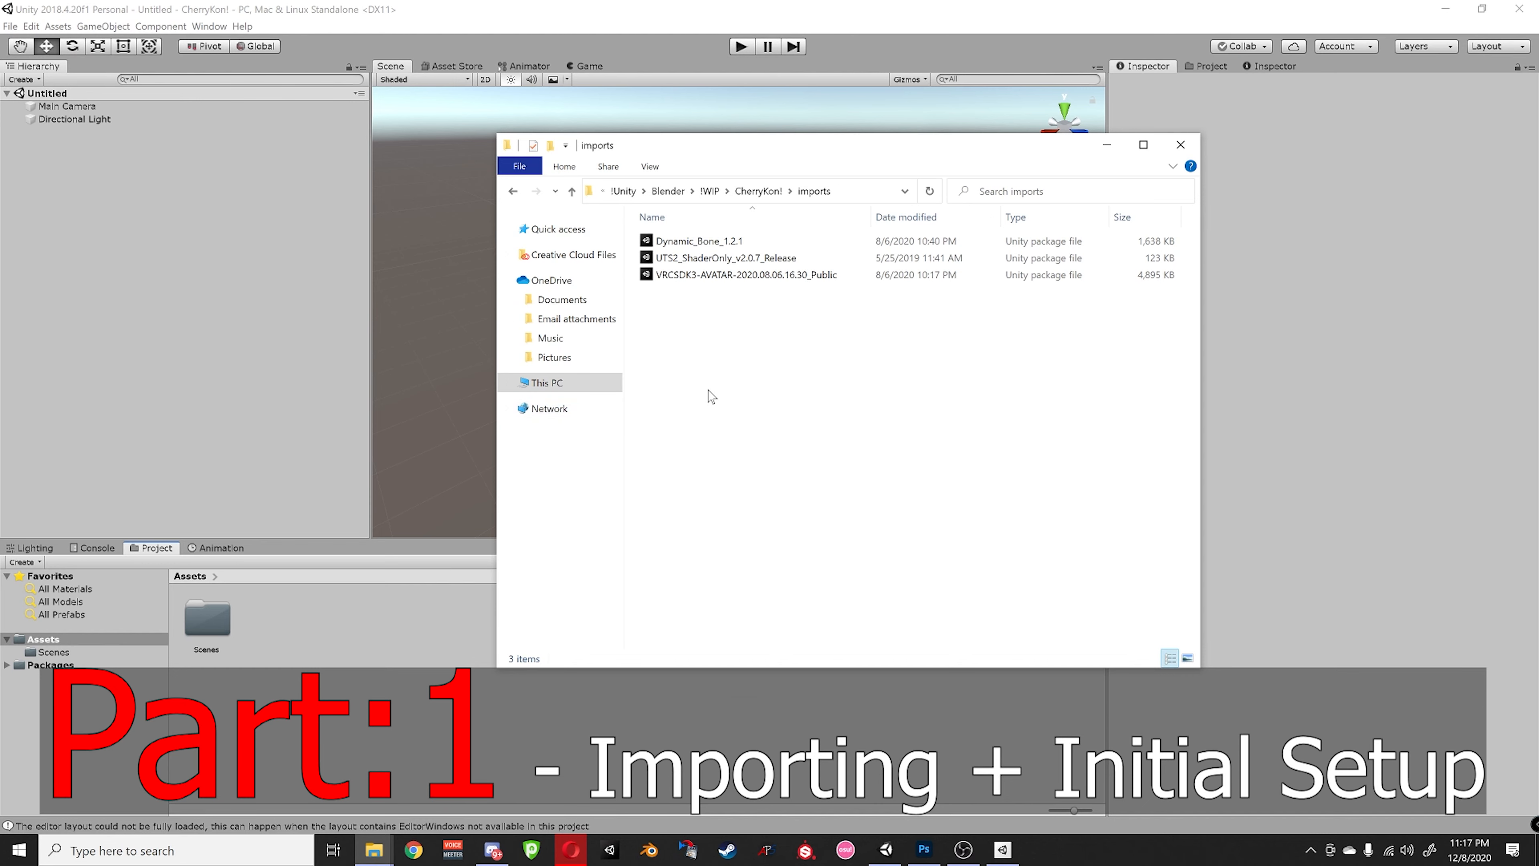
# - Drag the VRCSDK3-AVATAR-2020.08.06.16.30_Public package from the imports folder into Unity's Assets
pyautogui.moveTo(696, 146); pyautogui.dragTo(463, 125)
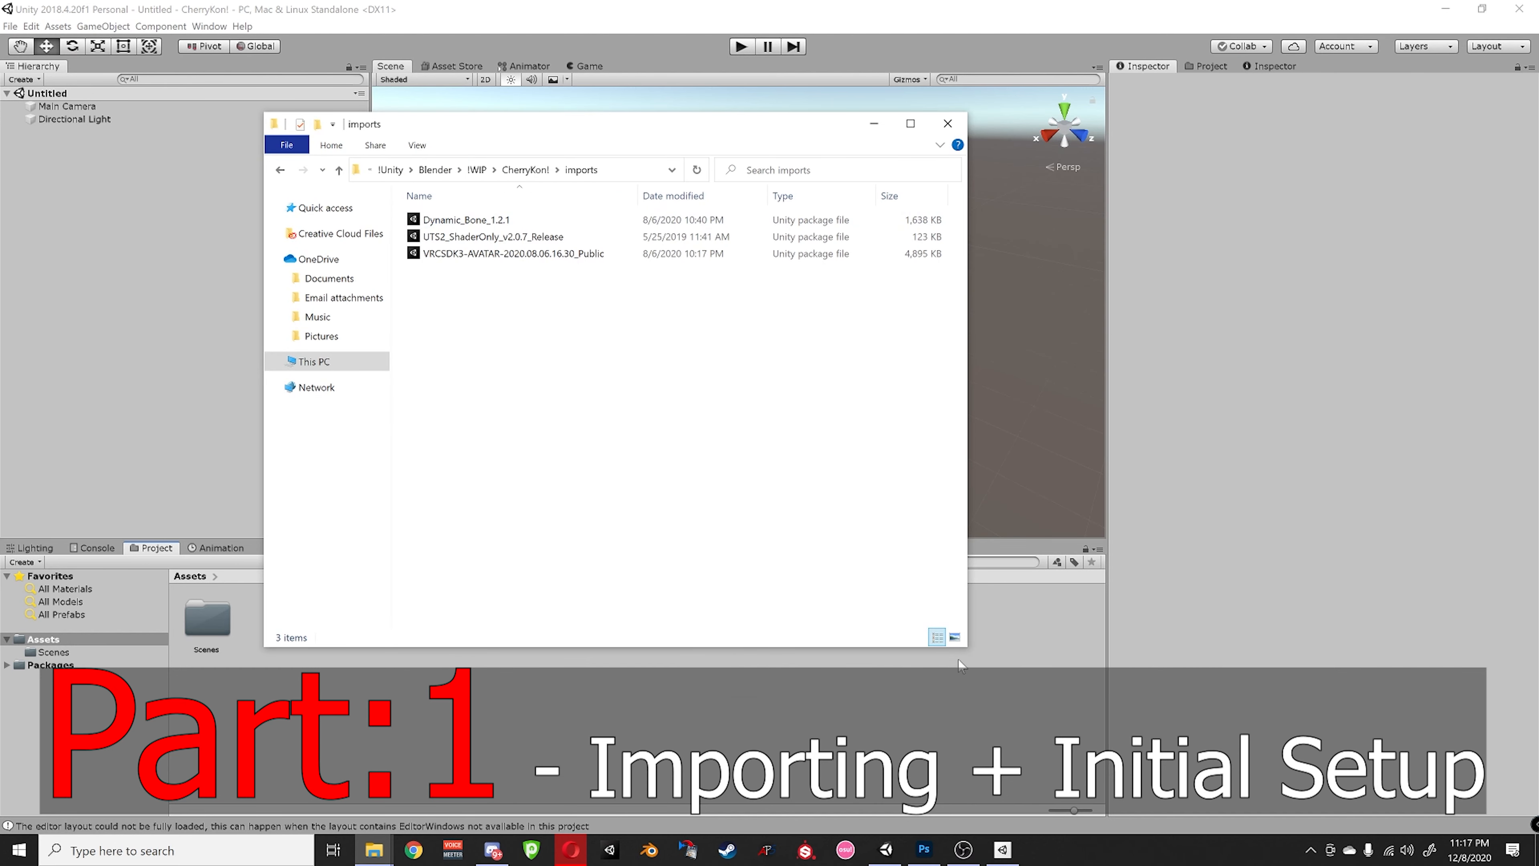
pyautogui.moveTo(967, 646); pyautogui.dragTo(1122, 715)
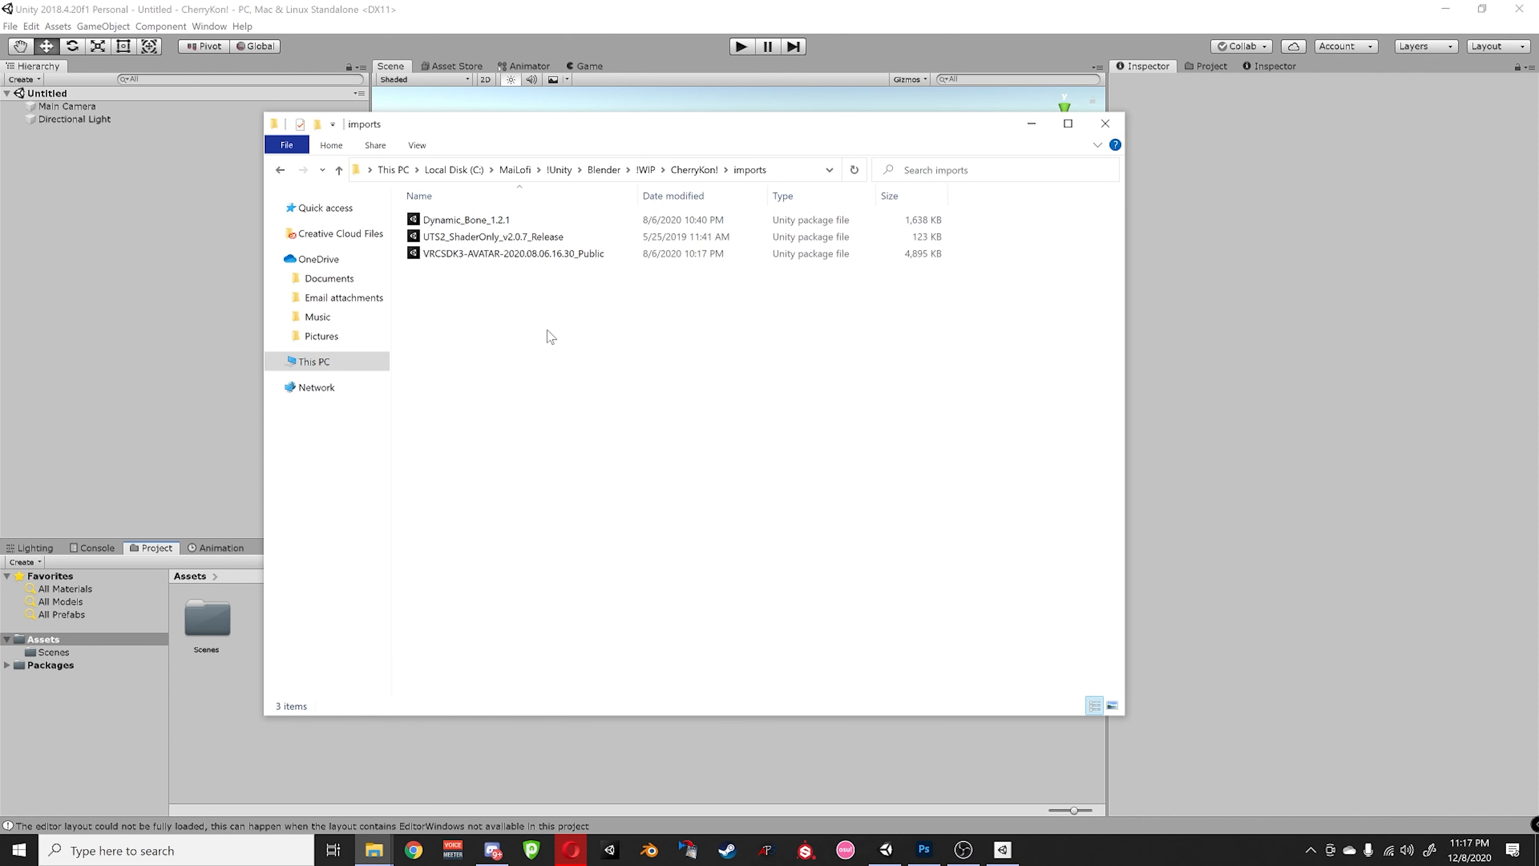
pyautogui.moveTo(548, 331); pyautogui.dragTo(457, 231)
pyautogui.click(515, 337)
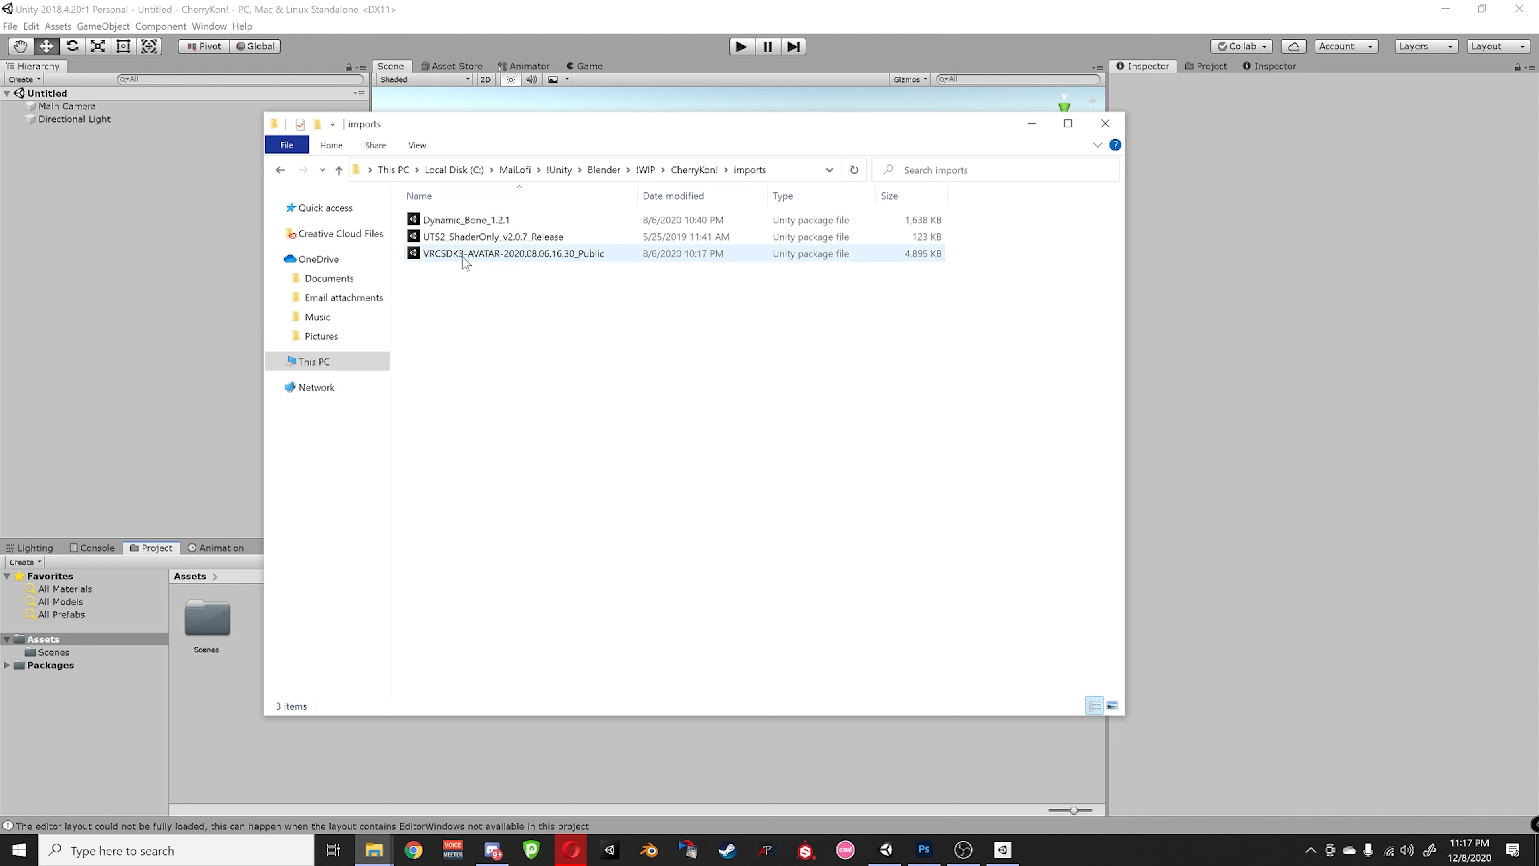
pyautogui.moveTo(475, 127); pyautogui.dragTo(779, 122)
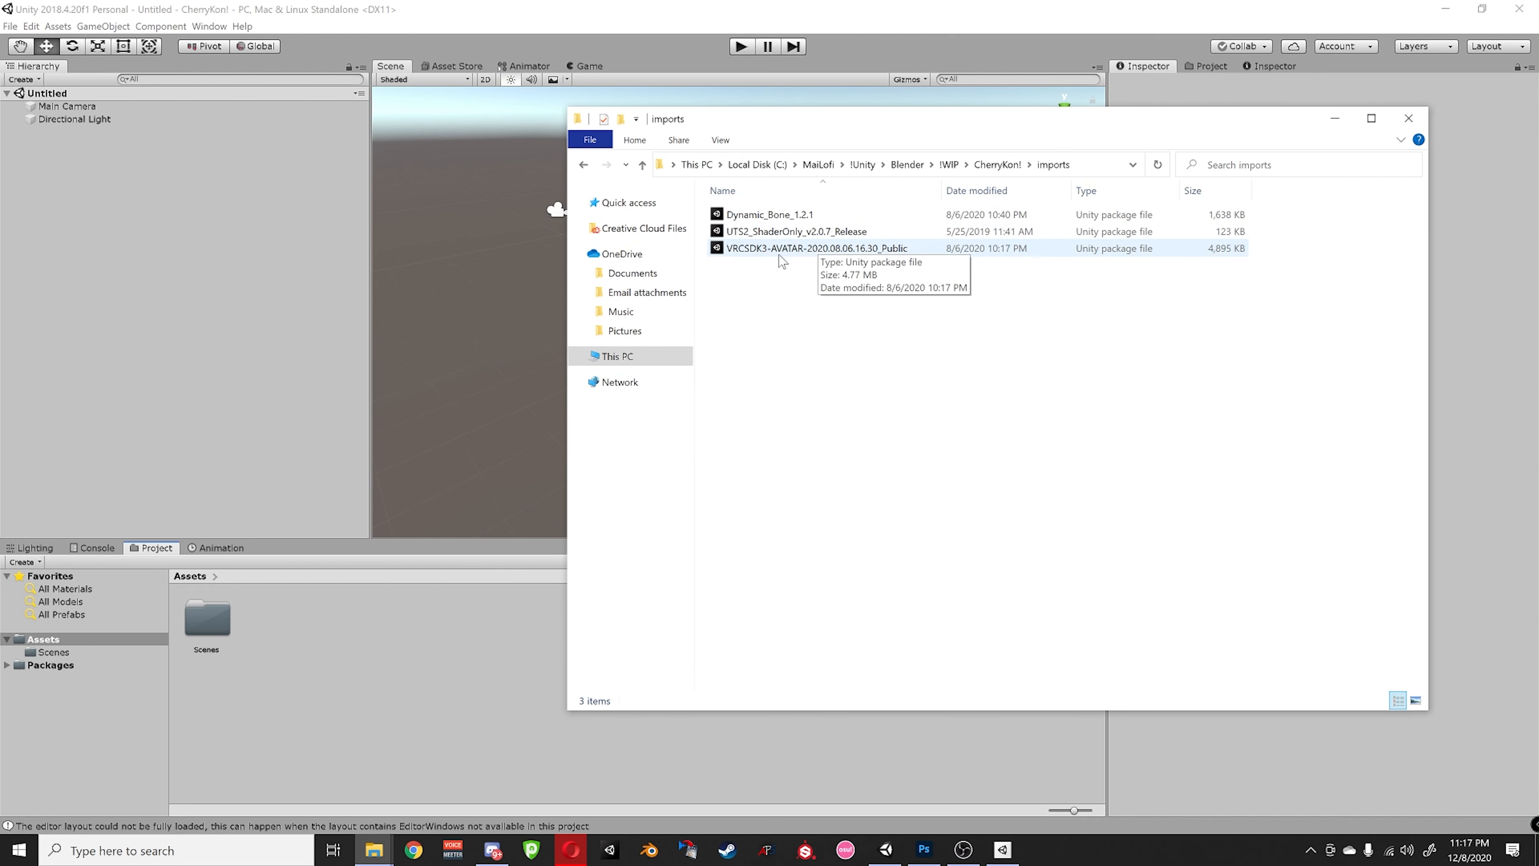
pyautogui.moveTo(785, 255); pyautogui.dragTo(411, 656)
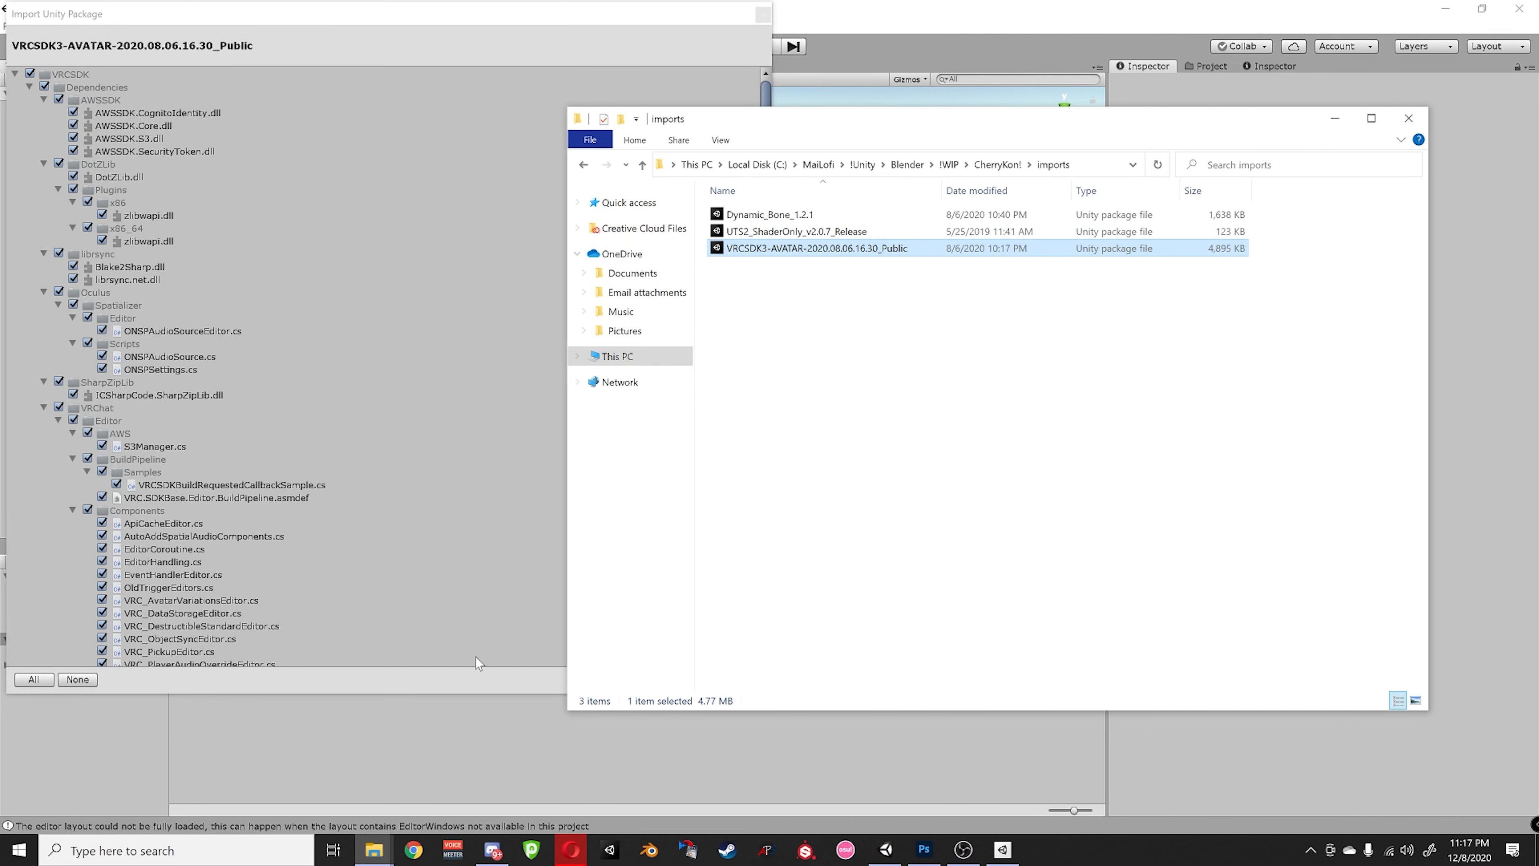
# - Import all VRCSDK3 items, then add and import the UTS2_ShaderOnly toon shader and the remaining packages
pyautogui.moveTo(762, 121); pyautogui.dragTo(1032, 151)
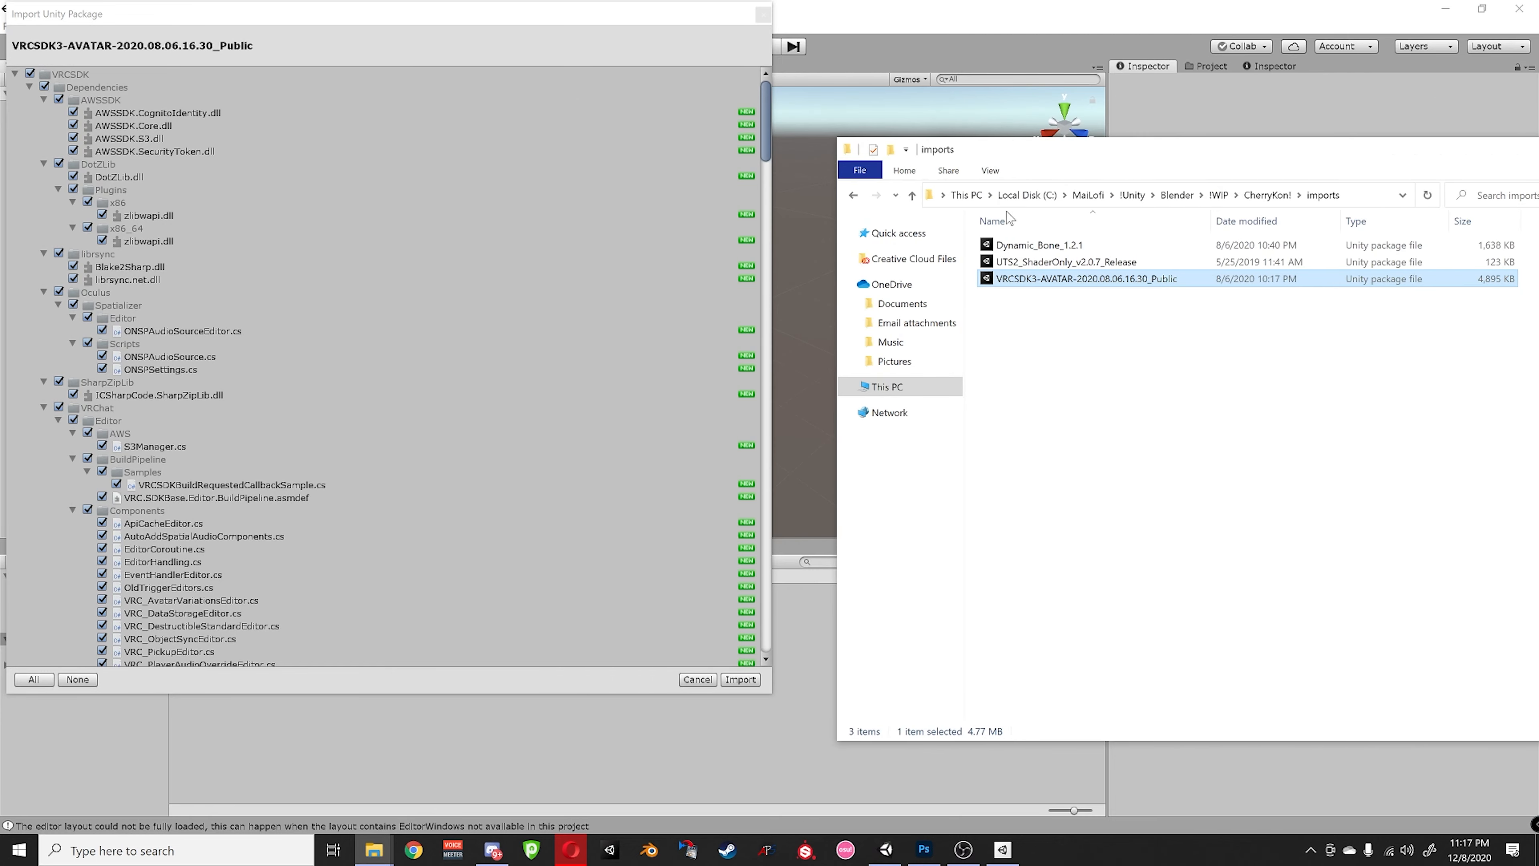
pyautogui.click(741, 680)
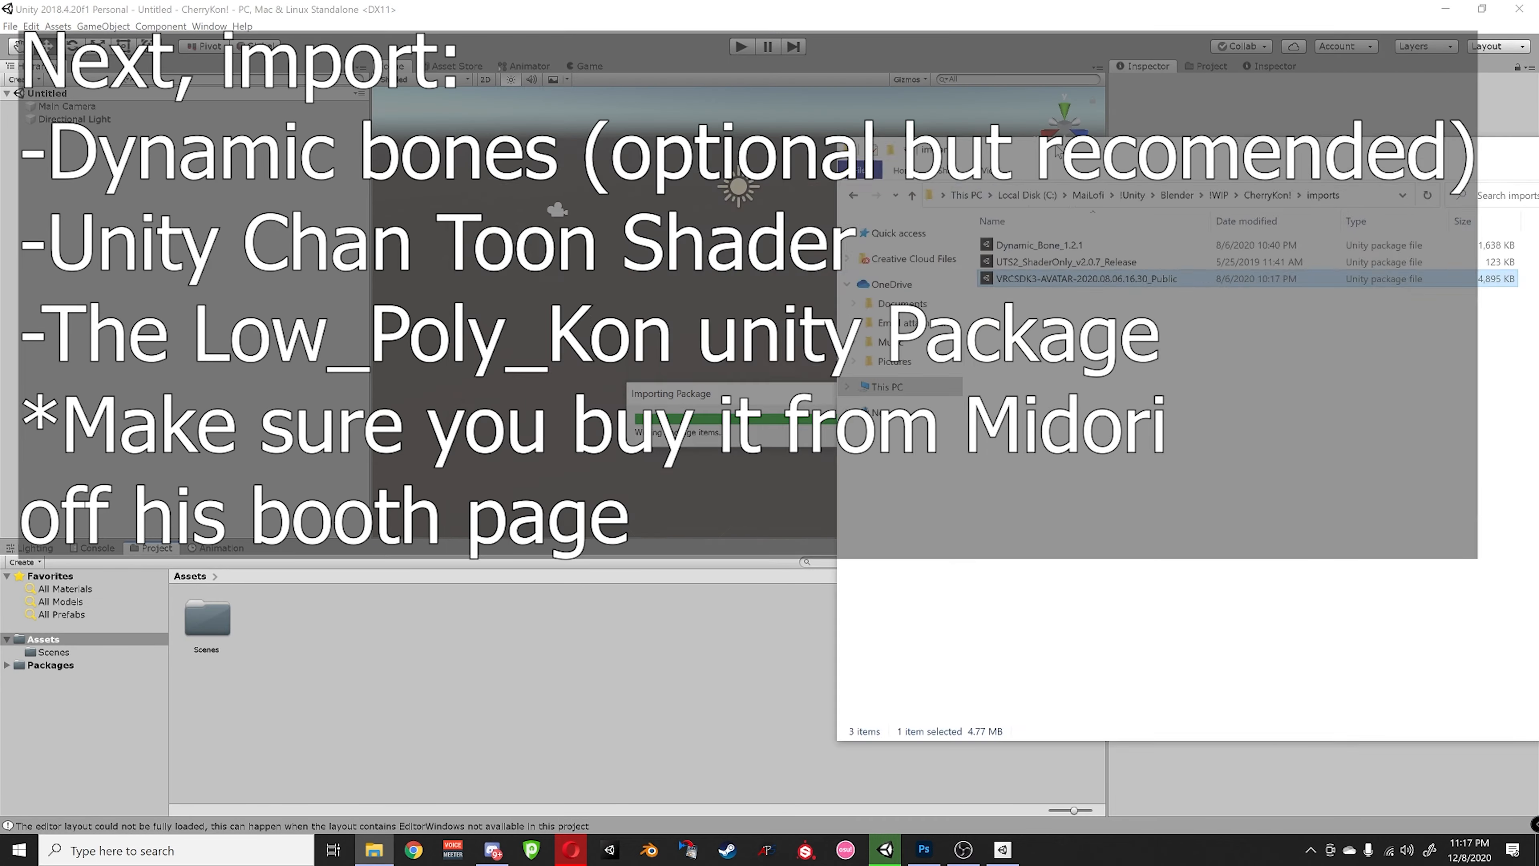
pyautogui.click(673, 262)
pyautogui.moveTo(1058, 152); pyautogui.dragTo(911, 191)
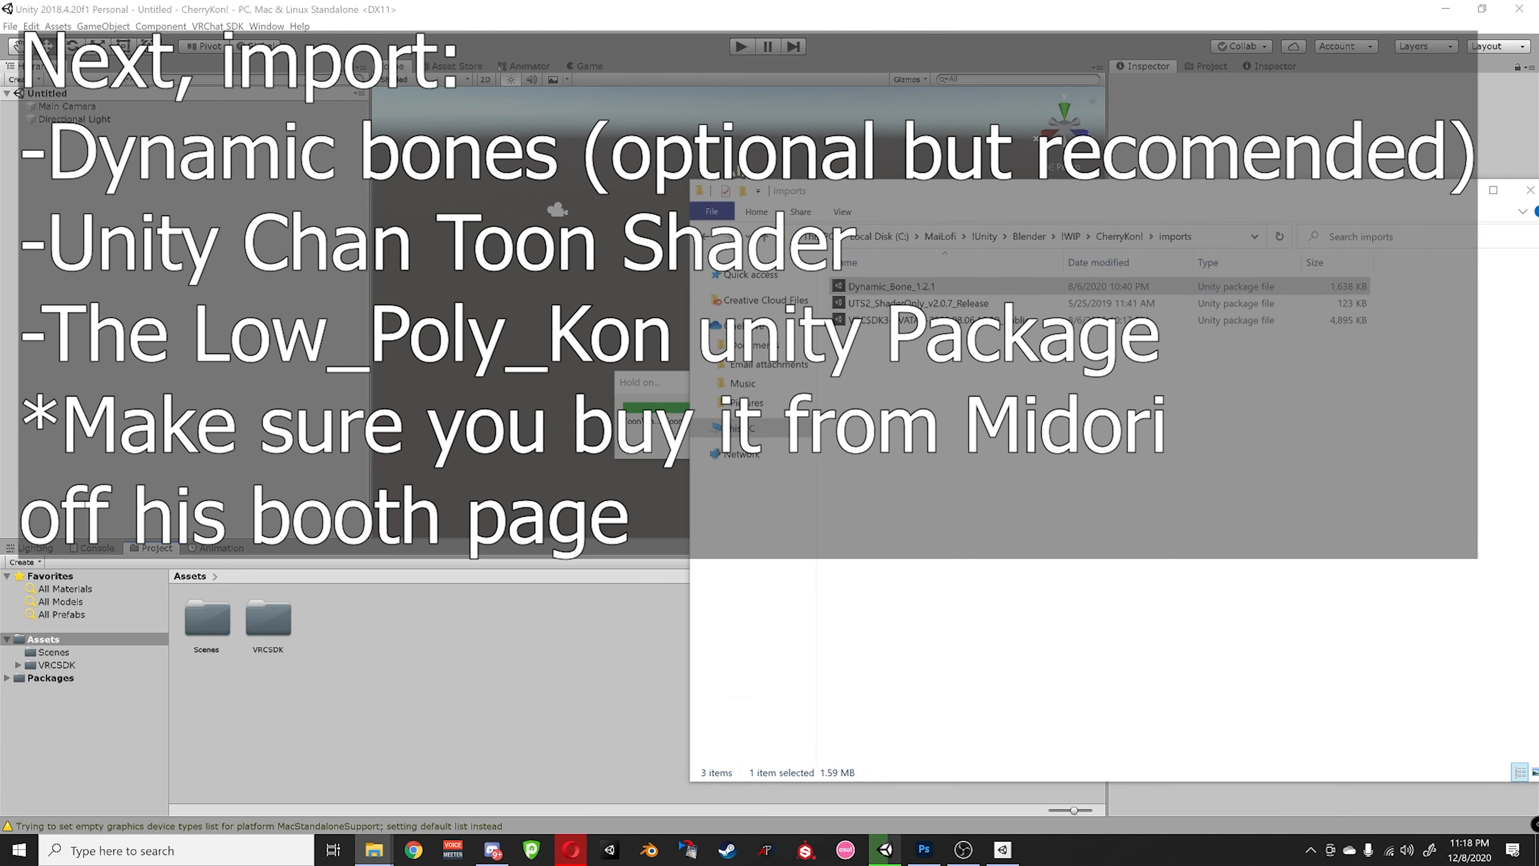
pyautogui.click(959, 640)
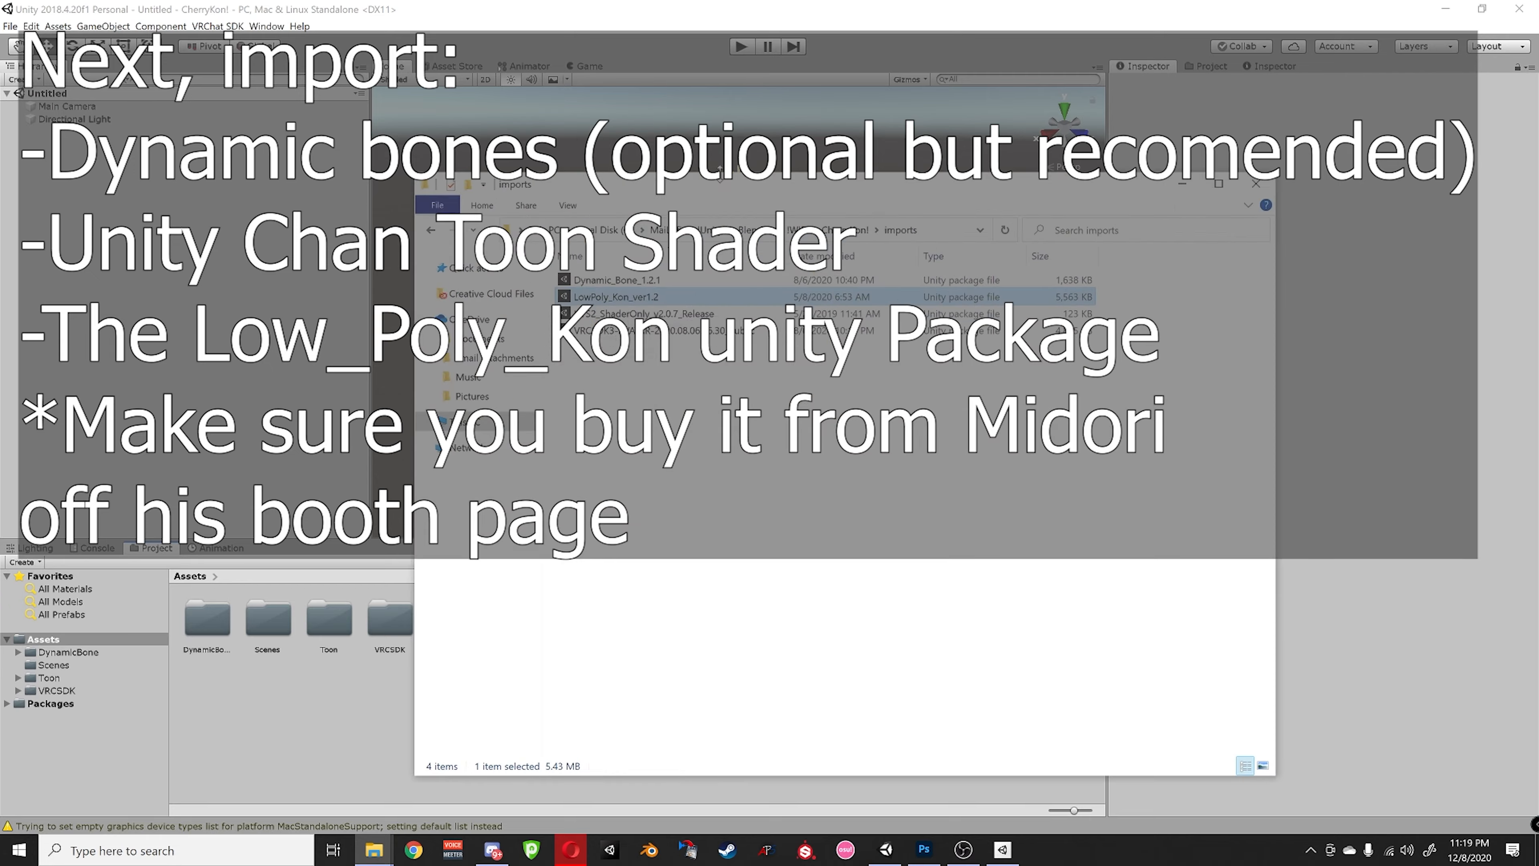
pyautogui.click(1254, 768)
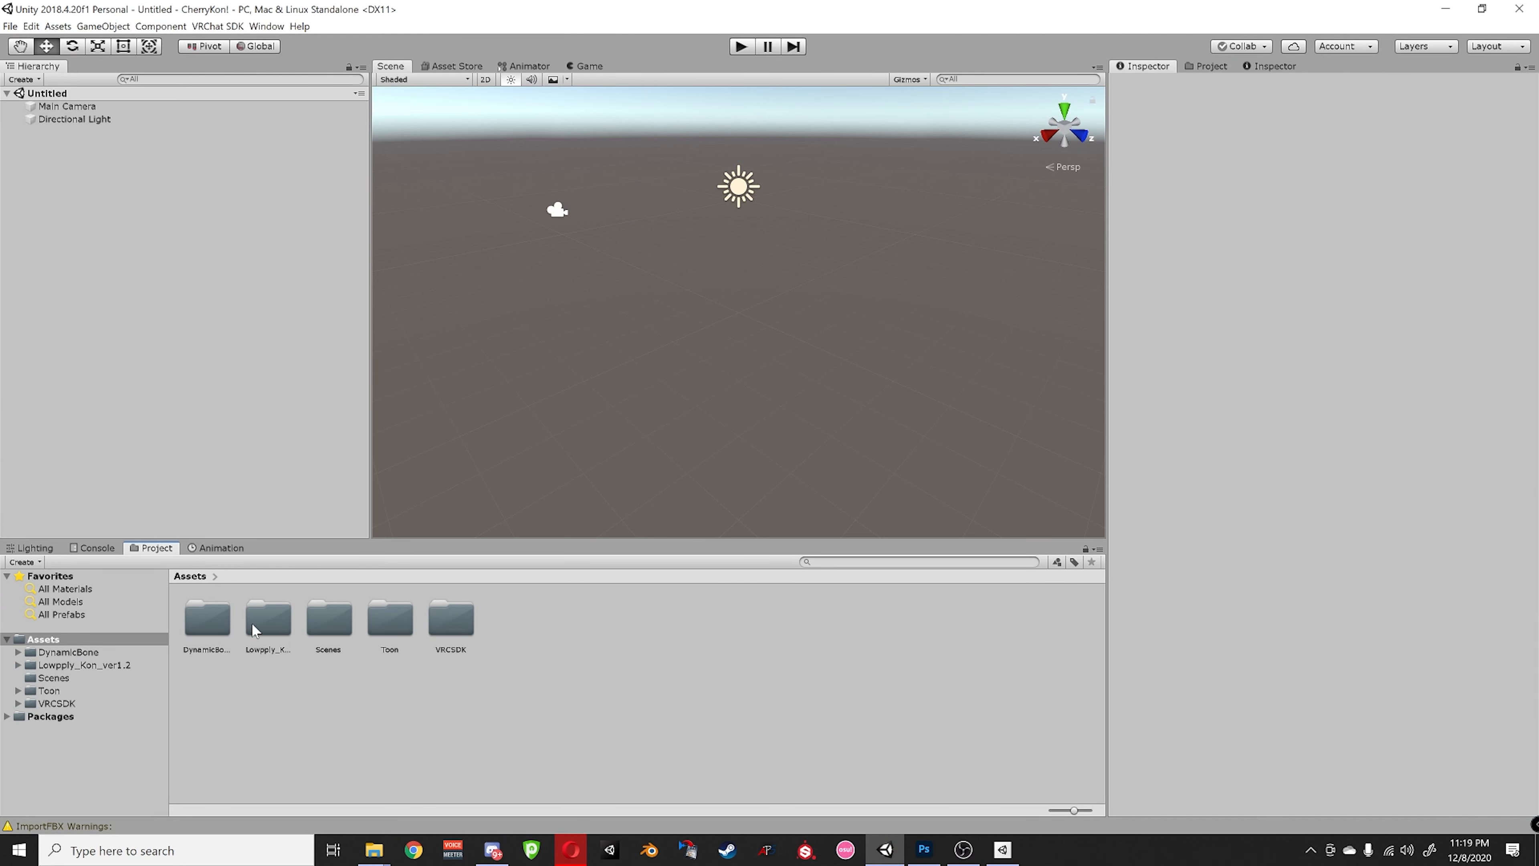
# - Open the Lowpply_Kon_ver1.2 folder and preview the LowPoly_Kon_PC prefab in the Inspector
pyautogui.click(266, 625)
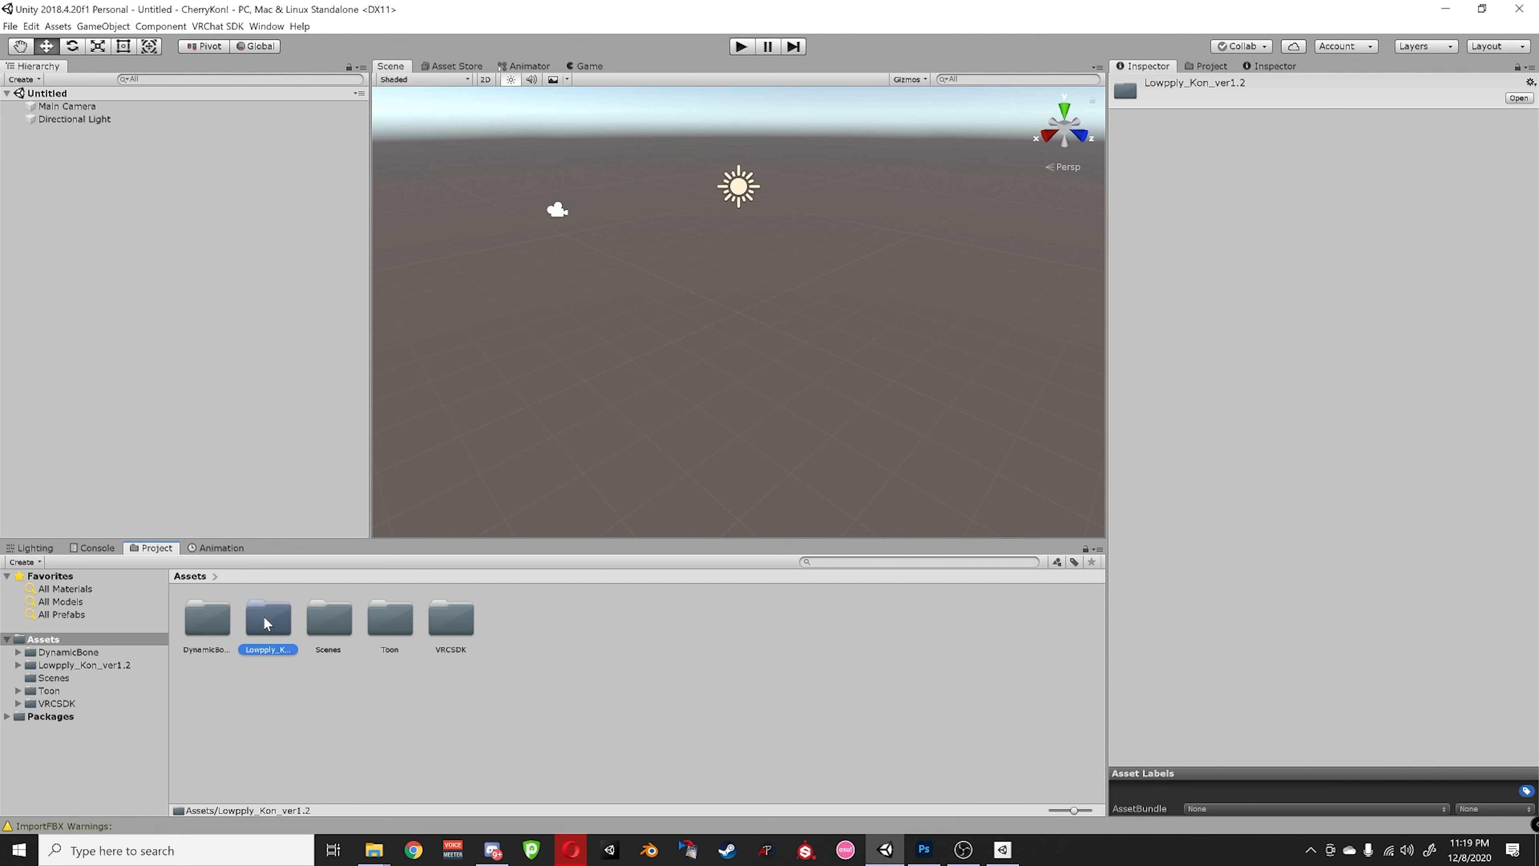
pyautogui.doubleClick(264, 616)
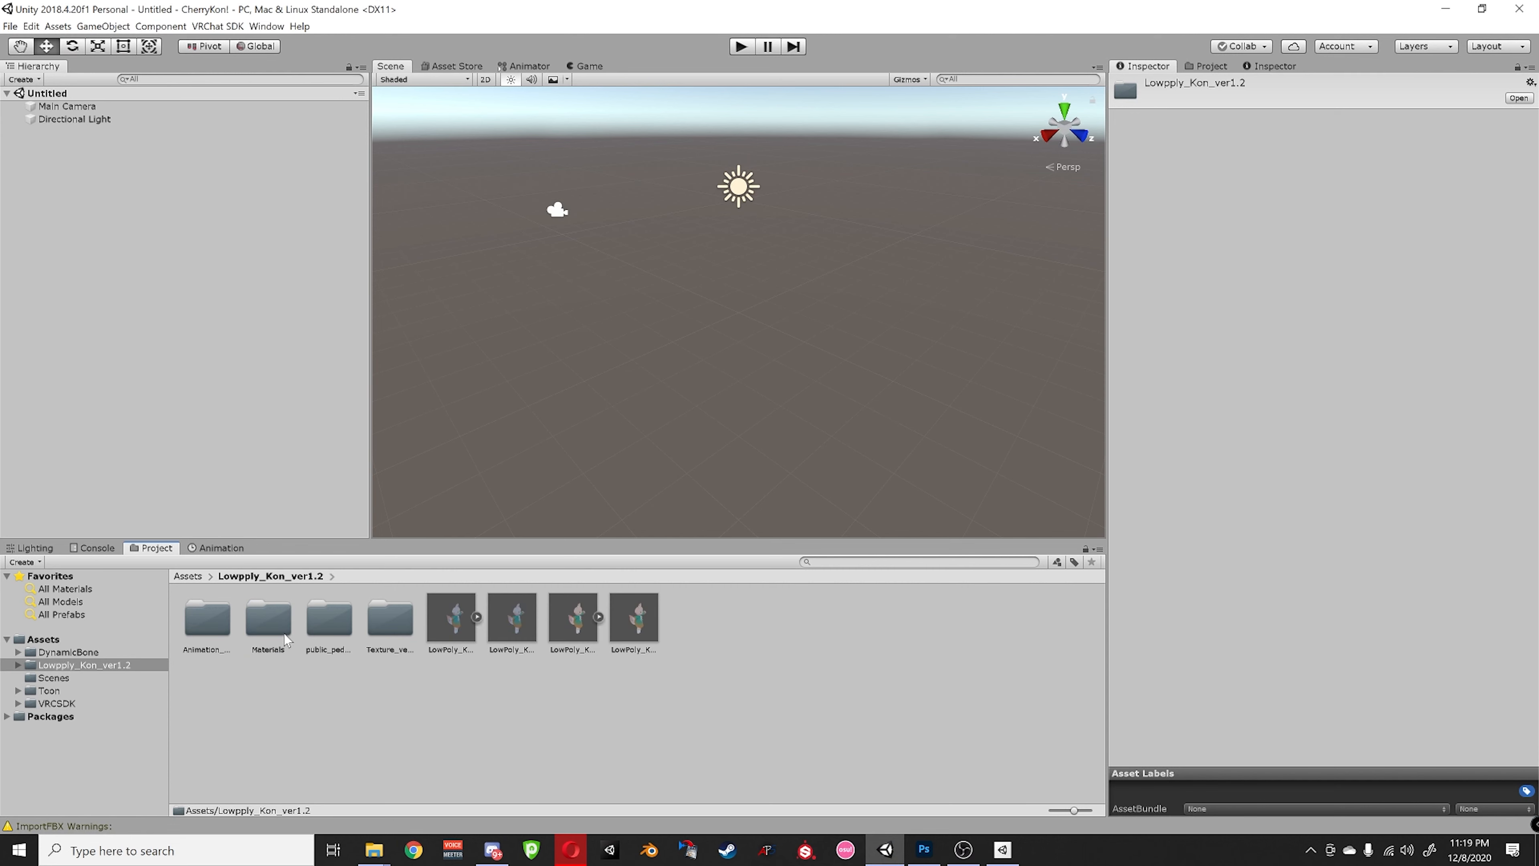
pyautogui.click(512, 624)
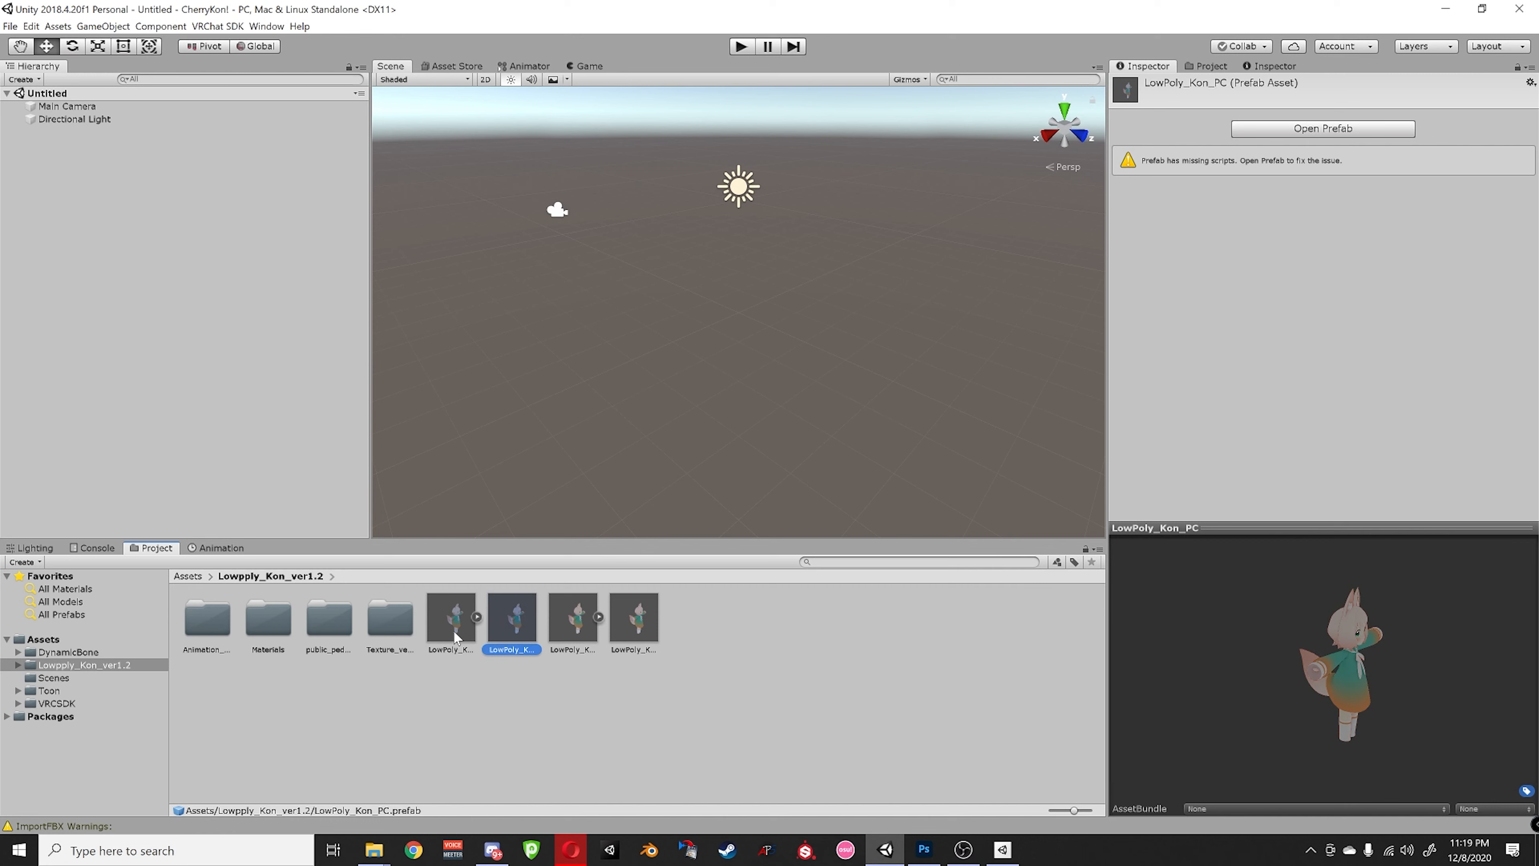
pyautogui.click(485, 727)
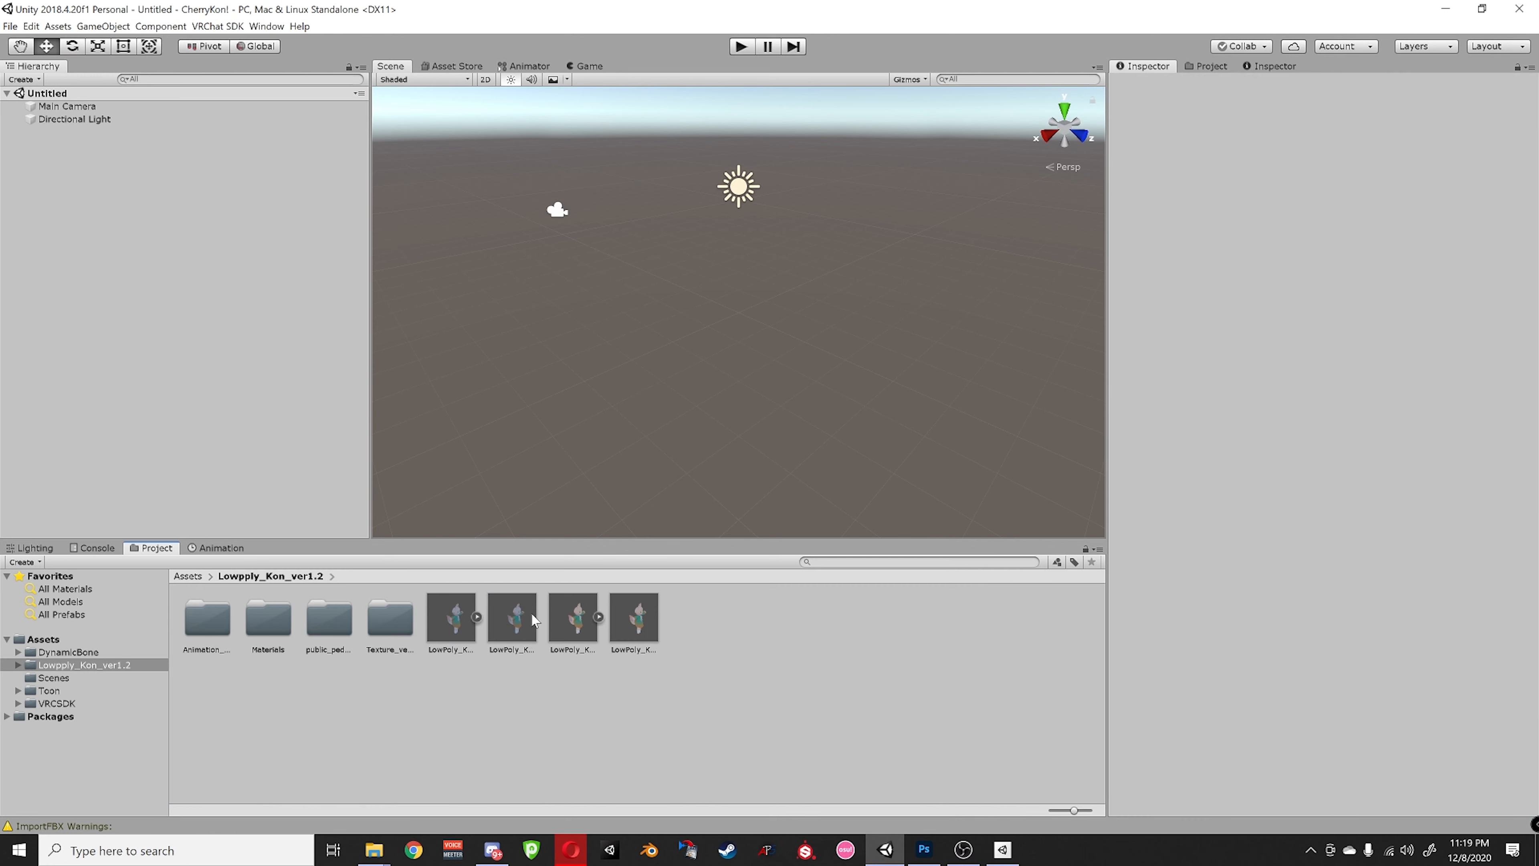
pyautogui.click(512, 622)
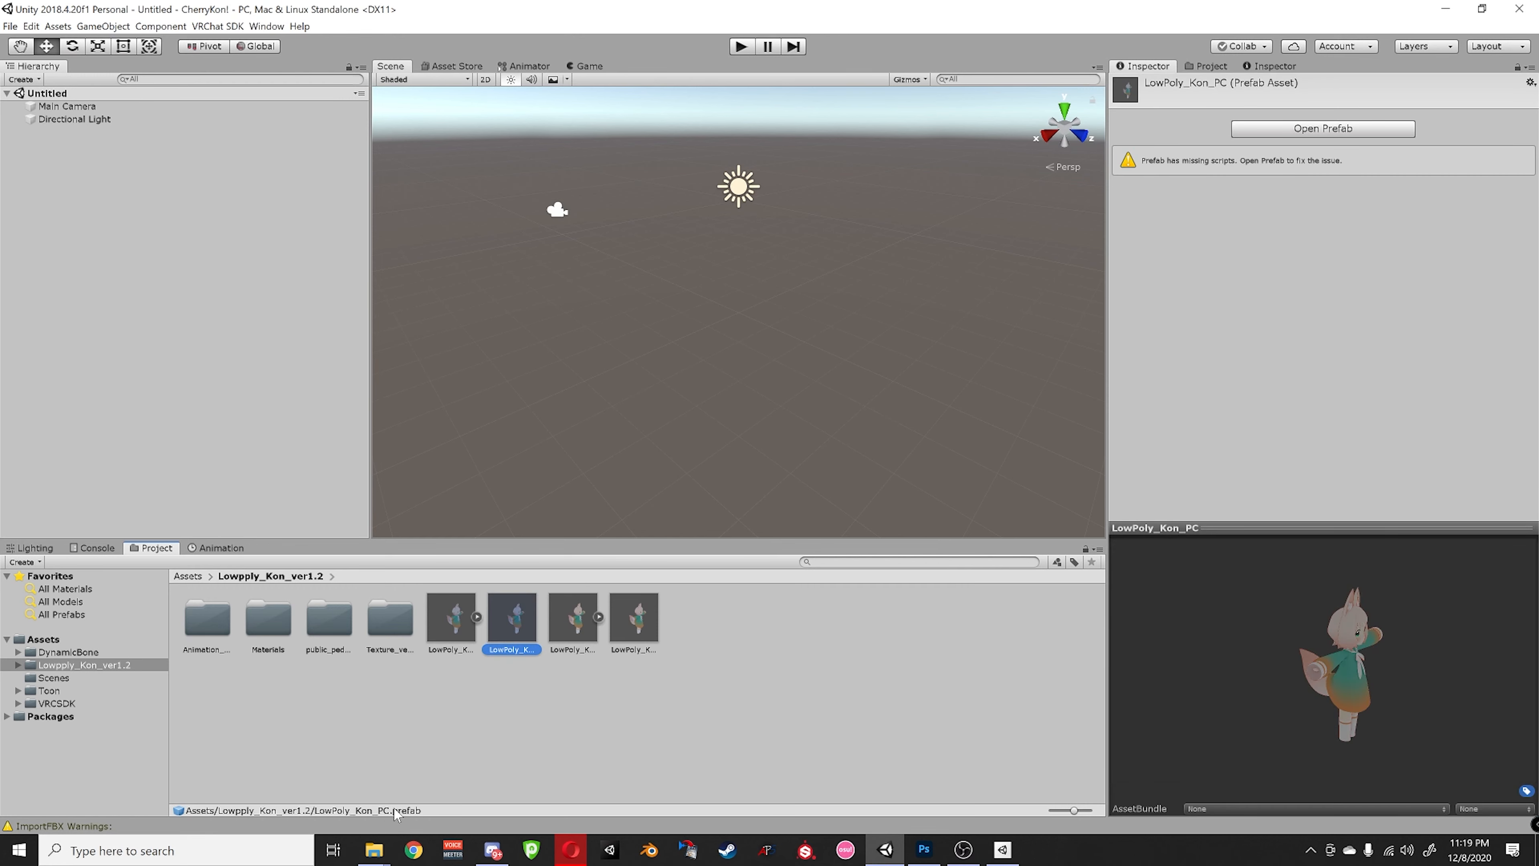
# - Compare it with LowPoly_Kon_Quest, then place LowPoly_Kon_PC into the scene
pyautogui.click(635, 618)
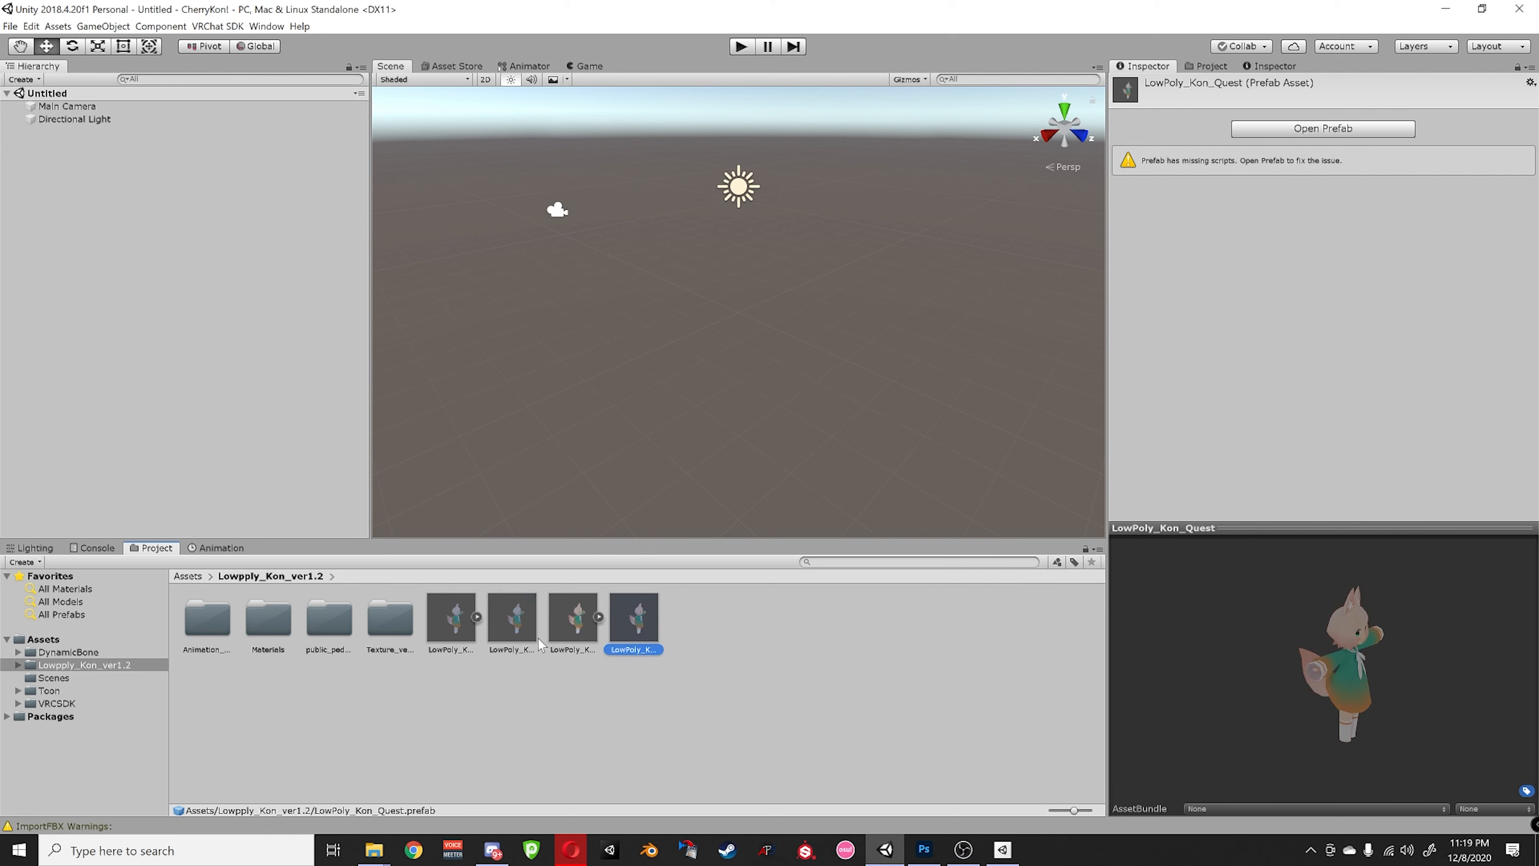
pyautogui.click(522, 628)
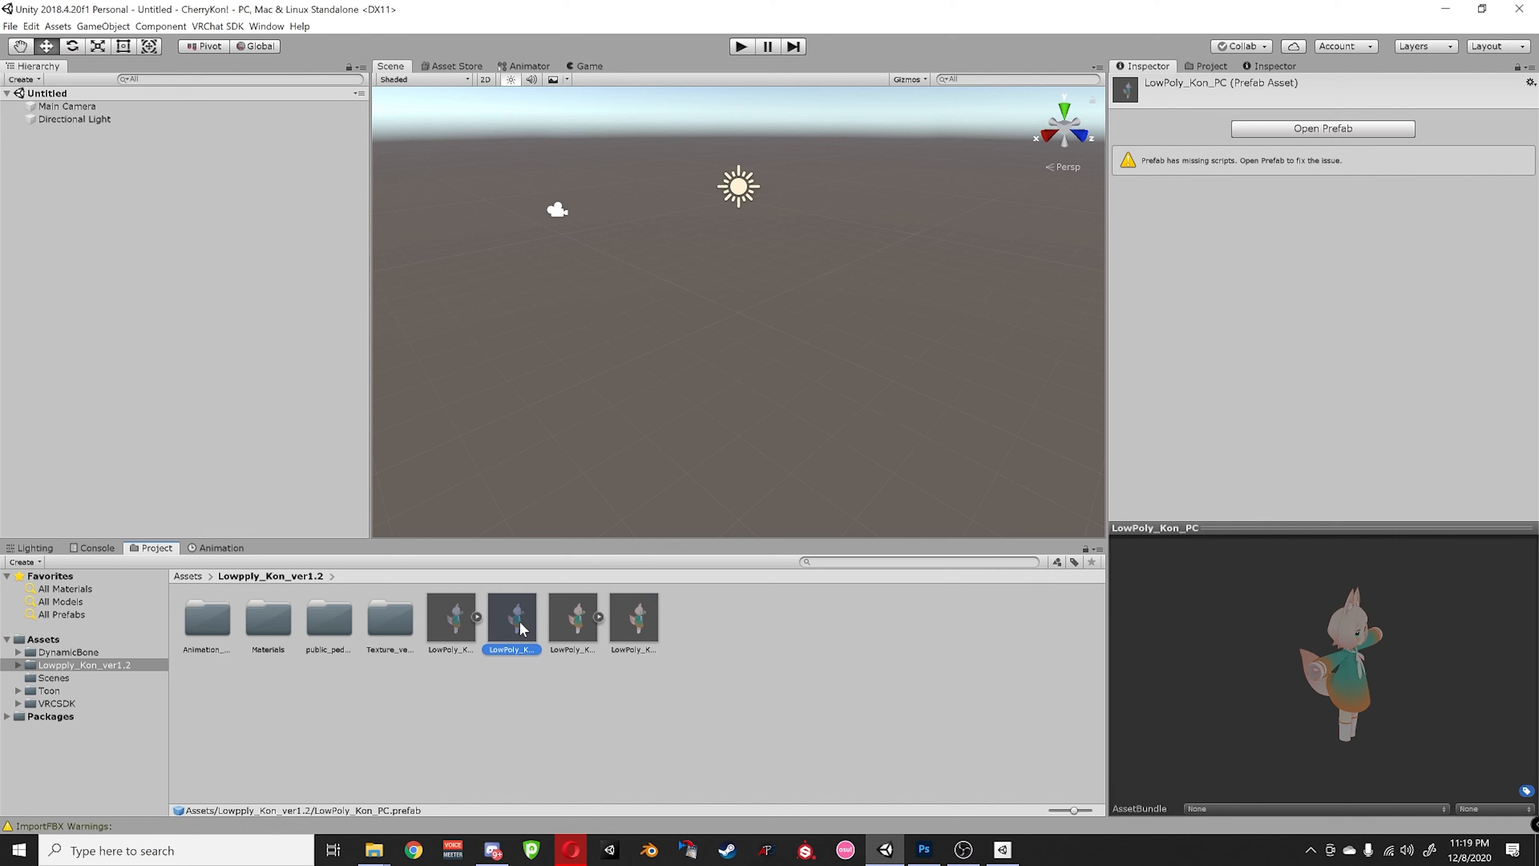
pyautogui.moveTo(521, 627); pyautogui.dragTo(261, 320)
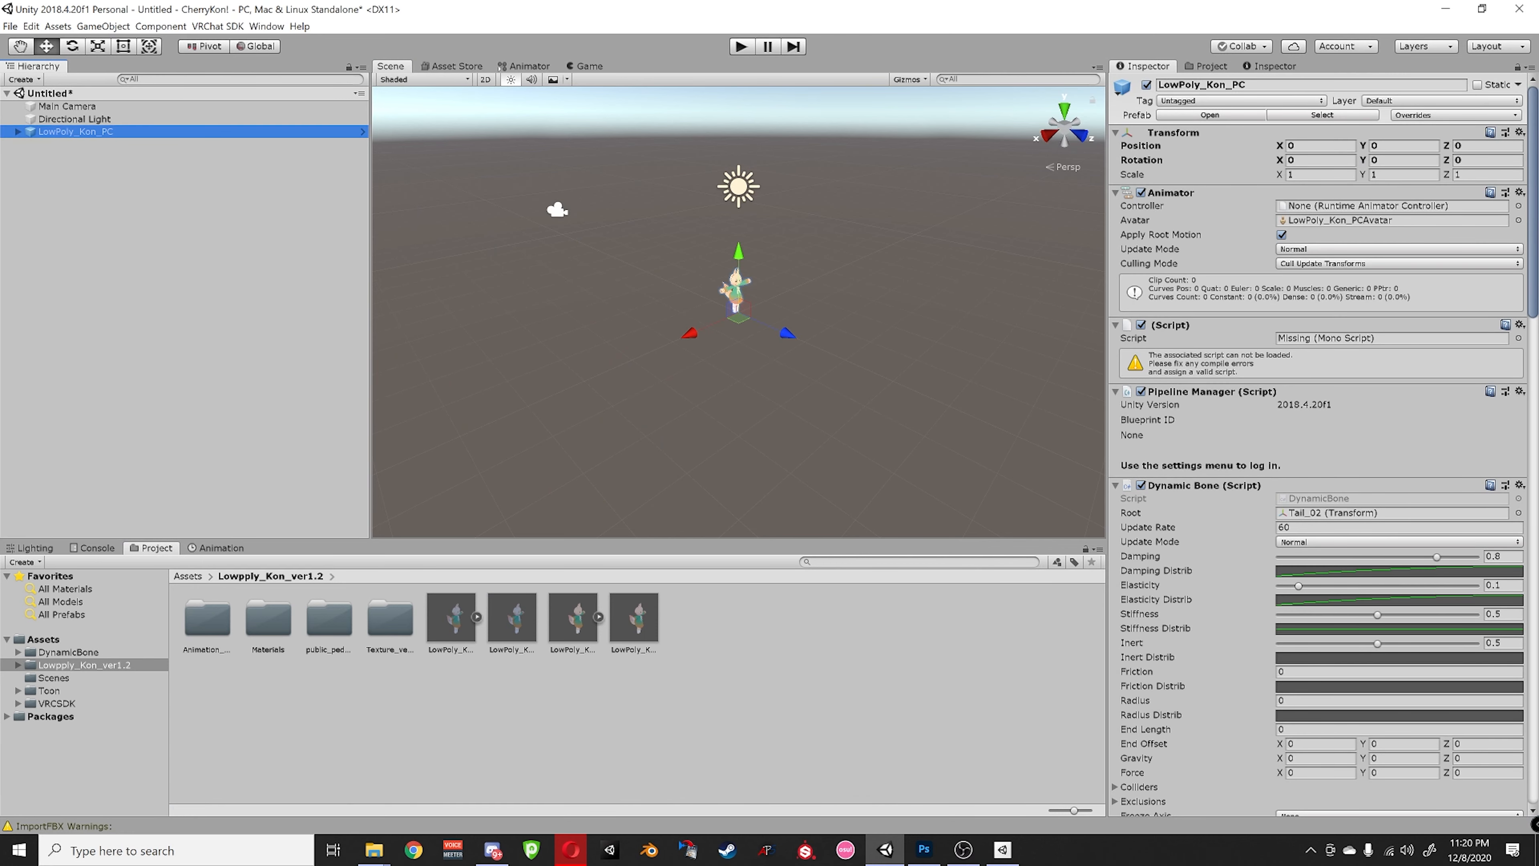
# - Zoom in on the LowPoly_Kon_PC avatar and orbit the view slightly around it
pyautogui.scroll(8, 789, 349)
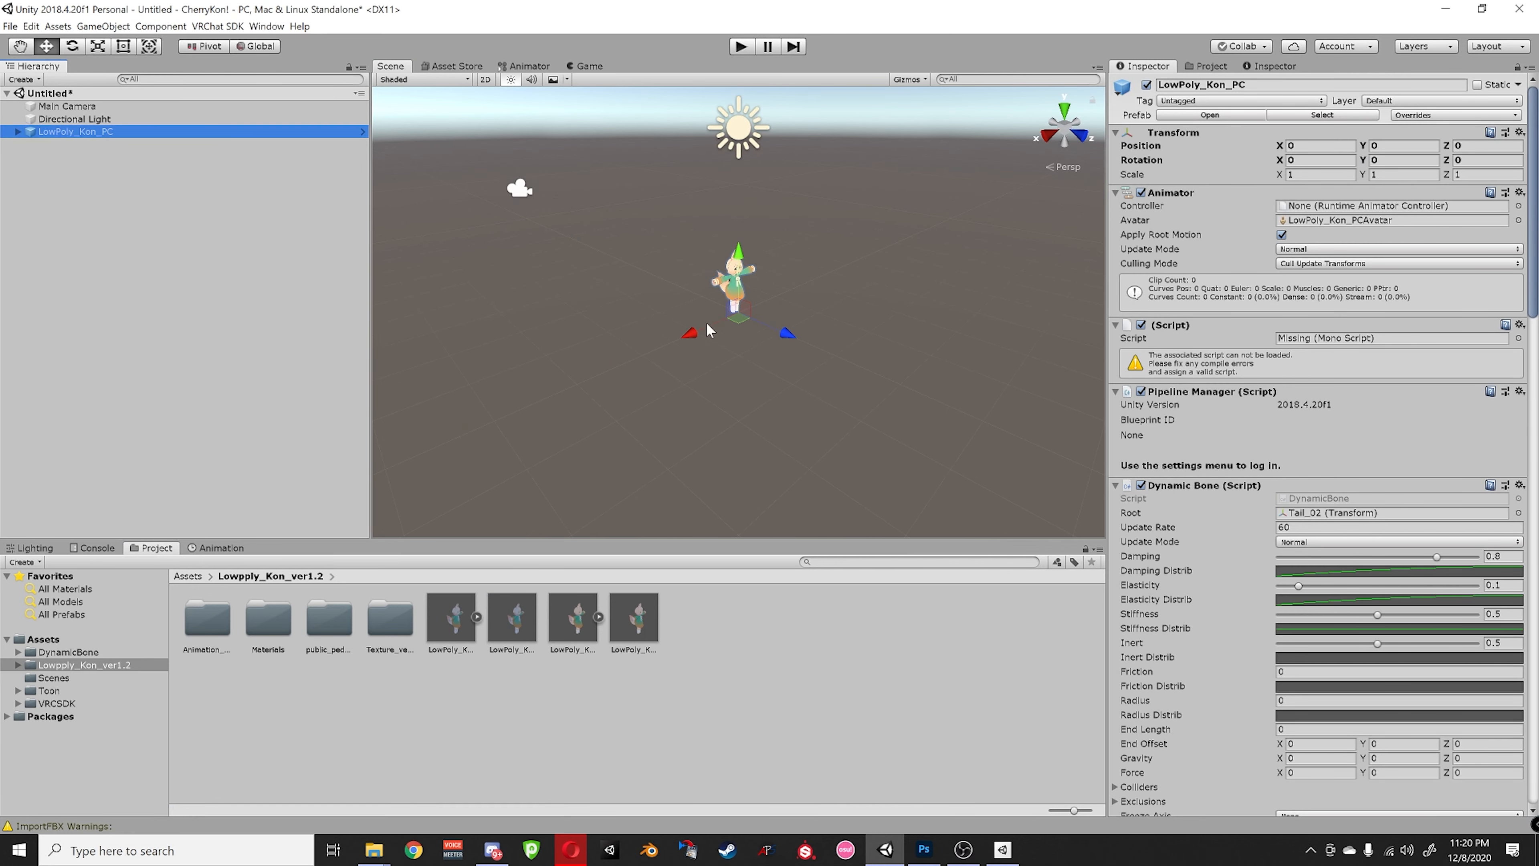
pyautogui.scroll(6, 712, 243)
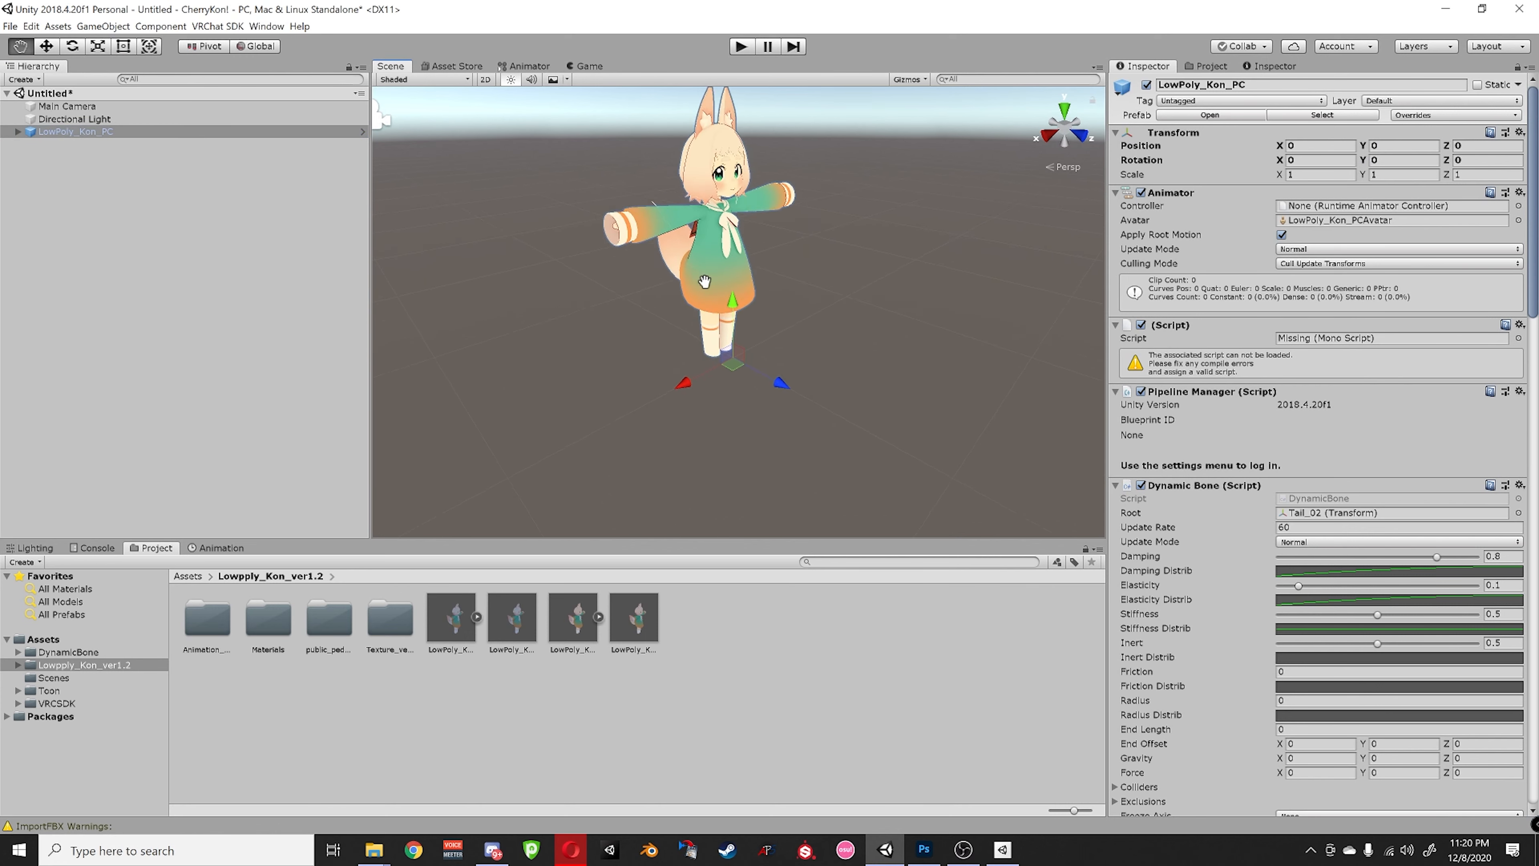
pyautogui.scroll(-3, 717, 334)
pyautogui.scroll(4, 717, 335)
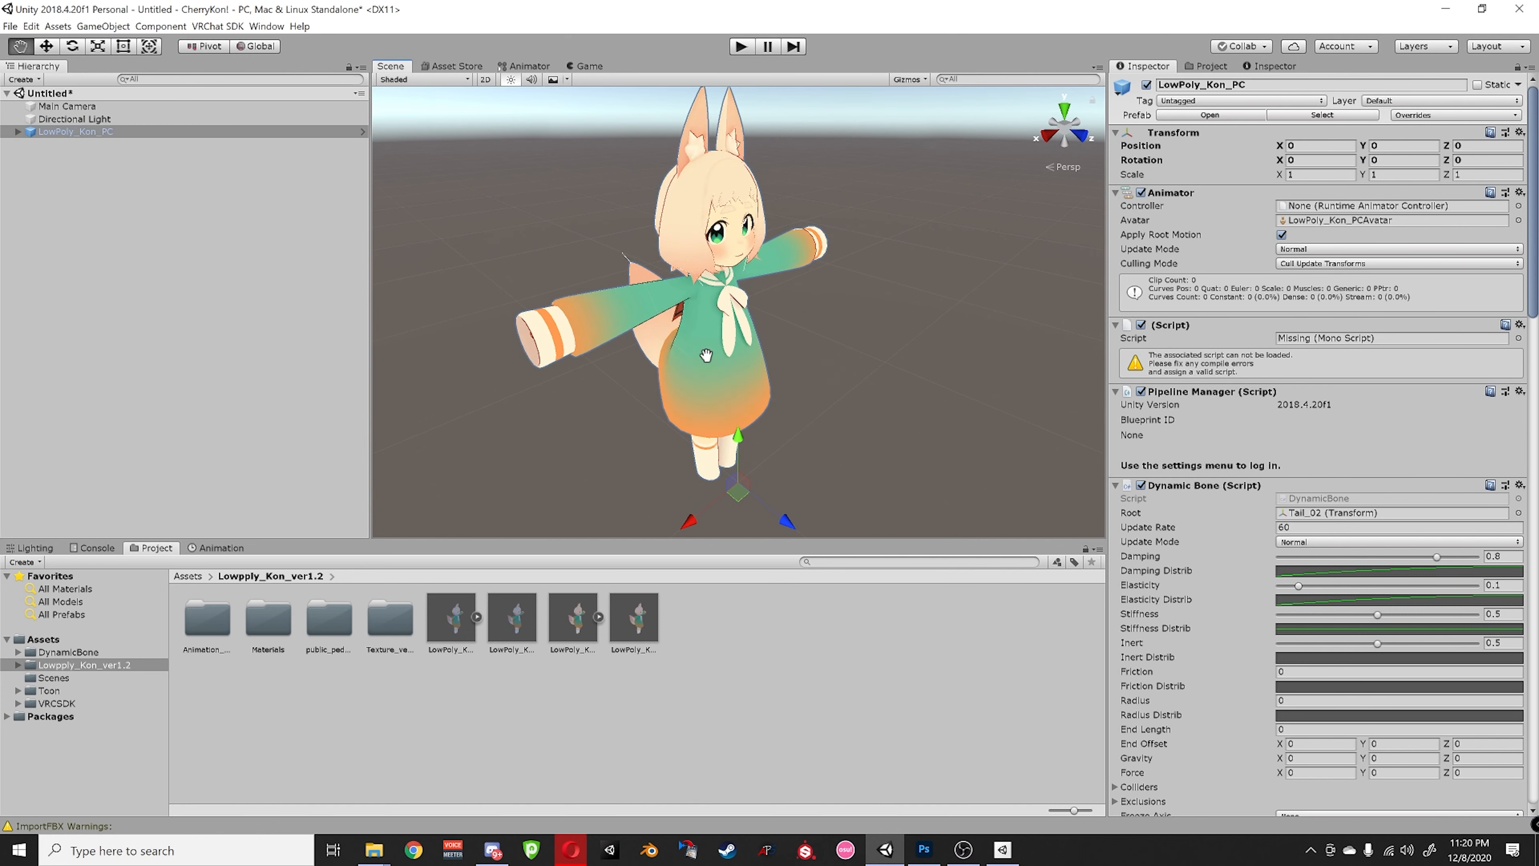
pyautogui.keyDown('alt'); pyautogui.moveTo(735, 317); pyautogui.dragTo(932, 377); pyautogui.keyUp('alt')
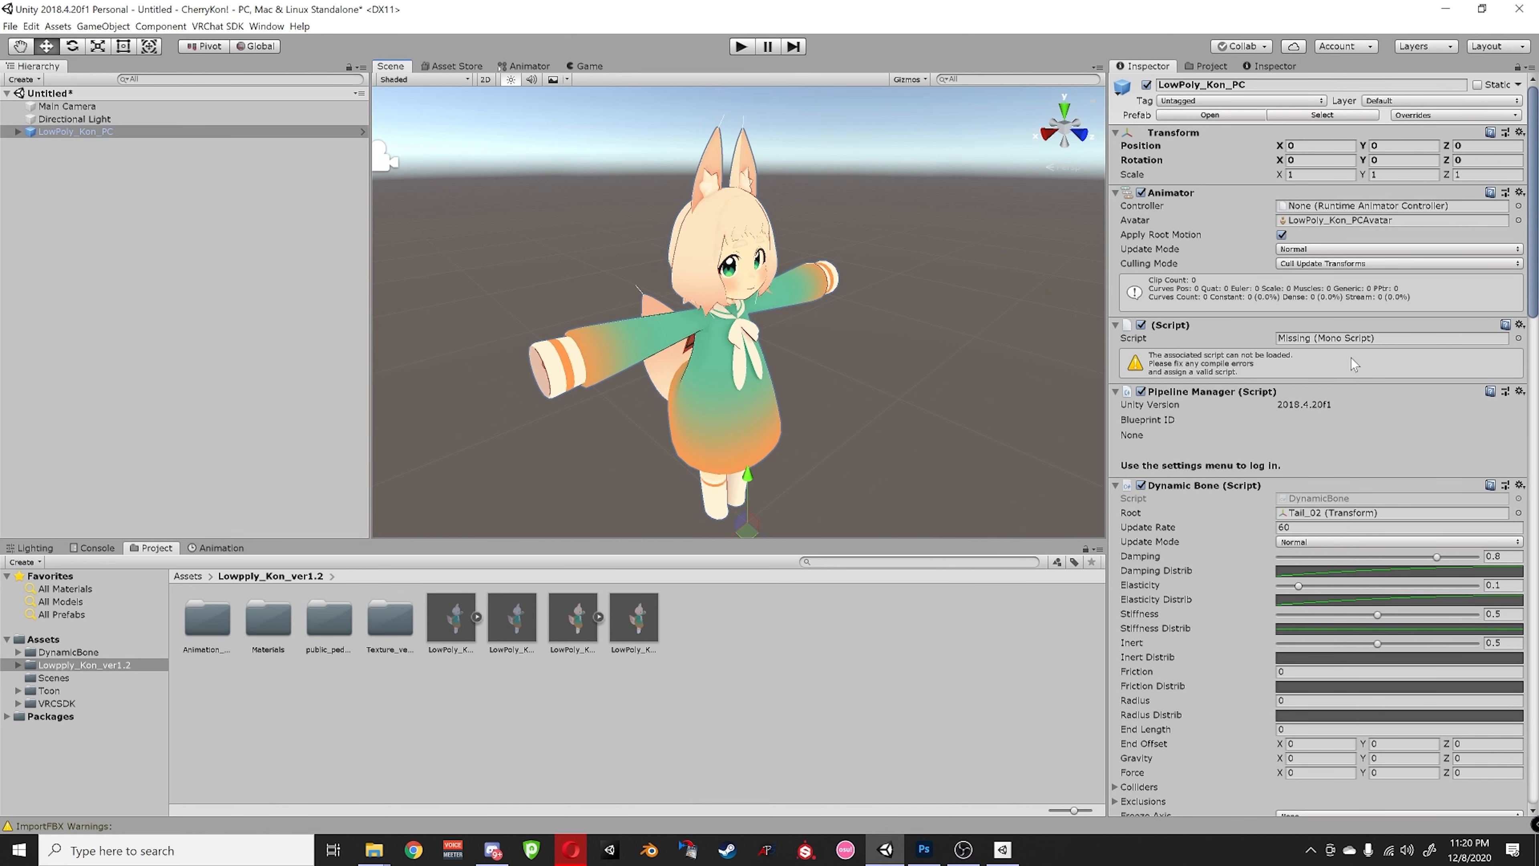
# - Remove the missing script component from the LowPoly_Kon_PC avatar
pyautogui.click(1520, 325)
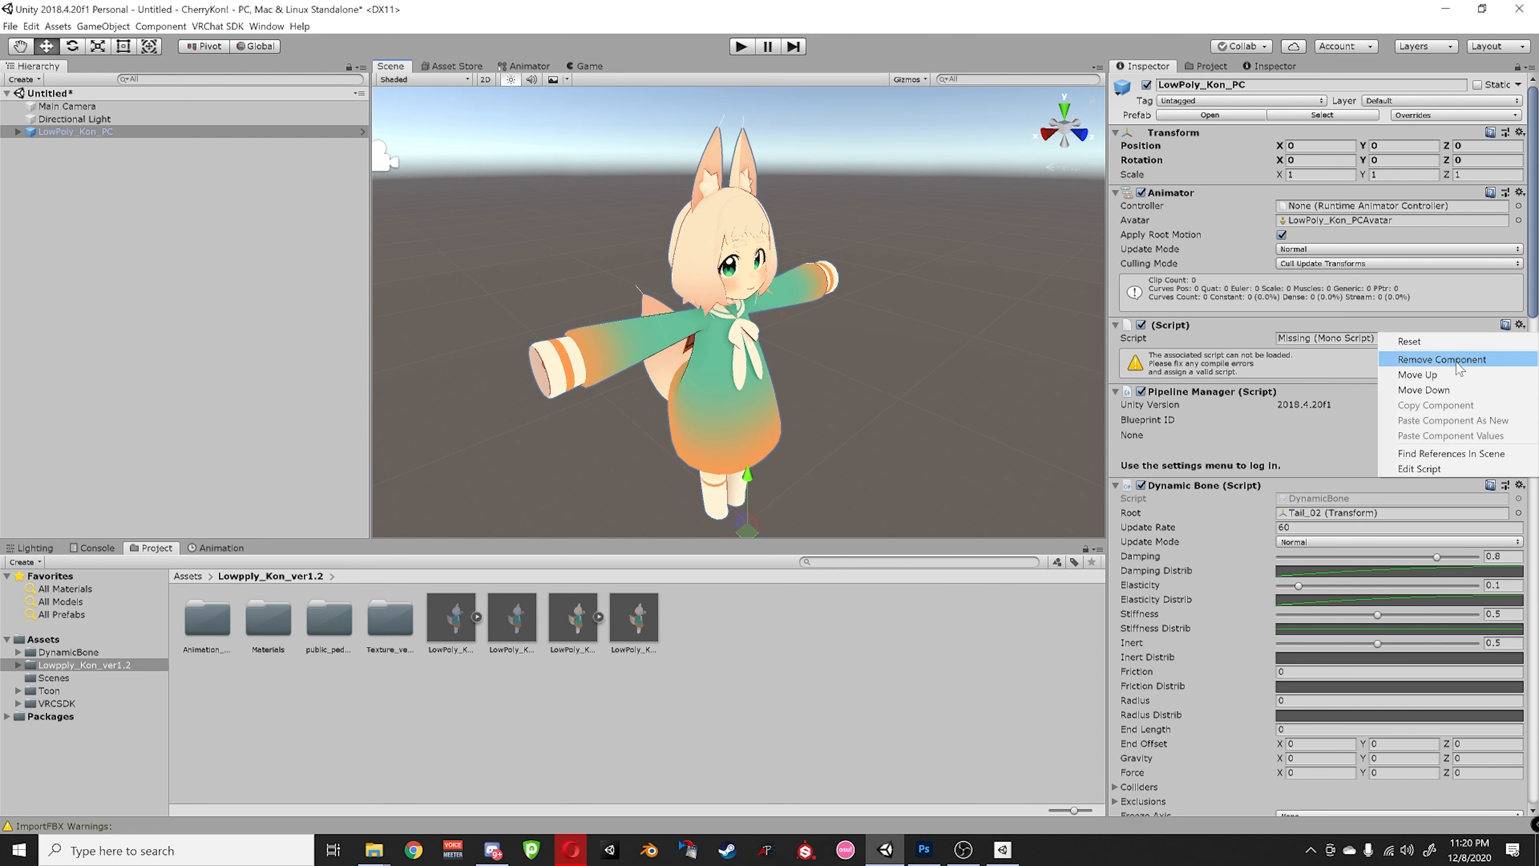
pyautogui.click(1478, 376)
pyautogui.scroll(-2, 1240, 352)
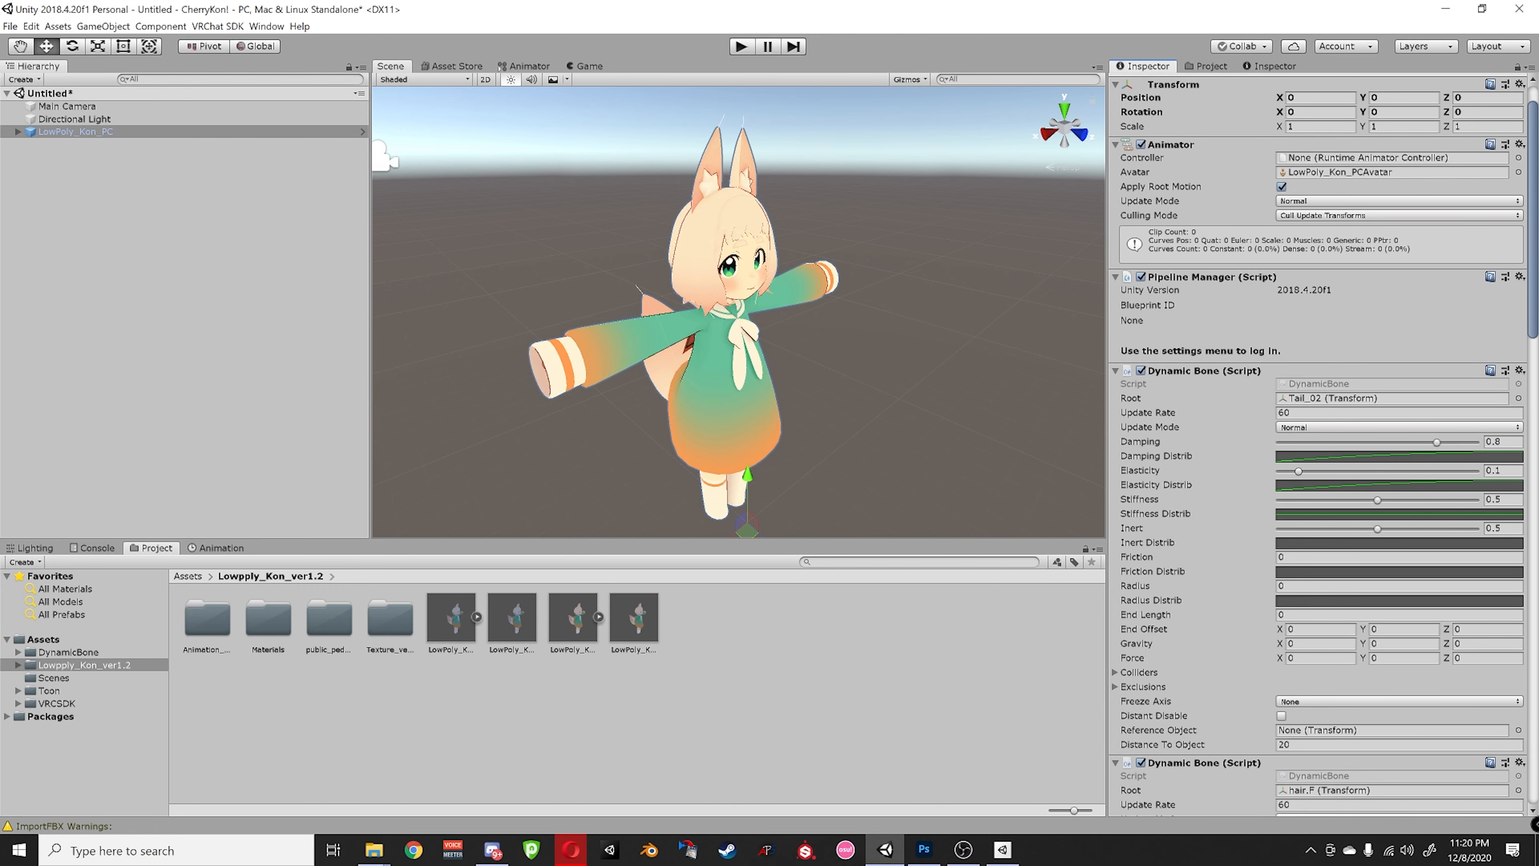
# - Review the Dynamic Bone components in the Inspector and enter Play mode
pyautogui.scroll(-4, 1189, 364)
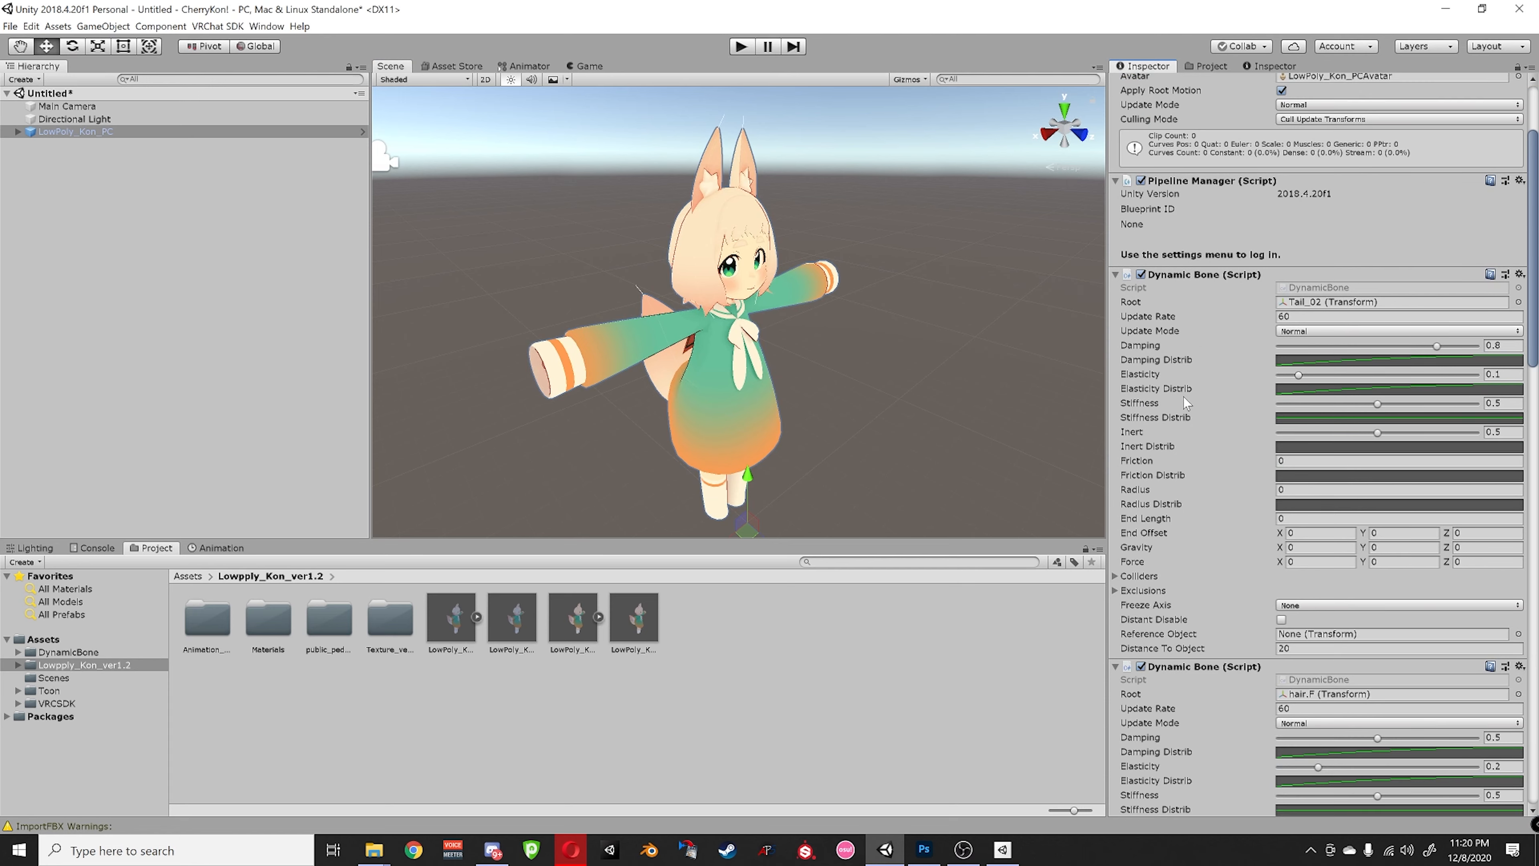
pyautogui.scroll(-20, 1187, 455)
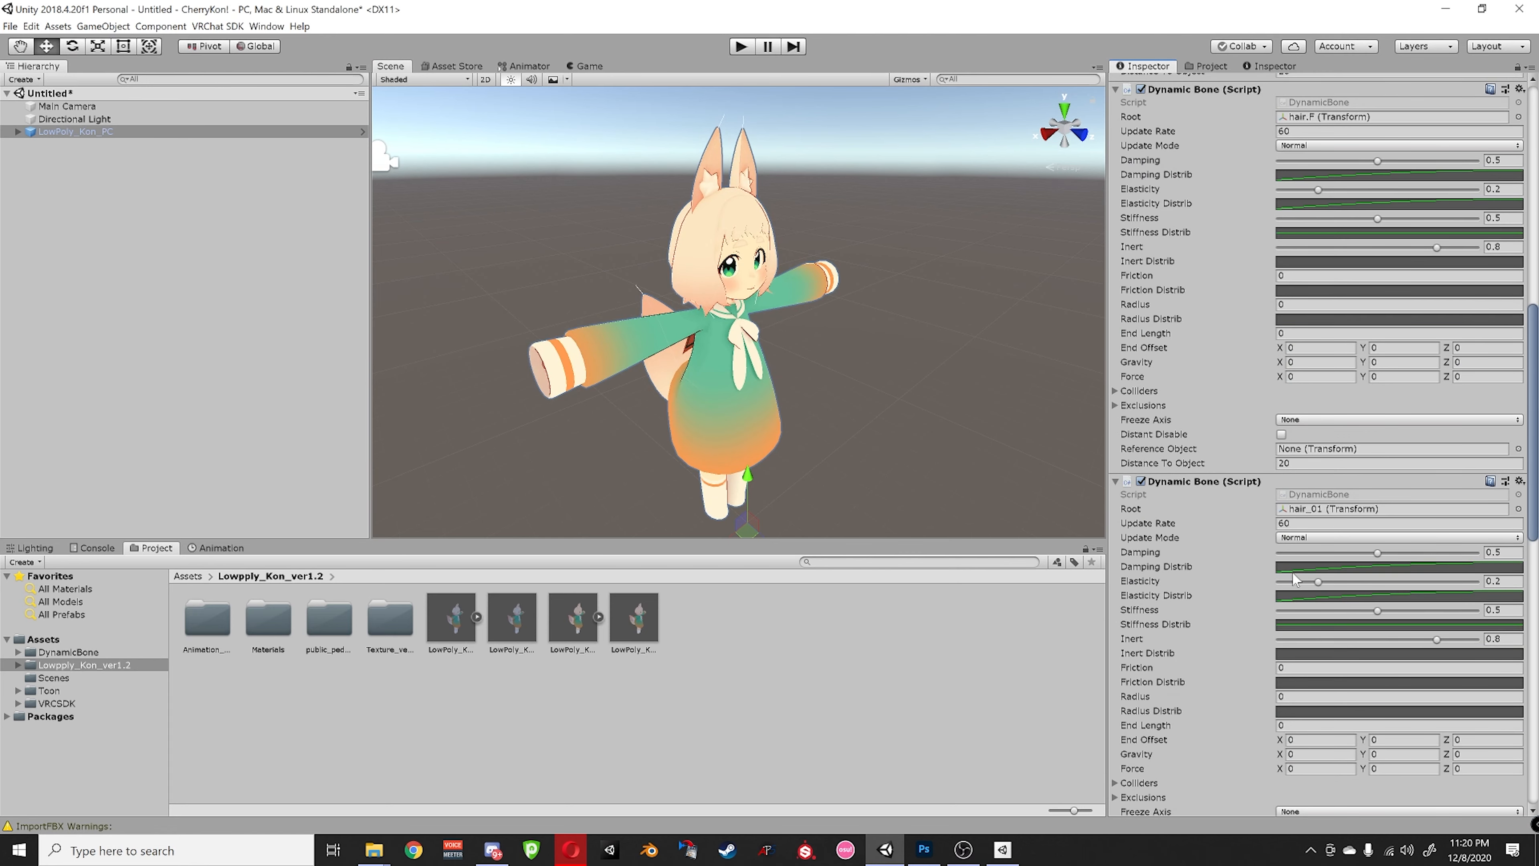
pyautogui.scroll(-20, 1222, 542)
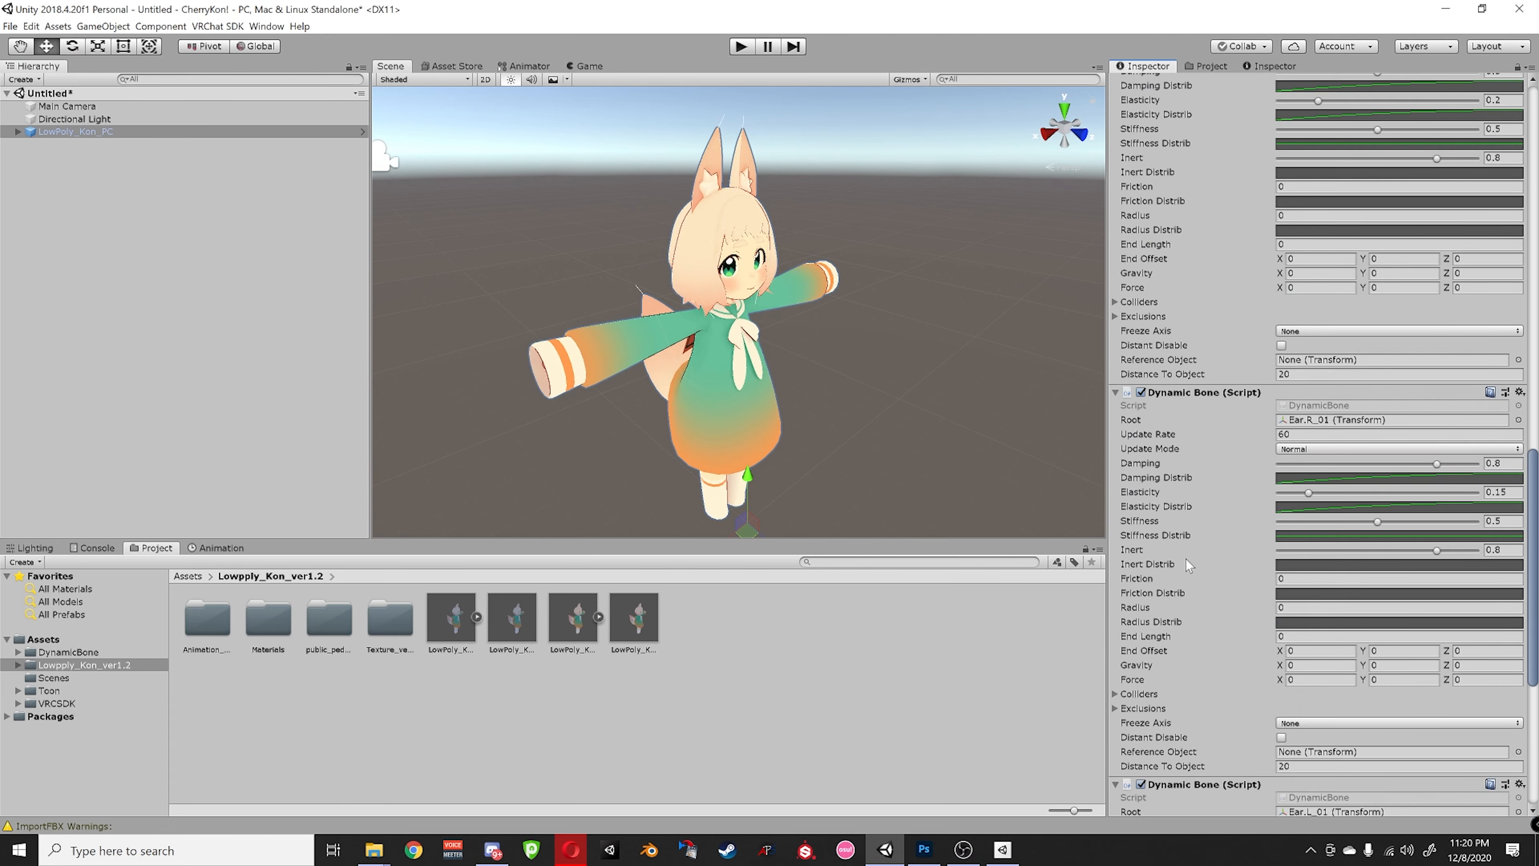
pyautogui.click(749, 44)
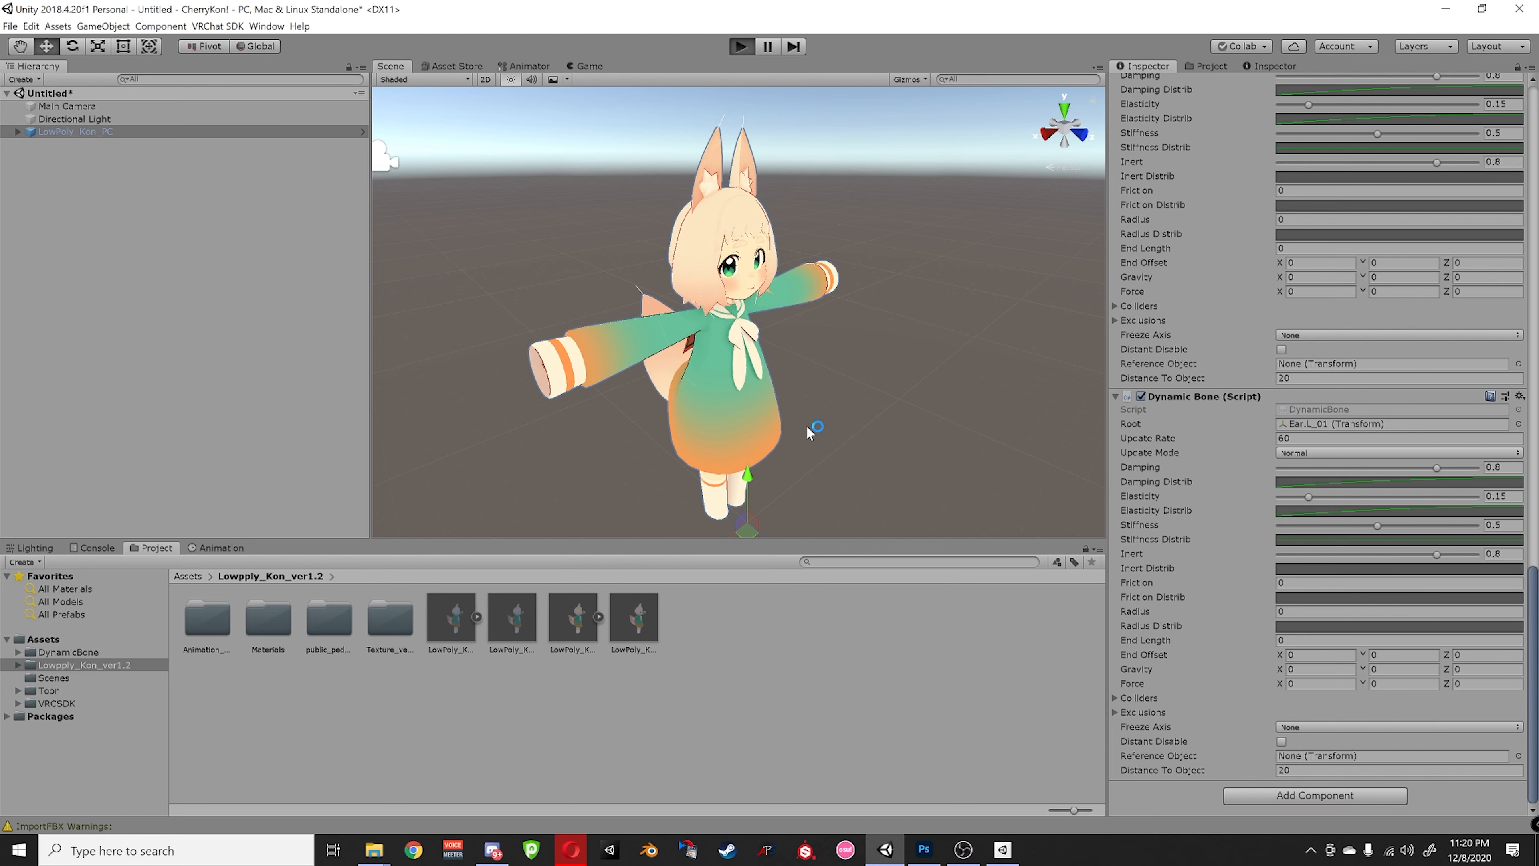
# - In the Scene view, swing the avatar to test its Dynamic Bone physics, then stop Play mode
pyautogui.click(390, 66)
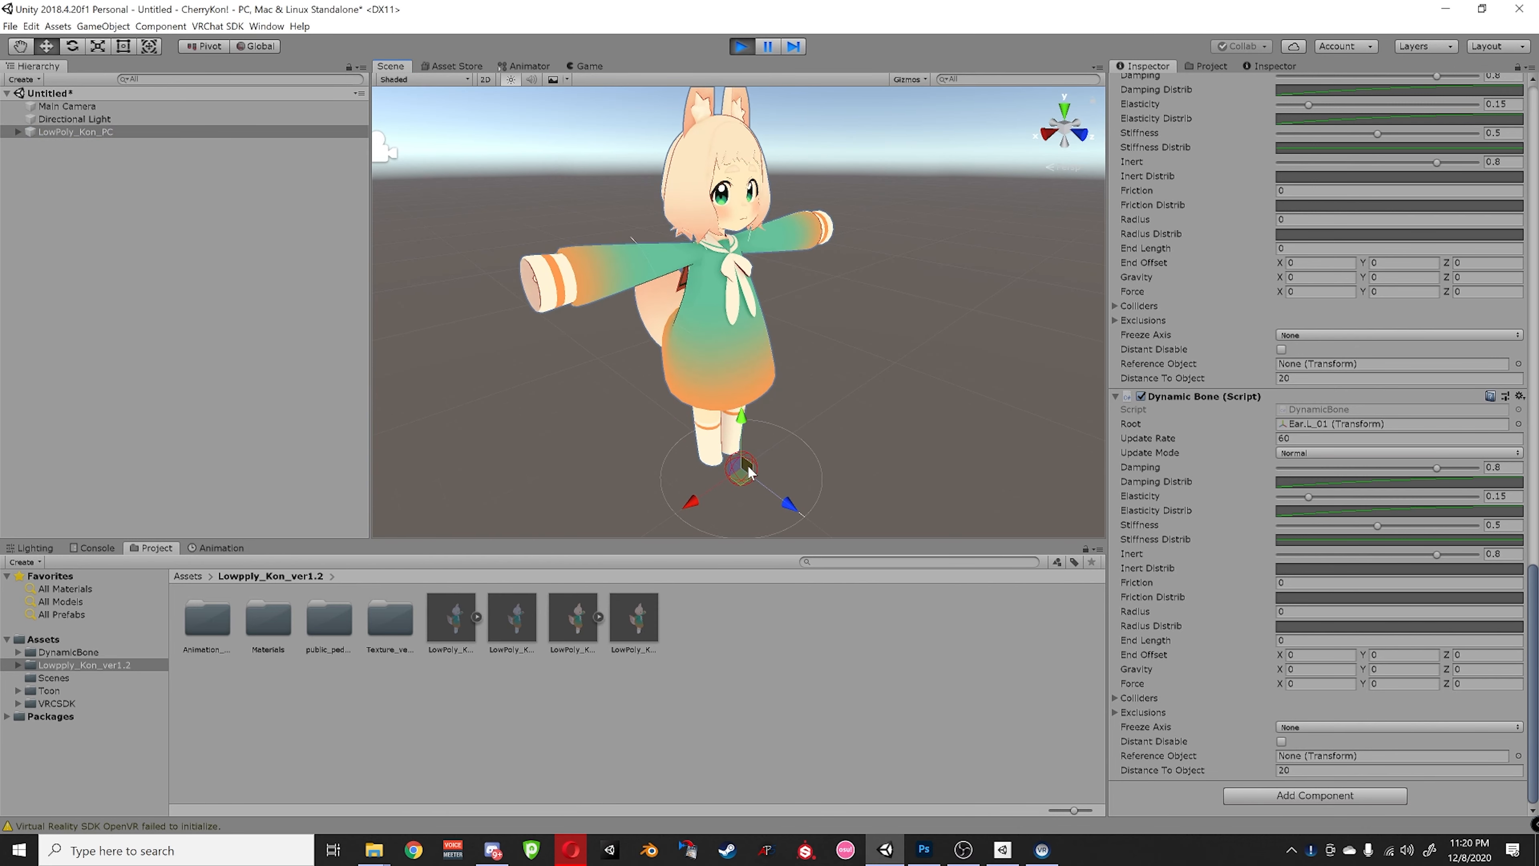
pyautogui.moveTo(751, 472)
pyautogui.mouseDown()
pyautogui.moveTo(697, 459)
pyautogui.moveTo(718, 447)
pyautogui.moveTo(742, 461)
pyautogui.mouseUp()
pyautogui.click(740, 46)
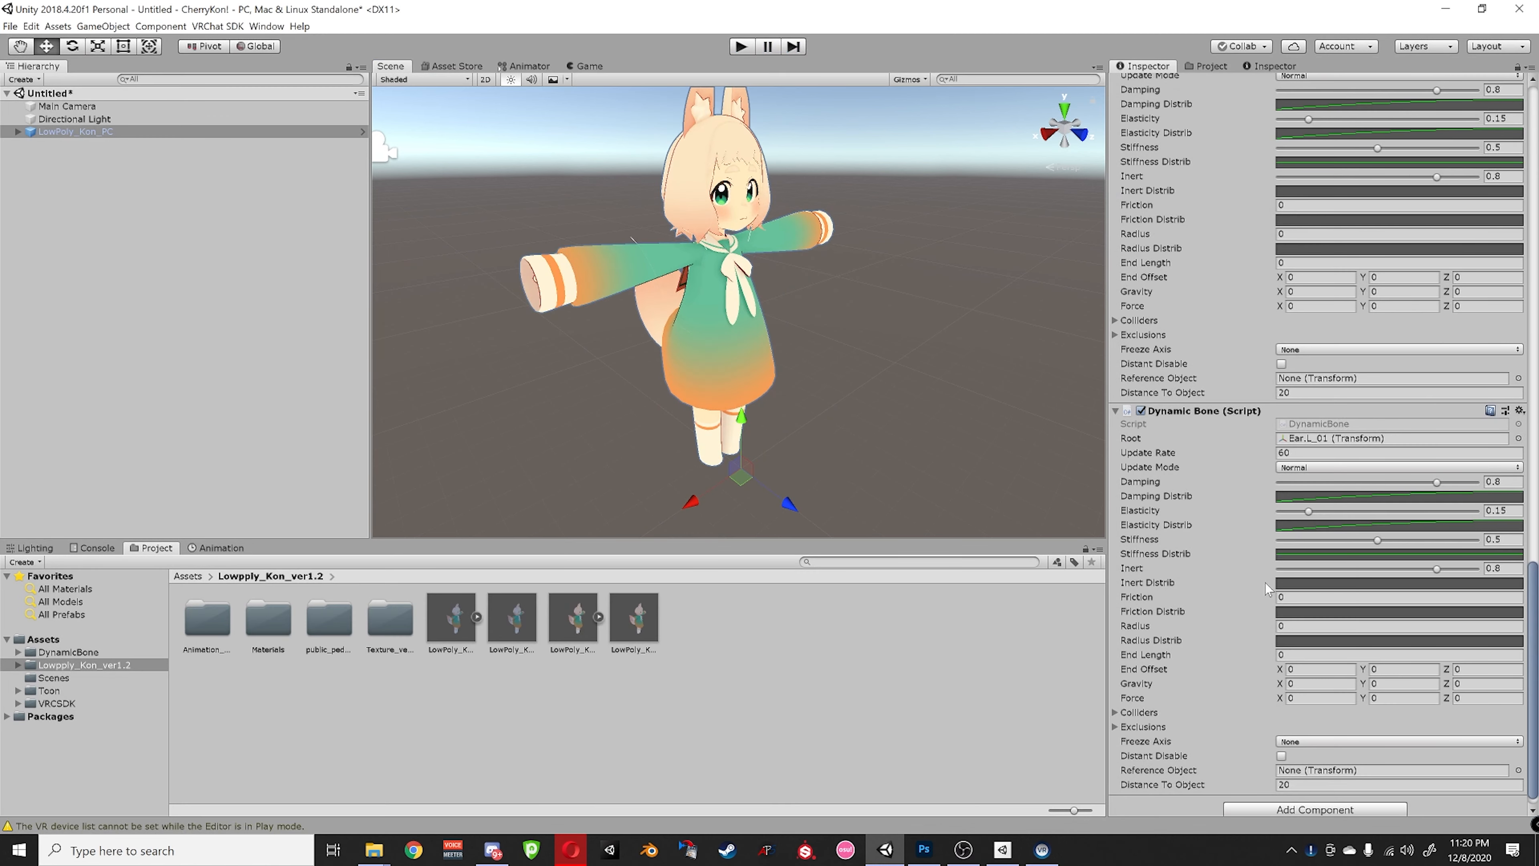
pyautogui.scroll(-10, 1187, 425)
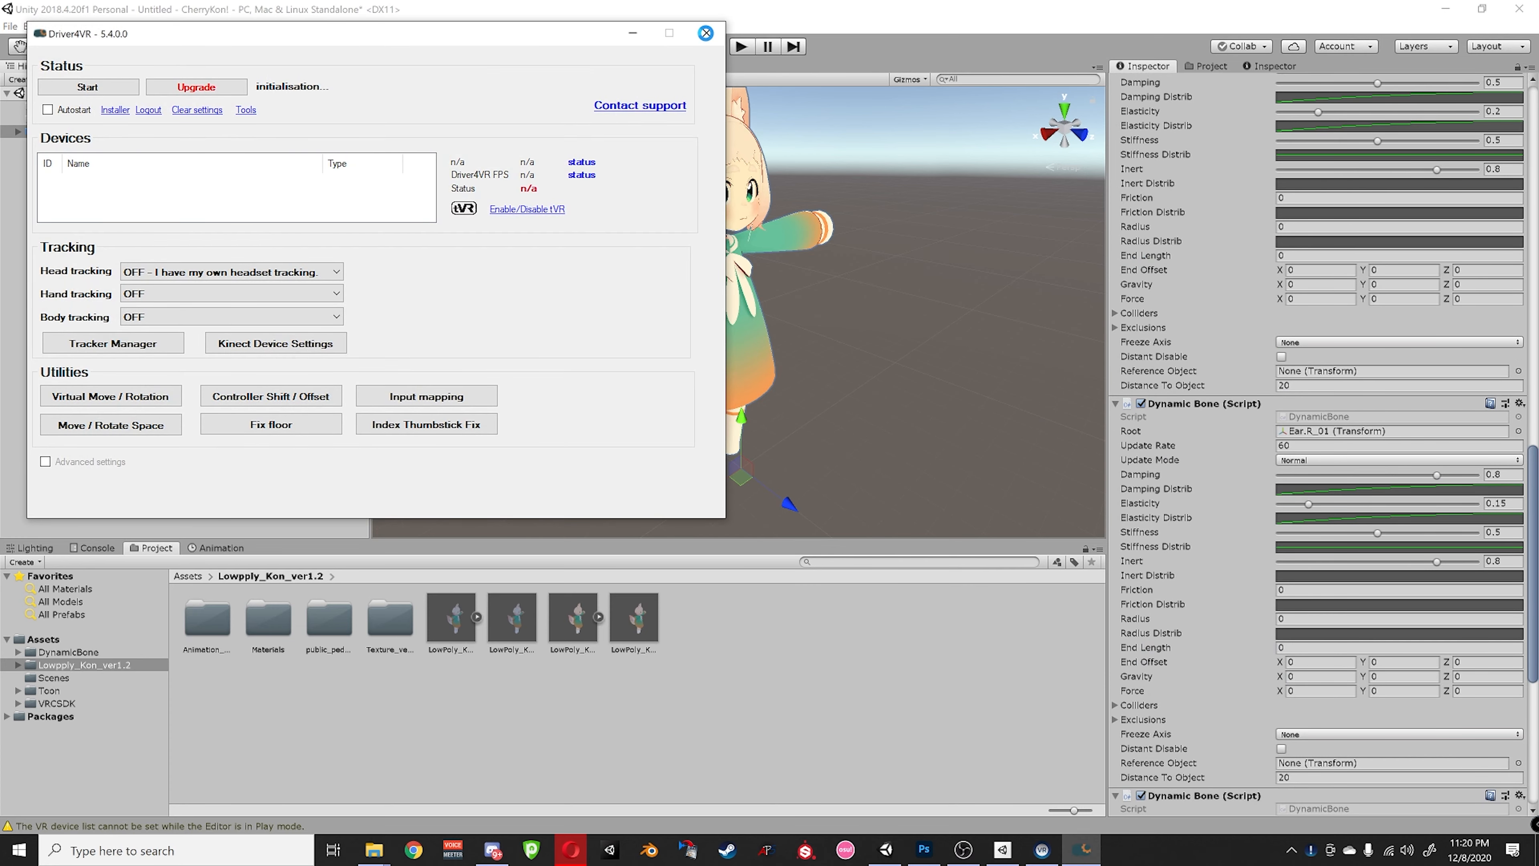
# - Close the Driver4VR window and orbit in for a closer look at the character
pyautogui.click(706, 33)
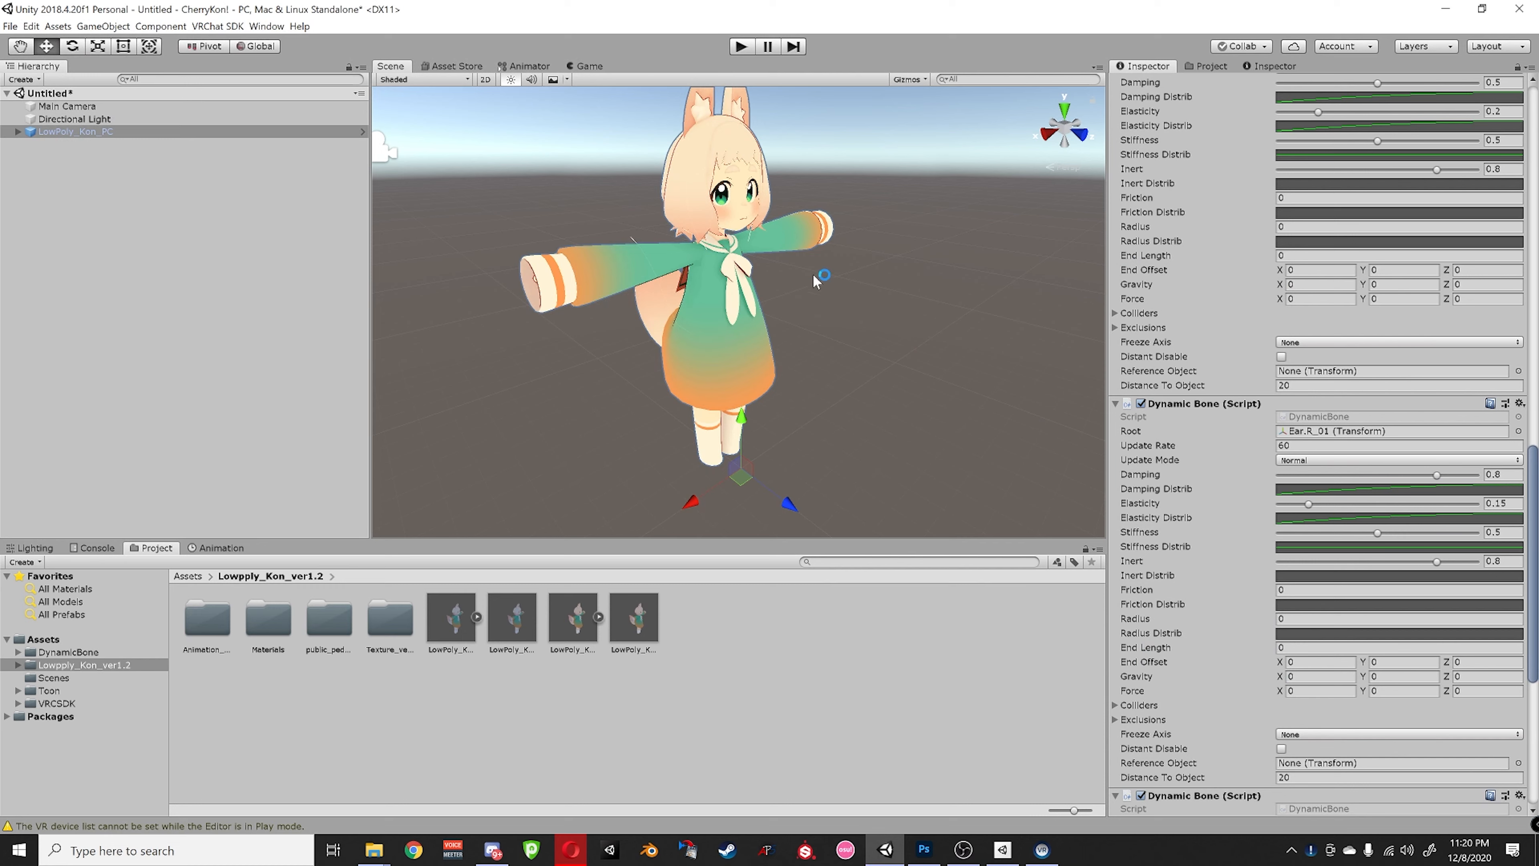
pyautogui.moveTo(835, 349)
pyautogui.keyDown('alt'); pyautogui.mouseDown()
pyautogui.moveTo(794, 345)
pyautogui.moveTo(823, 363)
pyautogui.mouseUp(); pyautogui.keyUp('alt')
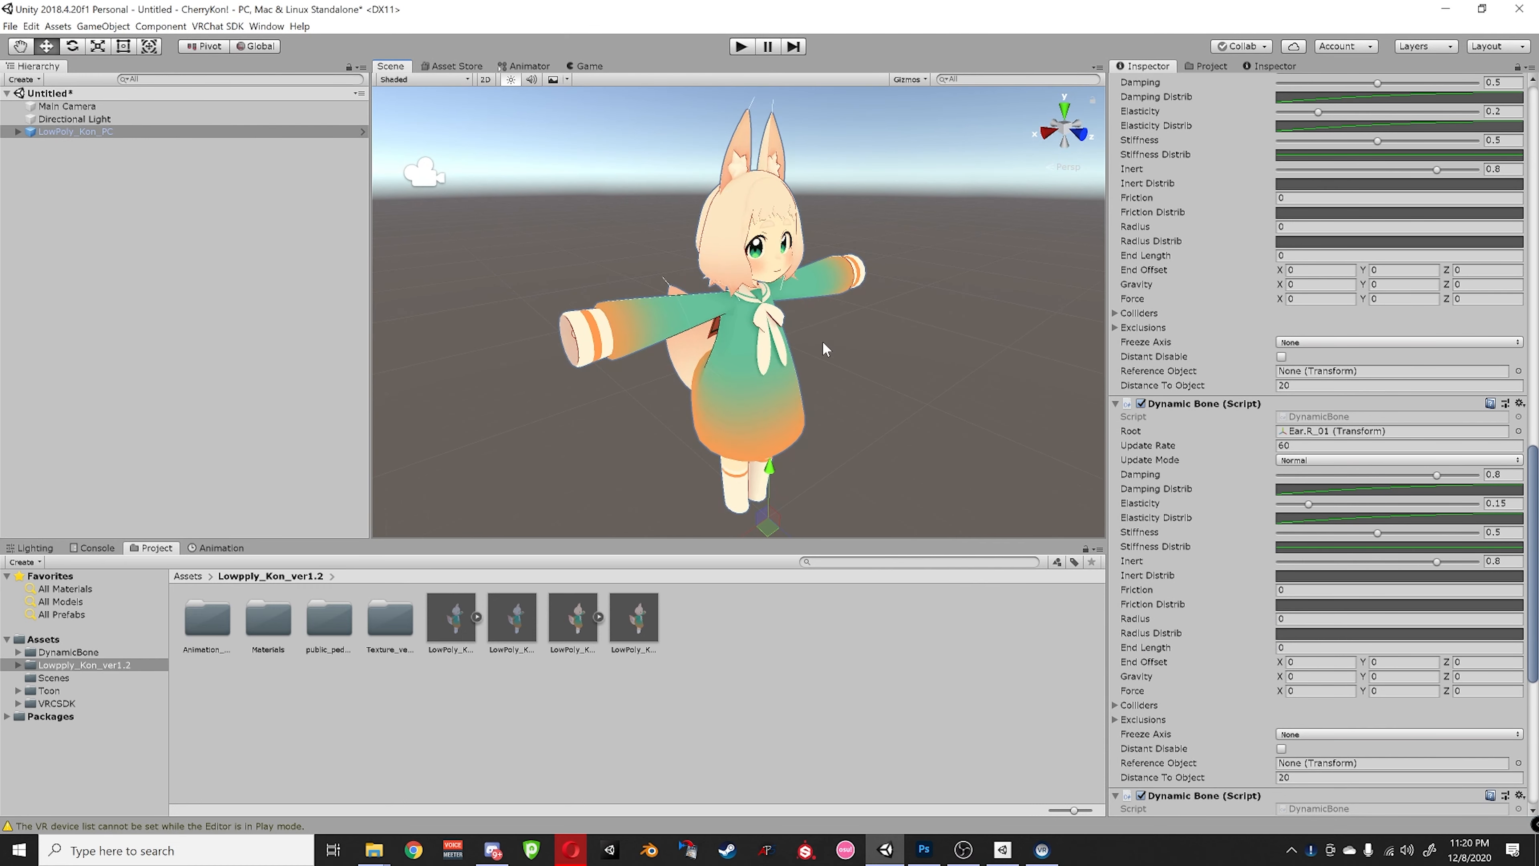
pyautogui.keyDown('alt'); pyautogui.moveTo(677, 371); pyautogui.dragTo(859, 365); pyautogui.keyUp('alt')
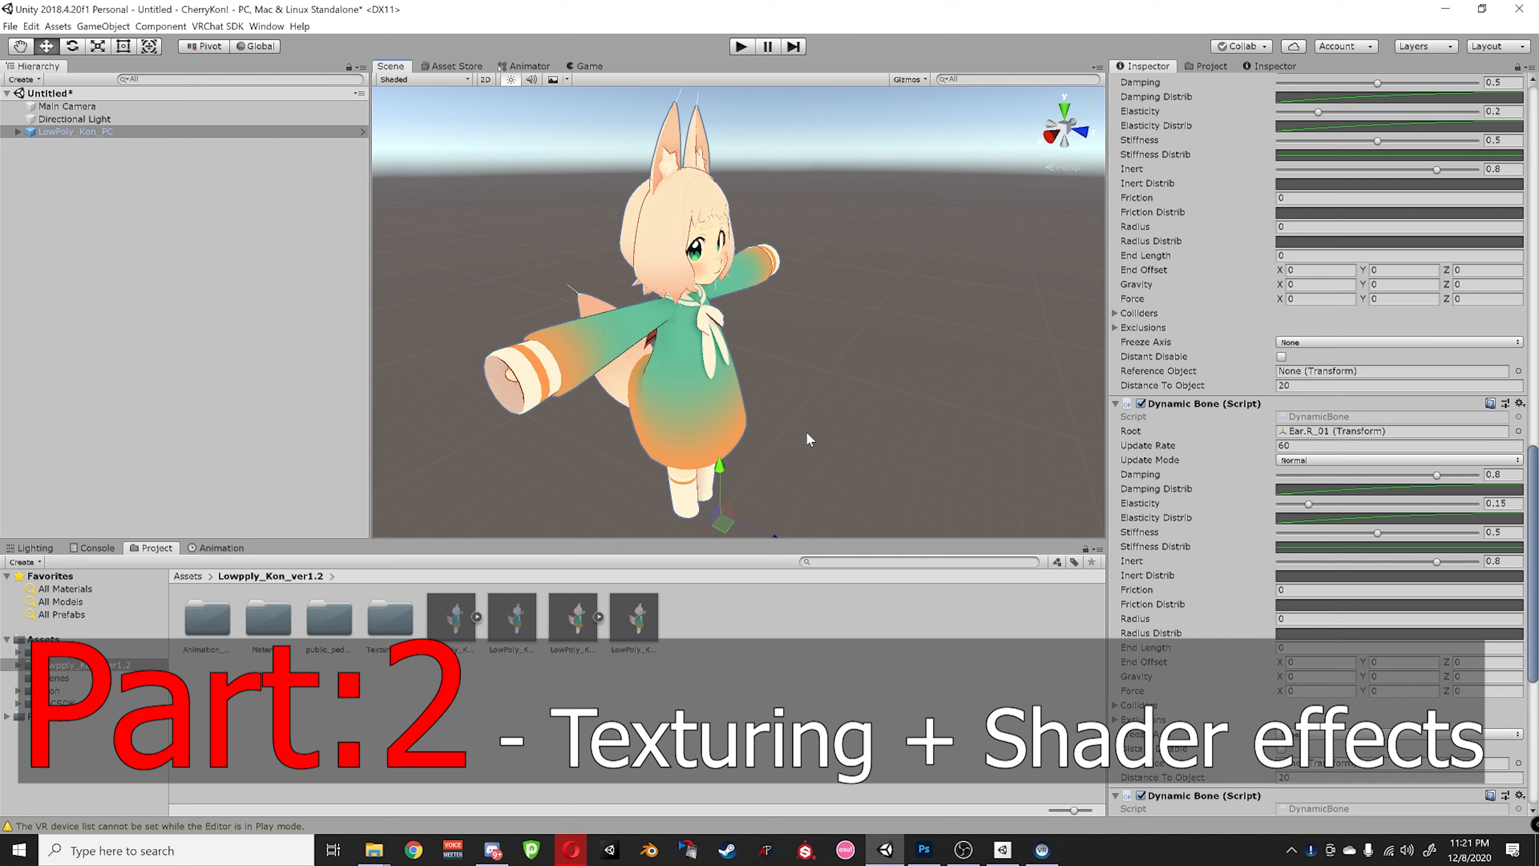
pyautogui.keyDown('alt'); pyautogui.moveTo(775, 432); pyautogui.dragTo(788, 398); pyautogui.keyUp('alt')
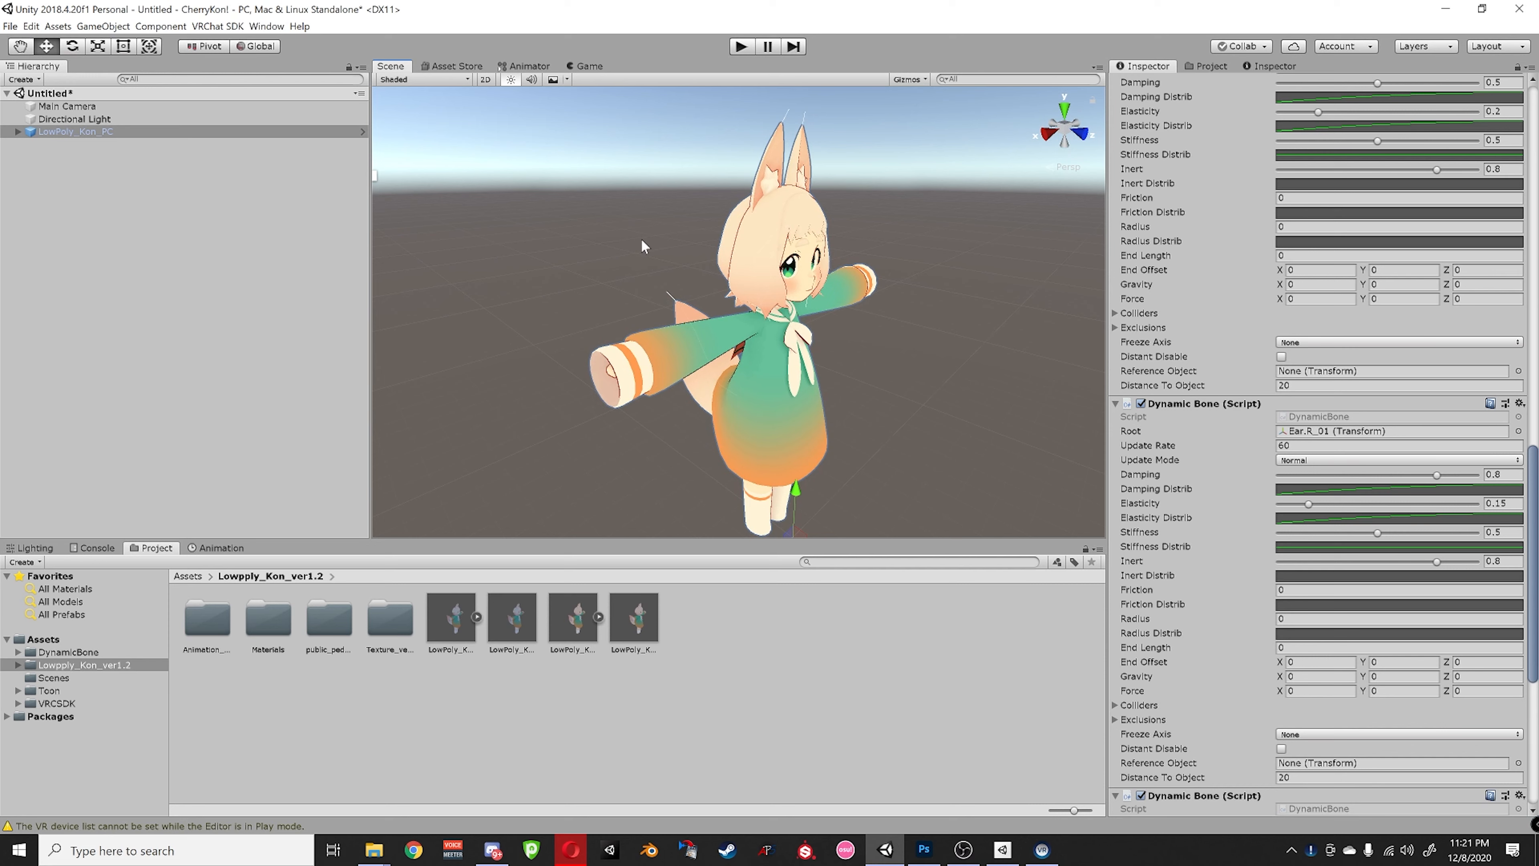
# - Orbit around the avatar once more, then return to the imports folder window in File Explorer
pyautogui.keyDown('alt'); pyautogui.moveTo(807, 373); pyautogui.dragTo(759, 294); pyautogui.keyUp('alt')
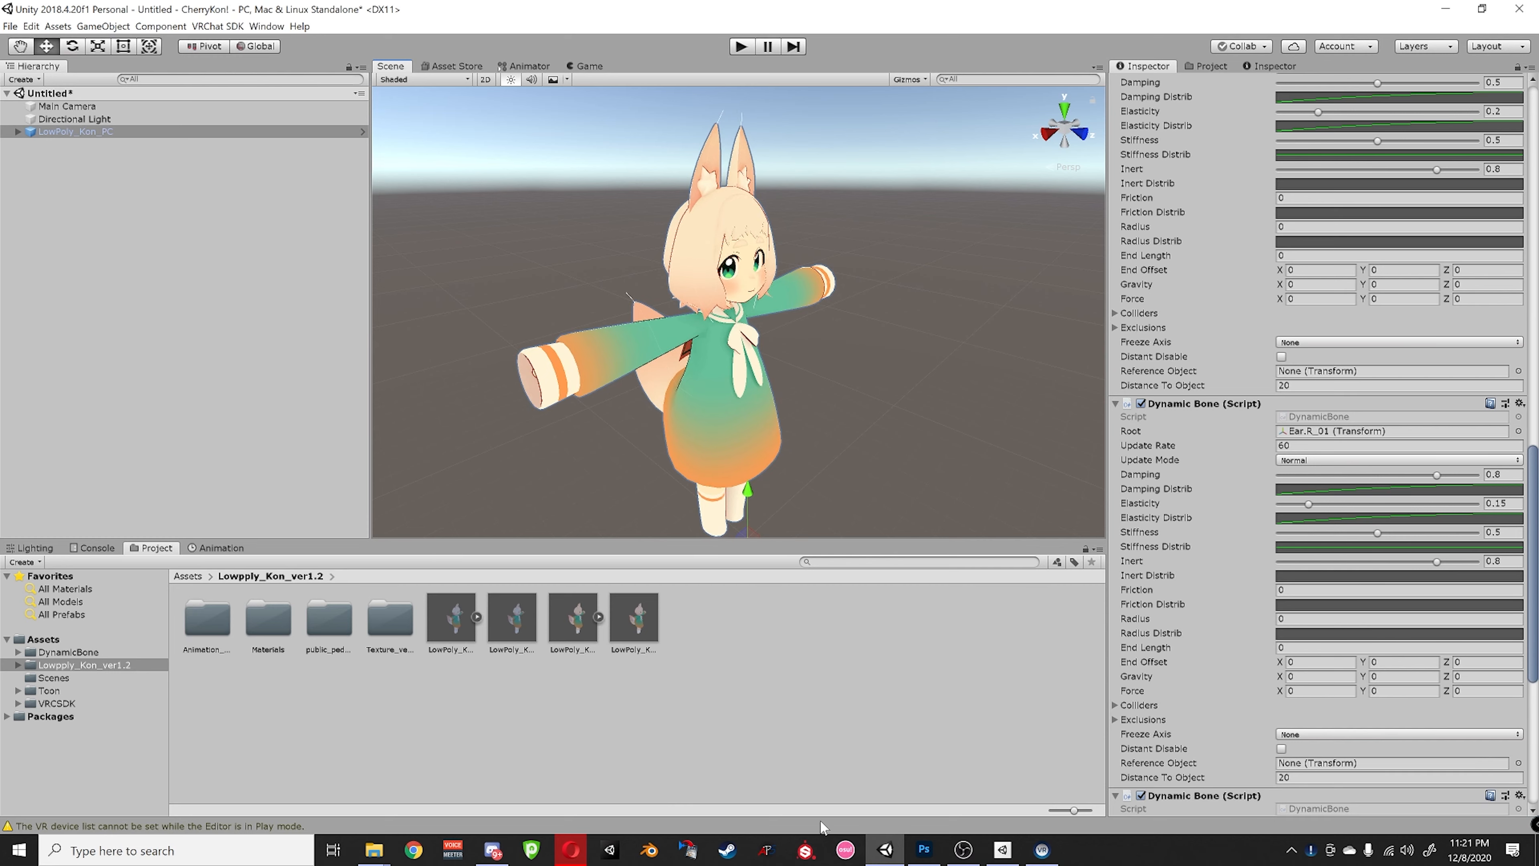
pyautogui.moveTo(373, 850)
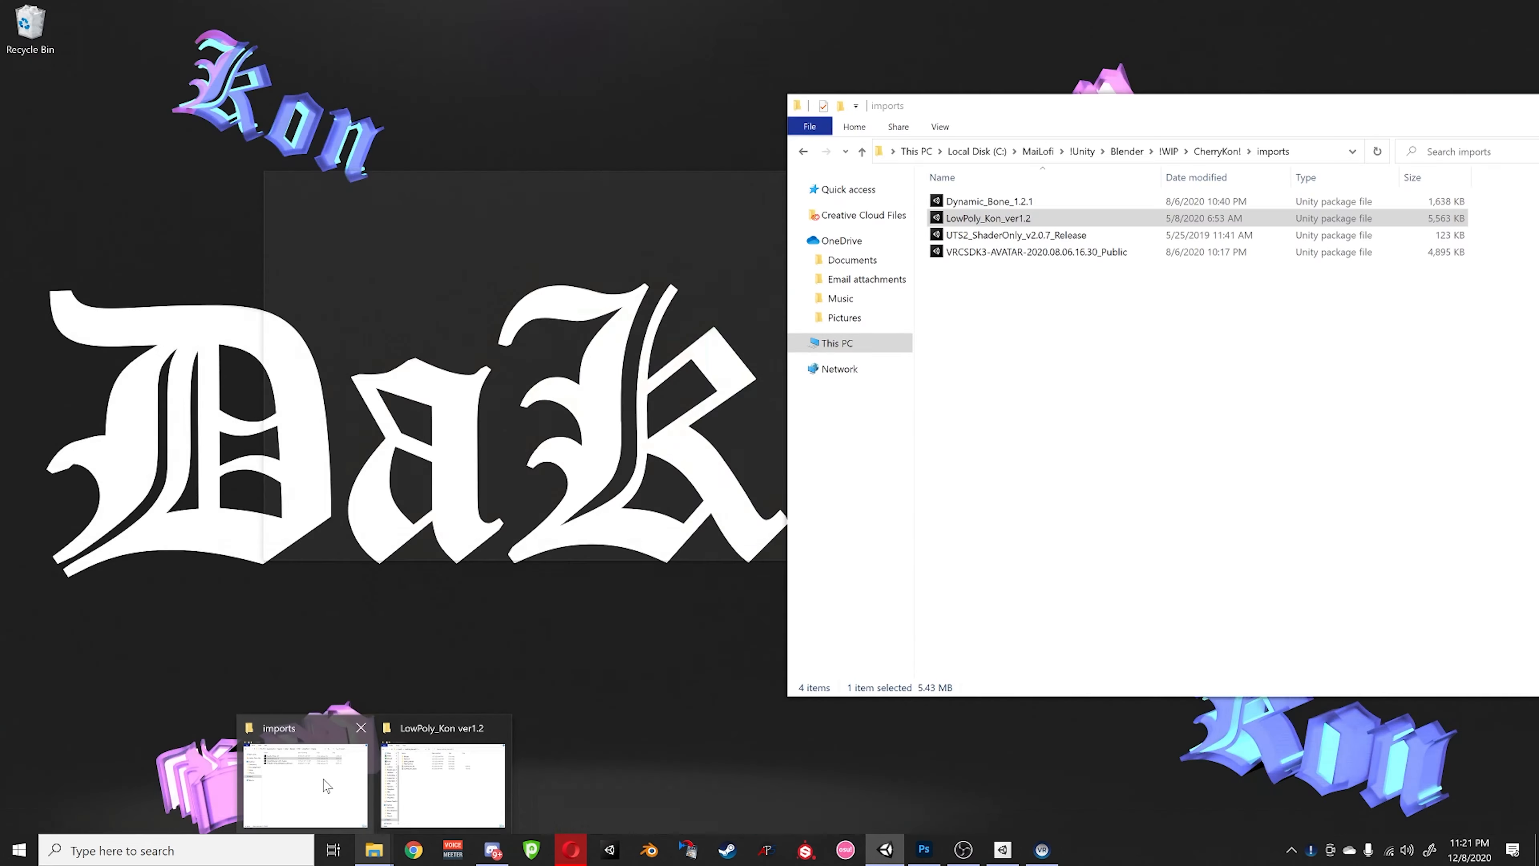
pyautogui.click(333, 791)
# - Browse the CherryKon! project's temp, Textures and models folders to look over their files
pyautogui.moveTo(1118, 118); pyautogui.dragTo(933, 112)
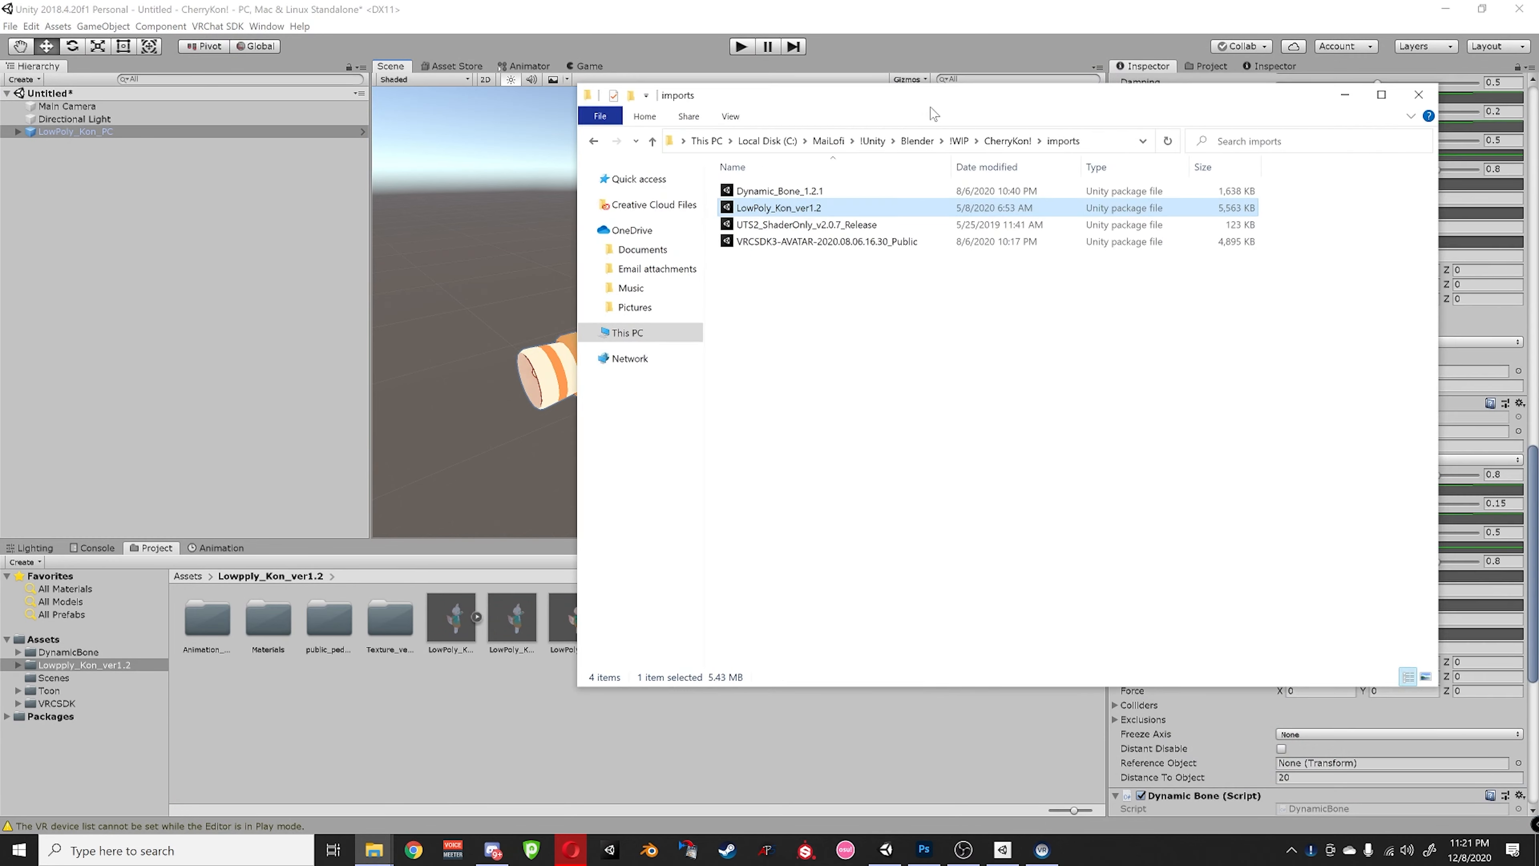
pyautogui.click(1007, 140)
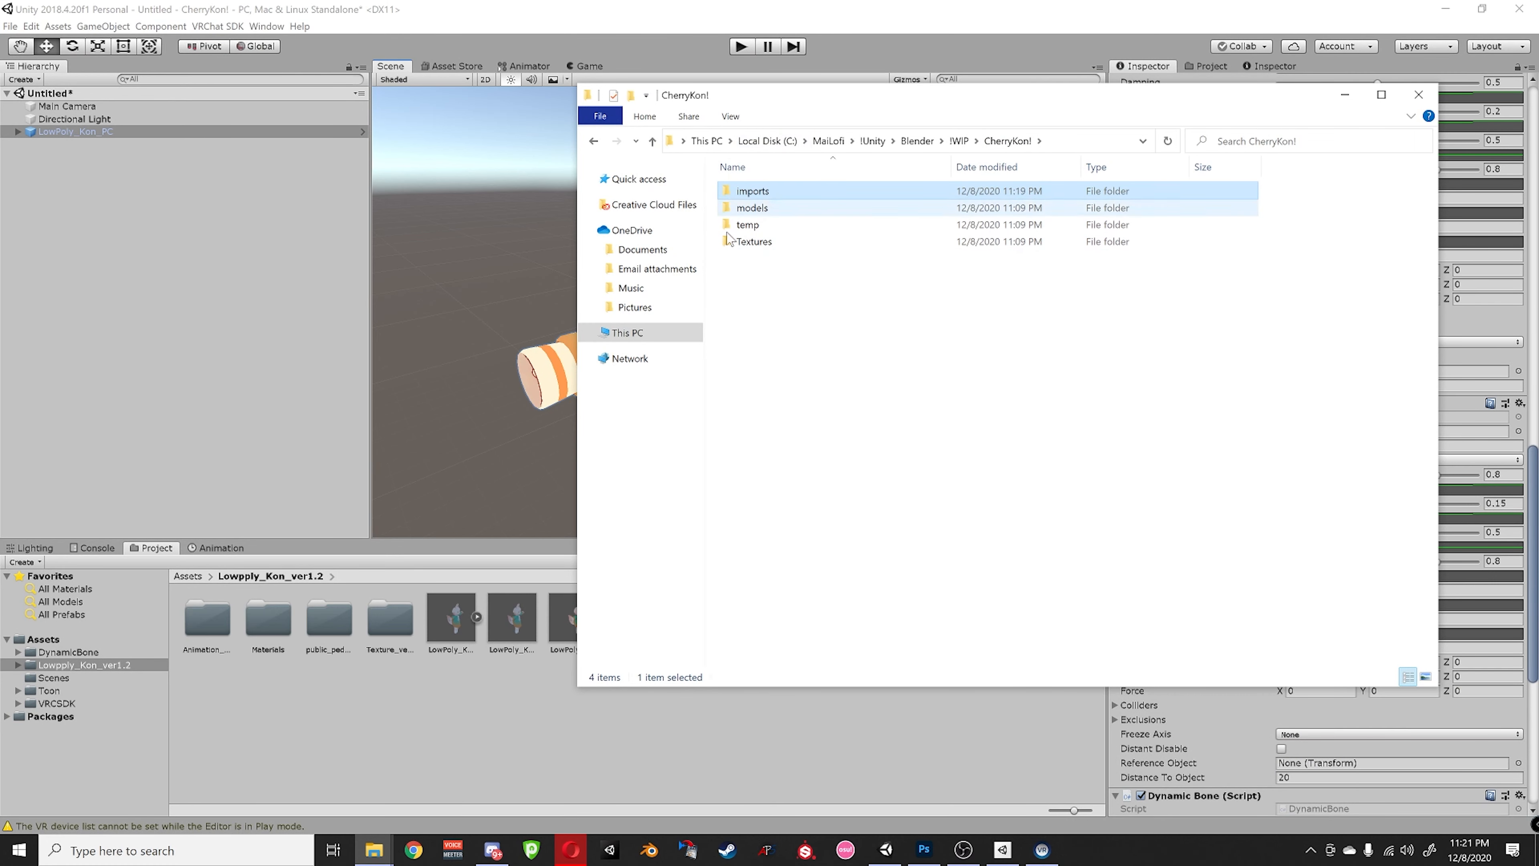
pyautogui.doubleClick(758, 224)
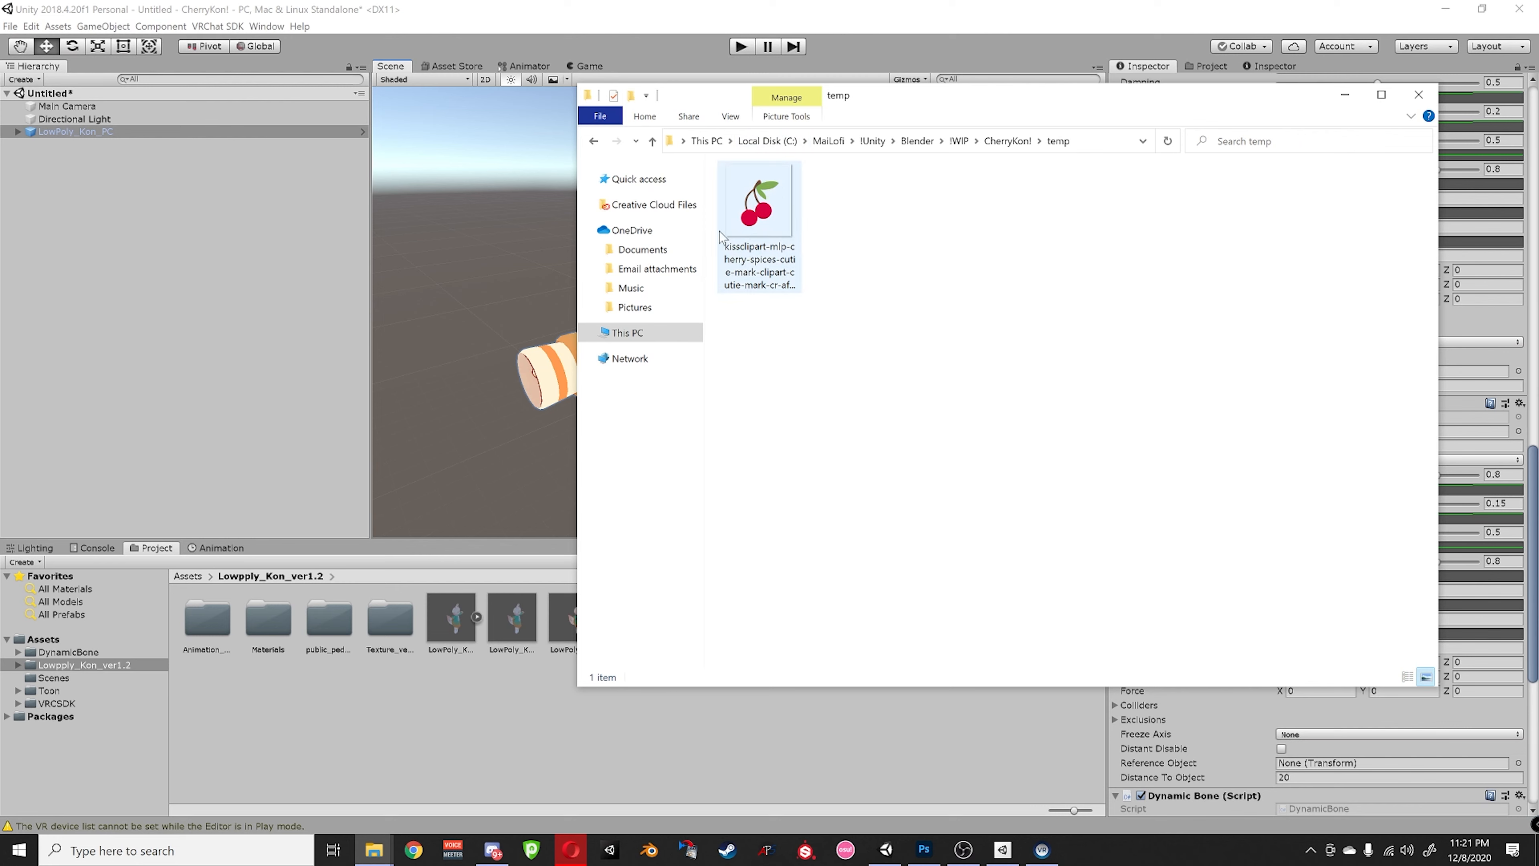
pyautogui.click(769, 237)
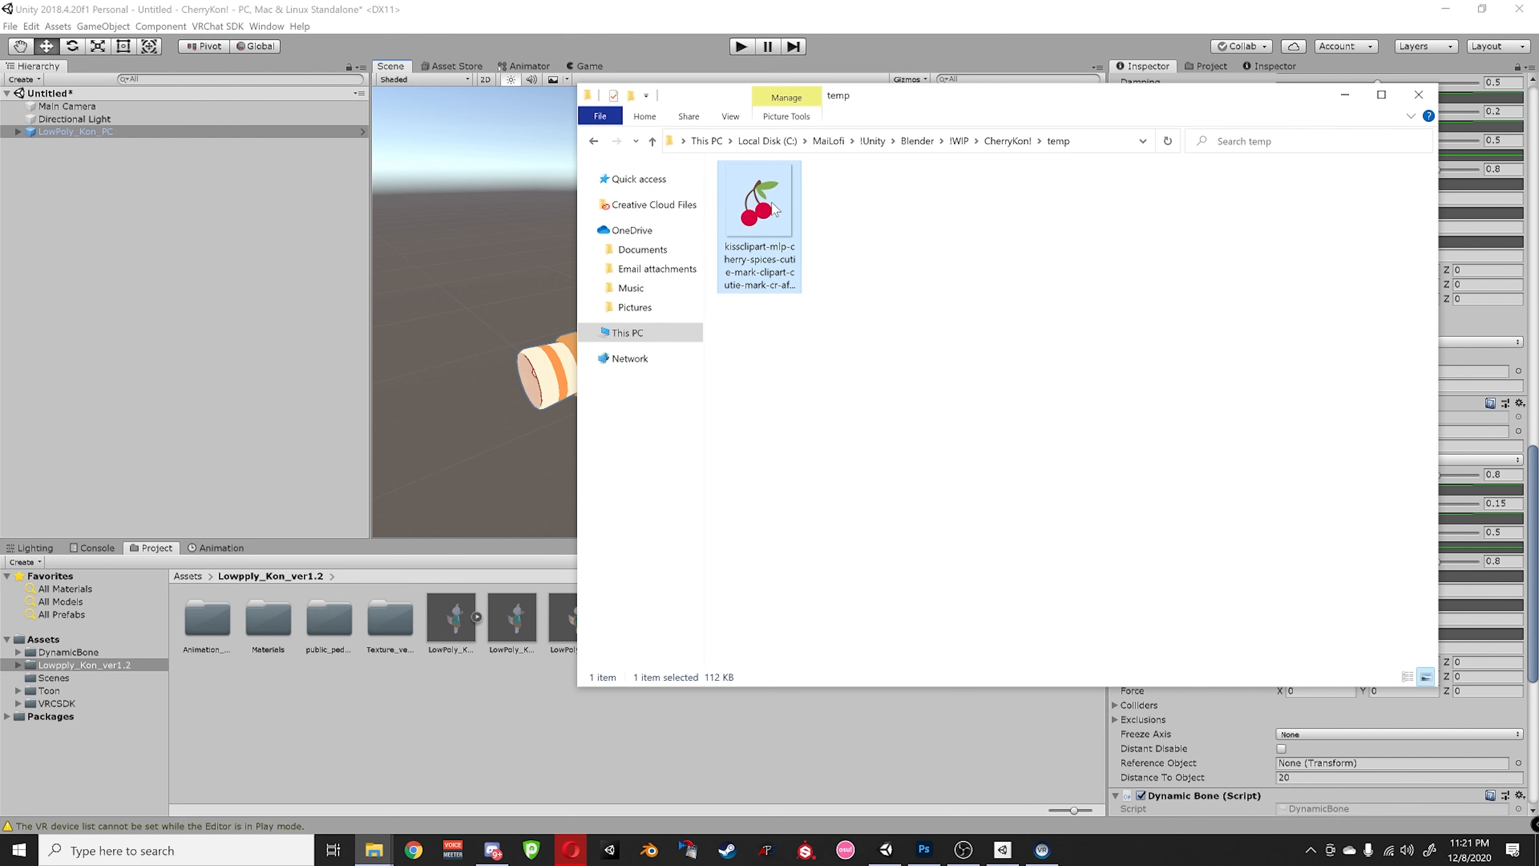
pyautogui.click(999, 143)
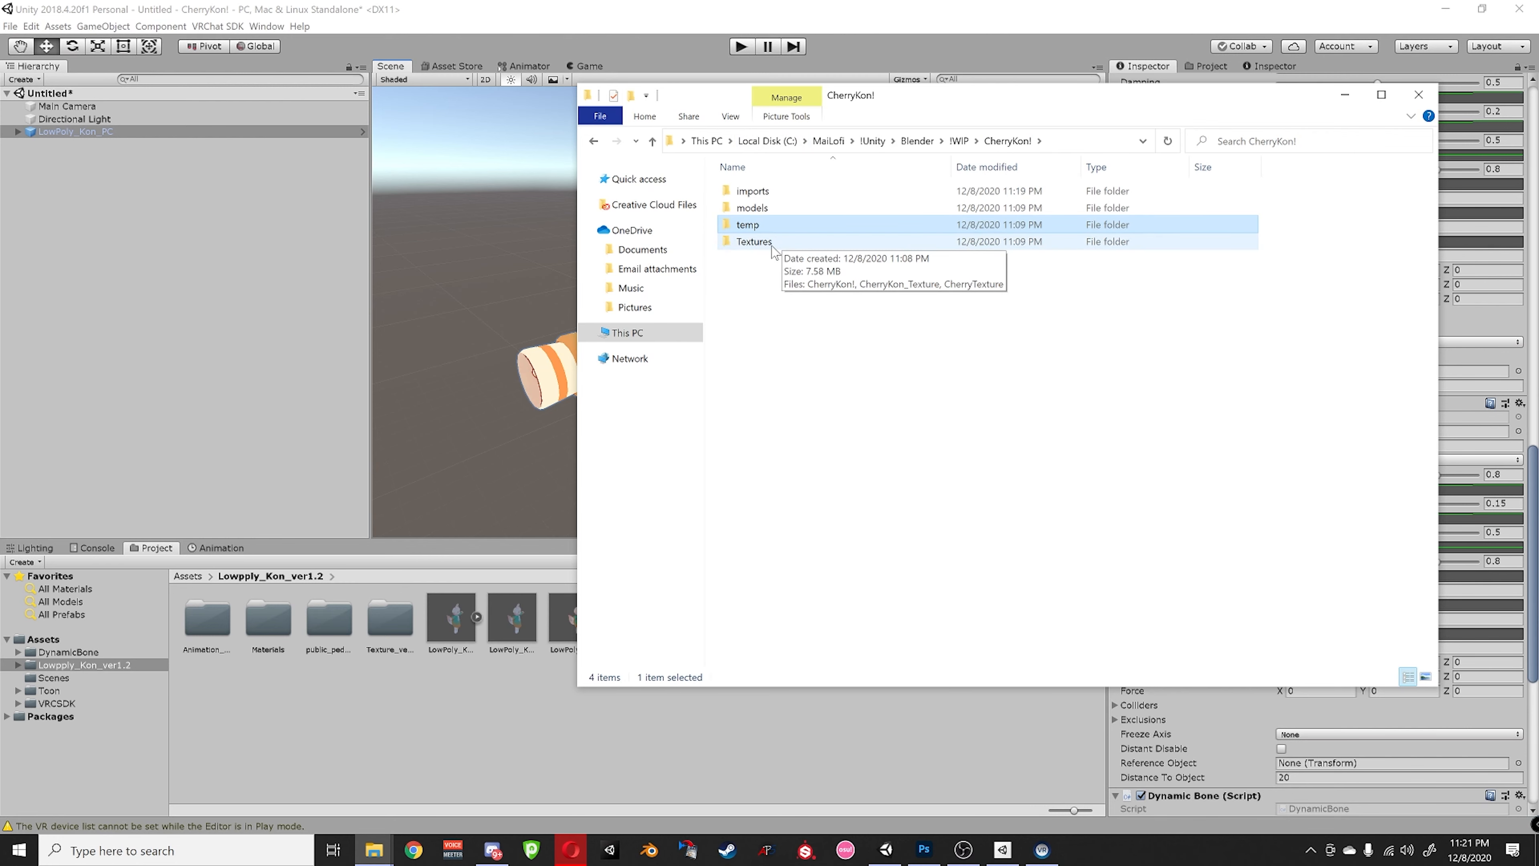
pyautogui.doubleClick(754, 241)
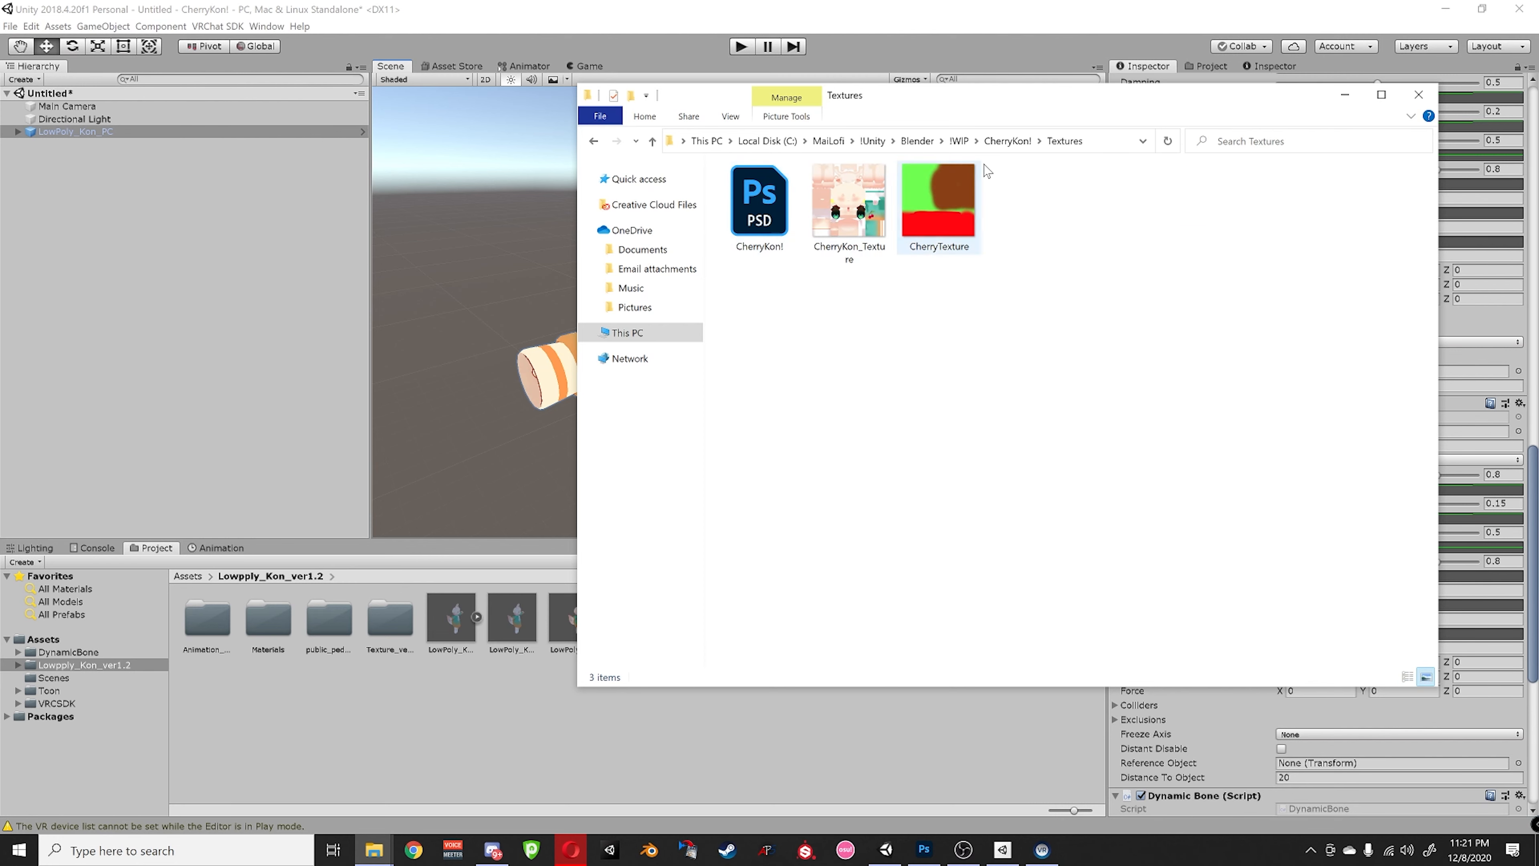
pyautogui.click(1007, 142)
pyautogui.doubleClick(792, 212)
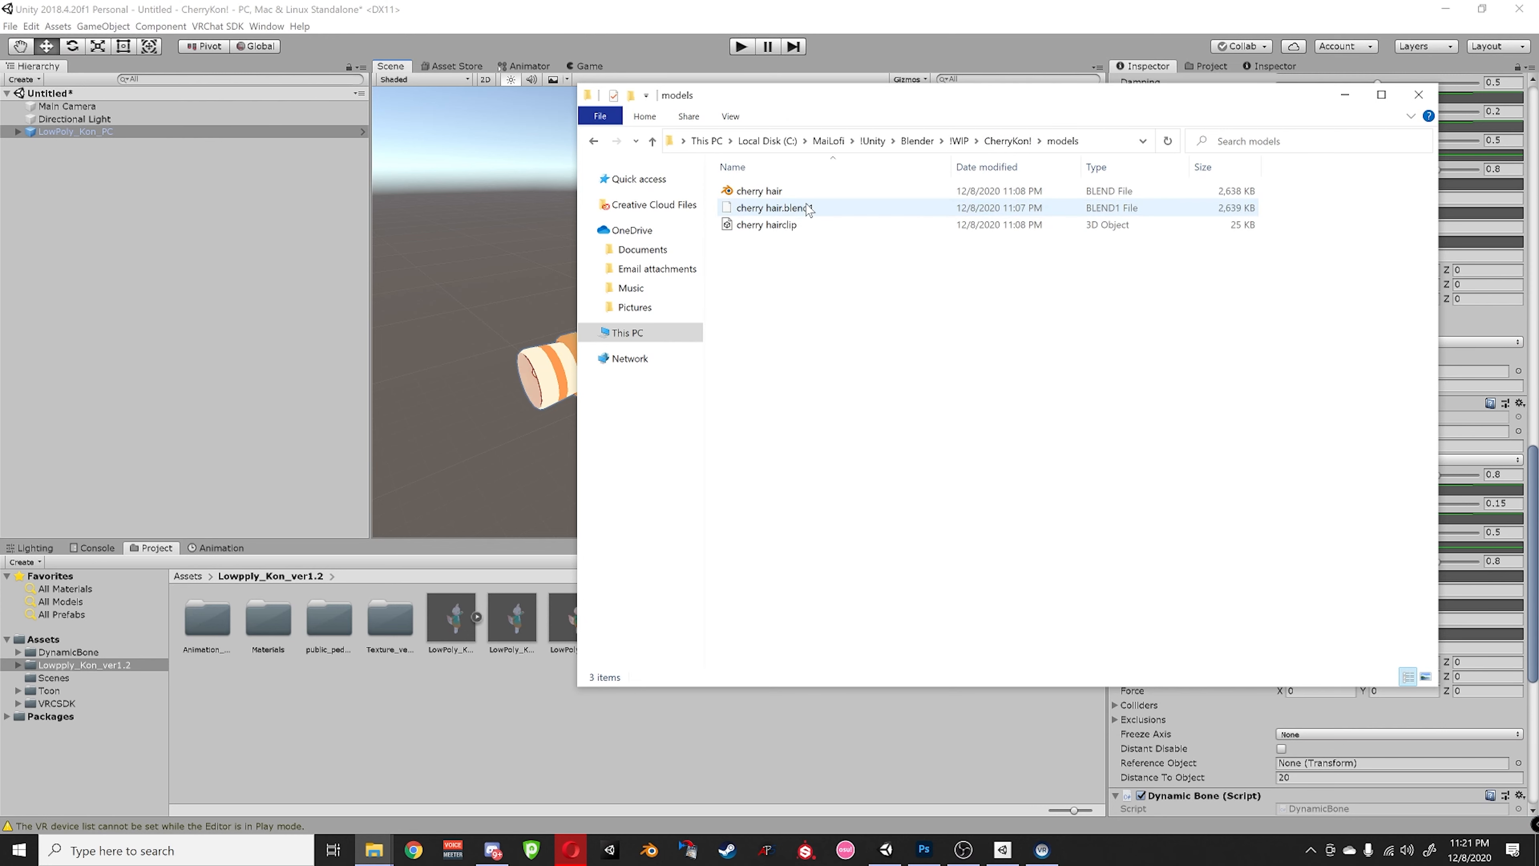
pyautogui.click(791, 225)
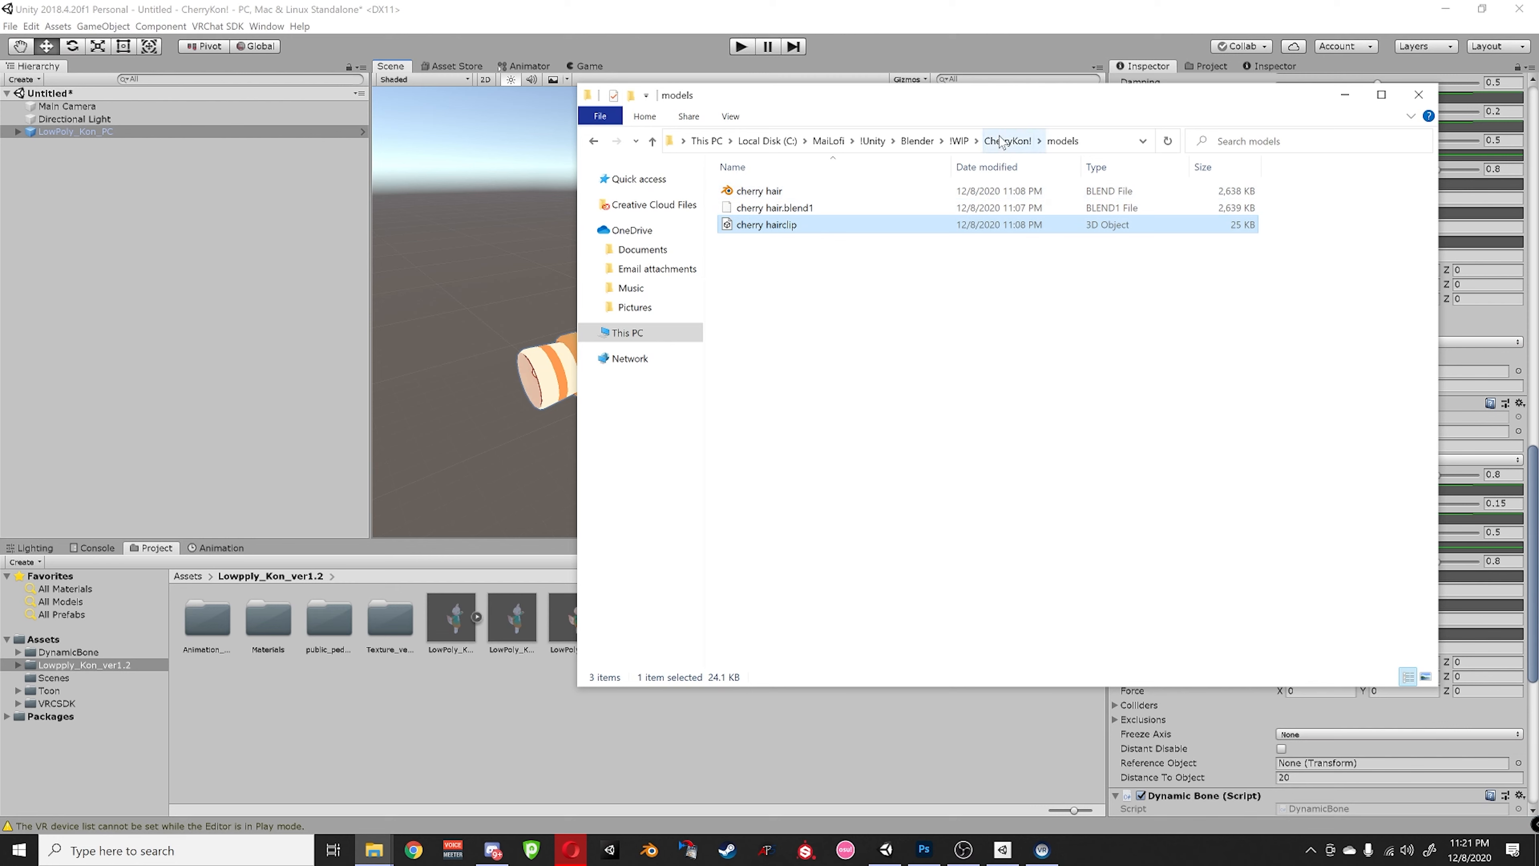
# - Open CherryKon!.psd from the Textures folder in Photoshop
pyautogui.click(1000, 142)
pyautogui.doubleClick(811, 242)
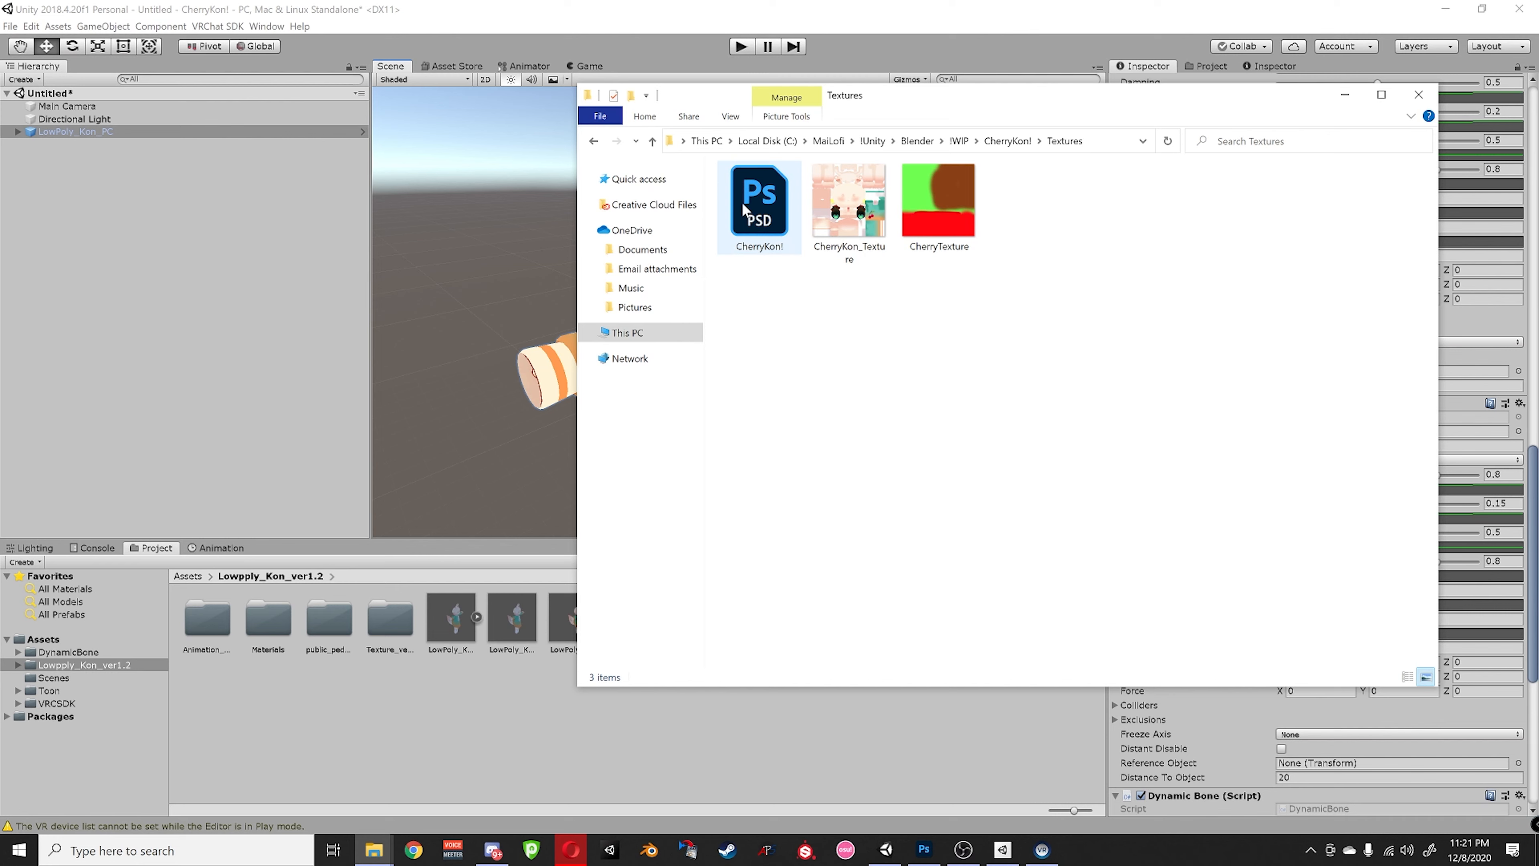
pyautogui.moveTo(750, 250)
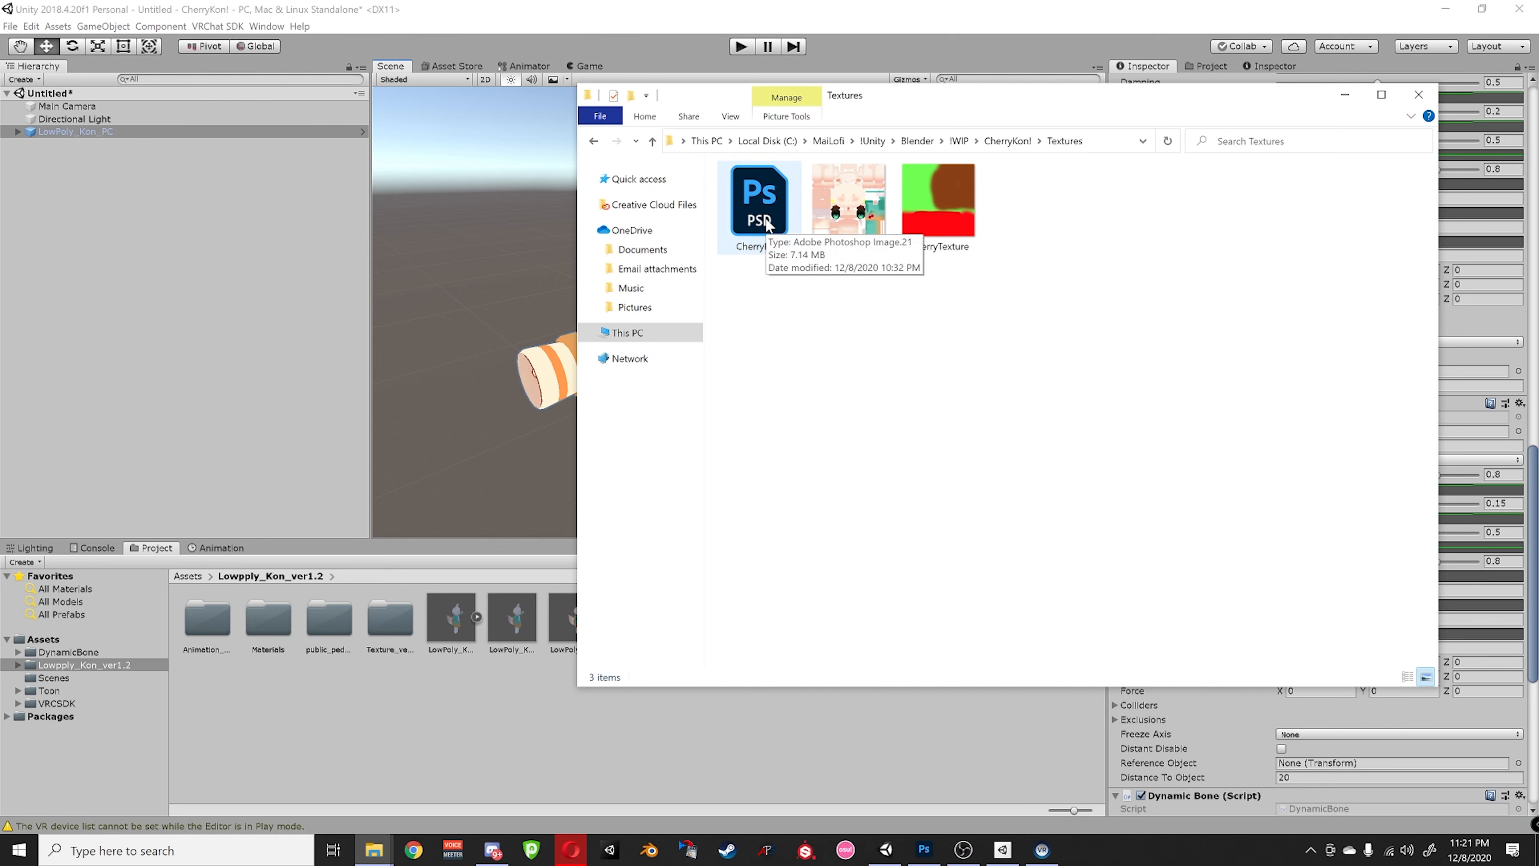
pyautogui.doubleClick(767, 225)
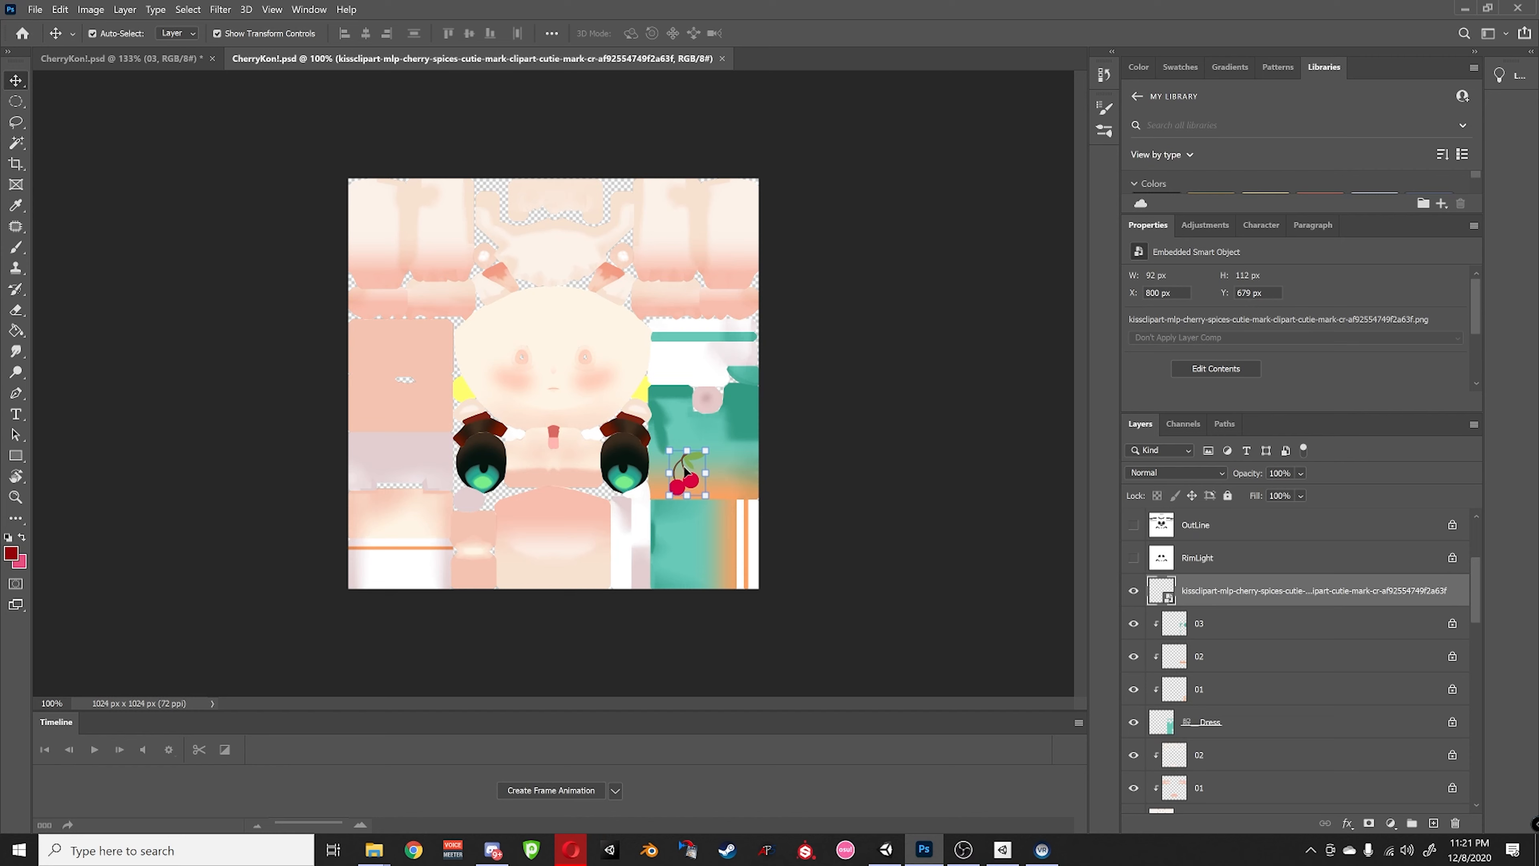
# - Undo placing the cherry image in CherryKon!.psd and deselect all layers
pyautogui.hotkey('ctrl', 'z')
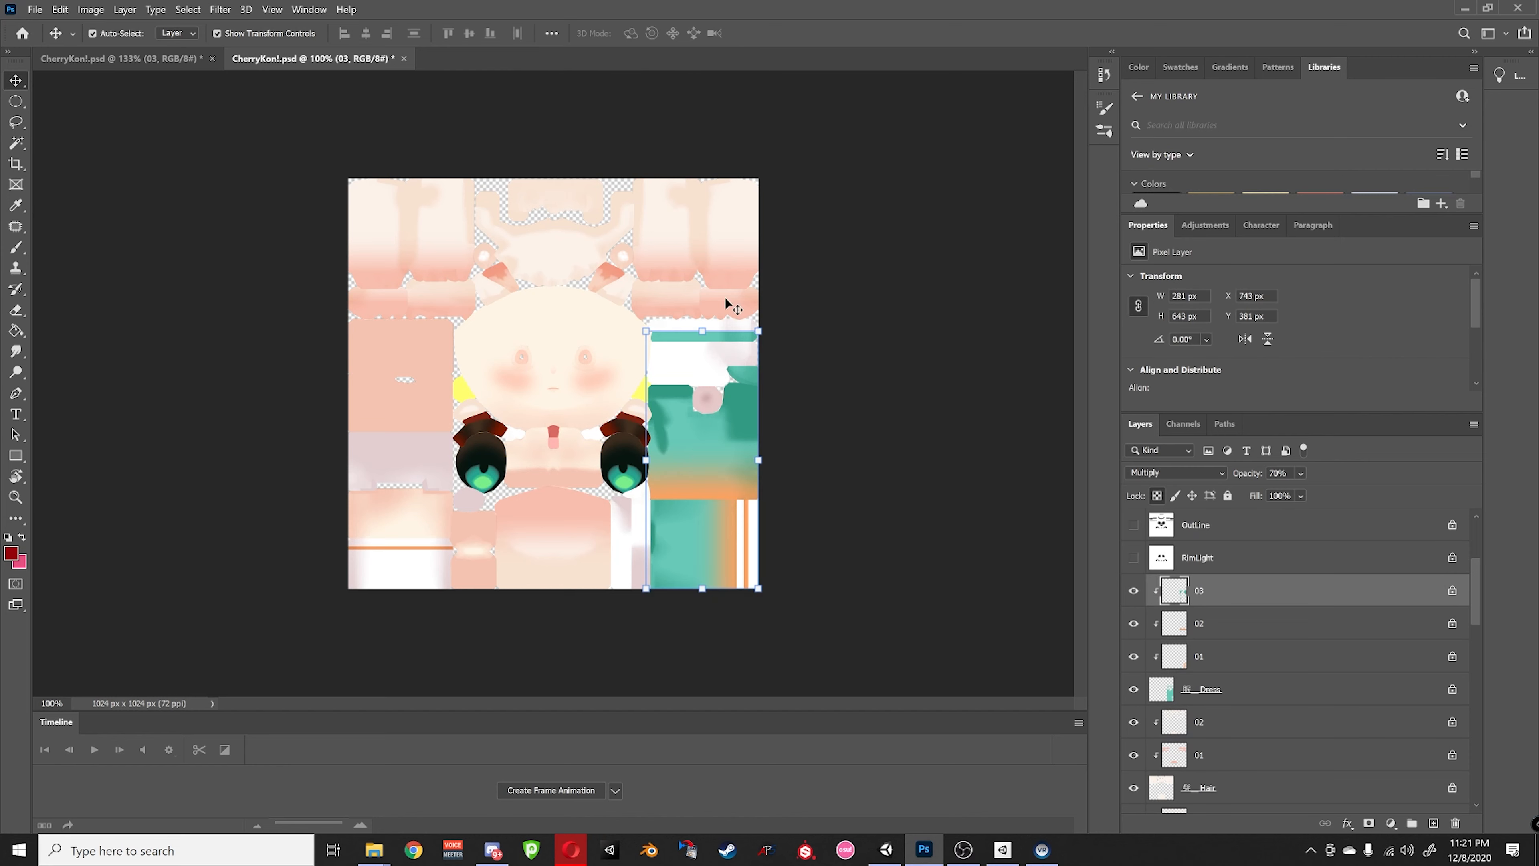
pyautogui.click(774, 170)
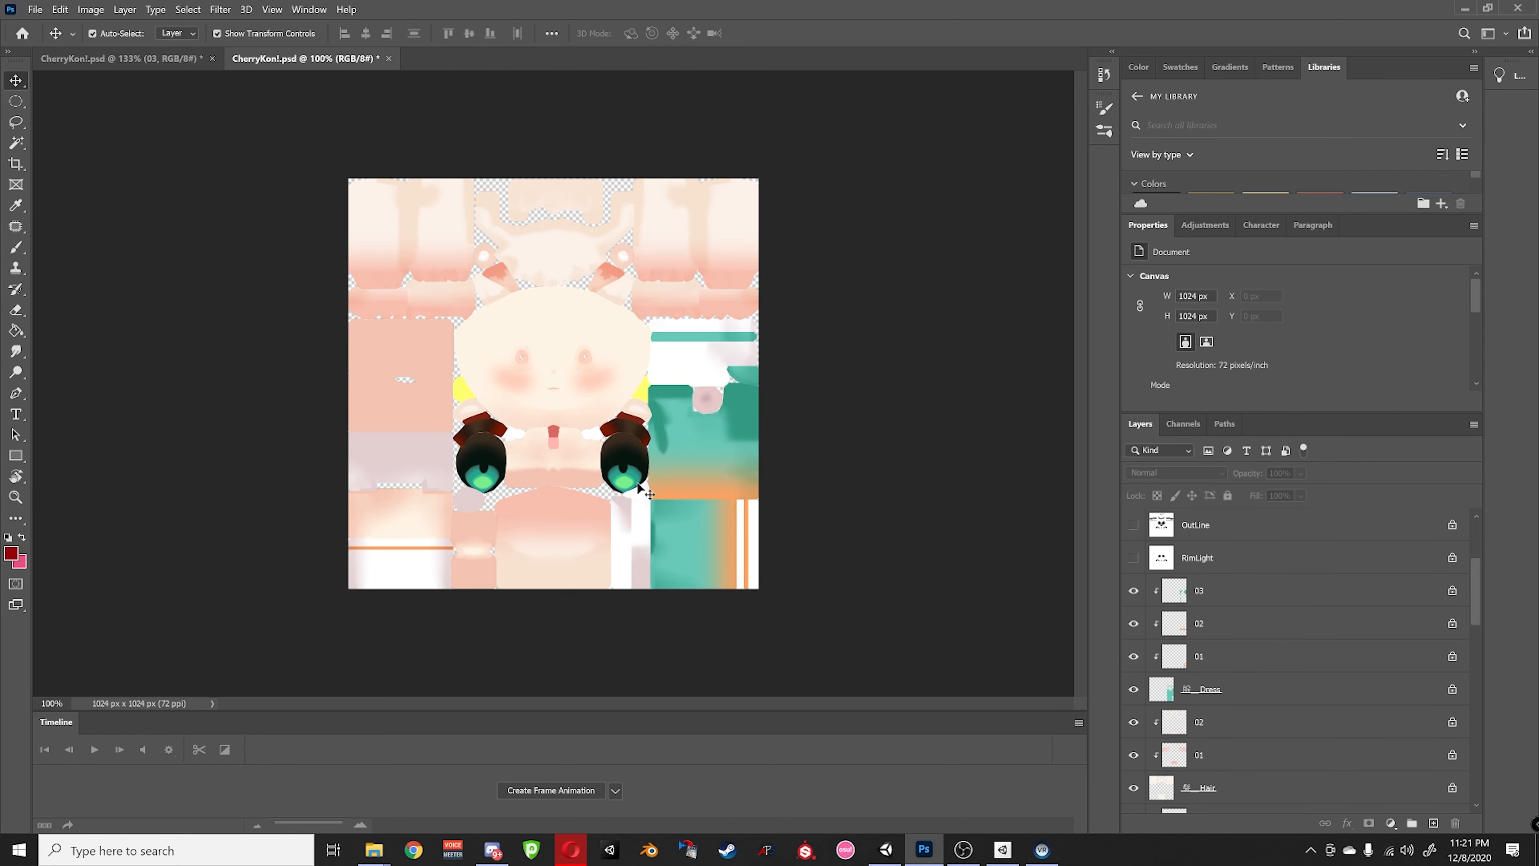
pyautogui.keyDown('alt'); pyautogui.scroll(4, 711, 474); pyautogui.keyUp('alt')
pyautogui.keyDown('alt'); pyautogui.scroll(-2, 631, 208); pyautogui.keyUp('alt')
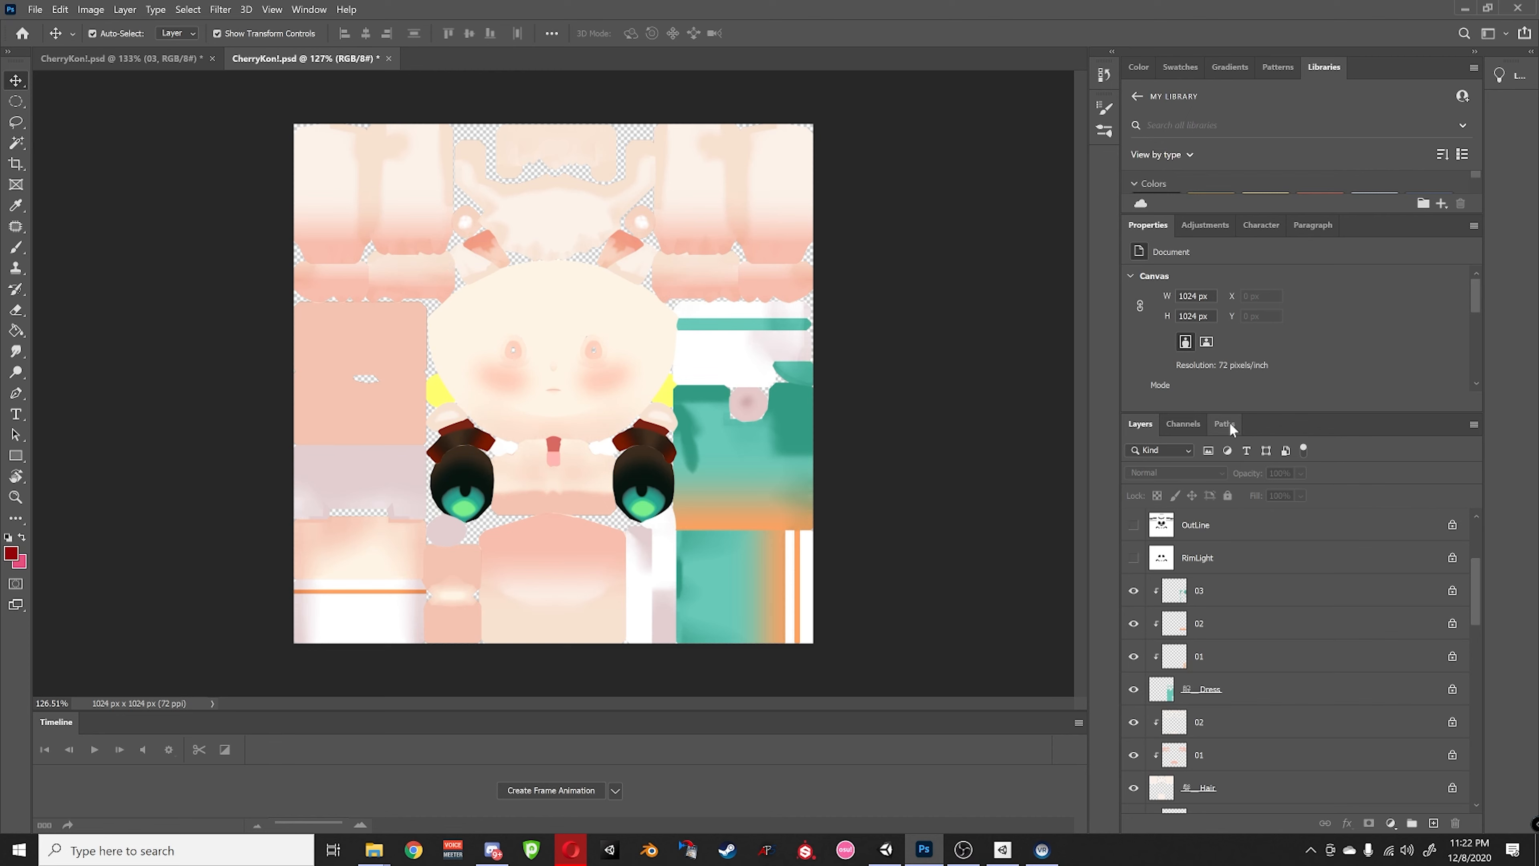
pyautogui.scroll(3, 1308, 586)
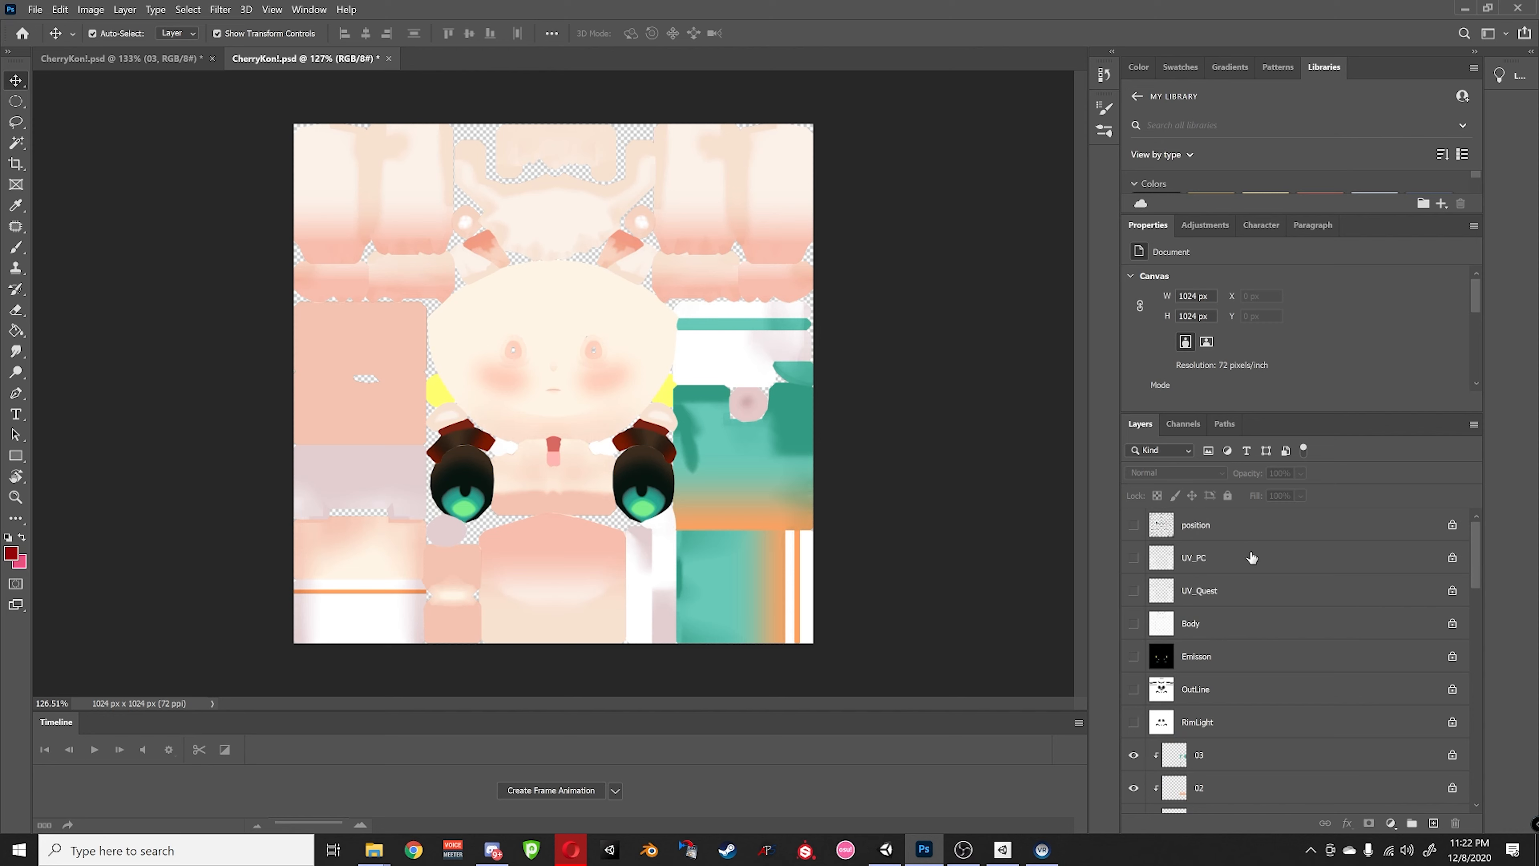
pyautogui.scroll(-3, 1247, 555)
pyautogui.scroll(-1, 1233, 566)
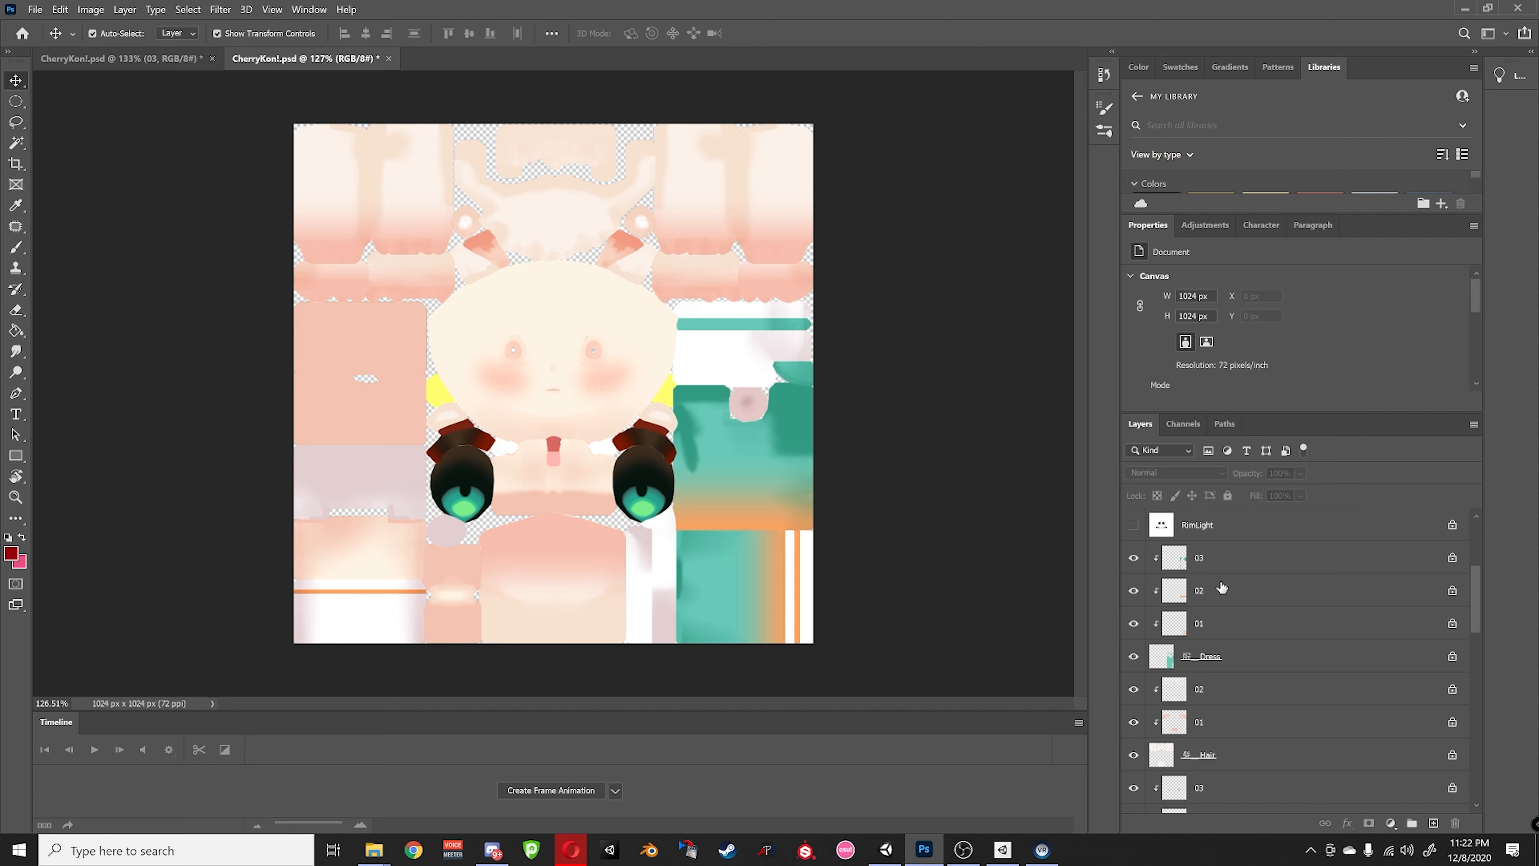
pyautogui.click(1199, 569)
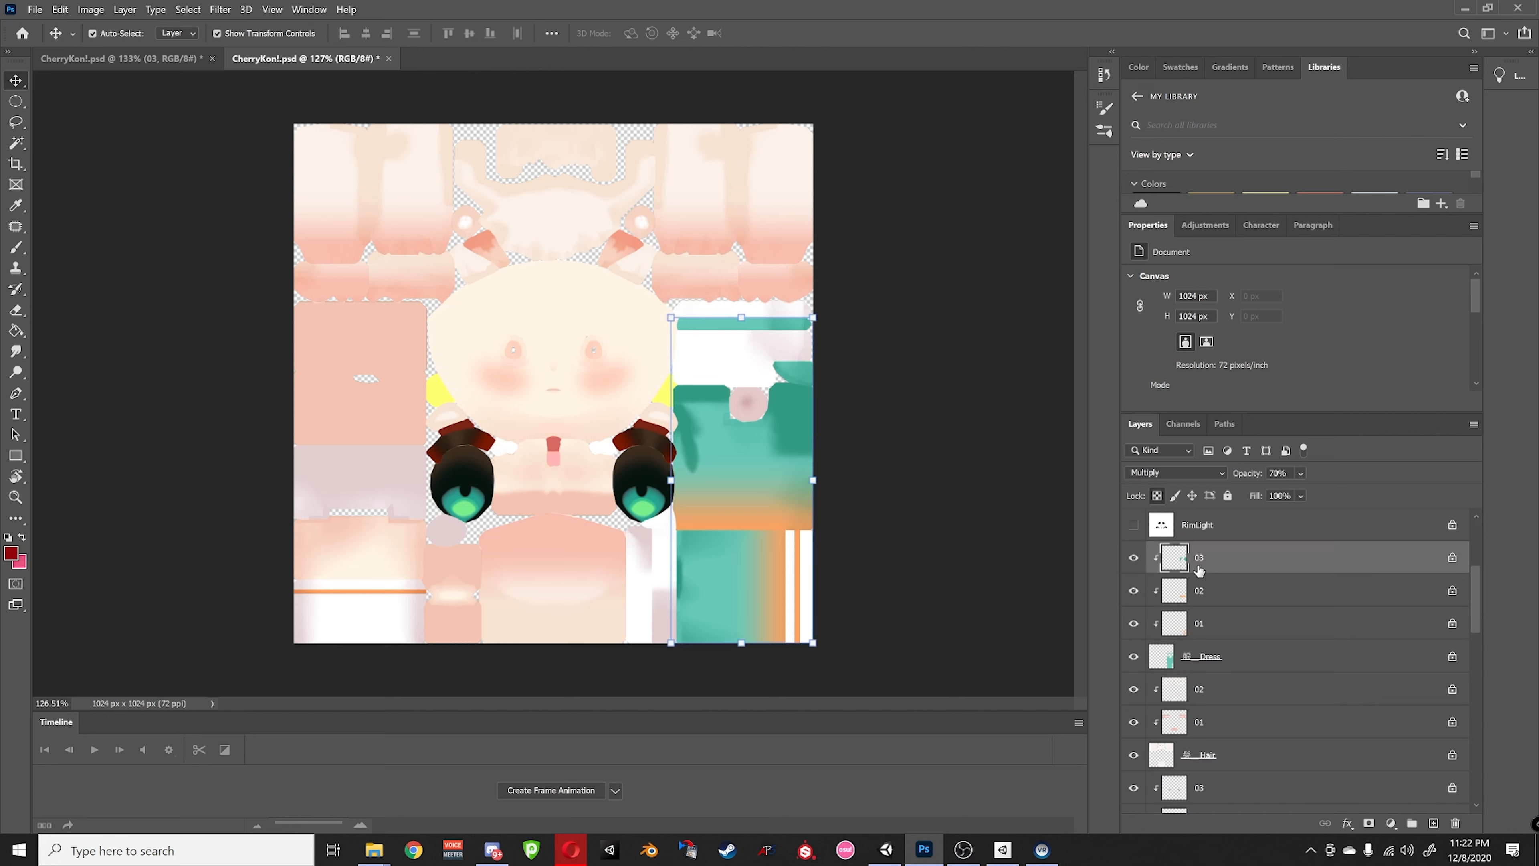
pyautogui.click(1203, 592)
pyautogui.click(1212, 630)
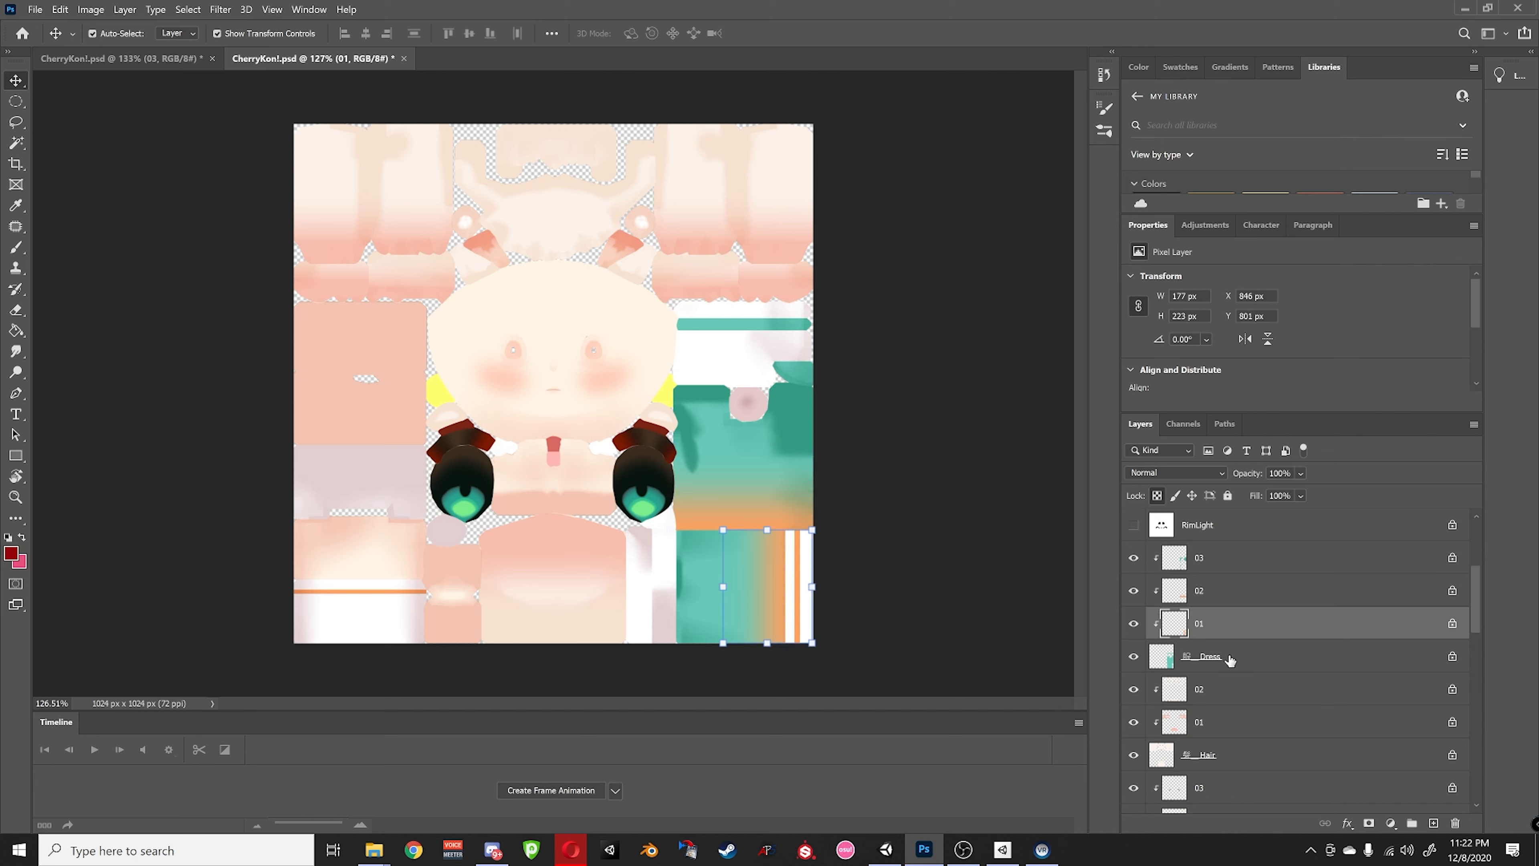
pyautogui.click(1230, 662)
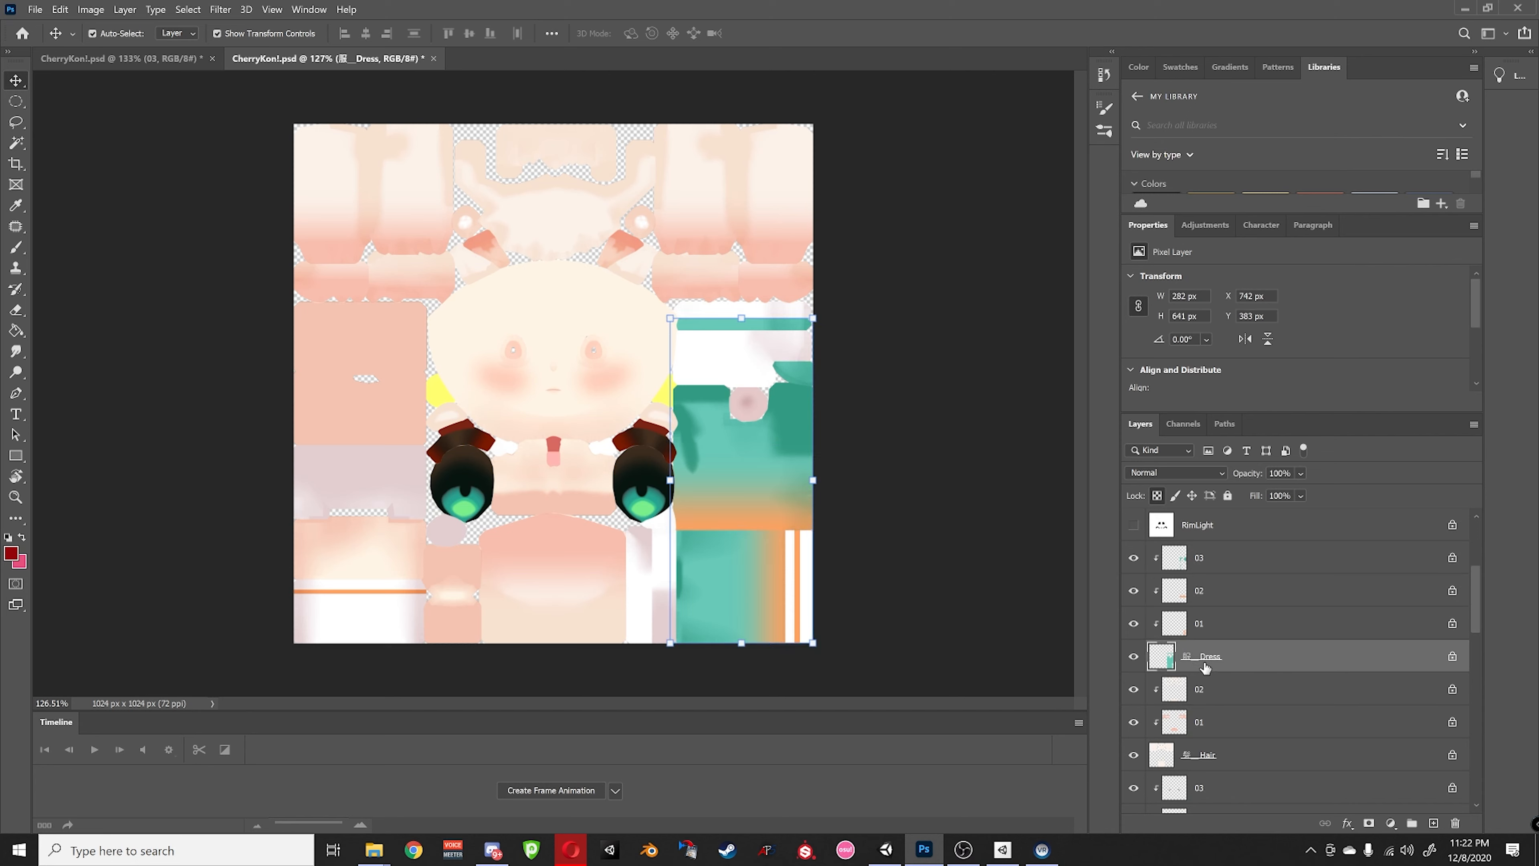
pyautogui.click(1134, 658)
pyautogui.click(1134, 659)
pyautogui.keyDown('alt'); pyautogui.click(1133, 658); pyautogui.keyUp('alt')
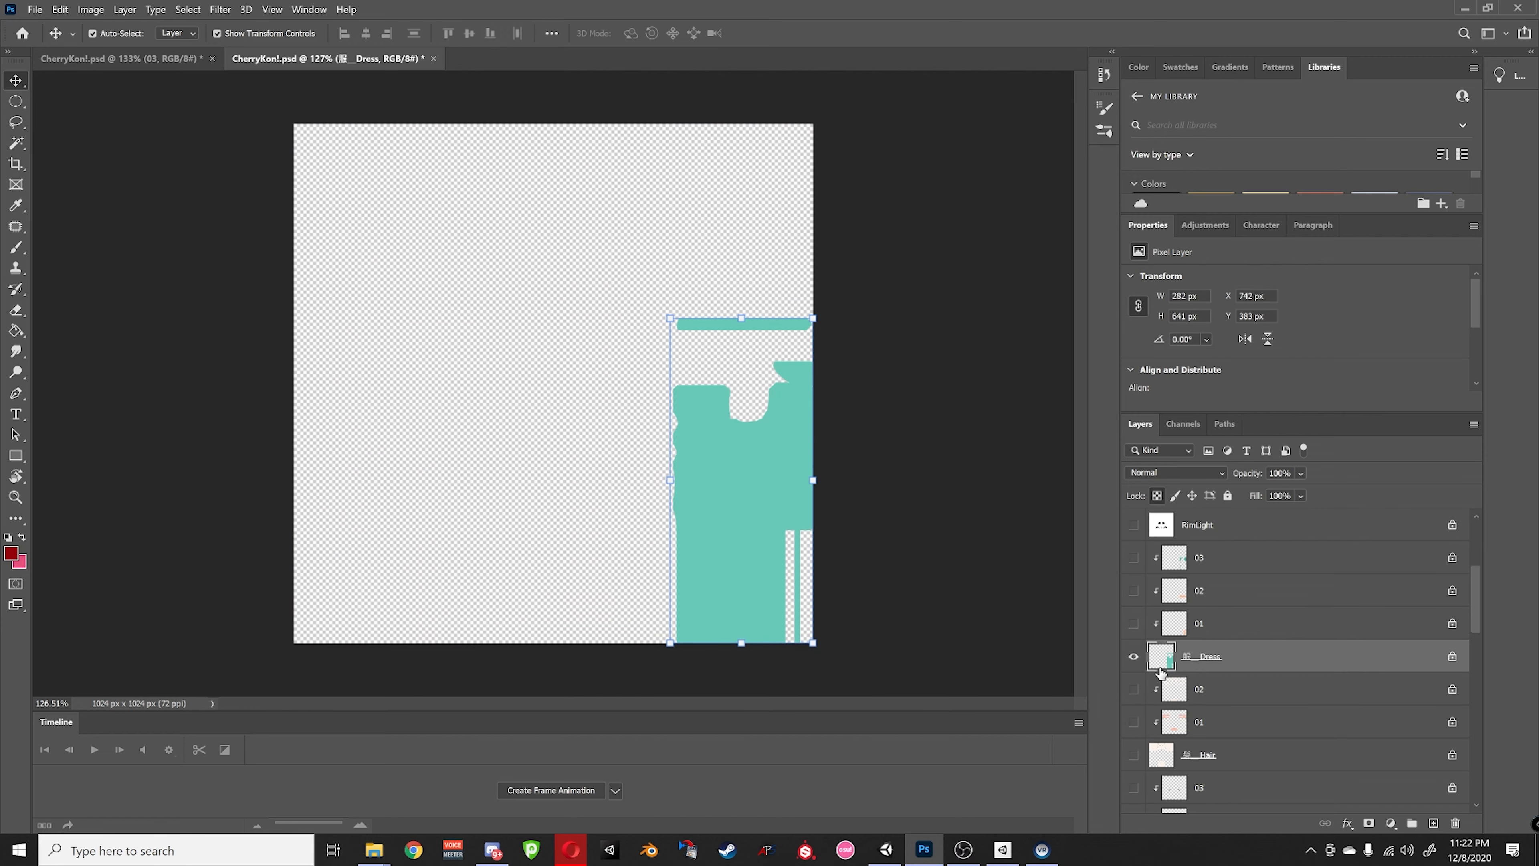
pyautogui.keyDown('alt'); pyautogui.click(1133, 658); pyautogui.keyUp('alt')
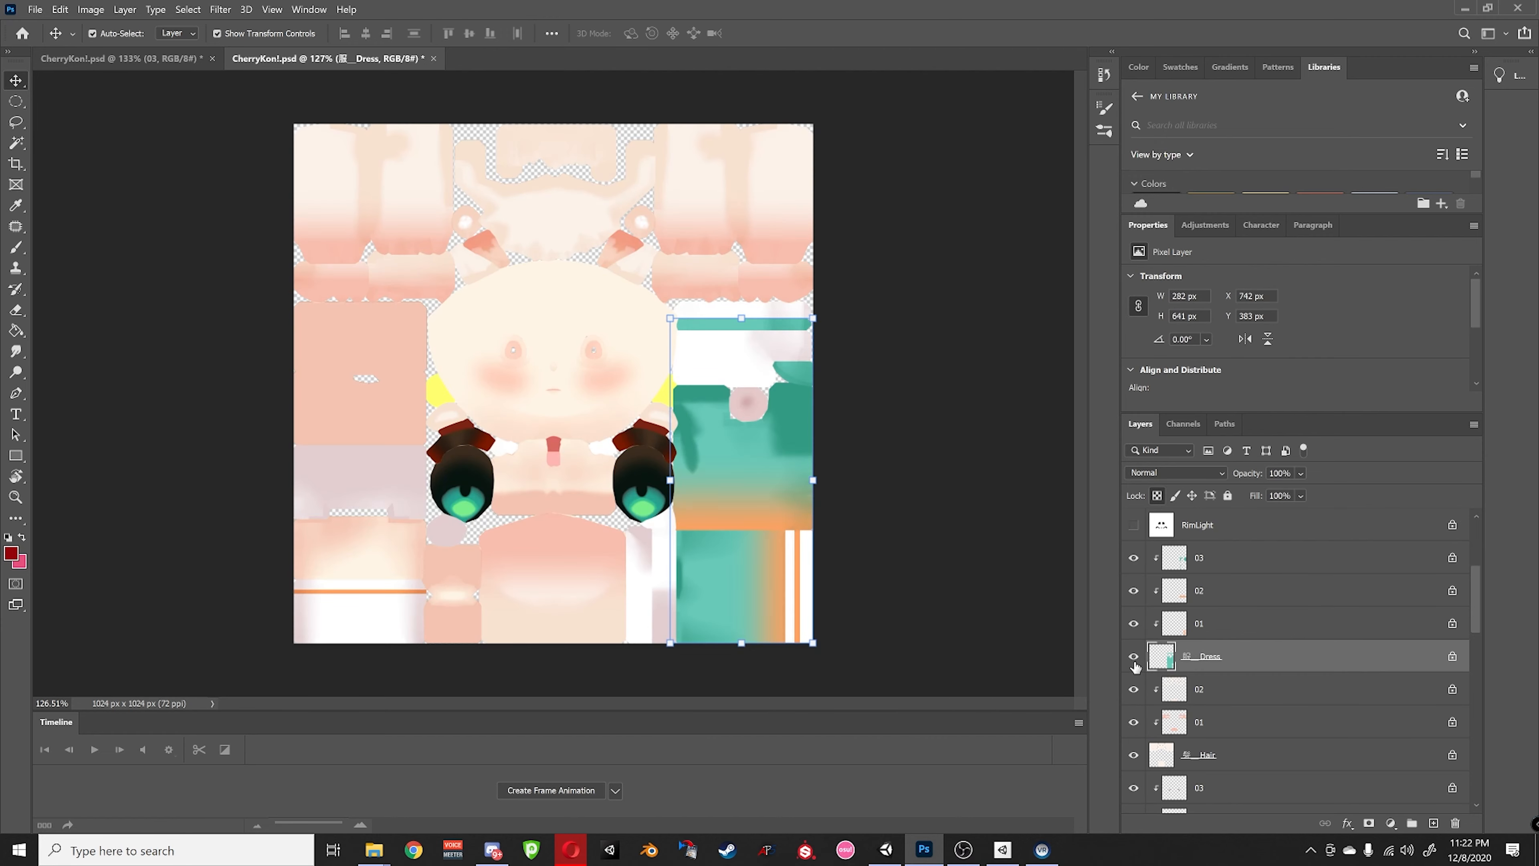
pyautogui.keyDown('alt'); pyautogui.click(1132, 658); pyautogui.keyUp('alt')
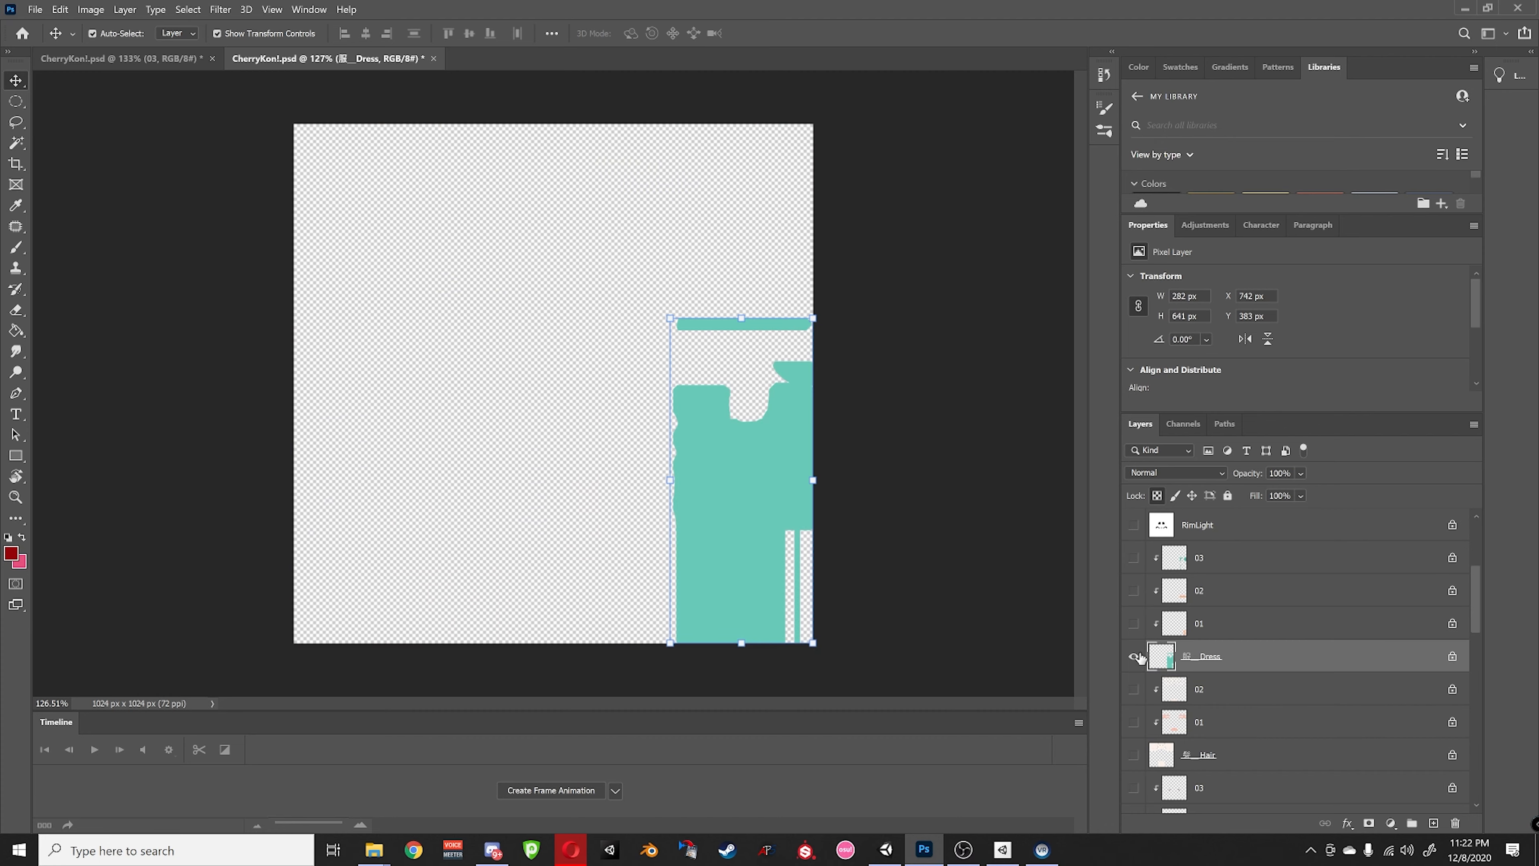
pyautogui.keyDown('alt'); pyautogui.click(1134, 660); pyautogui.keyUp('alt')
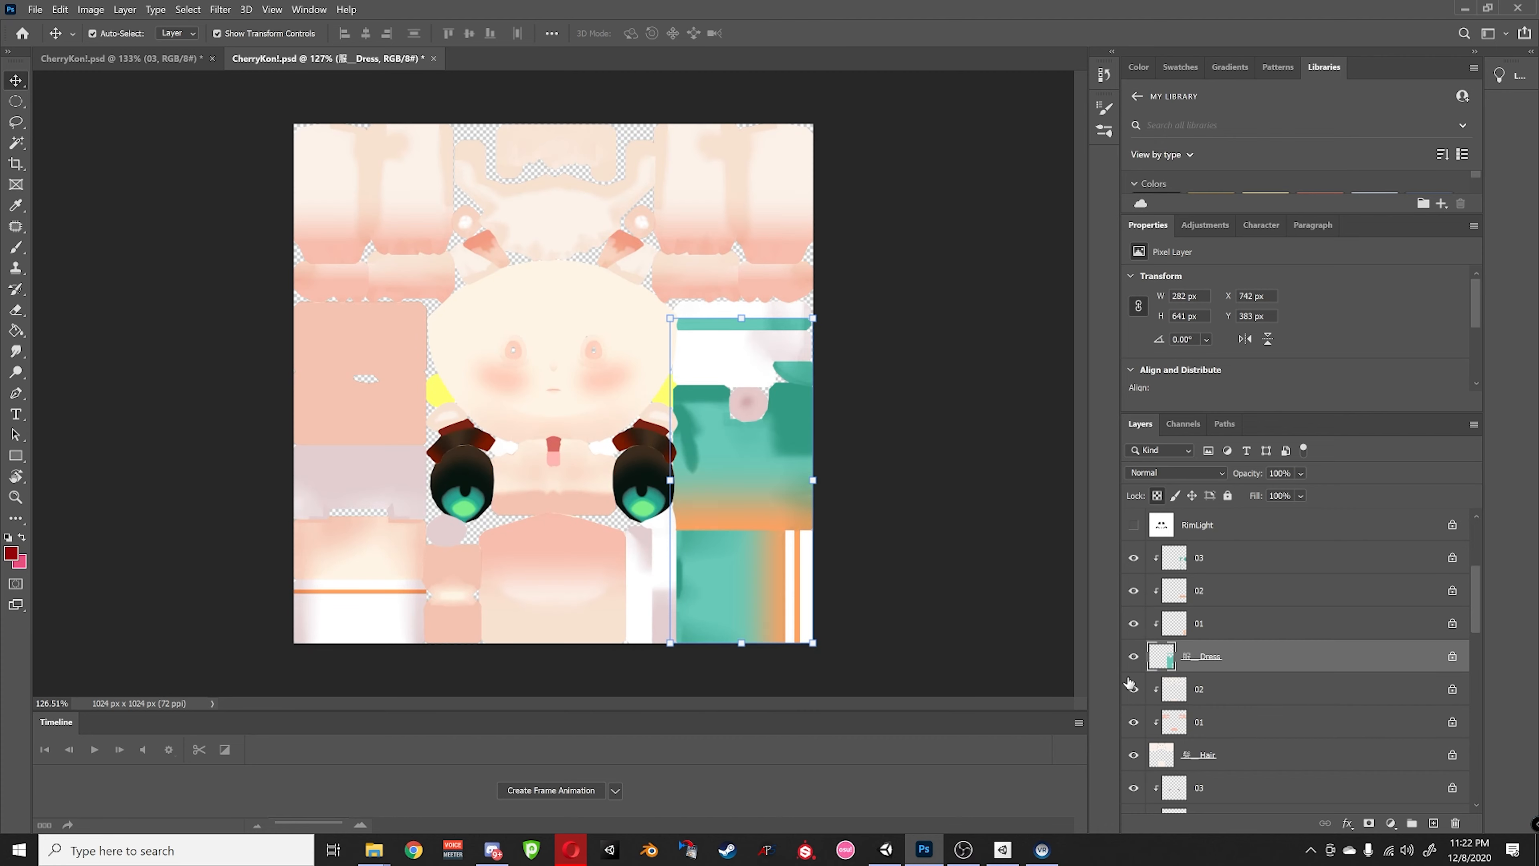
pyautogui.keyDown('alt'); pyautogui.click(1134, 659); pyautogui.keyUp('alt')
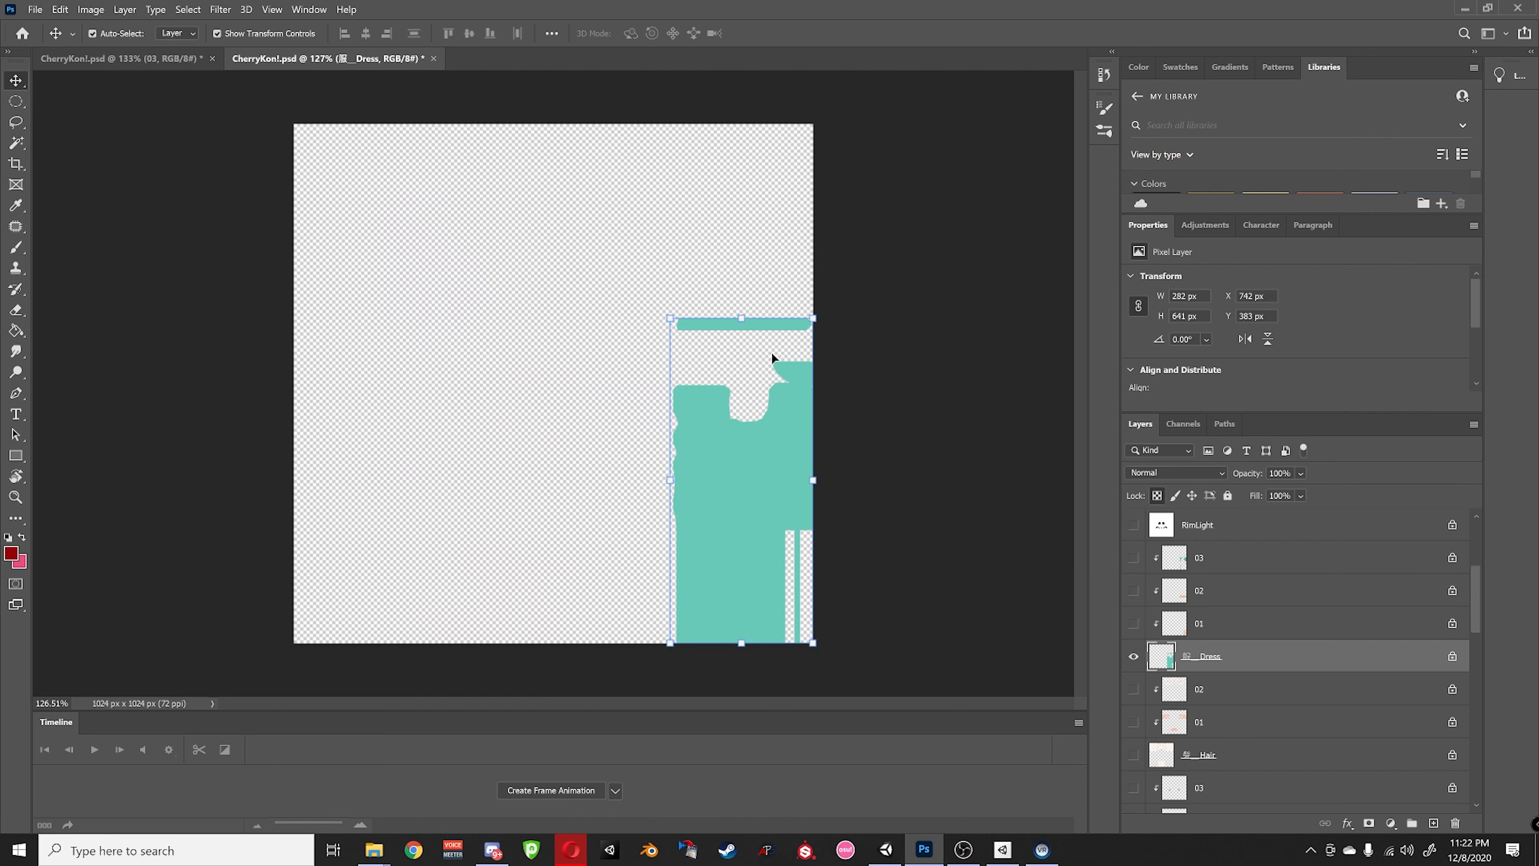
pyautogui.keyDown('alt'); pyautogui.click(1133, 656); pyautogui.keyUp('alt')
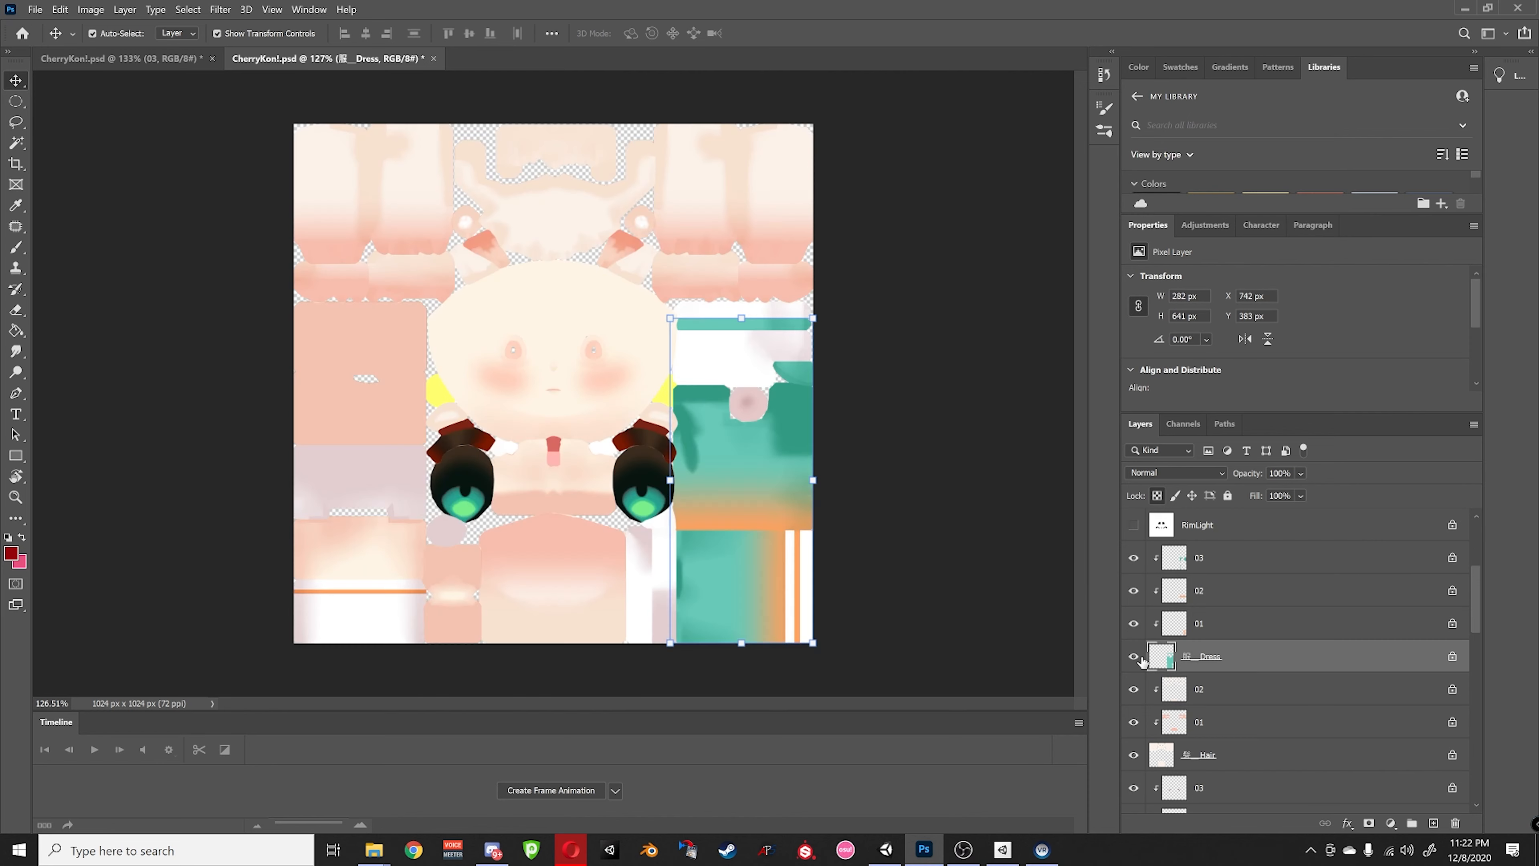
pyautogui.click(1185, 626)
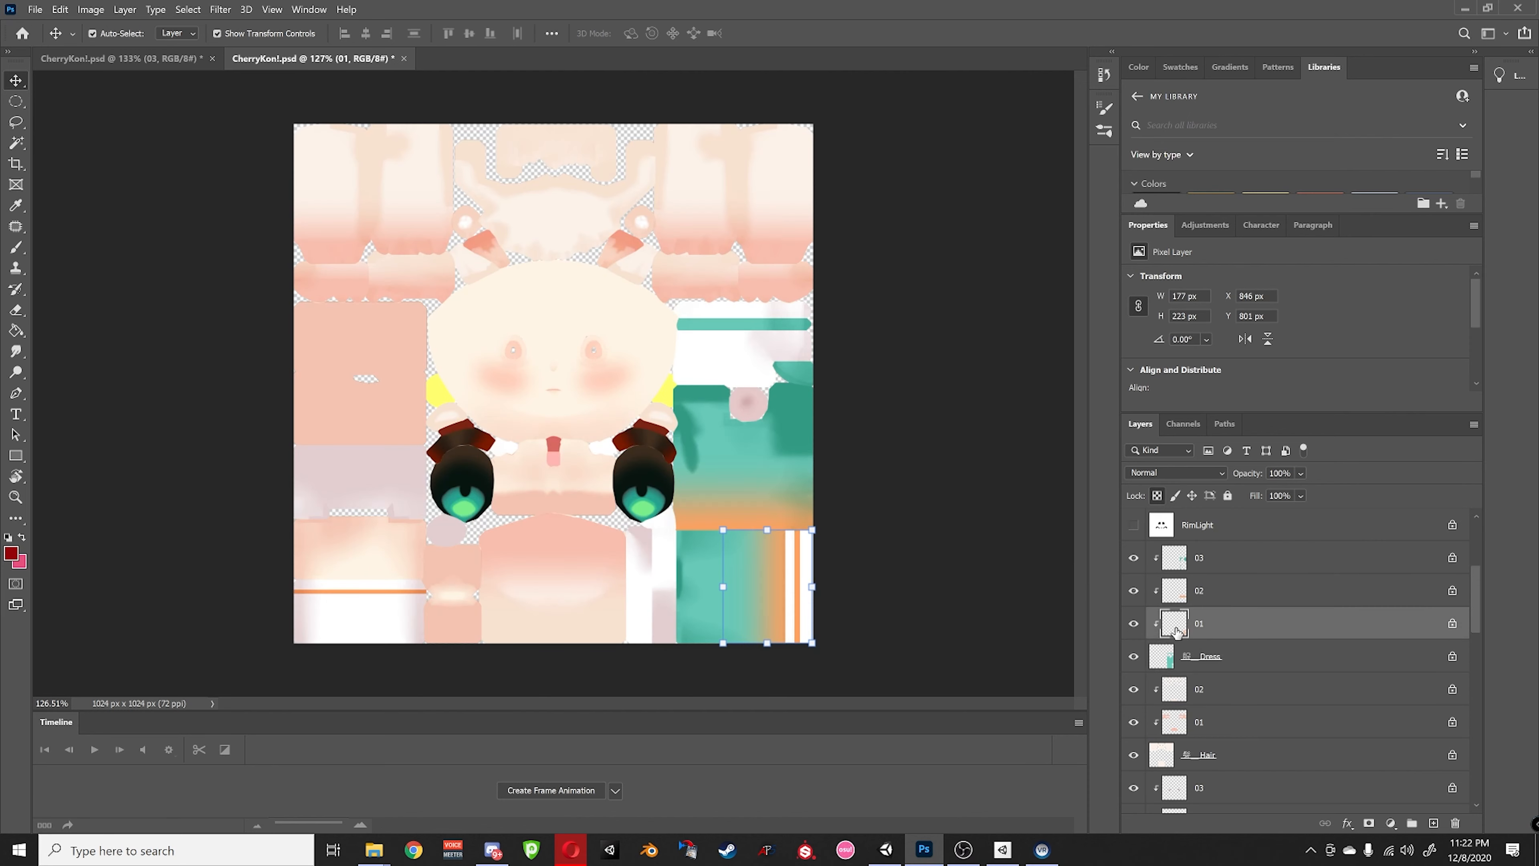
pyautogui.keyDown('alt'); pyautogui.click(1134, 627); pyautogui.keyUp('alt')
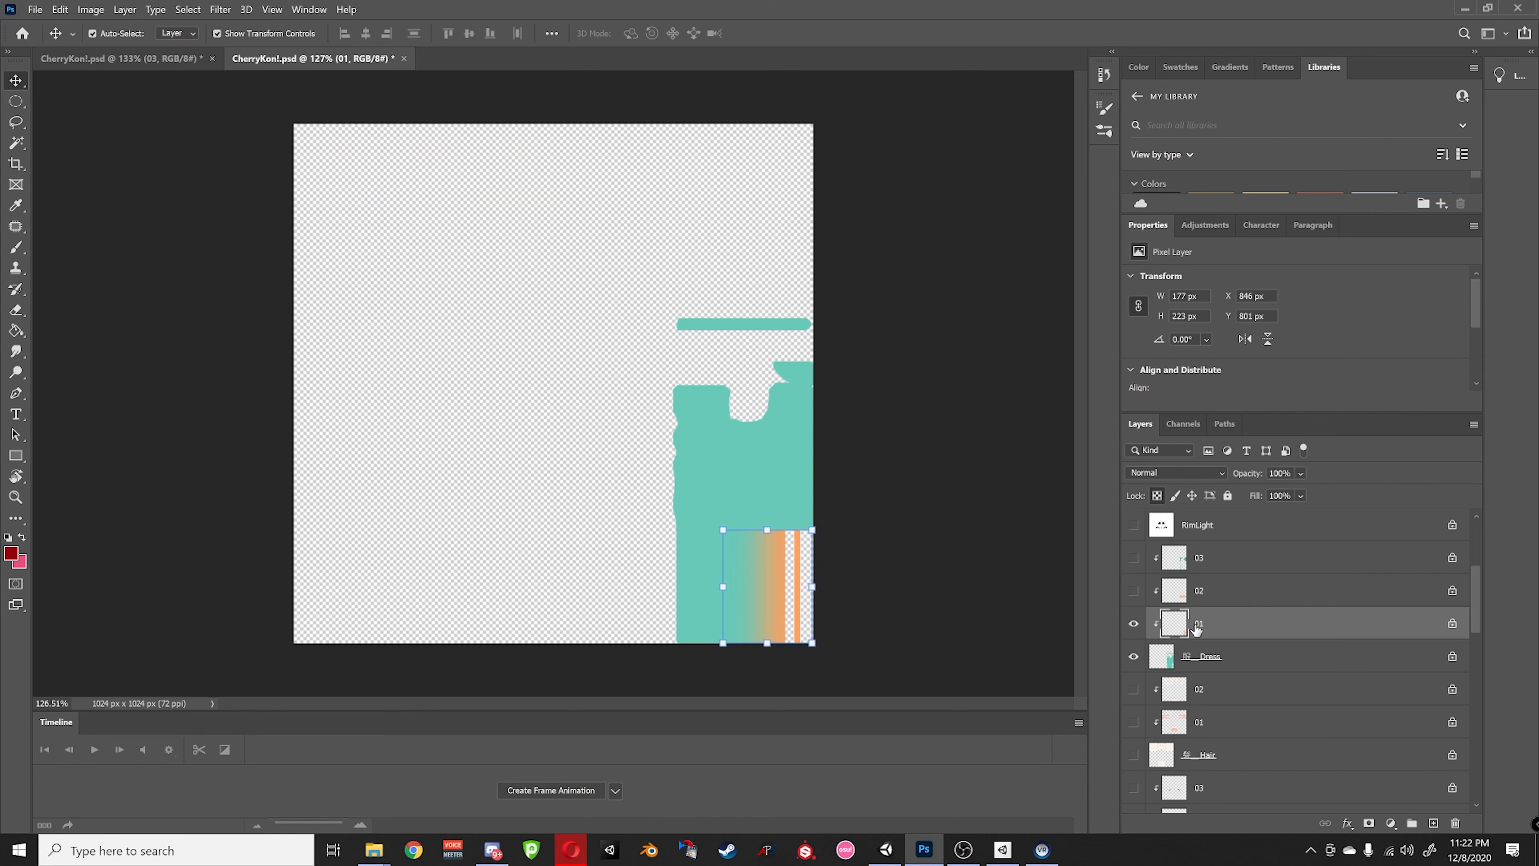
pyautogui.keyDown('alt'); pyautogui.click(1133, 656); pyautogui.keyUp('alt')
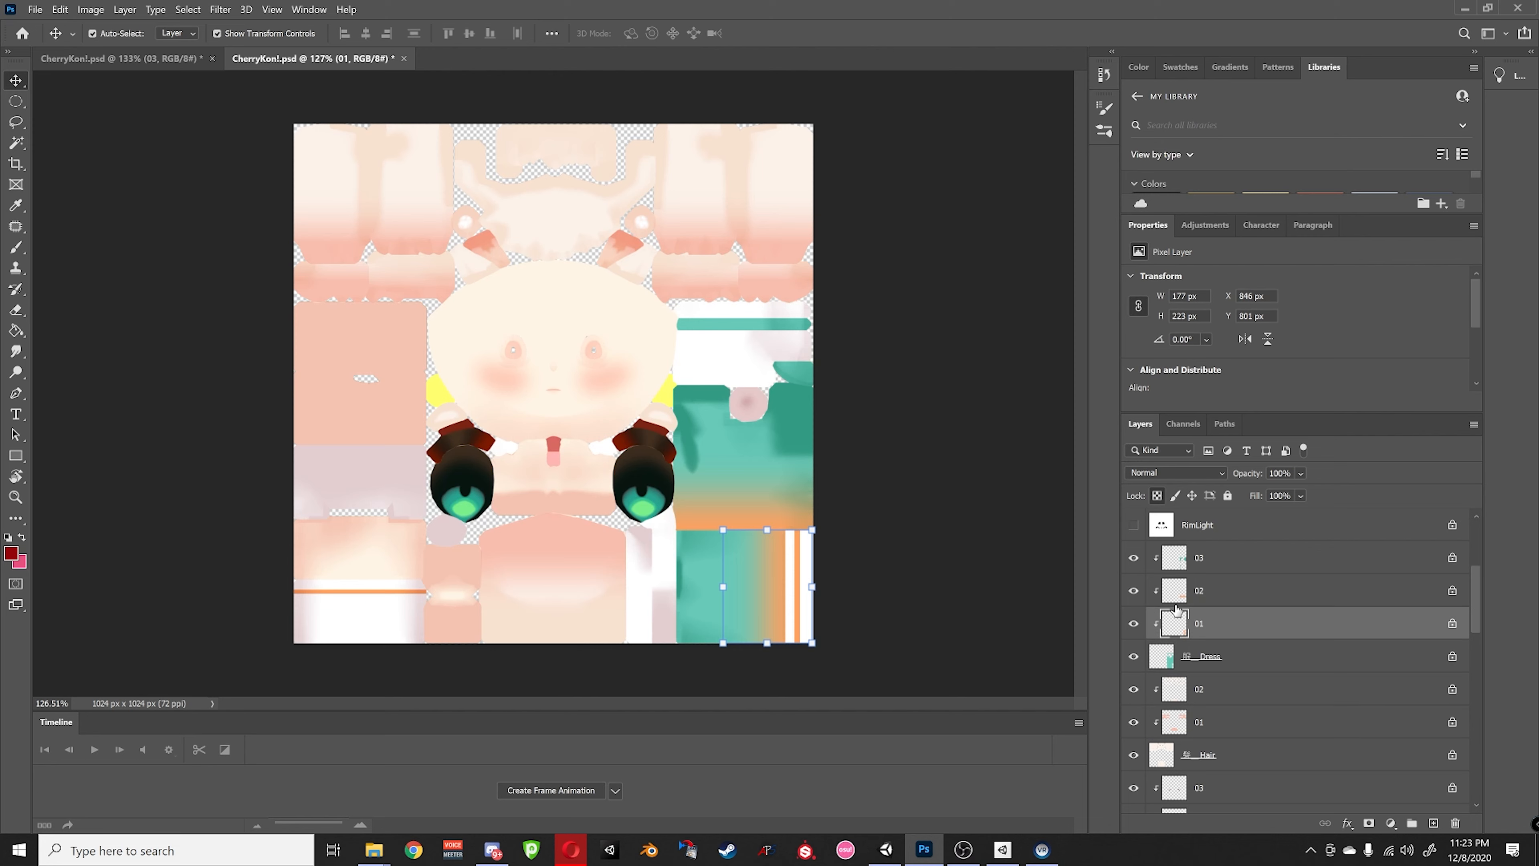
pyautogui.click(1203, 562)
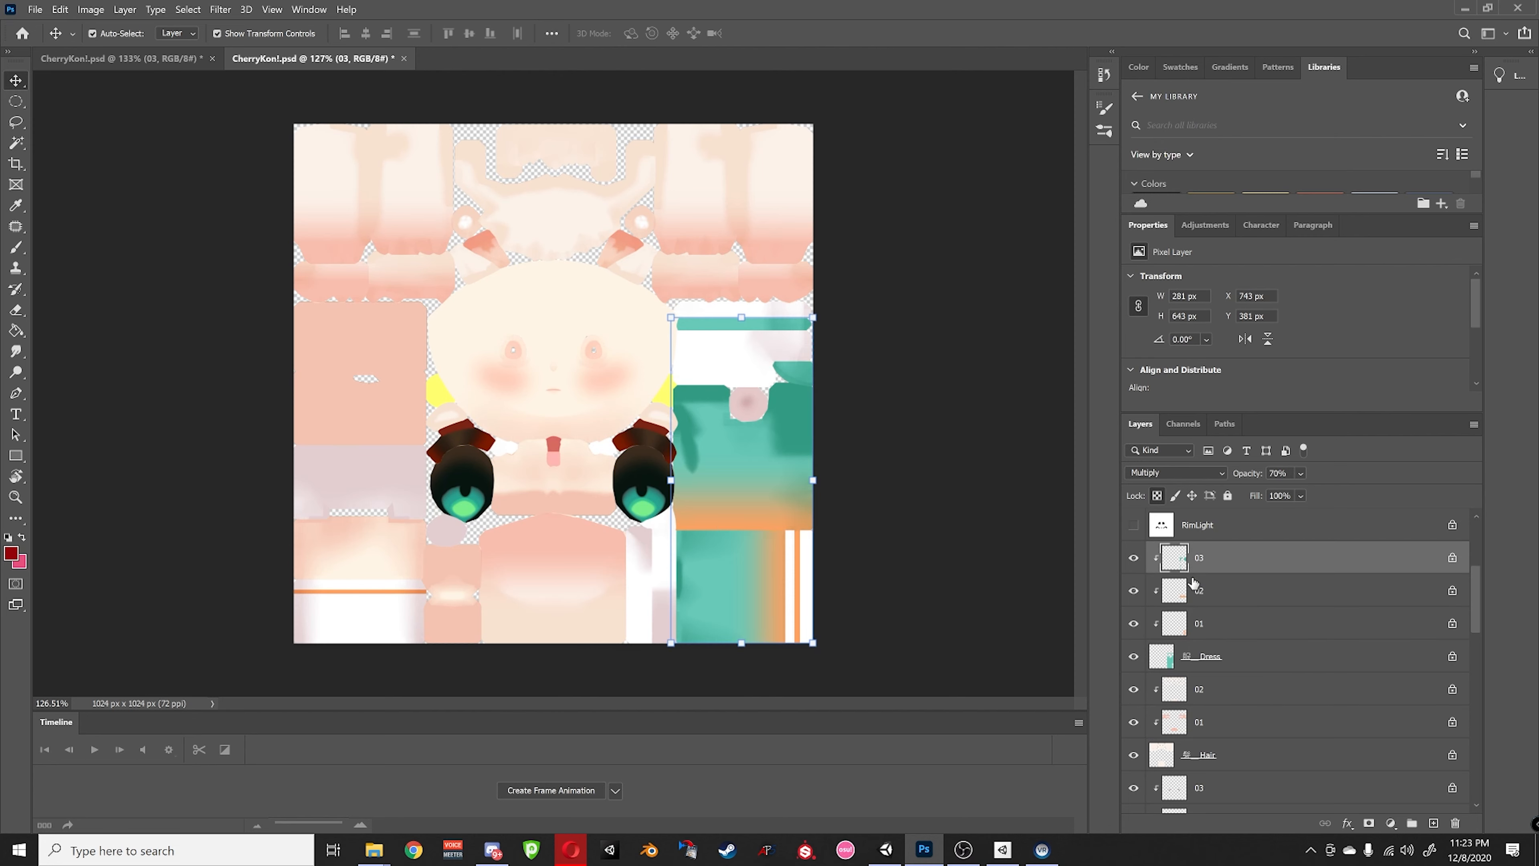
pyautogui.click(1204, 656)
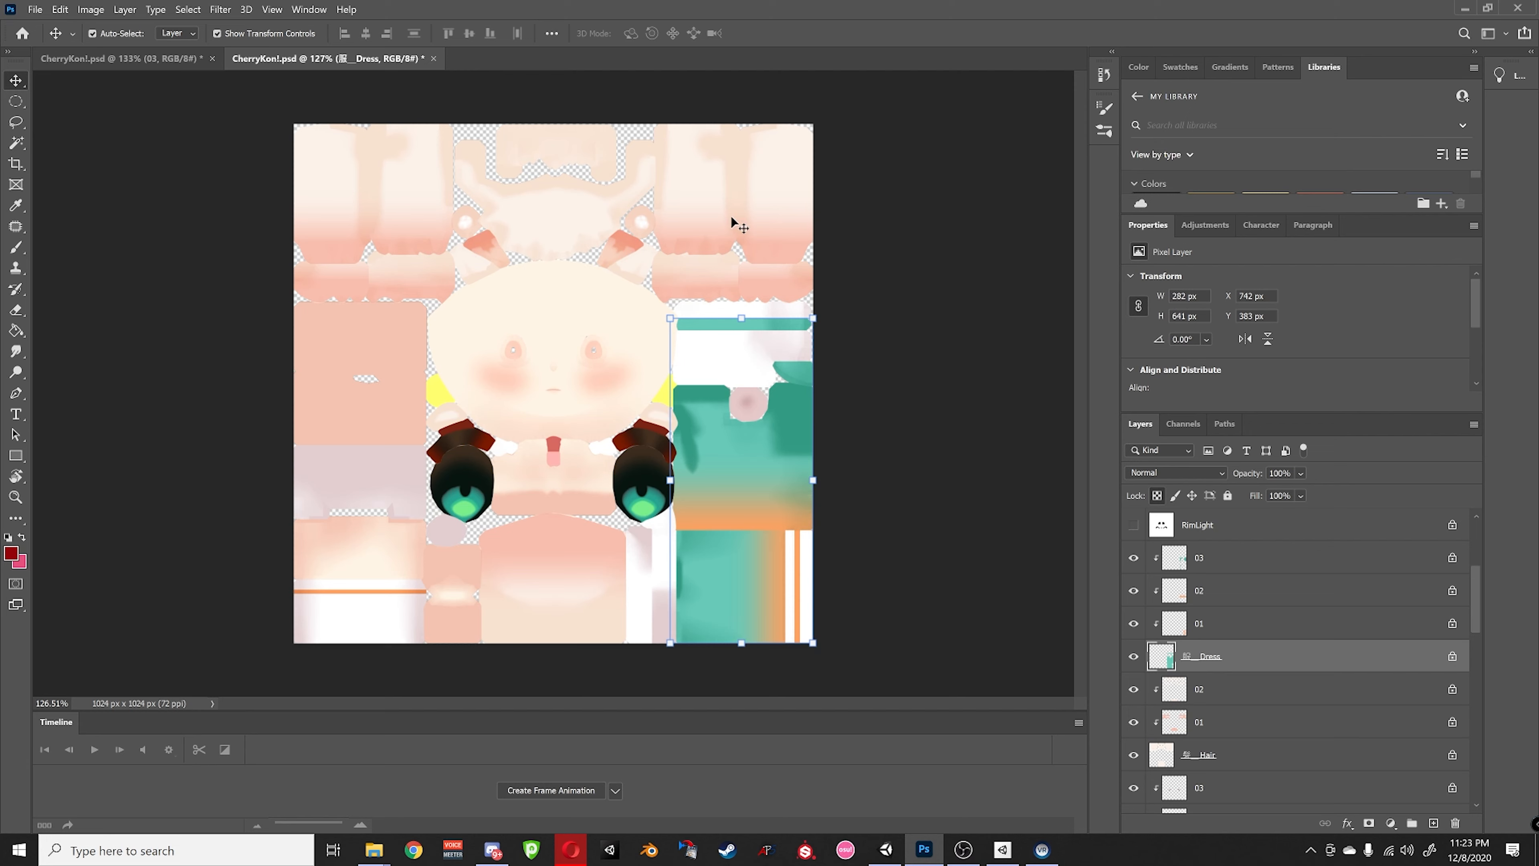
pyautogui.scroll(-3, 1200, 684)
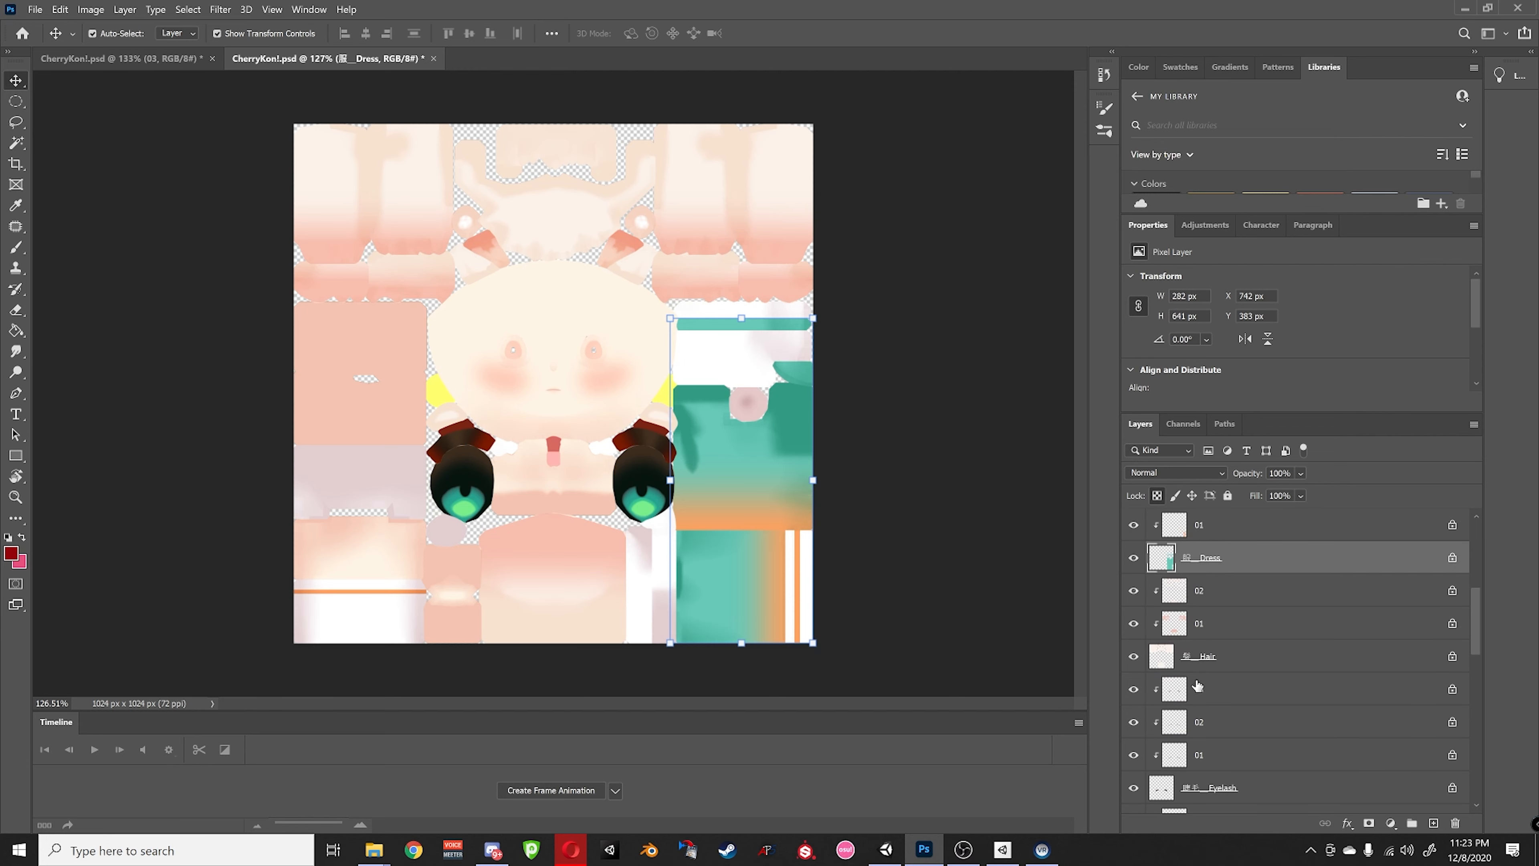
pyautogui.click(1200, 656)
pyautogui.scroll(-3, 1230, 568)
pyautogui.scroll(2, 1222, 667)
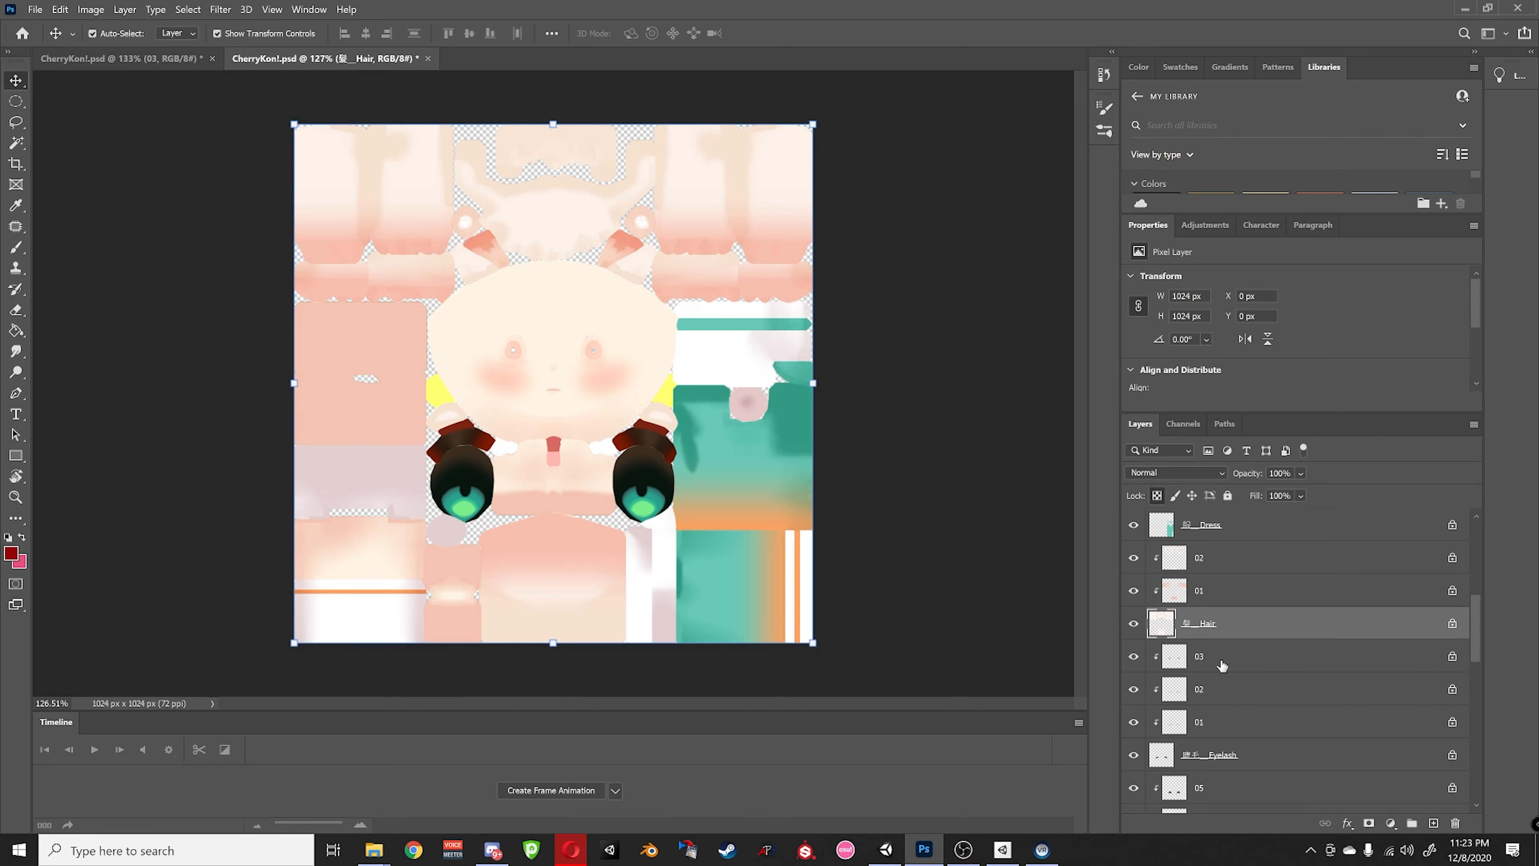
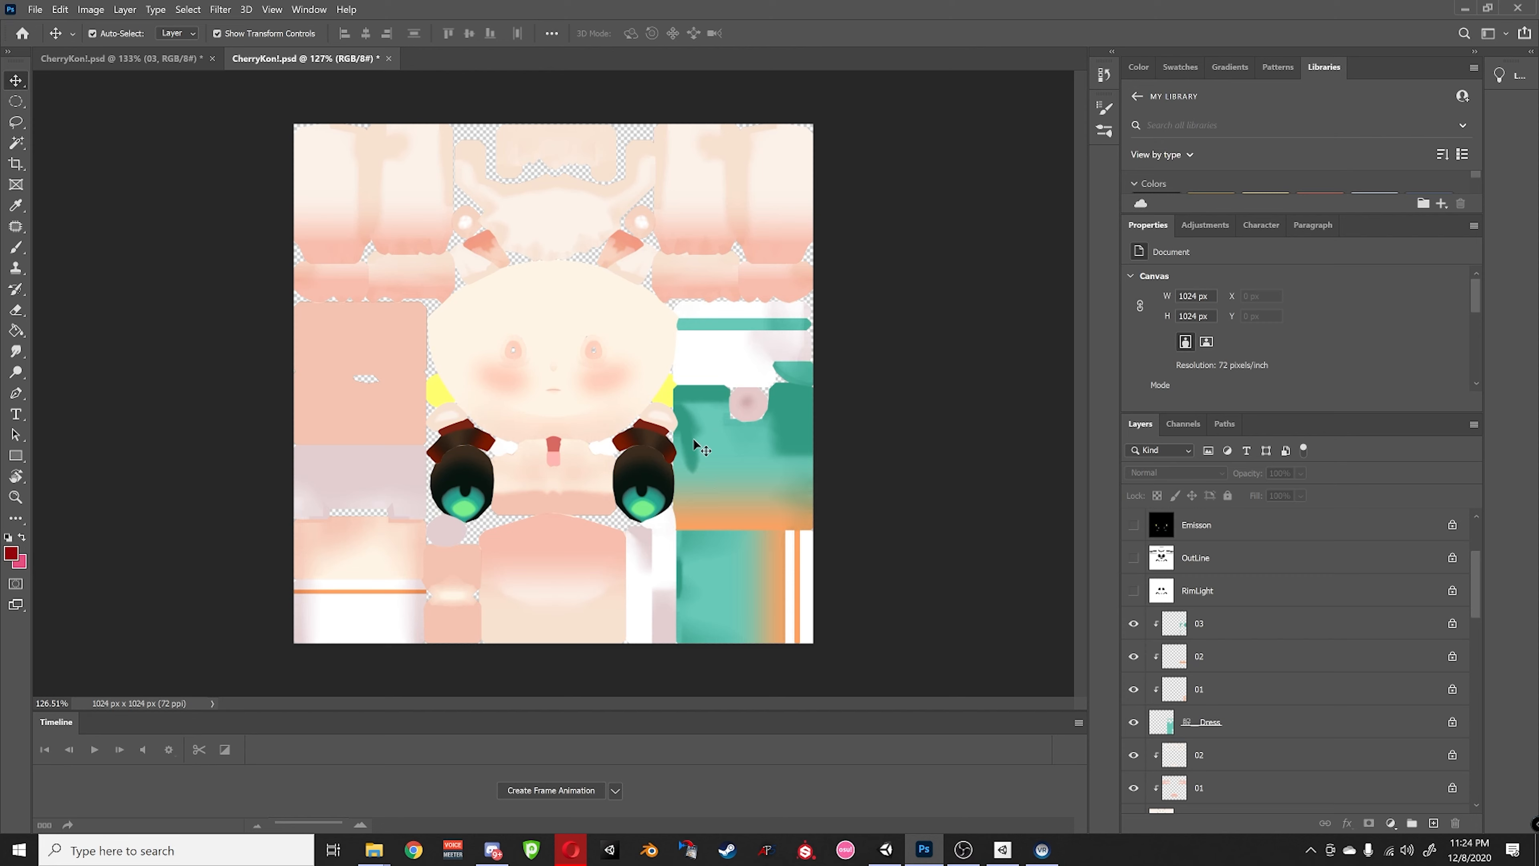
# - Solo the Dress layer and paint its teal dress area dark red with a roughly 187 px brush
pyautogui.scroll(-2, 1212, 654)
pyautogui.click(1216, 664)
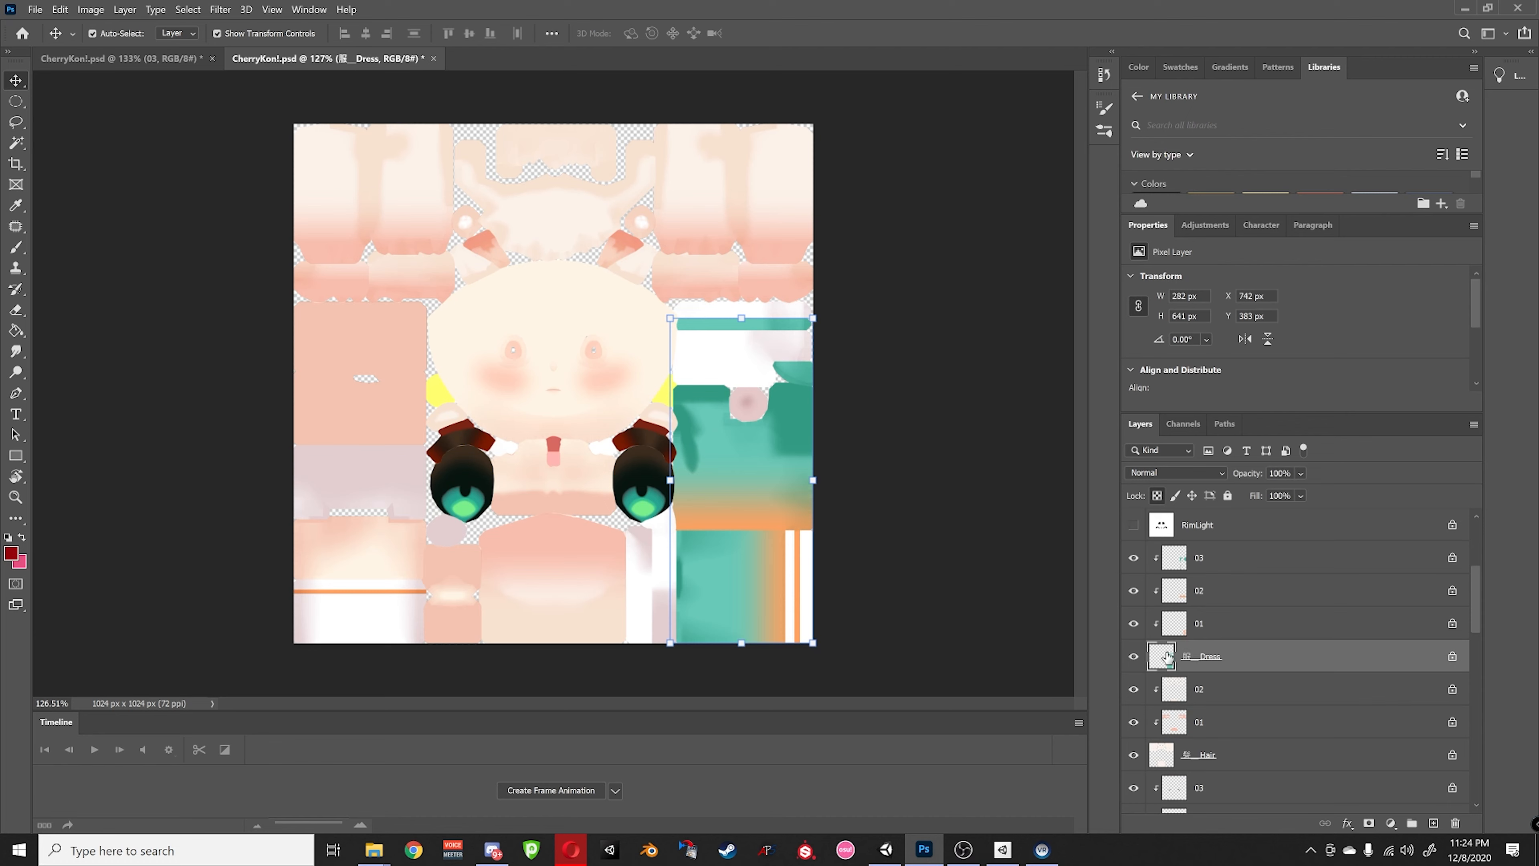
pyautogui.keyDown('alt'); pyautogui.click(1132, 658); pyautogui.keyUp('alt')
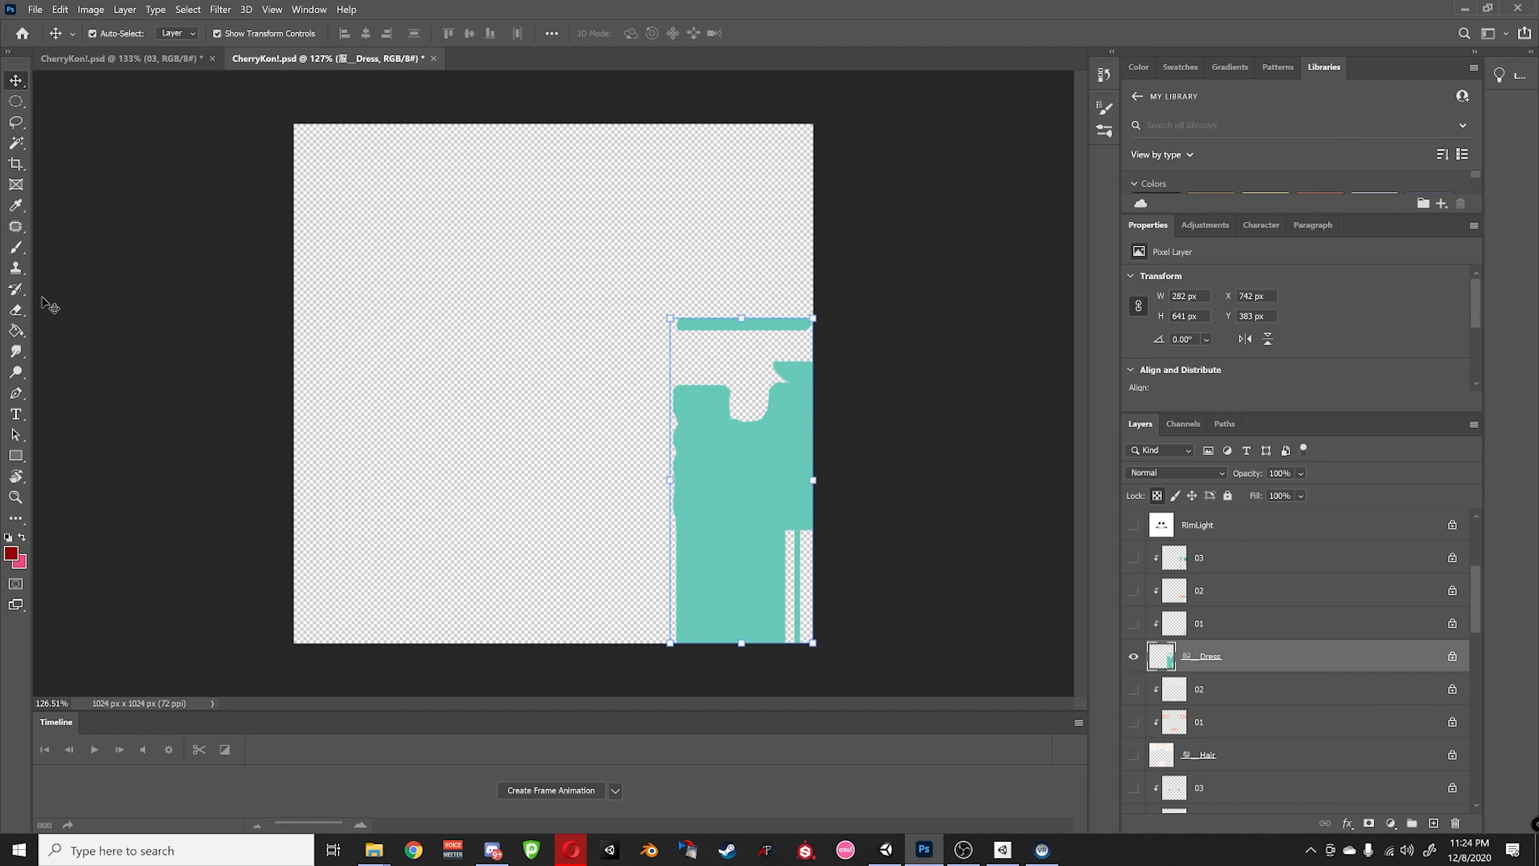
pyautogui.click(16, 250)
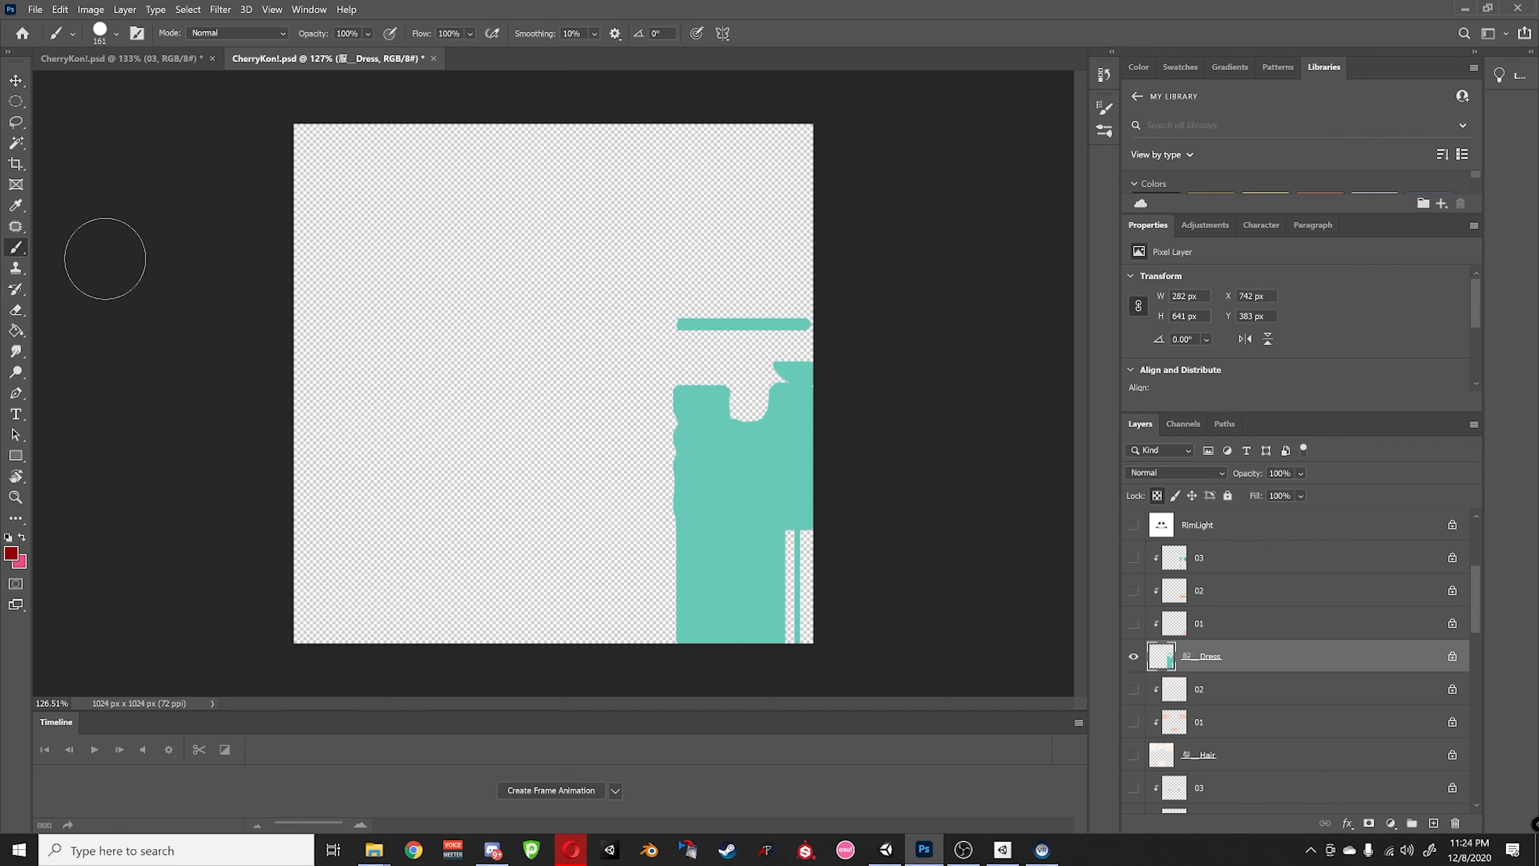
pyautogui.click(116, 34)
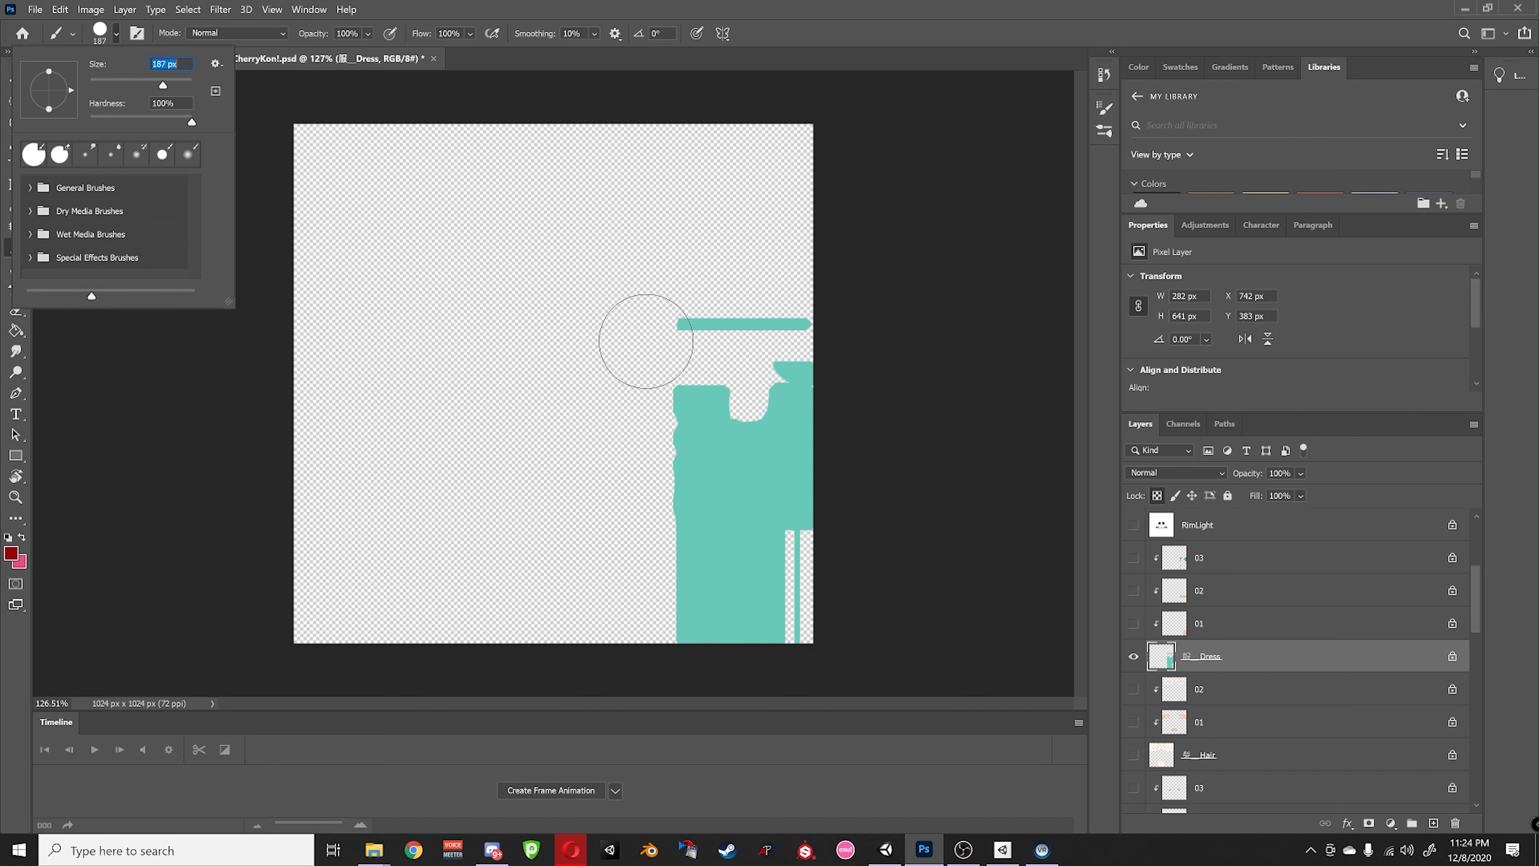
pyautogui.click(555, 321)
pyautogui.moveTo(645, 324)
pyautogui.mouseDown()
pyautogui.moveTo(786, 320)
pyautogui.moveTo(796, 482)
pyautogui.moveTo(647, 579)
pyautogui.moveTo(727, 633)
pyautogui.moveTo(799, 645)
pyautogui.mouseUp()
pyautogui.keyDown('alt'); pyautogui.click(1134, 656); pyautogui.keyUp('alt')
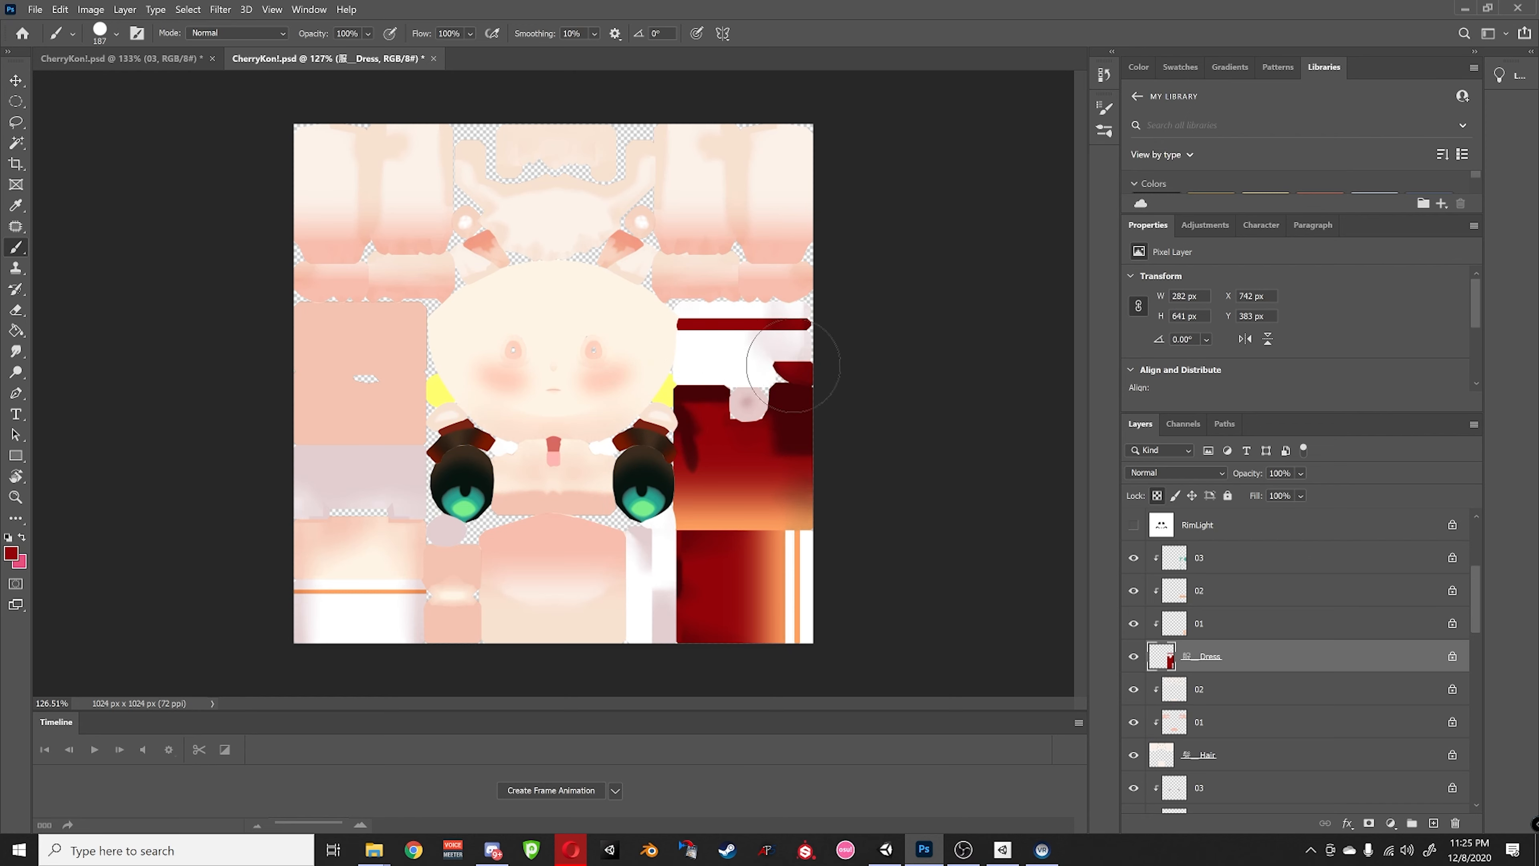
# - Paint the orange shading at the dress's lower right pink on layer 01 above Dress
pyautogui.click(1137, 624)
pyautogui.click(1133, 624)
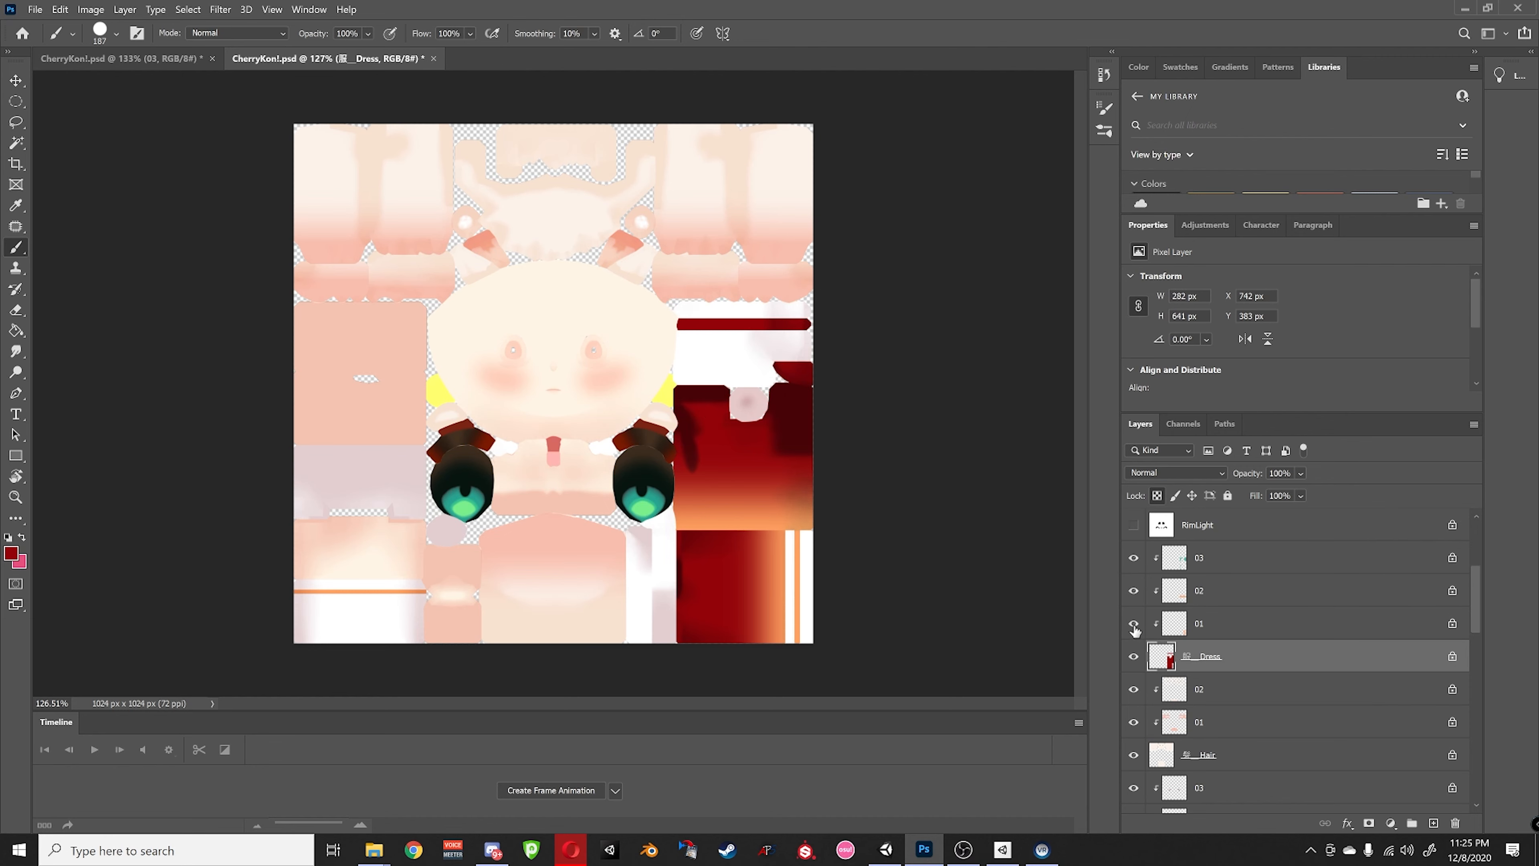
pyautogui.click(1195, 628)
pyautogui.click(22, 537)
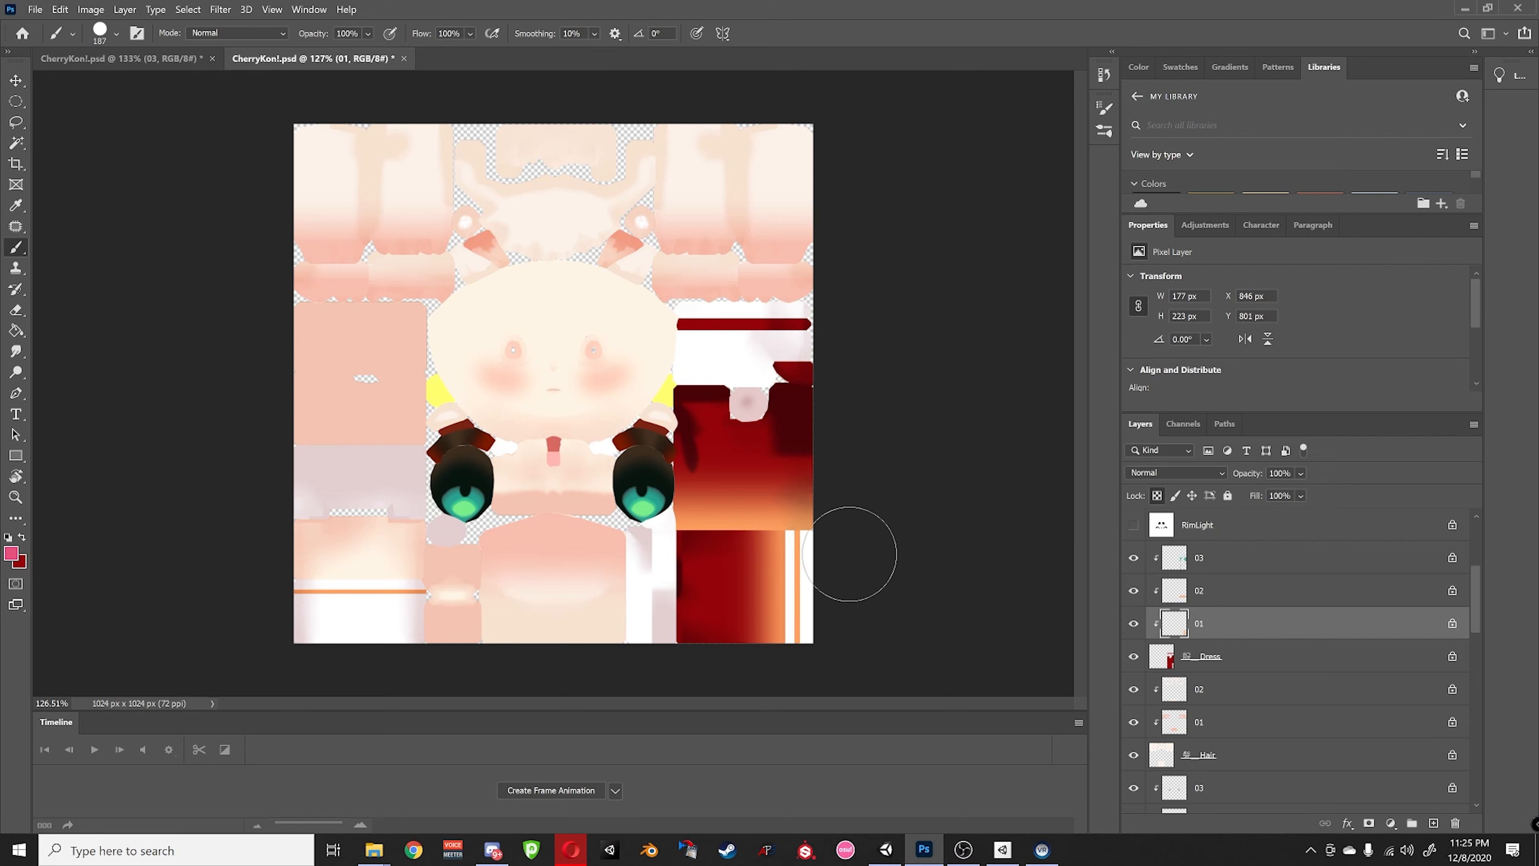
pyautogui.keyDown('alt'); pyautogui.click(1132, 625); pyautogui.keyUp('alt')
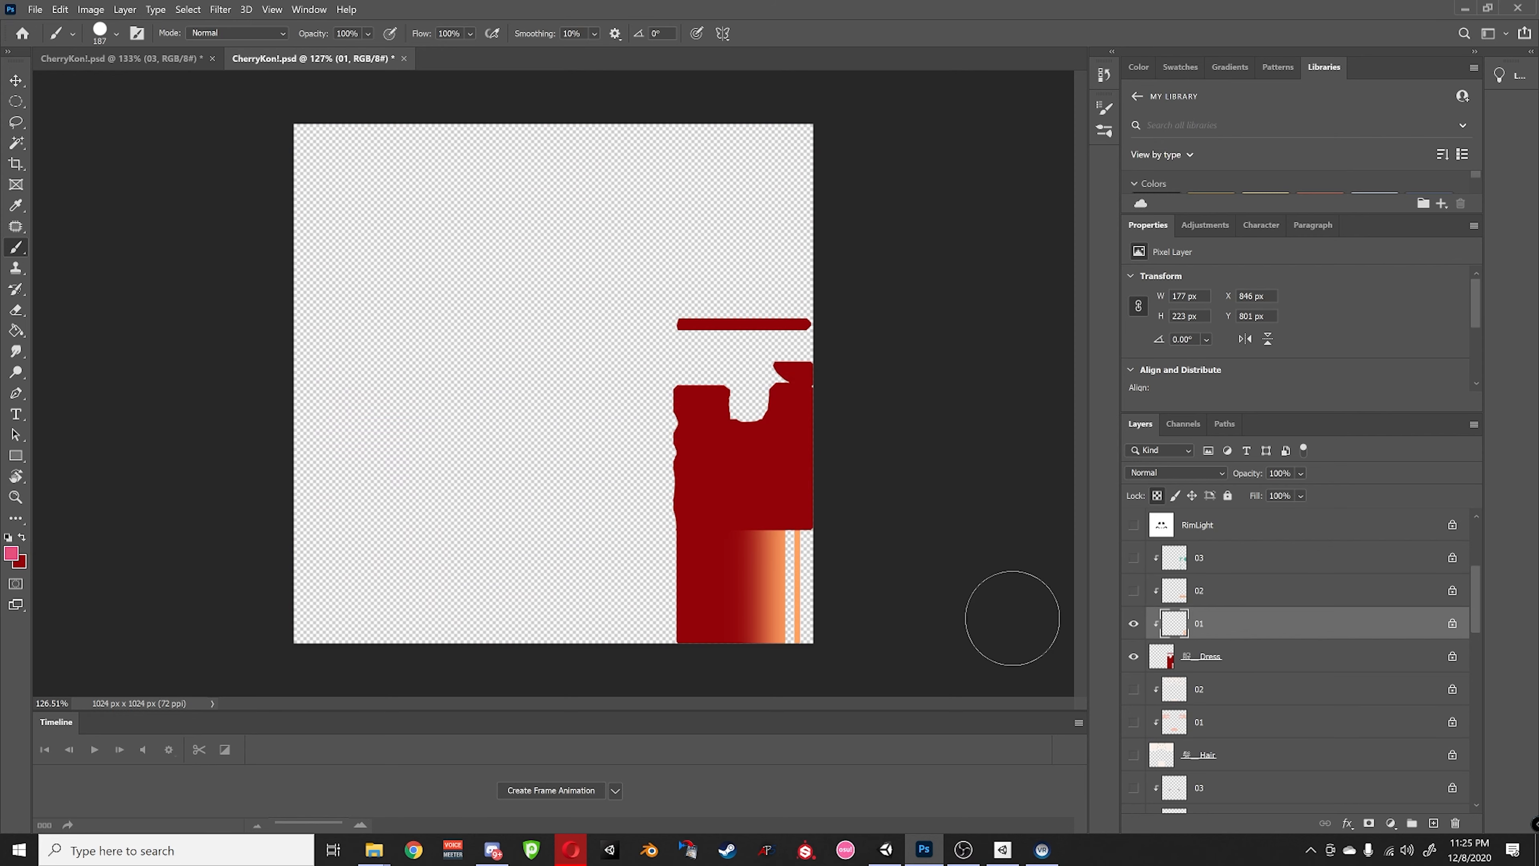
pyautogui.moveTo(755, 543); pyautogui.dragTo(773, 622)
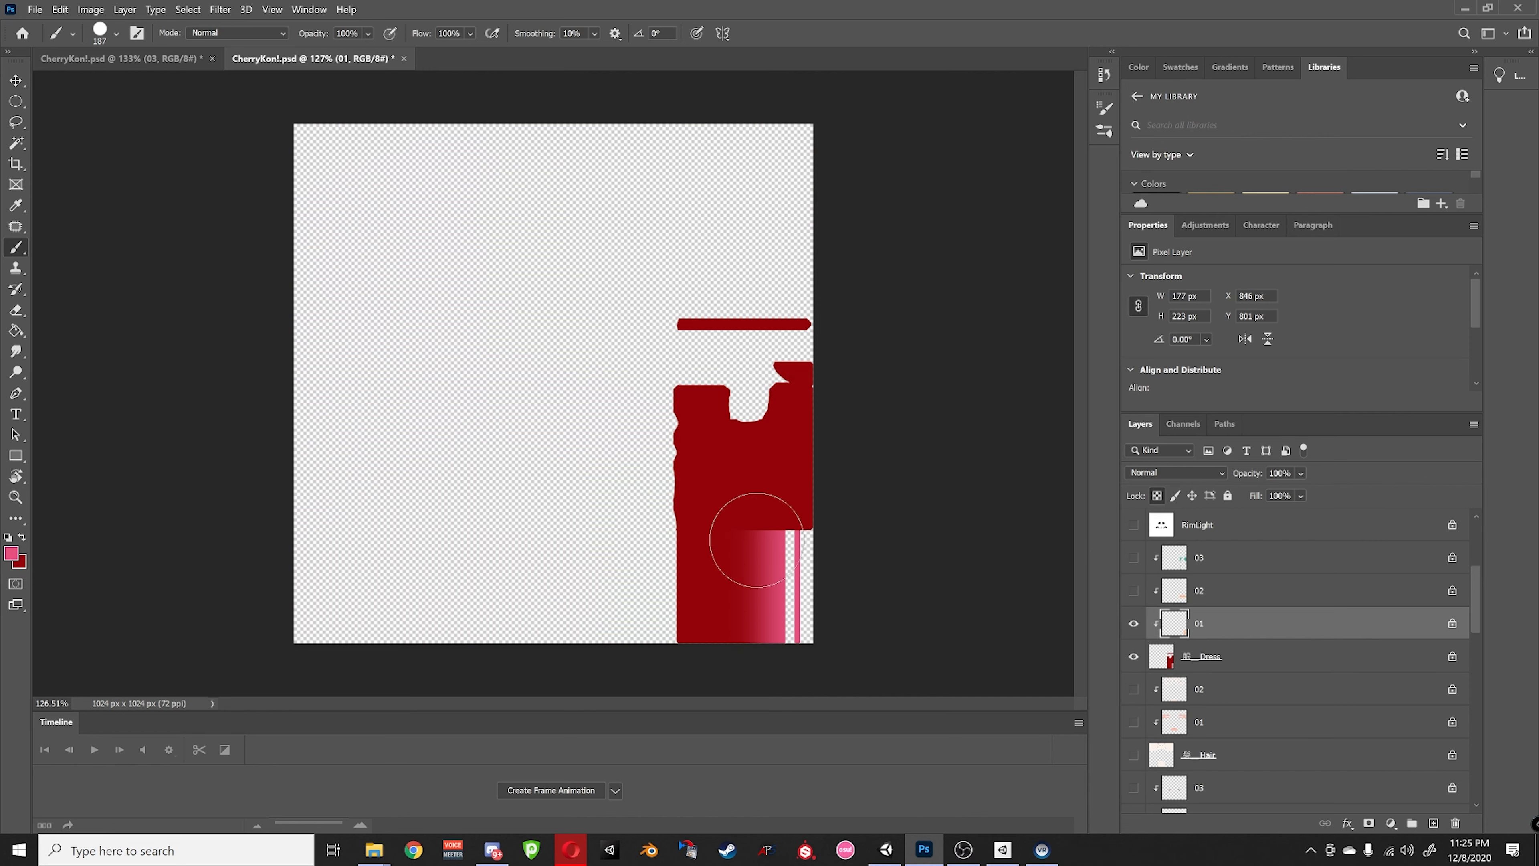
pyautogui.keyDown('alt'); pyautogui.click(1132, 624); pyautogui.keyUp('alt')
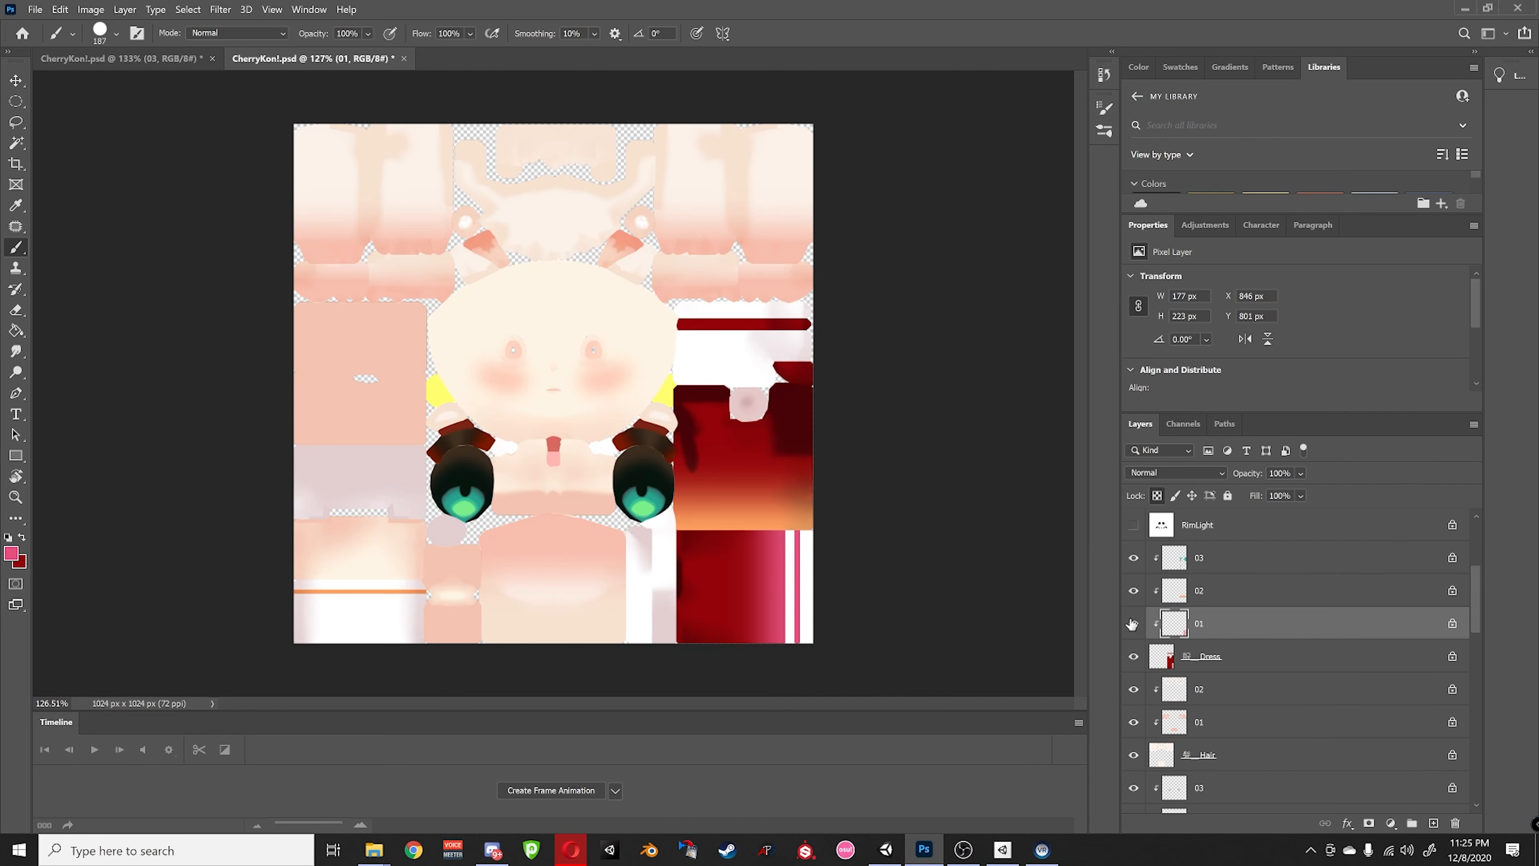
# - Check shading layers 02 and 03 above Dress by viewing each on its own
pyautogui.click(1176, 591)
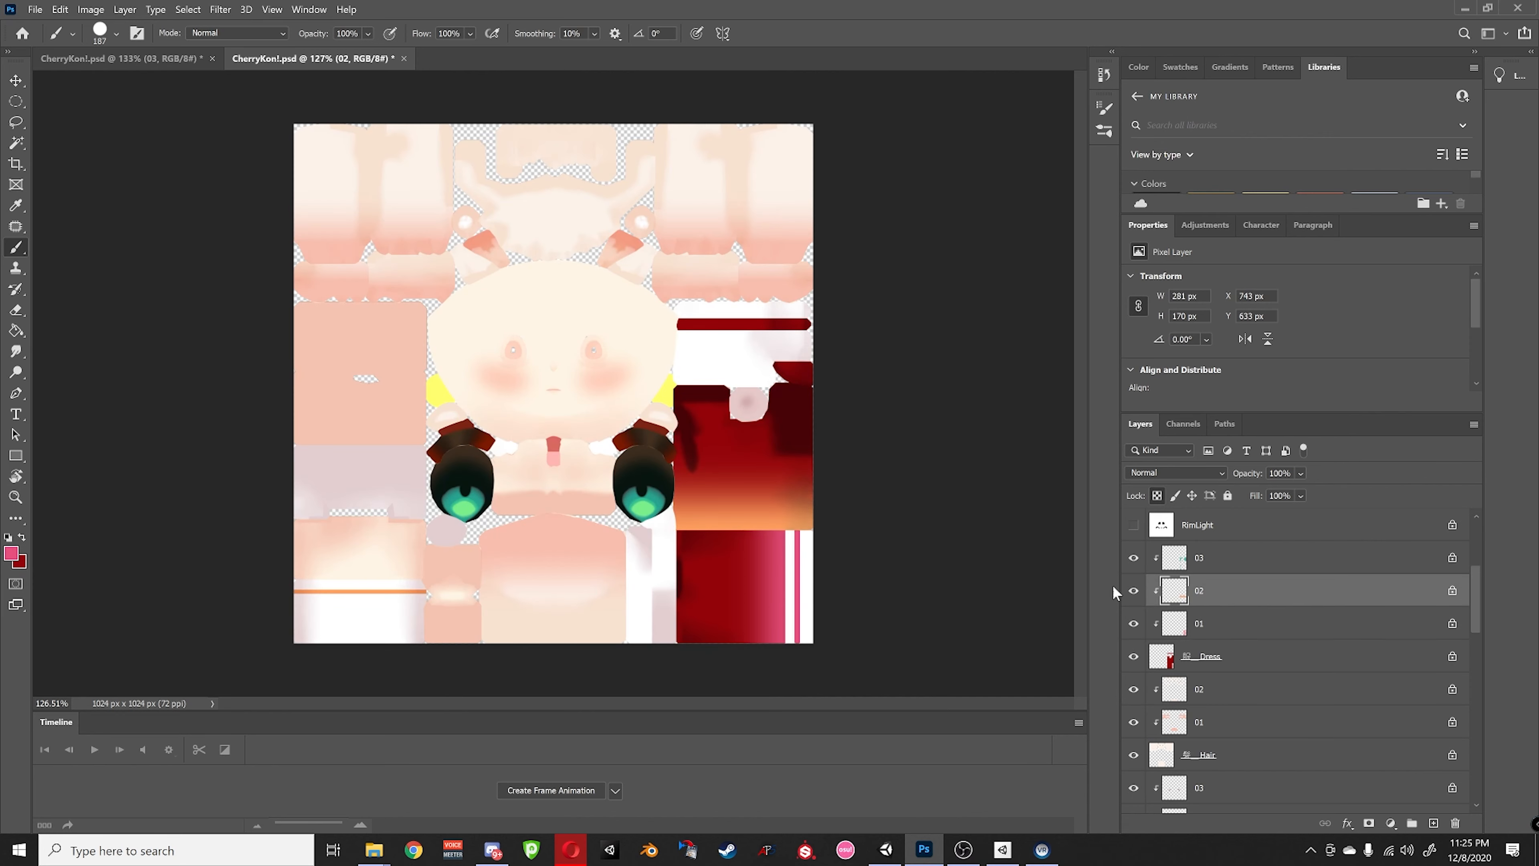
pyautogui.keyDown('alt'); pyautogui.click(1133, 591); pyautogui.keyUp('alt')
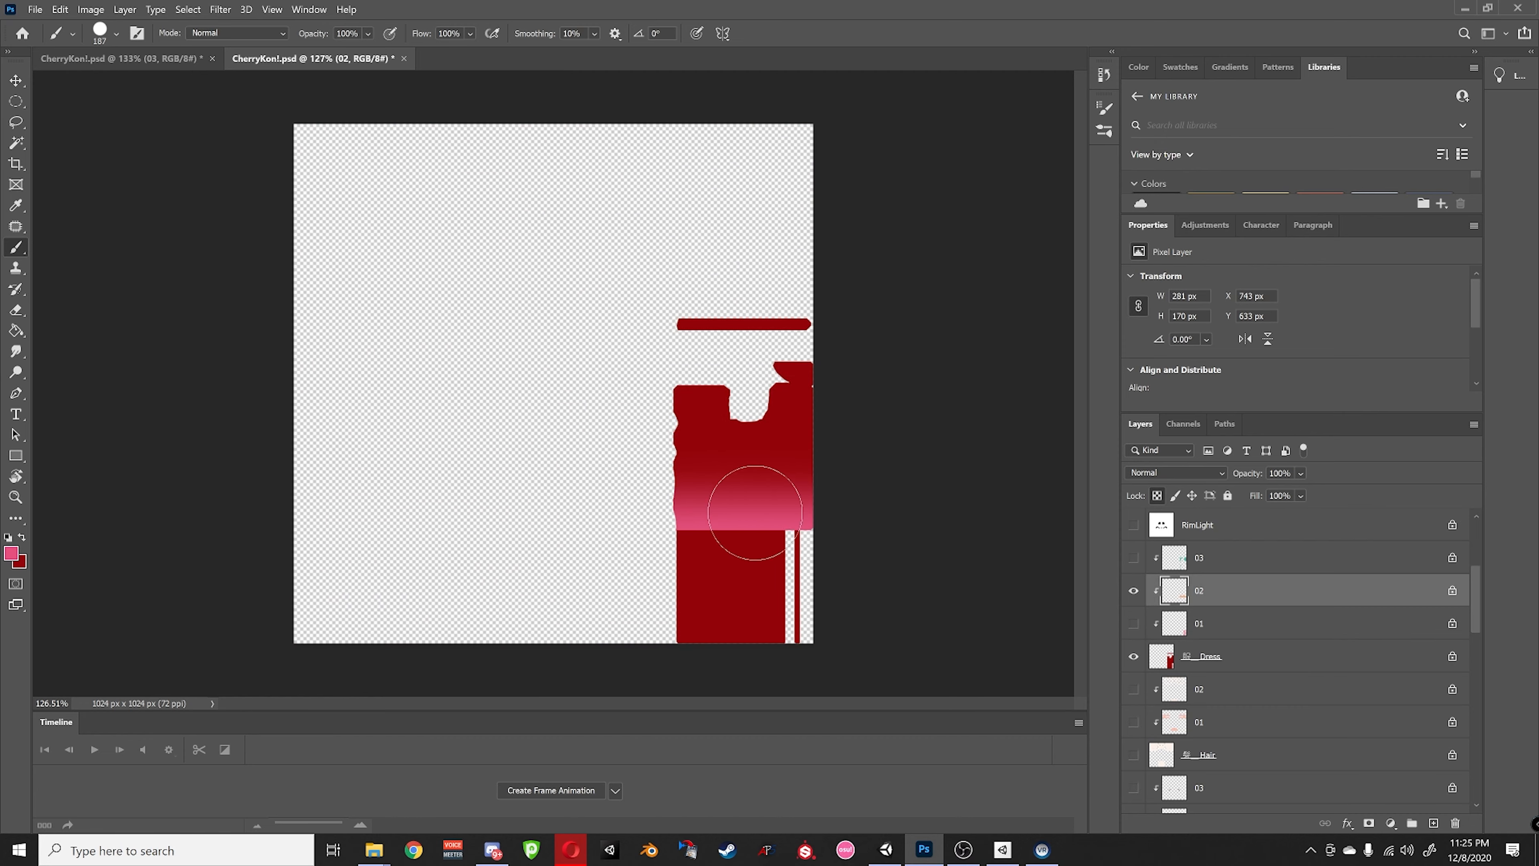
pyautogui.keyDown('alt'); pyautogui.click(1134, 593); pyautogui.keyUp('alt')
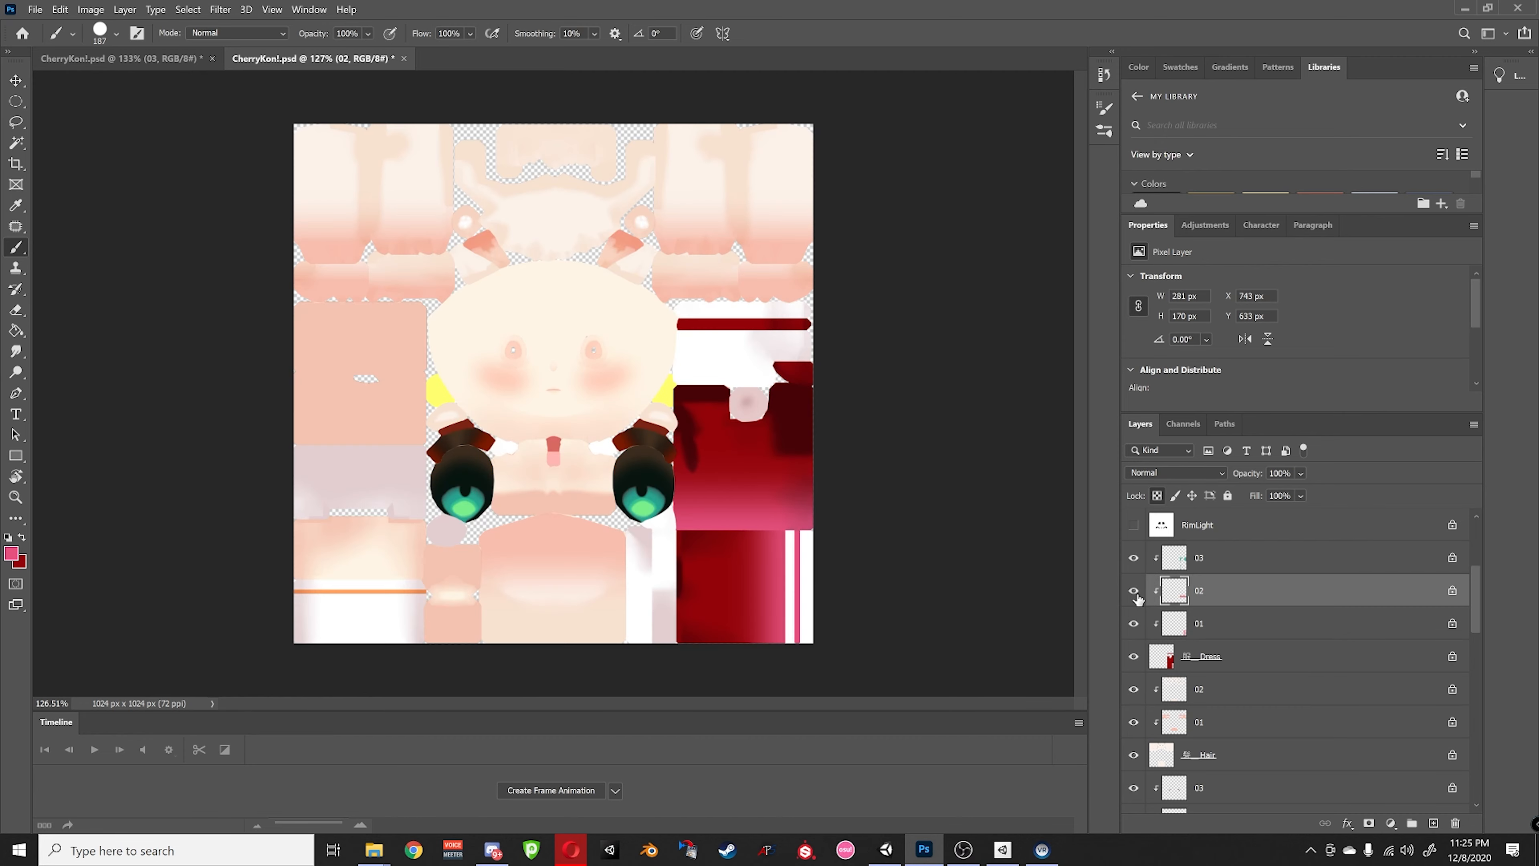
pyautogui.click(1198, 559)
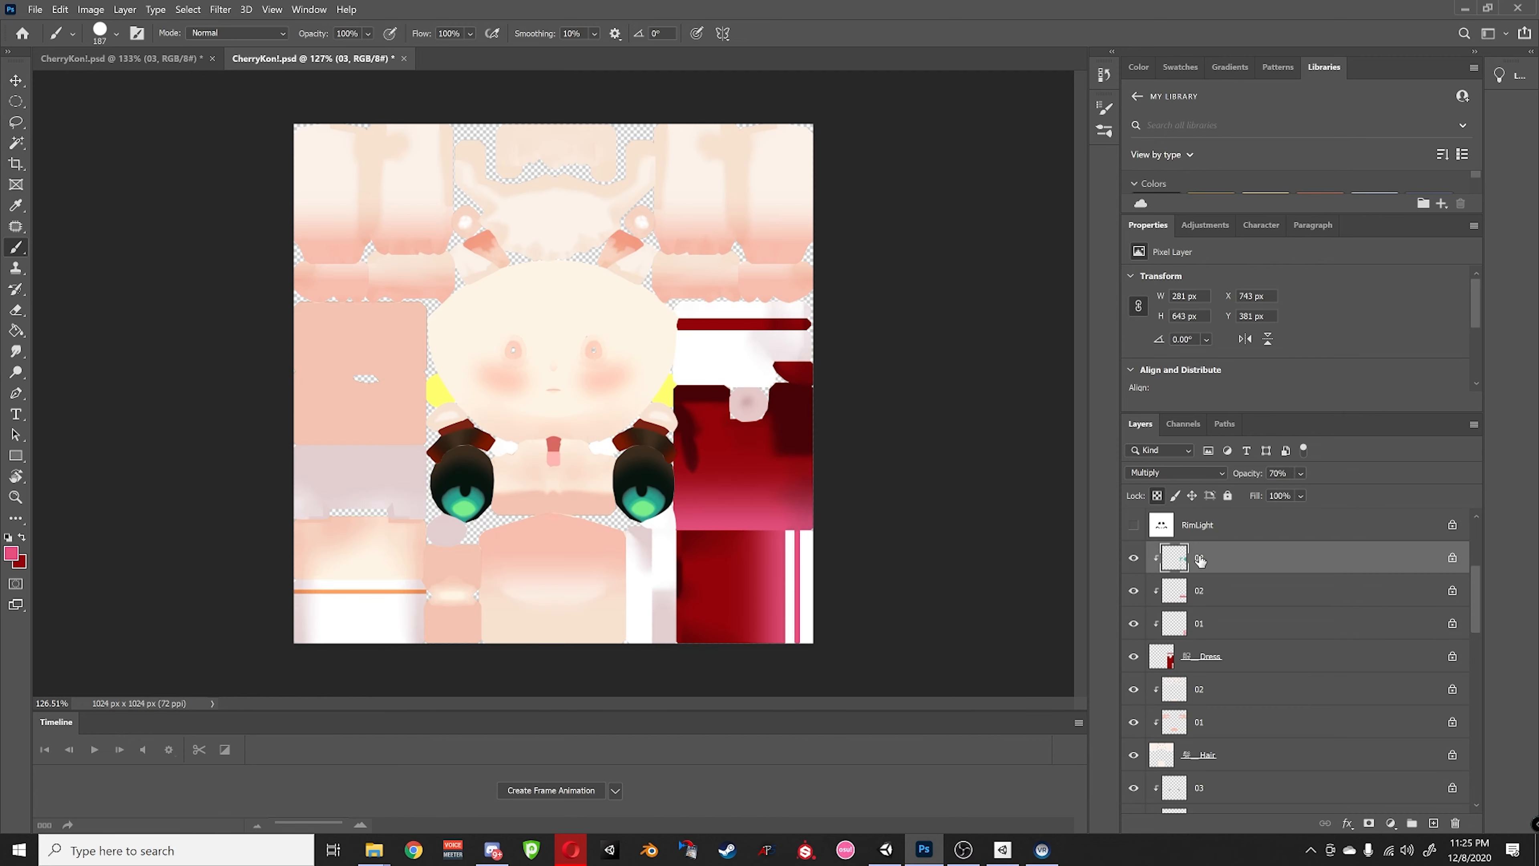
pyautogui.click(1136, 562)
pyautogui.keyDown('alt'); pyautogui.click(1132, 558); pyautogui.keyUp('alt')
pyautogui.keyDown('alt'); pyautogui.click(1133, 558); pyautogui.keyUp('alt')
pyautogui.scroll(1, 1229, 632)
pyautogui.scroll(-3, 1217, 689)
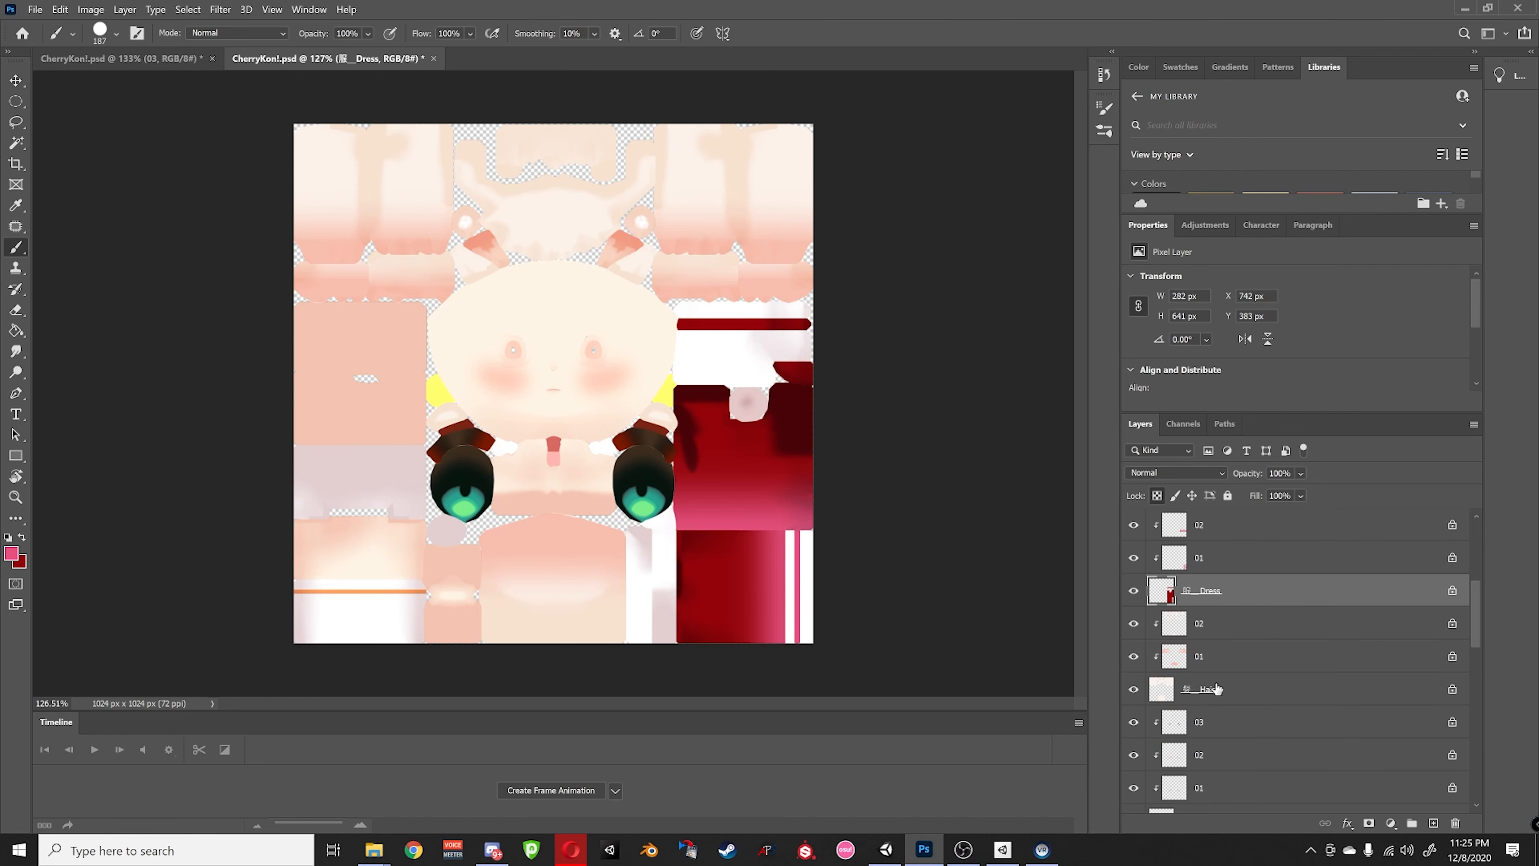
# - Preview hair shading layers 01 and 02 each on their own
pyautogui.click(1218, 690)
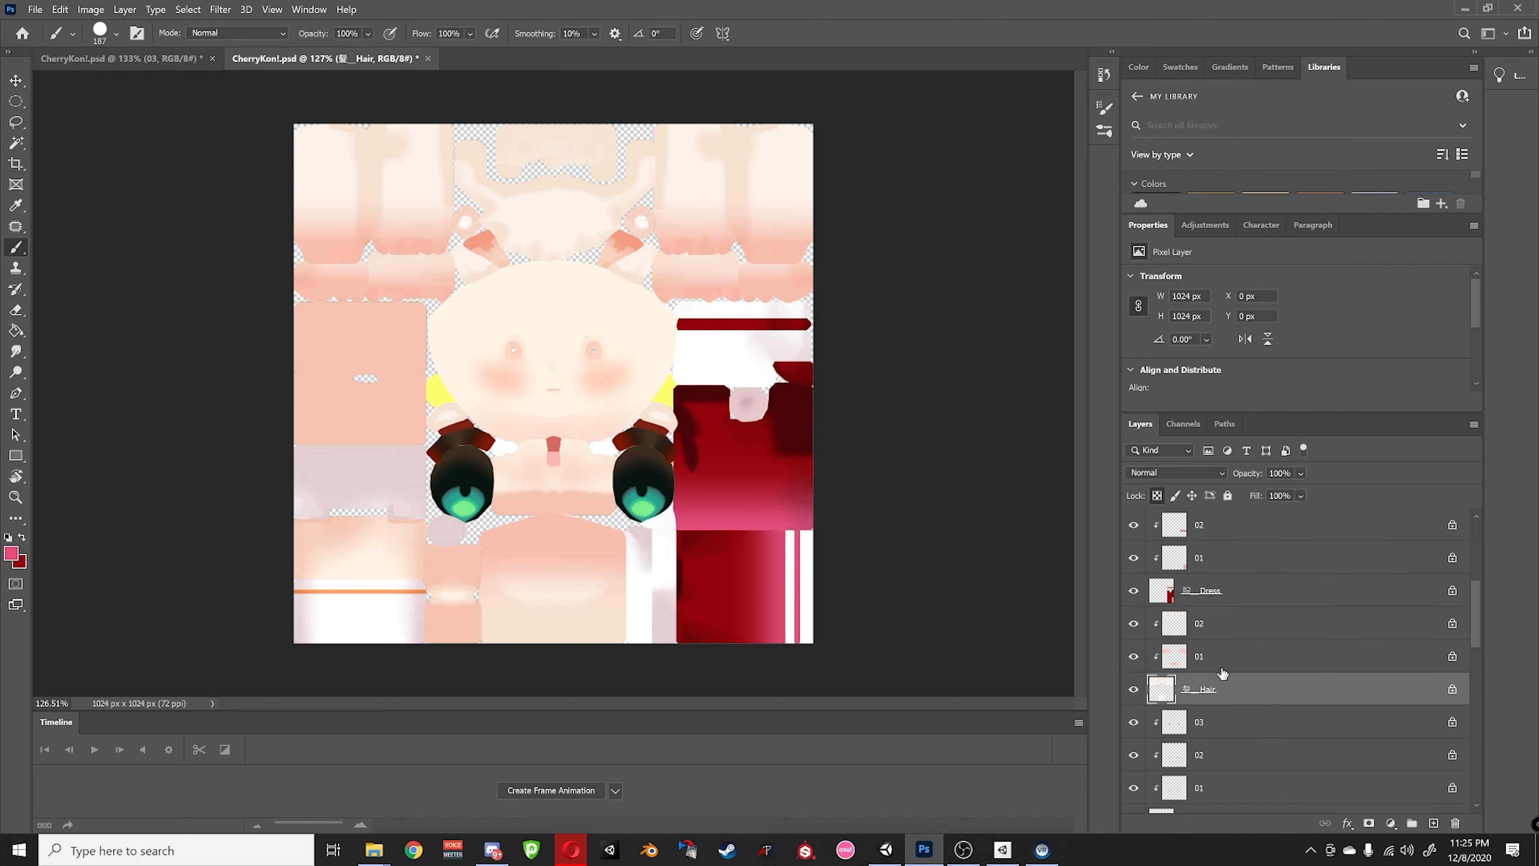
pyautogui.click(1193, 657)
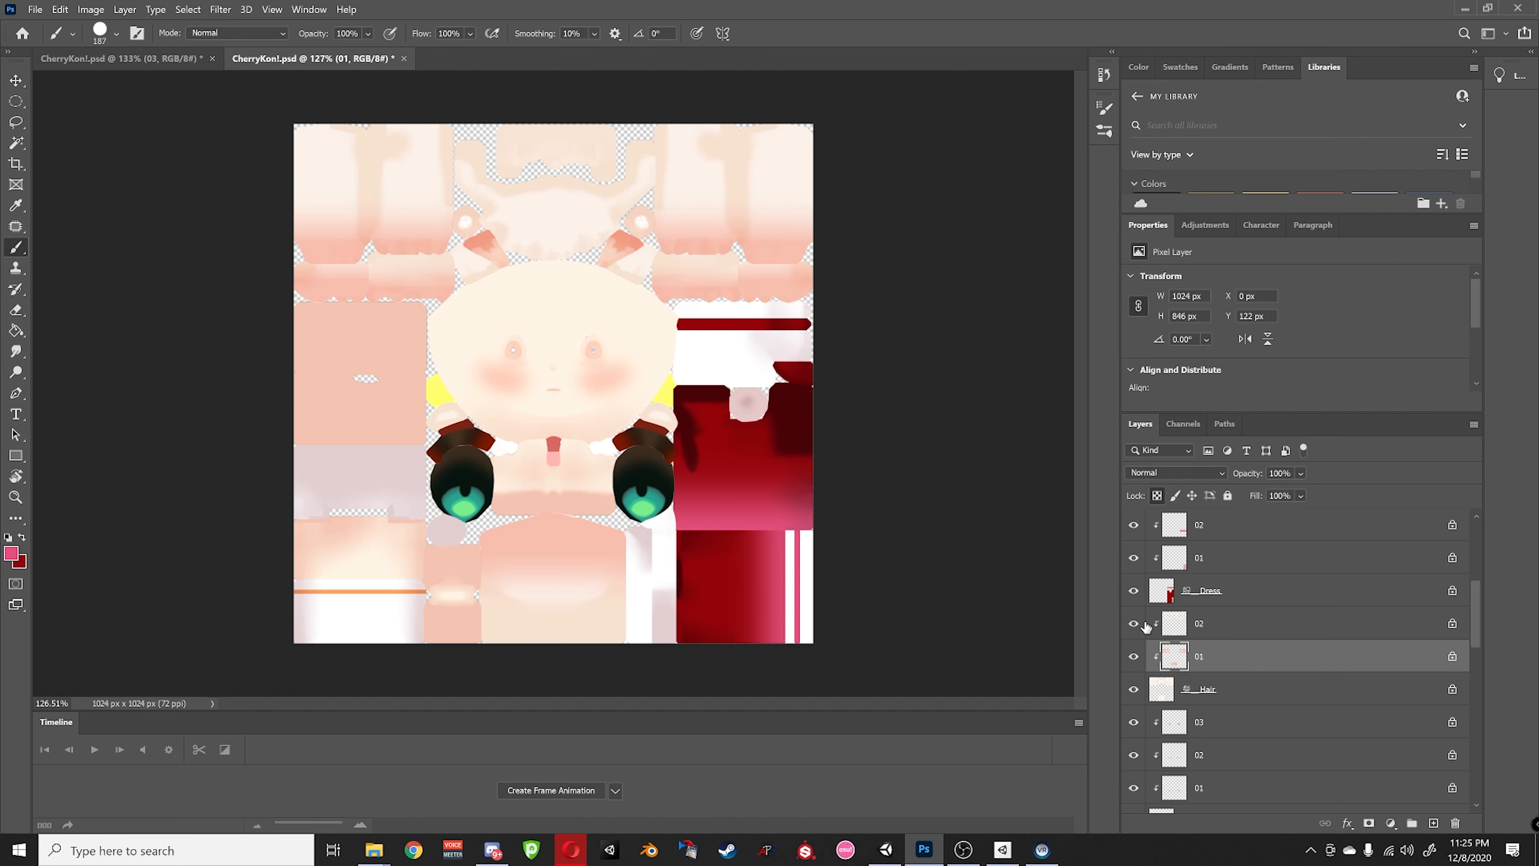
pyautogui.keyDown('alt'); pyautogui.click(1134, 657); pyautogui.keyUp('alt')
pyautogui.keyDown('alt'); pyautogui.click(1134, 656); pyautogui.keyUp('alt')
pyautogui.keyDown('alt'); pyautogui.click(1134, 623); pyautogui.keyUp('alt')
pyautogui.keyDown('alt'); pyautogui.click(1134, 623); pyautogui.keyUp('alt')
# - On hair layer 01, paint the lower centre piece and right hair pieces dark red
pyautogui.click(1213, 629)
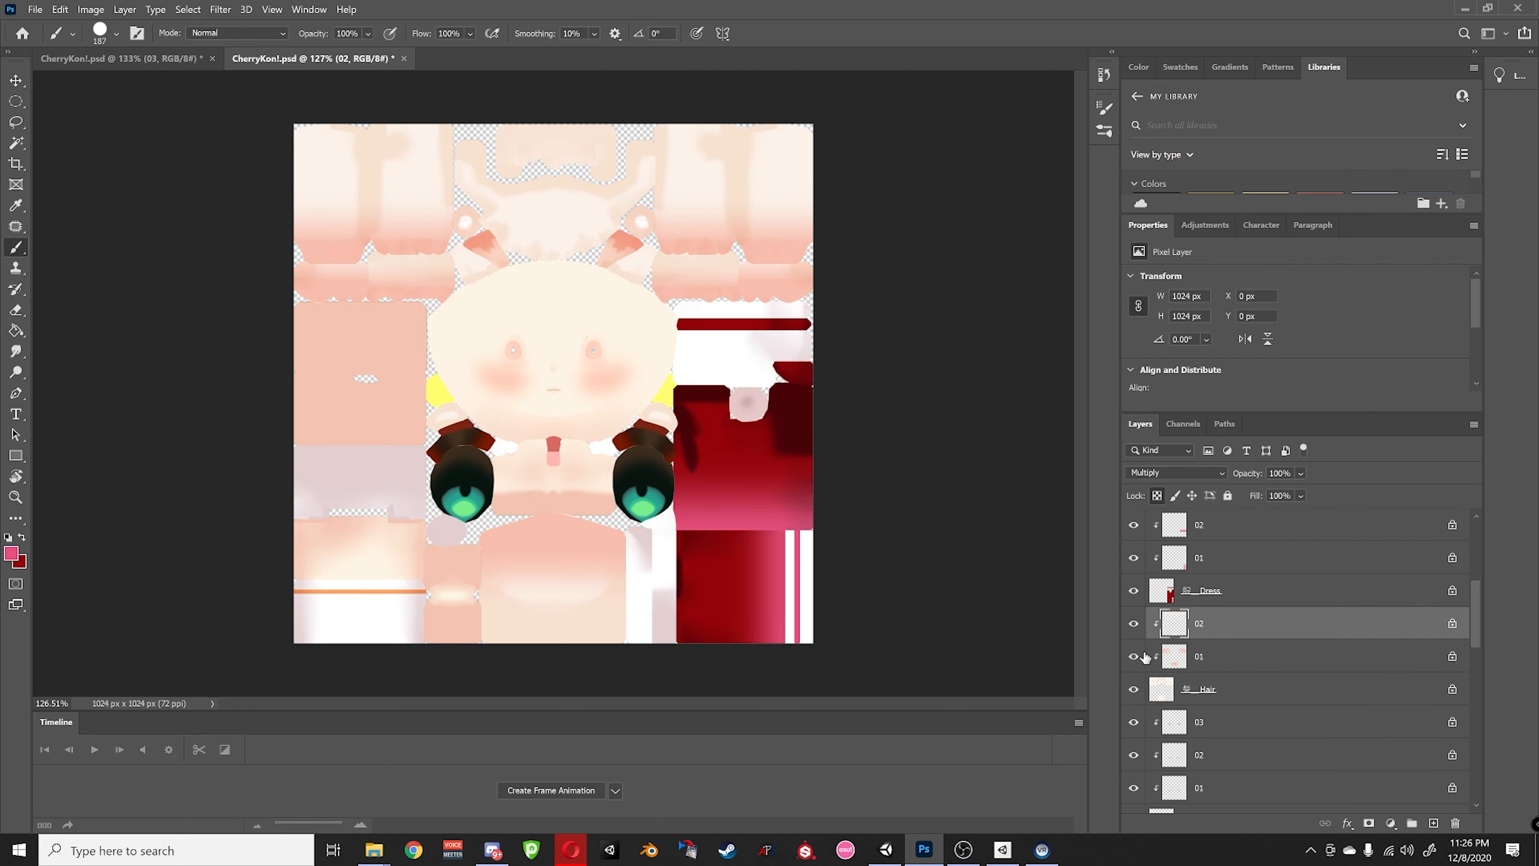
pyautogui.click(1185, 666)
pyautogui.keyDown('alt'); pyautogui.click(1132, 657); pyautogui.keyUp('alt')
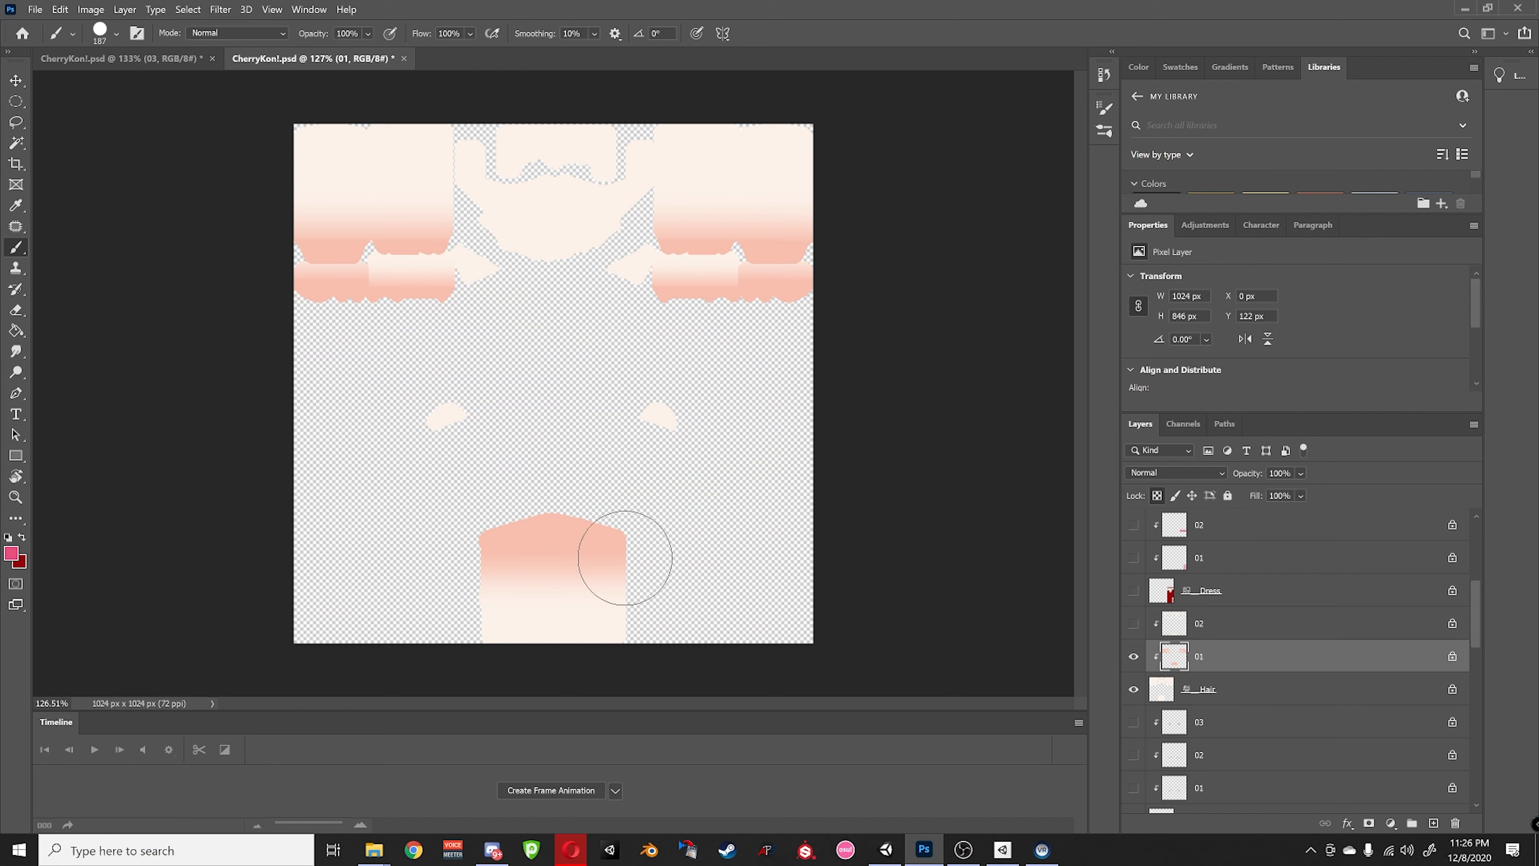
pyautogui.moveTo(625, 558); pyautogui.dragTo(508, 558)
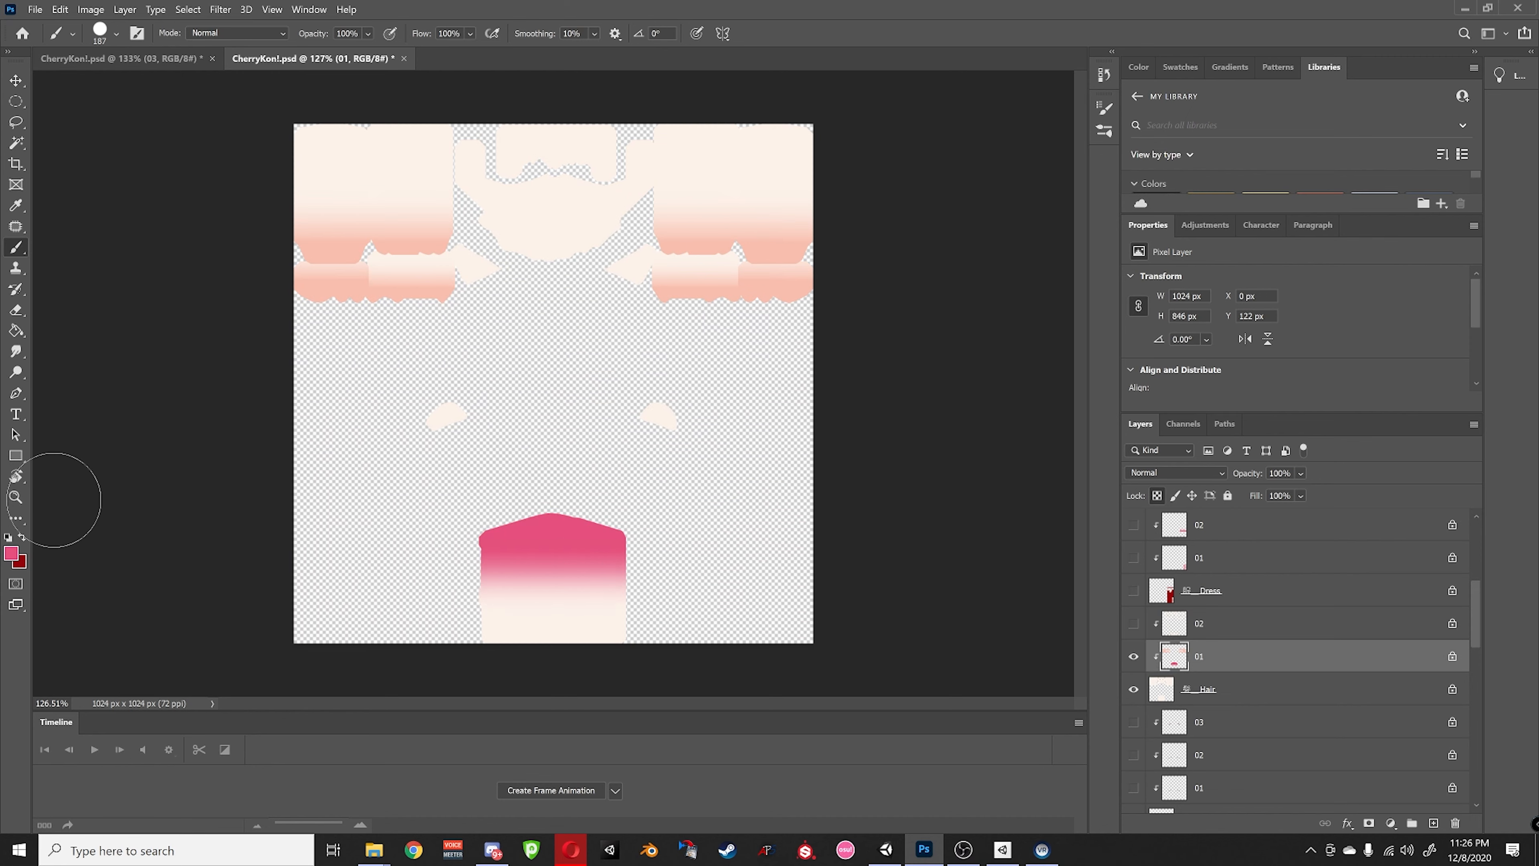
pyautogui.click(21, 537)
pyautogui.moveTo(630, 570); pyautogui.dragTo(409, 539)
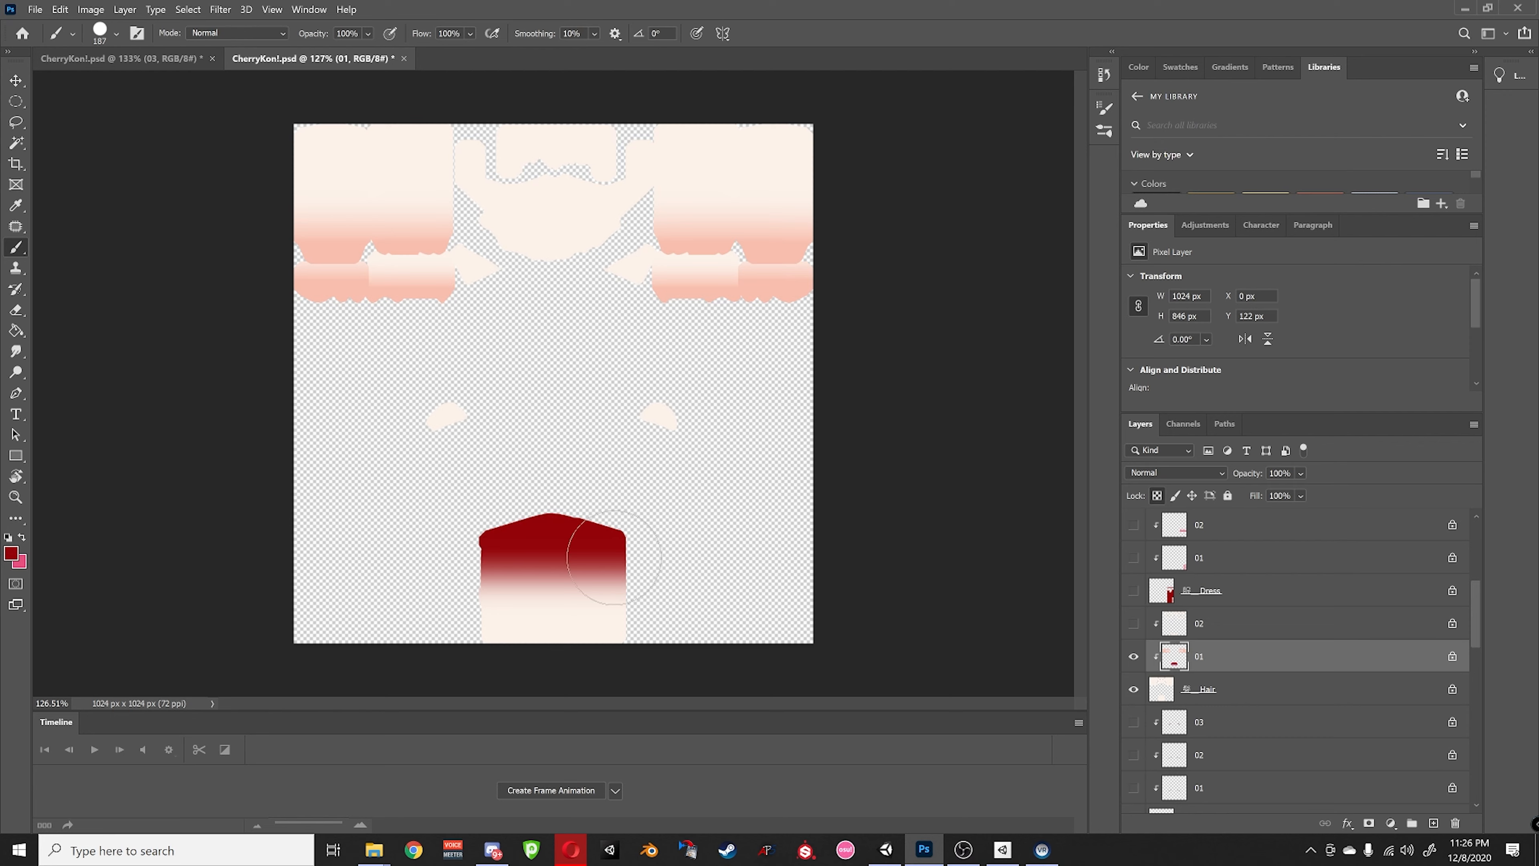
pyautogui.moveTo(739, 257)
pyautogui.mouseDown()
pyautogui.moveTo(714, 261)
pyautogui.moveTo(823, 285)
pyautogui.mouseUp()
pyautogui.moveTo(805, 209)
pyautogui.mouseDown()
pyautogui.moveTo(666, 209)
pyautogui.moveTo(749, 155)
pyautogui.moveTo(818, 200)
pyautogui.moveTo(770, 221)
pyautogui.mouseUp()
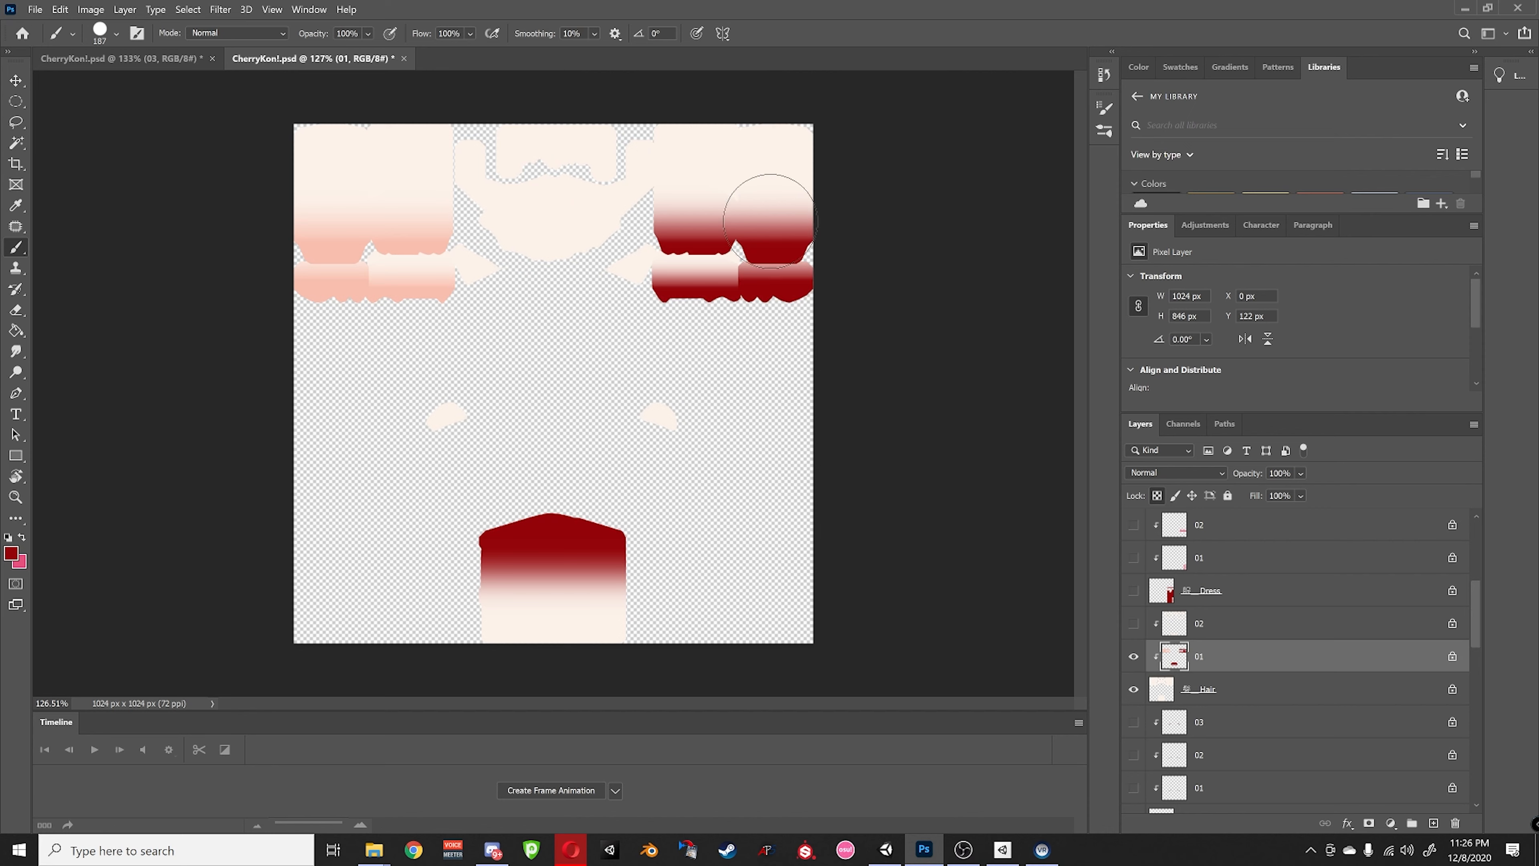
pyautogui.keyDown('alt'); pyautogui.click(1136, 657); pyautogui.keyUp('alt')
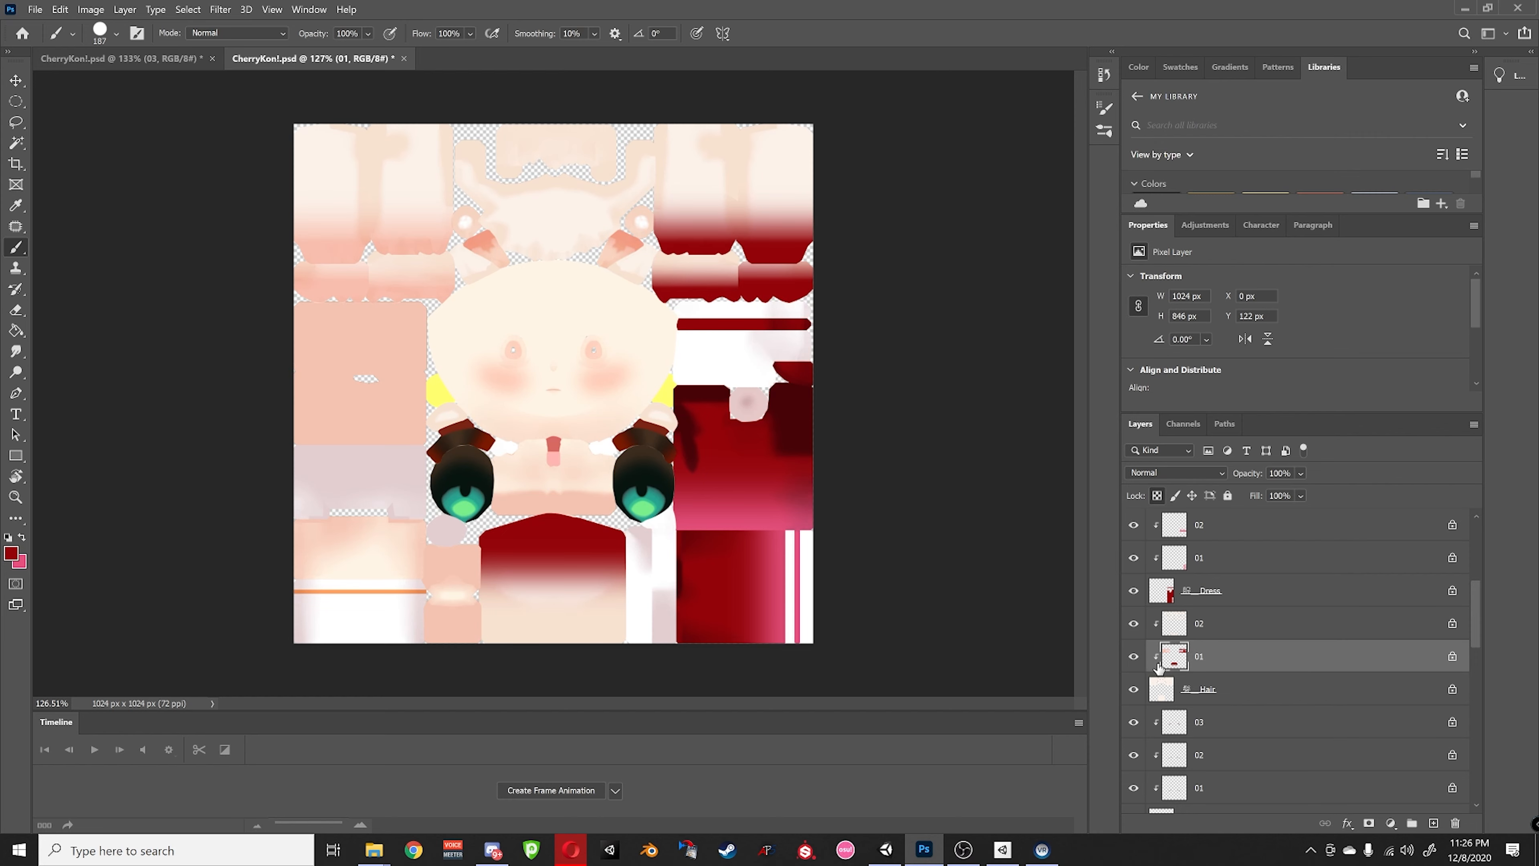
# - Repaint the lower centre, right and upper-left hair shading pink on layer 01
pyautogui.keyDown('alt'); pyautogui.click(1134, 657); pyautogui.keyUp('alt')
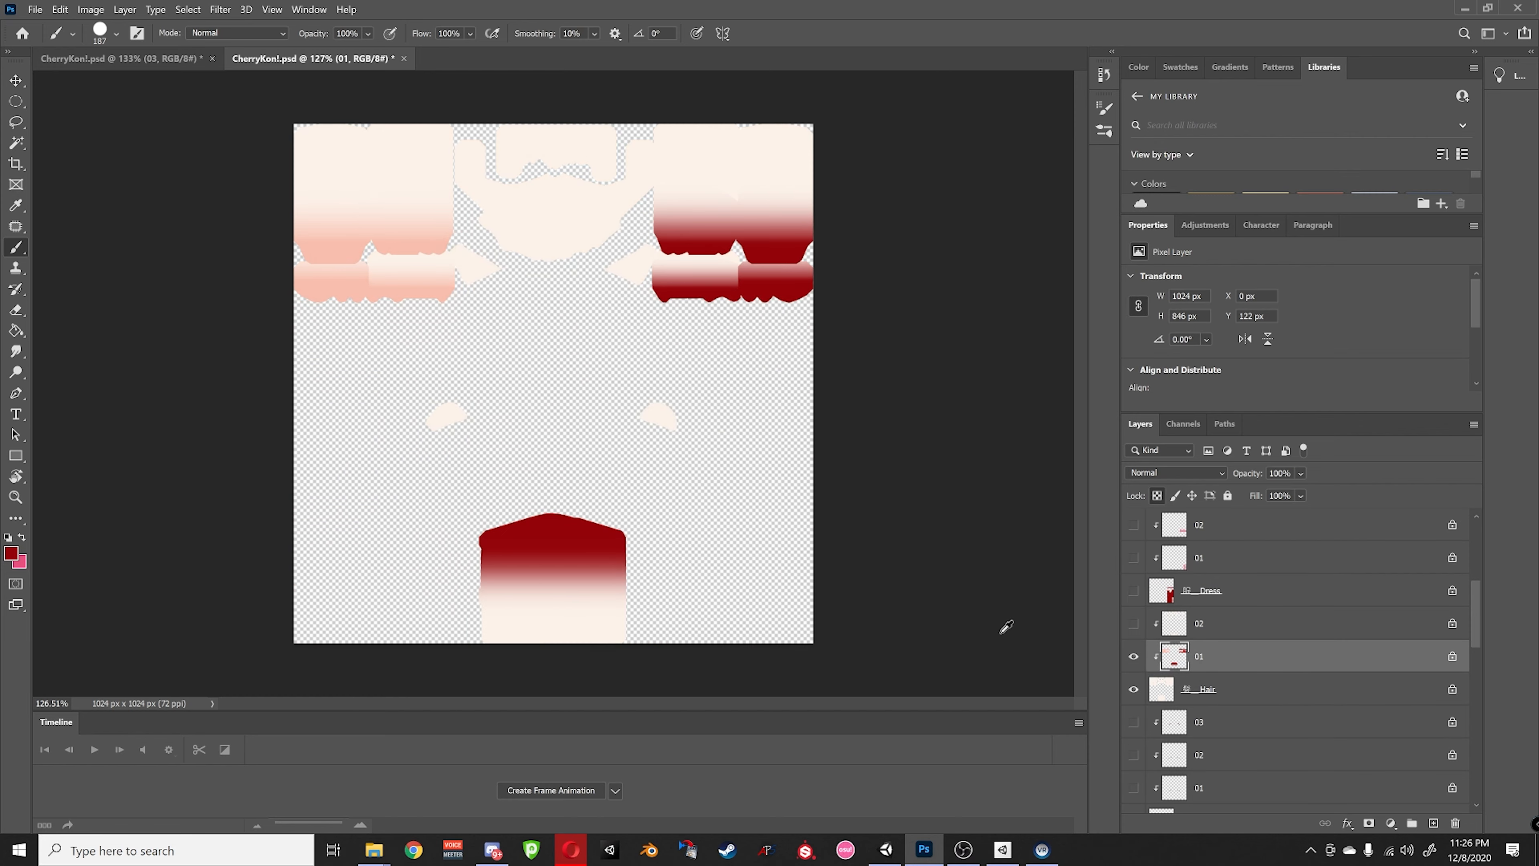
pyautogui.click(22, 537)
pyautogui.moveTo(473, 586)
pyautogui.mouseDown()
pyautogui.moveTo(659, 566)
pyautogui.moveTo(446, 539)
pyautogui.mouseUp()
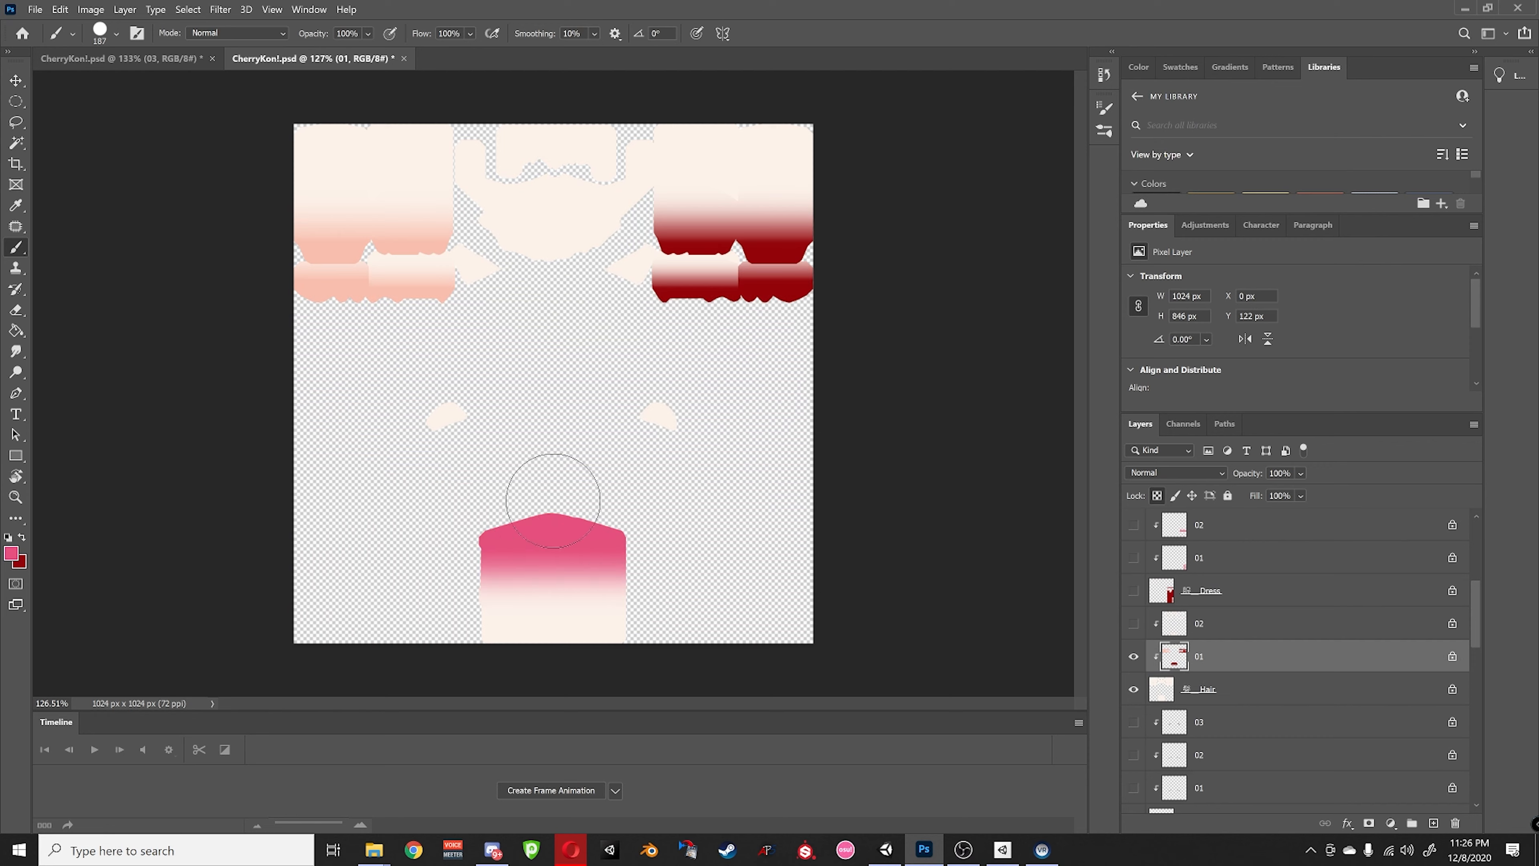
pyautogui.moveTo(553, 501)
pyautogui.mouseDown()
pyautogui.moveTo(726, 254)
pyautogui.moveTo(667, 231)
pyautogui.moveTo(800, 302)
pyautogui.moveTo(824, 272)
pyautogui.mouseUp()
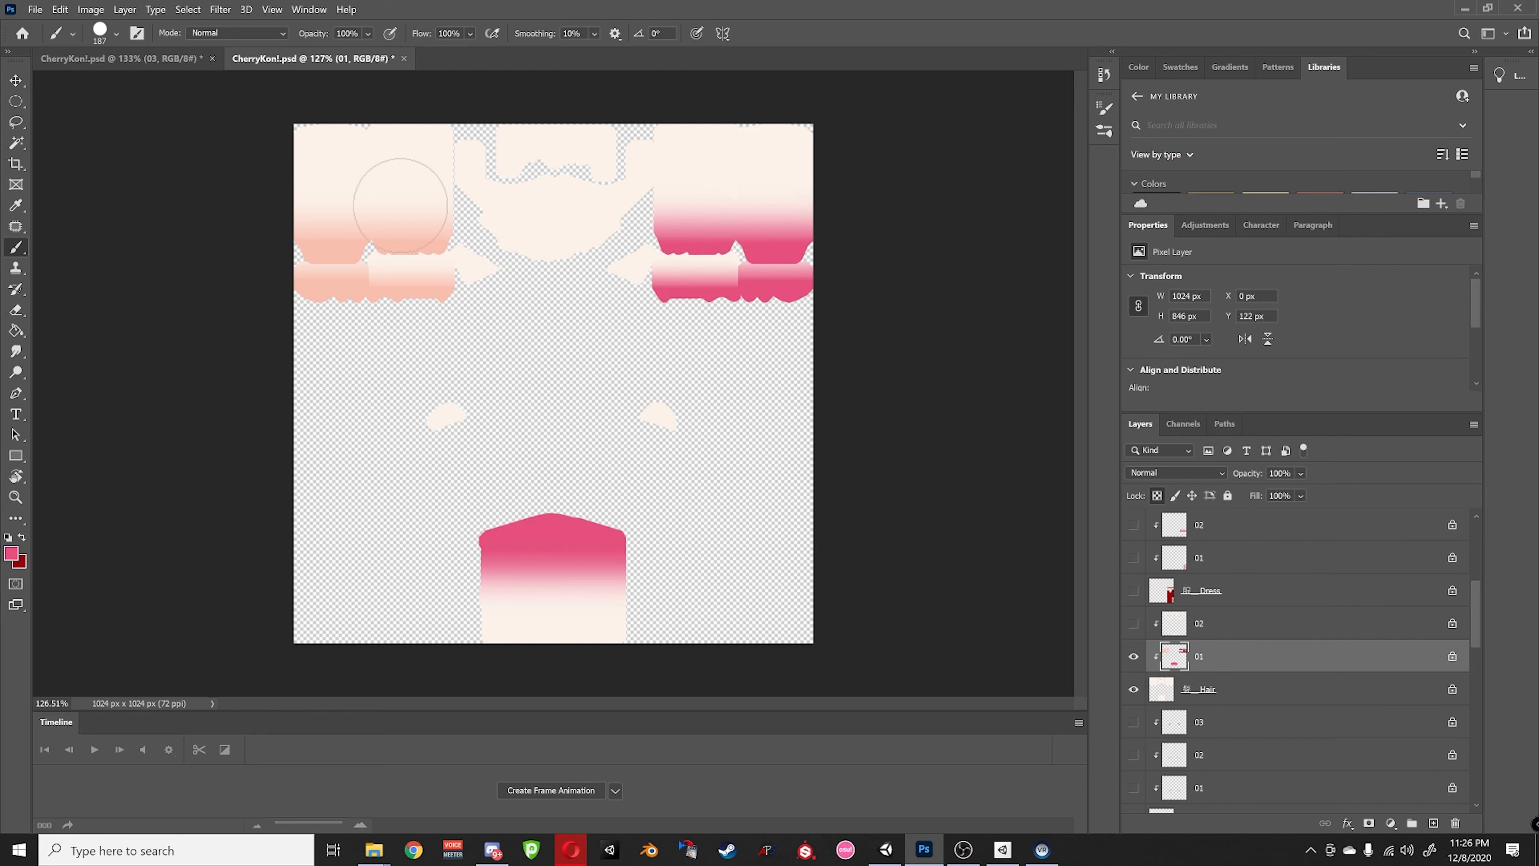
pyautogui.moveTo(400, 206)
pyautogui.mouseDown()
pyautogui.moveTo(292, 230)
pyautogui.moveTo(297, 303)
pyautogui.mouseUp()
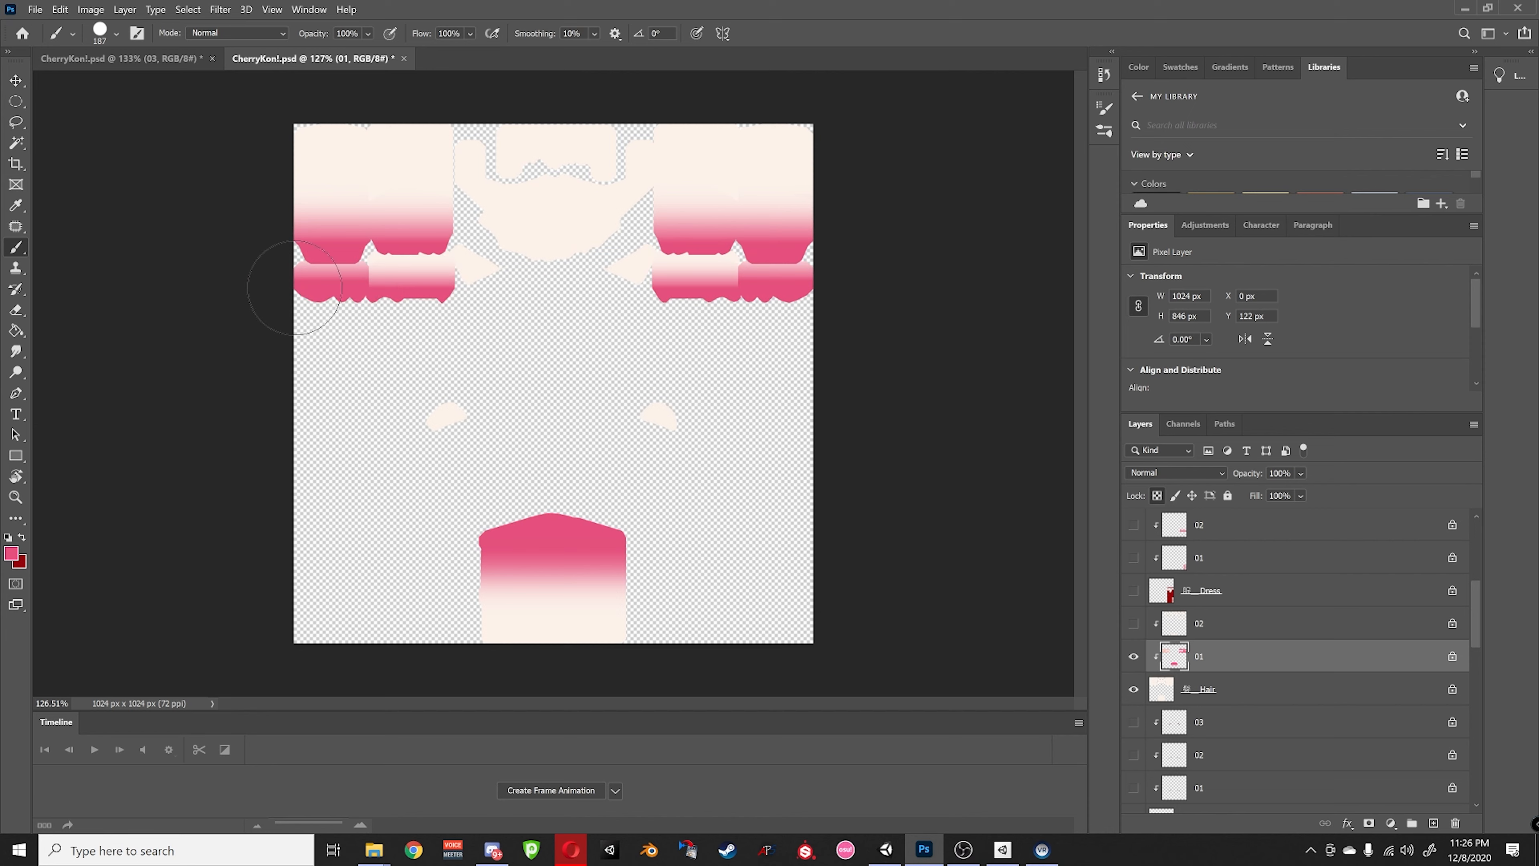
pyautogui.keyDown('alt'); pyautogui.click(1132, 656); pyautogui.keyUp('alt')
# - Try pink across the lower centre piece on hair layer 02, then undo it
pyautogui.click(1153, 630)
pyautogui.keyDown('alt'); pyautogui.click(1134, 628); pyautogui.keyUp('alt')
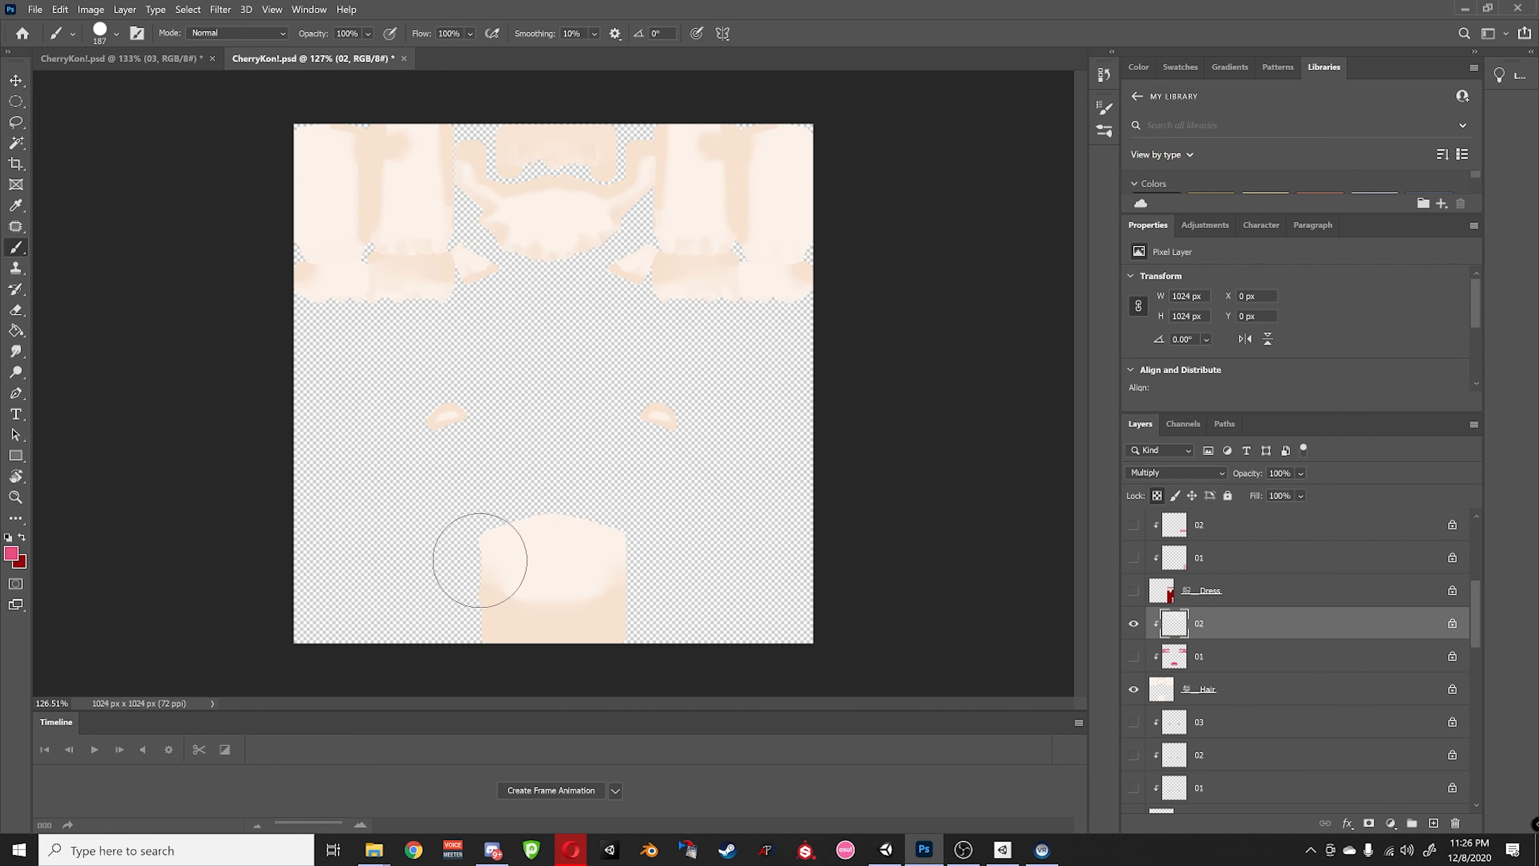
pyautogui.moveTo(497, 579)
pyautogui.mouseDown()
pyautogui.moveTo(591, 549)
pyautogui.moveTo(500, 609)
pyautogui.moveTo(620, 603)
pyautogui.mouseUp()
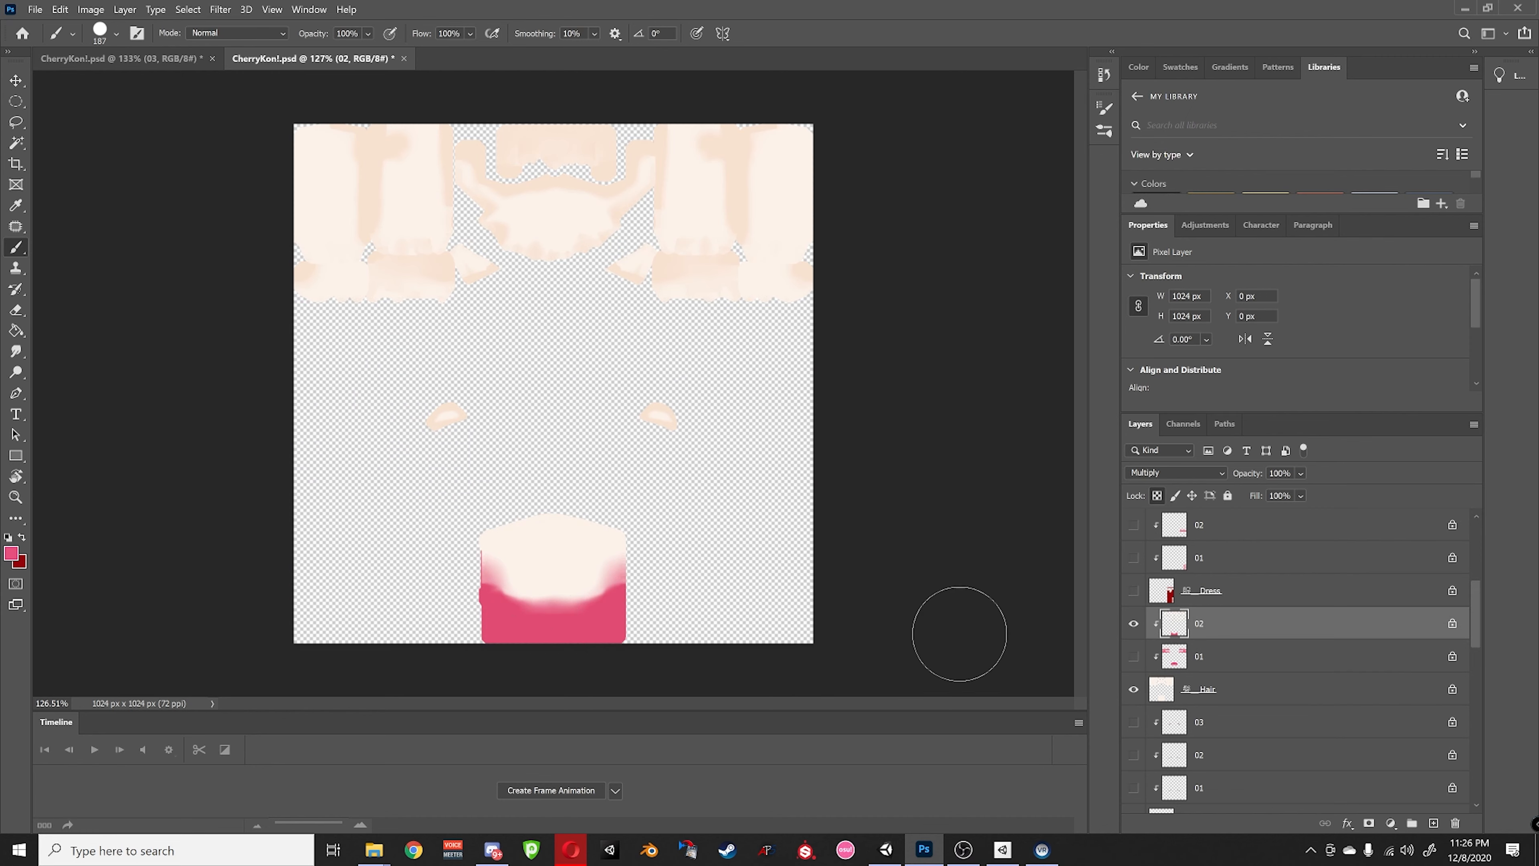
pyautogui.hotkey('ctrl', 'z')
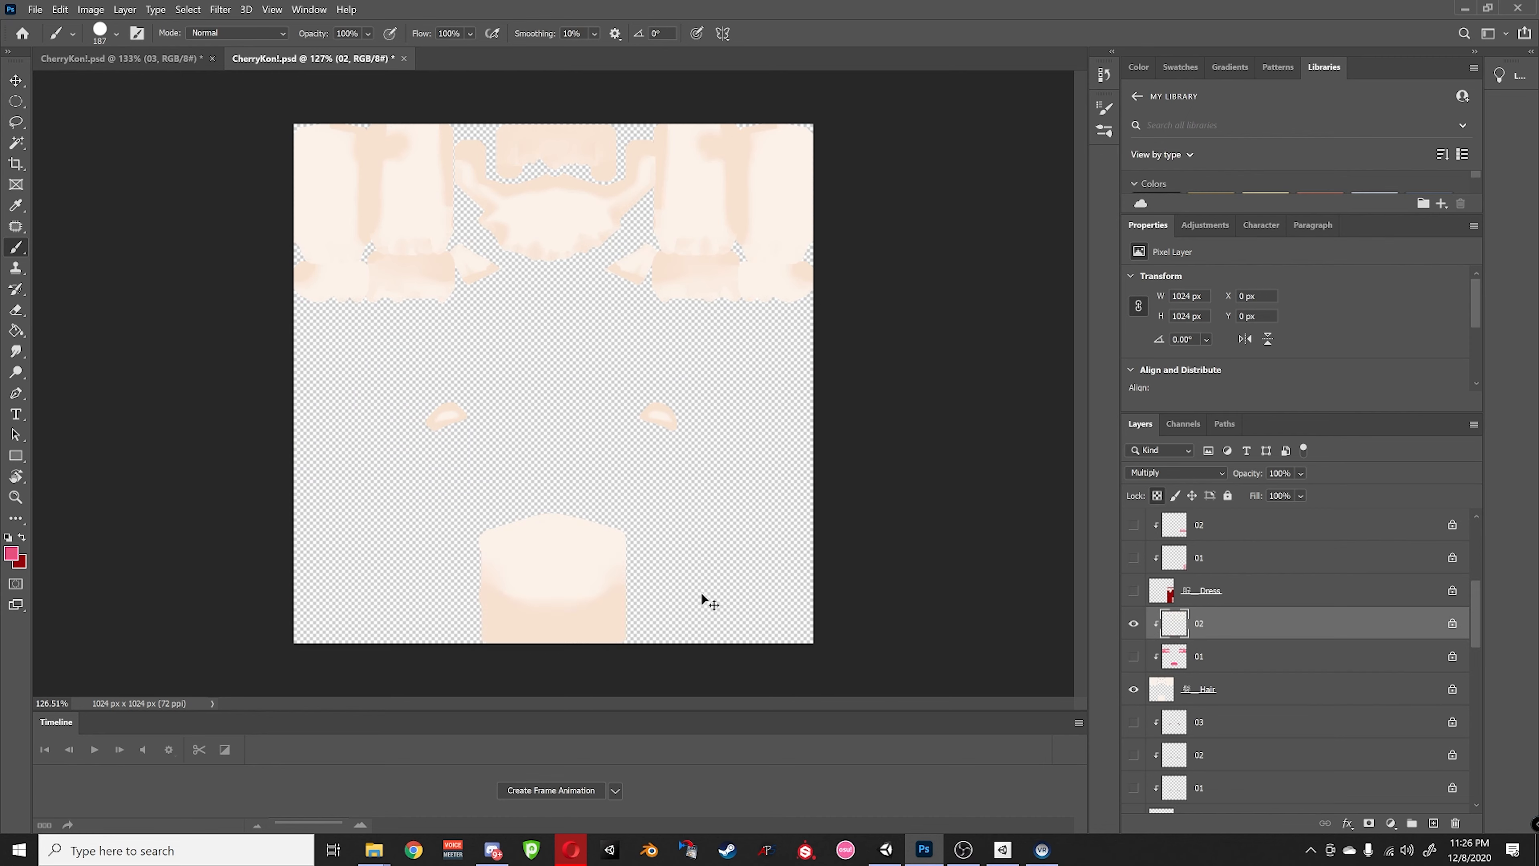
pyautogui.keyDown('alt'); pyautogui.click(1133, 624); pyautogui.keyUp('alt')
pyautogui.scroll(-2, 1166, 636)
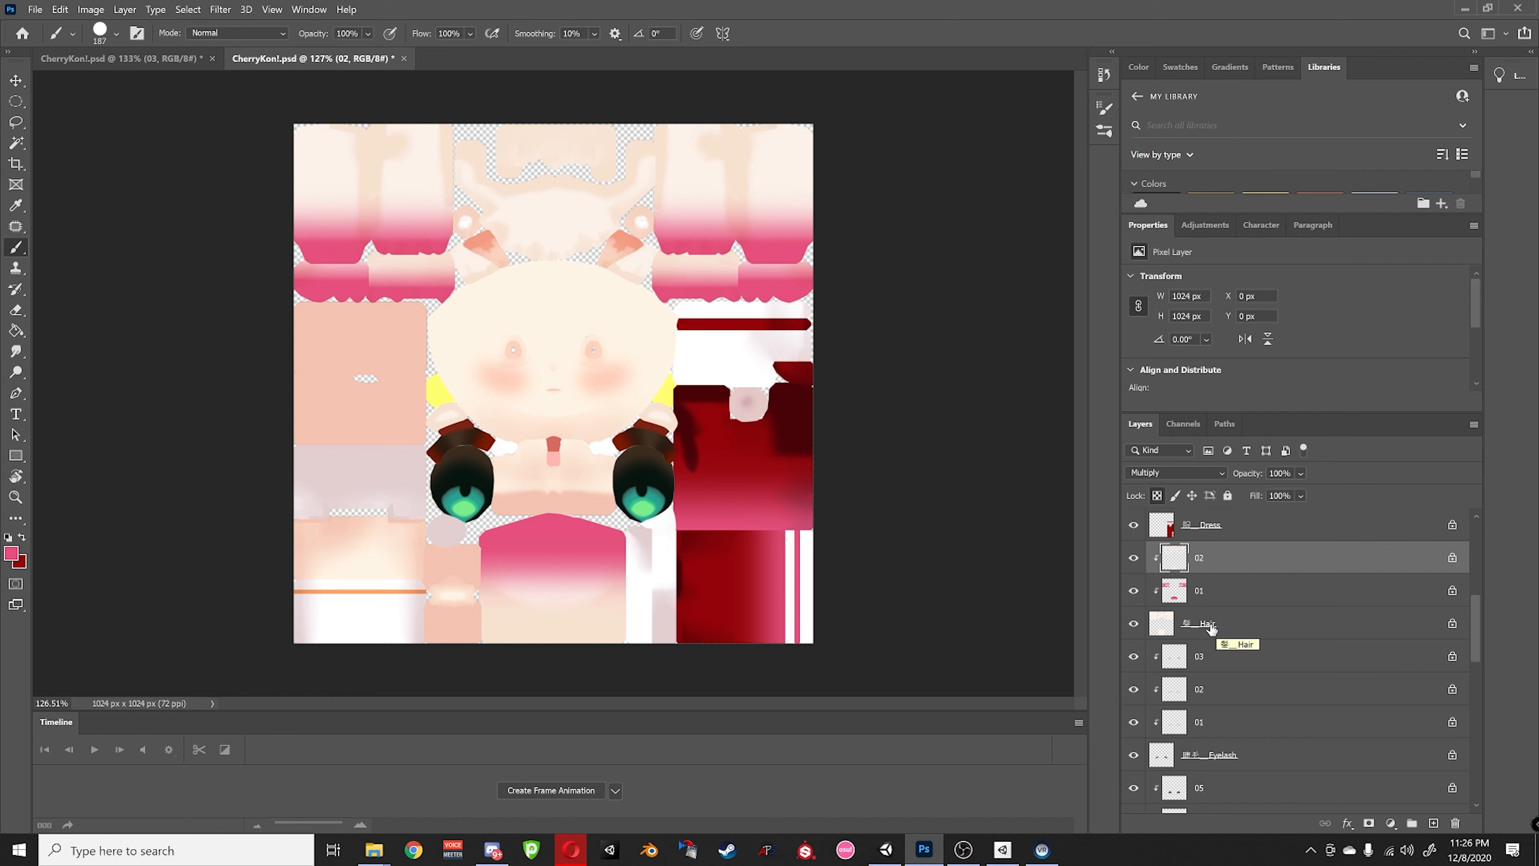
# - Paint the Hair layer's cream strip, two small shapes and top hair pieces dark red
pyautogui.scroll(1, 1211, 629)
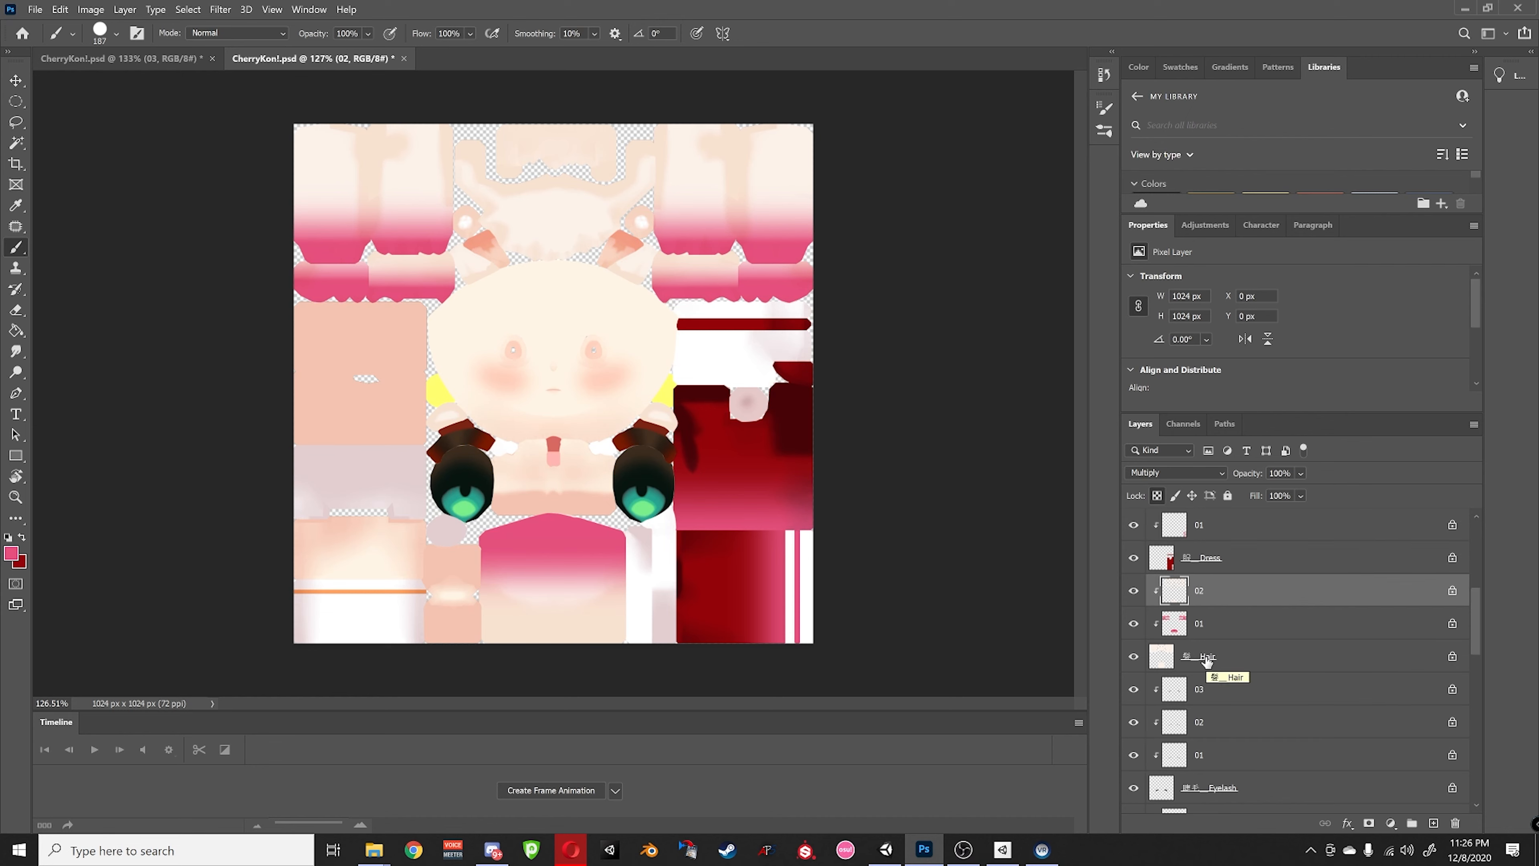
pyautogui.click(1216, 633)
pyautogui.click(1203, 664)
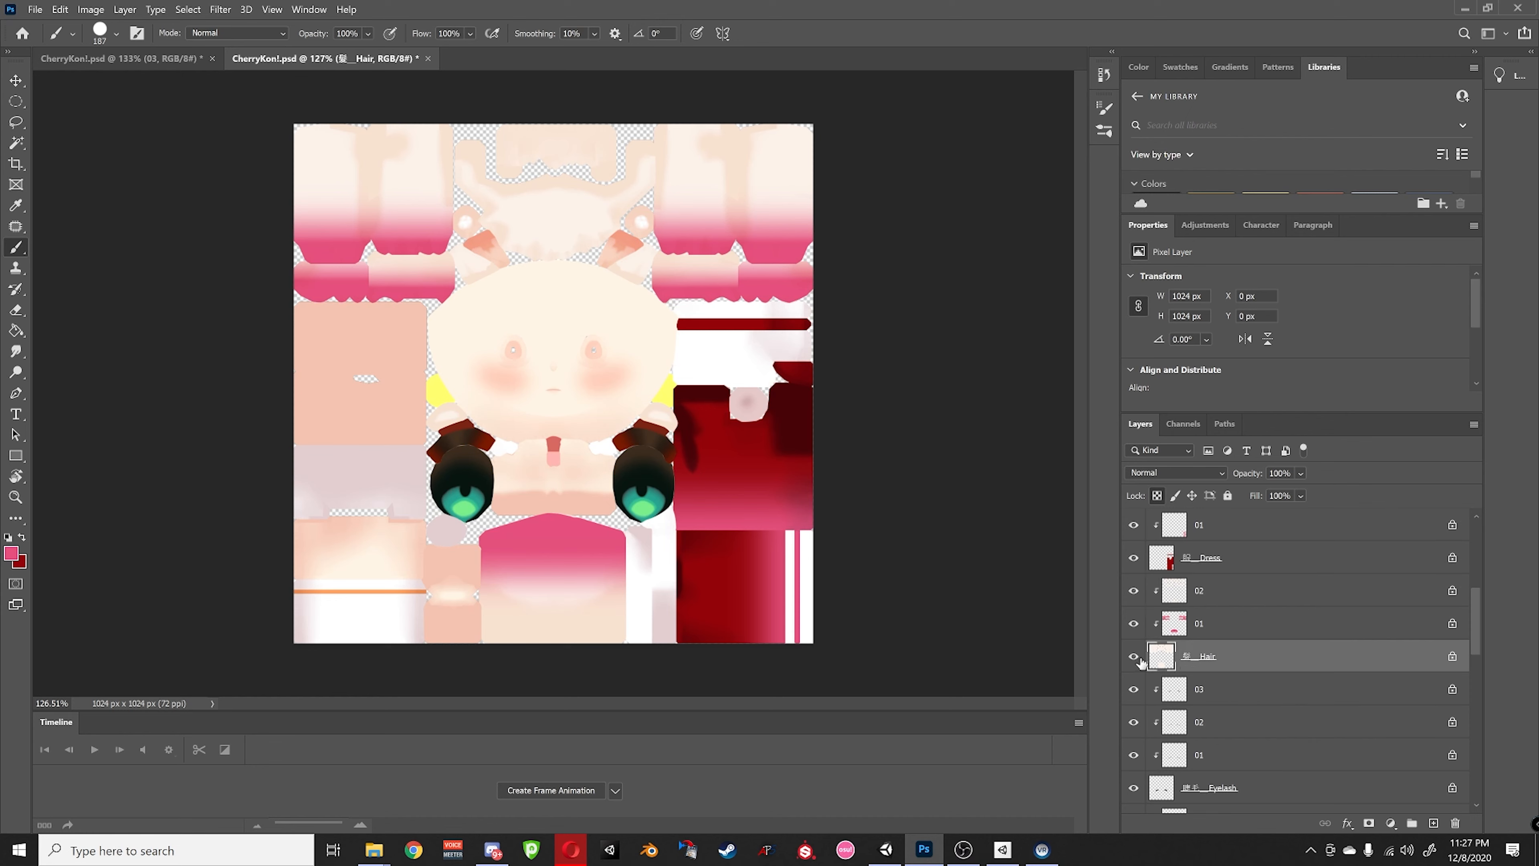
pyautogui.click(1185, 633)
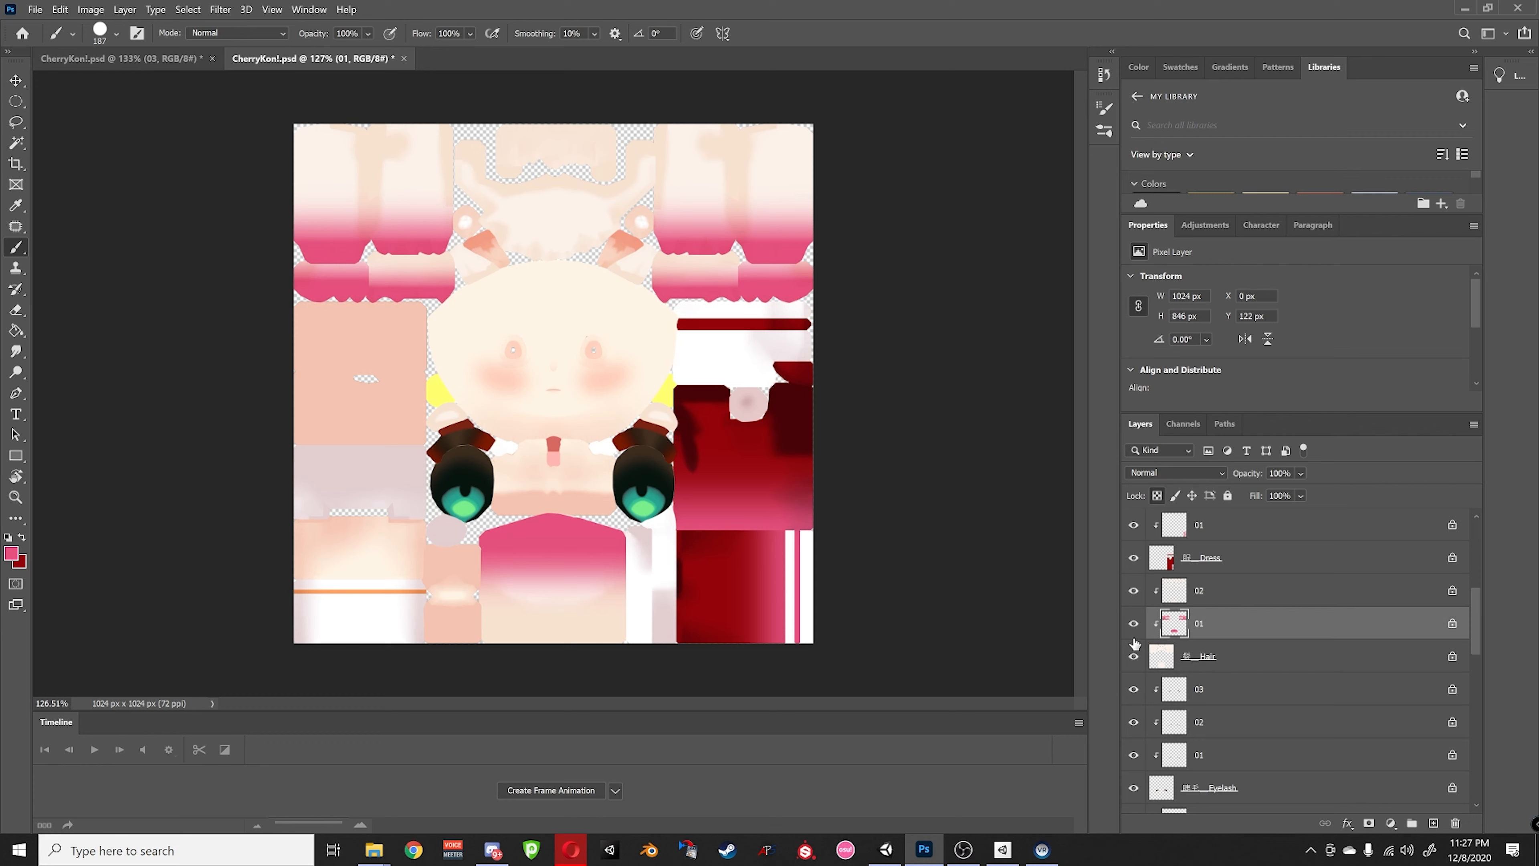
pyautogui.click(1194, 656)
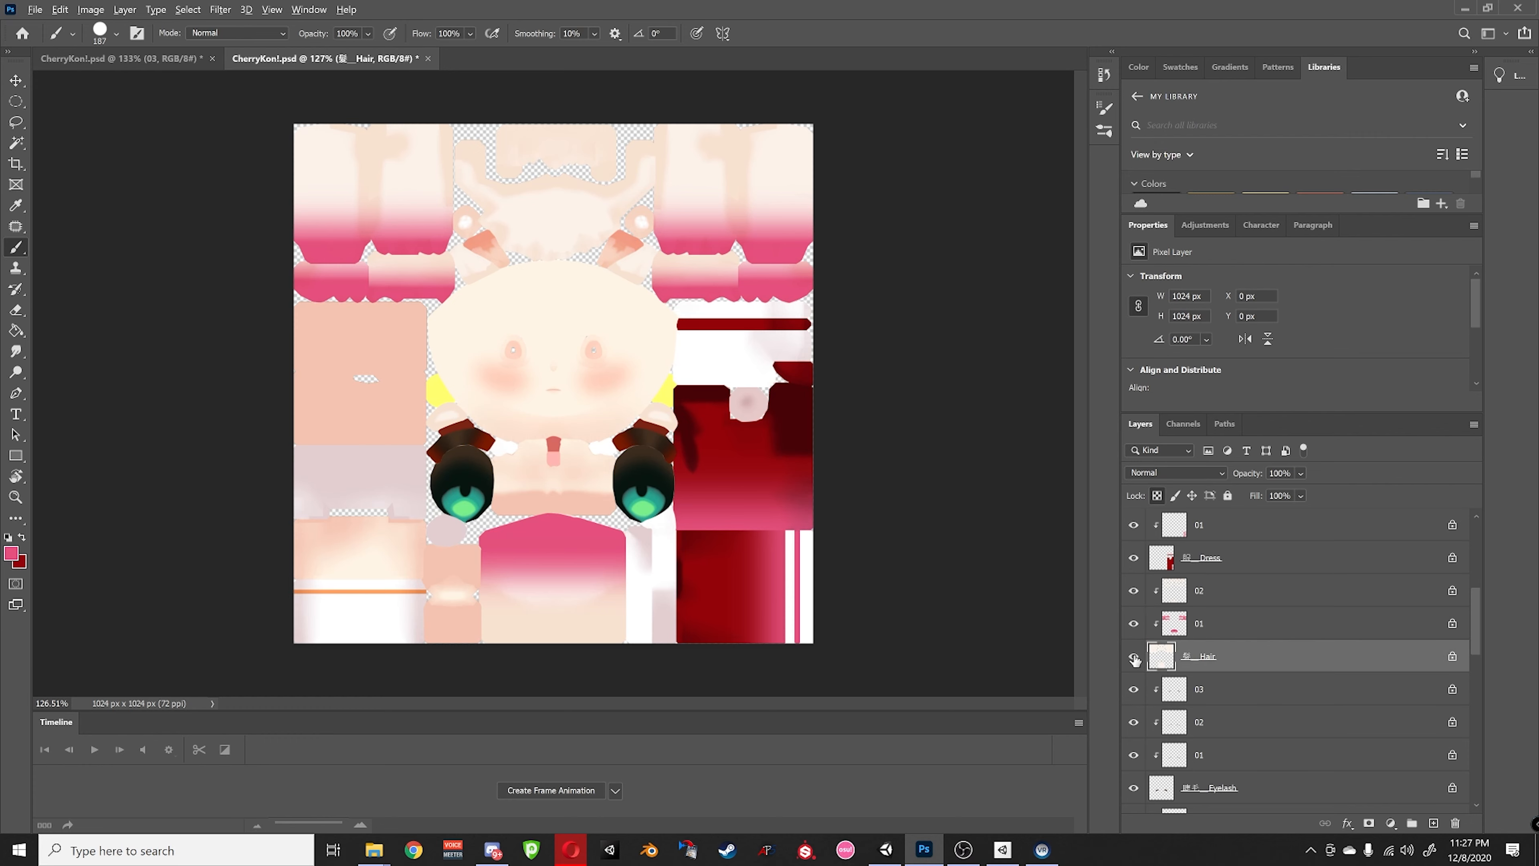
pyautogui.keyDown('alt'); pyautogui.click(1134, 657); pyautogui.keyUp('alt')
pyautogui.click(23, 538)
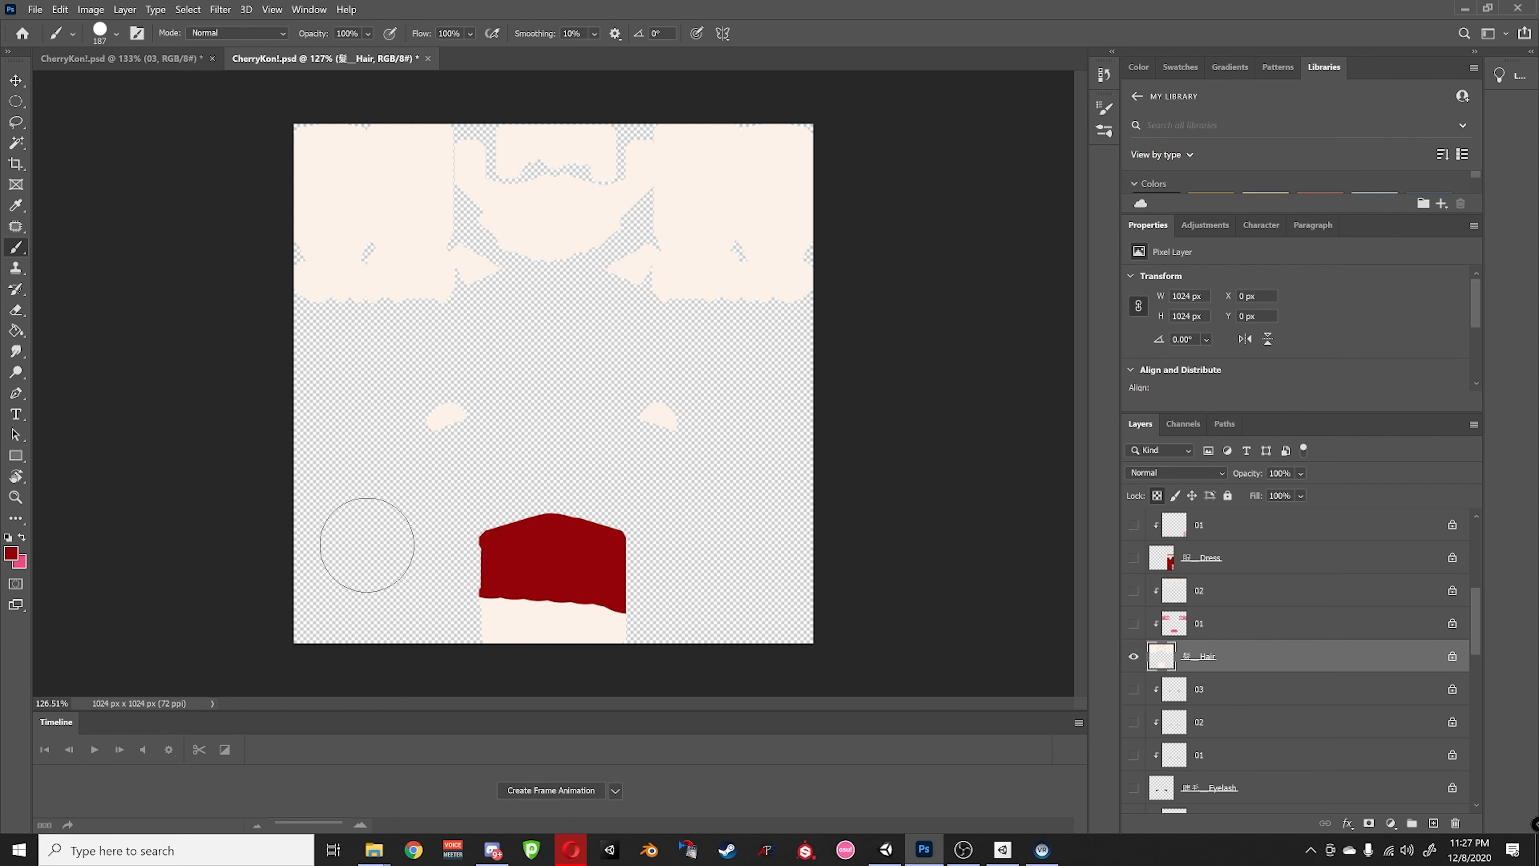
pyautogui.moveTo(606, 621)
pyautogui.mouseDown()
pyautogui.moveTo(464, 612)
pyautogui.moveTo(478, 633)
pyautogui.mouseUp()
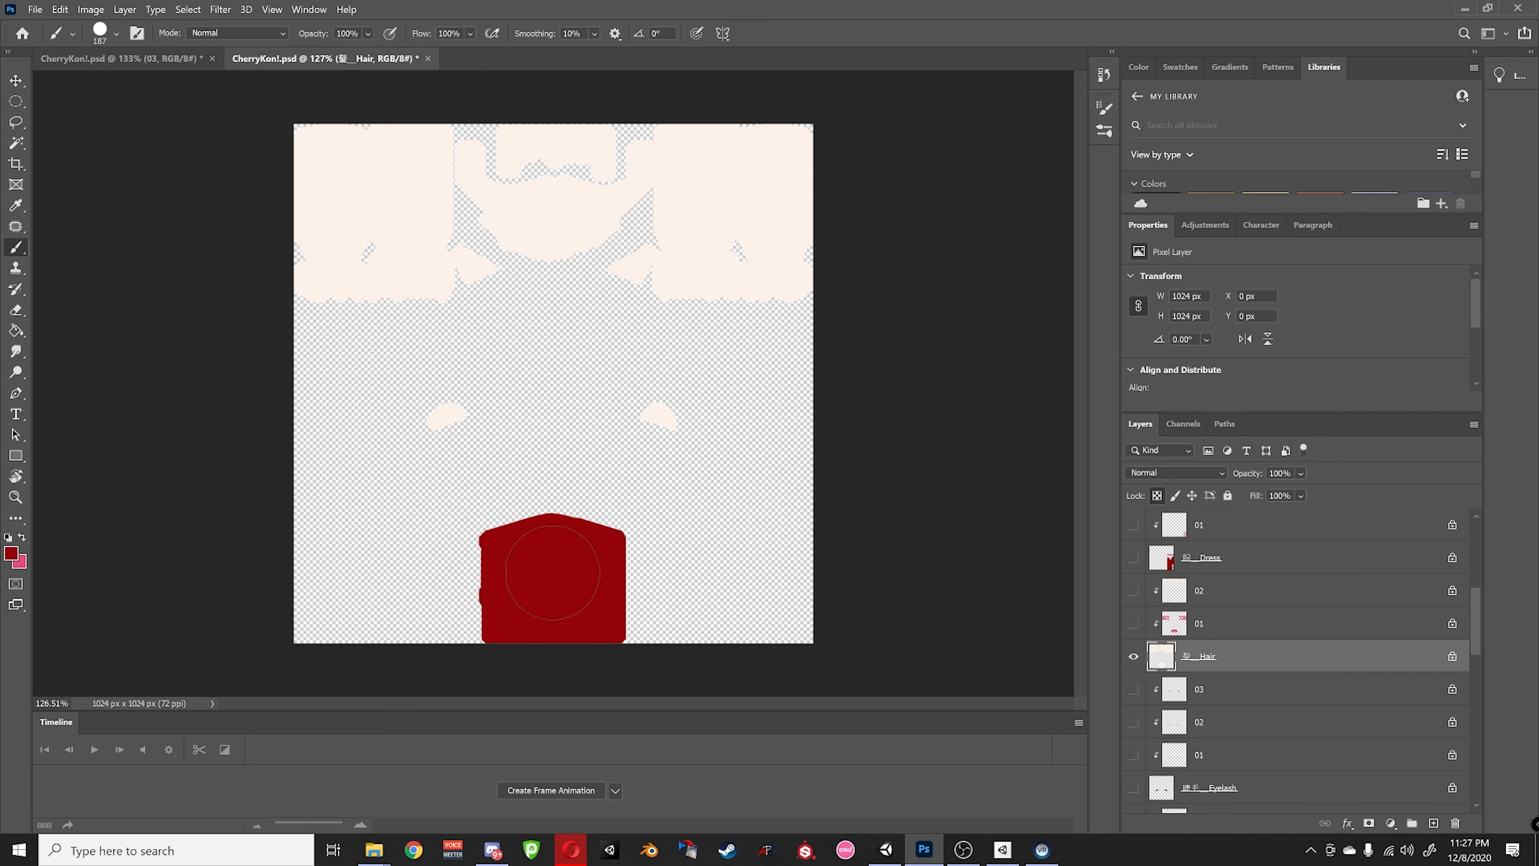
pyautogui.click(668, 417)
pyautogui.click(441, 424)
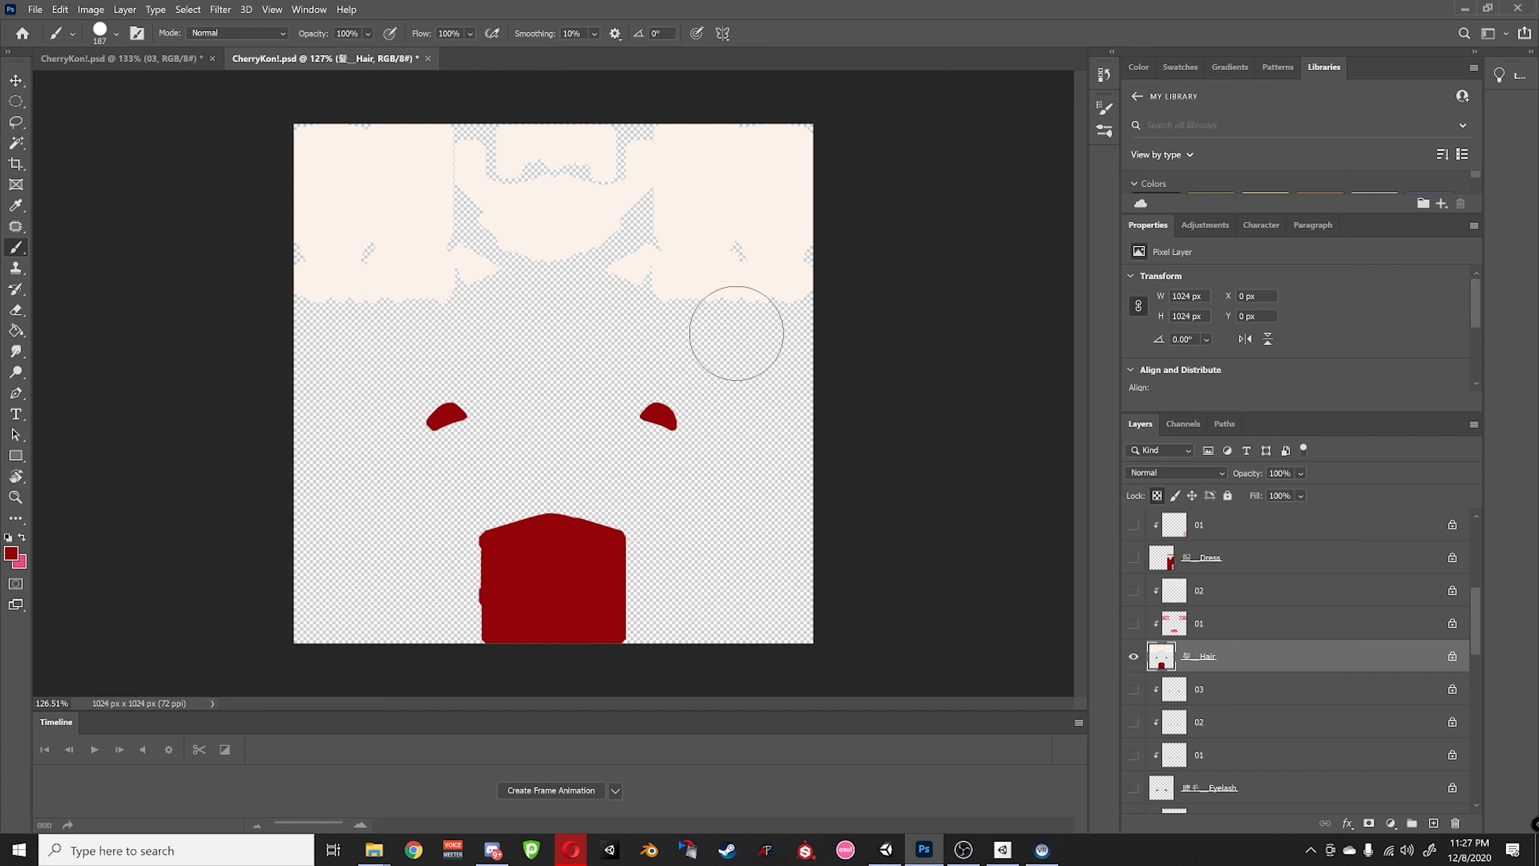
pyautogui.moveTo(611, 268)
pyautogui.mouseDown()
pyautogui.moveTo(777, 279)
pyautogui.moveTo(581, 182)
pyautogui.moveTo(793, 152)
pyautogui.moveTo(424, 158)
pyautogui.moveTo(572, 194)
pyautogui.moveTo(494, 281)
pyautogui.moveTo(247, 226)
pyautogui.moveTo(311, 135)
pyautogui.mouseUp()
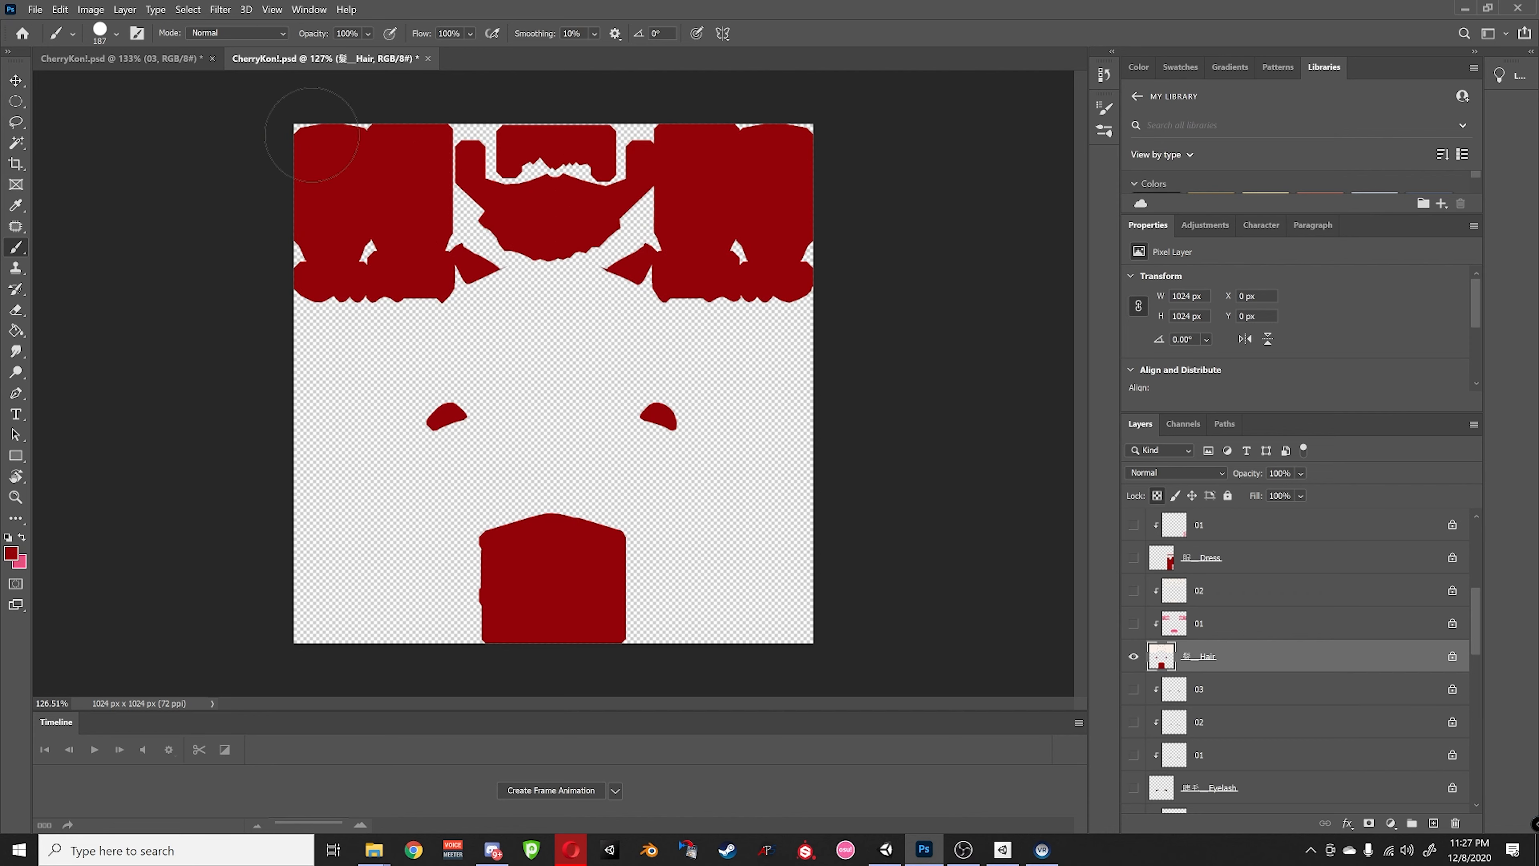
pyautogui.keyDown('alt'); pyautogui.click(1132, 656); pyautogui.keyUp('alt')
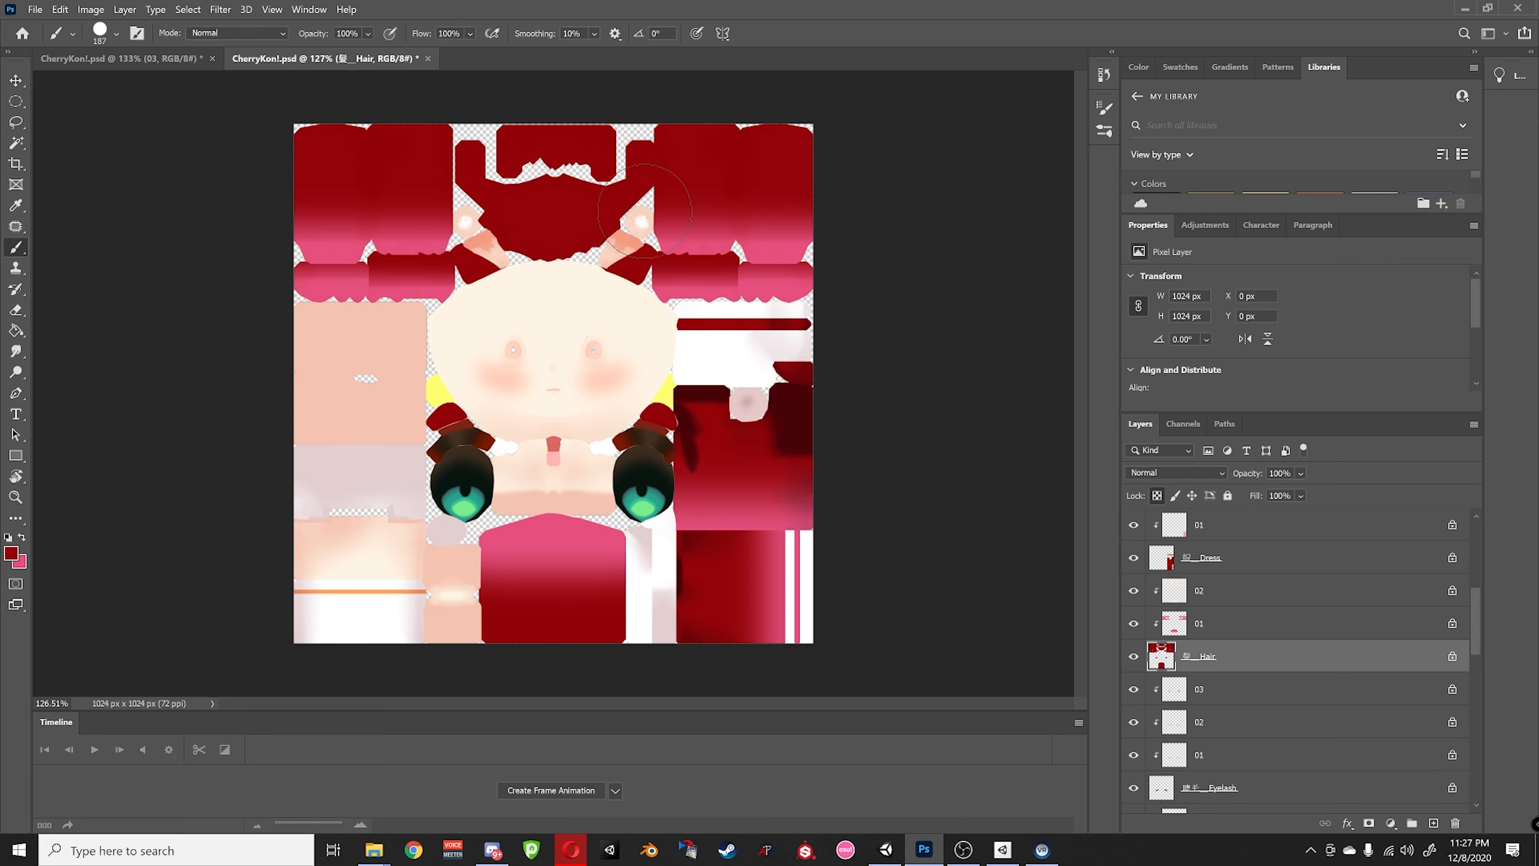
pyautogui.scroll(-2, 1157, 687)
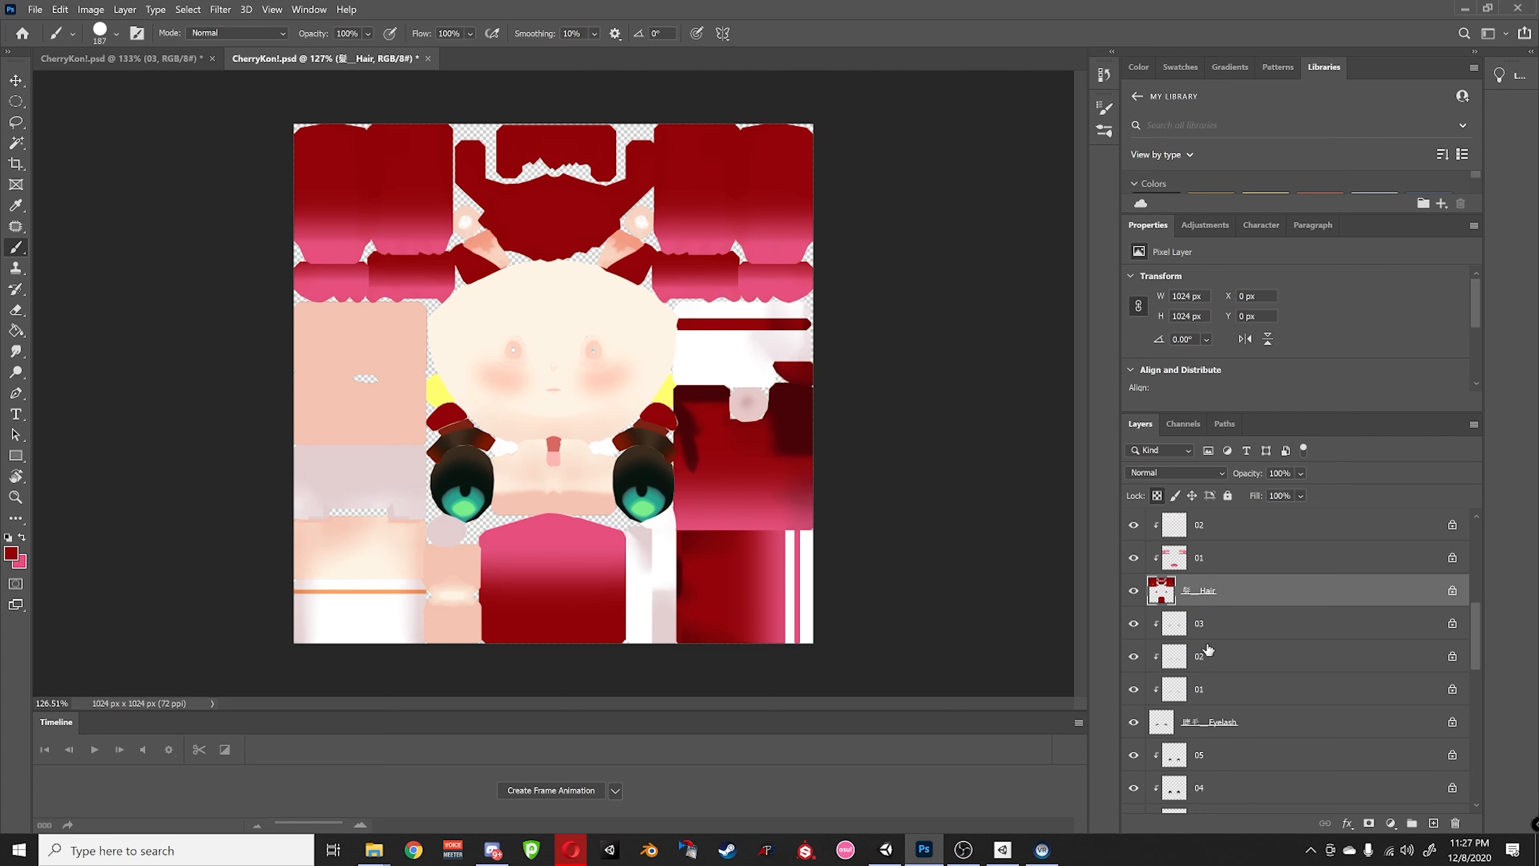
pyautogui.click(1211, 725)
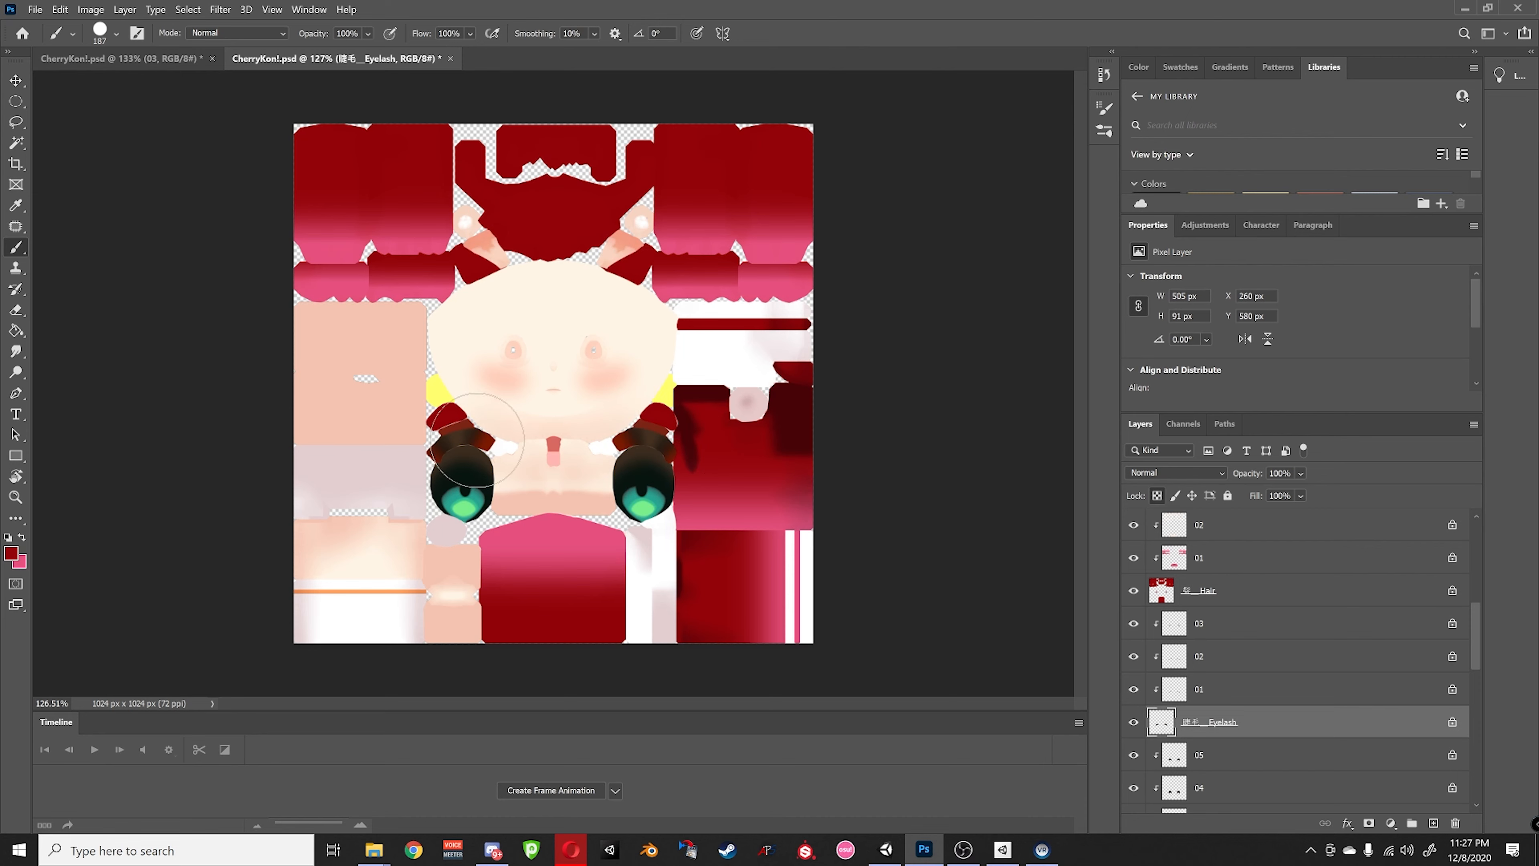
pyautogui.scroll(-2, 1192, 650)
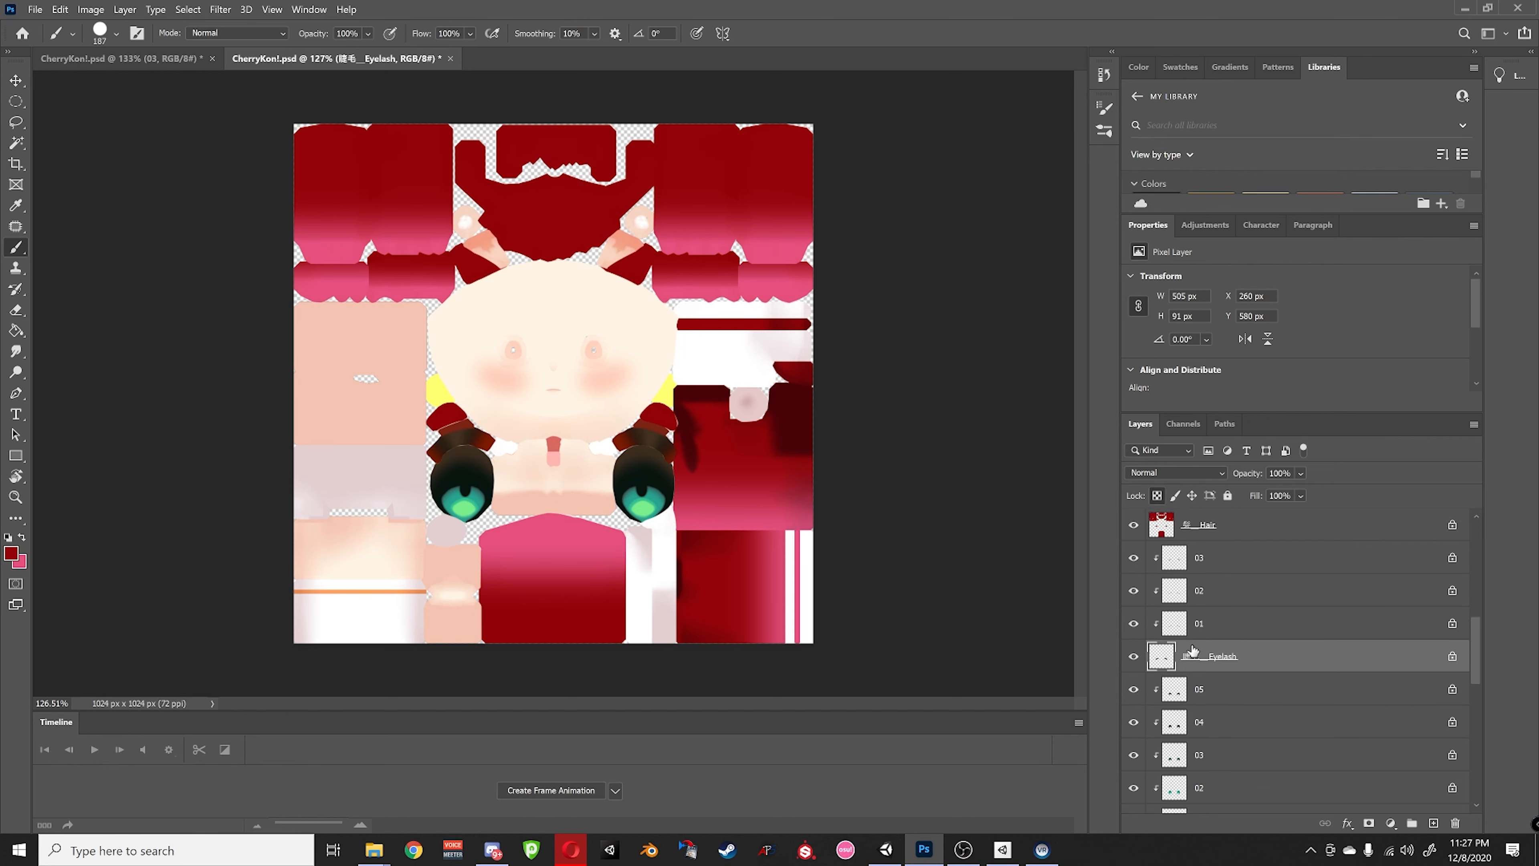
pyautogui.scroll(-4, 1192, 650)
pyautogui.scroll(1, 1214, 648)
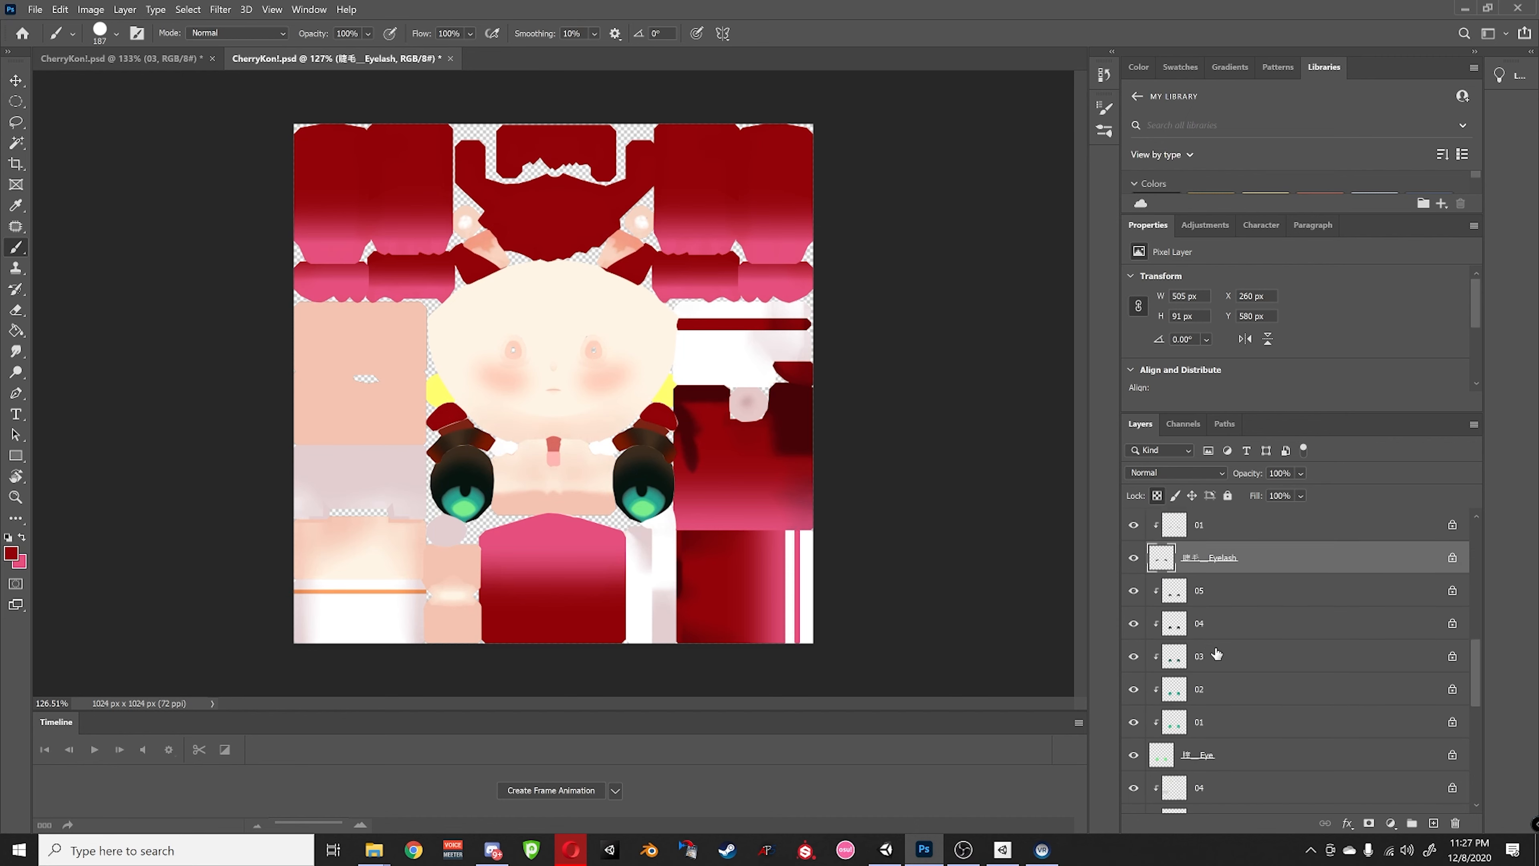
pyautogui.click(1206, 765)
pyautogui.scroll(-7, 1260, 727)
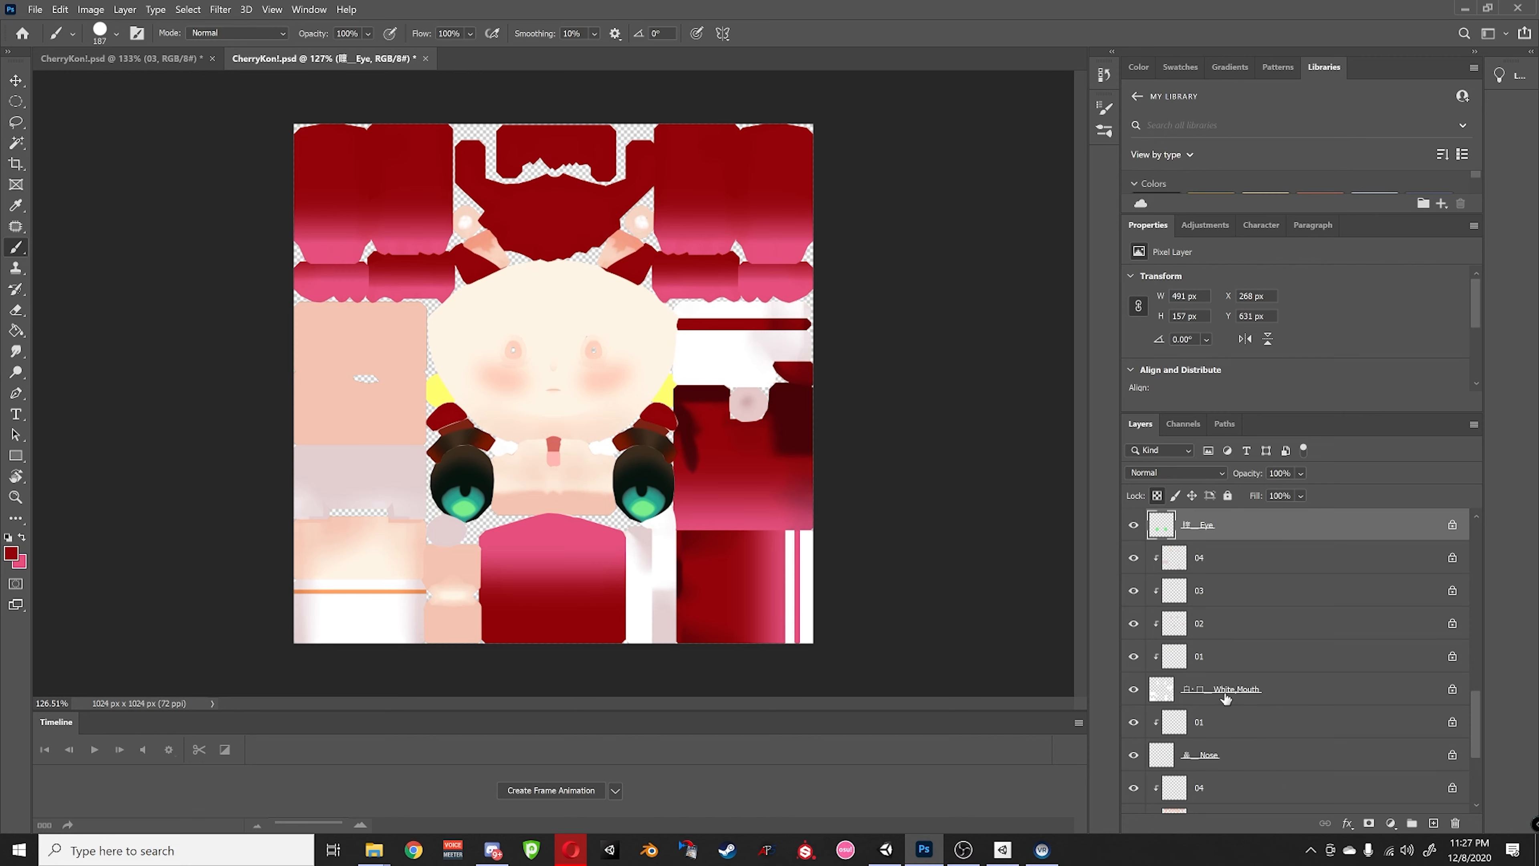
pyautogui.scroll(-1, 1224, 699)
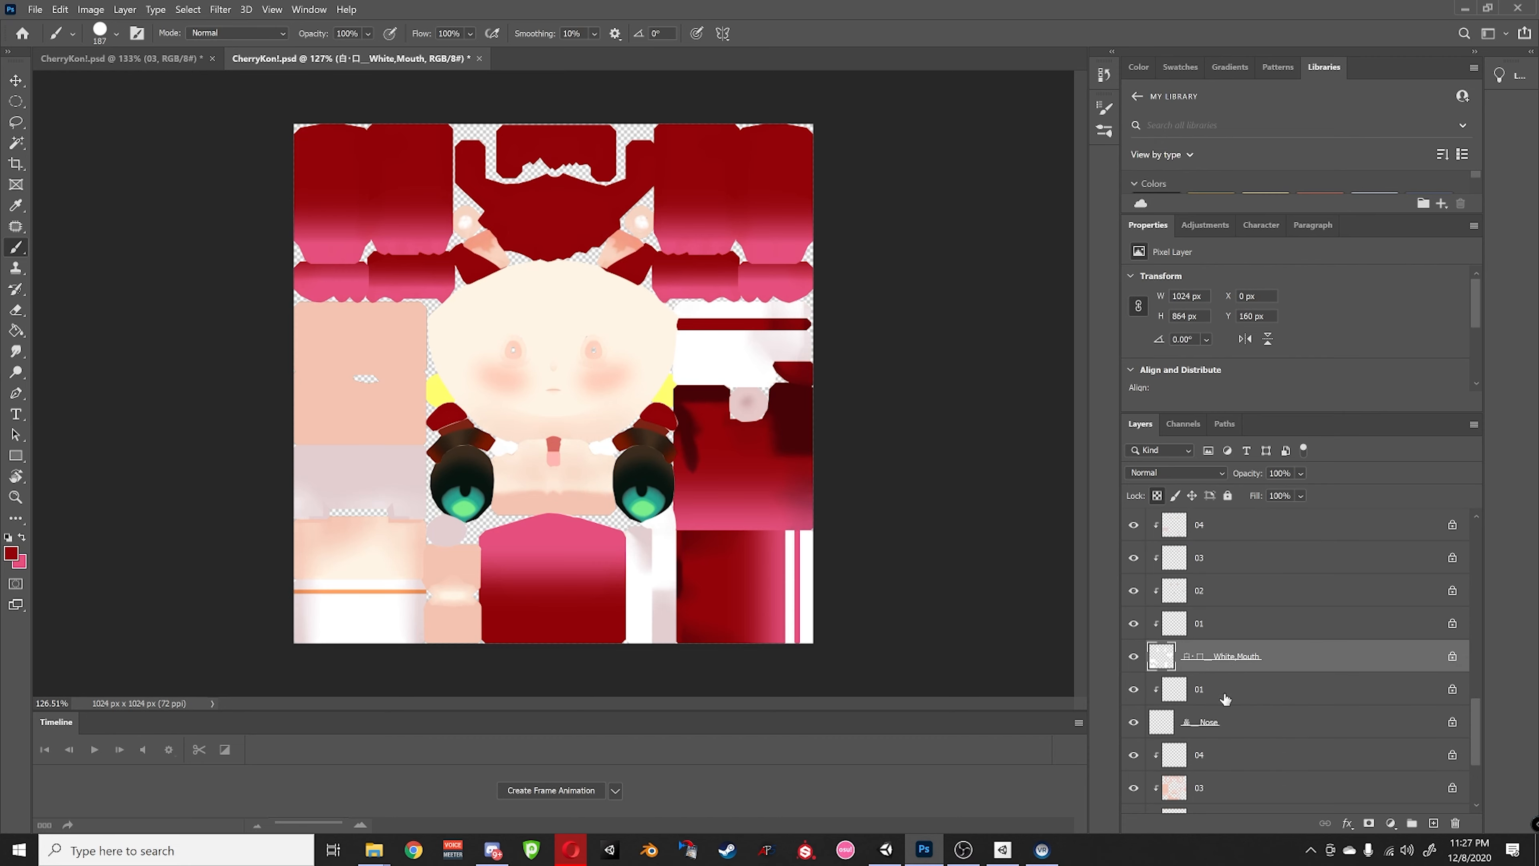
pyautogui.keyDown('alt'); pyautogui.click(1133, 660); pyautogui.keyUp('alt')
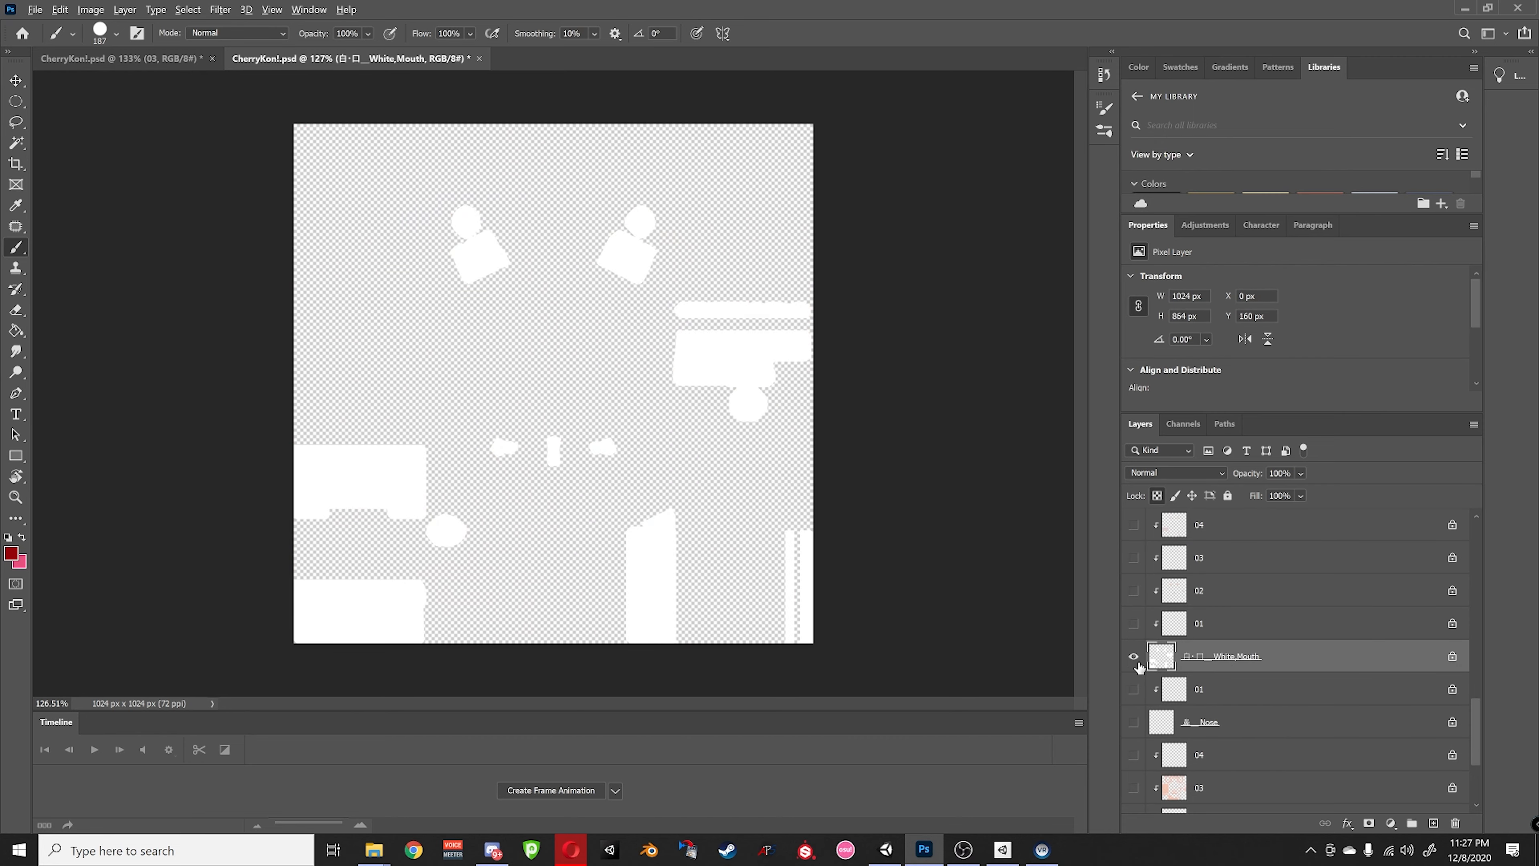
pyautogui.keyDown('alt'); pyautogui.click(1137, 665); pyautogui.keyUp('alt')
pyautogui.keyDown('alt'); pyautogui.click(1131, 659); pyautogui.keyUp('alt')
pyautogui.keyDown('alt'); pyautogui.click(1134, 660); pyautogui.keyUp('alt')
pyautogui.keyDown('alt'); pyautogui.click(1134, 660); pyautogui.keyUp('alt')
pyautogui.keyDown('alt'); pyautogui.click(1134, 660); pyautogui.keyUp('alt')
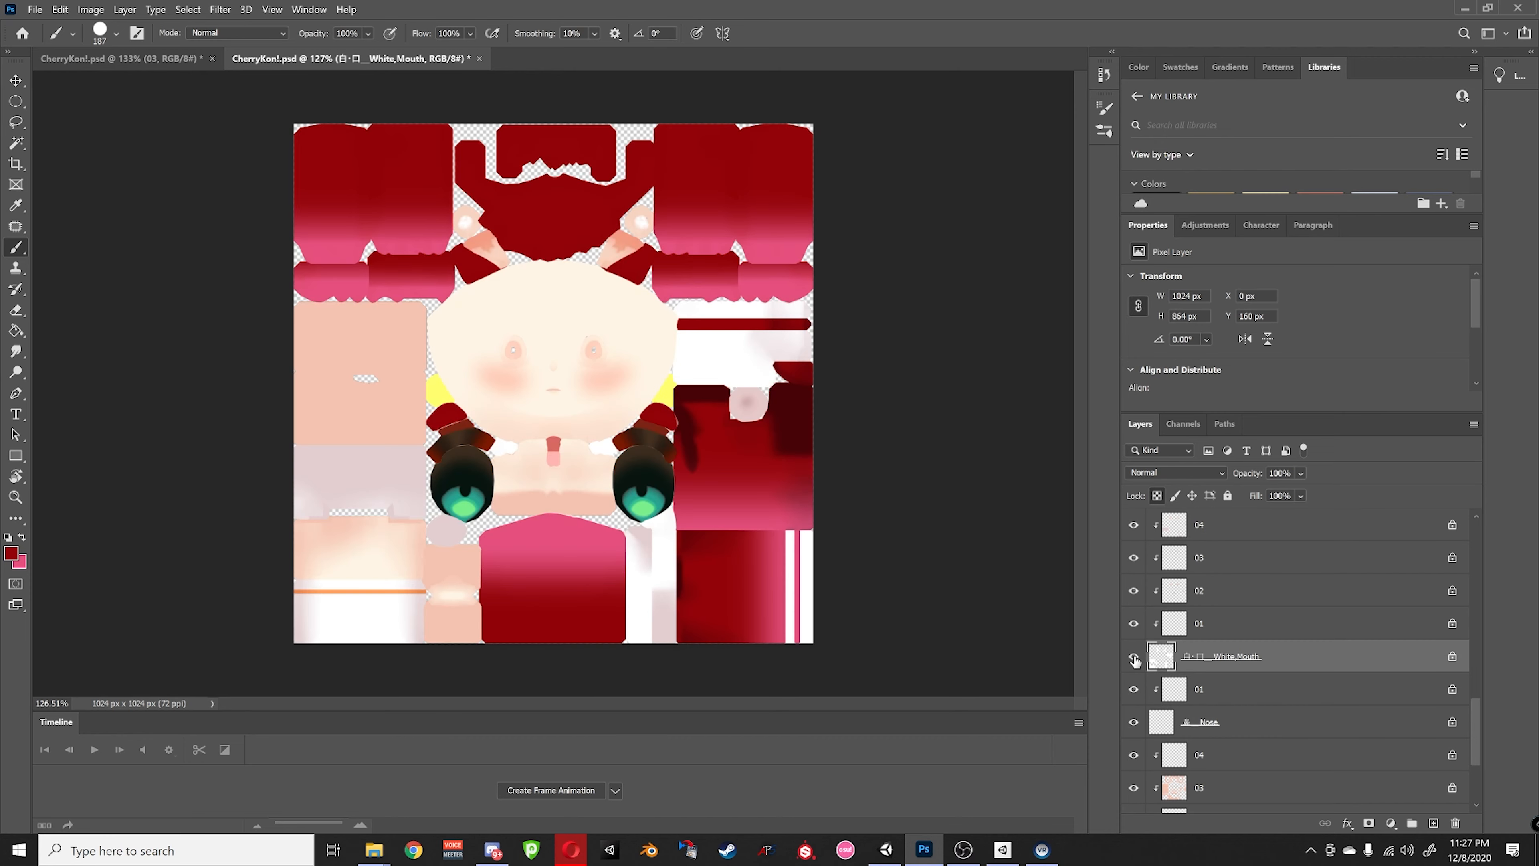
pyautogui.keyDown('alt'); pyautogui.click(1134, 660); pyautogui.keyUp('alt')
pyautogui.keyDown('alt'); pyautogui.click(1134, 660); pyautogui.keyUp('alt')
pyautogui.keyDown('alt'); pyautogui.click(1134, 660); pyautogui.keyUp('alt')
pyautogui.keyDown('alt'); pyautogui.click(1134, 660); pyautogui.keyUp('alt')
pyautogui.keyDown('alt'); pyautogui.click(1134, 660); pyautogui.keyUp('alt')
pyautogui.keyDown('alt'); pyautogui.click(1134, 660); pyautogui.keyUp('alt')
# - Save the dark red foreground colour as a new swatch
pyautogui.click(11, 557)
pyautogui.click(1281, 377)
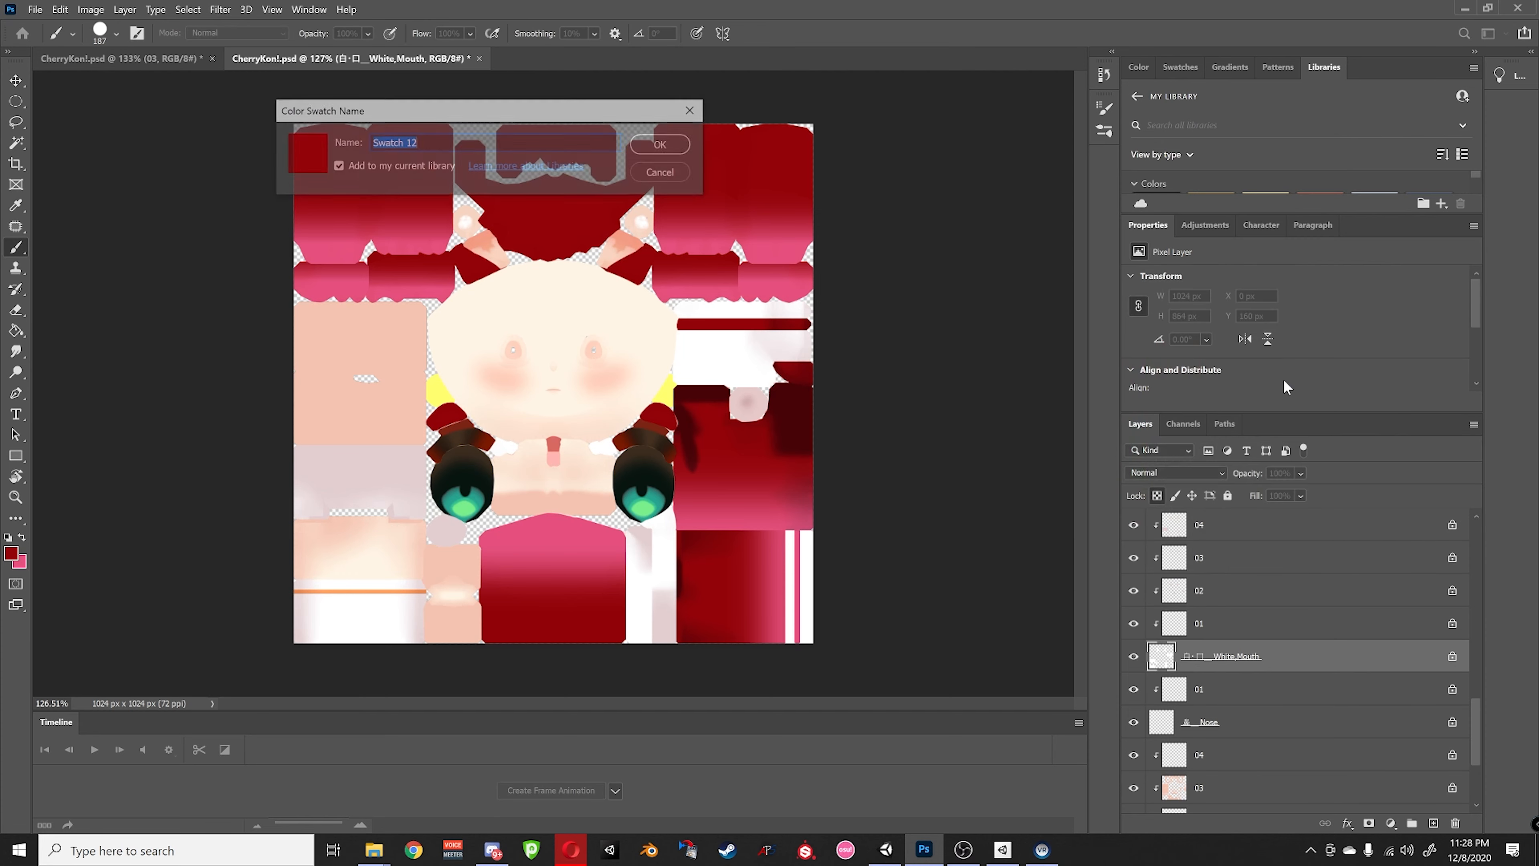
pyautogui.click(661, 145)
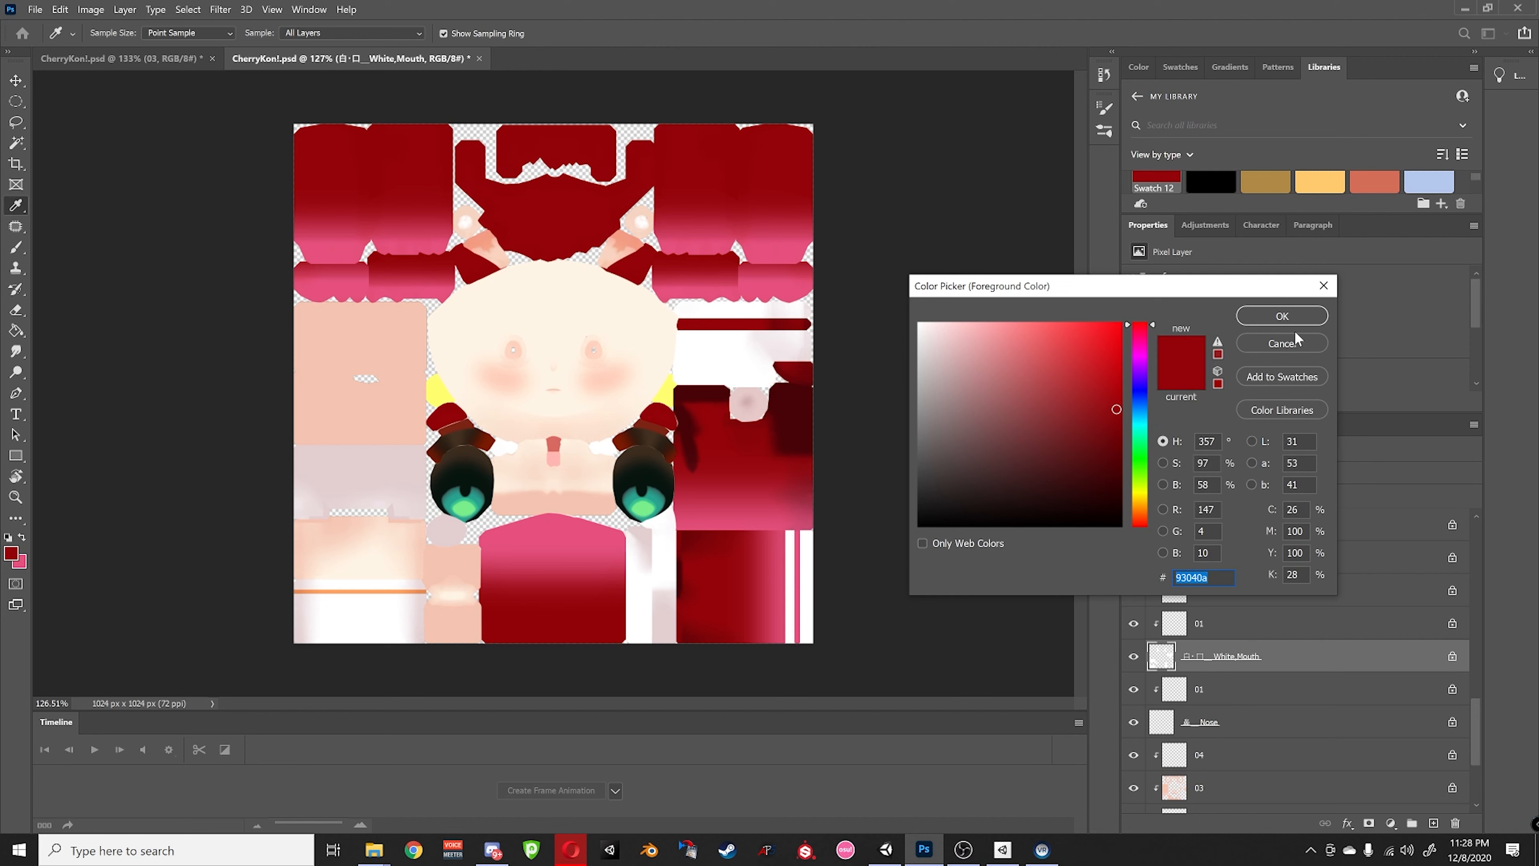
# - Set the painting colour to bright green 46da5e
pyautogui.moveTo(1140, 444); pyautogui.dragTo(1136, 456)
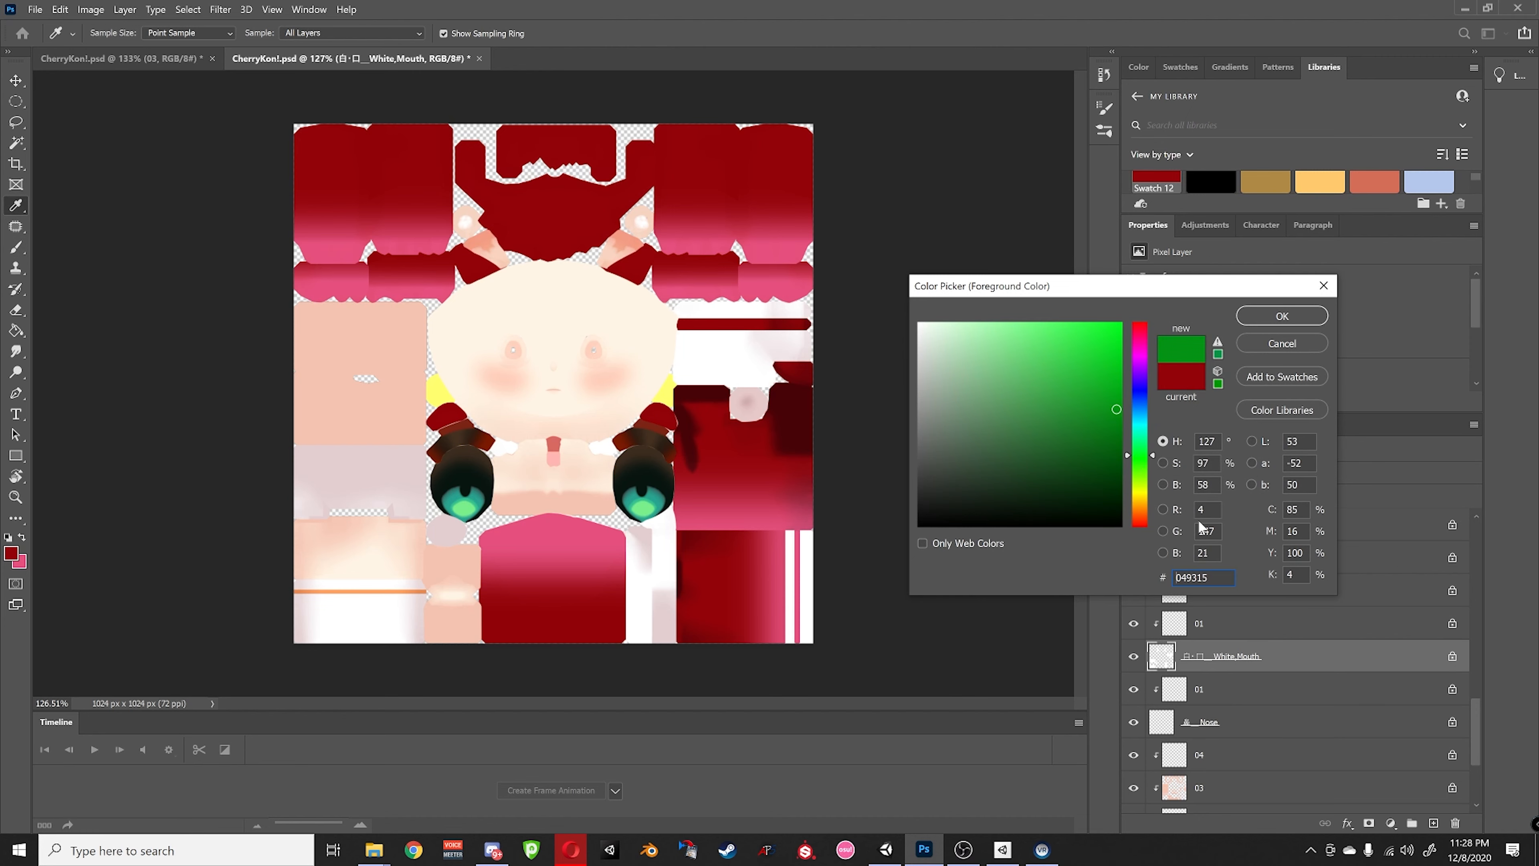
pyautogui.click(1166, 581)
pyautogui.press('BackSpace')
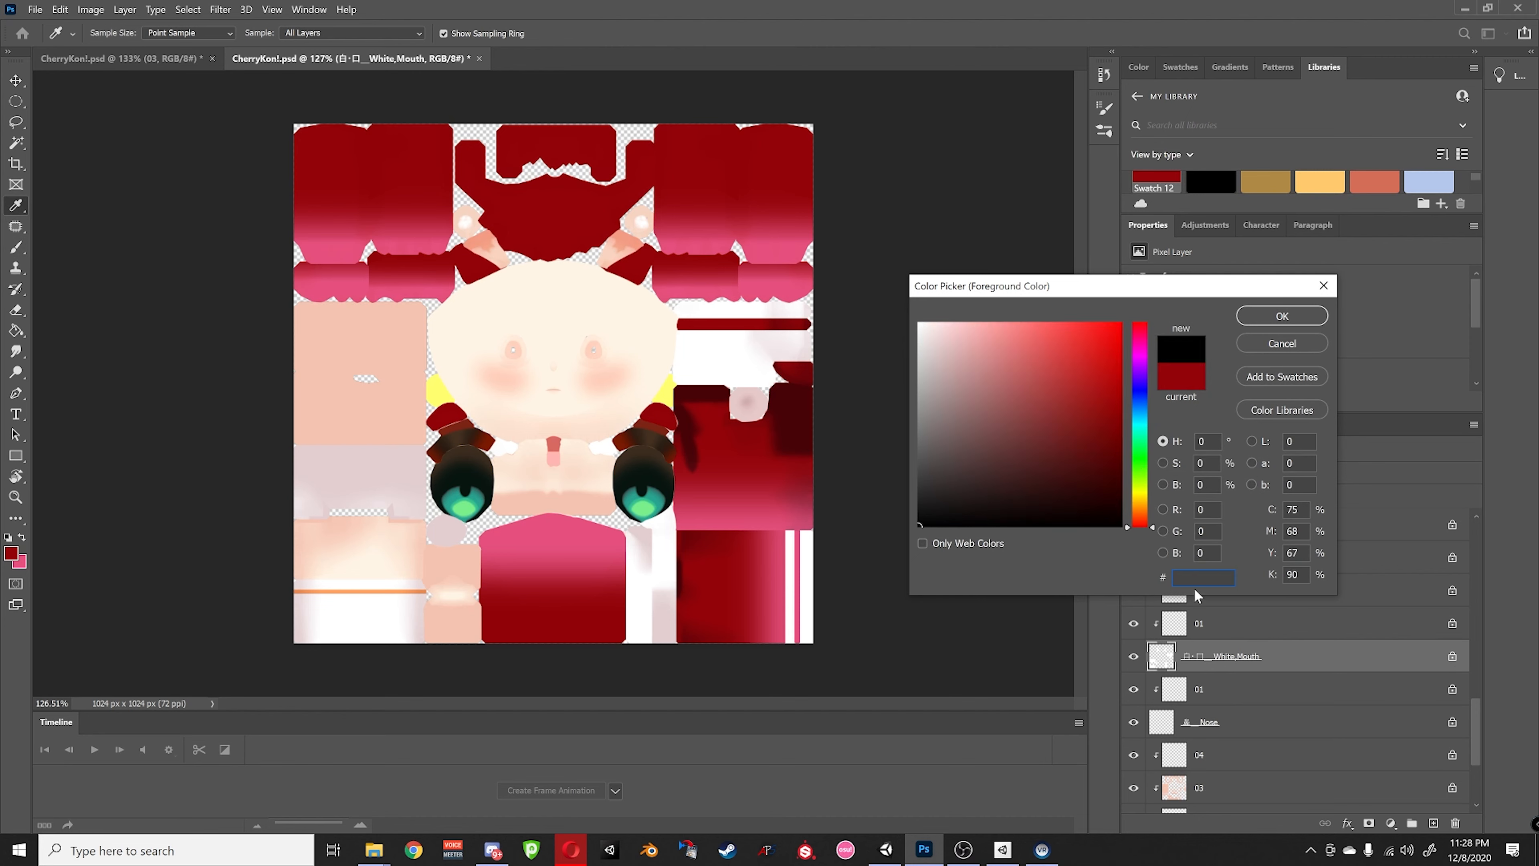
pyautogui.write('56ff72')
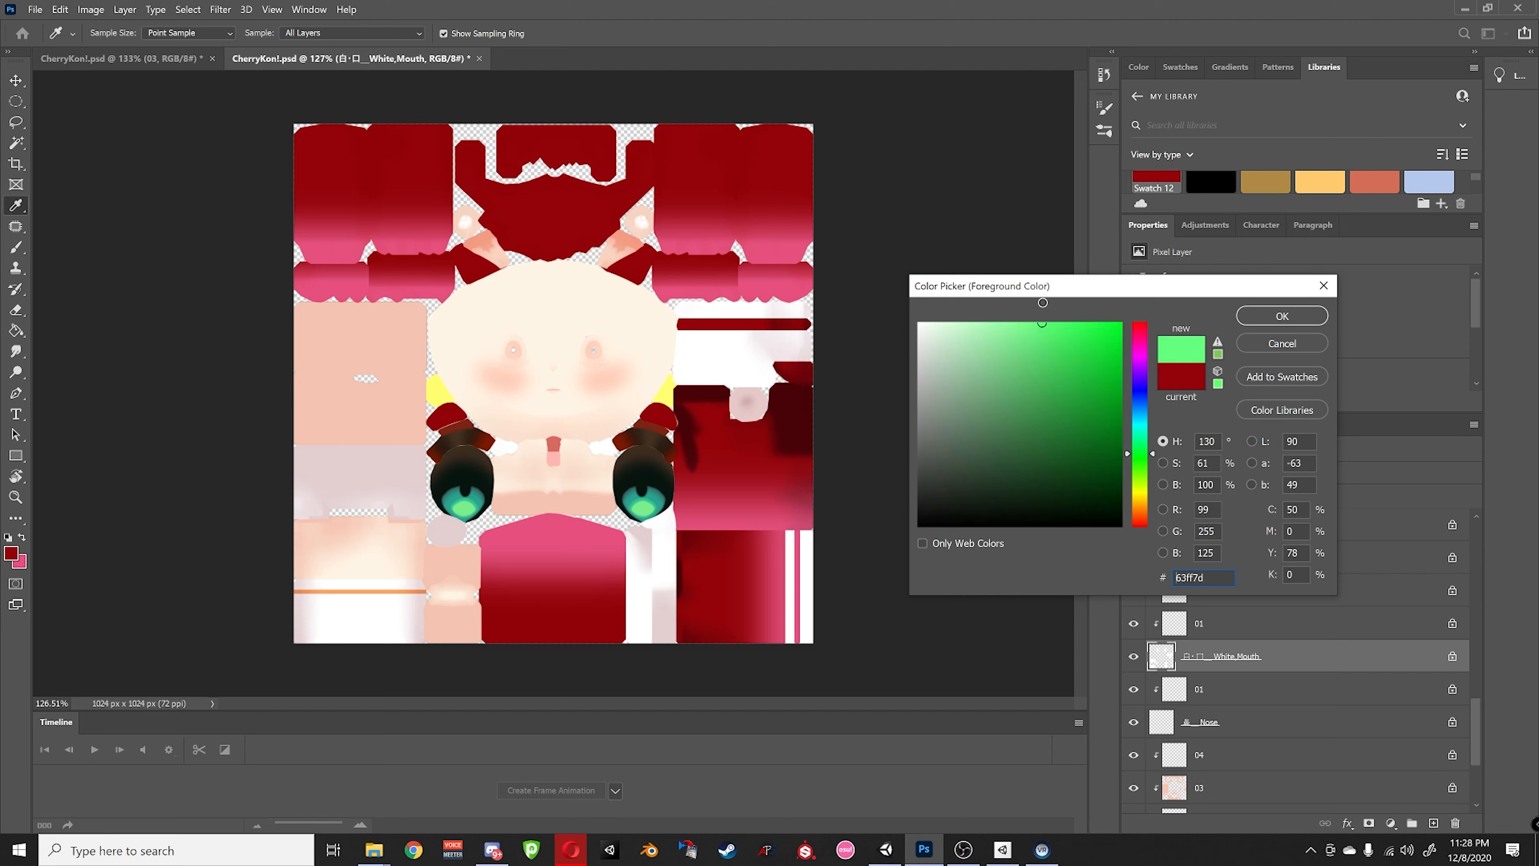
pyautogui.click(1050, 352)
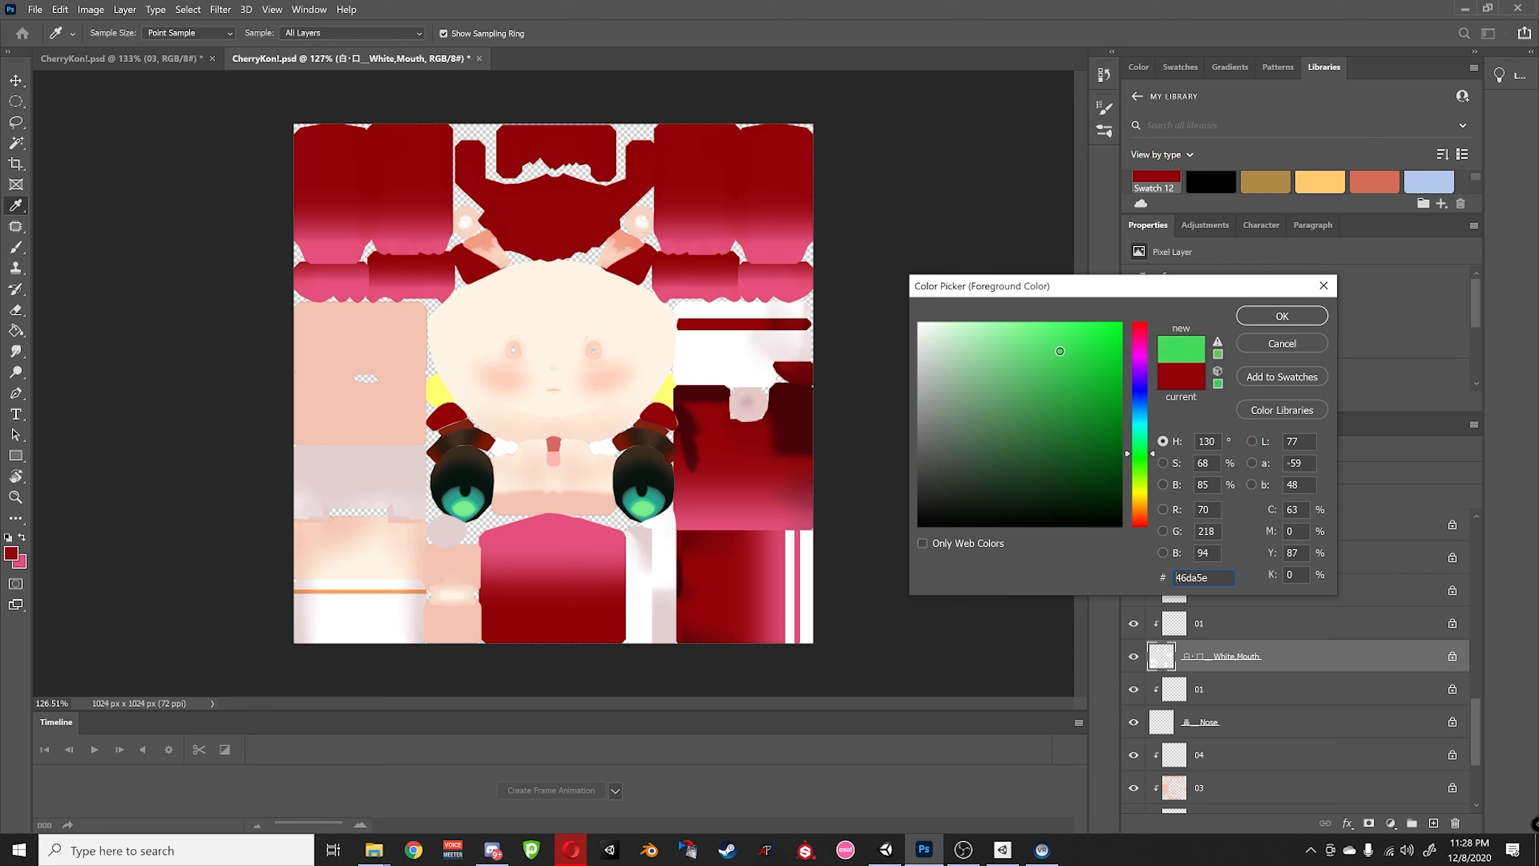
pyautogui.click(1251, 320)
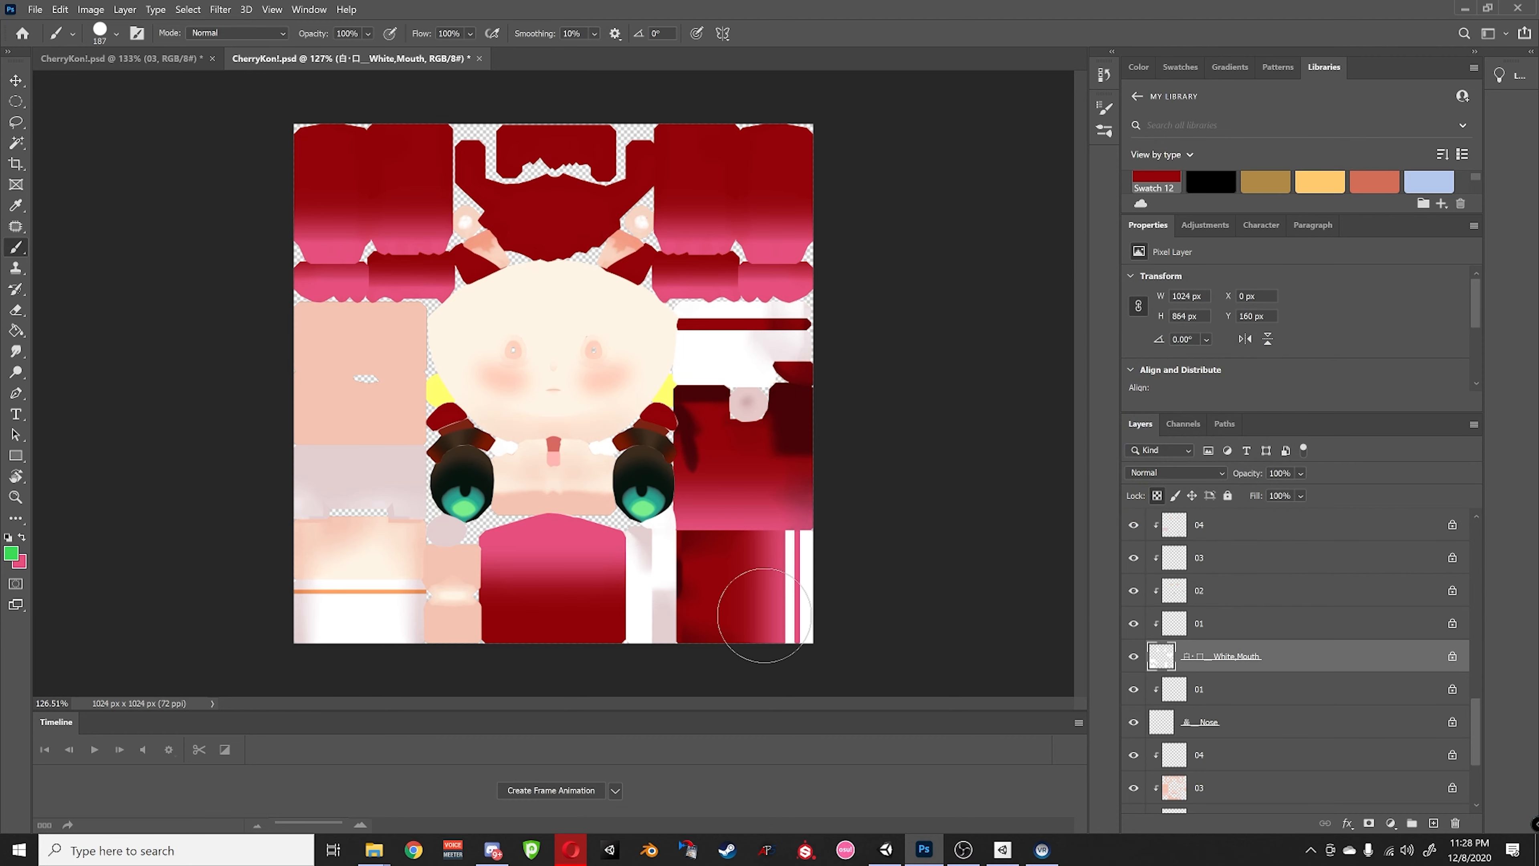
# - Paint the tall bottom-centre white shape and right-edge stripes on White_Mouth green
pyautogui.keyDown('alt'); pyautogui.click(1139, 657); pyautogui.keyUp('alt')
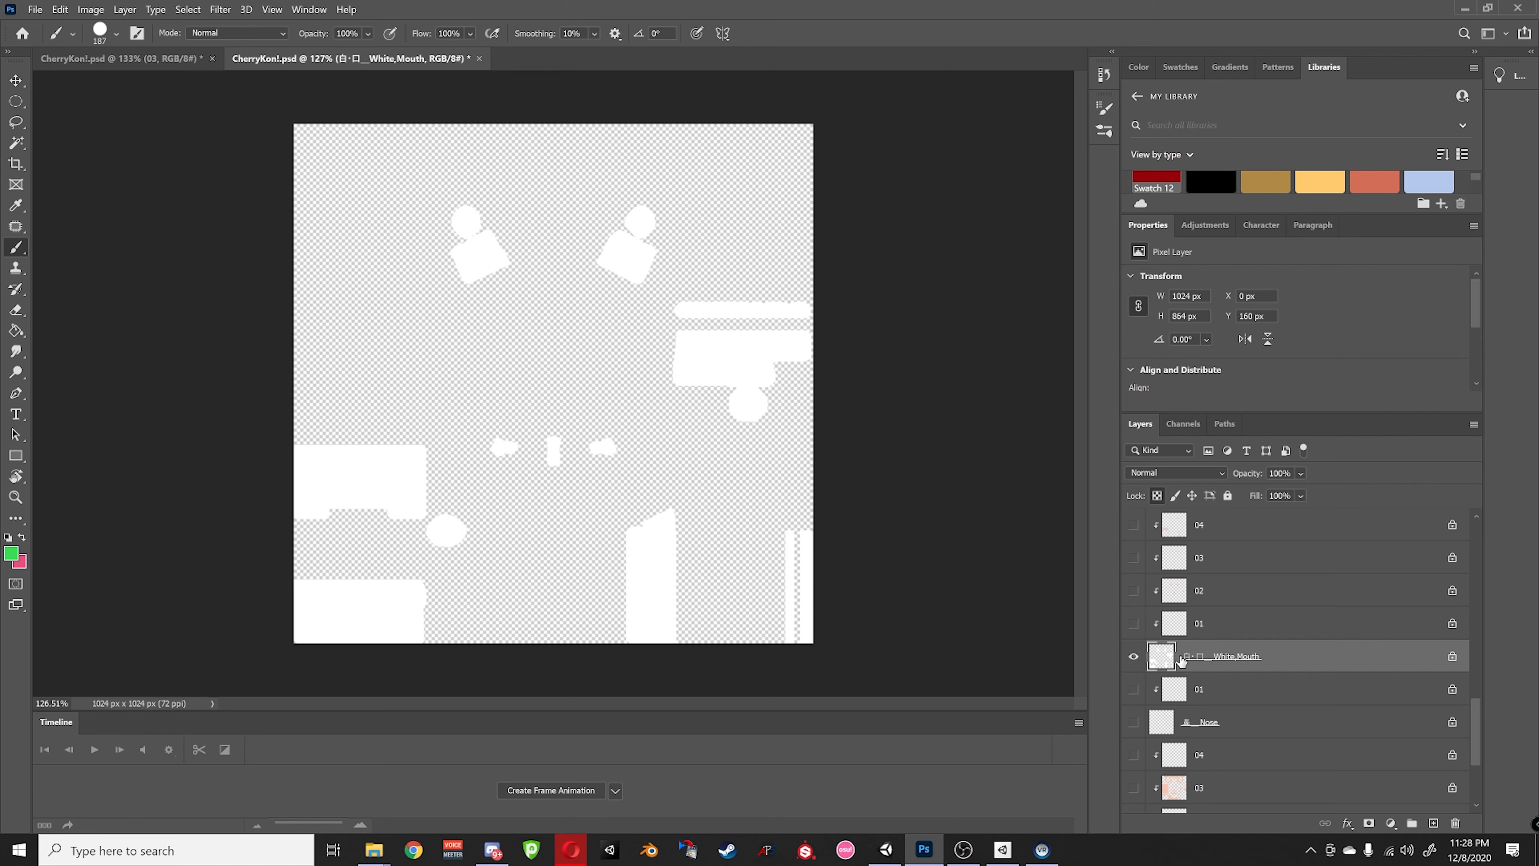
pyautogui.keyDown('alt'); pyautogui.click(1134, 657); pyautogui.keyUp('alt')
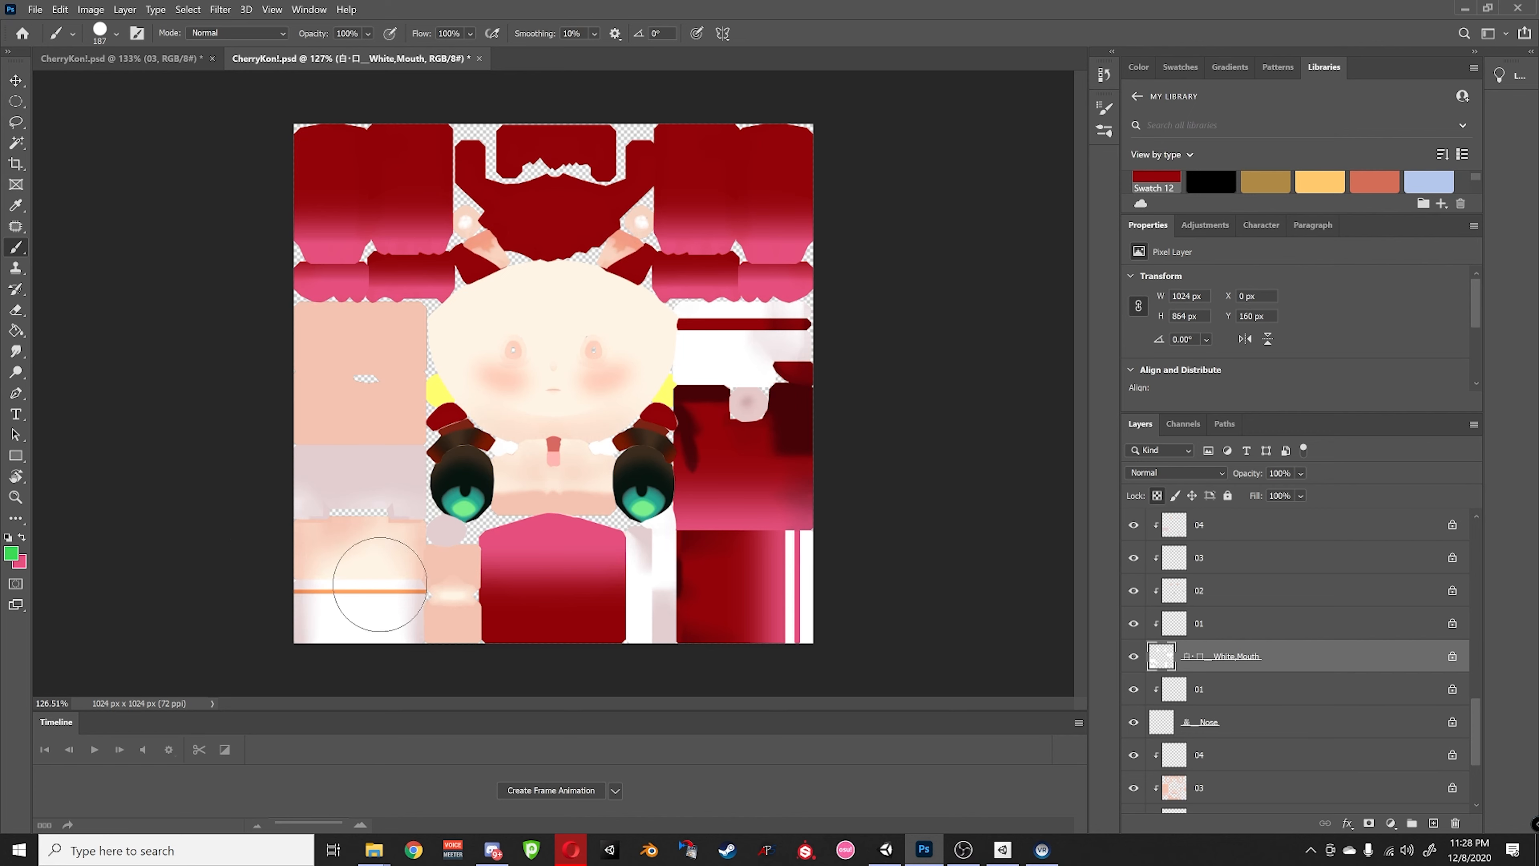
pyautogui.keyDown('alt'); pyautogui.click(1134, 658); pyautogui.keyUp('alt')
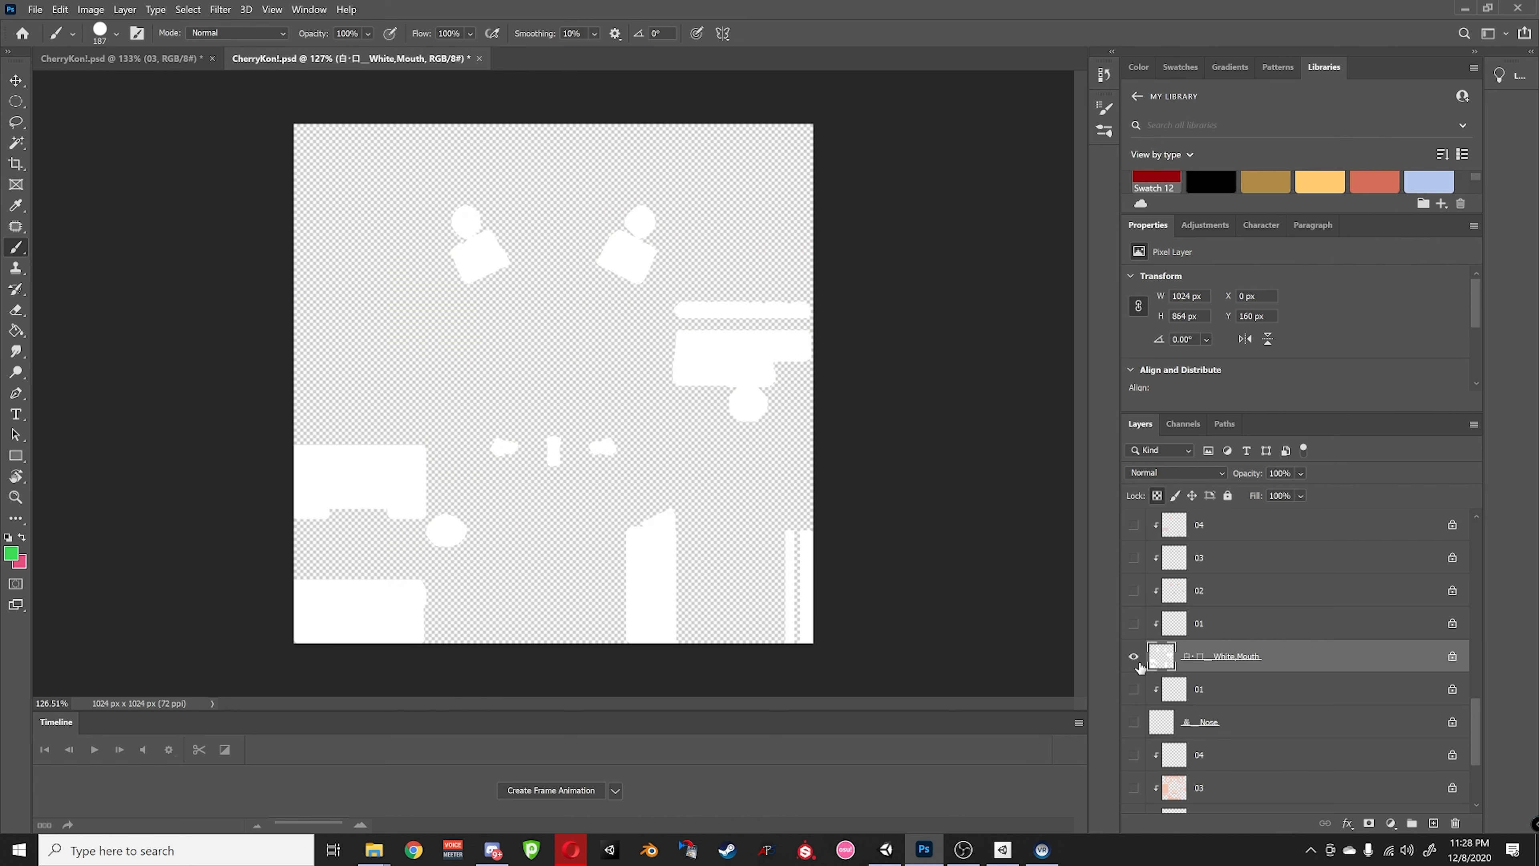
pyautogui.keyDown('alt'); pyautogui.click(1140, 662); pyautogui.keyUp('alt')
pyautogui.keyDown('alt'); pyautogui.click(1140, 662); pyautogui.keyUp('alt')
pyautogui.moveTo(657, 534); pyautogui.dragTo(652, 625)
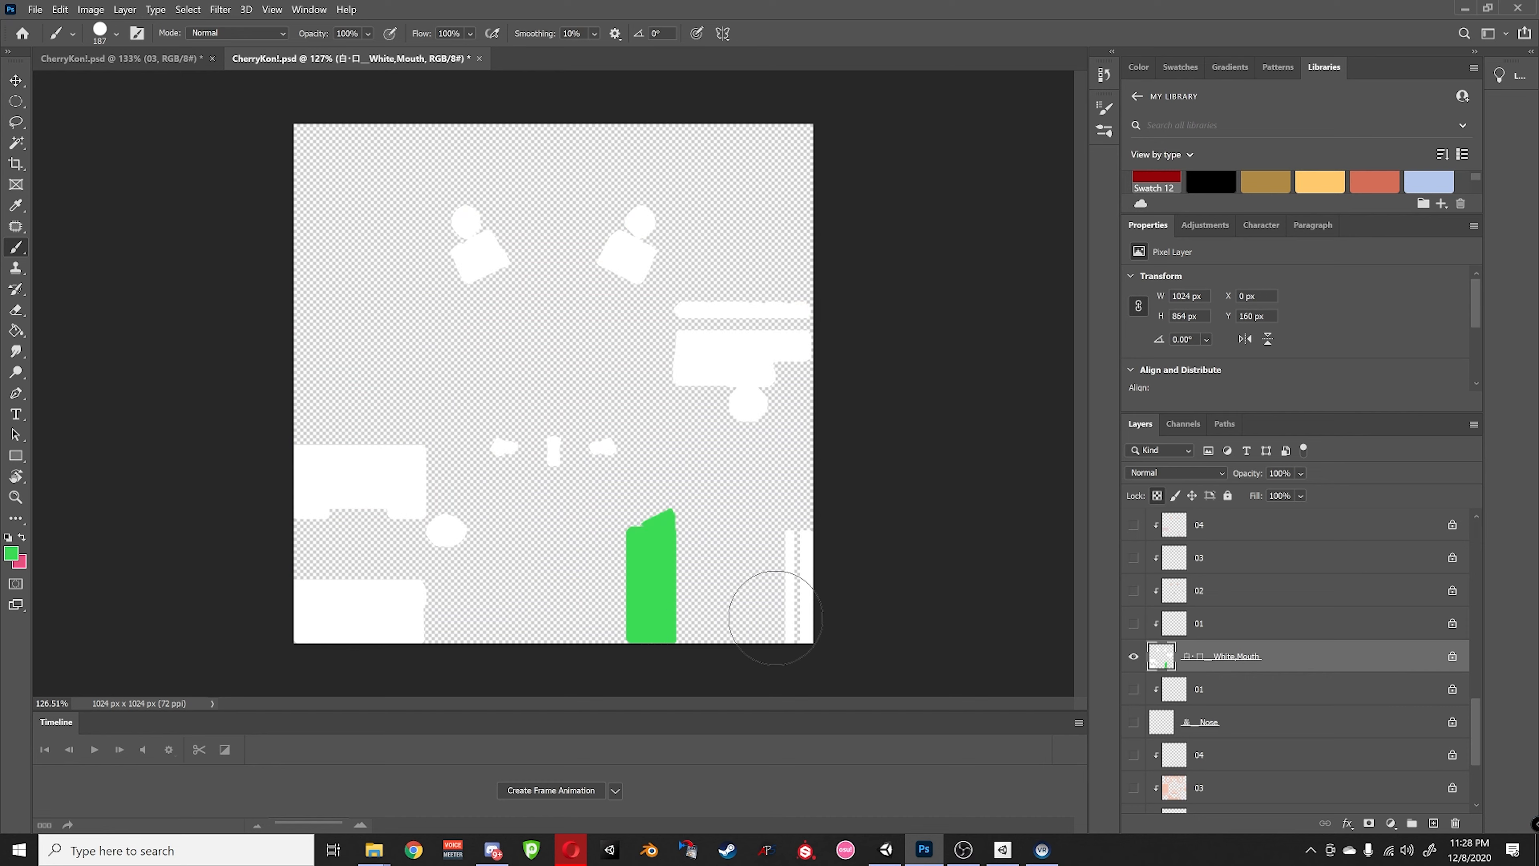
pyautogui.click(802, 545)
pyautogui.moveTo(803, 544); pyautogui.dragTo(798, 630)
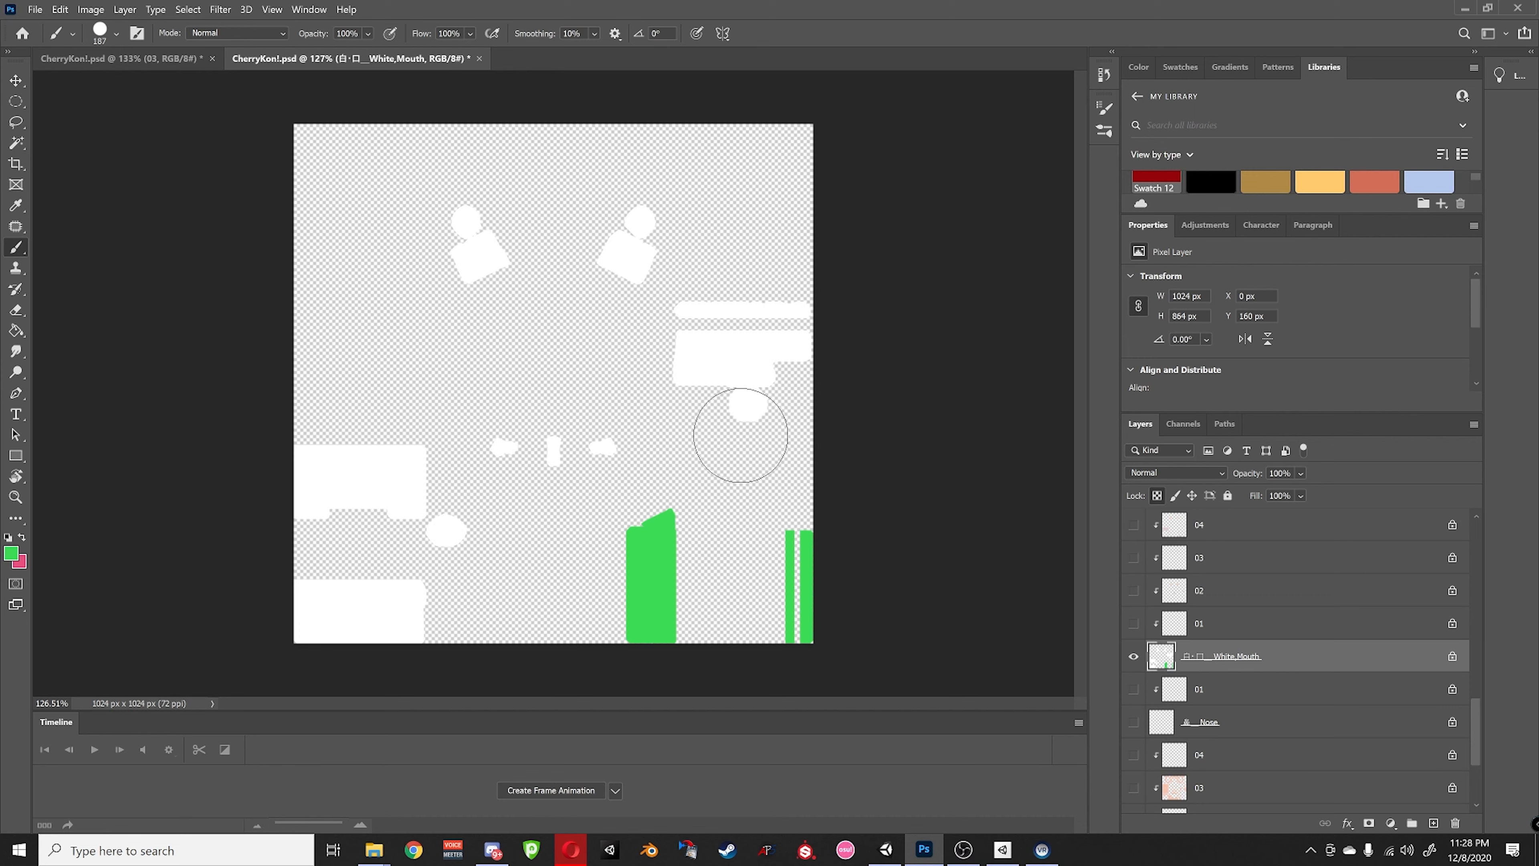
# - Paint the remaining white blobs, bars and lower-left blocks green
pyautogui.moveTo(742, 415)
pyautogui.mouseDown()
pyautogui.moveTo(704, 330)
pyautogui.moveTo(773, 303)
pyautogui.moveTo(785, 340)
pyautogui.mouseUp()
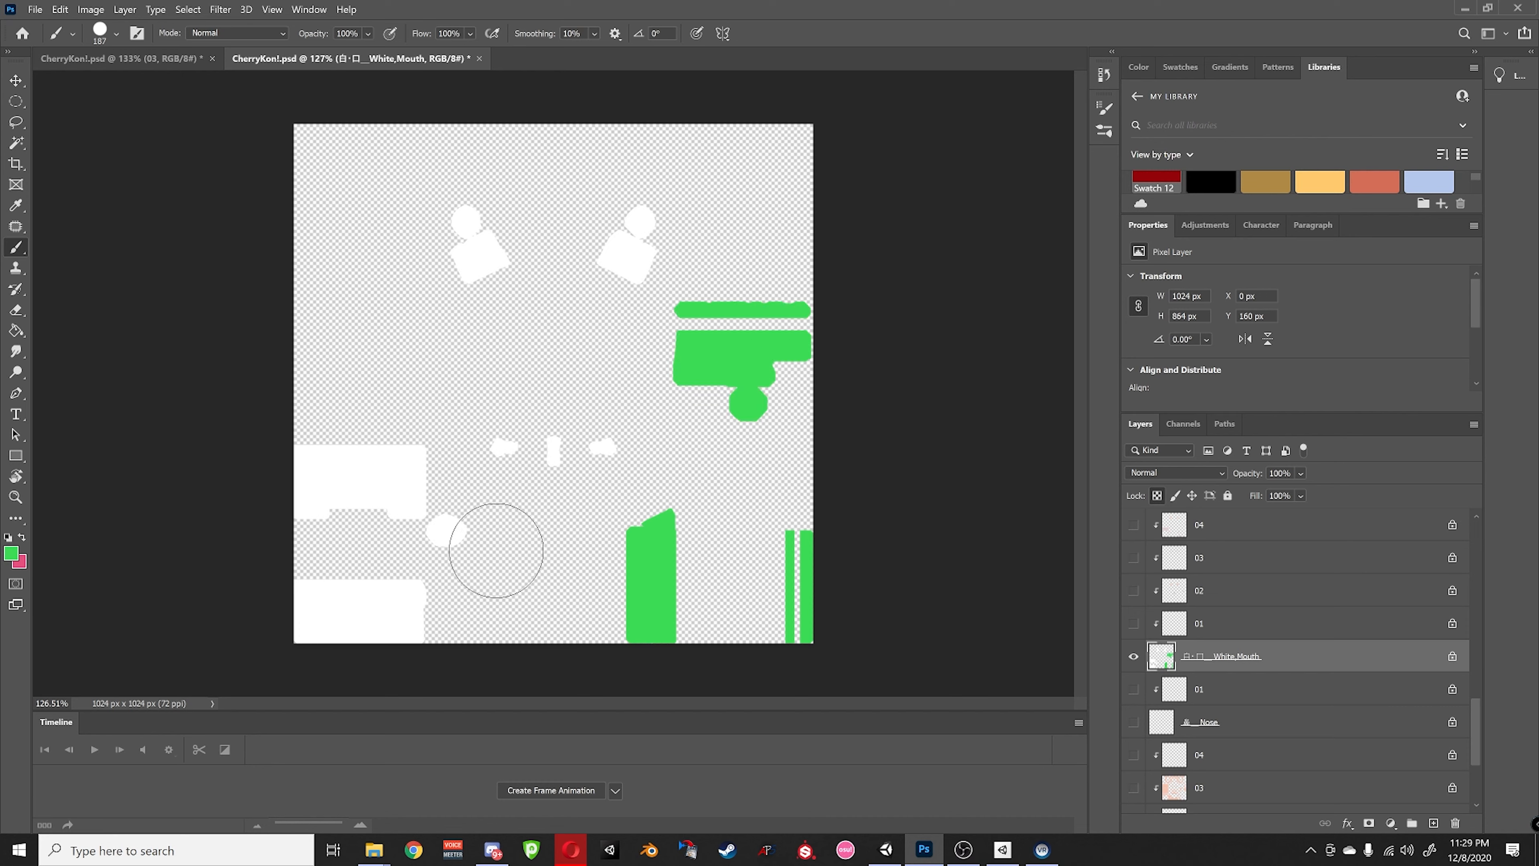
pyautogui.click(467, 539)
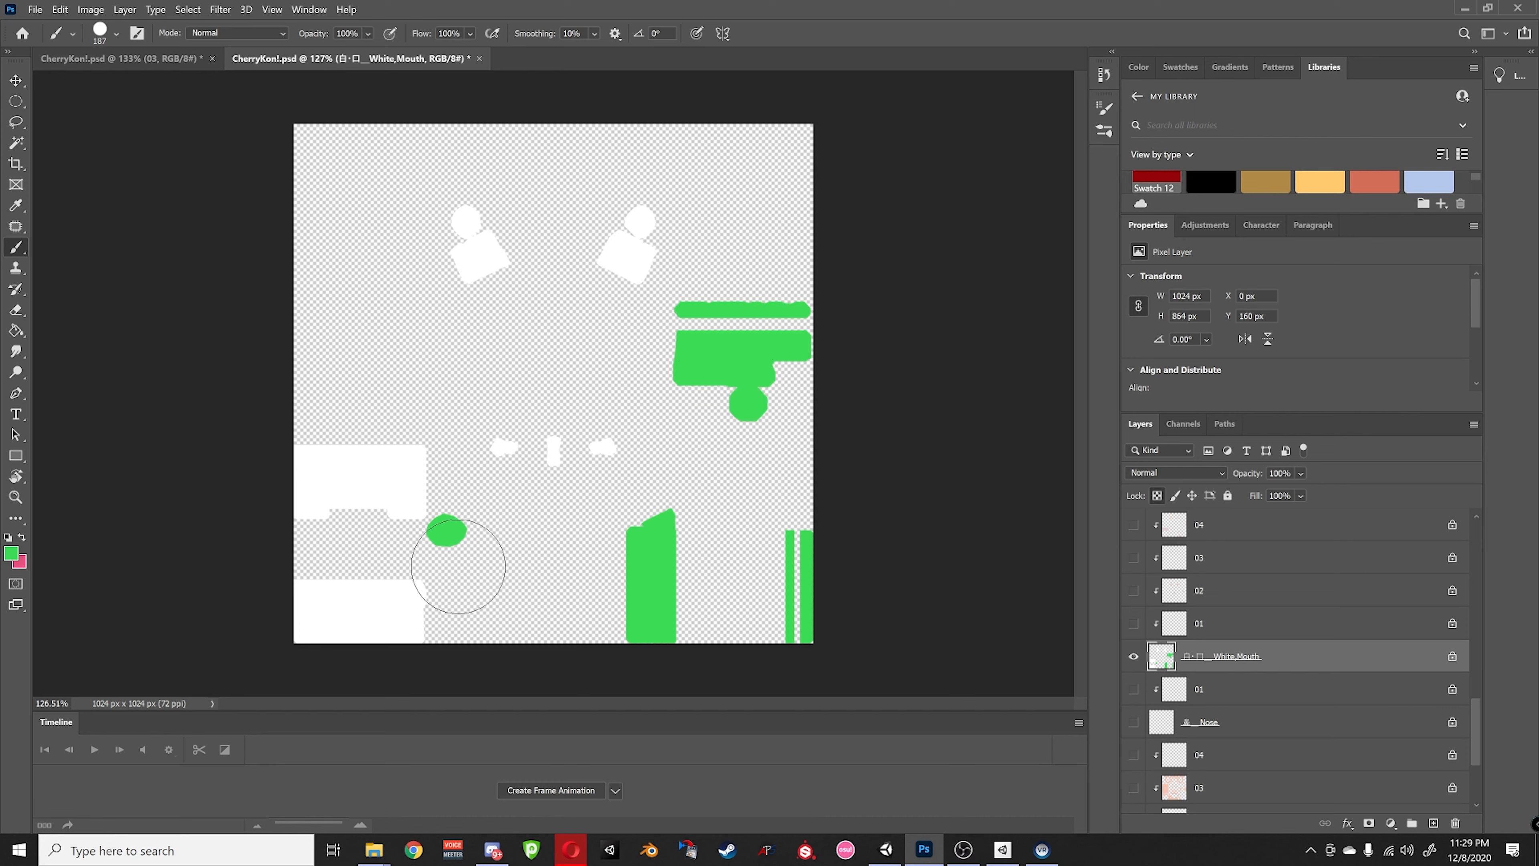
pyautogui.moveTo(458, 566)
pyautogui.mouseDown()
pyautogui.moveTo(363, 606)
pyautogui.moveTo(409, 609)
pyautogui.mouseUp()
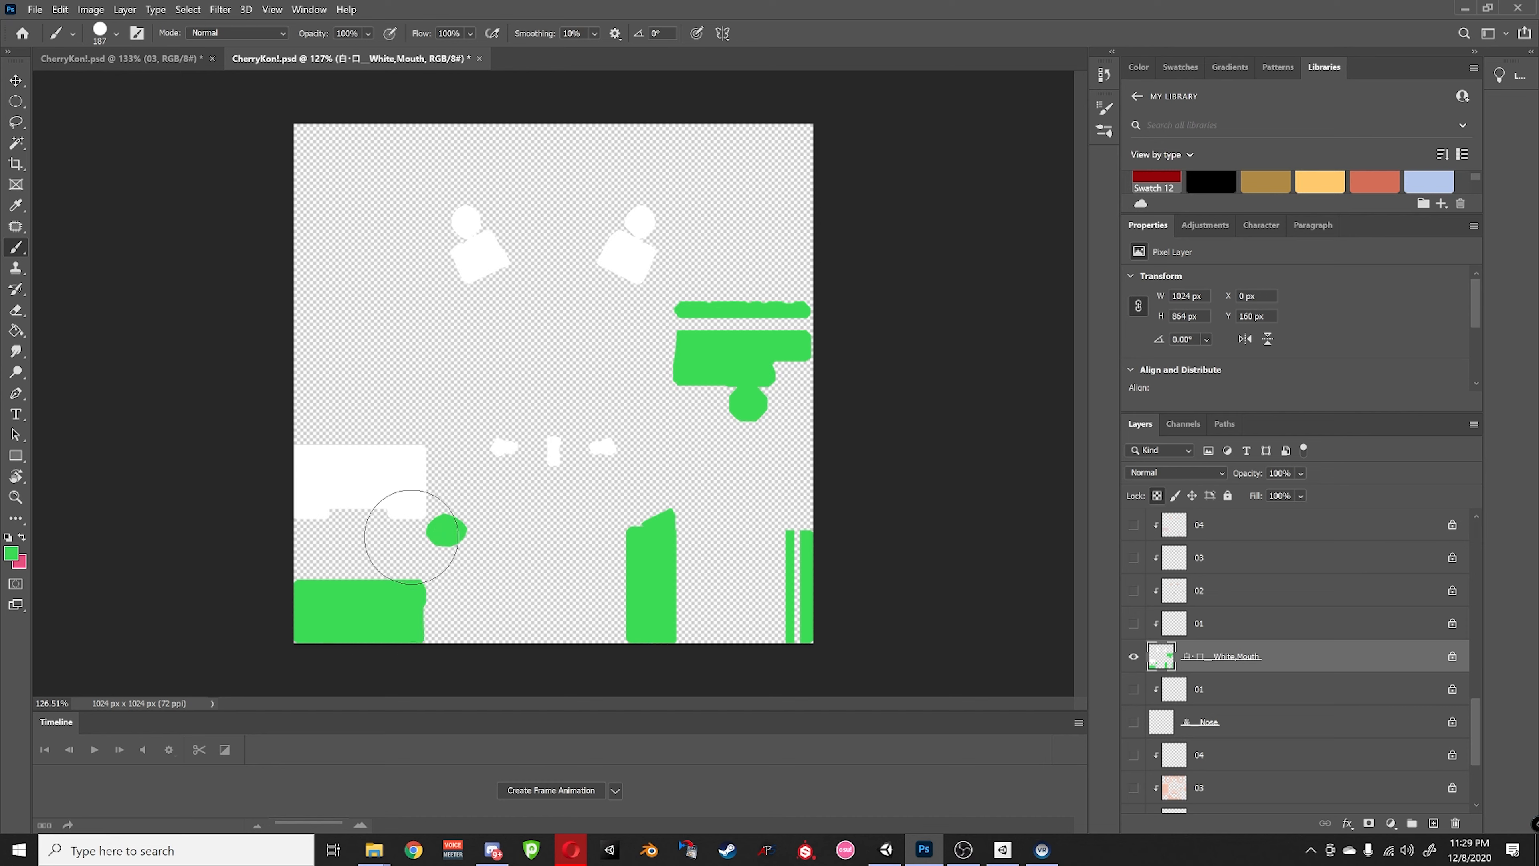
pyautogui.moveTo(411, 536)
pyautogui.mouseDown()
pyautogui.moveTo(385, 466)
pyautogui.moveTo(330, 492)
pyautogui.moveTo(314, 472)
pyautogui.mouseUp()
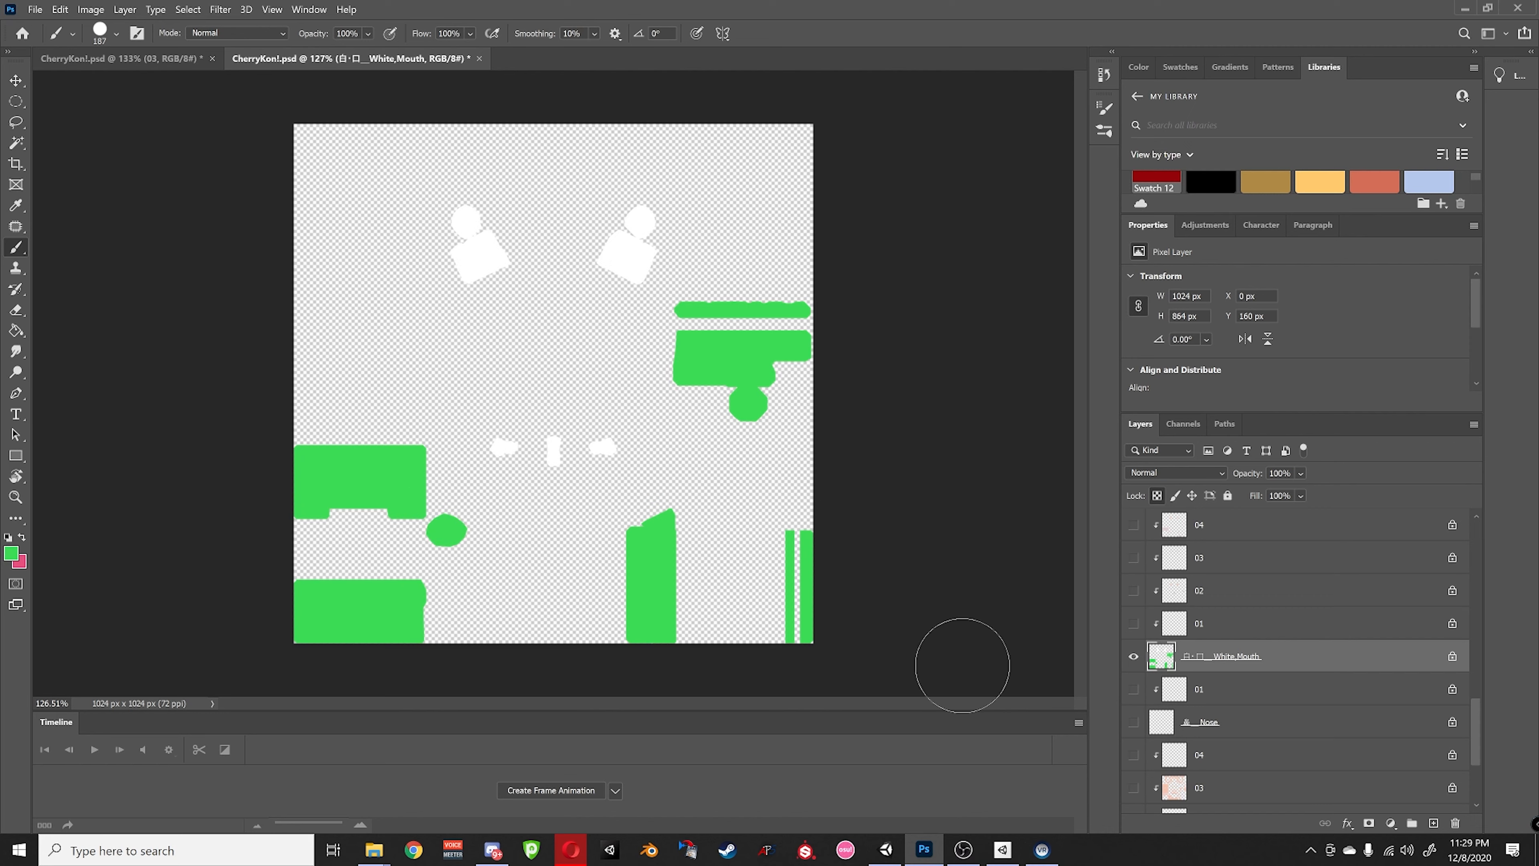
pyautogui.keyDown('alt'); pyautogui.click(1132, 657); pyautogui.keyUp('alt')
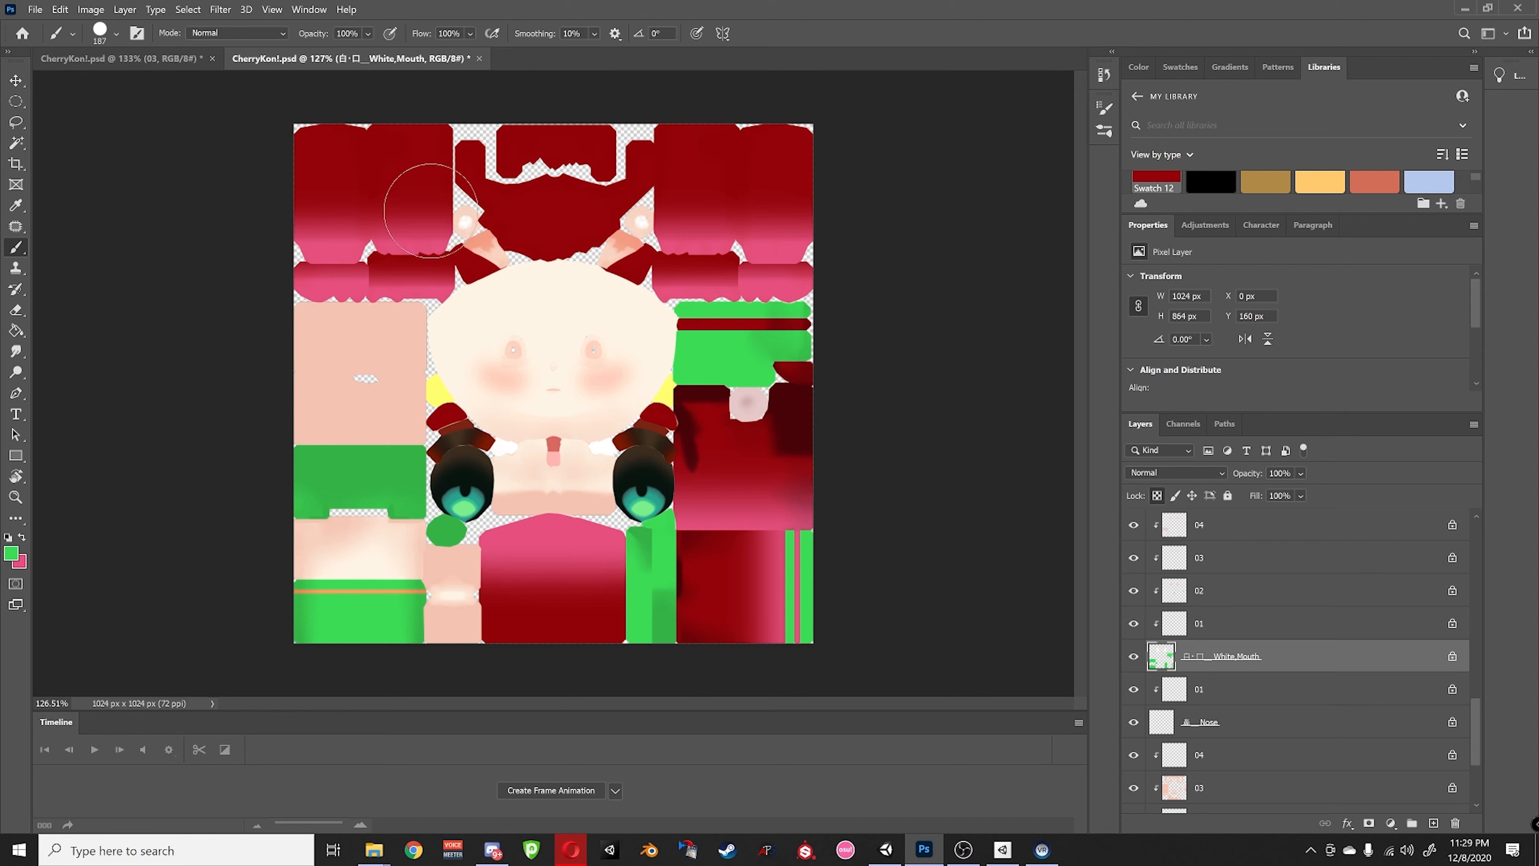
pyautogui.scroll(-3, 1166, 669)
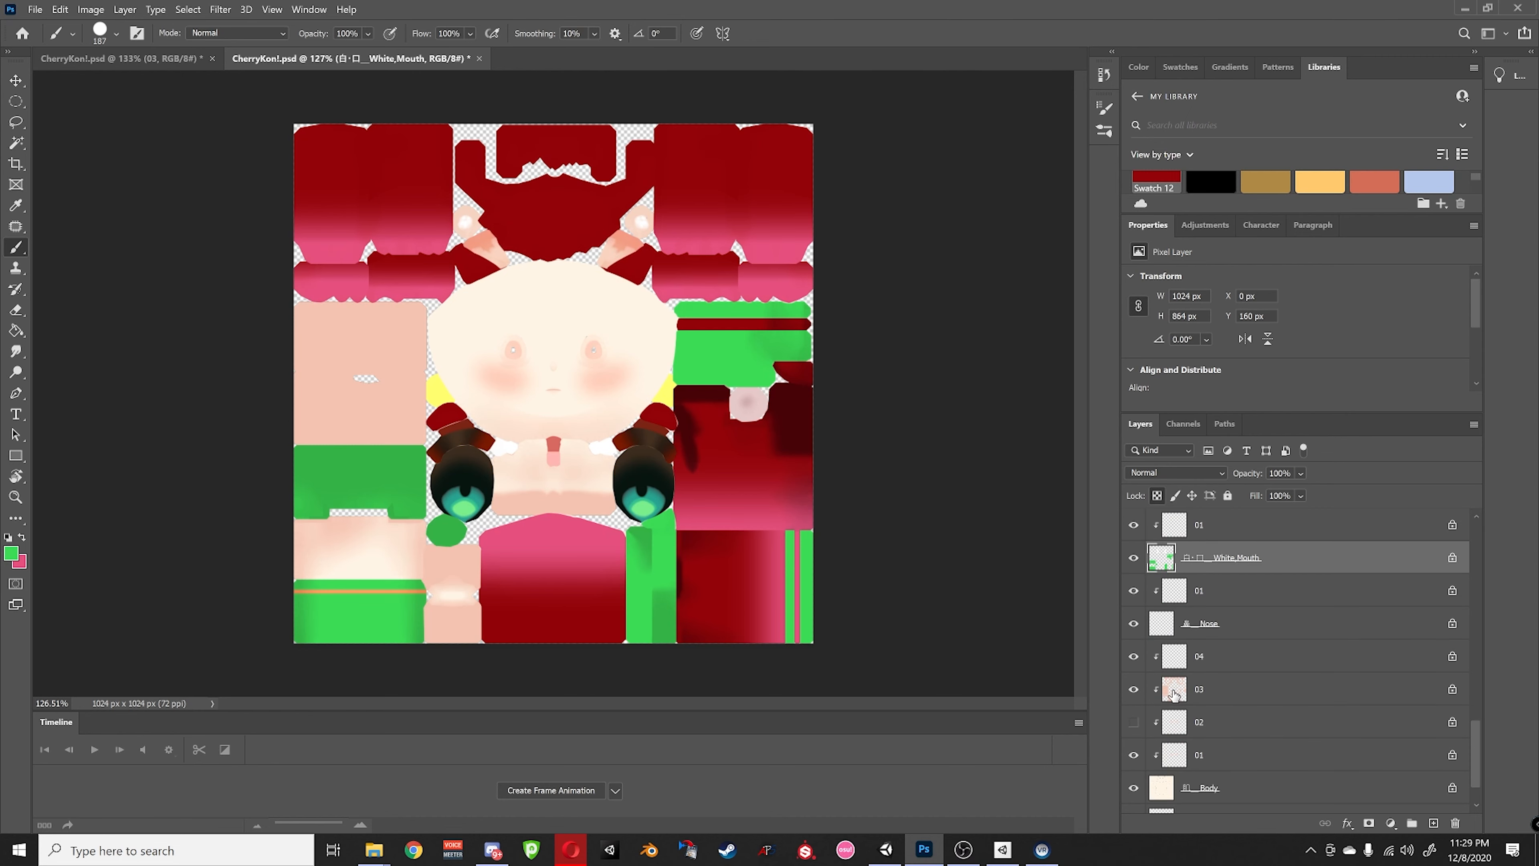
pyautogui.scroll(-2, 1216, 715)
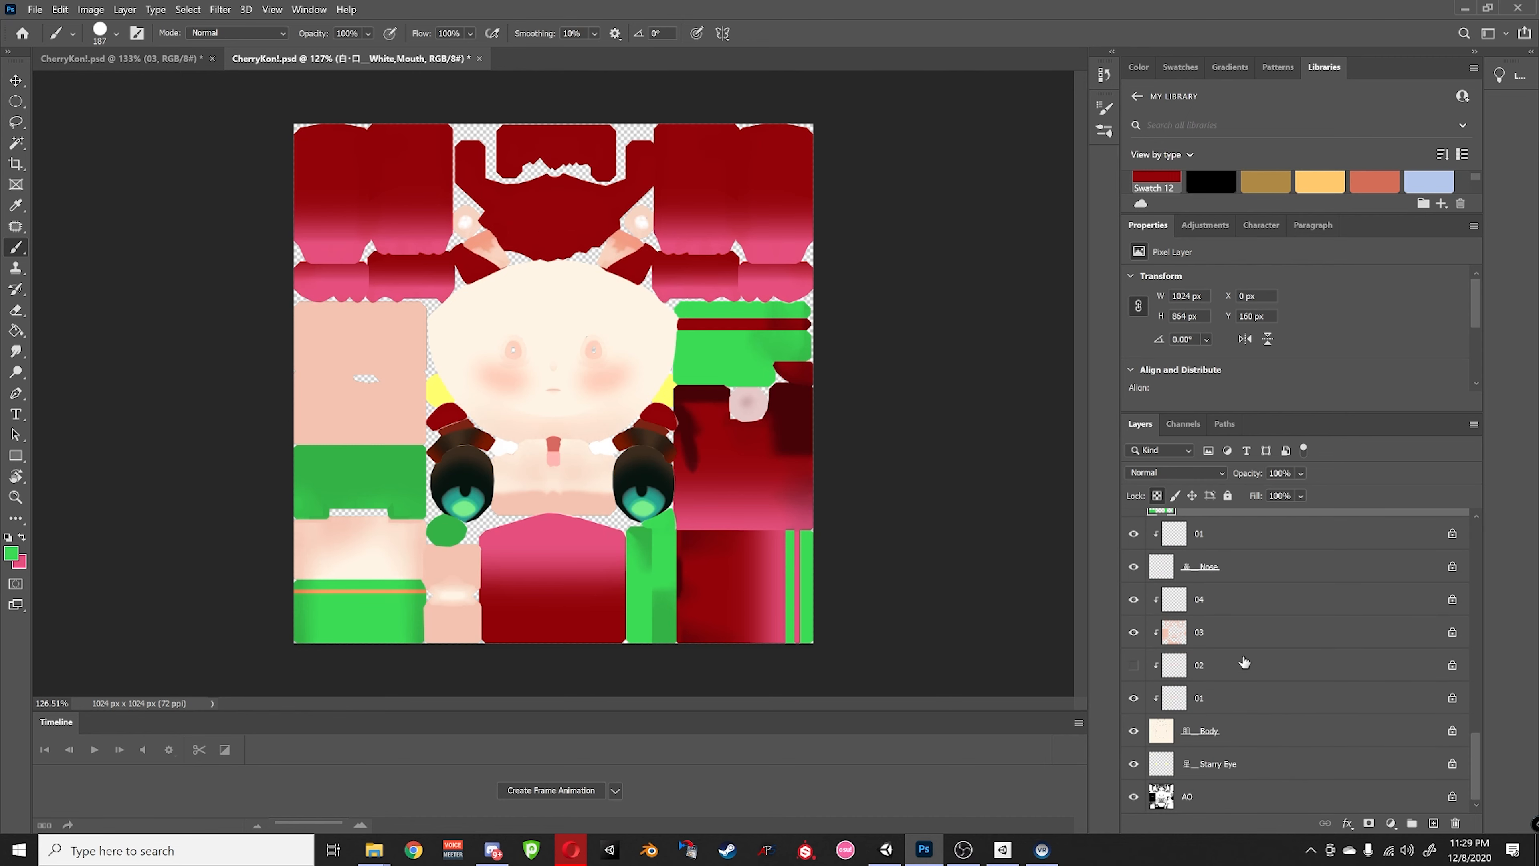
pyautogui.click(1197, 607)
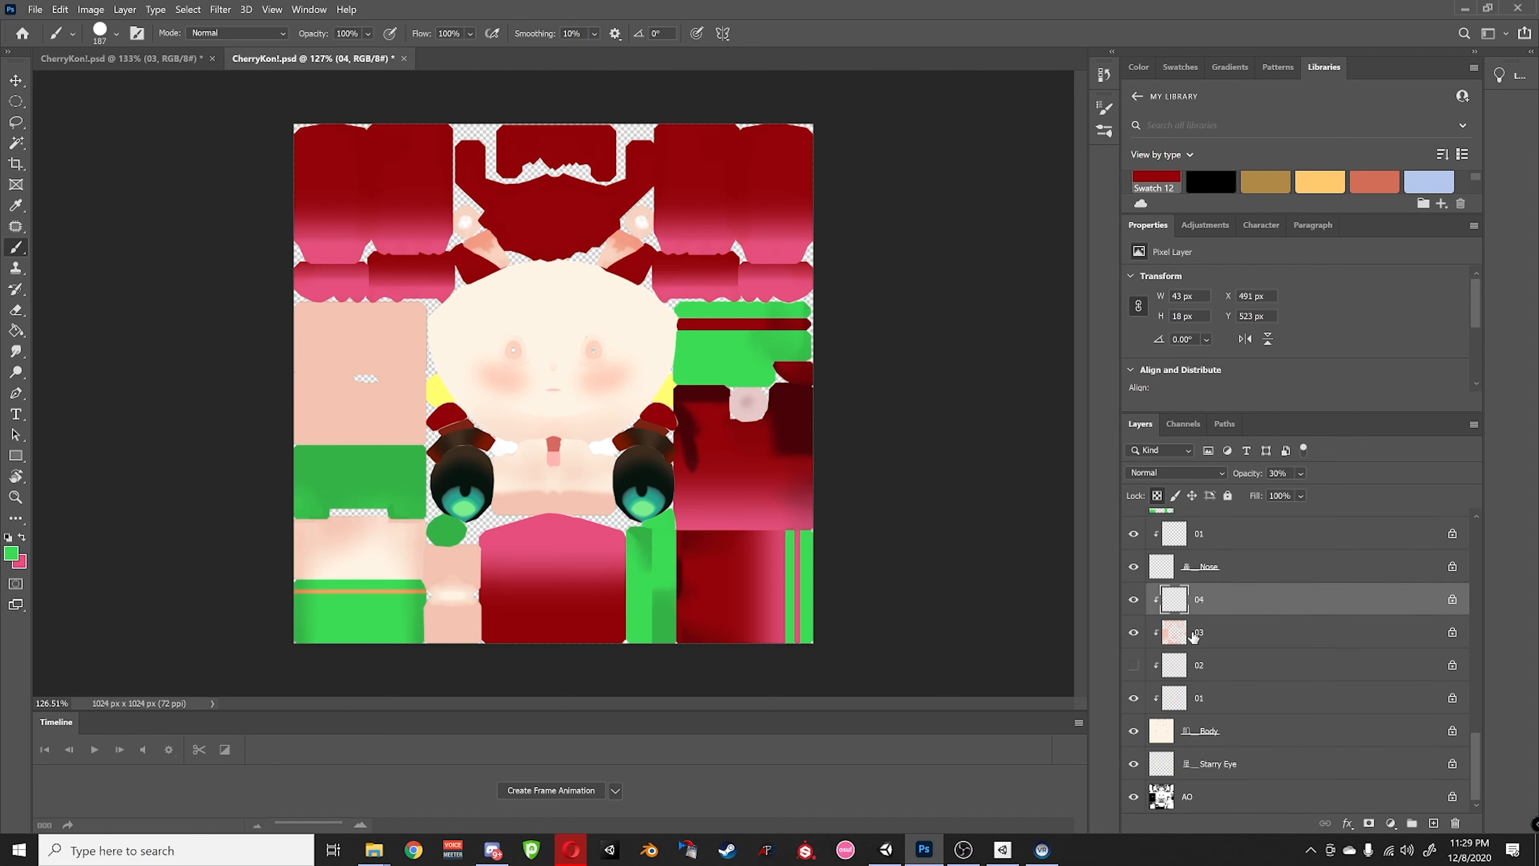
pyautogui.click(1219, 733)
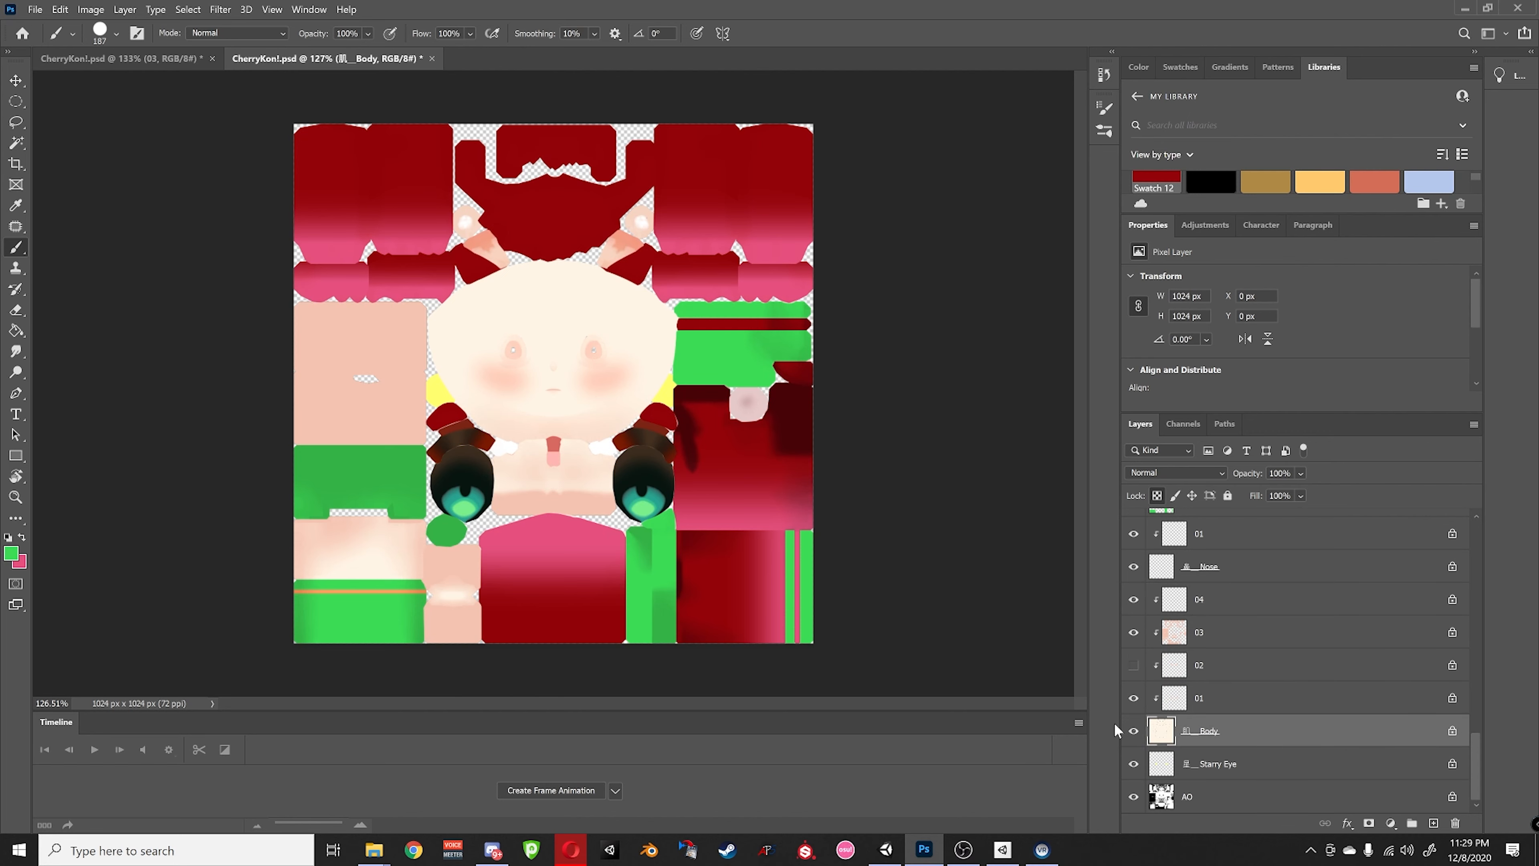
pyautogui.keyDown('alt'); pyautogui.click(1133, 698); pyautogui.keyUp('alt')
pyautogui.keyDown('alt'); pyautogui.click(1133, 698); pyautogui.keyUp('alt')
pyautogui.keyDown('alt'); pyautogui.click(1135, 633); pyautogui.keyUp('alt')
pyautogui.keyDown('alt'); pyautogui.click(1135, 634); pyautogui.keyUp('alt')
pyautogui.scroll(3, 1229, 660)
pyautogui.scroll(-3, 1229, 664)
pyautogui.click(1231, 697)
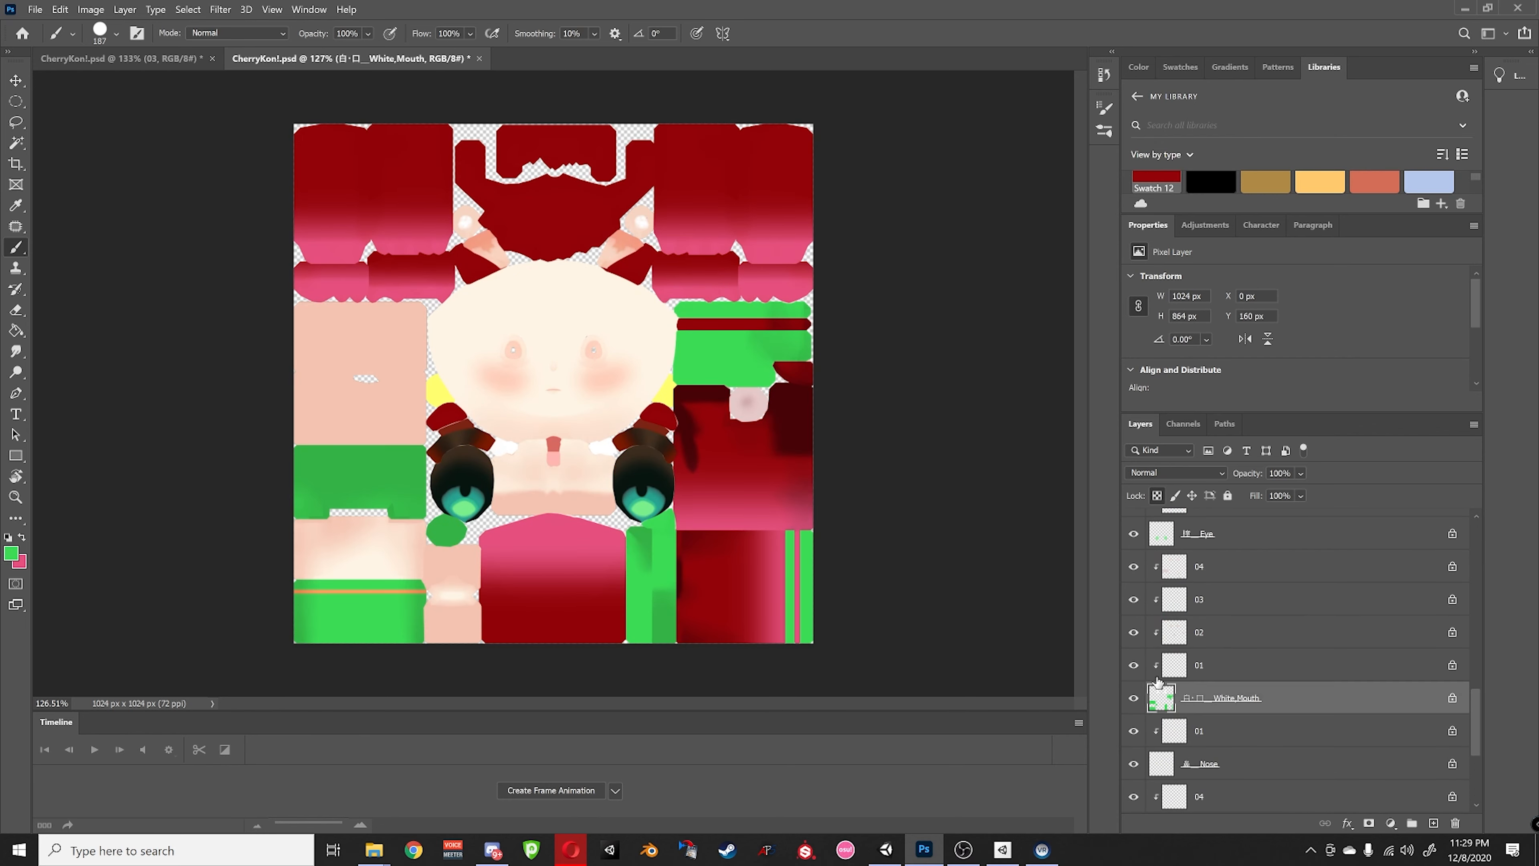
pyautogui.keyDown('alt'); pyautogui.click(1139, 666); pyautogui.keyUp('alt')
pyautogui.keyDown('alt'); pyautogui.click(1139, 665); pyautogui.keyUp('alt')
pyautogui.click(1186, 573)
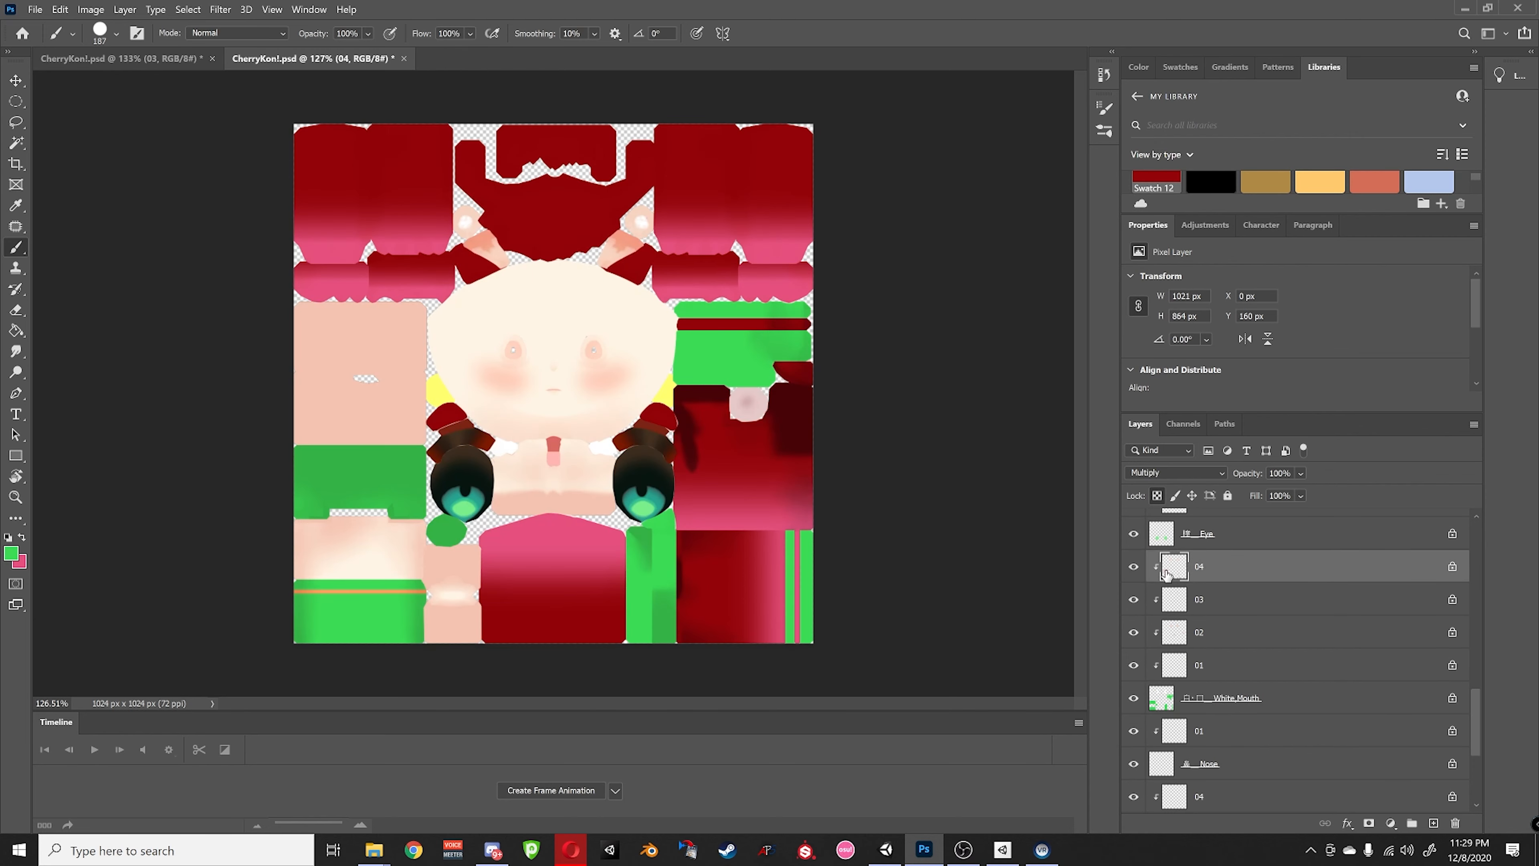
pyautogui.keyDown('alt'); pyautogui.click(1133, 567); pyautogui.keyUp('alt')
pyautogui.keyDown('alt'); pyautogui.click(1132, 569); pyautogui.keyUp('alt')
pyautogui.click(1216, 630)
pyautogui.keyDown('alt'); pyautogui.click(1134, 633); pyautogui.keyUp('alt')
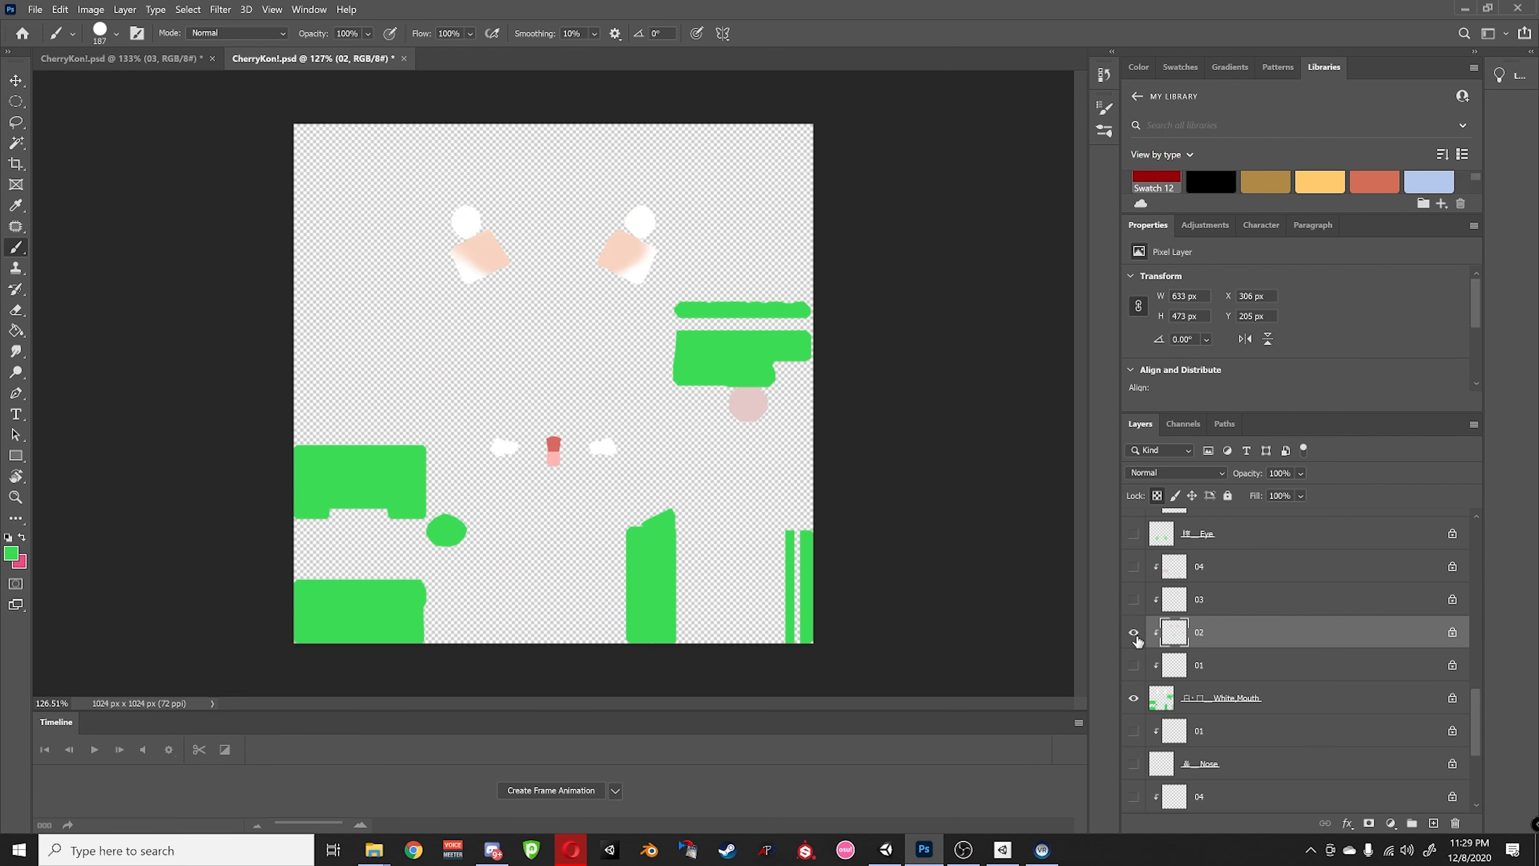
pyautogui.keyDown('alt'); pyautogui.click(1134, 633); pyautogui.keyUp('alt')
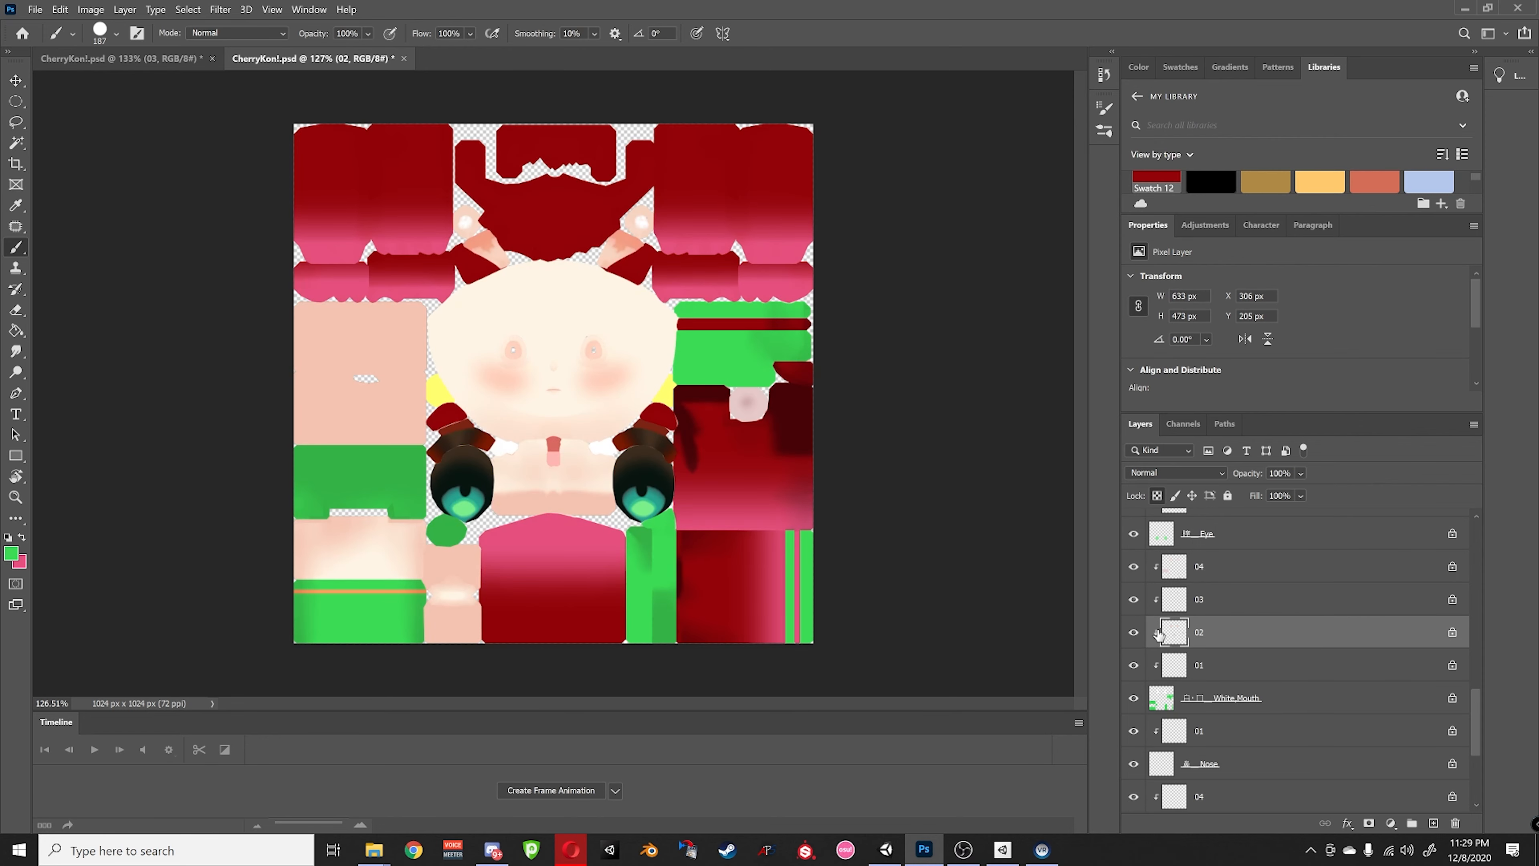
pyautogui.keyDown('alt'); pyautogui.click(1134, 632); pyautogui.keyUp('alt')
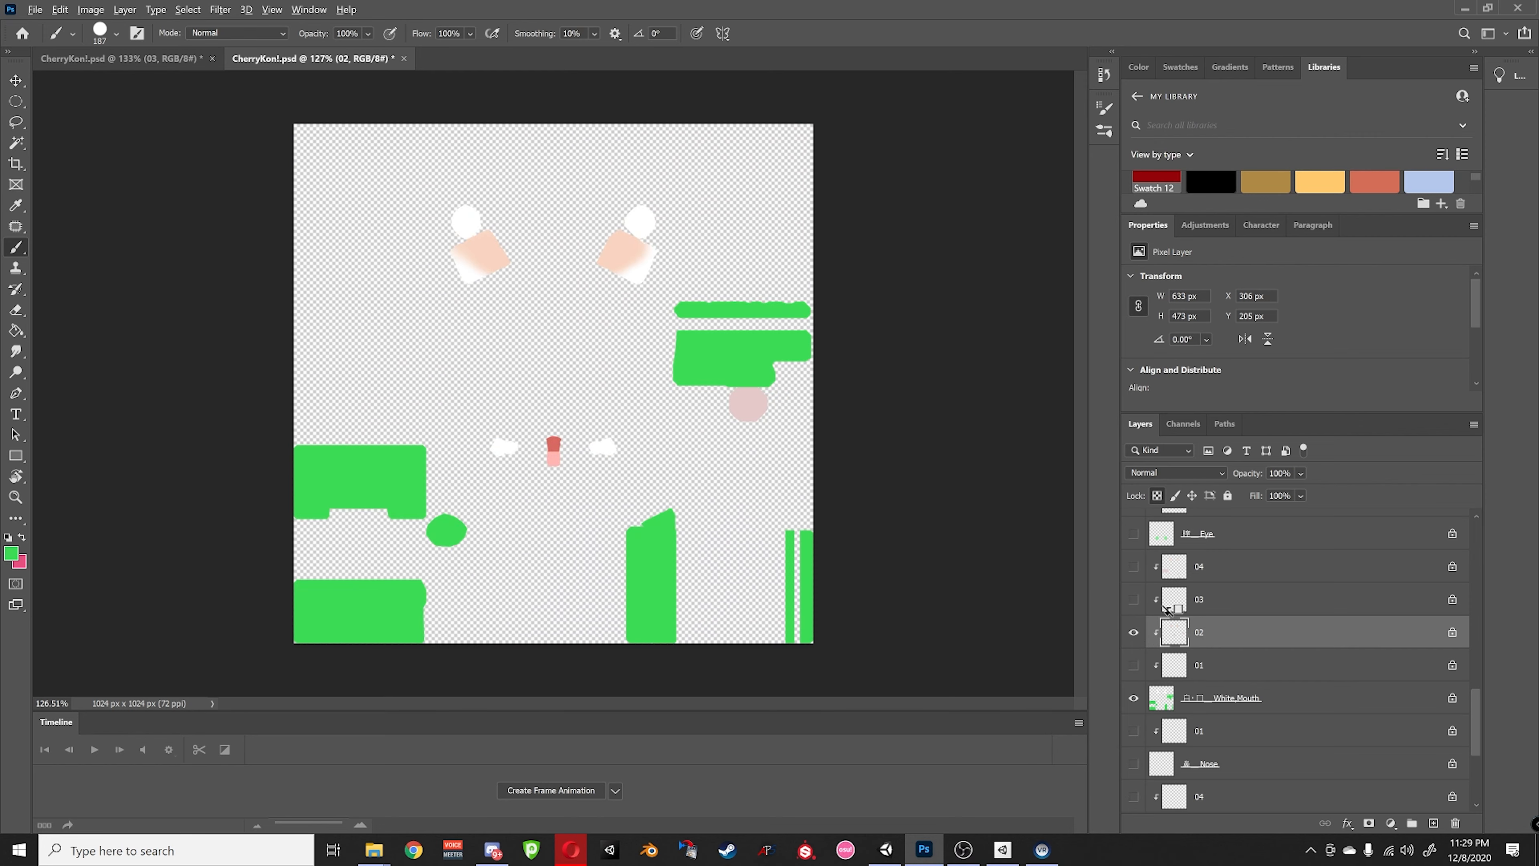
pyautogui.keyDown('alt'); pyautogui.click(1134, 633); pyautogui.keyUp('alt')
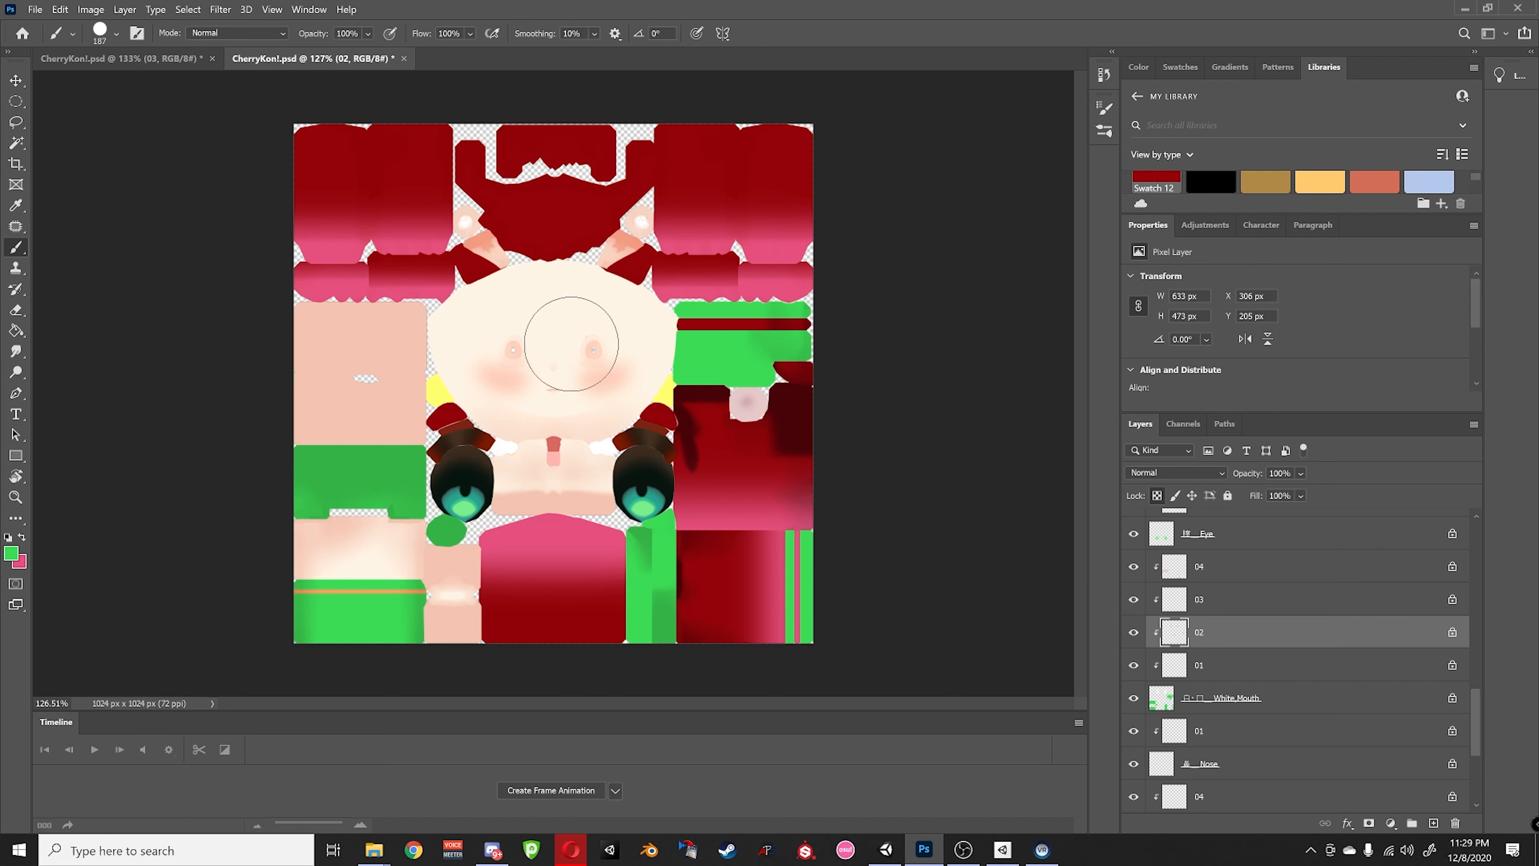
pyautogui.click(16, 80)
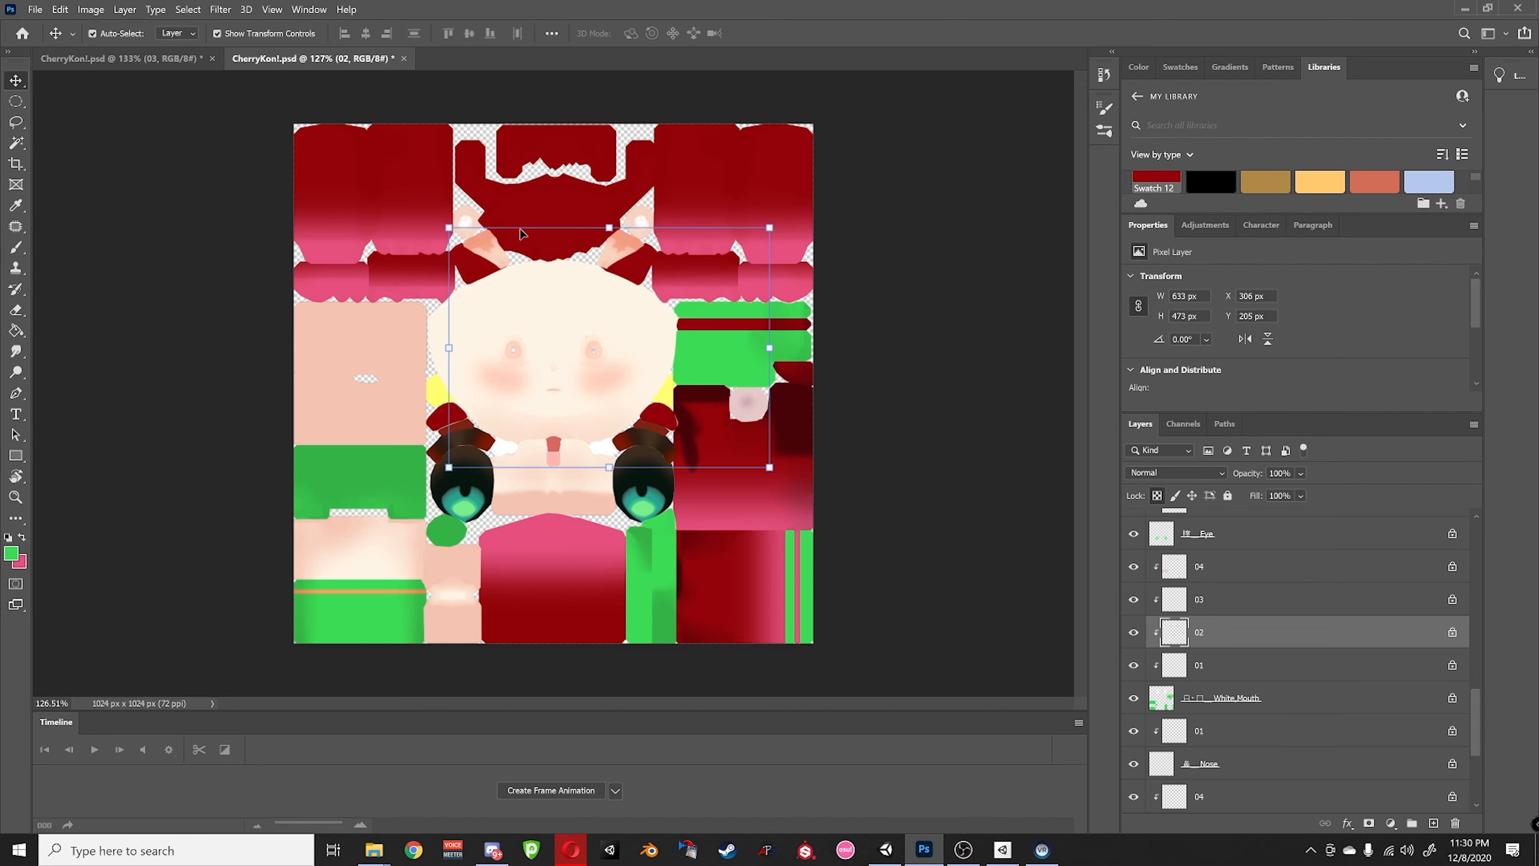
# - Zoom in on the two peach squares, switch the painting colour to pink, and solo layer 02
pyautogui.keyDown('alt'); pyautogui.scroll(5, 504, 224); pyautogui.keyUp('alt')
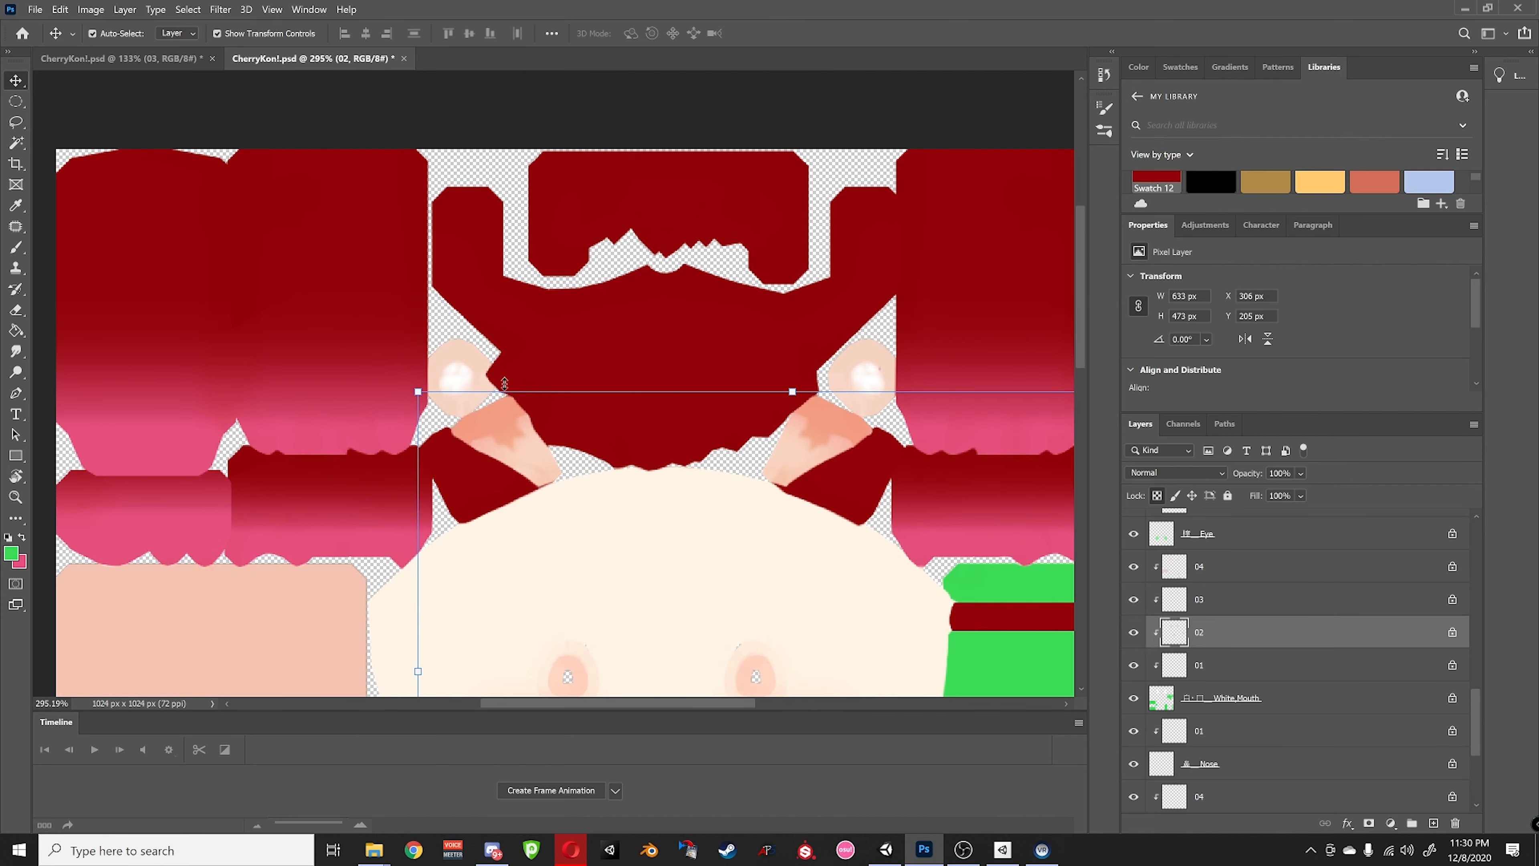
pyautogui.moveTo(383, 354); pyautogui.dragTo(351, 313)
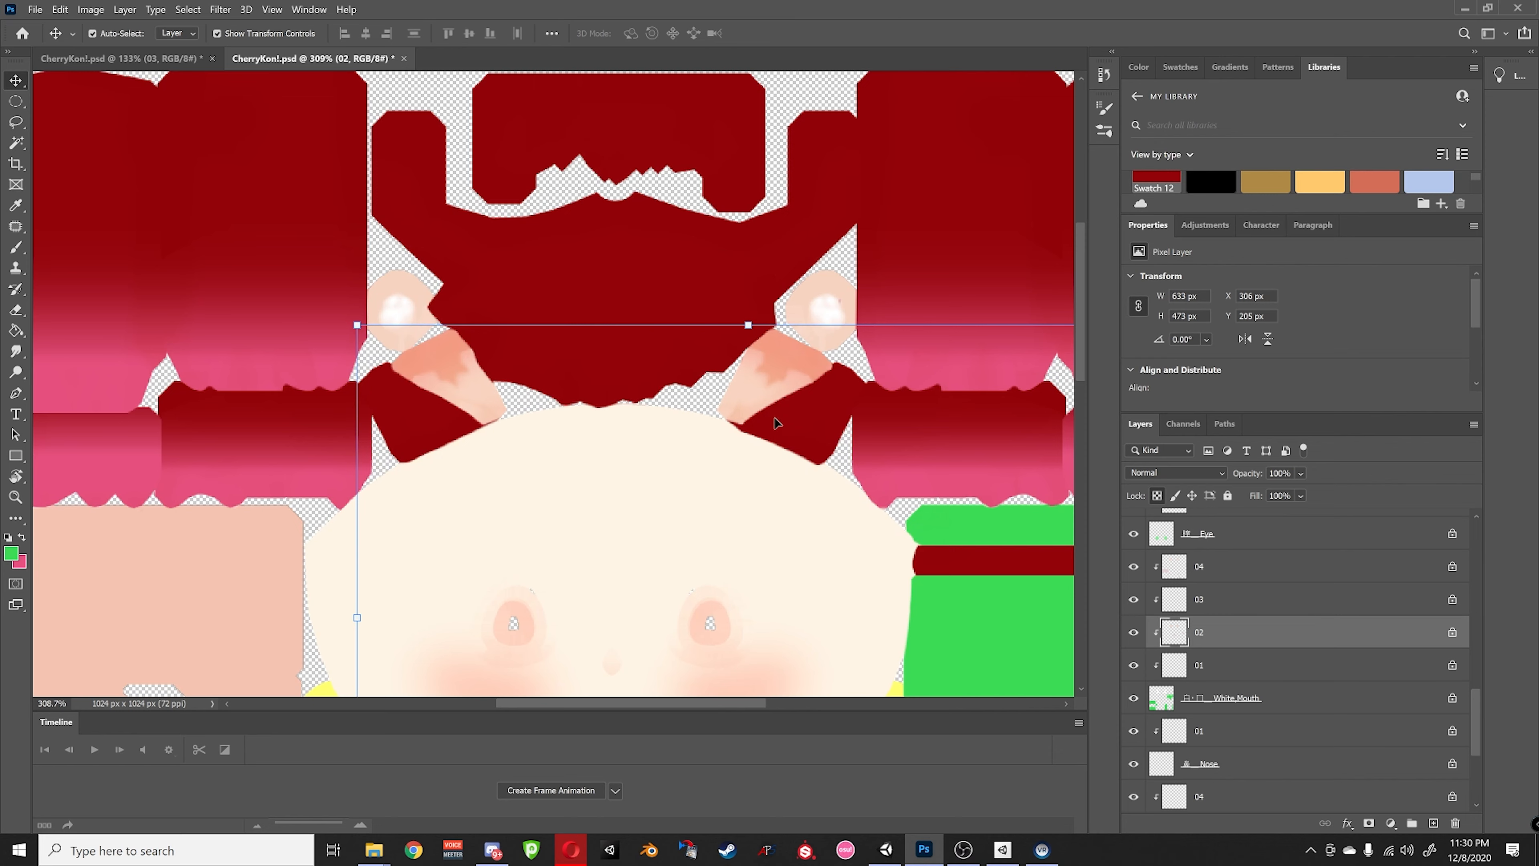
pyautogui.click(22, 537)
pyautogui.keyDown('alt'); pyautogui.scroll(-2, 584, 516); pyautogui.keyUp('alt')
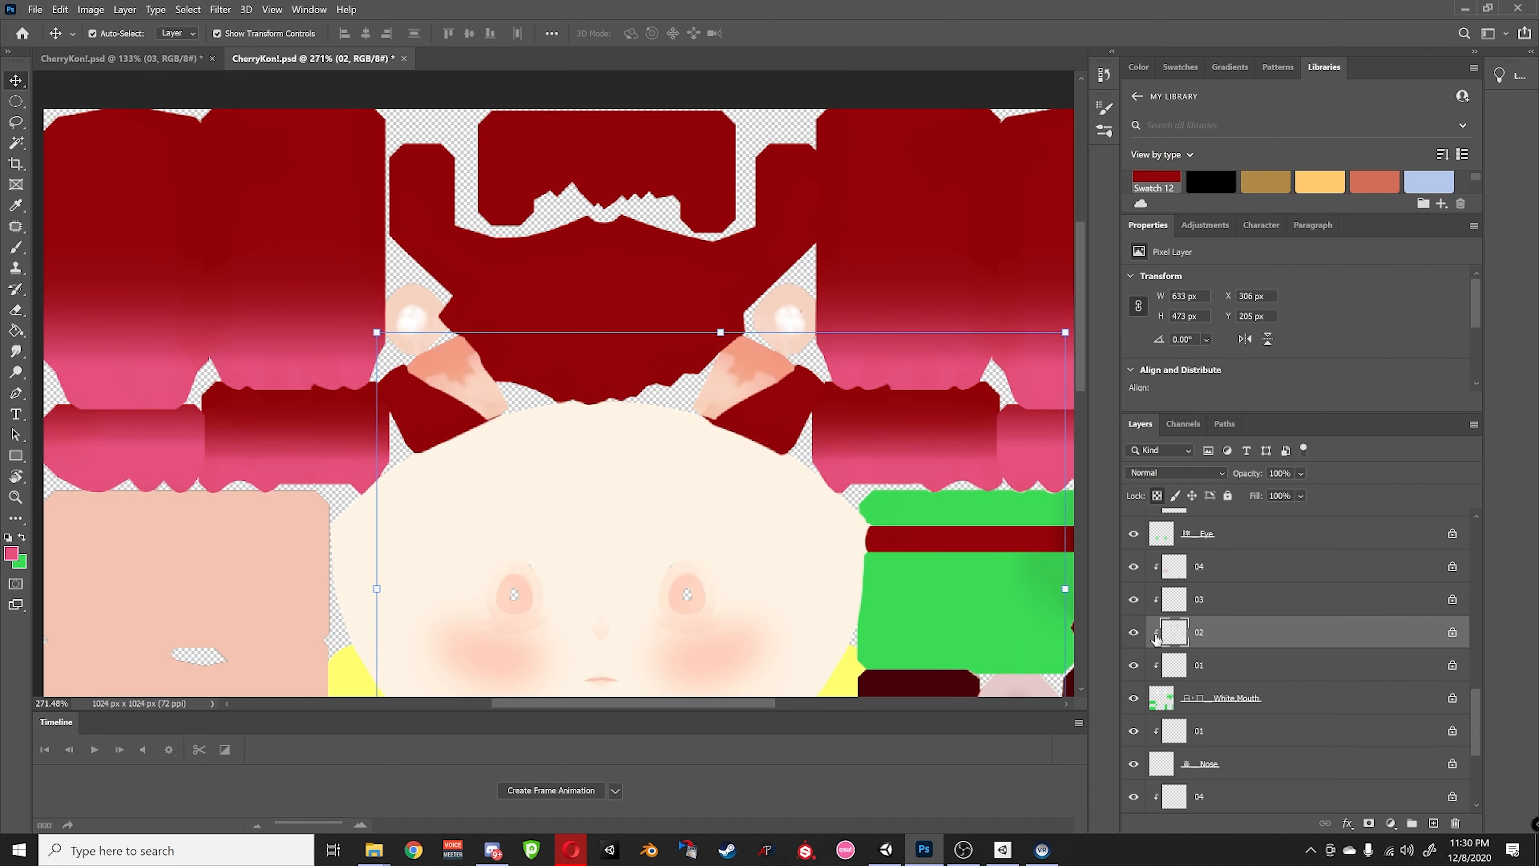
pyautogui.keyDown('alt'); pyautogui.click(1134, 633); pyautogui.keyUp('alt')
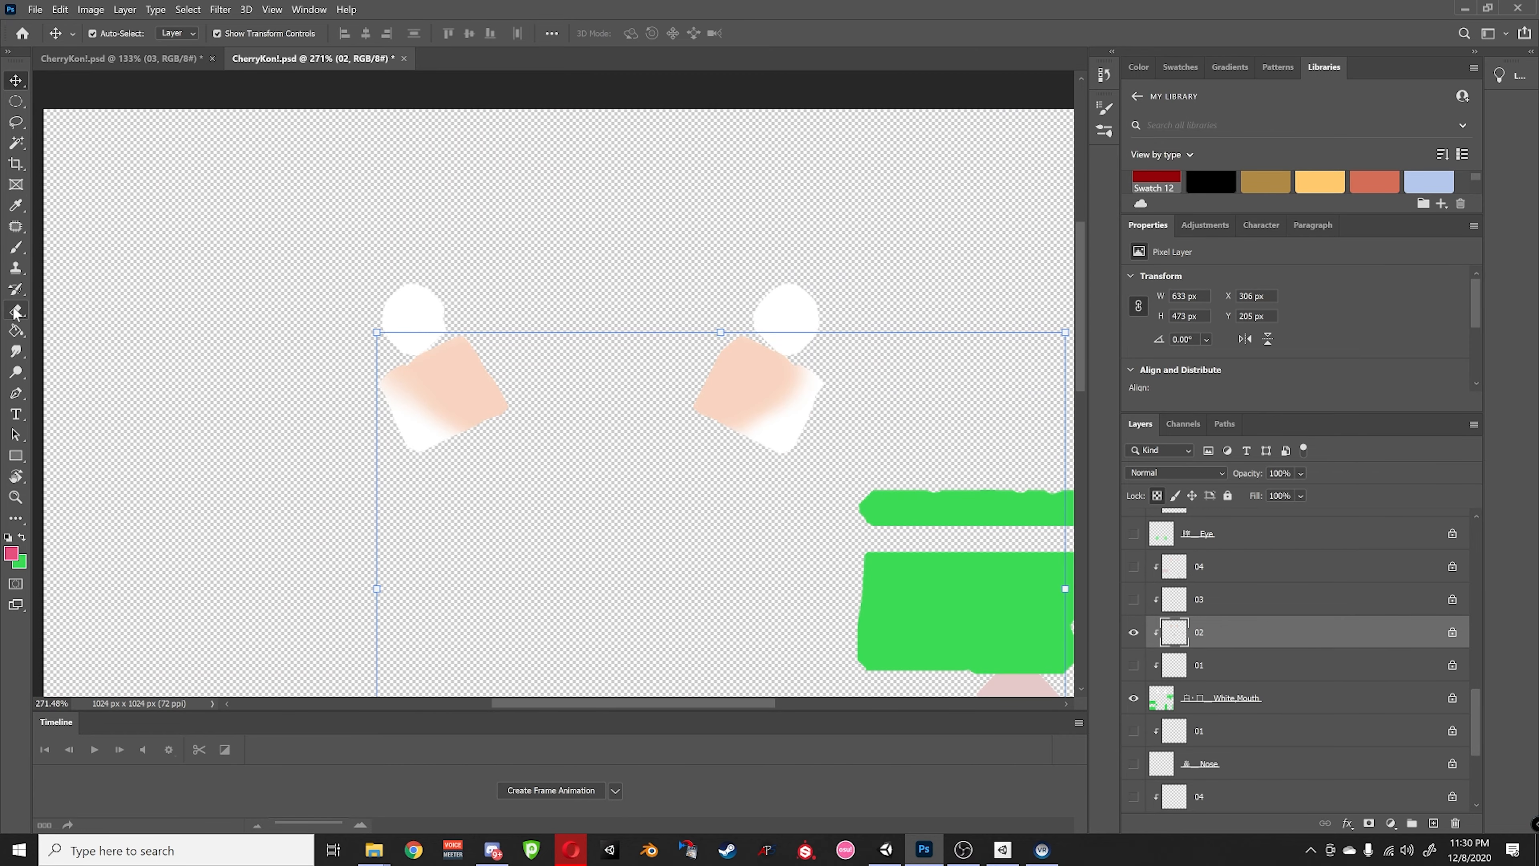
# - Paint the left and right peach squares pink with the soft brush, then show all layers
pyautogui.click(15, 247)
pyautogui.moveTo(367, 371); pyautogui.dragTo(440, 386)
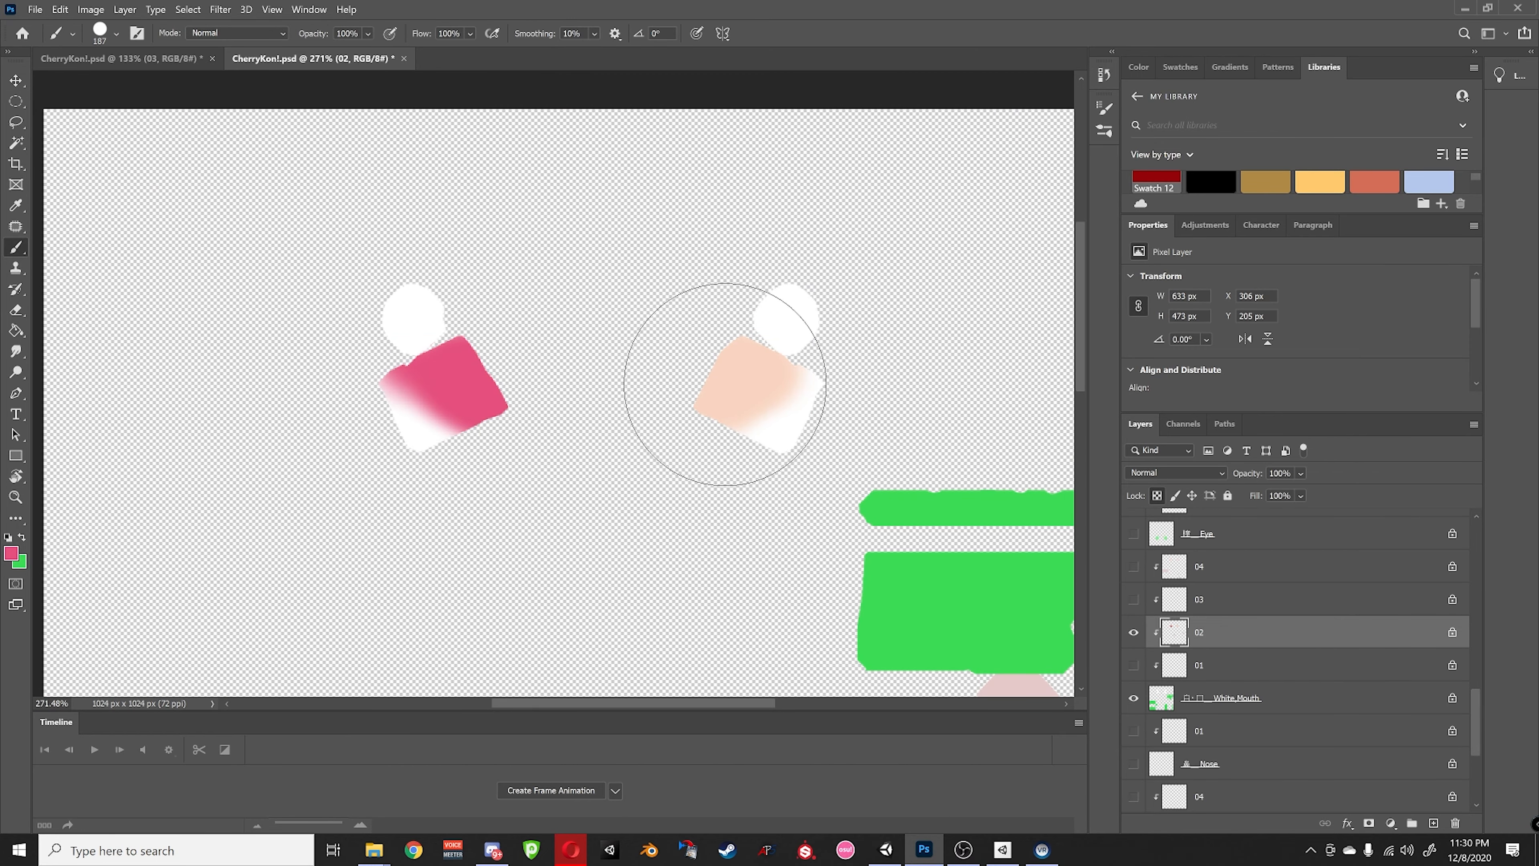
pyautogui.moveTo(721, 379); pyautogui.dragTo(738, 378)
pyautogui.keyDown('alt'); pyautogui.click(1136, 642); pyautogui.keyUp('alt')
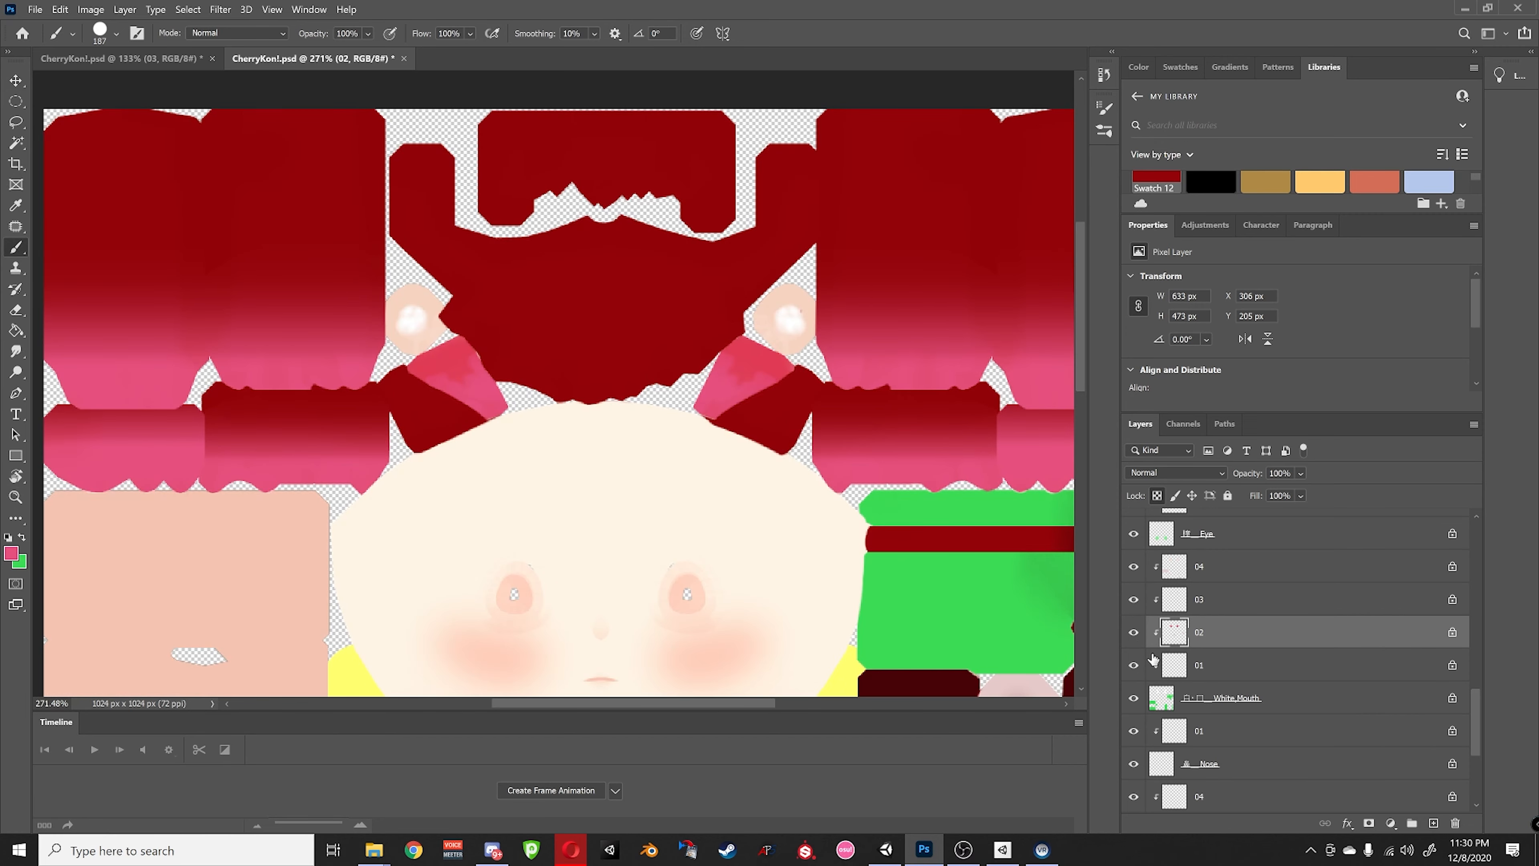
# - Solo layer 04 and paint both of its squares pink
pyautogui.click(1190, 575)
pyautogui.keyDown('alt'); pyautogui.click(1133, 566); pyautogui.keyUp('alt')
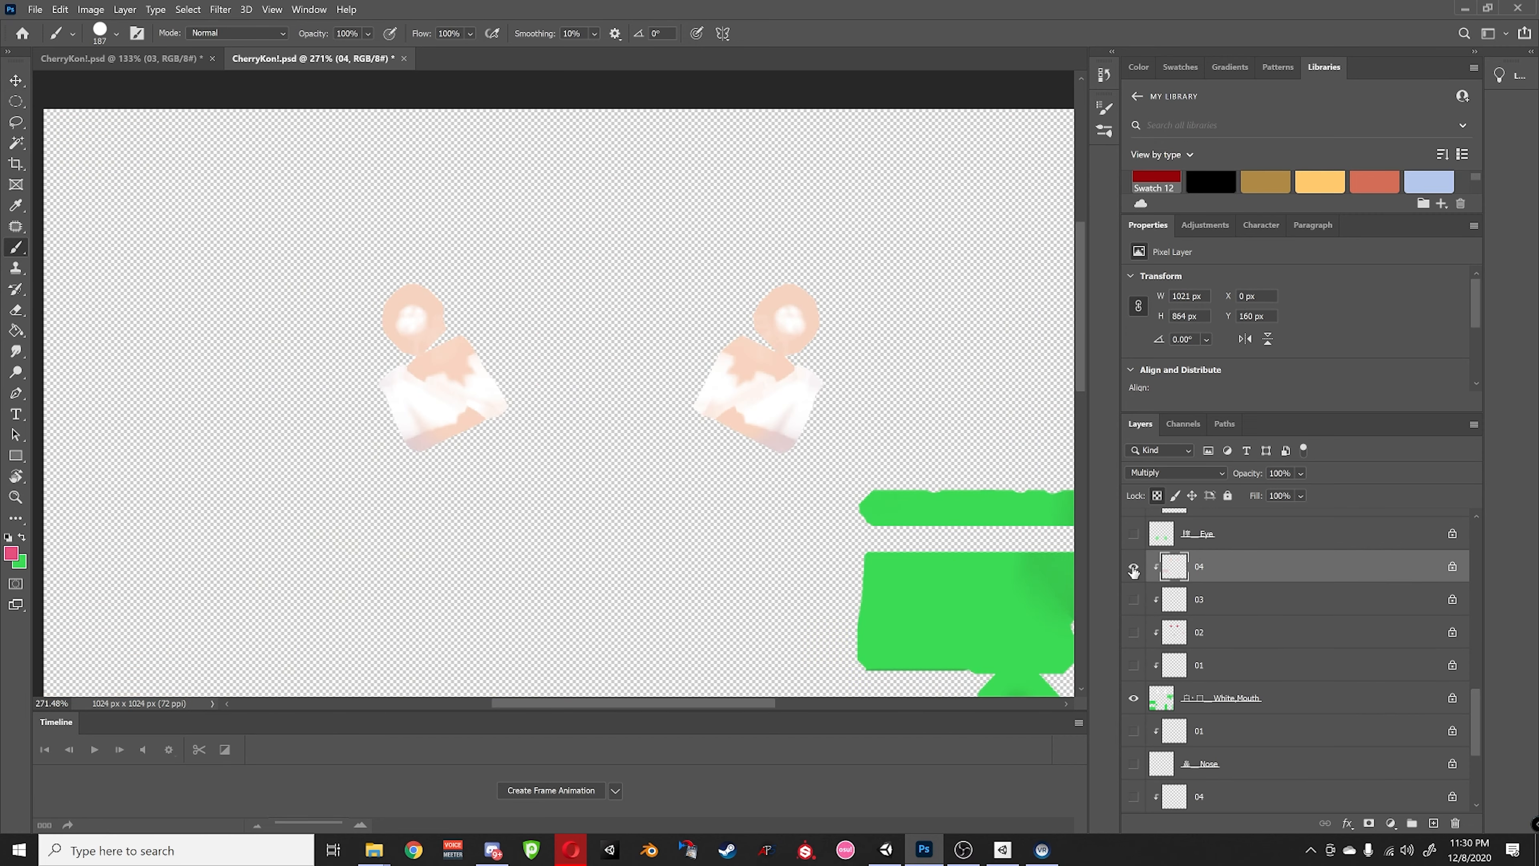
pyautogui.moveTo(758, 388); pyautogui.dragTo(769, 340)
pyautogui.moveTo(430, 376); pyautogui.dragTo(412, 354)
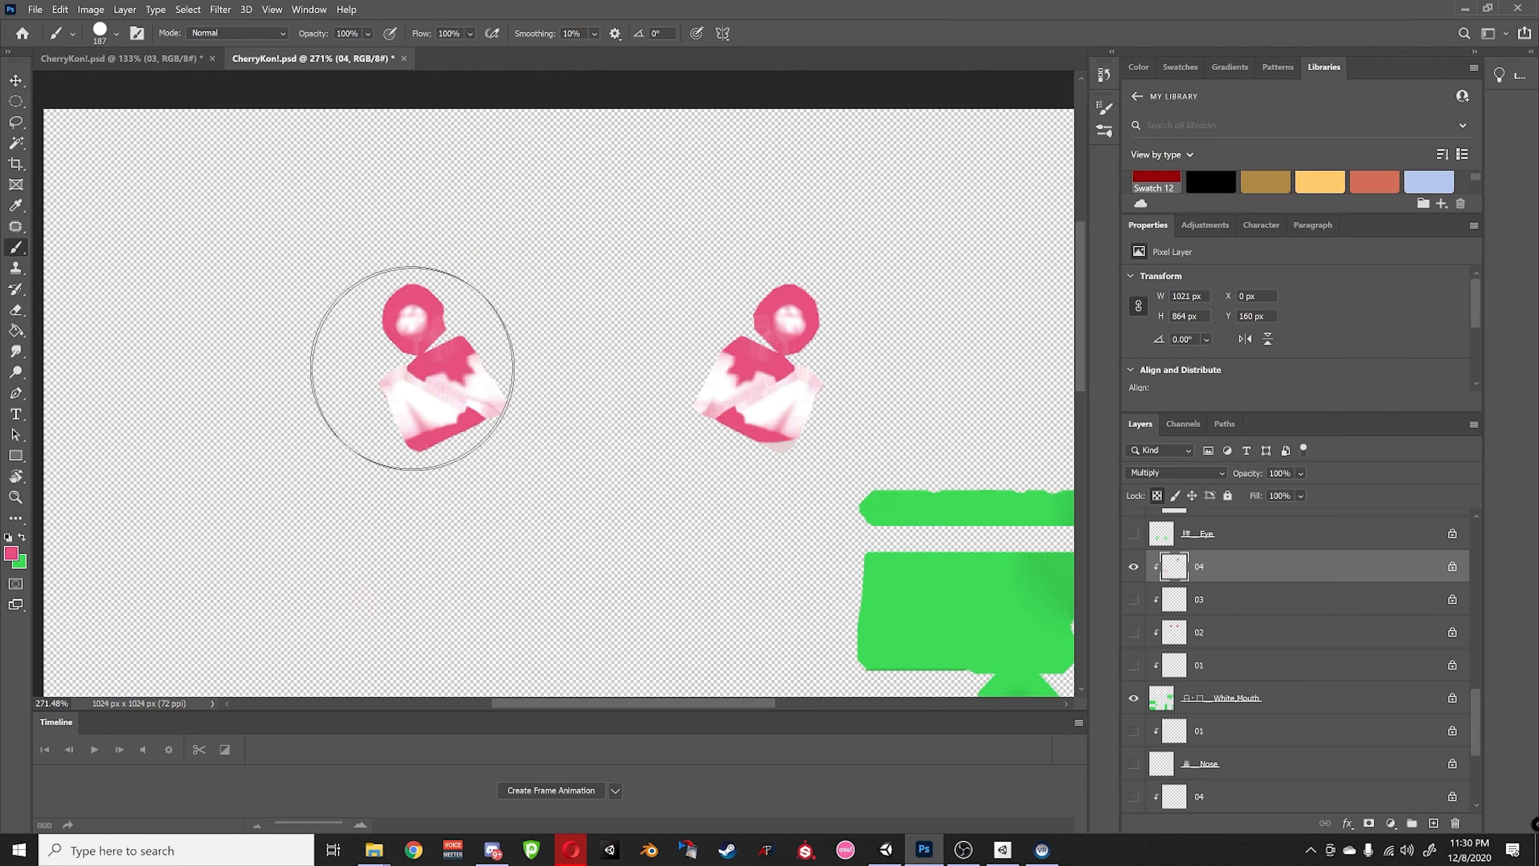
# - Keep pink as the painting colour and save it as a new library swatch
pyautogui.click(11, 554)
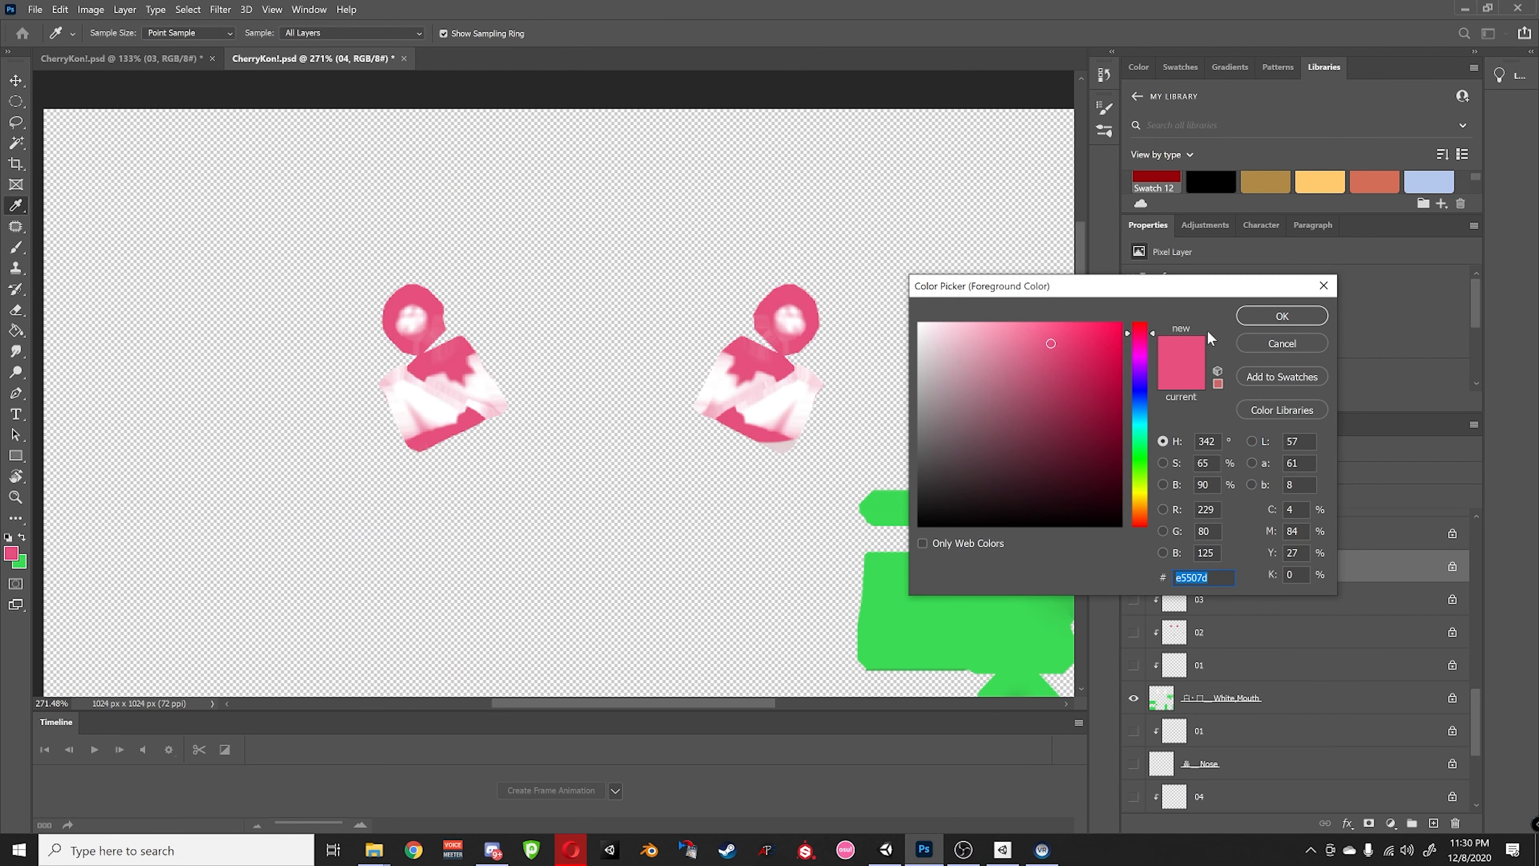
pyautogui.click(1282, 316)
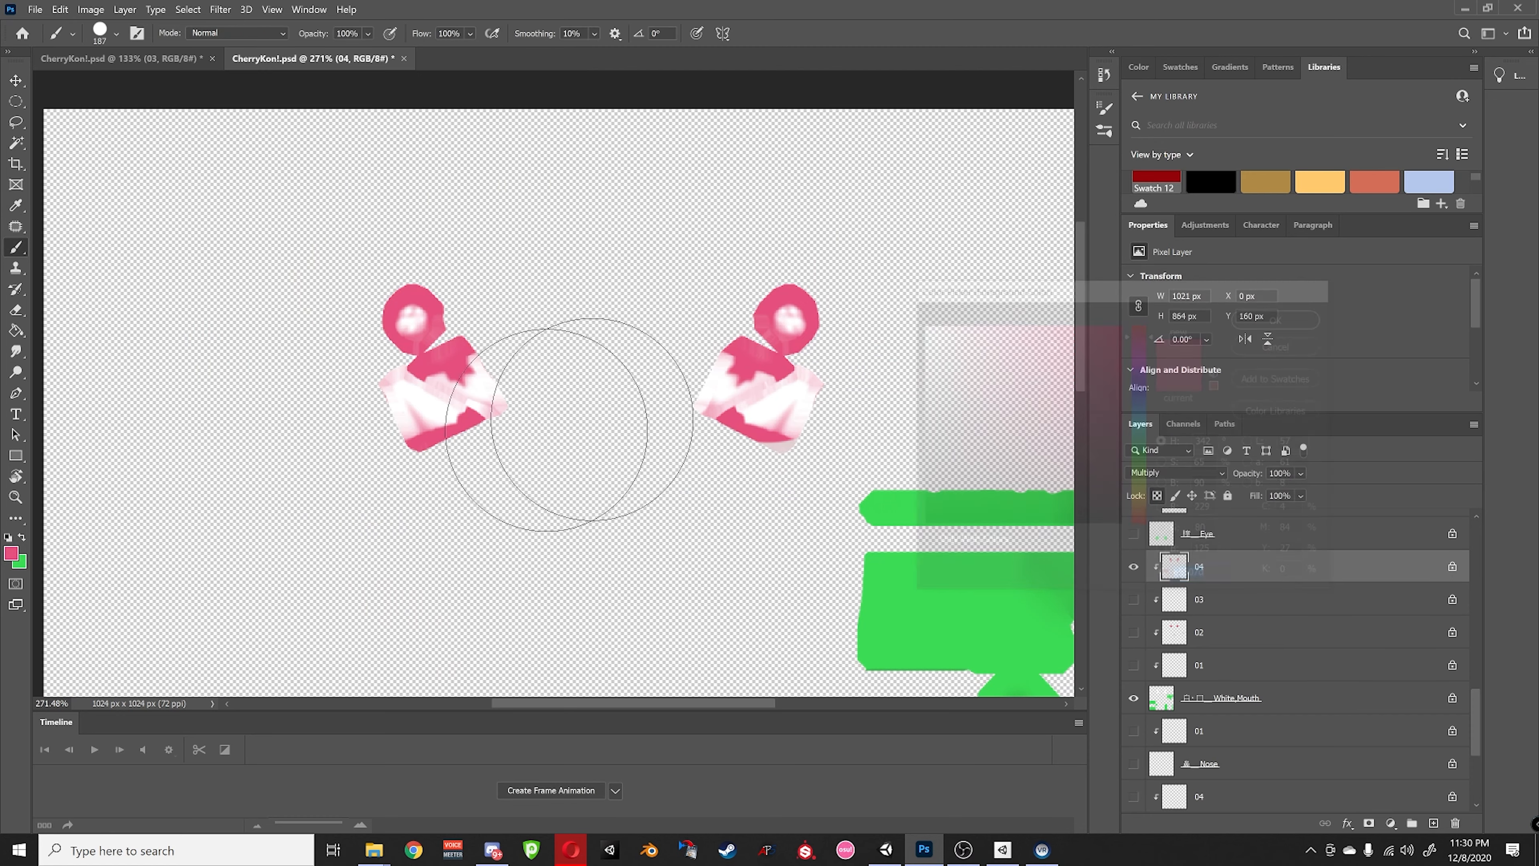
pyautogui.click(24, 542)
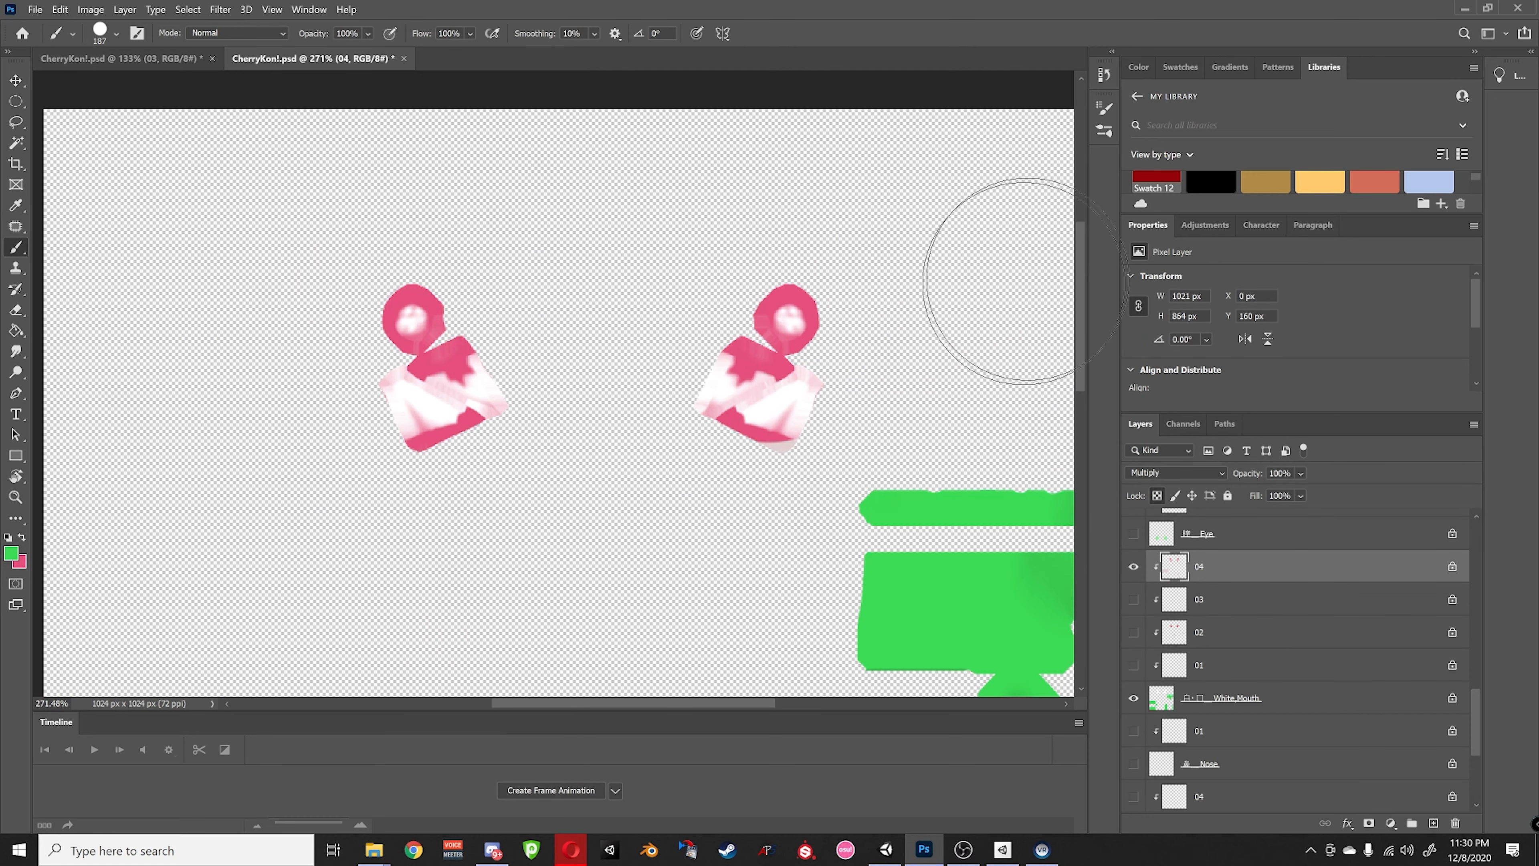
pyautogui.click(23, 538)
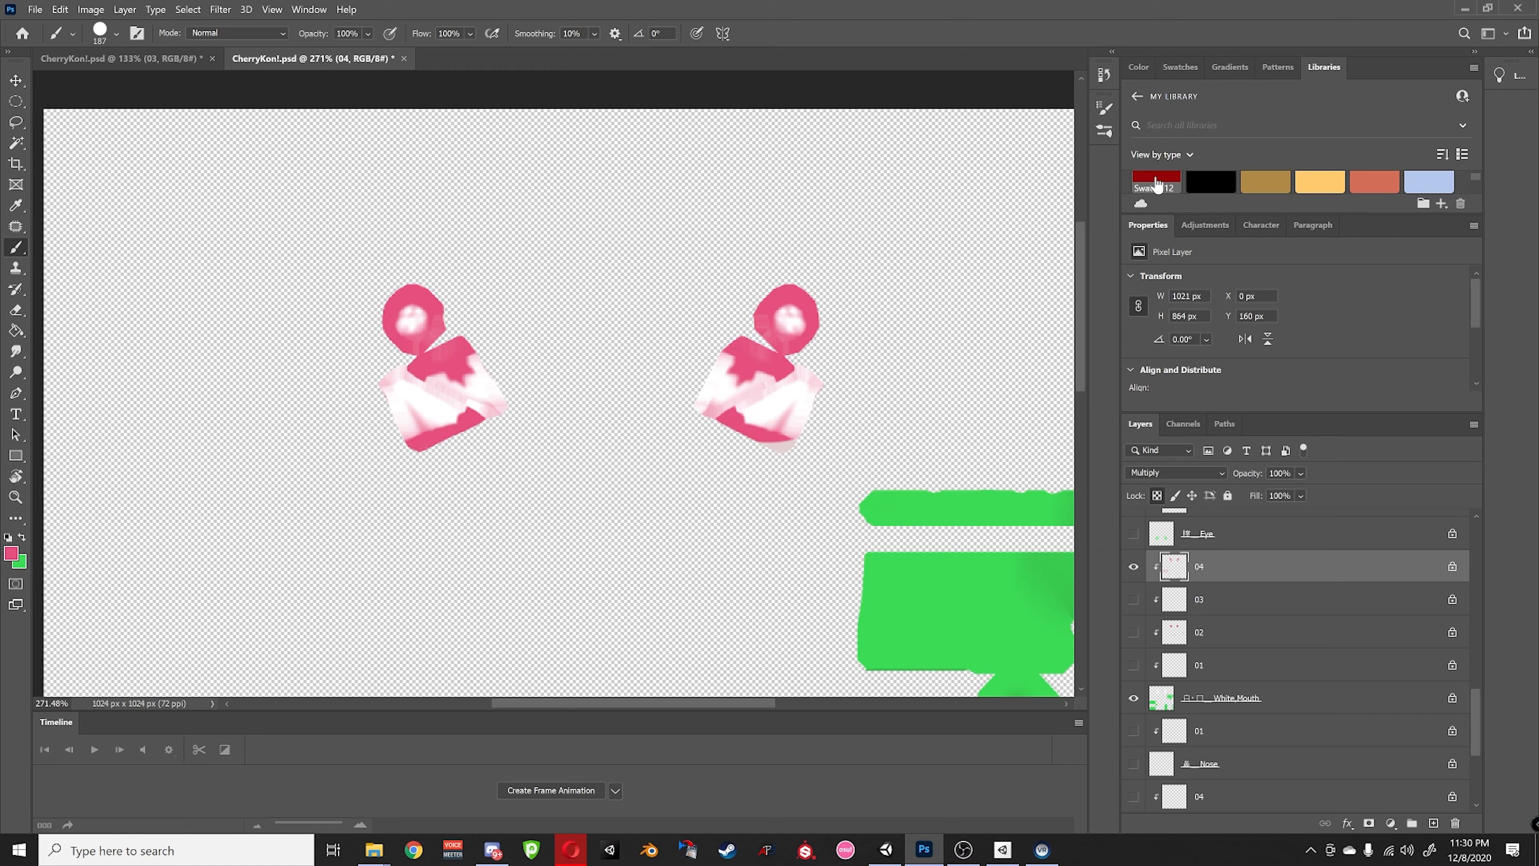
pyautogui.click(17, 556)
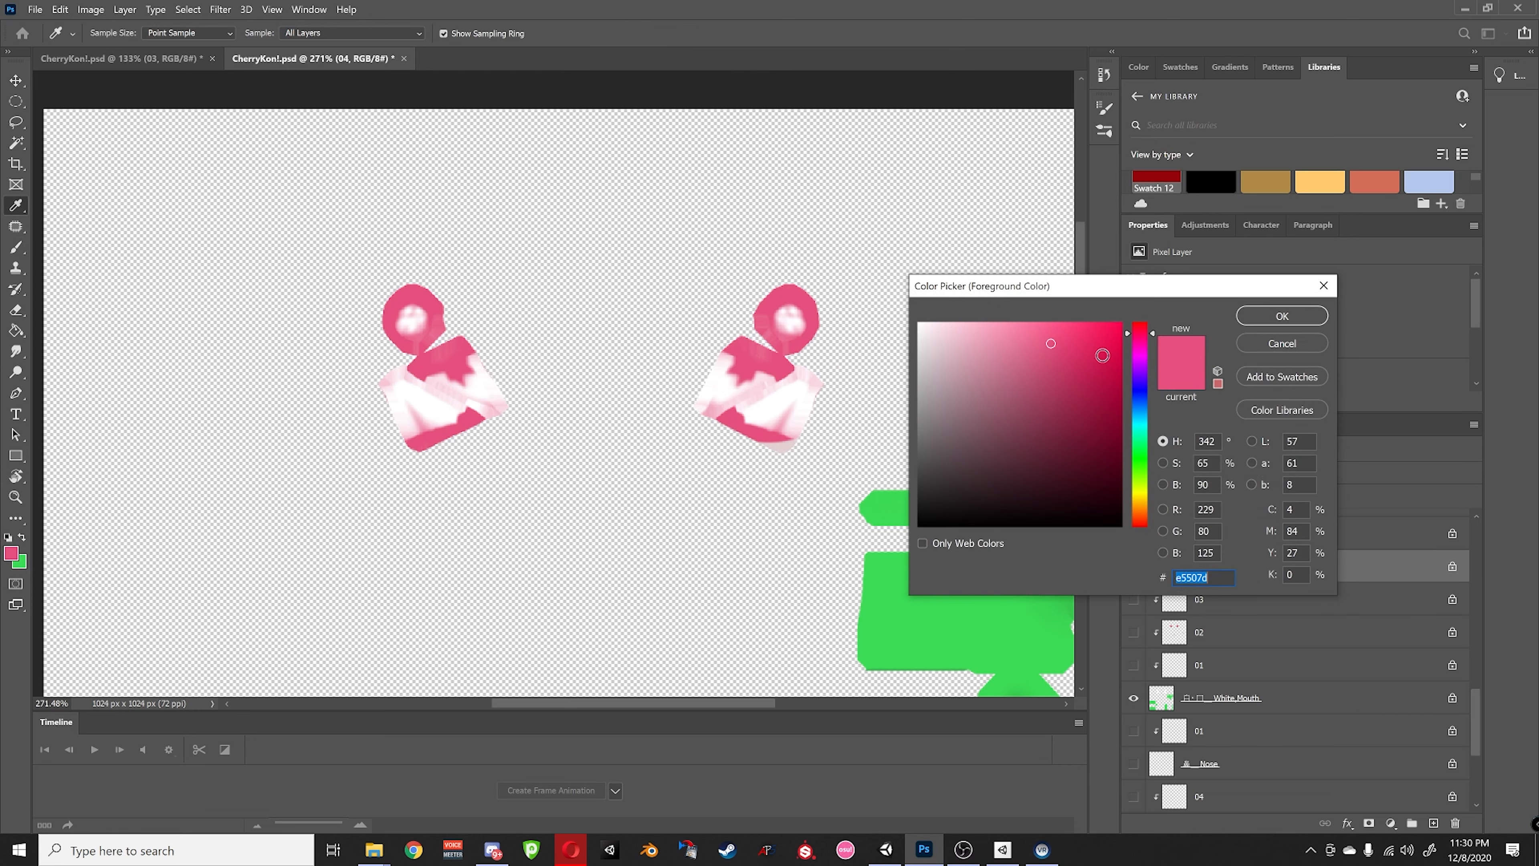
pyautogui.click(1277, 371)
pyautogui.press('Return')
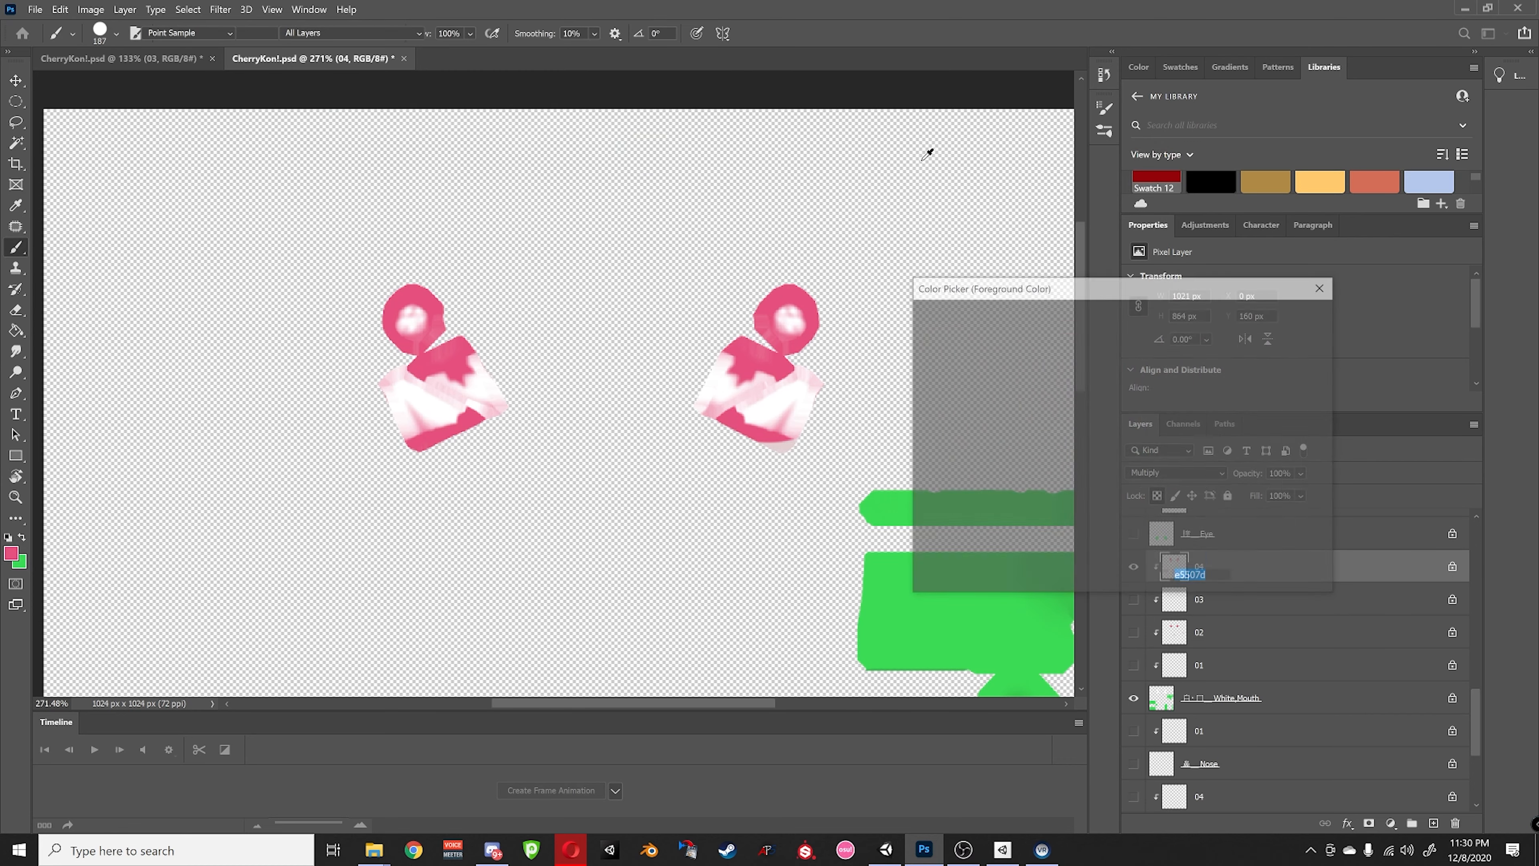
pyautogui.click(1261, 313)
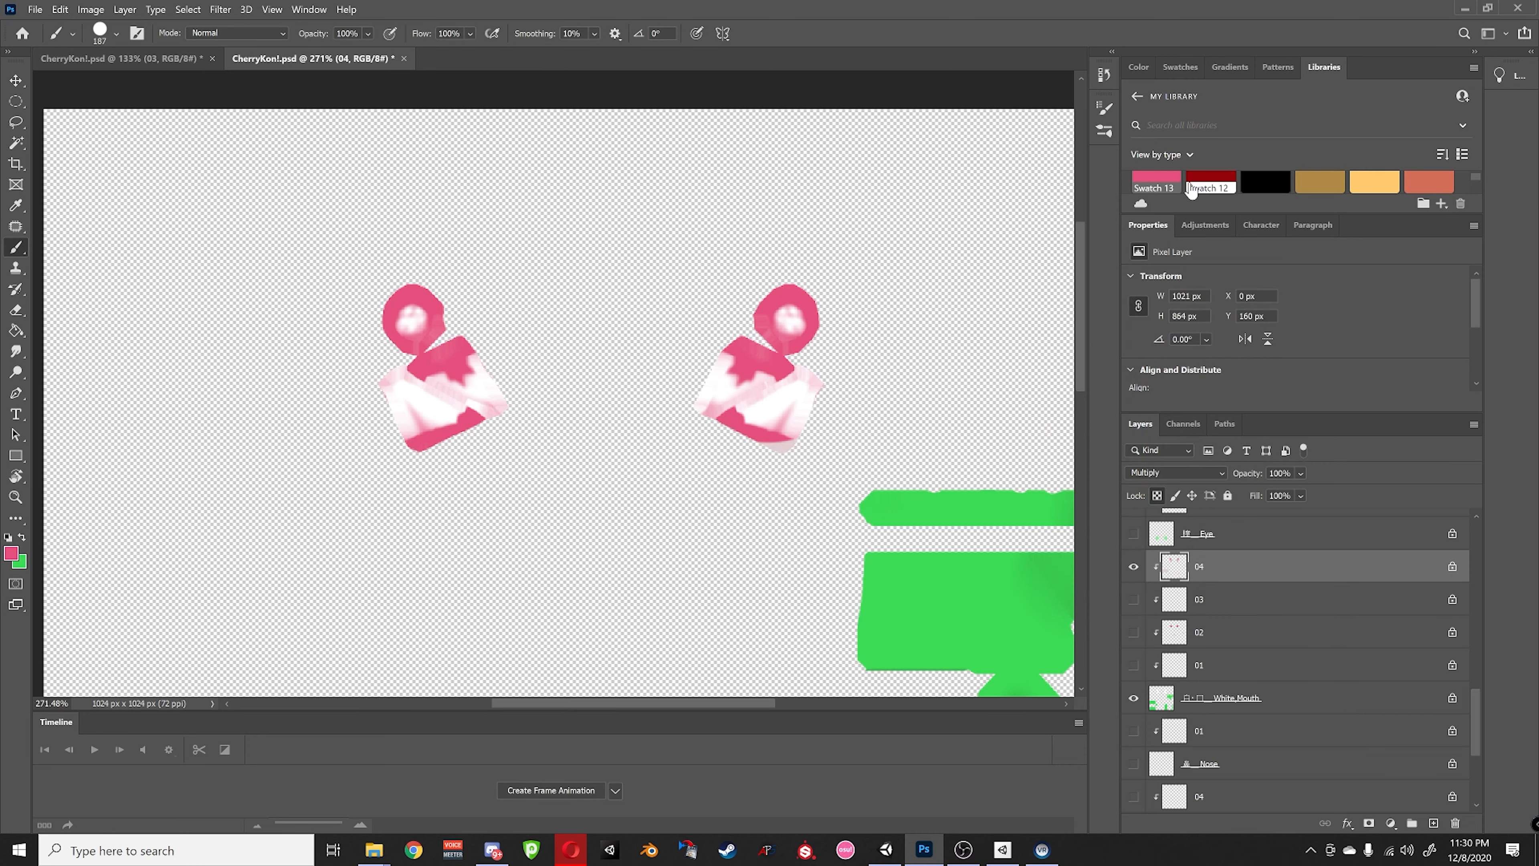
# - Paint both eye frames dark red using Swatch 12, then show all layers
pyautogui.doubleClick(1203, 188)
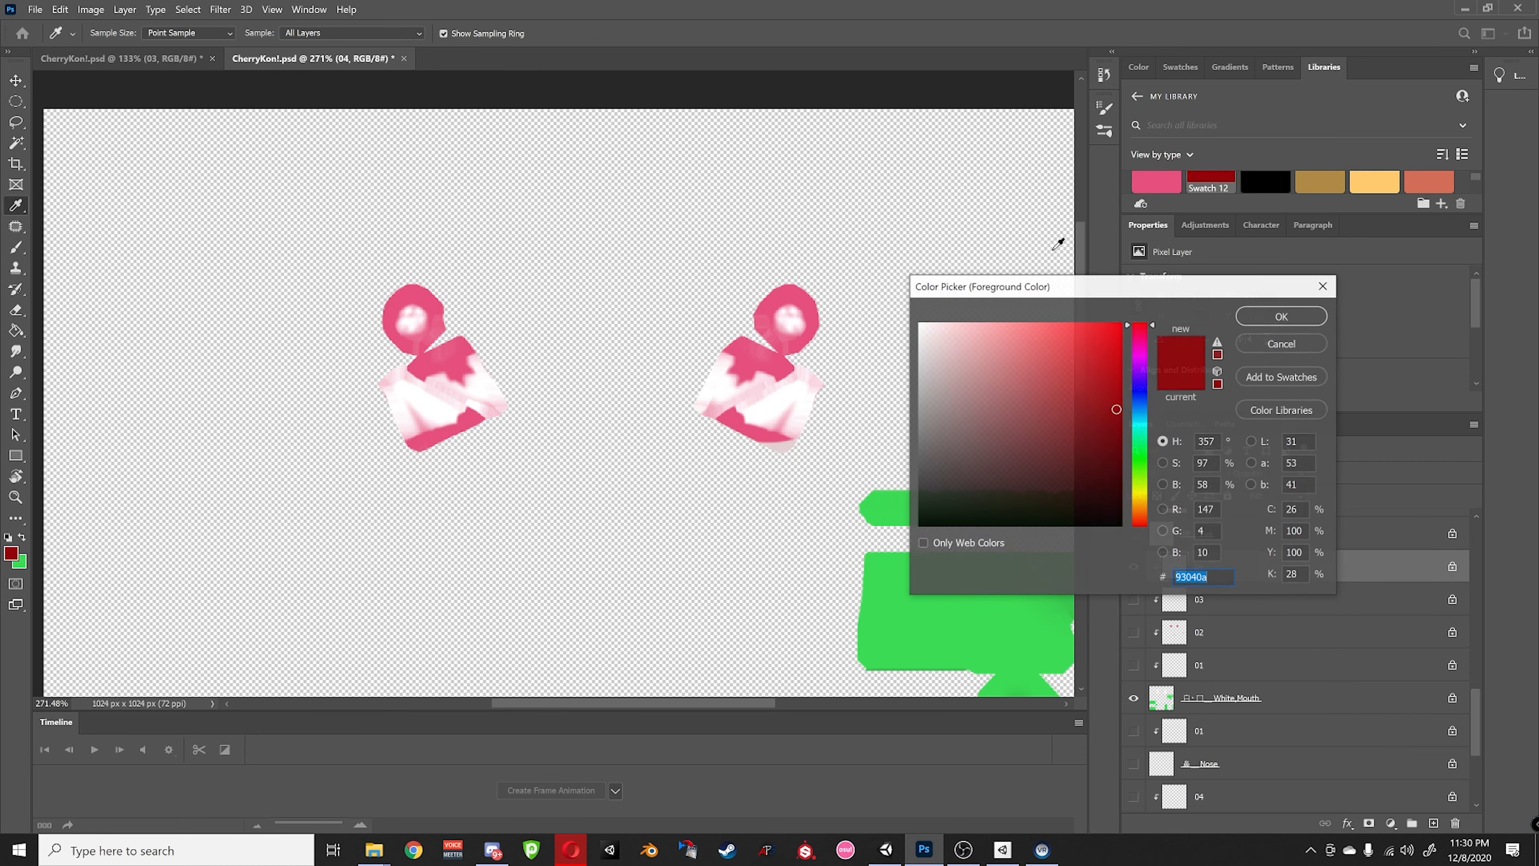
pyautogui.click(1282, 306)
pyautogui.click(753, 370)
pyautogui.moveTo(440, 395); pyautogui.dragTo(405, 372)
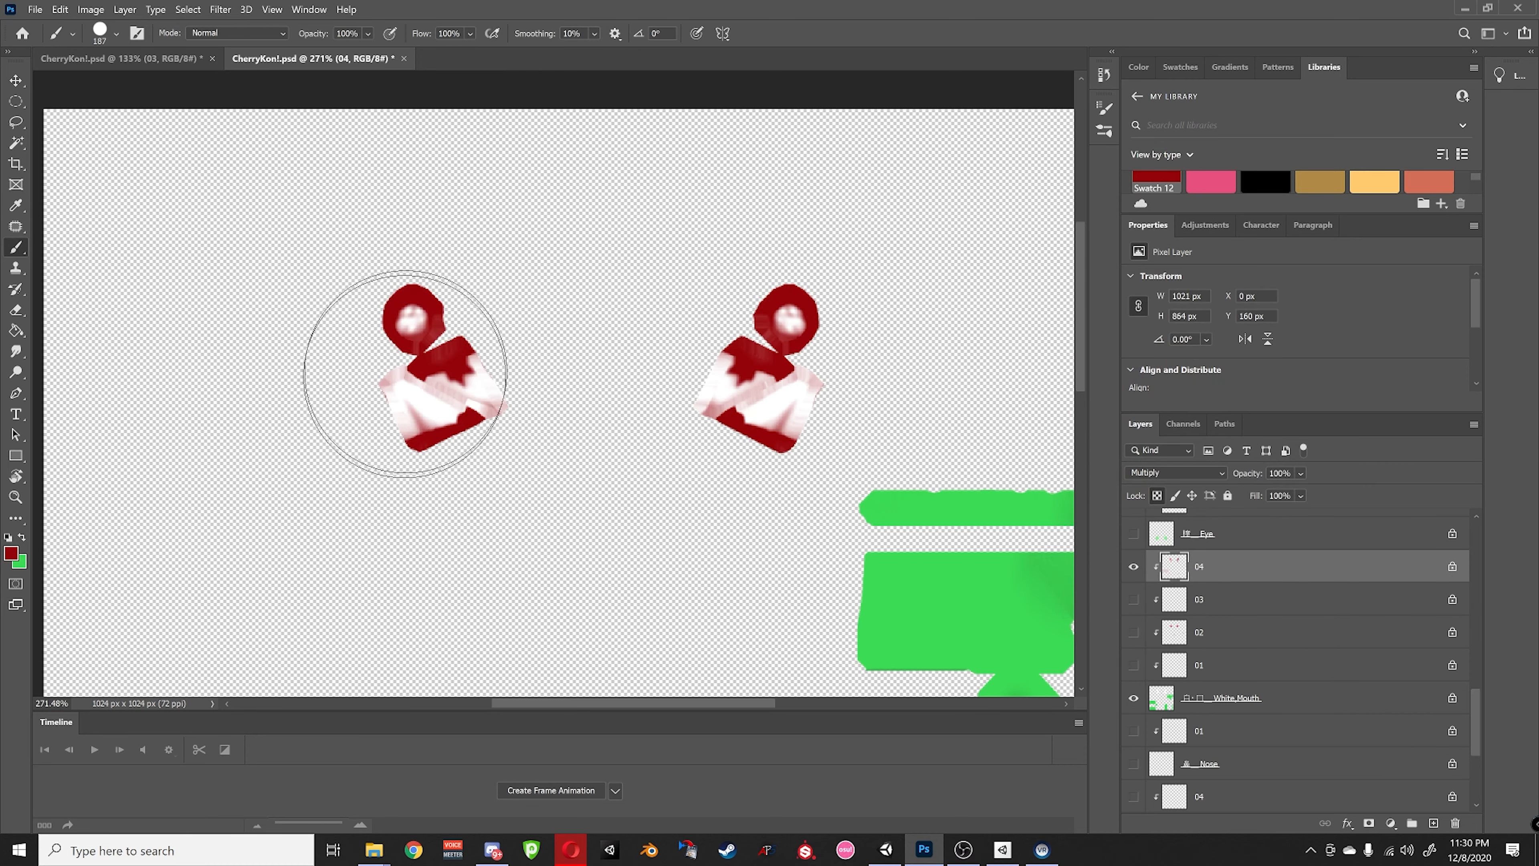
pyautogui.keyDown('alt'); pyautogui.click(1133, 567); pyautogui.keyUp('alt')
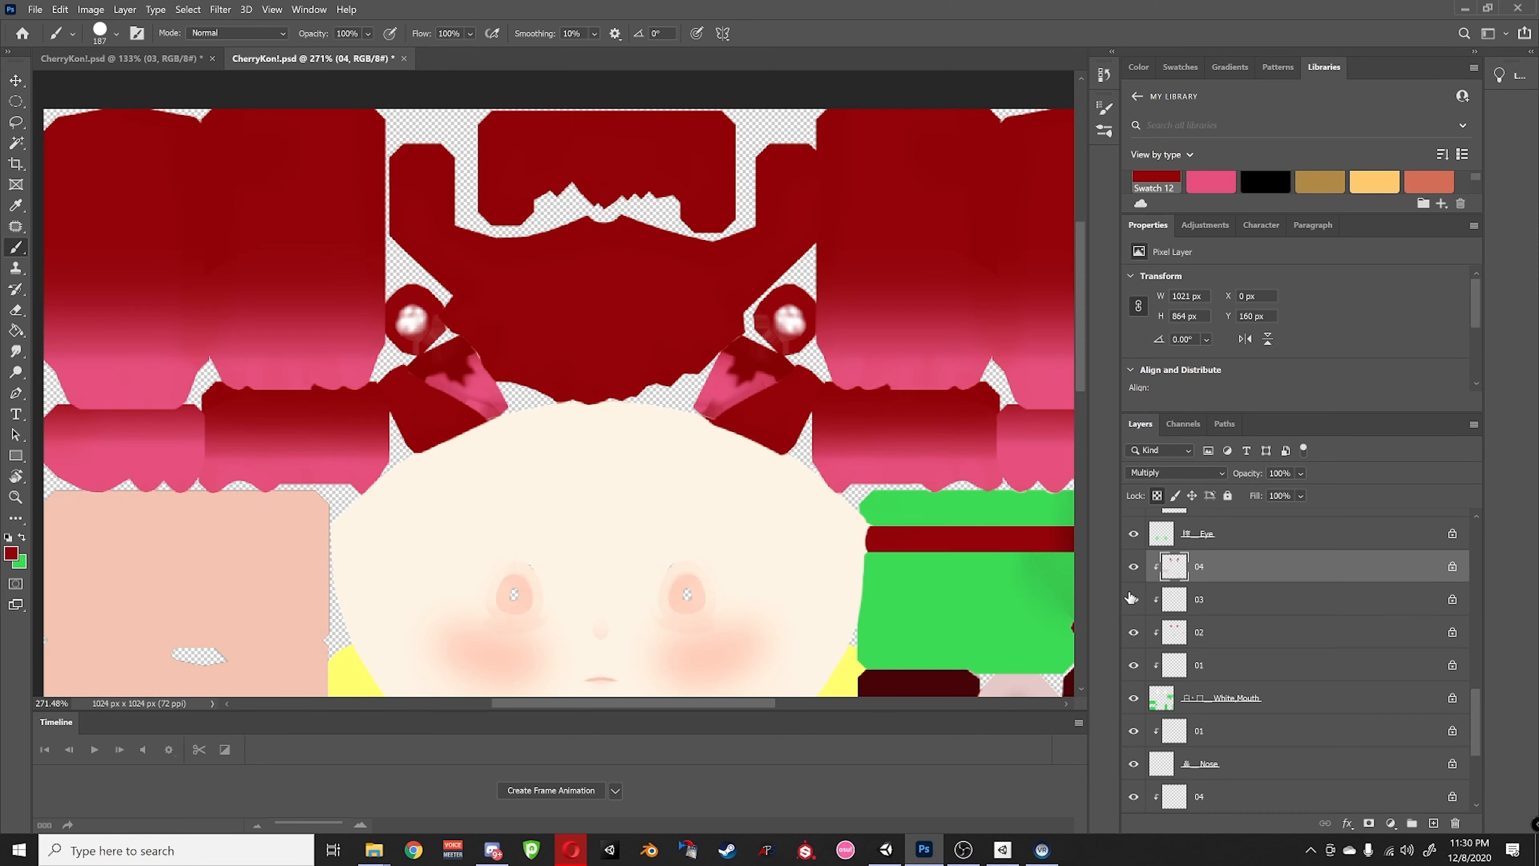
# - Shift the view to show more face and check layers 02, 01 and 03 individually
pyautogui.keyDown('alt'); pyautogui.scroll(-1, 582, 469); pyautogui.keyUp('alt')
pyautogui.moveTo(826, 521); pyautogui.dragTo(791, 527, button='middle')
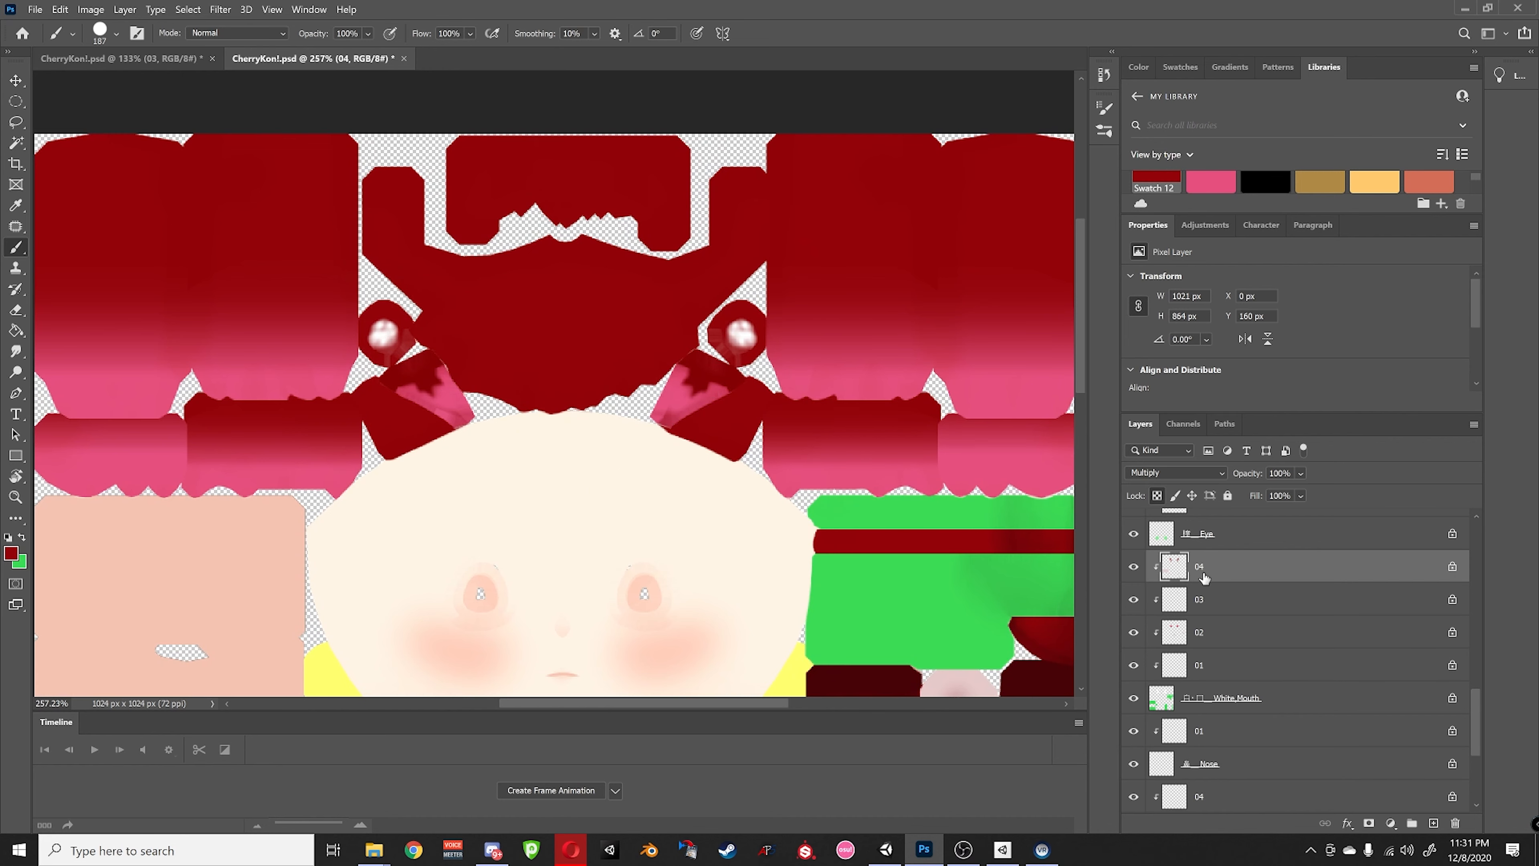
pyautogui.click(1214, 633)
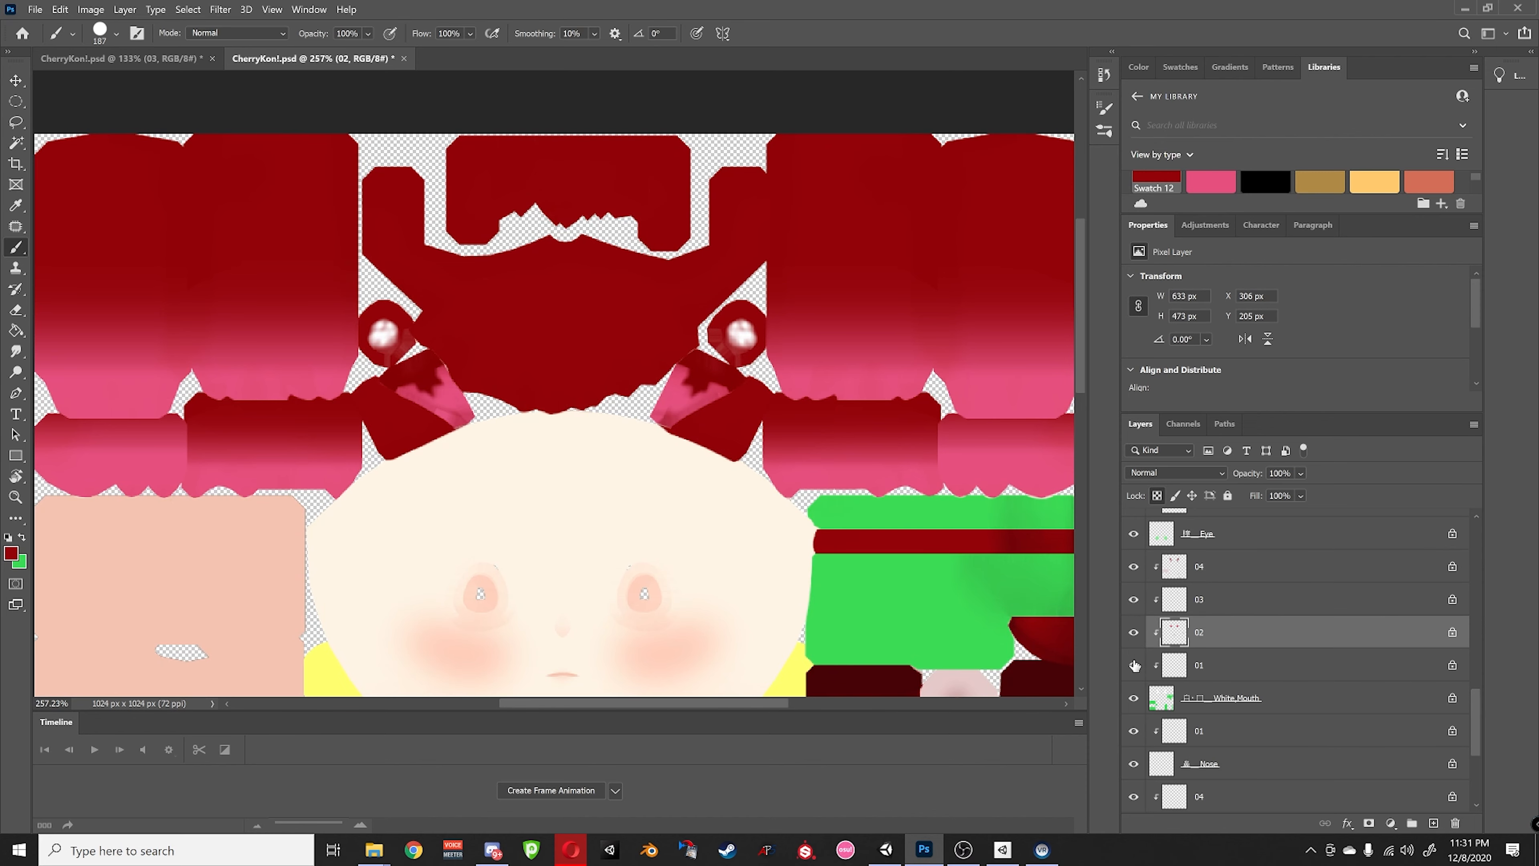
pyautogui.keyDown('alt'); pyautogui.click(1134, 632); pyautogui.keyUp('alt')
pyautogui.keyDown('alt'); pyautogui.click(1133, 632); pyautogui.keyUp('alt')
pyautogui.click(1194, 667)
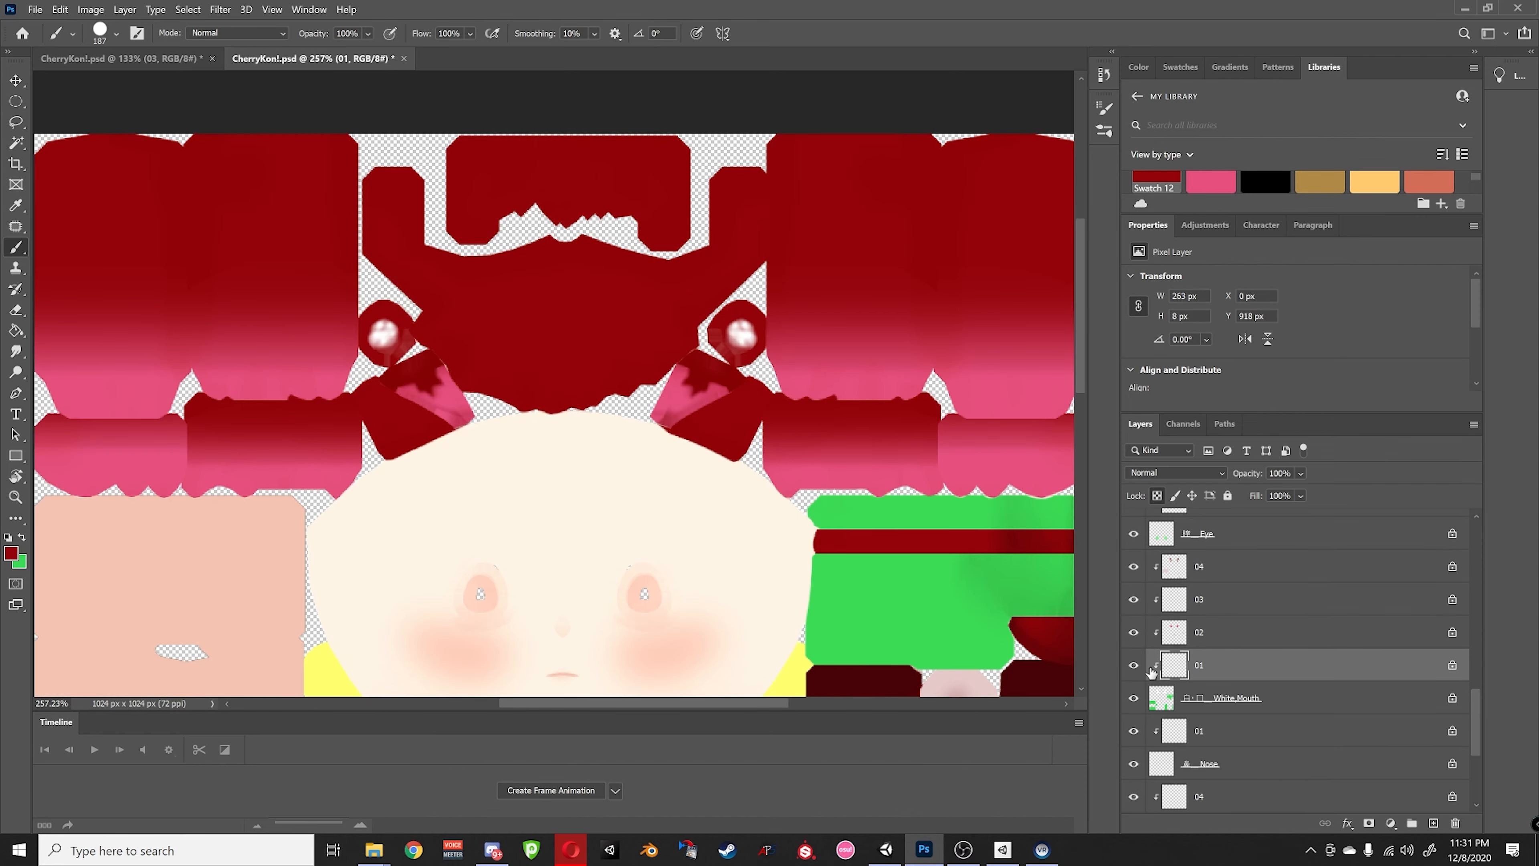
pyautogui.keyDown('alt'); pyautogui.click(1134, 666); pyautogui.keyUp('alt')
pyautogui.keyDown('alt'); pyautogui.click(1133, 666); pyautogui.keyUp('alt')
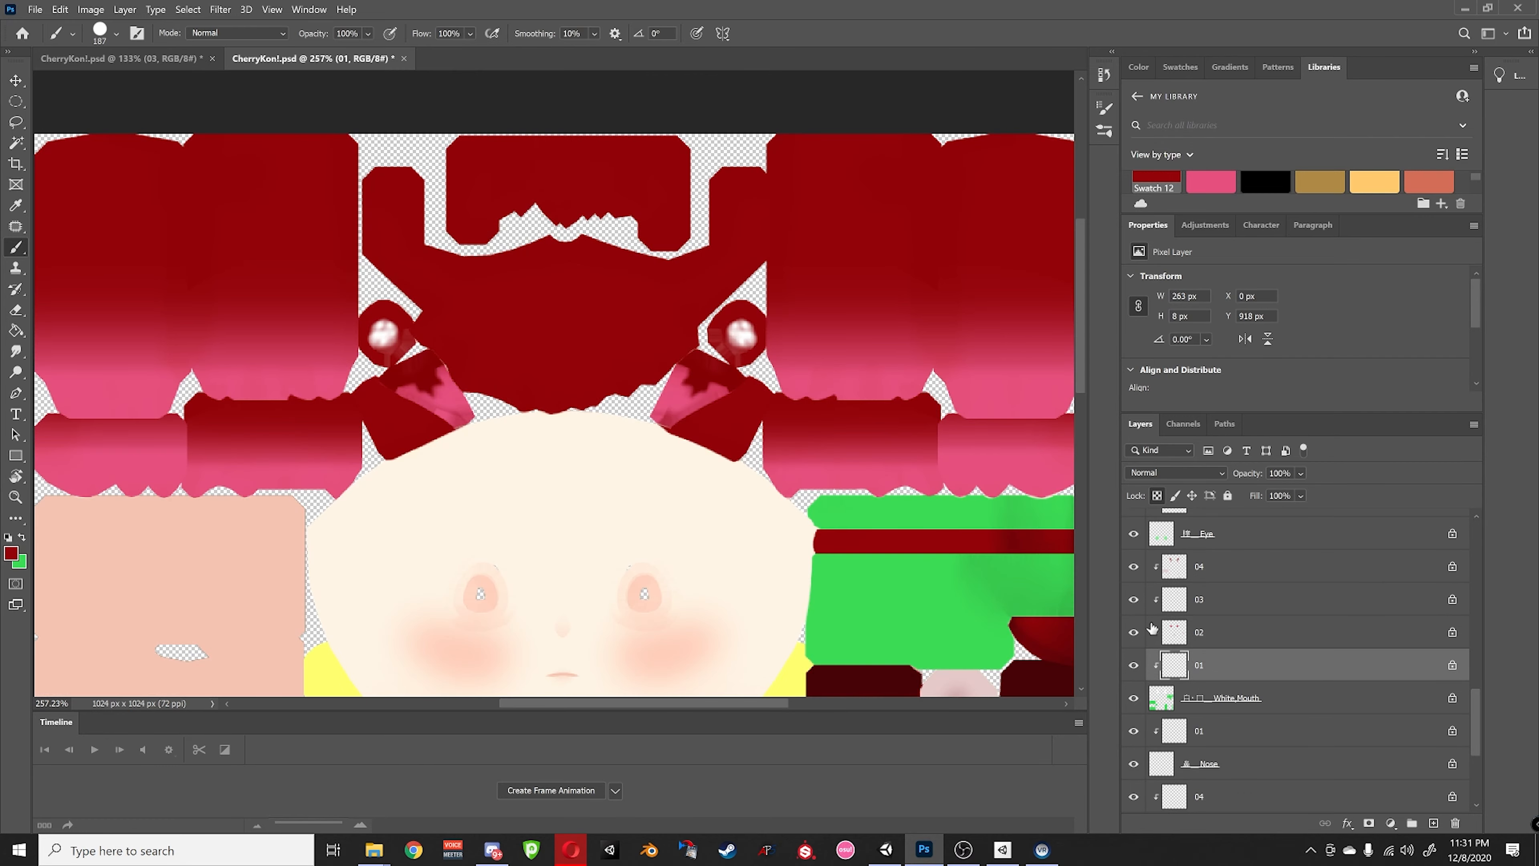
pyautogui.click(1199, 599)
pyautogui.keyDown('alt'); pyautogui.click(1132, 600); pyautogui.keyUp('alt')
pyautogui.keyDown('alt'); pyautogui.click(1132, 600); pyautogui.keyUp('alt')
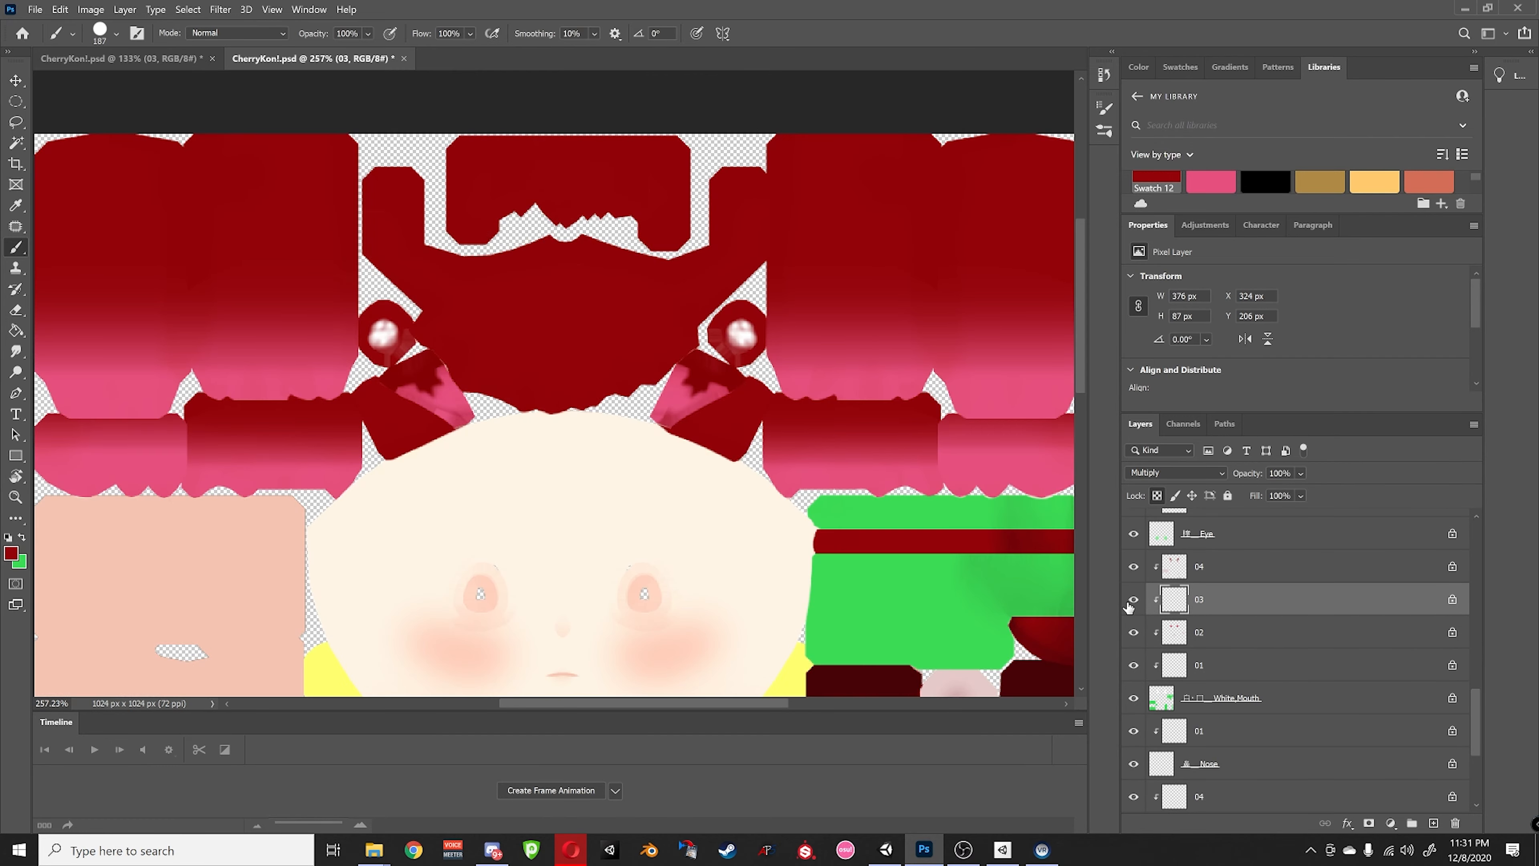
# - Set the paint colour to the pink library swatch after checking layers 04 and 02
pyautogui.click(1198, 570)
pyautogui.keyDown('alt'); pyautogui.click(1134, 566); pyautogui.keyUp('alt')
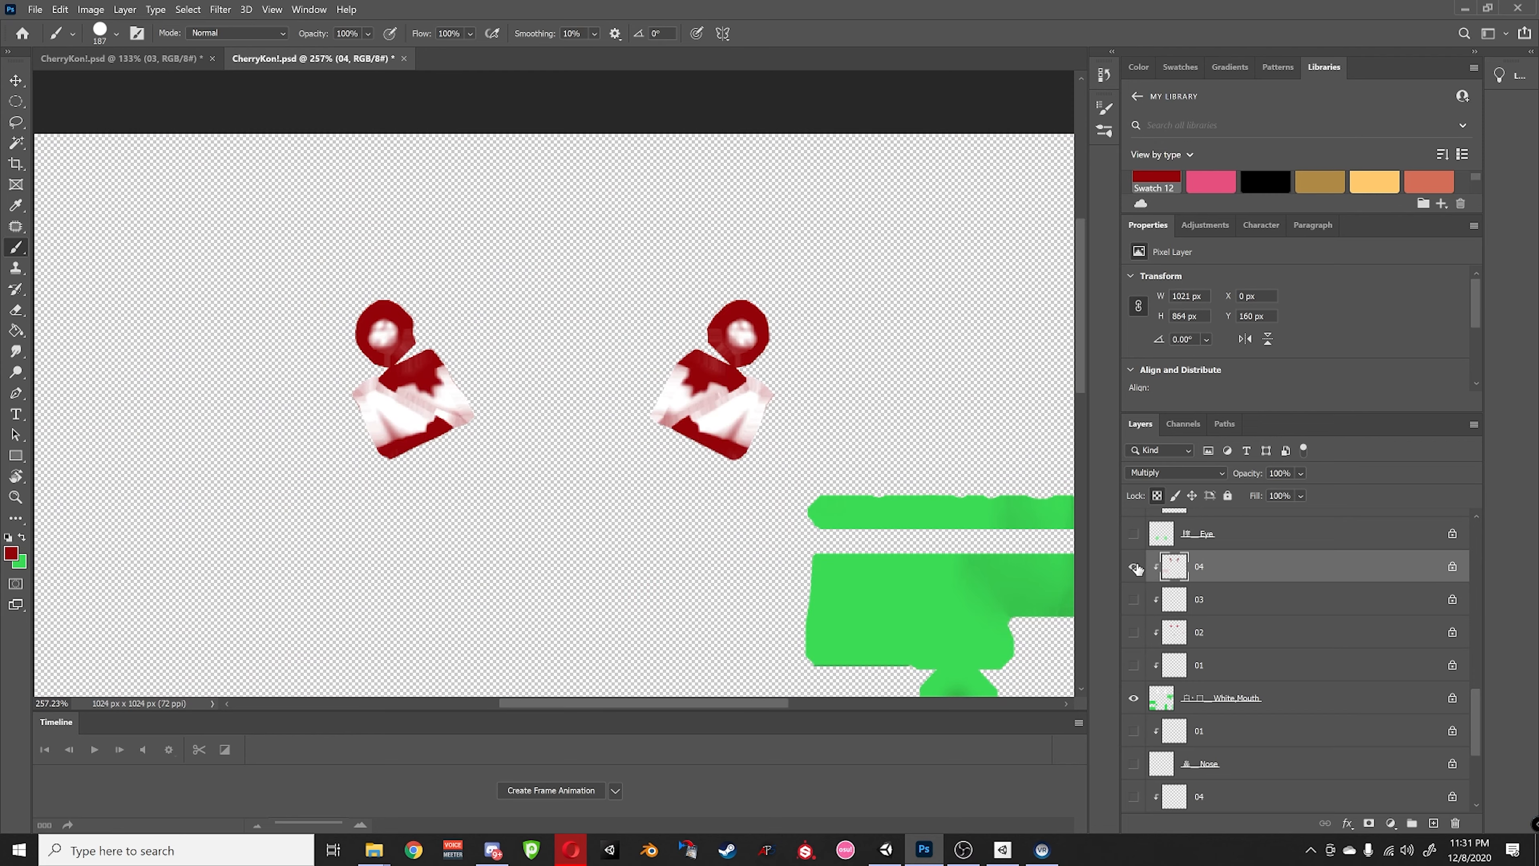
pyautogui.keyDown('alt'); pyautogui.click(1134, 567); pyautogui.keyUp('alt')
pyautogui.keyDown('alt'); pyautogui.click(1134, 633); pyautogui.keyUp('alt')
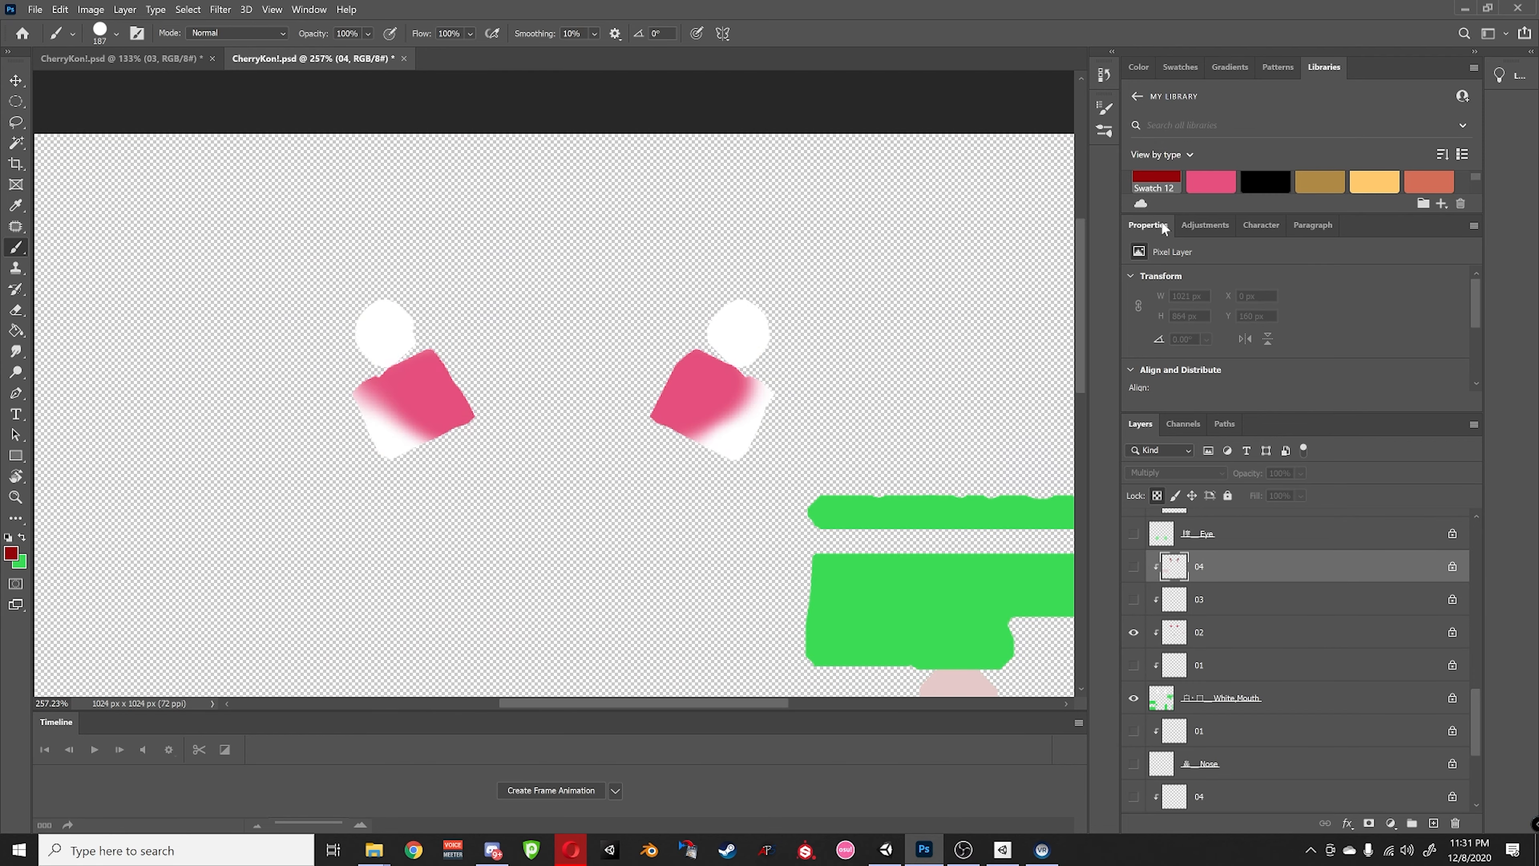
pyautogui.doubleClick(1221, 184)
pyautogui.click(1286, 320)
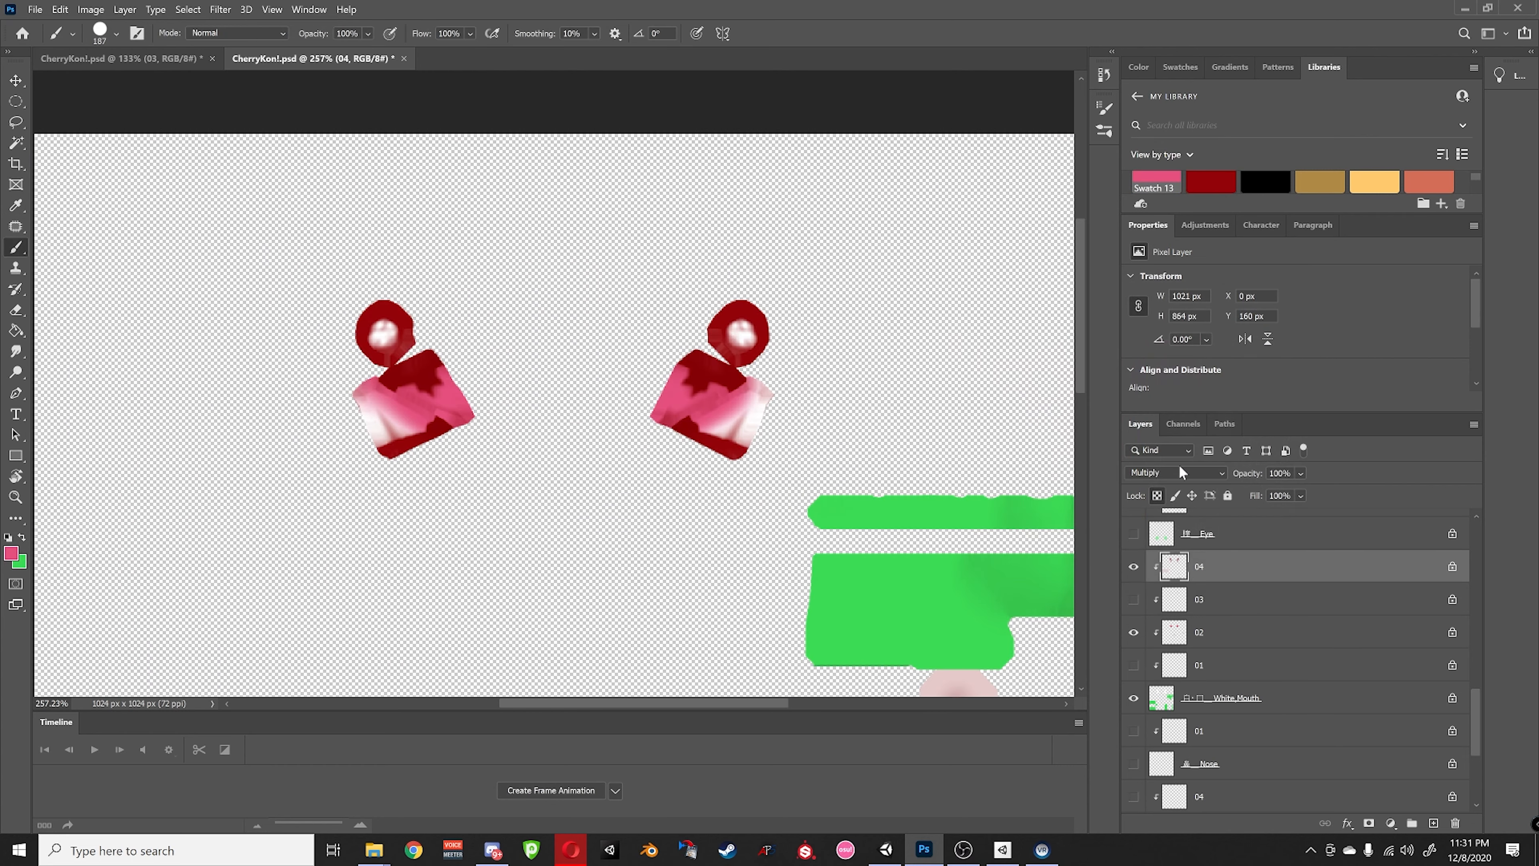
pyautogui.keyDown('alt'); pyautogui.click(1133, 567); pyautogui.keyUp('alt')
# - Try painting layer 04's round right eye frame pink, then undo it
pyautogui.click(1199, 603)
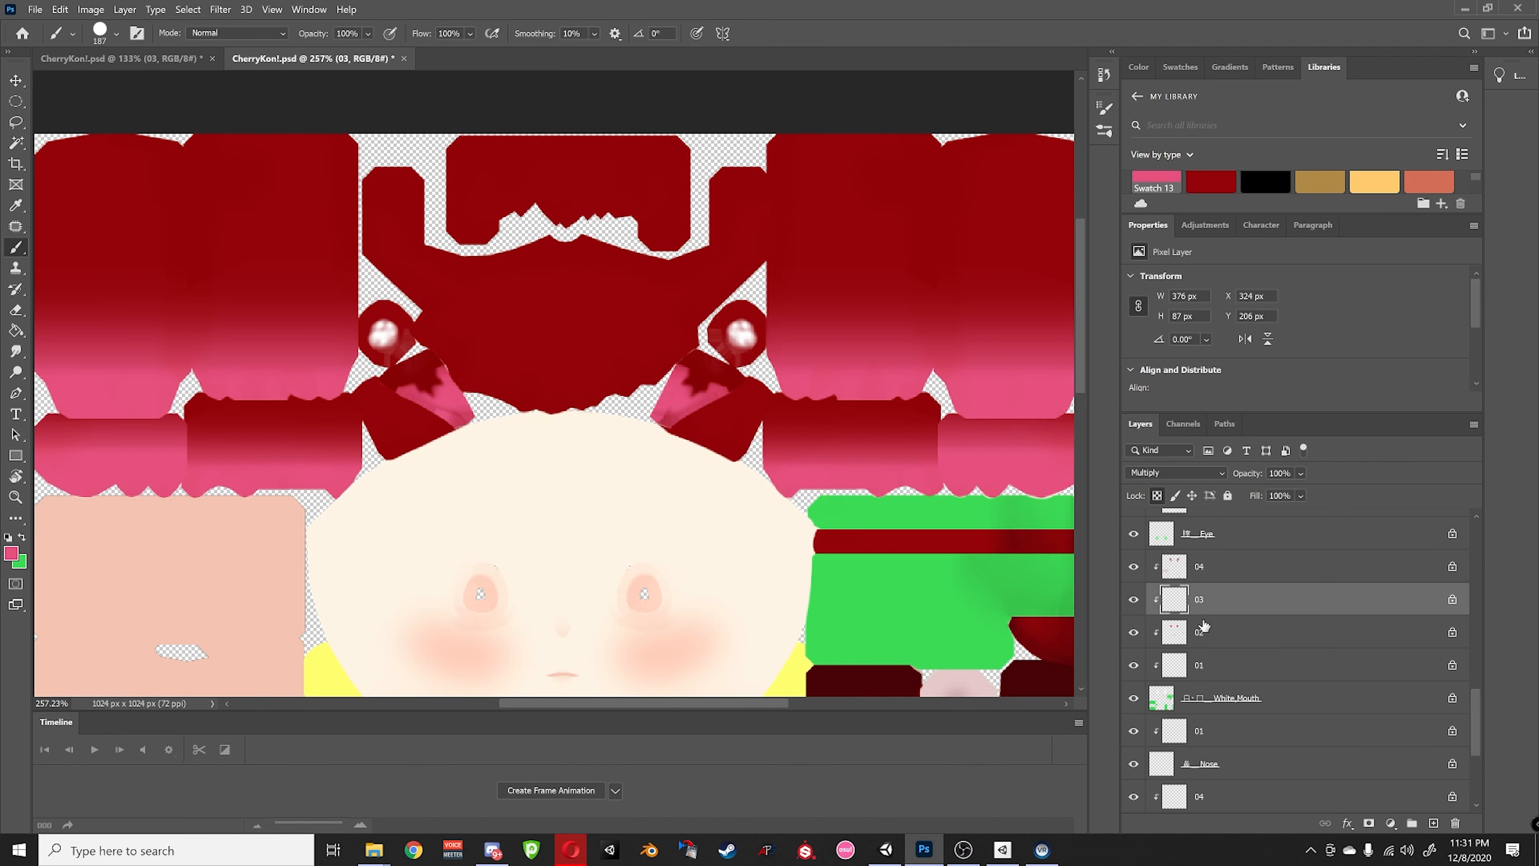
pyautogui.click(1197, 631)
pyautogui.keyDown('alt'); pyautogui.click(1133, 633); pyautogui.keyUp('alt')
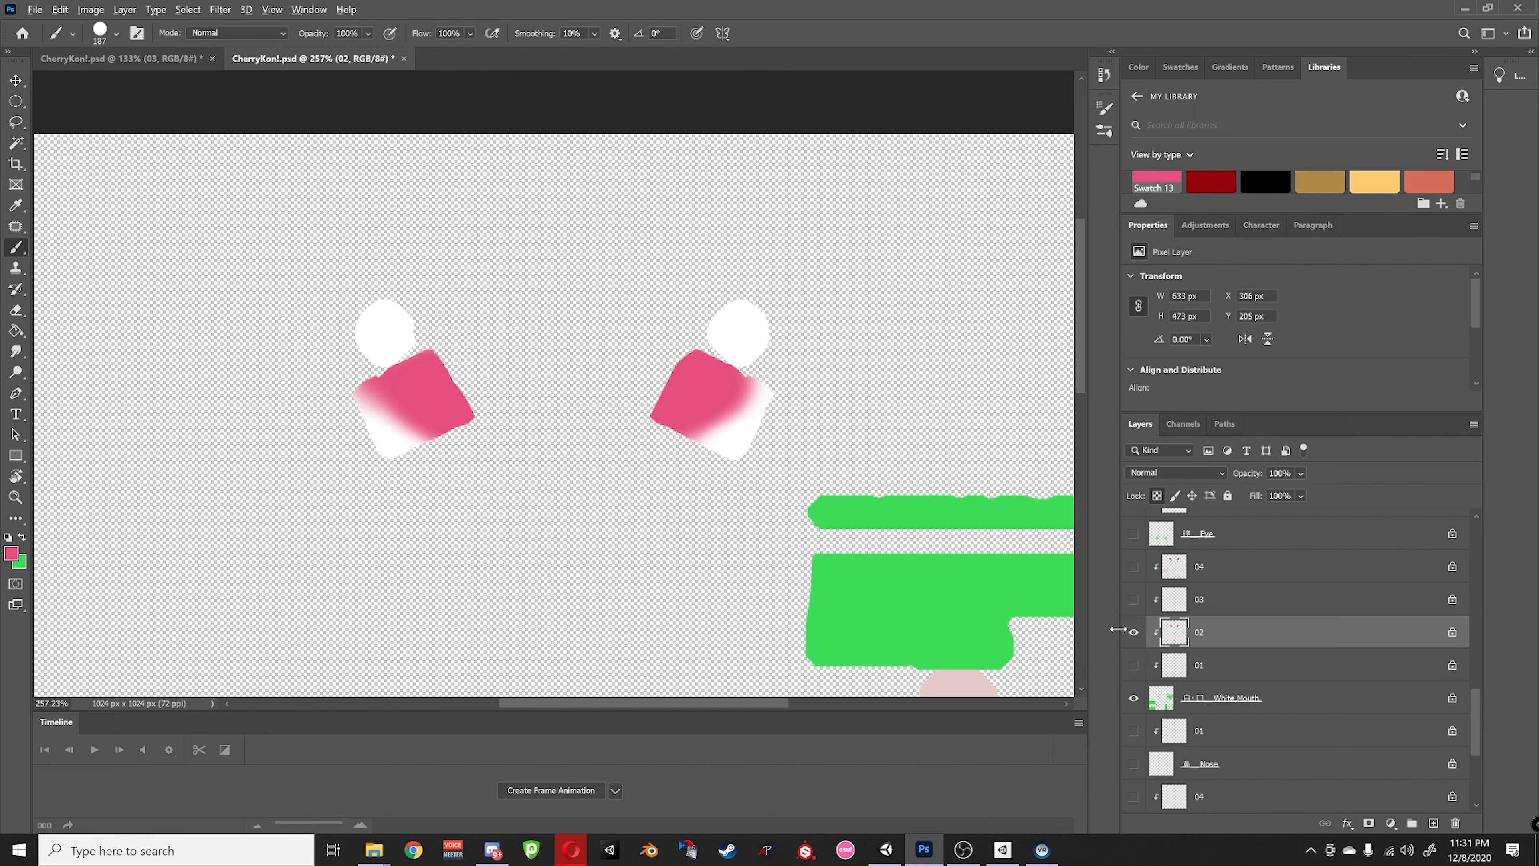
pyautogui.keyDown('alt'); pyautogui.click(1133, 632); pyautogui.keyUp('alt')
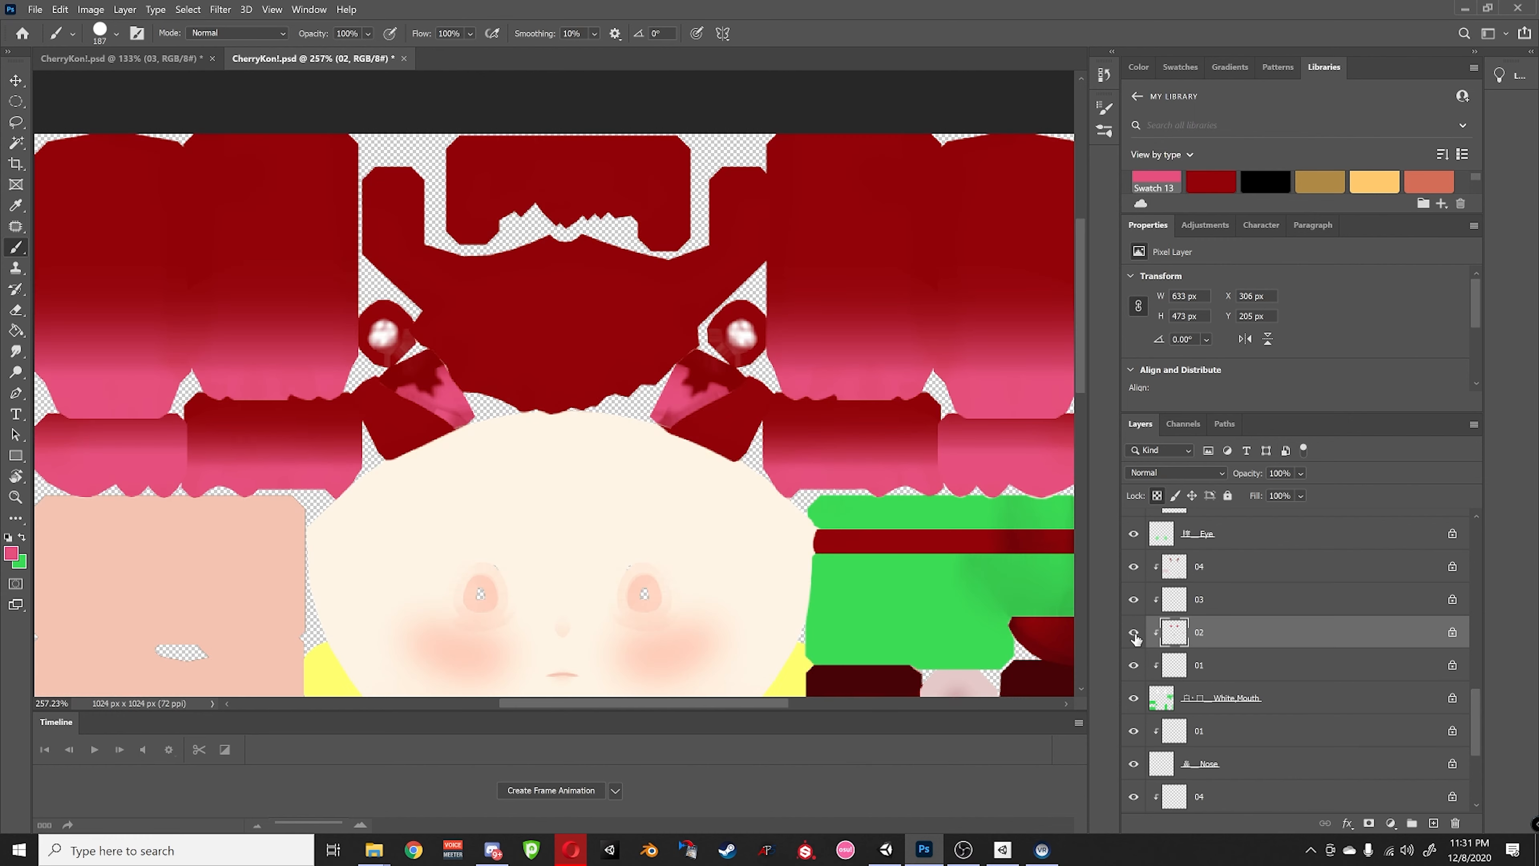
pyautogui.click(1198, 579)
pyautogui.keyDown('alt'); pyautogui.click(1133, 566); pyautogui.keyUp('alt')
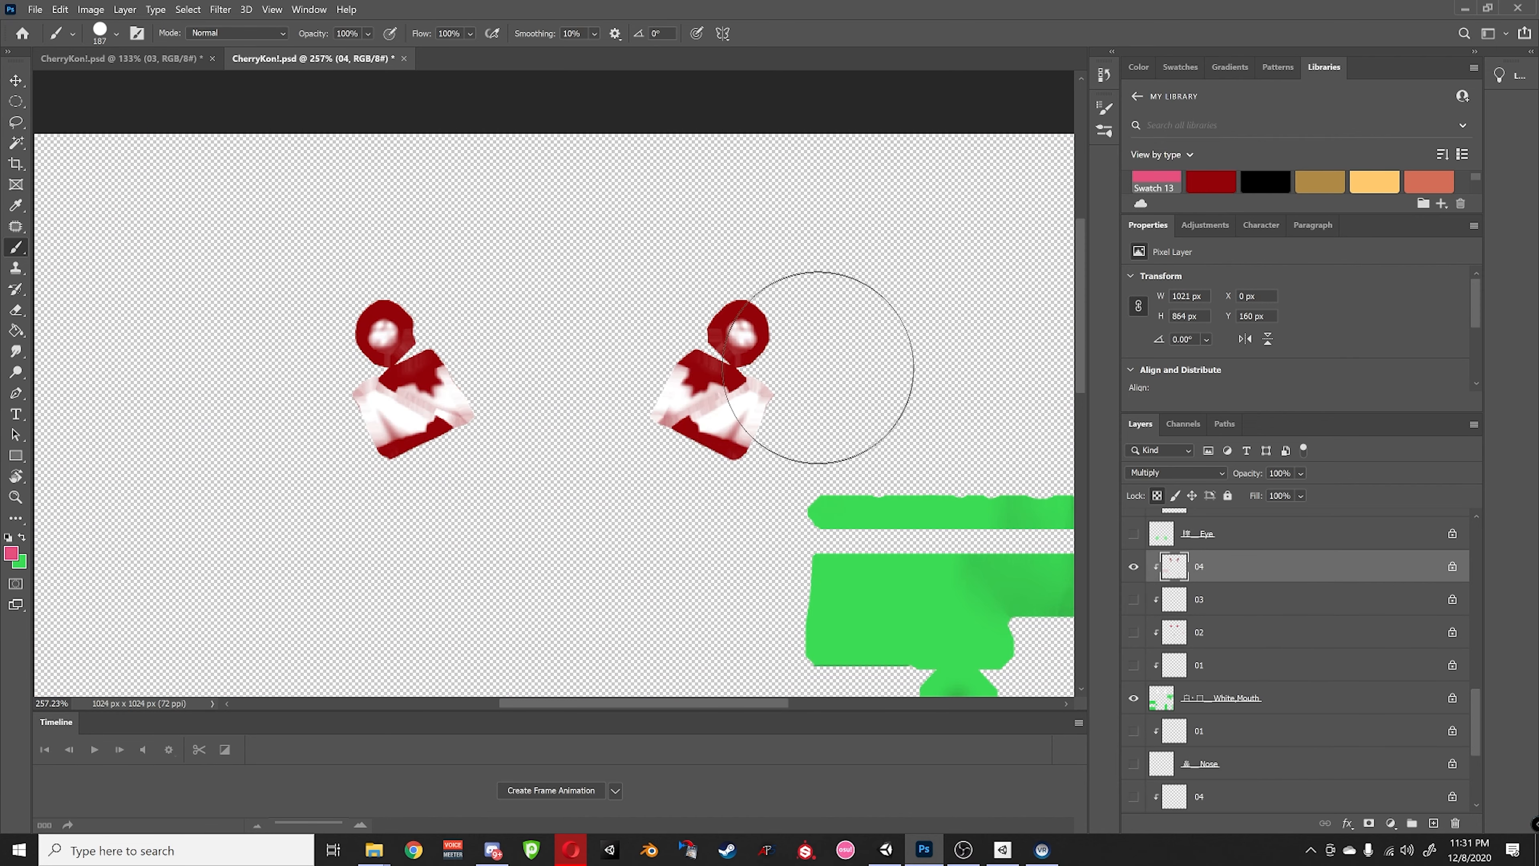
pyautogui.click(780, 291)
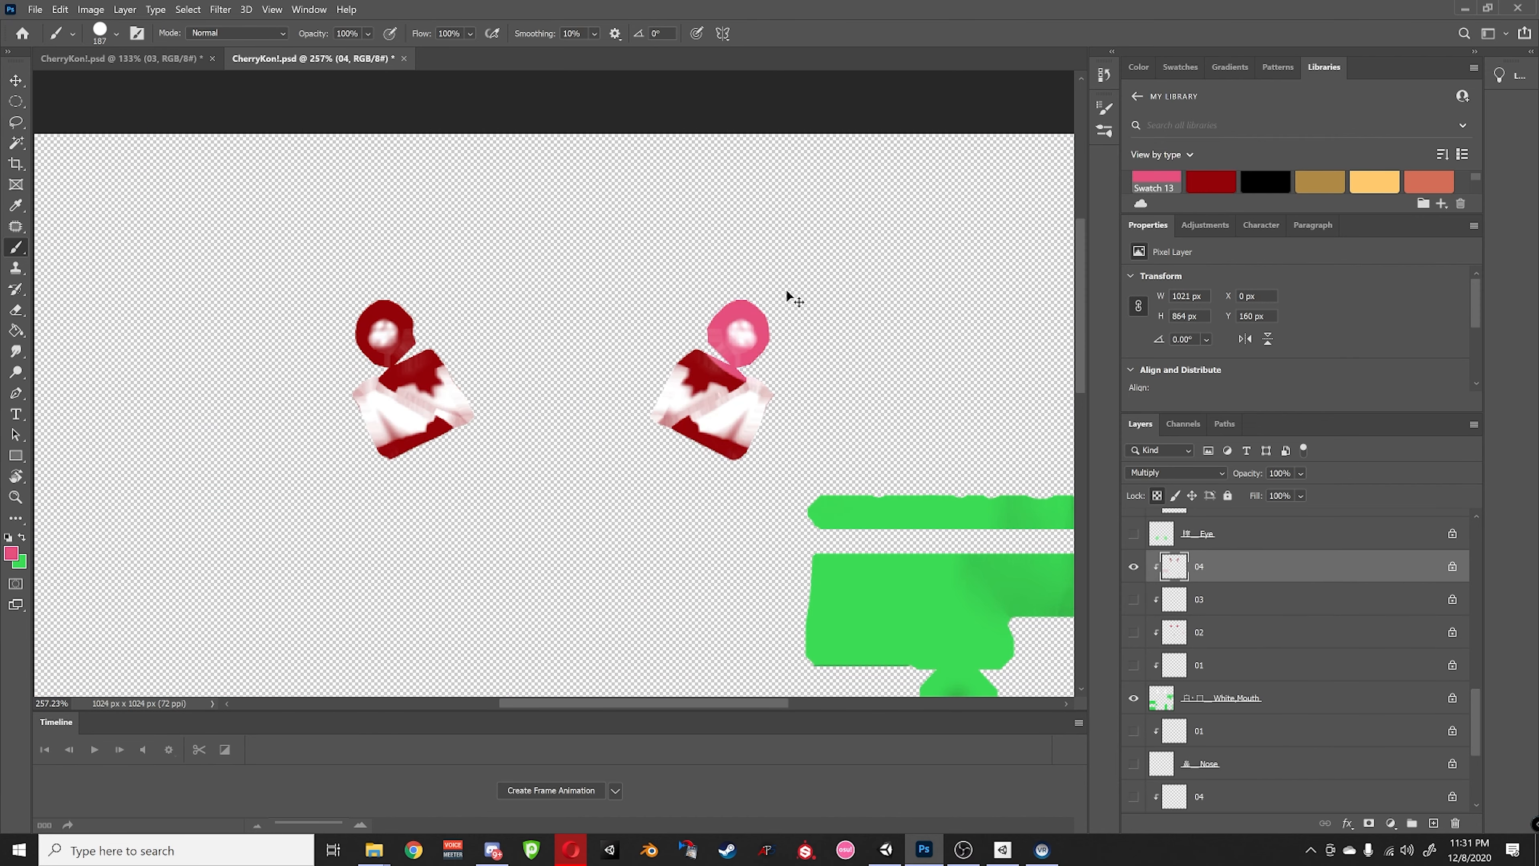
pyautogui.hotkey('ctrl', 'z')
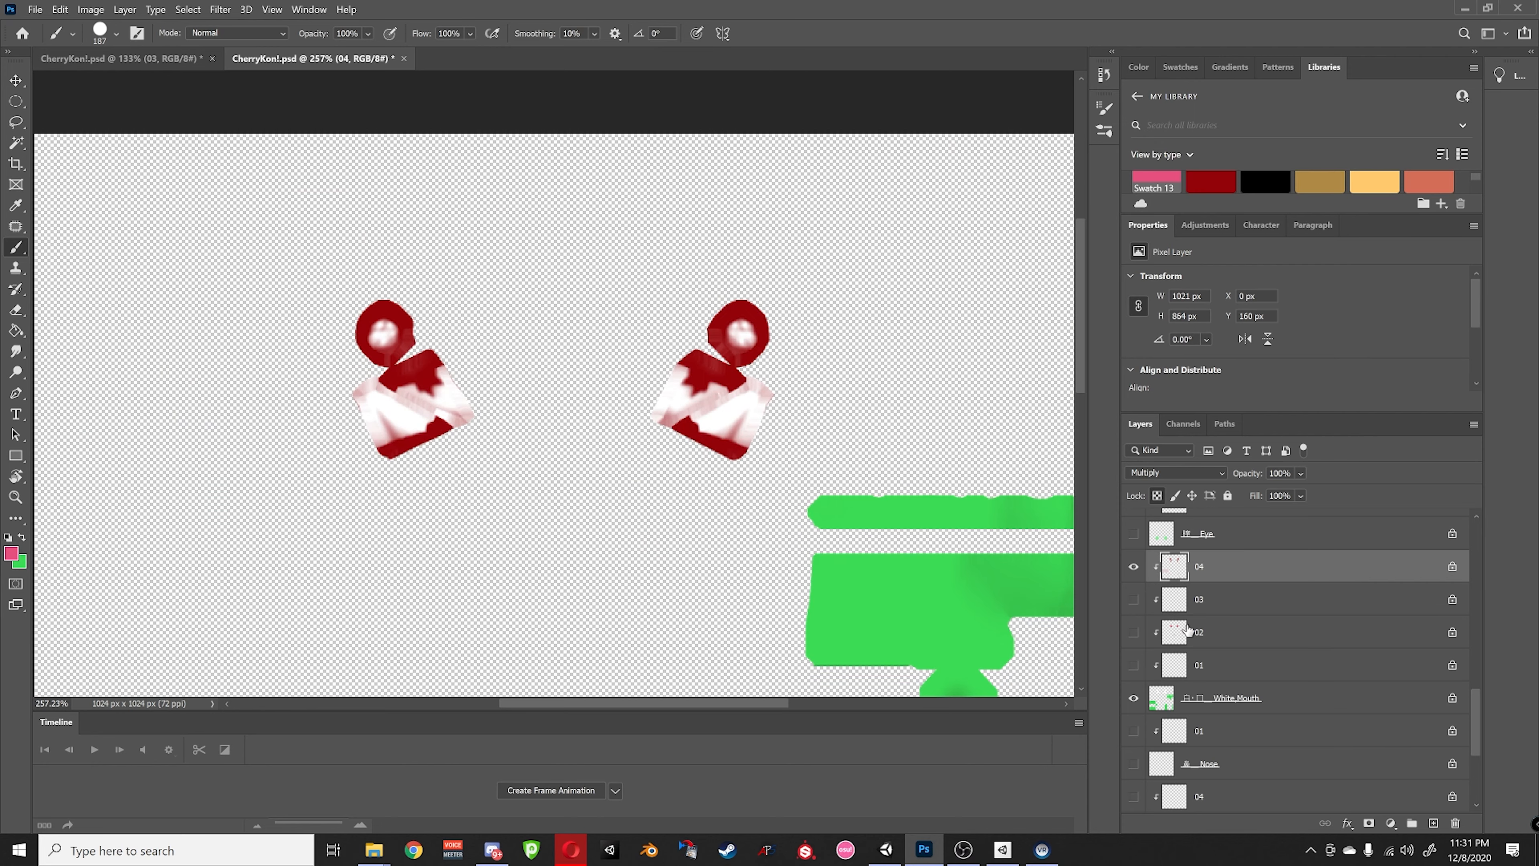
pyautogui.keyDown('alt'); pyautogui.click(1133, 566); pyautogui.keyUp('alt')
# - On layer 03, deepen the pink patches on both the right and left eye frames
pyautogui.click(1146, 603)
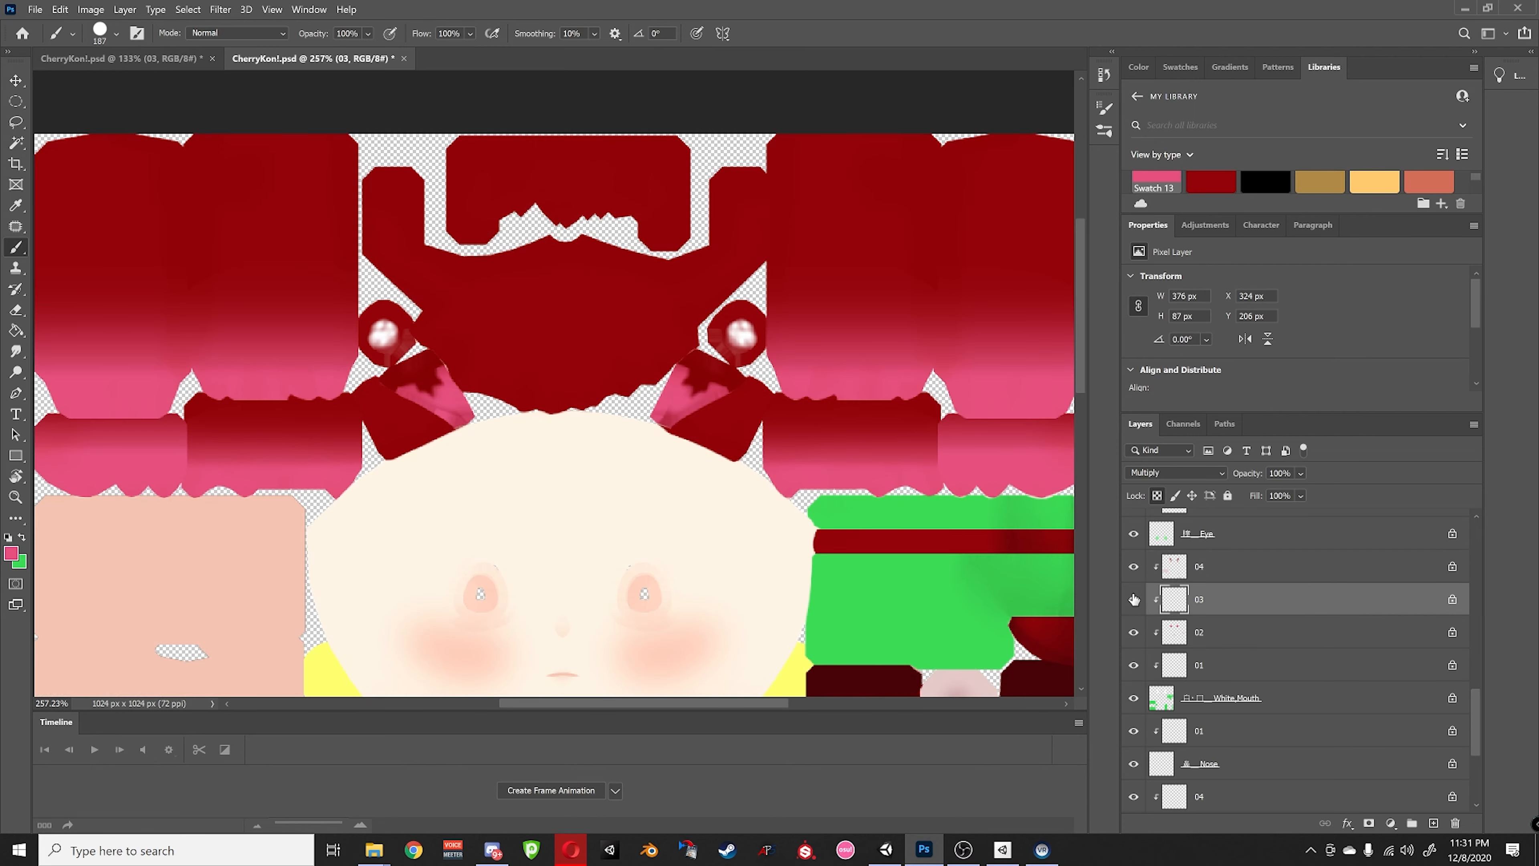
pyautogui.keyDown('alt'); pyautogui.click(1132, 598); pyautogui.keyUp('alt')
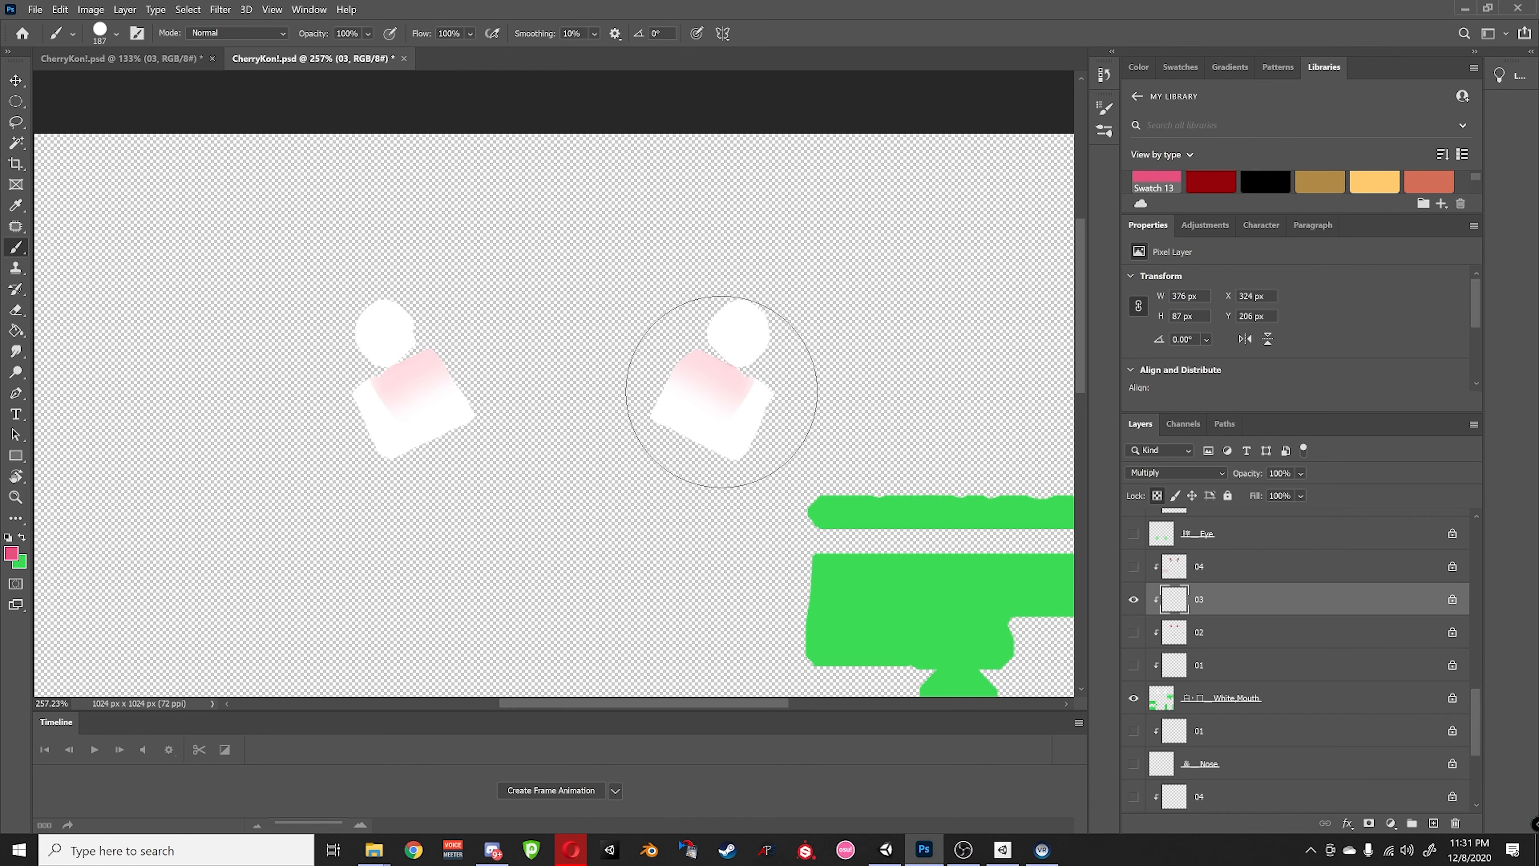
pyautogui.moveTo(714, 350); pyautogui.dragTo(700, 415)
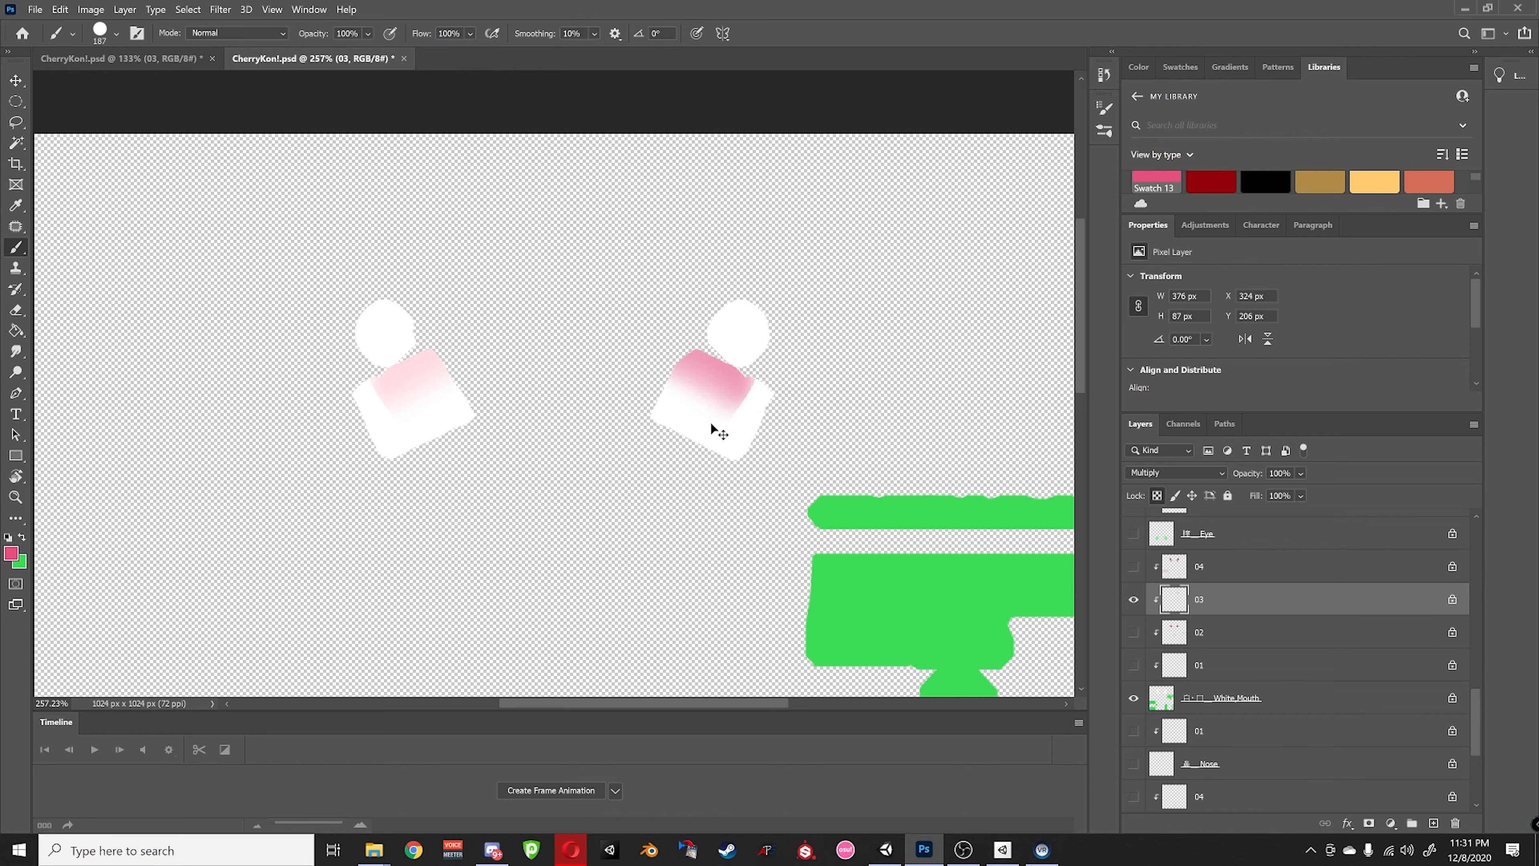
pyautogui.moveTo(444, 361); pyautogui.dragTo(442, 404)
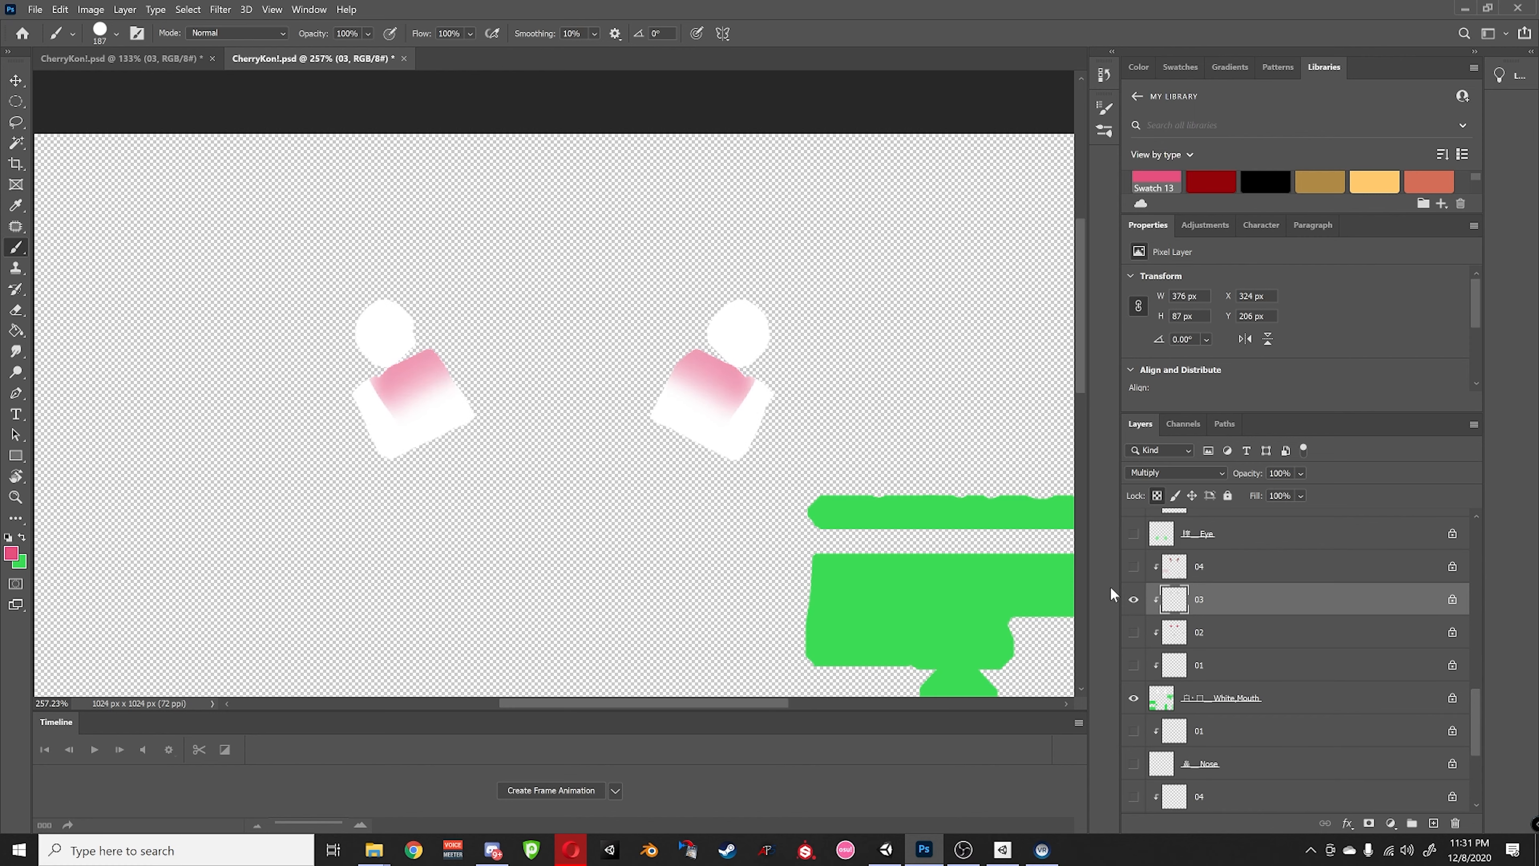
pyautogui.keyDown('alt'); pyautogui.click(1135, 600); pyautogui.keyUp('alt')
# - Compare layers 02 and 01 on their own, then show all layers again
pyautogui.click(1188, 634)
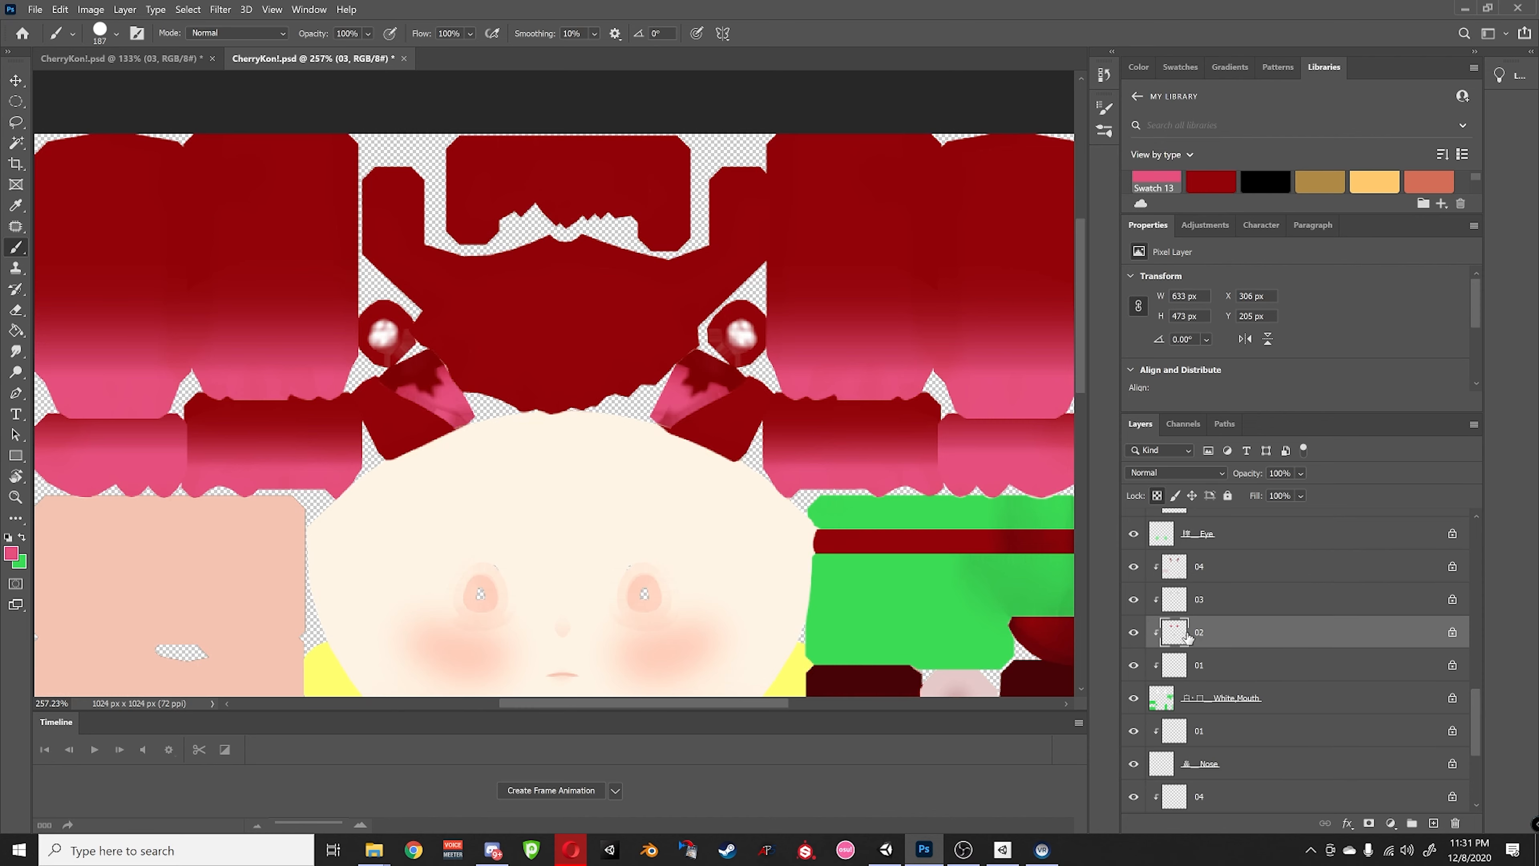
pyautogui.keyDown('alt'); pyautogui.click(1132, 632); pyautogui.keyUp('alt')
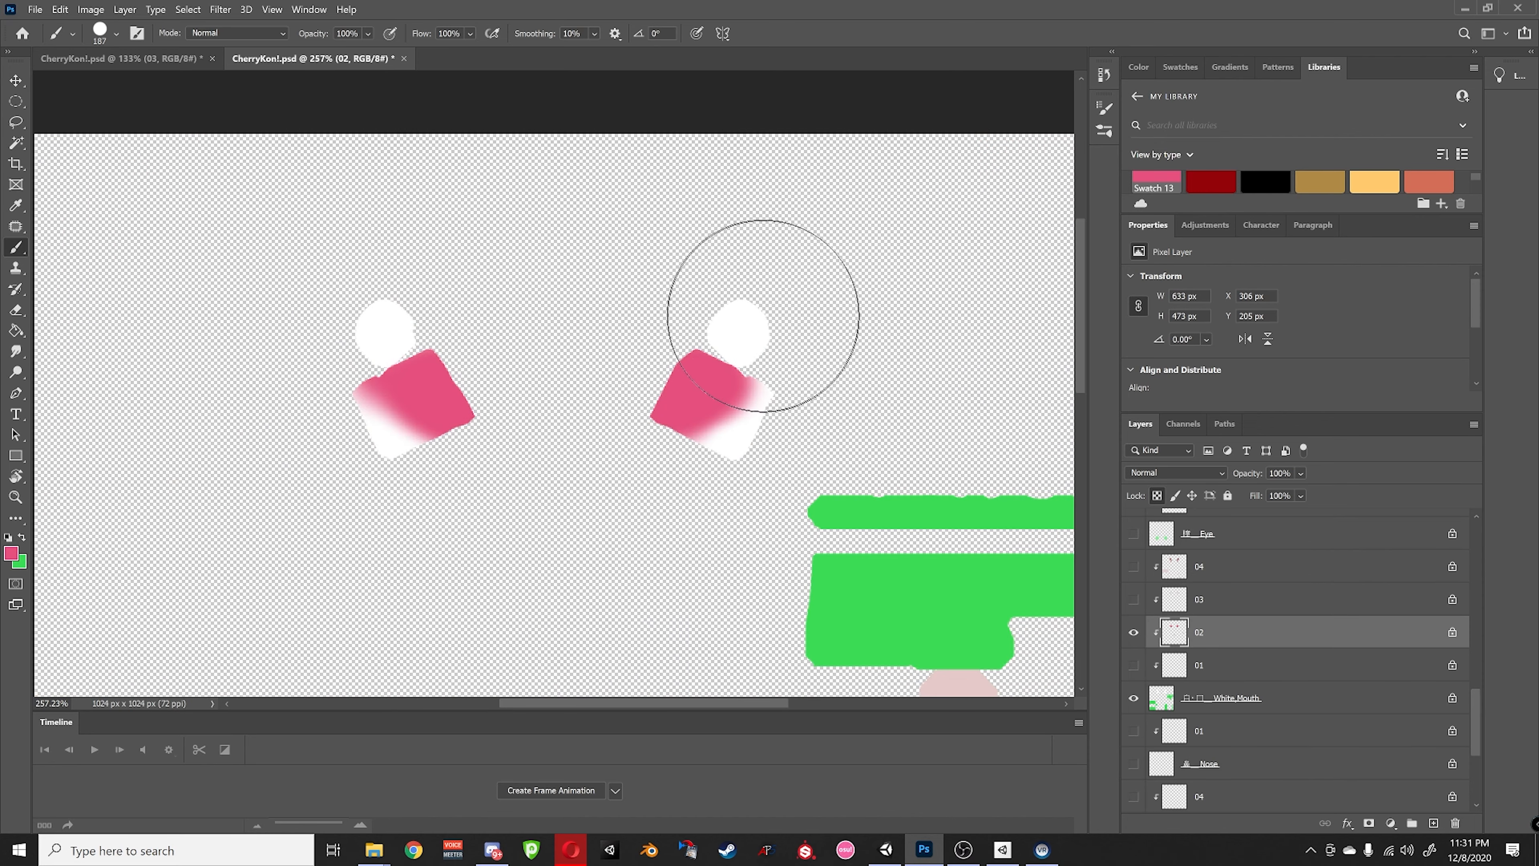
pyautogui.keyDown('alt'); pyautogui.click(1134, 632); pyautogui.keyUp('alt')
pyautogui.click(1153, 670)
pyautogui.keyDown('alt'); pyautogui.click(1133, 666); pyautogui.keyUp('alt')
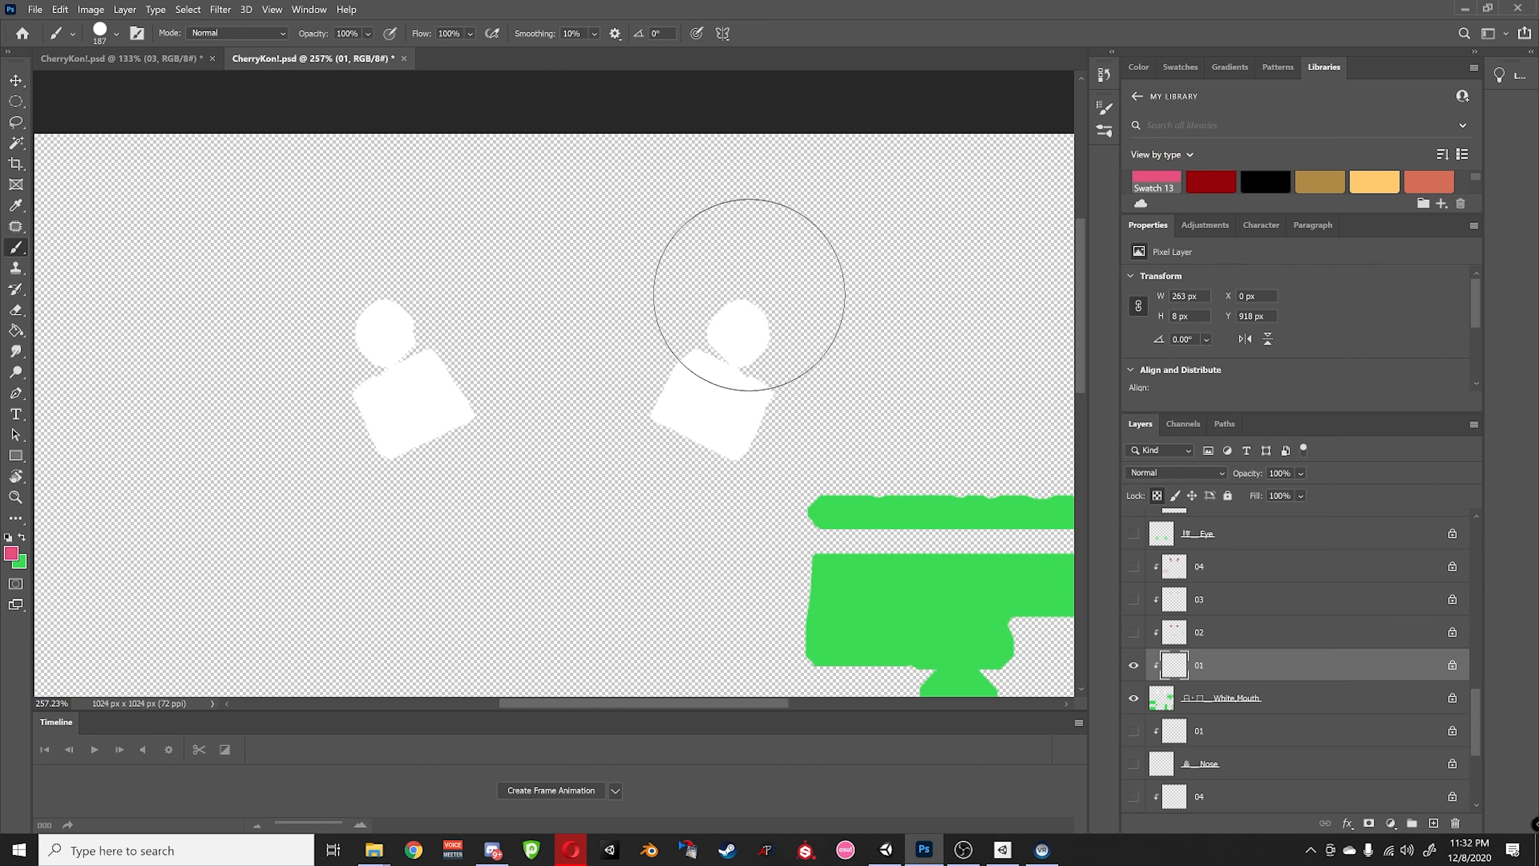
pyautogui.keyDown('alt'); pyautogui.click(1133, 666); pyautogui.keyUp('alt')
# - On the soloed White_Mouth layer, paint both round eye shapes pink
pyautogui.click(1143, 709)
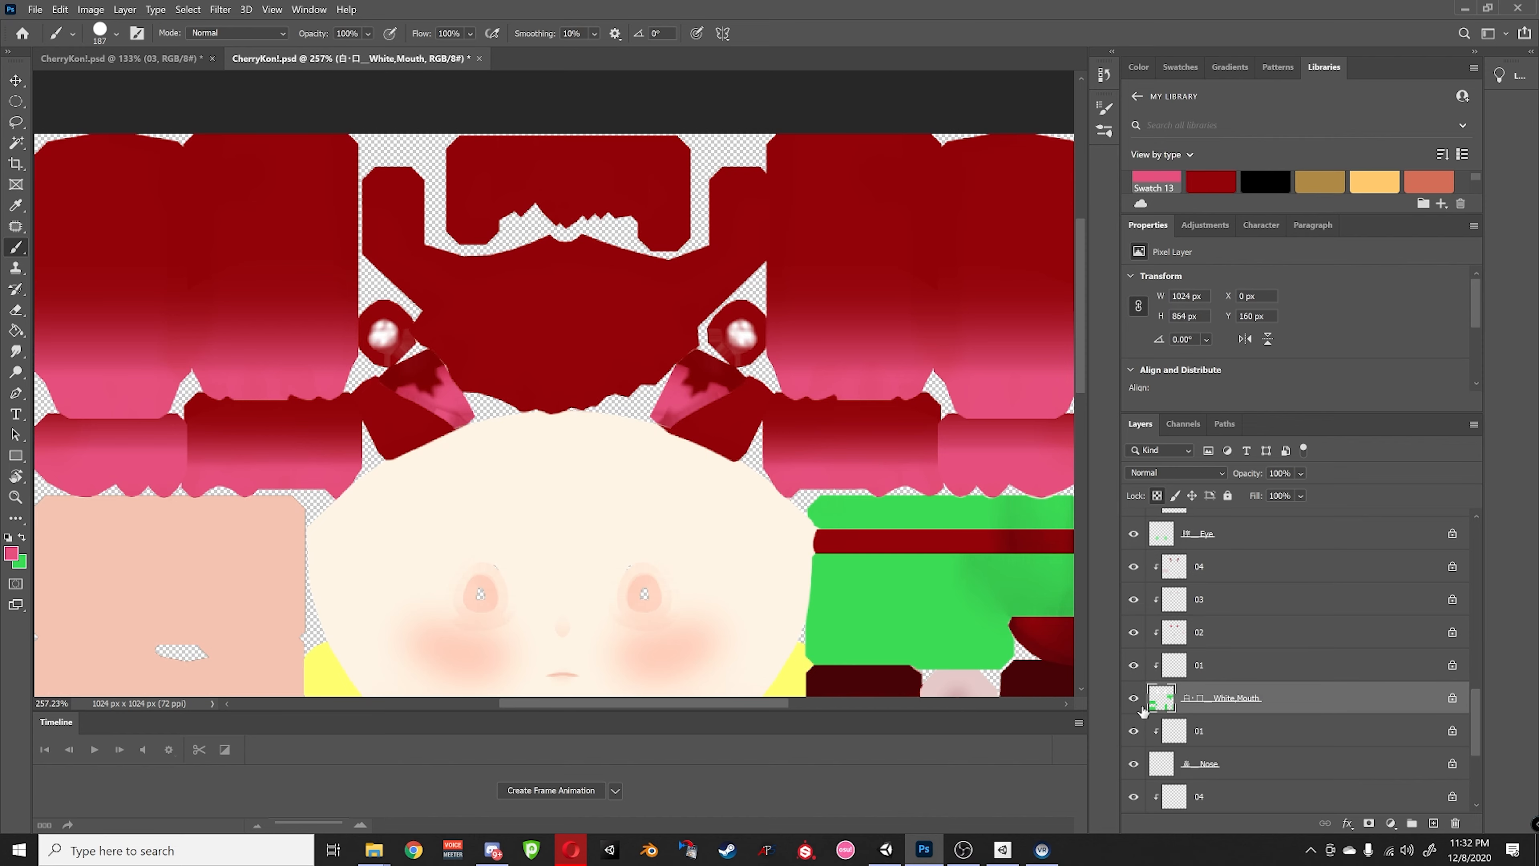
pyautogui.keyDown('alt'); pyautogui.click(1135, 698); pyautogui.keyUp('alt')
pyautogui.click(791, 312)
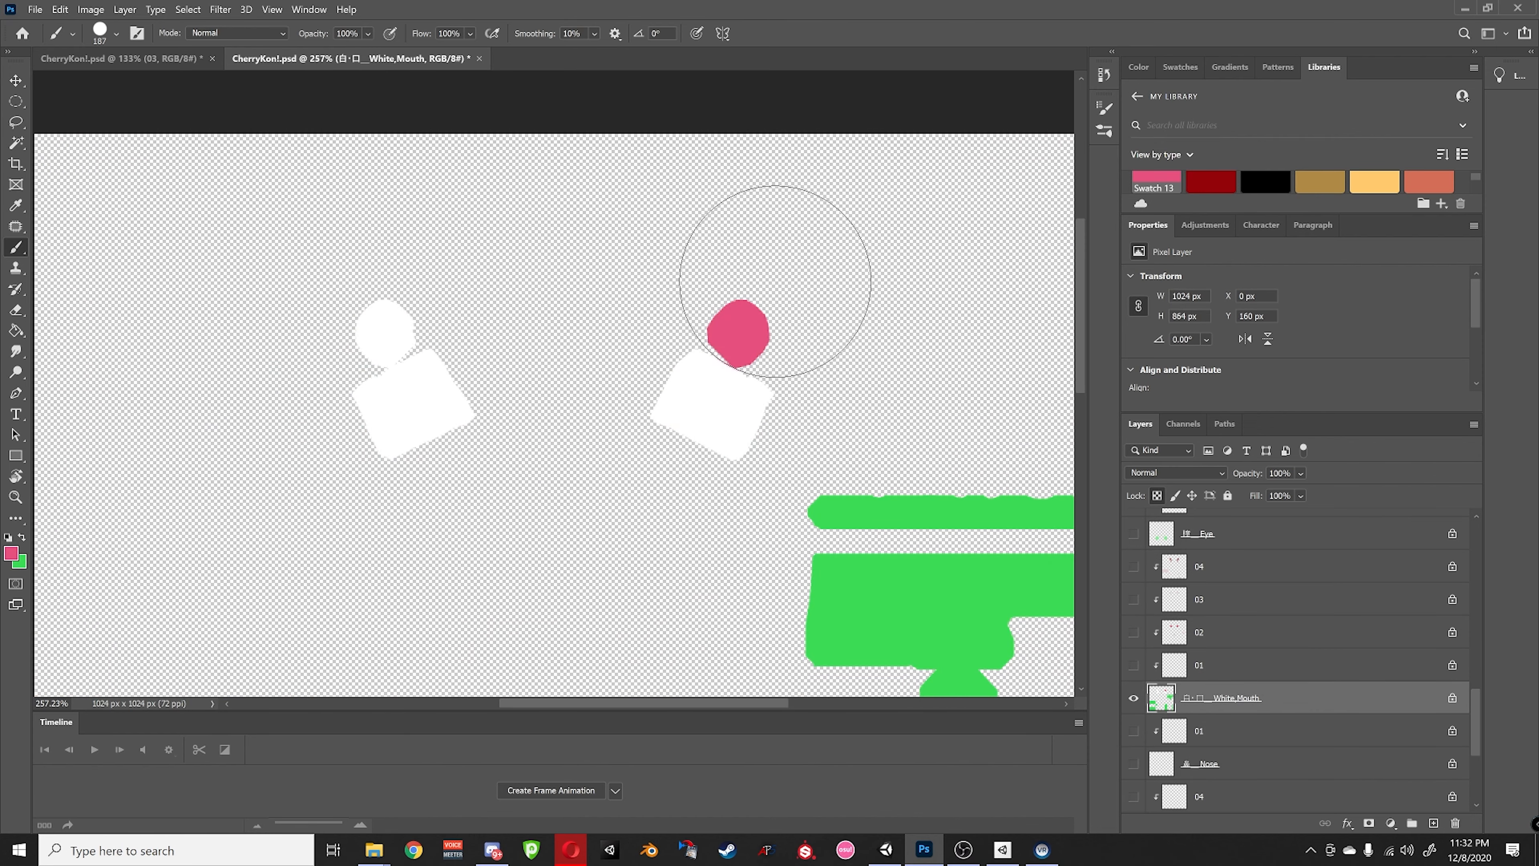
pyautogui.click(353, 248)
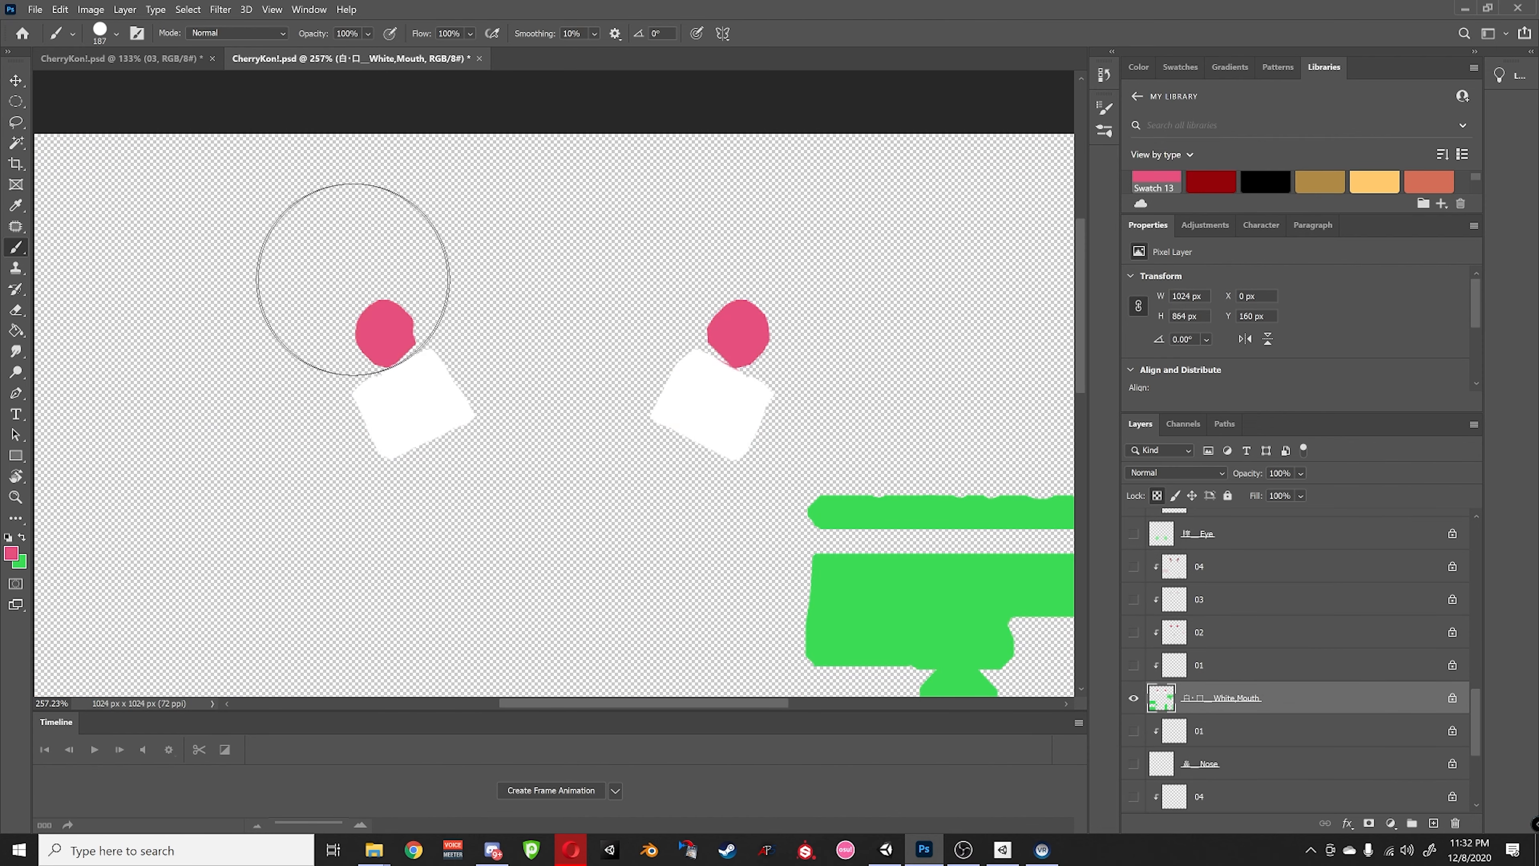
pyautogui.keyDown('alt'); pyautogui.click(1130, 700); pyautogui.keyUp('alt')
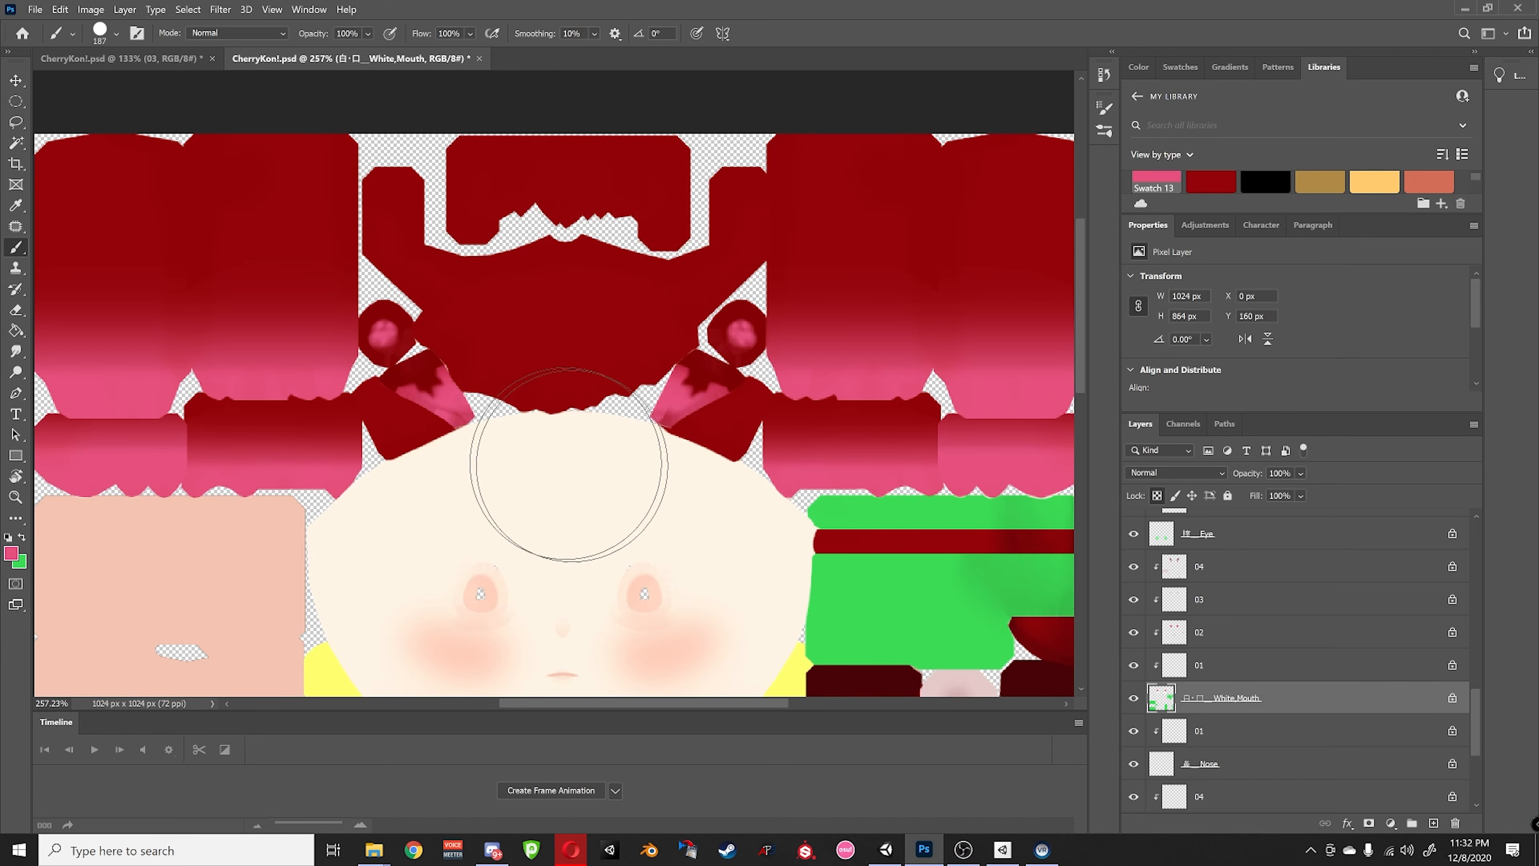
# - Review the White_Mouth layer and layer 02 on their own, then select layer 04
pyautogui.keyDown('alt'); pyautogui.scroll(-2, 571, 458); pyautogui.keyUp('alt')
pyautogui.keyDown('alt'); pyautogui.scroll(2, 636, 364); pyautogui.keyUp('alt')
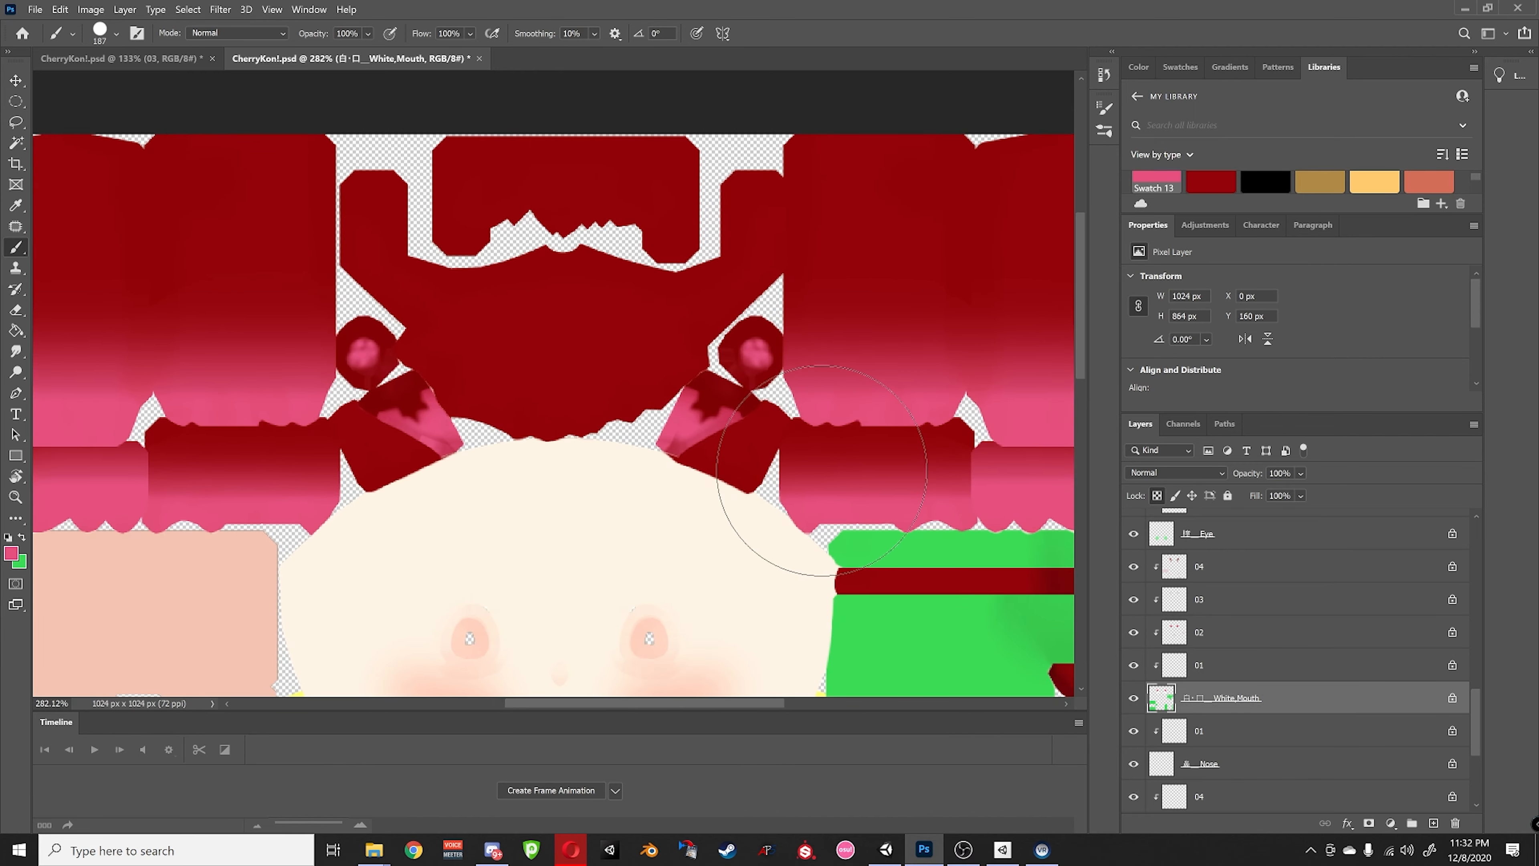
pyautogui.keyDown('alt'); pyautogui.click(1132, 698); pyautogui.keyUp('alt')
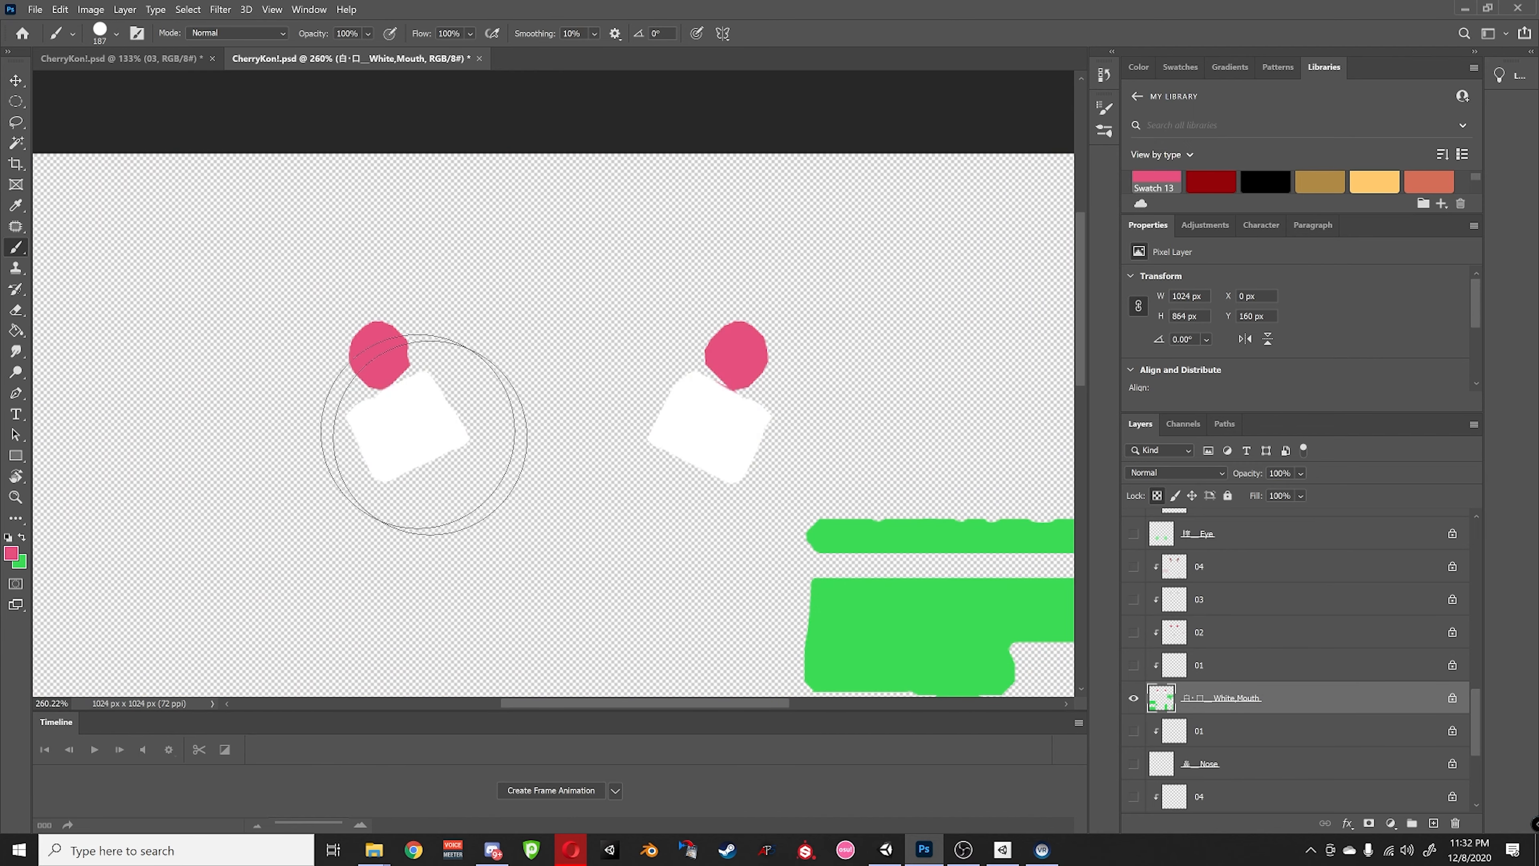
pyautogui.keyDown('alt'); pyautogui.scroll(-3, 704, 447); pyautogui.keyUp('alt')
pyautogui.keyDown('alt'); pyautogui.scroll(2, 419, 178); pyautogui.keyUp('alt')
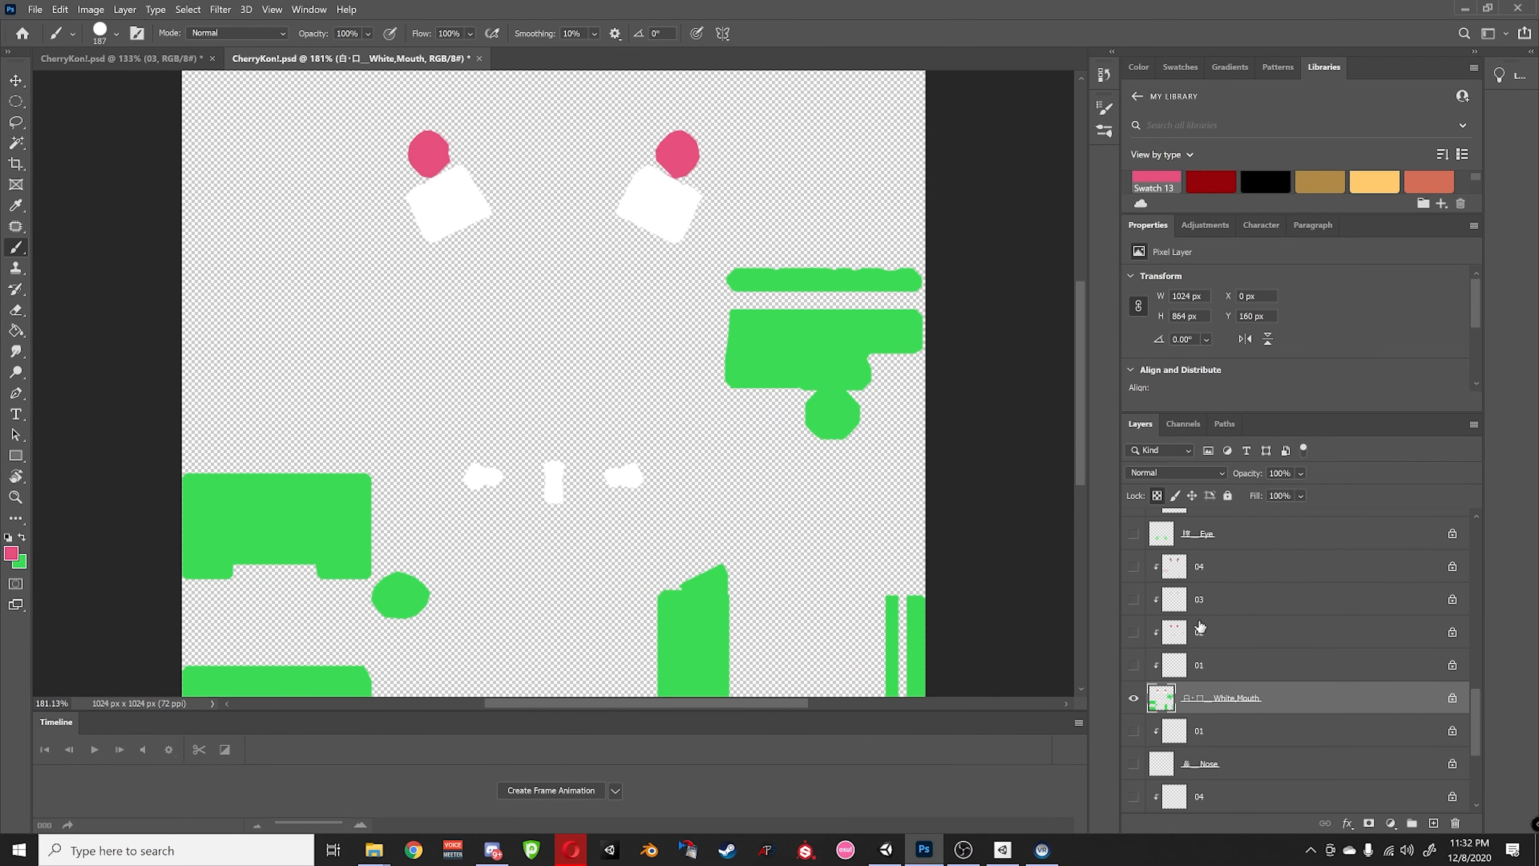
pyautogui.keyDown('alt'); pyautogui.click(1133, 698); pyautogui.keyUp('alt')
pyautogui.click(1167, 633)
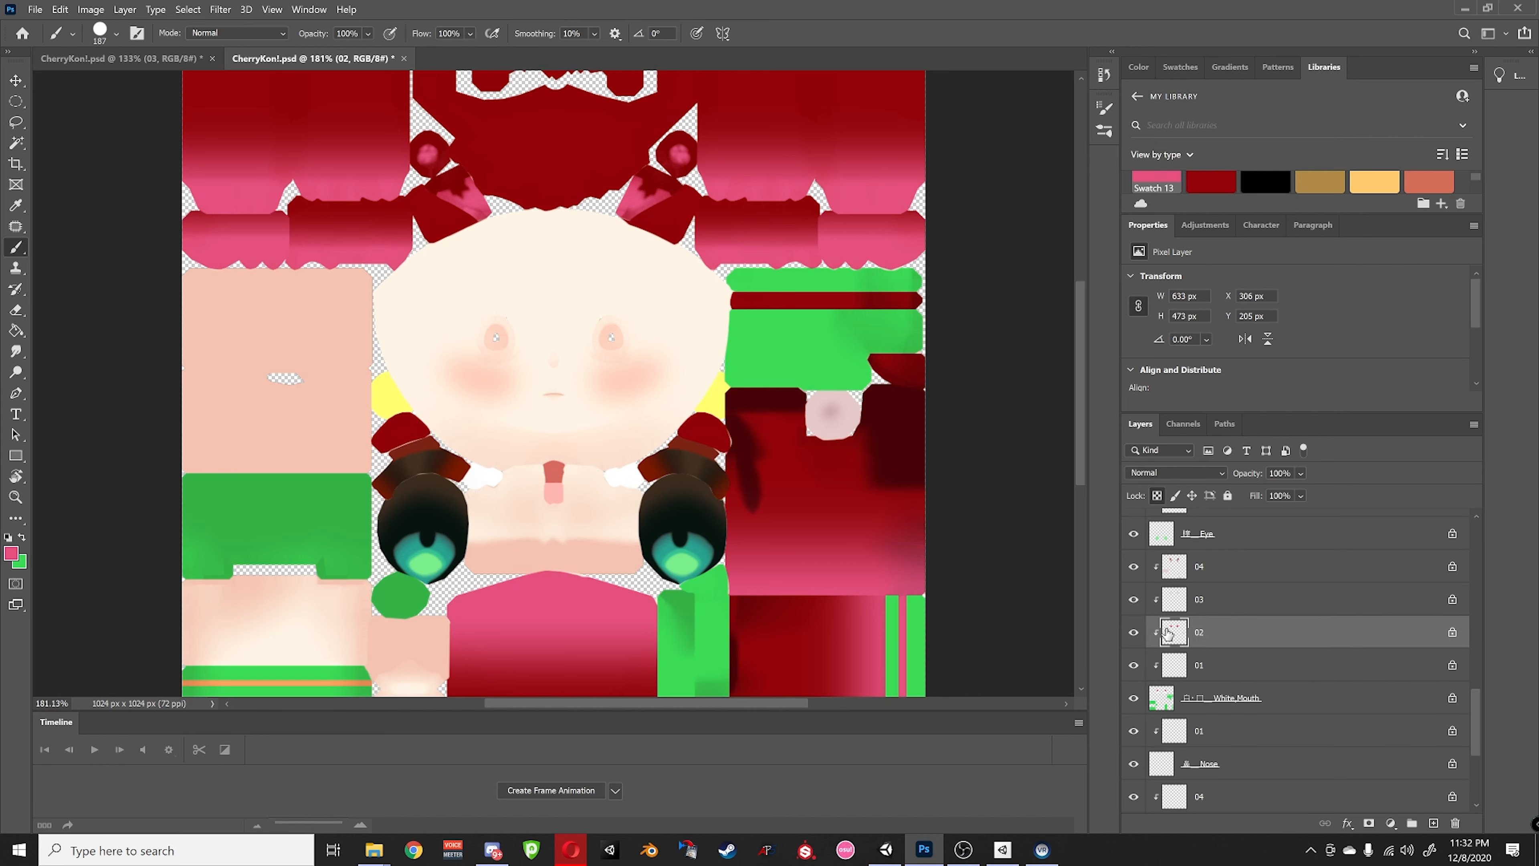
pyautogui.keyDown('alt'); pyautogui.click(1134, 634); pyautogui.keyUp('alt')
pyautogui.keyDown('alt'); pyautogui.click(1134, 635); pyautogui.keyUp('alt')
pyautogui.keyDown('alt'); pyautogui.scroll(5, 568, 366); pyautogui.keyUp('alt')
pyautogui.scroll(10, 727, 339)
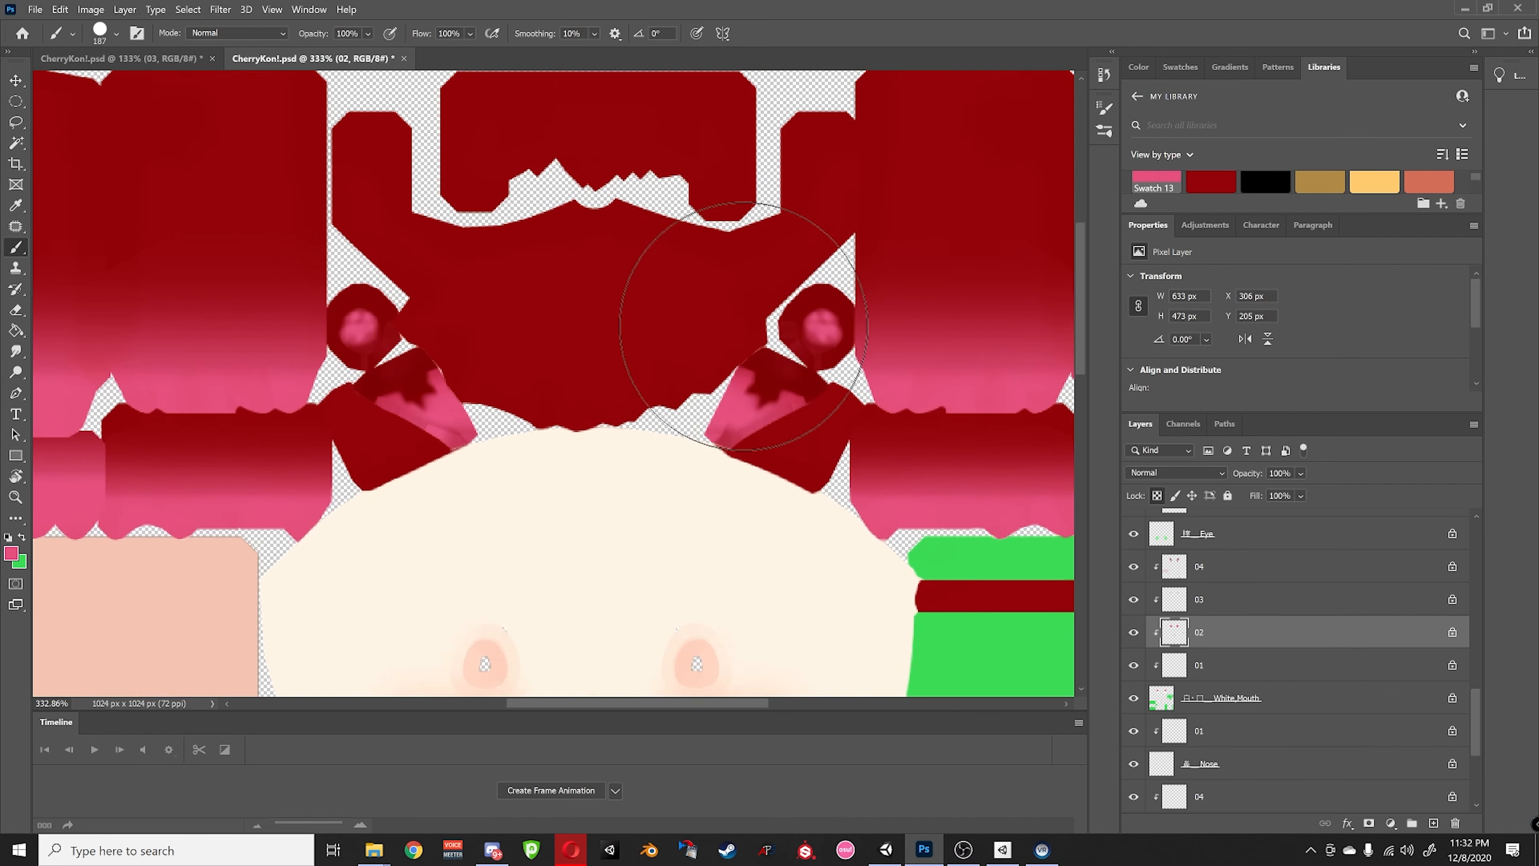
pyautogui.keyDown('alt'); pyautogui.scroll(2, 751, 443); pyautogui.keyUp('alt')
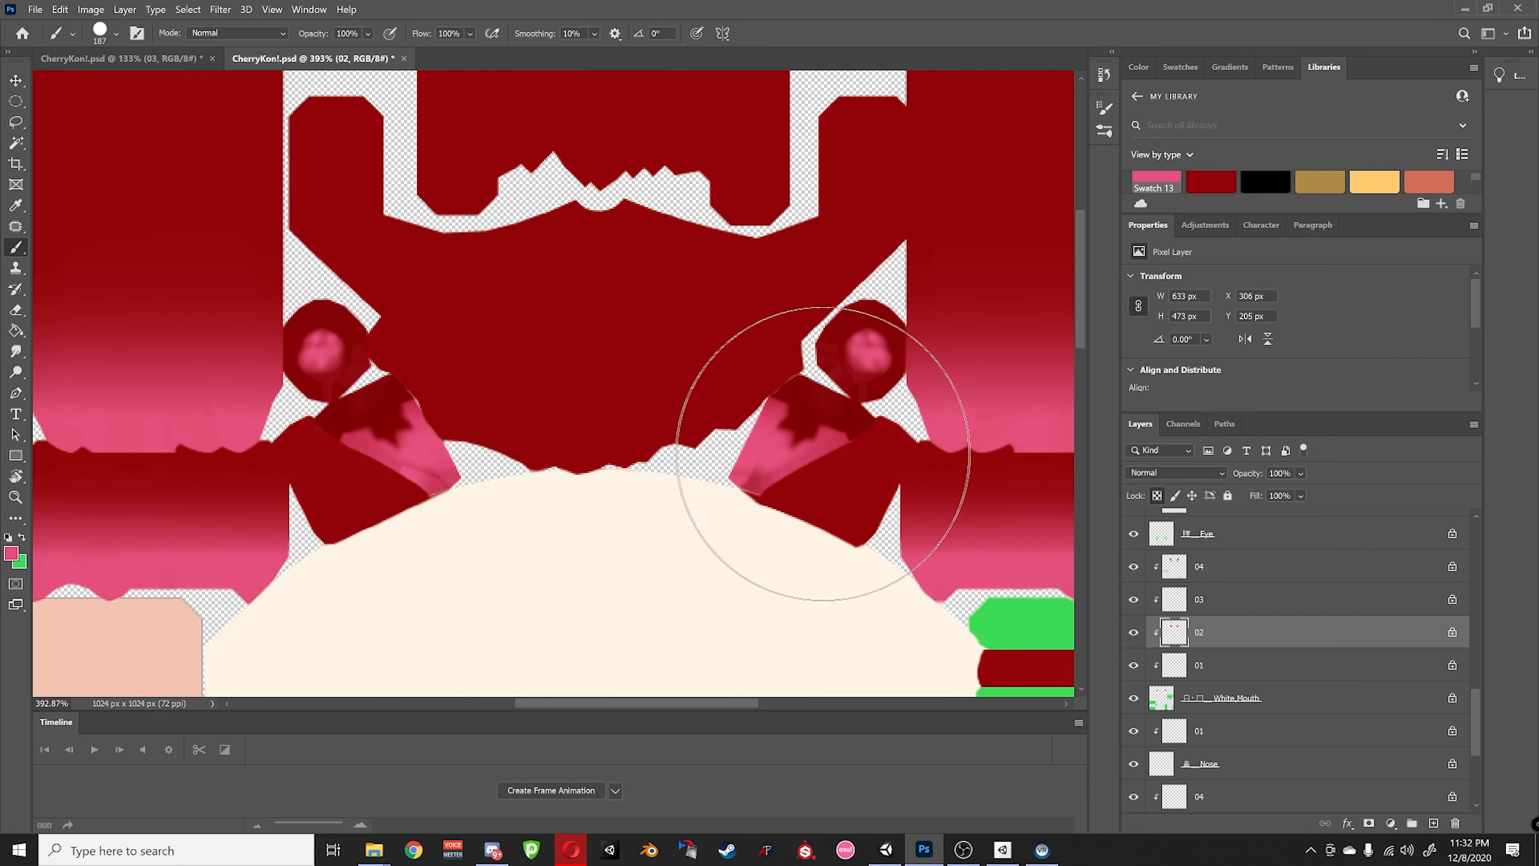
pyautogui.click(1230, 576)
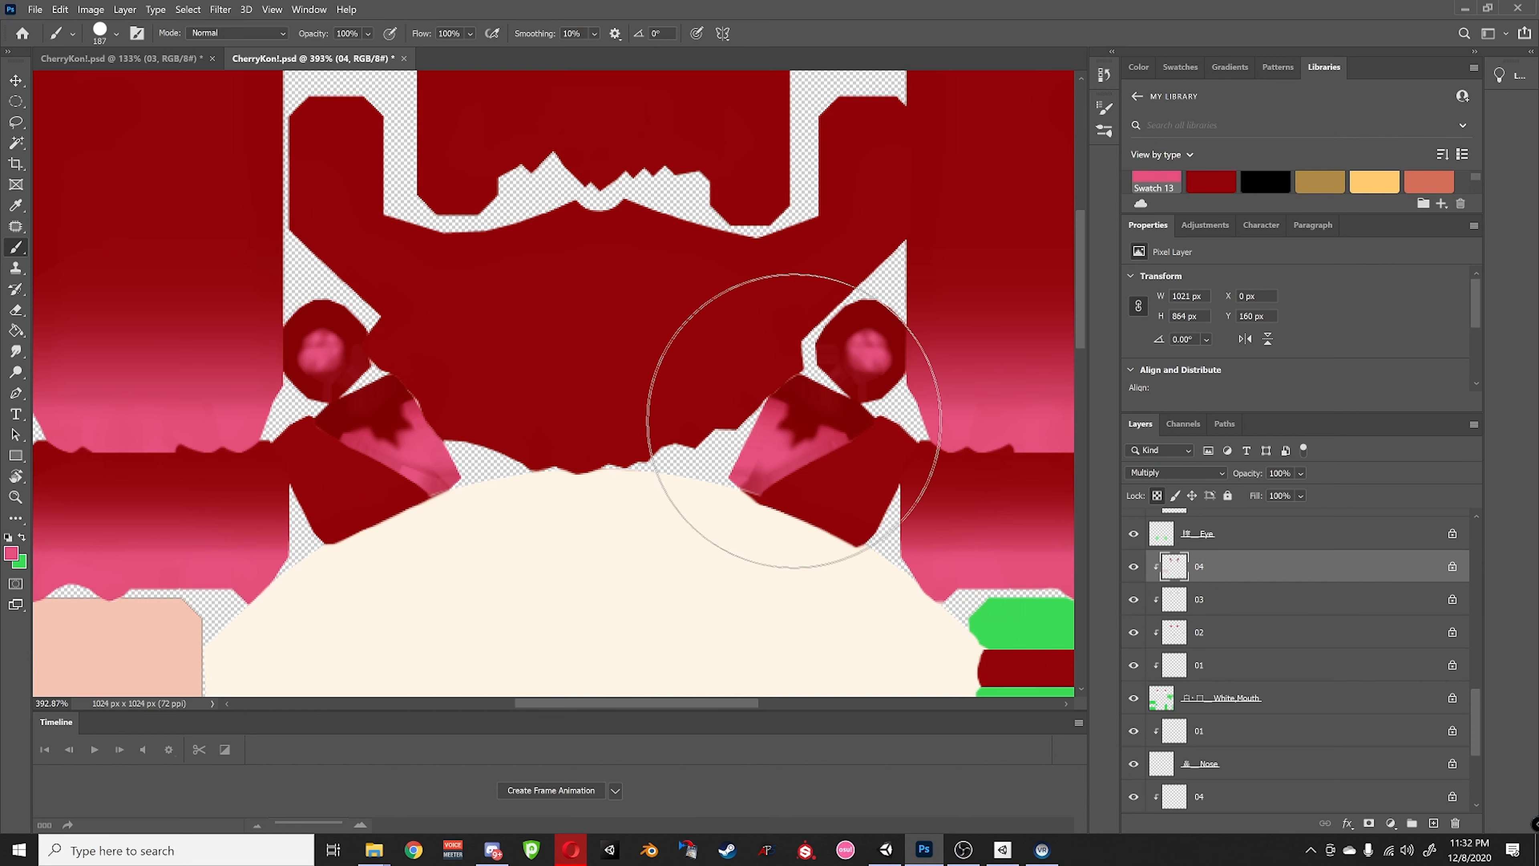
# - Solo the Starry Eye layer and paint its two yellow circles pink
pyautogui.keyDown('alt'); pyautogui.scroll(-5, 818, 477); pyautogui.keyUp('alt')
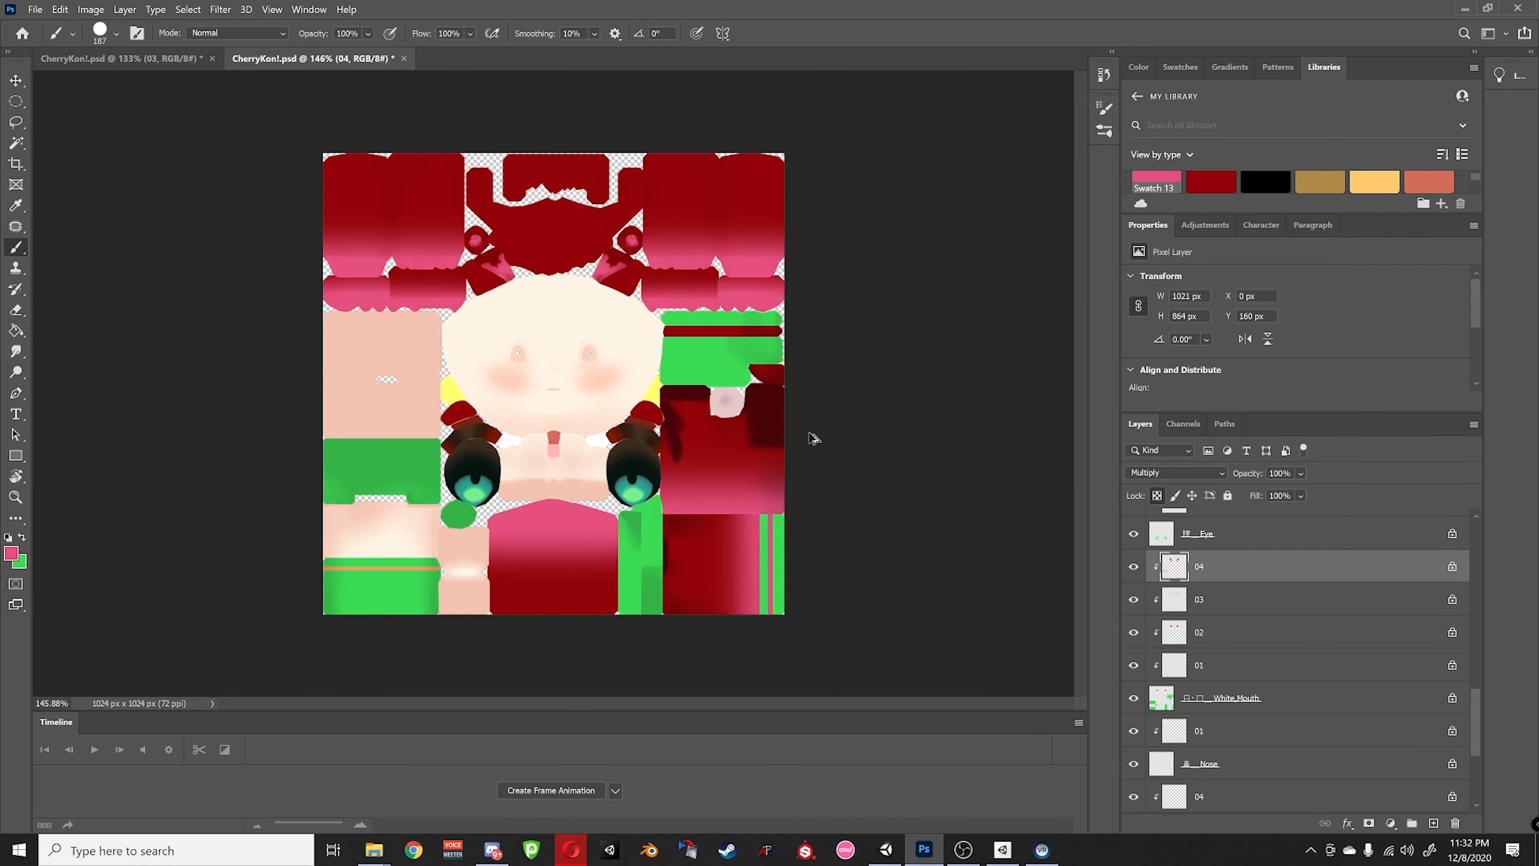
pyautogui.keyDown('alt'); pyautogui.scroll(2, 808, 497); pyautogui.keyUp('alt')
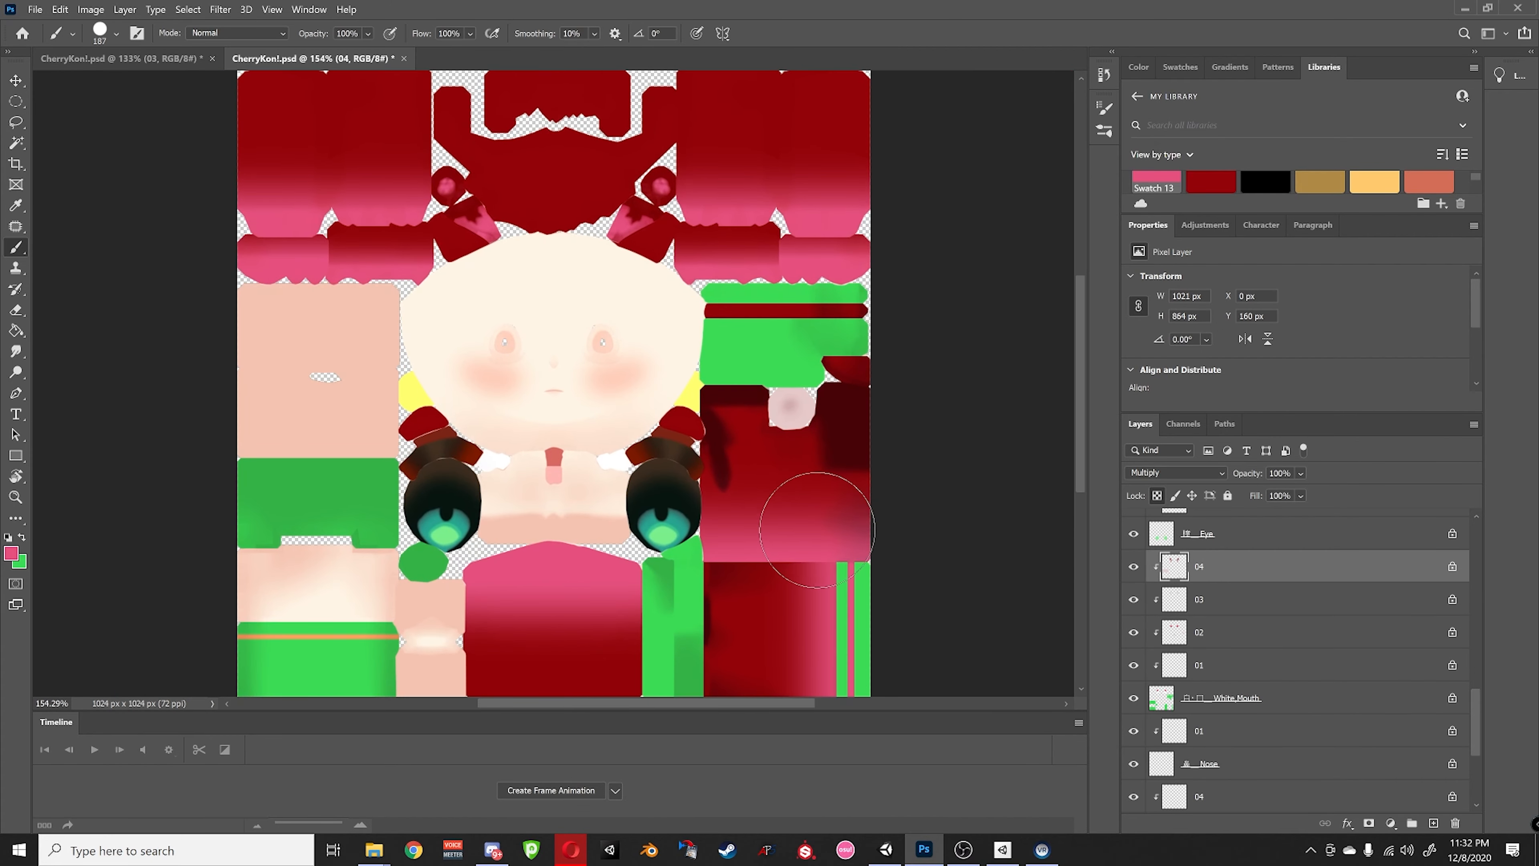
pyautogui.keyDown('alt'); pyautogui.scroll(1, 812, 501); pyautogui.keyUp('alt')
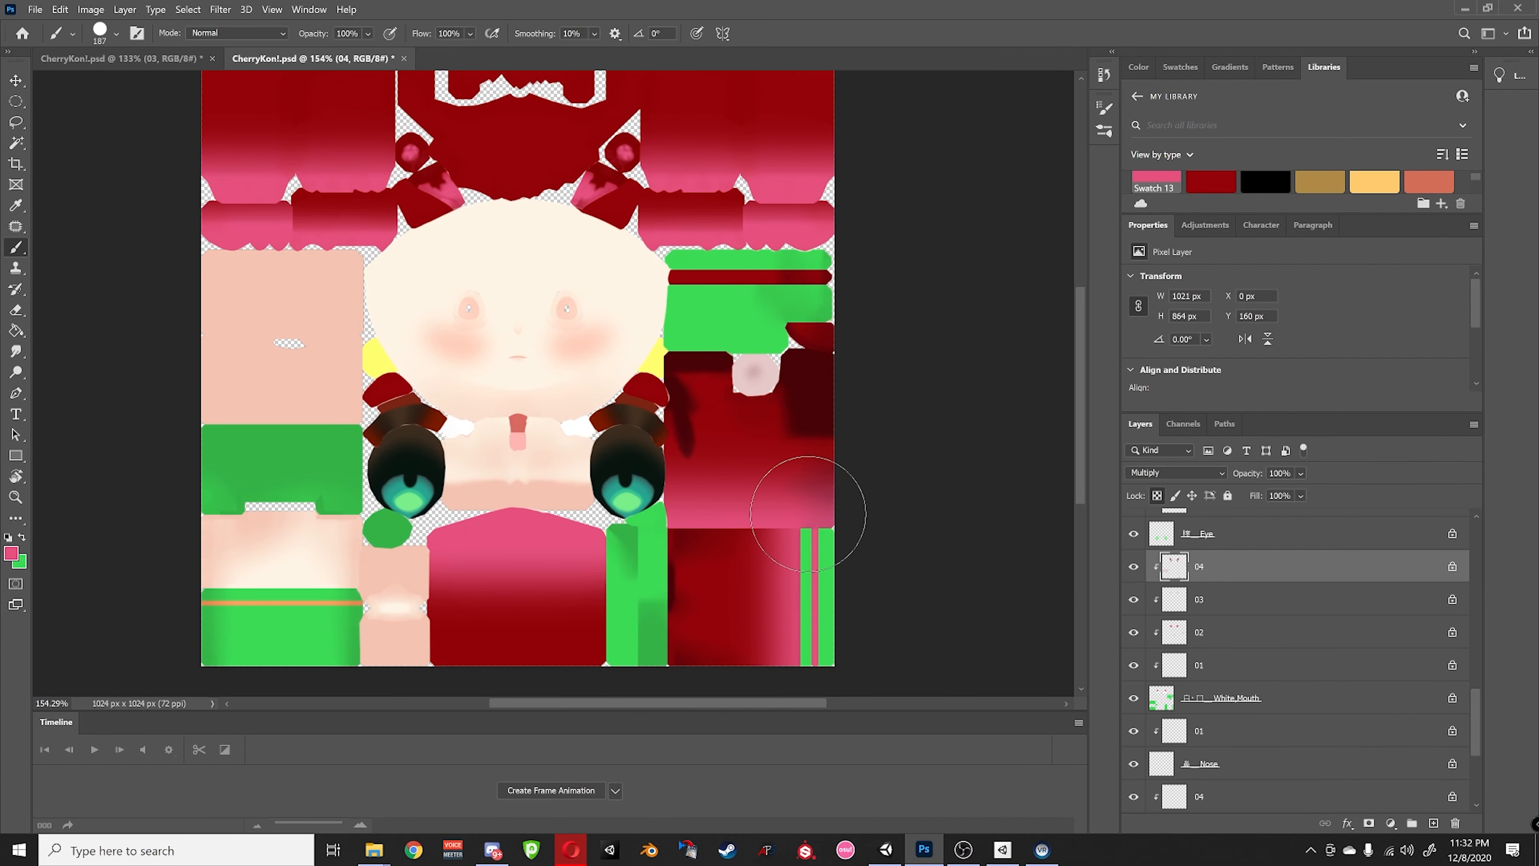
pyautogui.scroll(-3, 1277, 630)
pyautogui.scroll(-1, 1257, 695)
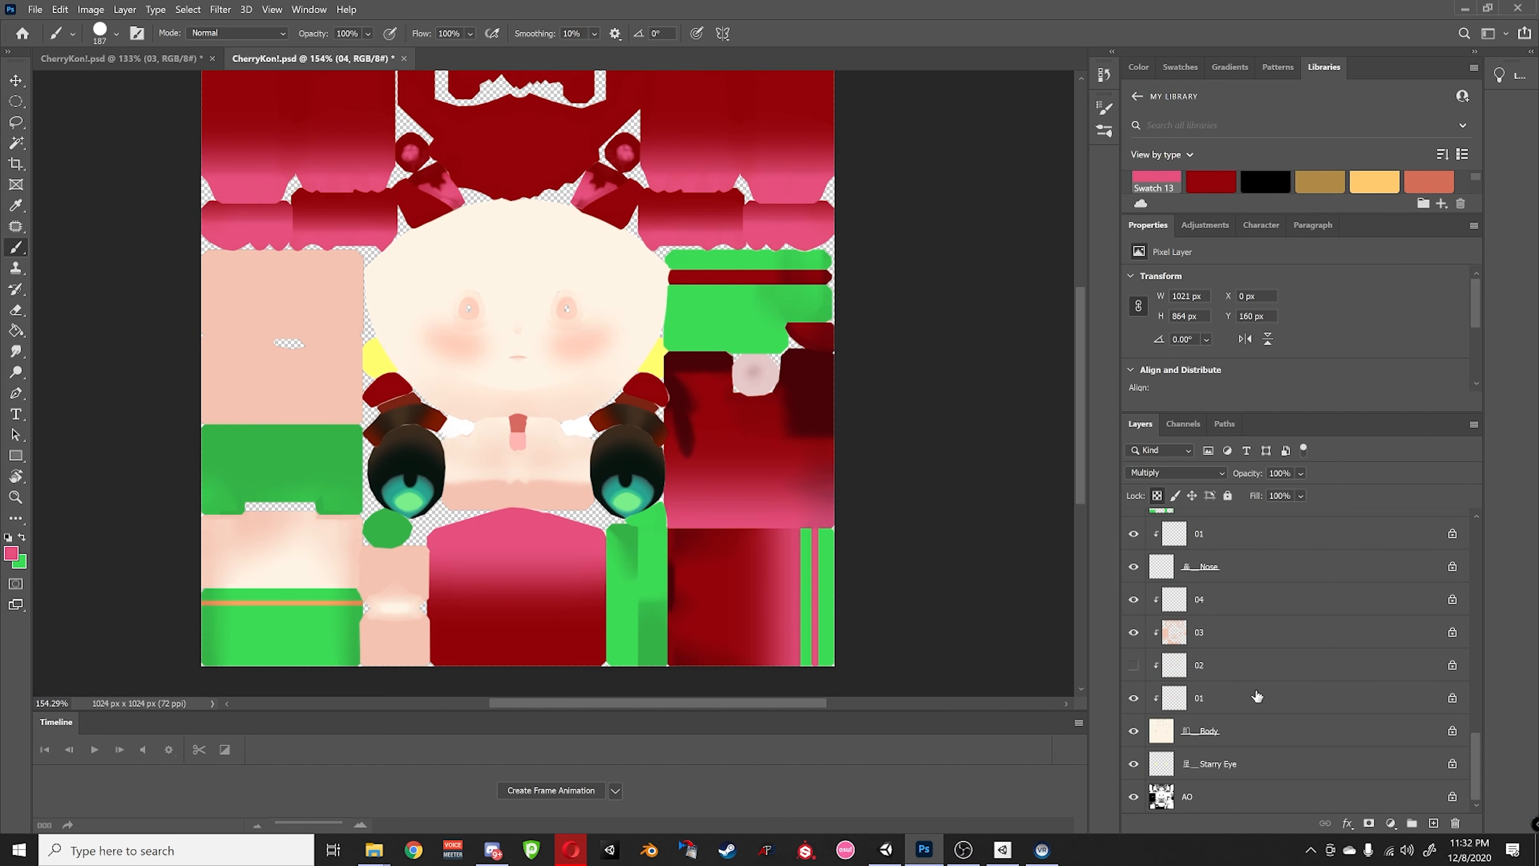
pyautogui.click(1181, 777)
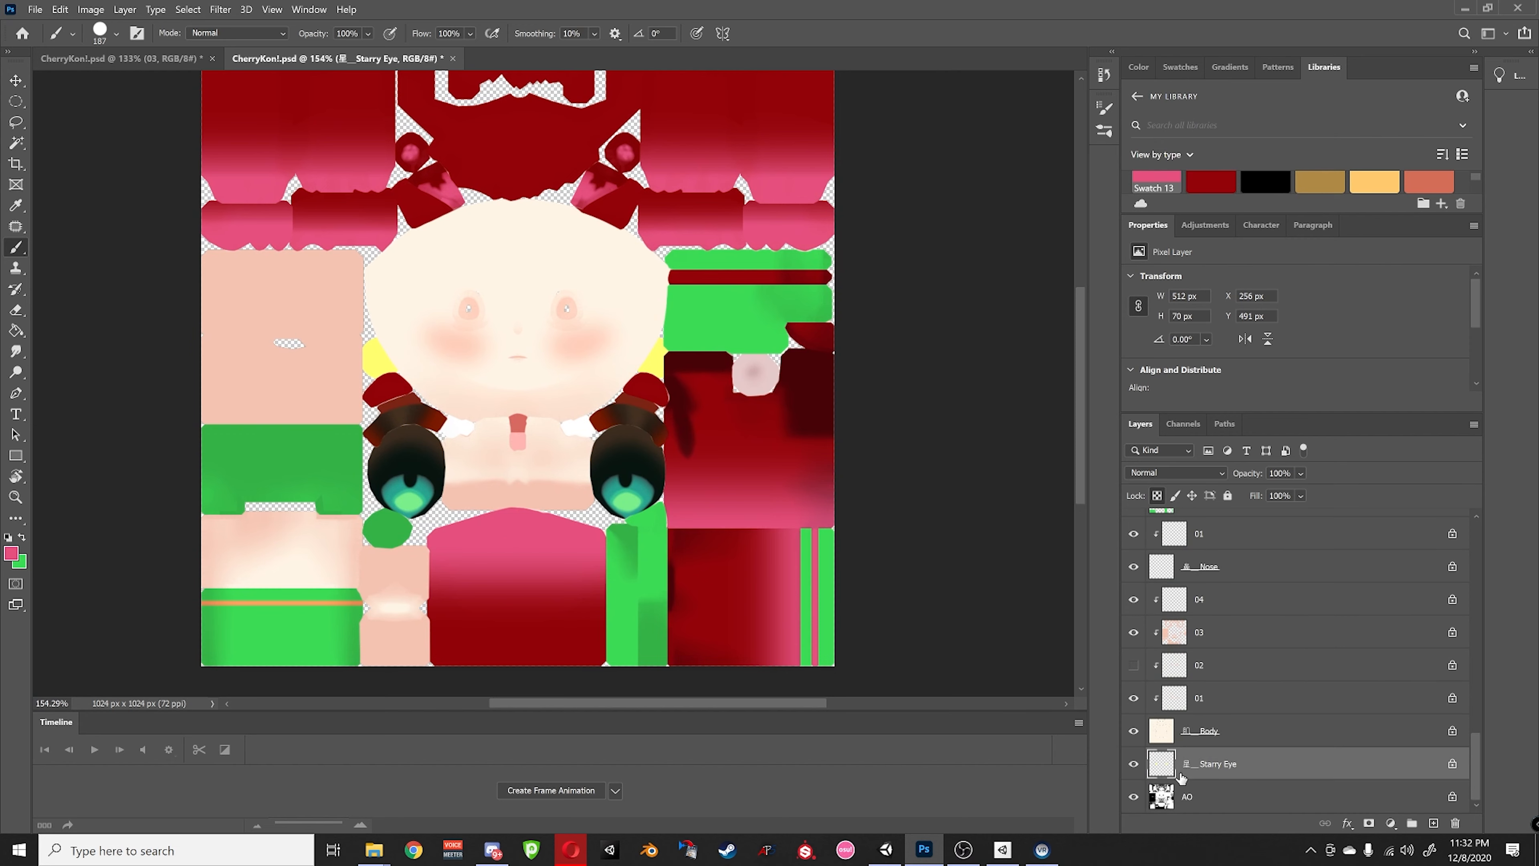
pyautogui.keyDown('alt'); pyautogui.click(1134, 765); pyautogui.keyUp('alt')
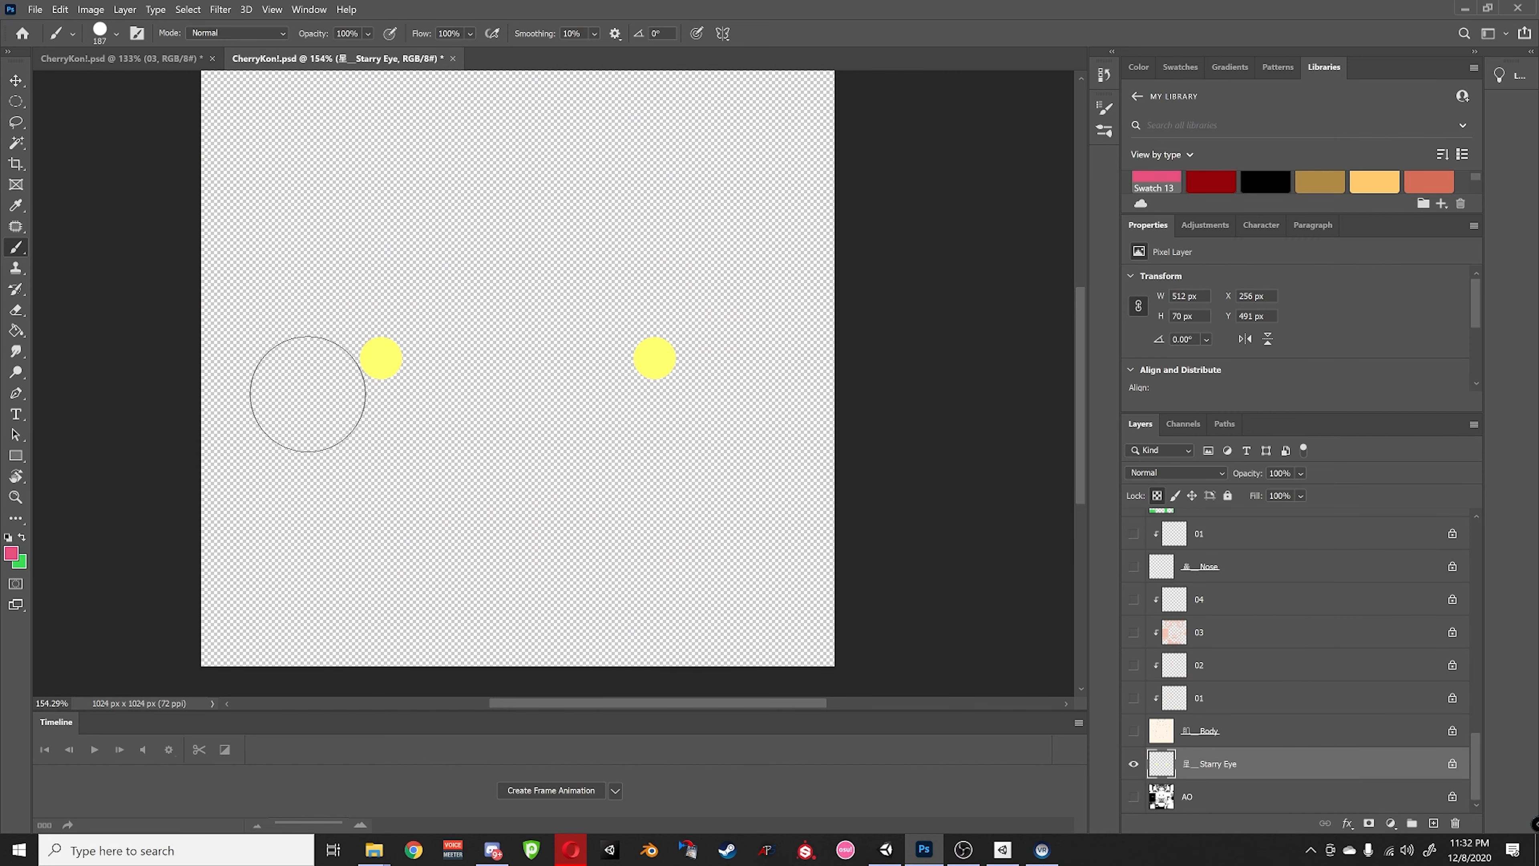
pyautogui.click(379, 373)
pyautogui.click(653, 394)
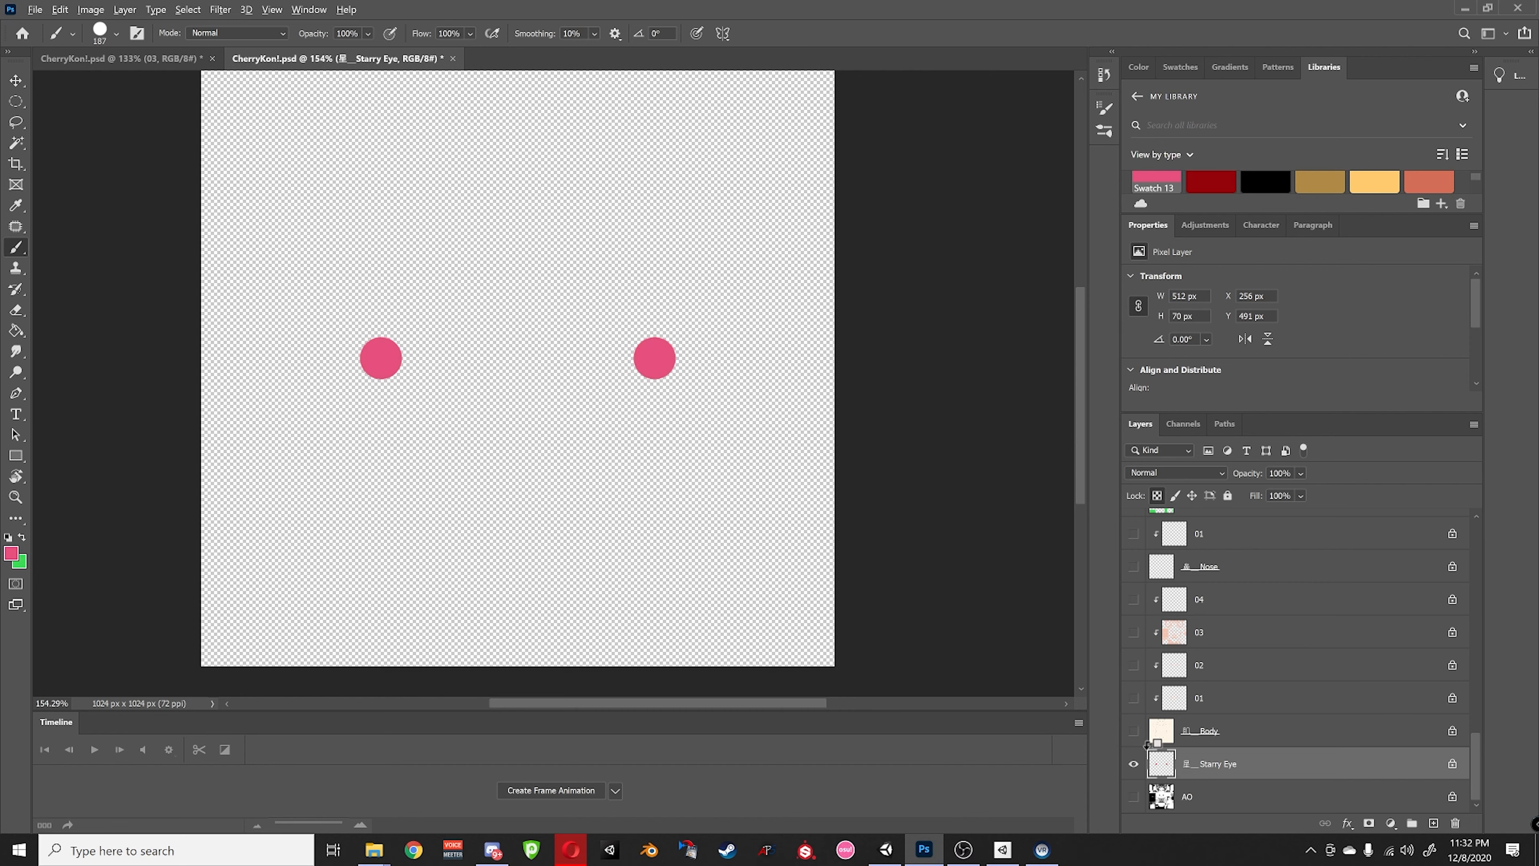
pyautogui.keyDown('alt'); pyautogui.click(1134, 764); pyautogui.keyUp('alt')
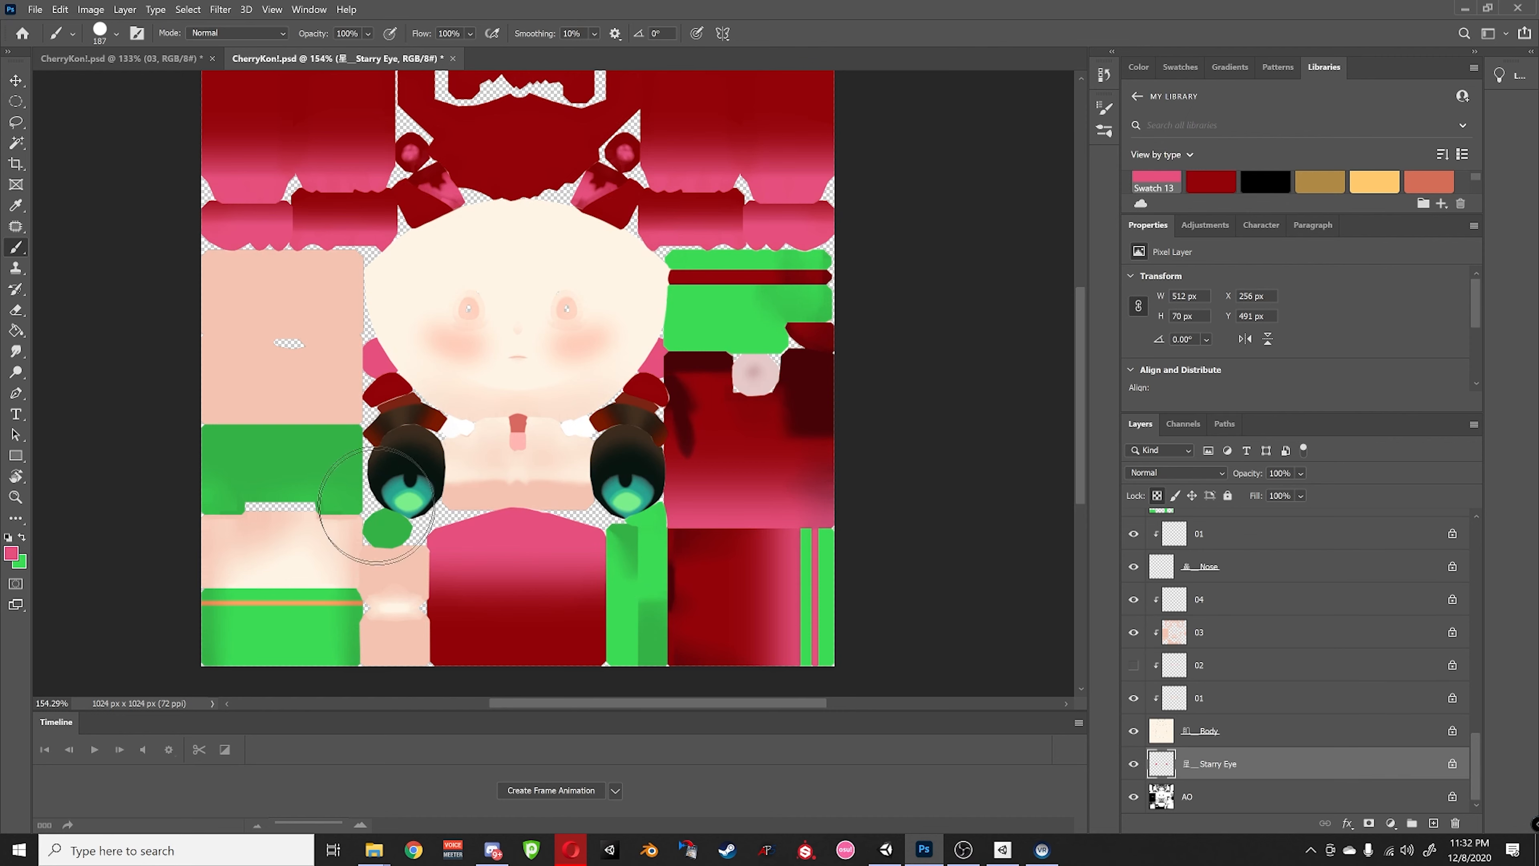
# - Select the Eye layer and zoom in on the texture
pyautogui.scroll(5, 1227, 684)
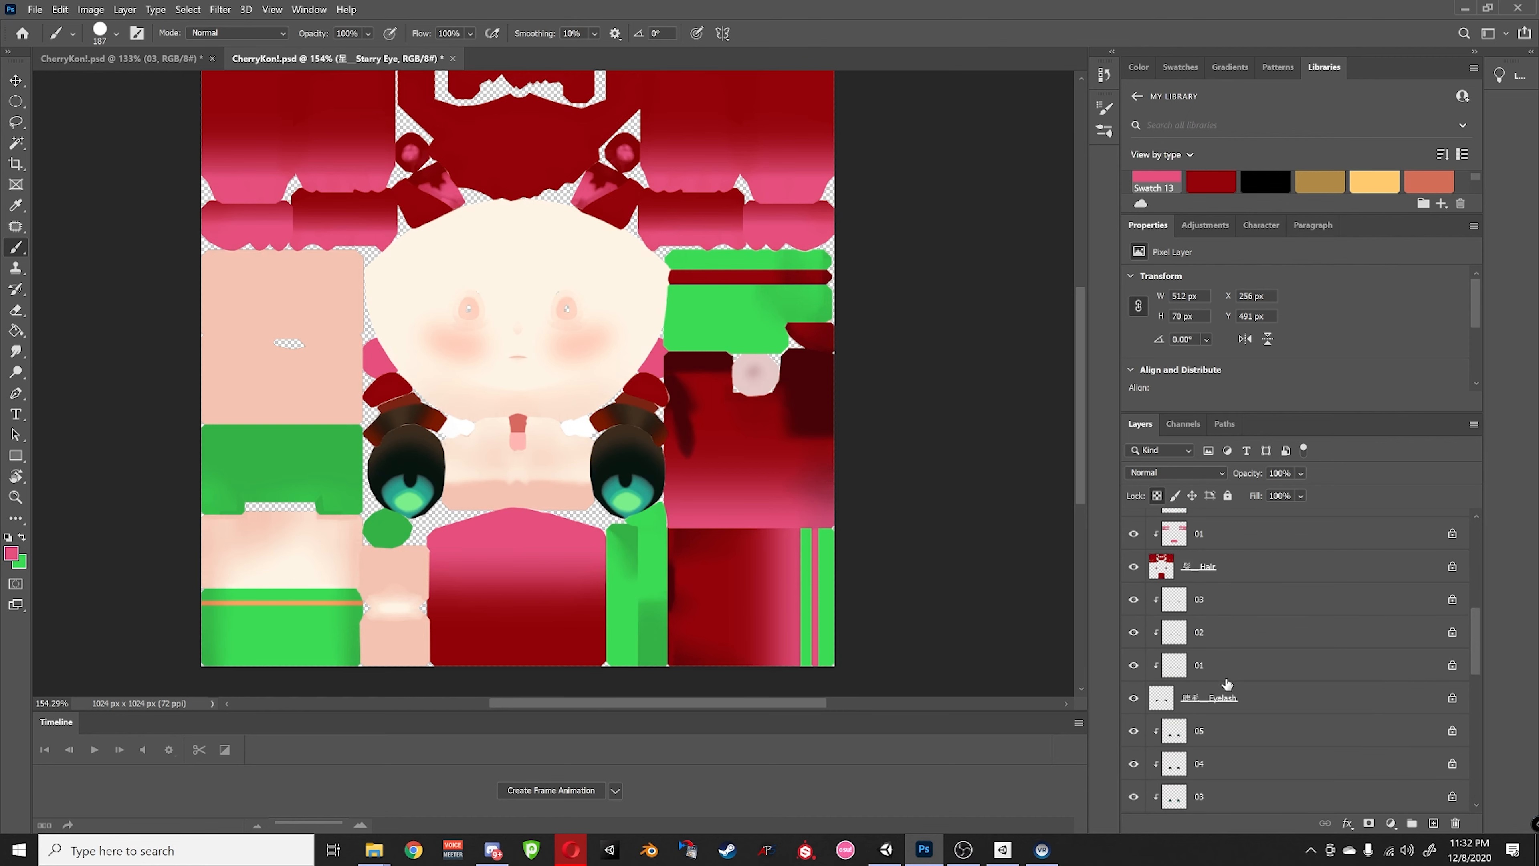
pyautogui.scroll(5, 1226, 683)
pyautogui.scroll(-5, 1220, 691)
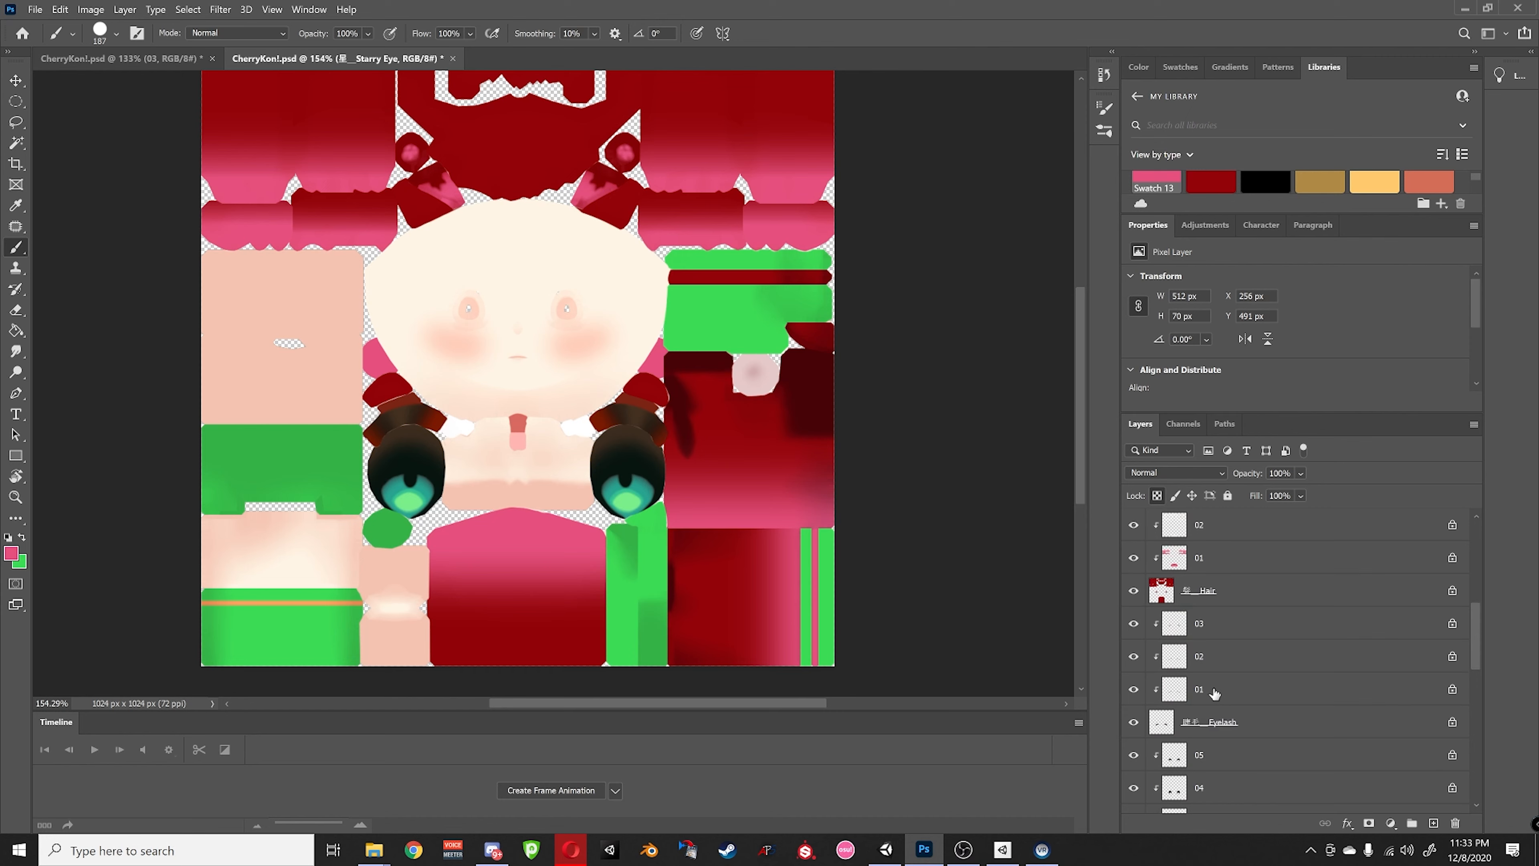
pyautogui.scroll(-5, 1214, 693)
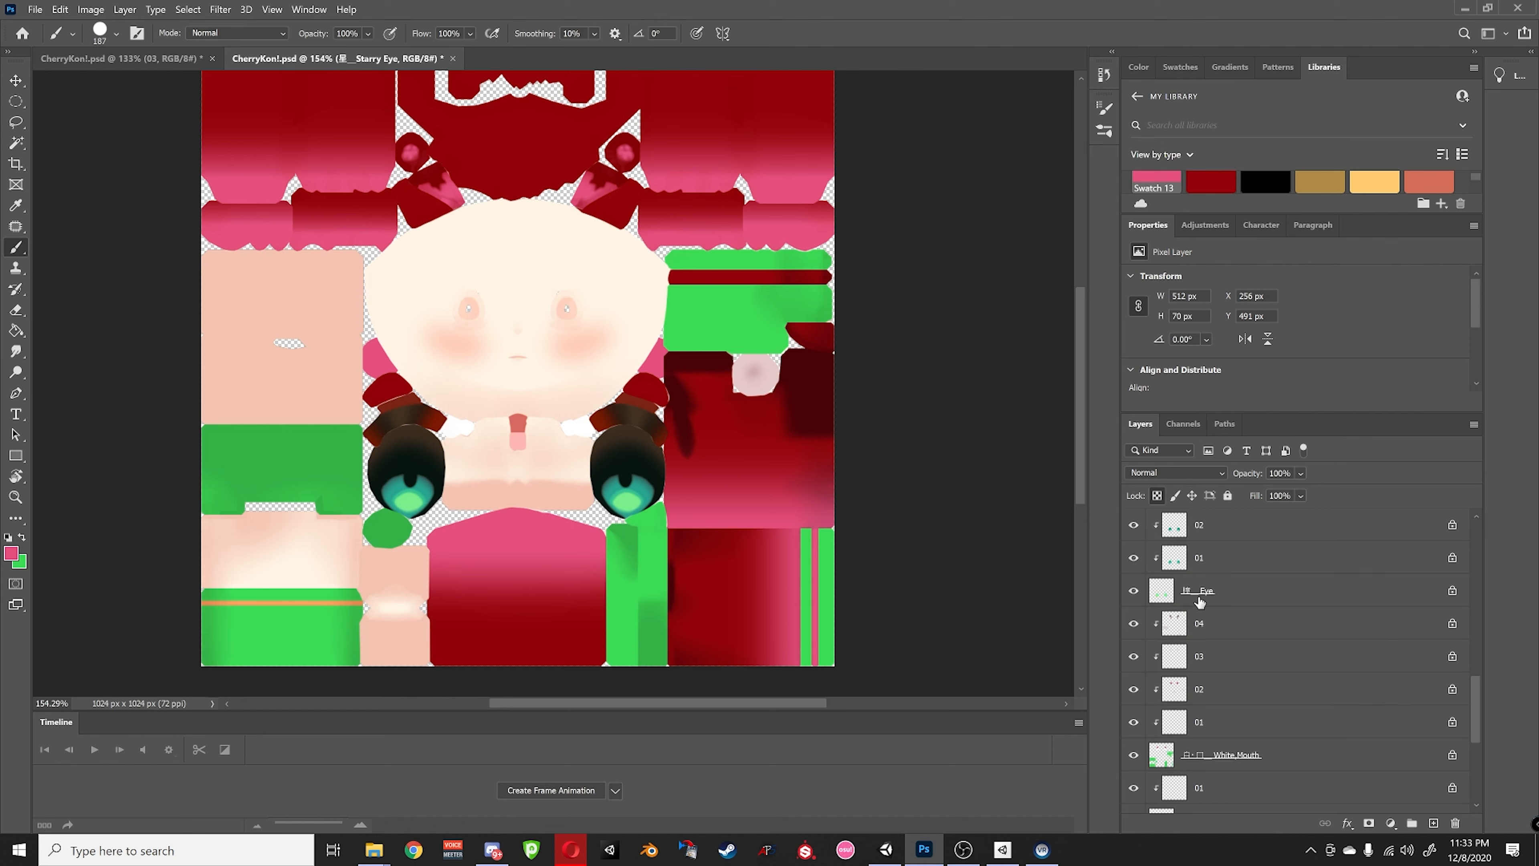
pyautogui.click(1198, 597)
pyautogui.scroll(2, 1250, 630)
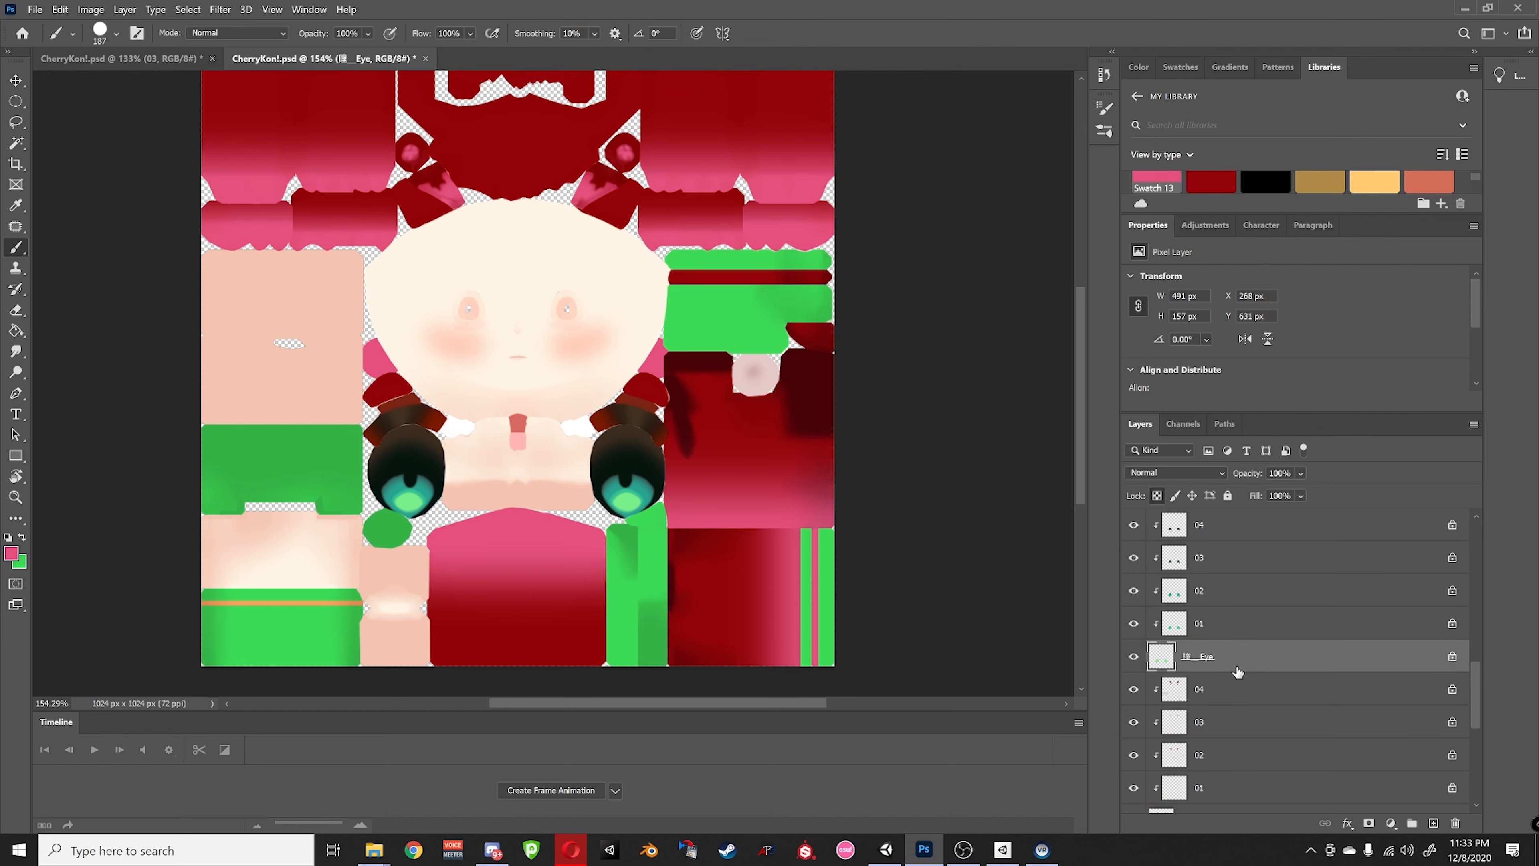
pyautogui.keyDown('alt'); pyautogui.scroll(5, 680, 532); pyautogui.keyUp('alt')
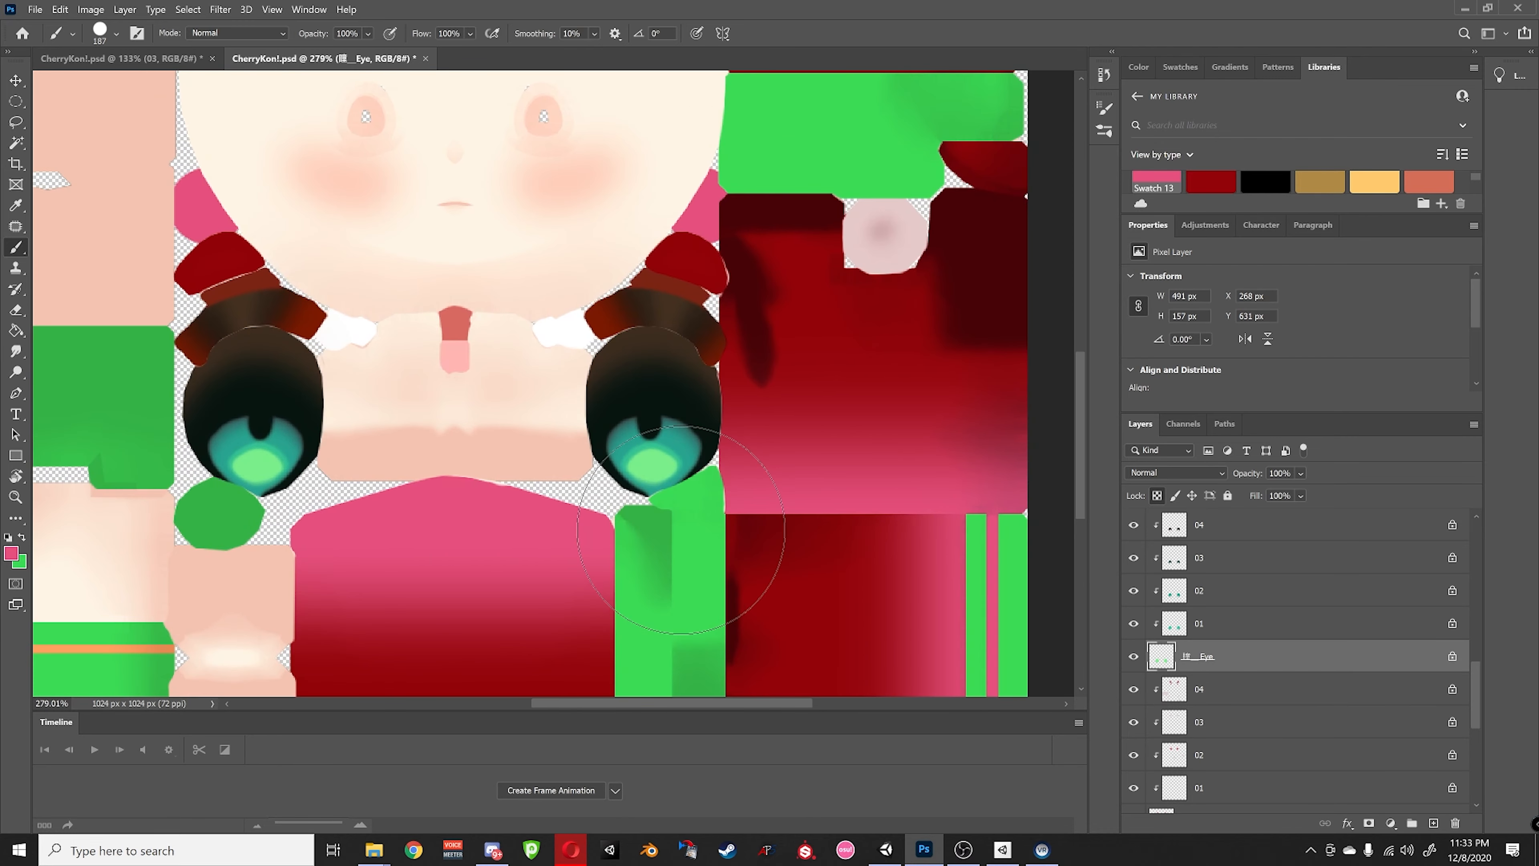
# - Step through frame layers 01–04 and duplicate layer 04 with Ctrl+J
pyautogui.keyDown('alt'); pyautogui.scroll(1, 674, 532); pyautogui.keyUp('alt')
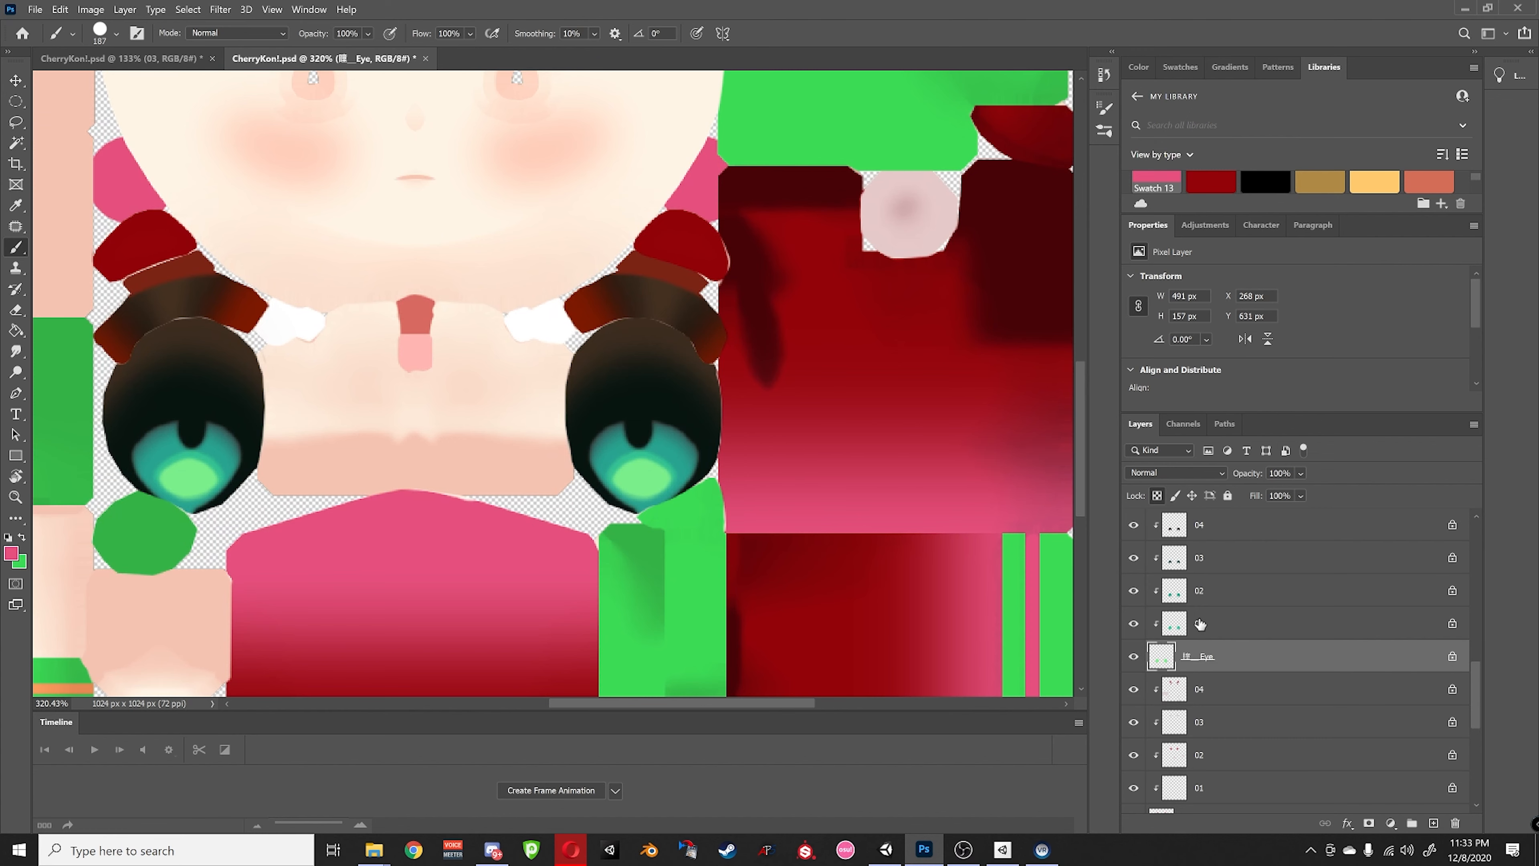
pyautogui.click(1215, 624)
pyautogui.click(1219, 590)
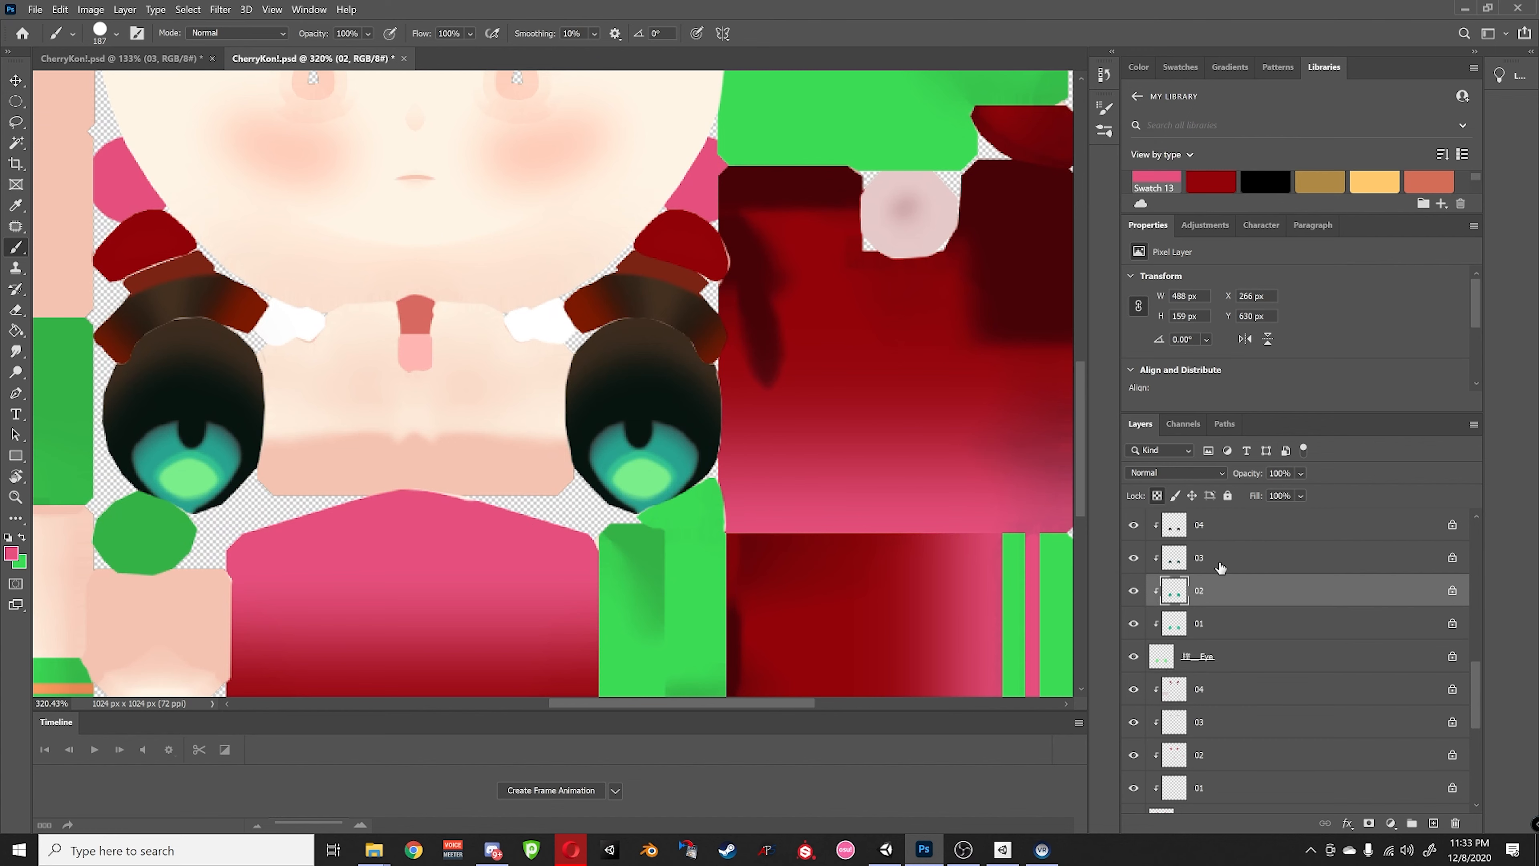
pyautogui.click(1220, 566)
pyautogui.click(1215, 529)
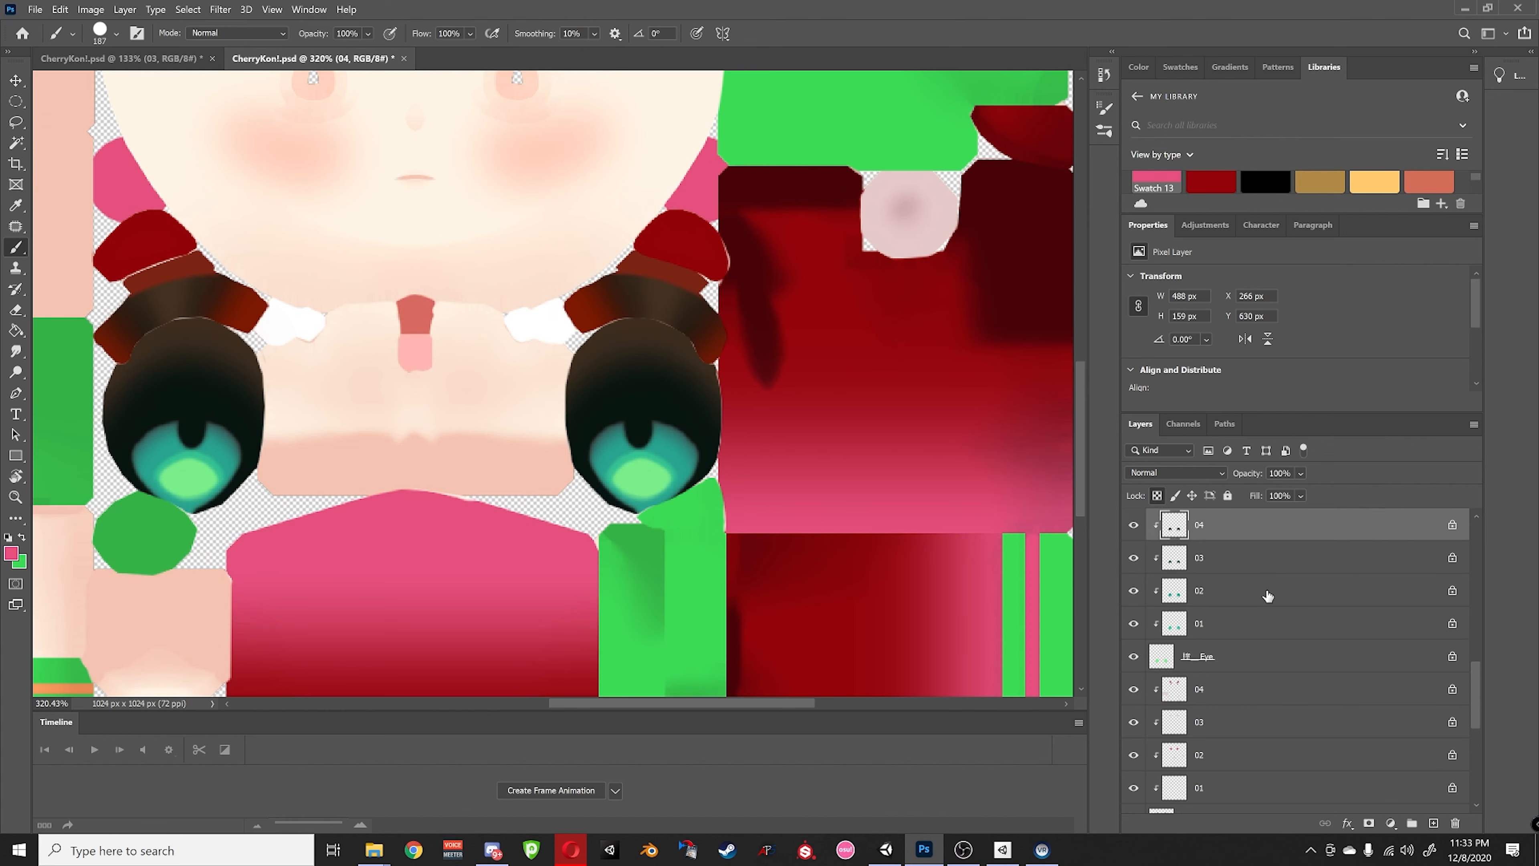
pyautogui.hotkey('ctrl', 'j')
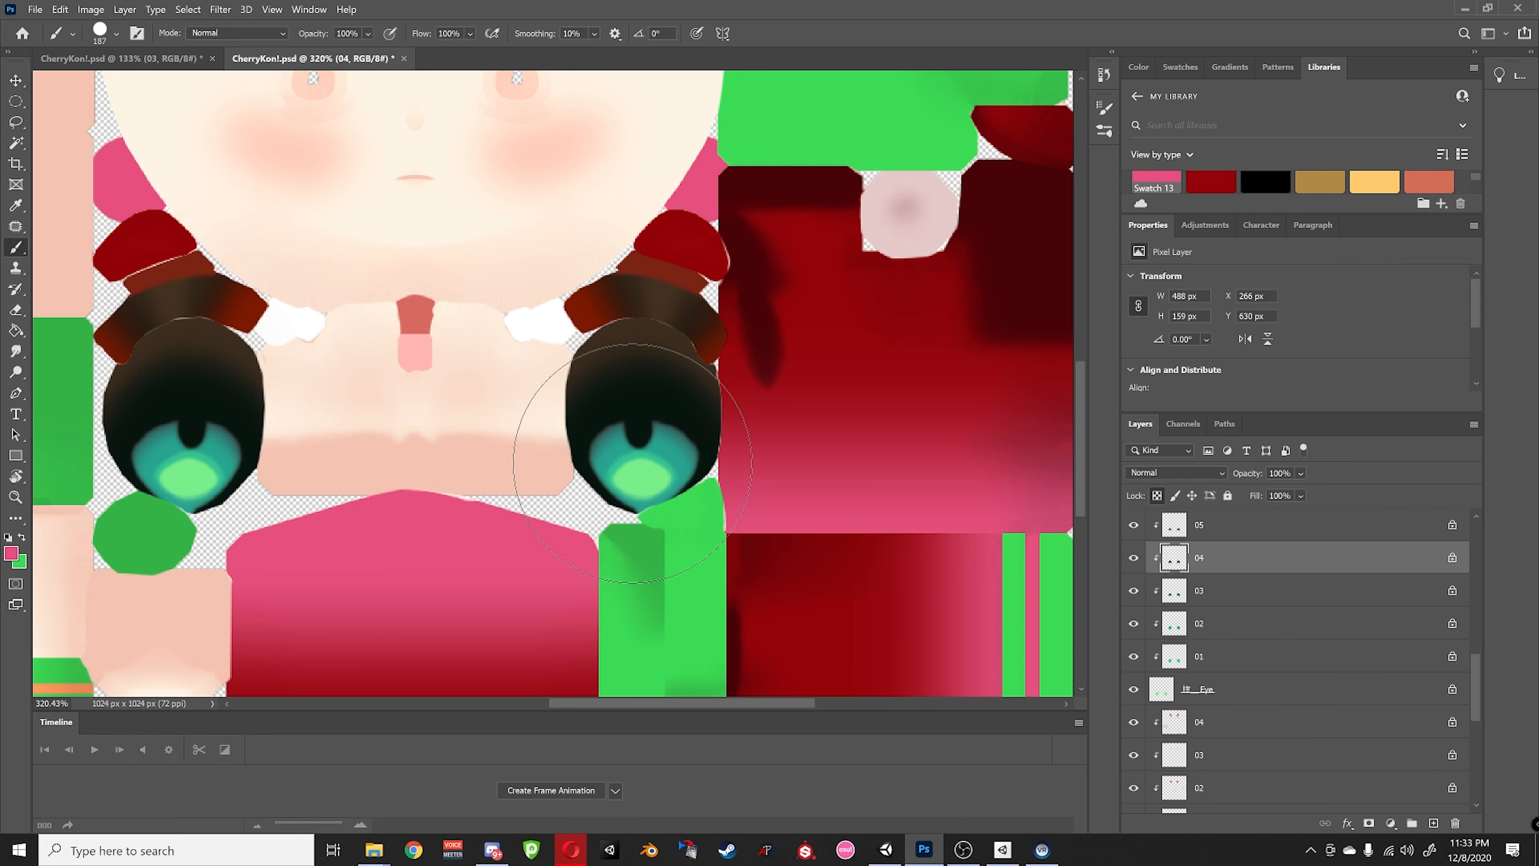
# - Reselect frame layer 01 and zoom in on the face
pyautogui.click(1233, 660)
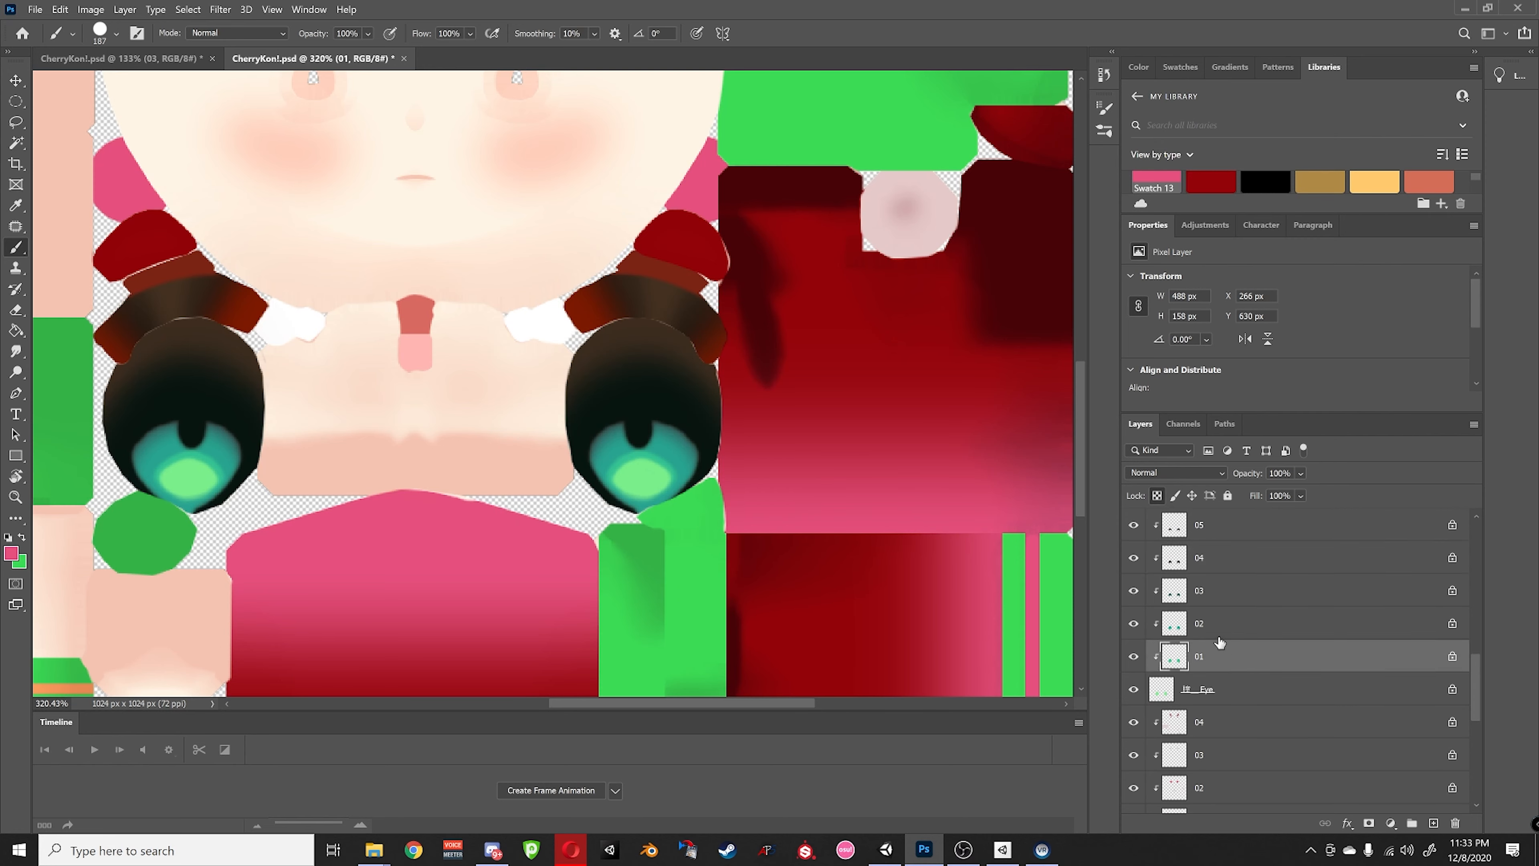
pyautogui.click(1223, 631)
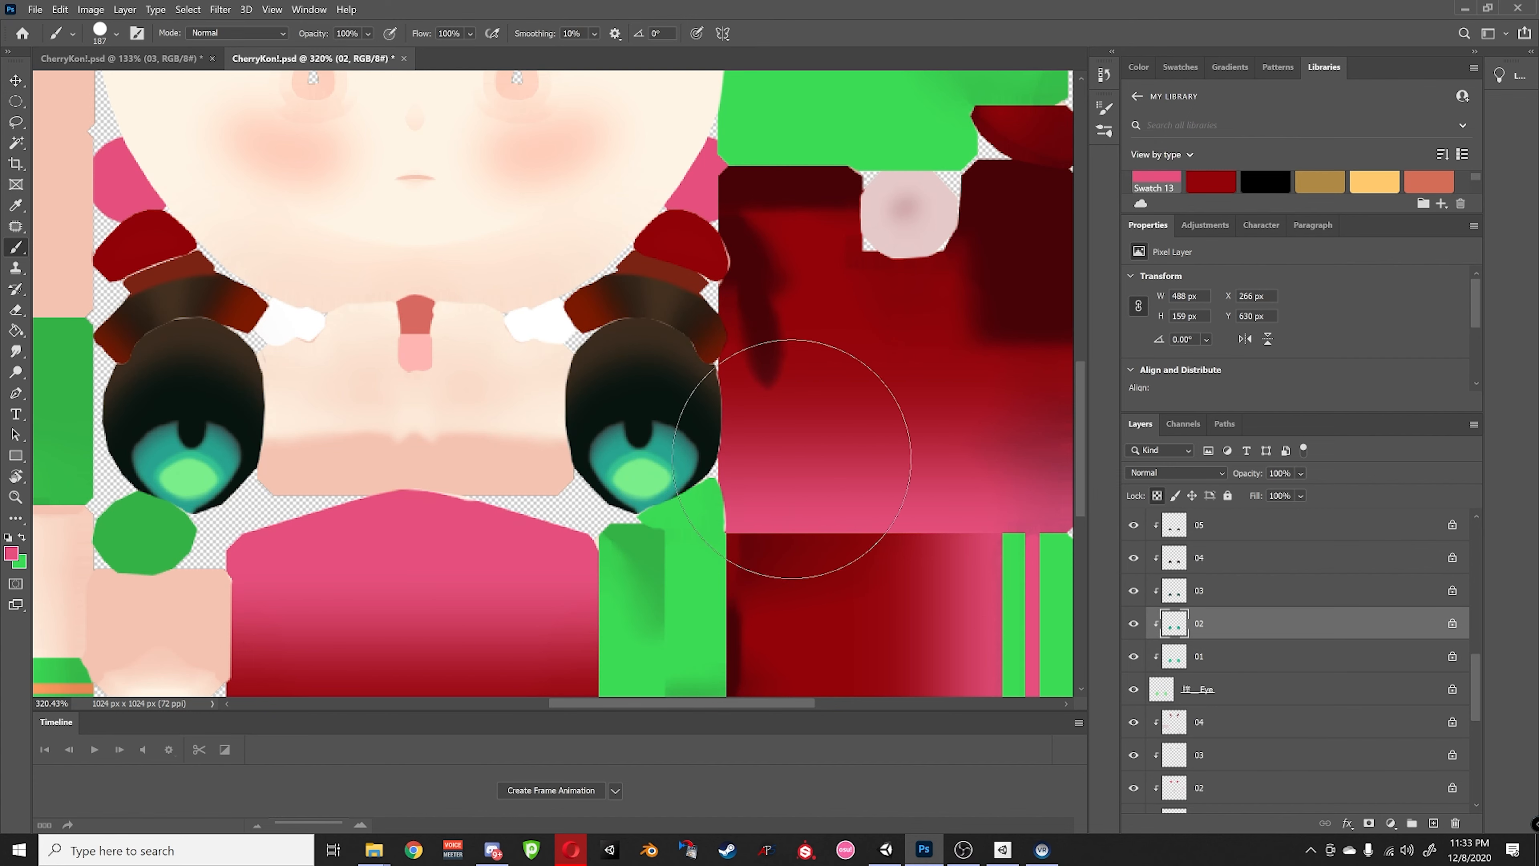
pyautogui.click(1212, 662)
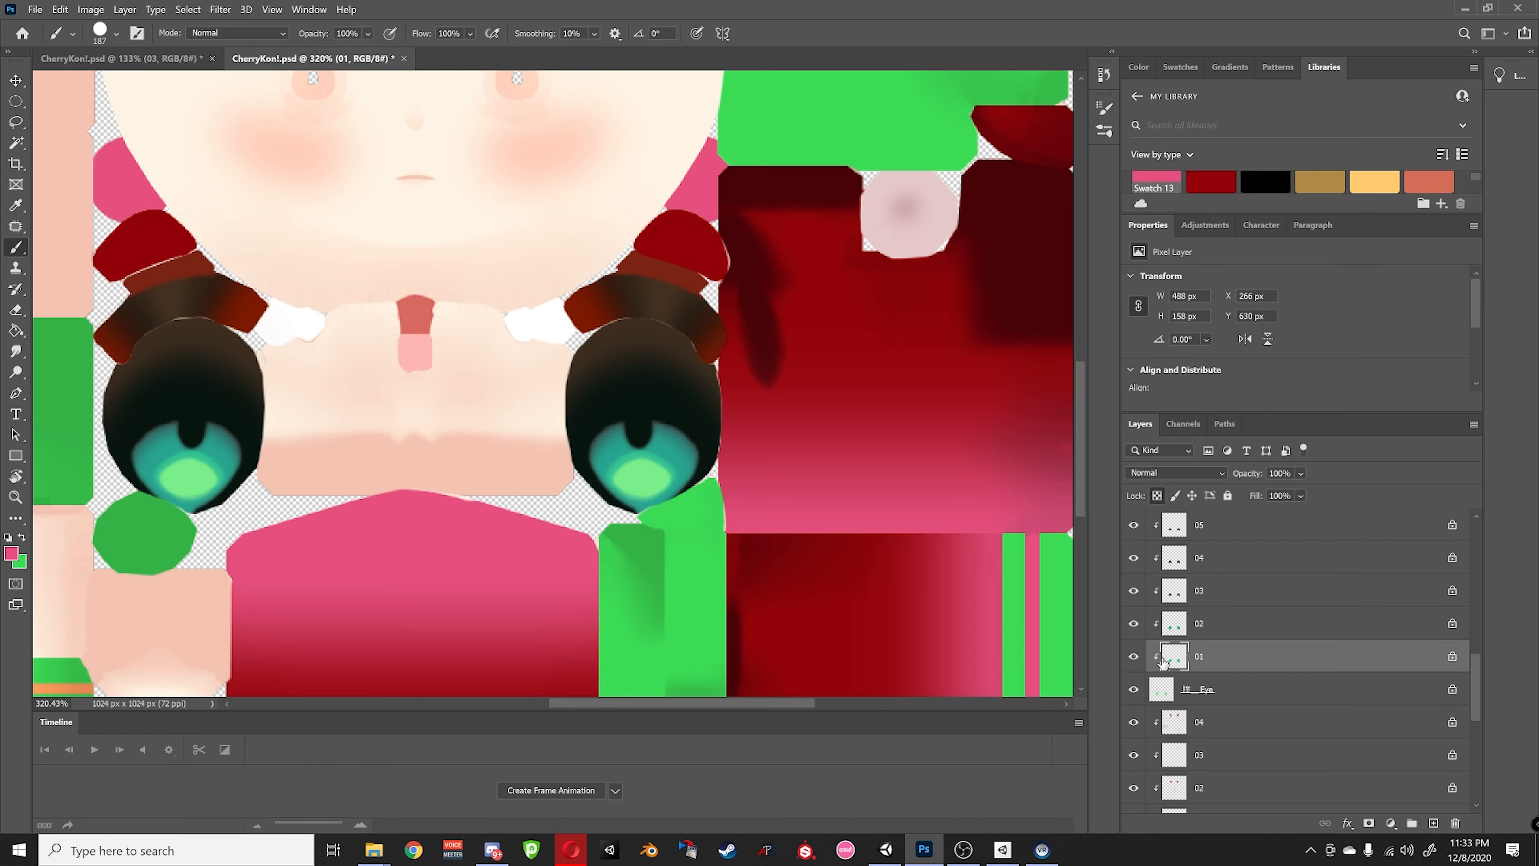
pyautogui.scroll(-1, 1296, 651)
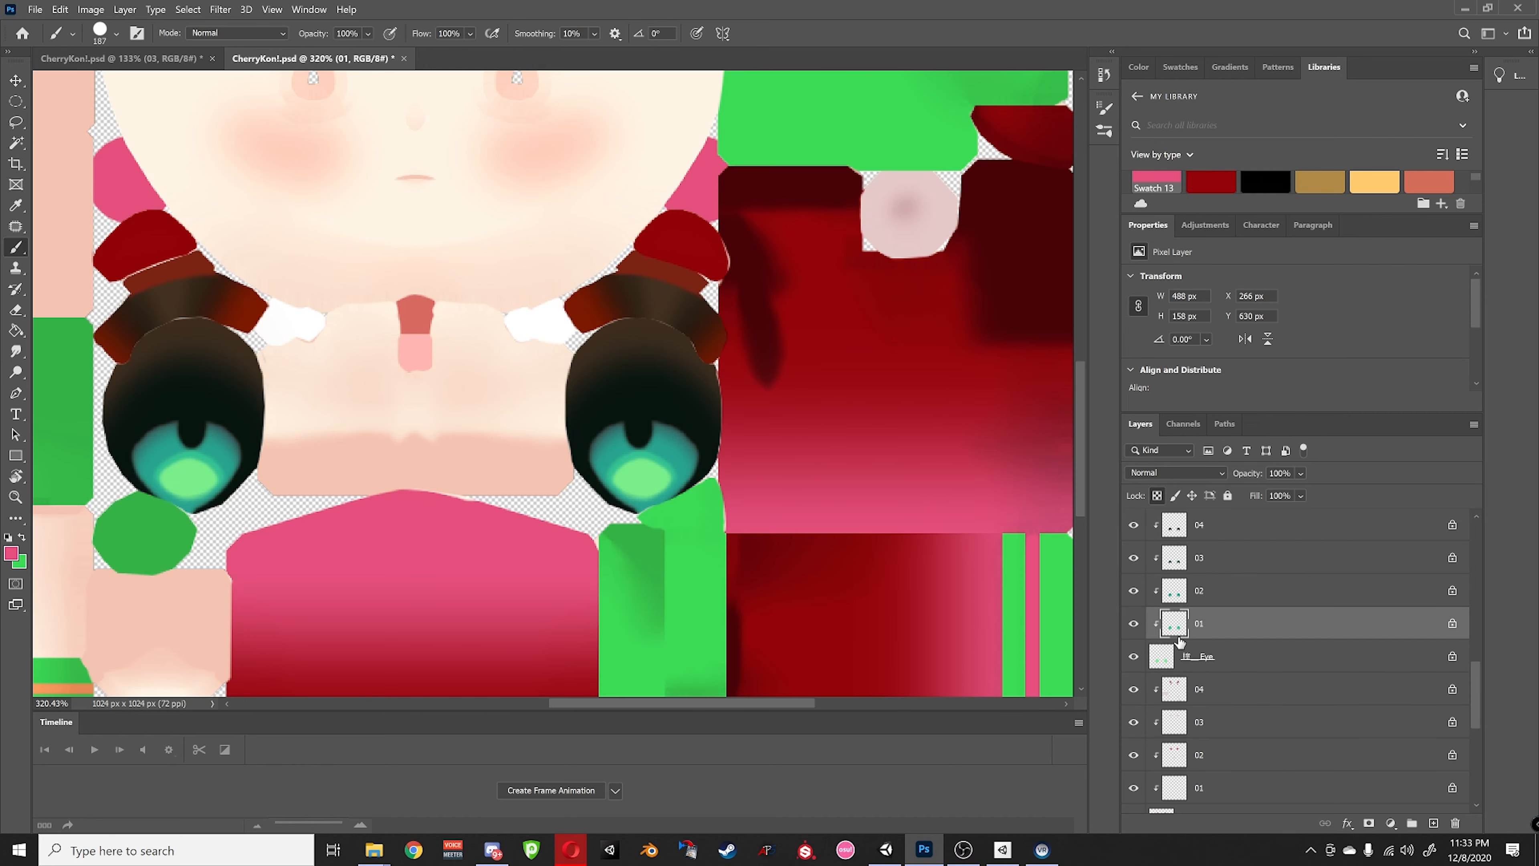
pyautogui.keyDown('alt'); pyautogui.scroll(-6, 801, 463); pyautogui.keyUp('alt')
pyautogui.keyDown('alt'); pyautogui.scroll(3, 798, 465); pyautogui.keyUp('alt')
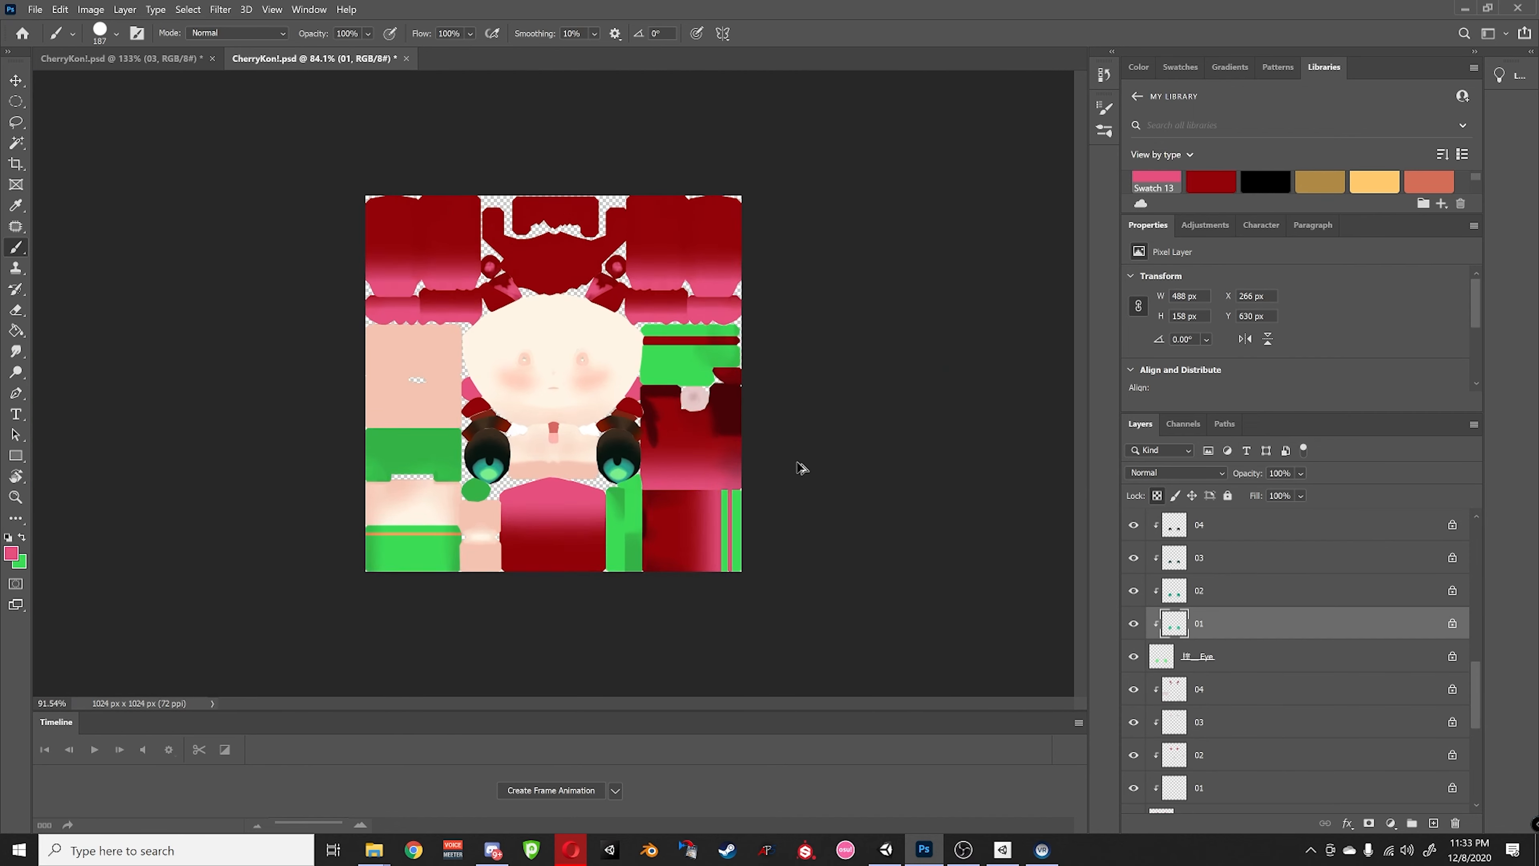
pyautogui.keyDown('alt'); pyautogui.scroll(1, 792, 467); pyautogui.keyUp('alt')
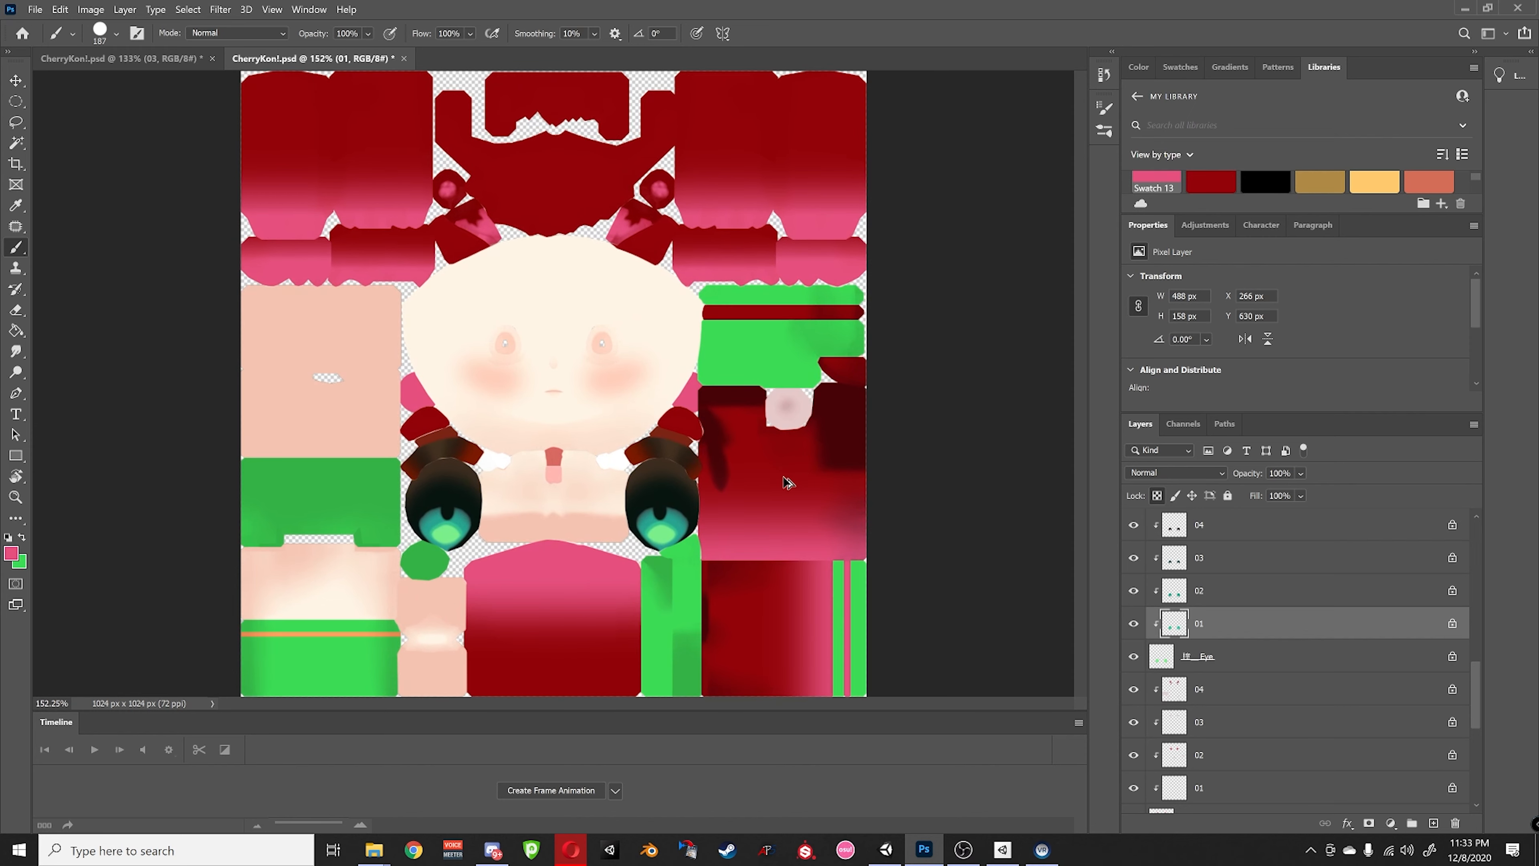
pyautogui.keyDown('alt'); pyautogui.scroll(3, 788, 482); pyautogui.keyUp('alt')
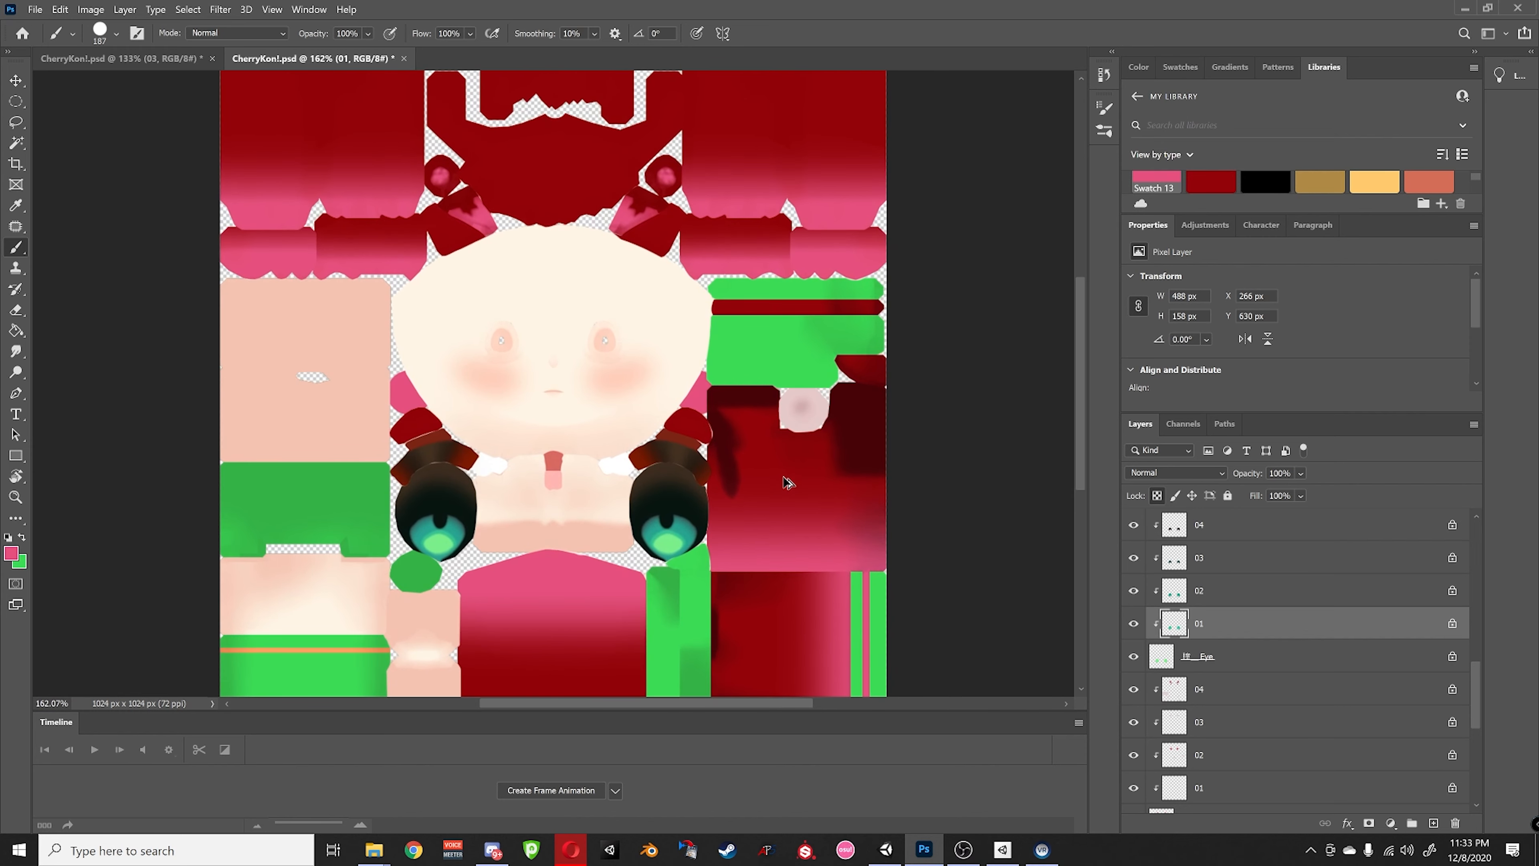
pyautogui.keyDown('alt'); pyautogui.scroll(4, 788, 482); pyautogui.keyUp('alt')
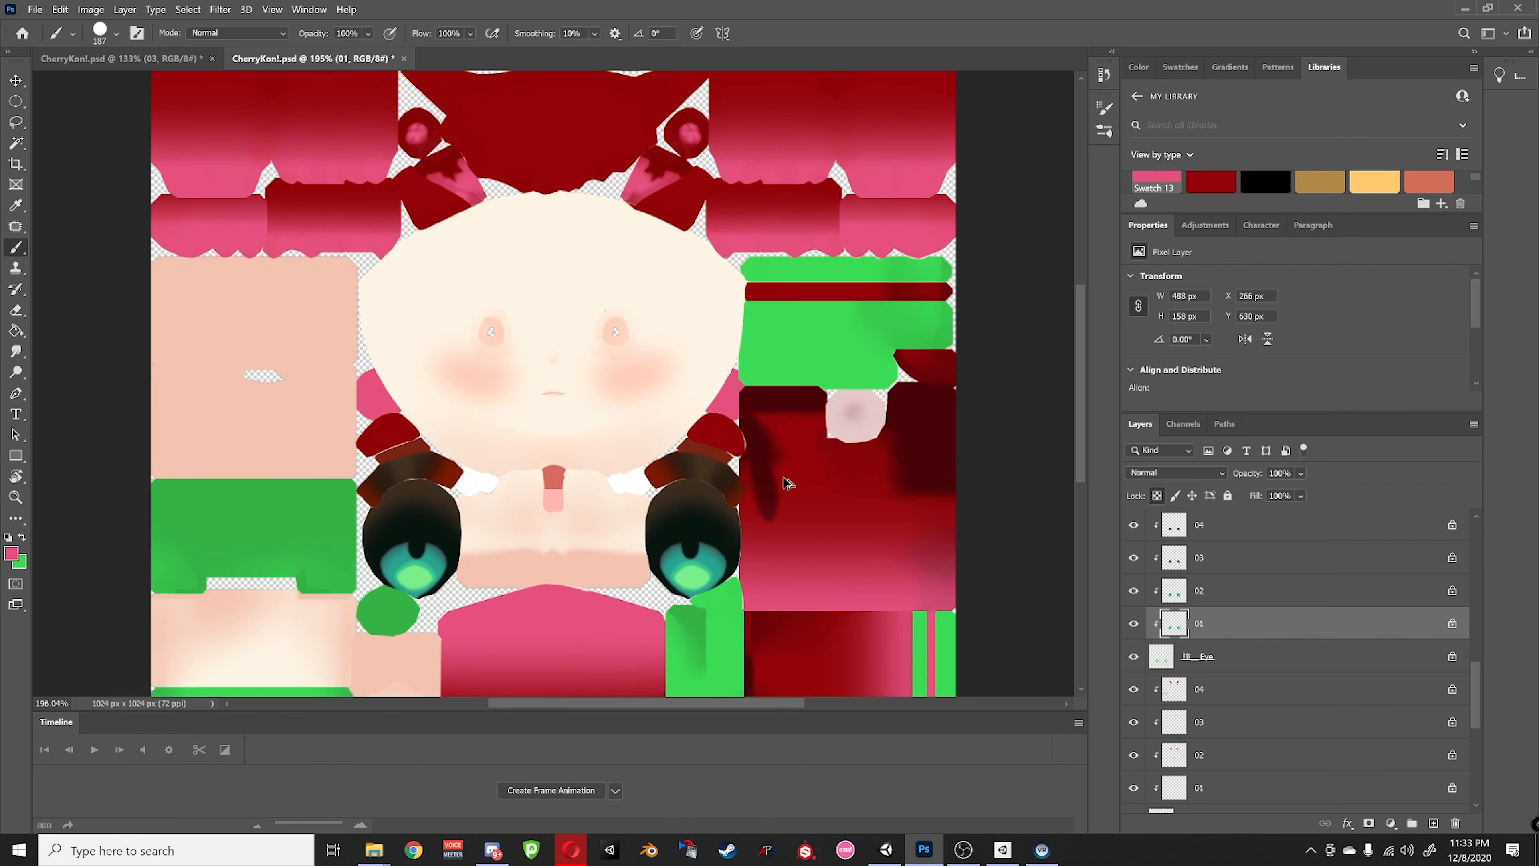
pyautogui.keyDown('alt'); pyautogui.scroll(6, 788, 483); pyautogui.keyUp('alt')
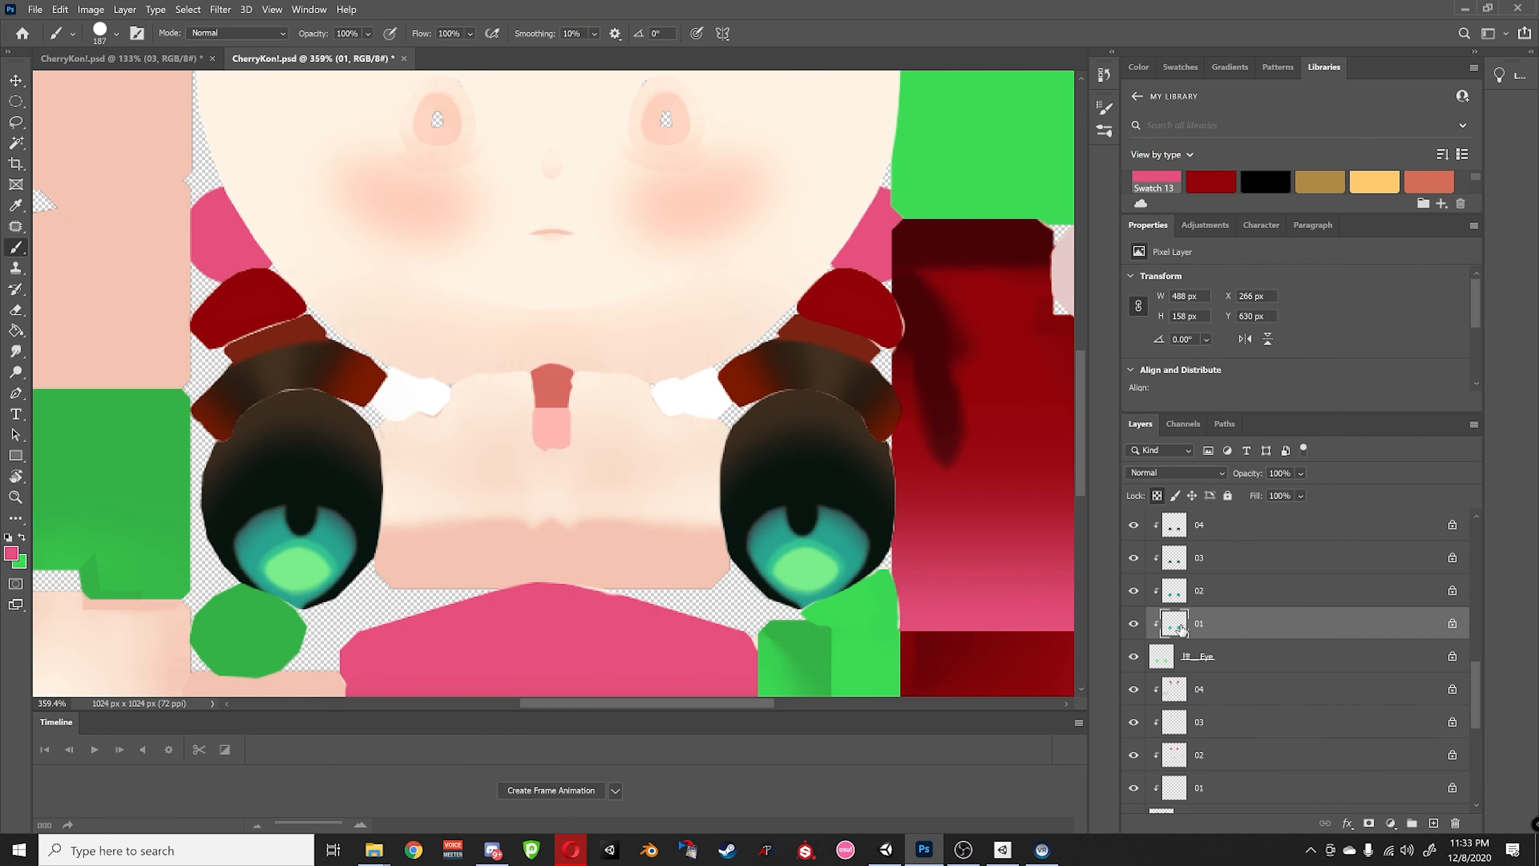
# - Solo the Eye layer and paint both green eye base shapes pink
pyautogui.click(1191, 658)
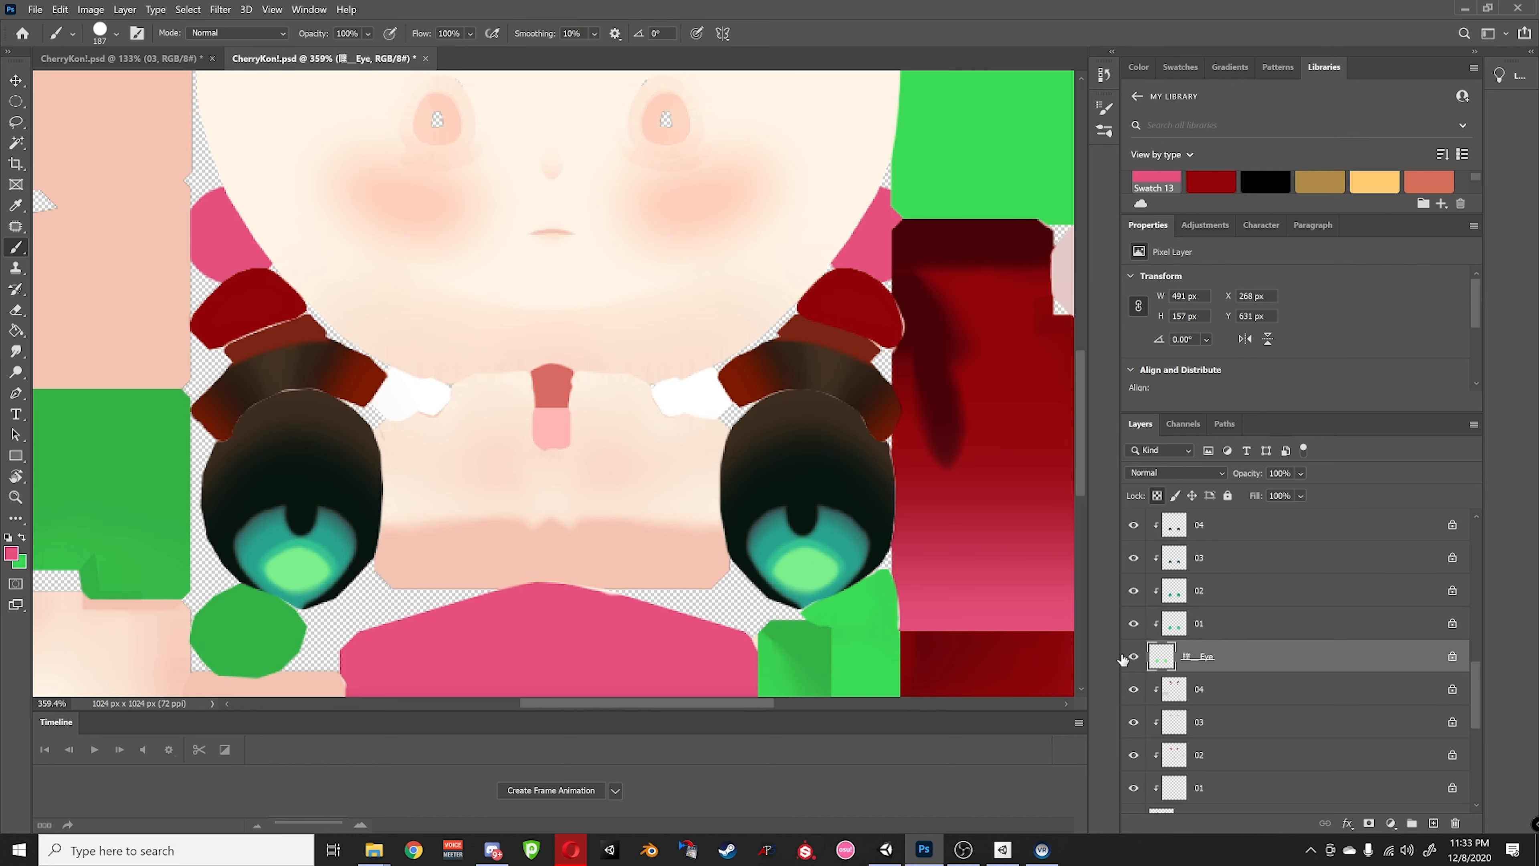
pyautogui.keyDown('alt'); pyautogui.click(1134, 659); pyautogui.keyUp('alt')
pyautogui.keyDown('alt'); pyautogui.click(1134, 659); pyautogui.keyUp('alt')
pyautogui.keyDown('alt'); pyautogui.click(1133, 658); pyautogui.keyUp('alt')
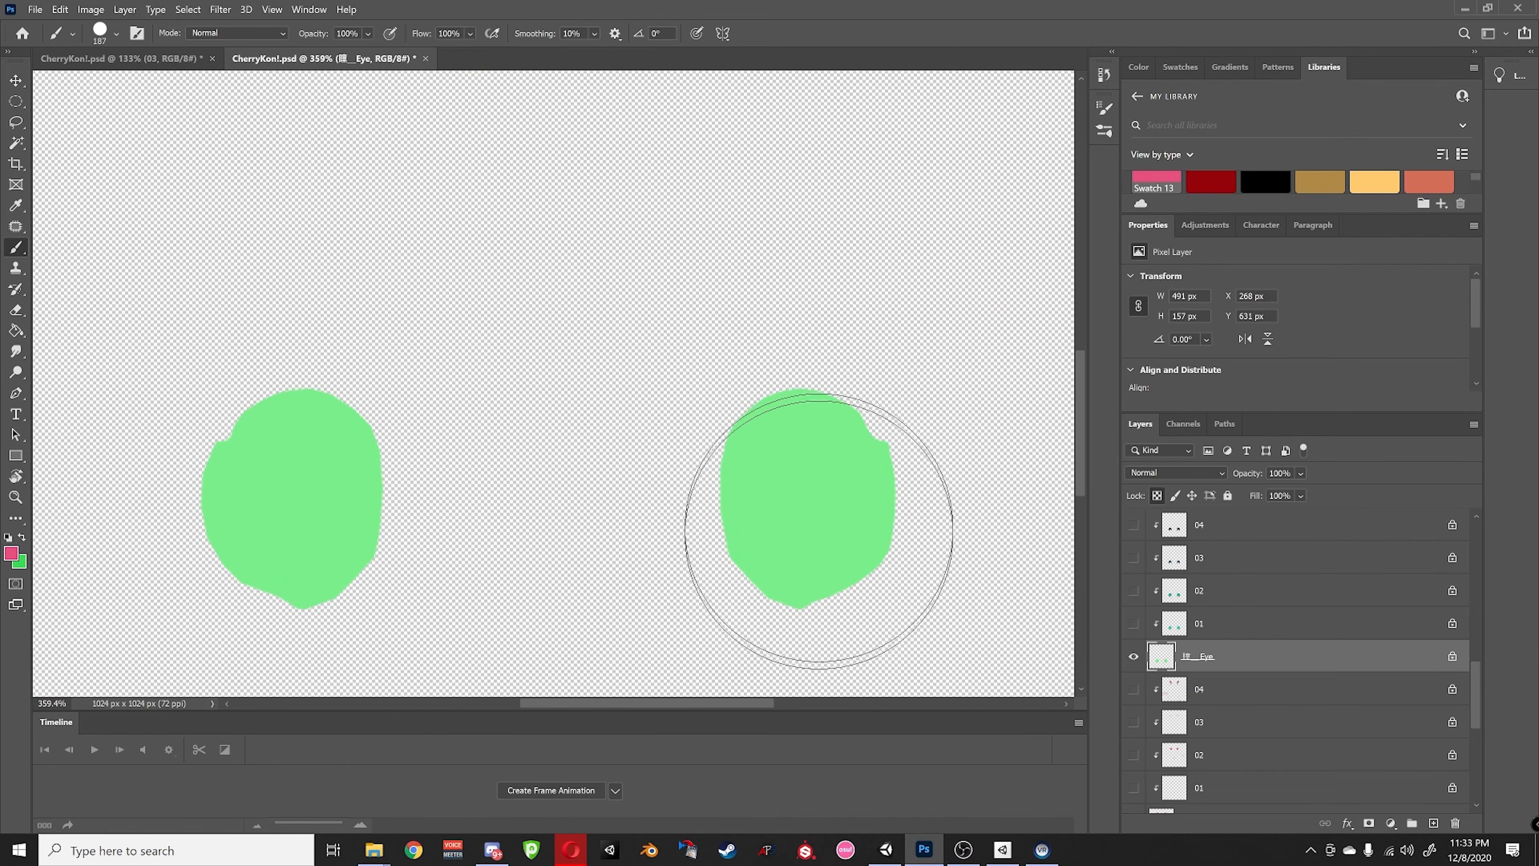
pyautogui.moveTo(818, 528); pyautogui.dragTo(790, 512)
pyautogui.moveTo(321, 524)
pyautogui.mouseDown()
pyautogui.moveTo(306, 450)
pyautogui.moveTo(351, 503)
pyautogui.mouseUp()
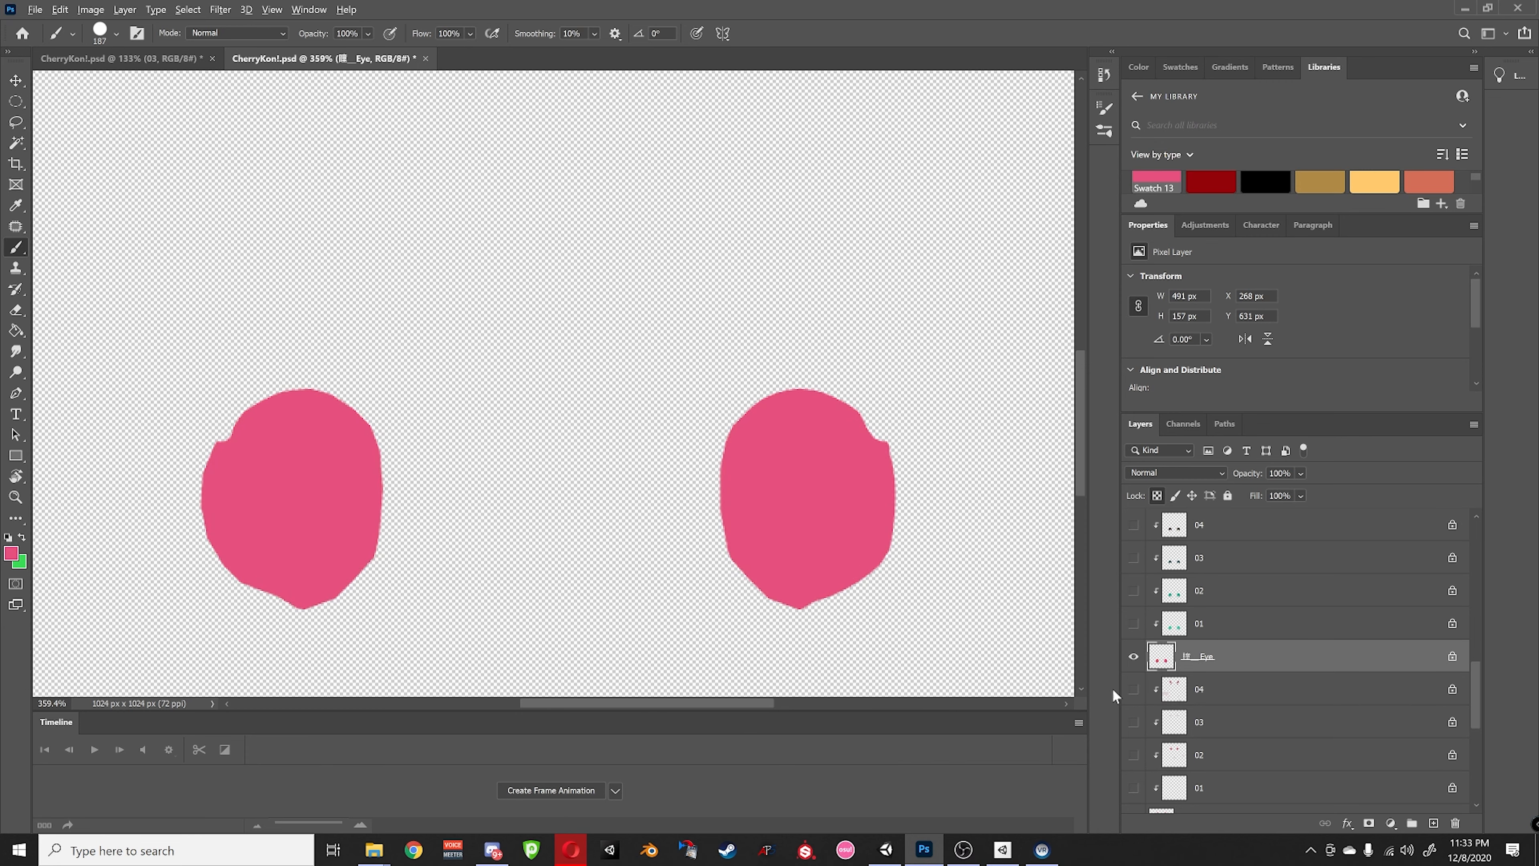
pyautogui.keyDown('alt'); pyautogui.click(1133, 656); pyautogui.keyUp('alt')
# - Select frame layer 01 and set the brush colour to darker pink bc4066
pyautogui.click(1172, 627)
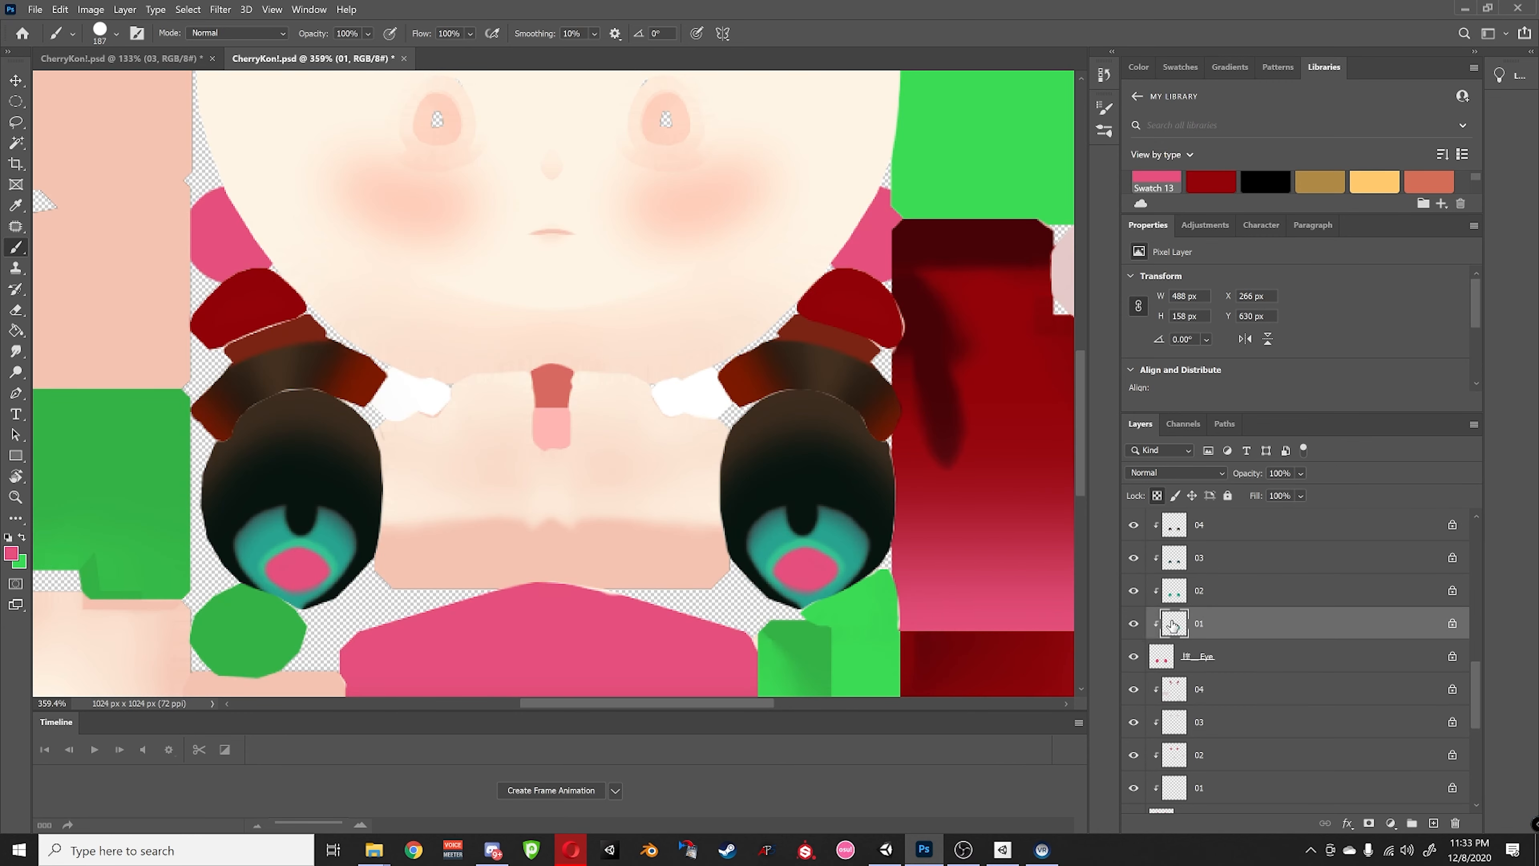
pyautogui.click(10, 555)
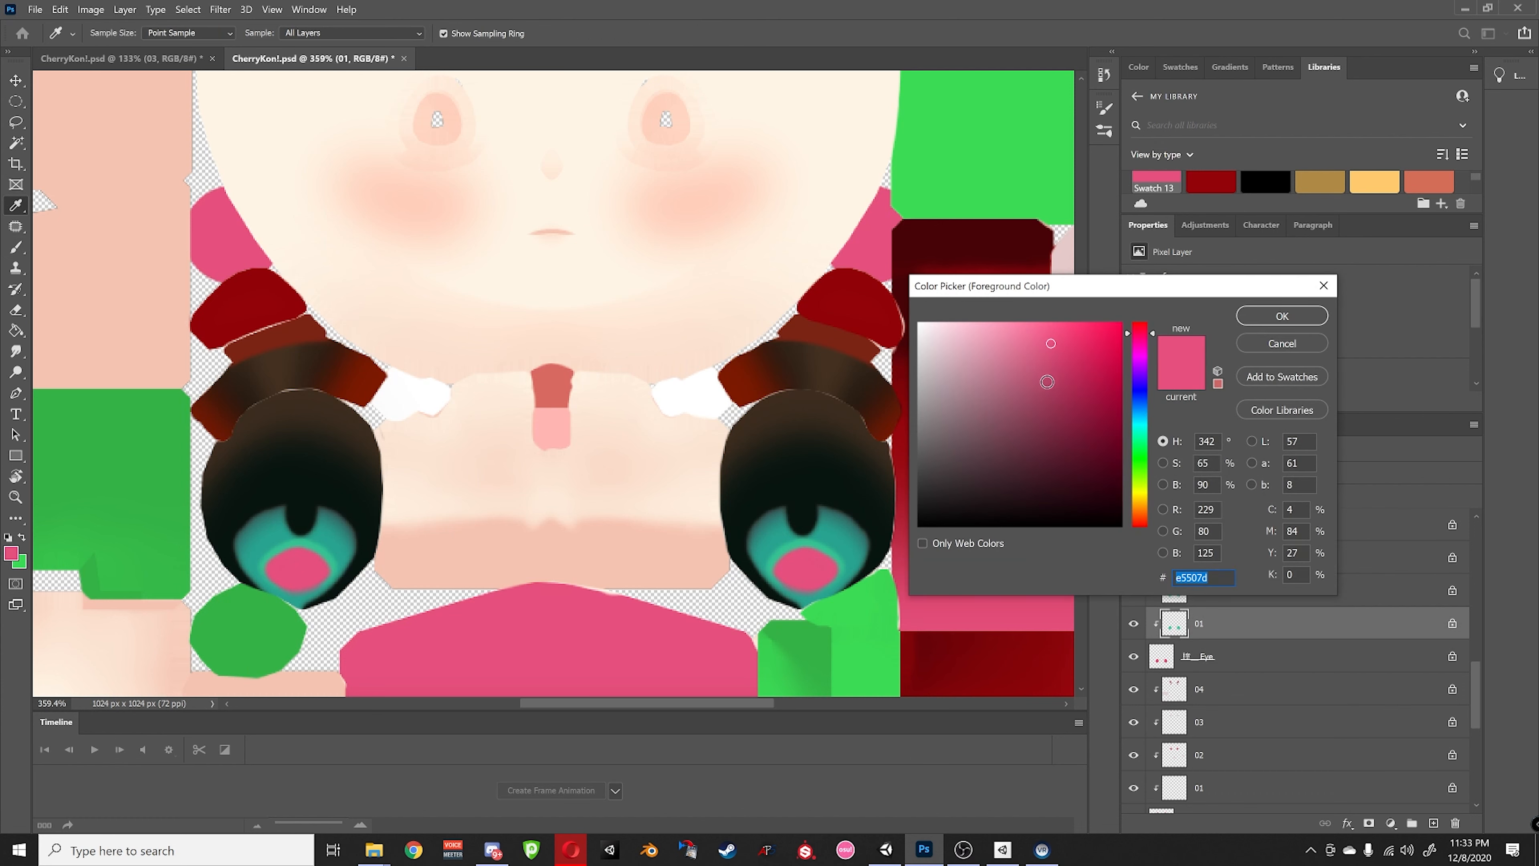
pyautogui.click(1052, 375)
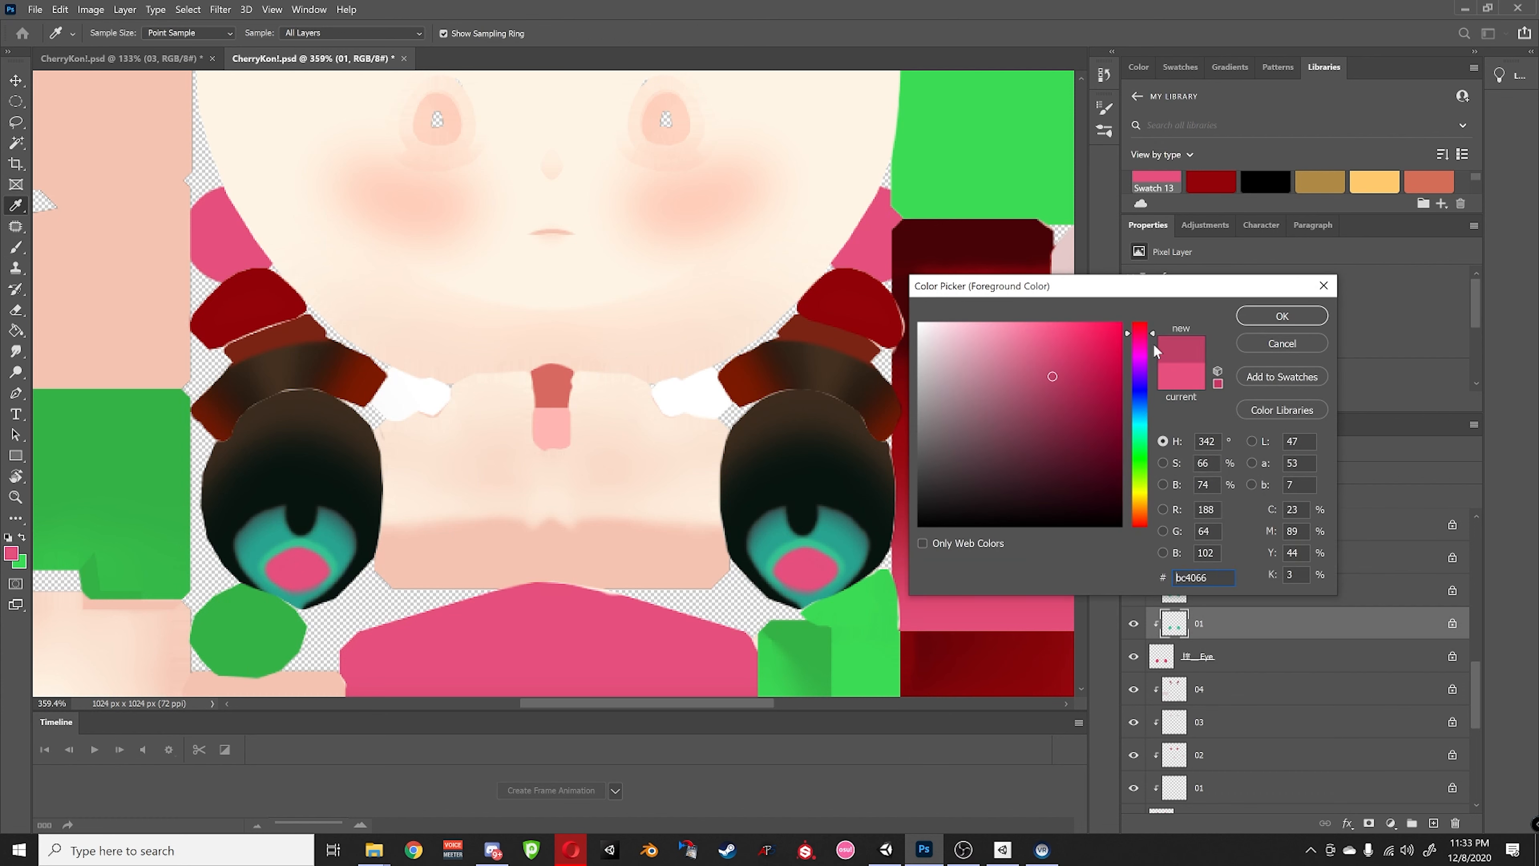
pyautogui.click(1267, 315)
pyautogui.press('b')
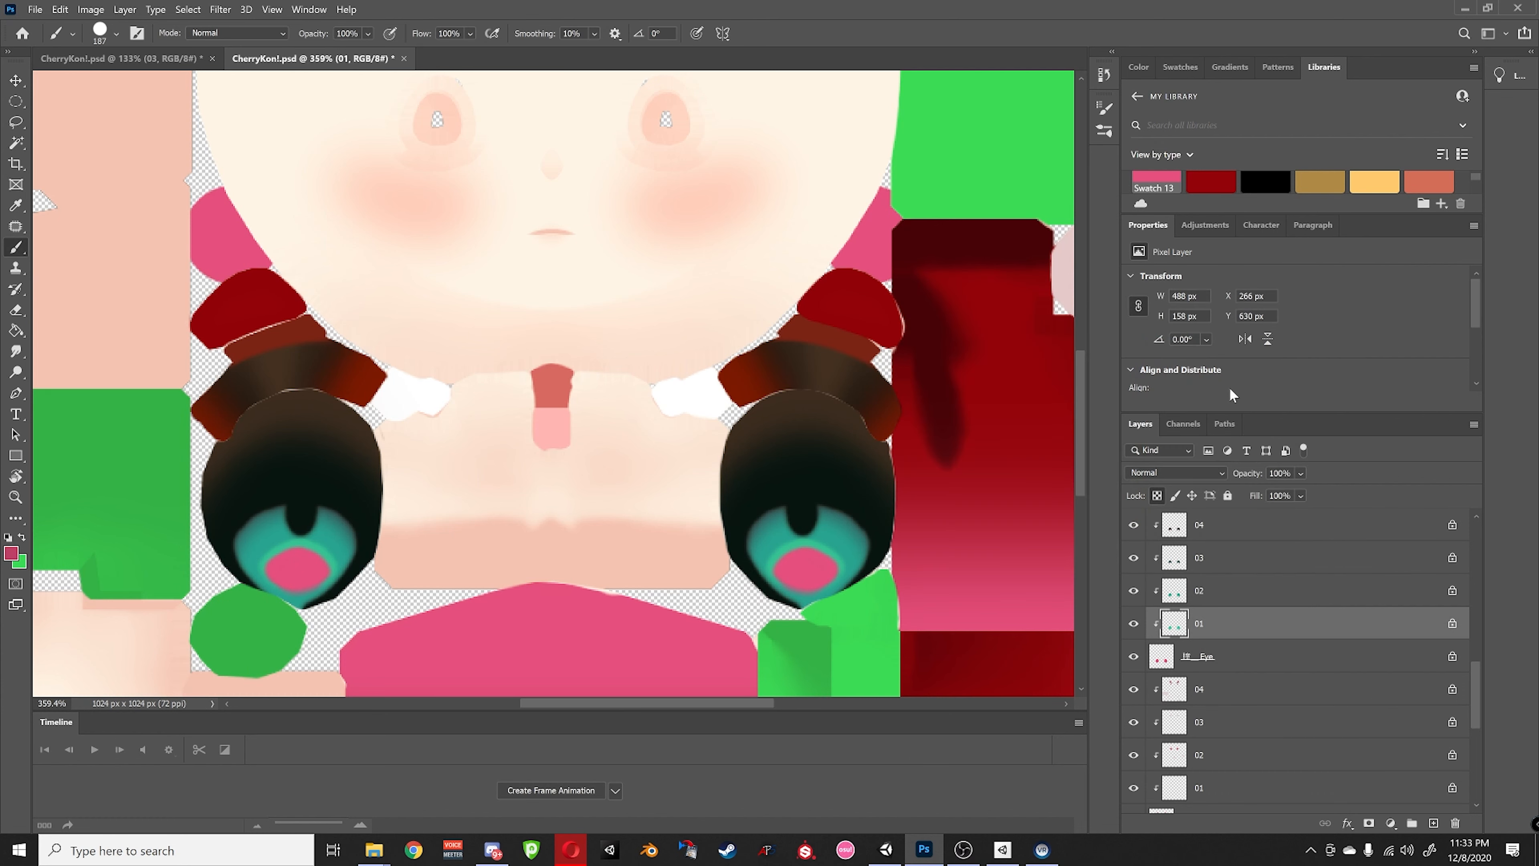
# - Paint layer 01's eye overlays and their green tops in bc4066 on both eyes
pyautogui.keyDown('alt'); pyautogui.click(1133, 625); pyautogui.keyUp('alt')
pyautogui.moveTo(804, 584); pyautogui.dragTo(828, 570)
pyautogui.moveTo(358, 551); pyautogui.dragTo(292, 589)
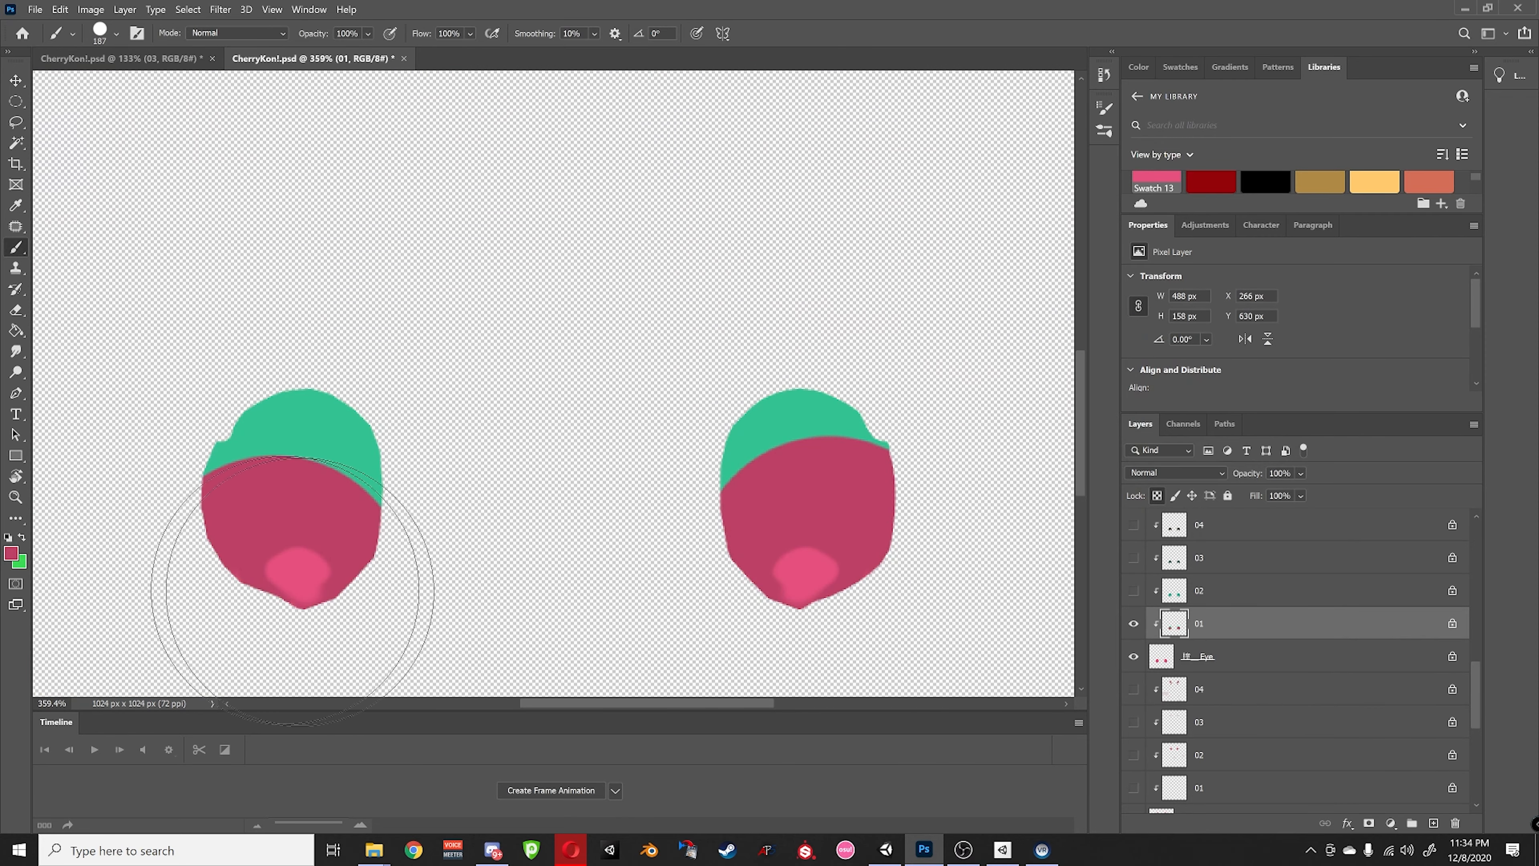
pyautogui.keyDown('alt'); pyautogui.click(1133, 628); pyautogui.keyUp('alt')
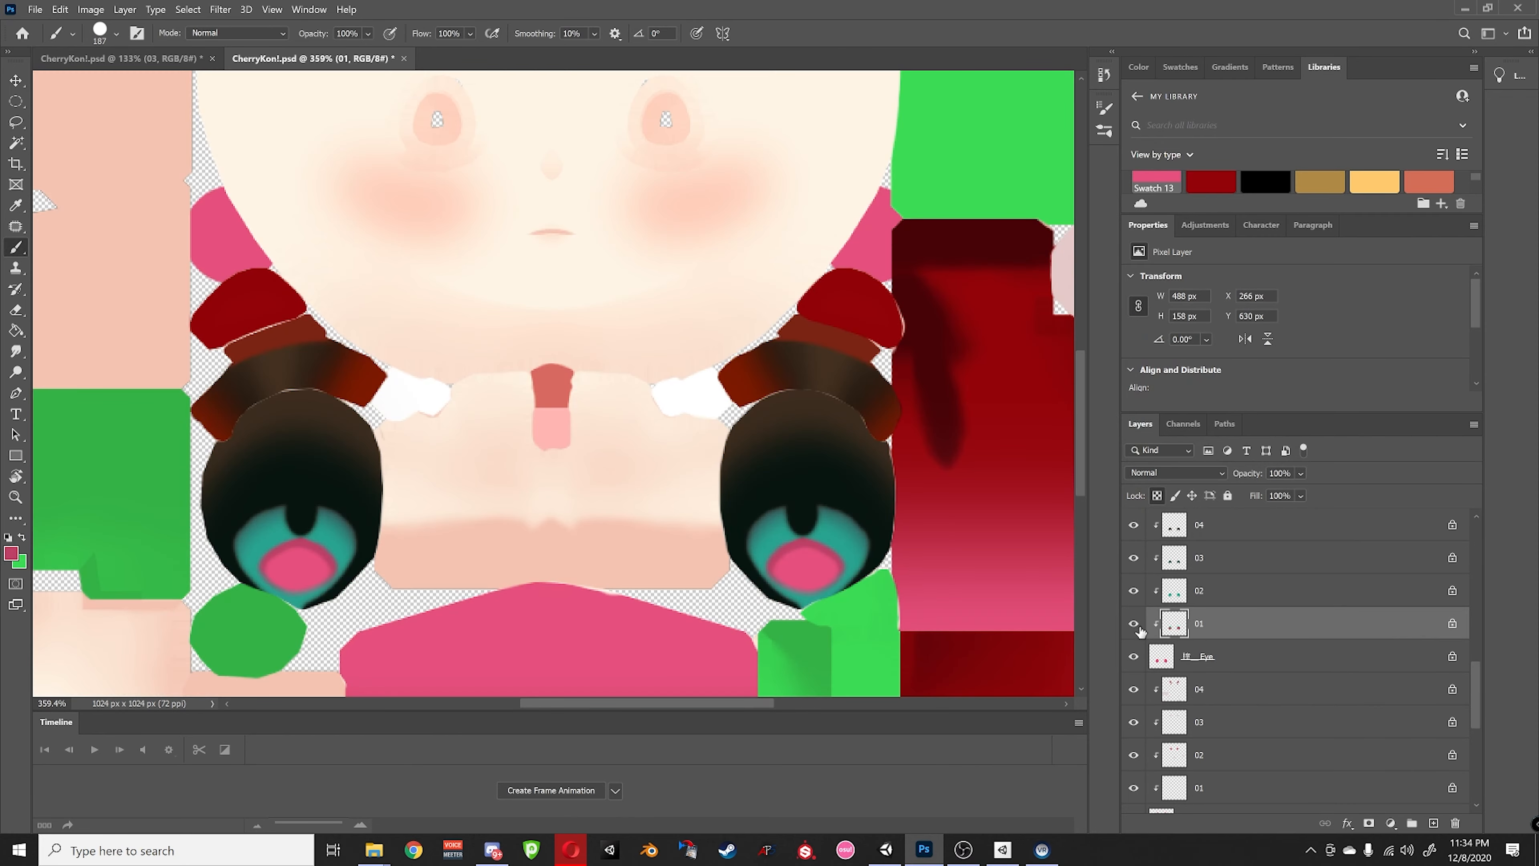
pyautogui.keyDown('alt'); pyautogui.click(1133, 625); pyautogui.keyUp('alt')
pyautogui.moveTo(860, 425); pyautogui.dragTo(757, 418)
pyautogui.moveTo(351, 425); pyautogui.dragTo(230, 431)
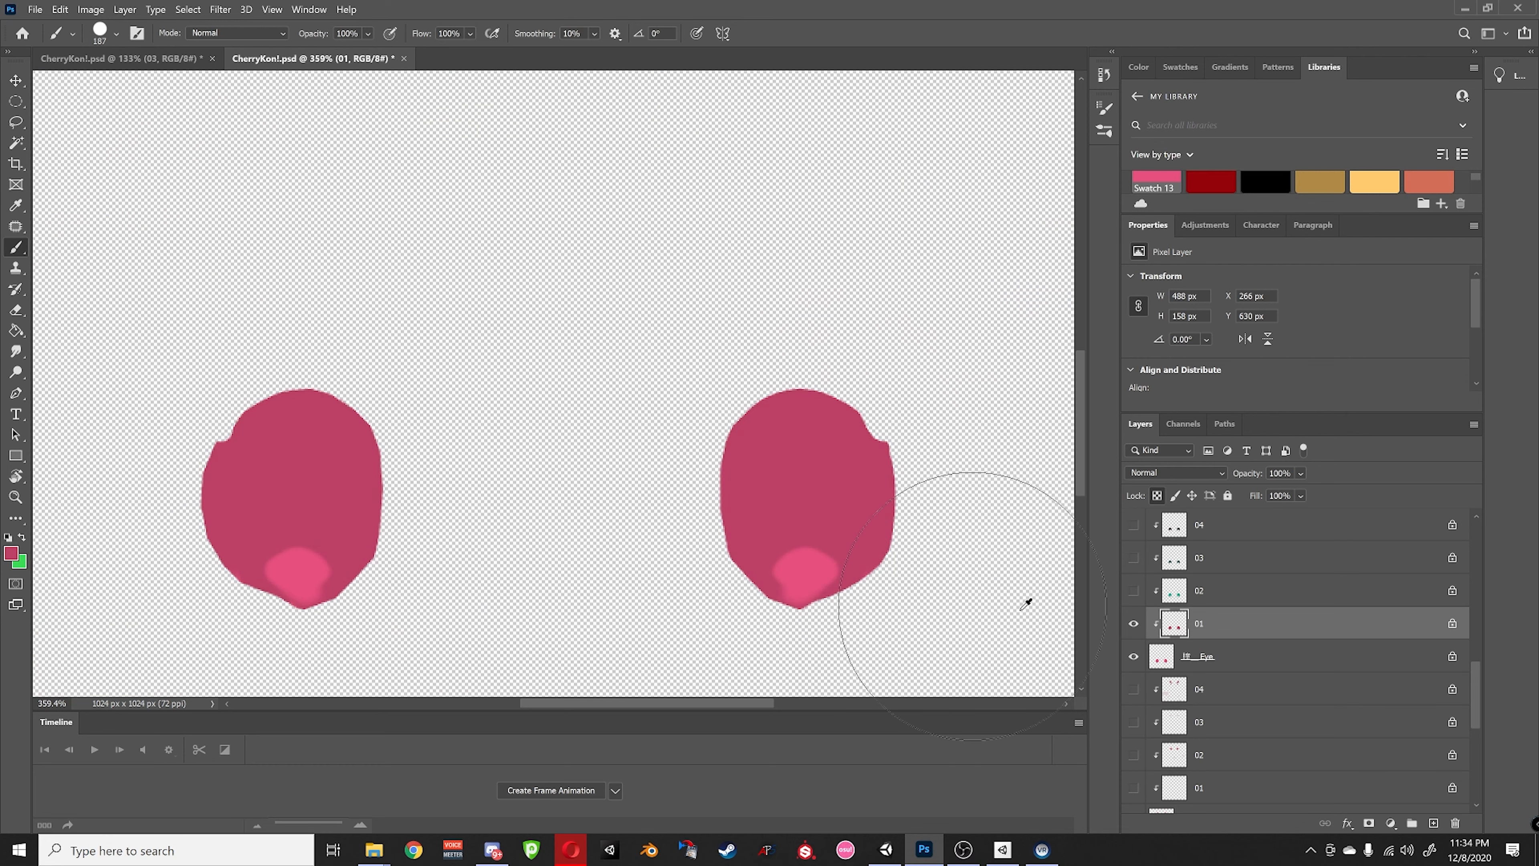
pyautogui.keyDown('alt'); pyautogui.click(1134, 624); pyautogui.keyUp('alt')
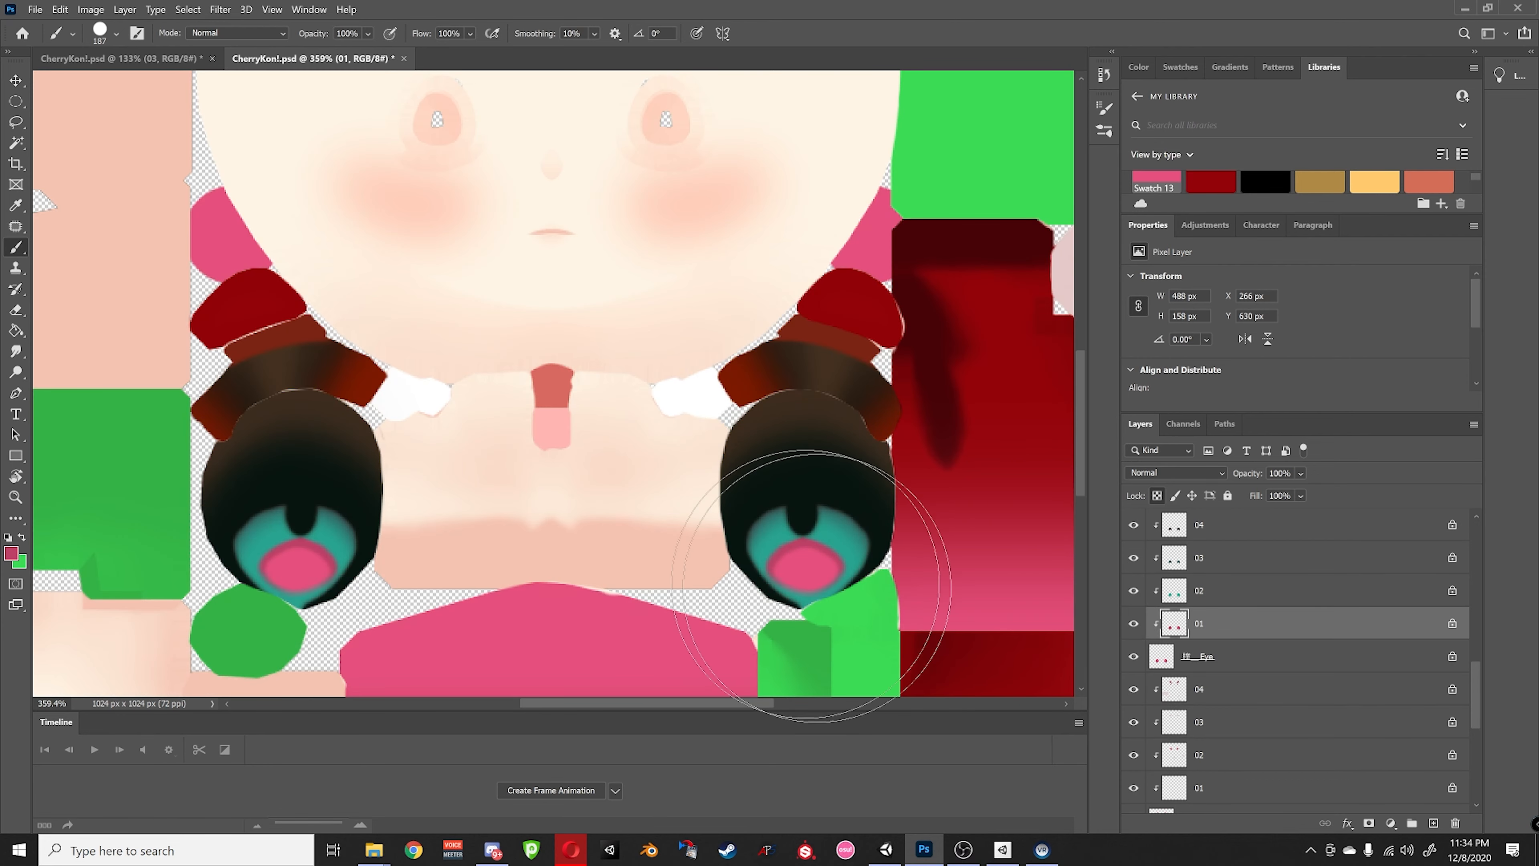
pyautogui.click(1181, 599)
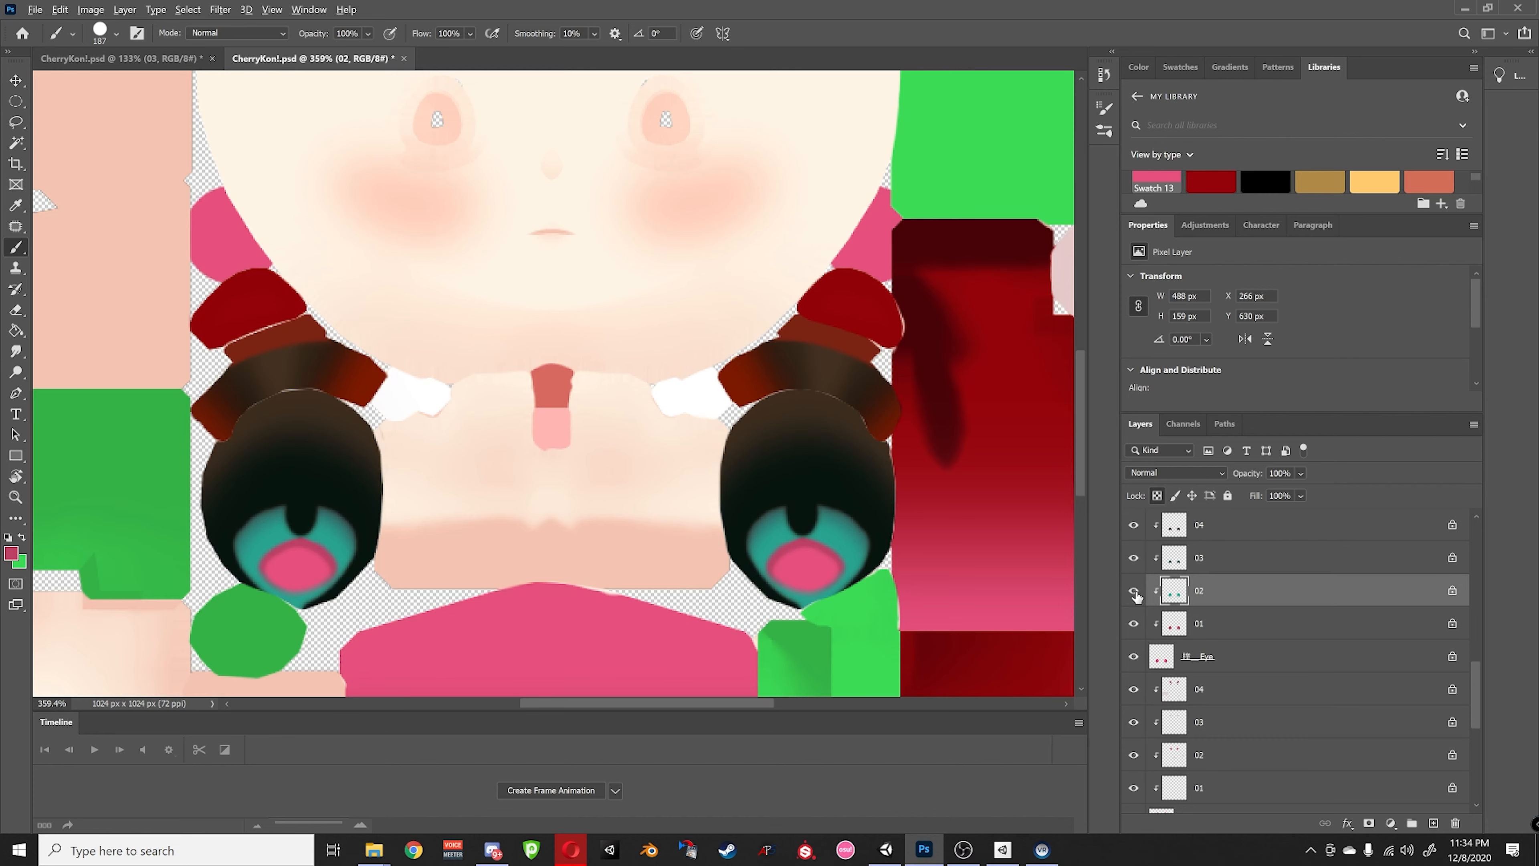
# - Paint both teal eye shapes on layer 02 a deep crimson, viewing that layer alone
pyautogui.keyDown('alt'); pyautogui.click(1134, 591); pyautogui.keyUp('alt')
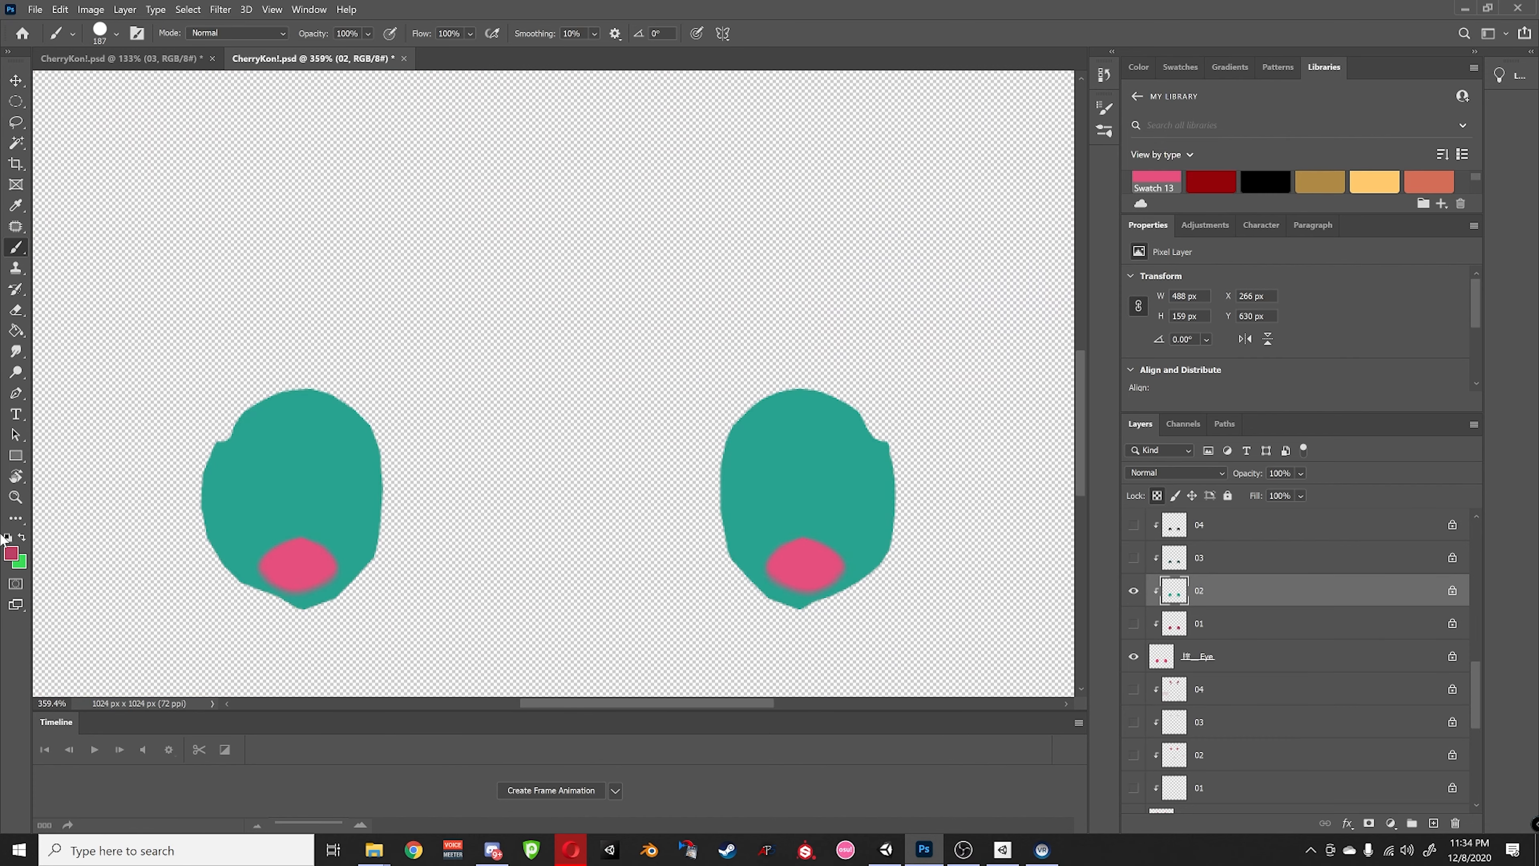
pyautogui.click(11, 553)
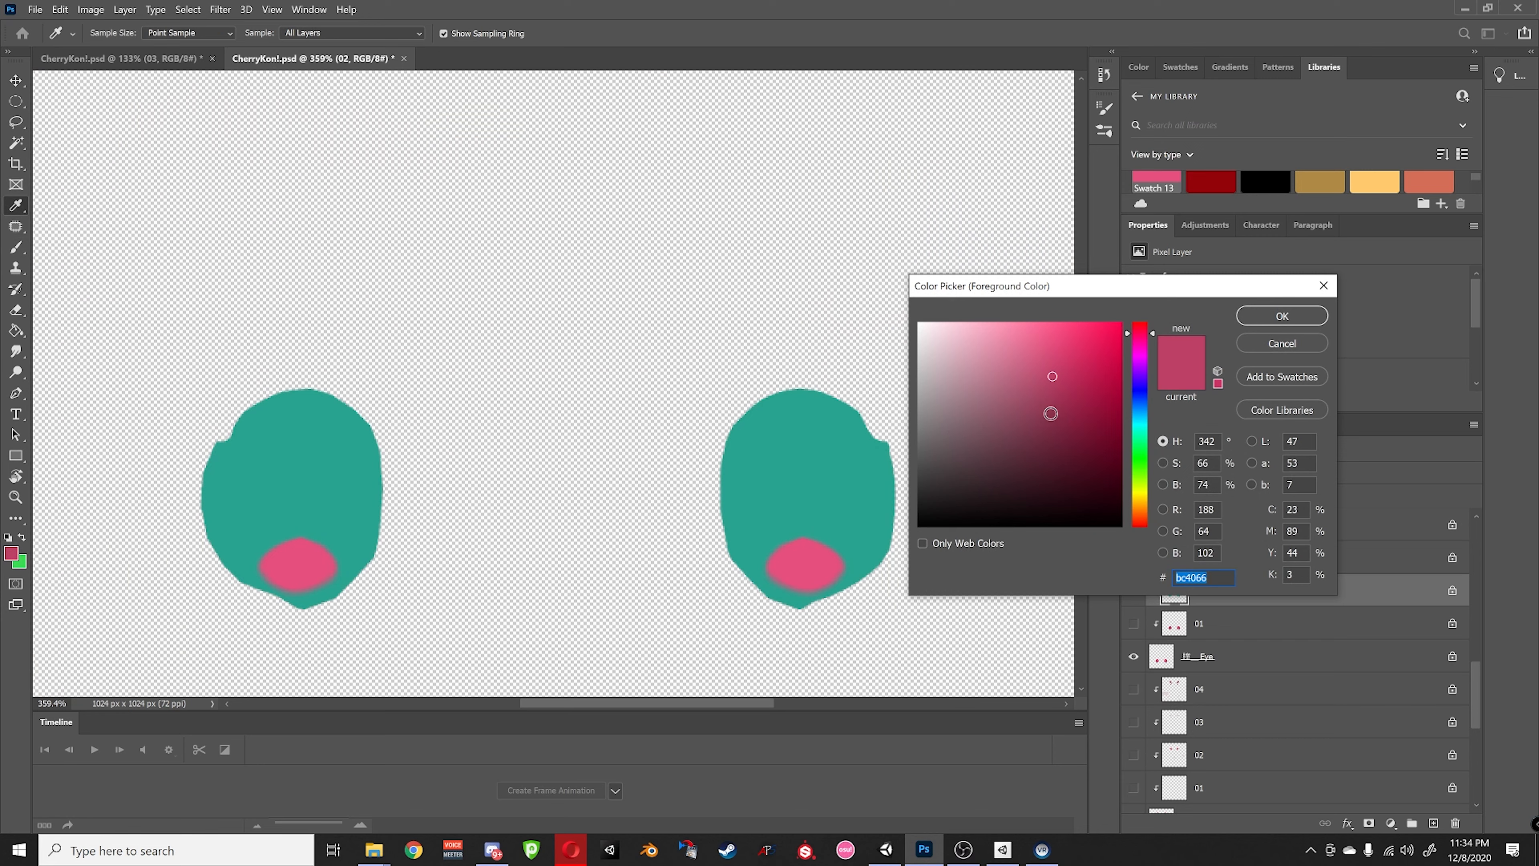
pyautogui.click(1048, 413)
pyautogui.click(1022, 408)
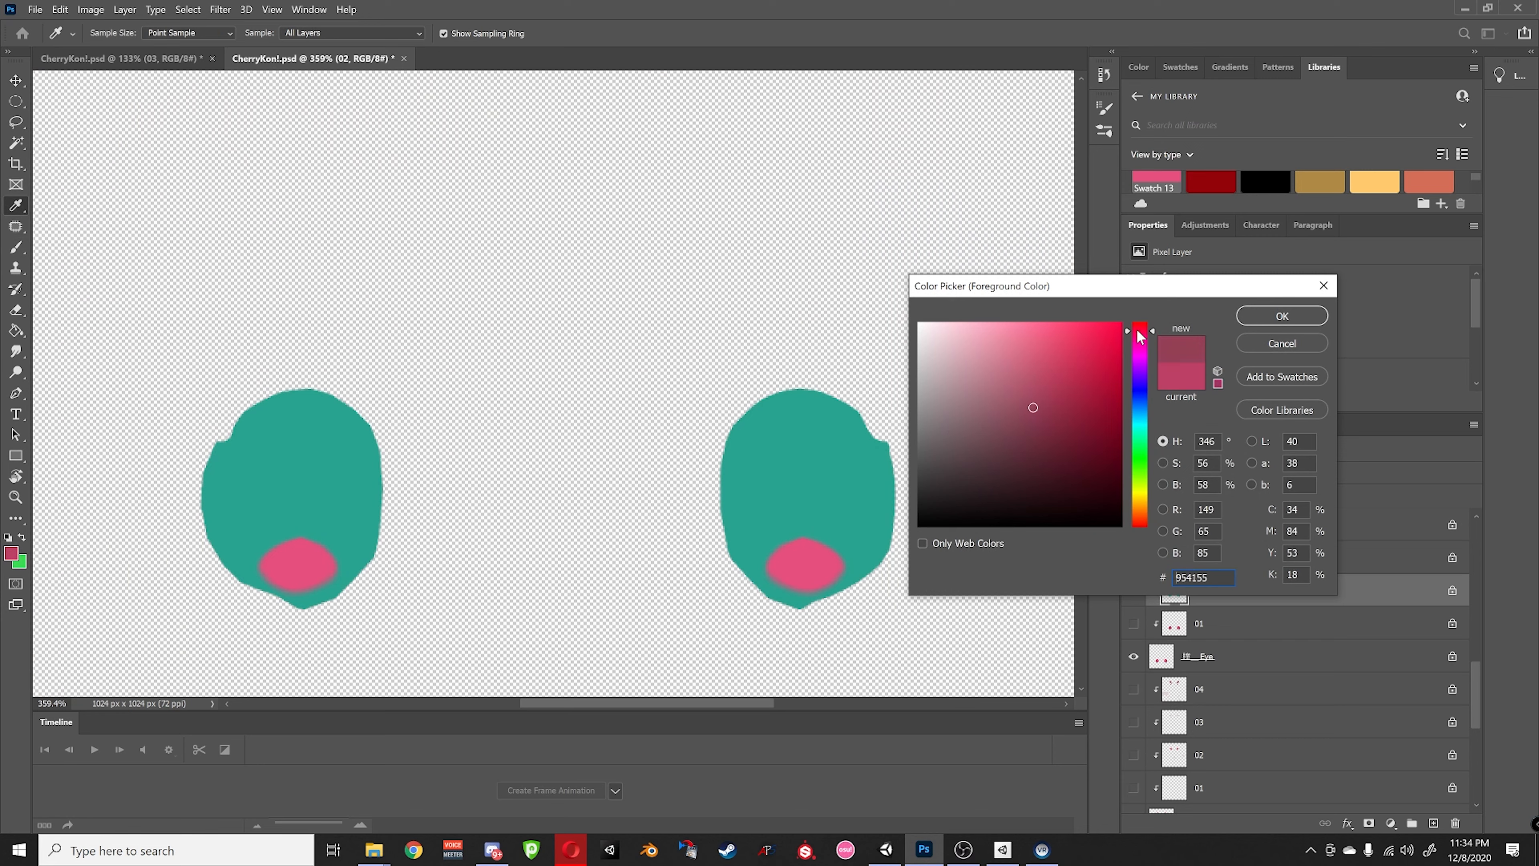
pyautogui.click(1095, 408)
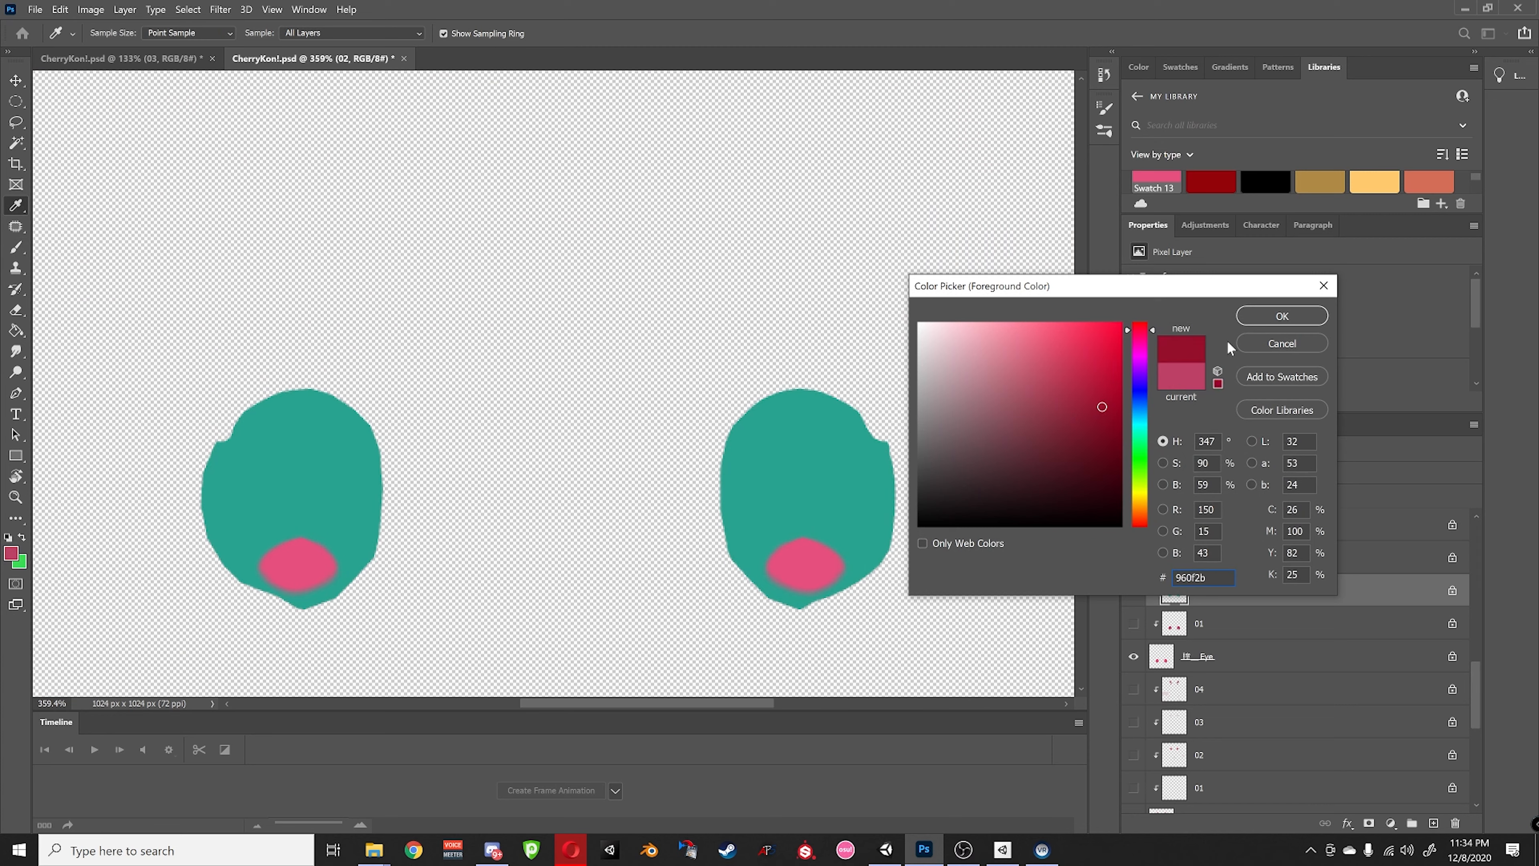
pyautogui.click(1250, 317)
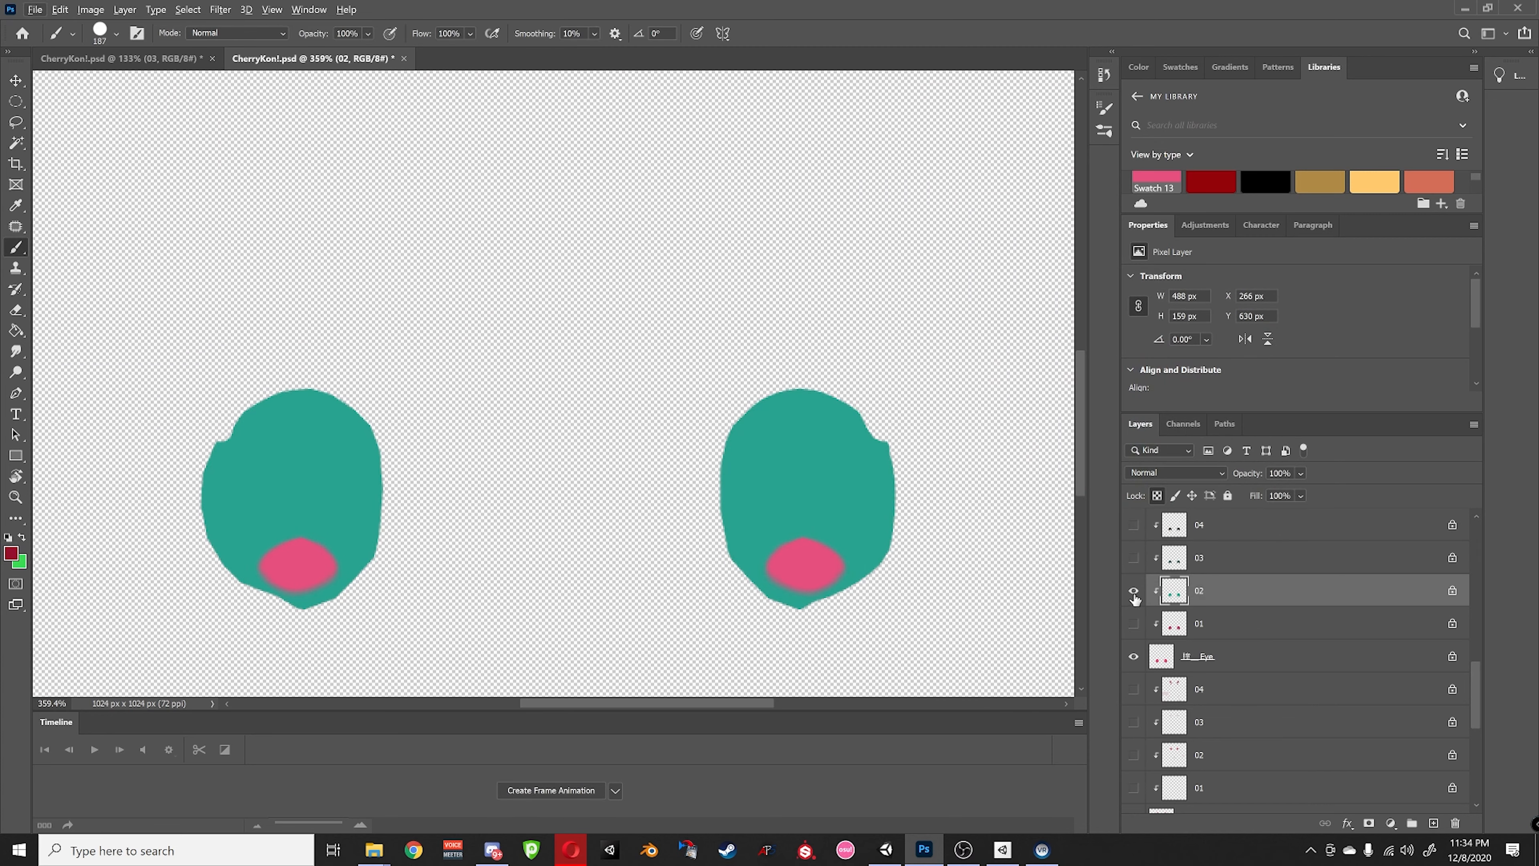
pyautogui.moveTo(858, 566)
pyautogui.mouseDown()
pyautogui.moveTo(584, 464)
pyautogui.moveTo(309, 516)
pyautogui.mouseUp()
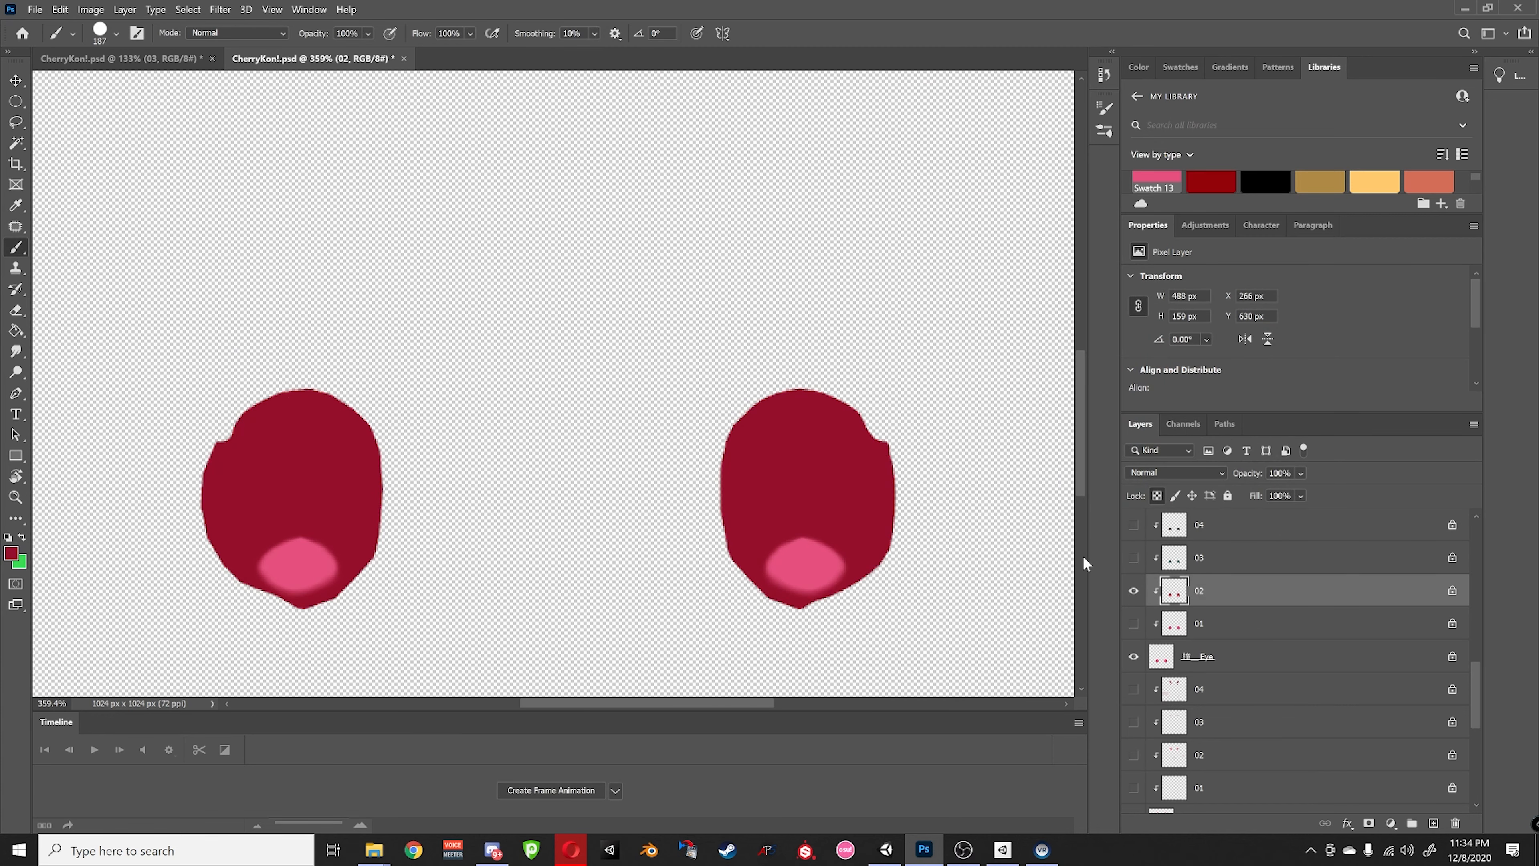
pyautogui.keyDown('alt'); pyautogui.click(1133, 592); pyautogui.keyUp('alt')
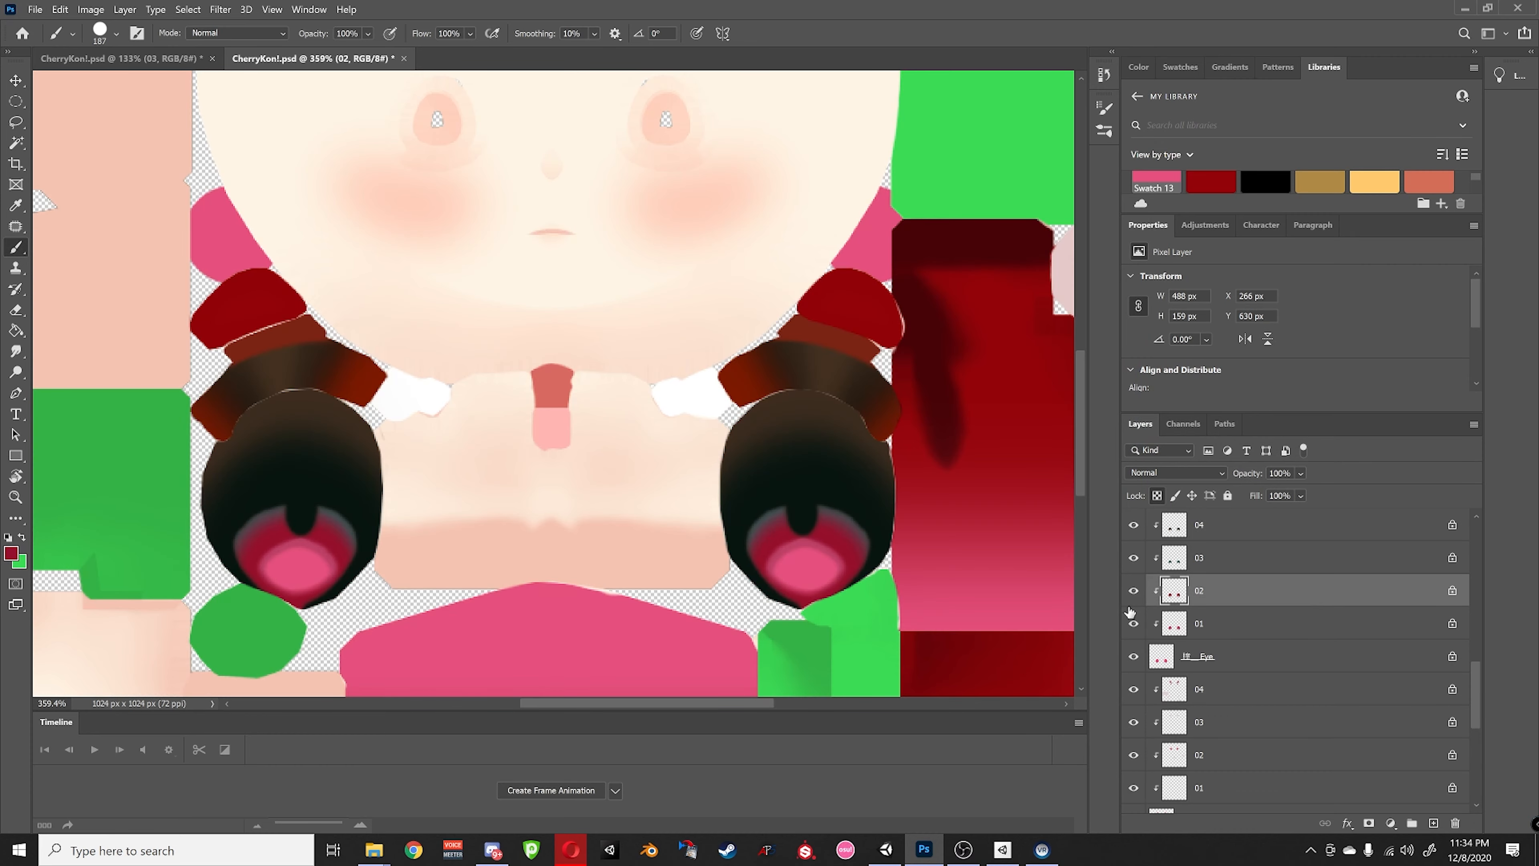
# - On eye frame 03, set the painting colour to a brighter pink
pyautogui.click(1217, 565)
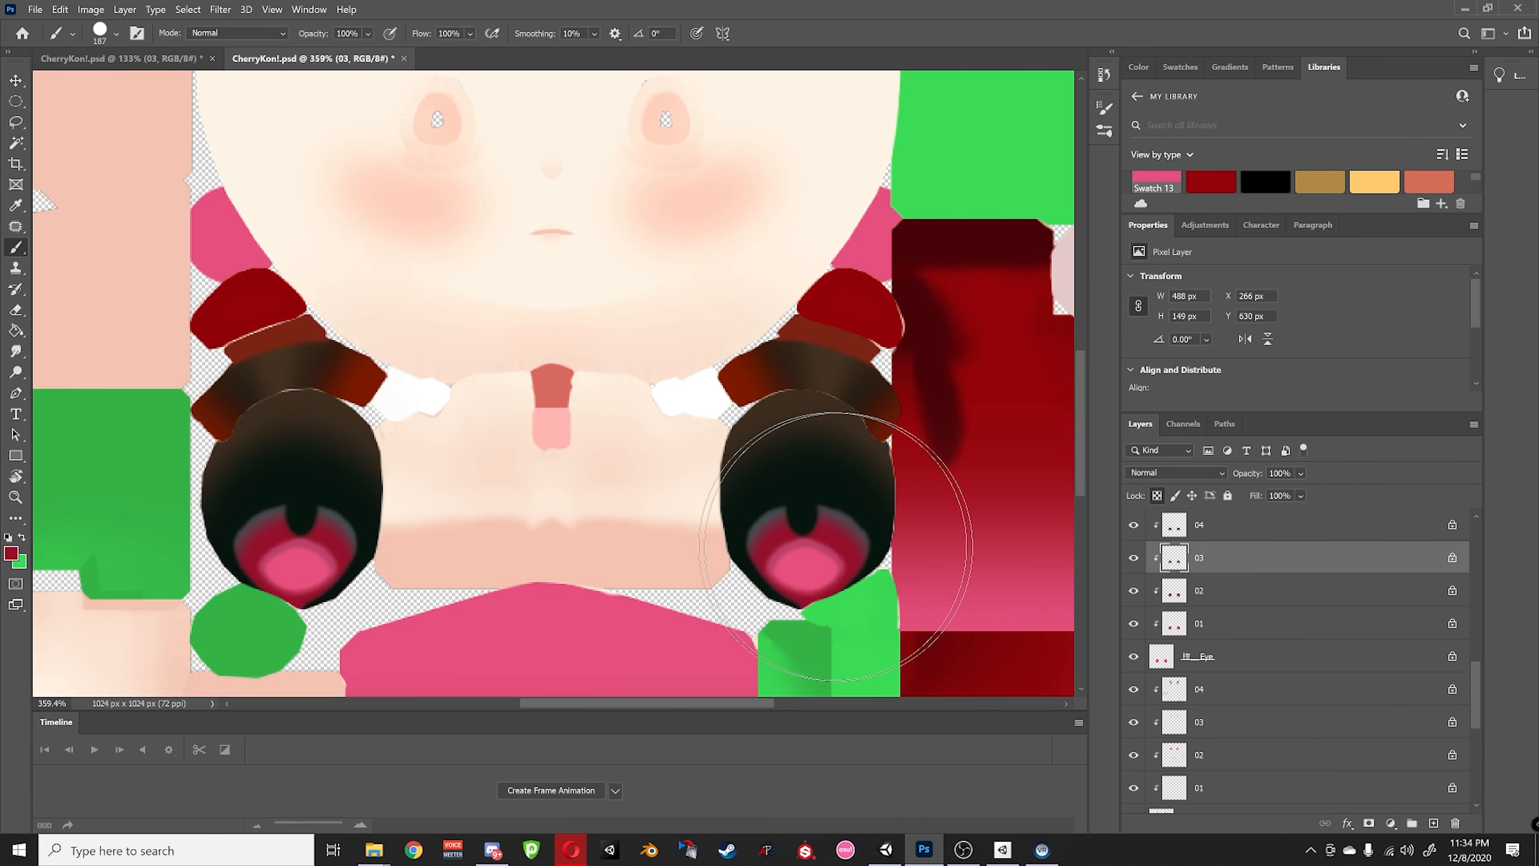
pyautogui.click(842, 548)
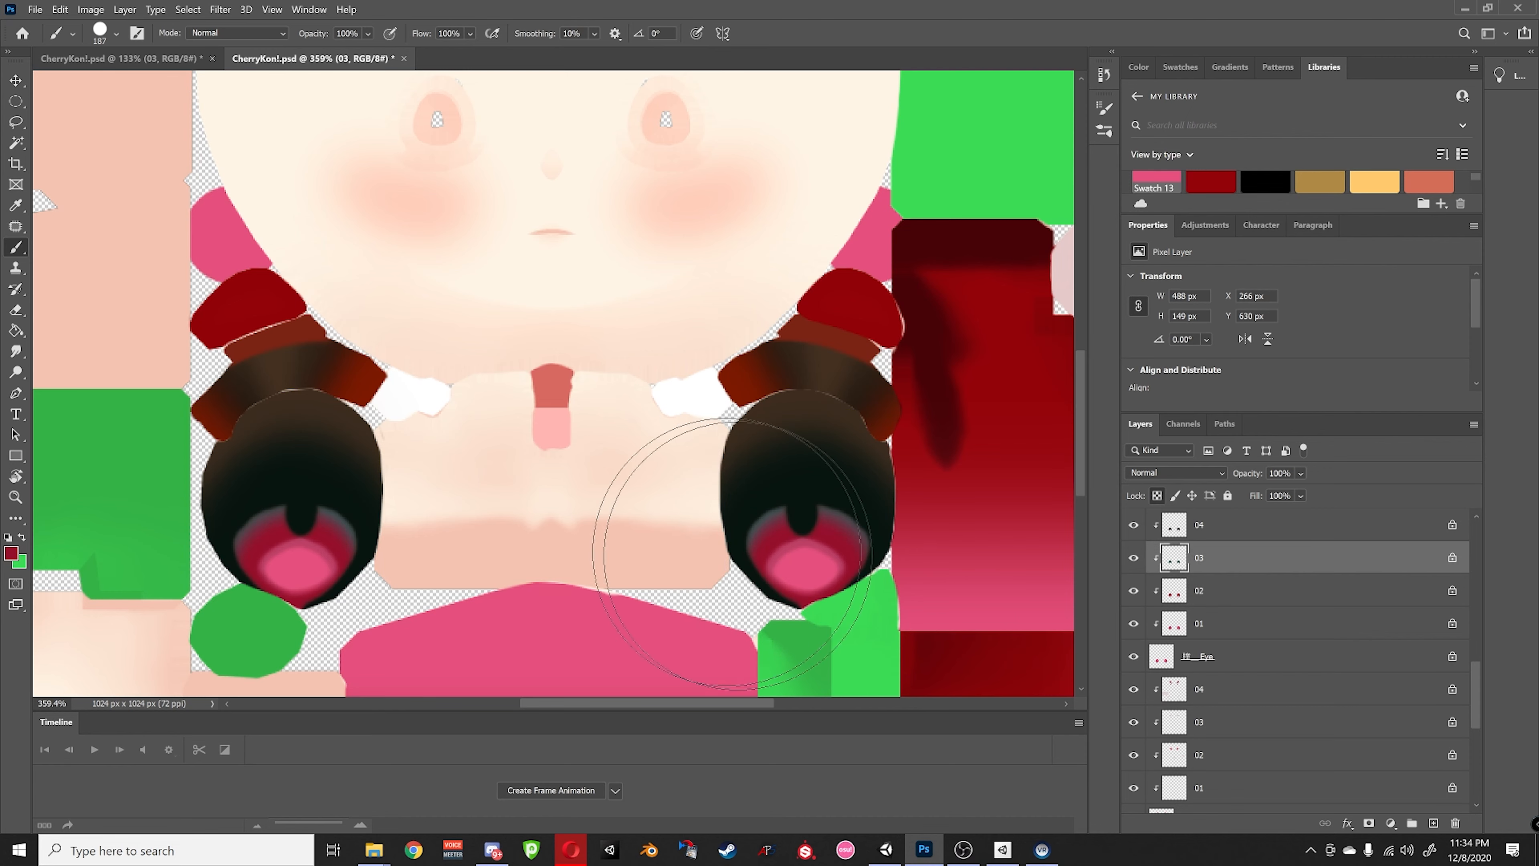
pyautogui.click(13, 554)
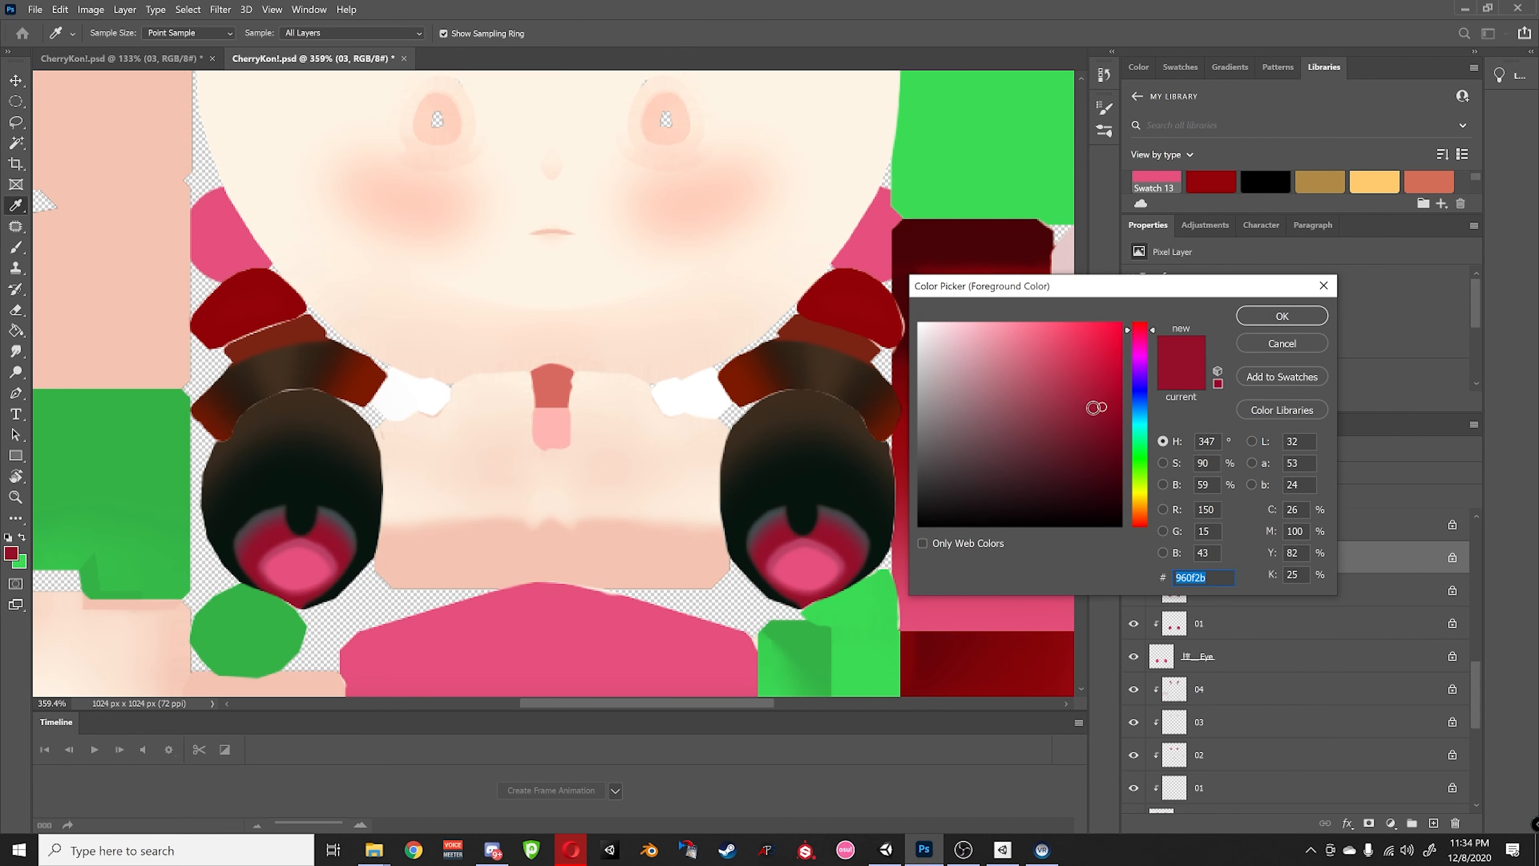
pyautogui.click(1066, 360)
pyautogui.click(1273, 322)
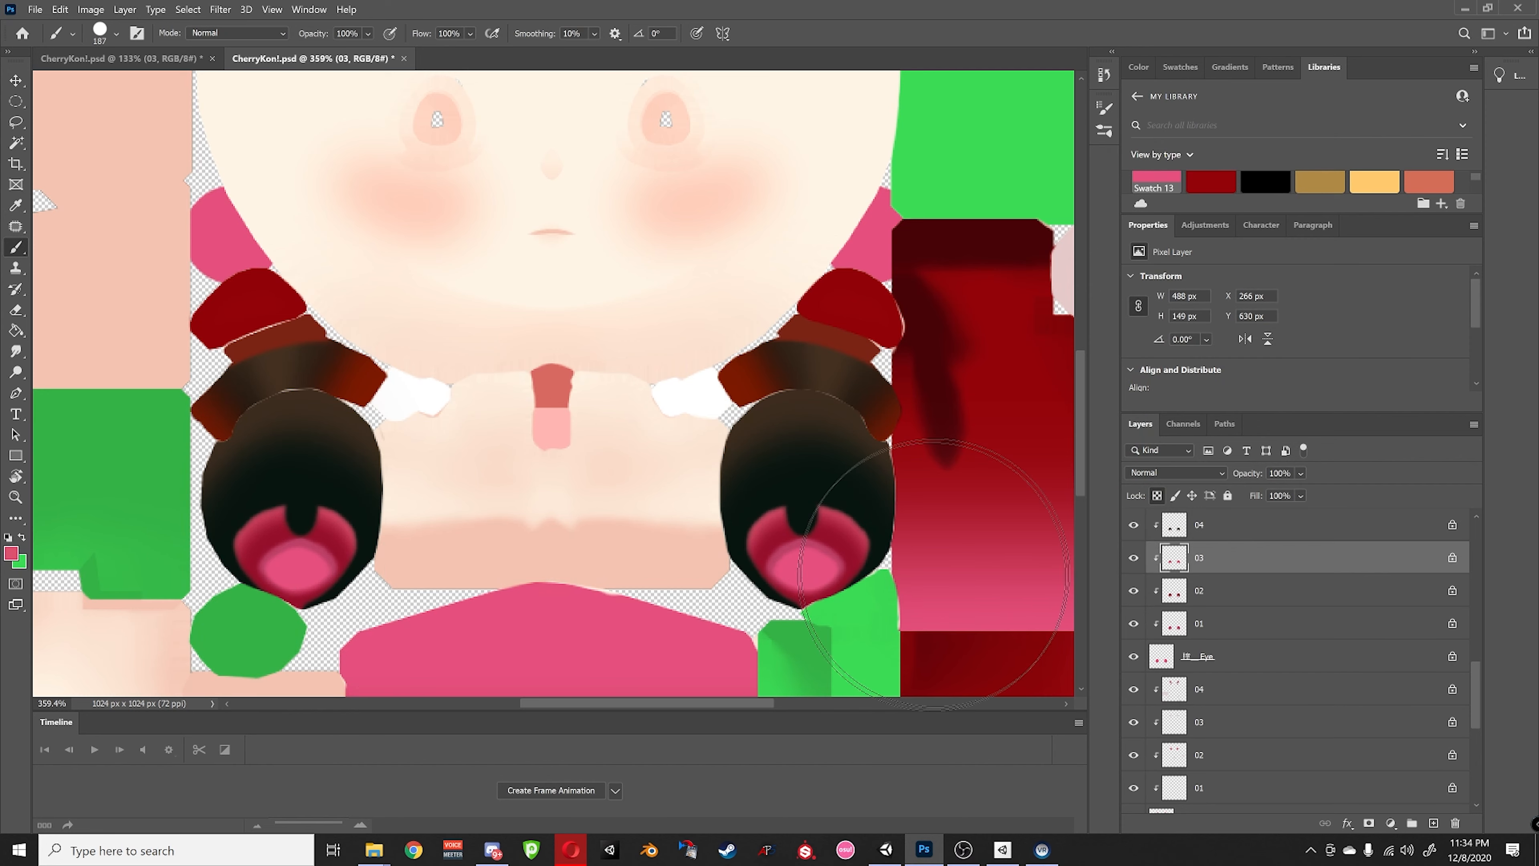
# - On frame 02, try a lighter pink (fb798e) on the right iris, then undo the stroke
pyautogui.keyDown('alt'); pyautogui.scroll(-5, 897, 545); pyautogui.keyUp('alt')
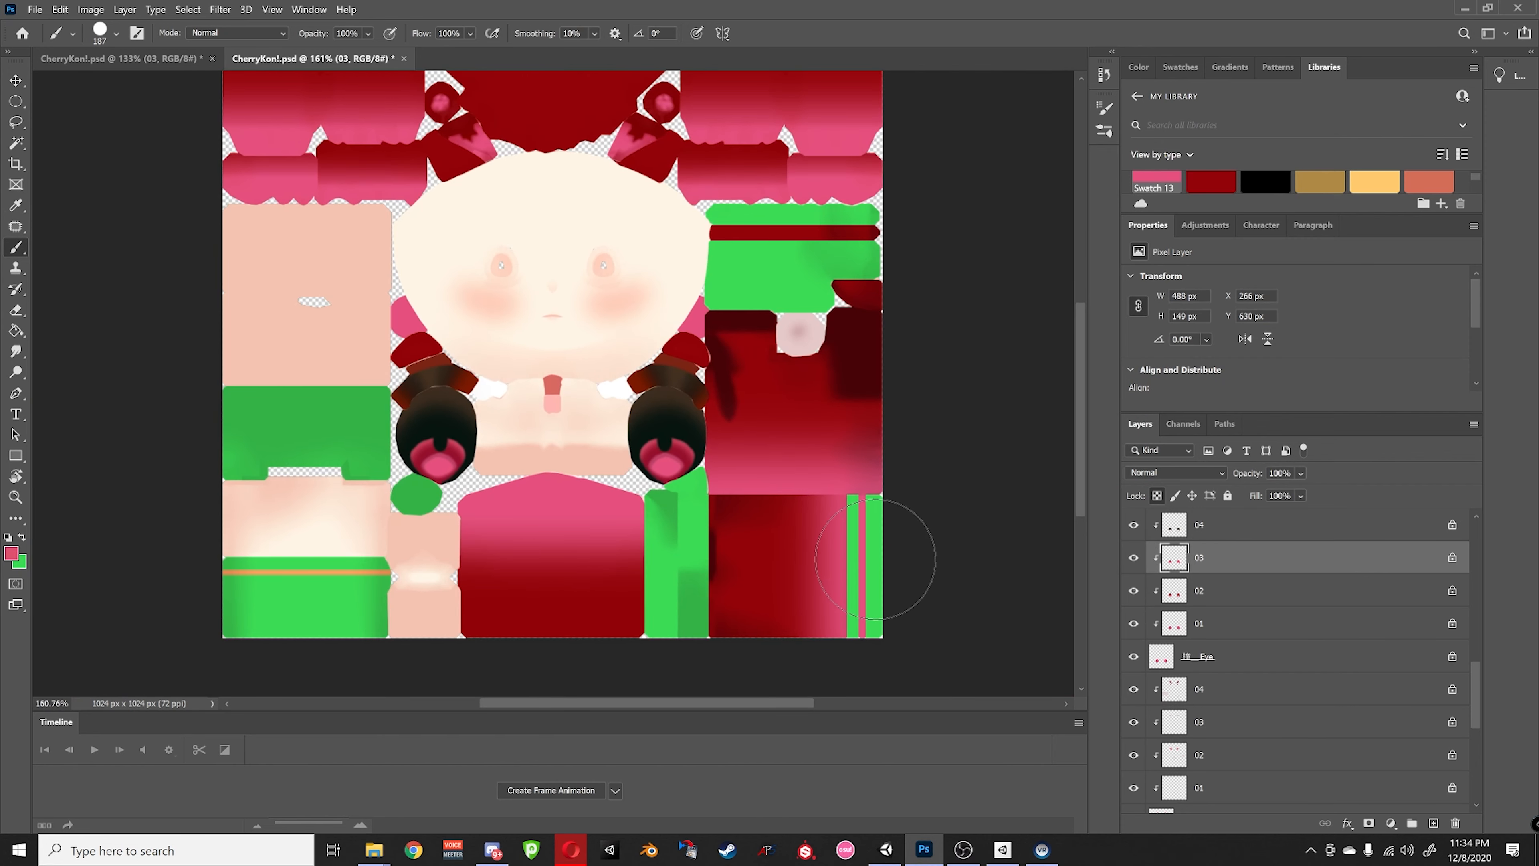
pyautogui.keyDown('alt'); pyautogui.scroll(2, 876, 559); pyautogui.keyUp('alt')
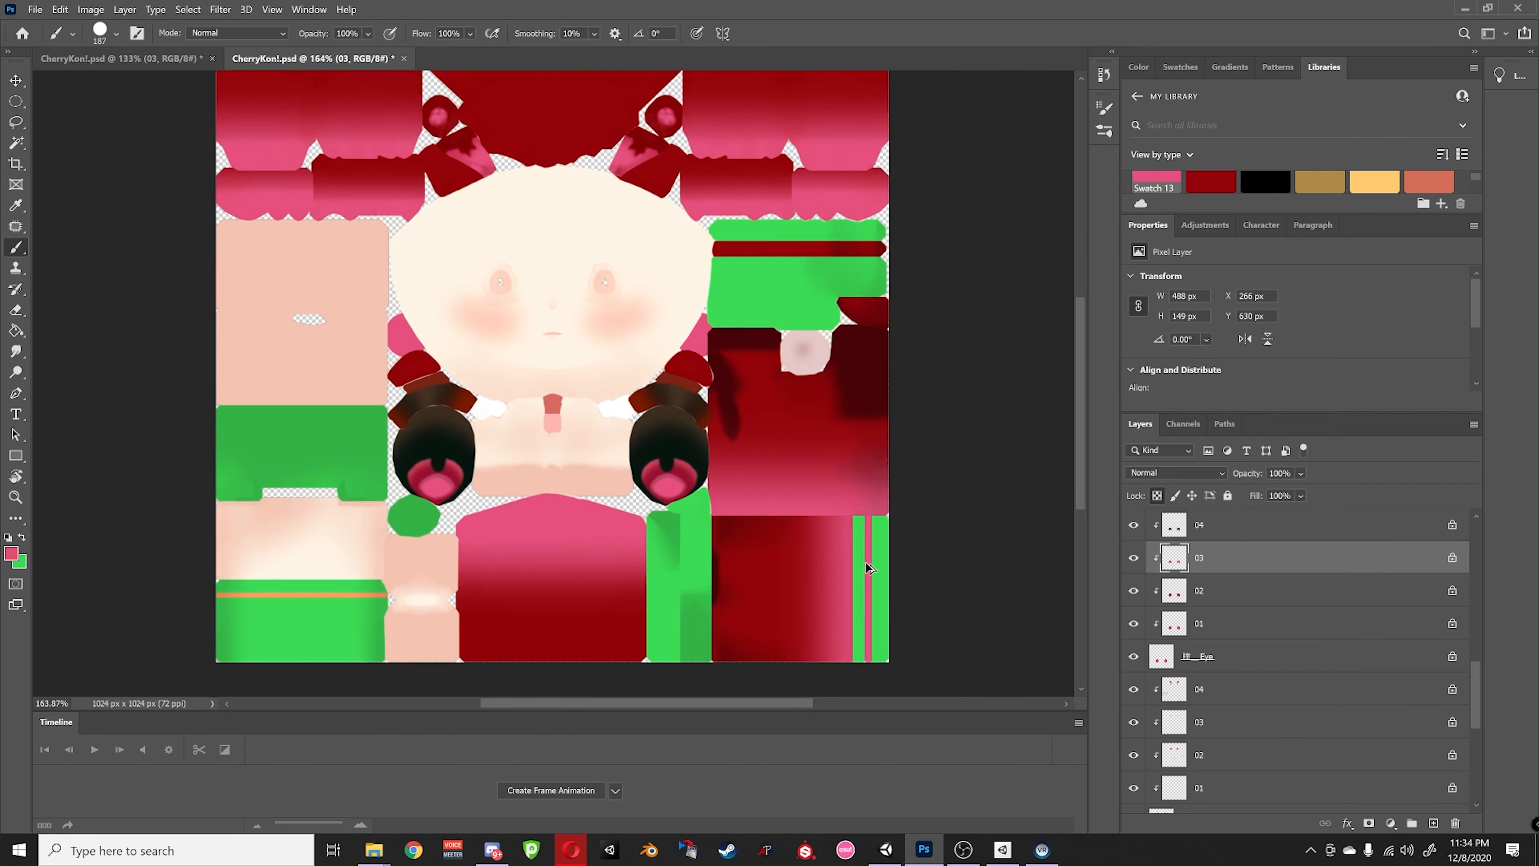
pyautogui.keyDown('alt'); pyautogui.scroll(5, 865, 561); pyautogui.keyUp('alt')
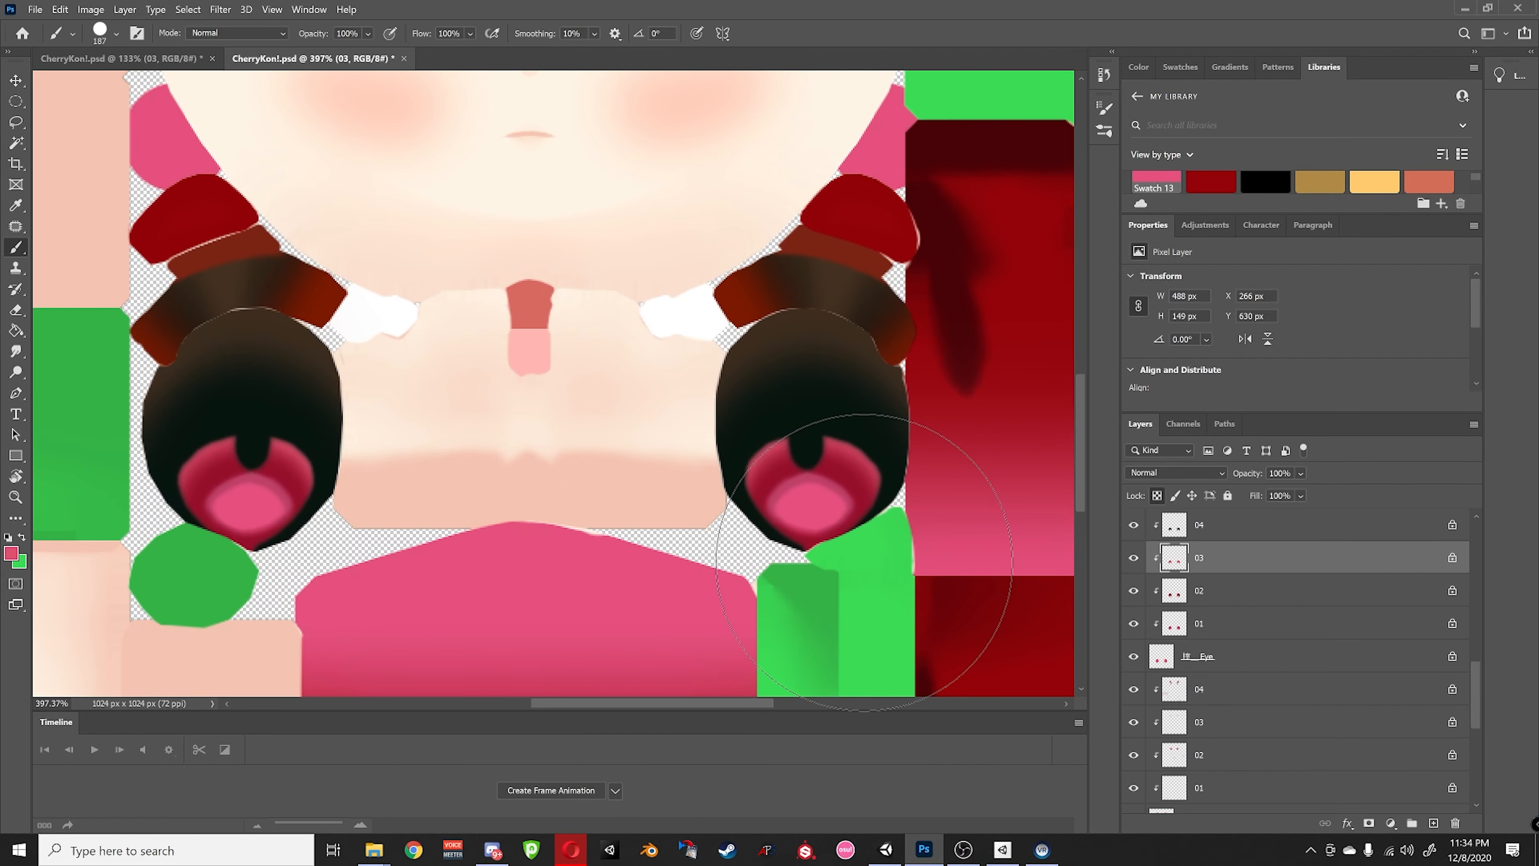
pyautogui.click(1205, 595)
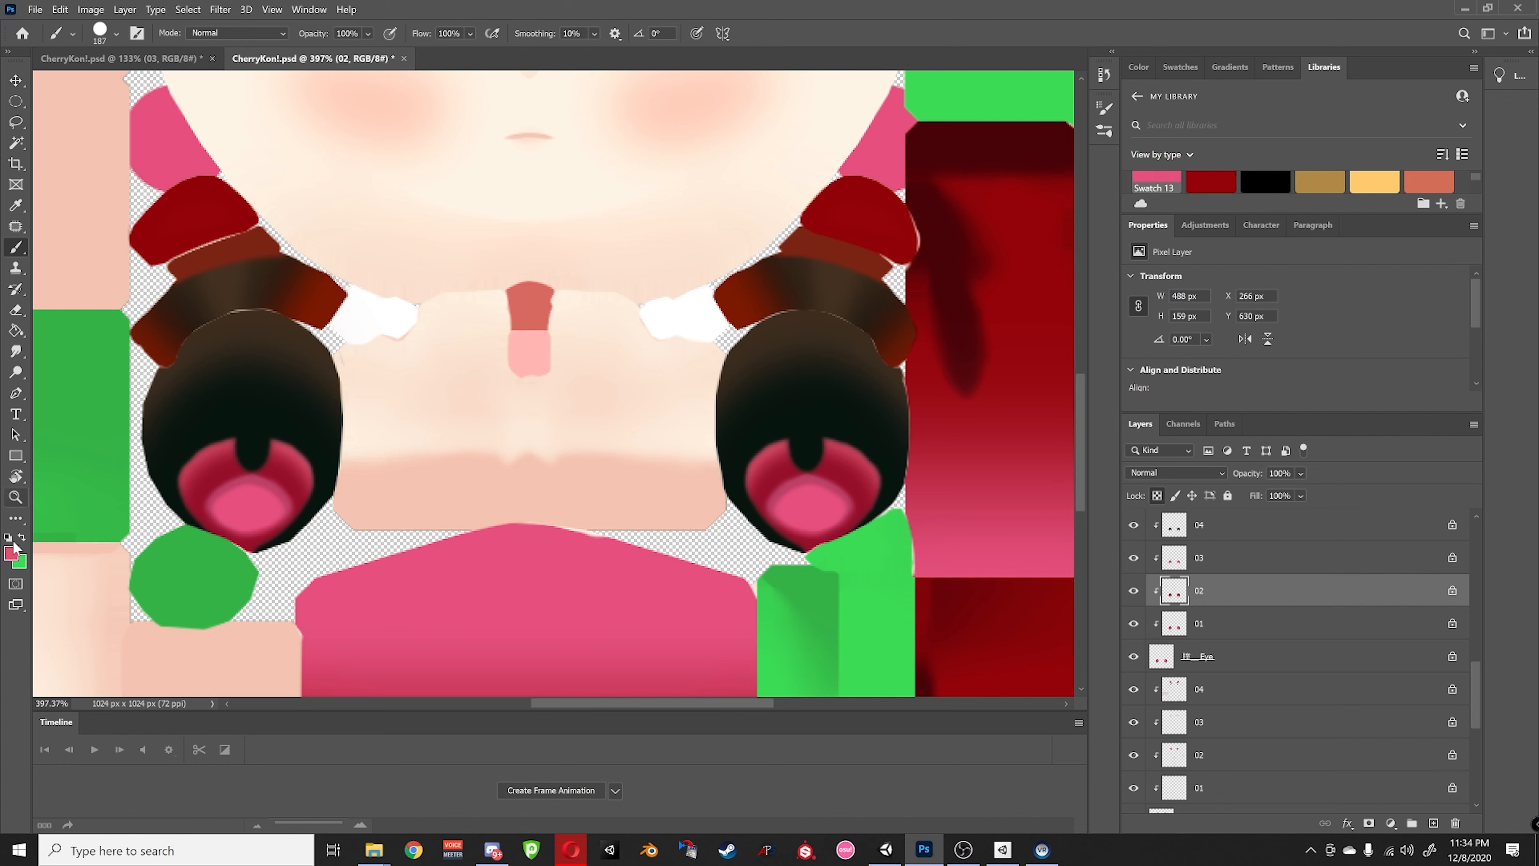
pyautogui.click(11, 557)
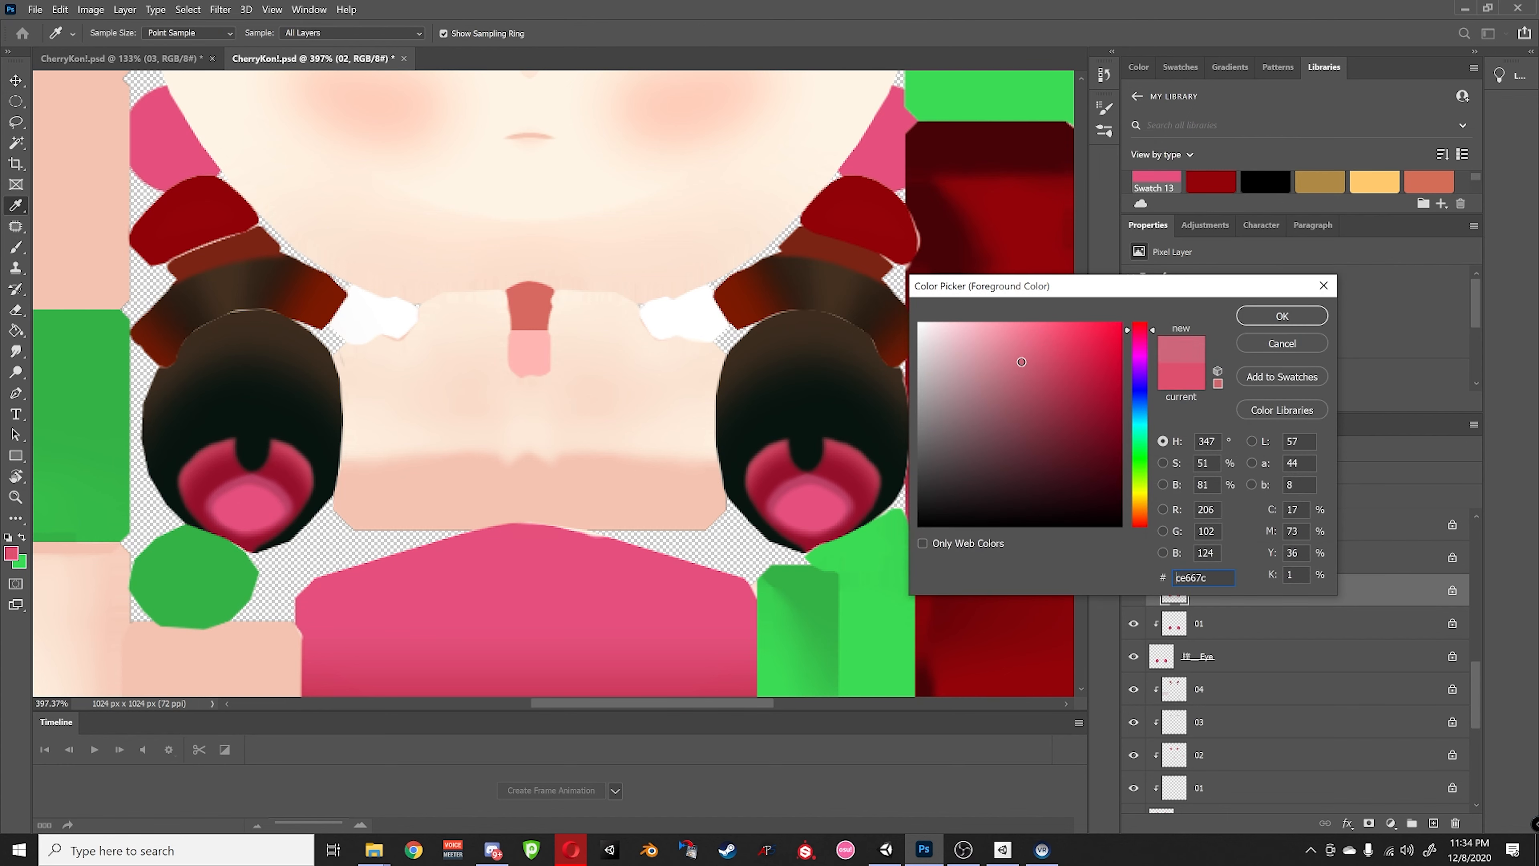
pyautogui.click(1134, 328)
pyautogui.click(1030, 336)
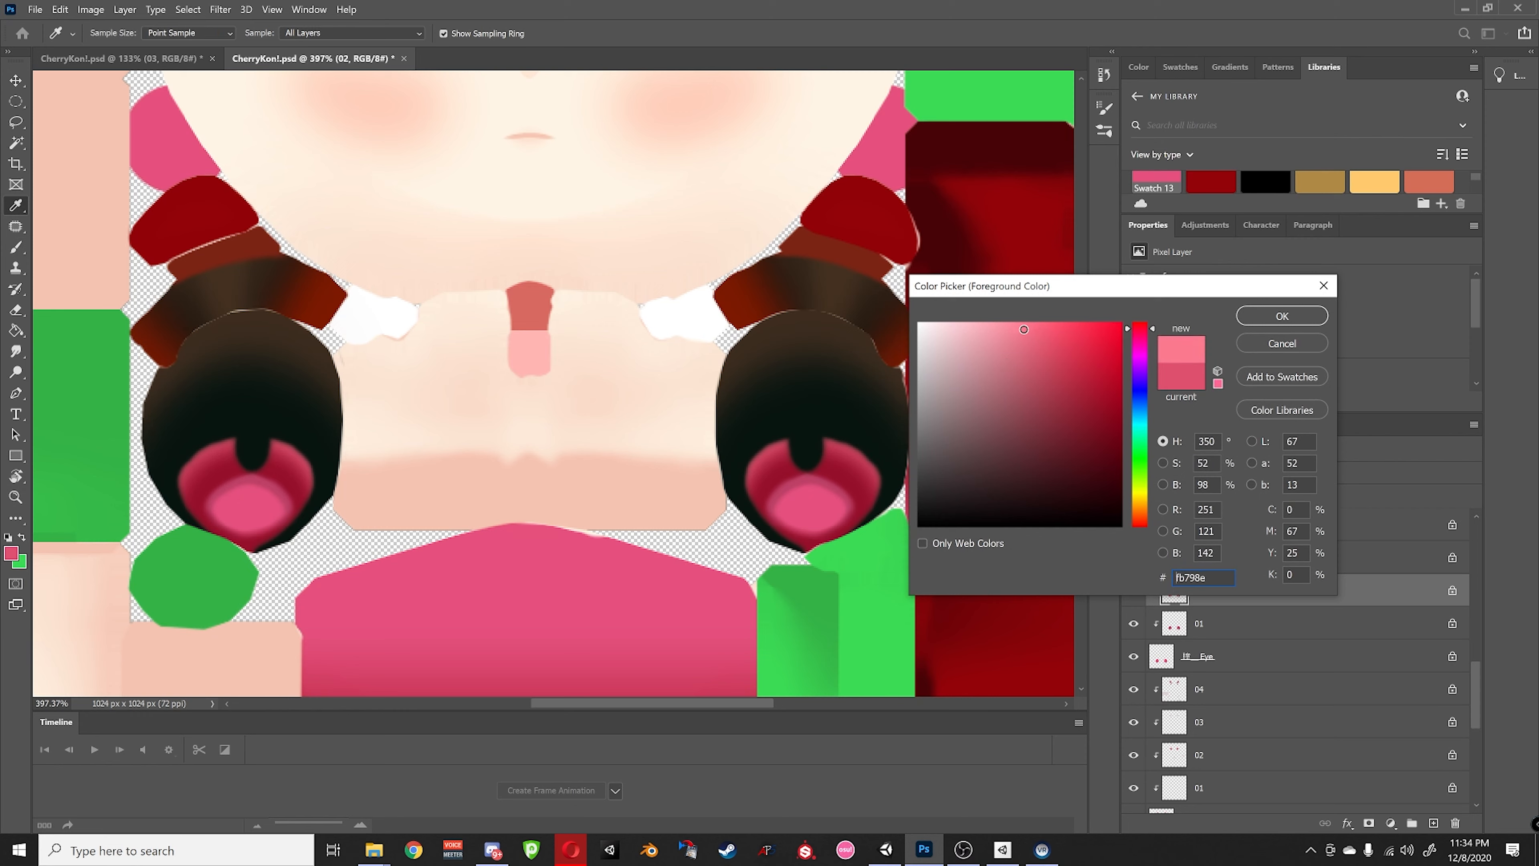
pyautogui.click(1280, 316)
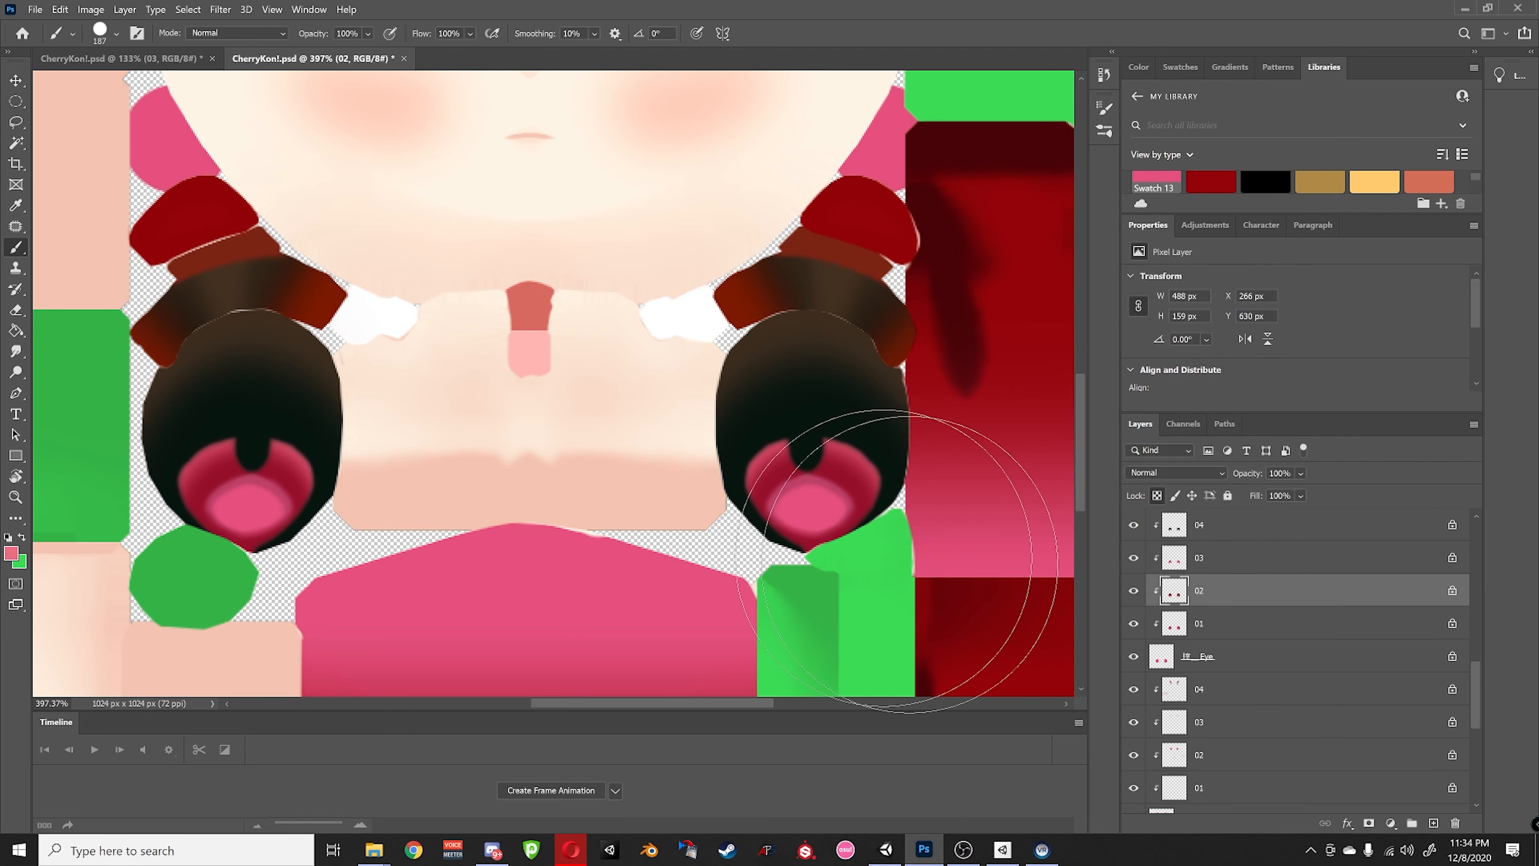
pyautogui.moveTo(841, 515); pyautogui.dragTo(754, 512)
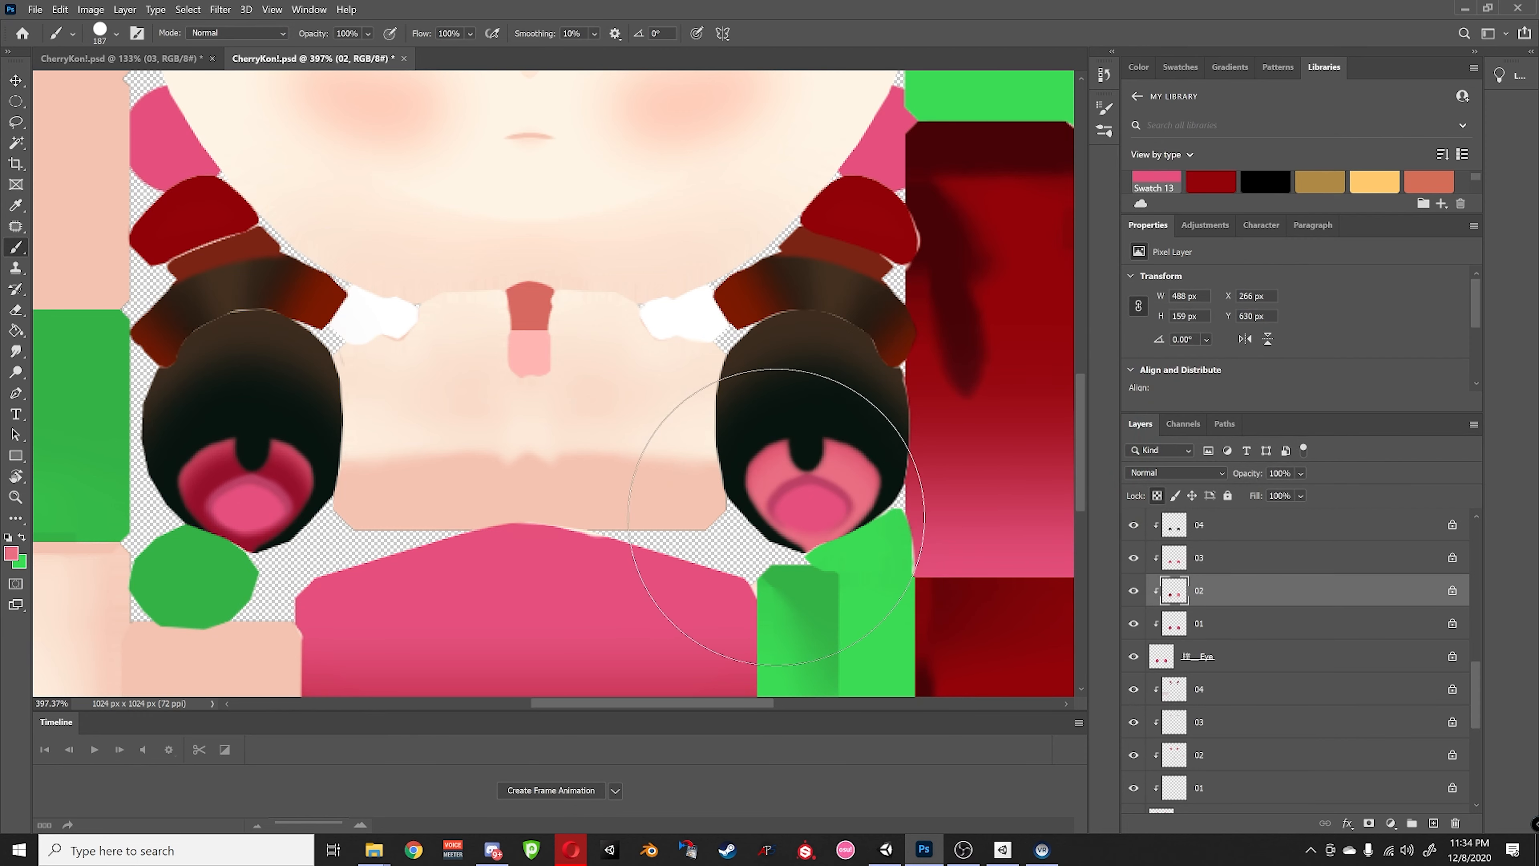
pyautogui.hotkey('ctrl', 'z')
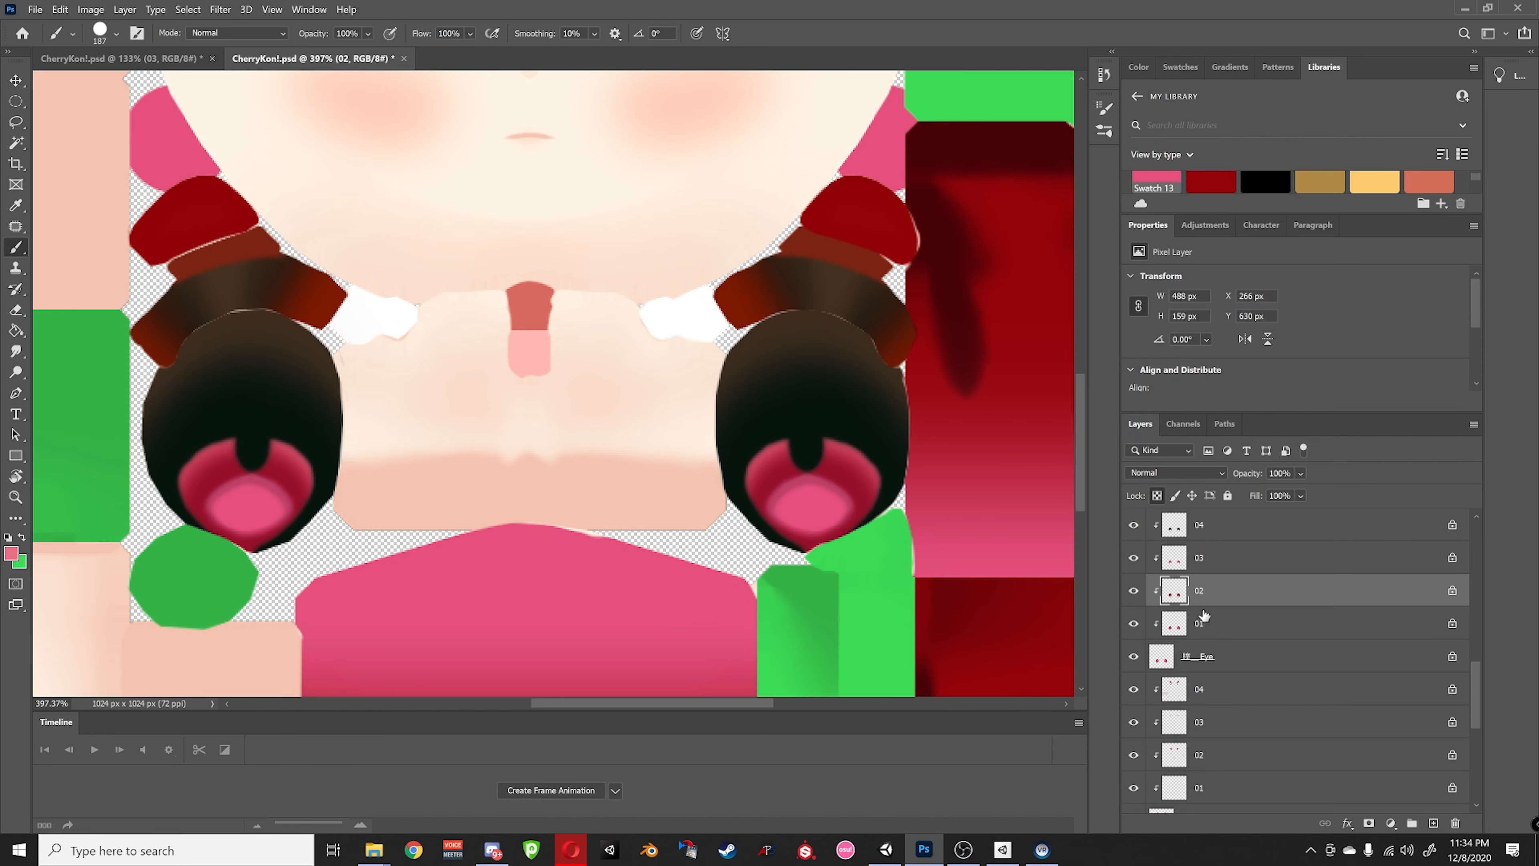
# - Fill both eye shapes on layer 01 with pink, viewing that layer alone
pyautogui.click(1204, 628)
pyautogui.keyDown('alt'); pyautogui.click(1133, 623); pyautogui.keyUp('alt')
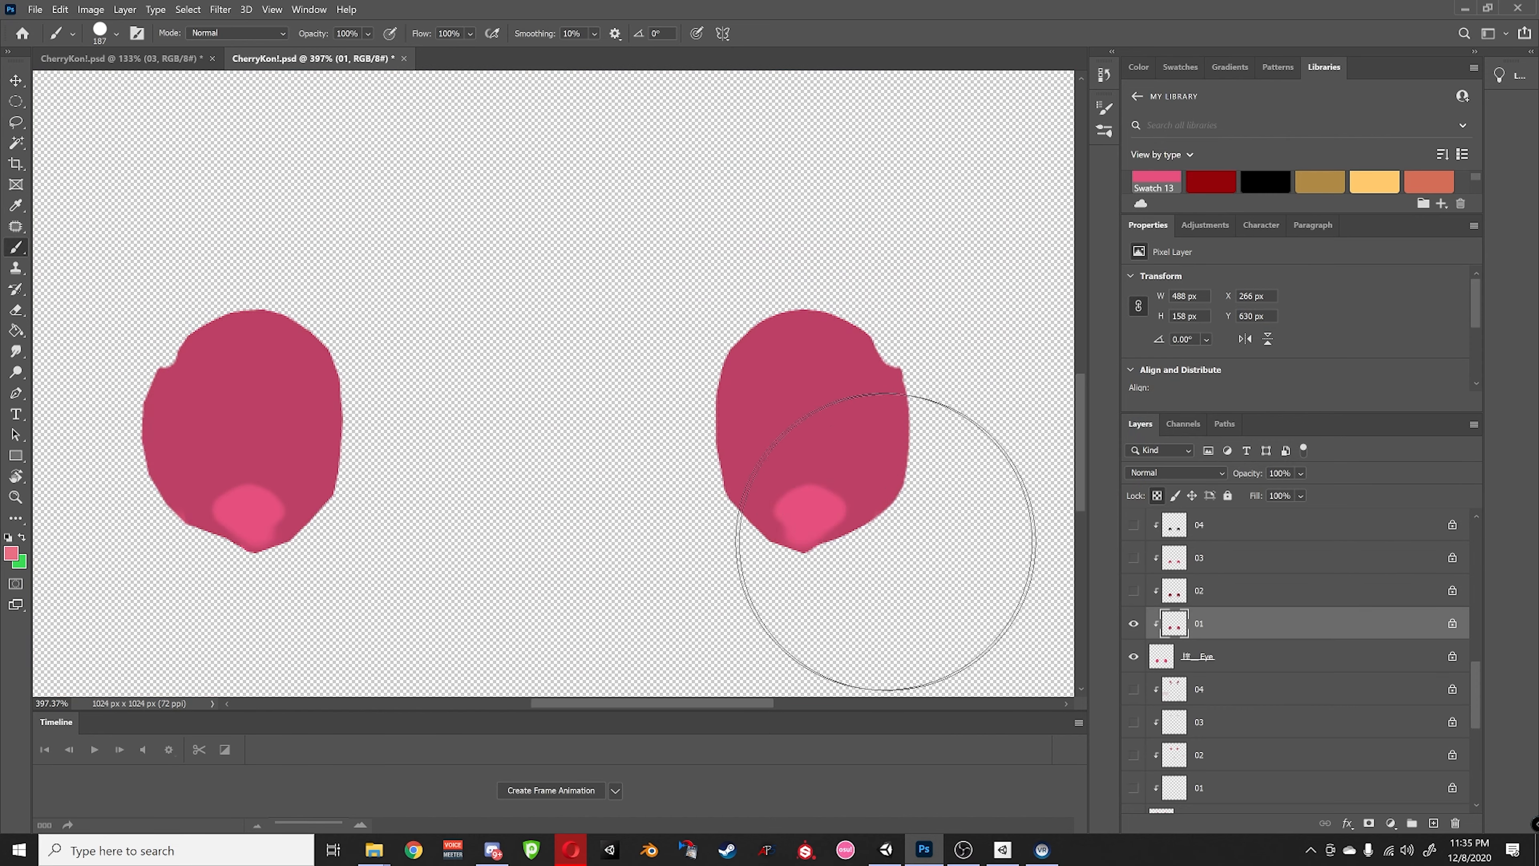
pyautogui.moveTo(883, 539)
pyautogui.mouseDown()
pyautogui.moveTo(768, 514)
pyautogui.moveTo(330, 533)
pyautogui.moveTo(405, 464)
pyautogui.mouseUp()
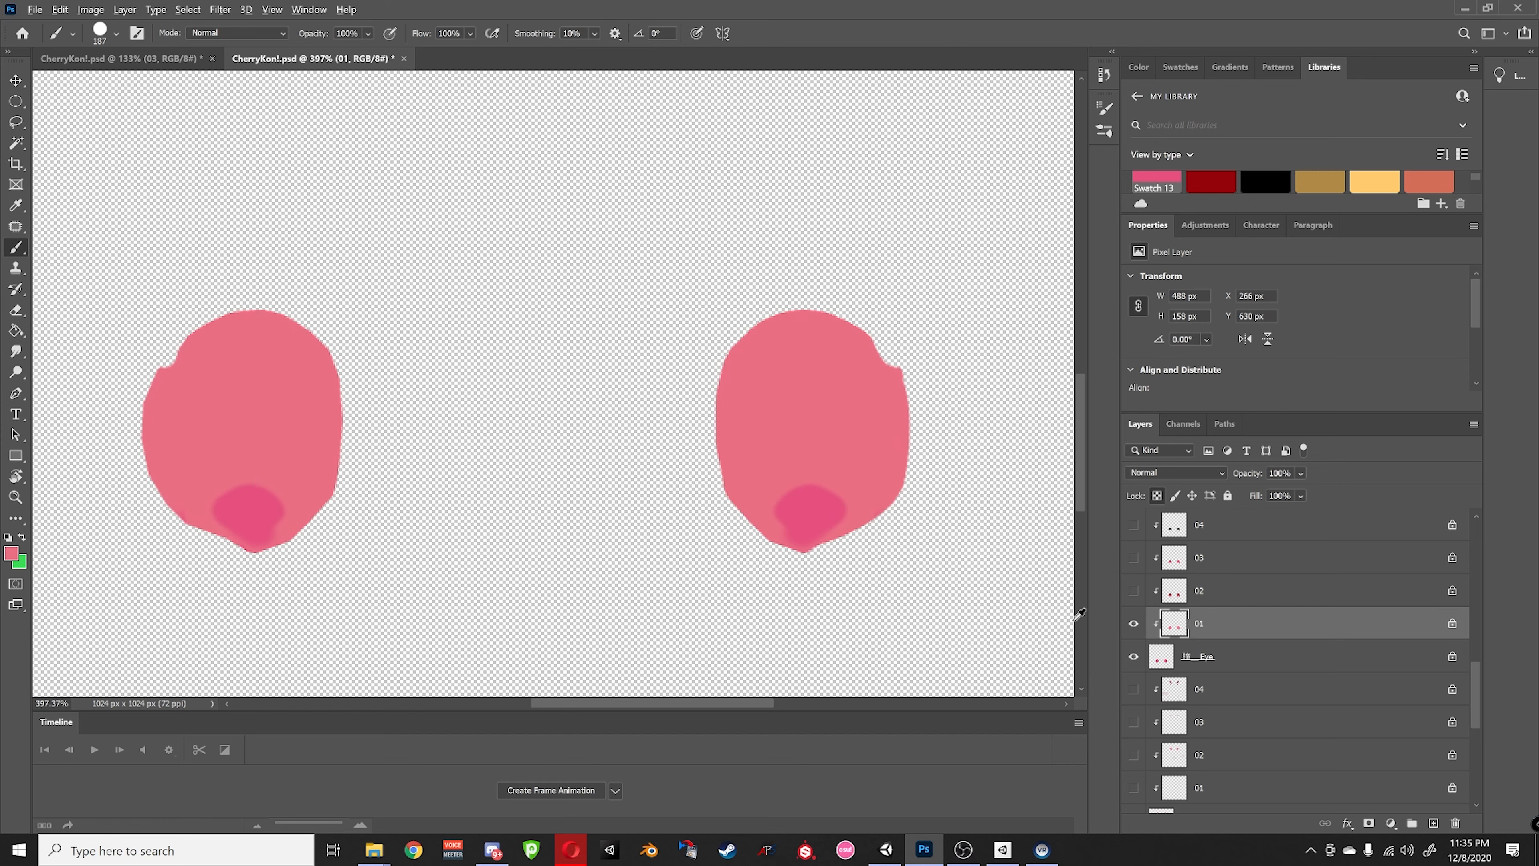
pyautogui.keyDown('alt'); pyautogui.click(1134, 625); pyautogui.keyUp('alt')
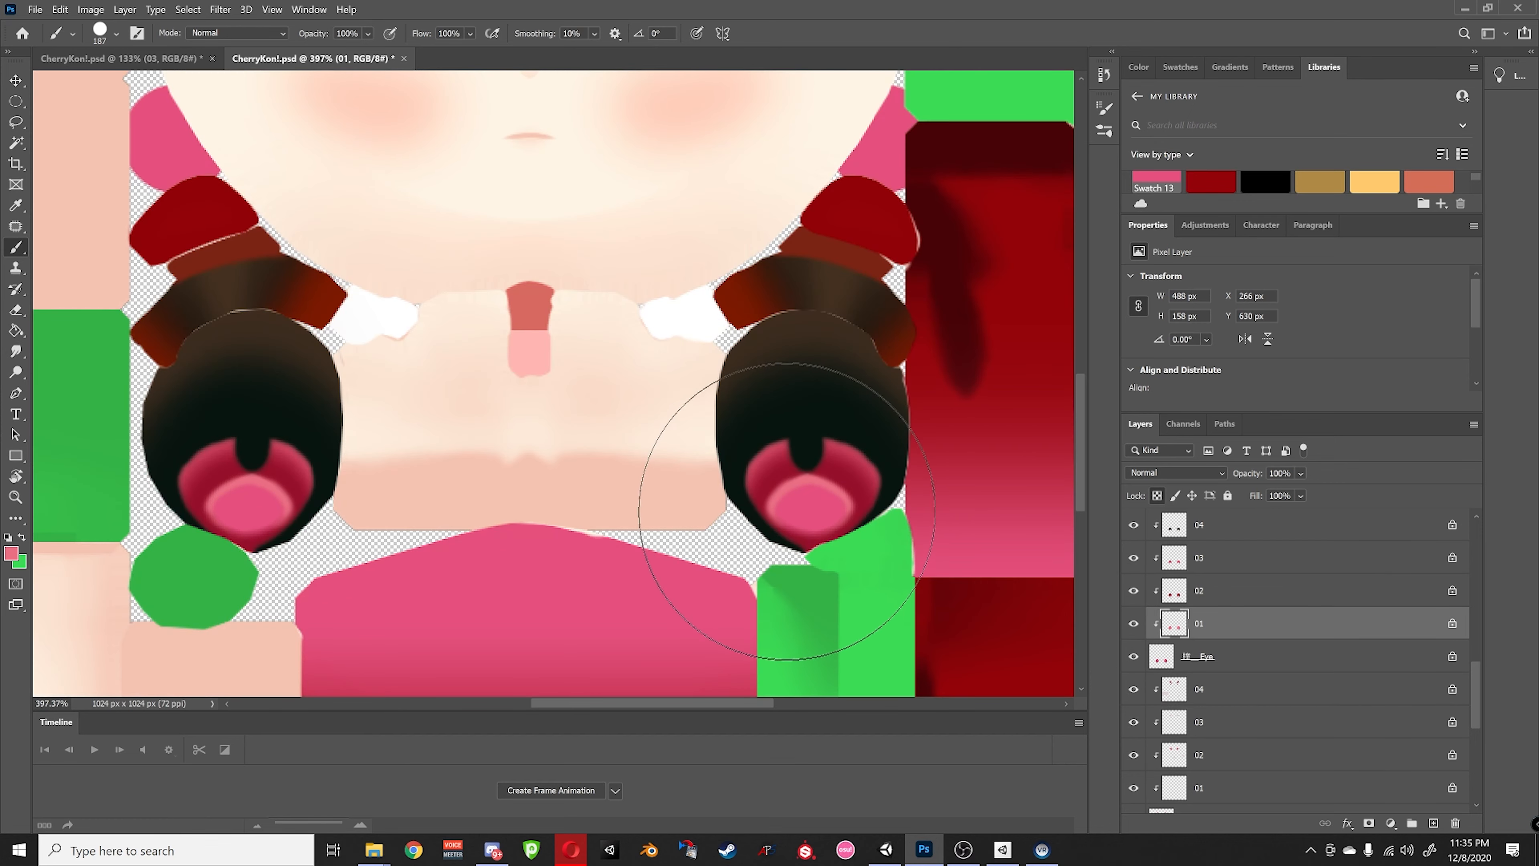
# - Try repainting layer 01's eyes a darker pink, then undo that stroke
pyautogui.click(10, 547)
pyautogui.moveTo(1066, 440); pyautogui.dragTo(1035, 367)
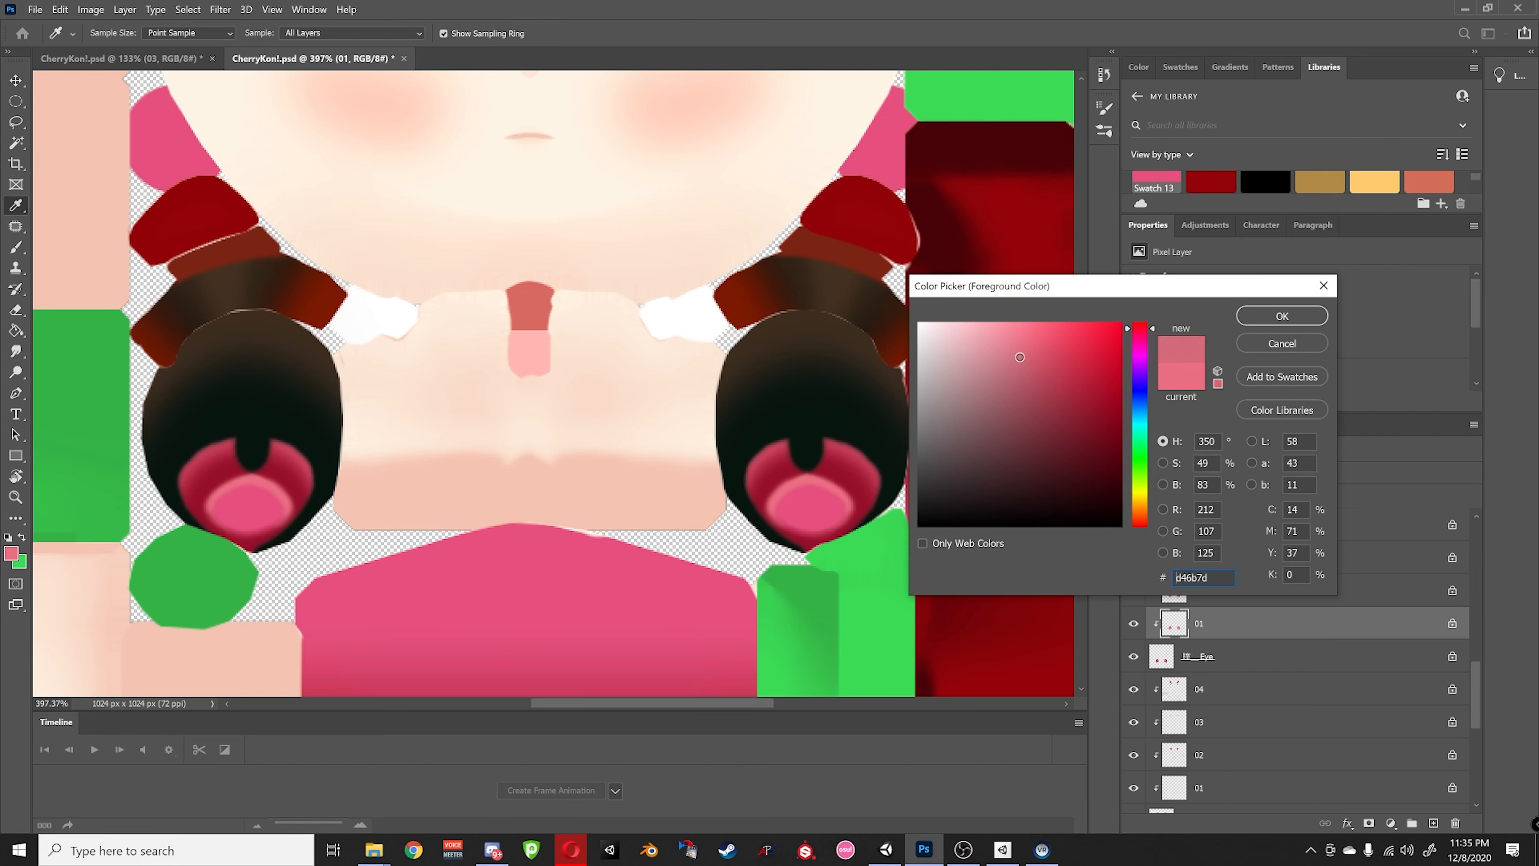
pyautogui.click(1287, 322)
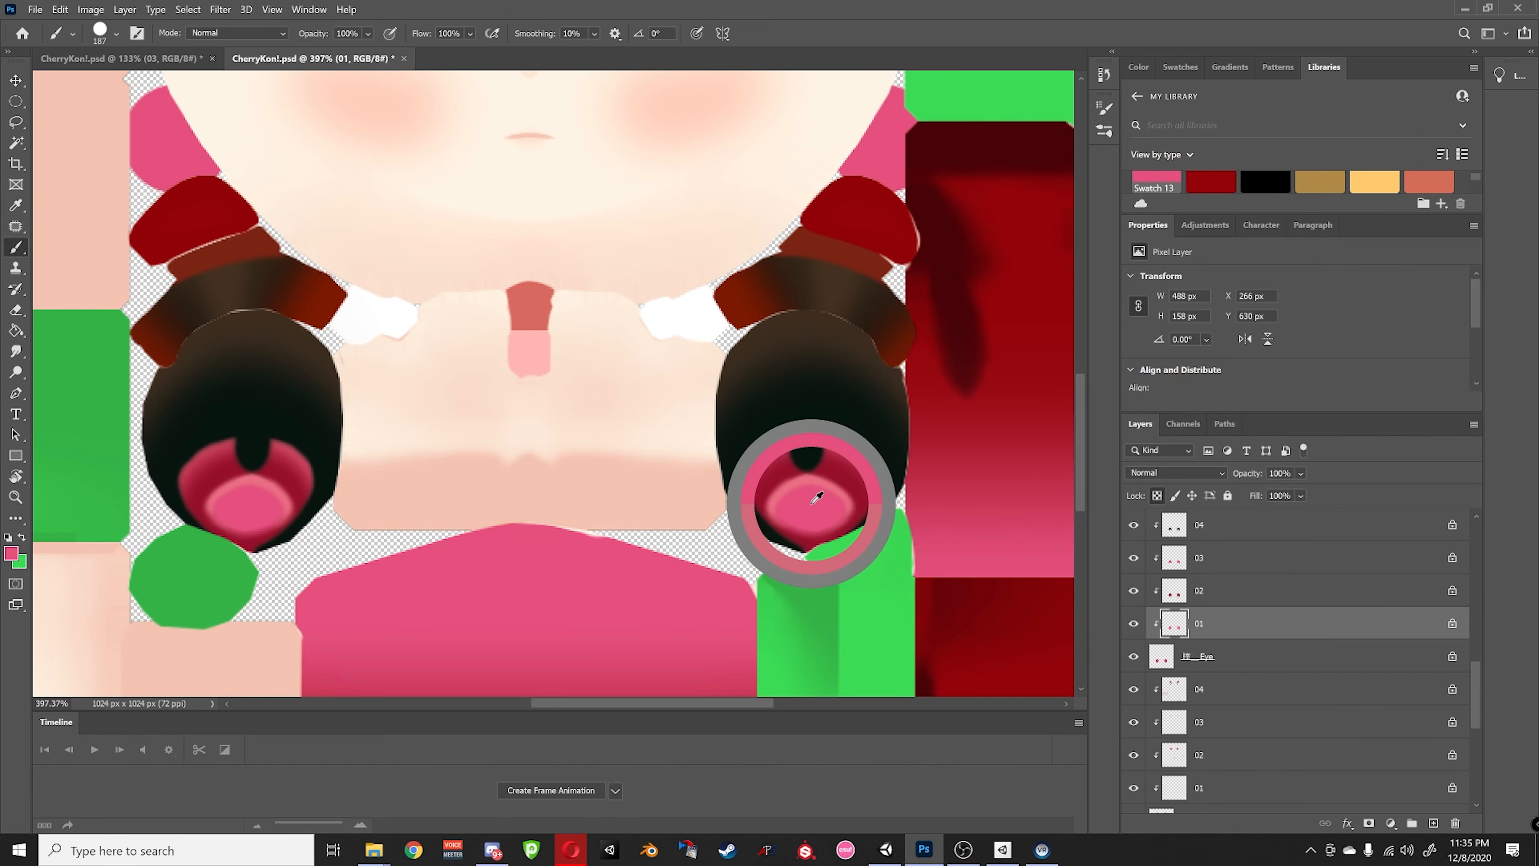
pyautogui.keyDown('alt'); pyautogui.click(1133, 623); pyautogui.keyUp('alt')
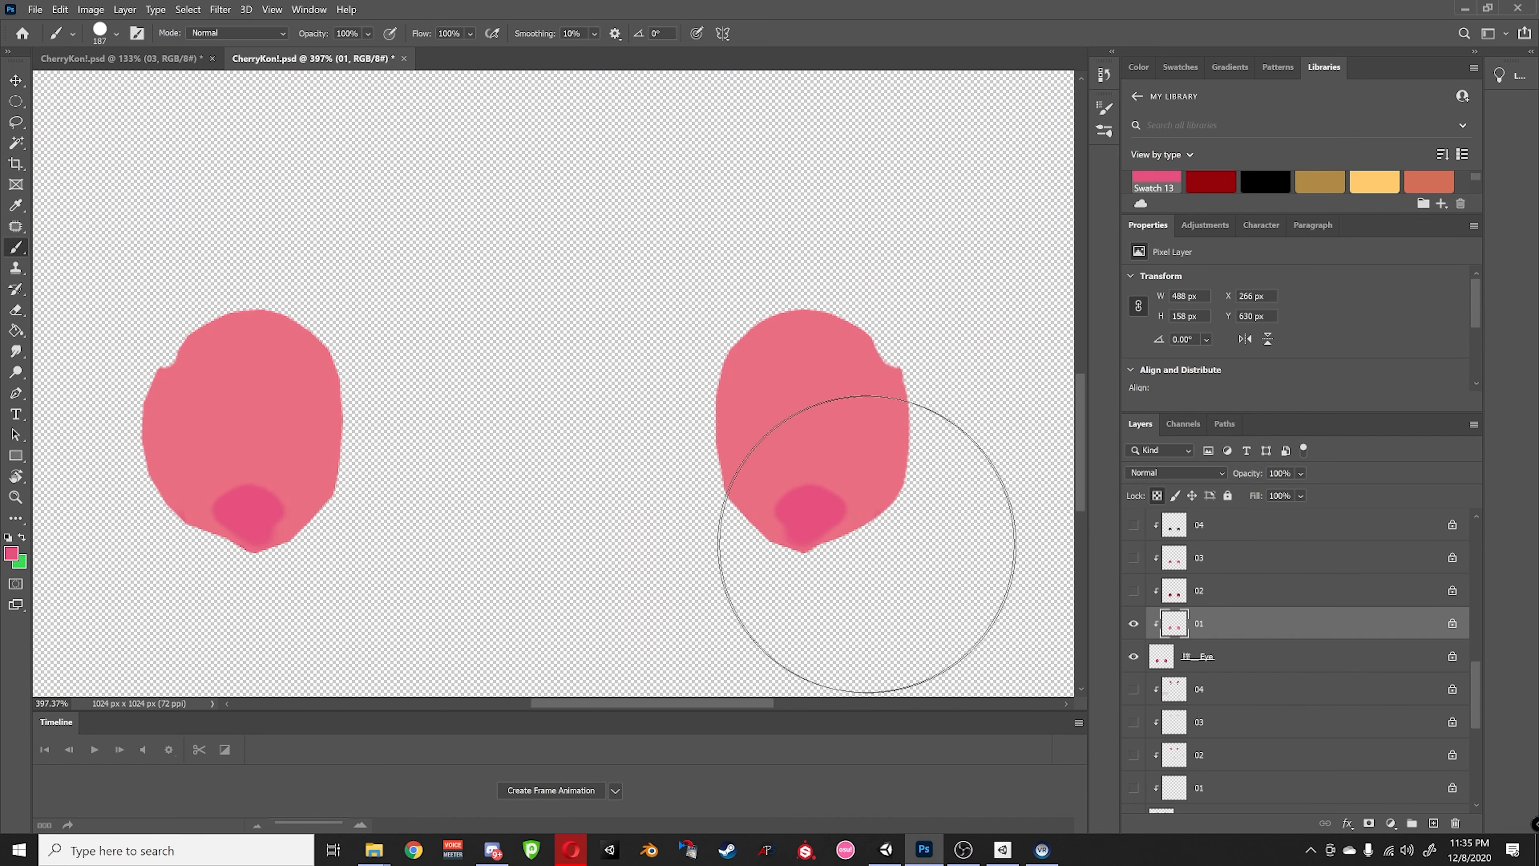
pyautogui.moveTo(803, 498)
pyautogui.mouseDown()
pyautogui.moveTo(714, 447)
pyautogui.moveTo(171, 430)
pyautogui.mouseUp()
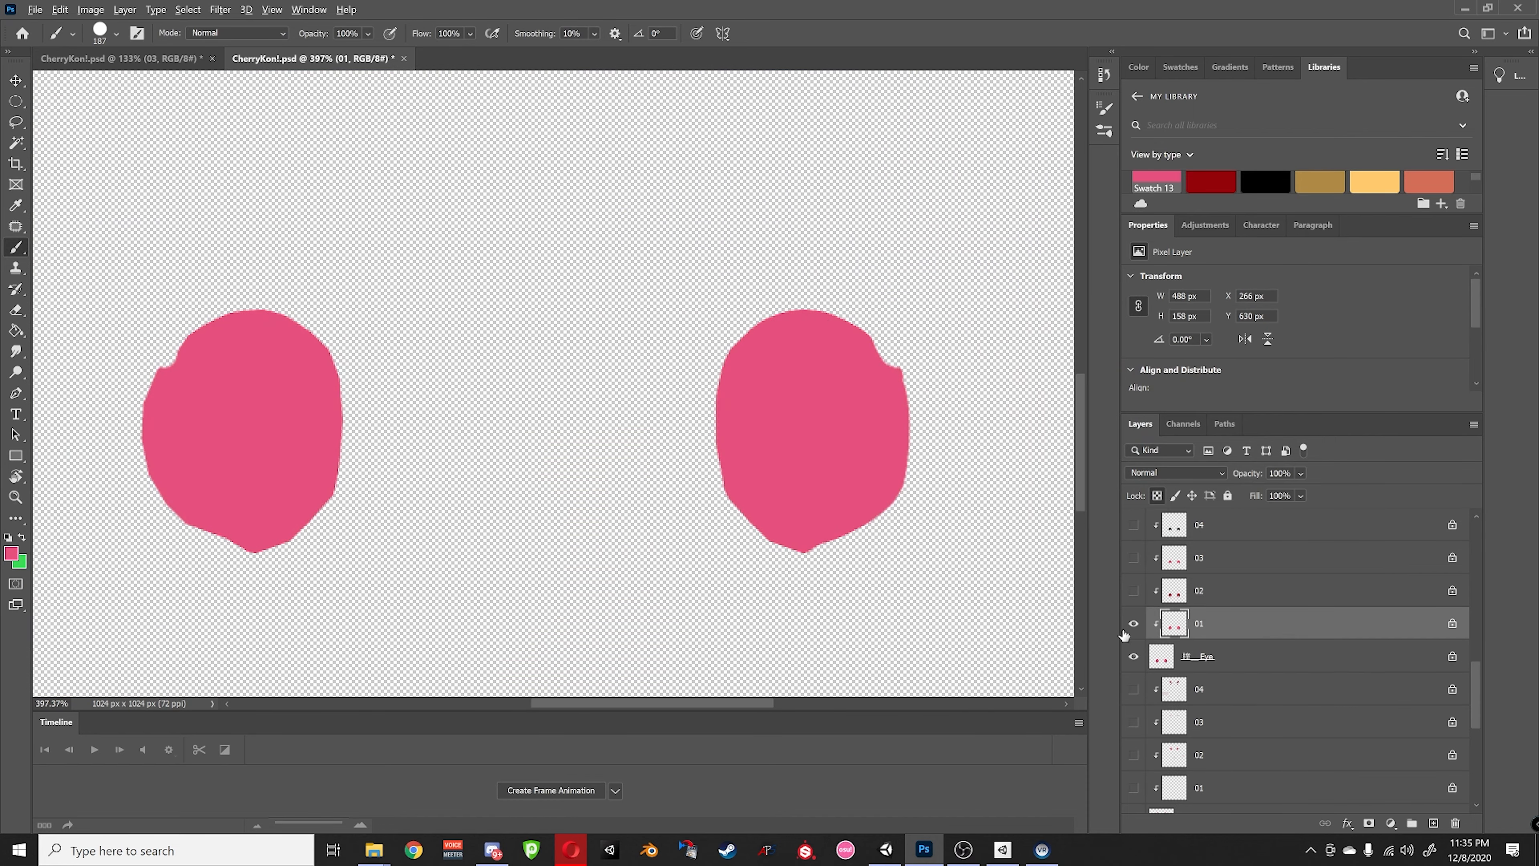
pyautogui.keyDown('alt'); pyautogui.click(1141, 628); pyautogui.keyUp('alt')
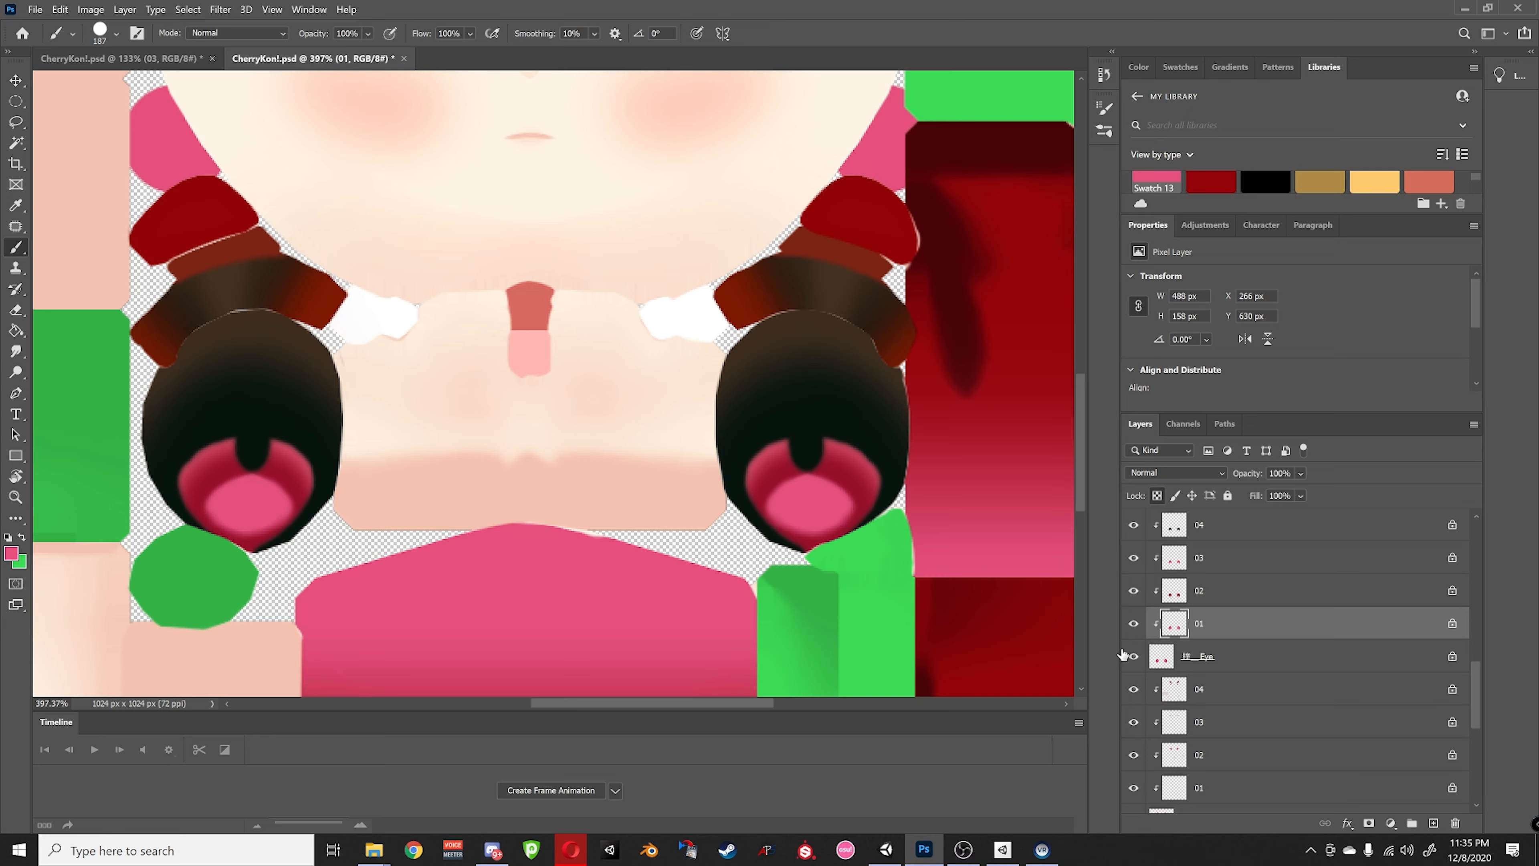
pyautogui.hotkey('ctrl', 'z')
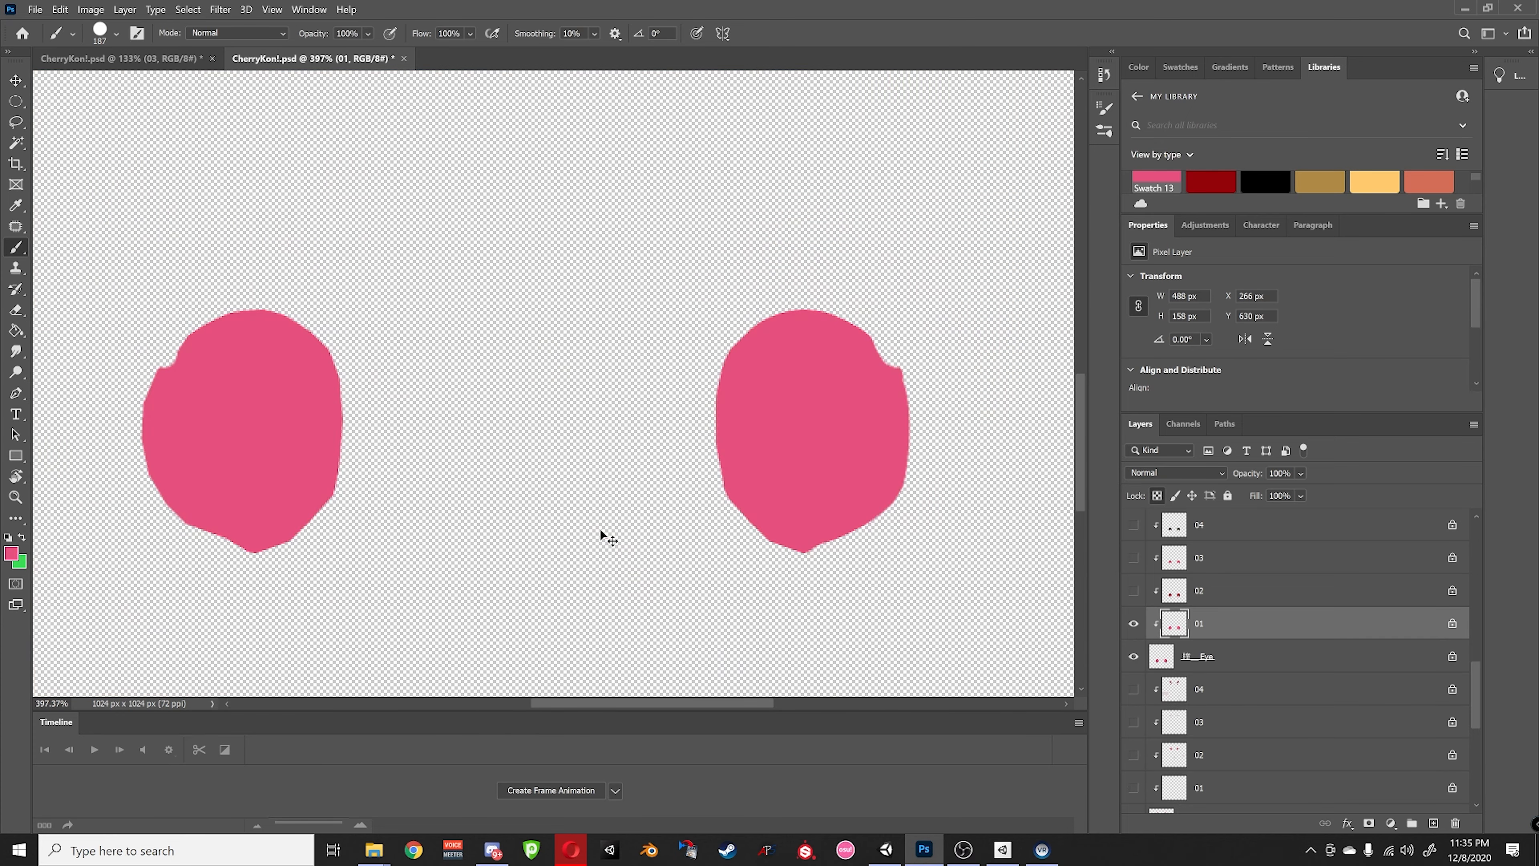
pyautogui.hotkey('ctrl', 'z')
pyautogui.keyDown('alt'); pyautogui.click(1133, 625); pyautogui.keyUp('alt')
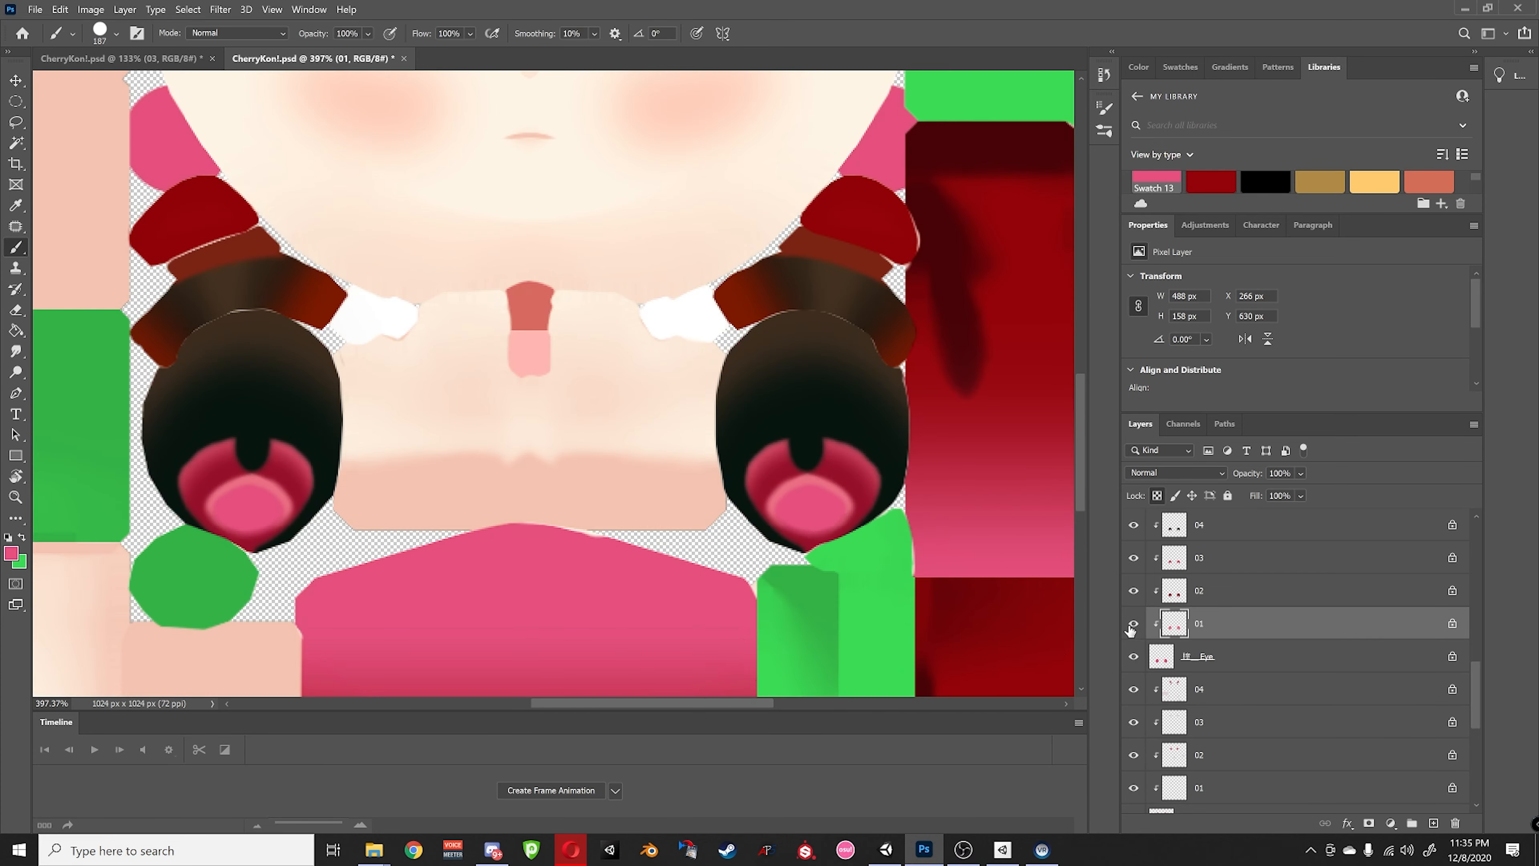
# - Keep pink (e5507d) as the colour, return to the Brush tool and zoom out
pyautogui.click(10, 550)
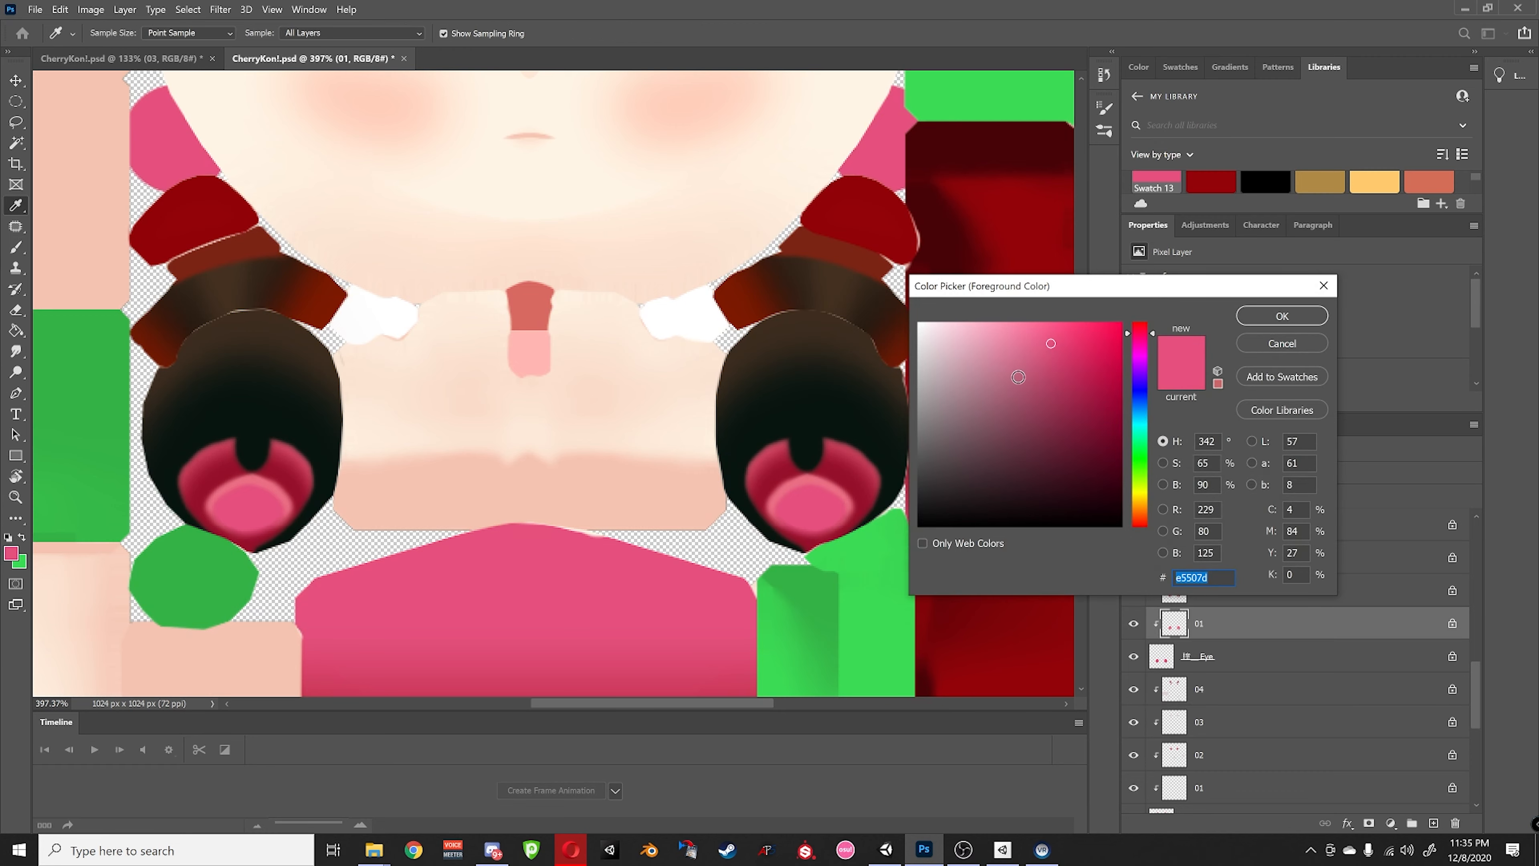
pyautogui.click(1274, 343)
pyautogui.press('b')
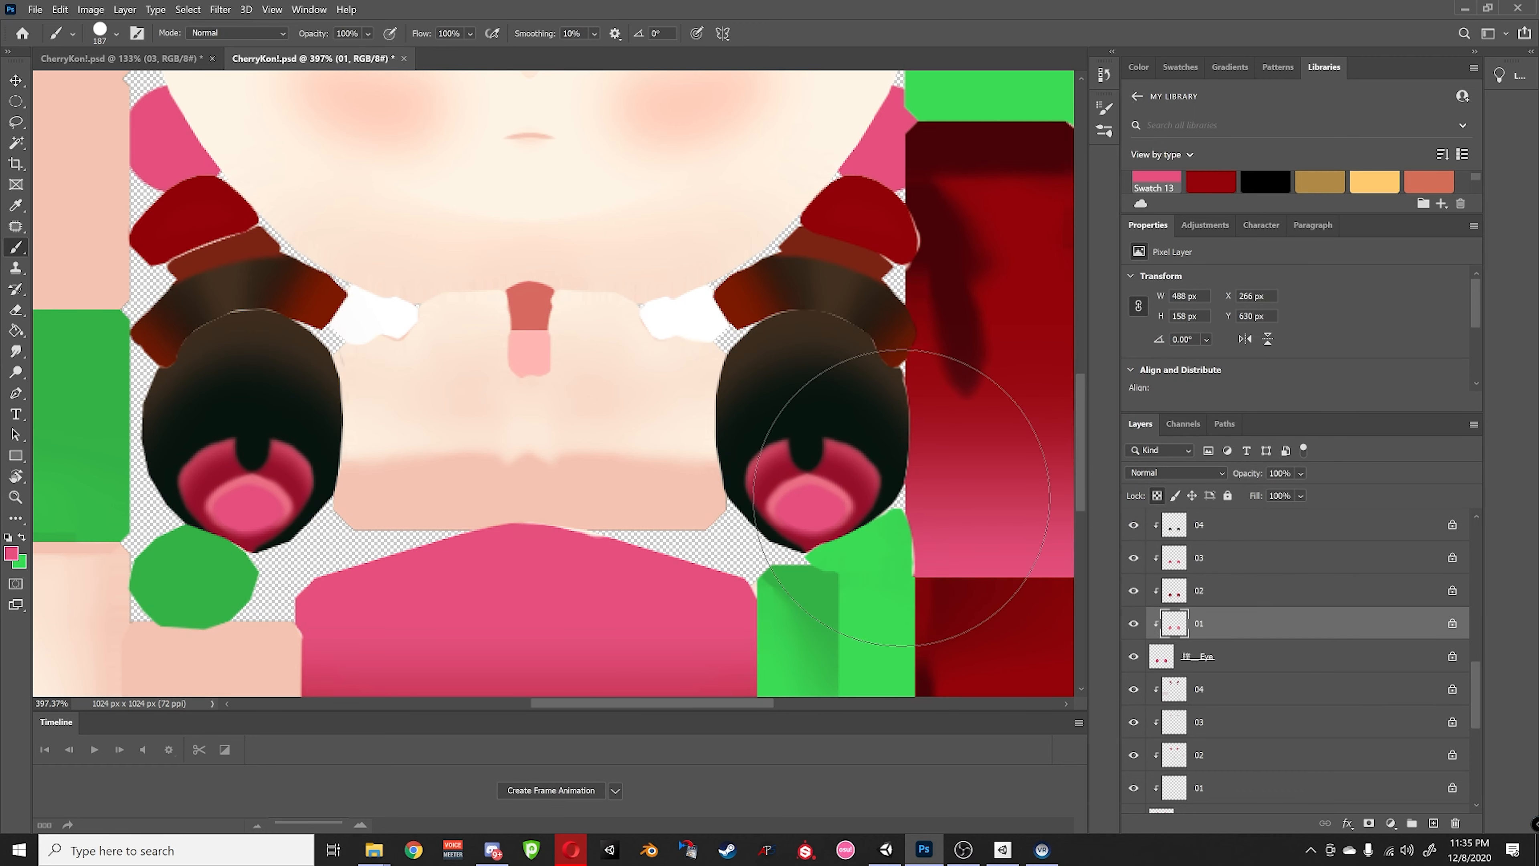
pyautogui.hotkey('ctrl', '-')
# - View the whole texture, select the Move tool and bring up the File menu
pyautogui.keyDown('alt'); pyautogui.scroll(-6, 963, 514); pyautogui.keyUp('alt')
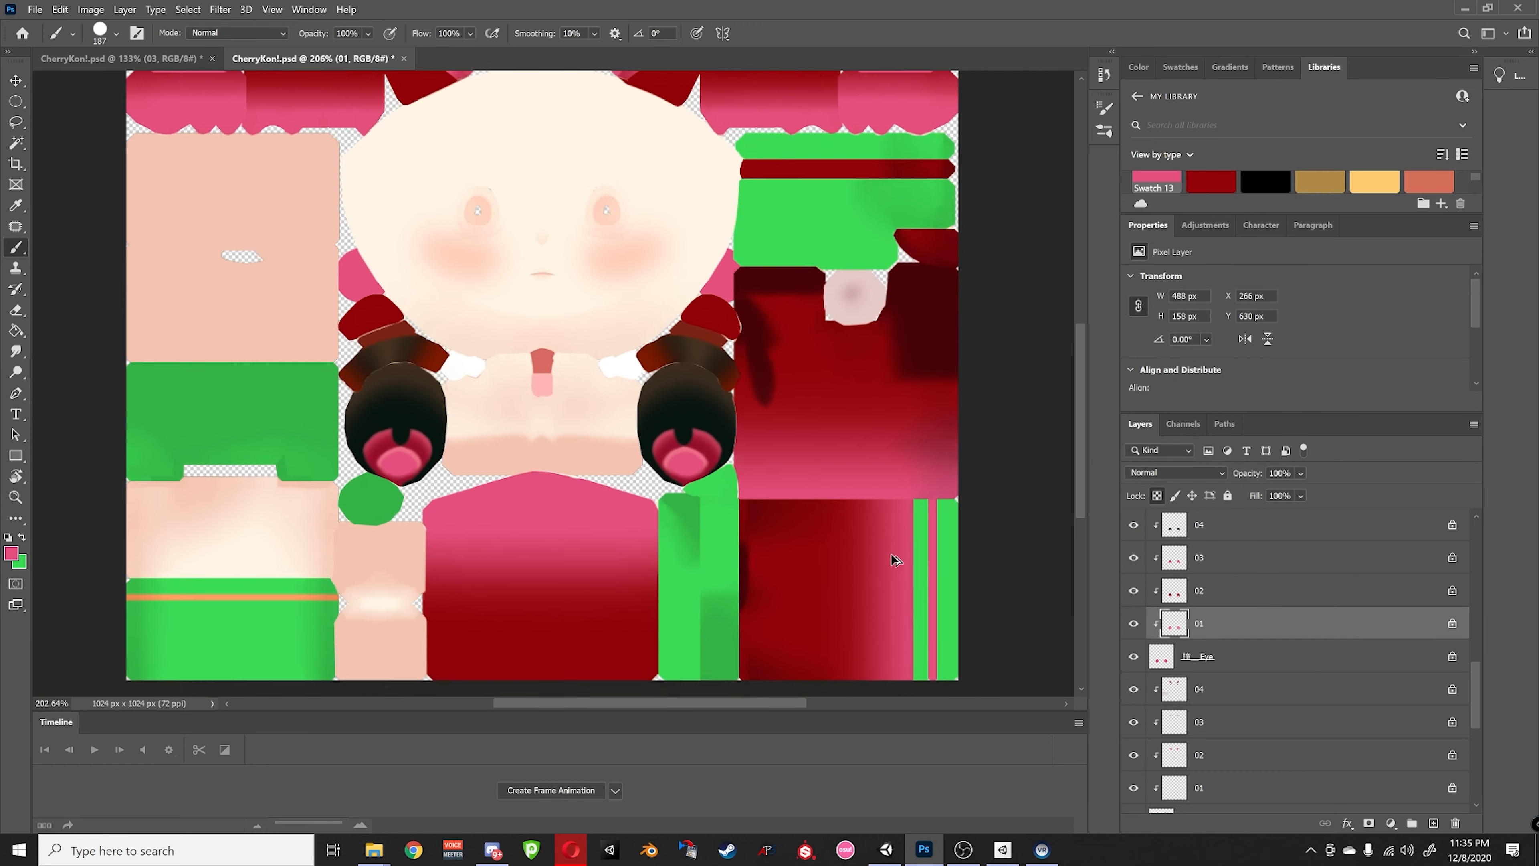
pyautogui.keyDown('alt'); pyautogui.scroll(-3, 681, 339); pyautogui.keyUp('alt')
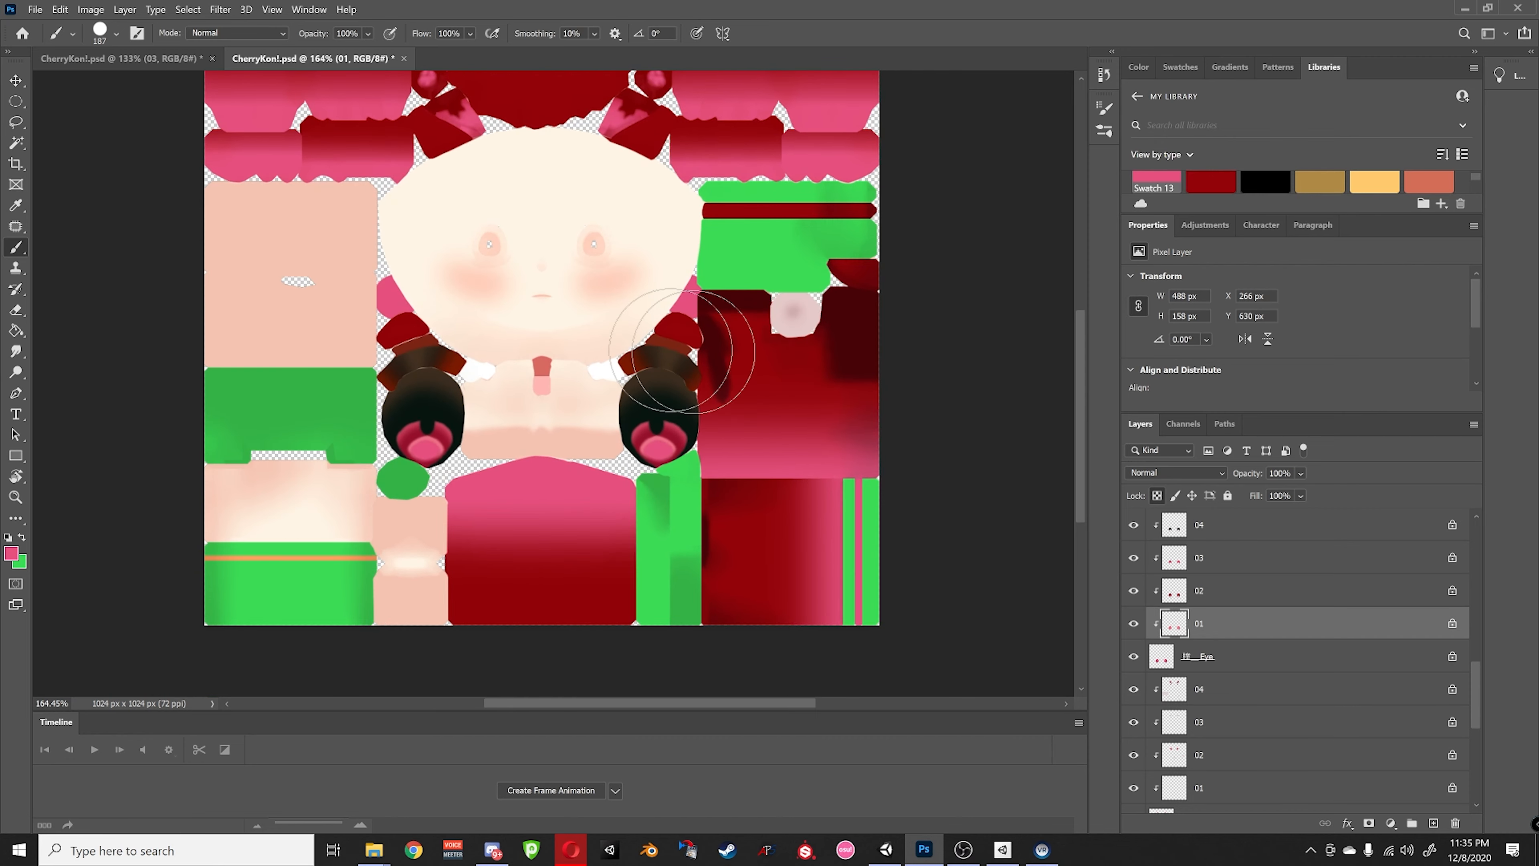
pyautogui.keyDown('alt'); pyautogui.scroll(-2, 729, 403); pyautogui.keyUp('alt')
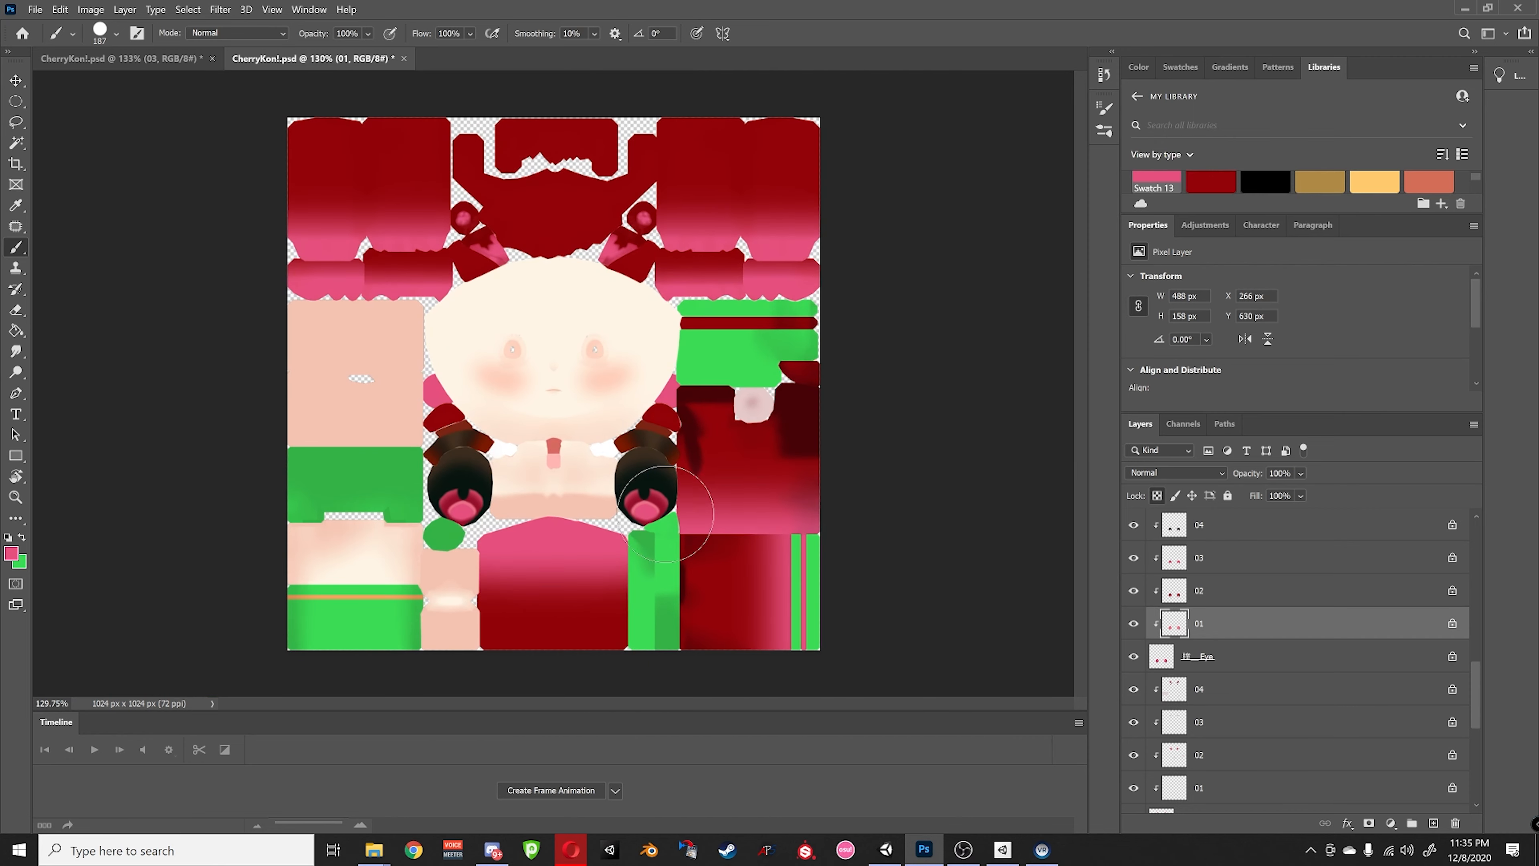
pyautogui.keyDown('alt'); pyautogui.scroll(3, 713, 541); pyautogui.keyUp('alt')
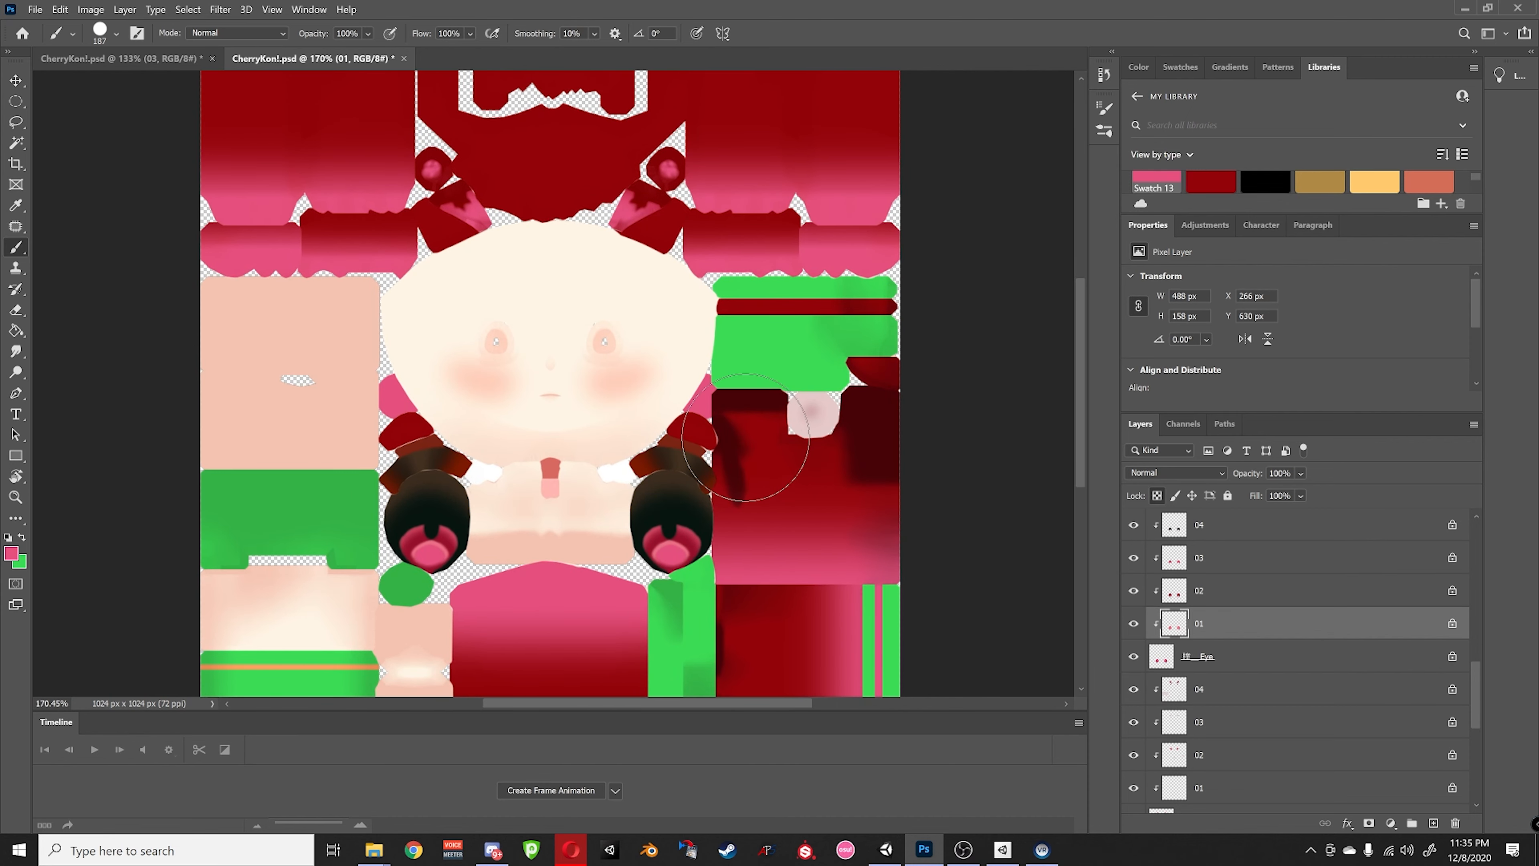
pyautogui.keyDown('alt'); pyautogui.scroll(4, 761, 525); pyautogui.keyUp('alt')
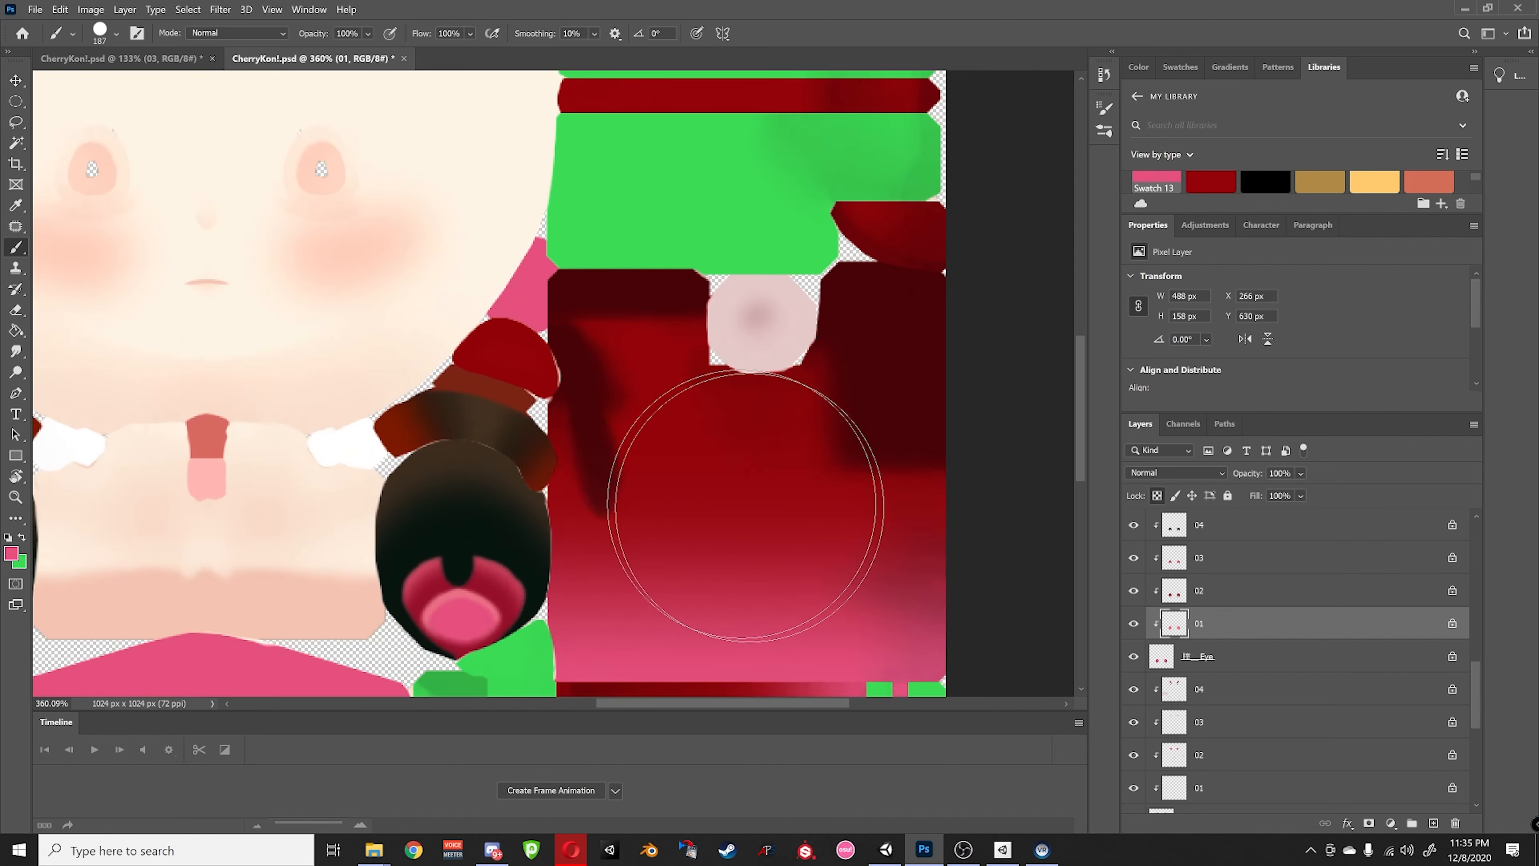
pyautogui.keyDown('alt'); pyautogui.scroll(1, 357, 274); pyautogui.keyUp('alt')
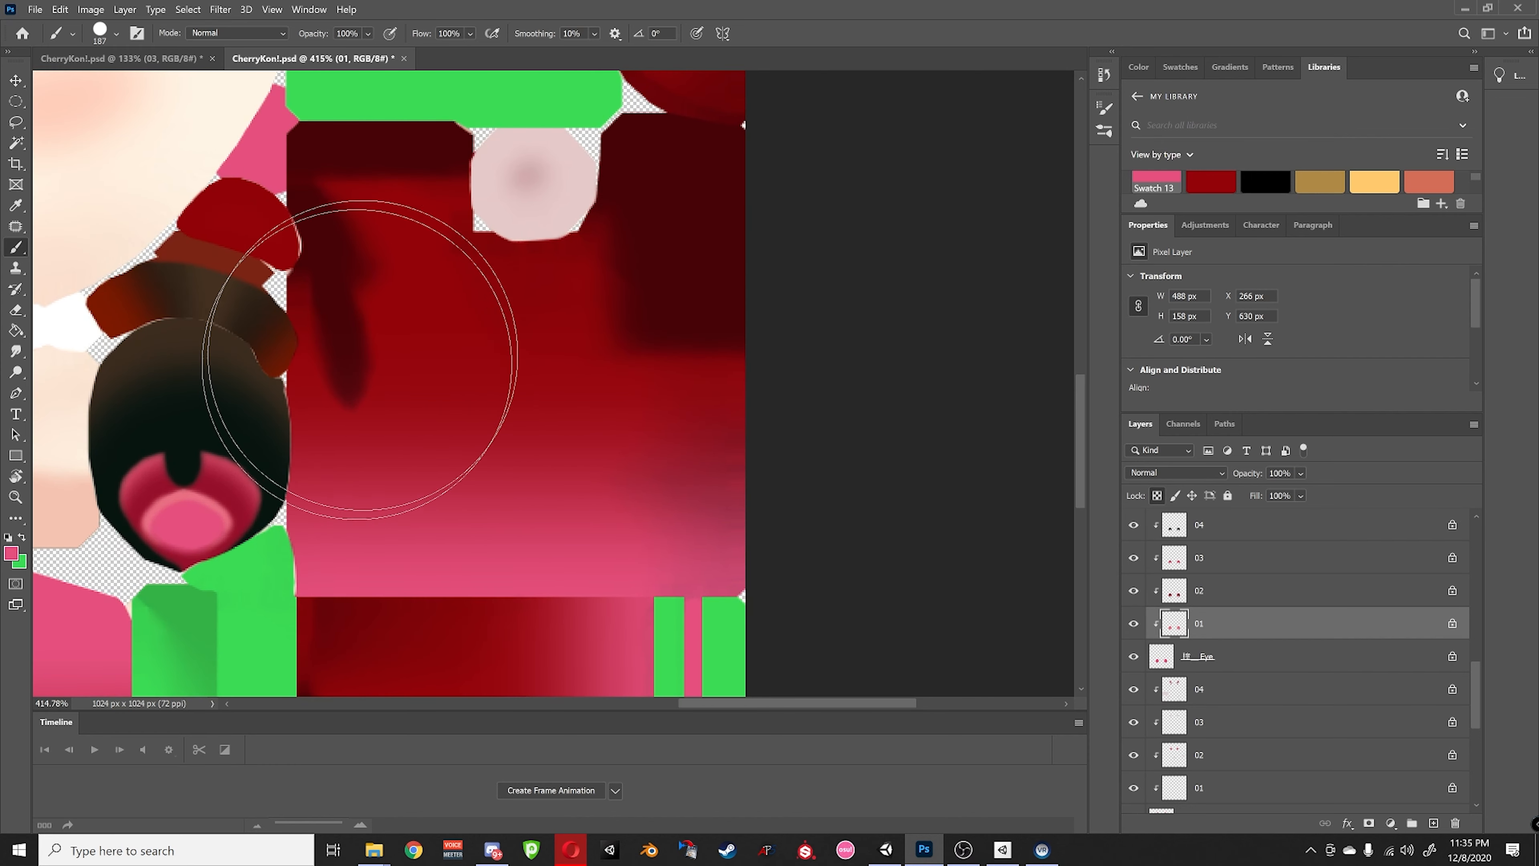
pyautogui.click(16, 79)
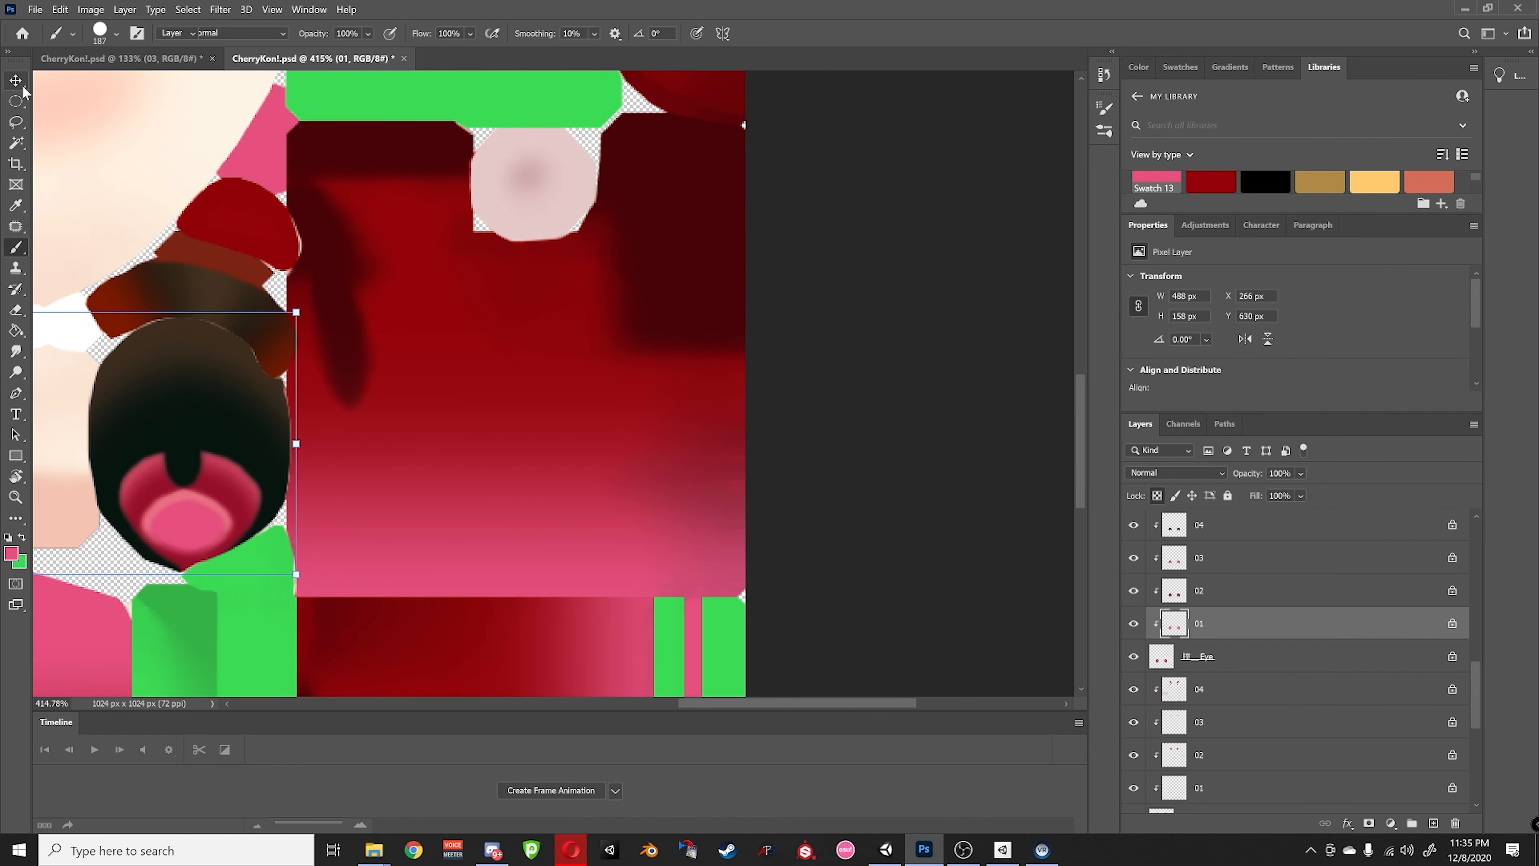
pyautogui.keyDown('alt'); pyautogui.scroll(-3, 667, 290); pyautogui.keyUp('alt')
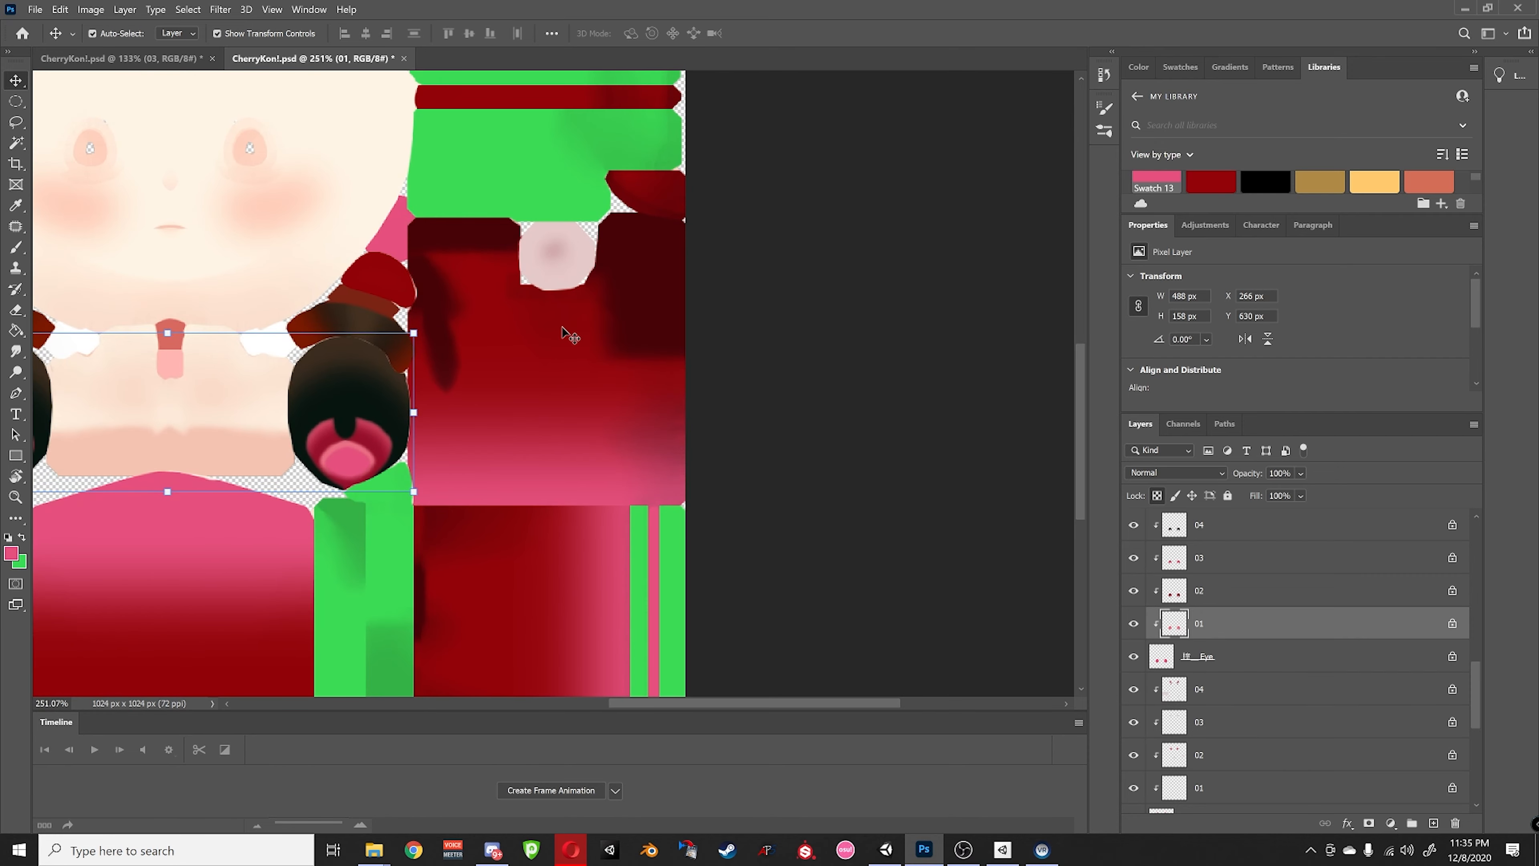
pyautogui.keyDown('alt'); pyautogui.scroll(-2, 688, 488); pyautogui.keyUp('alt')
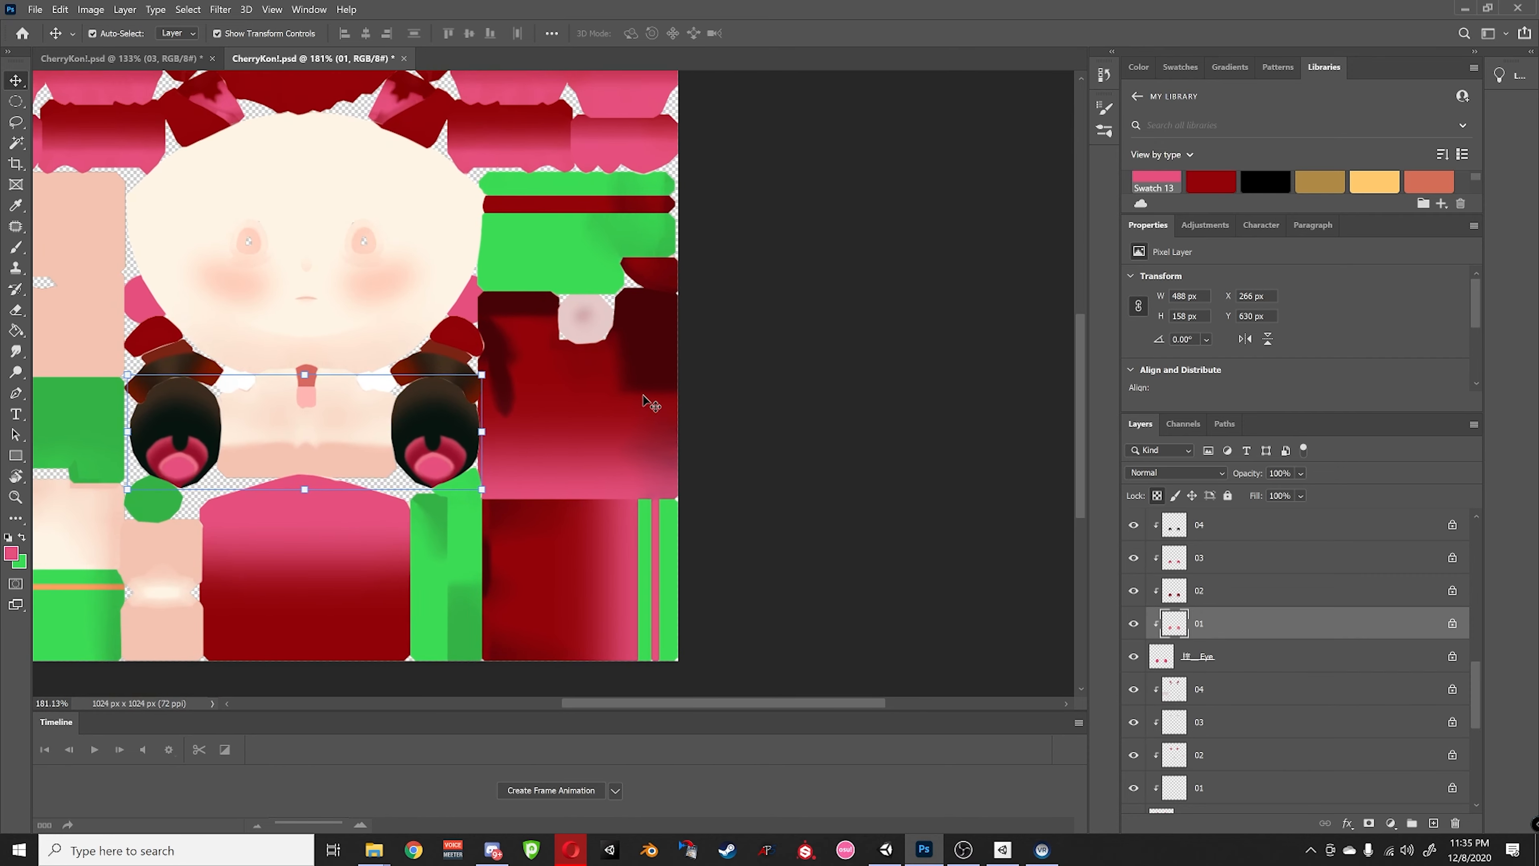
pyautogui.click(36, 10)
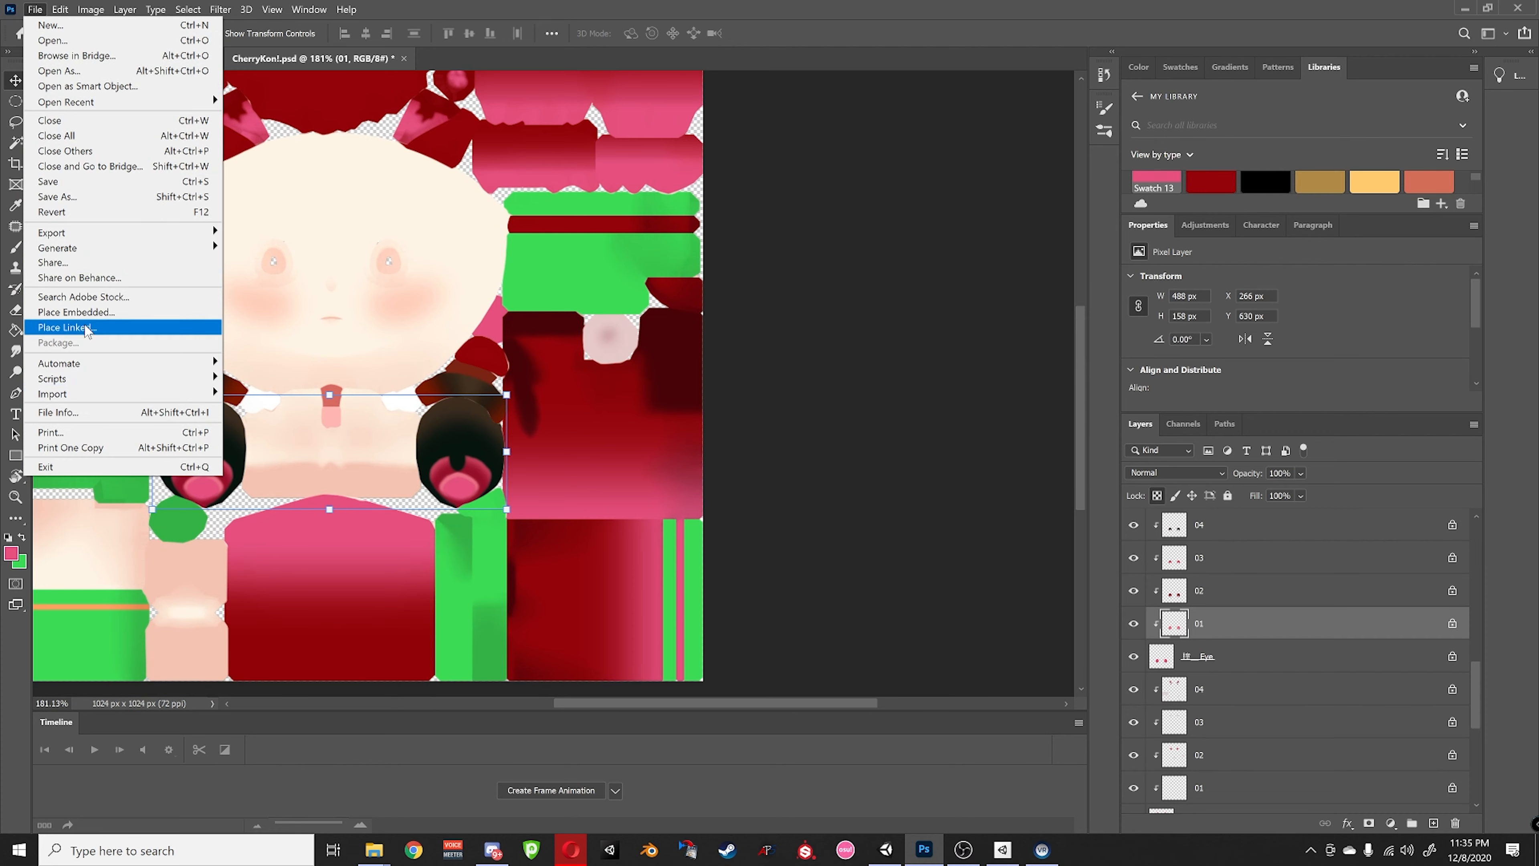
# - Place the cherry clipart from the temp folder and put its layer between OutLine and RimLight
pyautogui.click(102, 316)
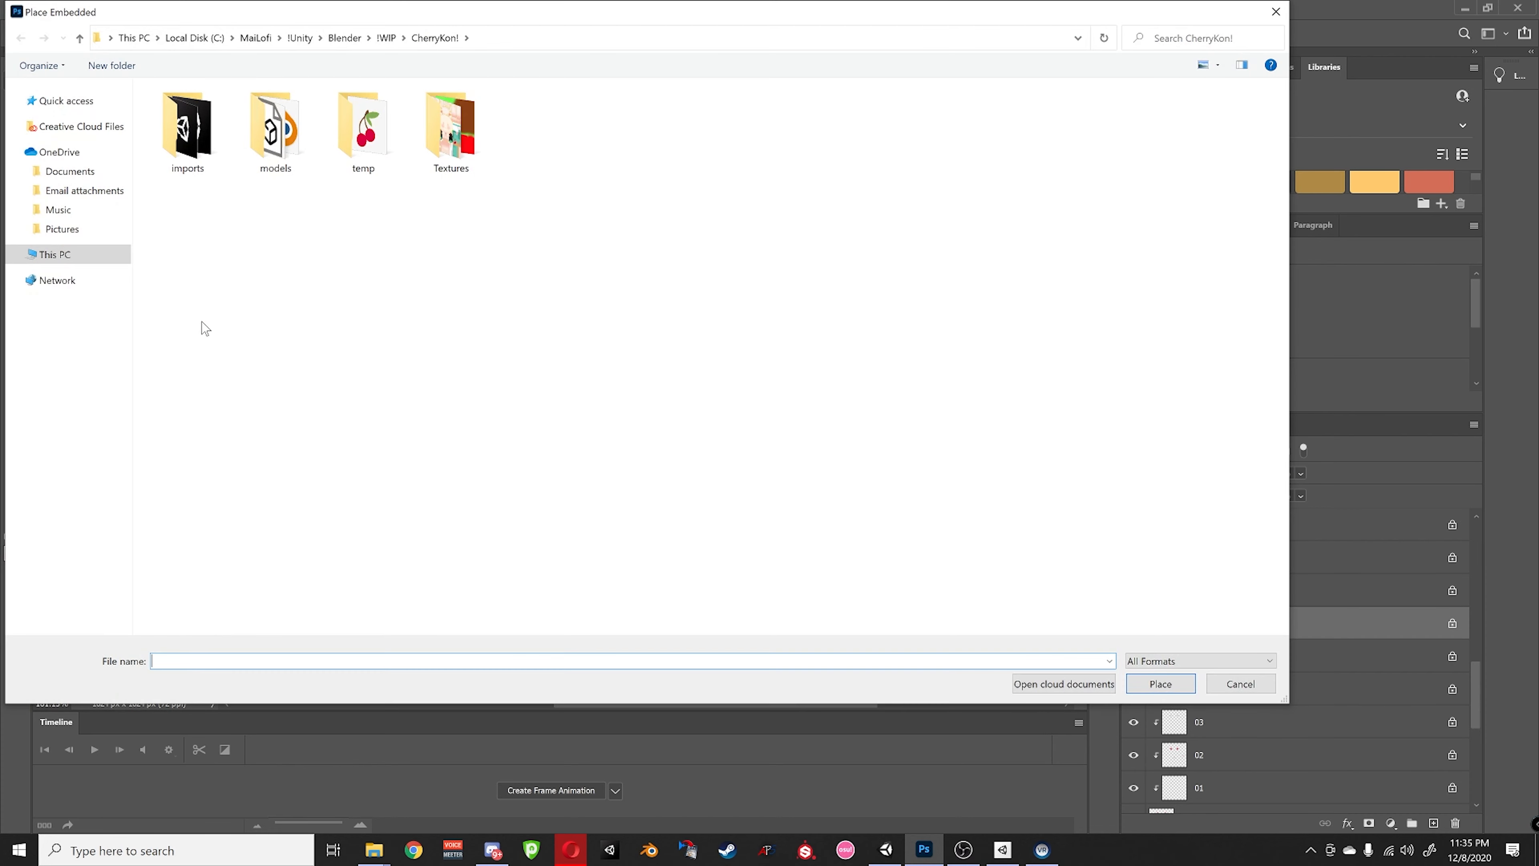
pyautogui.doubleClick(361, 136)
pyautogui.doubleClick(199, 143)
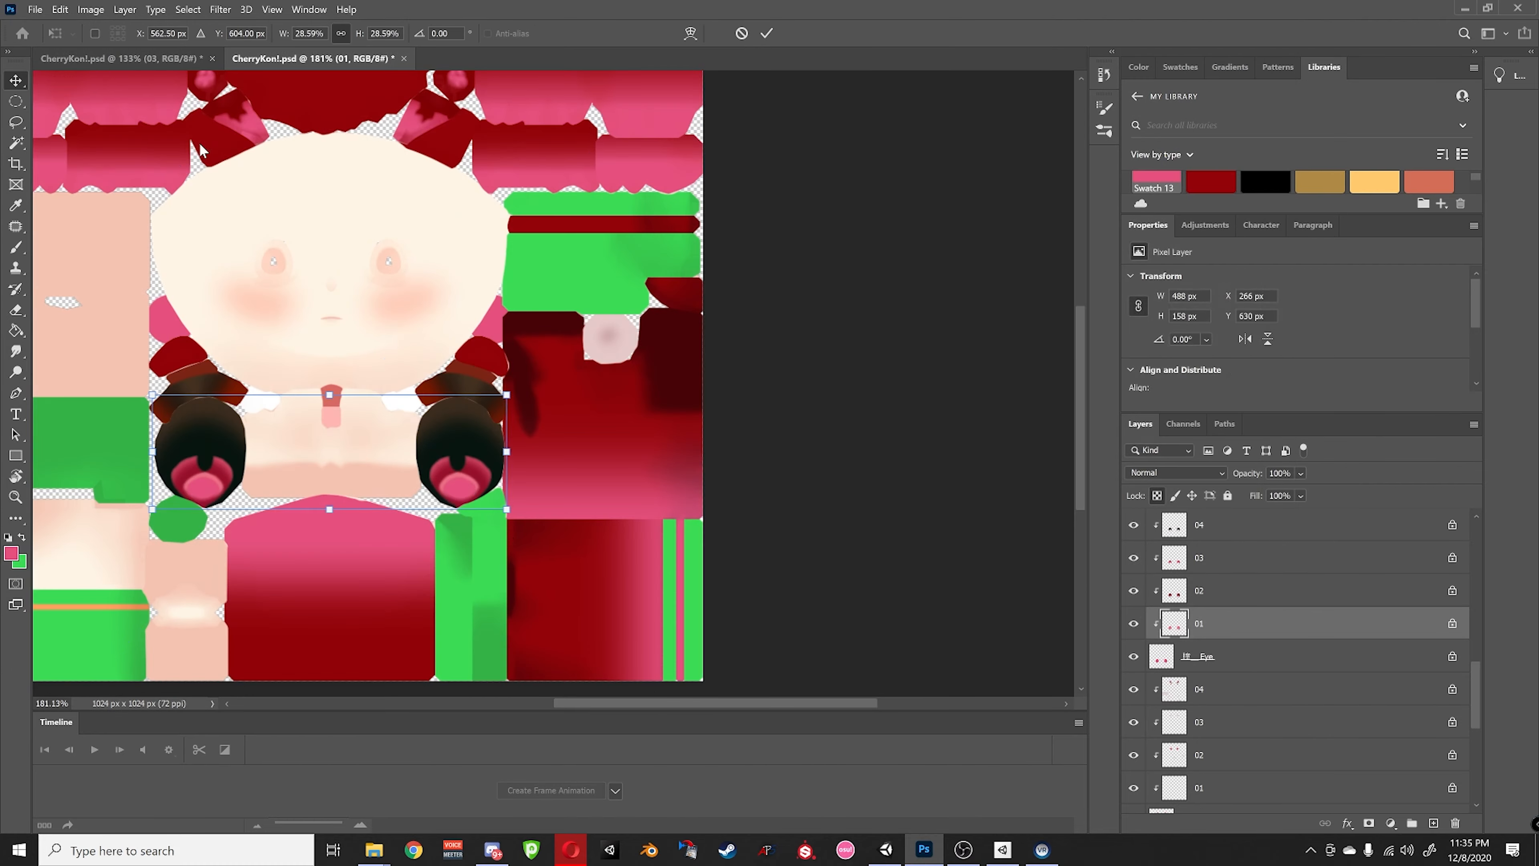
pyautogui.keyDown('alt'); pyautogui.scroll(3, 706, 300); pyautogui.keyUp('alt')
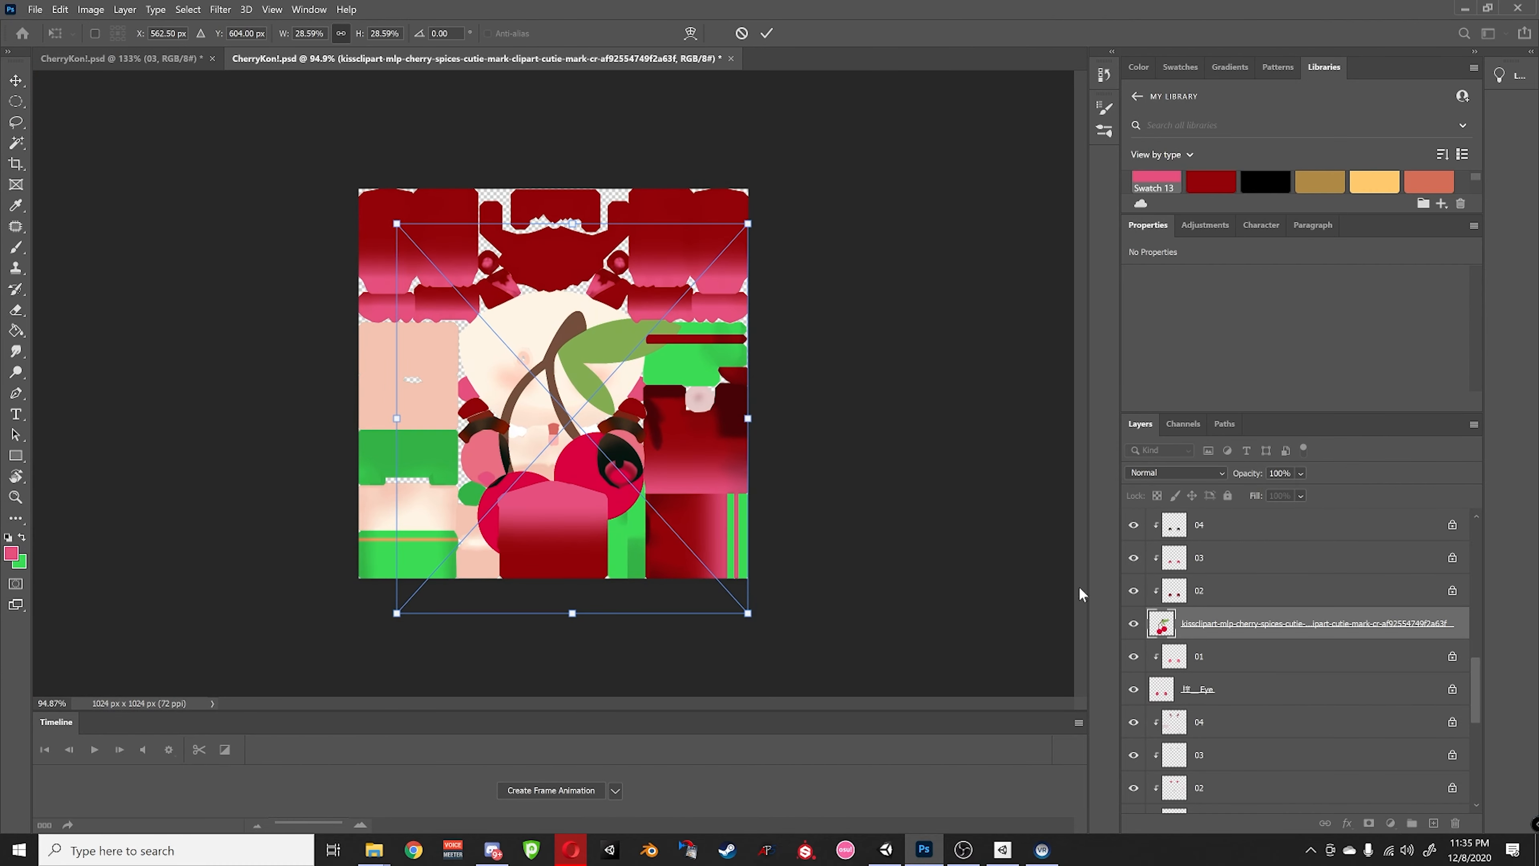
pyautogui.scroll(1, 1205, 633)
pyautogui.moveTo(1211, 652); pyautogui.dragTo(1187, 564)
# - Shrink the cherry to about half size and move it down onto the red dress
pyautogui.scroll(3, 1197, 622)
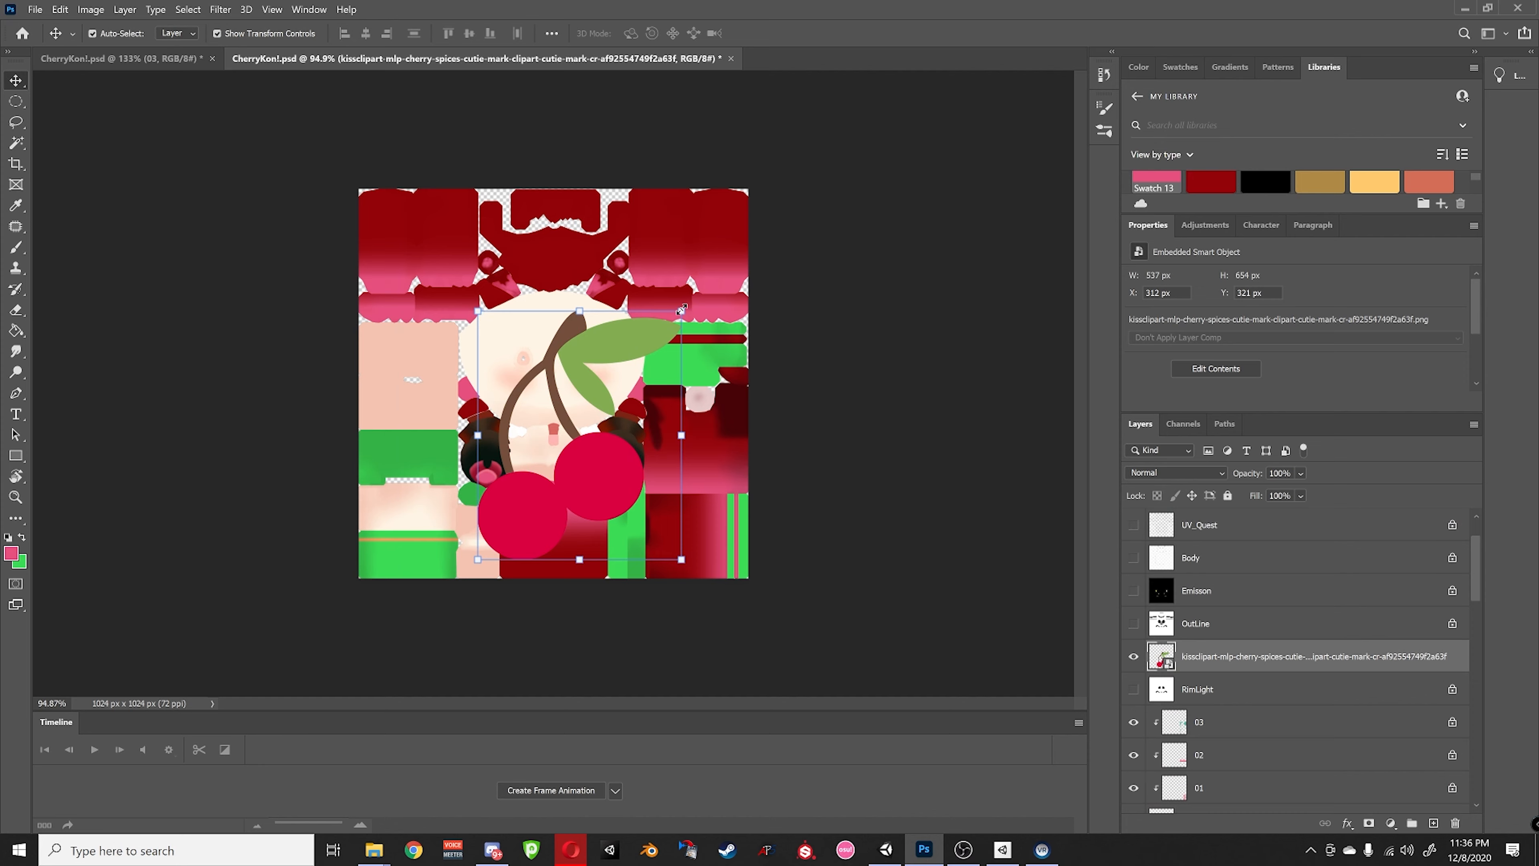
pyautogui.moveTo(681, 310); pyautogui.dragTo(711, 359)
pyautogui.scroll(4, 713, 501)
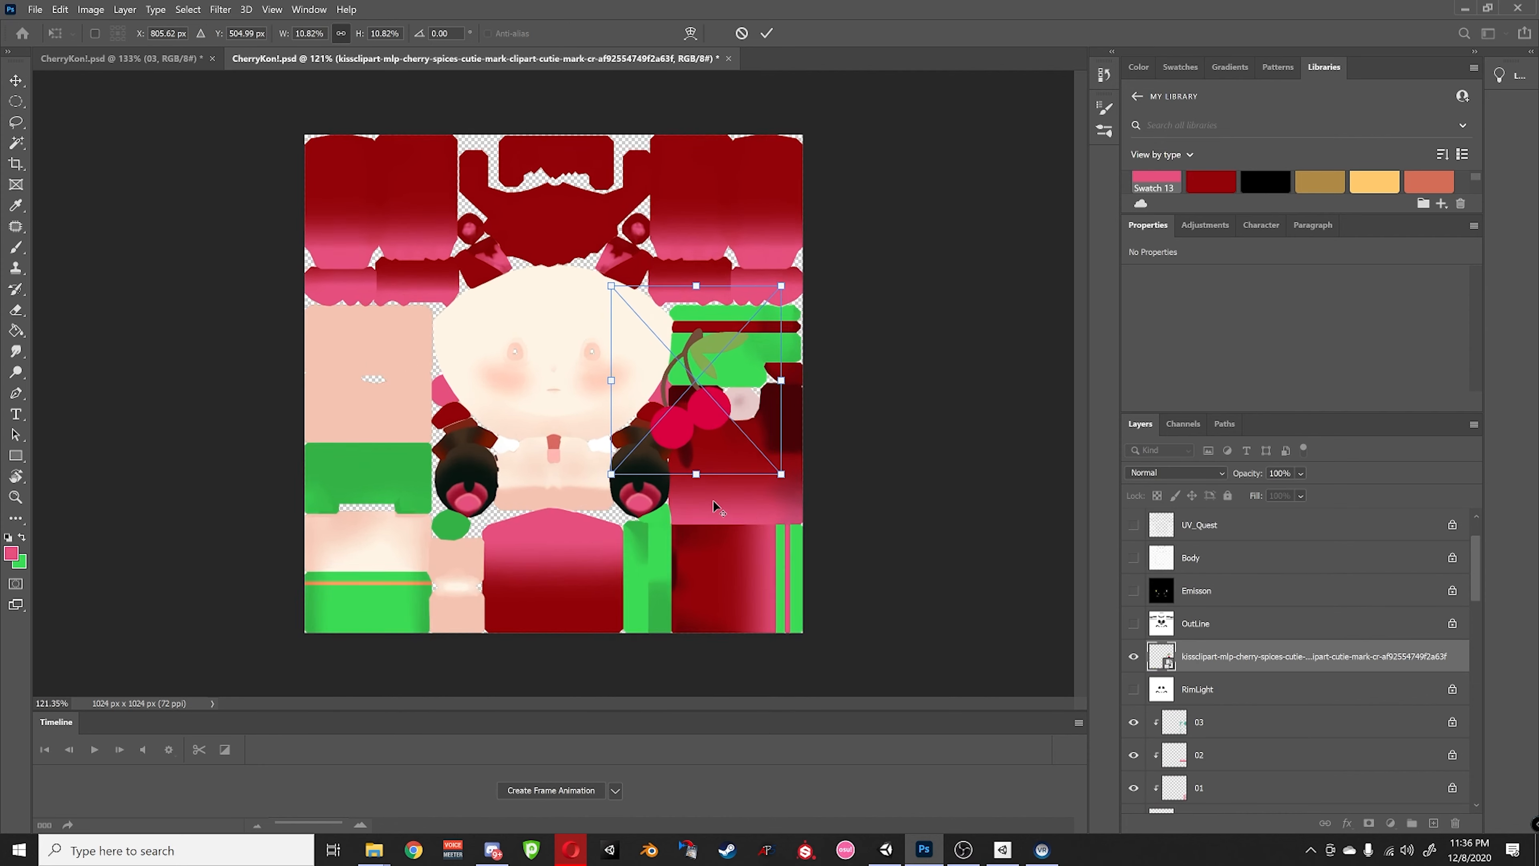
pyautogui.moveTo(1019, 668); pyautogui.dragTo(674, 472)
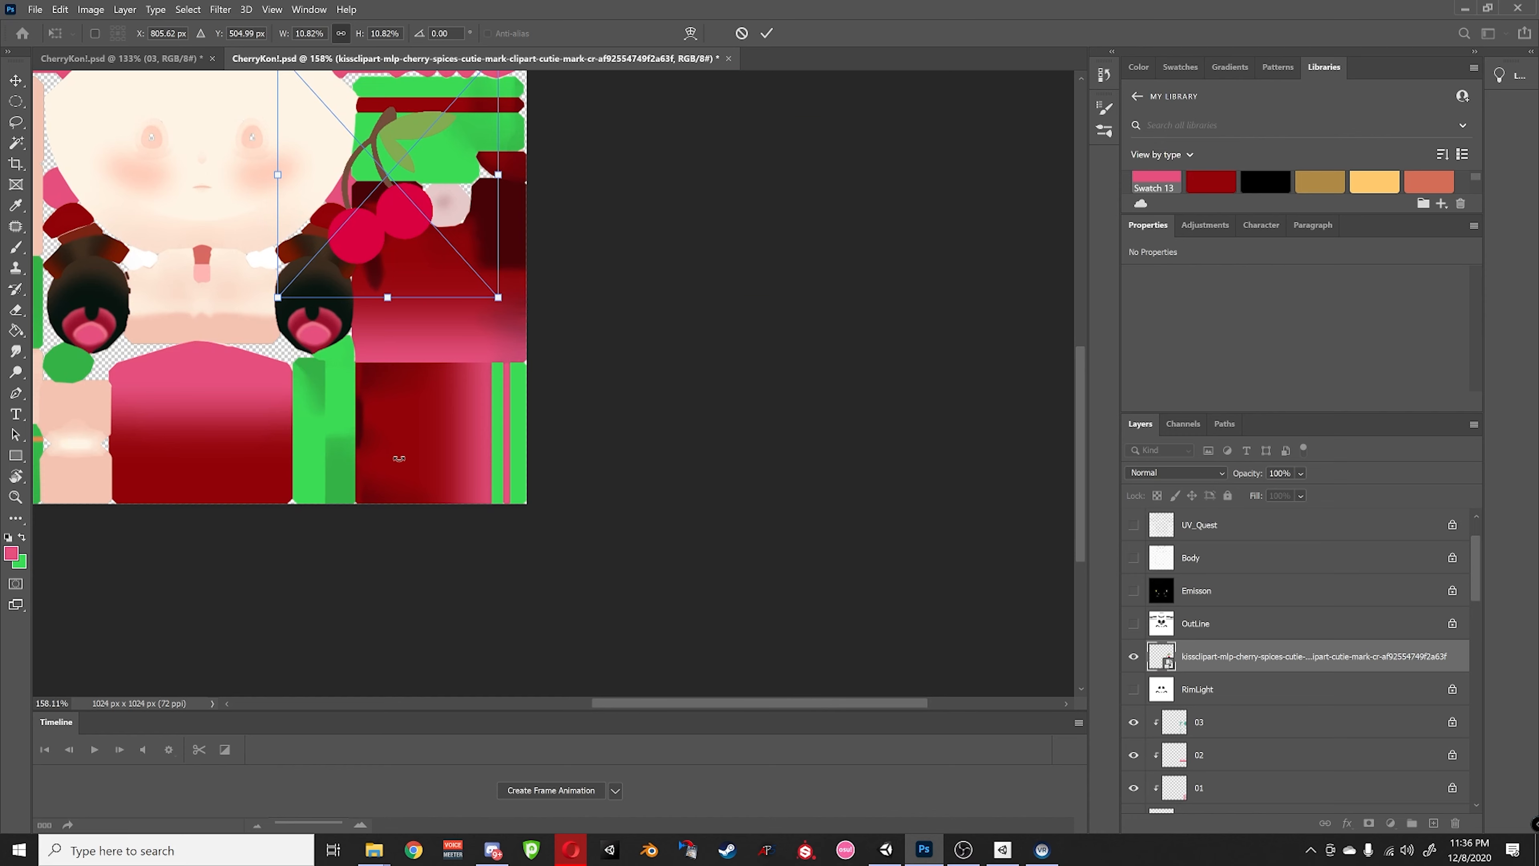
pyautogui.scroll(3, 577, 279)
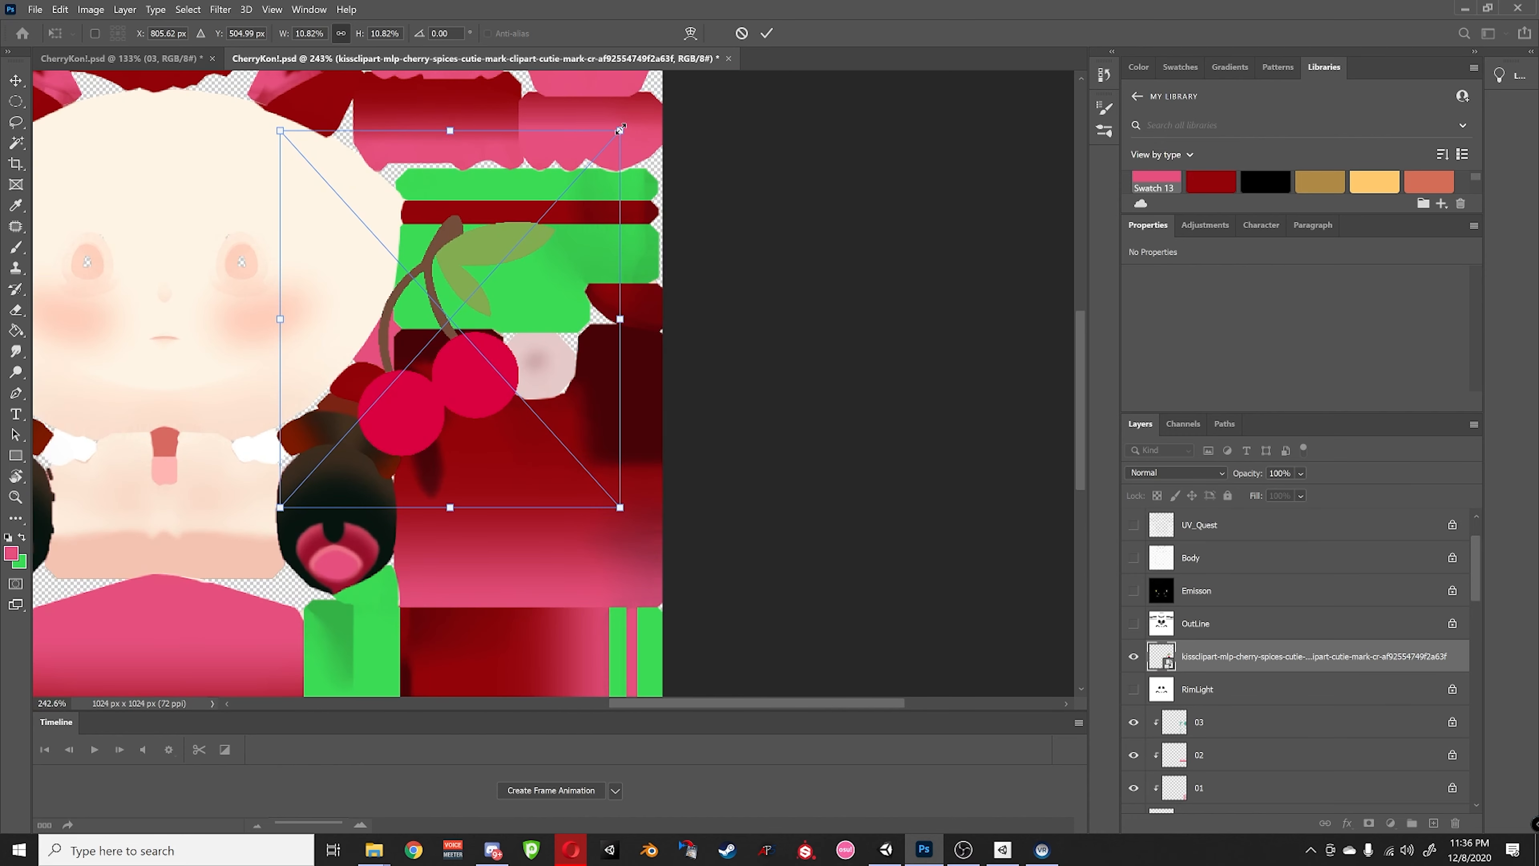
pyautogui.moveTo(618, 134); pyautogui.dragTo(445, 323)
pyautogui.moveTo(375, 376); pyautogui.dragTo(485, 532)
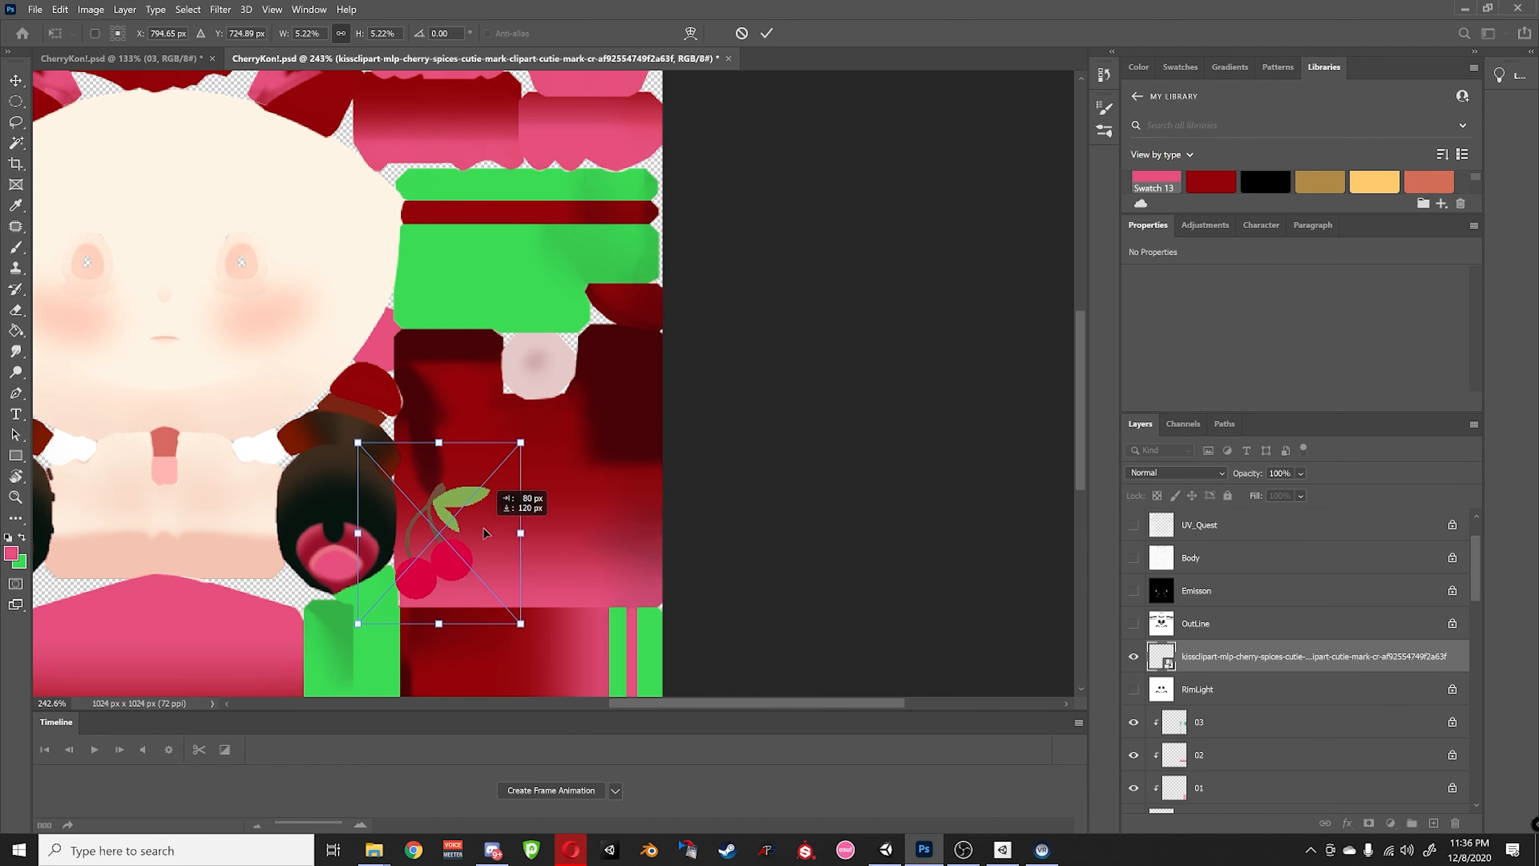
# - Fine-tune the cherry to 77 × 94 px on the dress and commit the transform
pyautogui.scroll(4, 417, 474)
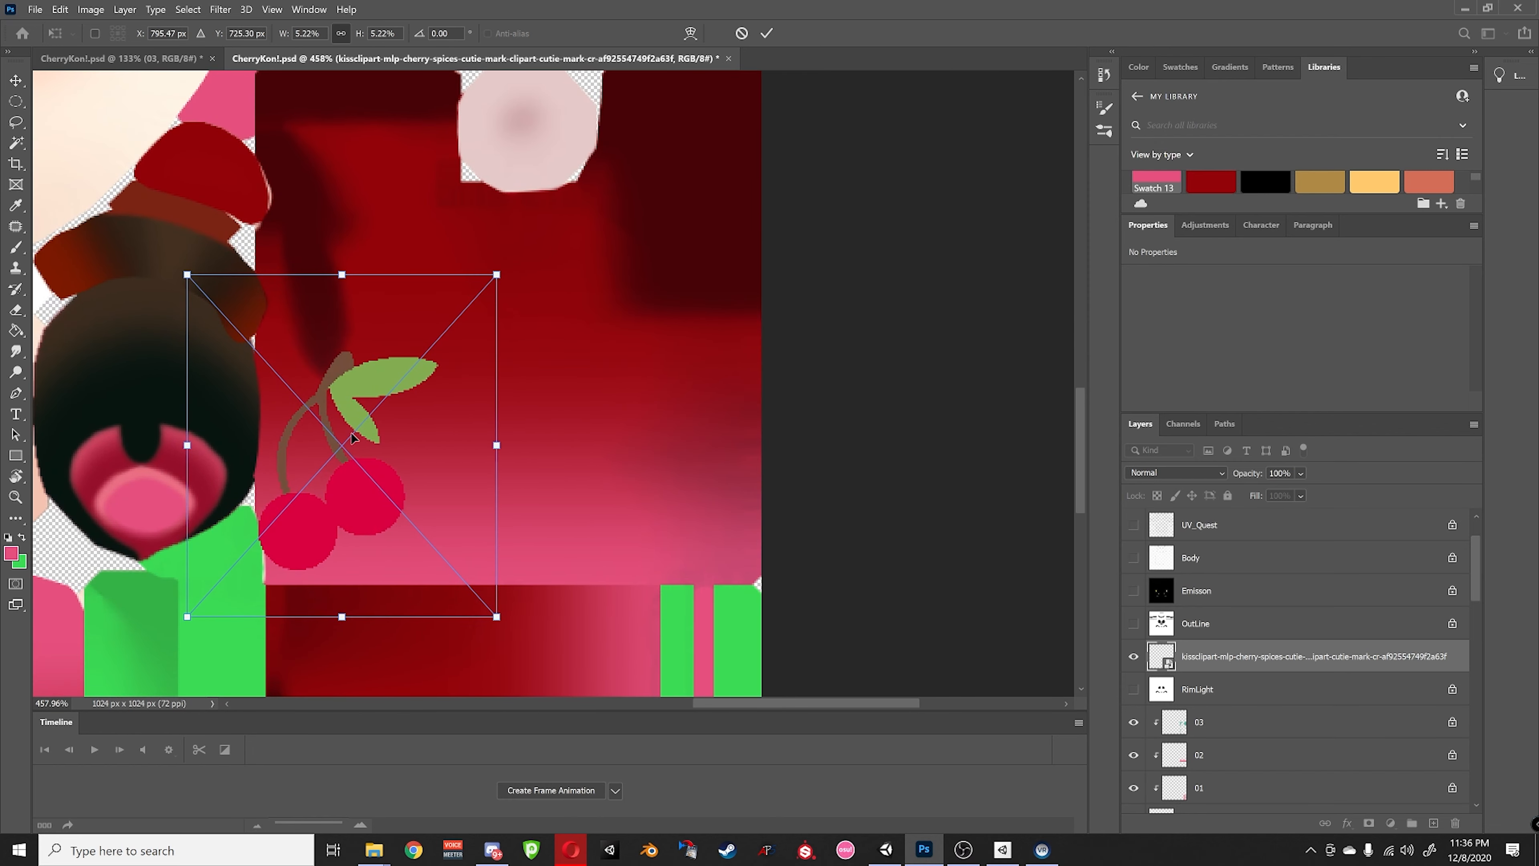
pyautogui.moveTo(380, 486); pyautogui.dragTo(414, 488)
pyautogui.moveTo(540, 276); pyautogui.dragTo(502, 310)
pyautogui.moveTo(410, 507)
pyautogui.mouseDown()
pyautogui.moveTo(428, 489)
pyautogui.moveTo(416, 498)
pyautogui.mouseUp()
pyautogui.moveTo(509, 302); pyautogui.dragTo(472, 341)
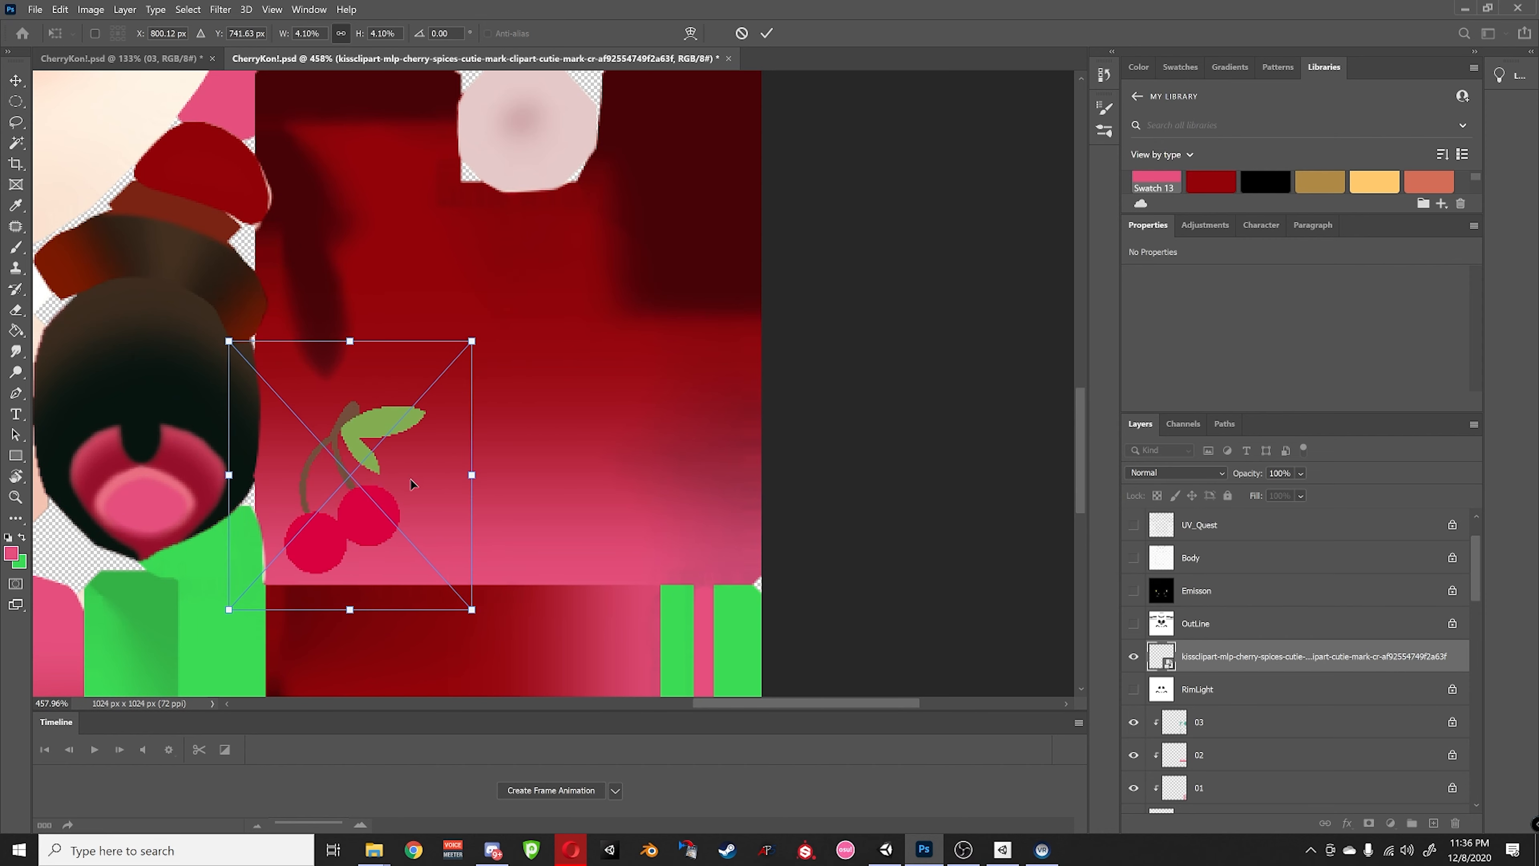
pyautogui.moveTo(388, 510); pyautogui.dragTo(405, 473)
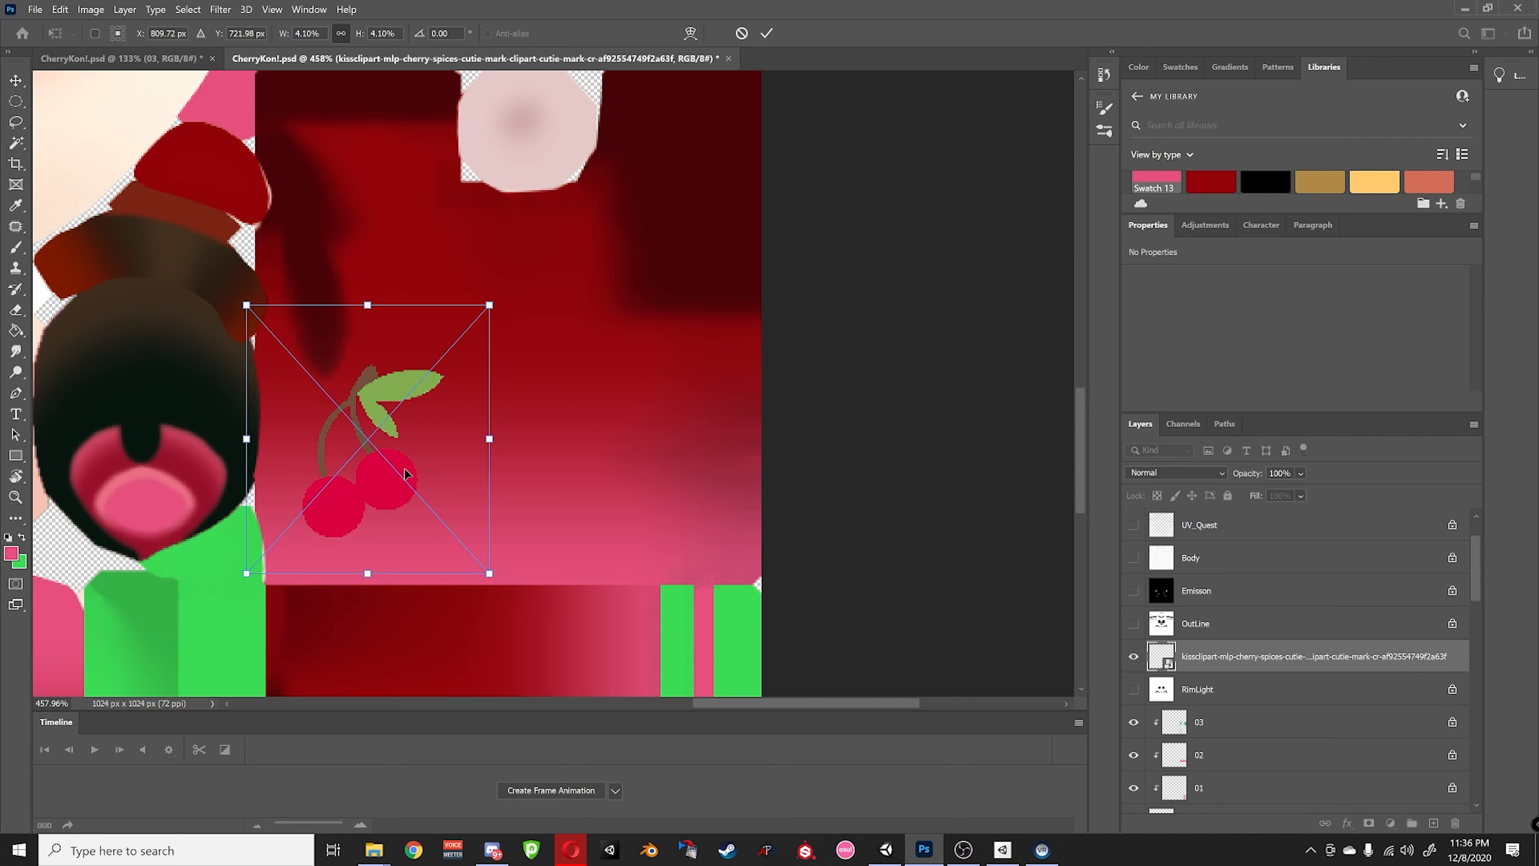
pyautogui.click(767, 35)
# - Save CherryKoni.psd with File > Save
pyautogui.keyDown('alt'); pyautogui.scroll(-5, 831, 282); pyautogui.keyUp('alt')
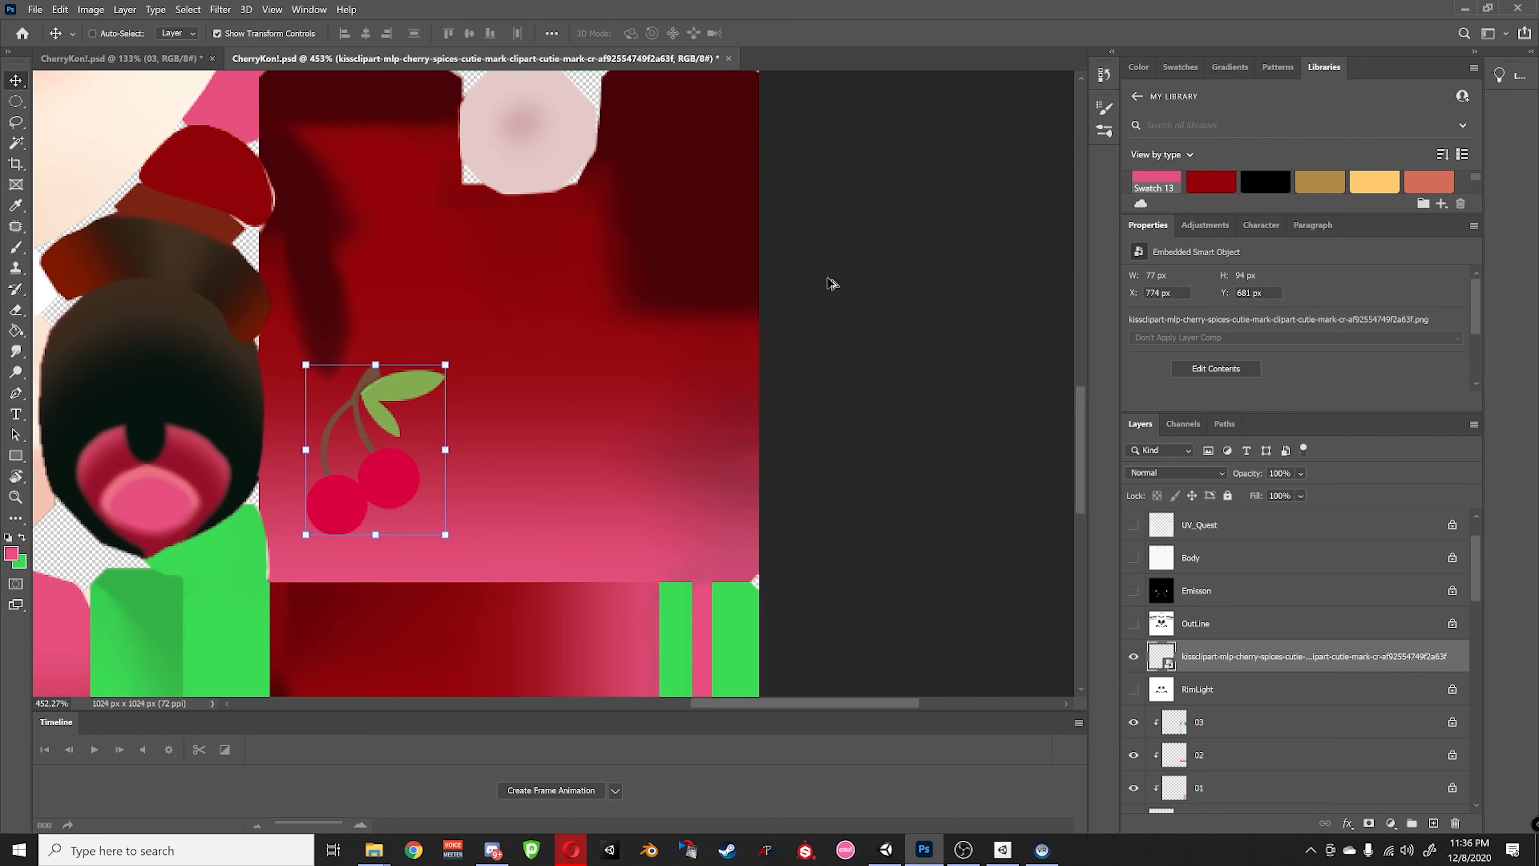
pyautogui.keyDown('alt'); pyautogui.scroll(-3, 709, 338); pyautogui.keyUp('alt')
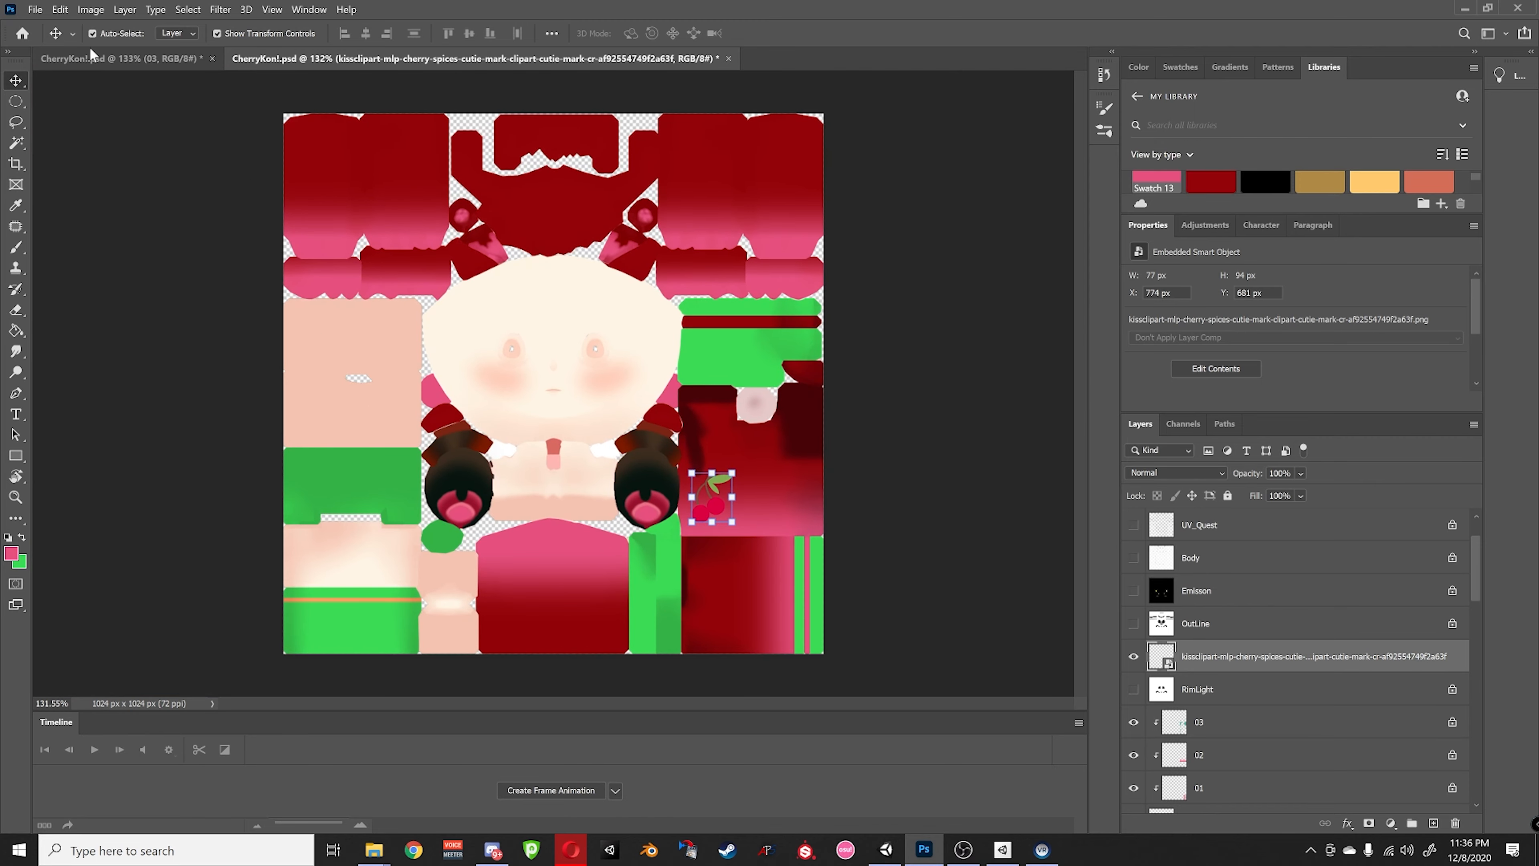
pyautogui.click(34, 9)
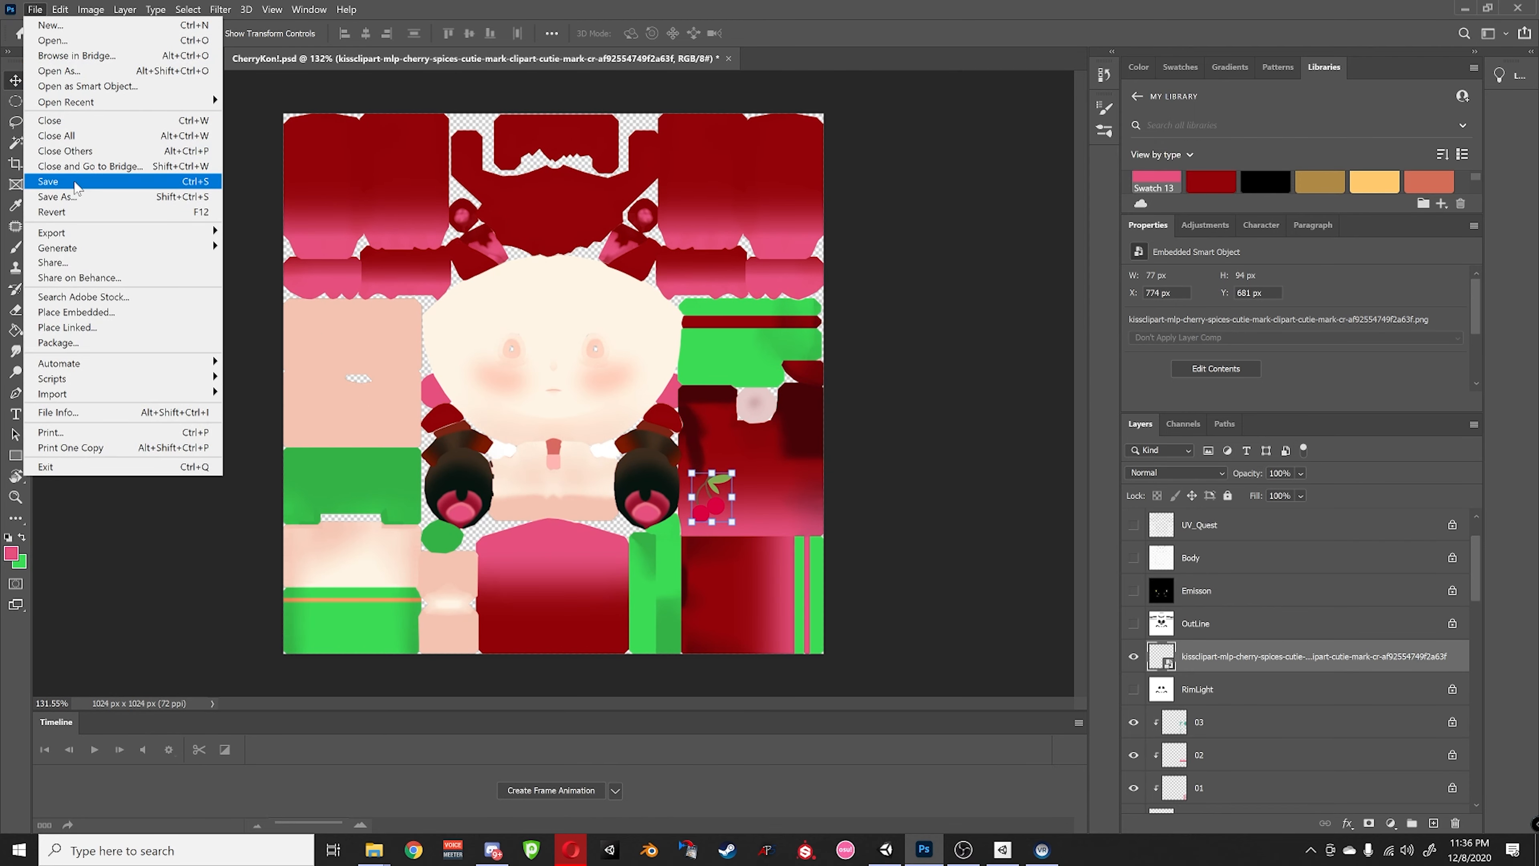
pyautogui.click(76, 184)
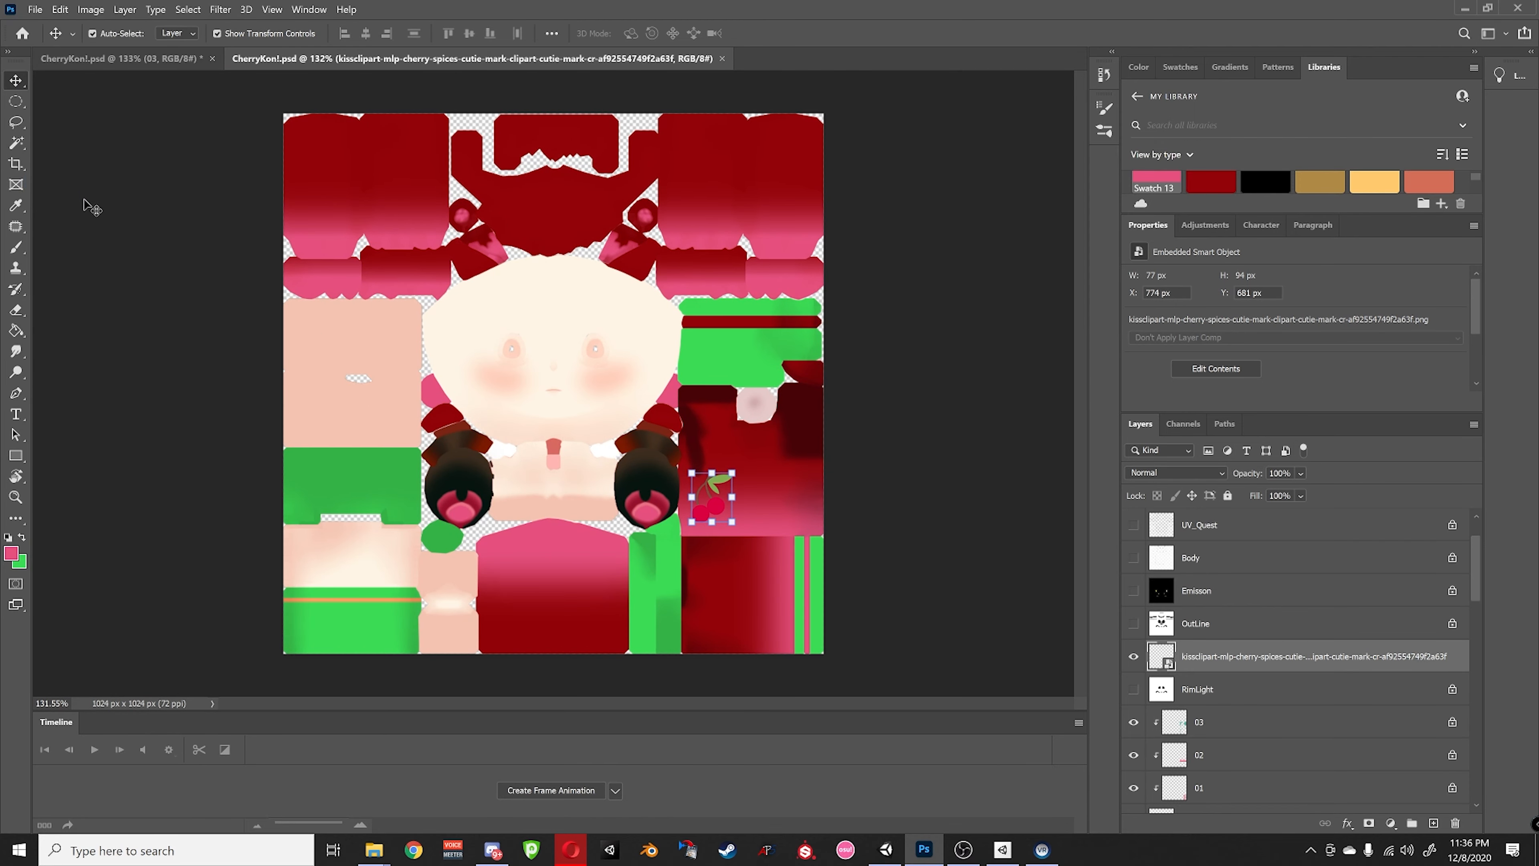
# - Glance at the Export options without exporting, then zoom in on the cherry on the dress
pyautogui.click(38, 10)
pyautogui.moveTo(72, 232)
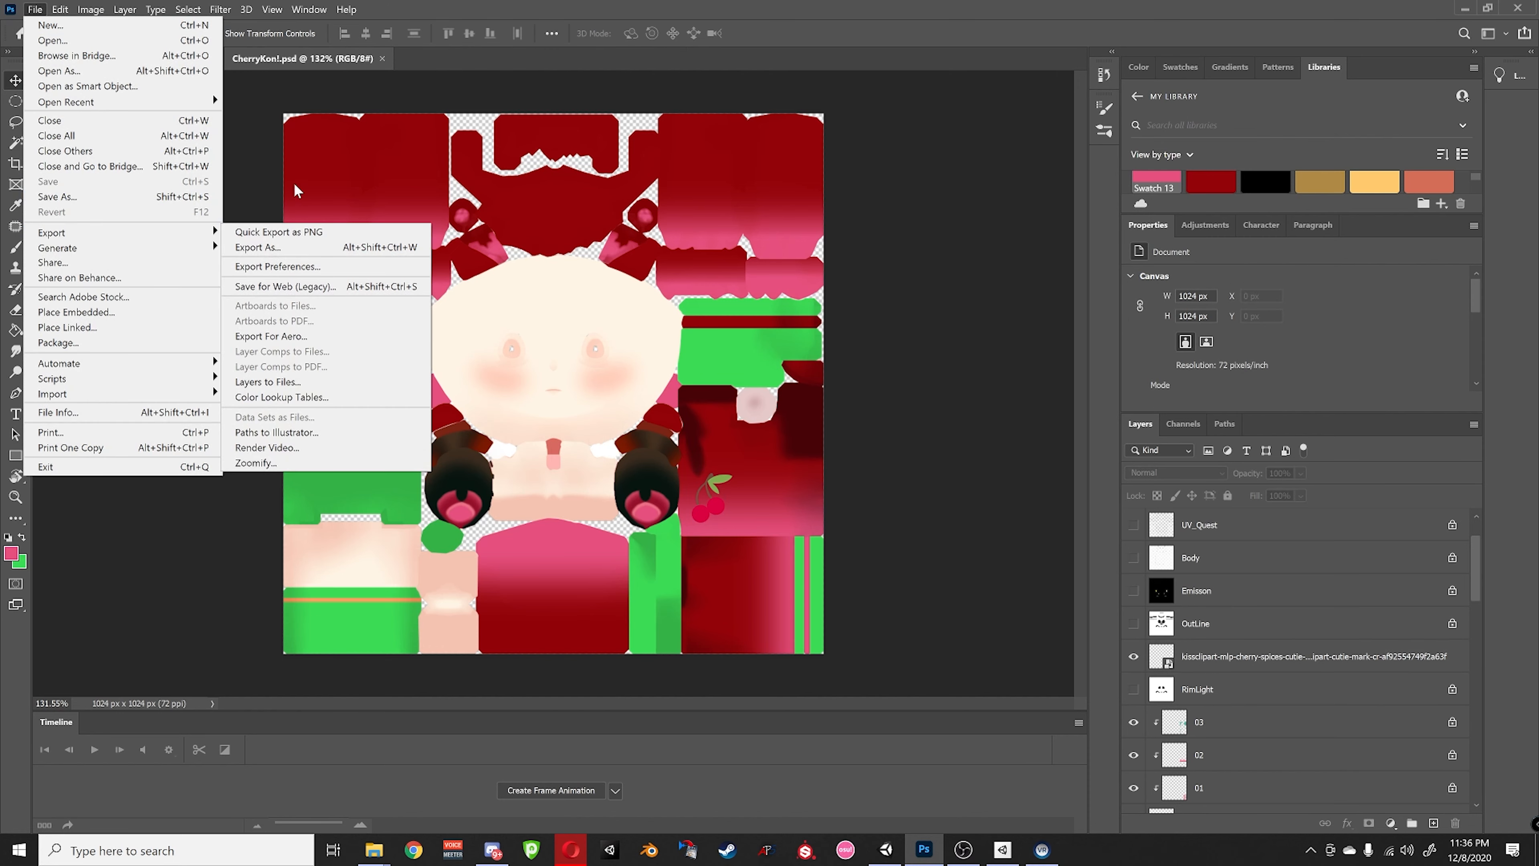
pyautogui.click(258, 158)
pyautogui.hotkey('ctrl', '=')
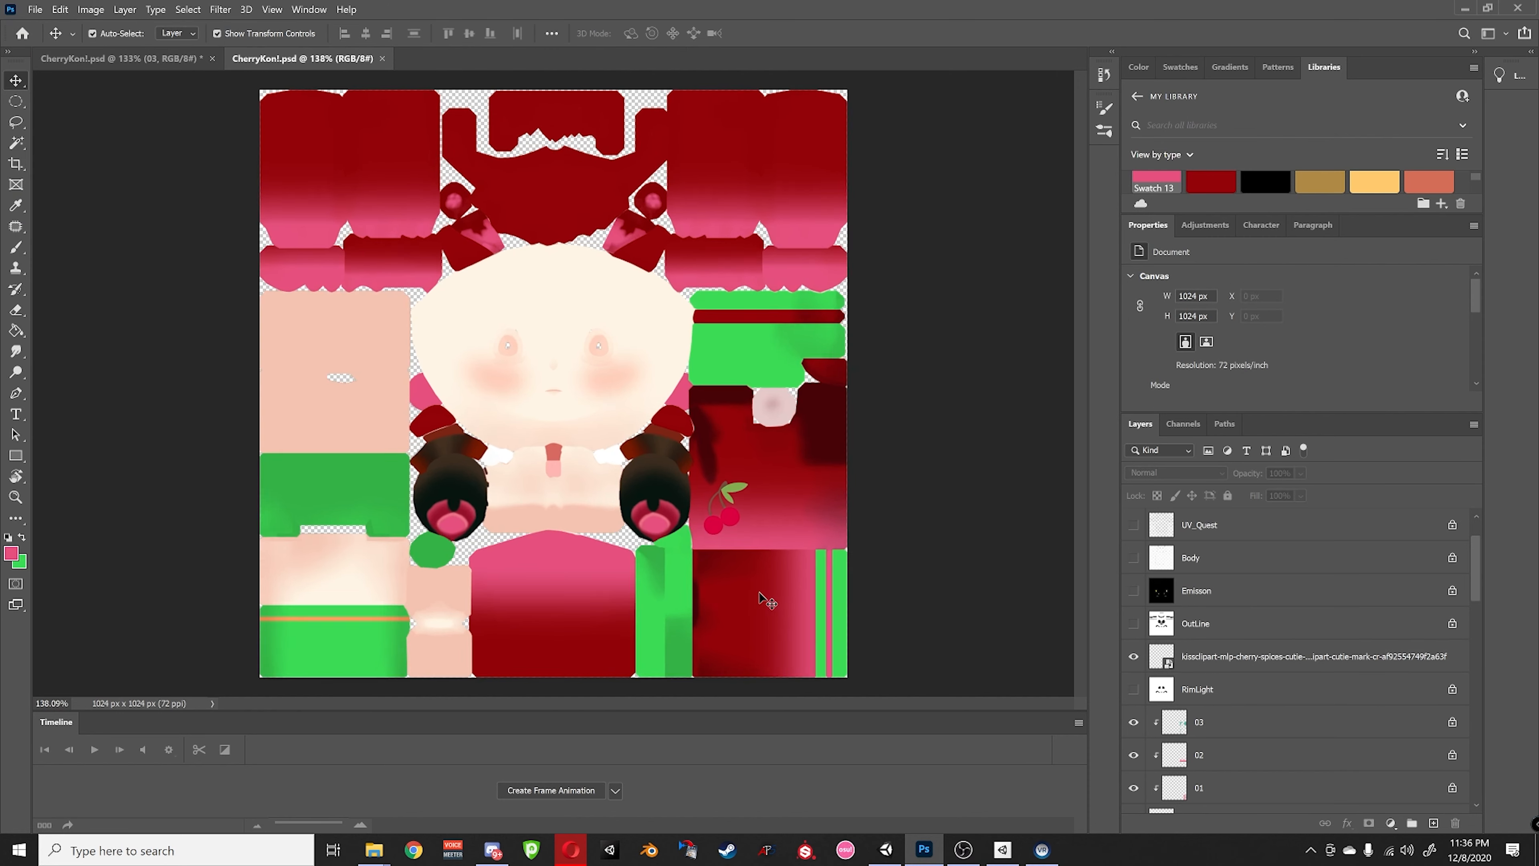
pyautogui.hotkey('ctrl', '=')
pyautogui.hotkey('ctrl', '=')
pyautogui.hotkey('ctrl', '=')
pyautogui.hotkey('ctrl', '=')
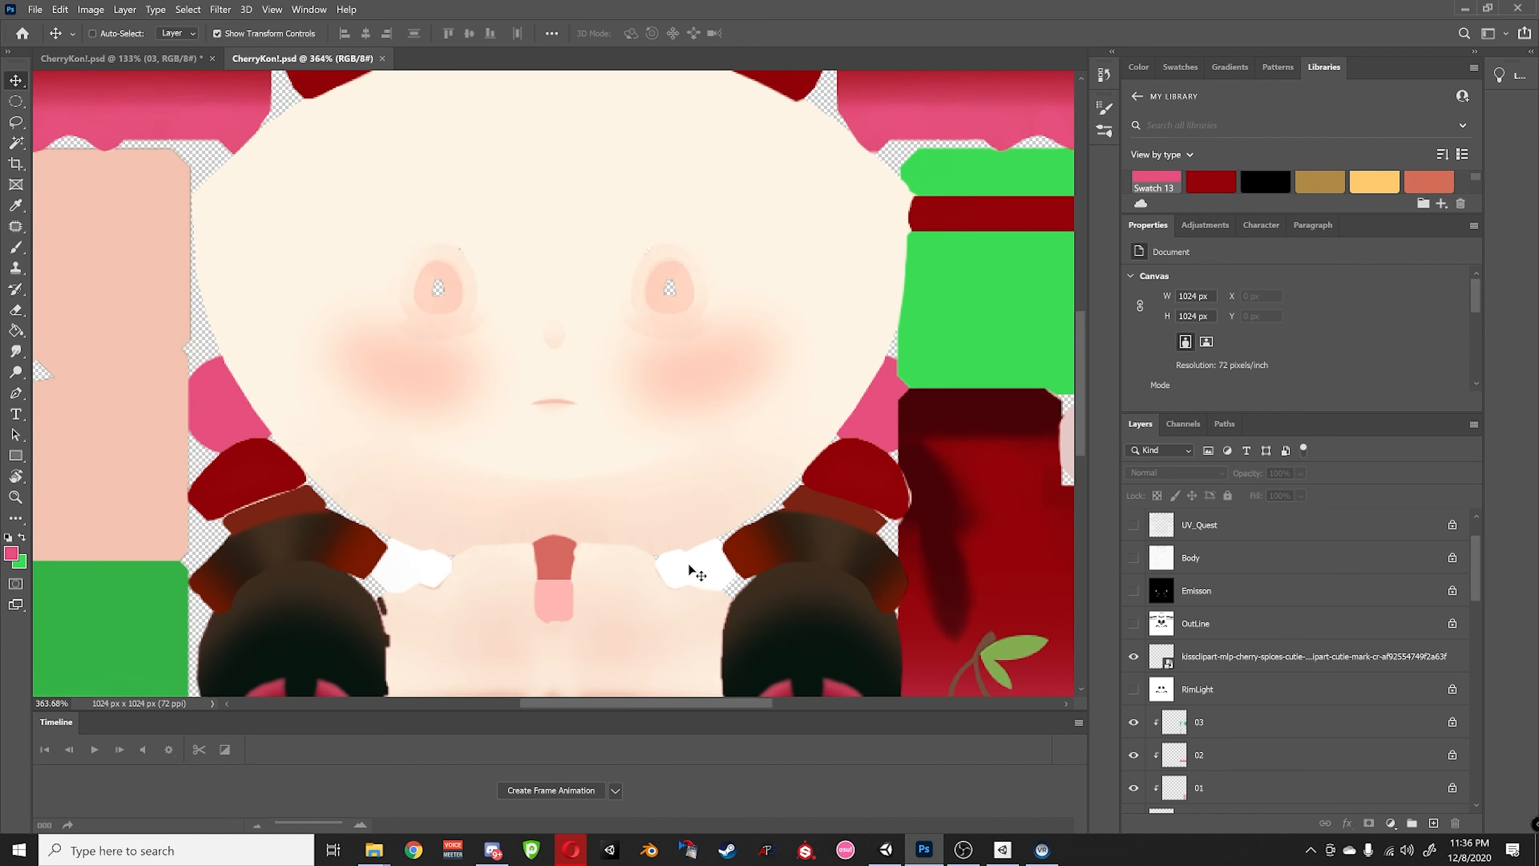
pyautogui.moveTo(878, 673); pyautogui.dragTo(707, 526)
pyautogui.moveTo(903, 467); pyautogui.dragTo(621, 393)
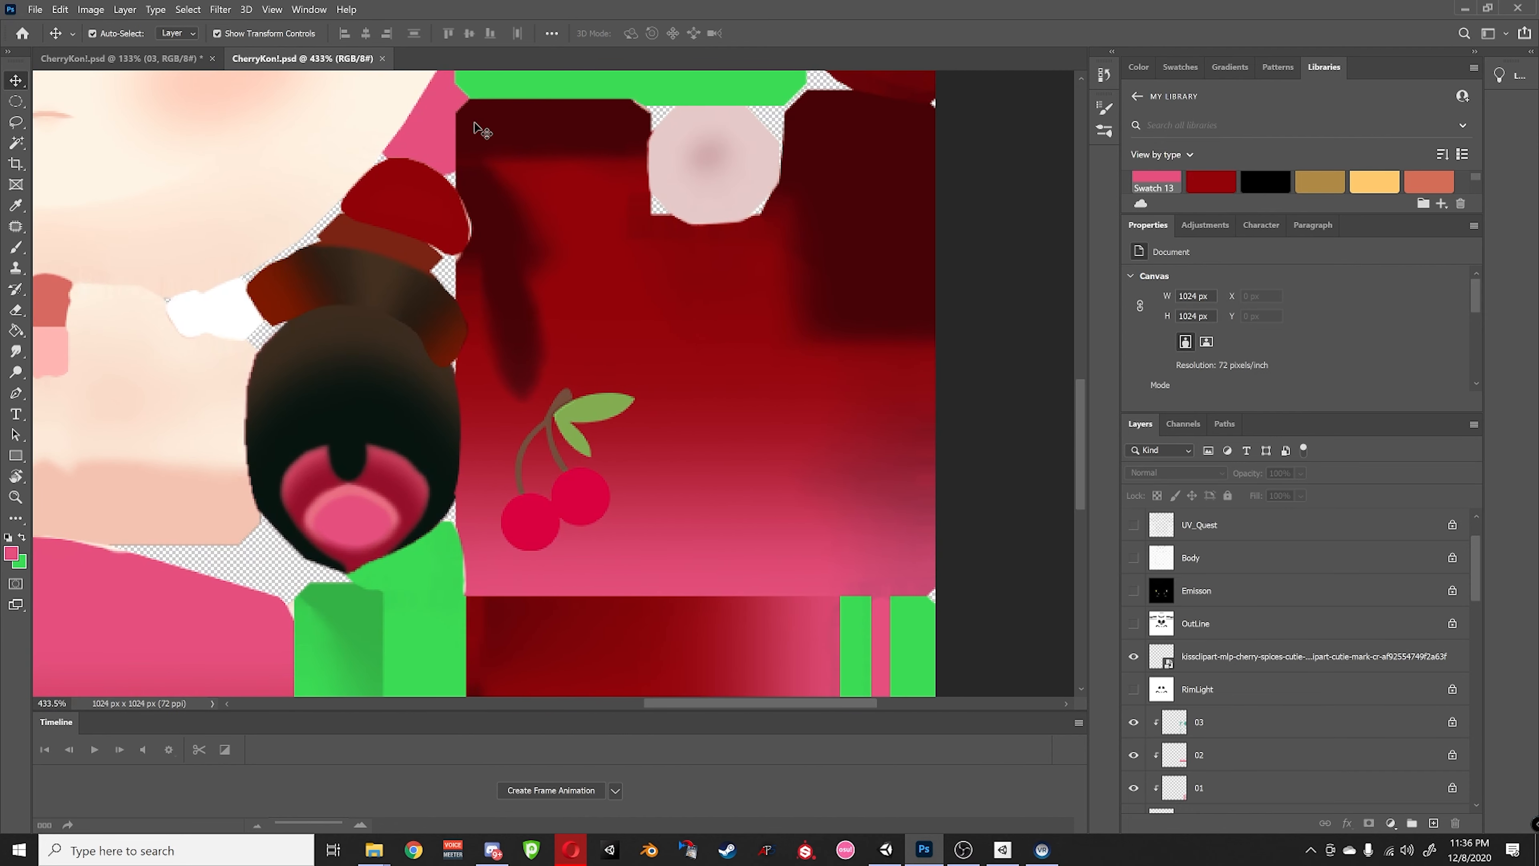
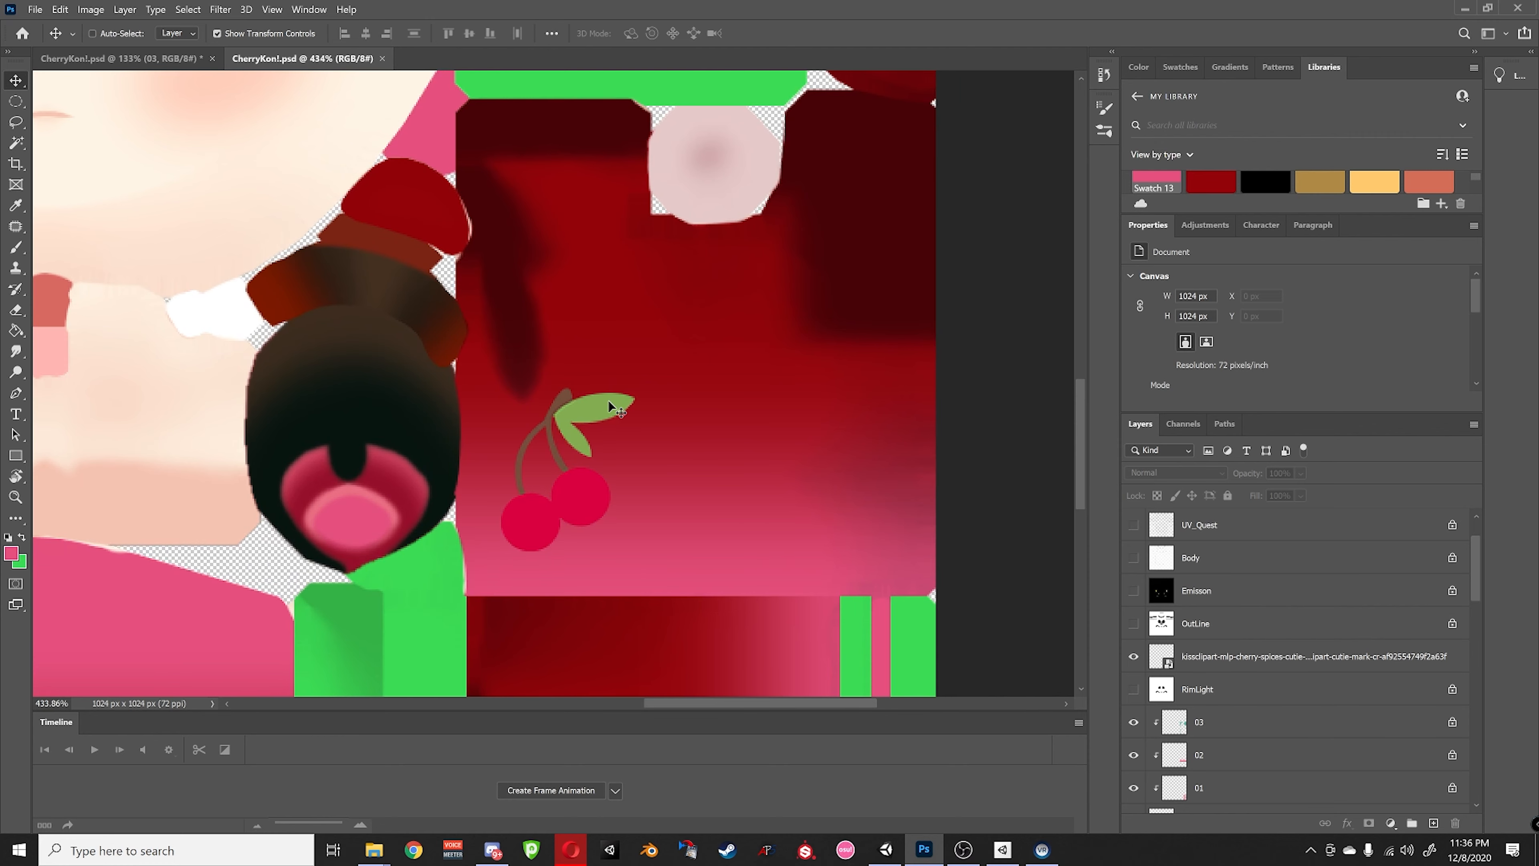
# - Resize the texture image from 1024 to 2048 × 2048 px with Image Size
pyautogui.keyDown('alt'); pyautogui.scroll(5, 609, 402); pyautogui.keyUp('alt')
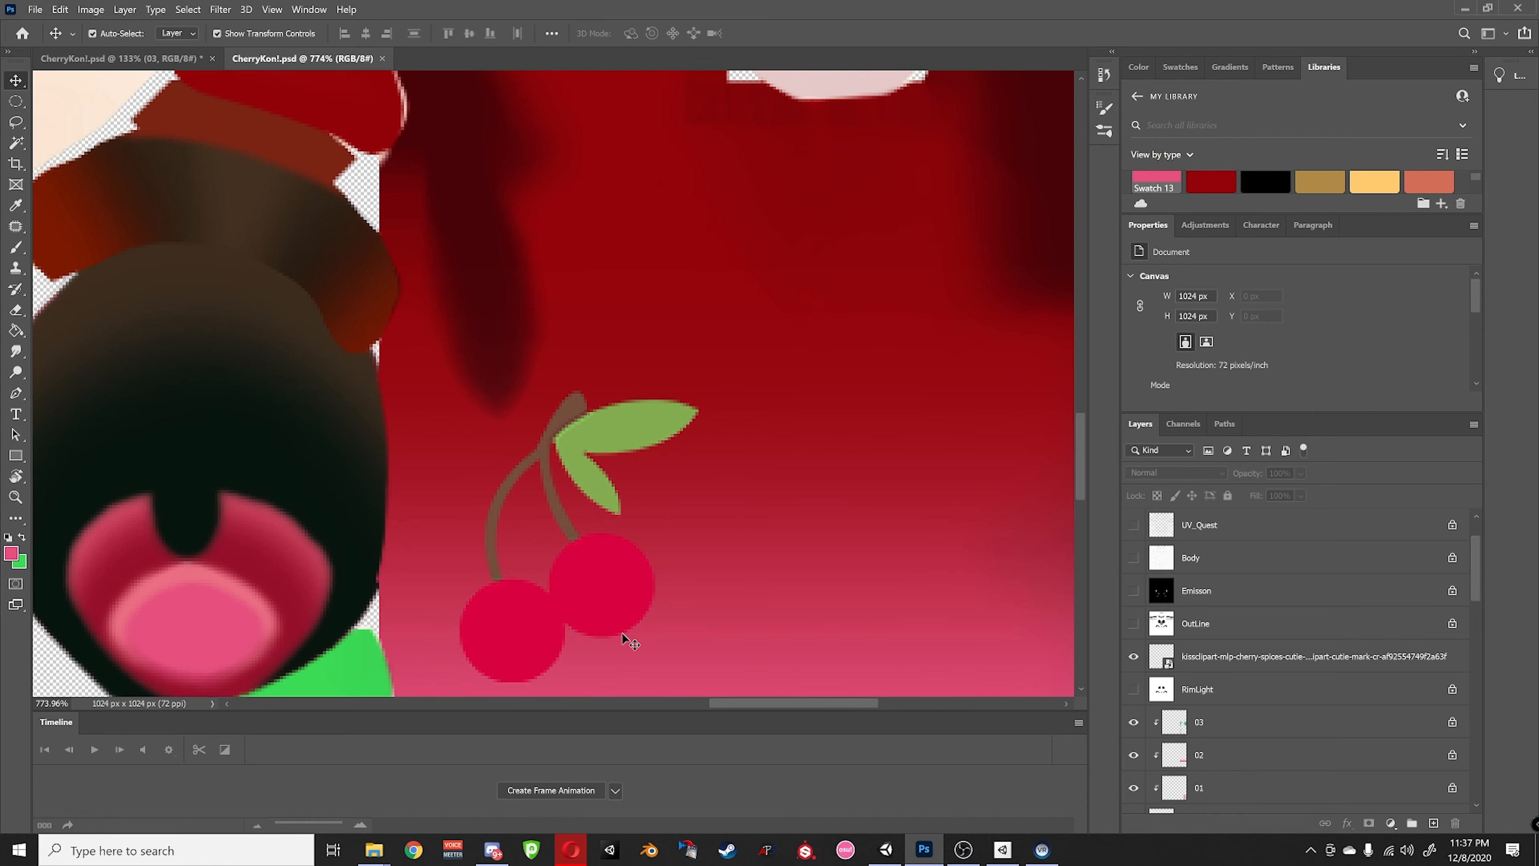
pyautogui.keyDown('alt'); pyautogui.scroll(-10, 519, 476); pyautogui.keyUp('alt')
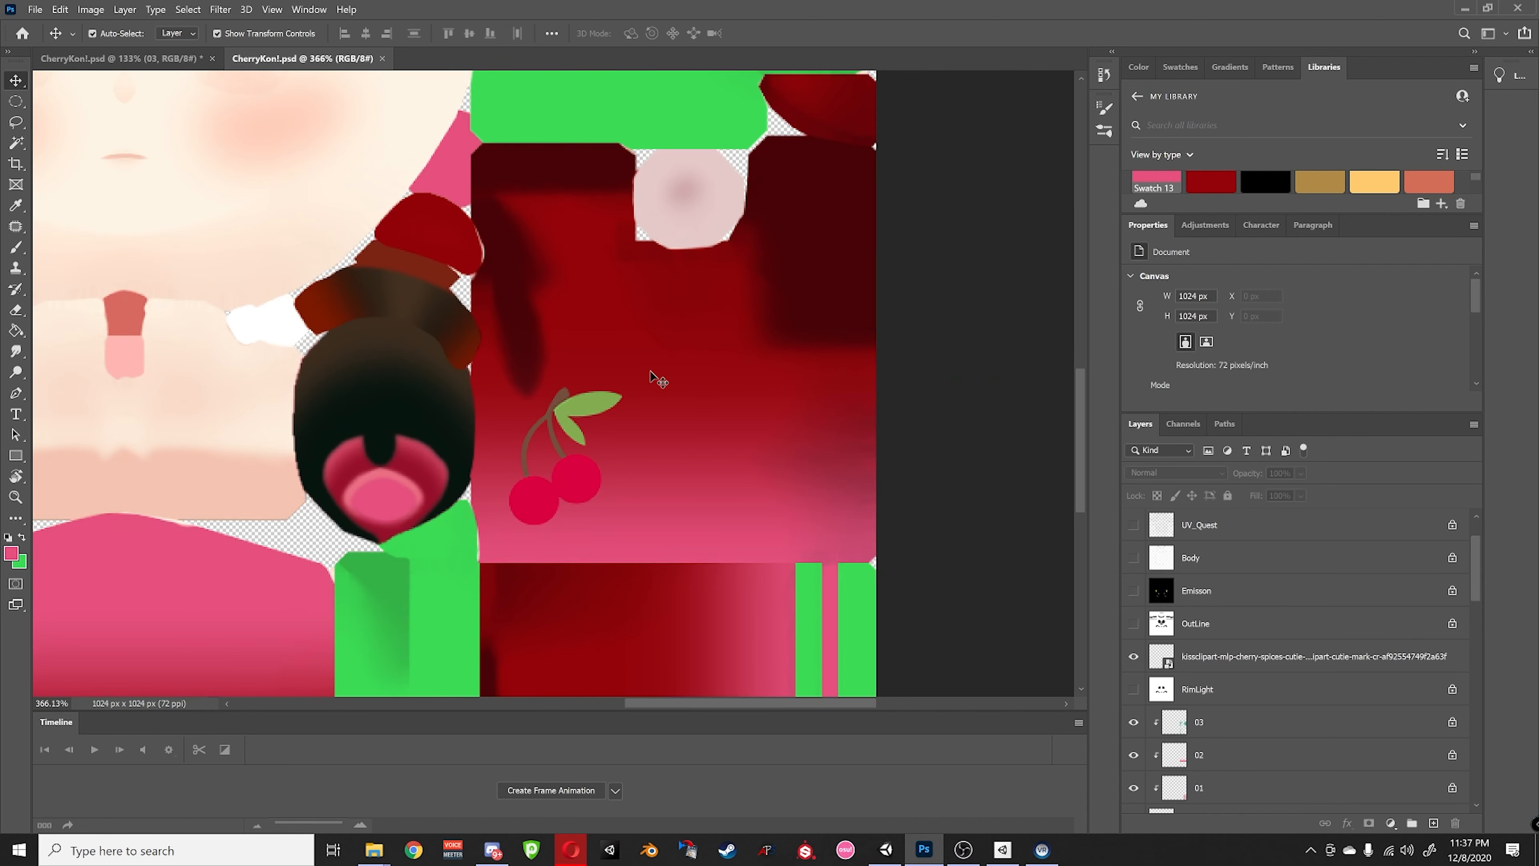
pyautogui.click(83, 14)
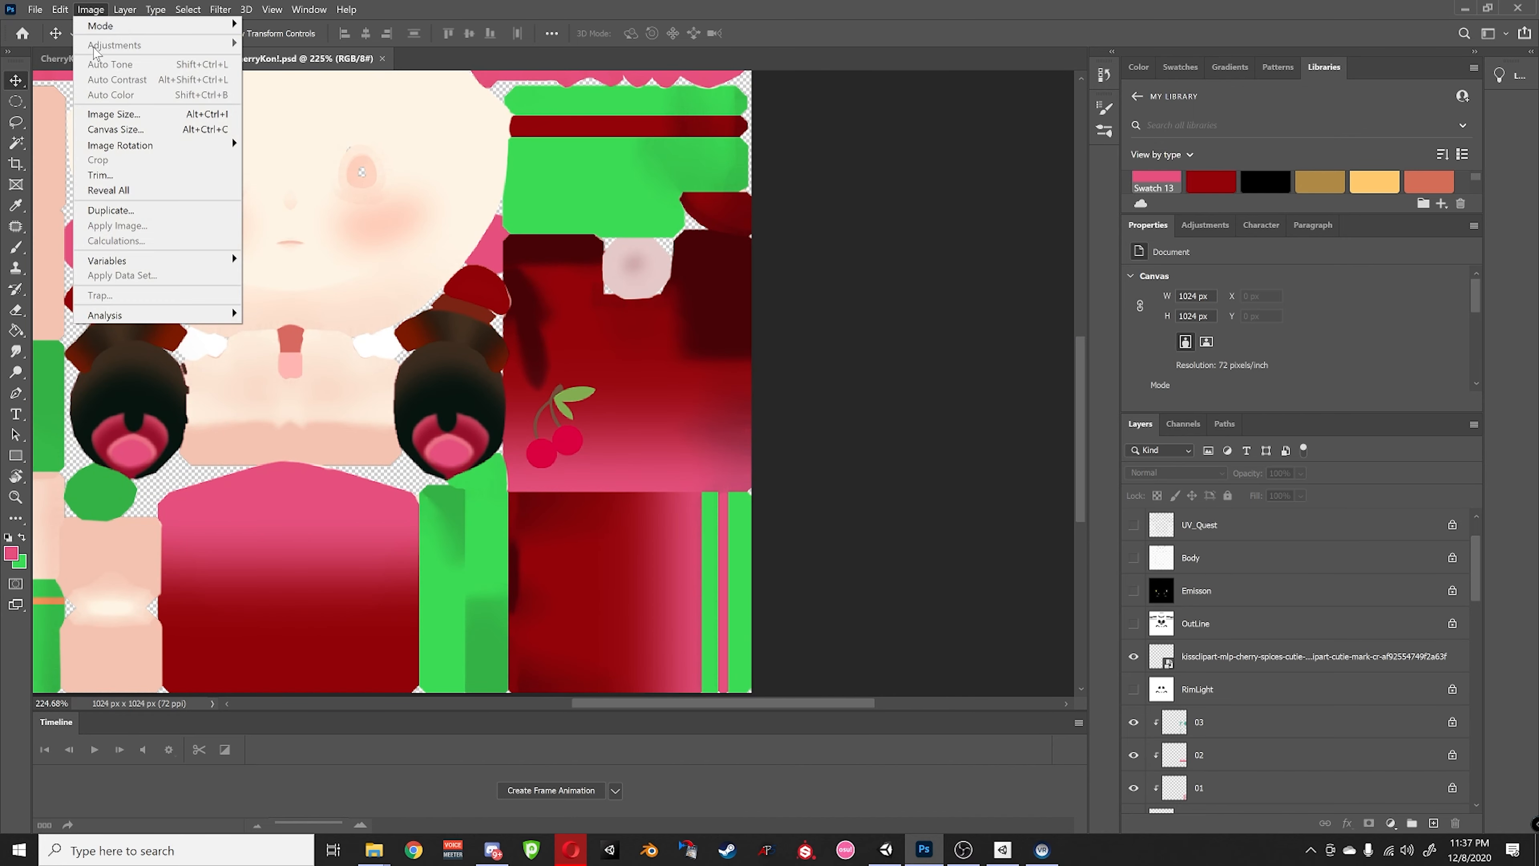
pyautogui.click(116, 112)
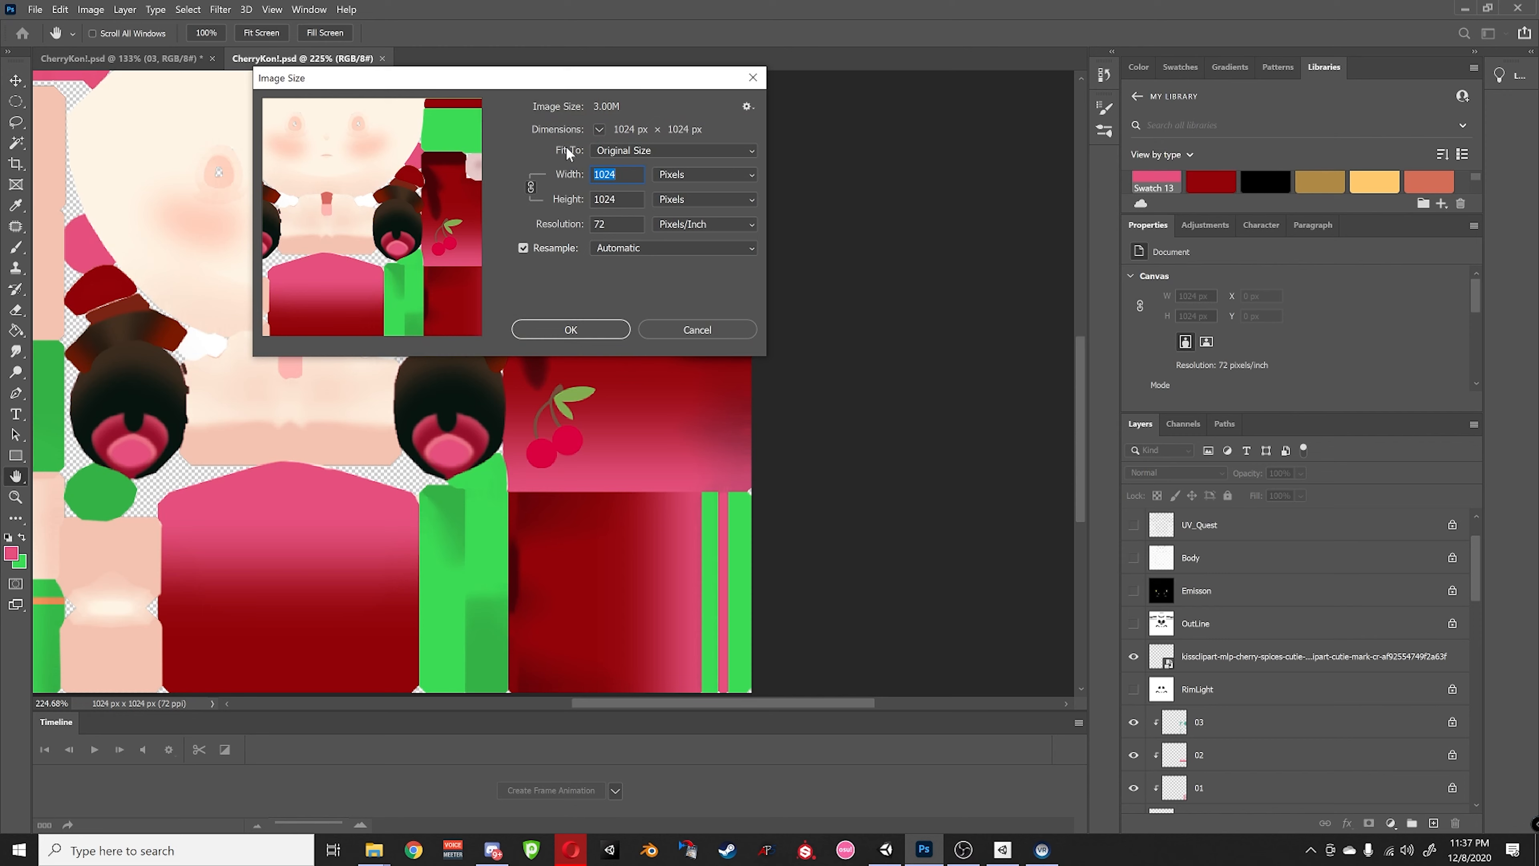
pyautogui.write('2048')
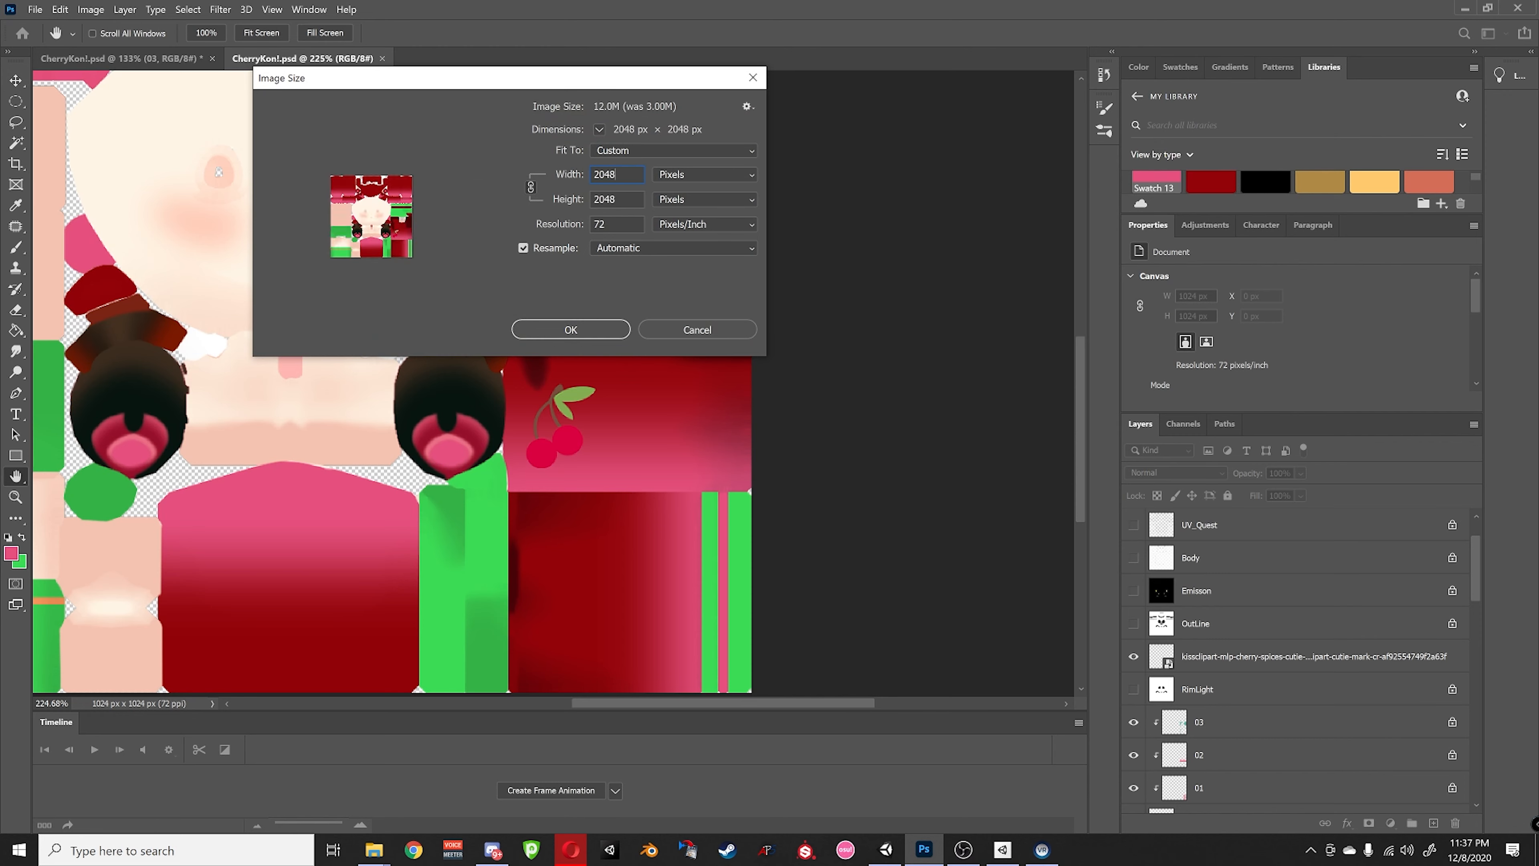
pyautogui.click(590, 328)
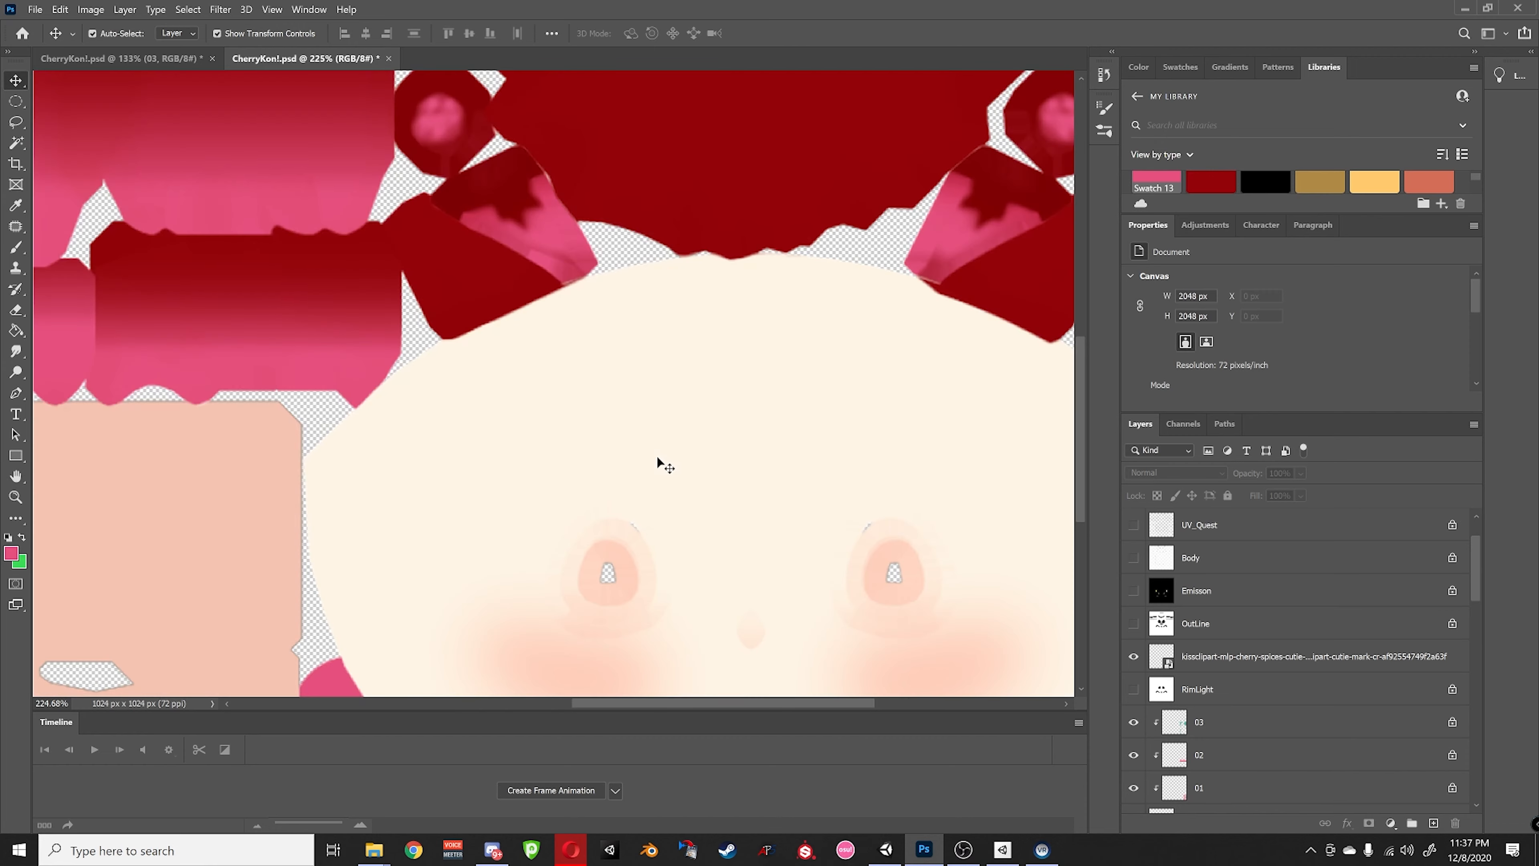
# - Zoom out and scroll to view the whole resized 2048 px texture sheet
pyautogui.hotkey('ctrl', '-')
pyautogui.hotkey('ctrl', '-')
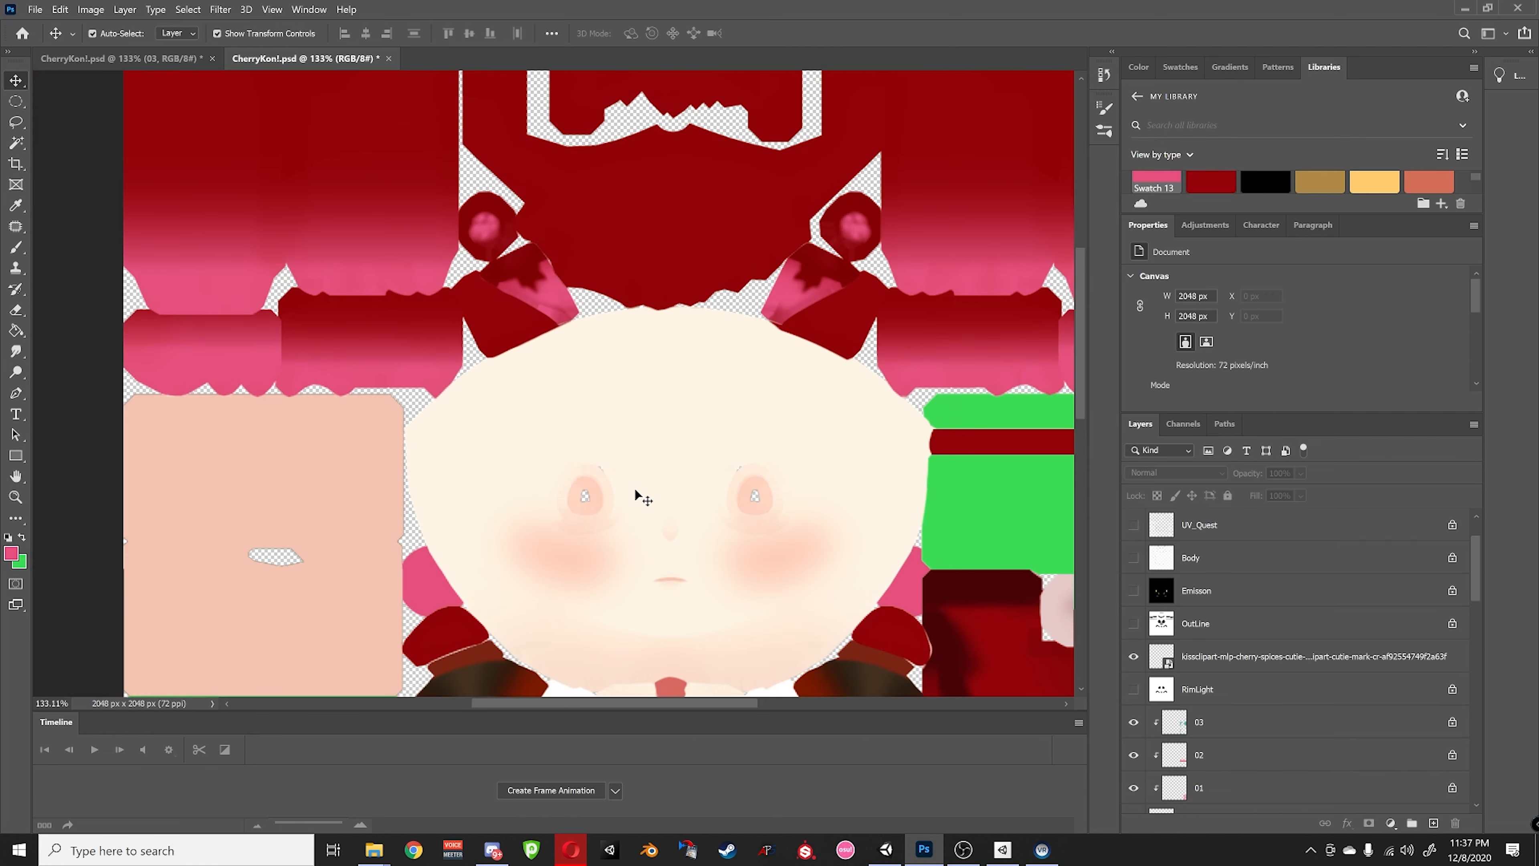
pyautogui.scroll(-3, 636, 488)
pyautogui.scroll(-2, 647, 489)
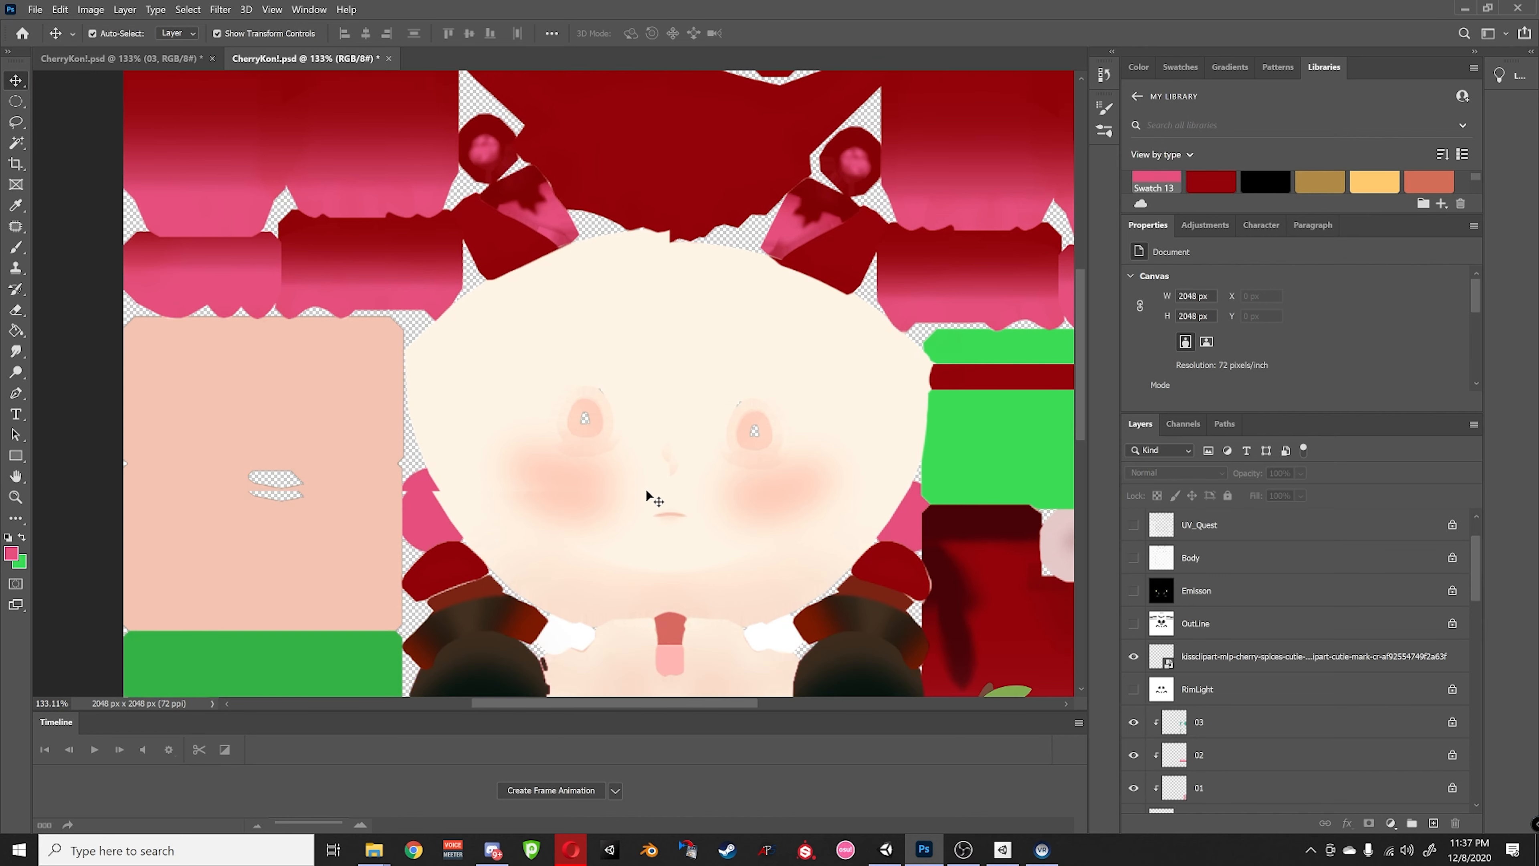
pyautogui.hscroll(3, 645, 490)
pyautogui.keyDown('alt'); pyautogui.scroll(-1, 640, 490); pyautogui.keyUp('alt')
pyautogui.hscroll(3, 639, 490)
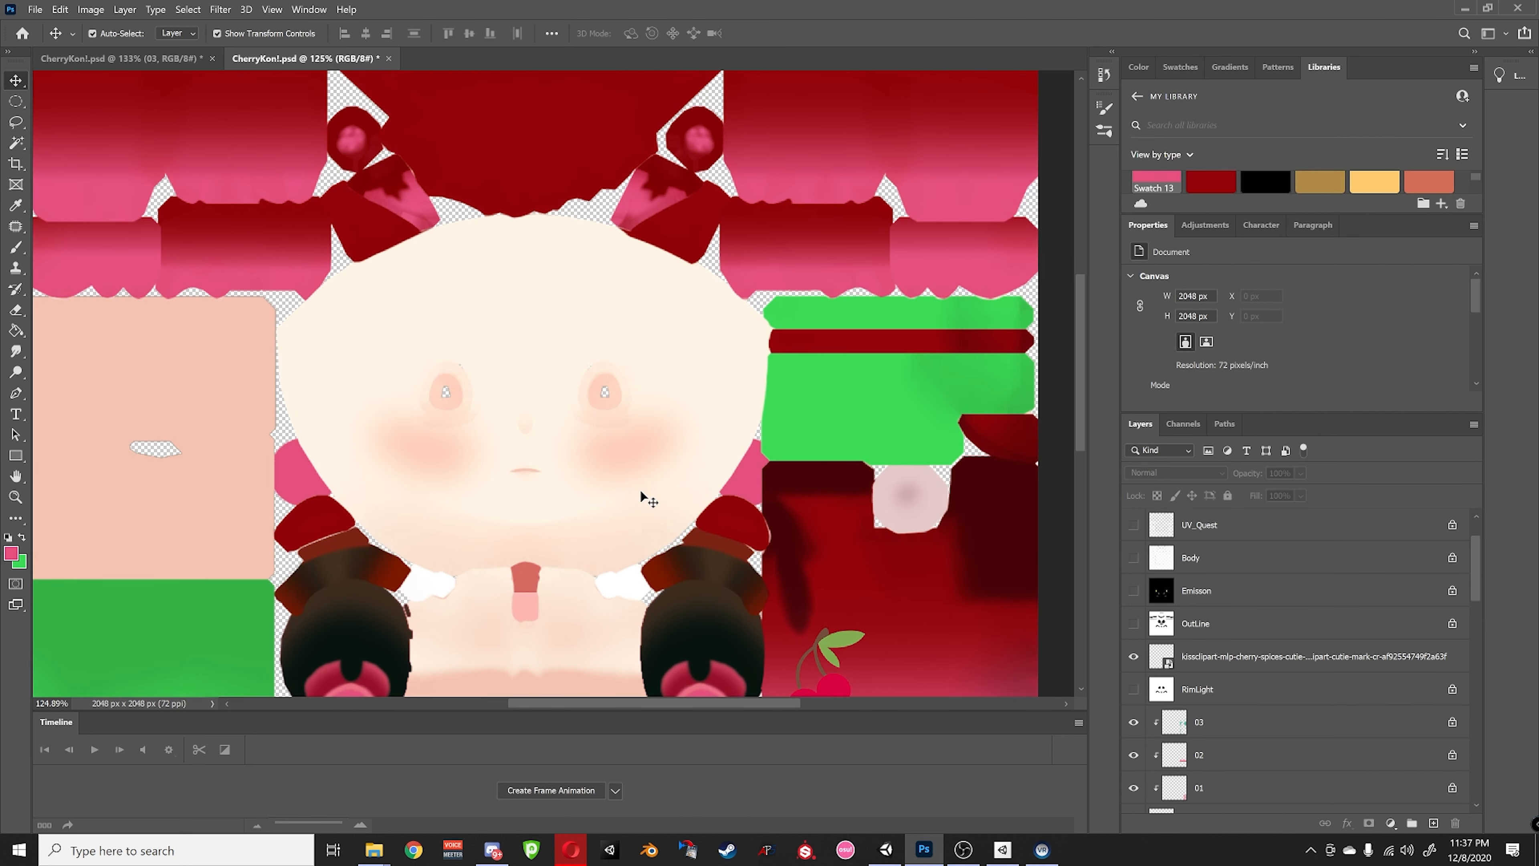
pyautogui.keyDown('alt'); pyautogui.scroll(-8, 773, 619); pyautogui.keyUp('alt')
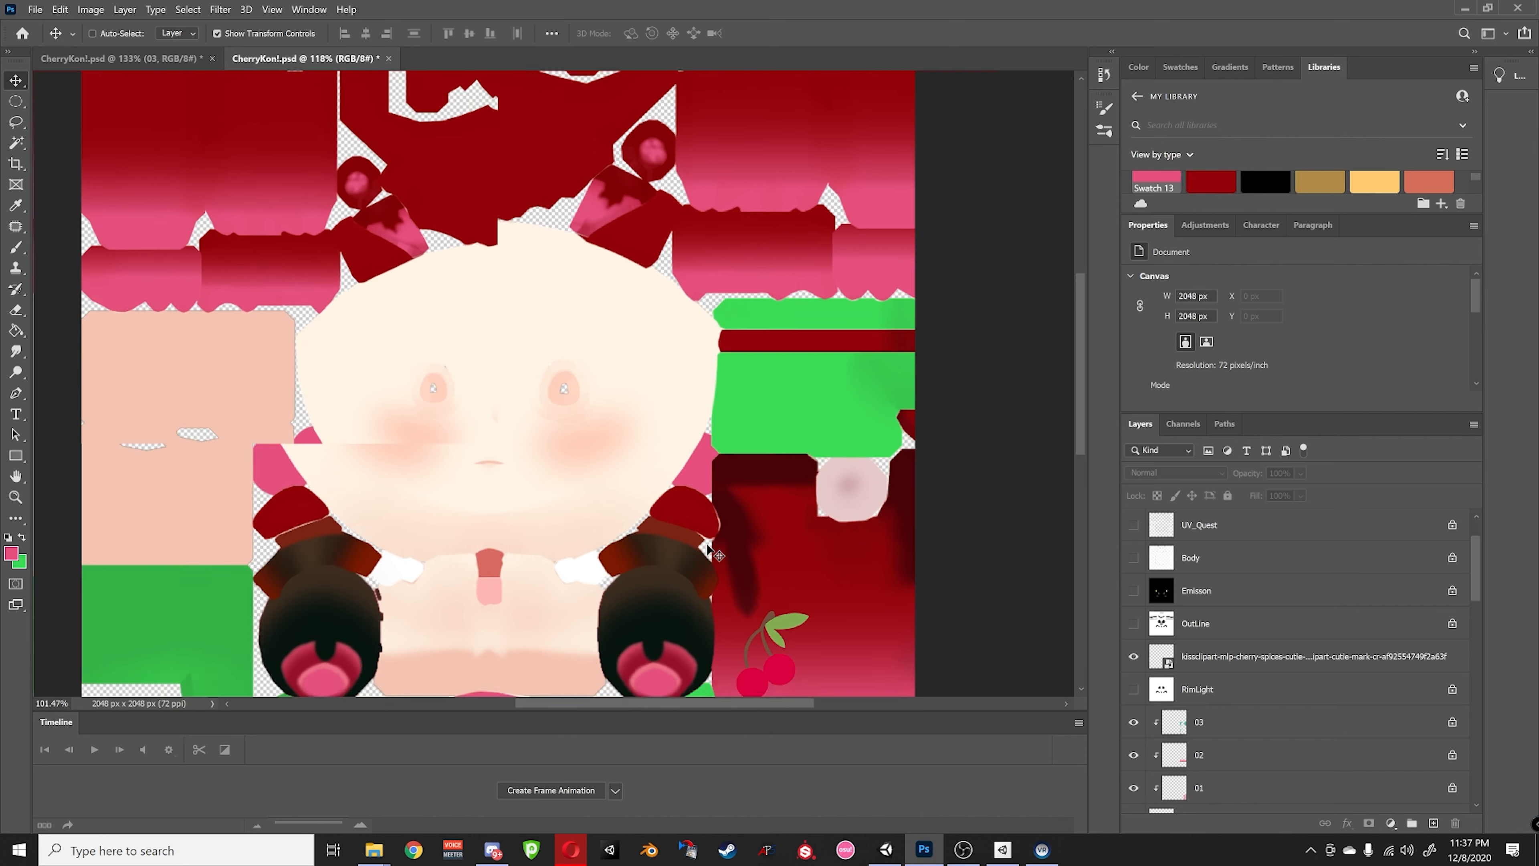
# - Quick-export the texture as PNG, overwriting CherryKon_Texture.png in the Textures folder
pyautogui.click(34, 9)
pyautogui.moveTo(182, 236)
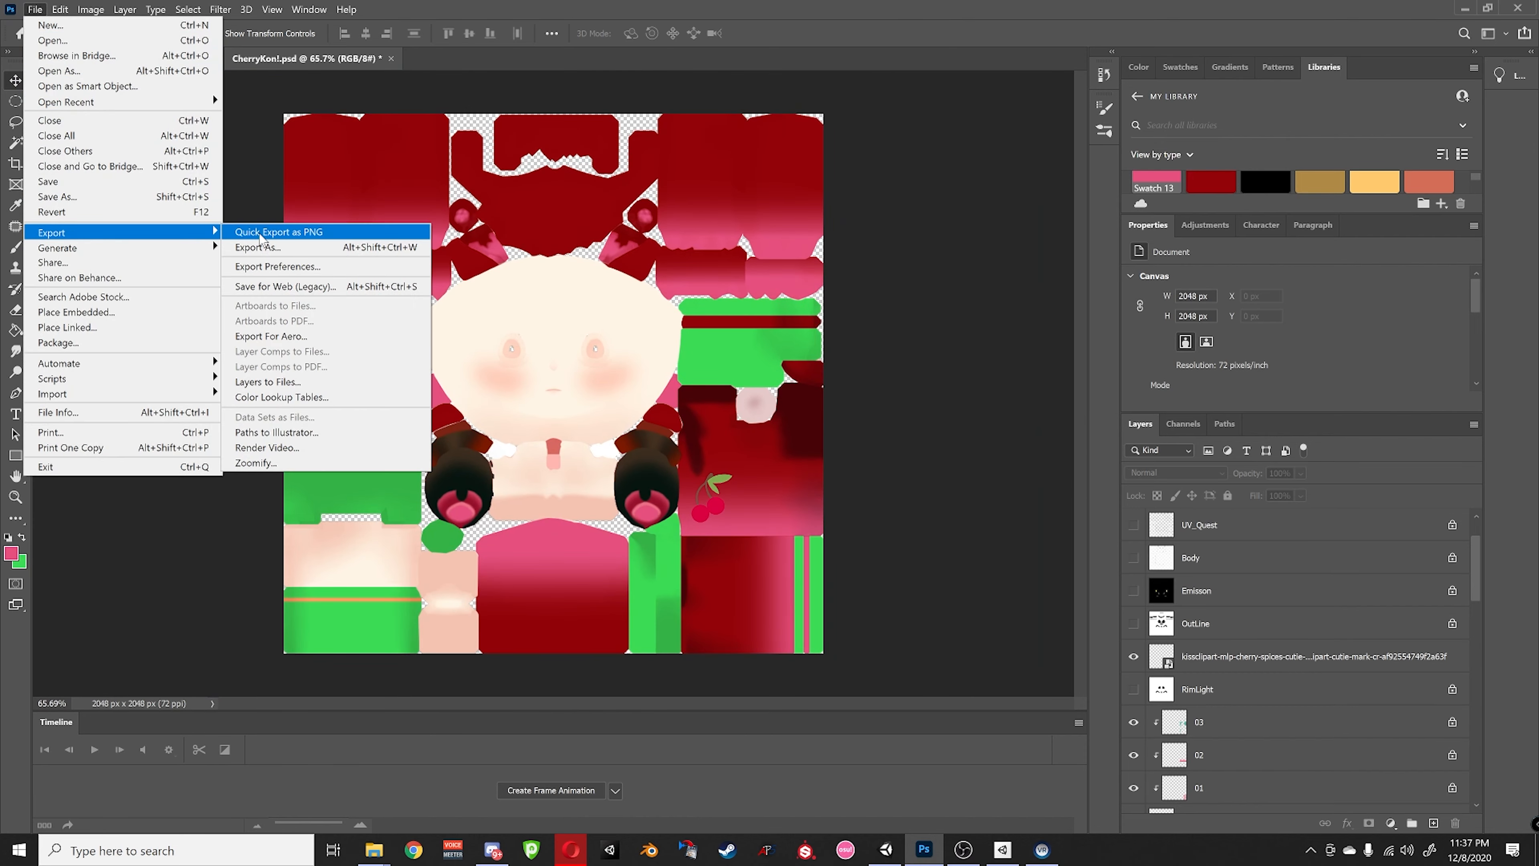
pyautogui.click(261, 235)
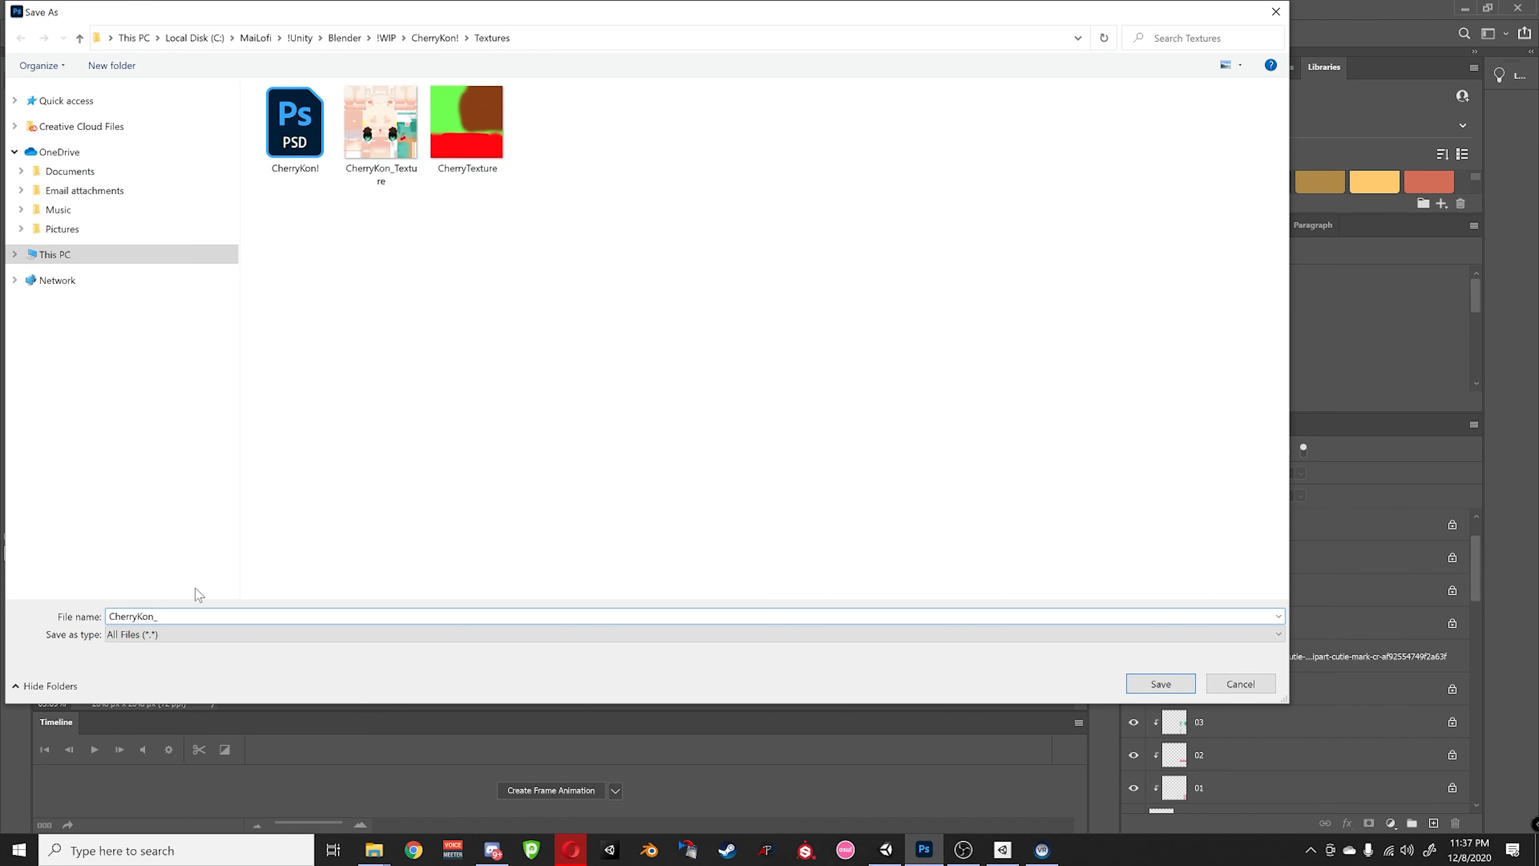
pyautogui.write('T')
pyautogui.click(398, 135)
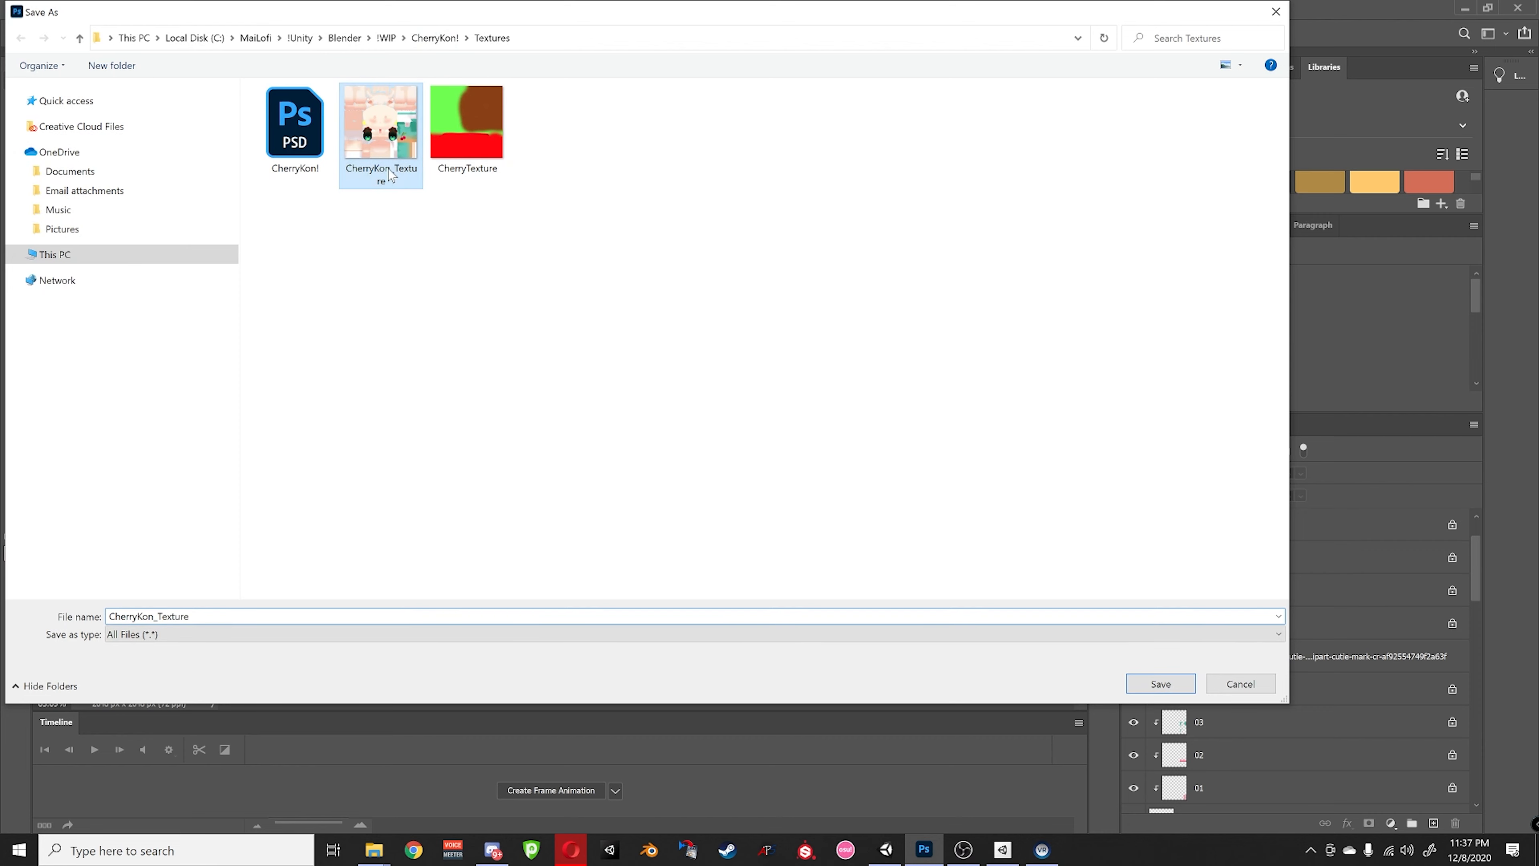
pyautogui.click(1145, 688)
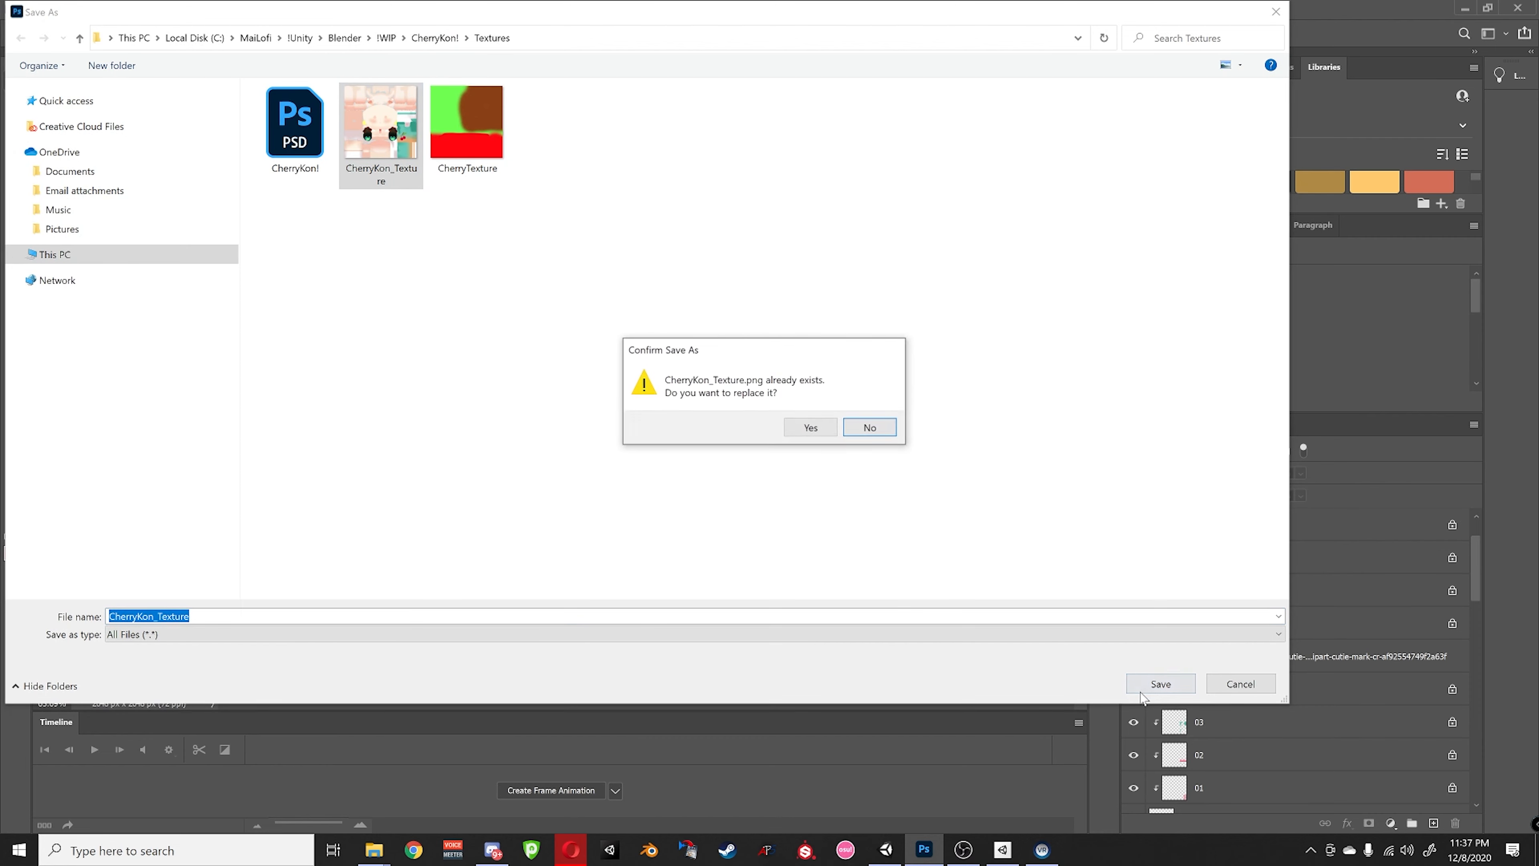
pyautogui.click(807, 428)
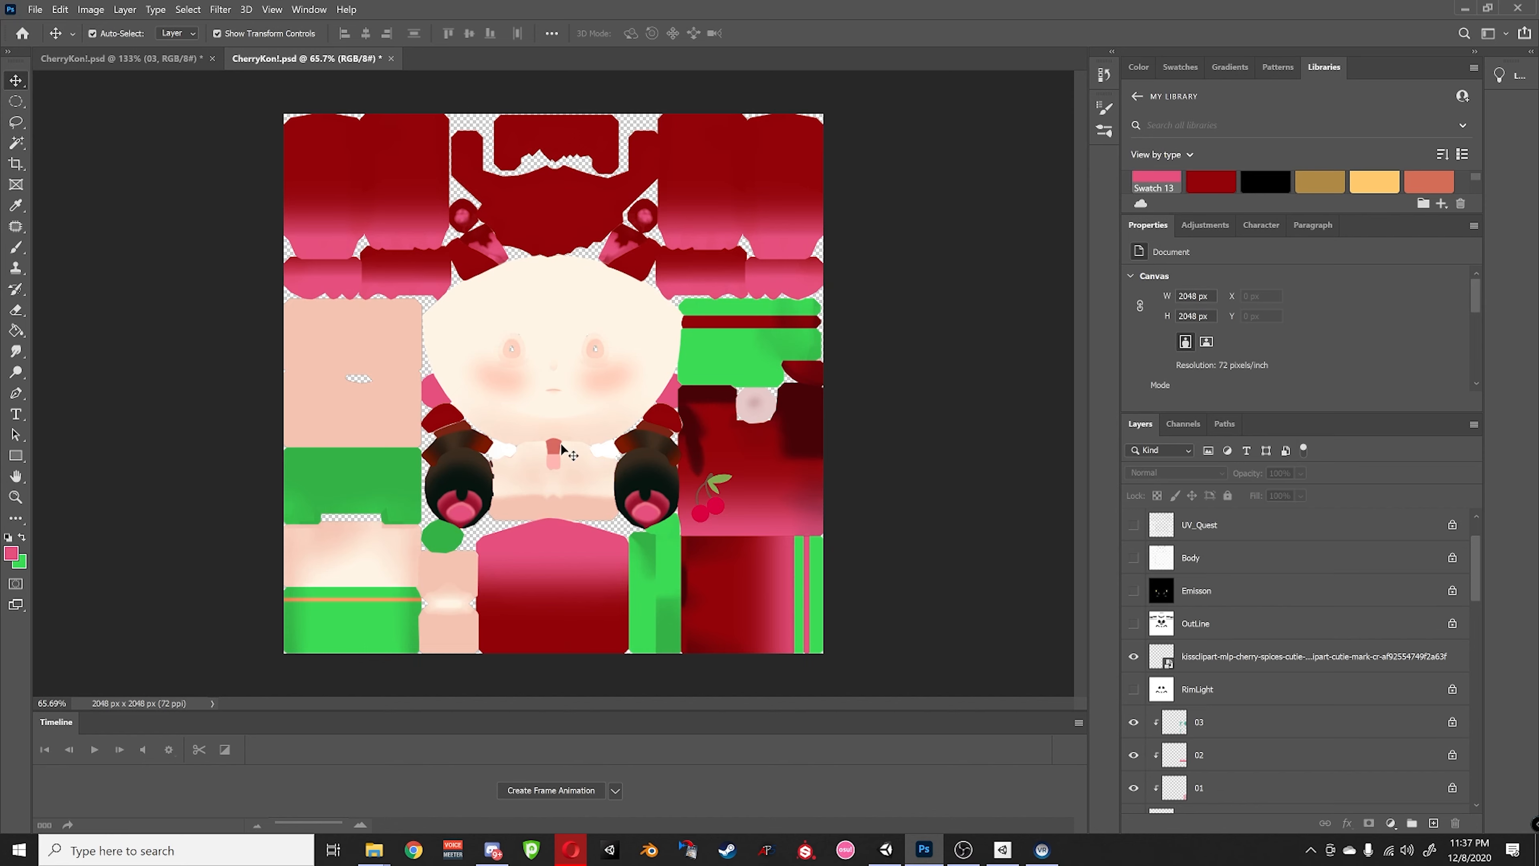
pyautogui.click(1465, 9)
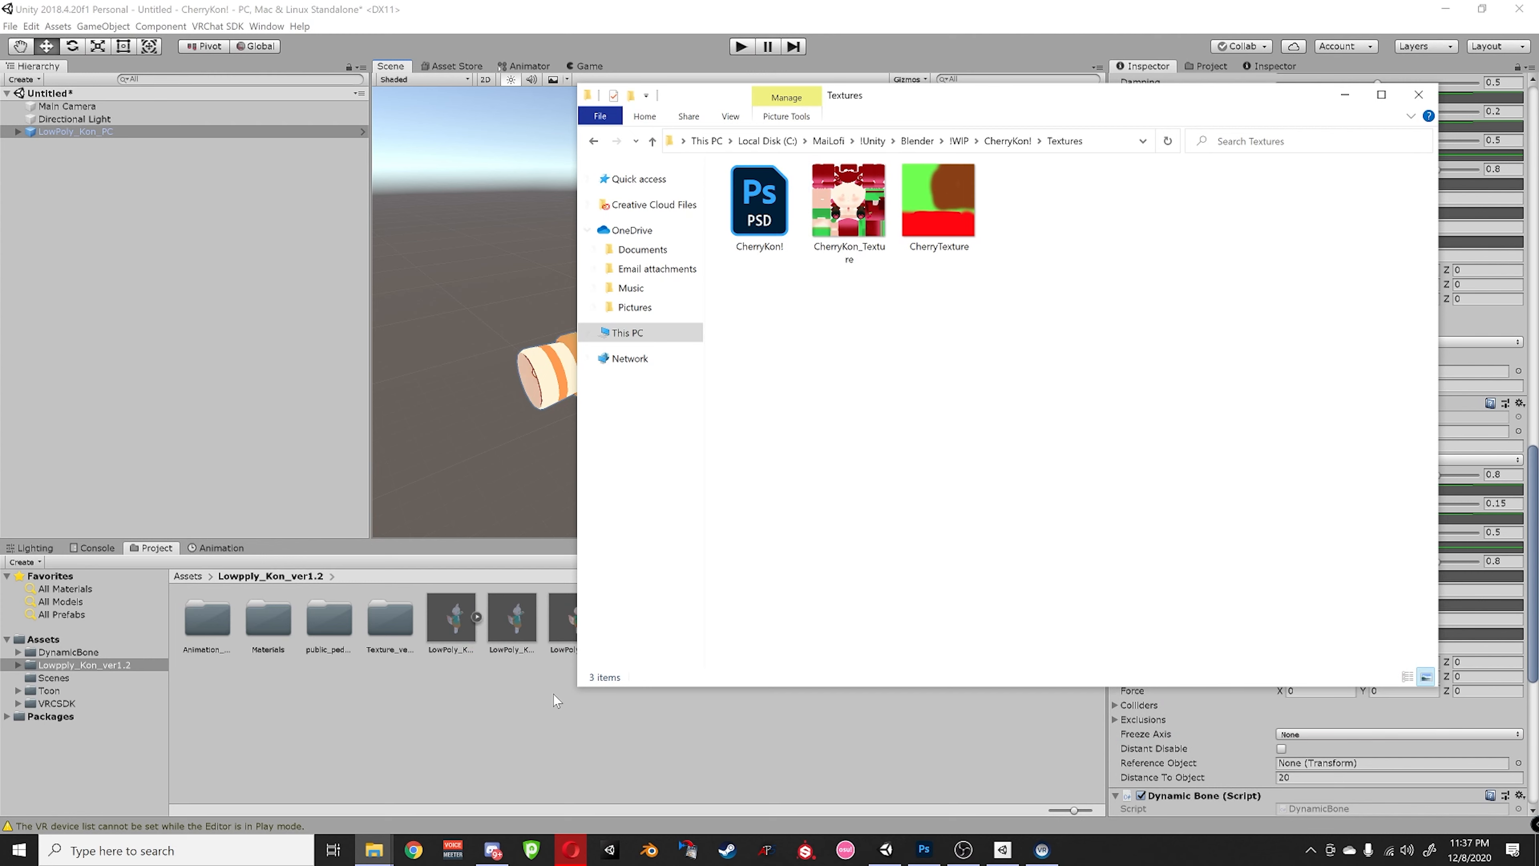
# - Create a folder named Textures in Unity's Lowpply_Kon_ver1.2 assets
pyautogui.click(307, 692)
pyautogui.rightClick(309, 691)
pyautogui.moveTo(508, 388)
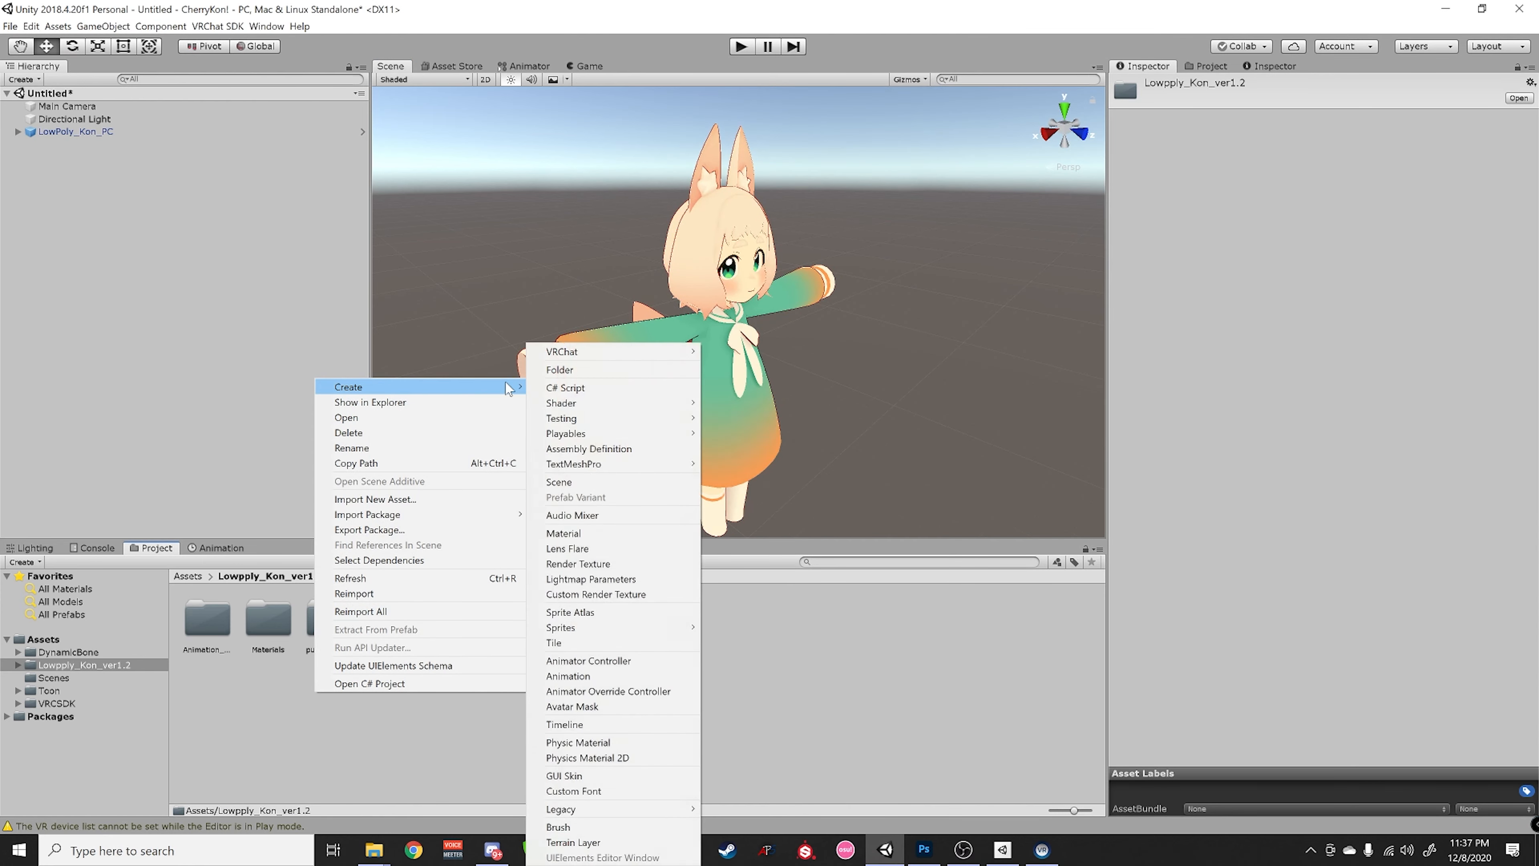
pyautogui.click(584, 374)
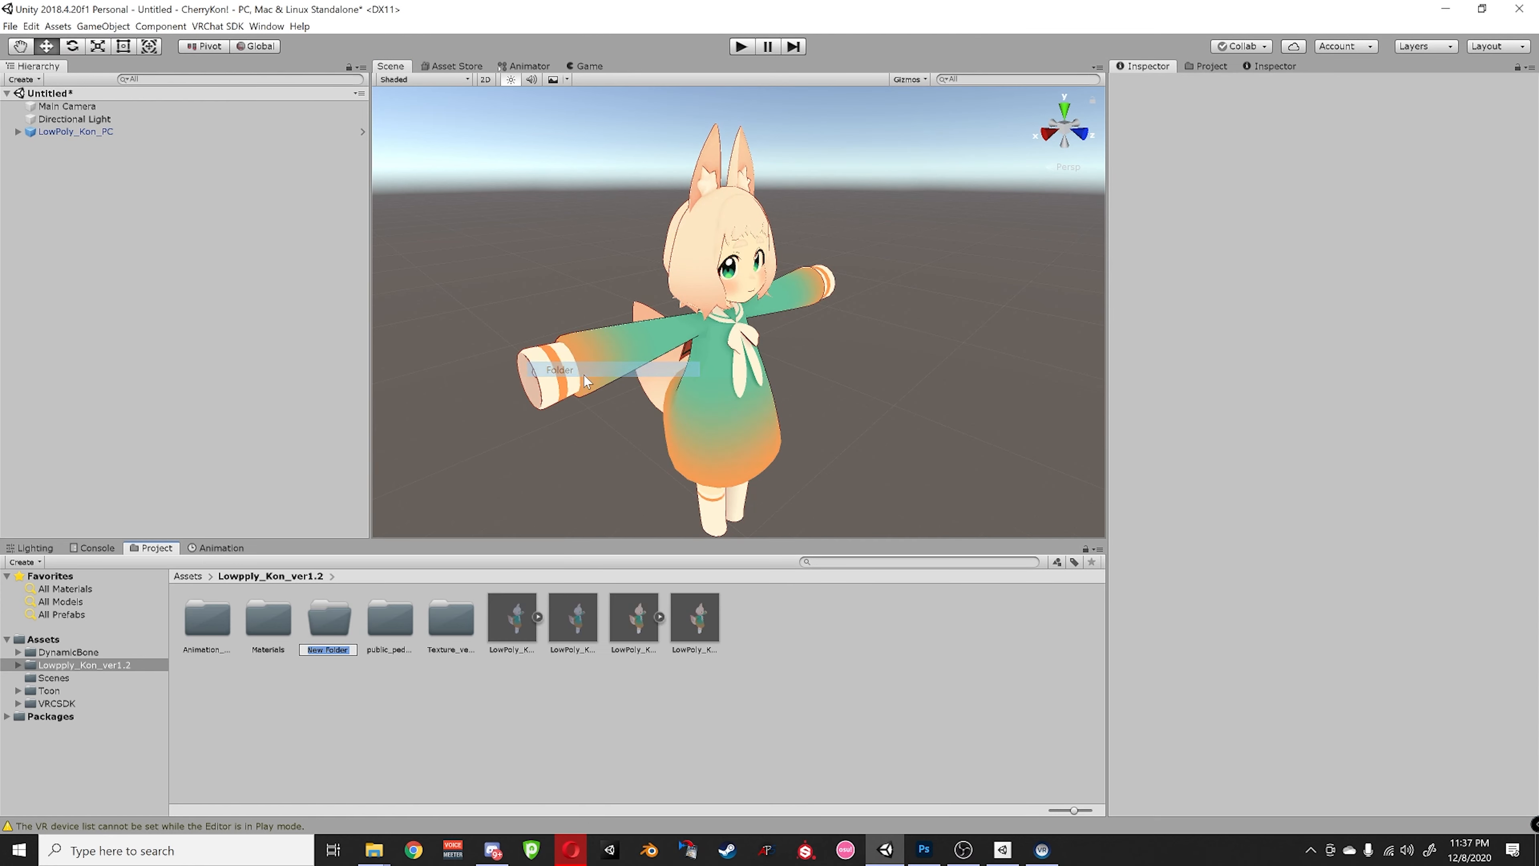
pyautogui.write('Text')
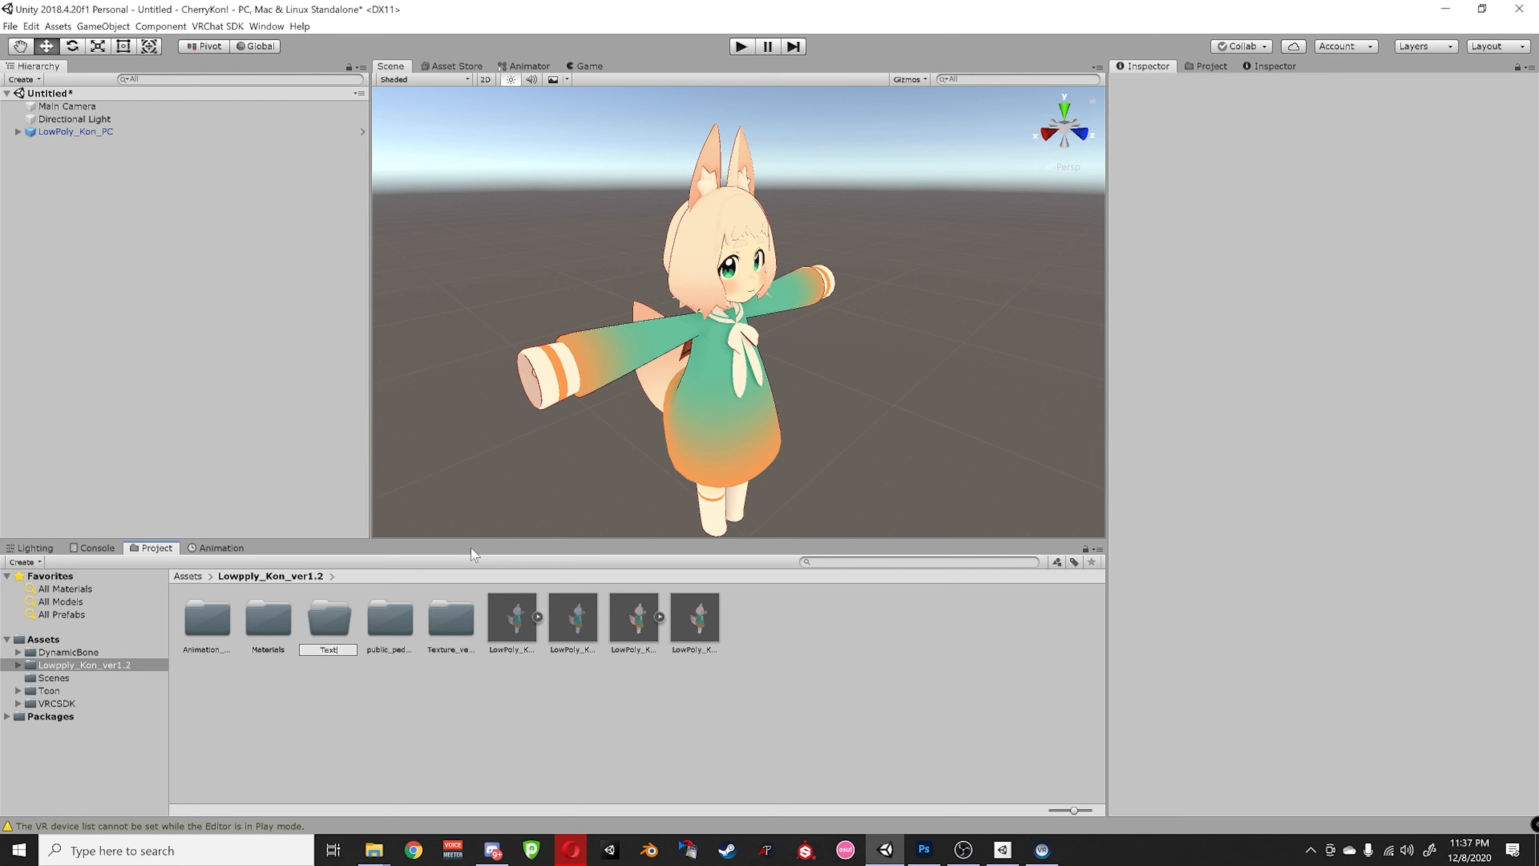
pyautogui.write('ures')
pyautogui.press('Return')
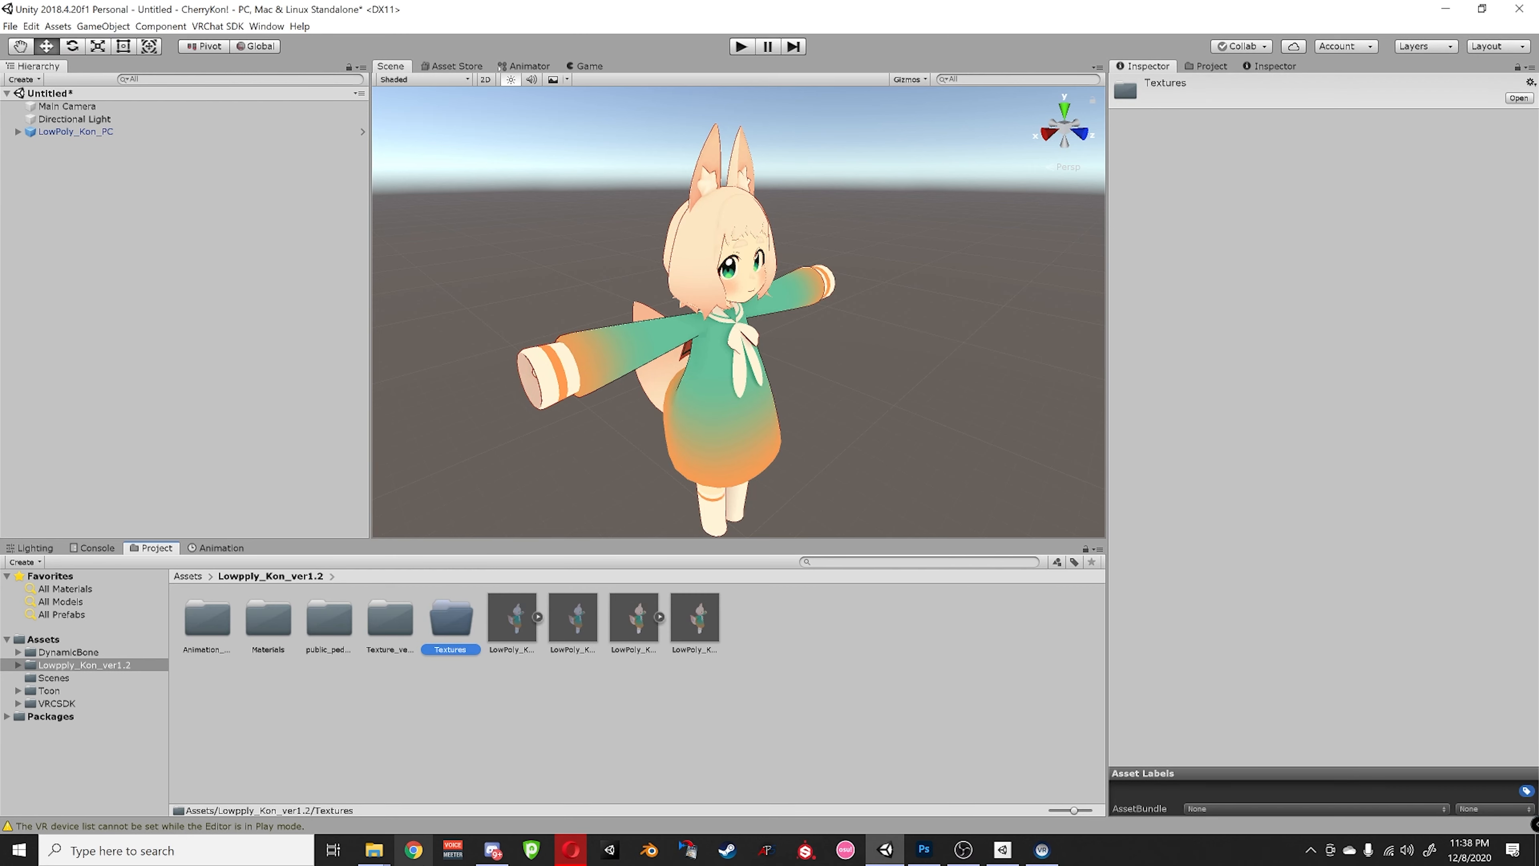
# - Select both texture files in Explorer, then go up to CherryKon! and open its models folder
pyautogui.moveTo(374, 850)
pyautogui.click(307, 770)
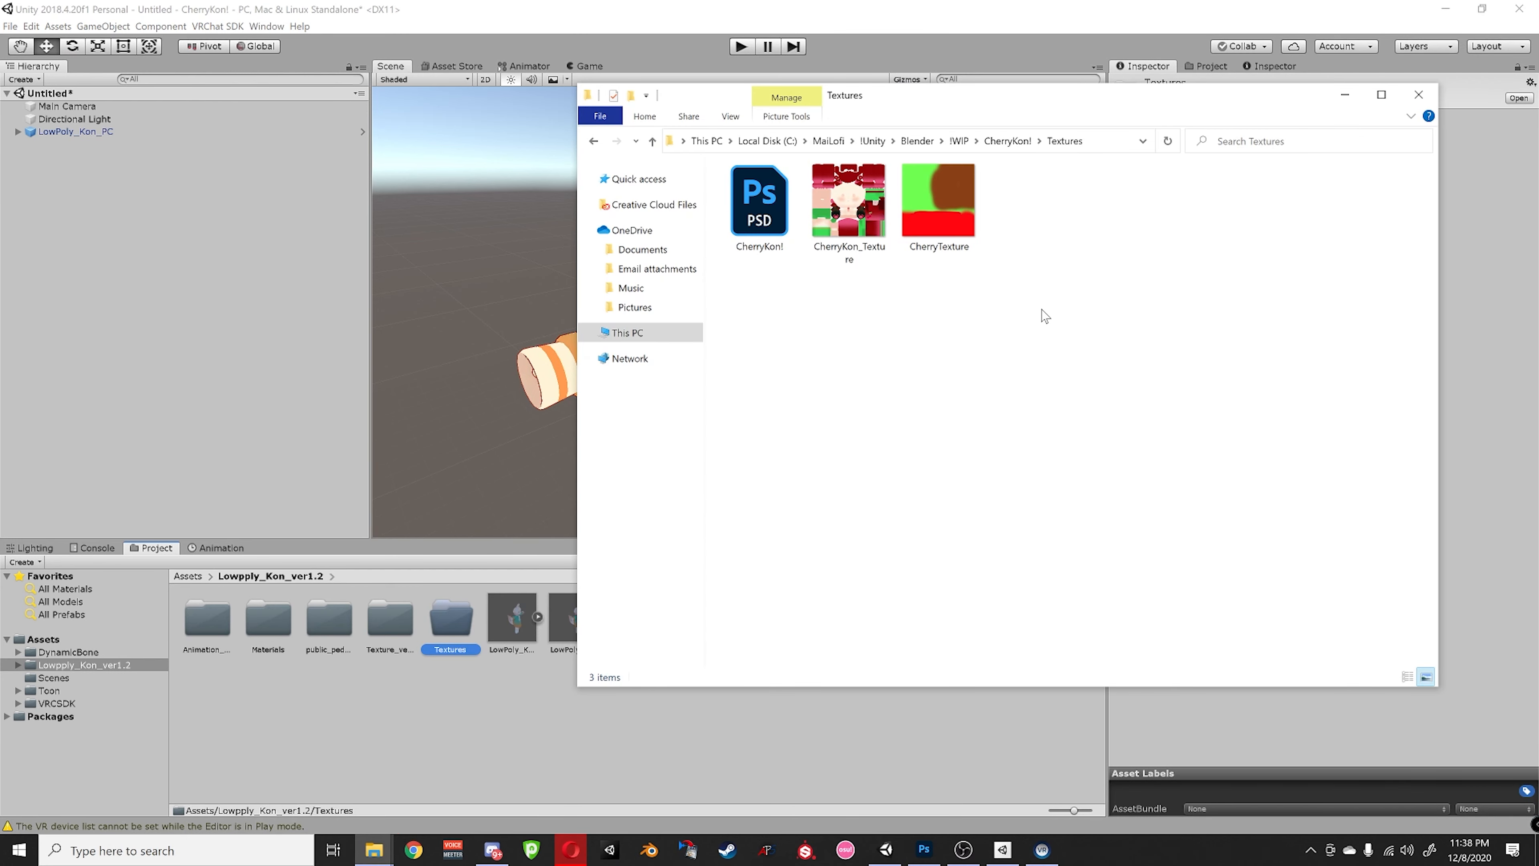
pyautogui.moveTo(1045, 315); pyautogui.dragTo(827, 209)
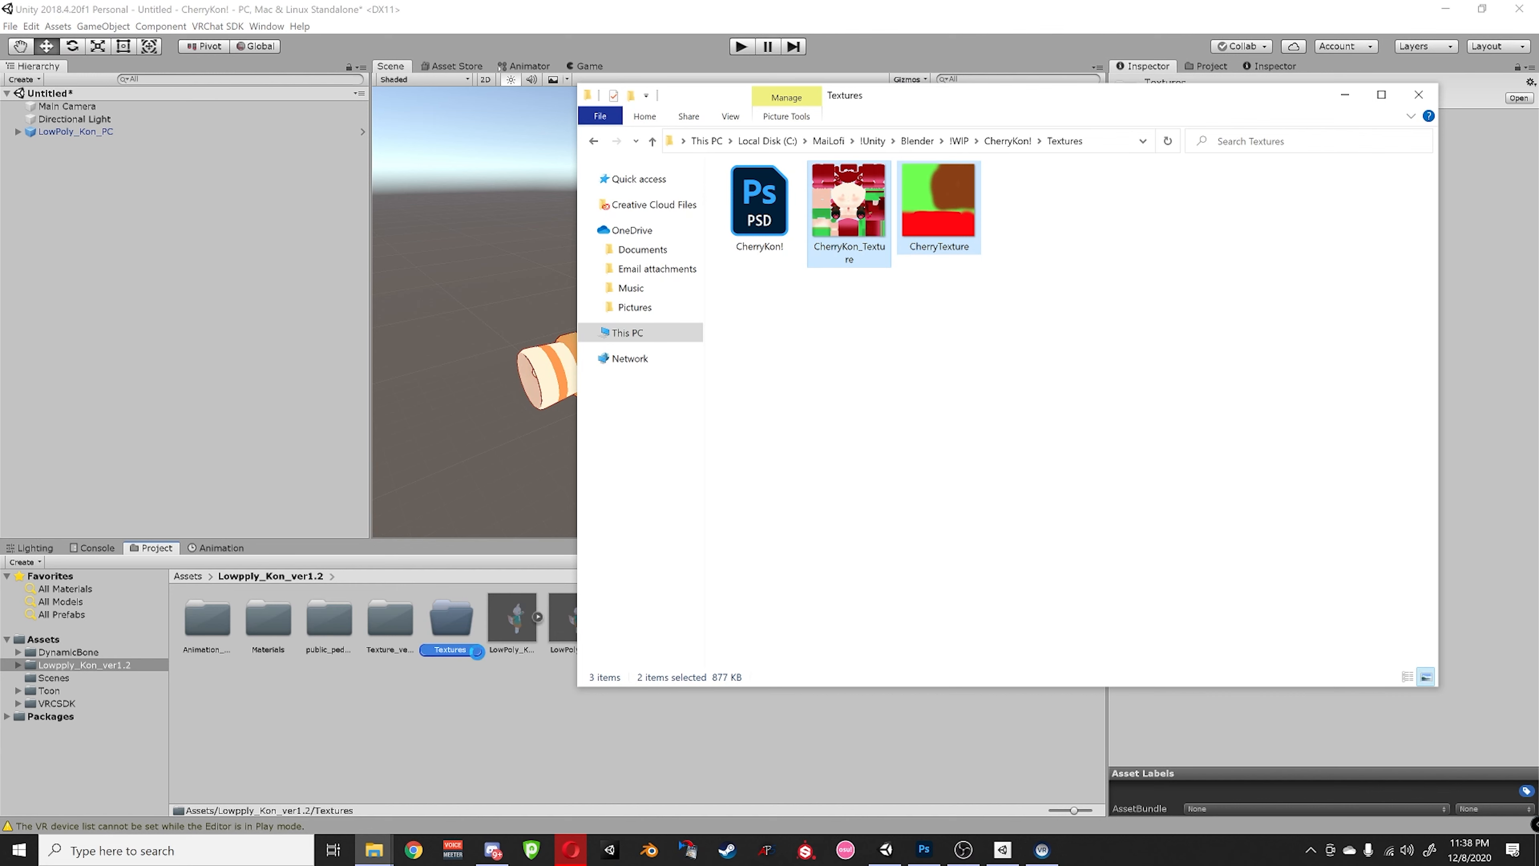
pyautogui.click(998, 141)
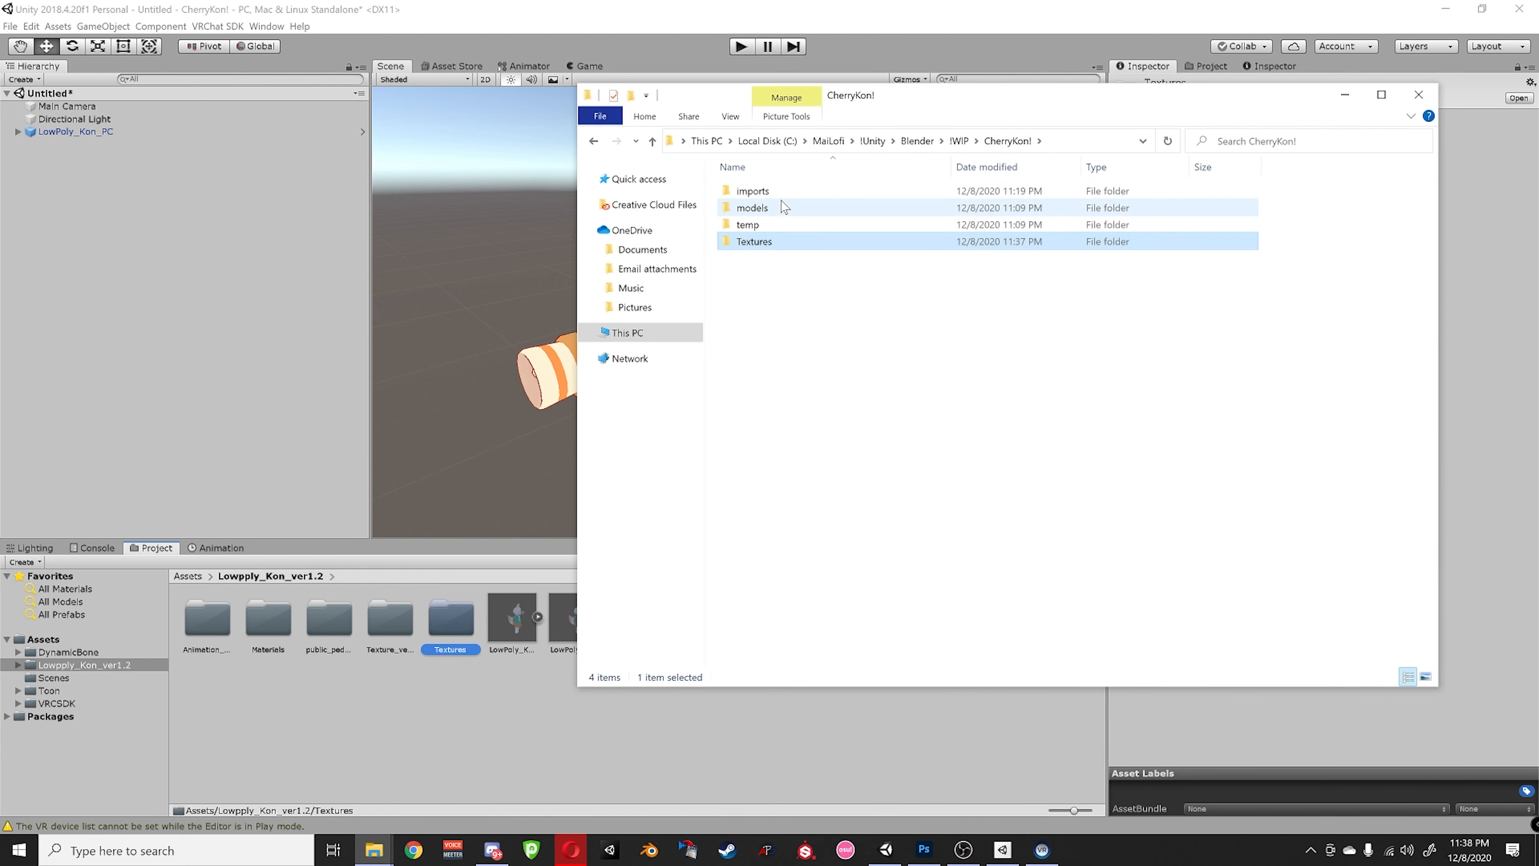
pyautogui.doubleClick(773, 208)
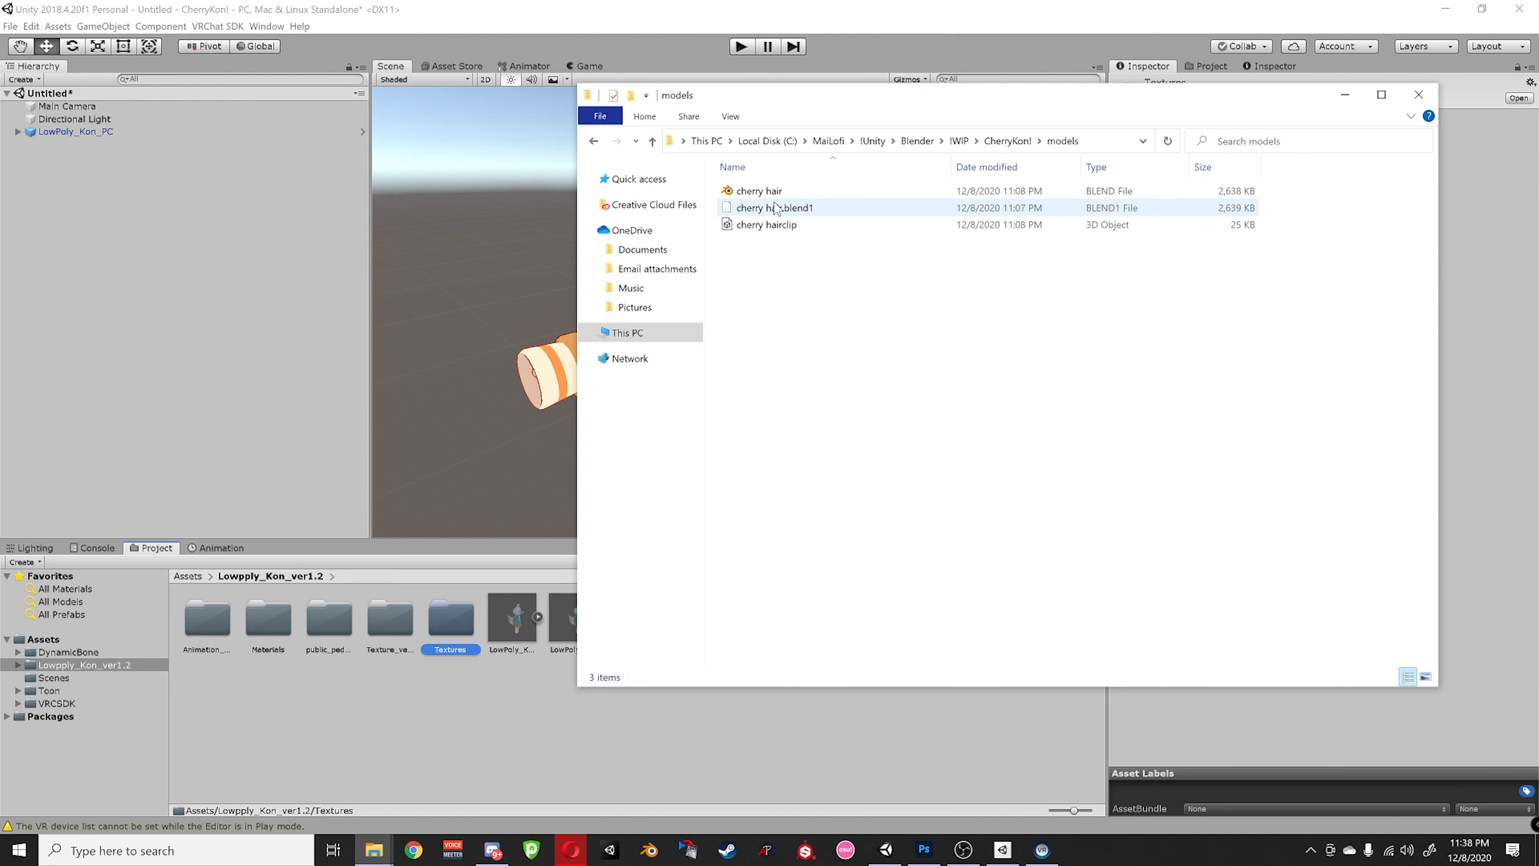
pyautogui.rightClick(427, 723)
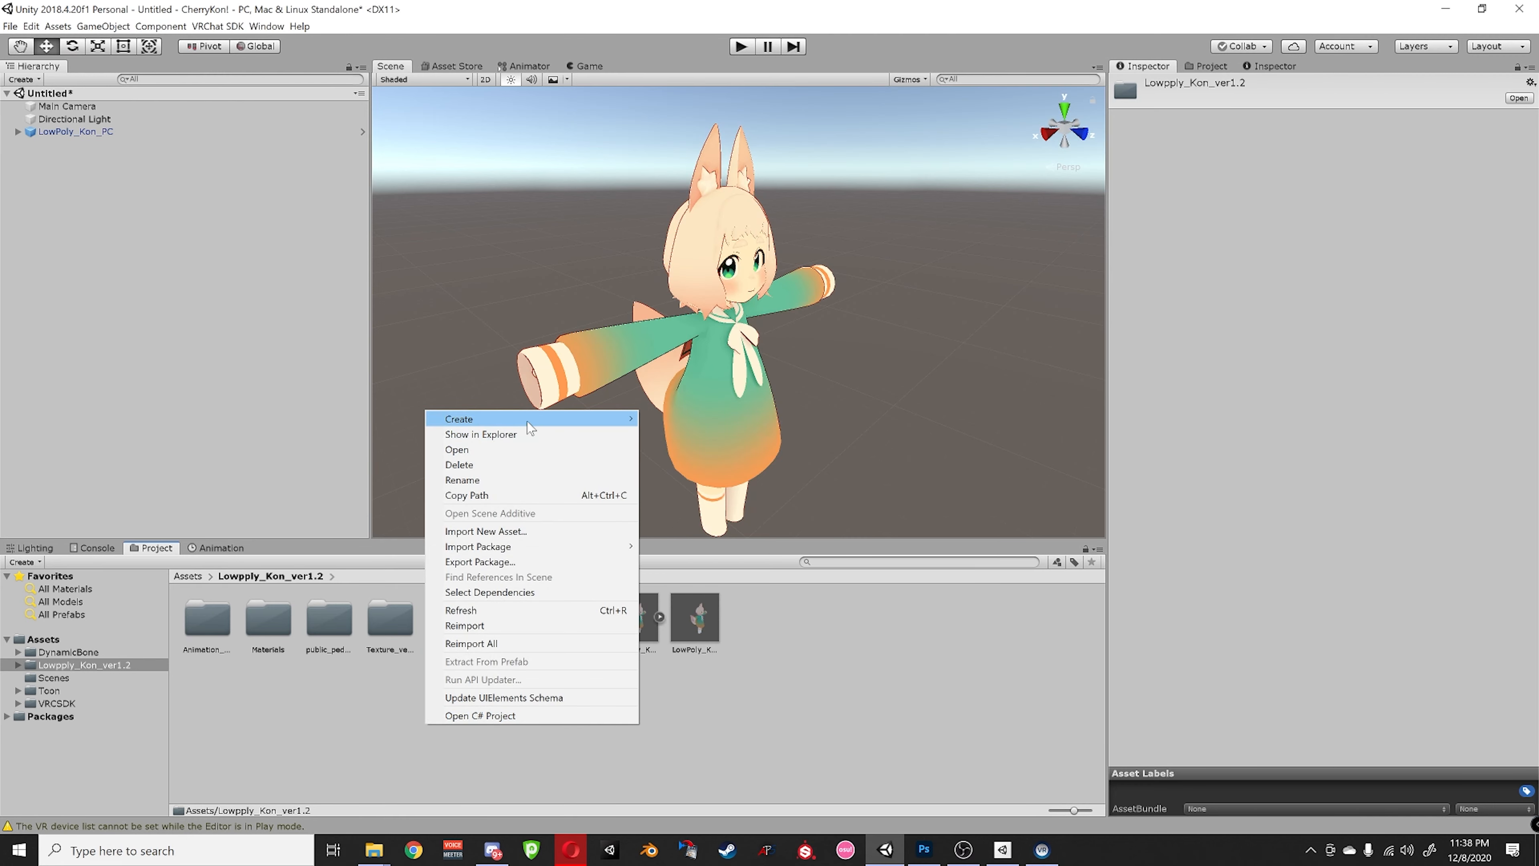
# - Create a new Models folder in the Lowpply_Kon_ver1.2 assets and open it
pyautogui.moveTo(569, 418)
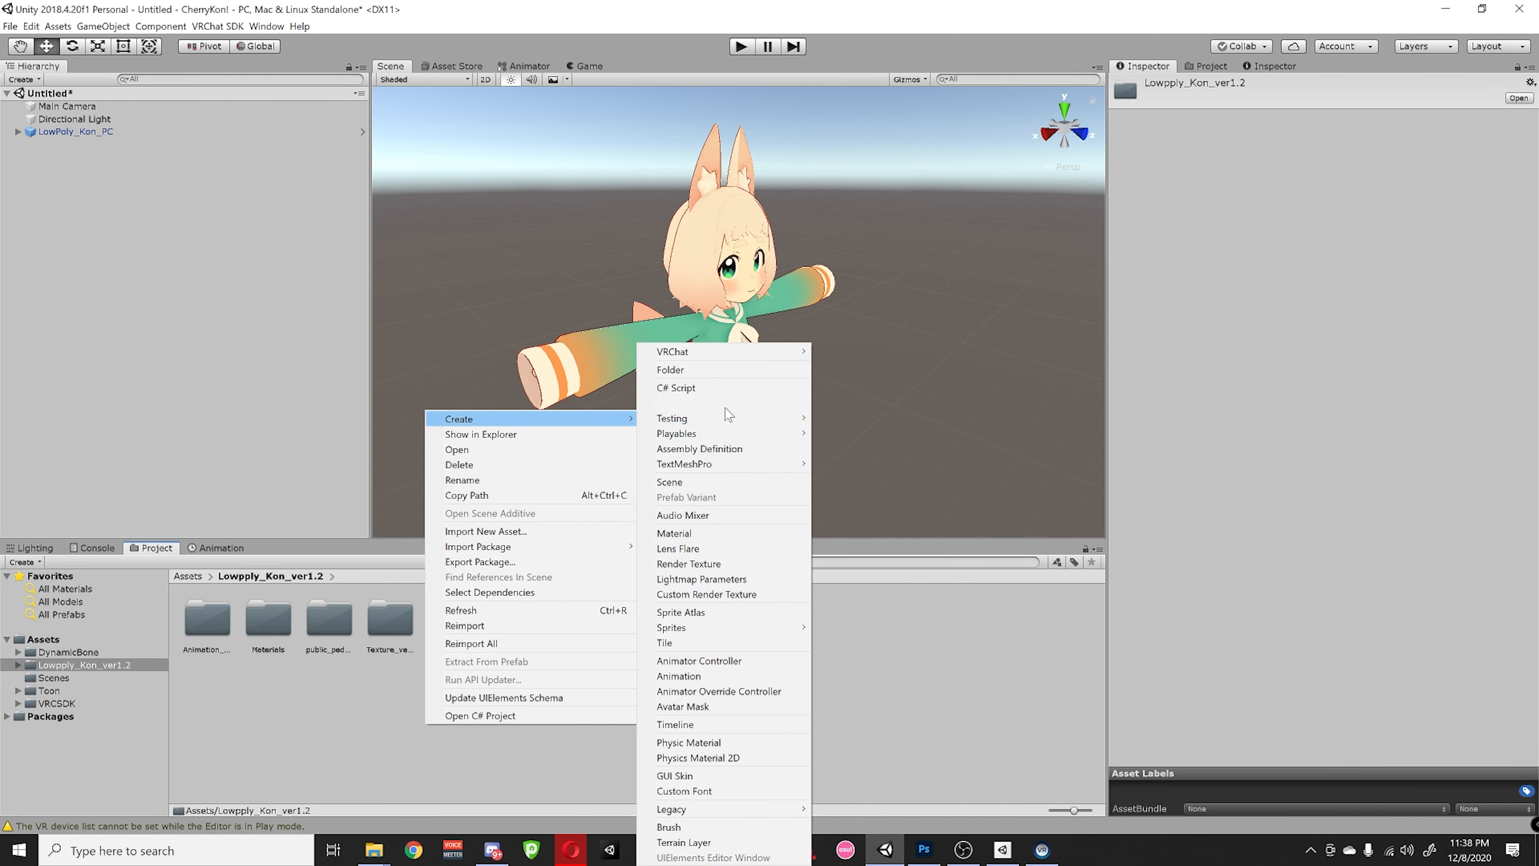
pyautogui.click(711, 372)
pyautogui.write('Mo')
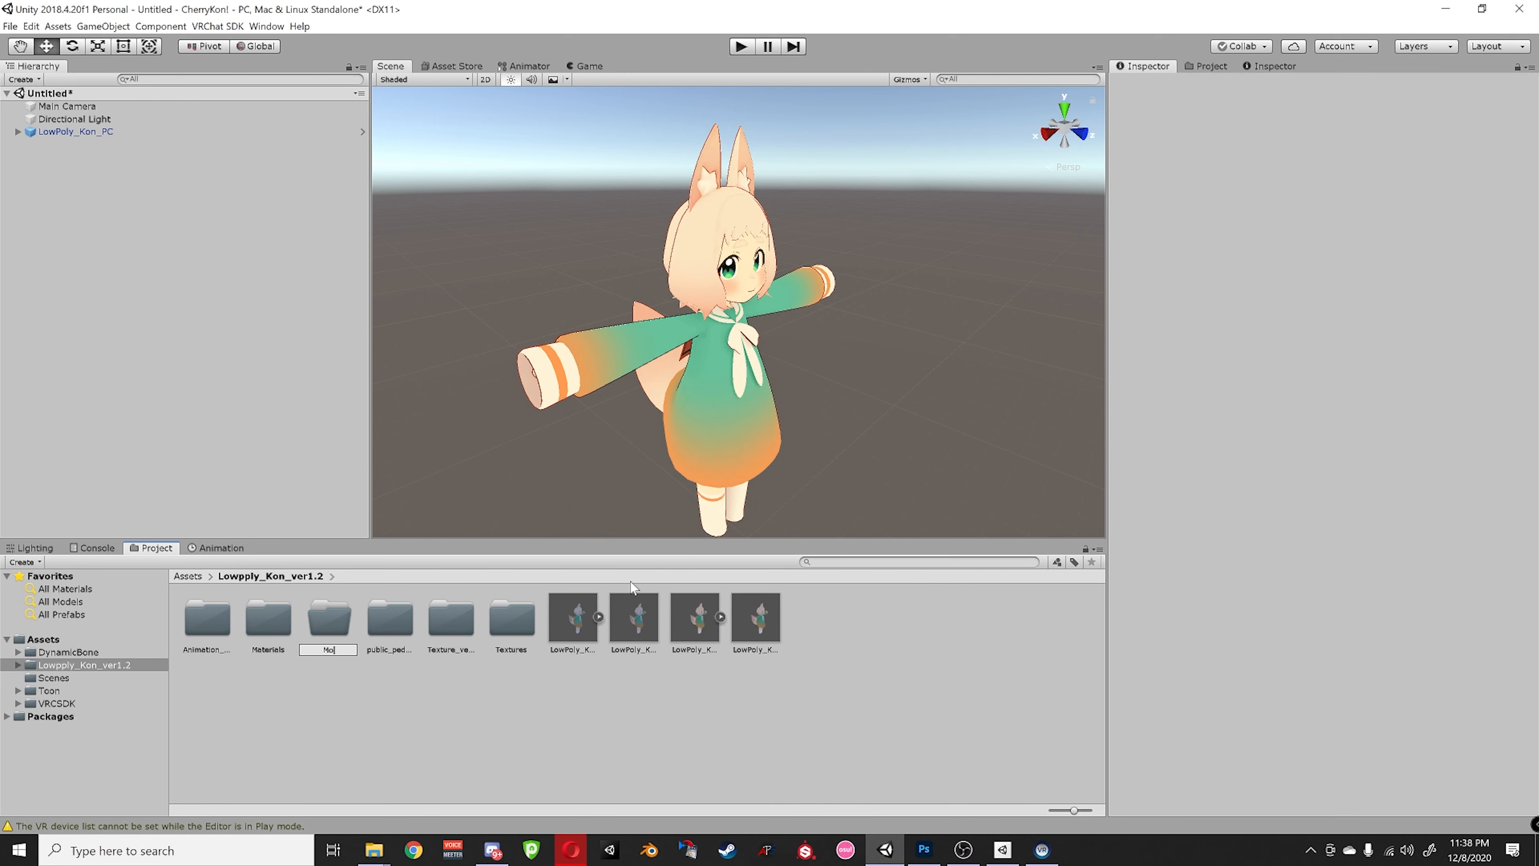
pyautogui.write('dels')
pyautogui.press('Return')
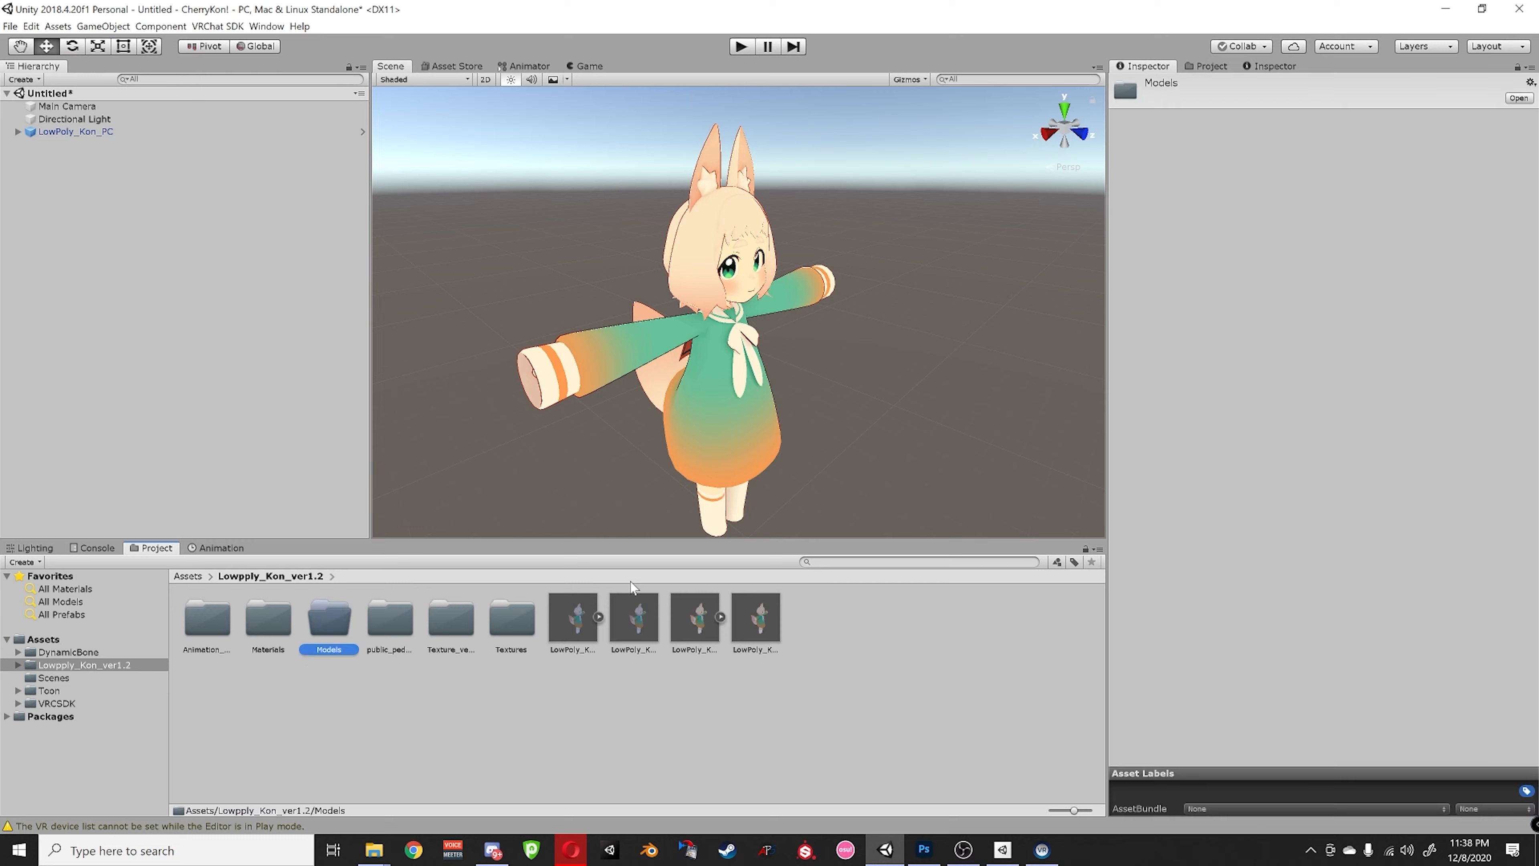
pyautogui.doubleClick(338, 644)
# - Drag the cherry hairclip model from Explorer into Unity's Models folder
pyautogui.moveTo(381, 850)
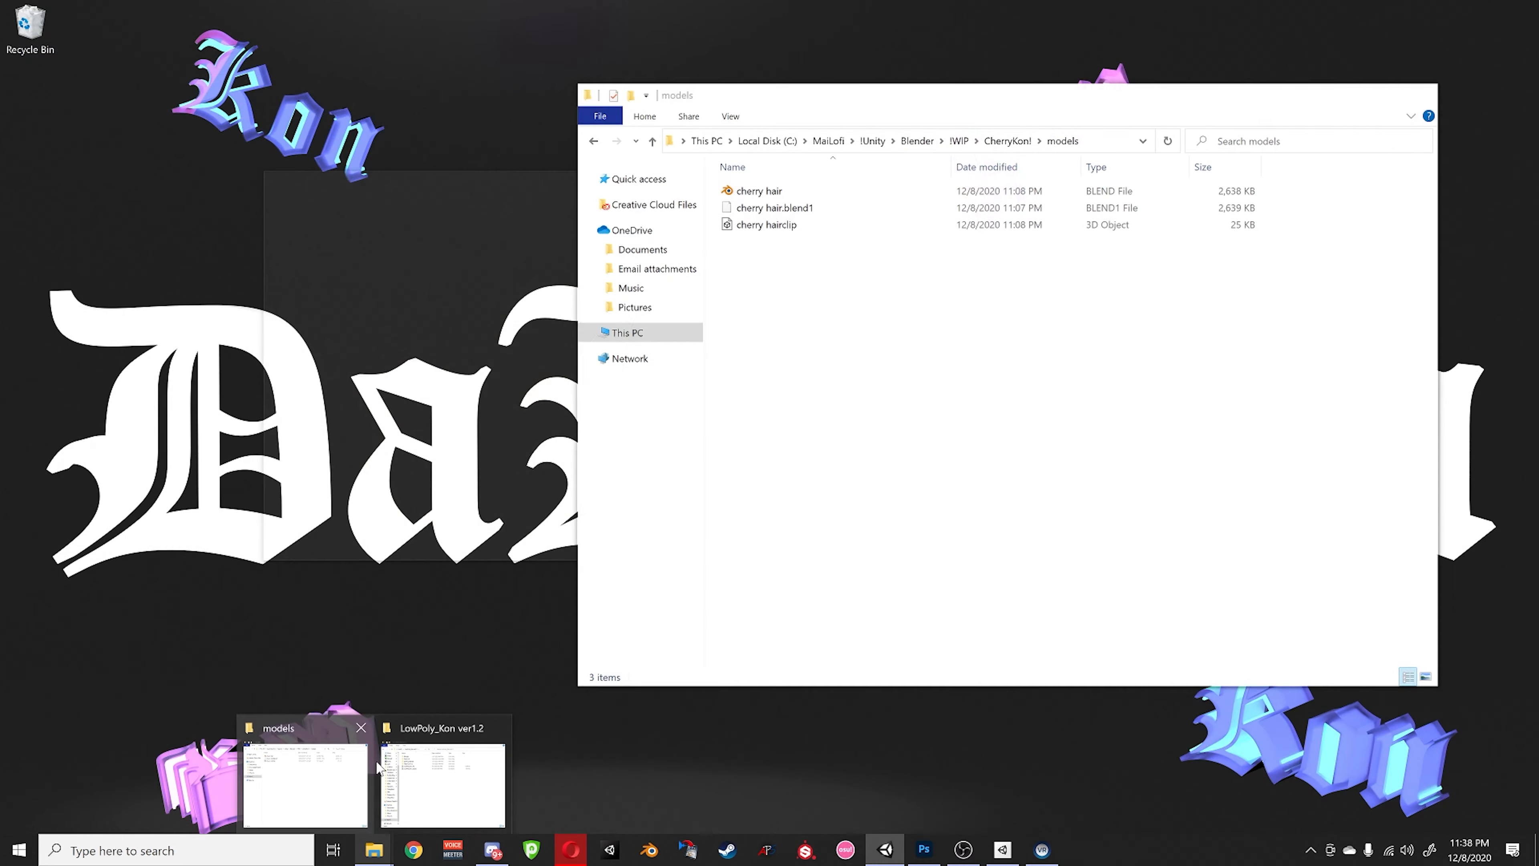
pyautogui.click(304, 783)
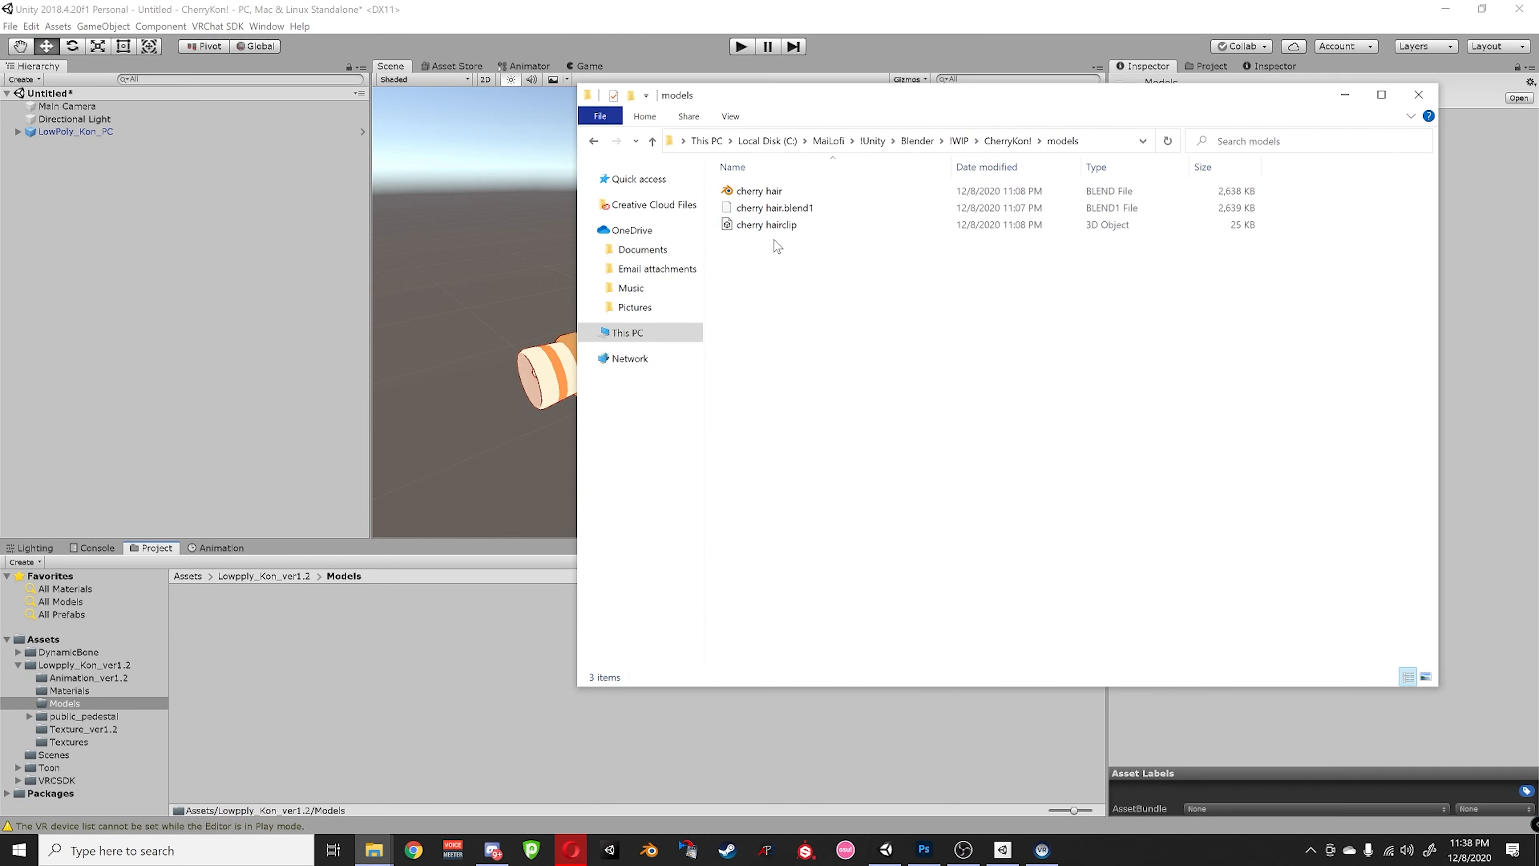
pyautogui.moveTo(797, 229); pyautogui.dragTo(415, 721)
pyautogui.click(325, 643)
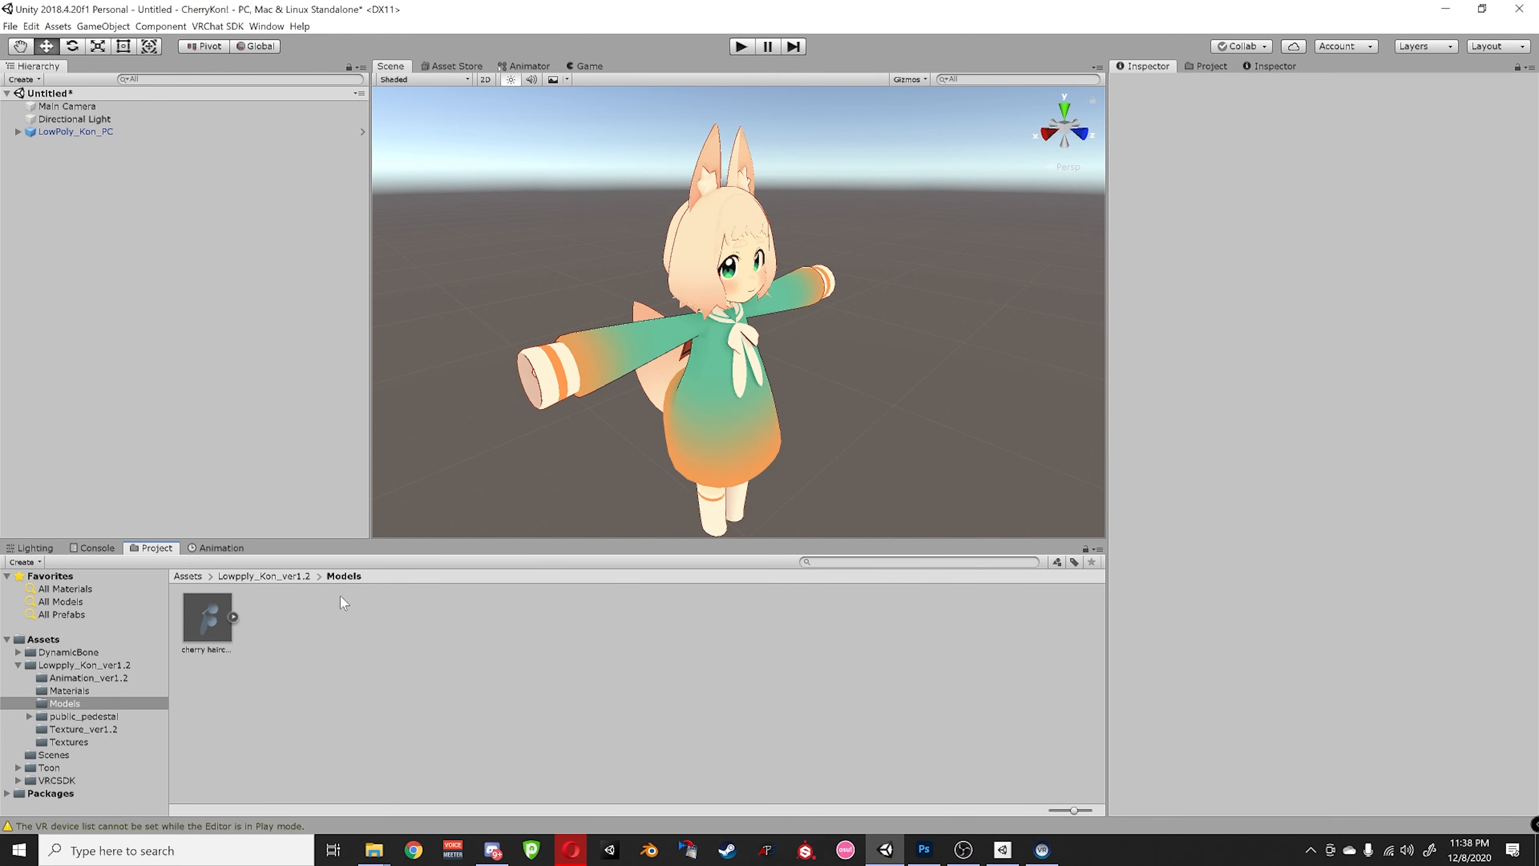
# - Navigate from Assets into Lowpply_Kon_ver1.2 > Materials to show its two materials
pyautogui.click(294, 577)
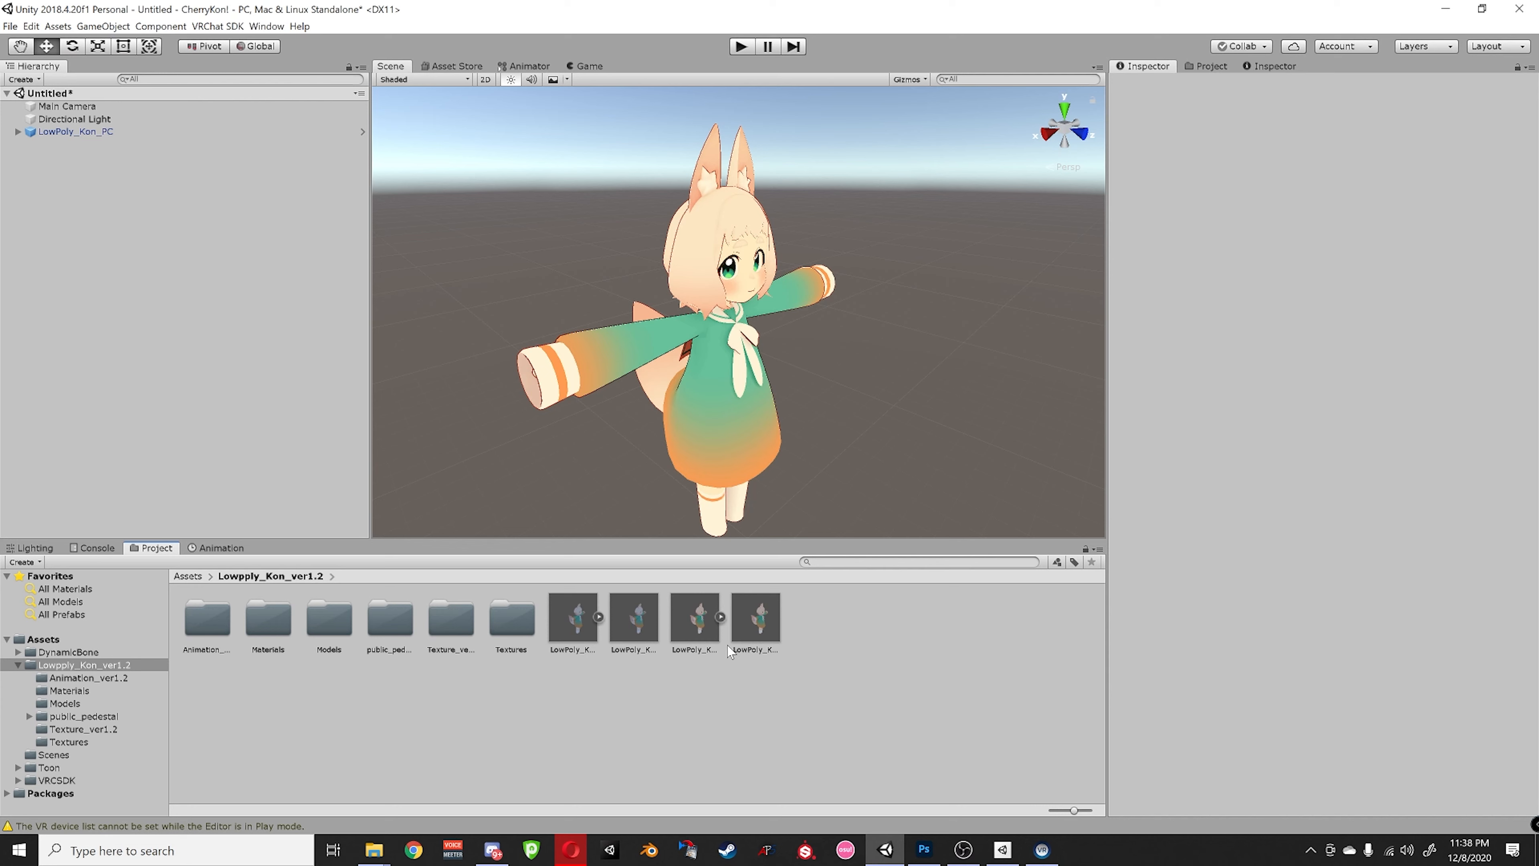
pyautogui.scroll(4, 752, 397)
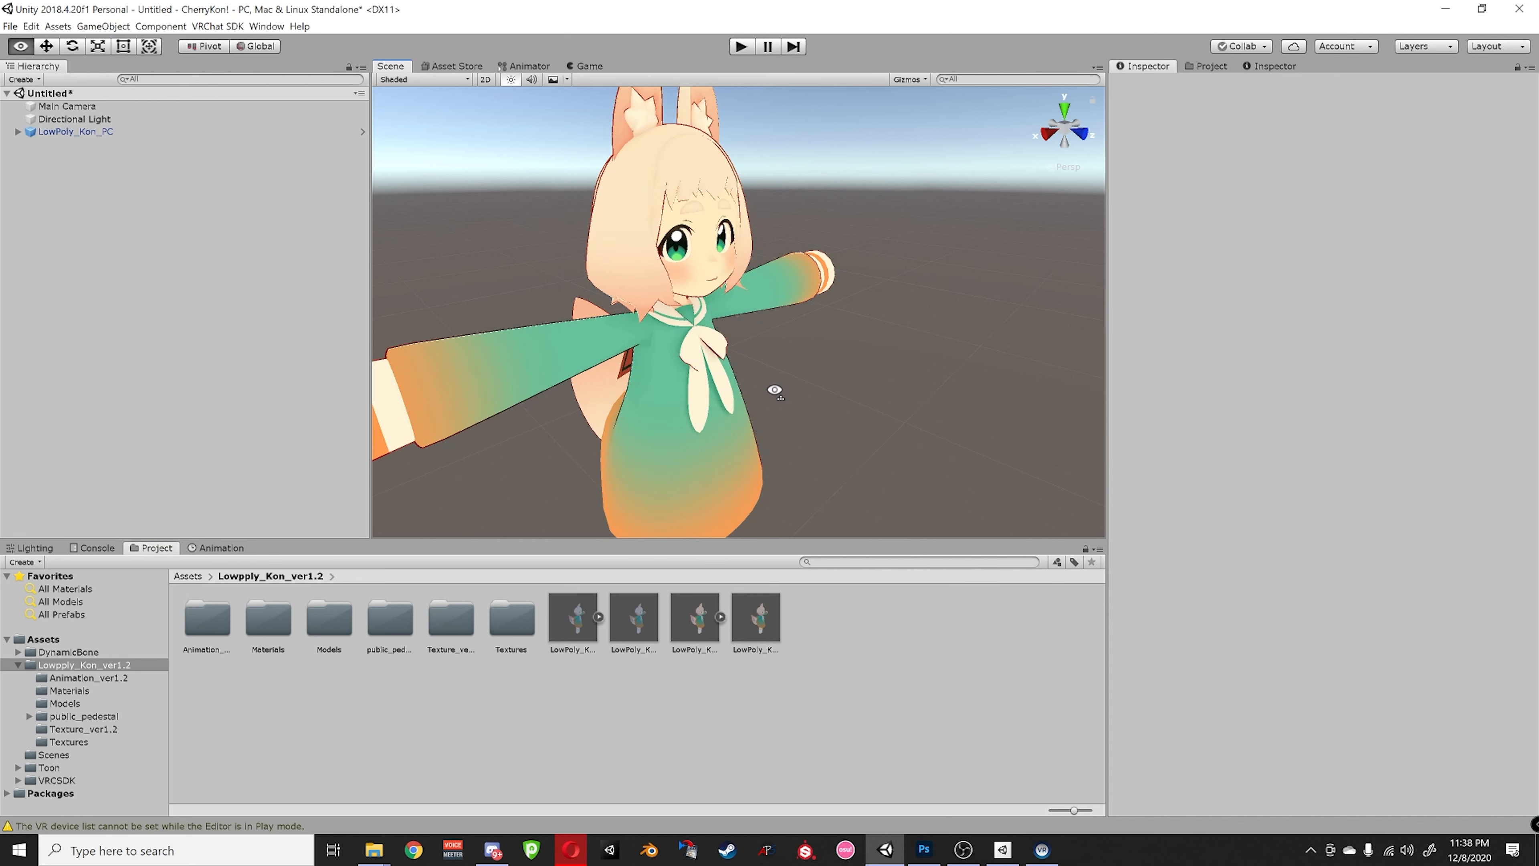
pyautogui.scroll(3, 770, 387)
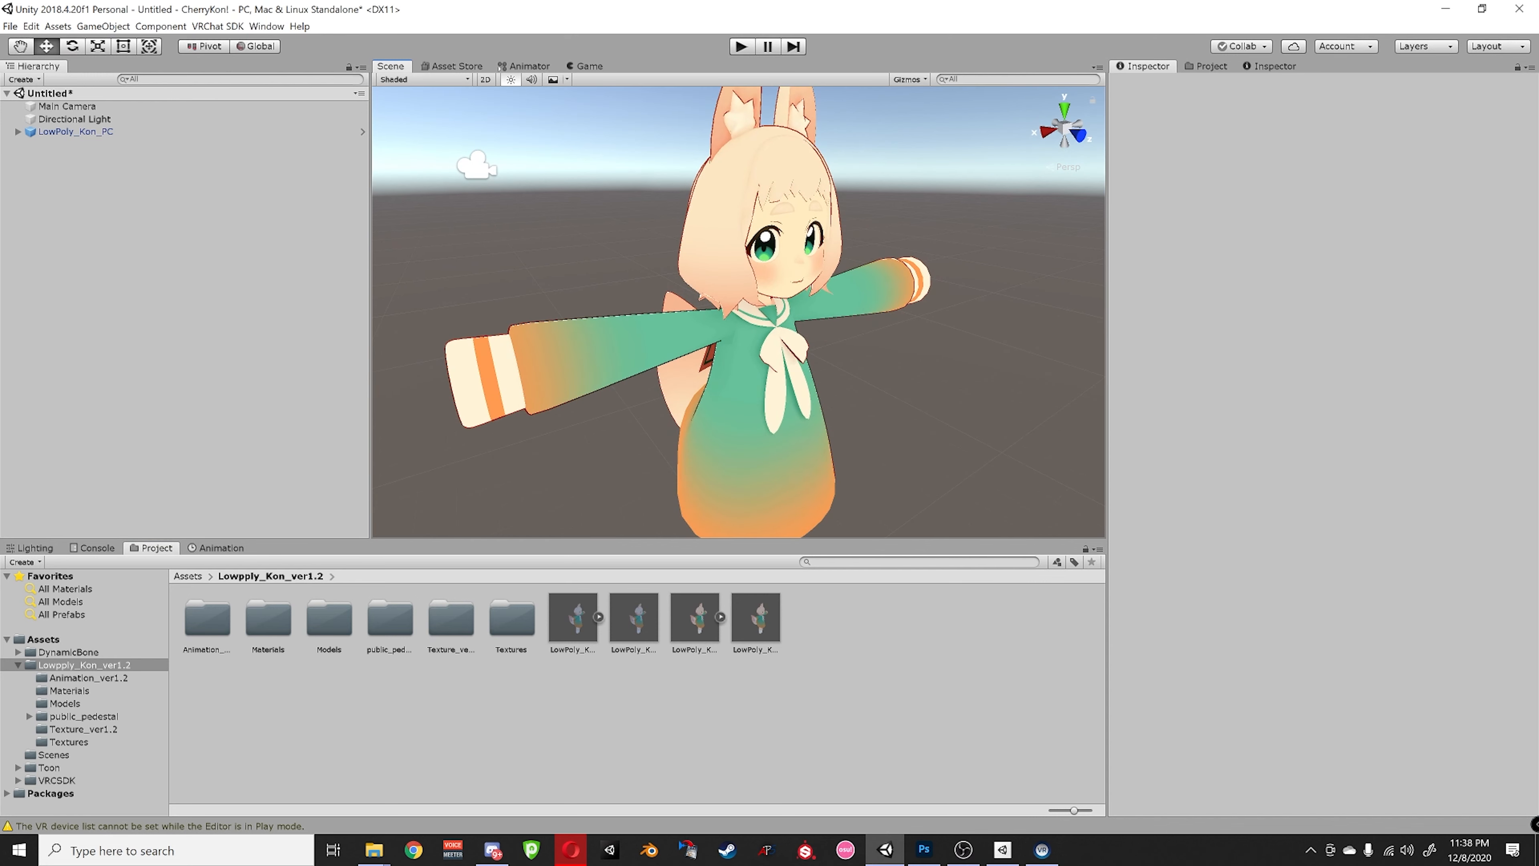
pyautogui.hotkey('alt', 'Tab')
pyautogui.hotkey('alt', 'Tab')
pyautogui.click(189, 575)
pyautogui.doubleClick(272, 626)
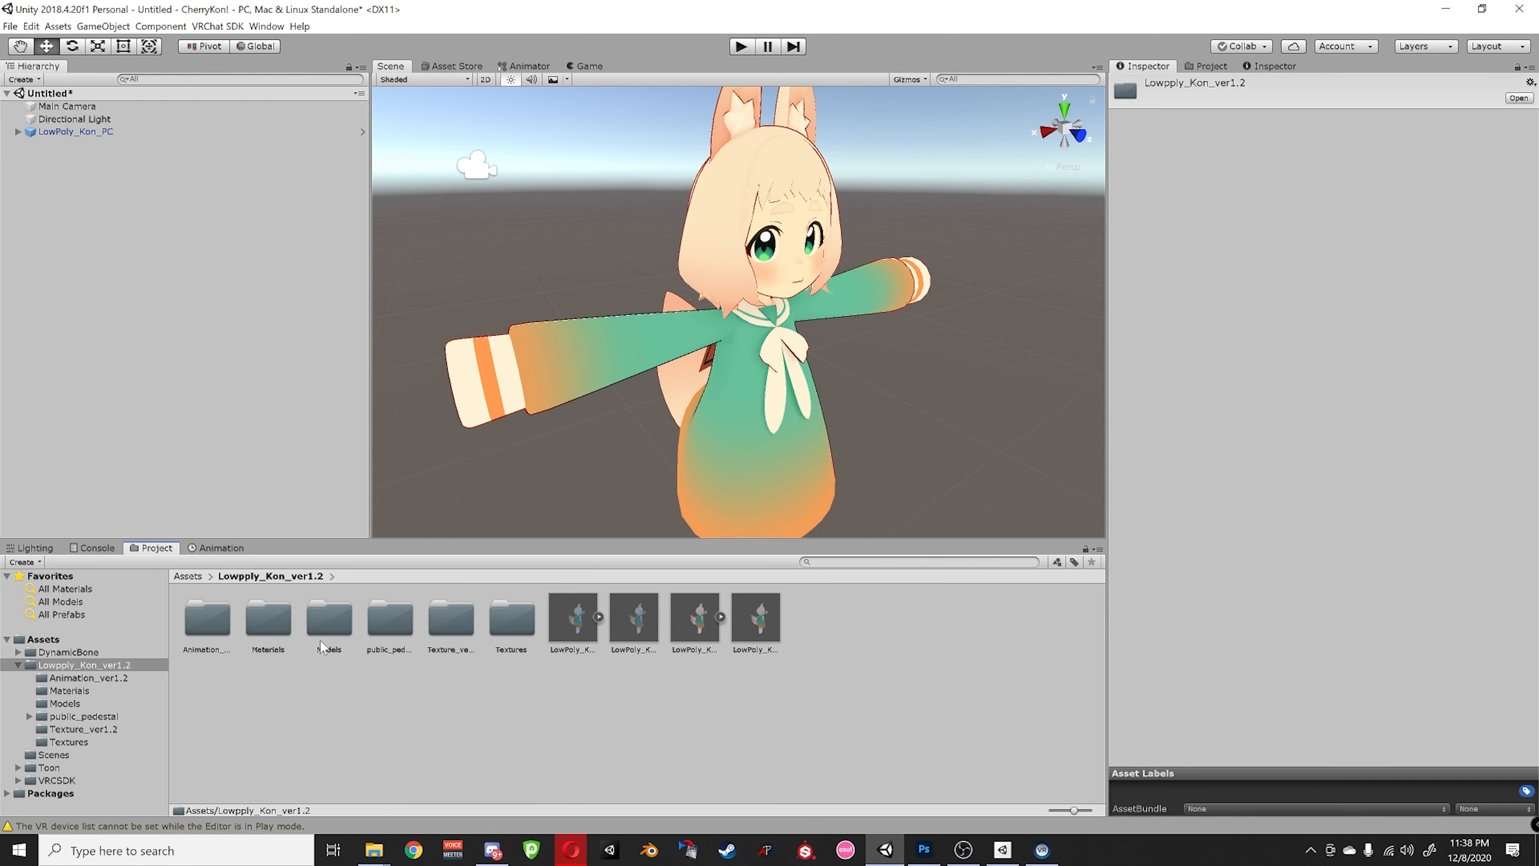
pyautogui.doubleClick(269, 620)
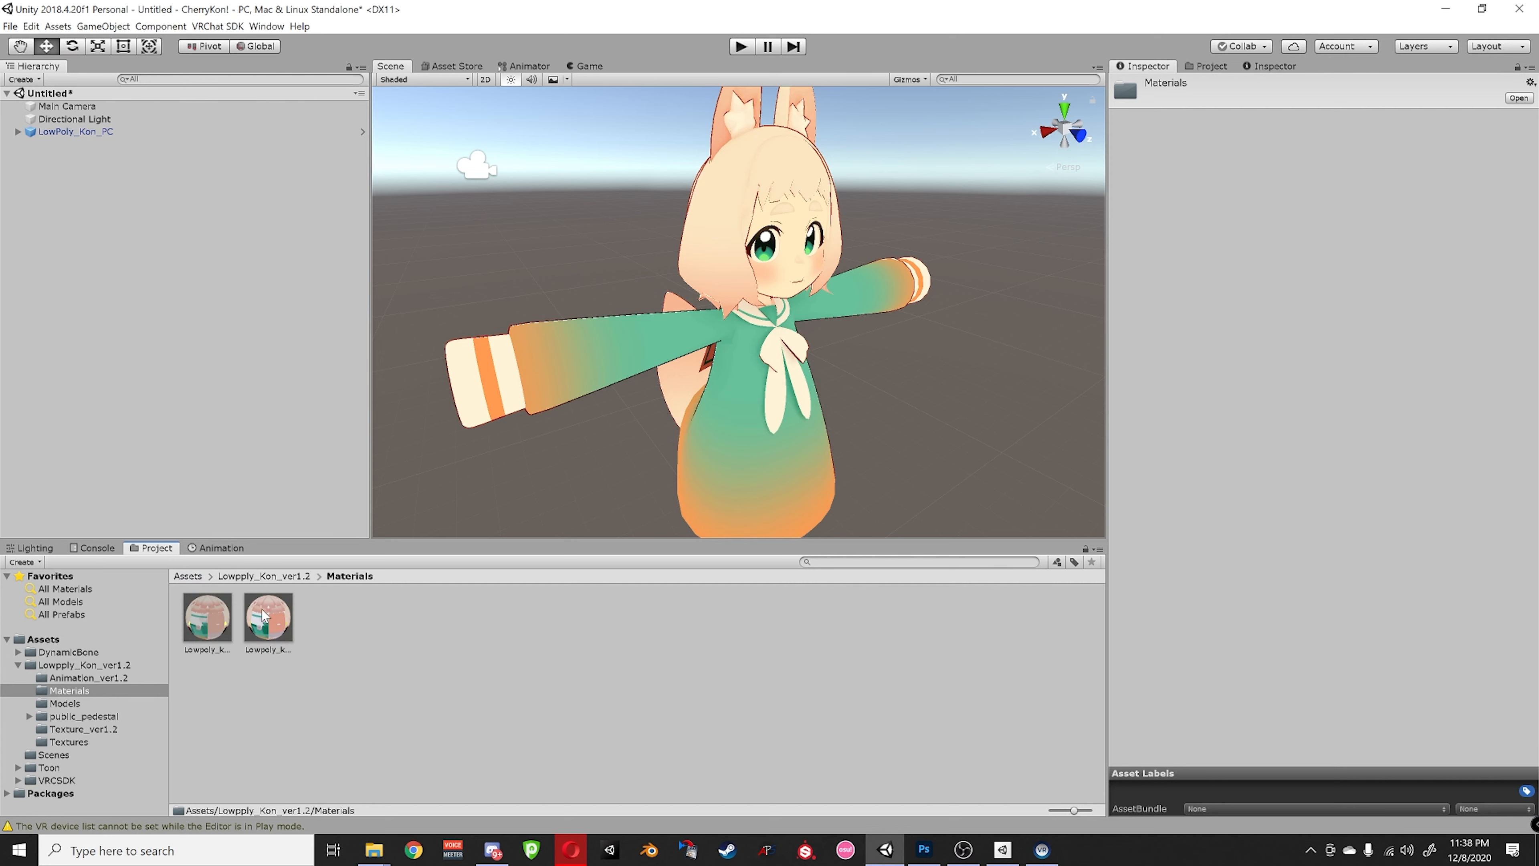
# - Duplicate the Lowpoly_kon_PC material and set the copy's shader to Standard
pyautogui.click(263, 615)
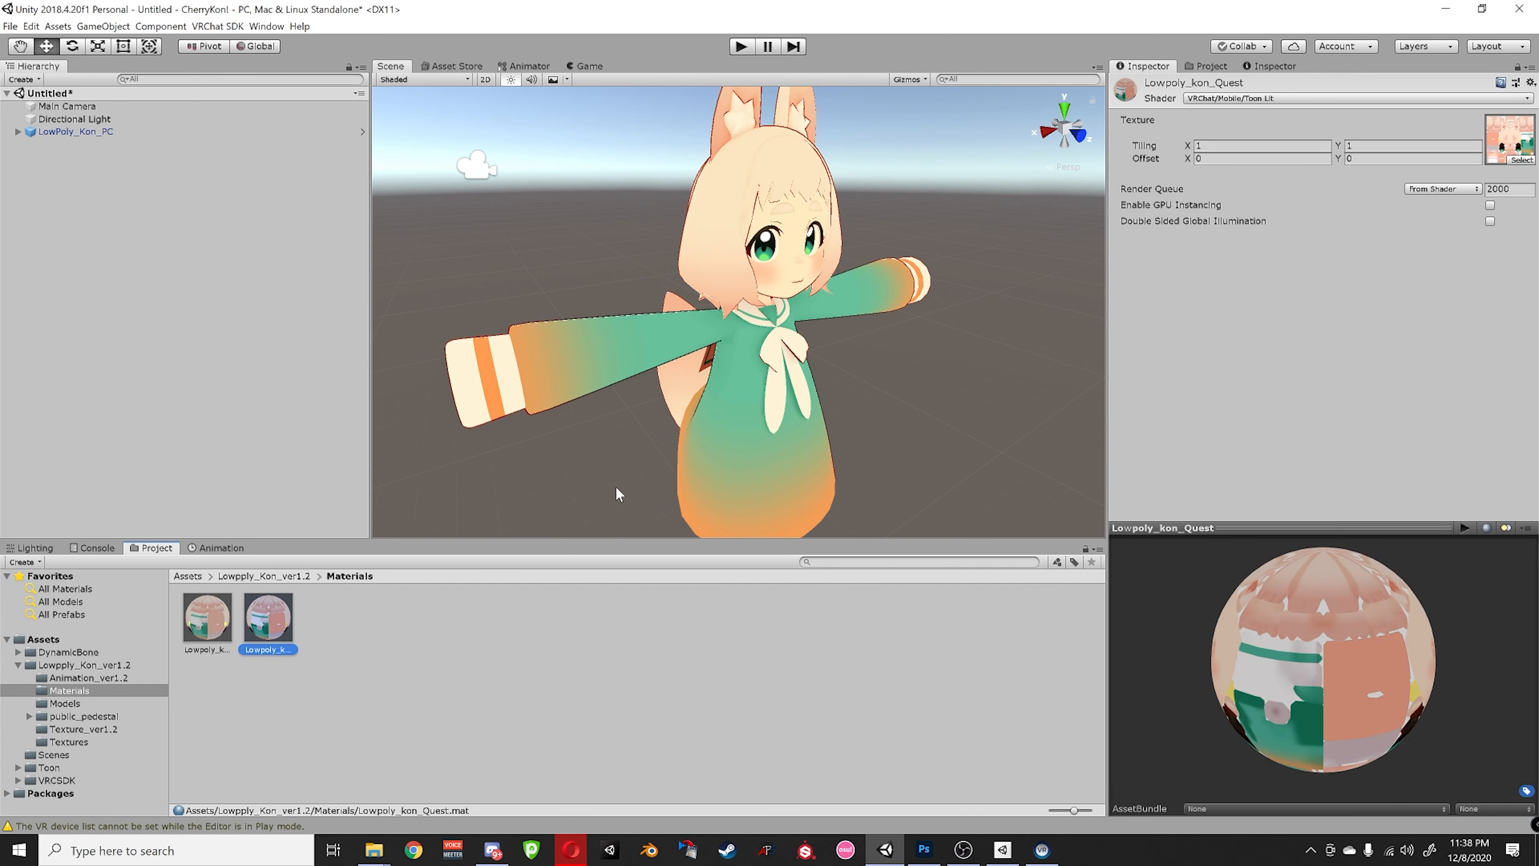
pyautogui.keyDown('alt'); pyautogui.moveTo(772, 273); pyautogui.dragTo(888, 224); pyautogui.keyUp('alt')
pyautogui.click(208, 615)
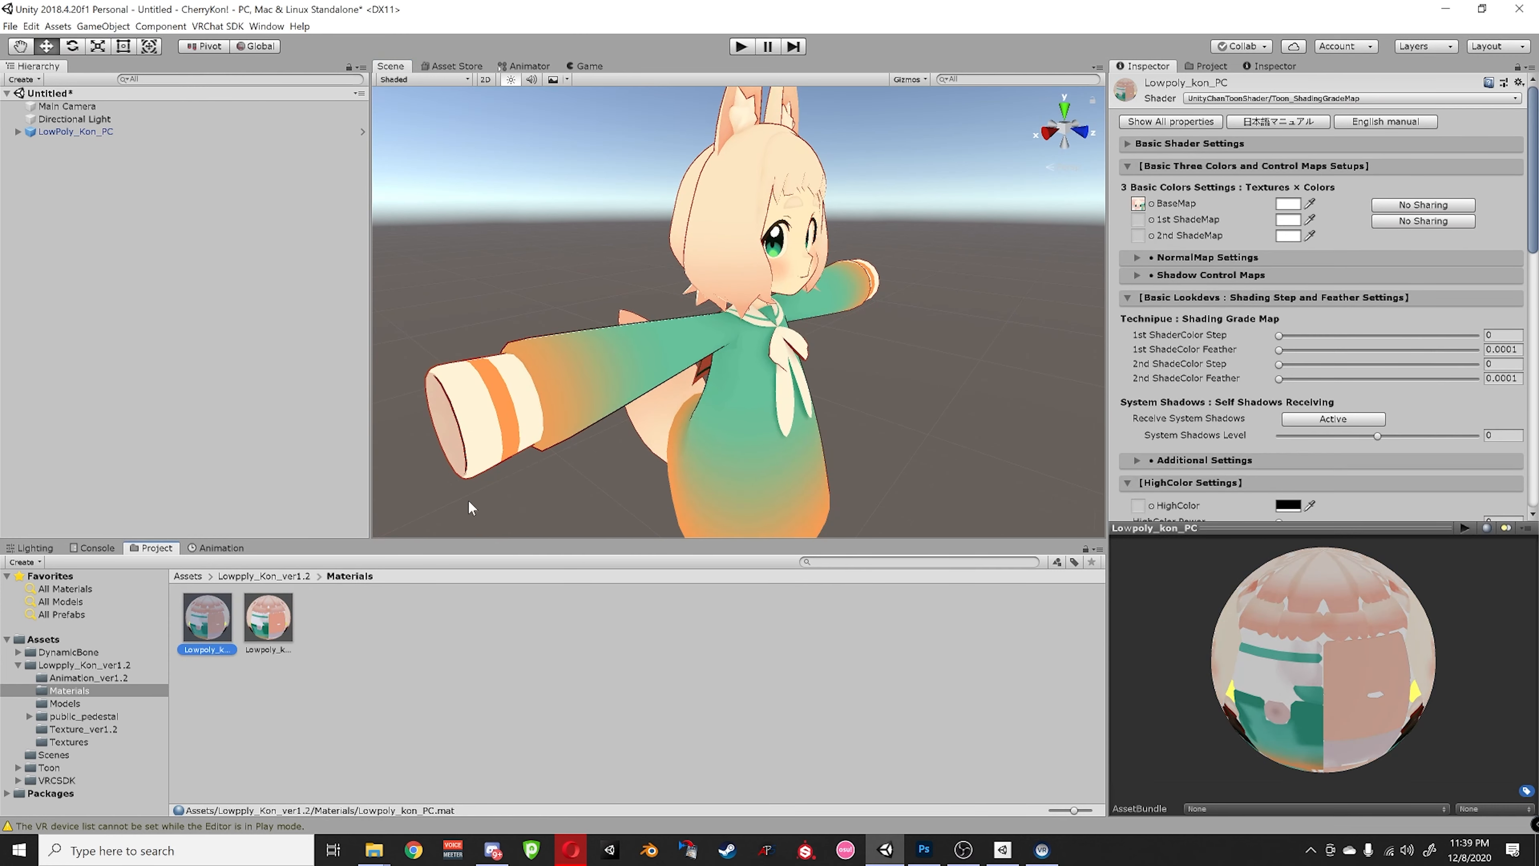
pyautogui.scroll(5, 628, 387)
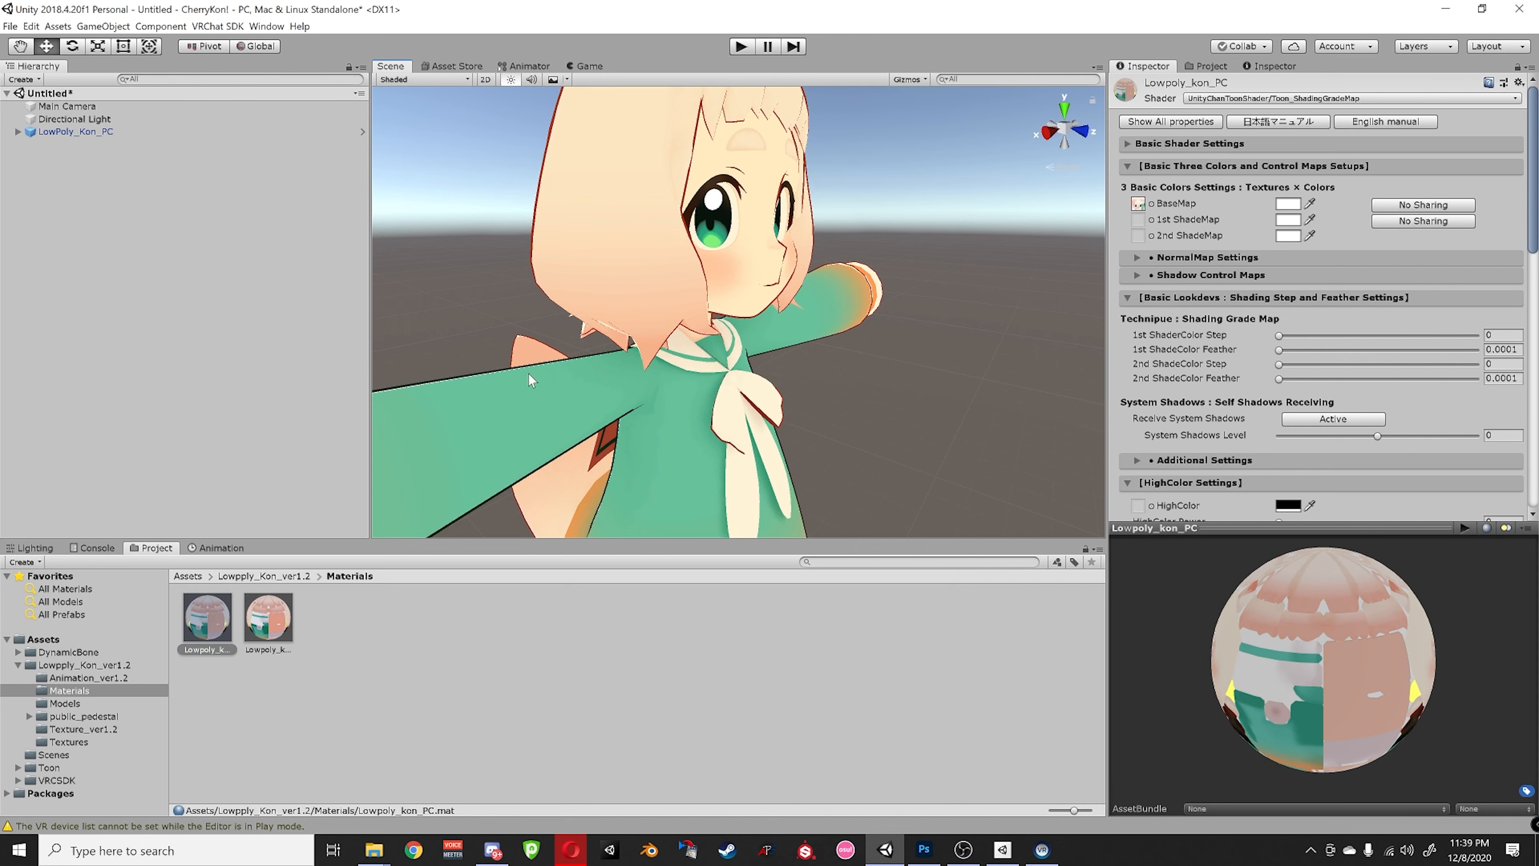
pyautogui.scroll(-5, 641, 276)
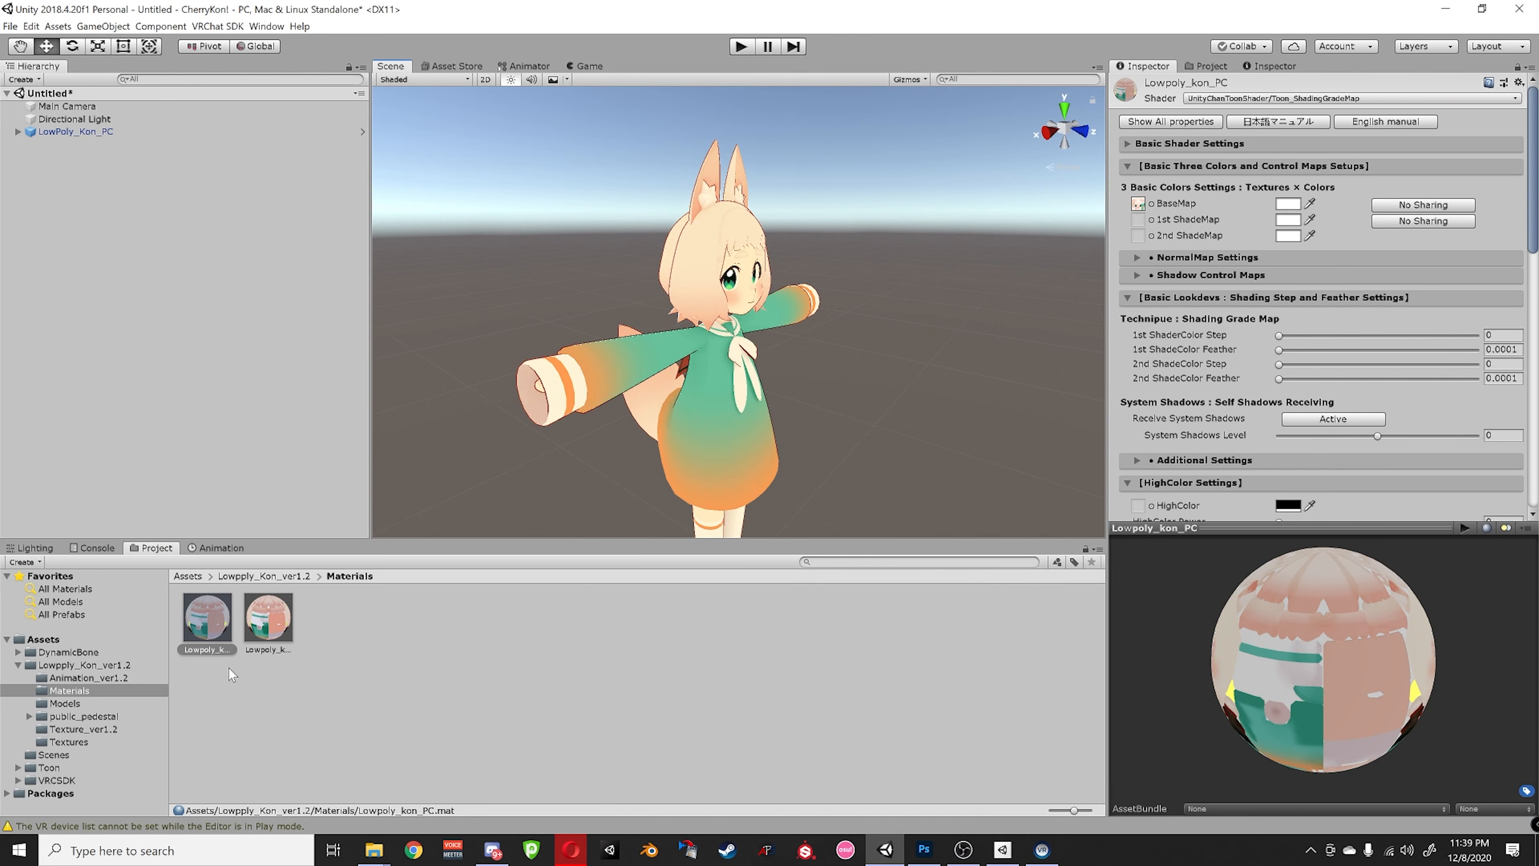
pyautogui.hotkey('ctrl', 'd')
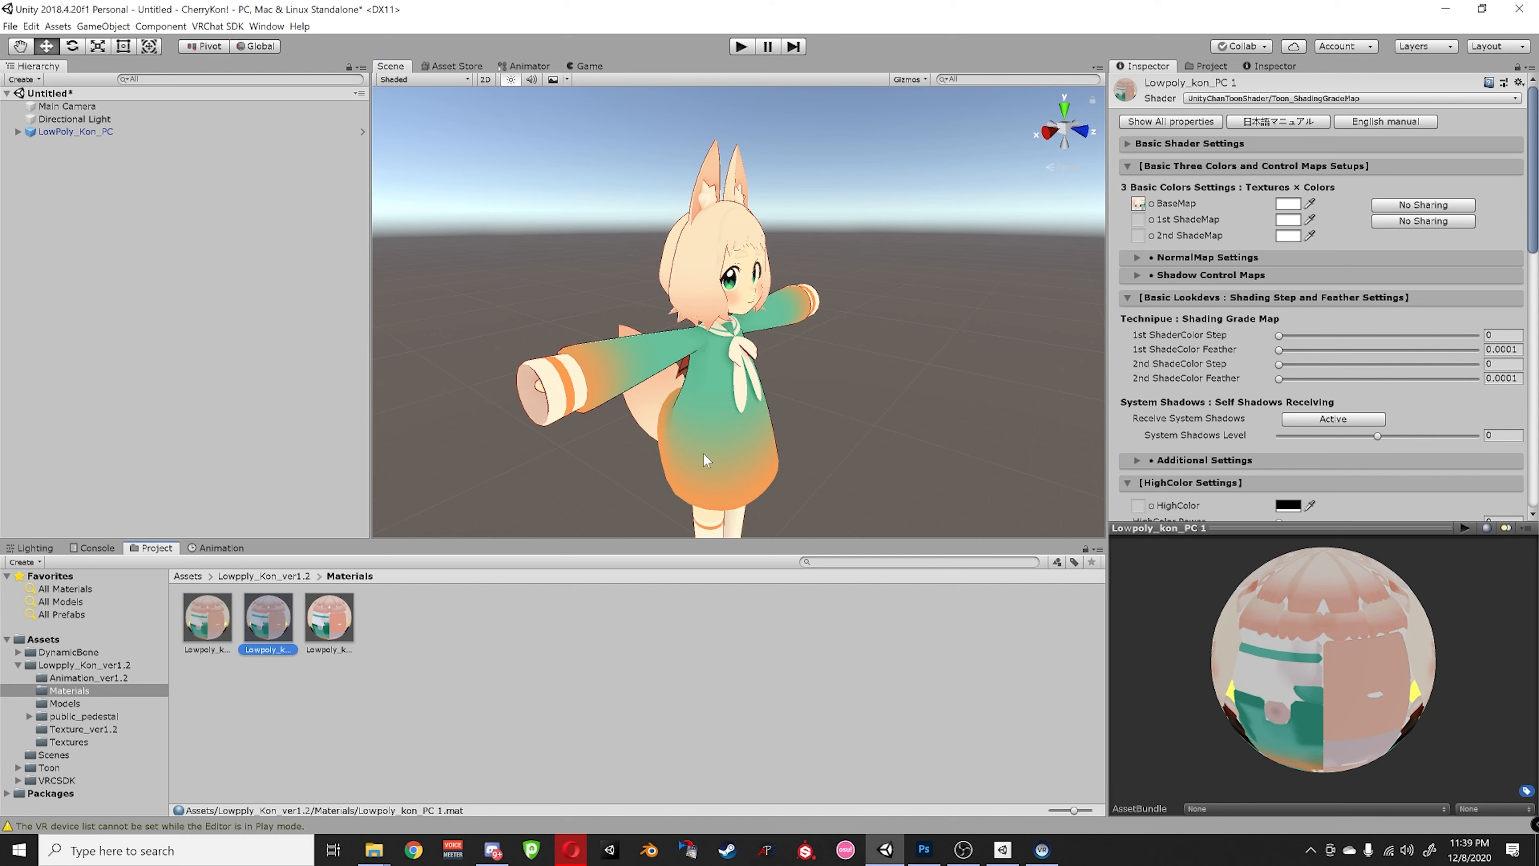
pyautogui.click(1272, 99)
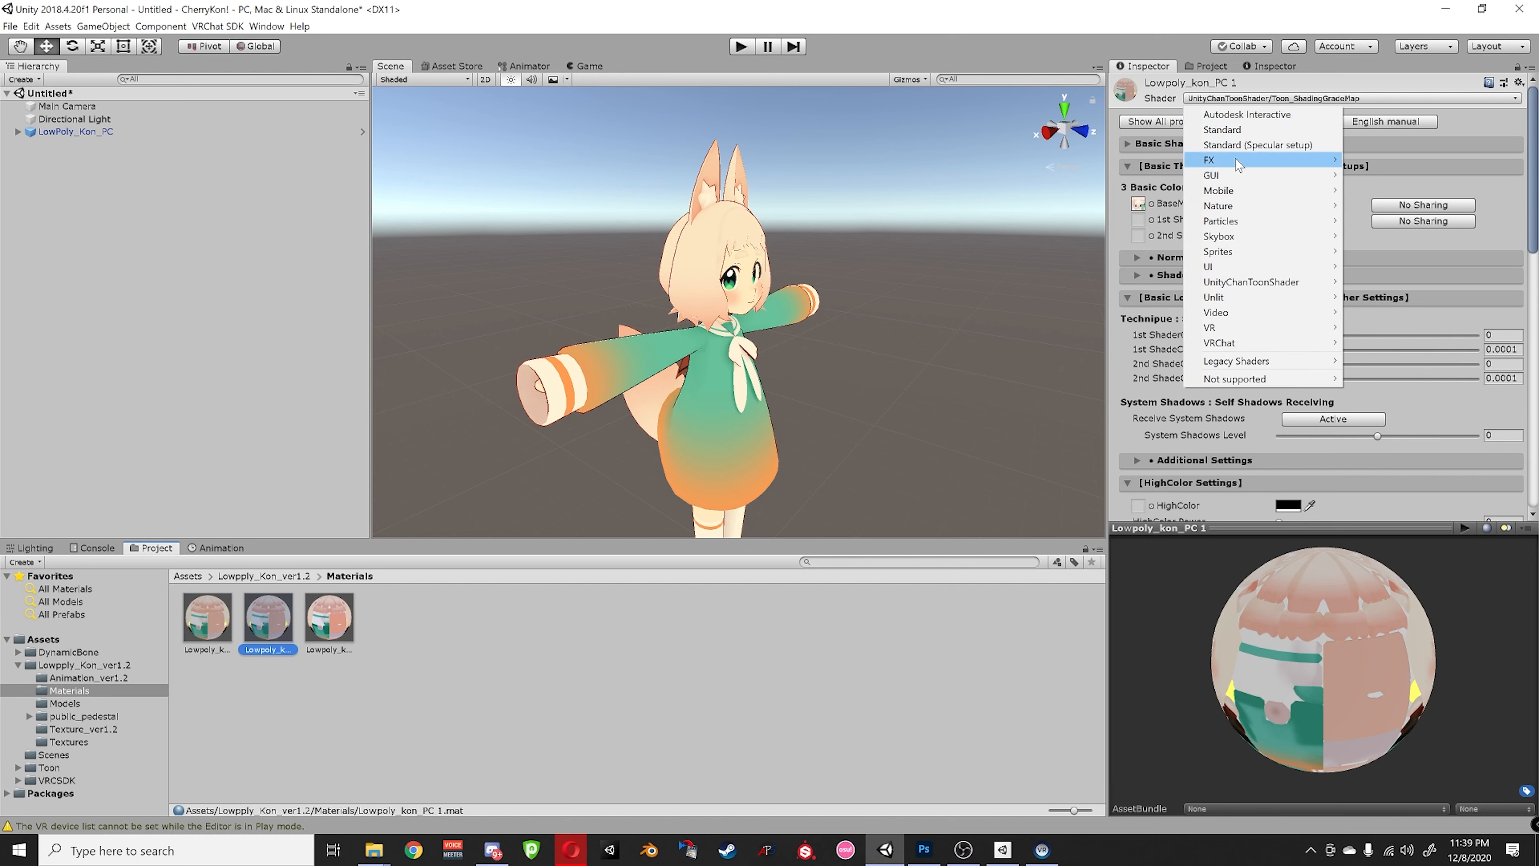
pyautogui.click(1242, 128)
# - Try the copy on the avatar, restore the original Lowpoly_kon_PC toon material, and open its base map picker
pyautogui.moveTo(260, 617); pyautogui.dragTo(649, 354)
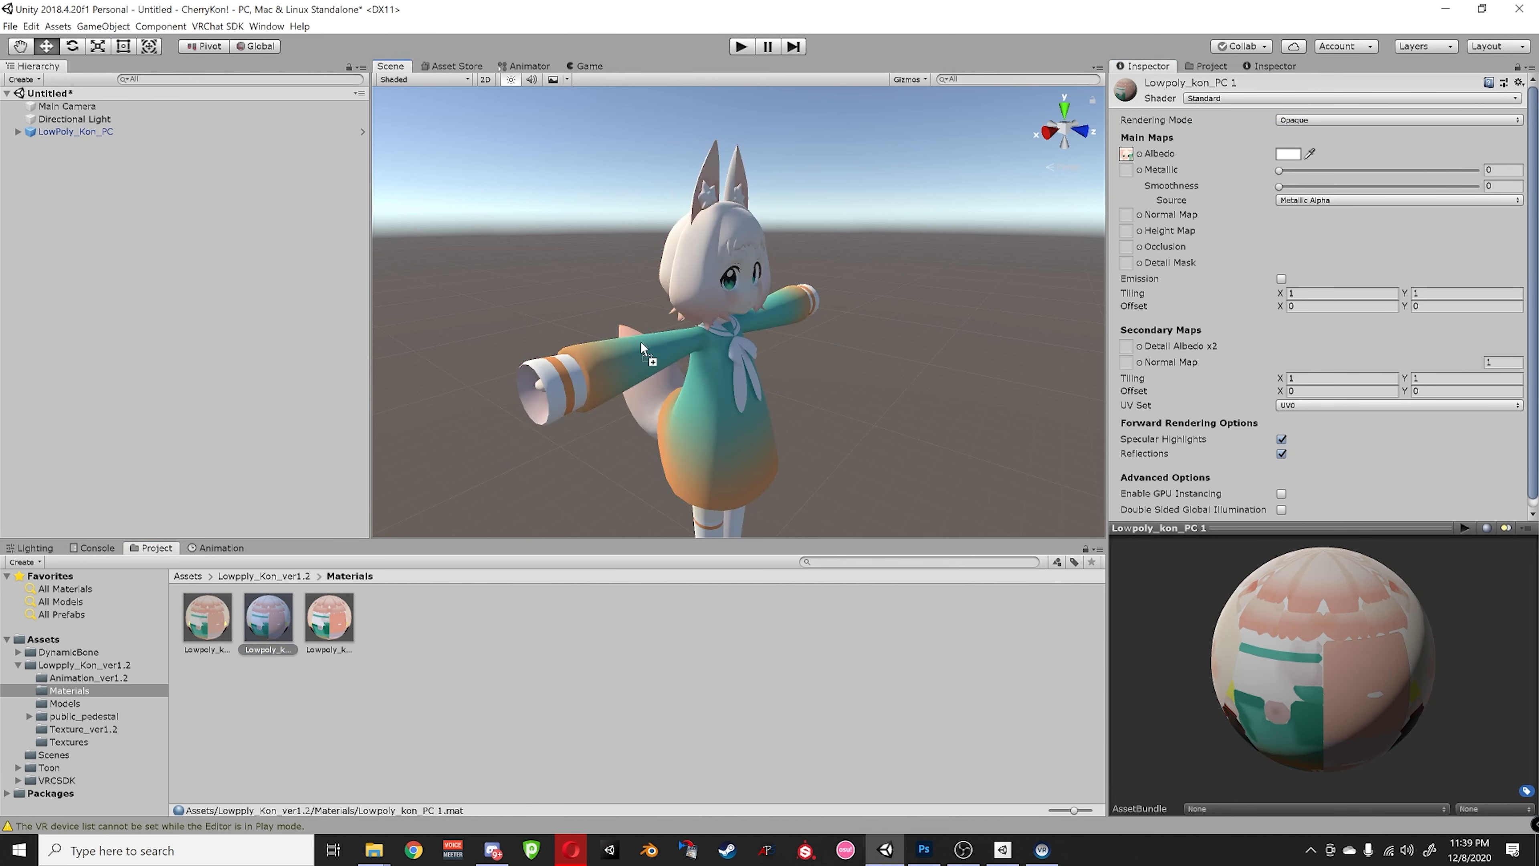
pyautogui.keyDown('alt'); pyautogui.moveTo(843, 379); pyautogui.dragTo(854, 315); pyautogui.keyUp('alt')
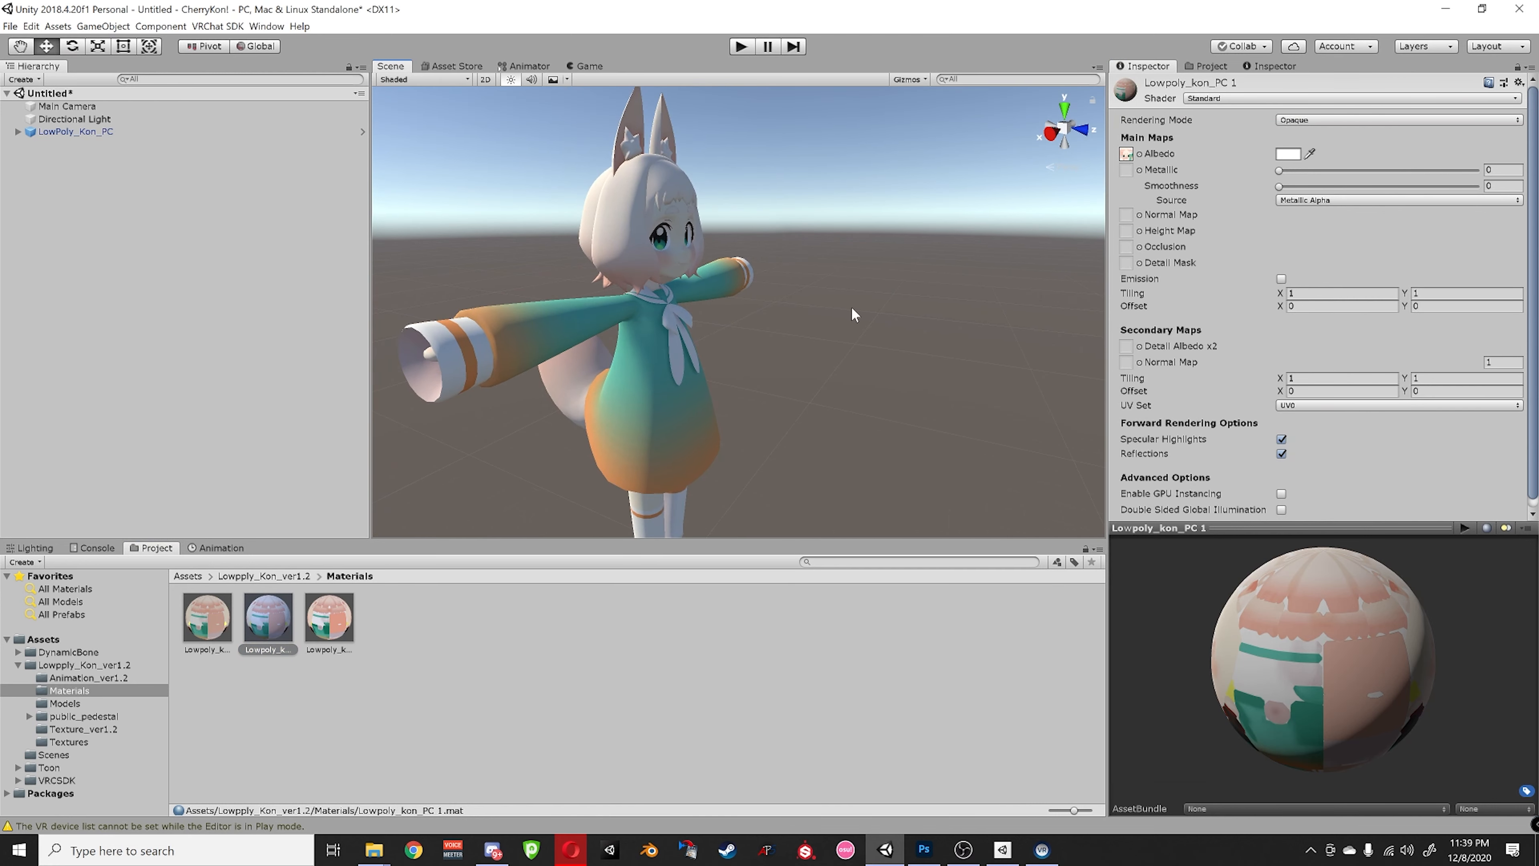
pyautogui.click(219, 643)
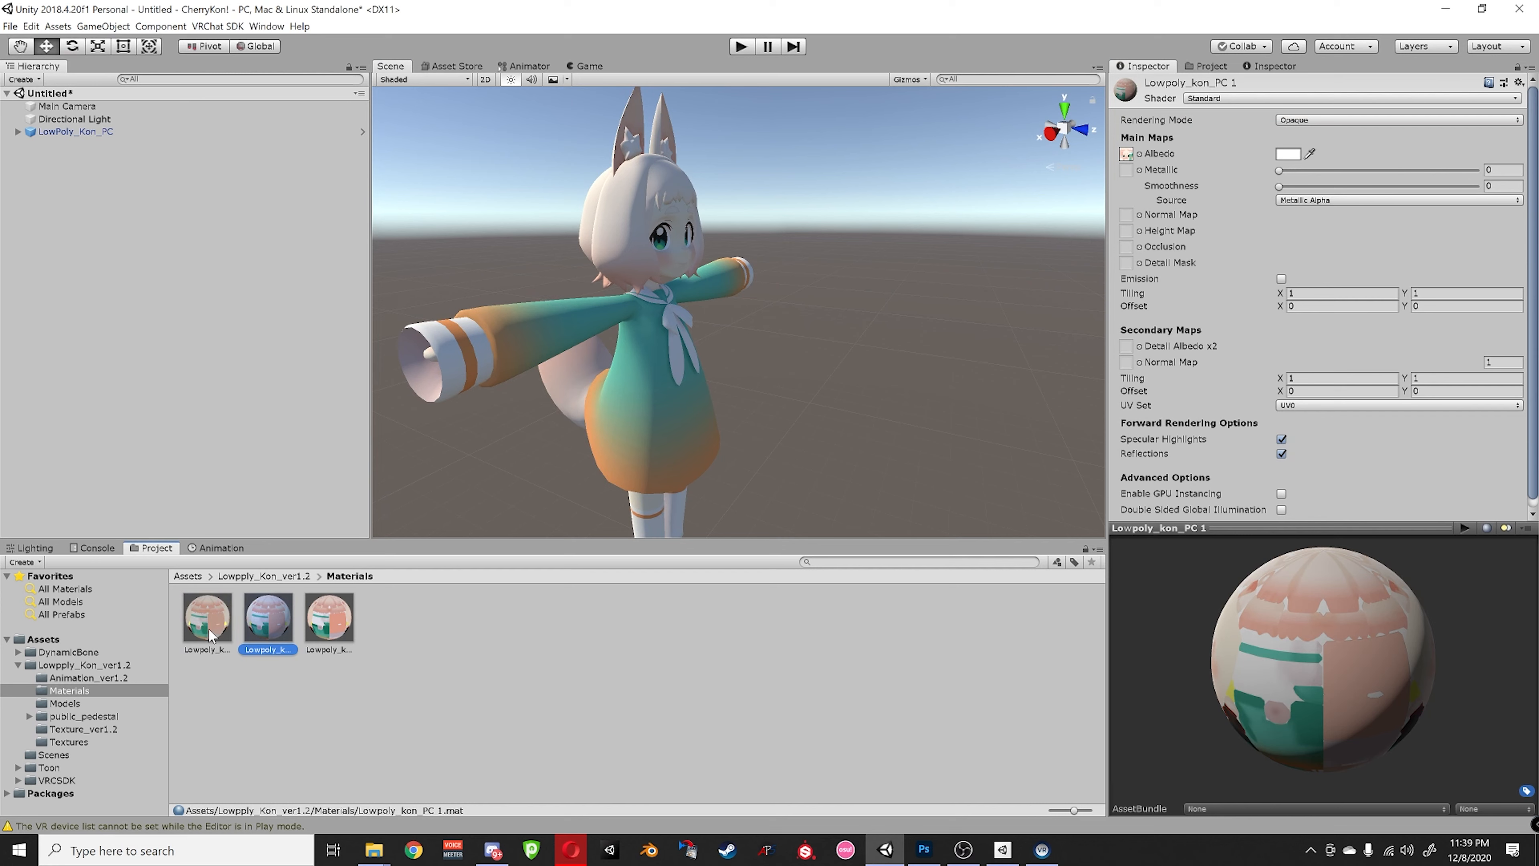
pyautogui.moveTo(214, 632); pyautogui.dragTo(626, 381)
pyautogui.keyDown('alt'); pyautogui.moveTo(735, 413); pyautogui.dragTo(629, 401); pyautogui.keyUp('alt')
pyautogui.scroll(4, 628, 400)
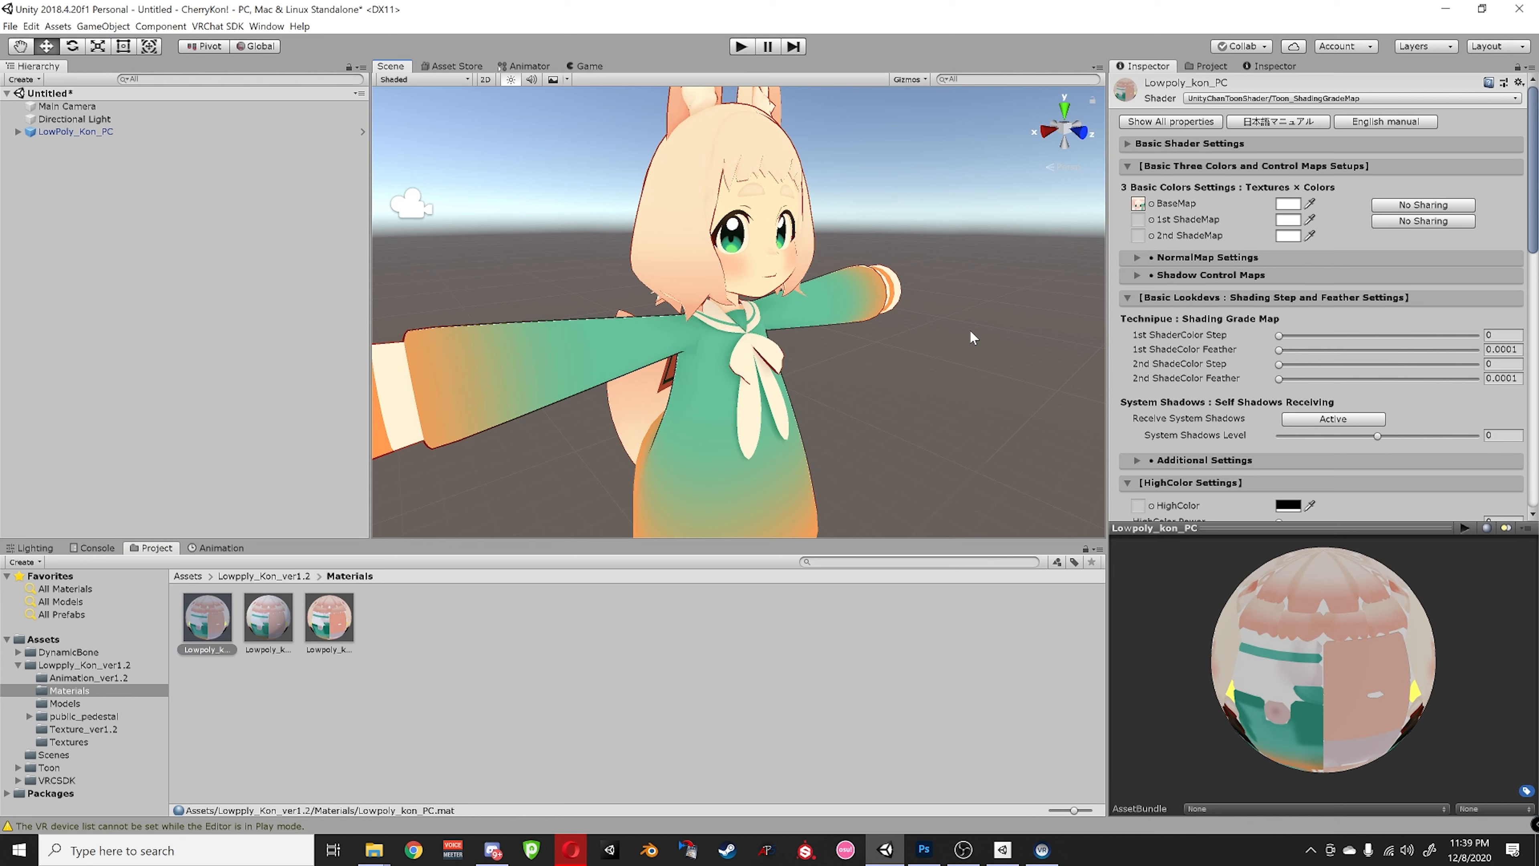
pyautogui.click(1151, 203)
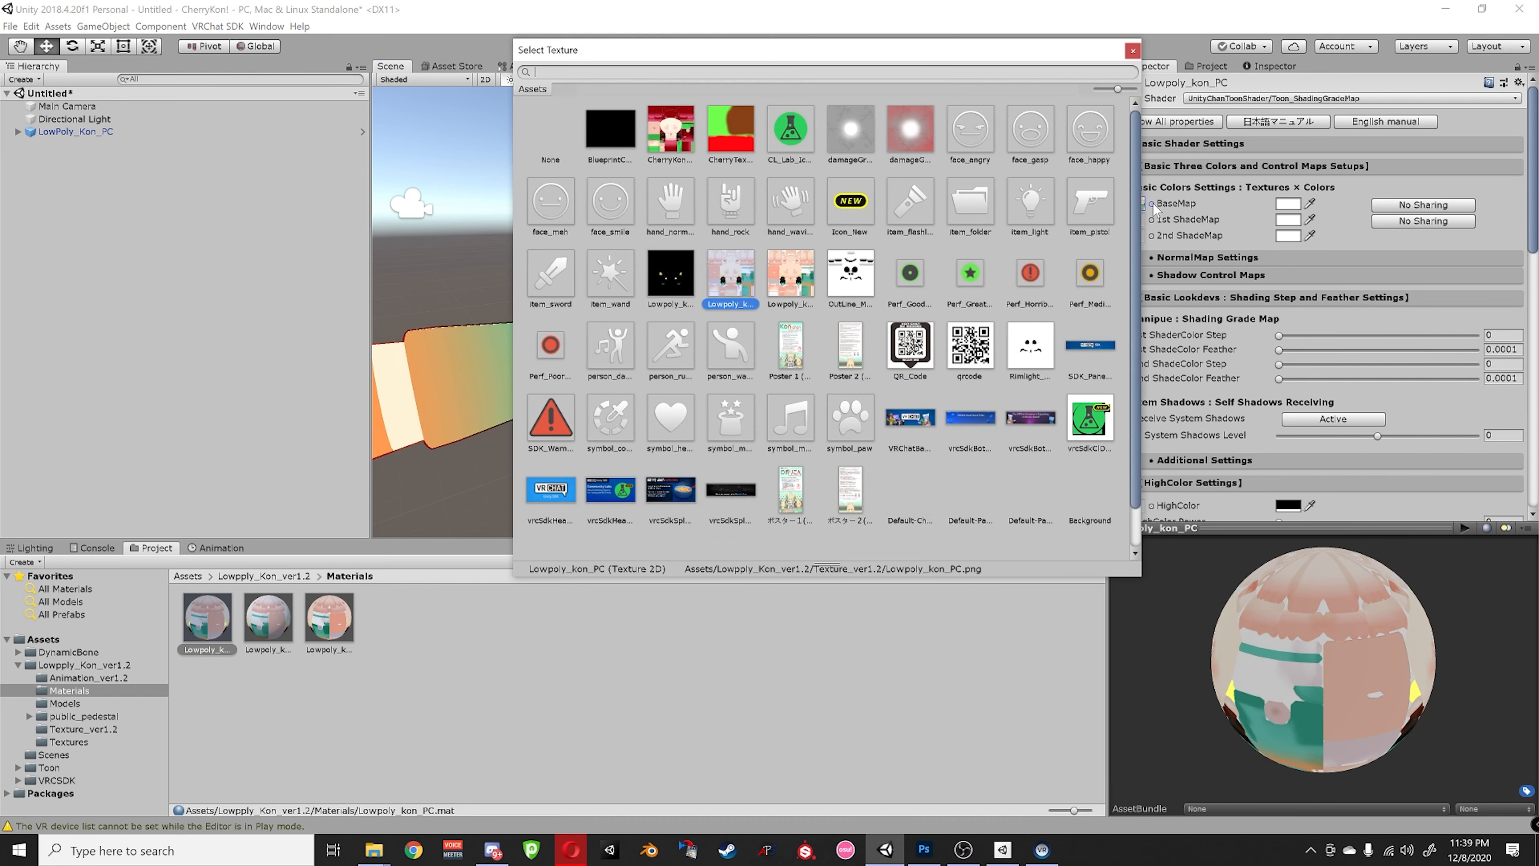
# - Assign CherryKon_Texture as the base map and orbit around the retextured avatar
pyautogui.click(677, 138)
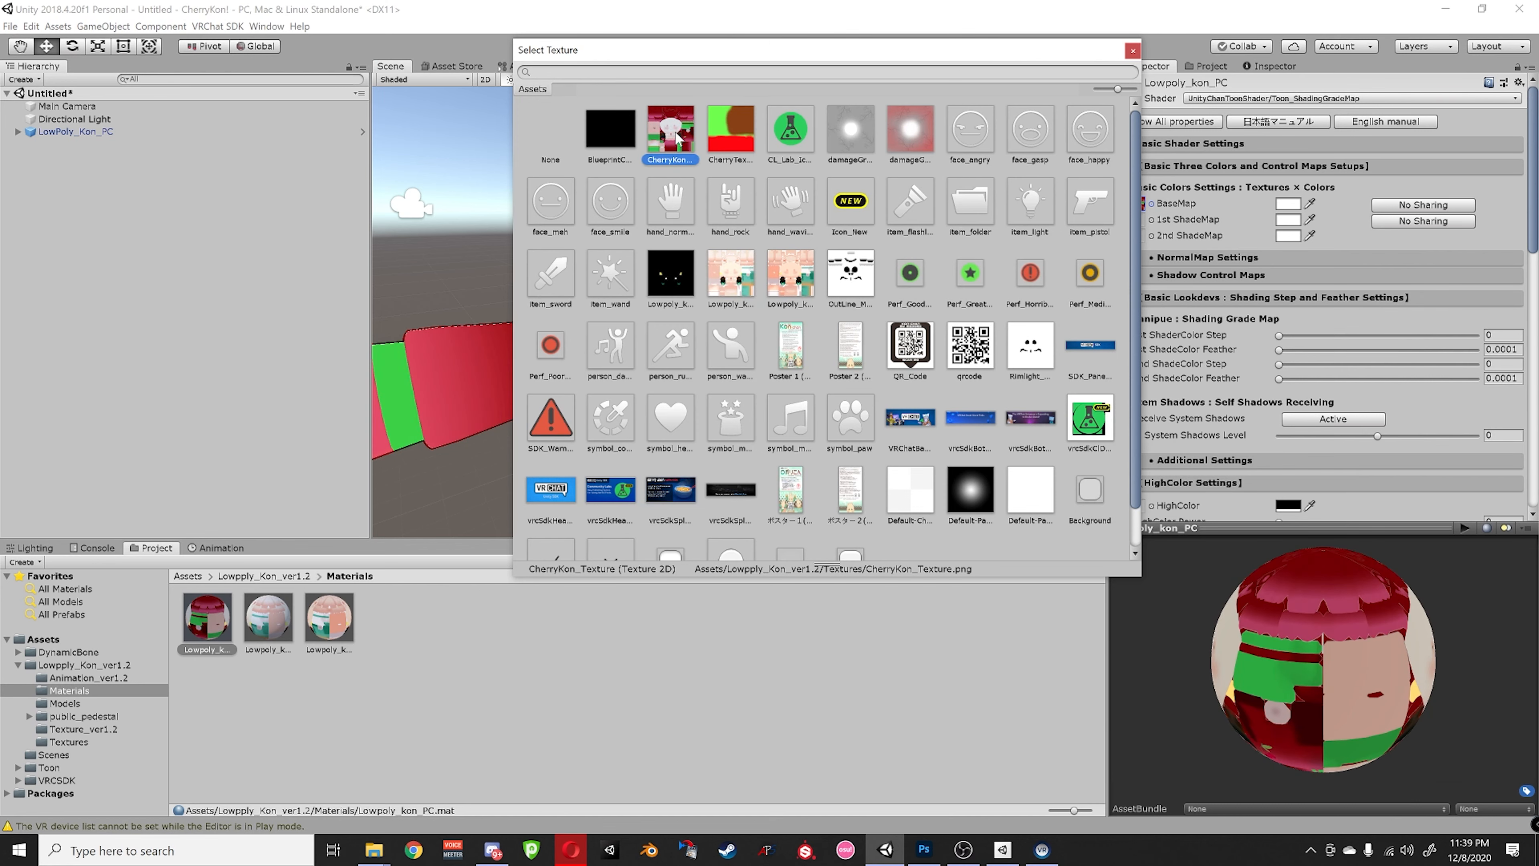
pyautogui.click(1132, 50)
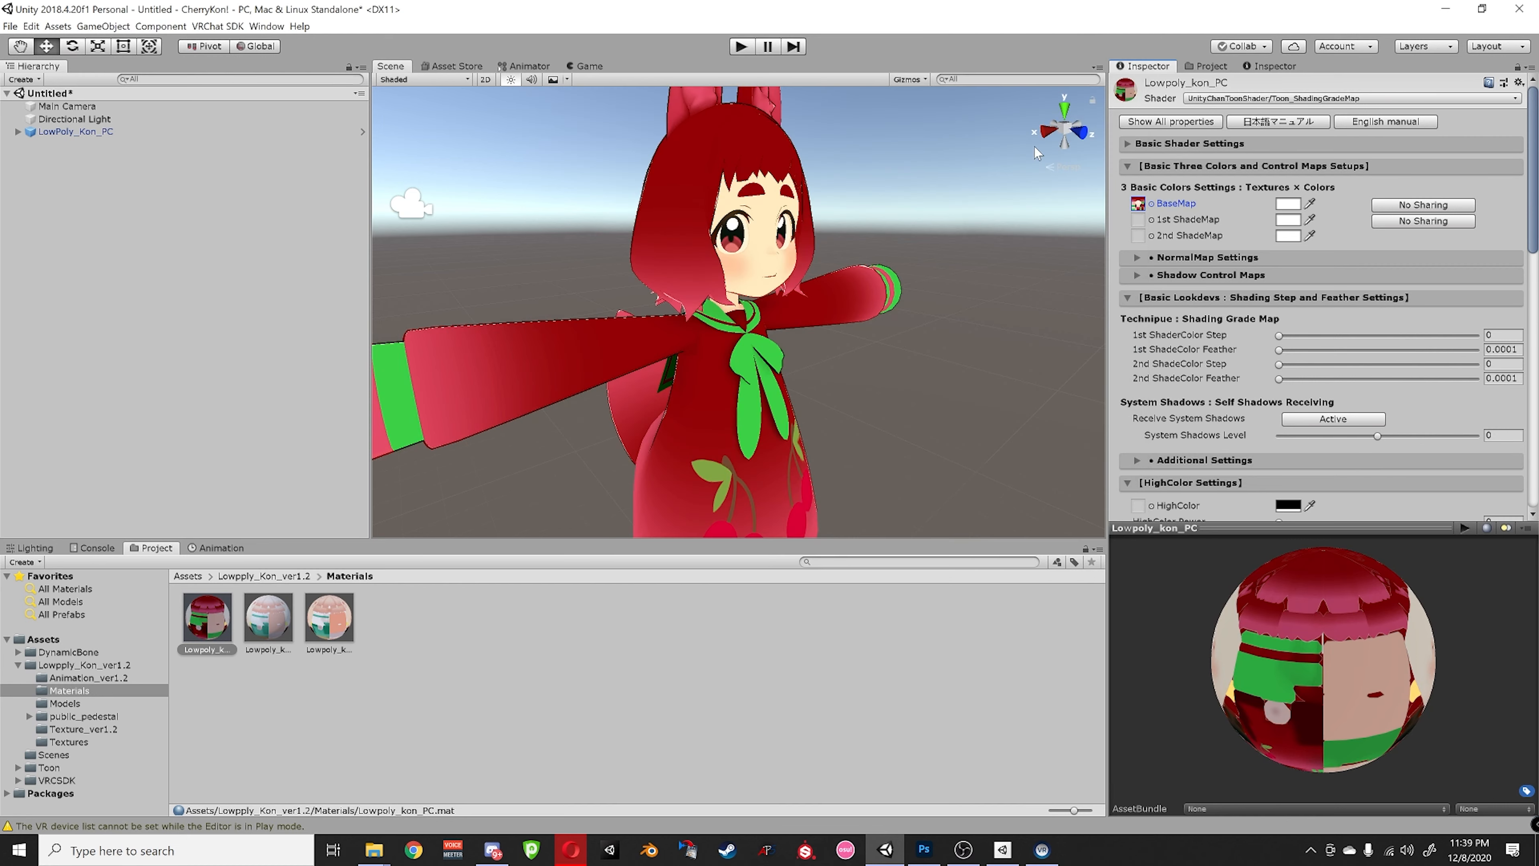
pyautogui.scroll(2, 823, 328)
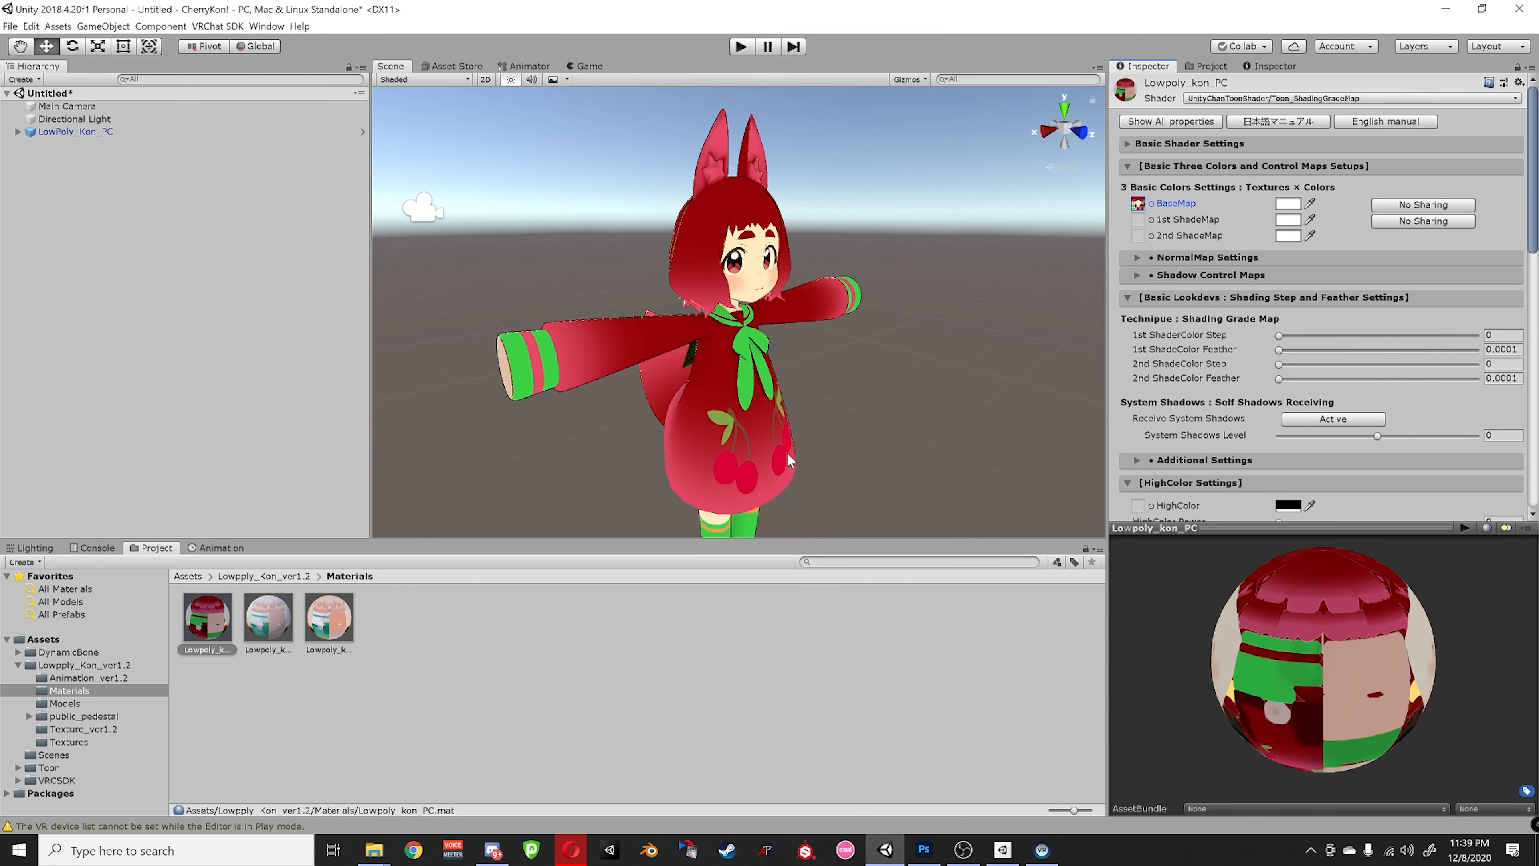
pyautogui.keyDown('alt'); pyautogui.moveTo(790, 461); pyautogui.dragTo(678, 372); pyautogui.keyUp('alt')
pyautogui.moveTo(678, 373); pyautogui.dragTo(838, 422, button='right')
pyautogui.keyDown('alt'); pyautogui.moveTo(838, 422); pyautogui.dragTo(429, 285); pyautogui.keyUp('alt')
# - Inspect the red cherry dress, legs and face from several angles
pyautogui.keyDown('alt'); pyautogui.moveTo(739, 321); pyautogui.dragTo(854, 295); pyautogui.keyUp('alt')
pyautogui.moveTo(870, 295); pyautogui.dragTo(881, 204, button='middle')
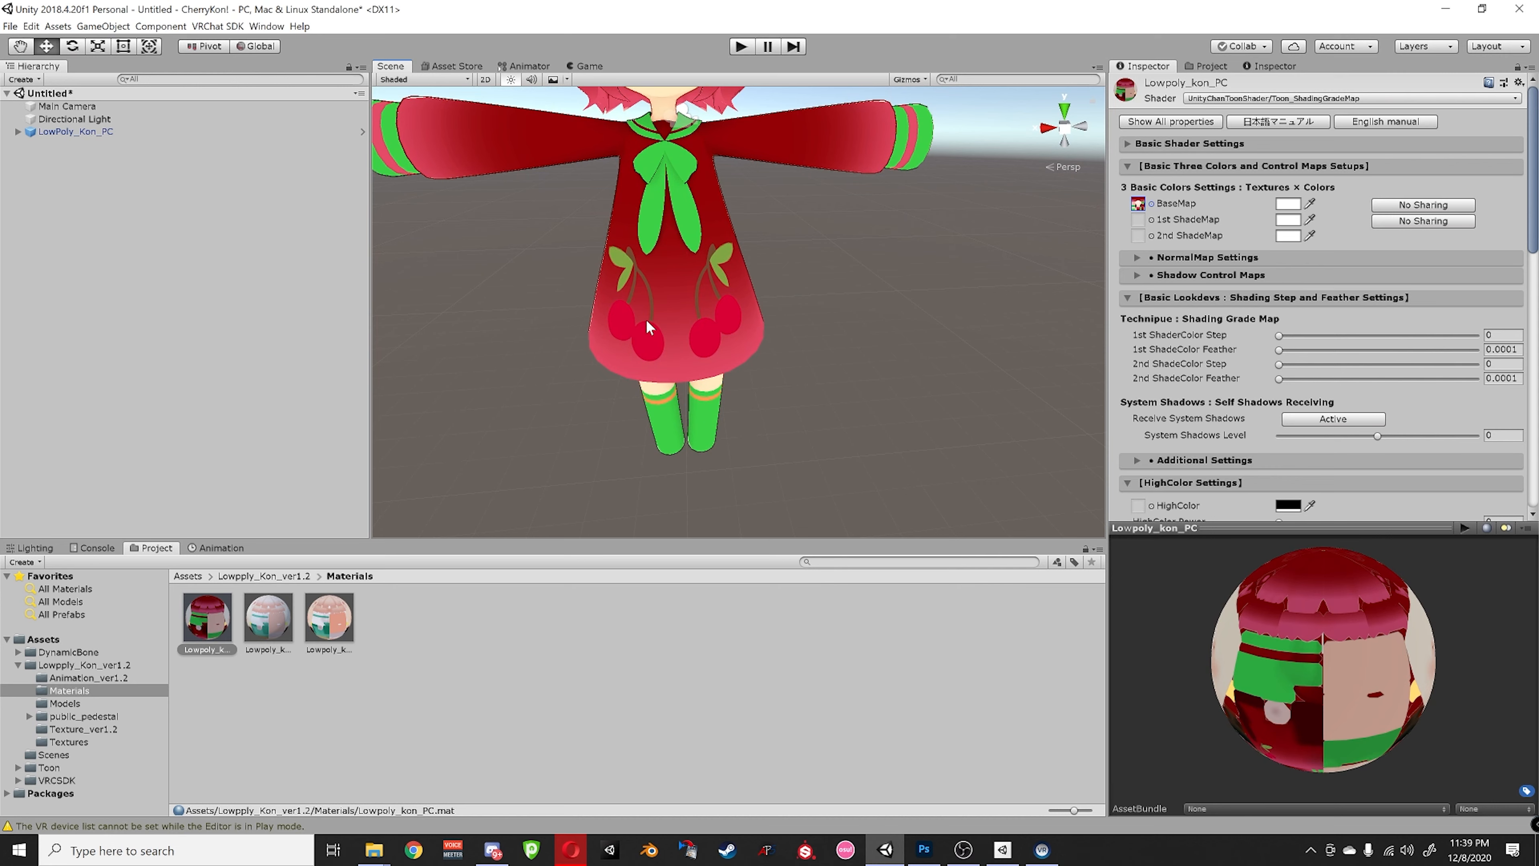
pyautogui.keyDown('alt'); pyautogui.moveTo(721, 424); pyautogui.dragTo(738, 334); pyautogui.keyUp('alt')
pyautogui.moveTo(739, 333); pyautogui.dragTo(749, 227, button='middle')
pyautogui.scroll(3, 701, 371)
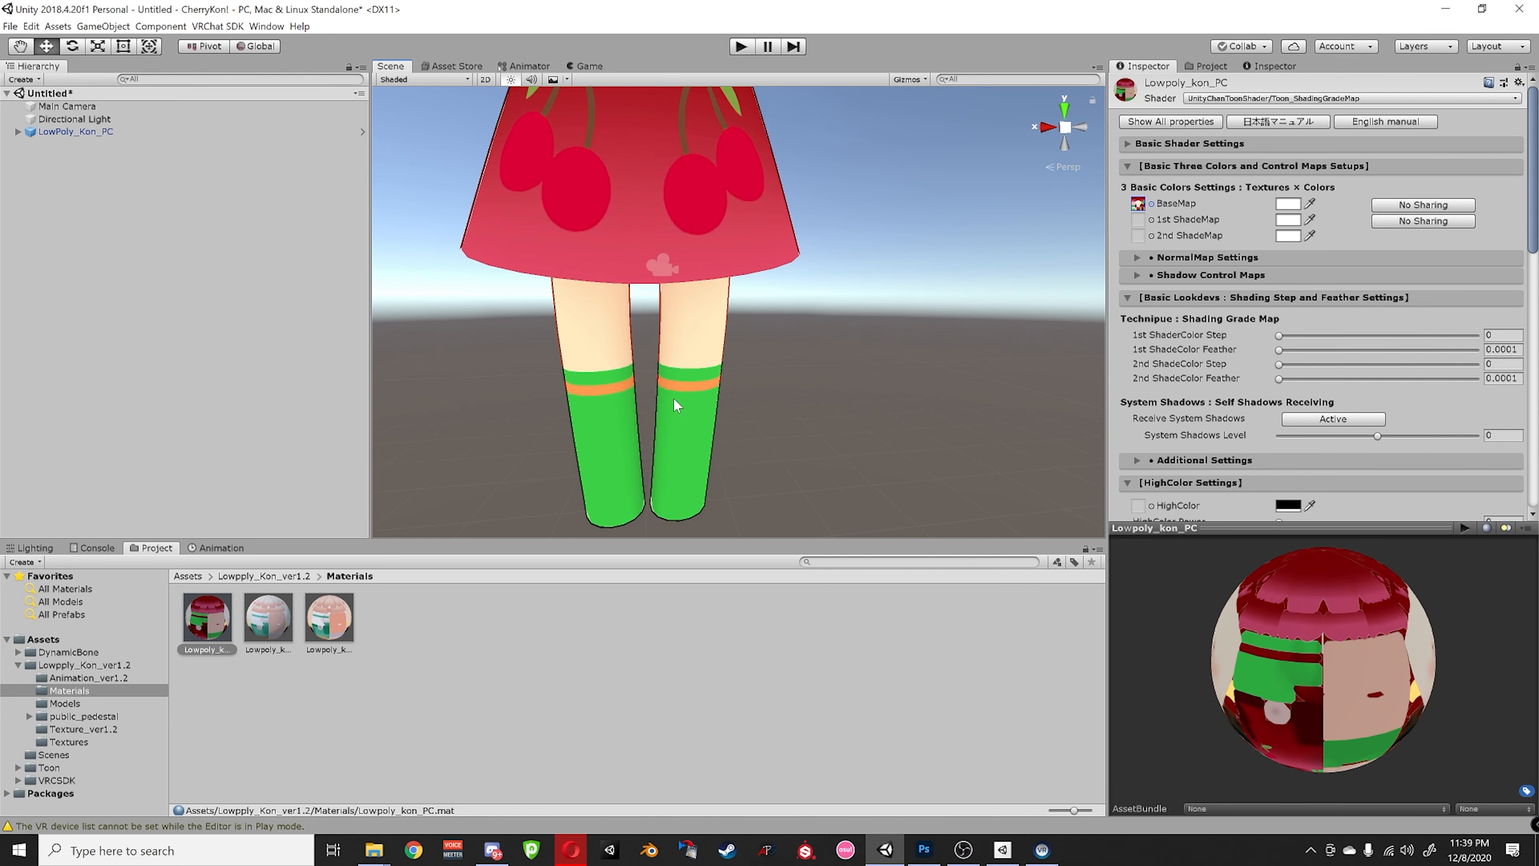
pyautogui.scroll(-2, 628, 288)
pyautogui.moveTo(630, 267); pyautogui.dragTo(642, 367, button='middle')
pyautogui.scroll(1, 642, 368)
pyautogui.keyDown('alt'); pyautogui.moveTo(636, 242); pyautogui.dragTo(643, 292); pyautogui.keyUp('alt')
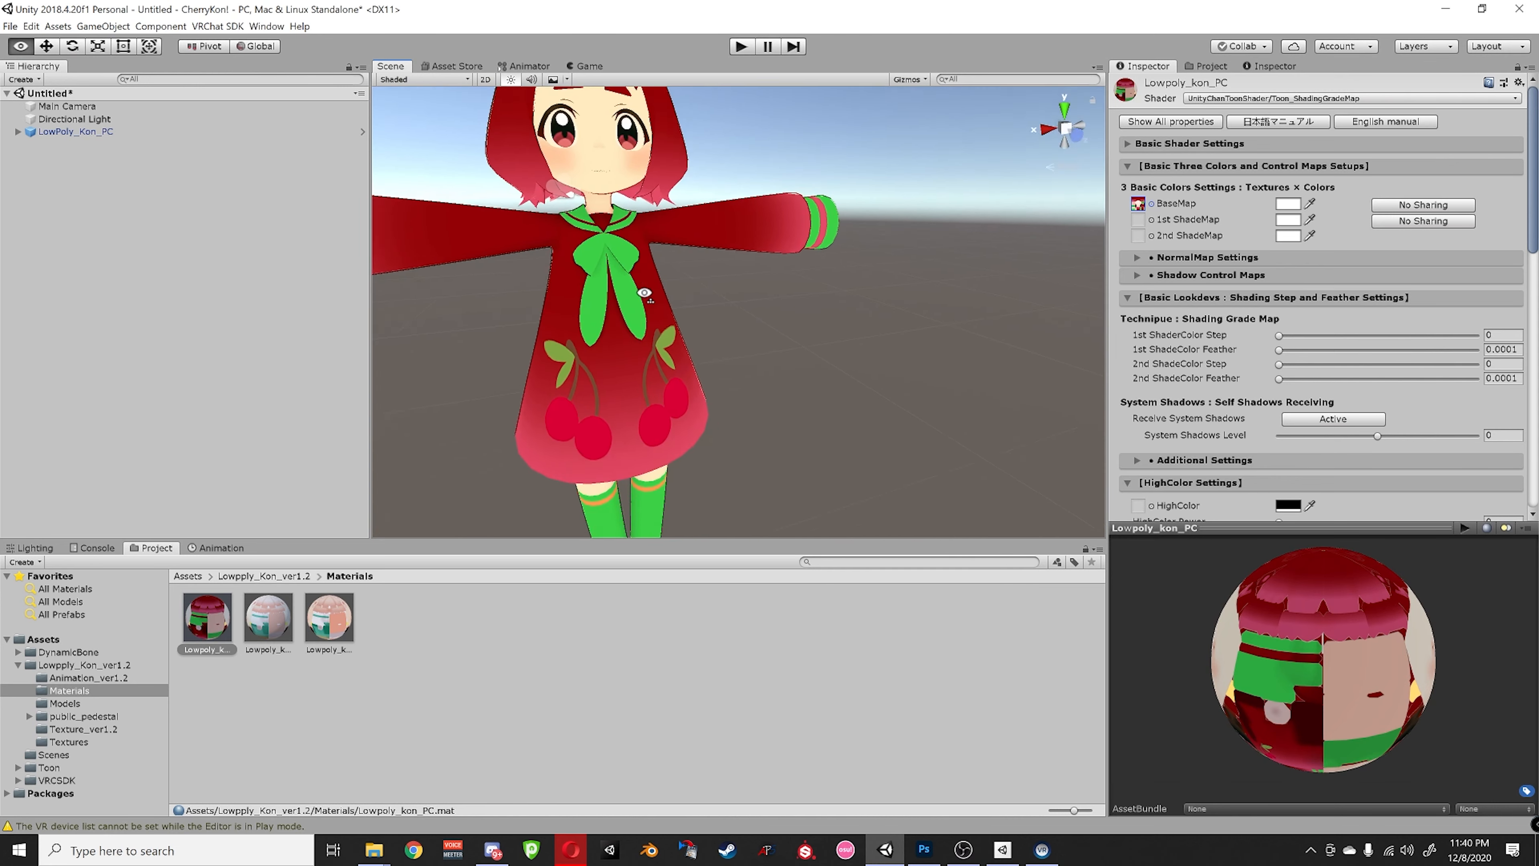
pyautogui.moveTo(648, 243); pyautogui.dragTo(650, 344, button='middle')
pyautogui.keyDown('alt'); pyautogui.moveTo(526, 296); pyautogui.dragTo(602, 247); pyautogui.keyUp('alt')
# - Switch to the Move tool, view the face close up and at an angle, then return to Photoshop
pyautogui.press('w')
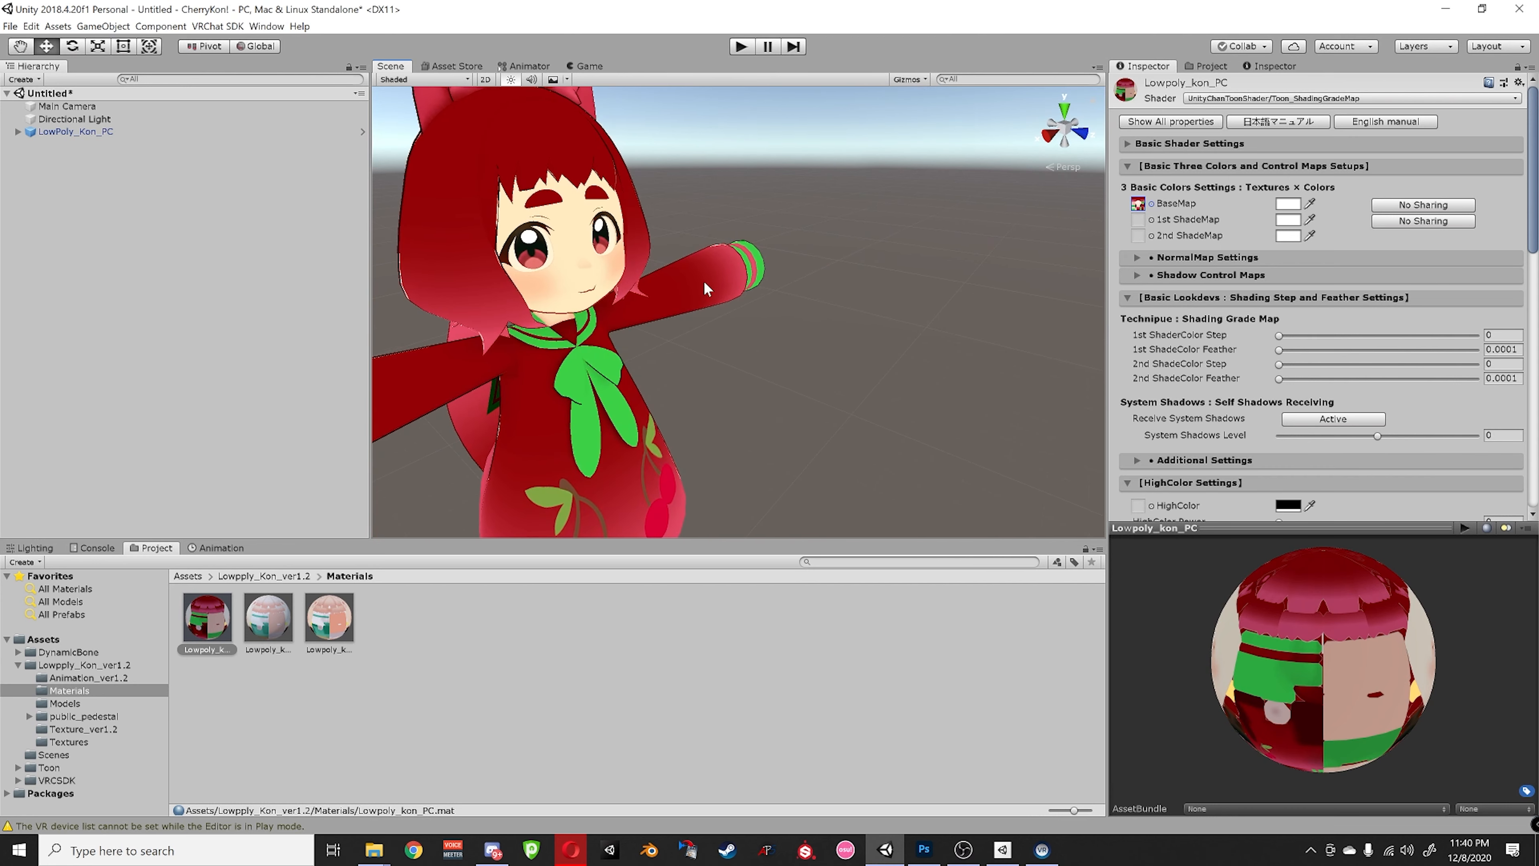
pyautogui.scroll(6, 604, 245)
pyautogui.keyDown('alt'); pyautogui.moveTo(721, 243); pyautogui.dragTo(636, 216); pyautogui.keyUp('alt')
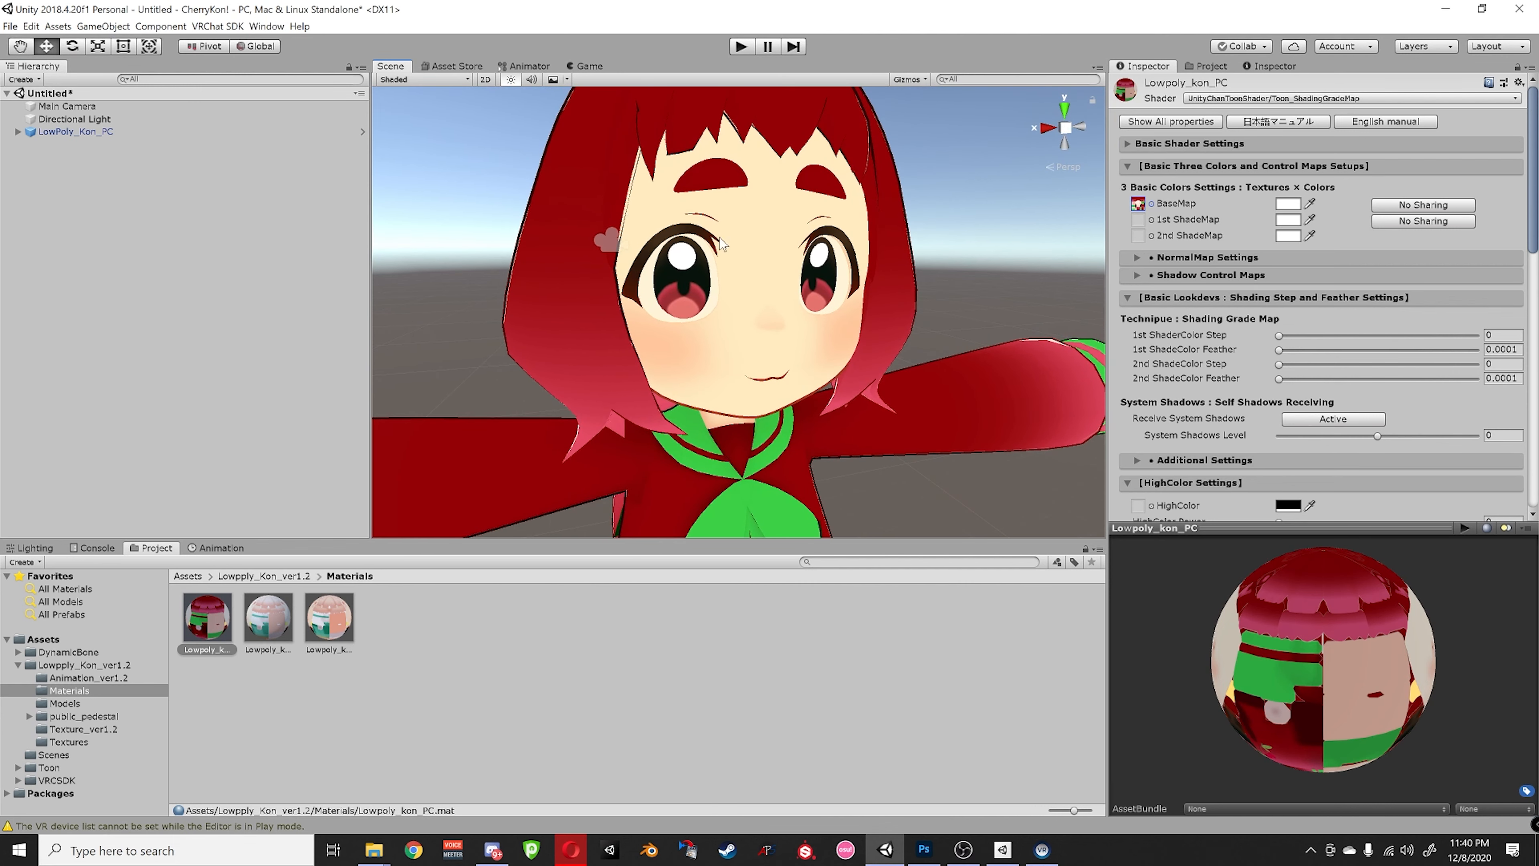
pyautogui.keyDown('alt'); pyautogui.moveTo(661, 330); pyautogui.dragTo(553, 407, button='right'); pyautogui.keyUp('alt')
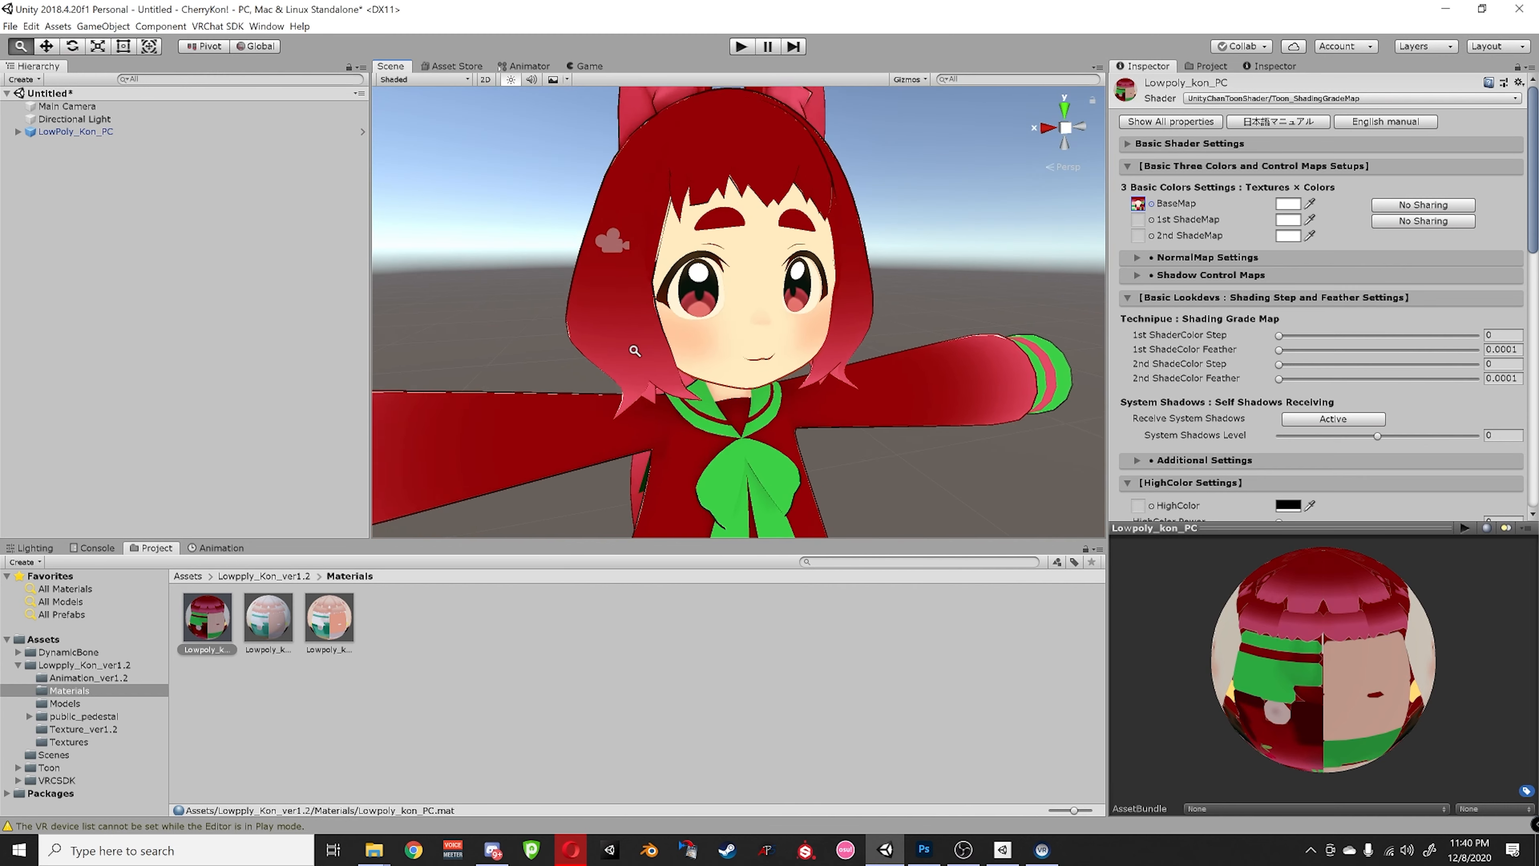
pyautogui.moveTo(653, 415); pyautogui.dragTo(677, 302, button='middle')
pyautogui.keyDown('alt'); pyautogui.moveTo(757, 297); pyautogui.dragTo(817, 400); pyautogui.keyUp('alt')
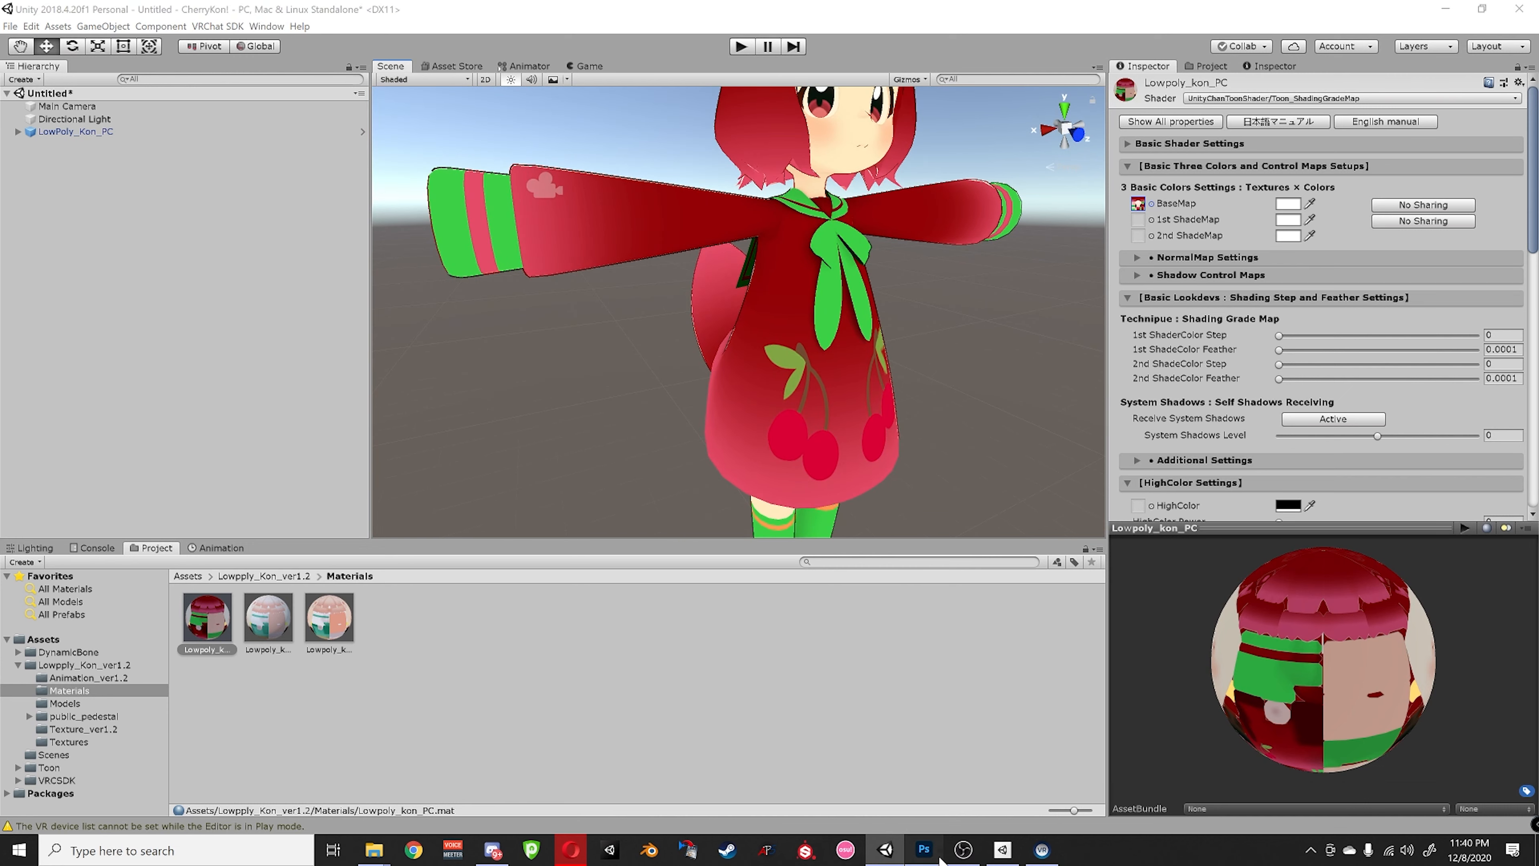
pyautogui.click(923, 849)
# - Select the Body layer and pan across the texture to locate the orange stripe
pyautogui.keyDown('alt'); pyautogui.scroll(3, 591, 573); pyautogui.keyUp('alt')
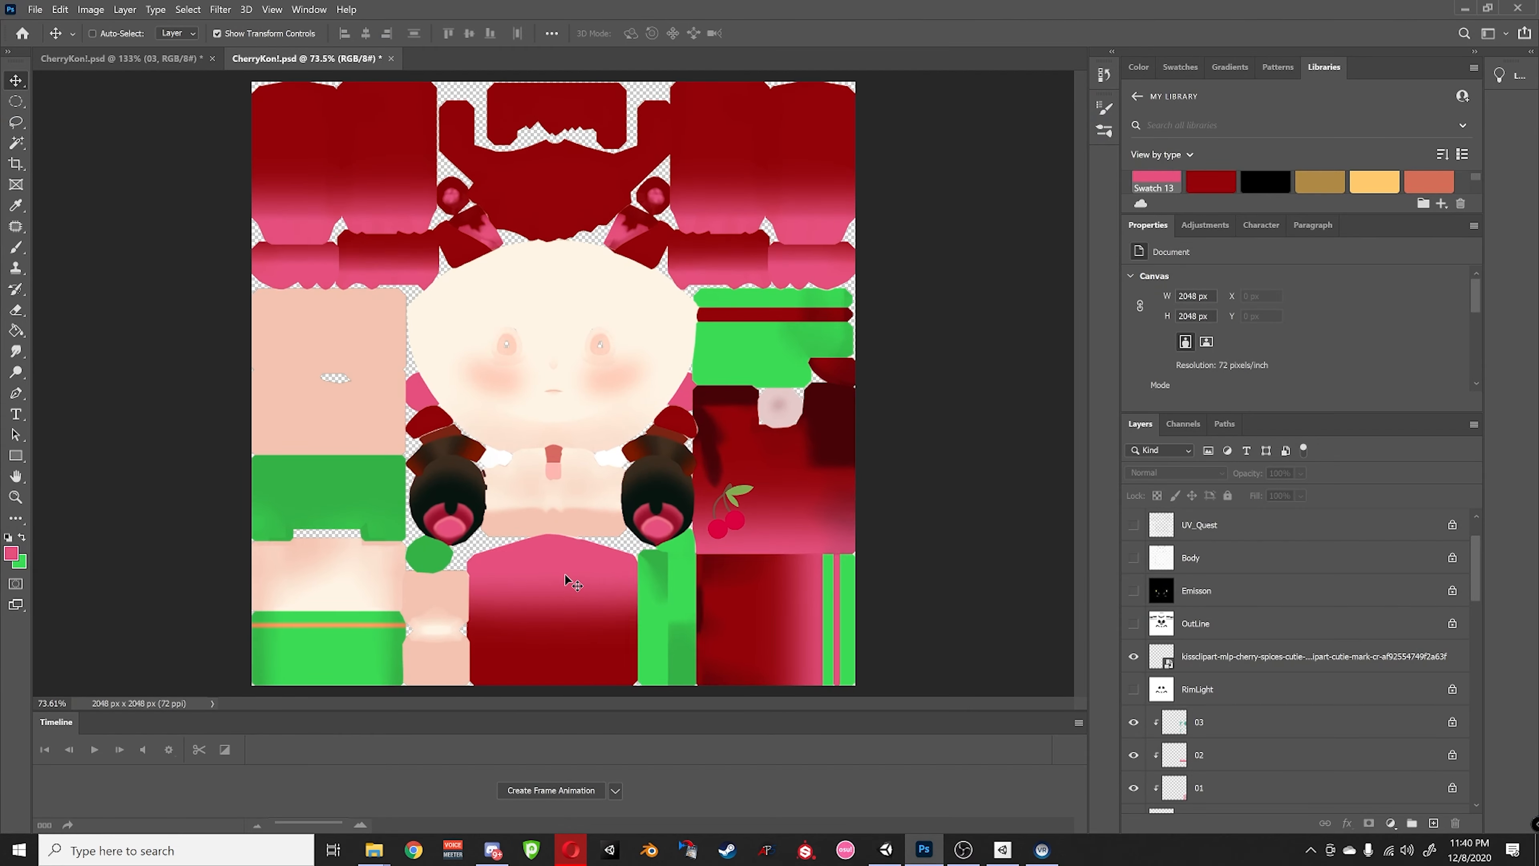
pyautogui.keyDown('alt'); pyautogui.scroll(2, 580, 562); pyautogui.keyUp('alt')
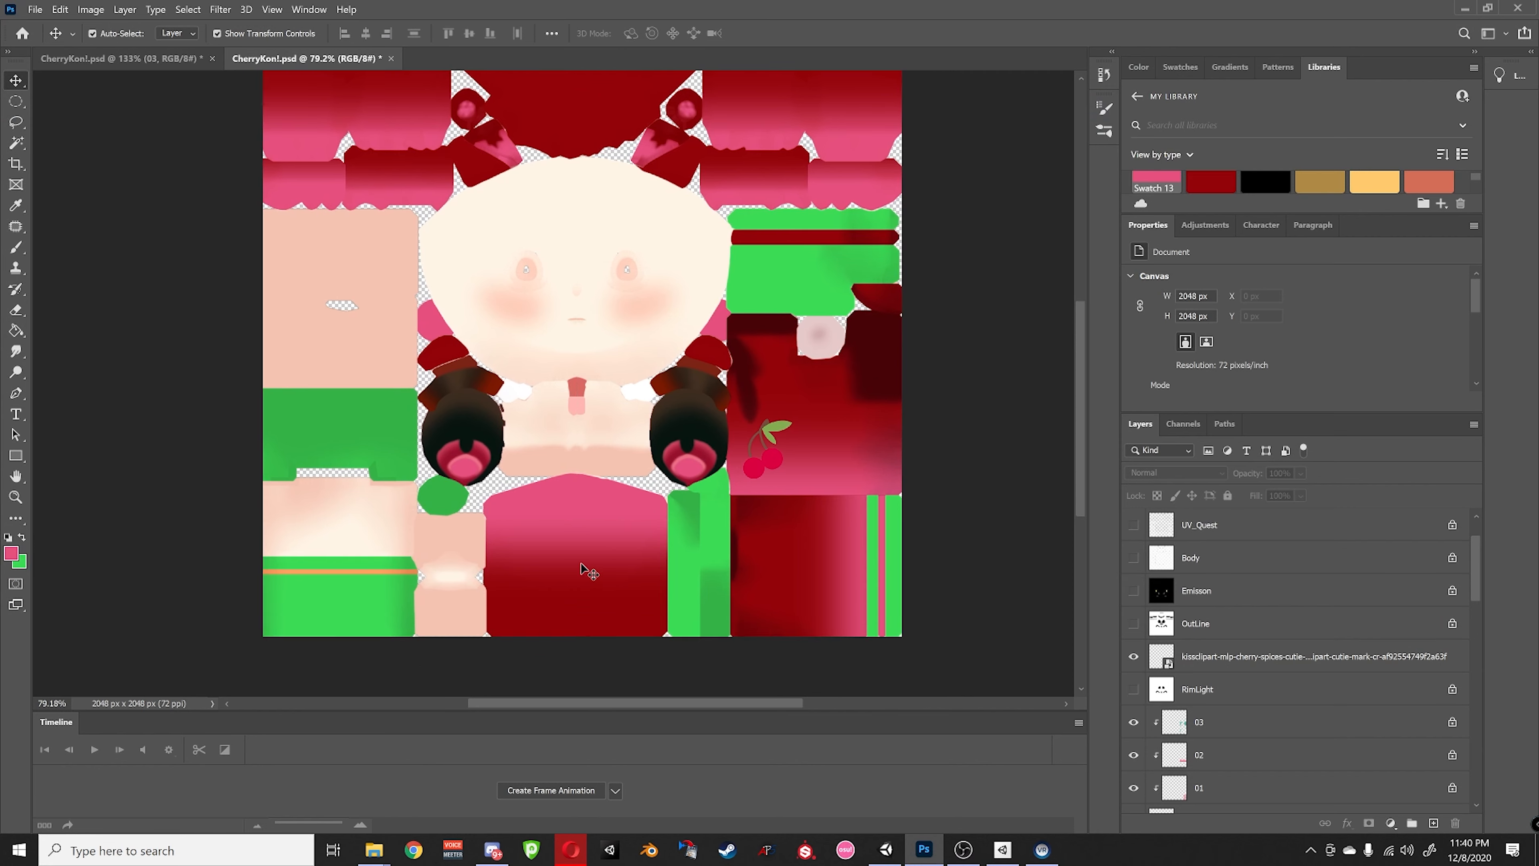
pyautogui.click(334, 534)
pyautogui.scroll(1, 411, 544)
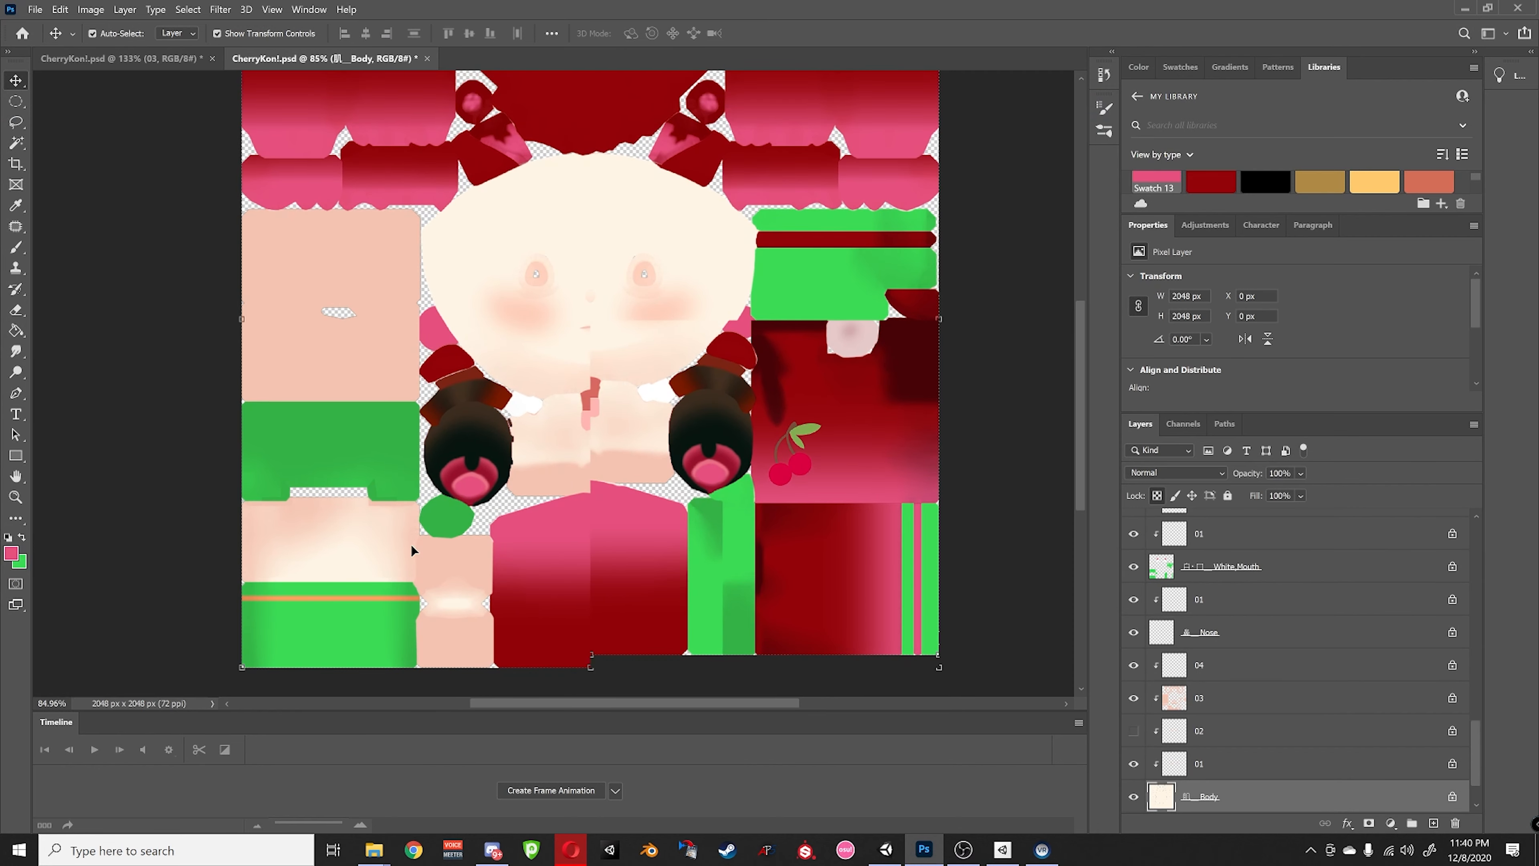
pyautogui.hscroll(-9, 416, 549)
pyautogui.hscroll(4, 585, 575)
pyautogui.scroll(-1, 585, 579)
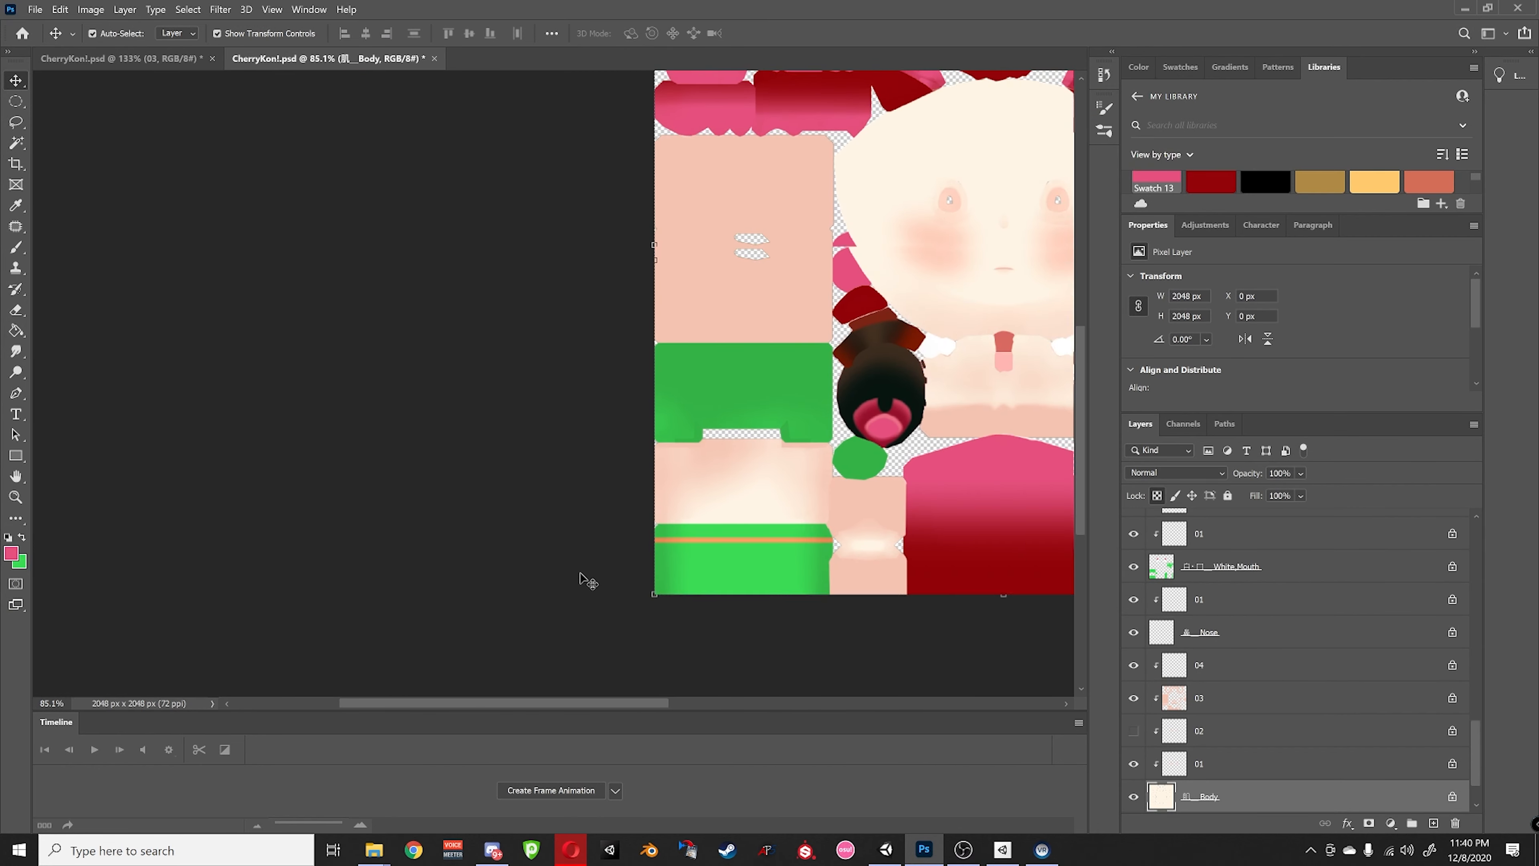
pyautogui.keyDown('alt'); pyautogui.scroll(2, 572, 590); pyautogui.keyUp('alt')
pyautogui.hscroll(1, 573, 596)
pyautogui.hscroll(3, 568, 589)
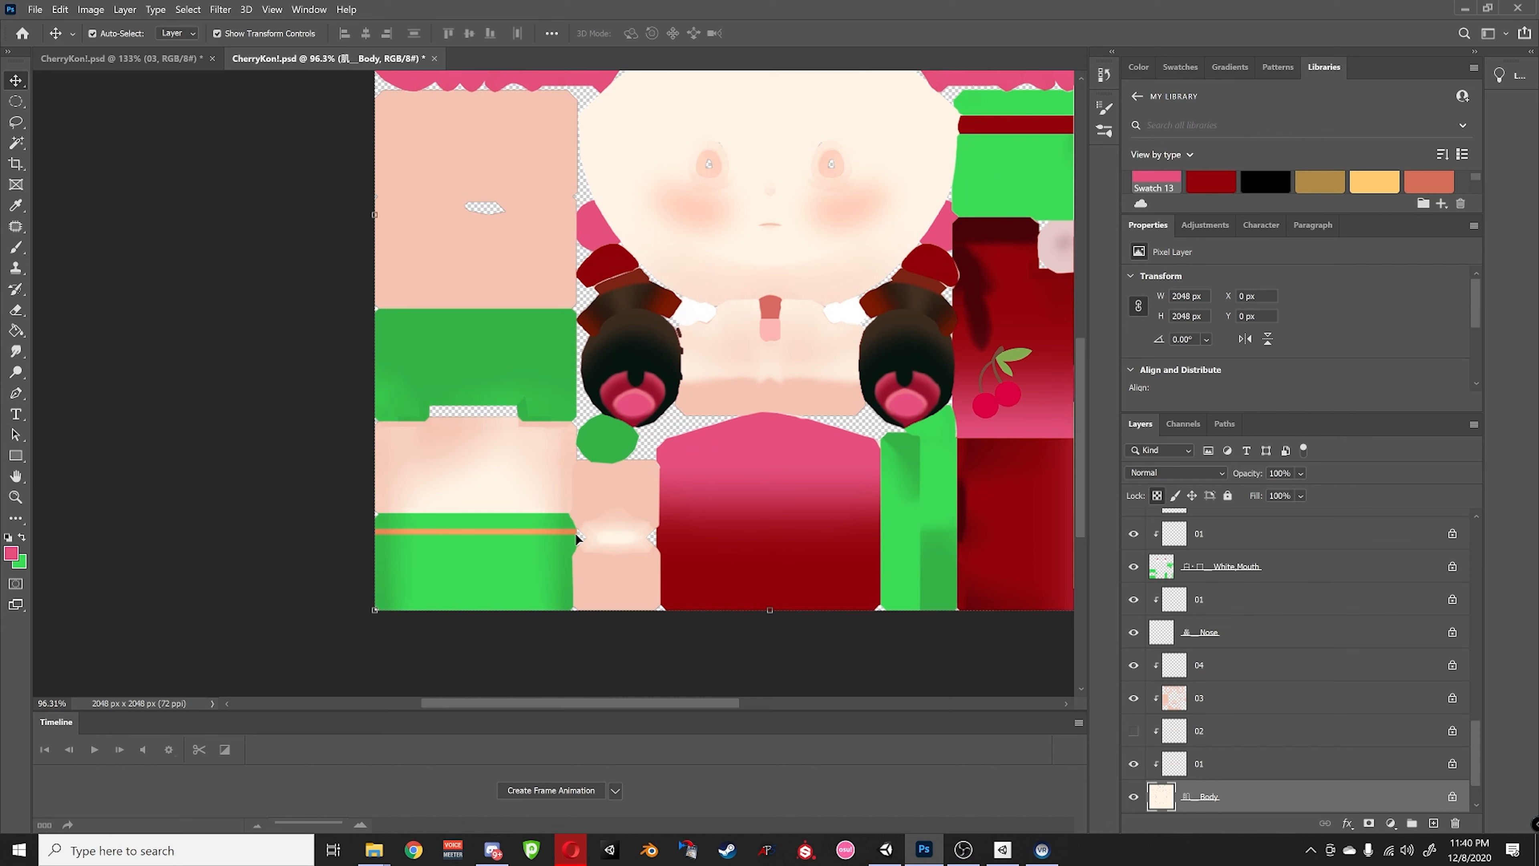
pyautogui.scroll(-2, 1322, 704)
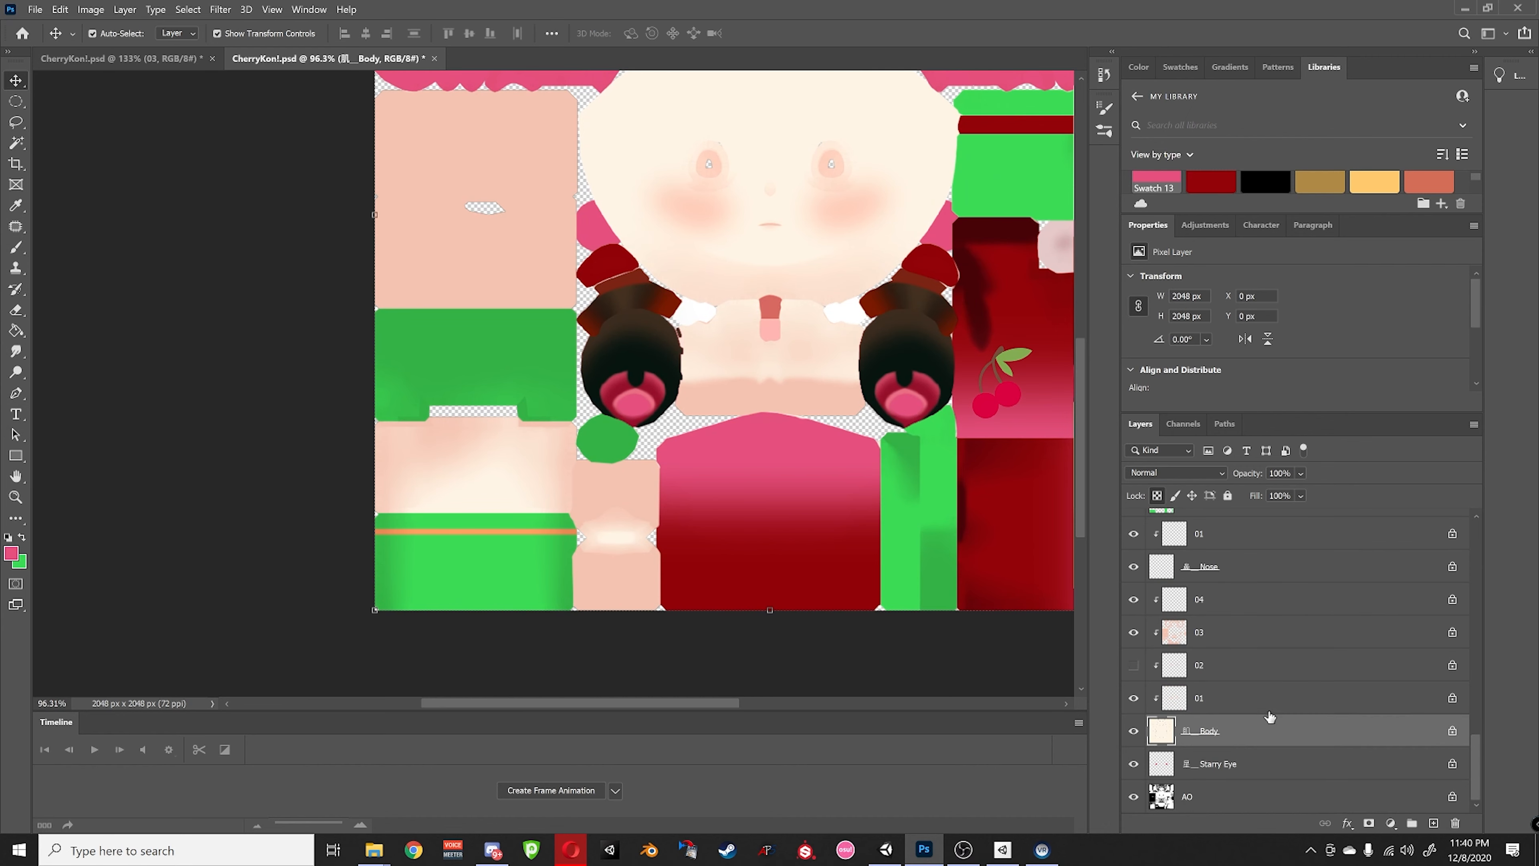
pyautogui.scroll(2, 1230, 726)
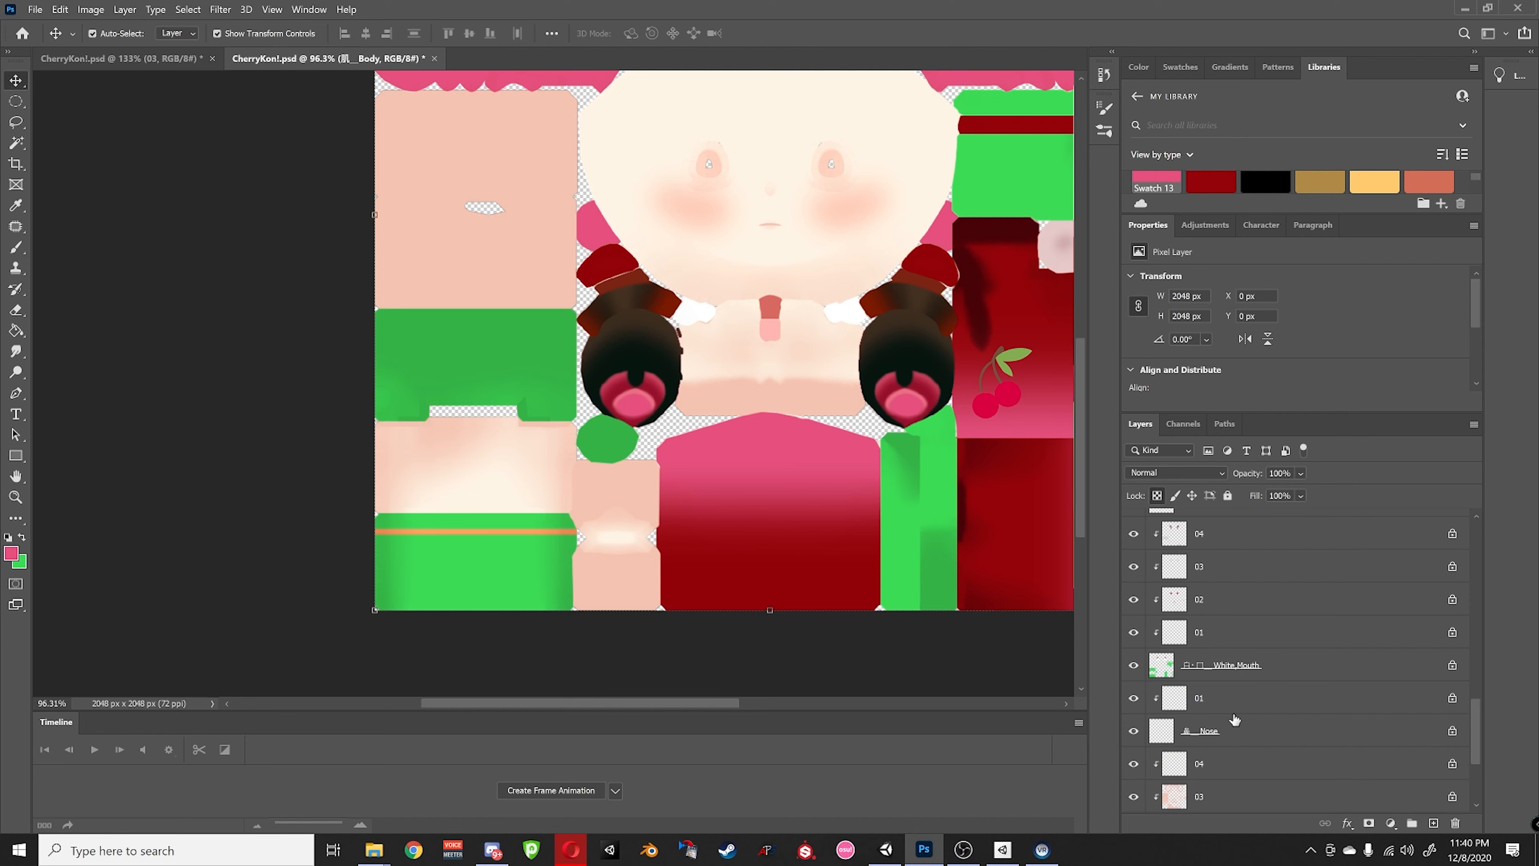
pyautogui.scroll(-1, 1212, 731)
# - Solo the orange stripe's layer, paint it pink with the Brush, then show all layers again
pyautogui.click(459, 530)
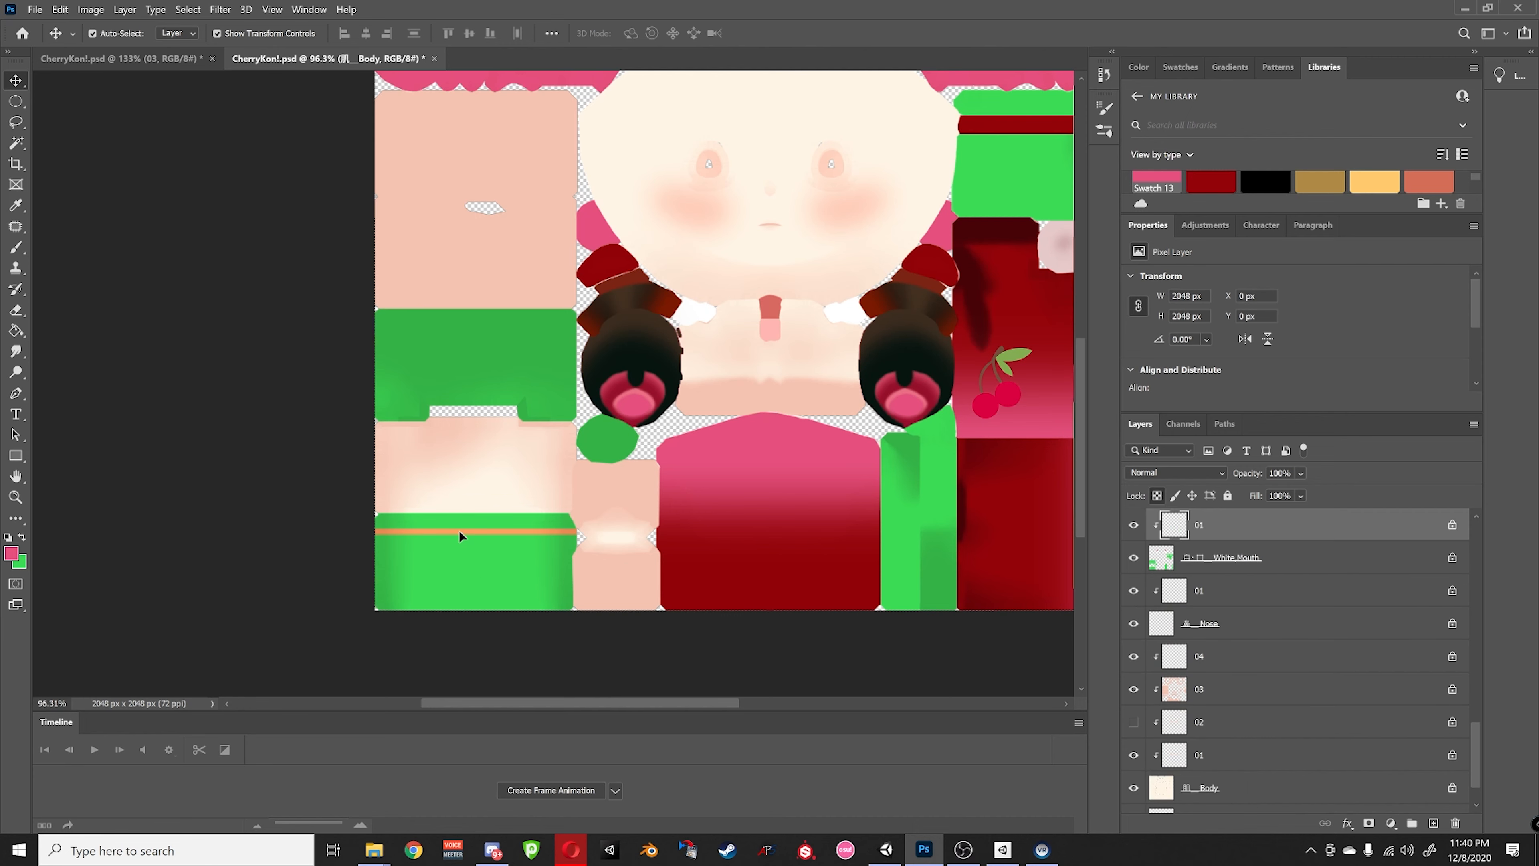
pyautogui.scroll(2, 1268, 622)
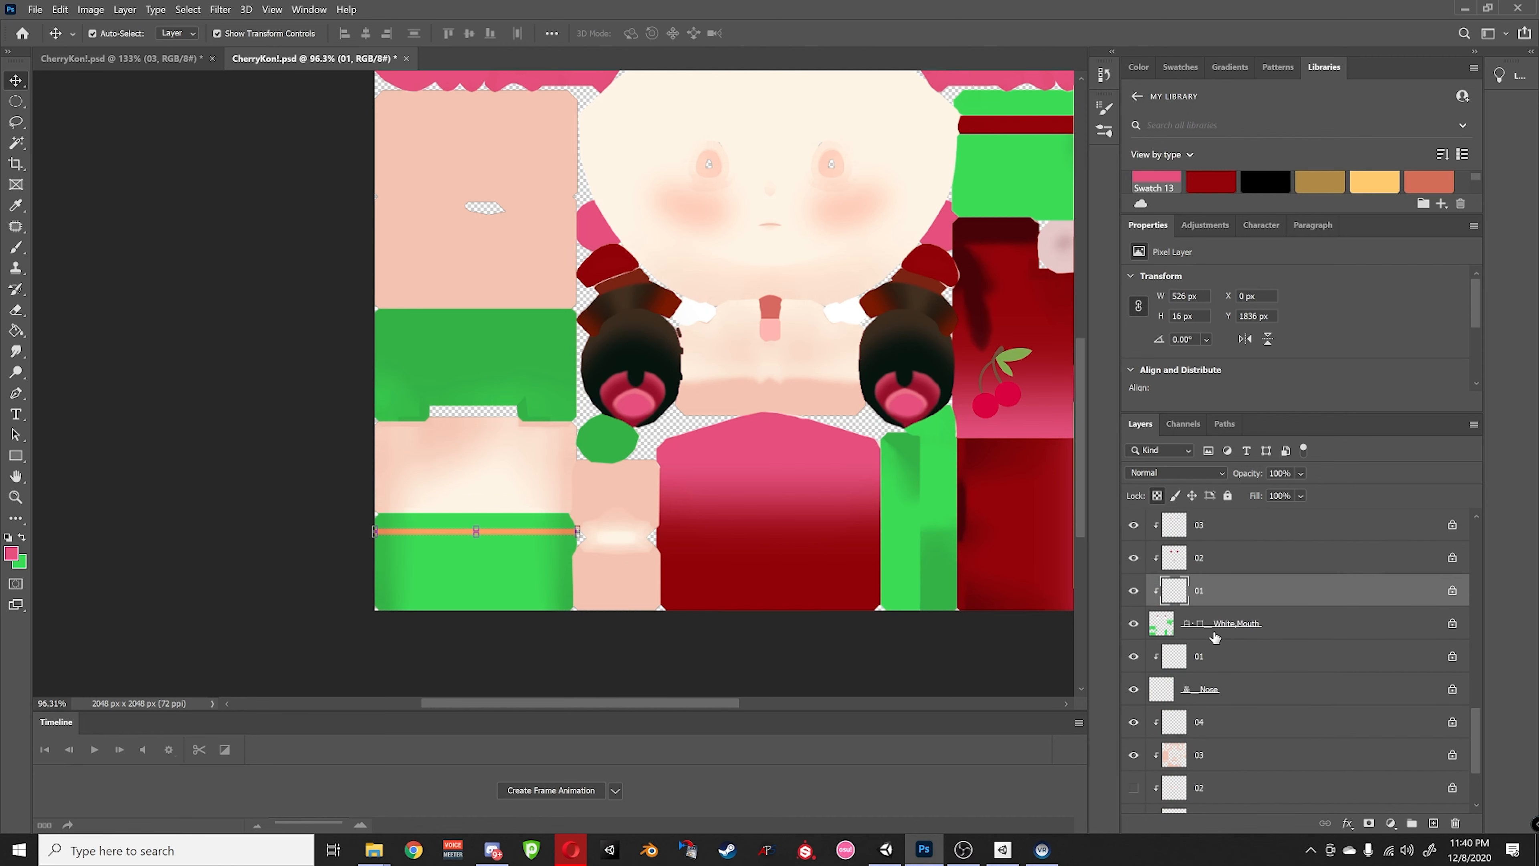
pyautogui.keyDown('alt'); pyautogui.click(1132, 591); pyautogui.keyUp('alt')
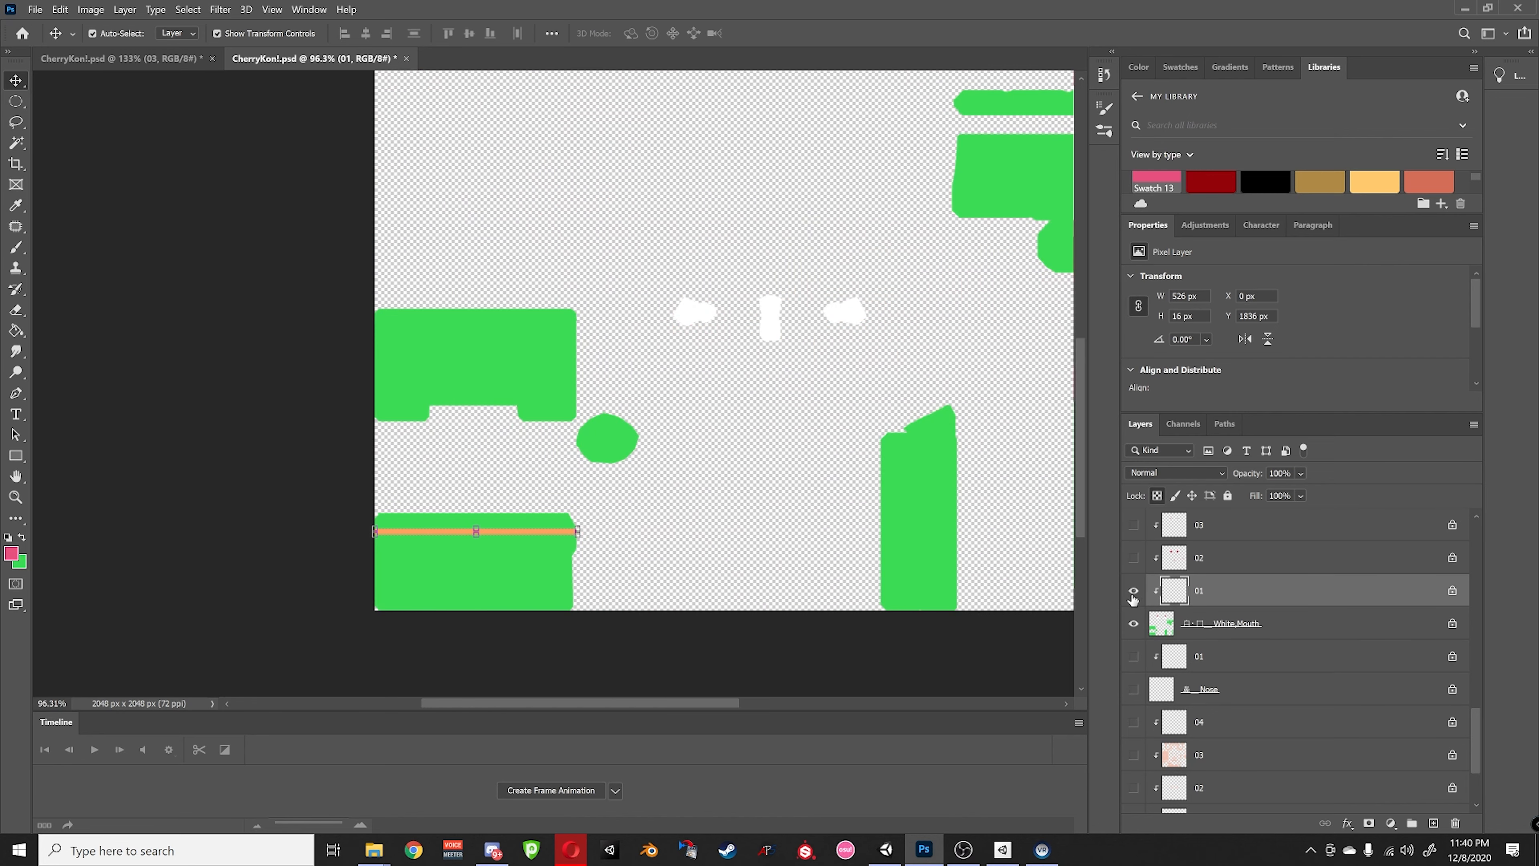
pyautogui.click(16, 247)
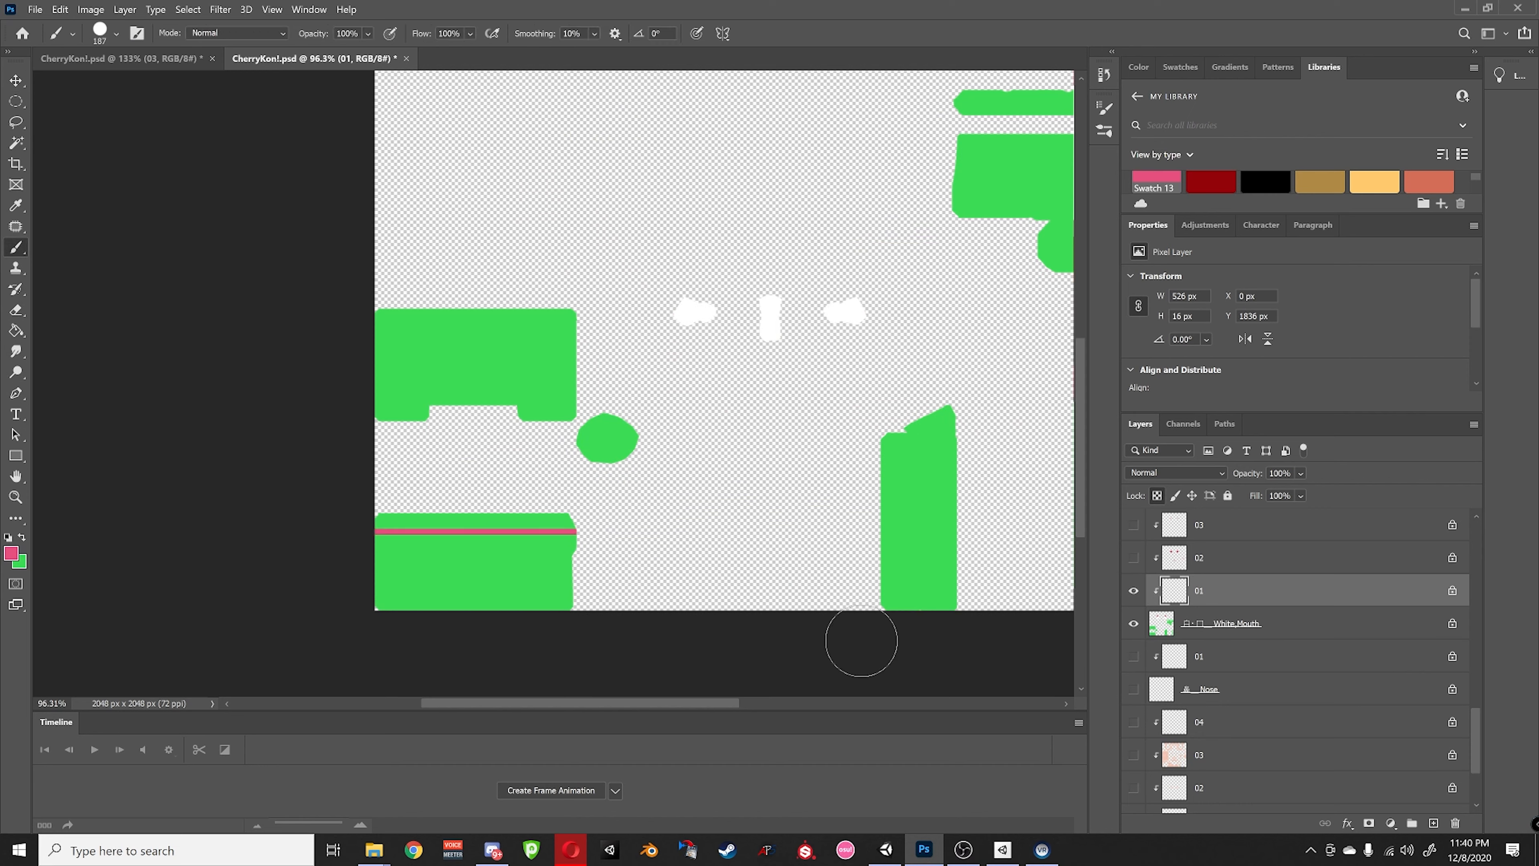
pyautogui.keyDown('alt'); pyautogui.click(1134, 592); pyautogui.keyUp('alt')
pyautogui.keyDown('alt'); pyautogui.scroll(-1, 681, 516); pyautogui.keyUp('alt')
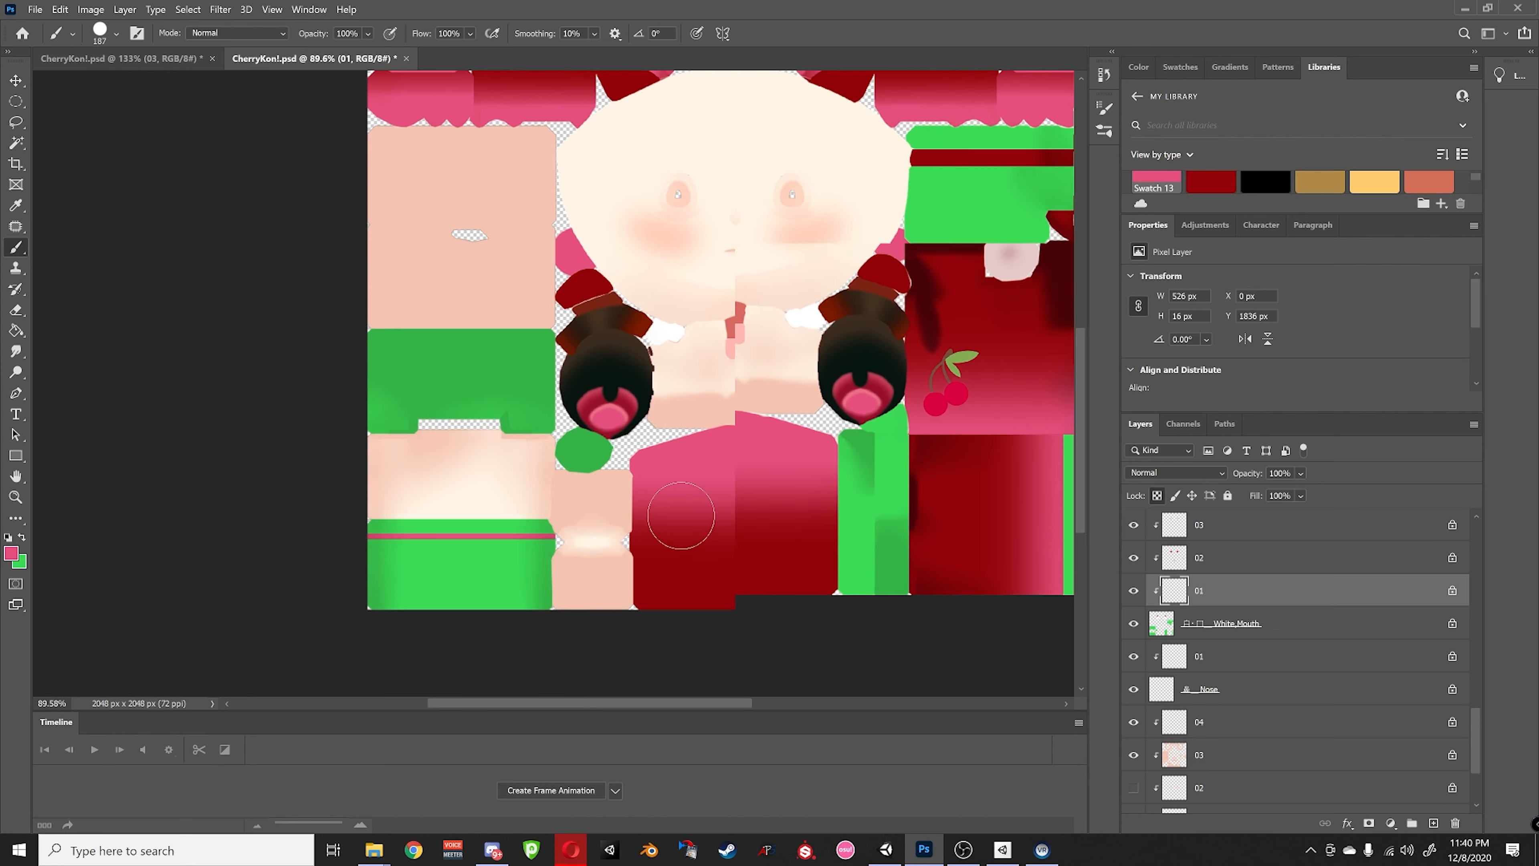
pyautogui.keyDown('alt'); pyautogui.scroll(4, 681, 516); pyautogui.keyUp('alt')
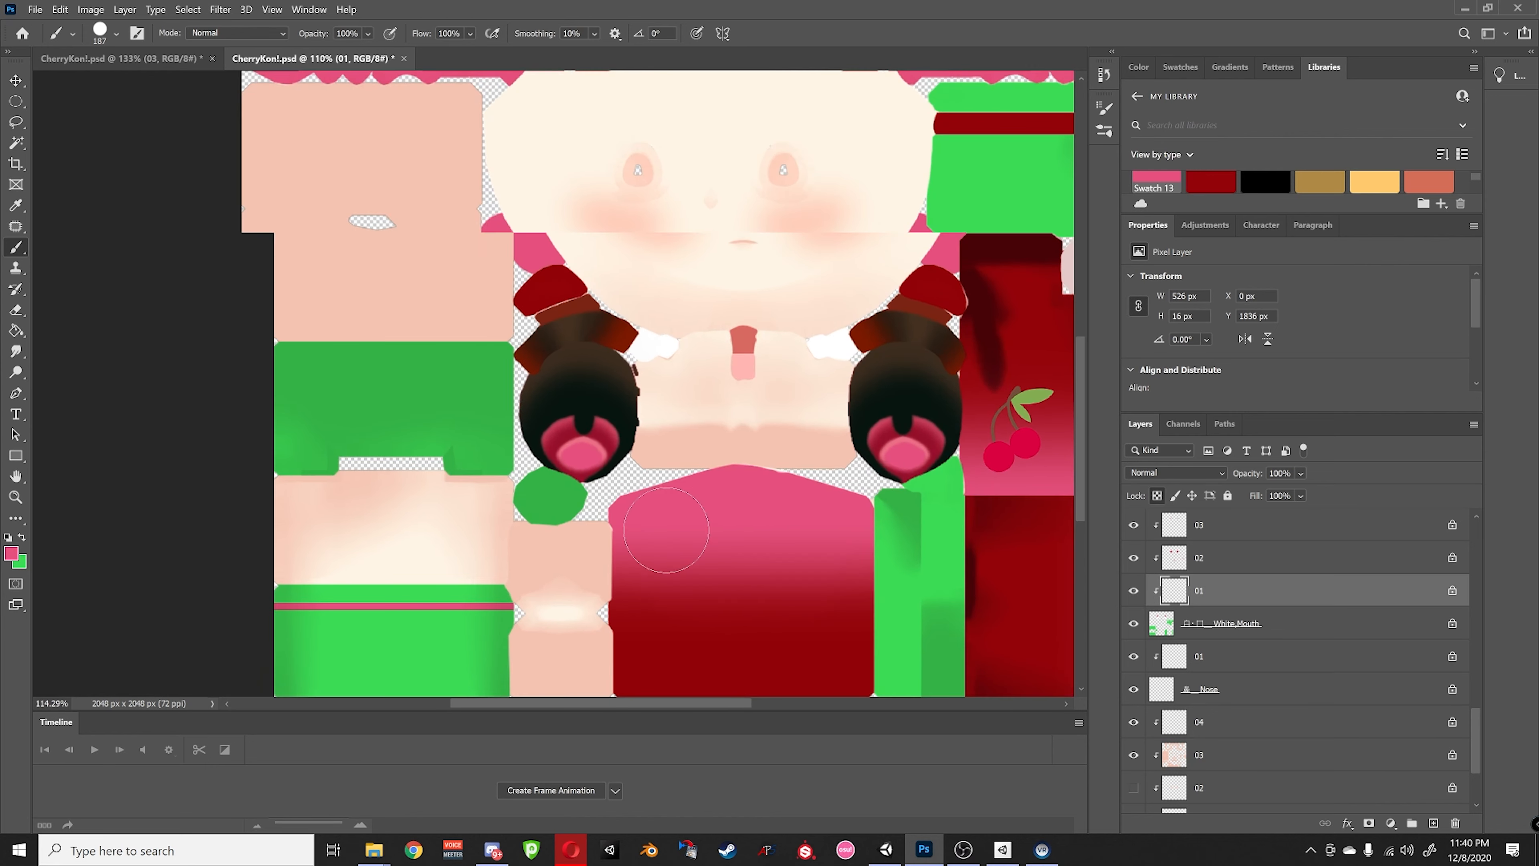
pyautogui.keyDown('alt'); pyautogui.scroll(3, 666, 530); pyautogui.keyUp('alt')
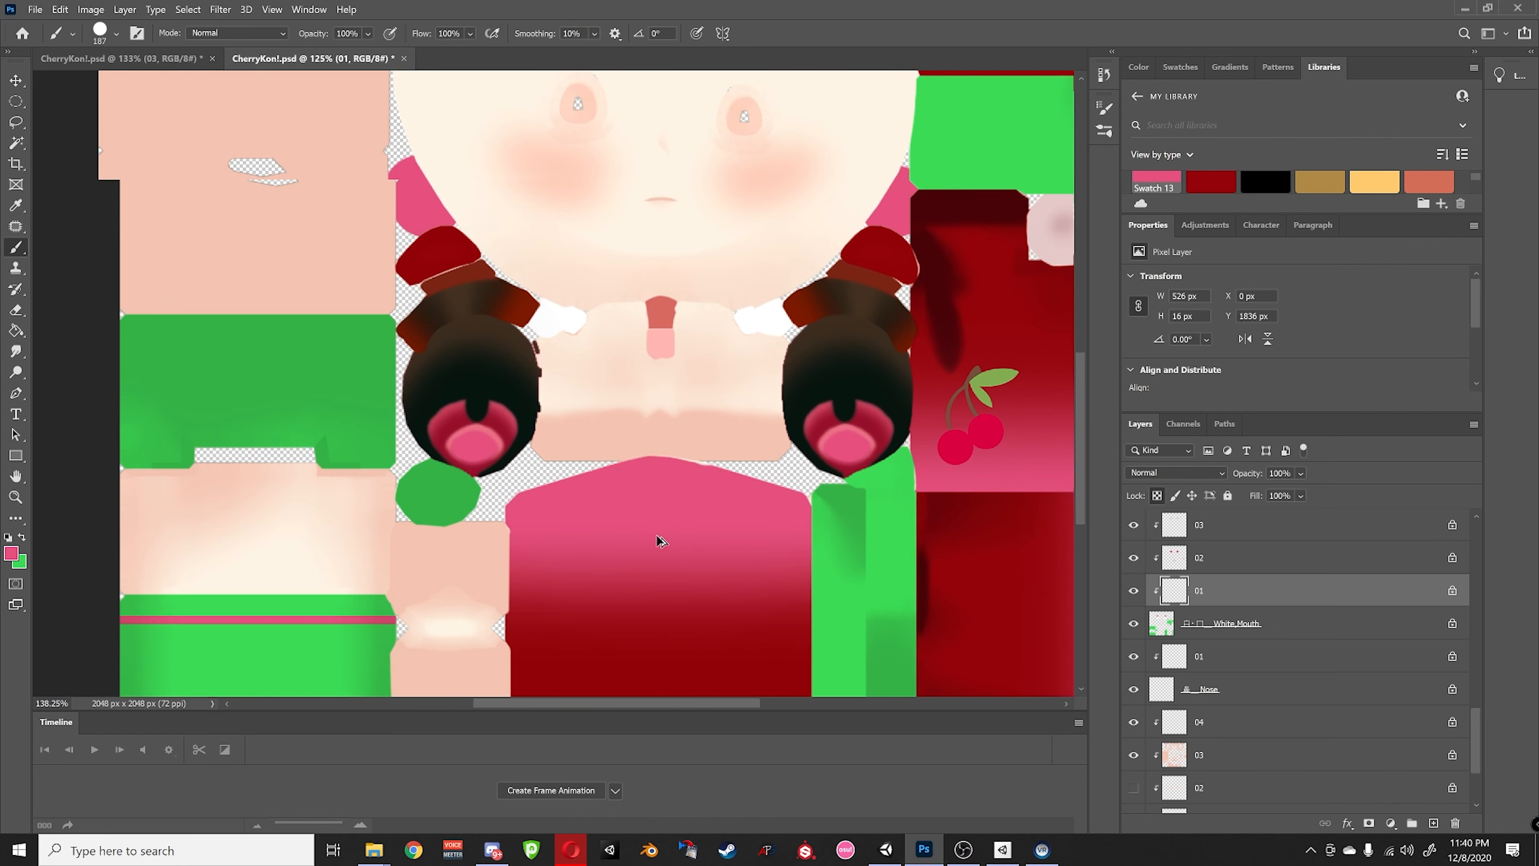
pyautogui.keyDown('alt'); pyautogui.scroll(1, 656, 534); pyautogui.keyUp('alt')
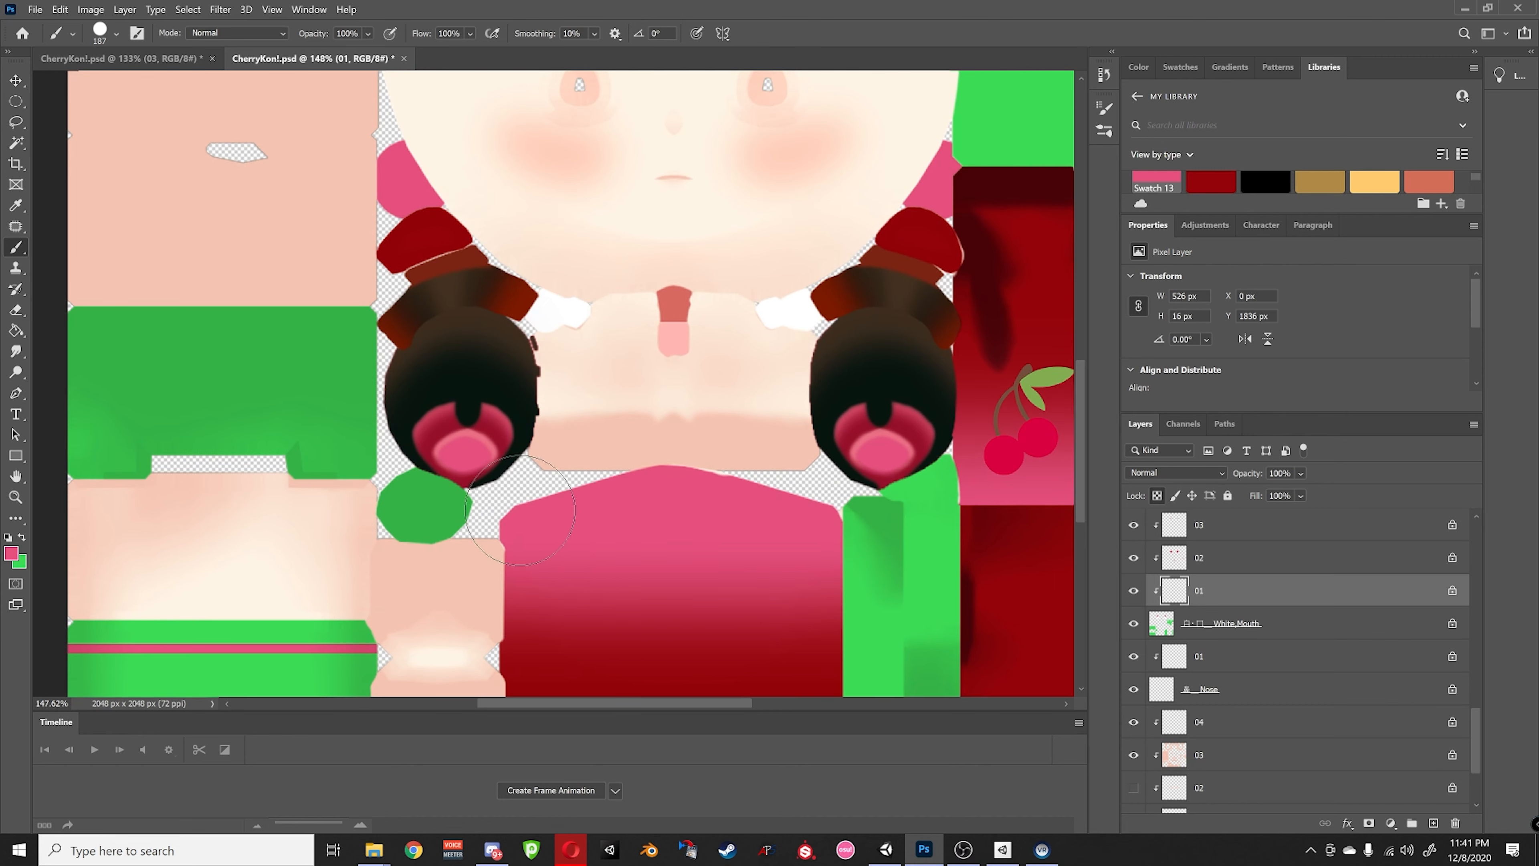
# - Brighten the pink foreground colour slightly and select layer 02
pyautogui.click(11, 555)
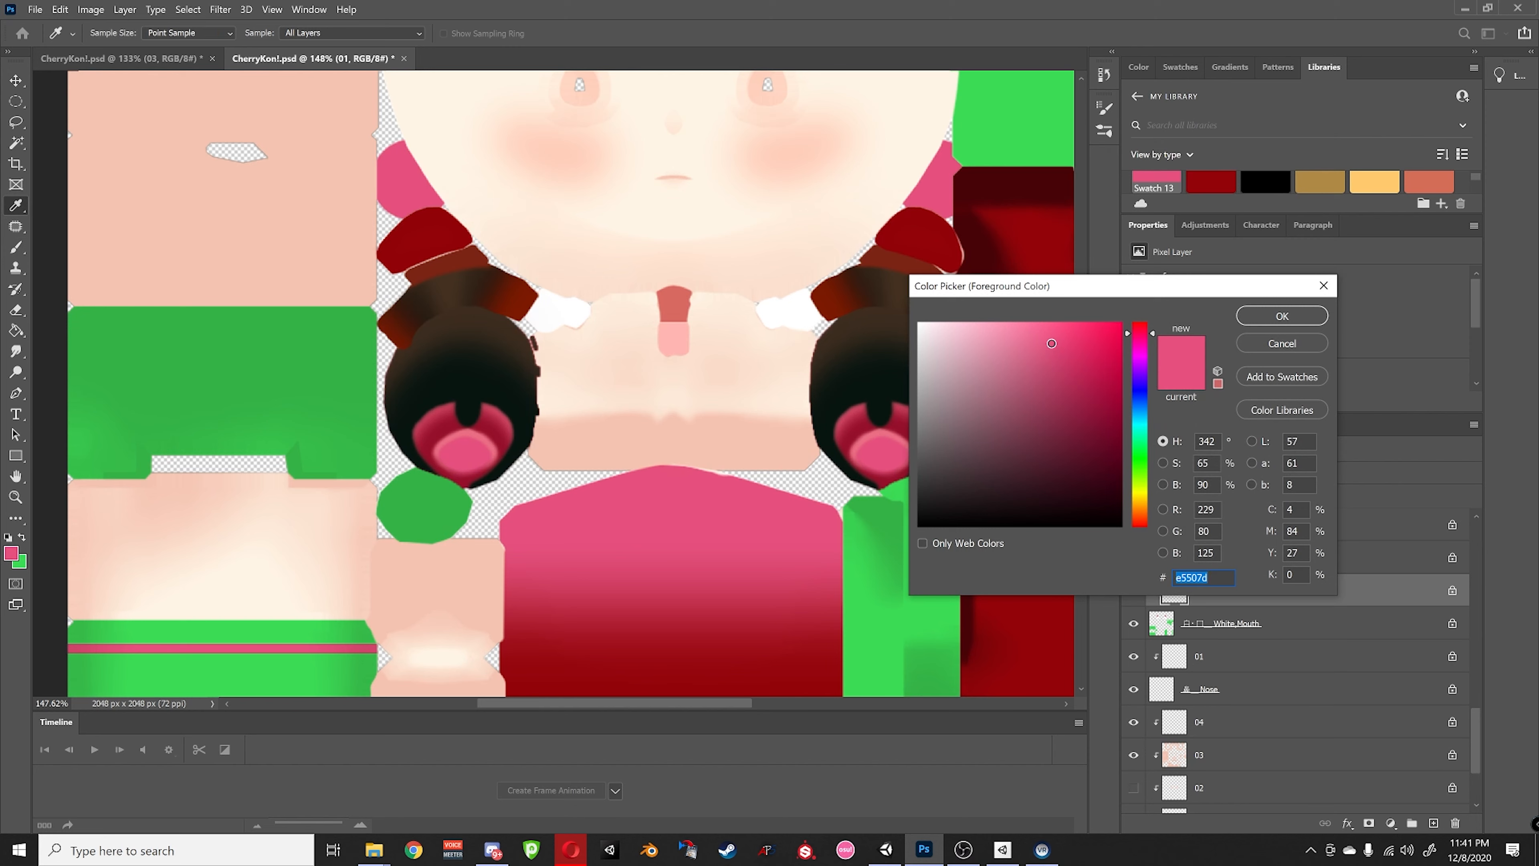
pyautogui.moveTo(1051, 343); pyautogui.dragTo(1050, 338)
pyautogui.click(1266, 321)
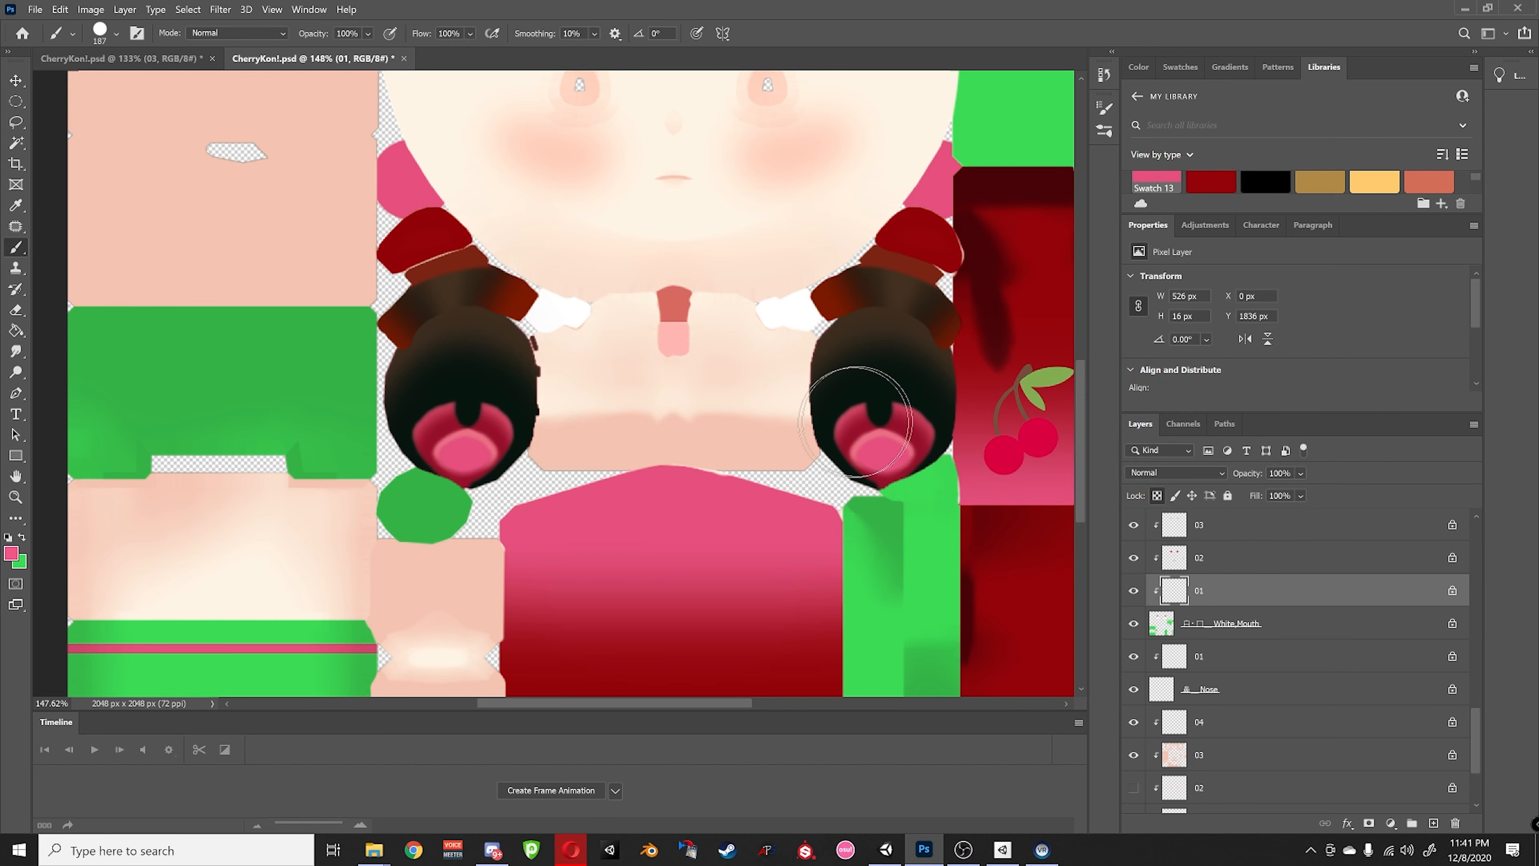
pyautogui.click(1214, 591)
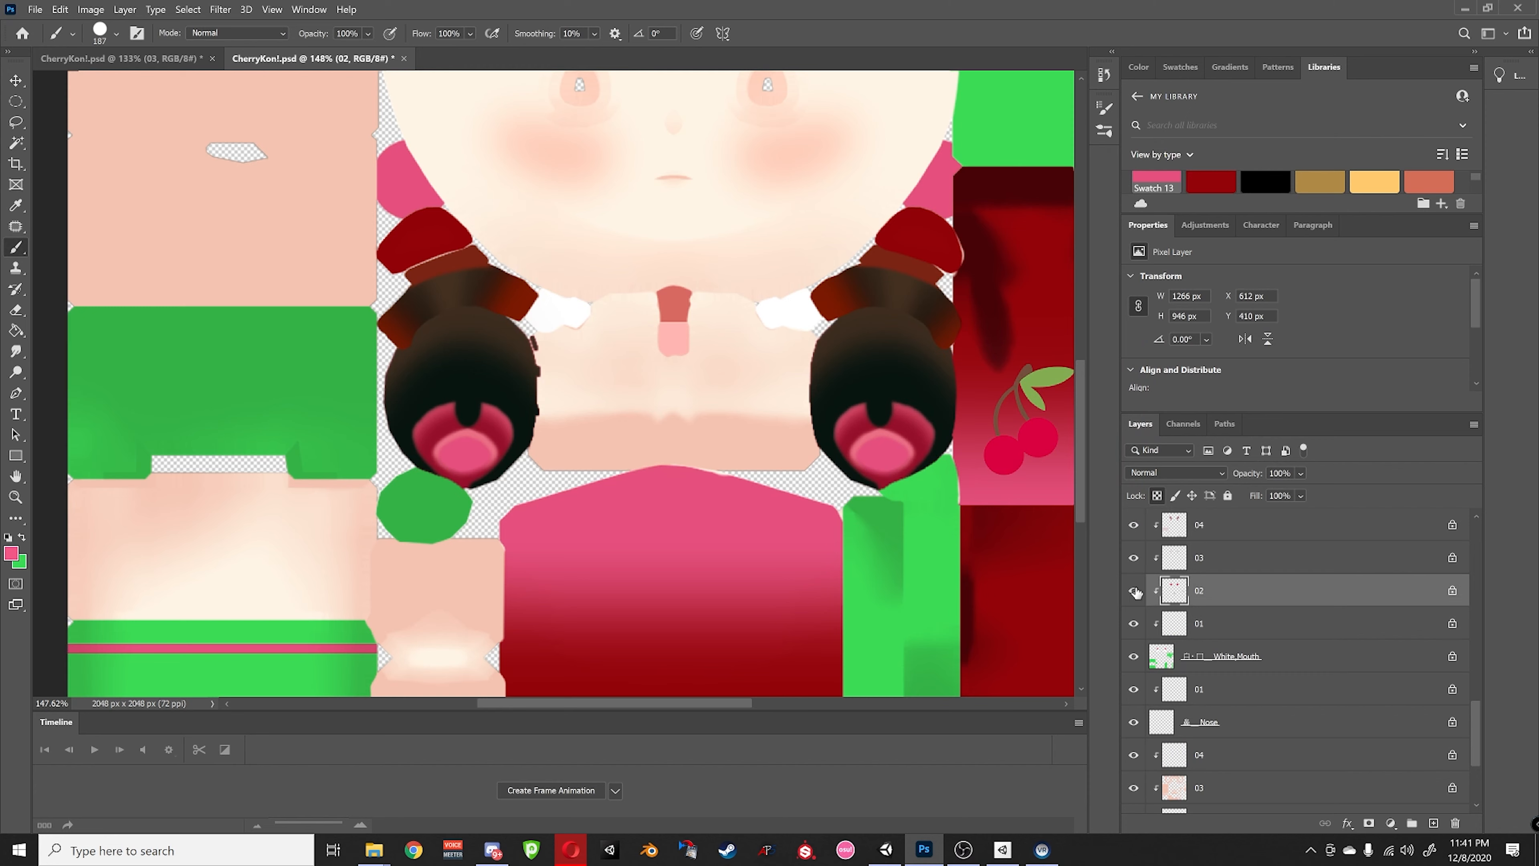
pyautogui.scroll(2, 1254, 606)
pyautogui.scroll(3, 1254, 607)
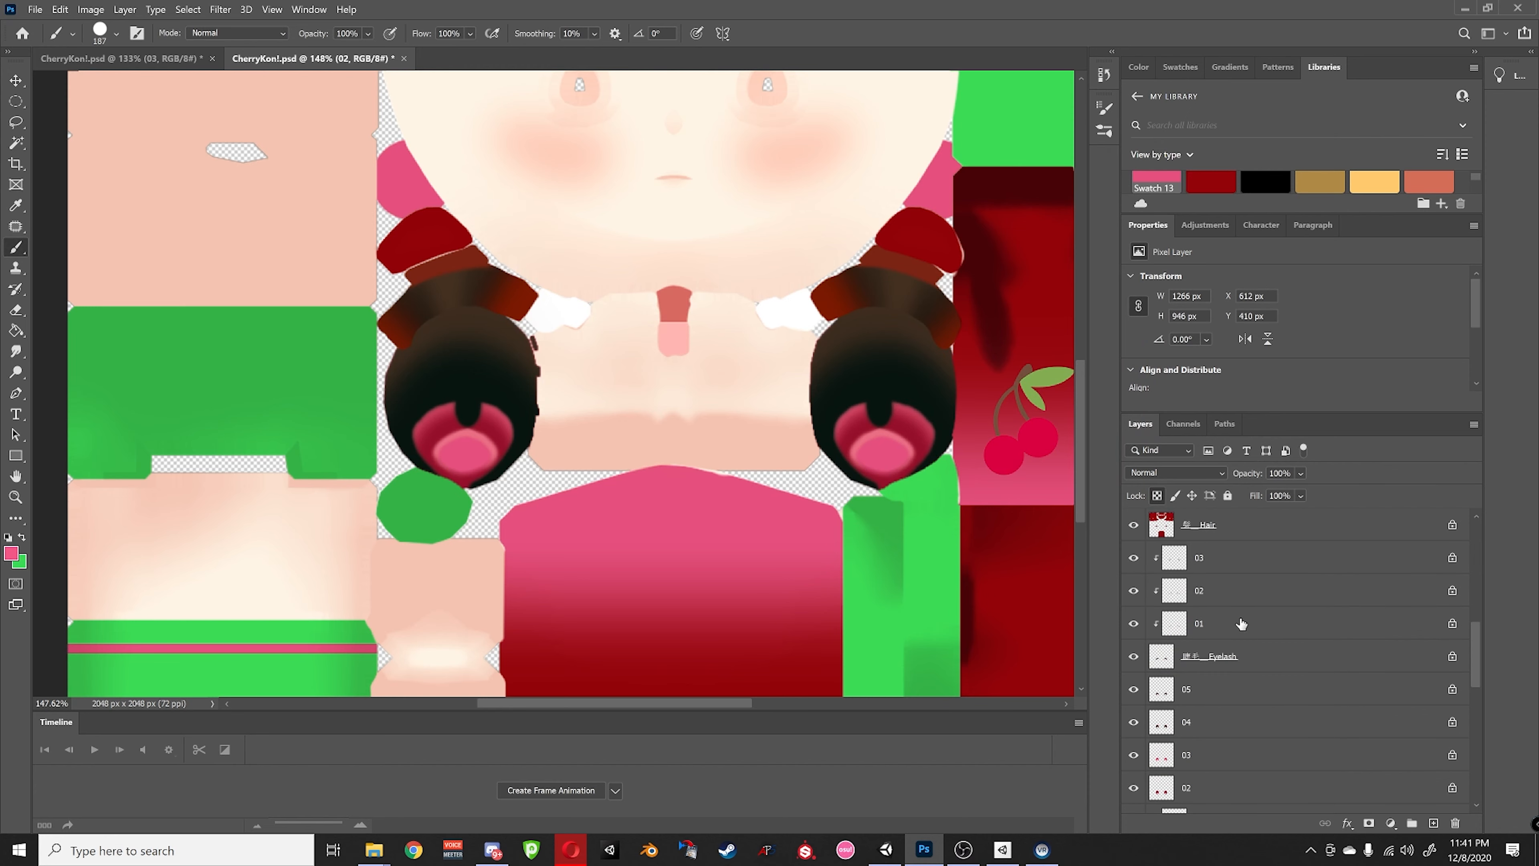
pyautogui.scroll(-3, 1239, 641)
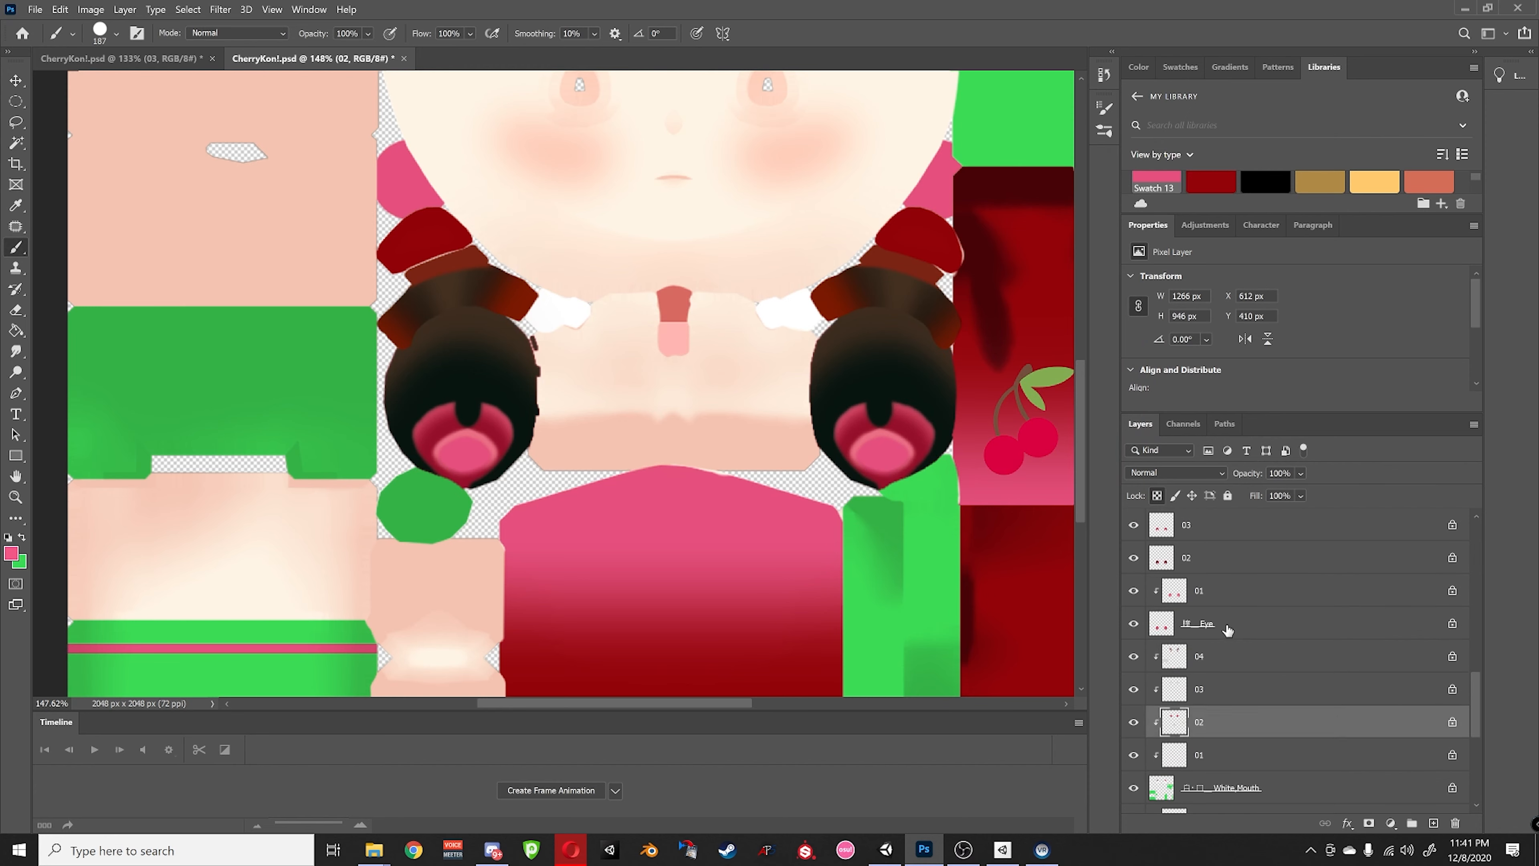
# - Isolate eye layer 02, try pink rings on both eyes, then undo them
pyautogui.click(1215, 621)
pyautogui.scroll(1, 1214, 606)
pyautogui.click(1216, 623)
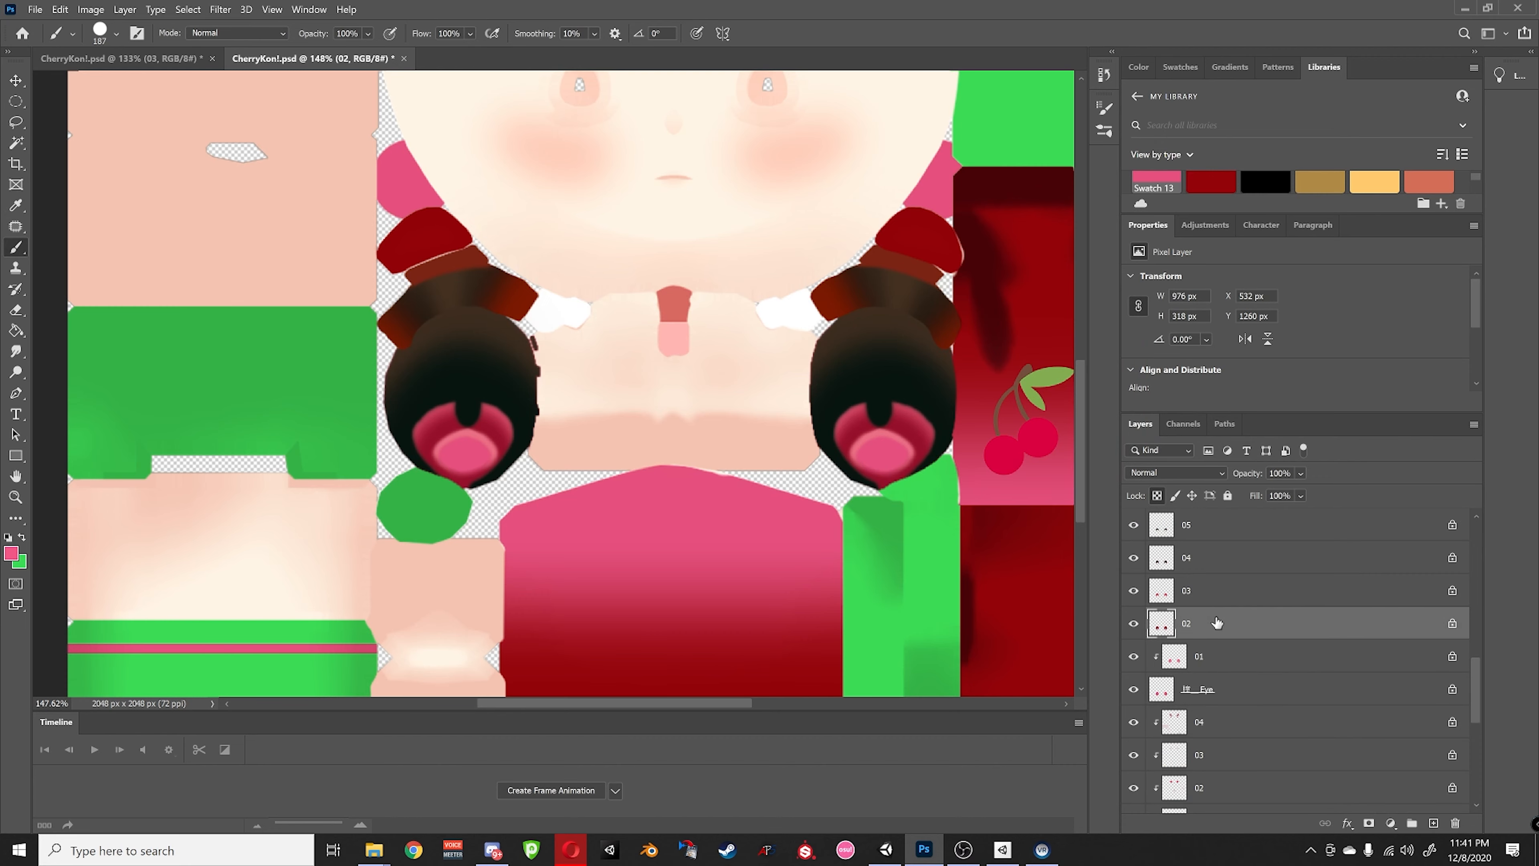
pyautogui.keyDown('alt'); pyautogui.click(1134, 623); pyautogui.keyUp('alt')
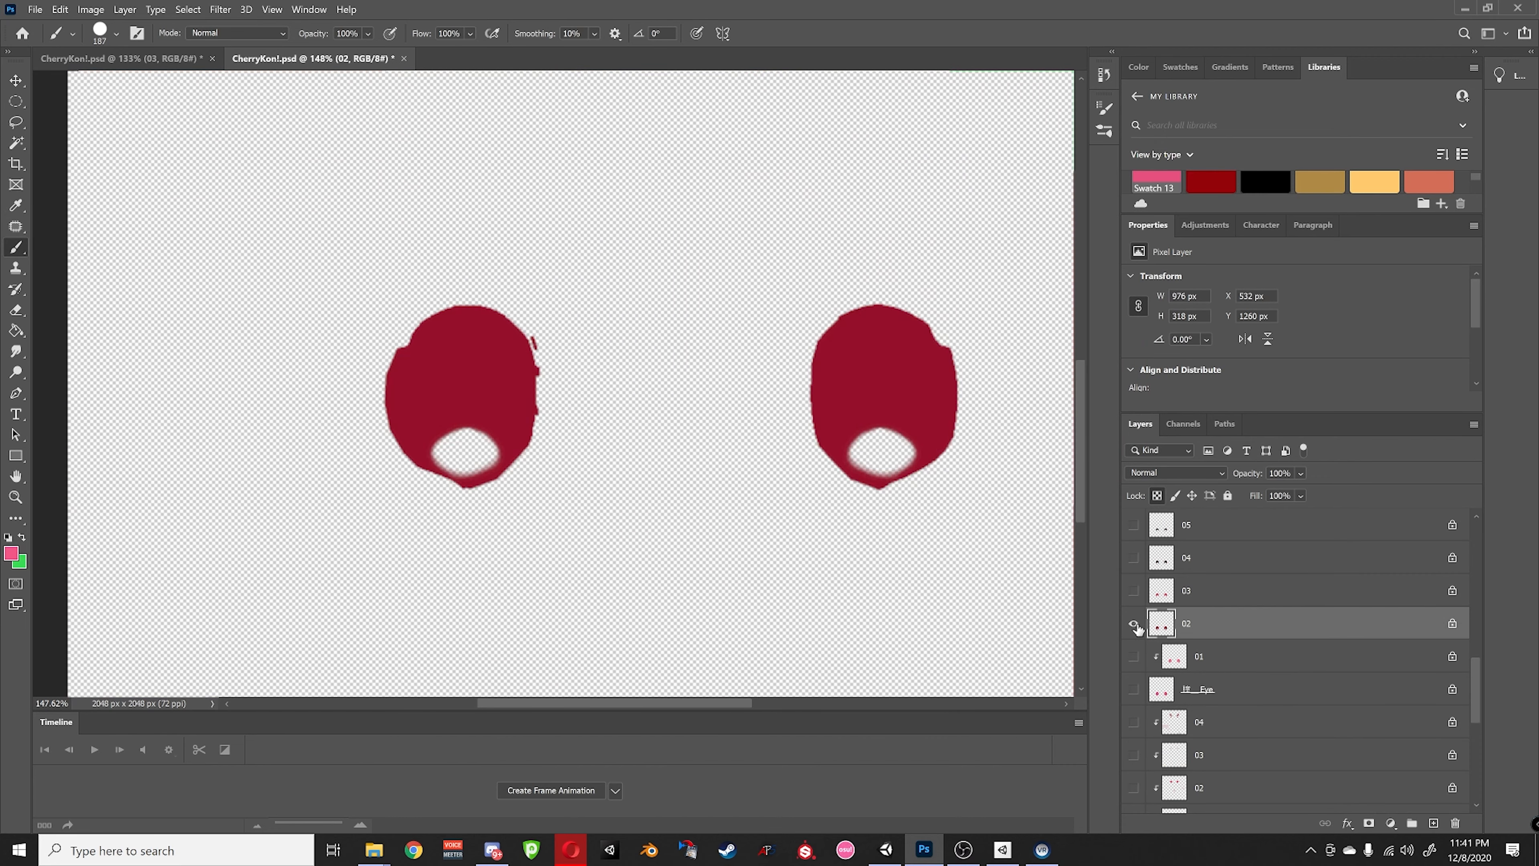
pyautogui.keyDown('alt'); pyautogui.click(1134, 624); pyautogui.keyUp('alt')
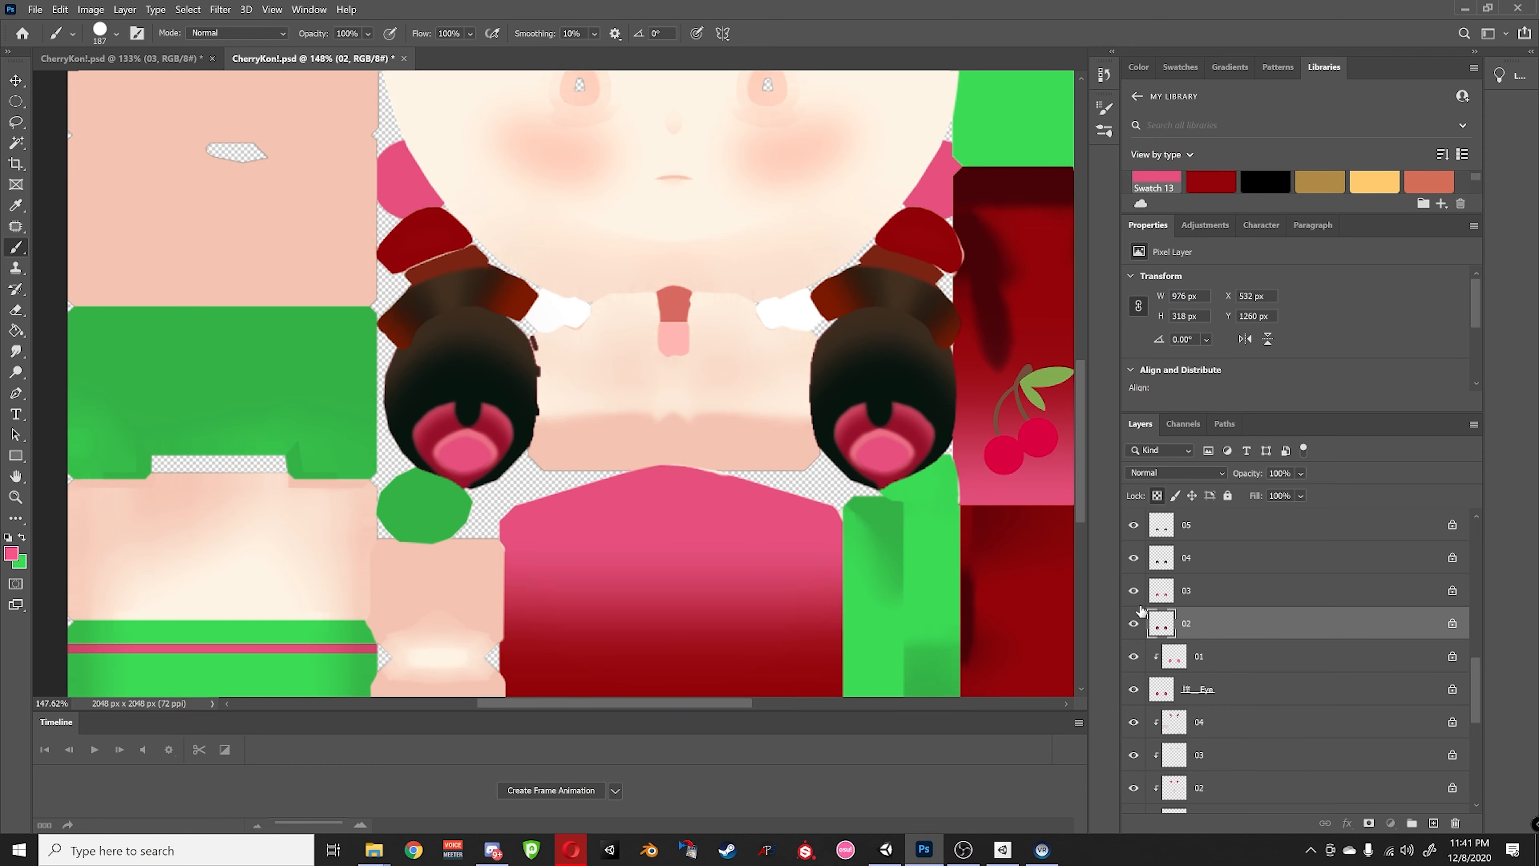
pyautogui.keyDown('alt'); pyautogui.click(1134, 623); pyautogui.keyUp('alt')
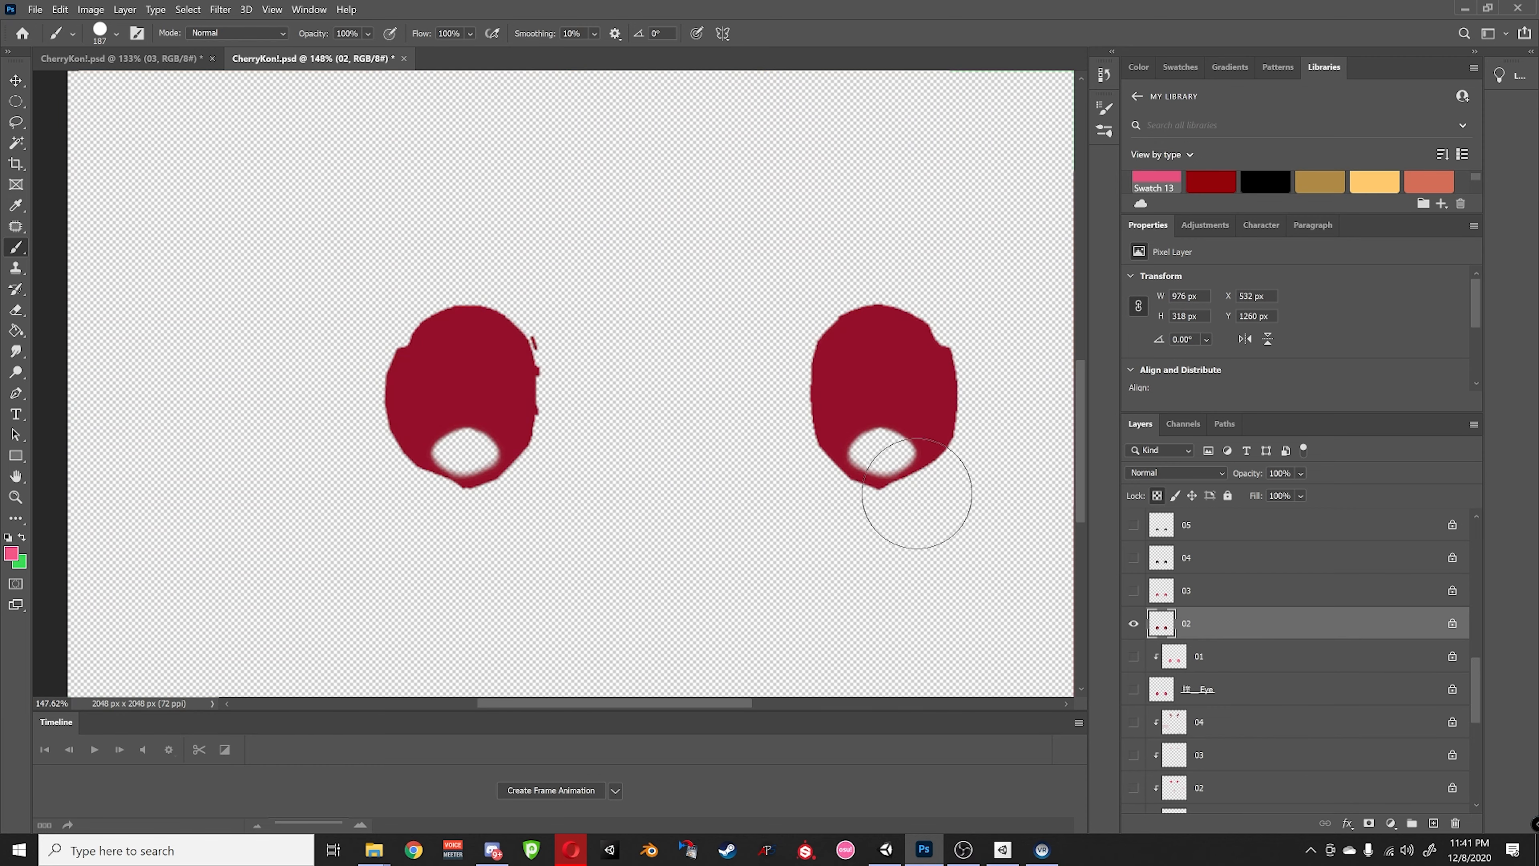
pyautogui.click(883, 459)
pyautogui.click(466, 456)
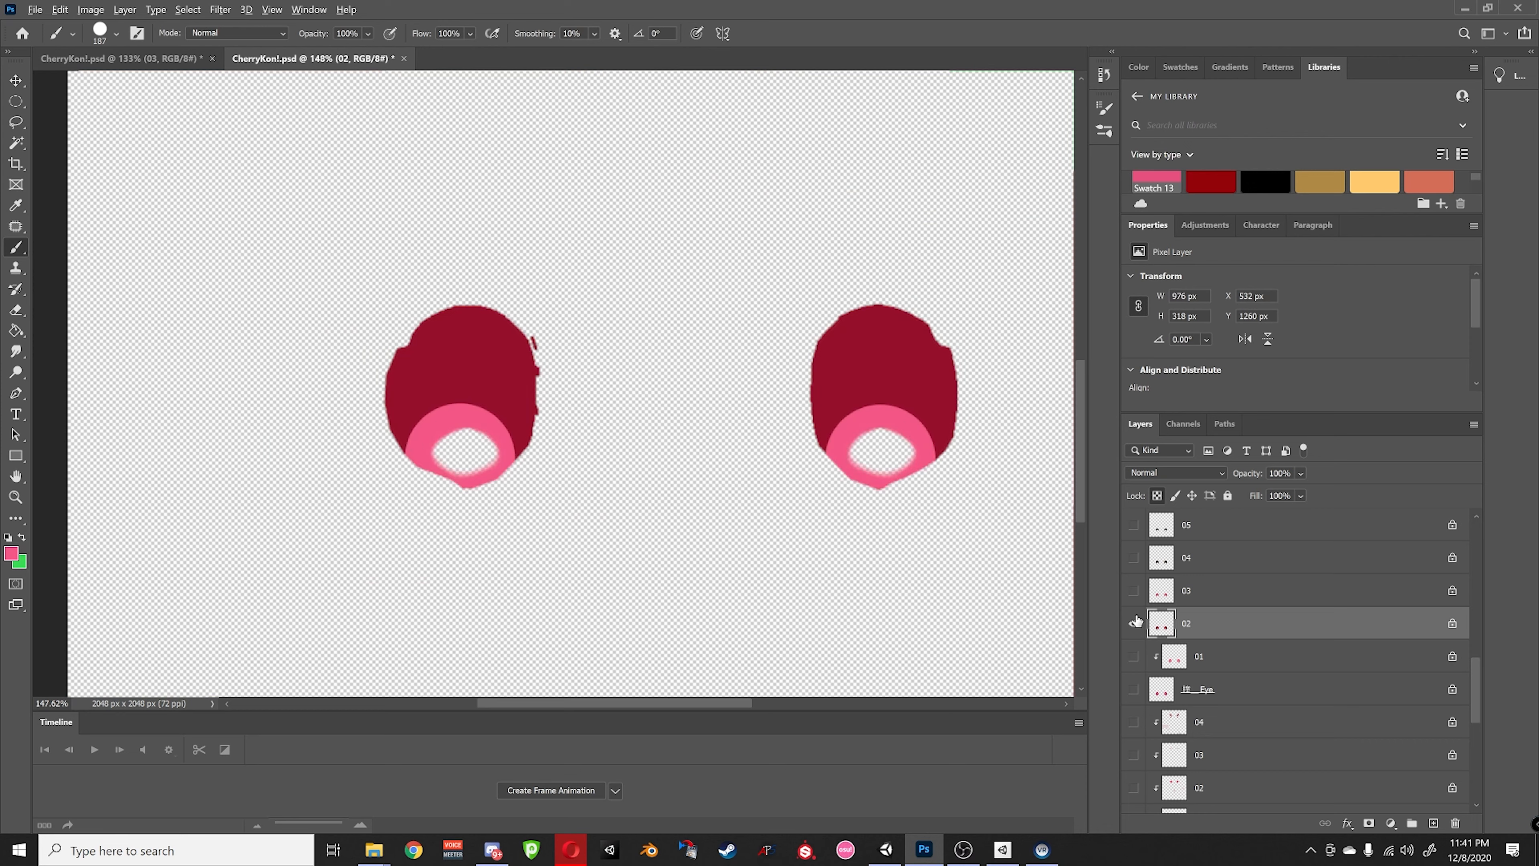
pyautogui.keyDown('alt'); pyautogui.click(1133, 623); pyautogui.keyUp('alt')
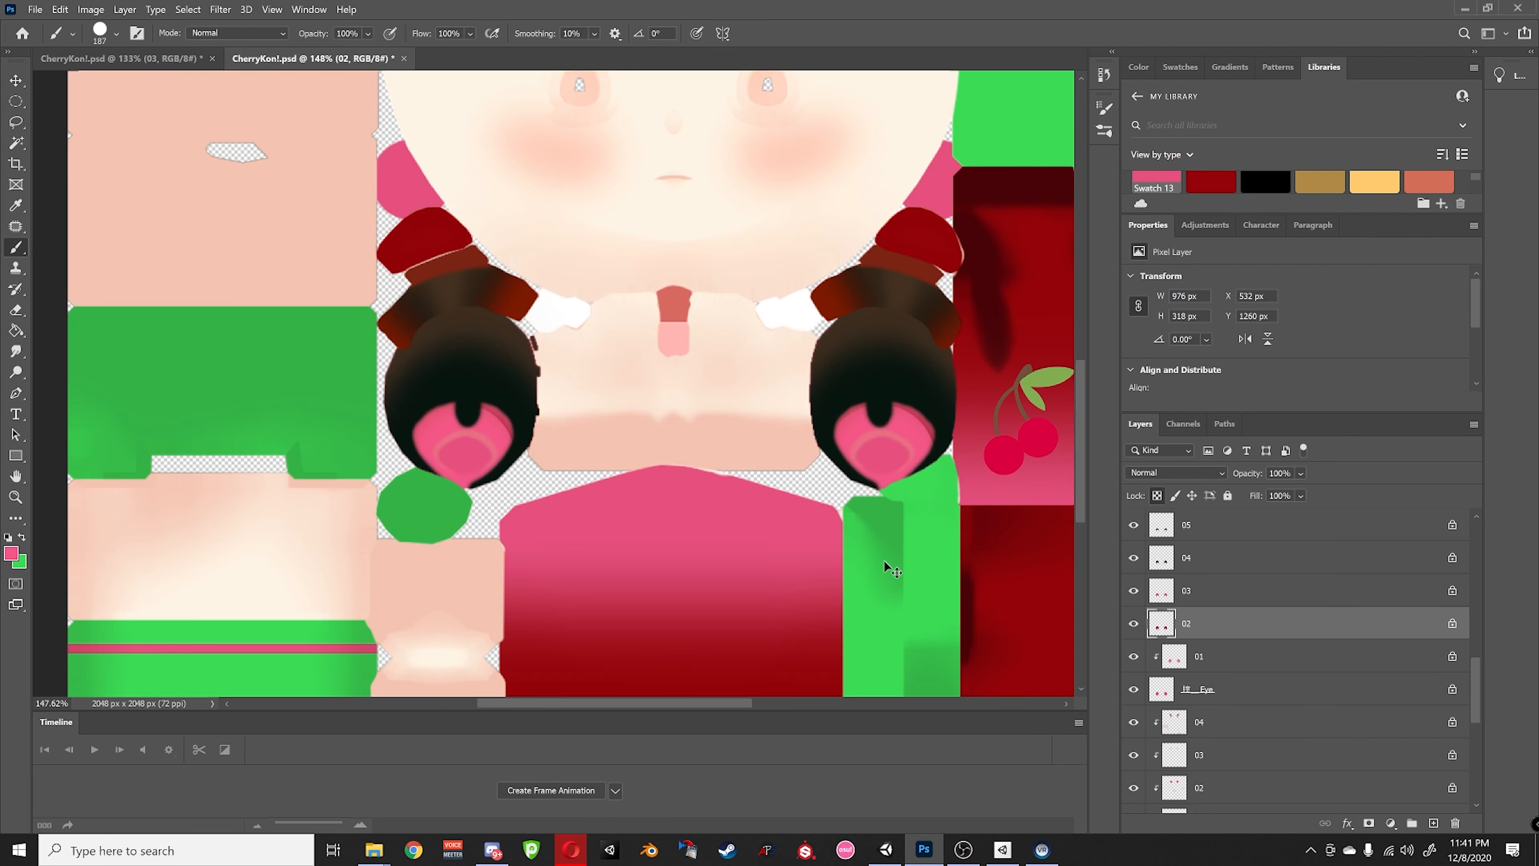
pyautogui.hotkey('ctrl', 'z')
pyautogui.hotkey('ctrl', 'z')
pyautogui.hotkey('ctrl', 'z')
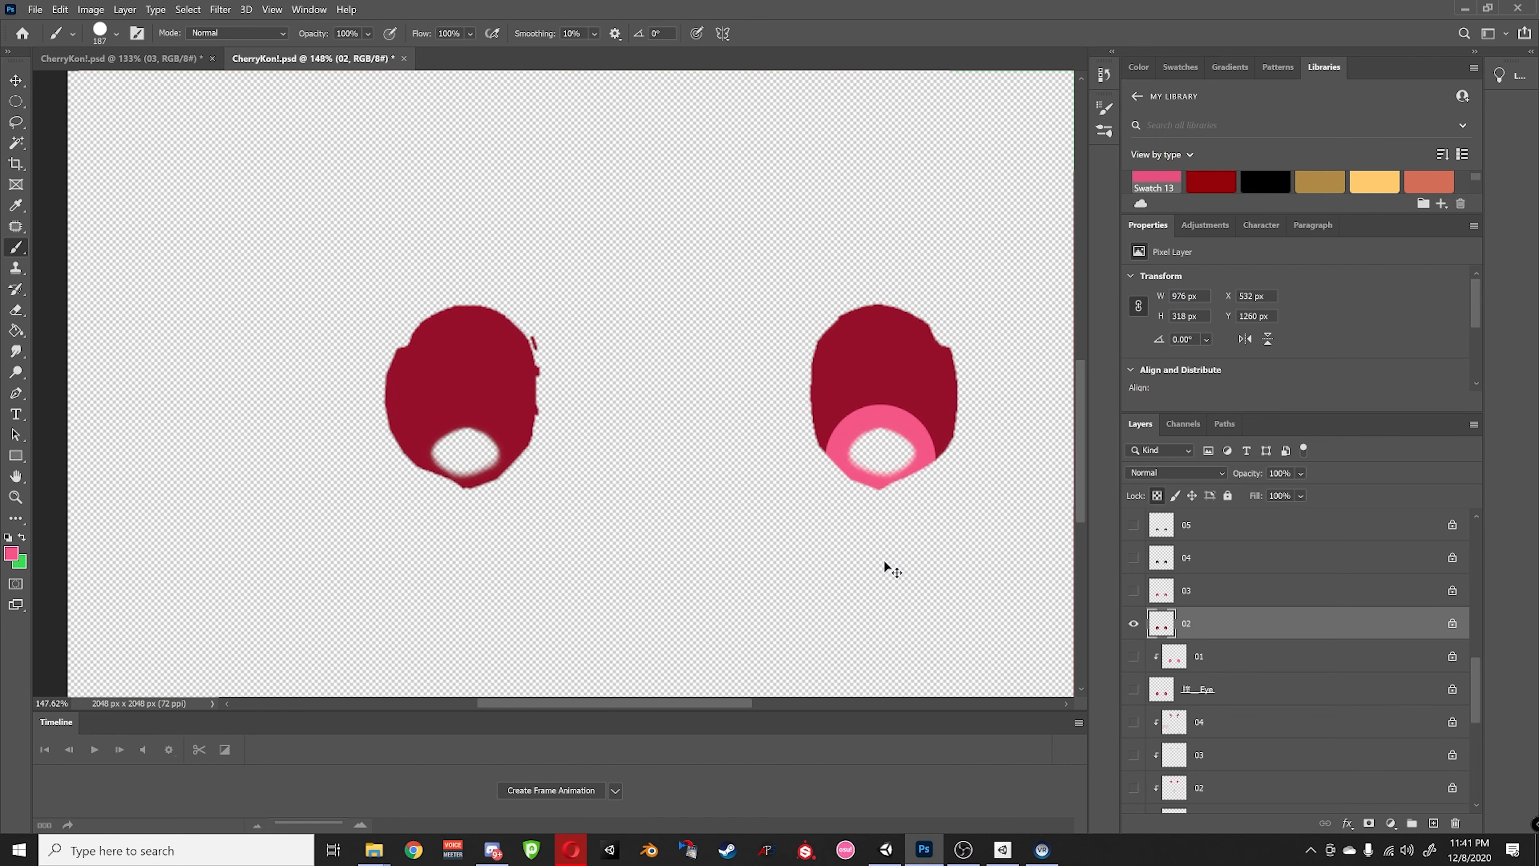
pyautogui.hotkey('ctrl', 'shift', 'z')
pyautogui.hotkey('ctrl', 'shift', 'z')
pyautogui.hotkey('ctrl', 'shift', 'z')
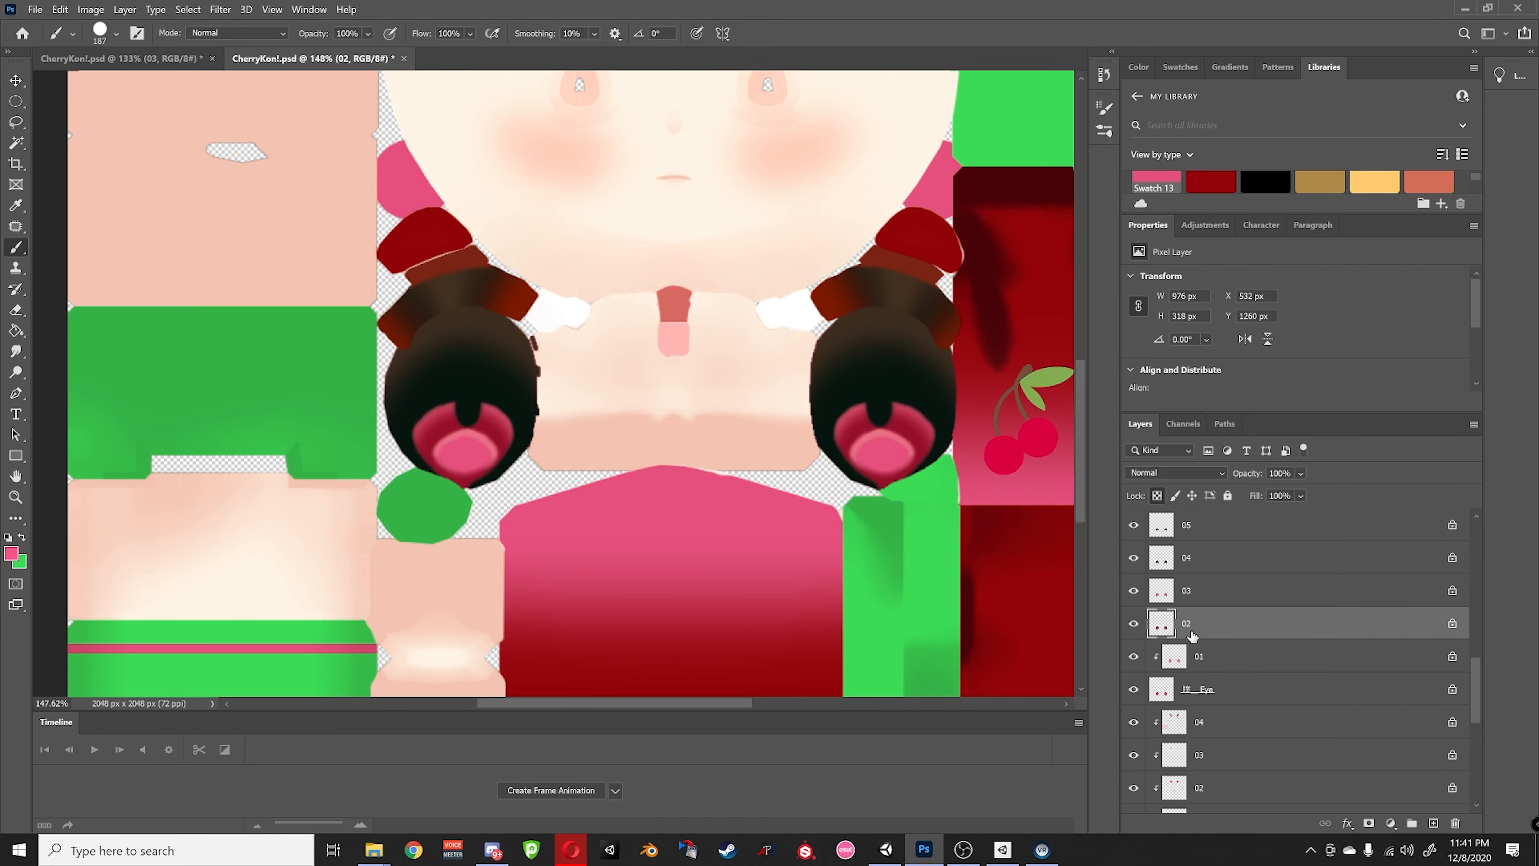
# - Isolate eye layer 01 and paint pink along the bottom of both eyes
pyautogui.click(1165, 656)
pyautogui.keyDown('alt'); pyautogui.click(1134, 656); pyautogui.keyUp('alt')
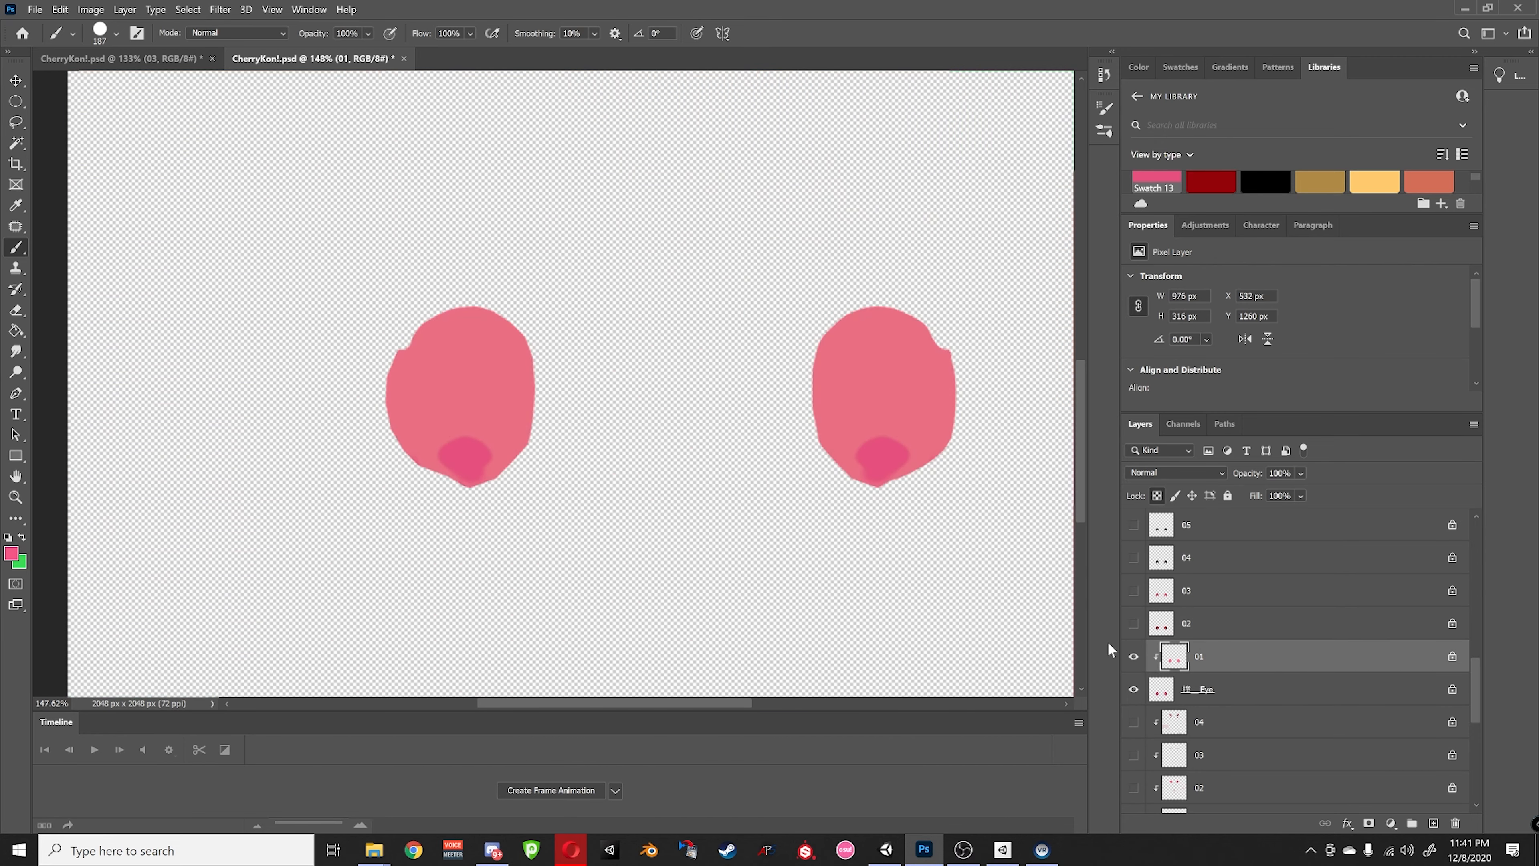
pyautogui.moveTo(872, 485); pyautogui.dragTo(878, 461)
pyautogui.click(471, 458)
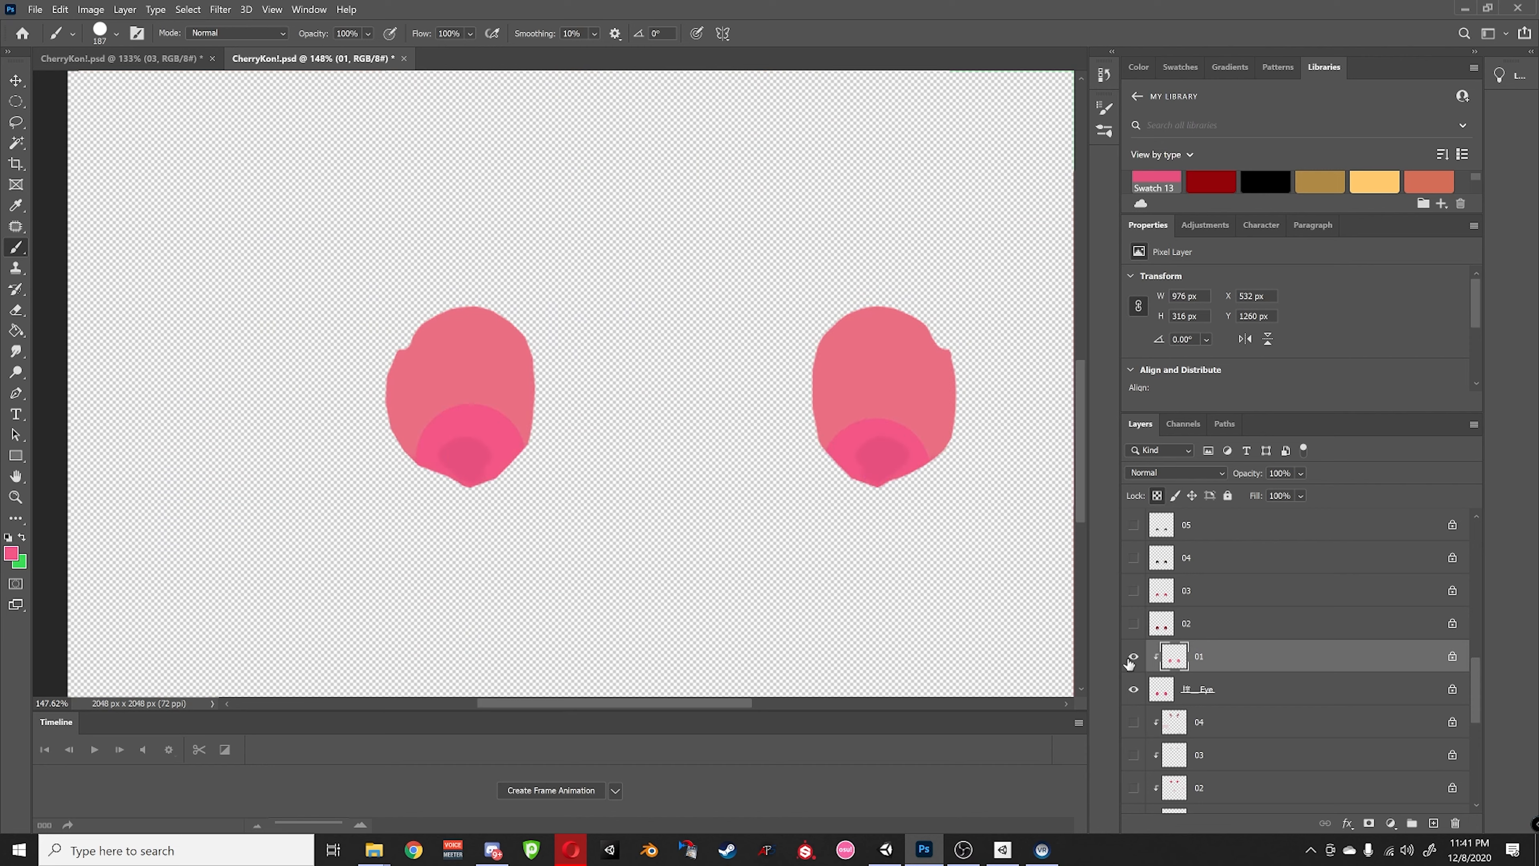
pyautogui.keyDown('alt'); pyautogui.click(1134, 656); pyautogui.keyUp('alt')
# - Deepen the shading on the dark red area
pyautogui.keyDown('alt'); pyautogui.scroll(-3, 744, 532); pyautogui.keyUp('alt')
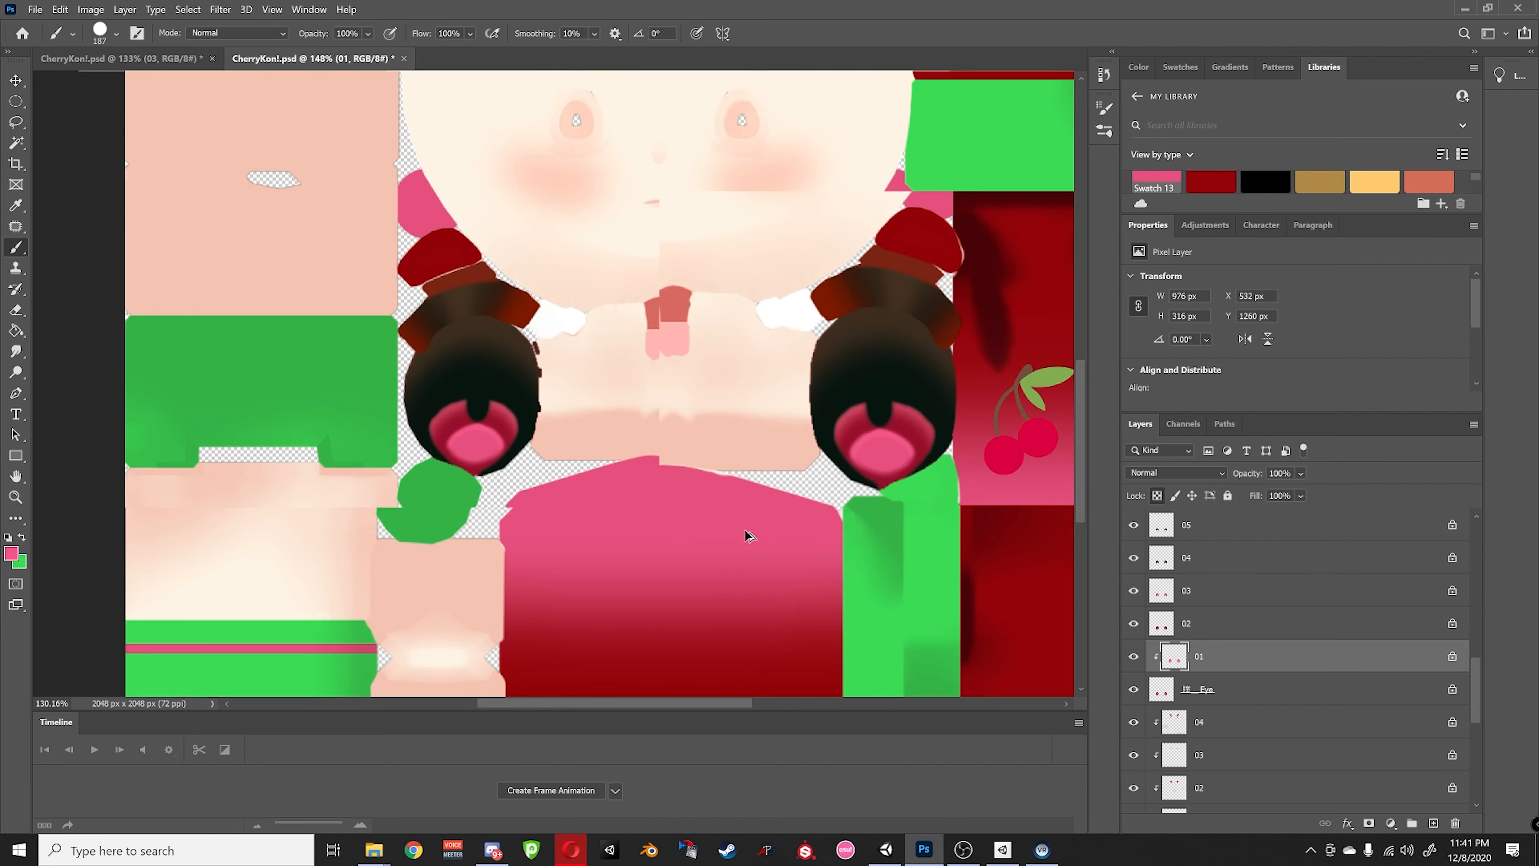
pyautogui.keyDown('alt'); pyautogui.scroll(-3, 744, 532); pyautogui.keyUp('alt')
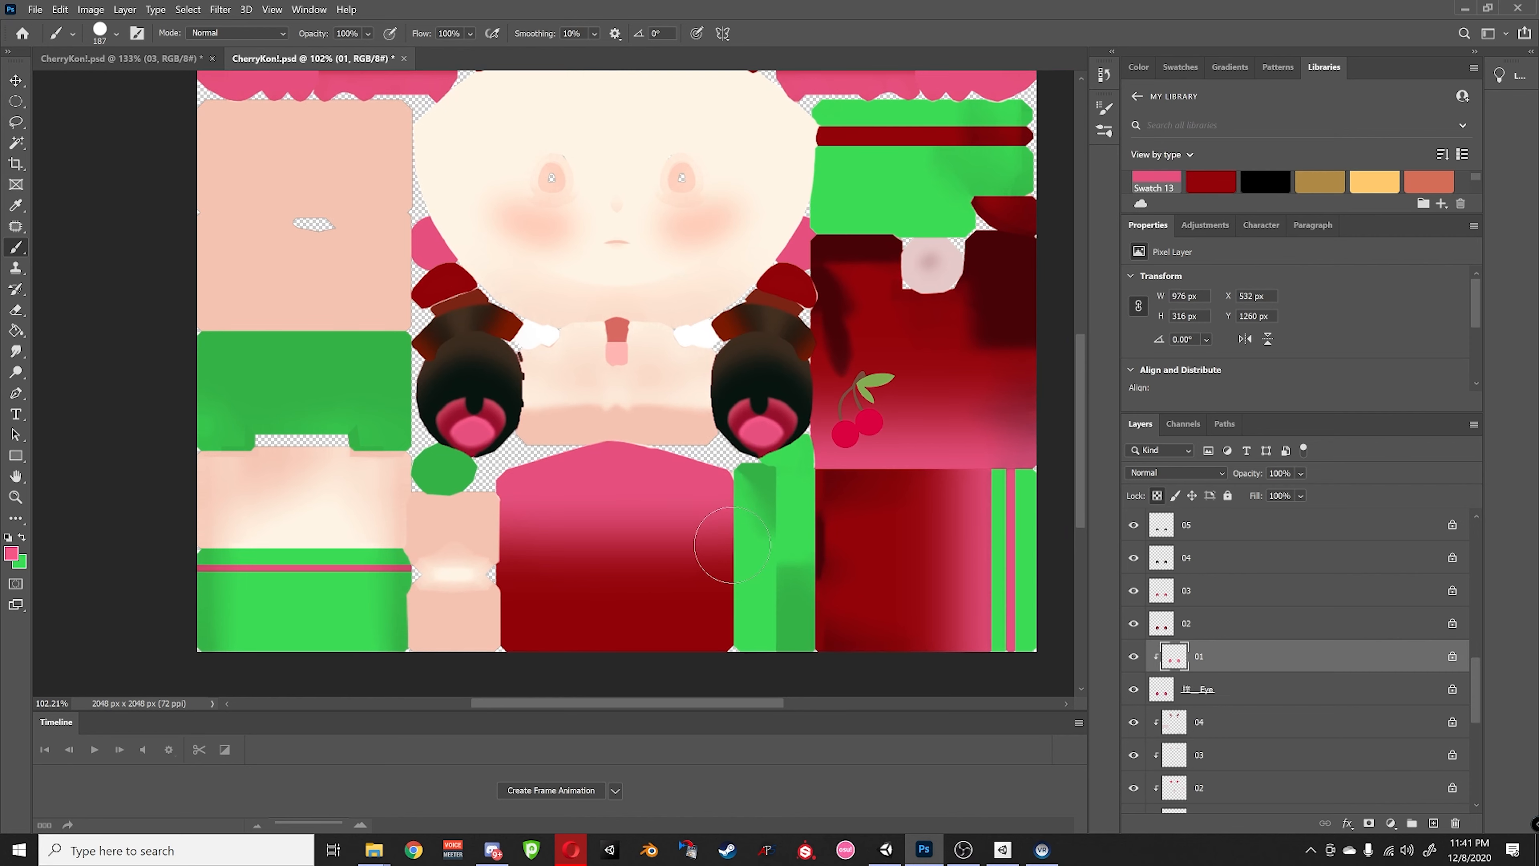
pyautogui.moveTo(793, 531); pyautogui.dragTo(746, 531)
pyautogui.keyDown('ctrl'); pyautogui.hscroll(3, 827, 436); pyautogui.keyUp('ctrl')
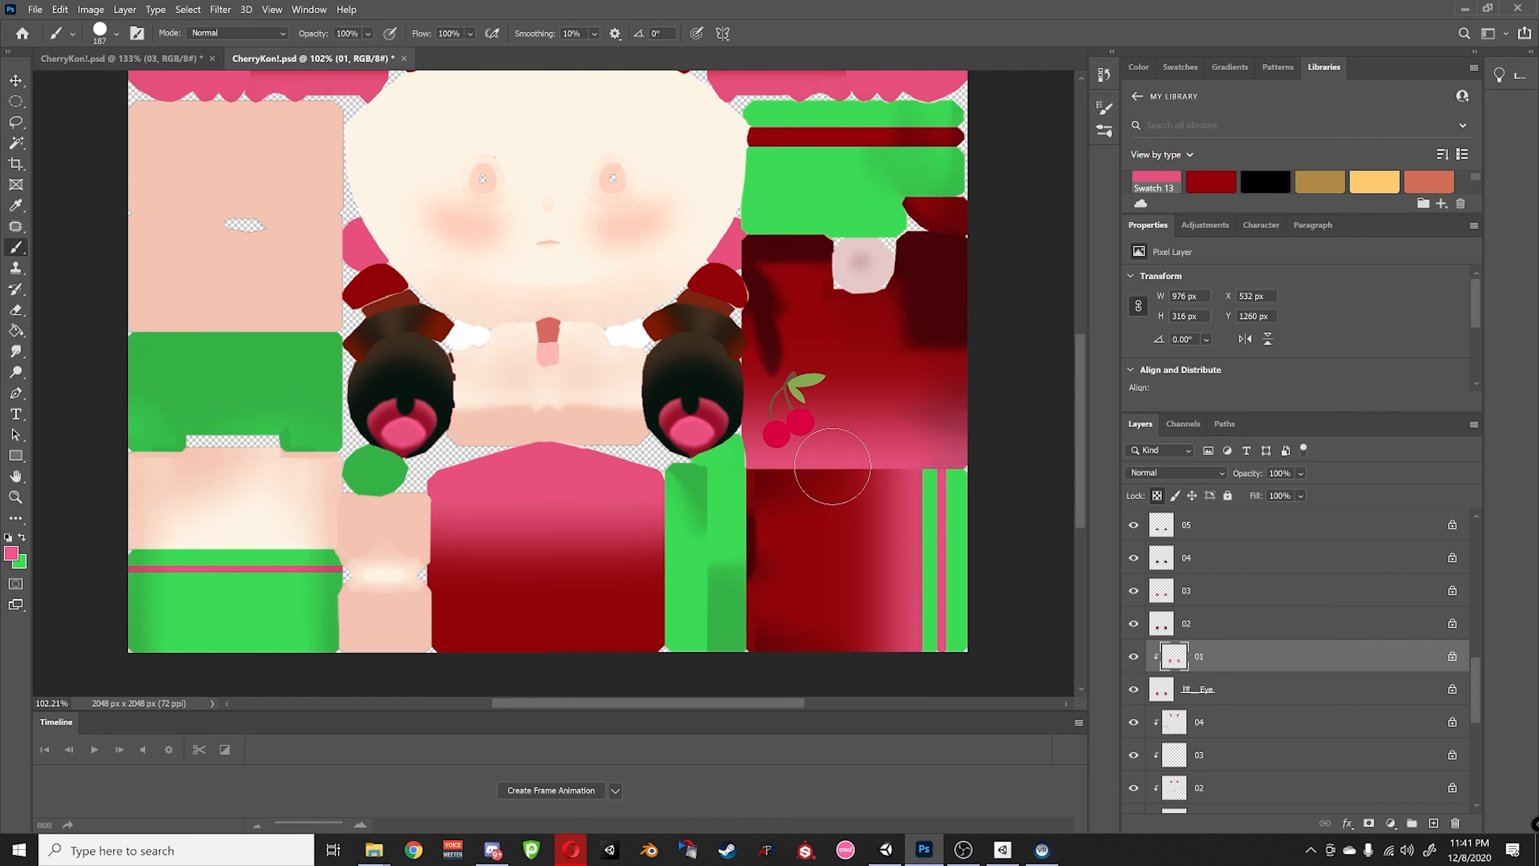
pyautogui.keyDown('alt'); pyautogui.scroll(2, 824, 267); pyautogui.keyUp('alt')
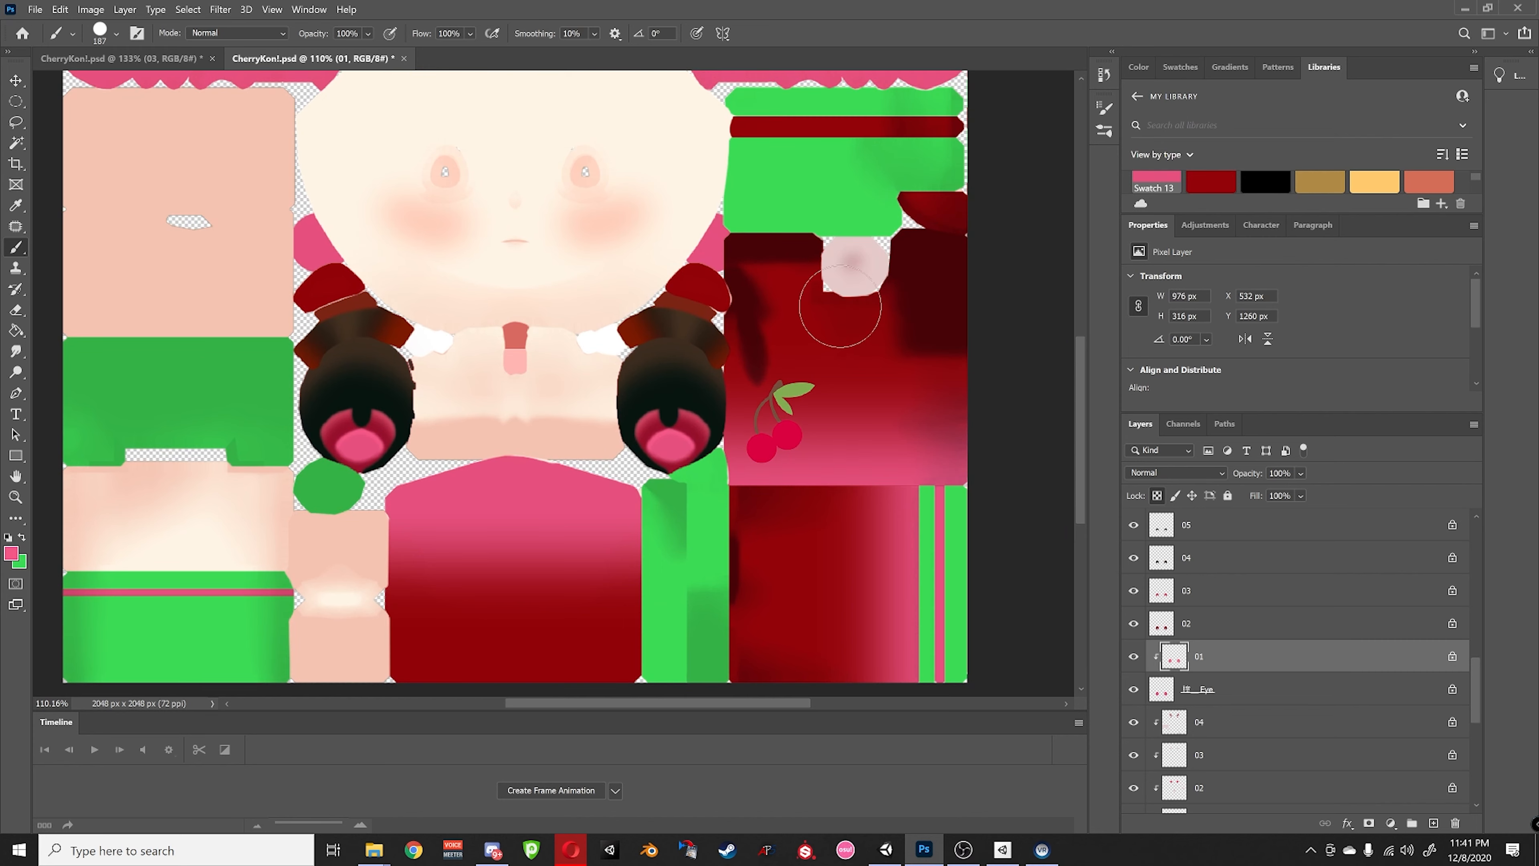
pyautogui.keyDown('alt'); pyautogui.scroll(-1, 787, 358); pyautogui.keyUp('alt')
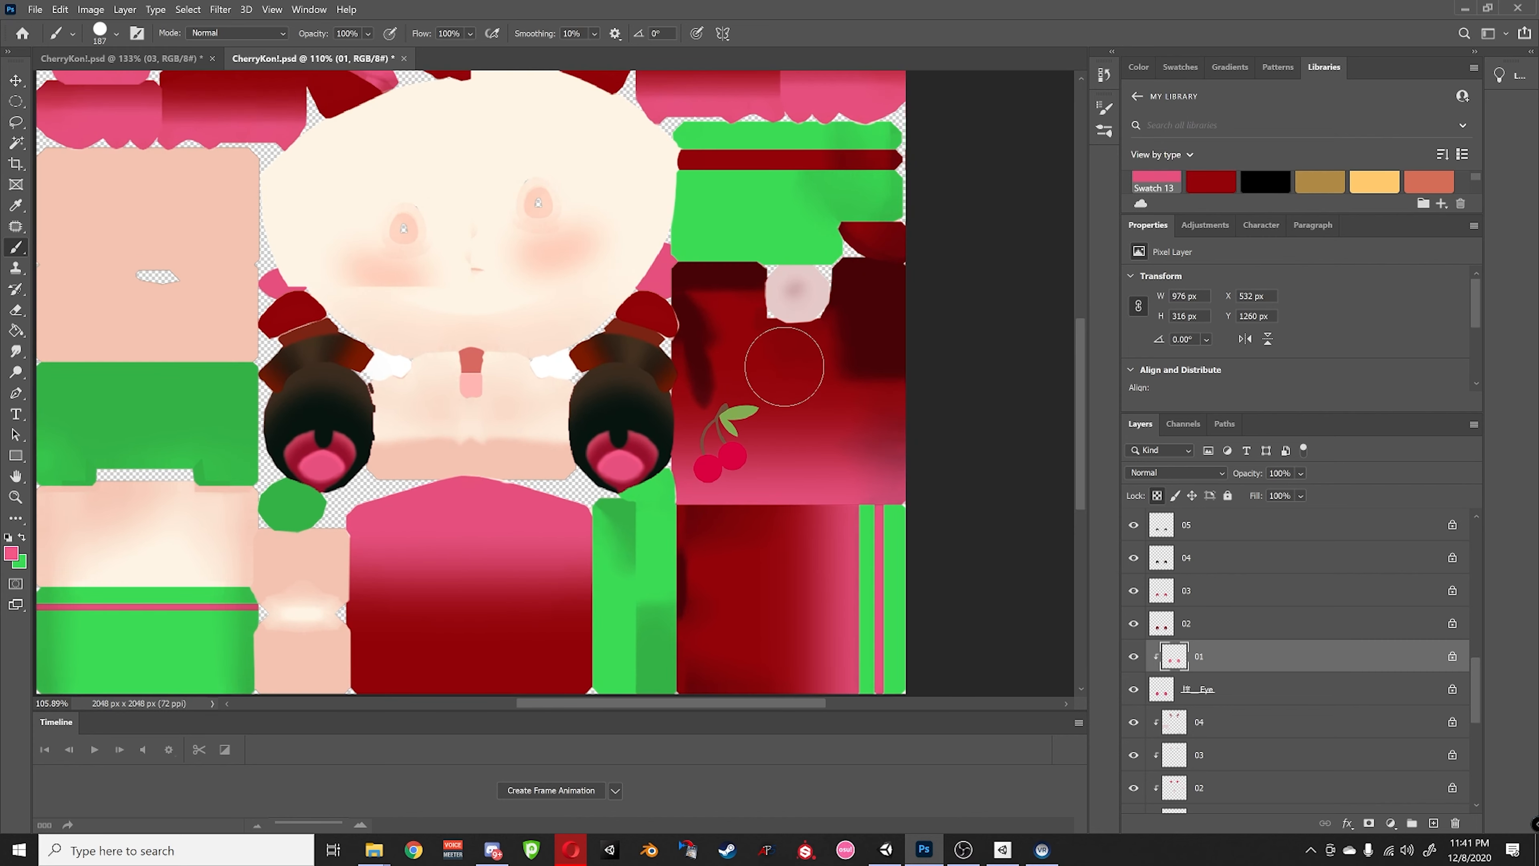
pyautogui.keyDown('alt'); pyautogui.scroll(6, 784, 367); pyautogui.keyUp('alt')
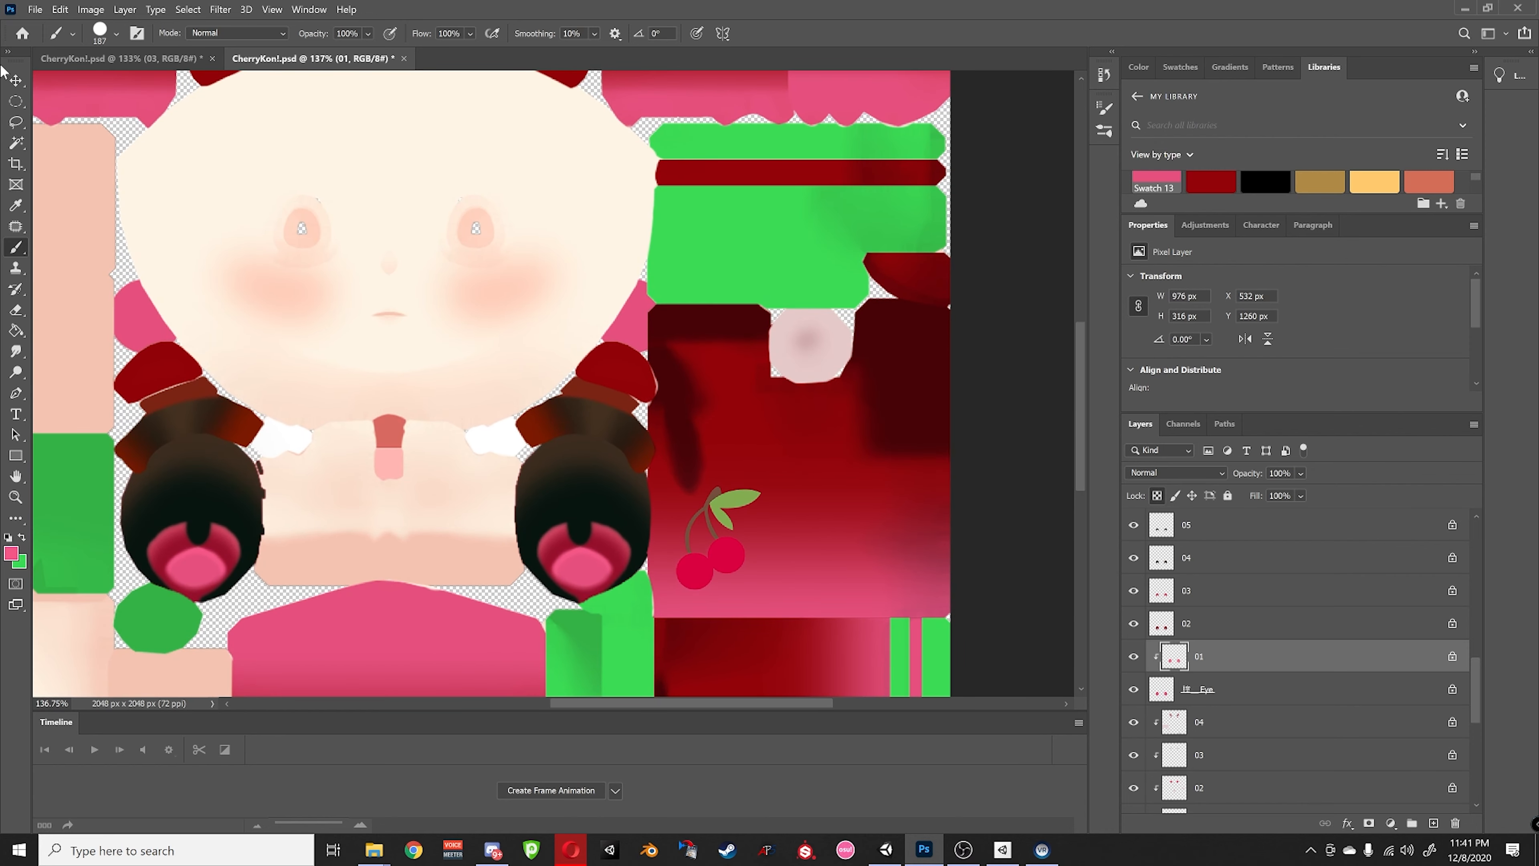
# - With the Move tool, select the 04 shading layer and toggle it to compare
pyautogui.click(16, 79)
pyautogui.click(809, 343)
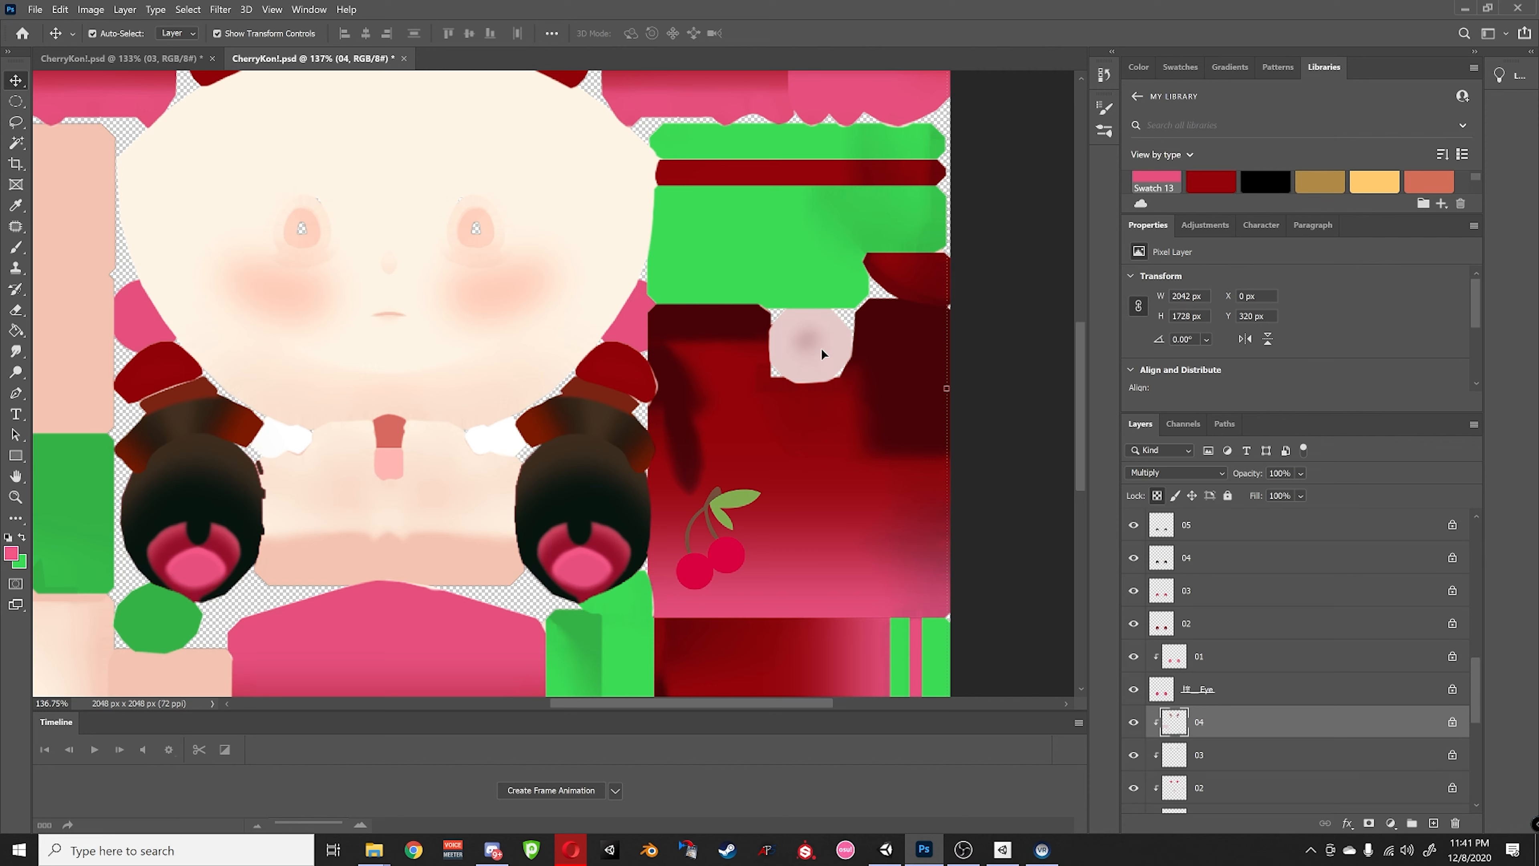
pyautogui.scroll(-3, 1291, 646)
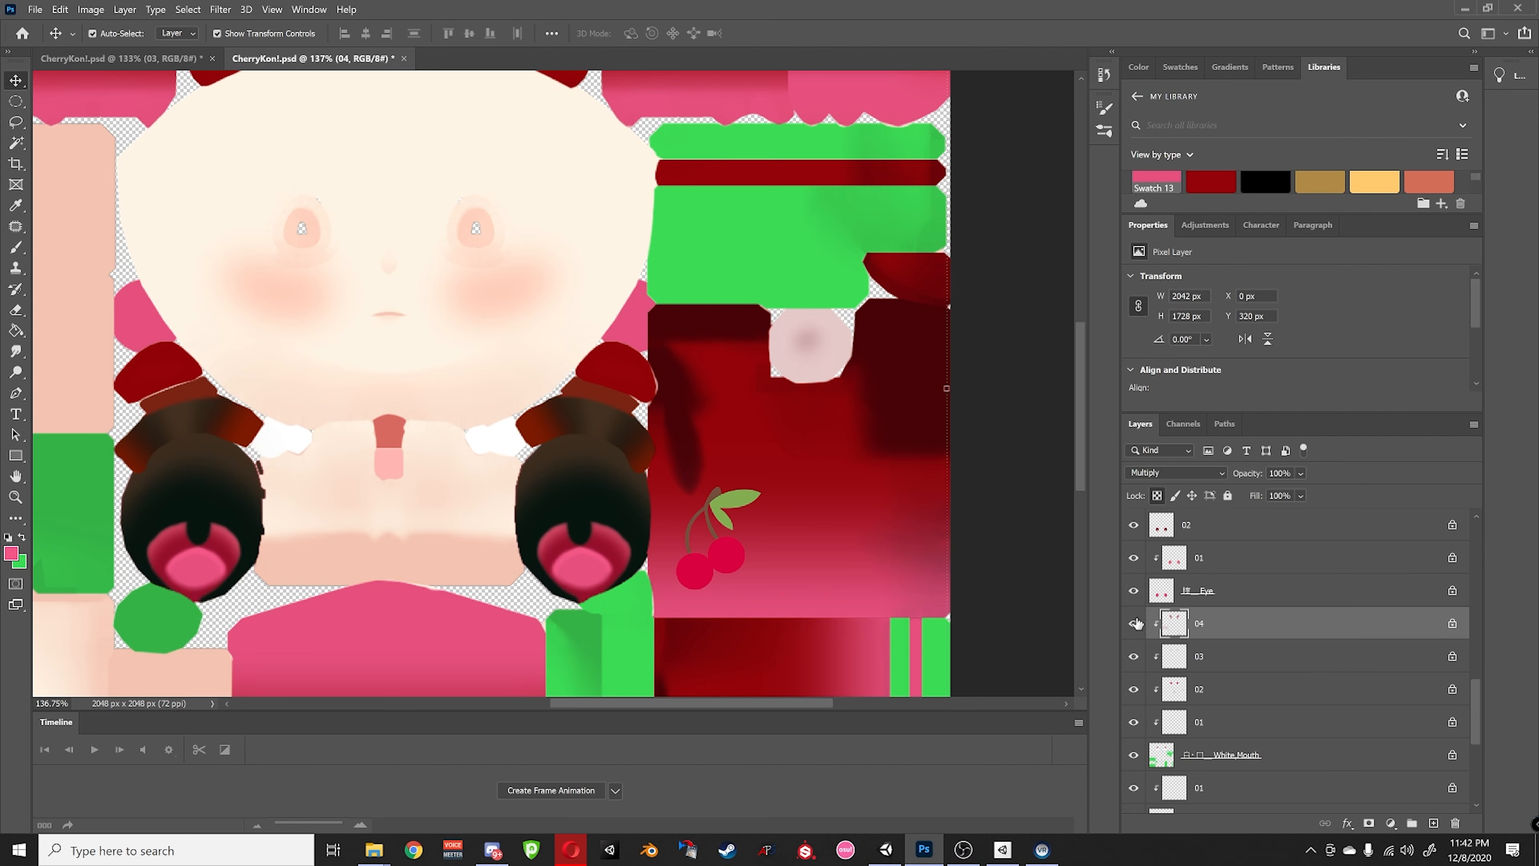
pyautogui.click(1134, 623)
pyautogui.click(1134, 623)
# - Isolate the White_Mouth layer and then layer 01 to inspect each
pyautogui.click(1215, 757)
pyautogui.keyDown('alt'); pyautogui.click(1134, 755); pyautogui.keyUp('alt')
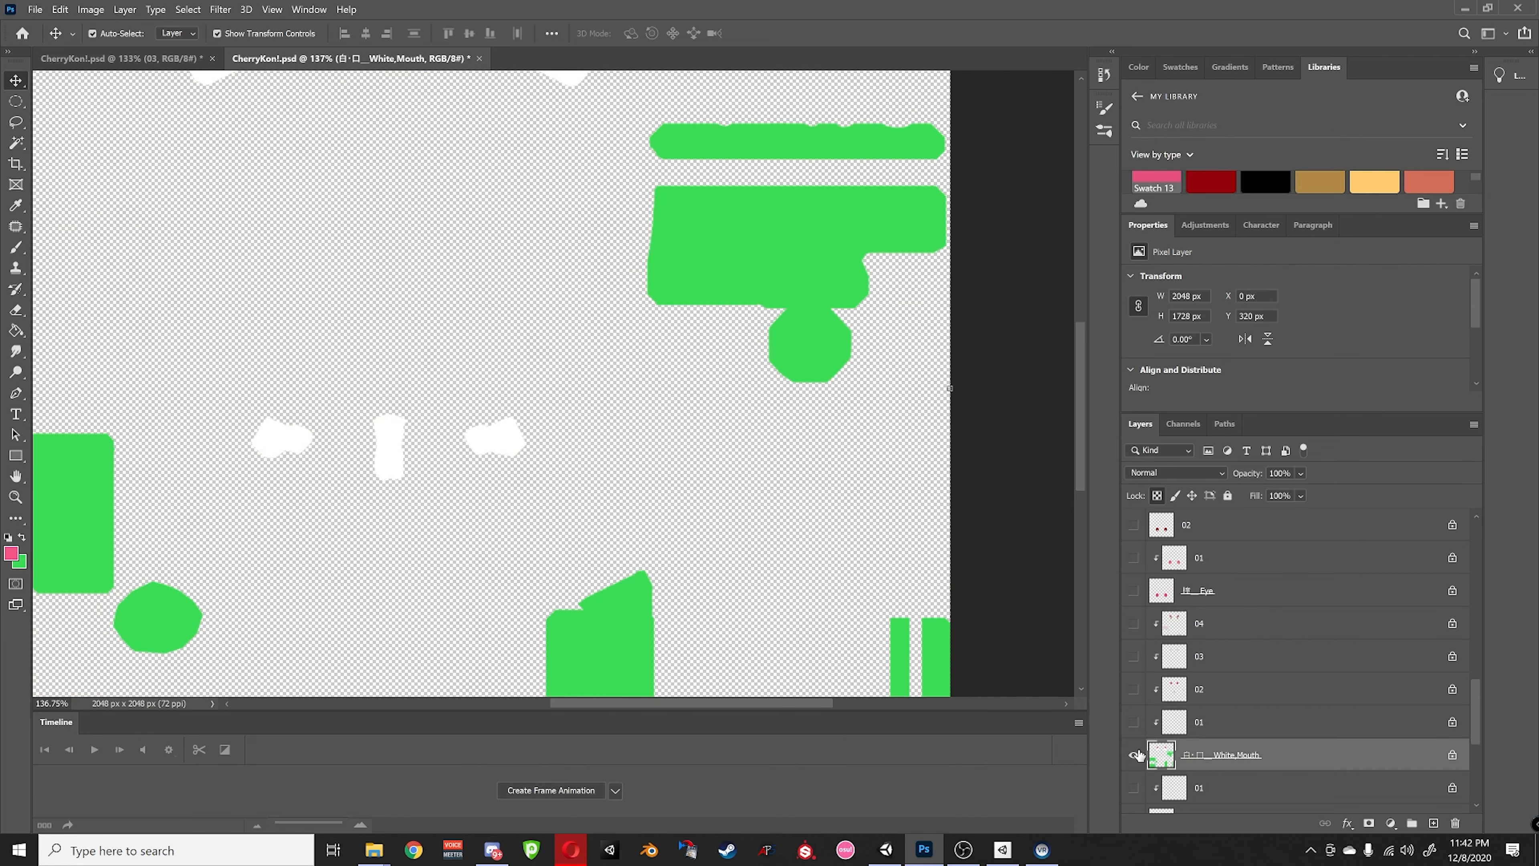
pyautogui.keyDown('alt'); pyautogui.click(1132, 756); pyautogui.keyUp('alt')
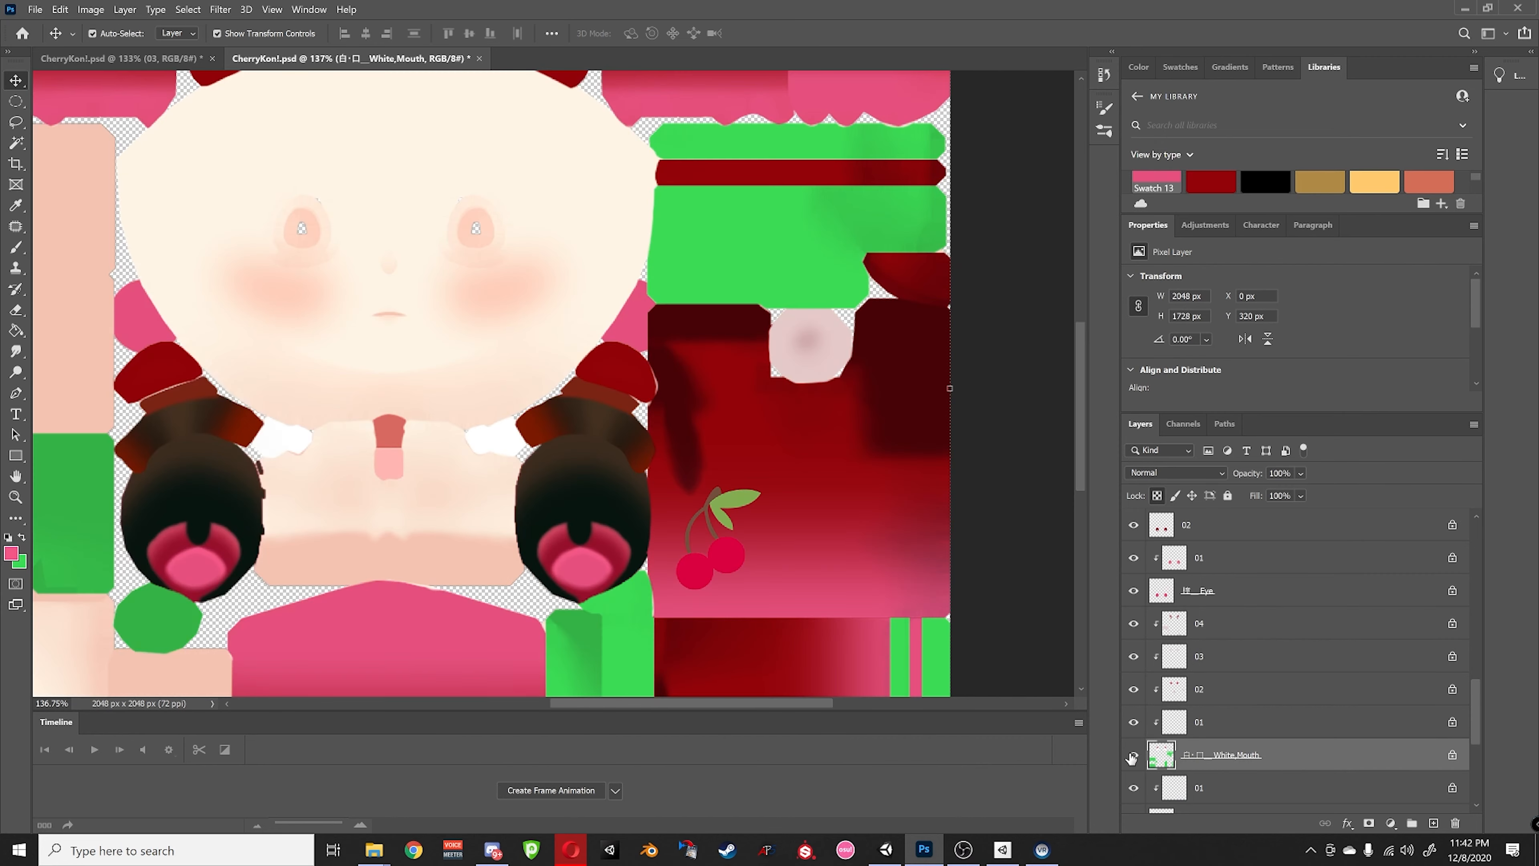
pyautogui.keyDown('alt'); pyautogui.click(1133, 755); pyautogui.keyUp('alt')
pyautogui.keyDown('alt'); pyautogui.click(1133, 755); pyautogui.keyUp('alt')
pyautogui.click(1202, 724)
pyautogui.keyDown('alt'); pyautogui.click(1134, 724); pyautogui.keyUp('alt')
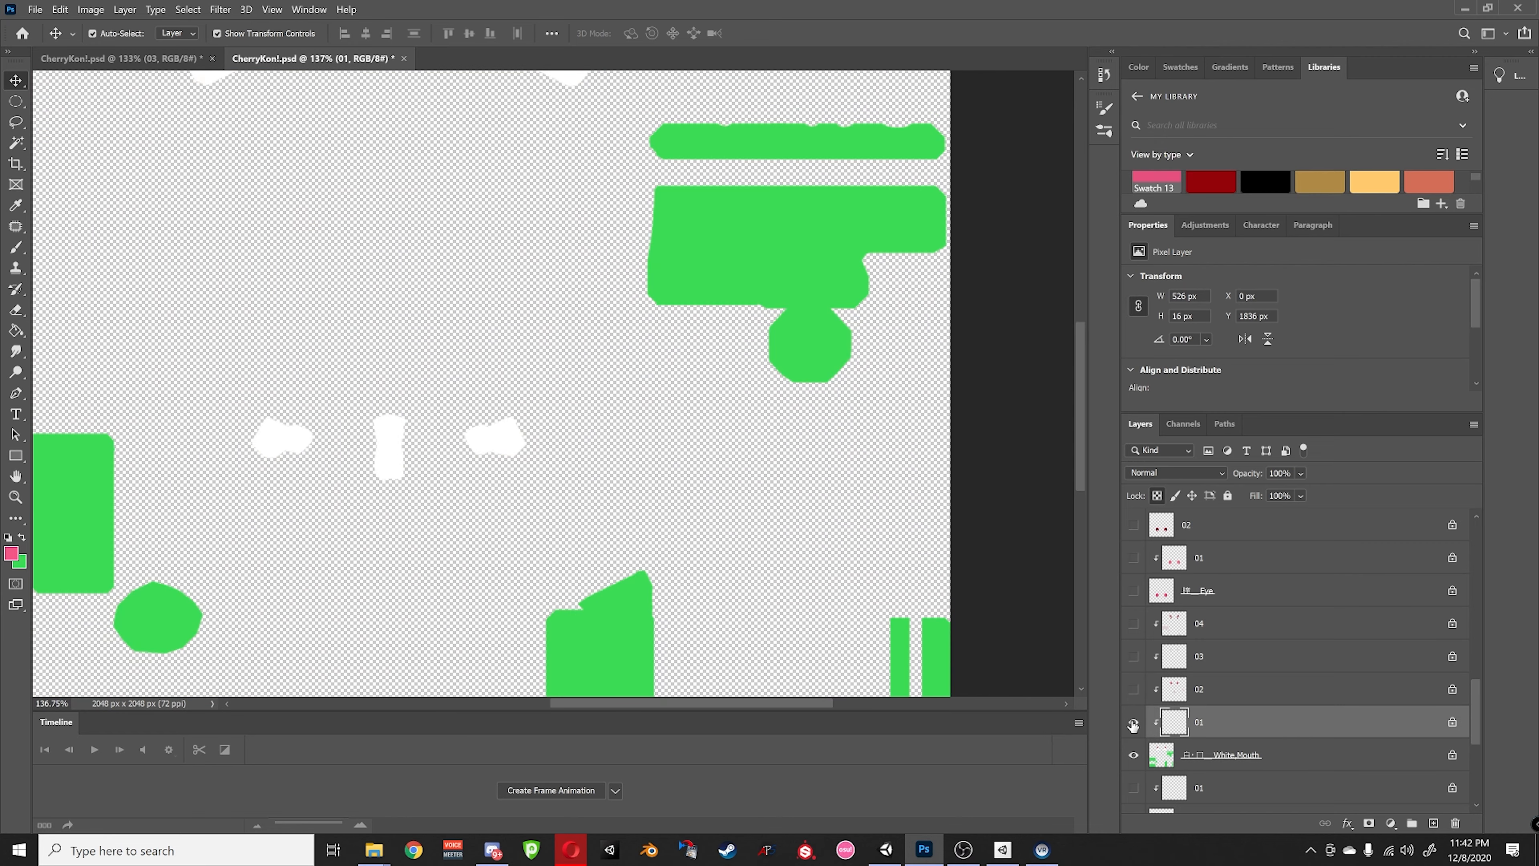
pyautogui.keyDown('alt'); pyautogui.click(1132, 724); pyautogui.keyUp('alt')
# - Make green the painting colour and show only layer 02 over White_Mouth
pyautogui.keyDown('alt'); pyautogui.click(1134, 690); pyautogui.keyUp('alt')
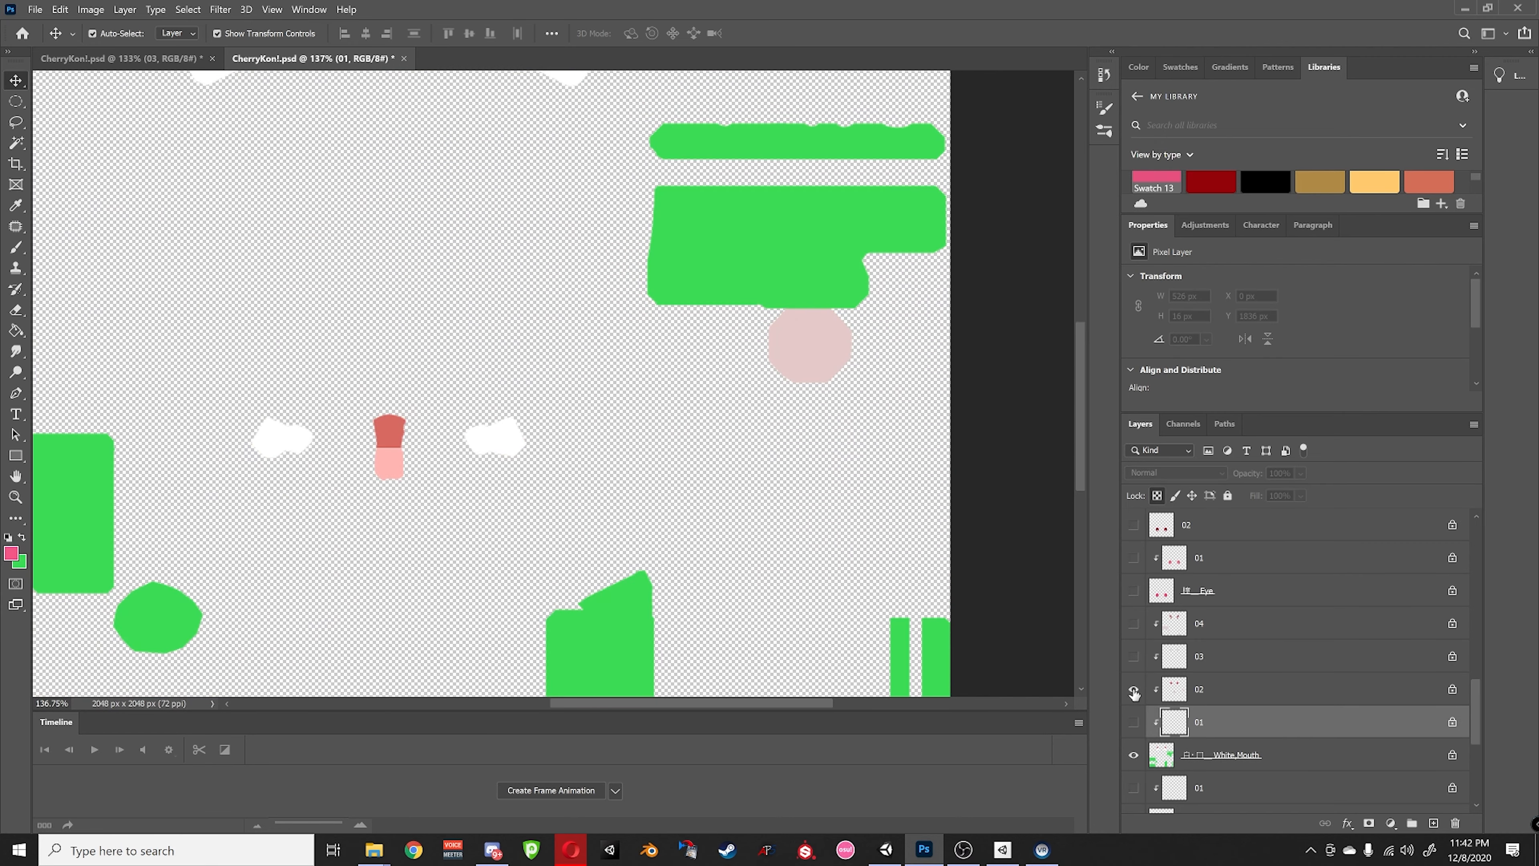
pyautogui.keyDown('alt'); pyautogui.click(1134, 690); pyautogui.keyUp('alt')
pyautogui.keyDown('alt'); pyautogui.click(1134, 691); pyautogui.keyUp('alt')
pyautogui.keyDown('alt'); pyautogui.click(1134, 690); pyautogui.keyUp('alt')
pyautogui.click(1142, 694)
pyautogui.keyDown('alt'); pyautogui.click(1135, 694); pyautogui.keyUp('alt')
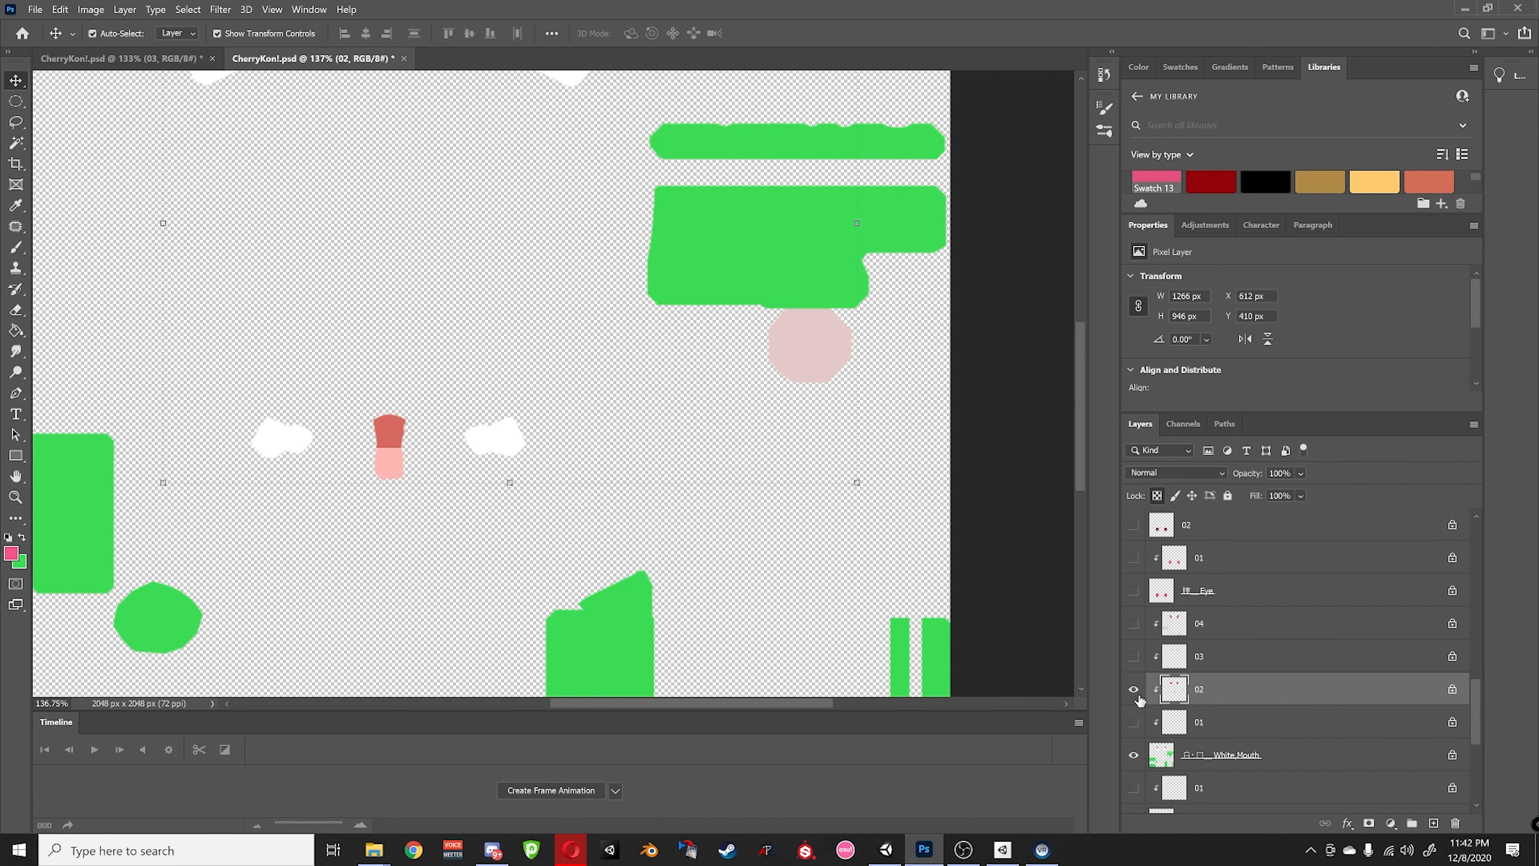
pyautogui.keyDown('alt'); pyautogui.click(1134, 690); pyautogui.keyUp('alt')
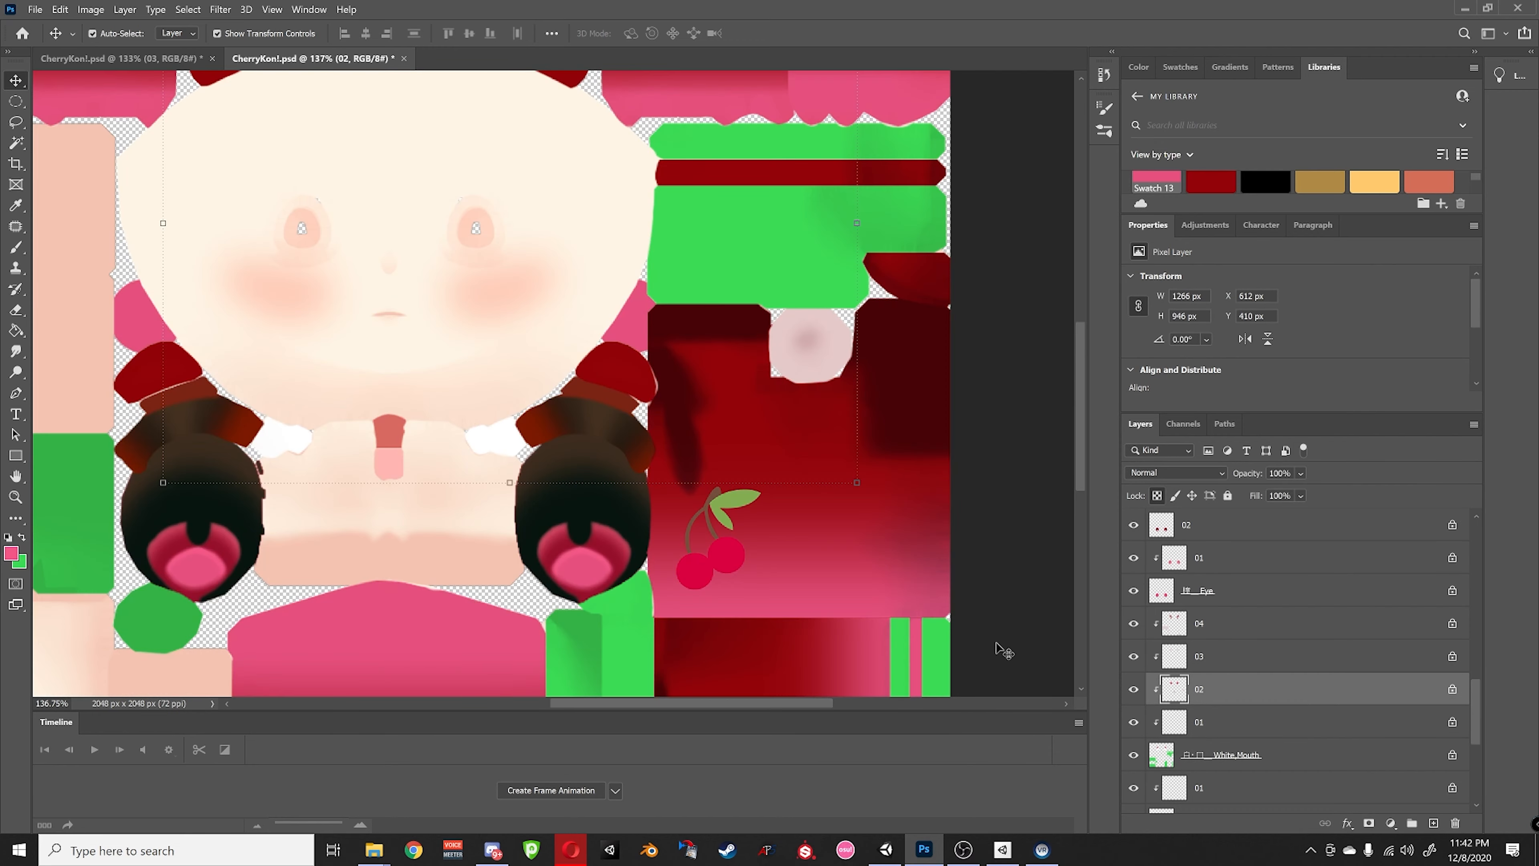
pyautogui.click(21, 537)
pyautogui.keyDown('alt'); pyautogui.click(1132, 688); pyautogui.keyUp('alt')
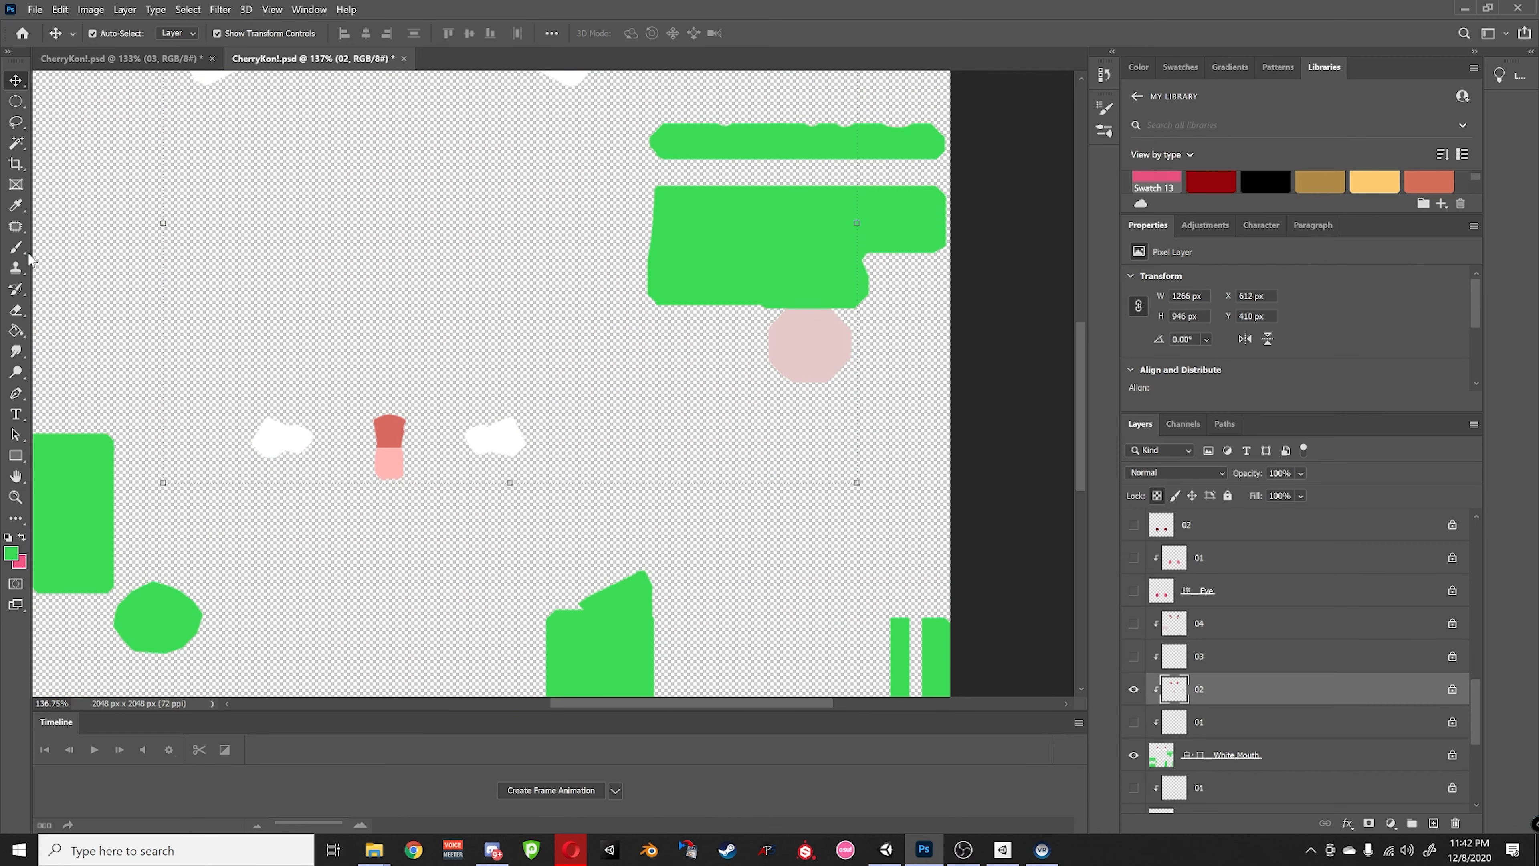
# - Brush the pale pink round patch green on layer 02, then show all layers
pyautogui.click(16, 247)
pyautogui.moveTo(845, 350); pyautogui.dragTo(797, 351)
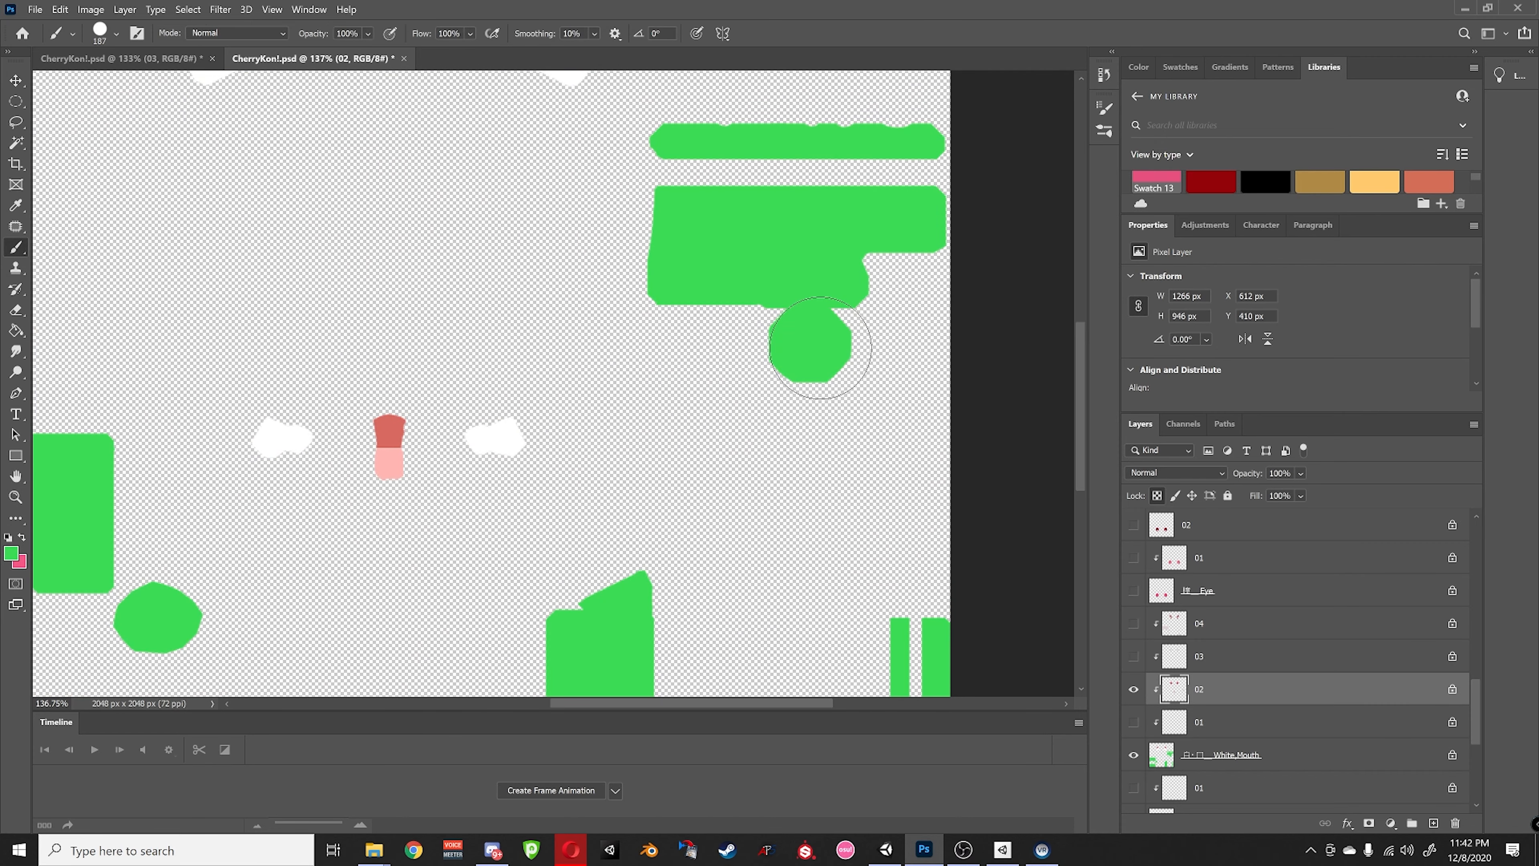
pyautogui.keyDown('alt'); pyautogui.click(1132, 689); pyautogui.keyUp('alt')
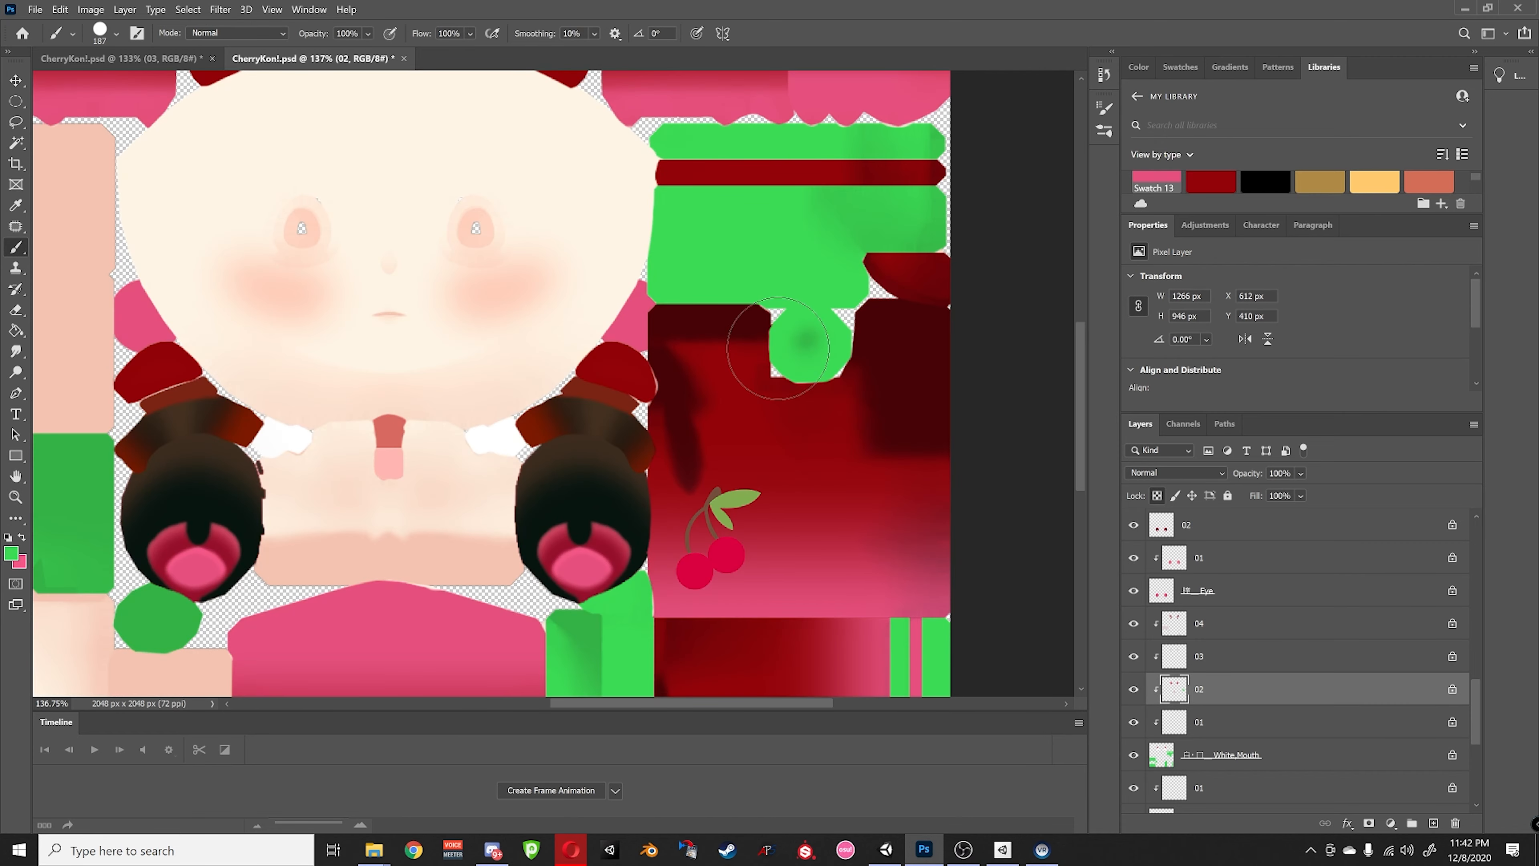
pyautogui.keyDown('alt'); pyautogui.scroll(-2, 609, 539); pyautogui.keyUp('alt')
pyautogui.keyDown('alt'); pyautogui.scroll(-3, 610, 539); pyautogui.keyUp('alt')
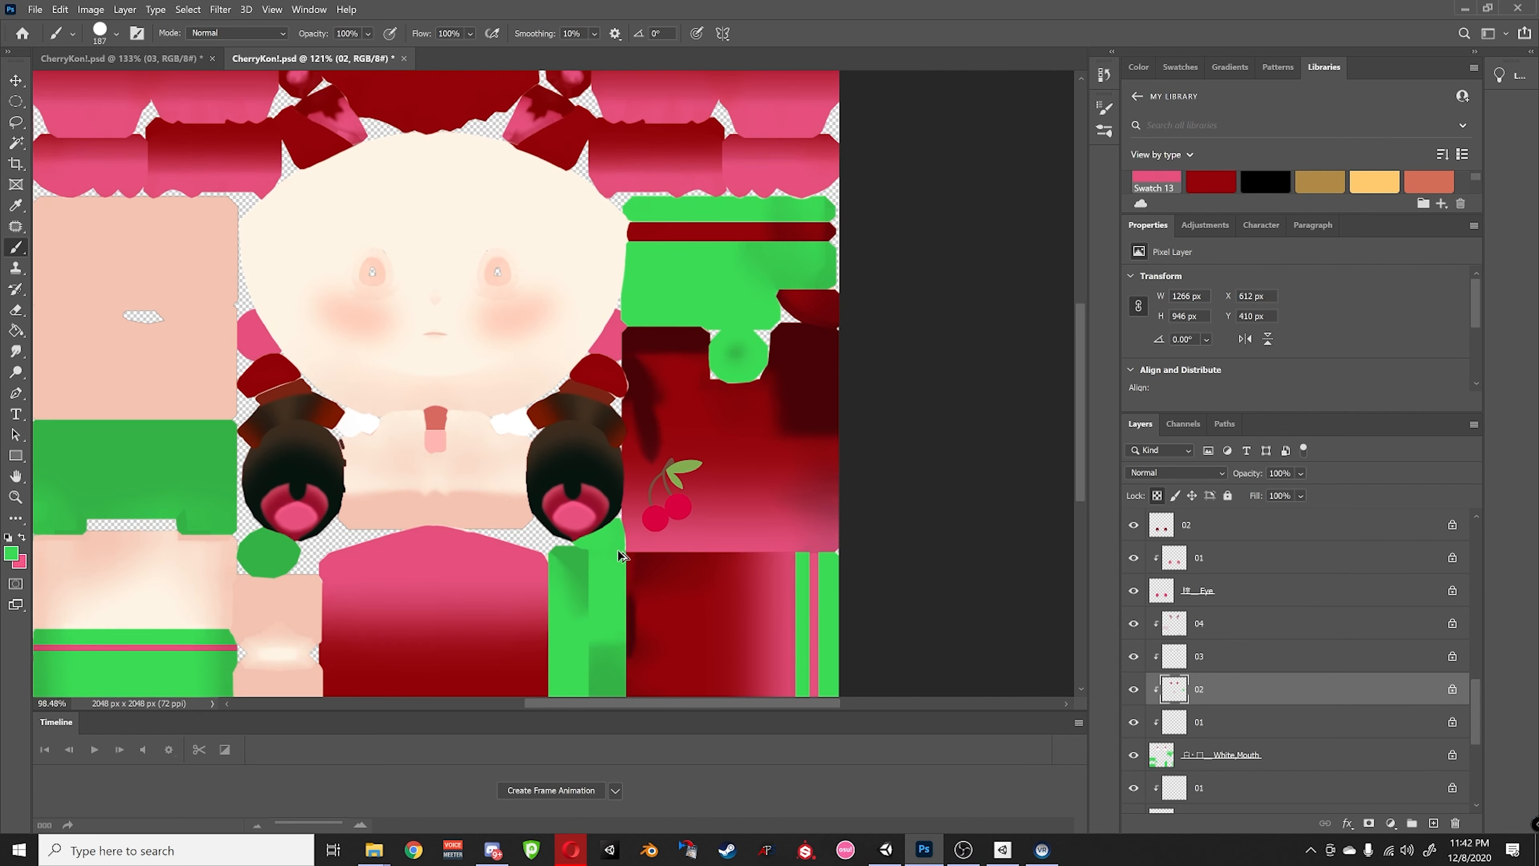
pyautogui.keyDown('alt'); pyautogui.scroll(-2, 617, 551); pyautogui.keyUp('alt')
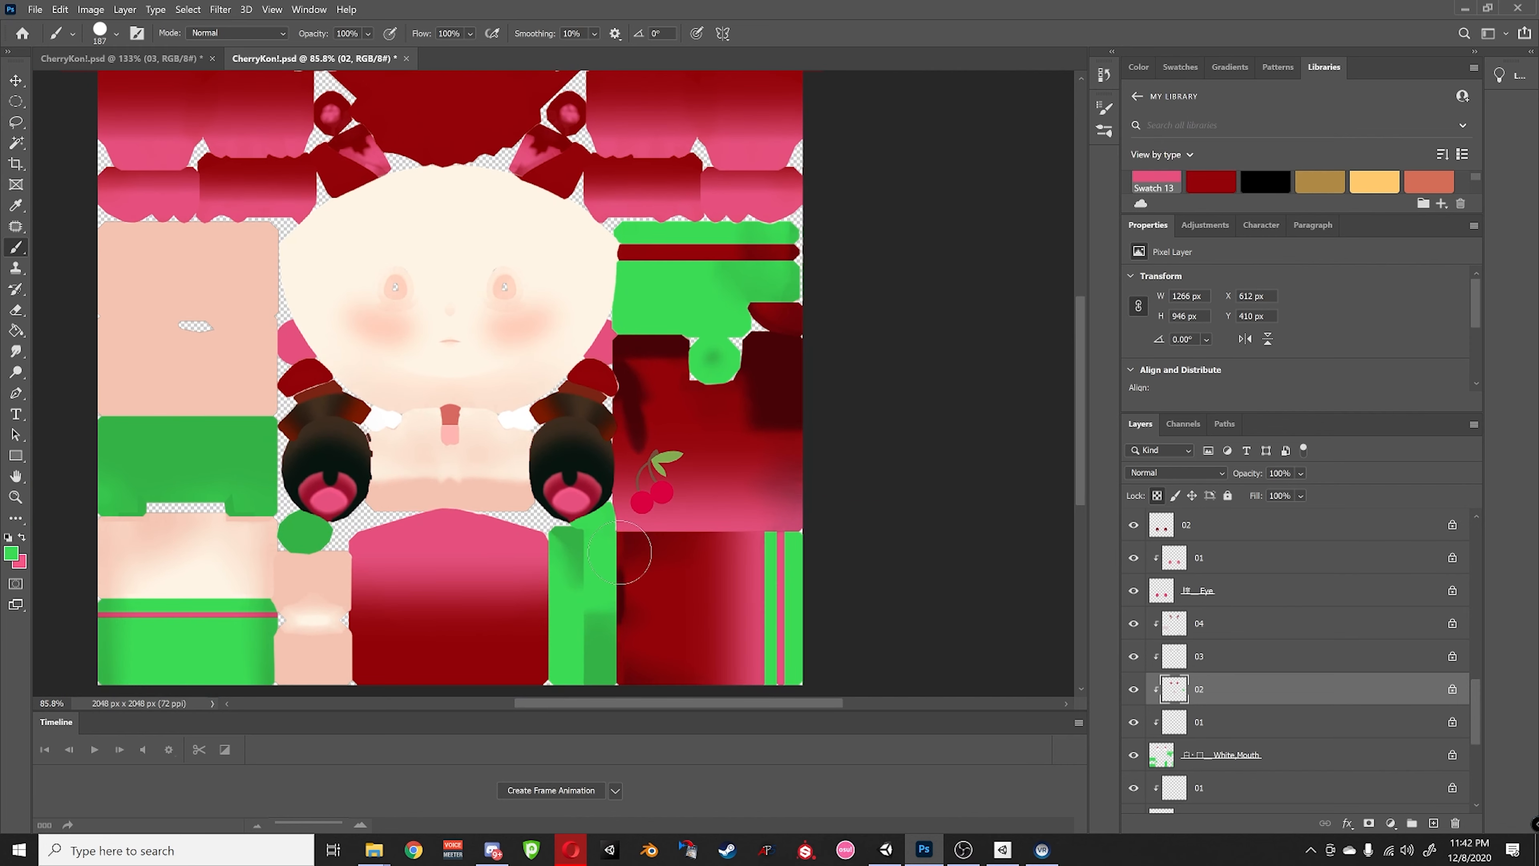
pyautogui.keyDown('alt'); pyautogui.scroll(-2, 622, 560); pyautogui.keyUp('alt')
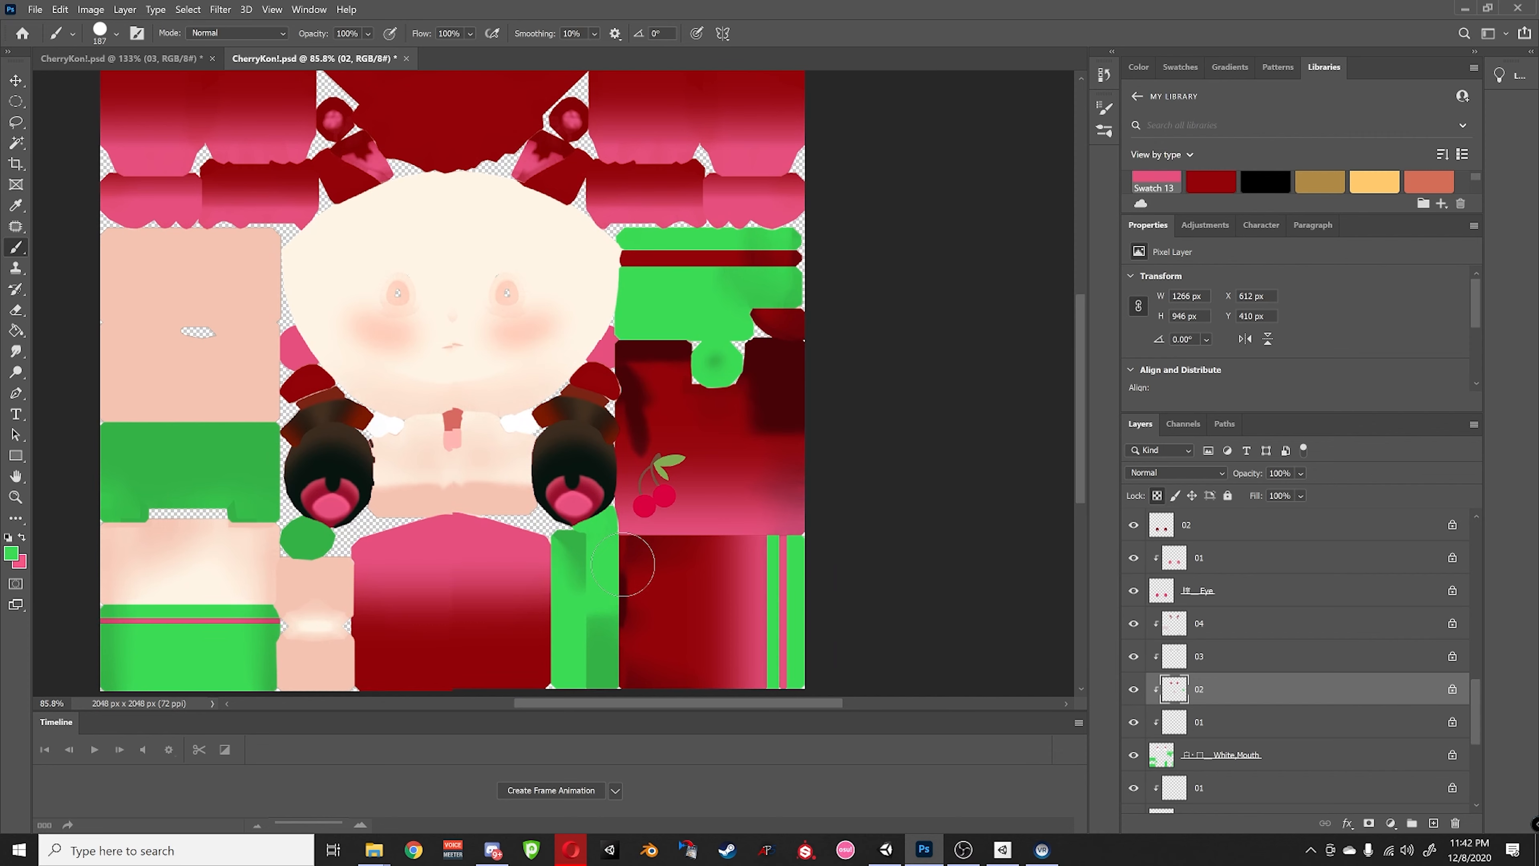
pyautogui.keyDown('alt'); pyautogui.scroll(-3, 627, 569); pyautogui.keyUp('alt')
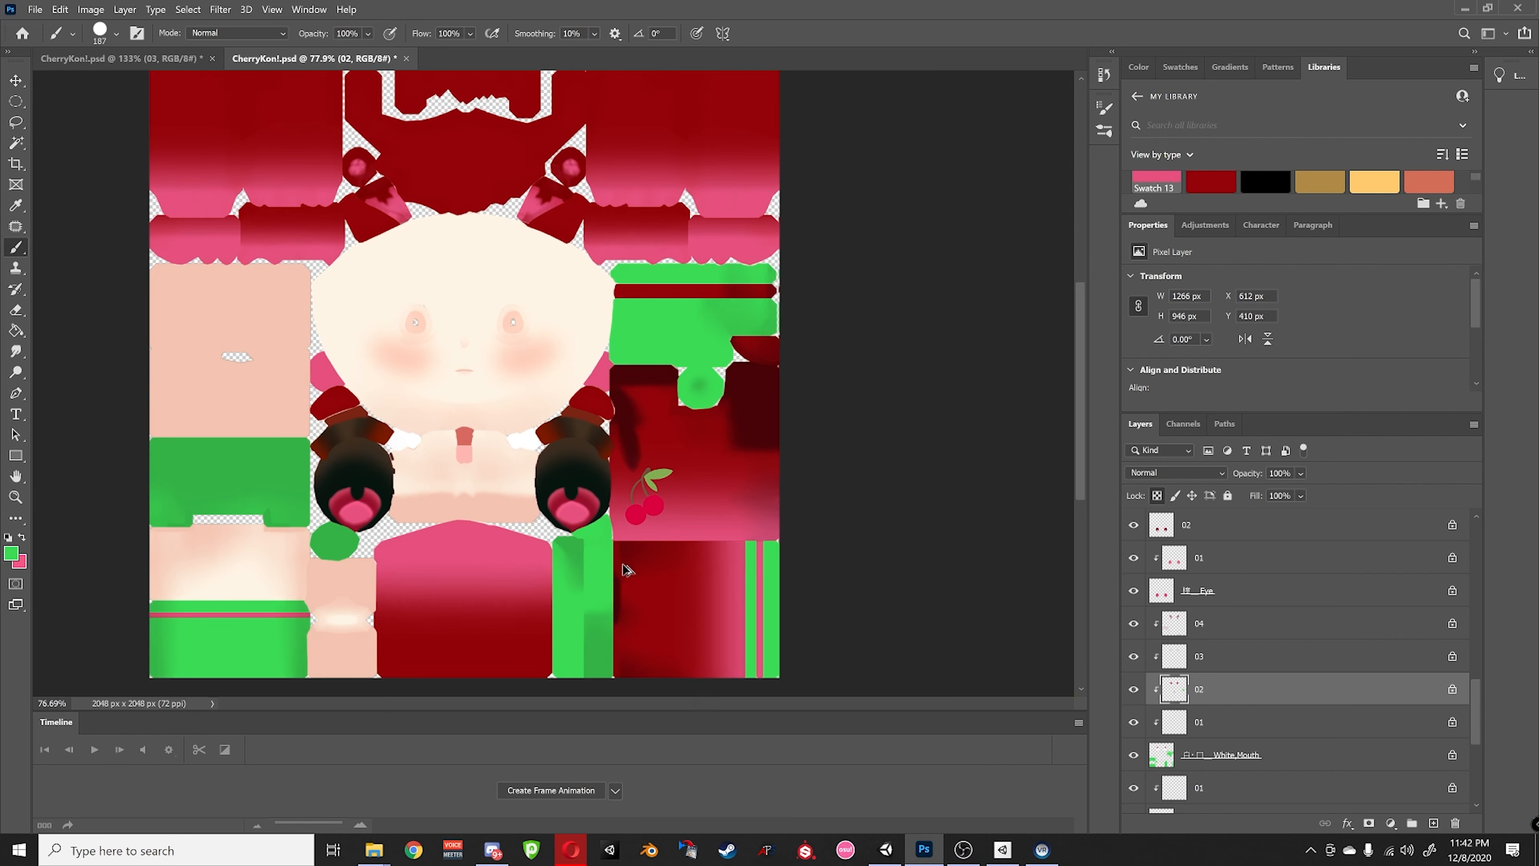
# - Save the document and Quick Export it as PNG named CherryKon_Texturev2
pyautogui.click(34, 9)
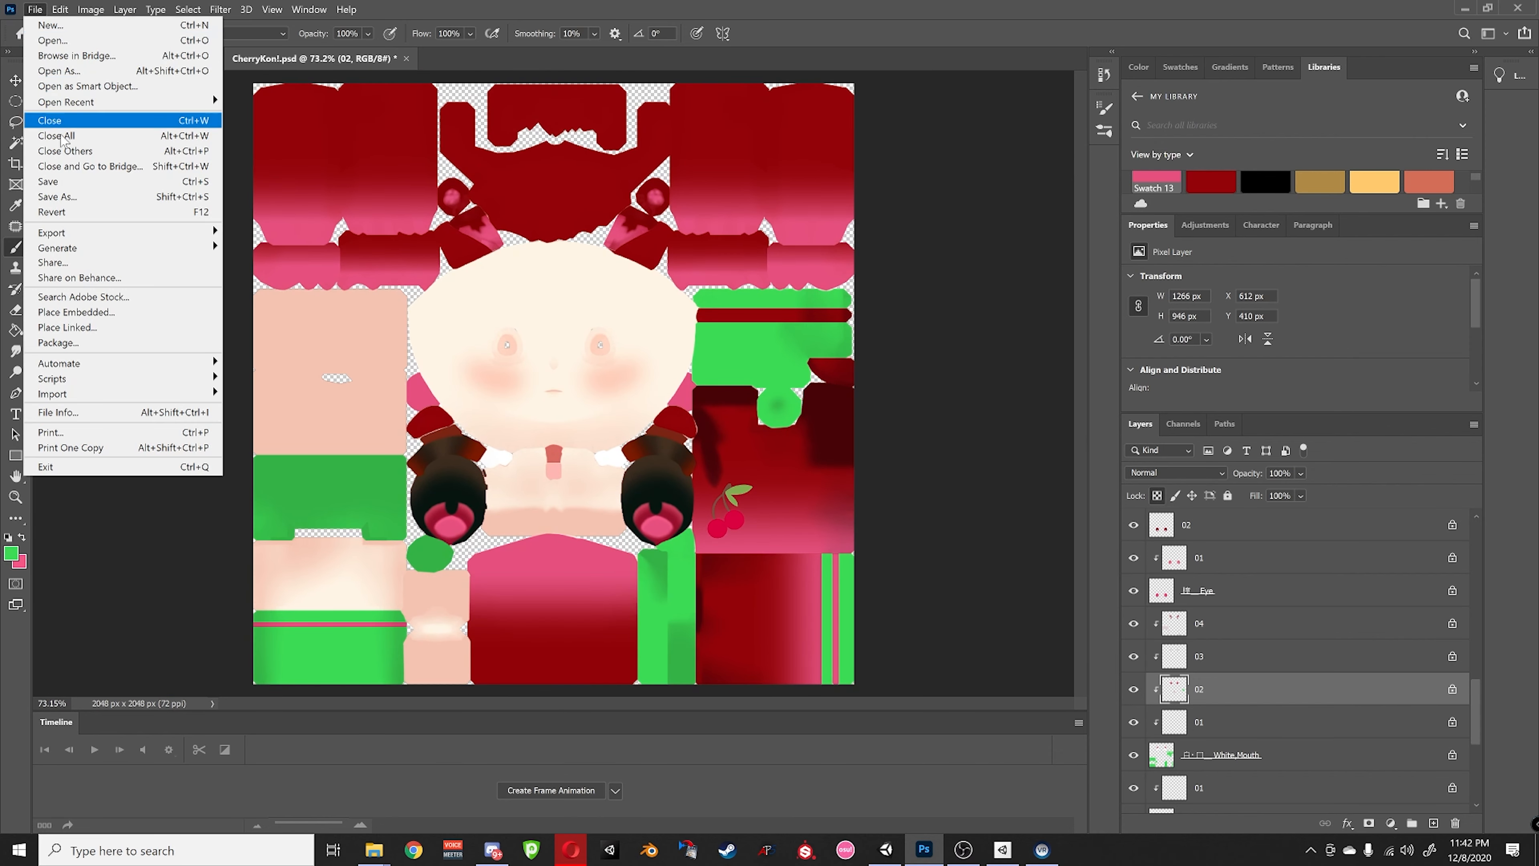
pyautogui.click(71, 181)
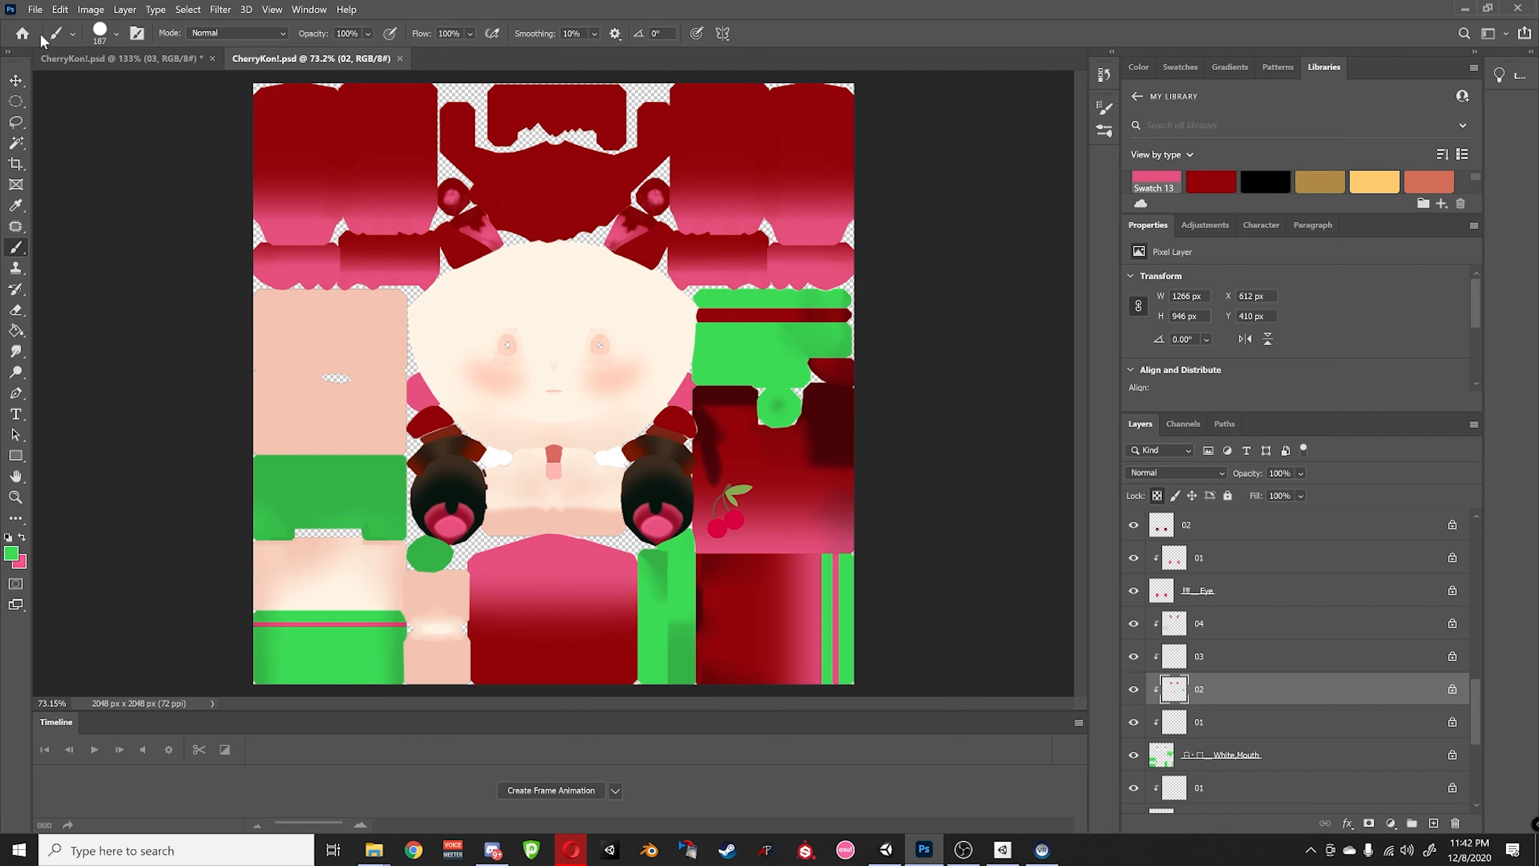
pyautogui.click(34, 9)
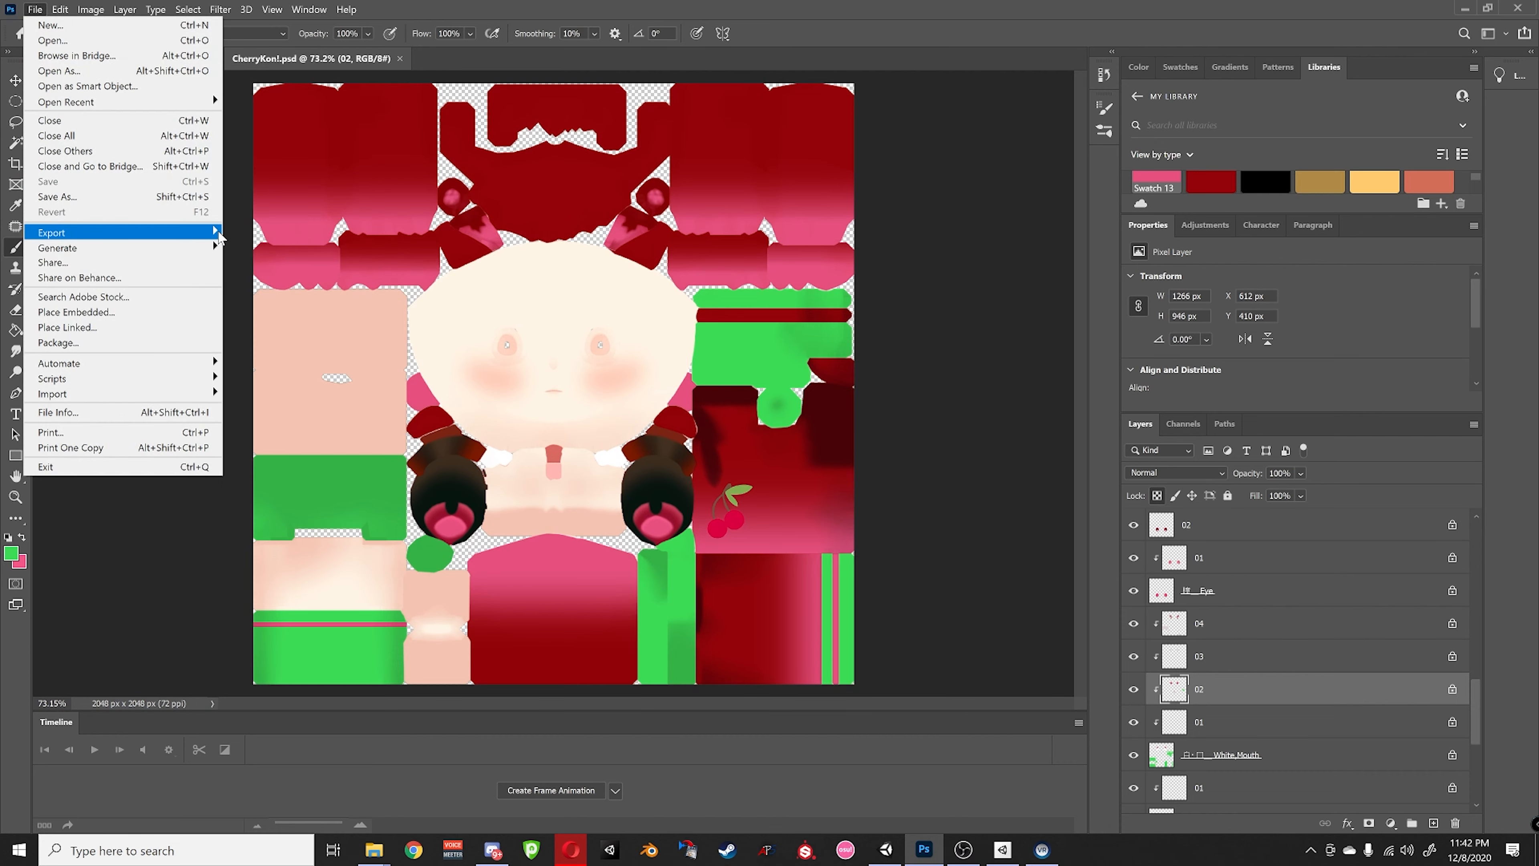
pyautogui.moveTo(215, 236)
pyautogui.click(272, 232)
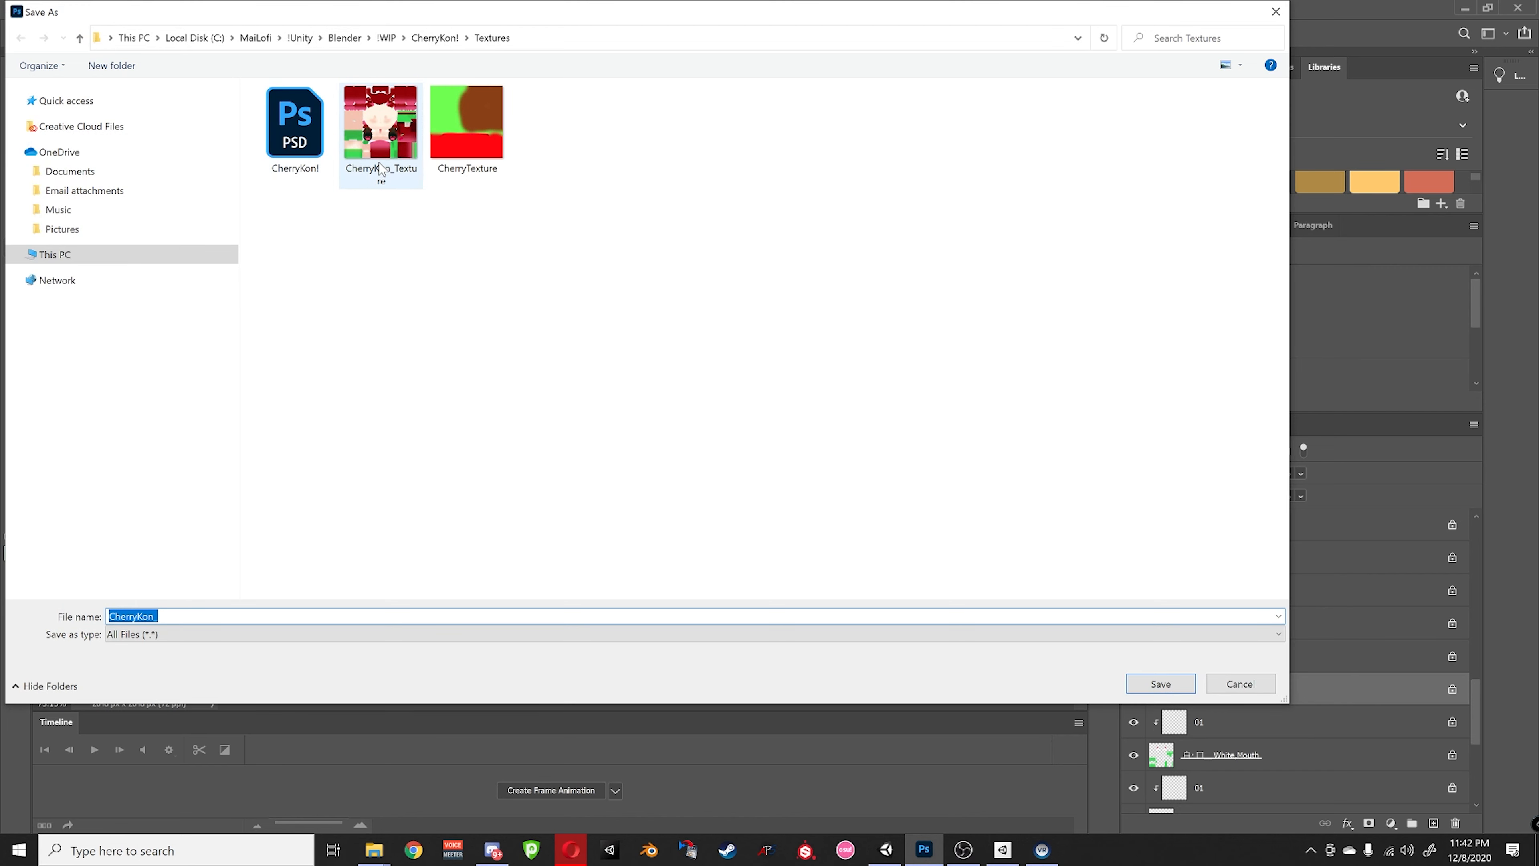
pyautogui.click(381, 172)
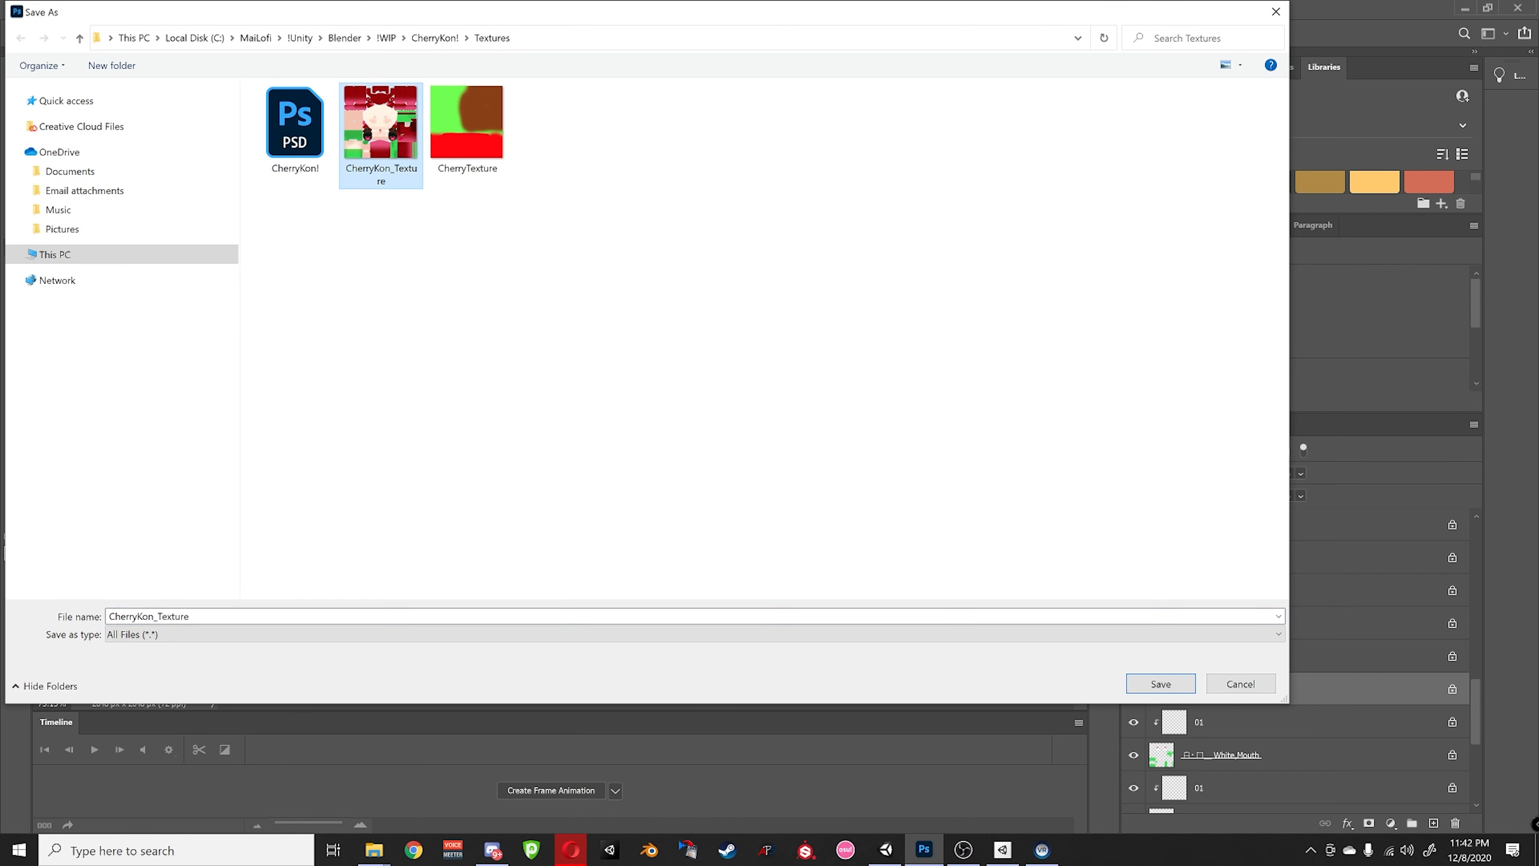
pyautogui.click(233, 615)
pyautogui.press('End')
pyautogui.write('v')
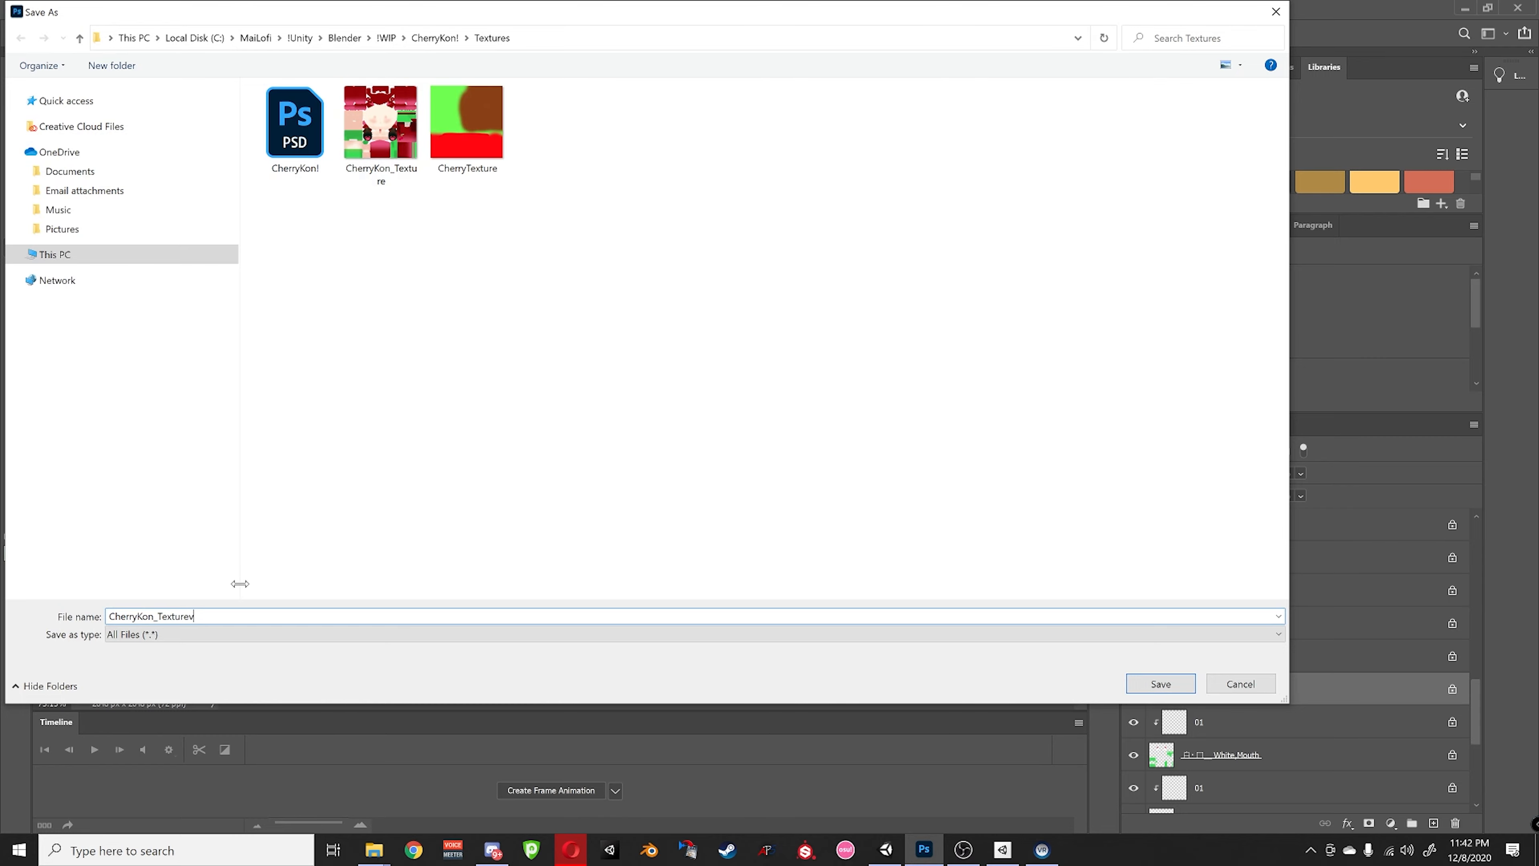
pyautogui.press('Return')
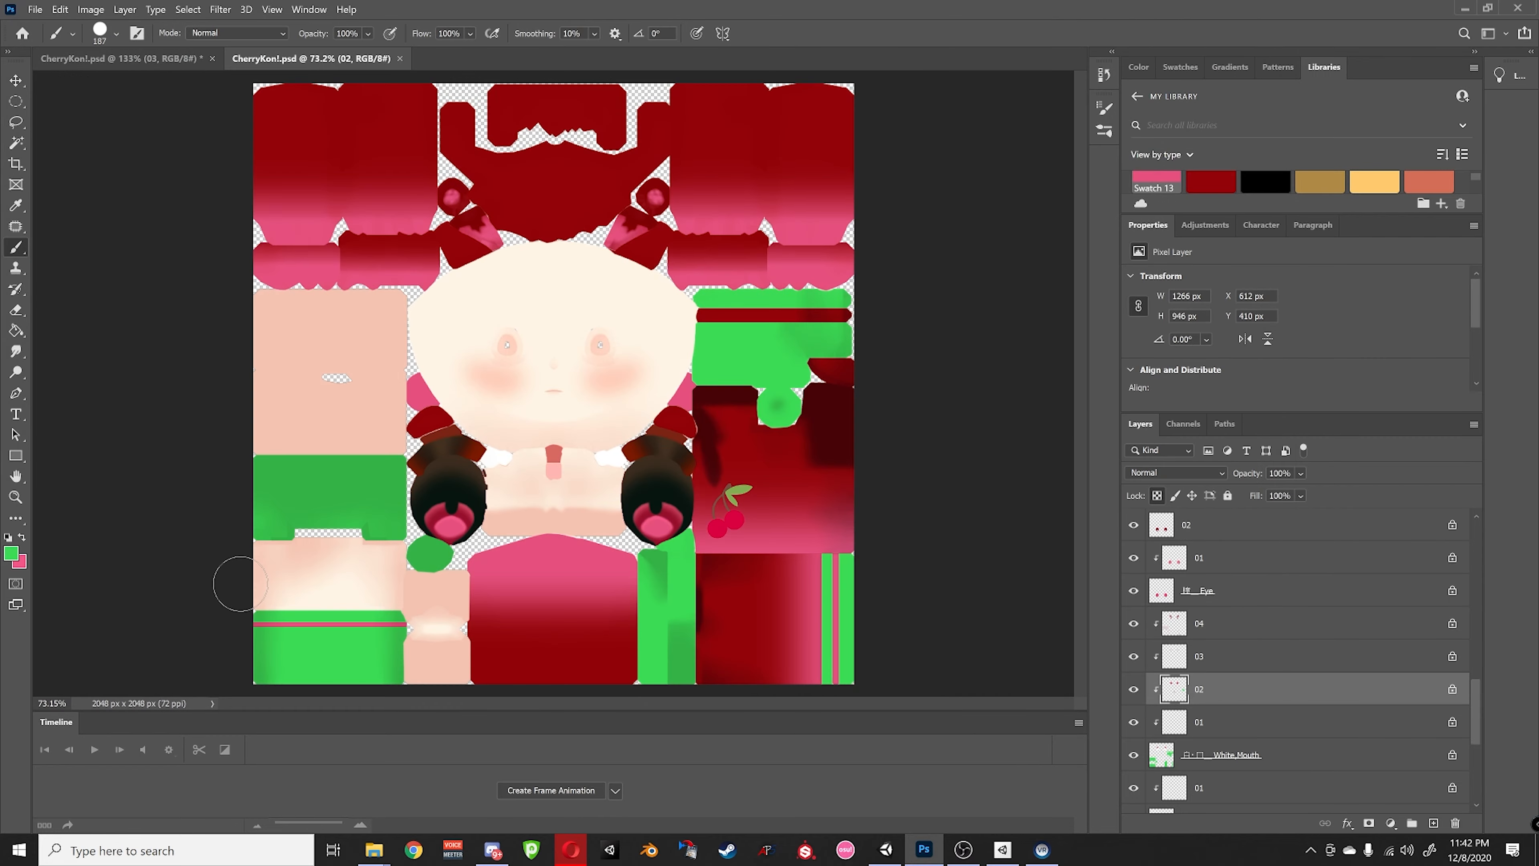
# - Open Lowpply_Kon_ver1.2 > Textures in Unity's Project panel
pyautogui.click(1468, 7)
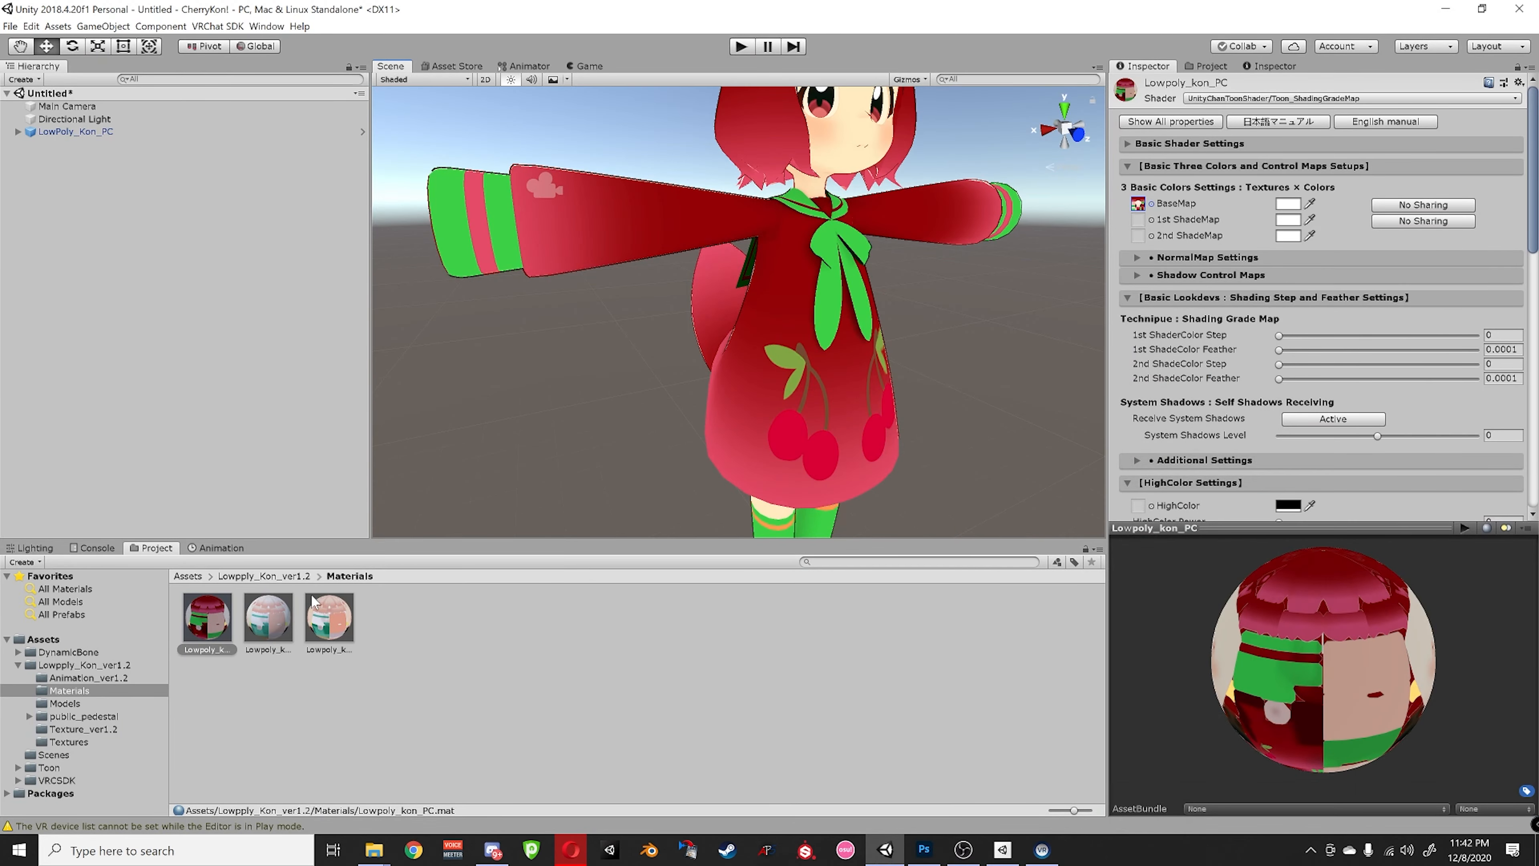
pyautogui.click(264, 576)
pyautogui.click(188, 576)
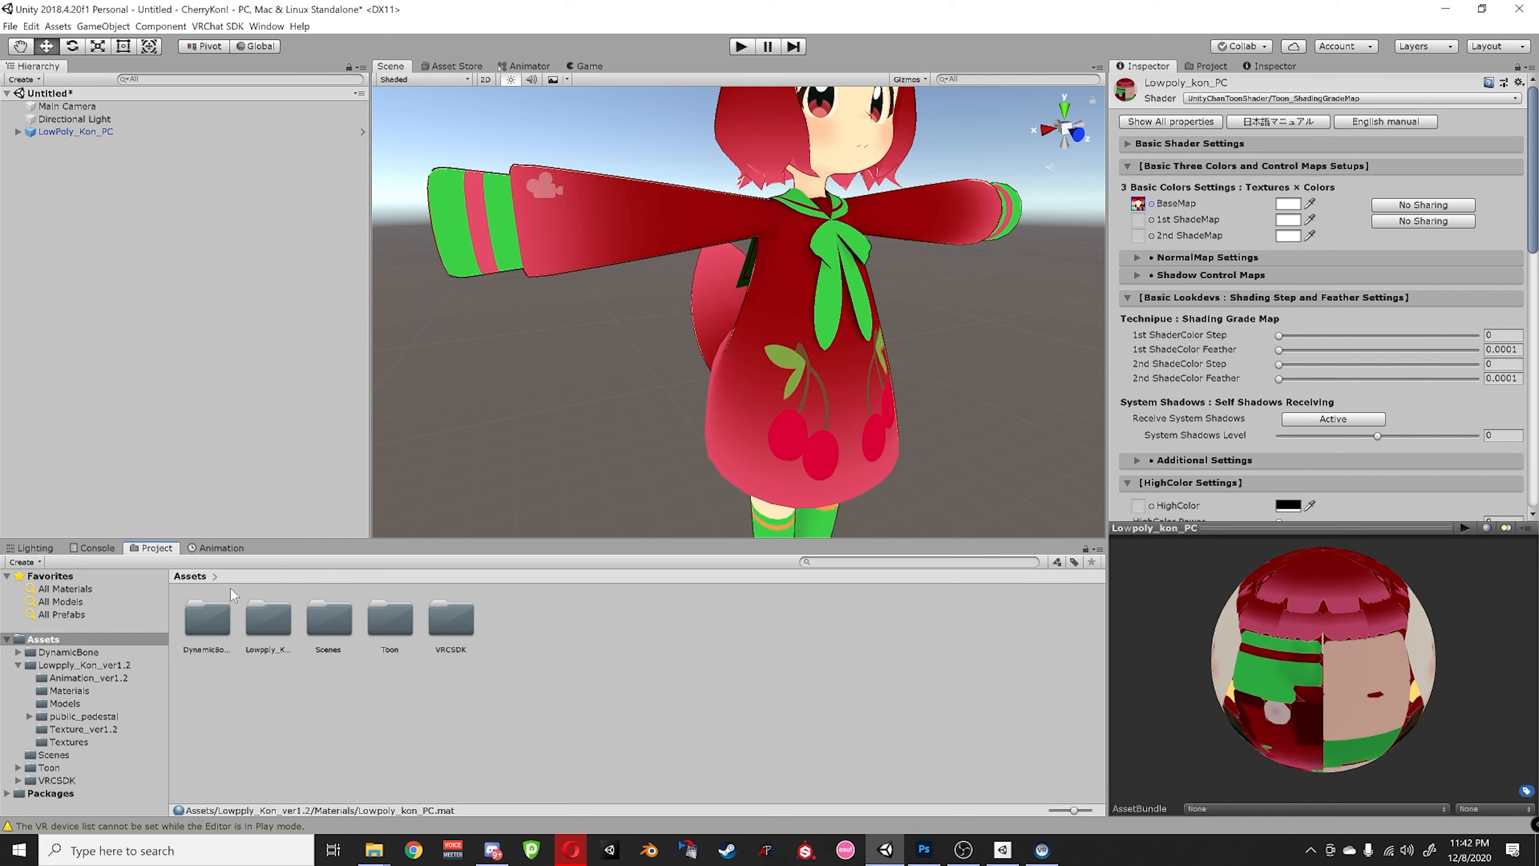
pyautogui.doubleClick(259, 616)
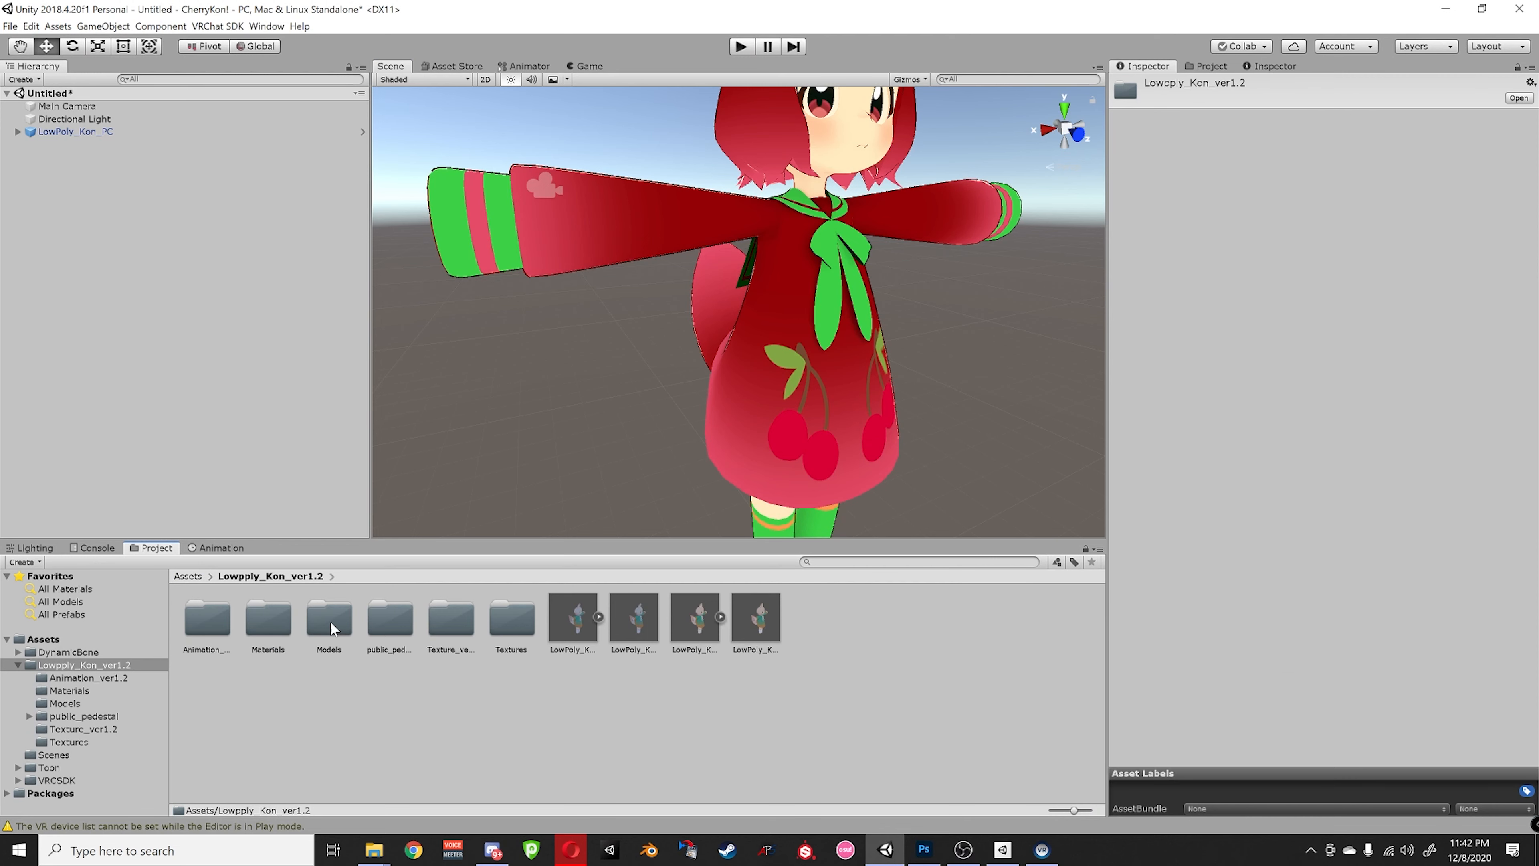
pyautogui.doubleClick(500, 624)
# - Drag CherryKon_Texturerev2 from File Explorer's CherryKon! textures folder into the Project's Textures
pyautogui.moveTo(375, 850)
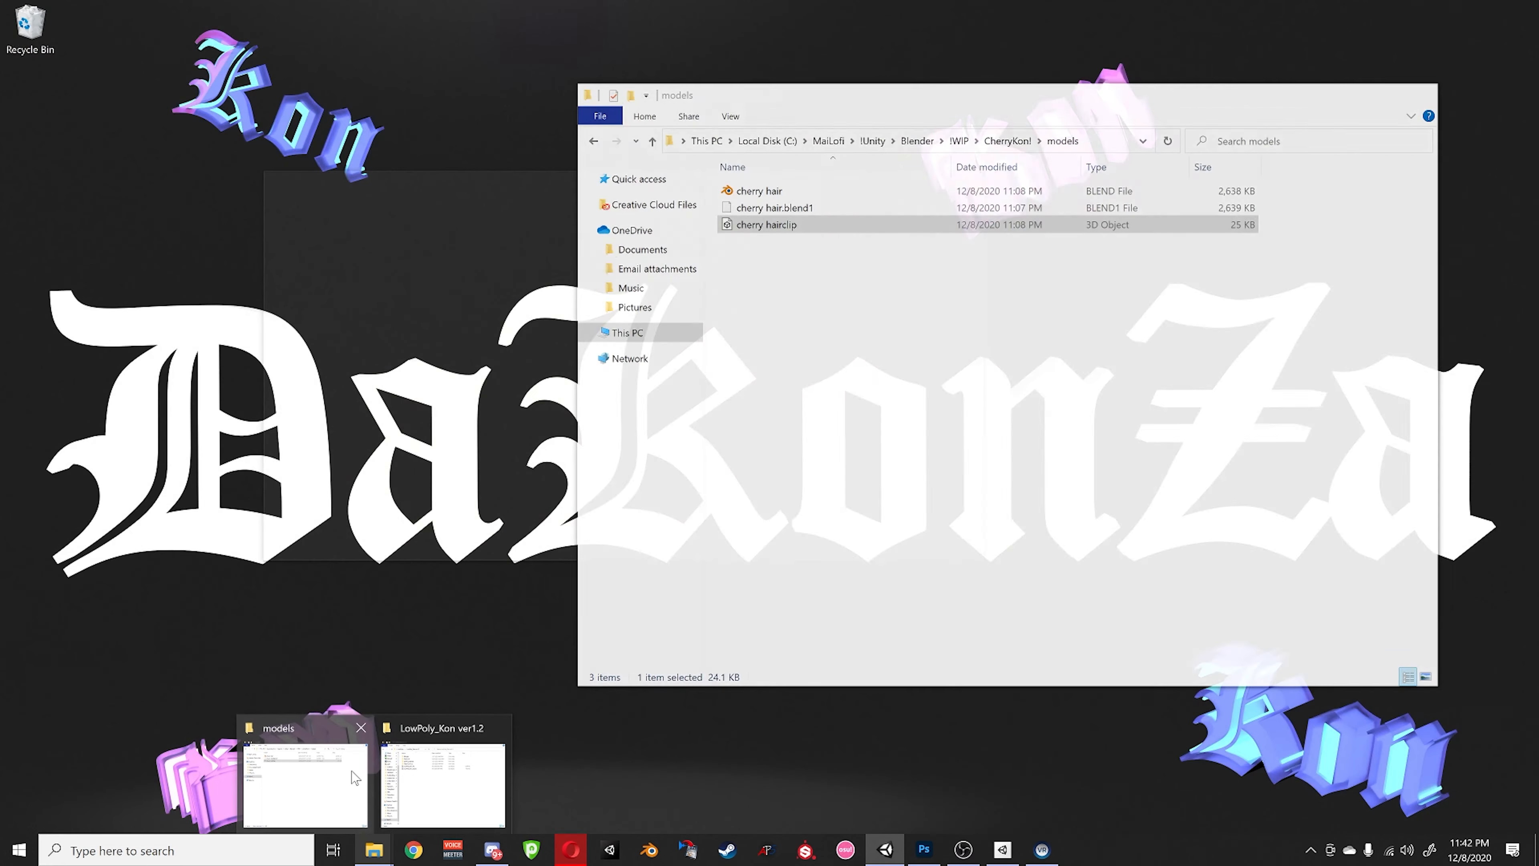
pyautogui.moveTo(354, 778)
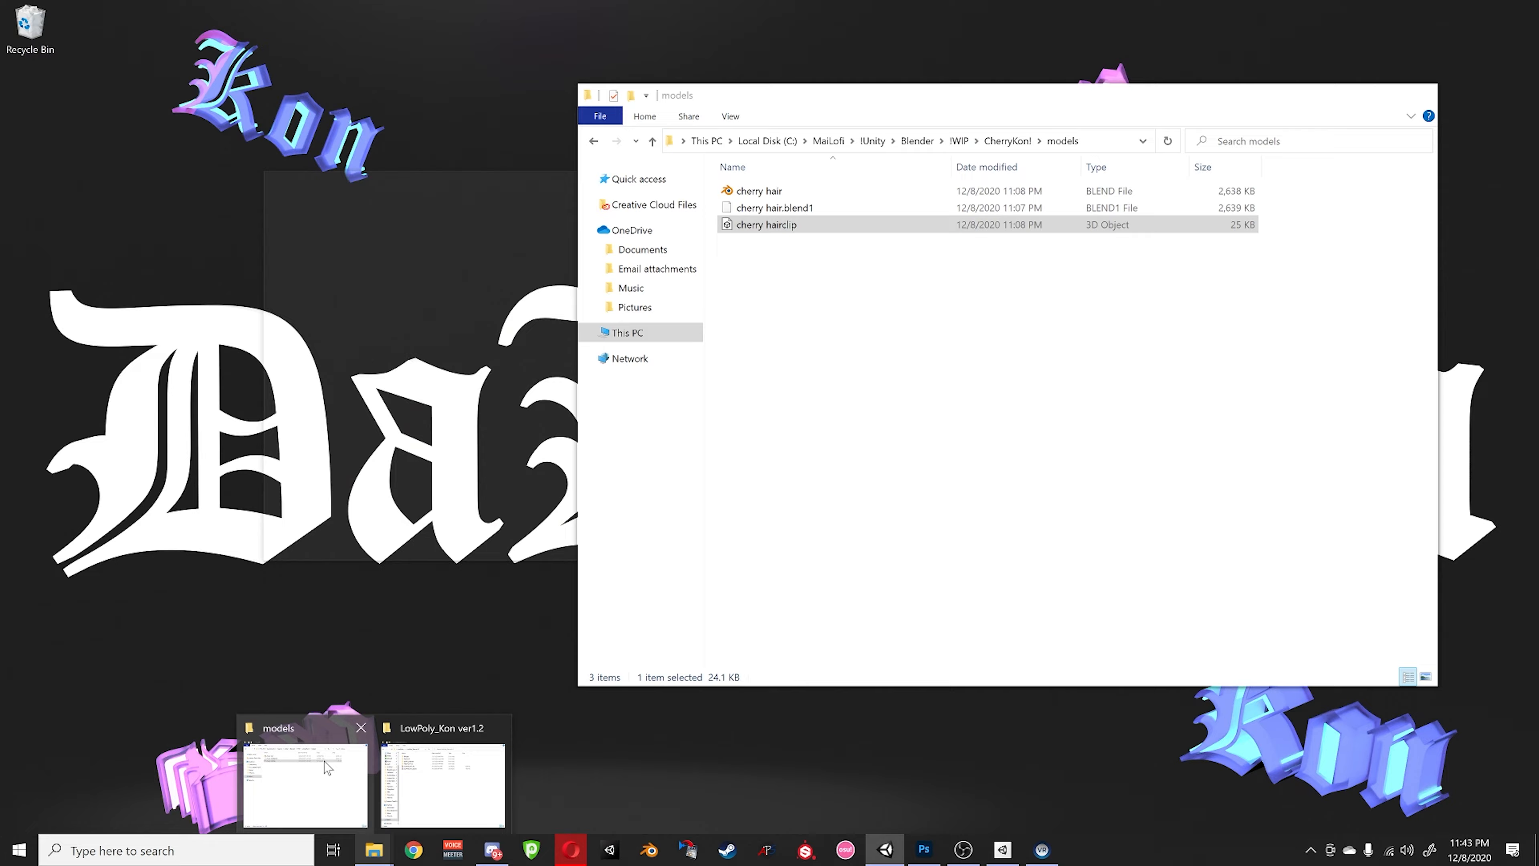
pyautogui.click(327, 767)
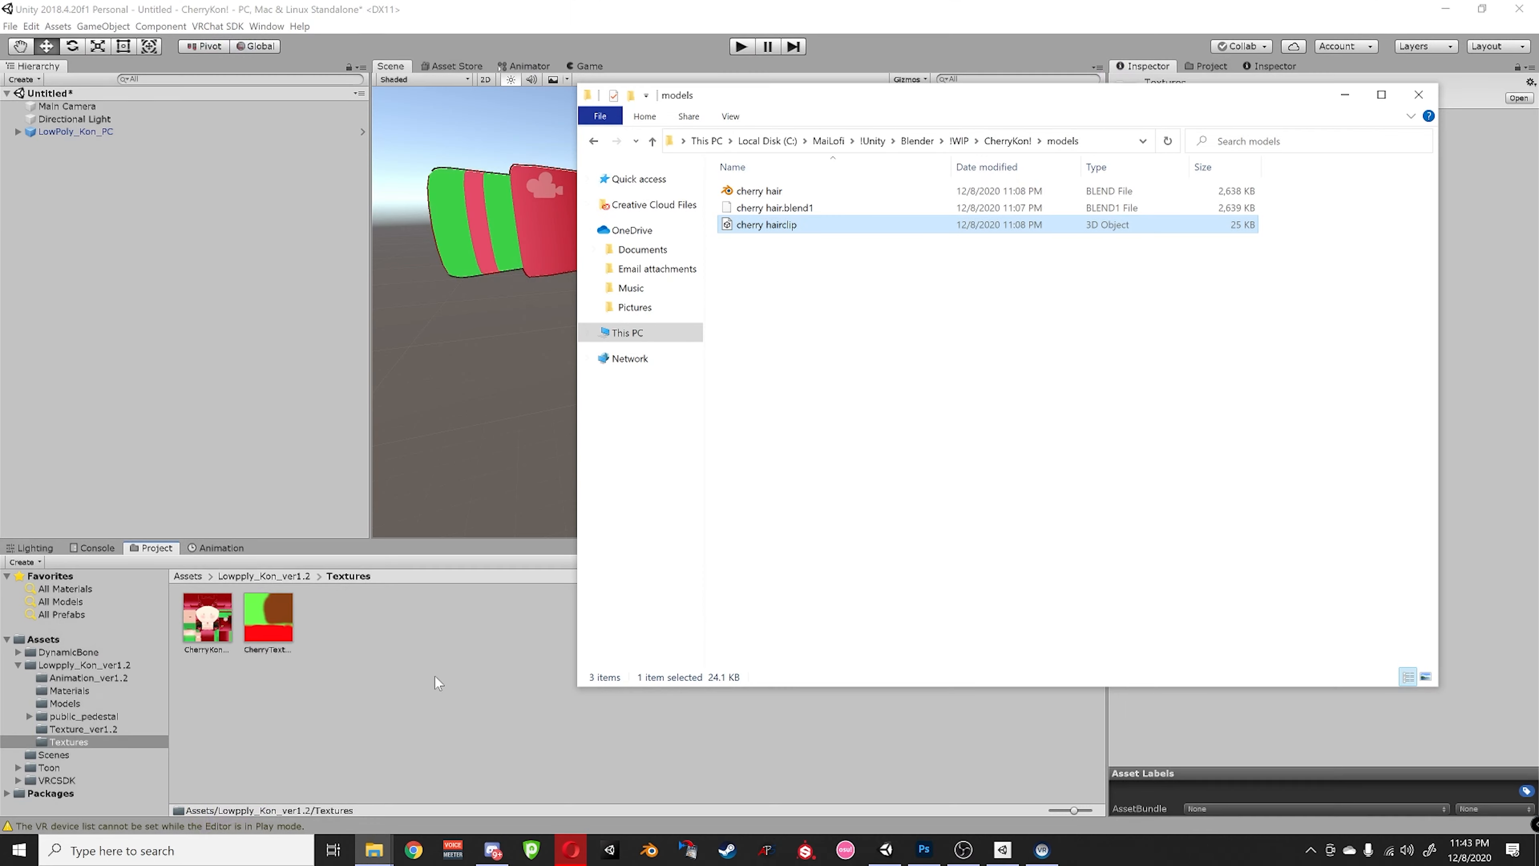
pyautogui.click(997, 140)
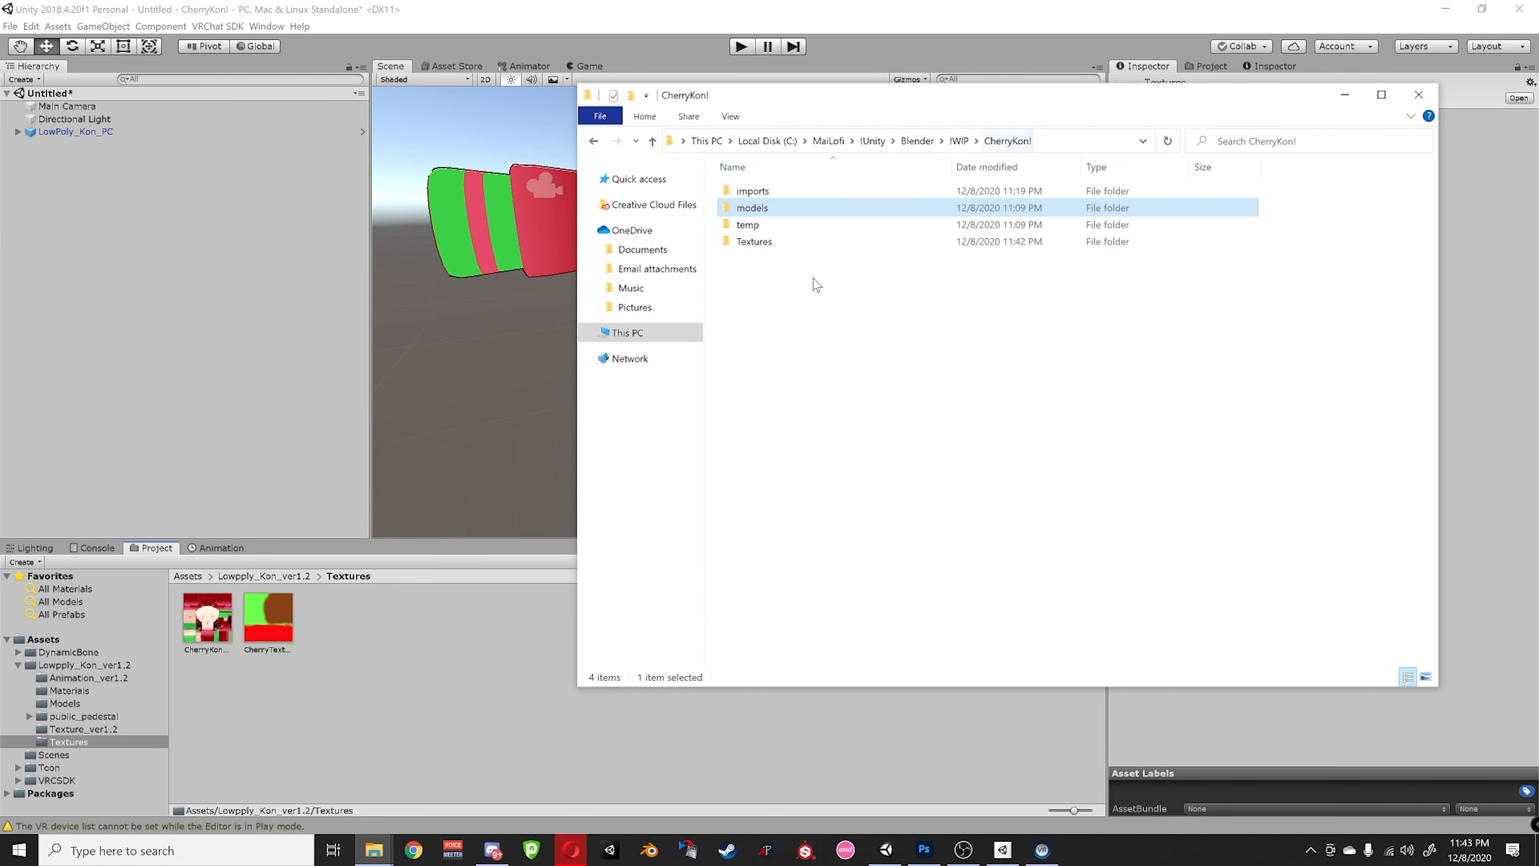
pyautogui.doubleClick(784, 247)
pyautogui.click(937, 233)
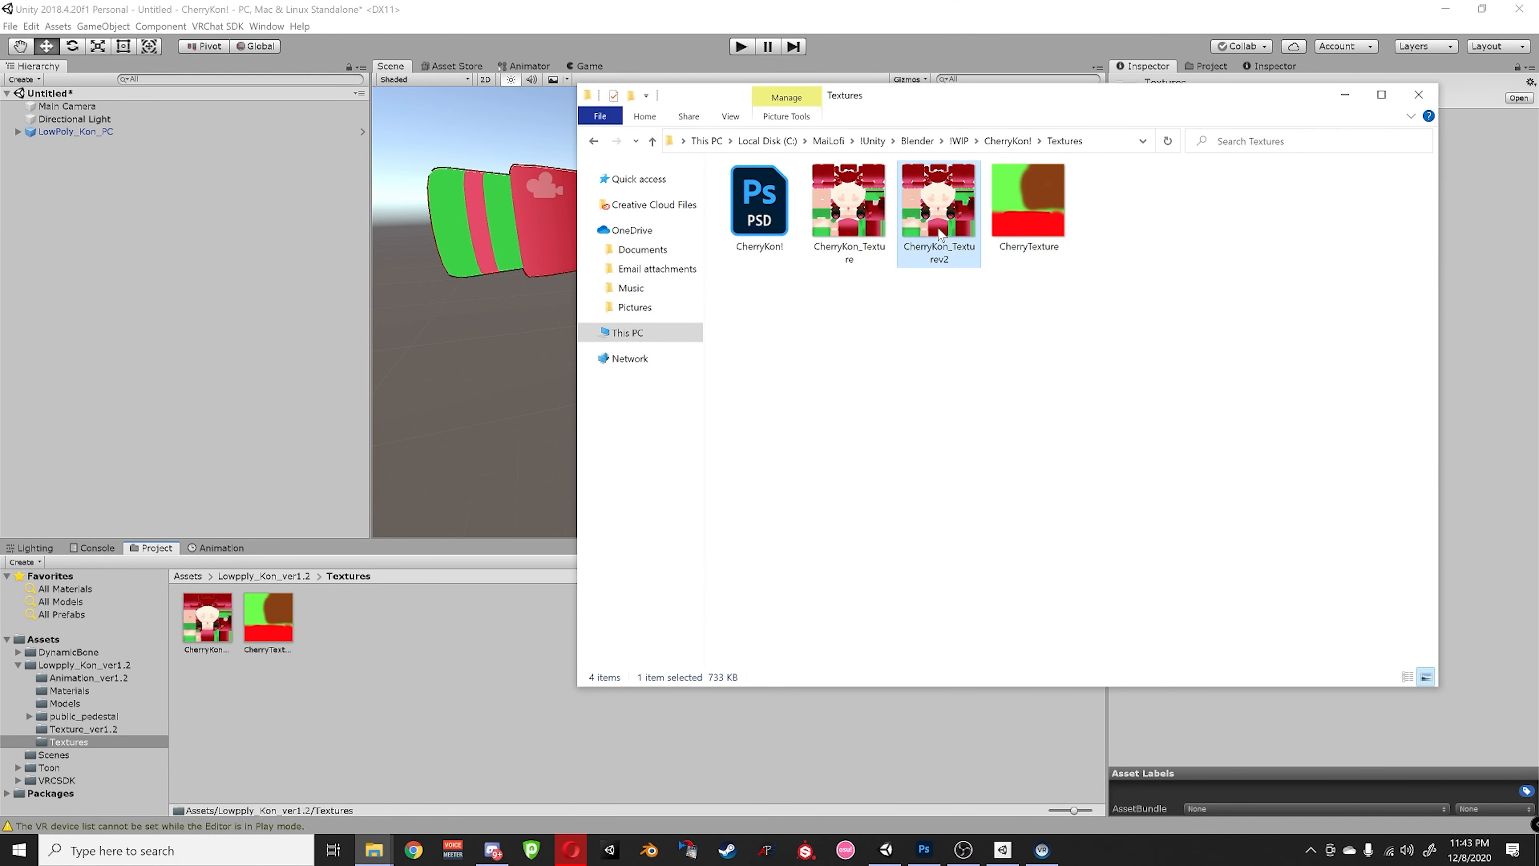
pyautogui.moveTo(936, 233); pyautogui.dragTo(389, 659)
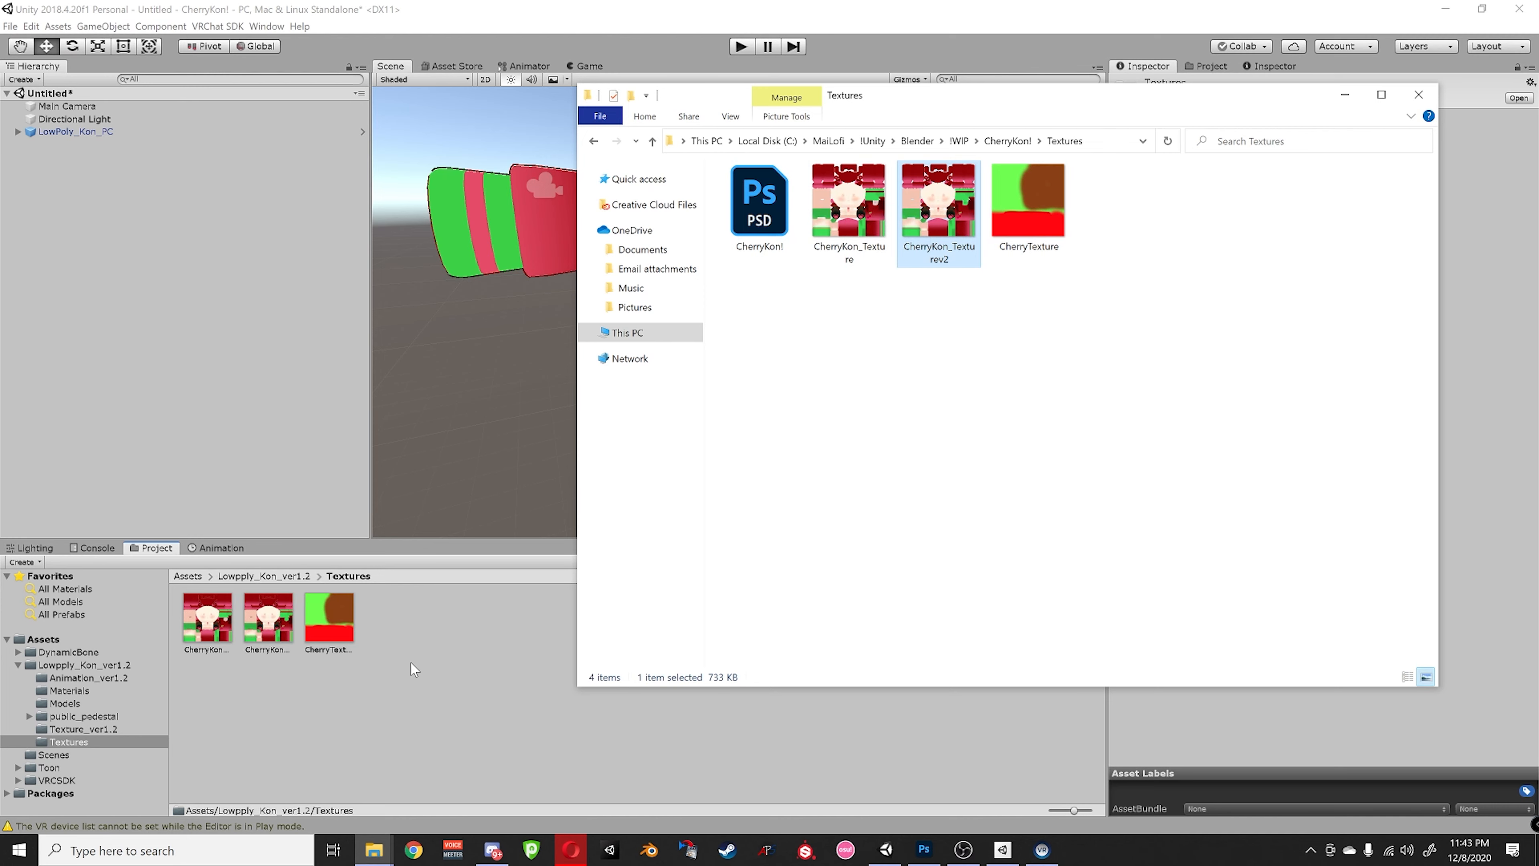
# - Go back to Lowpply_Kon_ver1.2 and open its Materials folder
pyautogui.click(412, 663)
pyautogui.click(264, 575)
pyautogui.doubleClick(261, 612)
# - Assign the cherry texture as Lowpoly_kon_PC's BaseMap
pyautogui.click(207, 617)
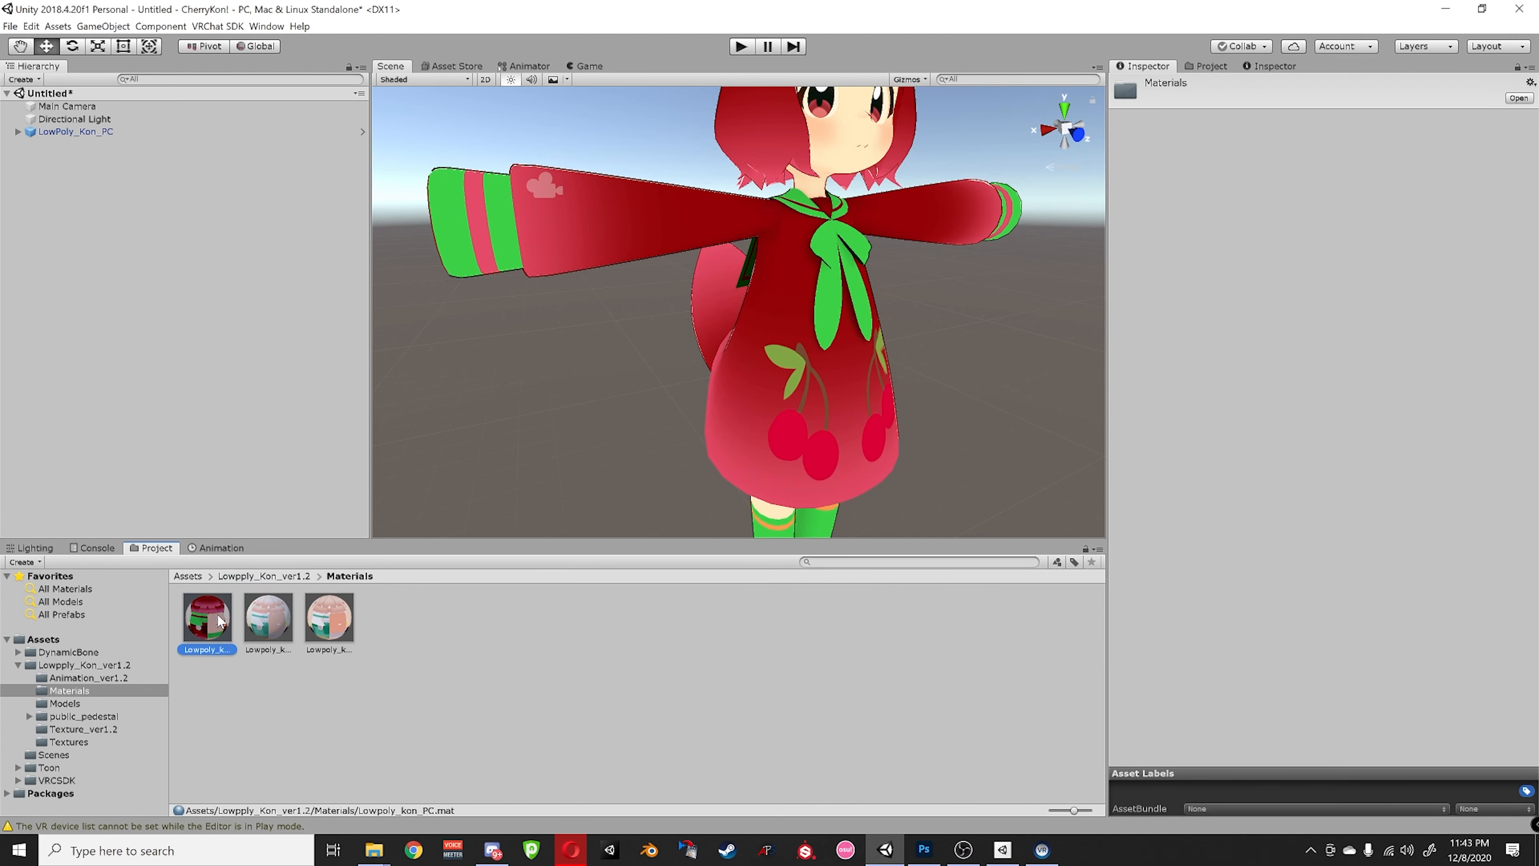
pyautogui.click(1151, 204)
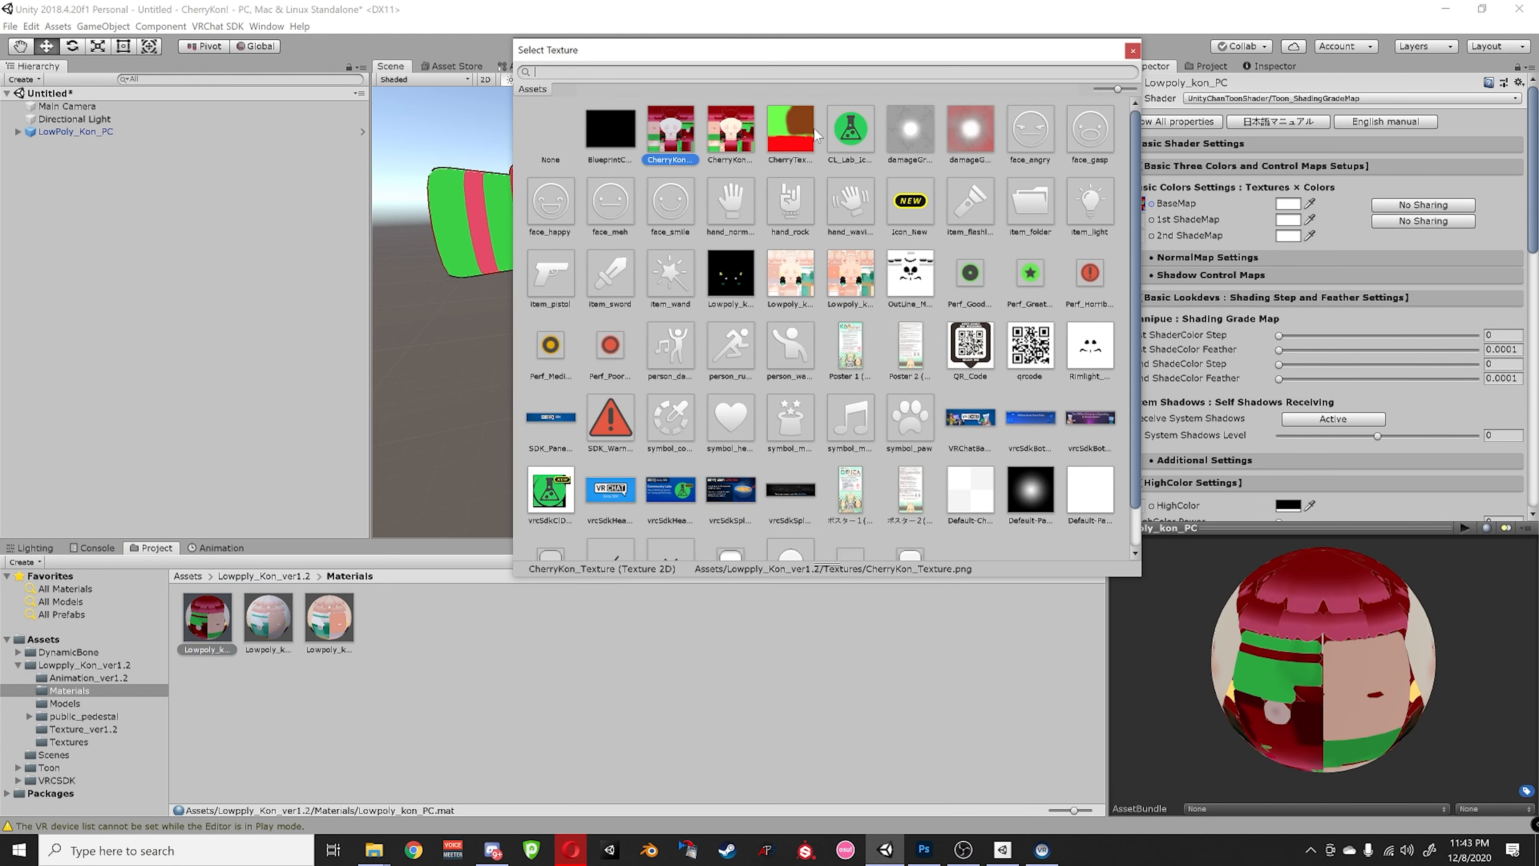
pyautogui.doubleClick(739, 142)
# - Orbit and zoom the Scene view to check the retextured character from the front
pyautogui.moveTo(727, 358); pyautogui.dragTo(790, 327, button='middle')
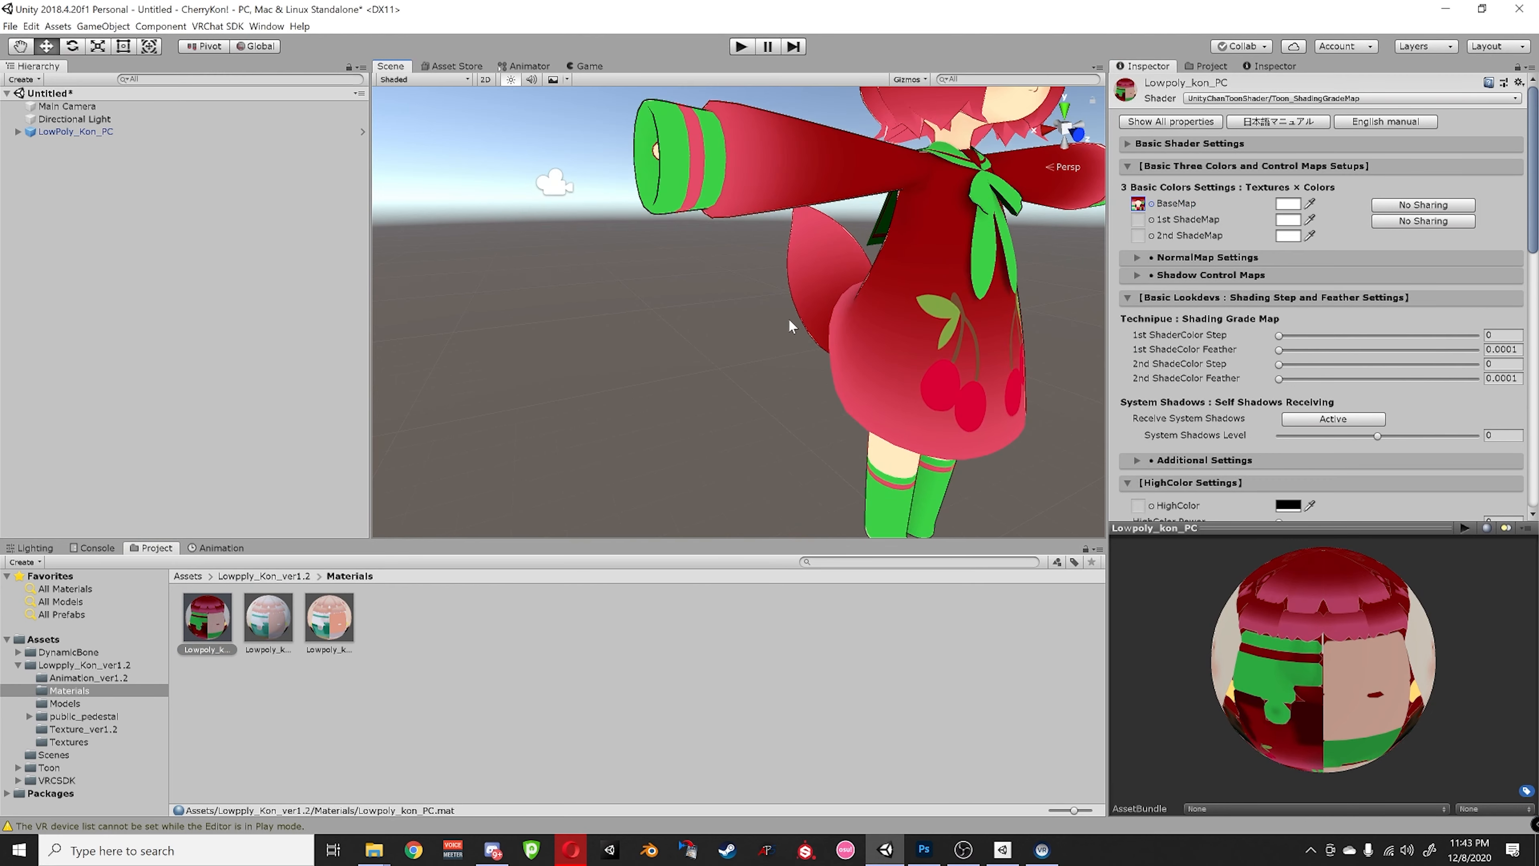
pyautogui.moveTo(790, 327); pyautogui.dragTo(880, 309, button='right')
pyautogui.moveTo(879, 308); pyautogui.dragTo(720, 364, button='middle')
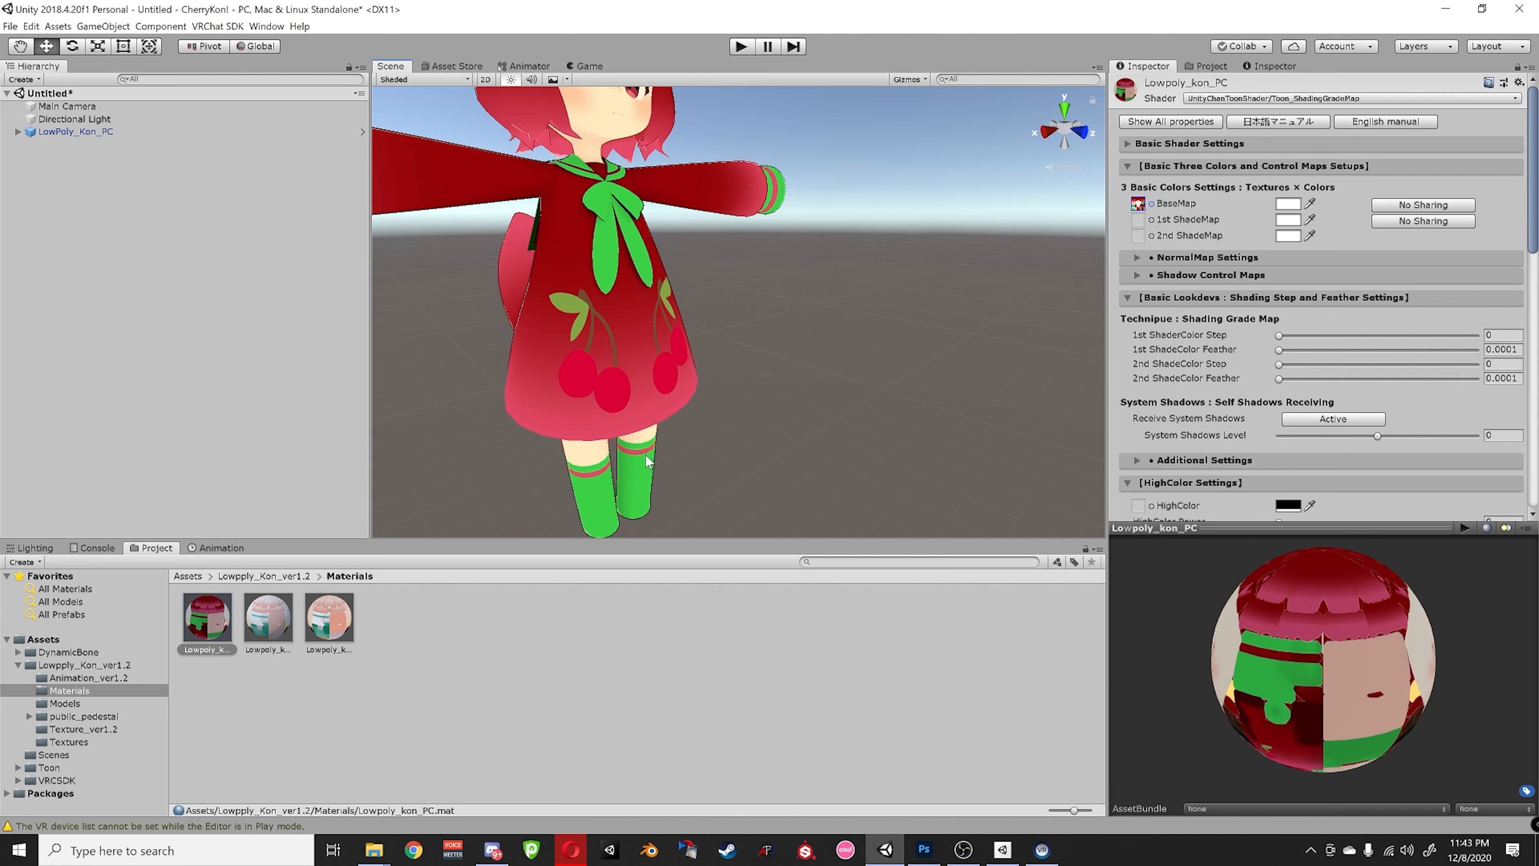
pyautogui.keyDown('alt'); pyautogui.moveTo(805, 297); pyautogui.dragTo(596, 282); pyautogui.keyUp('alt')
pyautogui.moveTo(597, 282); pyautogui.dragTo(570, 333, button='middle')
pyautogui.scroll(5, 612, 264)
pyautogui.moveTo(612, 264); pyautogui.dragTo(631, 304, button='middle')
pyautogui.moveTo(855, 299); pyautogui.dragTo(730, 292, button='right')
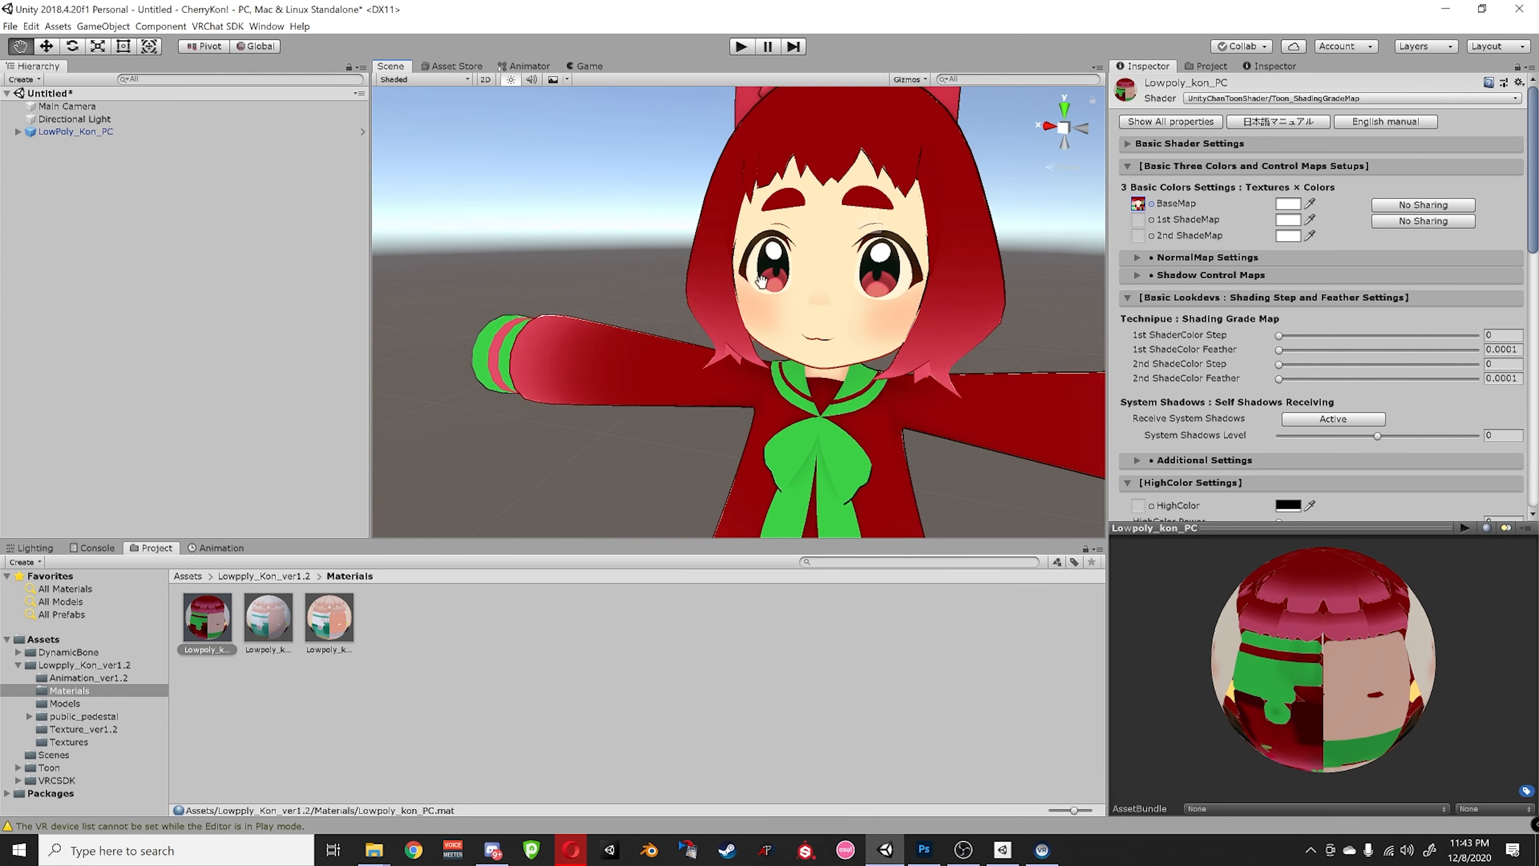
pyautogui.moveTo(730, 292); pyautogui.dragTo(898, 314, button='middle')
pyautogui.moveTo(898, 314)
pyautogui.keyDown('alt'); pyautogui.mouseDown()
pyautogui.moveTo(780, 356)
pyautogui.moveTo(729, 355)
pyautogui.moveTo(915, 333)
pyautogui.mouseUp(); pyautogui.keyUp('alt')
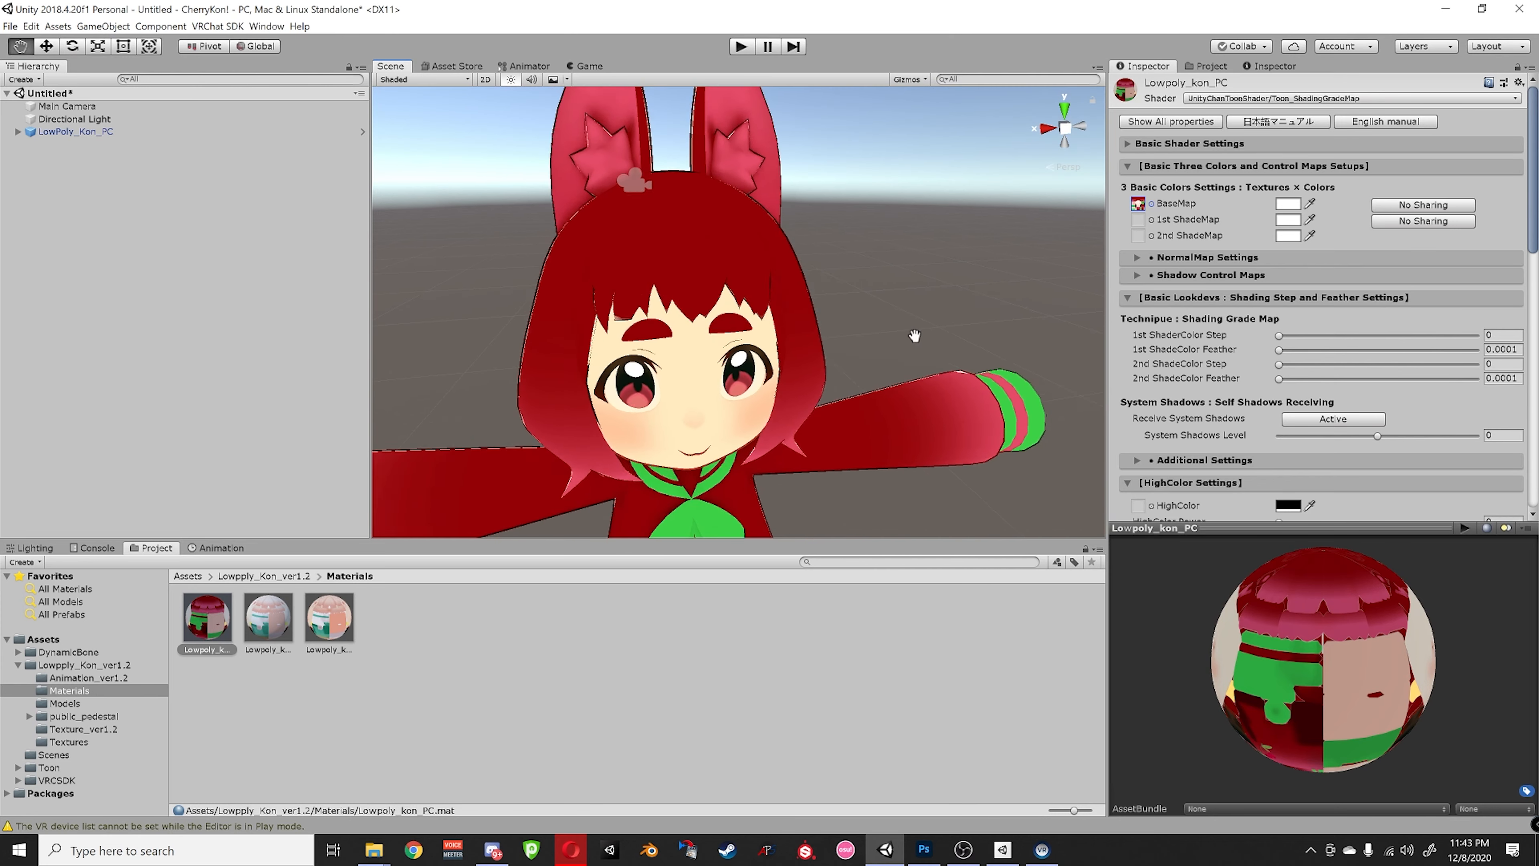
pyautogui.moveTo(915, 333); pyautogui.dragTo(933, 314, button='middle')
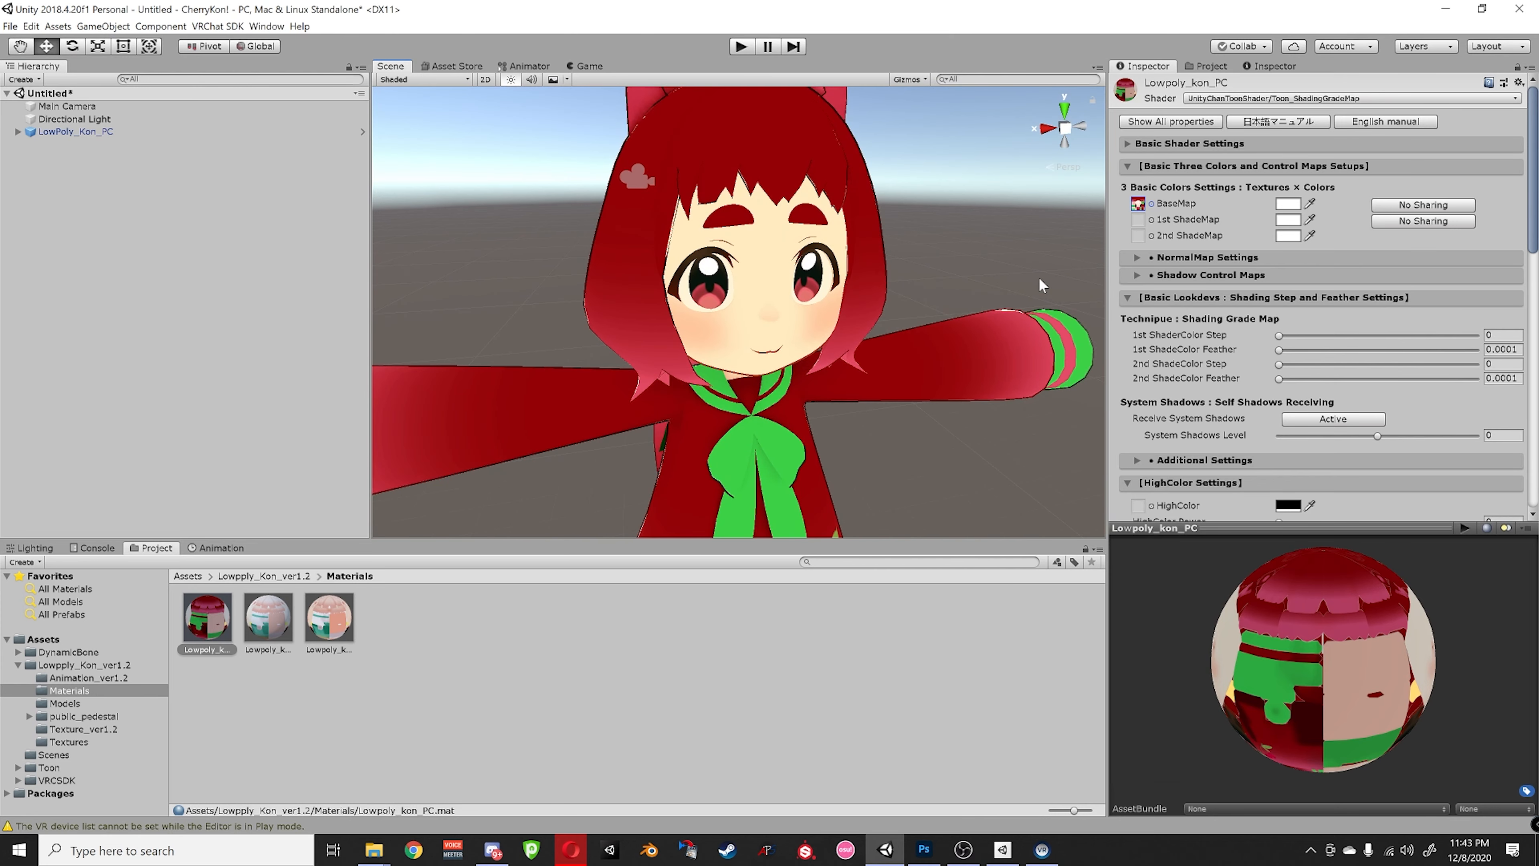
# - Set RimLight Power to 0.803 and RimLight Inside Mask to 0.72
pyautogui.scroll(-7, 856, 407)
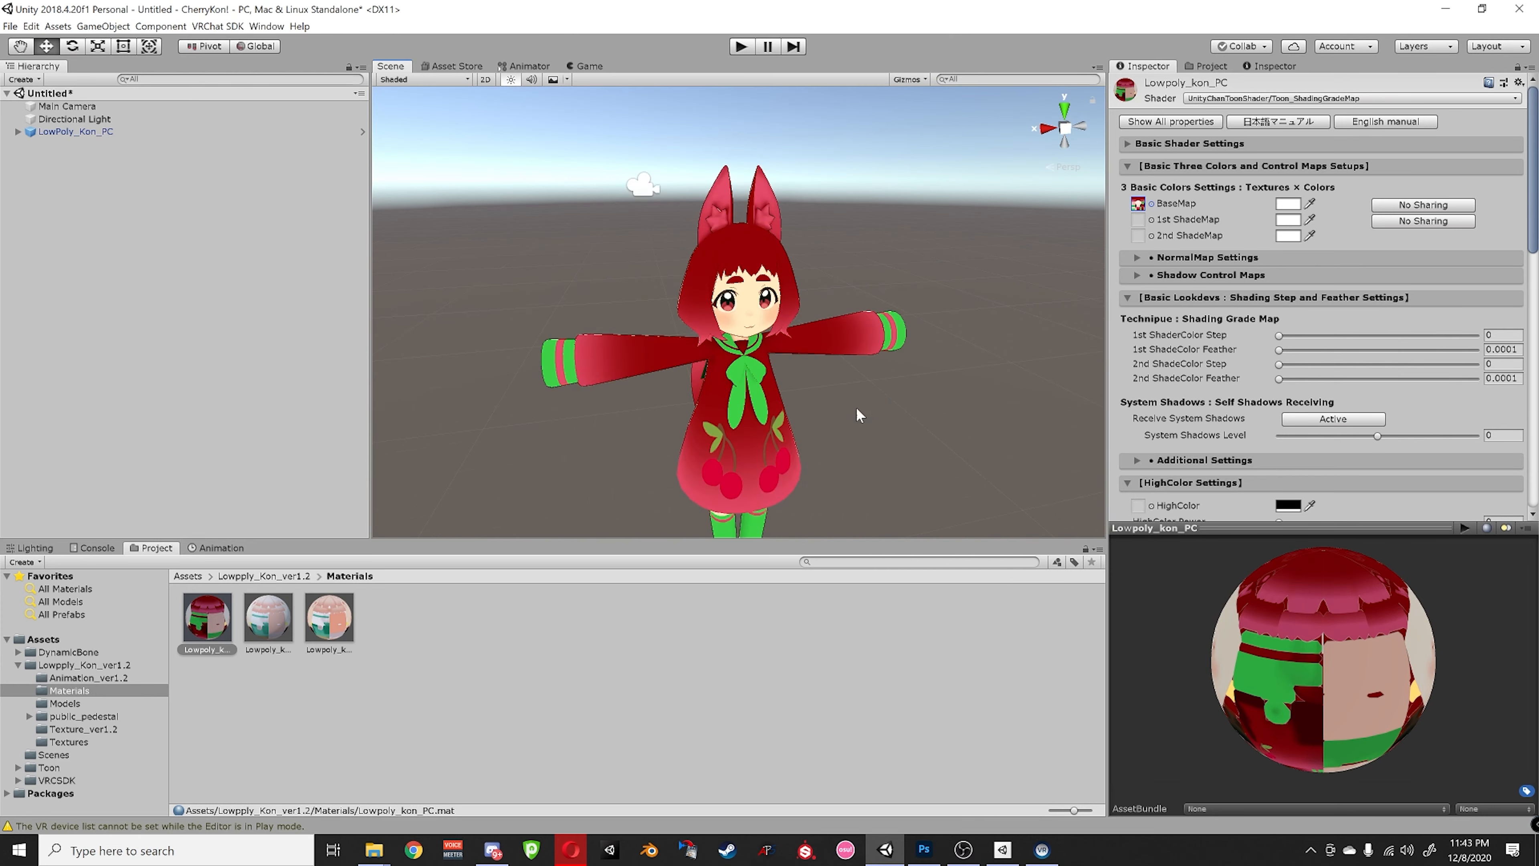
pyautogui.scroll(3, 858, 414)
pyautogui.scroll(-3, 860, 418)
pyautogui.moveTo(860, 418); pyautogui.dragTo(920, 311, button='right')
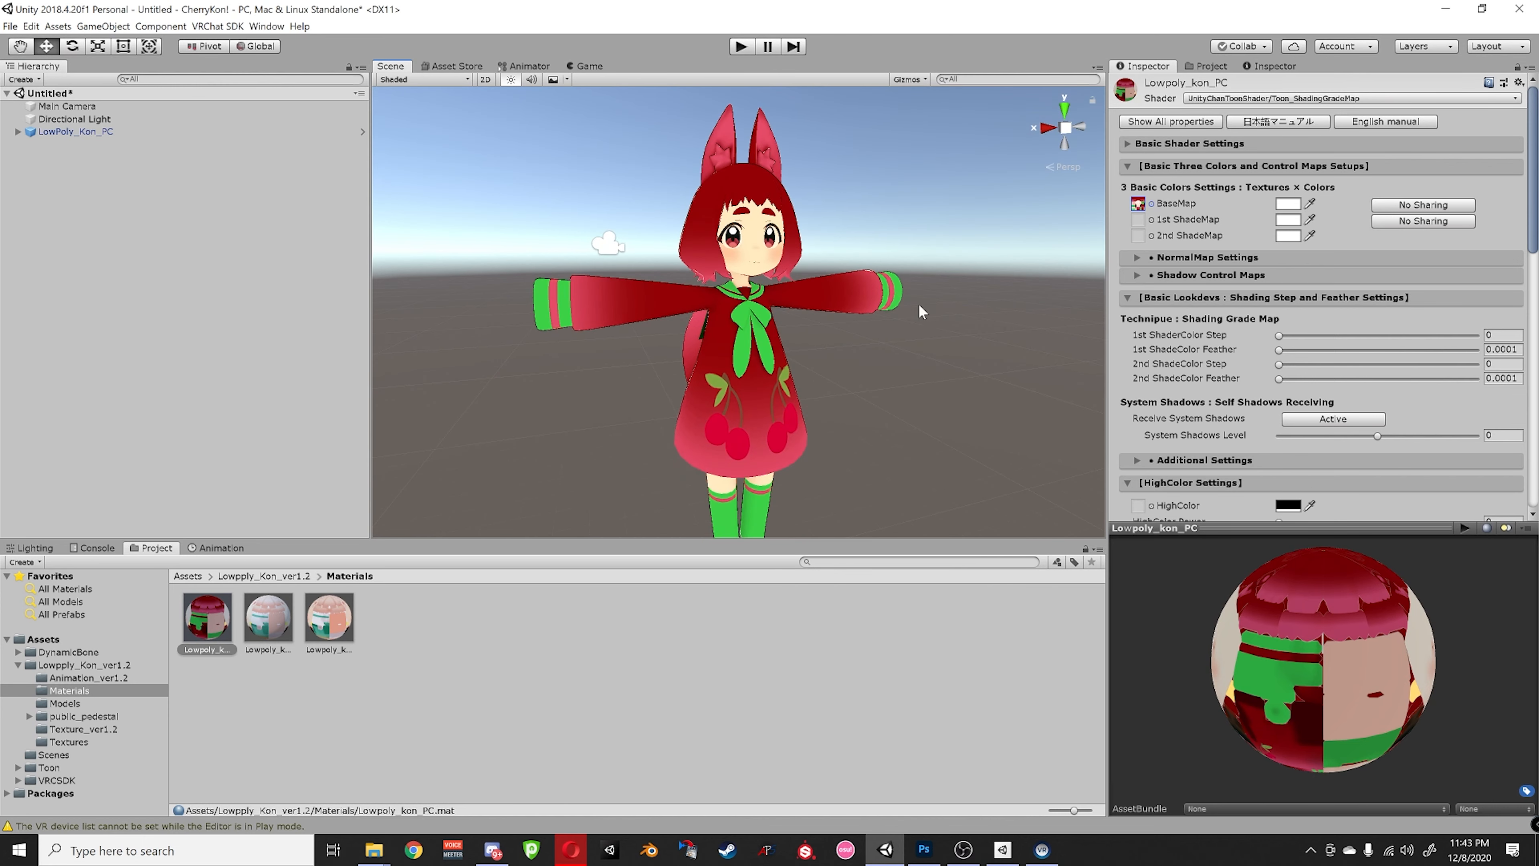
pyautogui.scroll(-2, 1211, 243)
pyautogui.scroll(2, 1230, 248)
pyautogui.scroll(-3, 1206, 224)
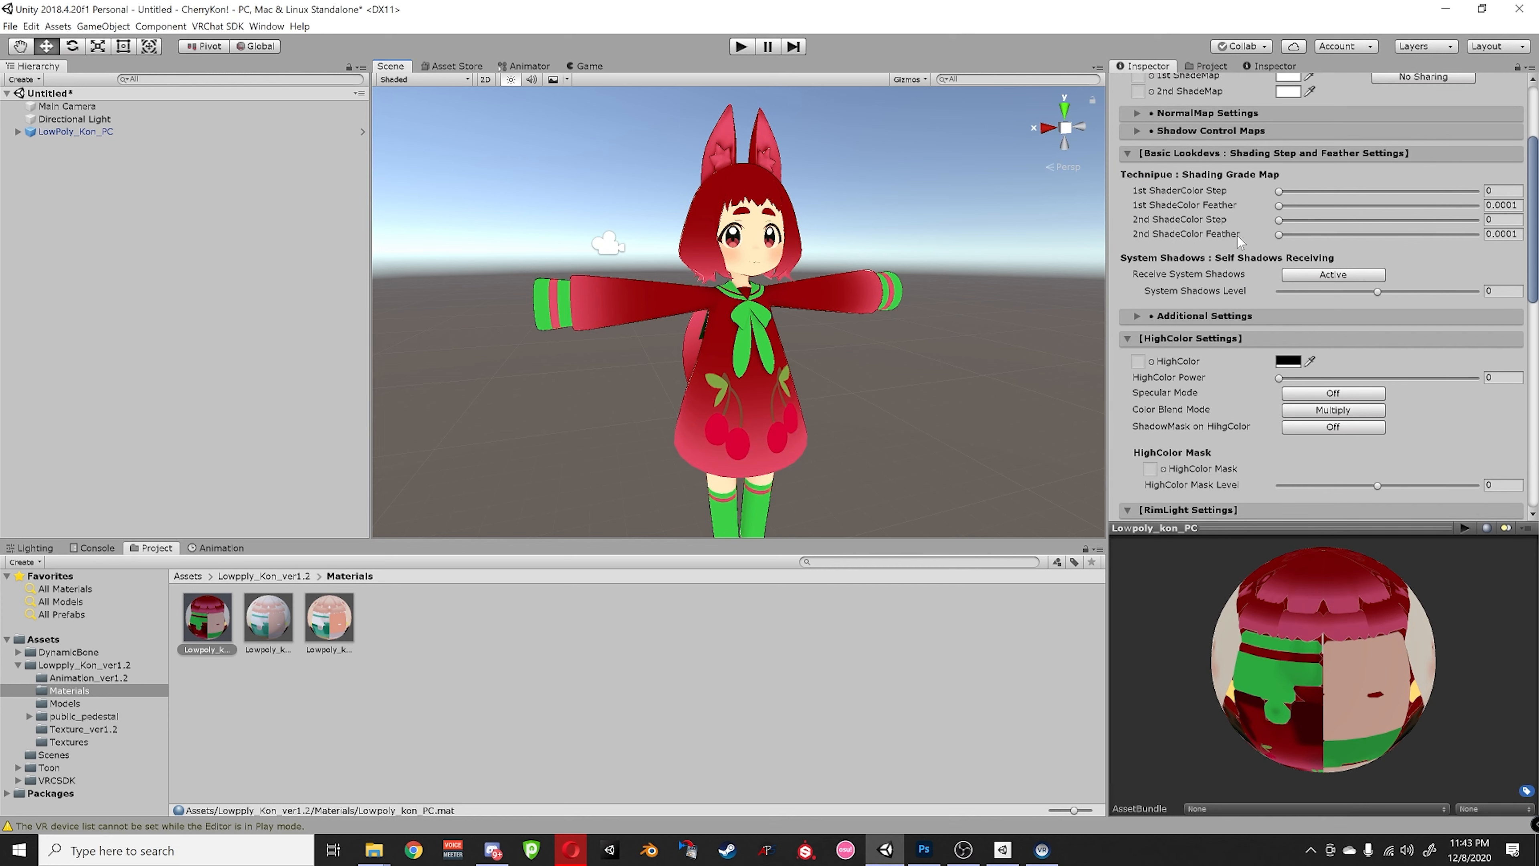
pyautogui.scroll(-1, 1250, 225)
pyautogui.scroll(-1, 1201, 274)
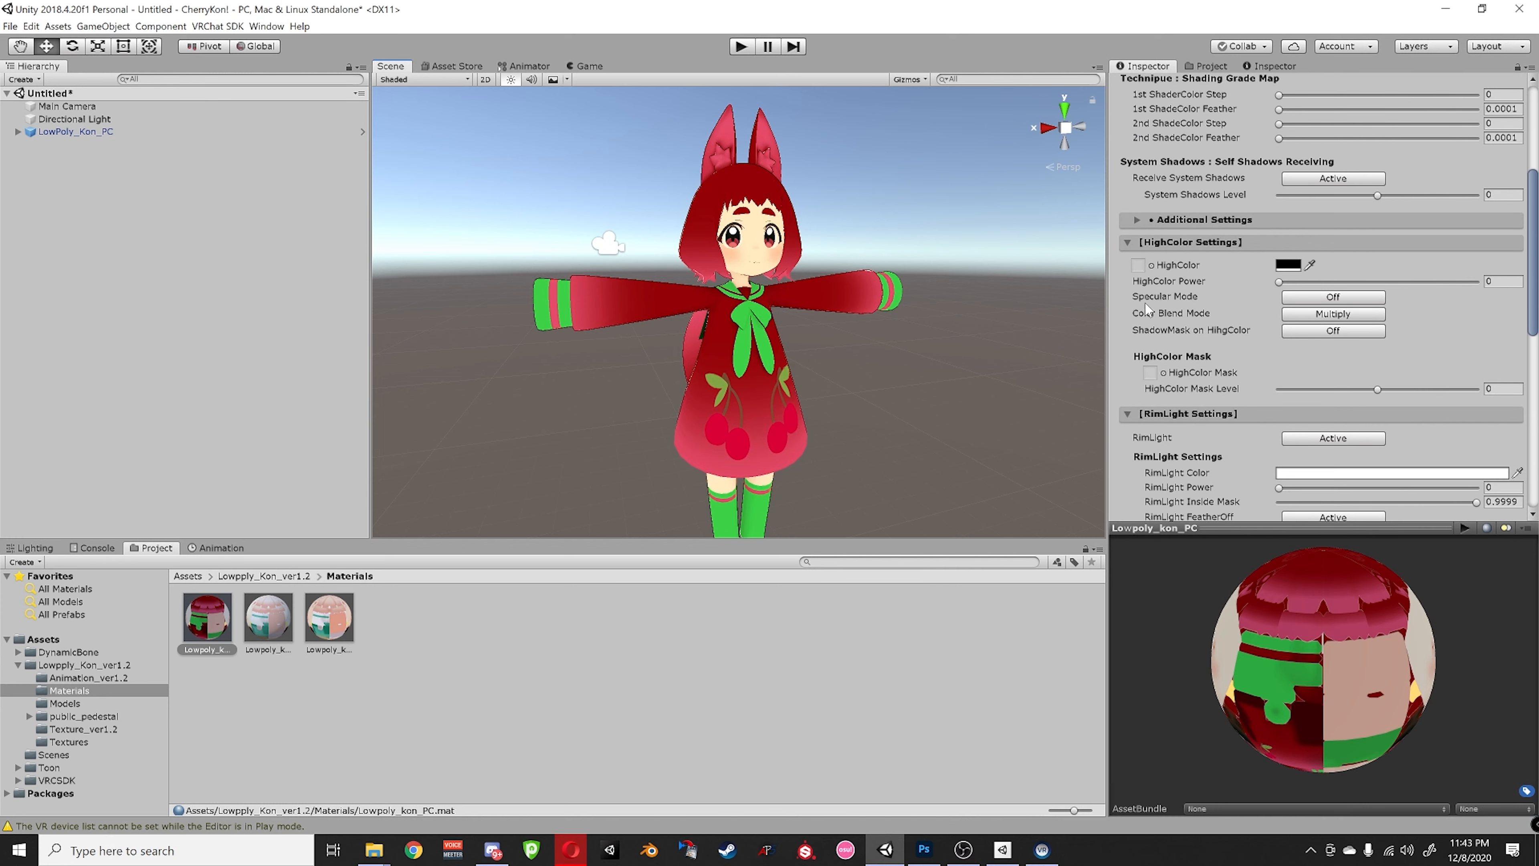
pyautogui.moveTo(804, 346); pyautogui.dragTo(873, 347, button='right')
pyautogui.moveTo(824, 349); pyautogui.dragTo(898, 367, button='middle')
pyautogui.scroll(3, 874, 358)
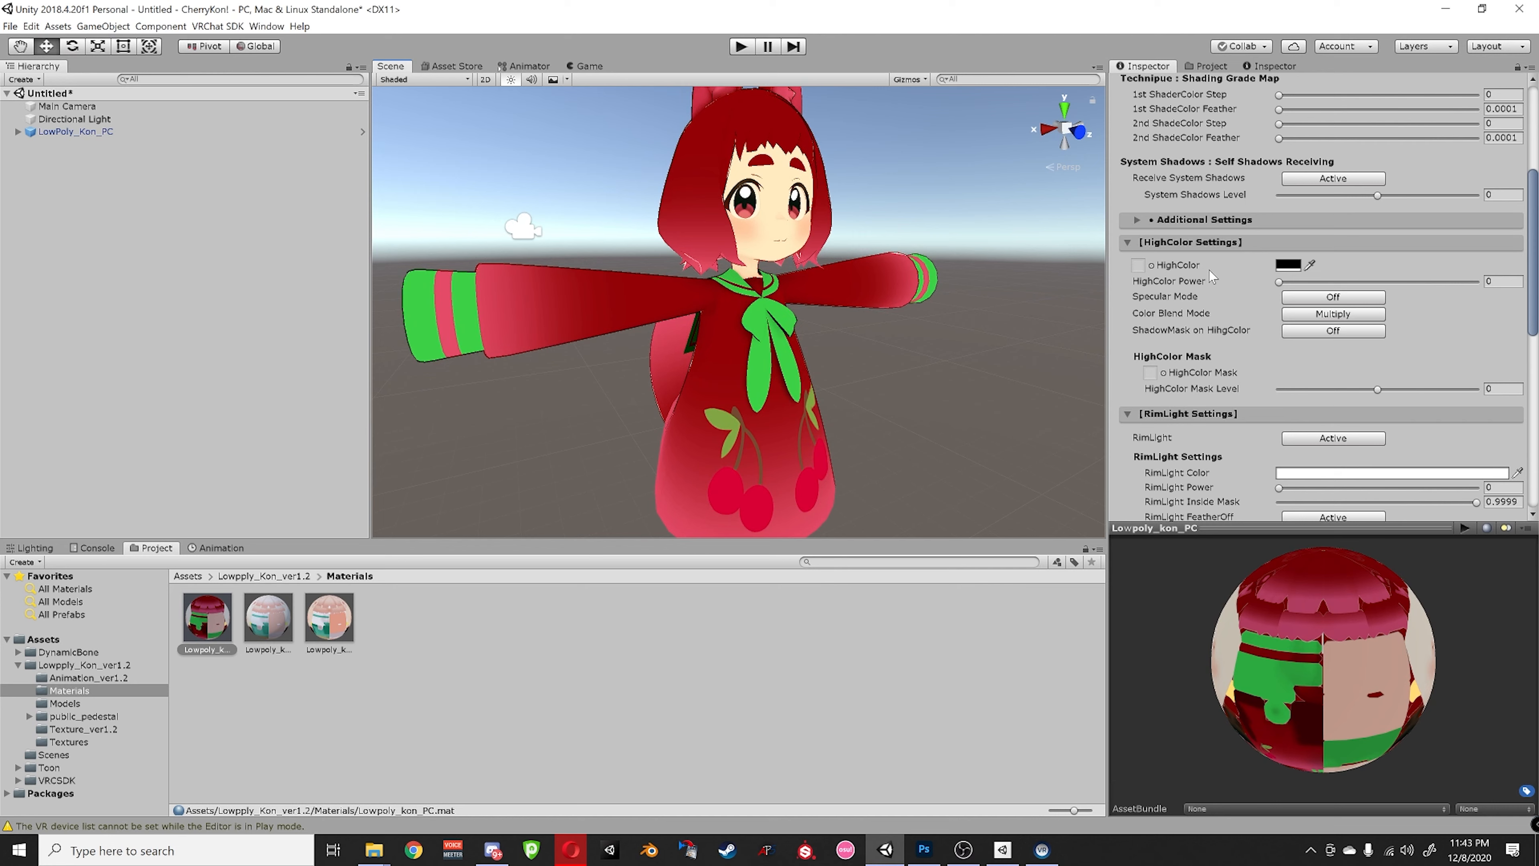
pyautogui.scroll(-3, 1210, 270)
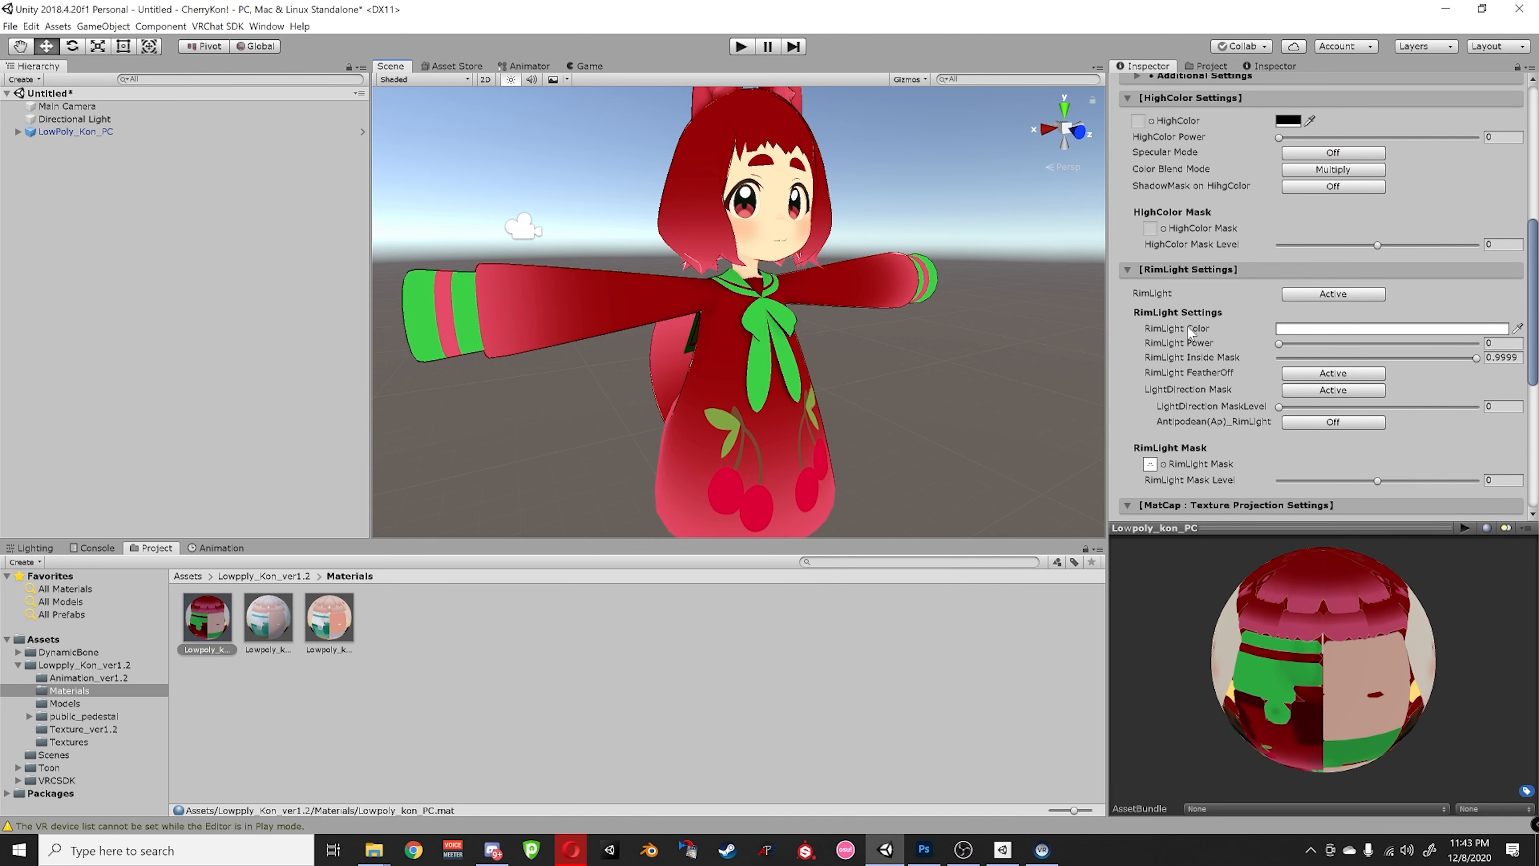
pyautogui.scroll(-2, 1188, 332)
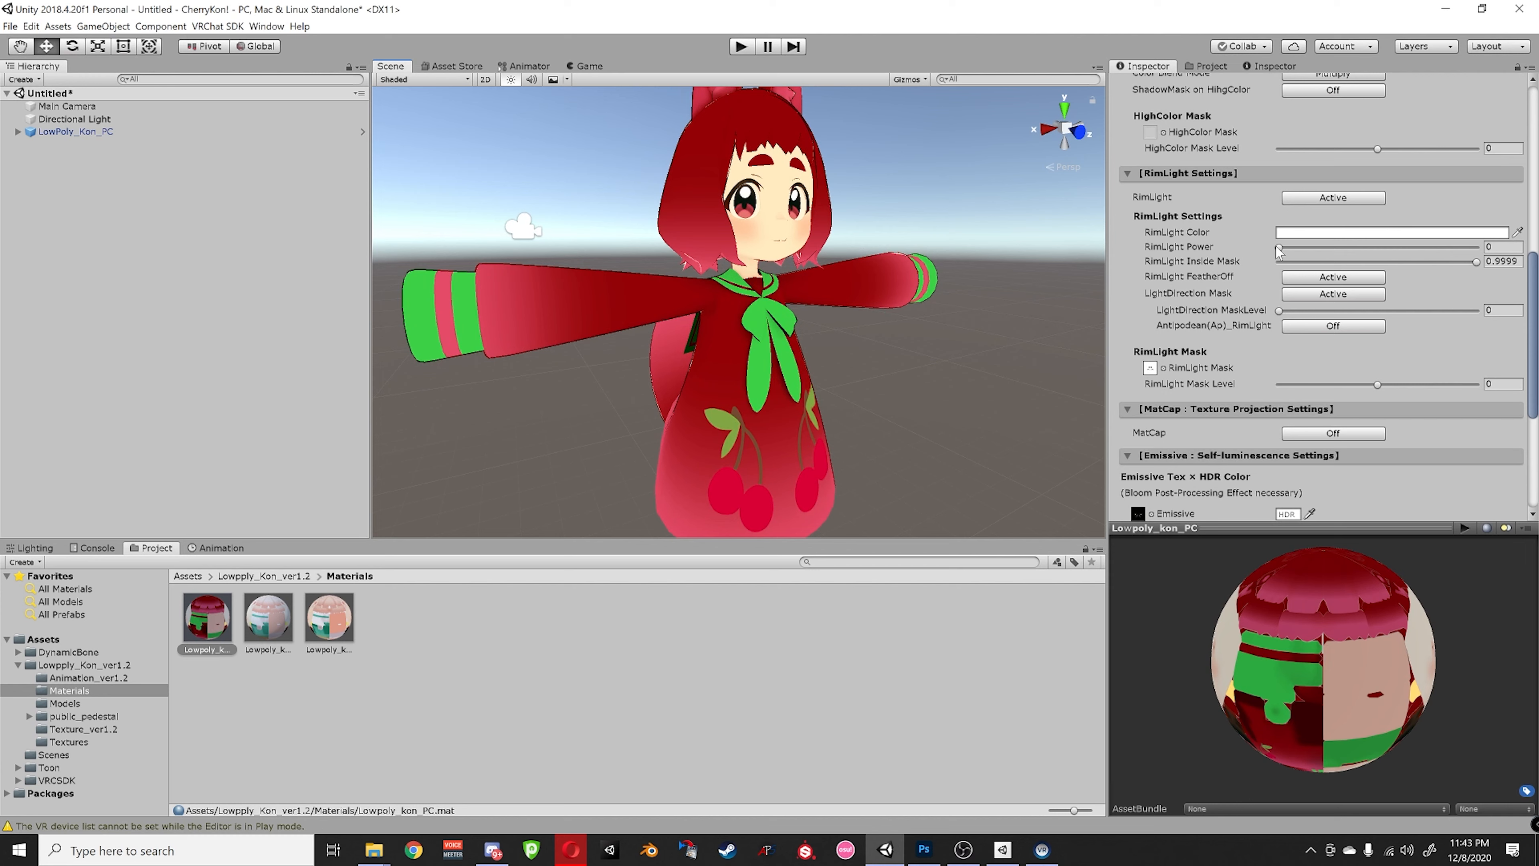
pyautogui.moveTo(1277, 248); pyautogui.dragTo(1291, 248)
pyautogui.moveTo(1464, 265); pyautogui.dragTo(1422, 273)
# - Try a light grey HighColor and raise HighColor Power to 0.29
pyautogui.scroll(3, 1162, 244)
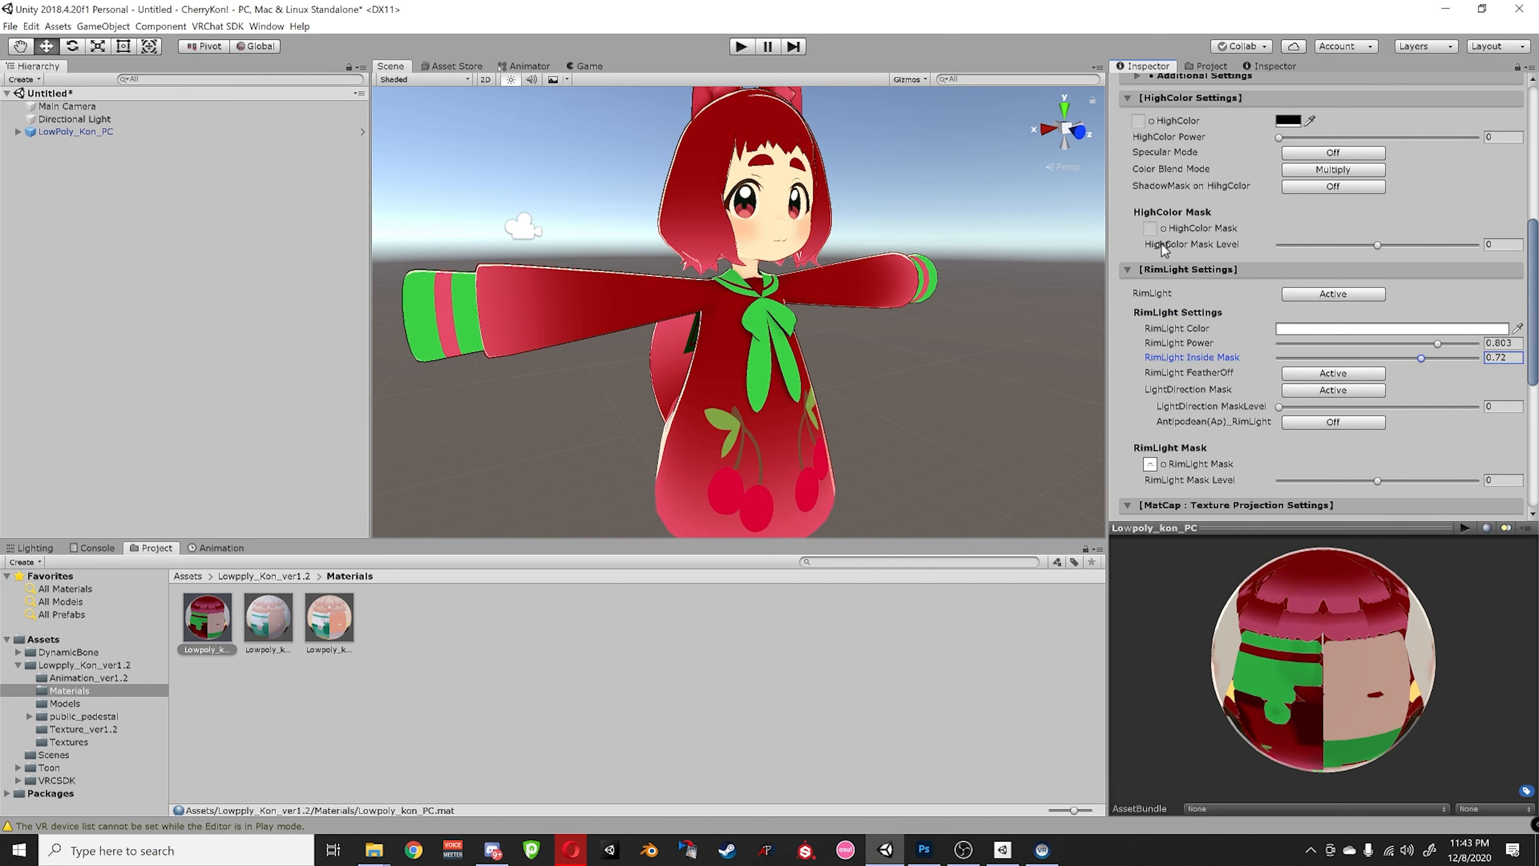
pyautogui.click(1285, 121)
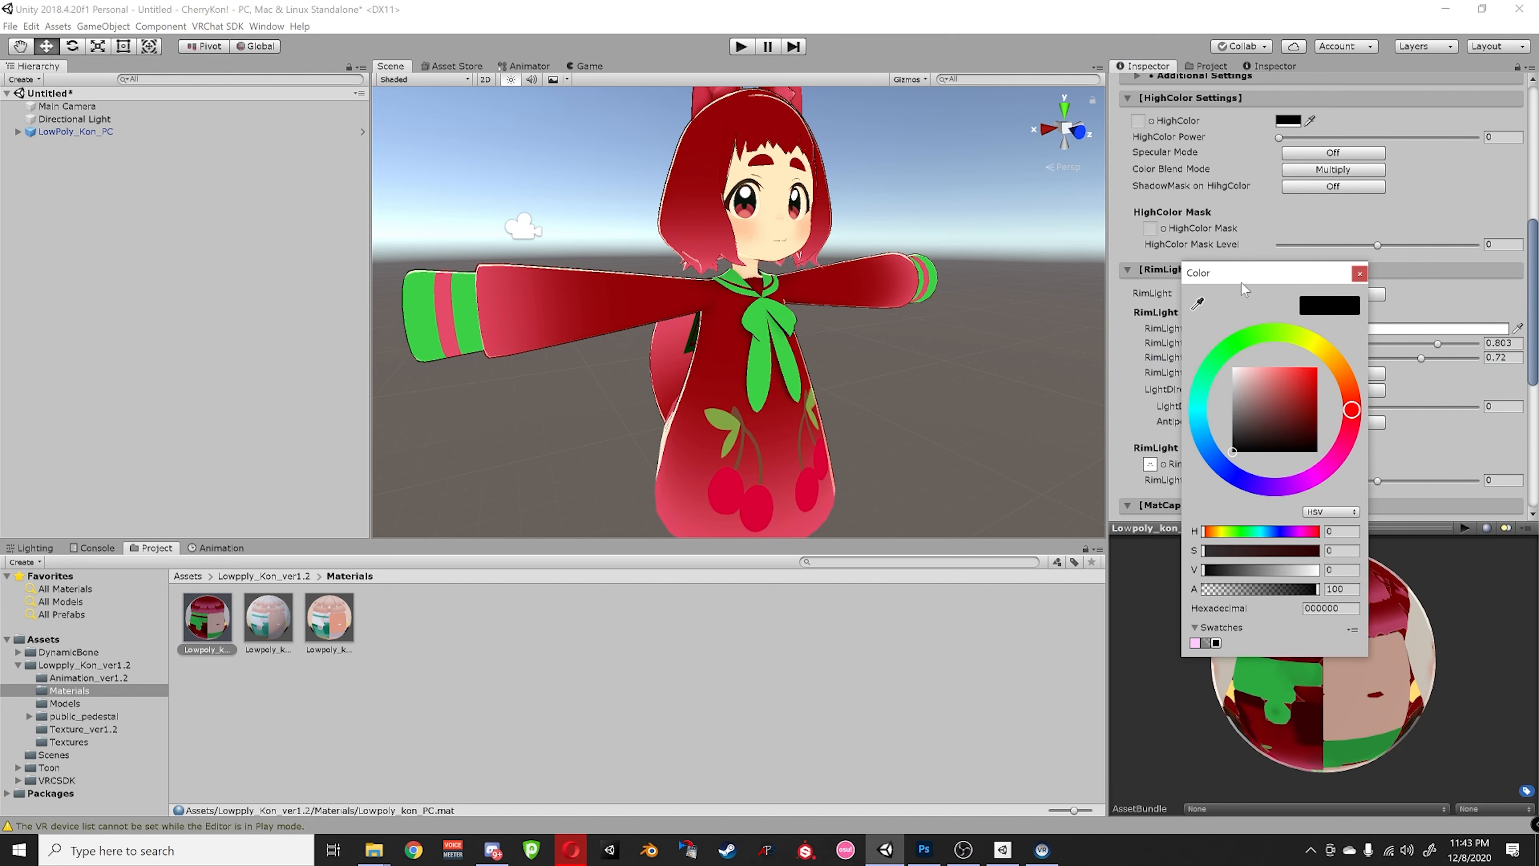
pyautogui.moveTo(1265, 397)
pyautogui.mouseDown()
pyautogui.moveTo(1233, 367)
pyautogui.moveTo(1279, 385)
pyautogui.moveTo(1235, 384)
pyautogui.moveTo(1184, 422)
pyautogui.moveTo(1175, 481)
pyautogui.mouseUp()
pyautogui.click(1355, 277)
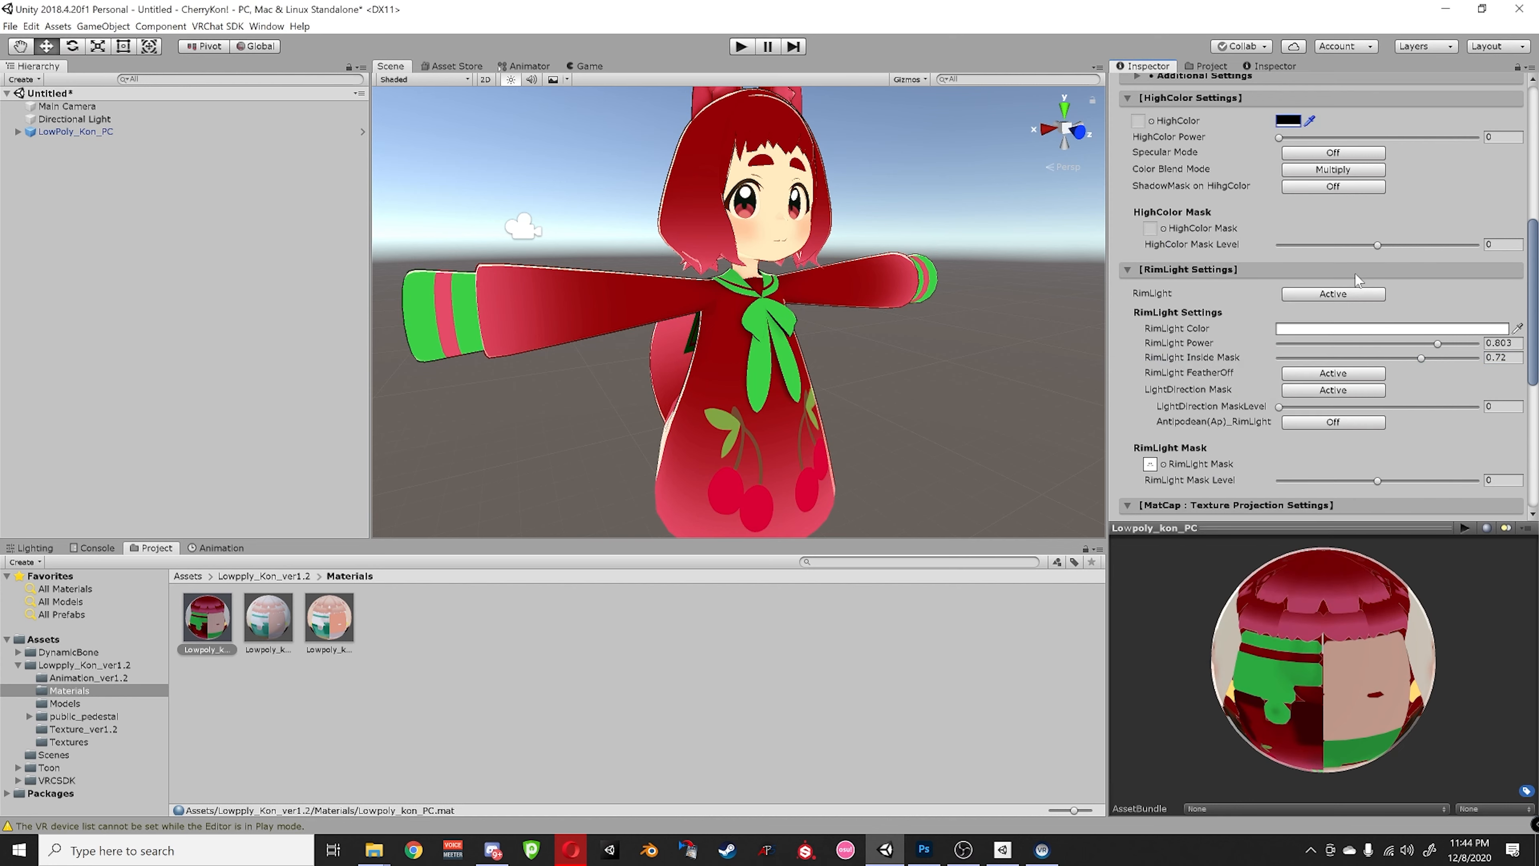
pyautogui.moveTo(1289, 138); pyautogui.dragTo(1336, 138)
# - Change HighColor to pink FF849D and lower HighColor Power to 0.201
pyautogui.click(1288, 120)
pyautogui.click(1281, 411)
pyautogui.moveTo(1283, 413)
pyautogui.mouseDown()
pyautogui.moveTo(1336, 358)
pyautogui.moveTo(1274, 357)
pyautogui.mouseUp()
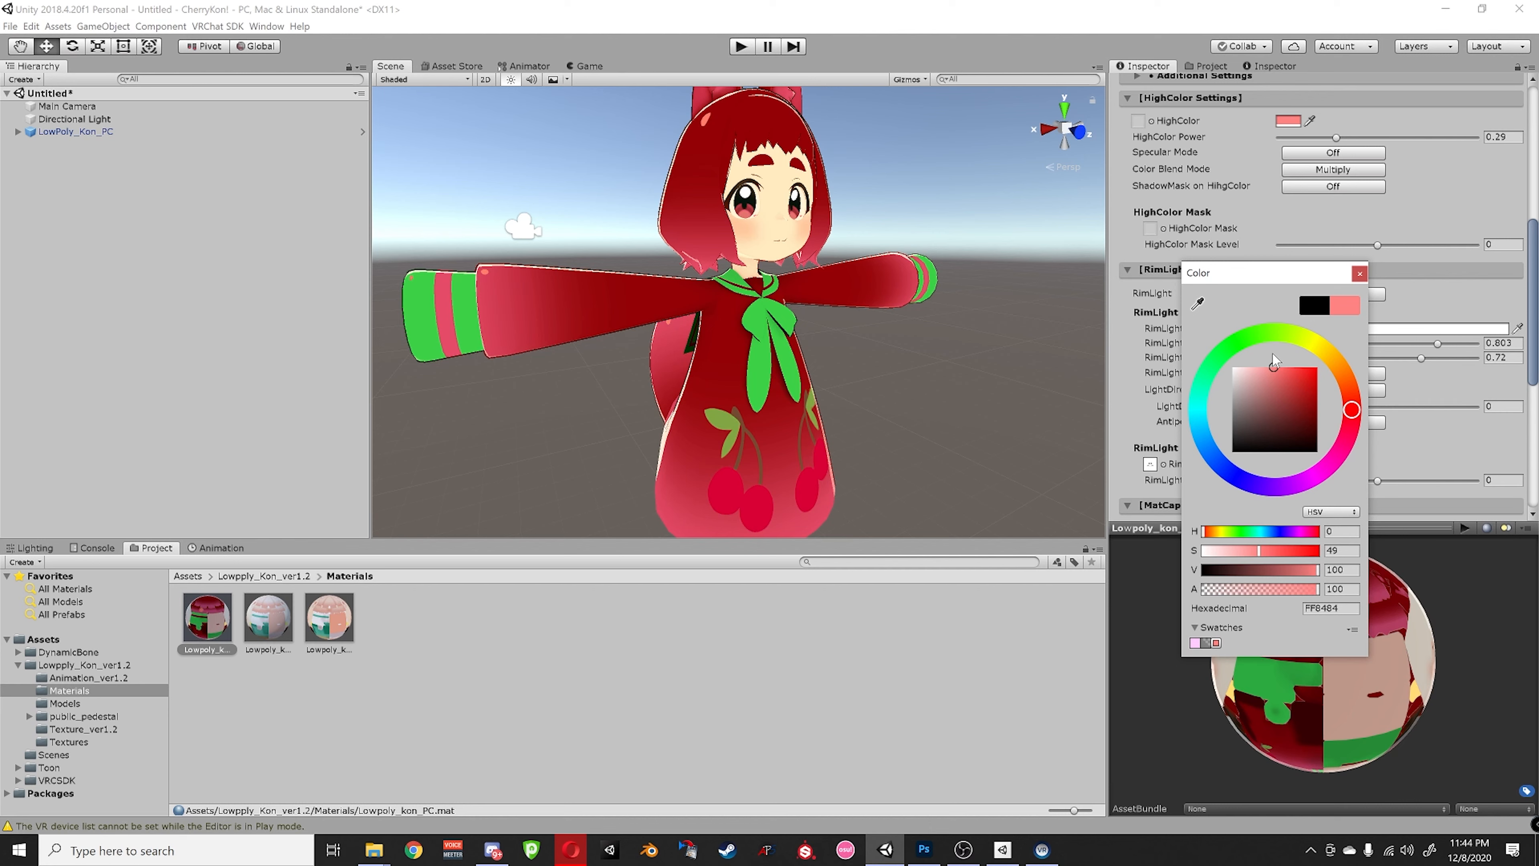
pyautogui.moveTo(1333, 462); pyautogui.dragTo(1348, 428)
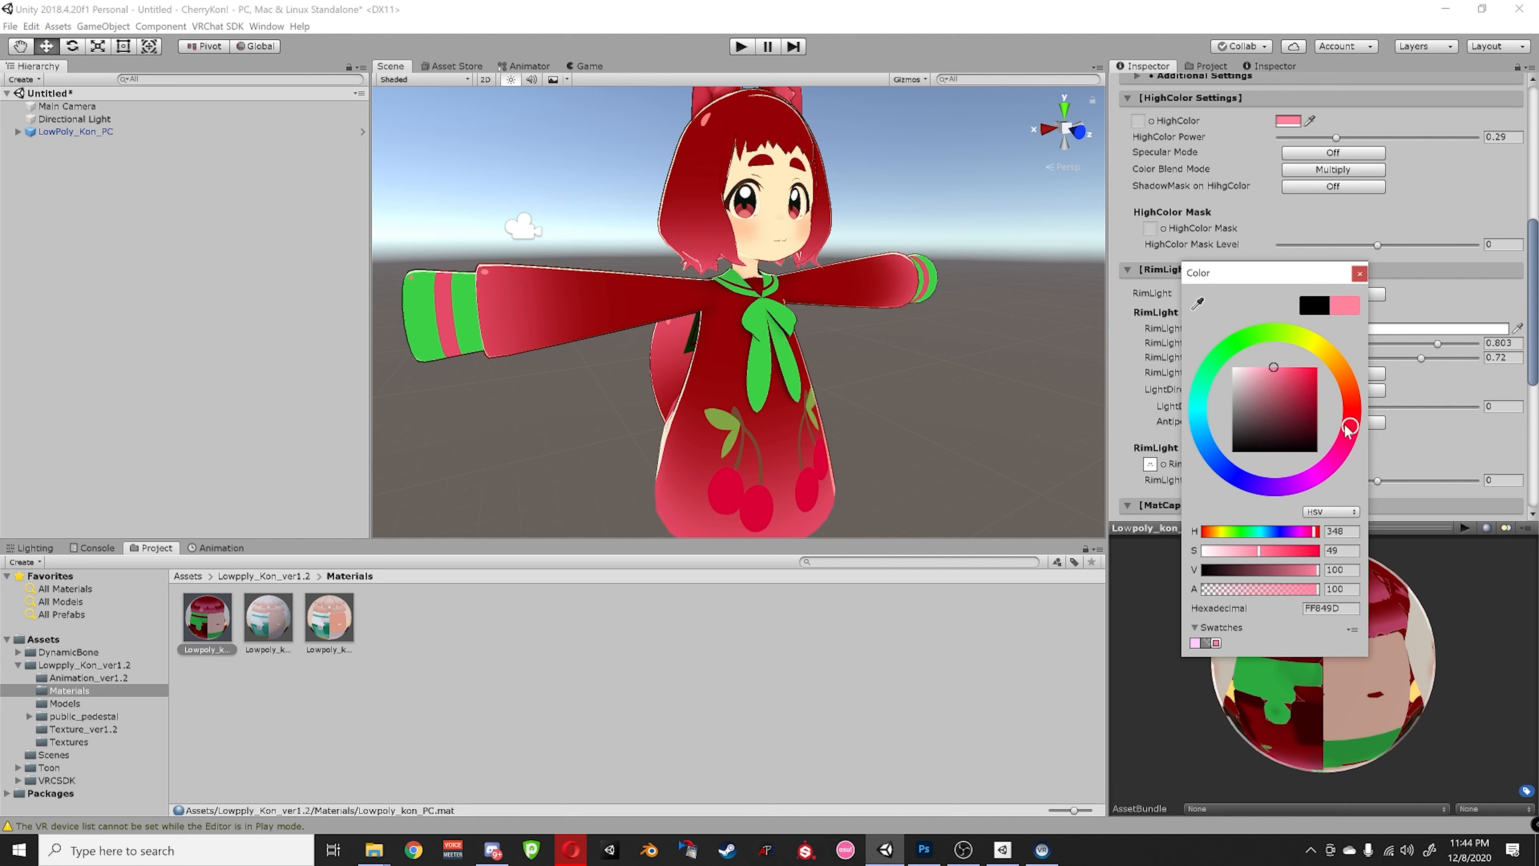
pyautogui.moveTo(818, 403); pyautogui.dragTo(832, 440, button='middle')
pyautogui.moveTo(787, 235)
pyautogui.mouseDown(button='middle')
pyautogui.moveTo(932, 194)
pyautogui.moveTo(787, 217)
pyautogui.mouseUp(button='middle')
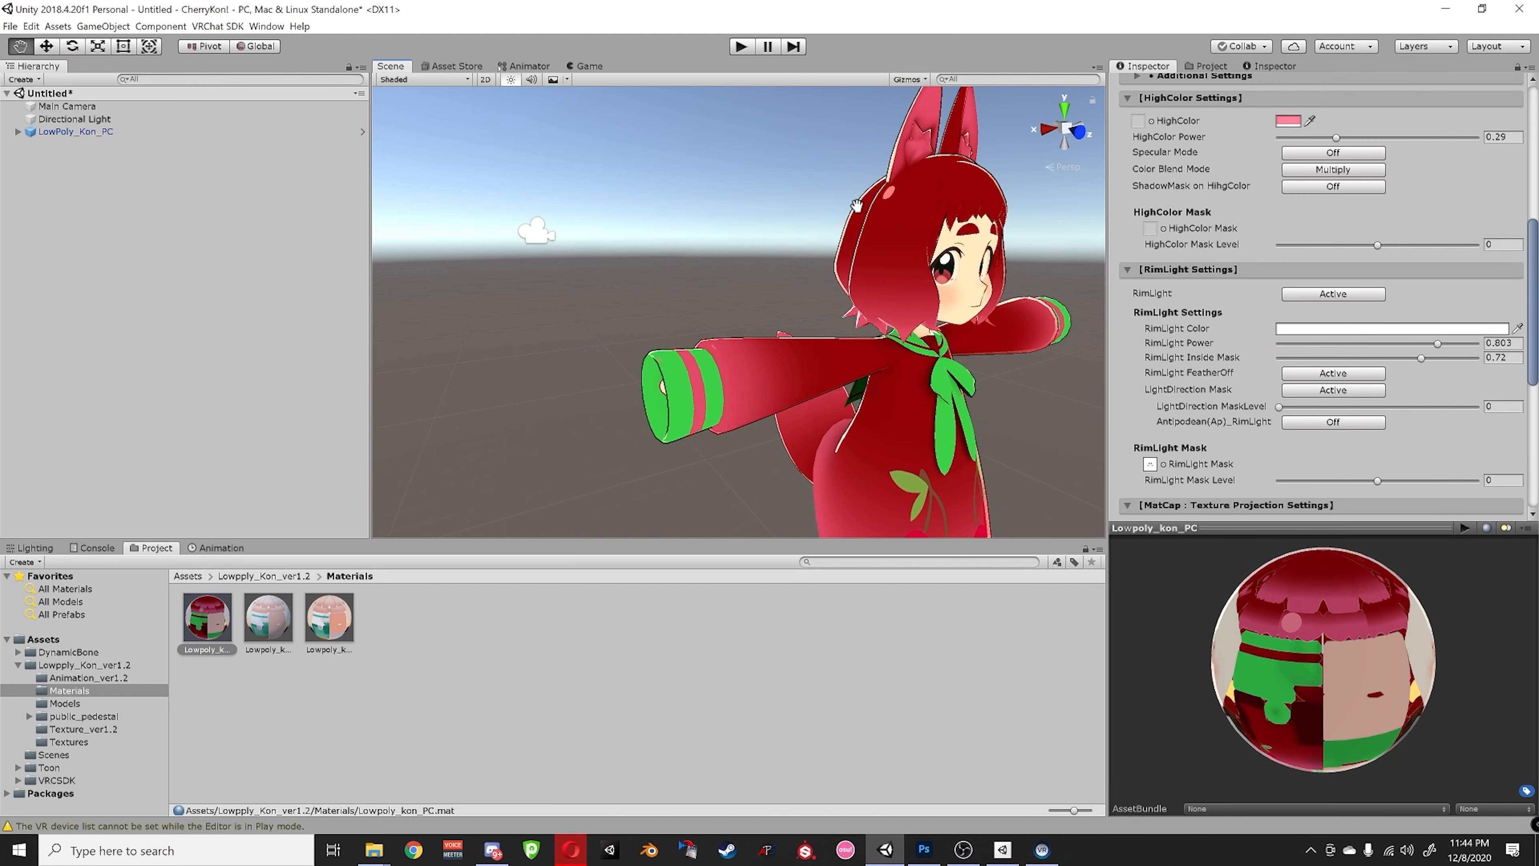
pyautogui.moveTo(1316, 138); pyautogui.dragTo(1310, 137)
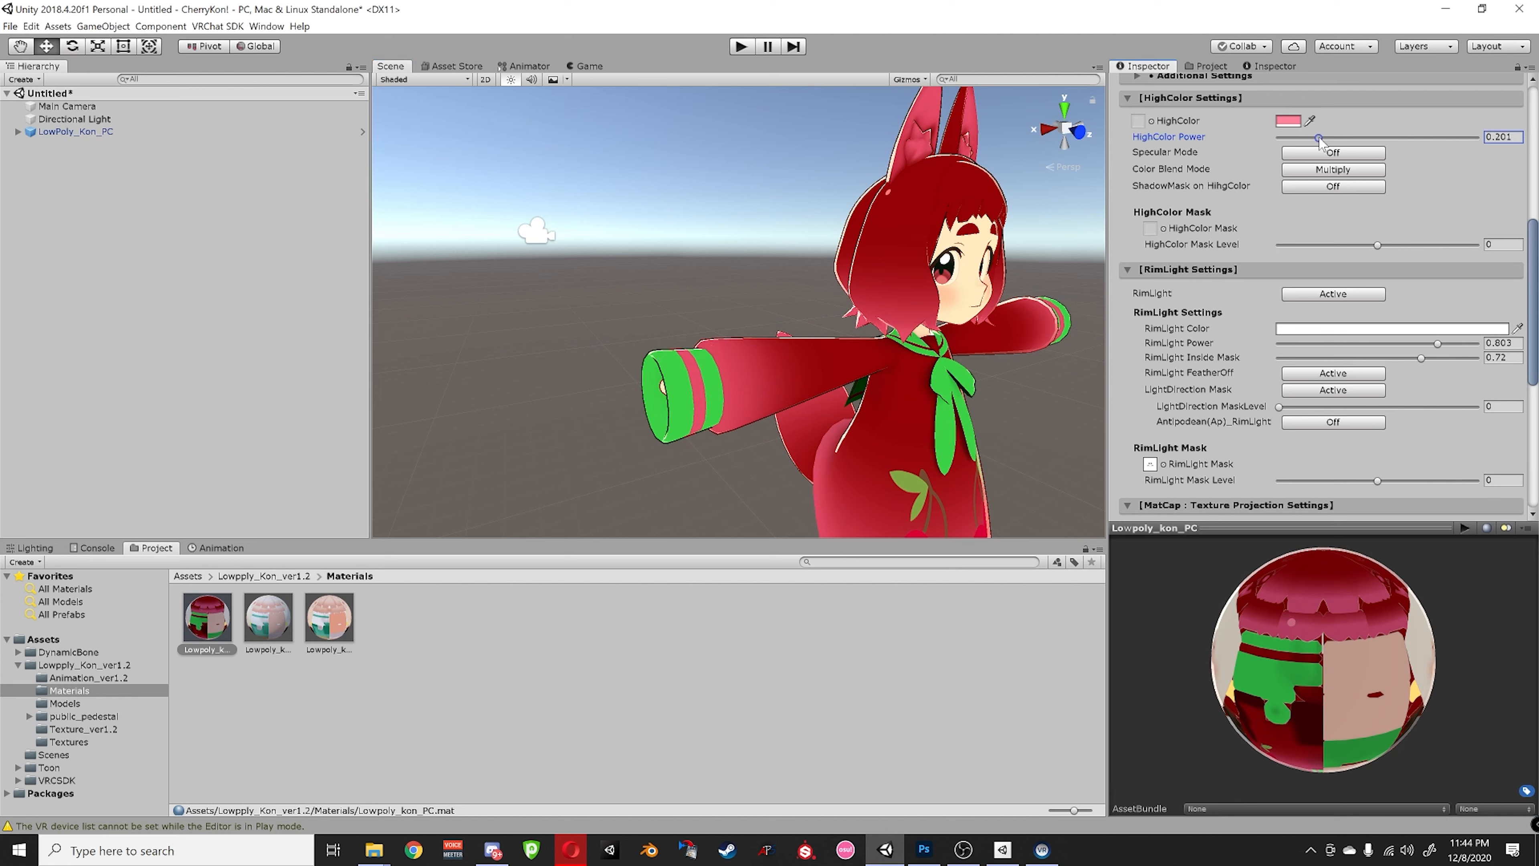
pyautogui.moveTo(966, 335); pyautogui.dragTo(983, 369, button='middle')
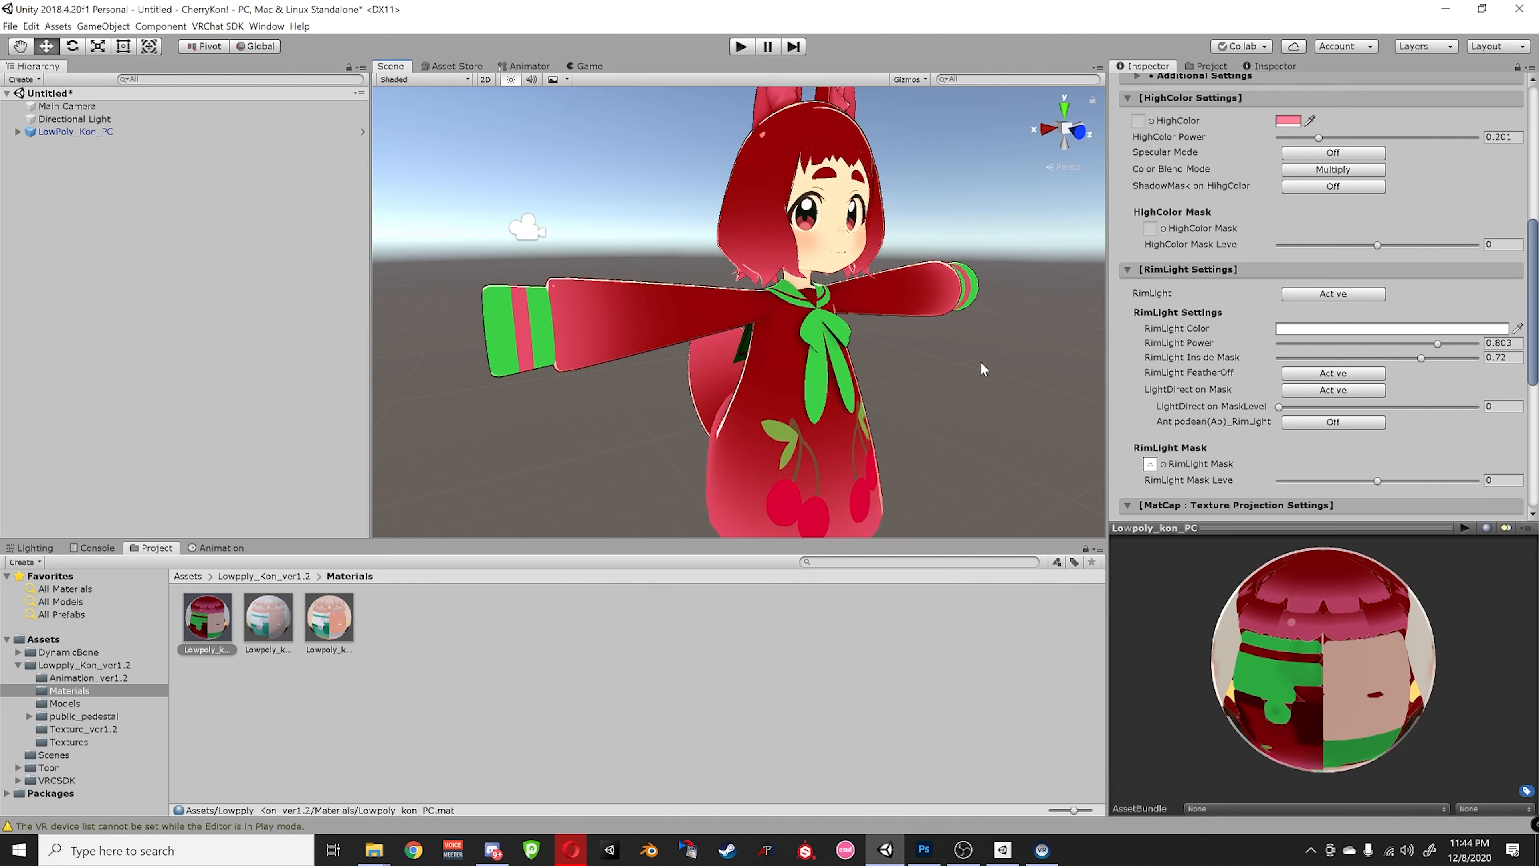
# - Read the pink e5507d foreground colour in Photoshop and set RimLight Color to E5507D
pyautogui.click(1292, 330)
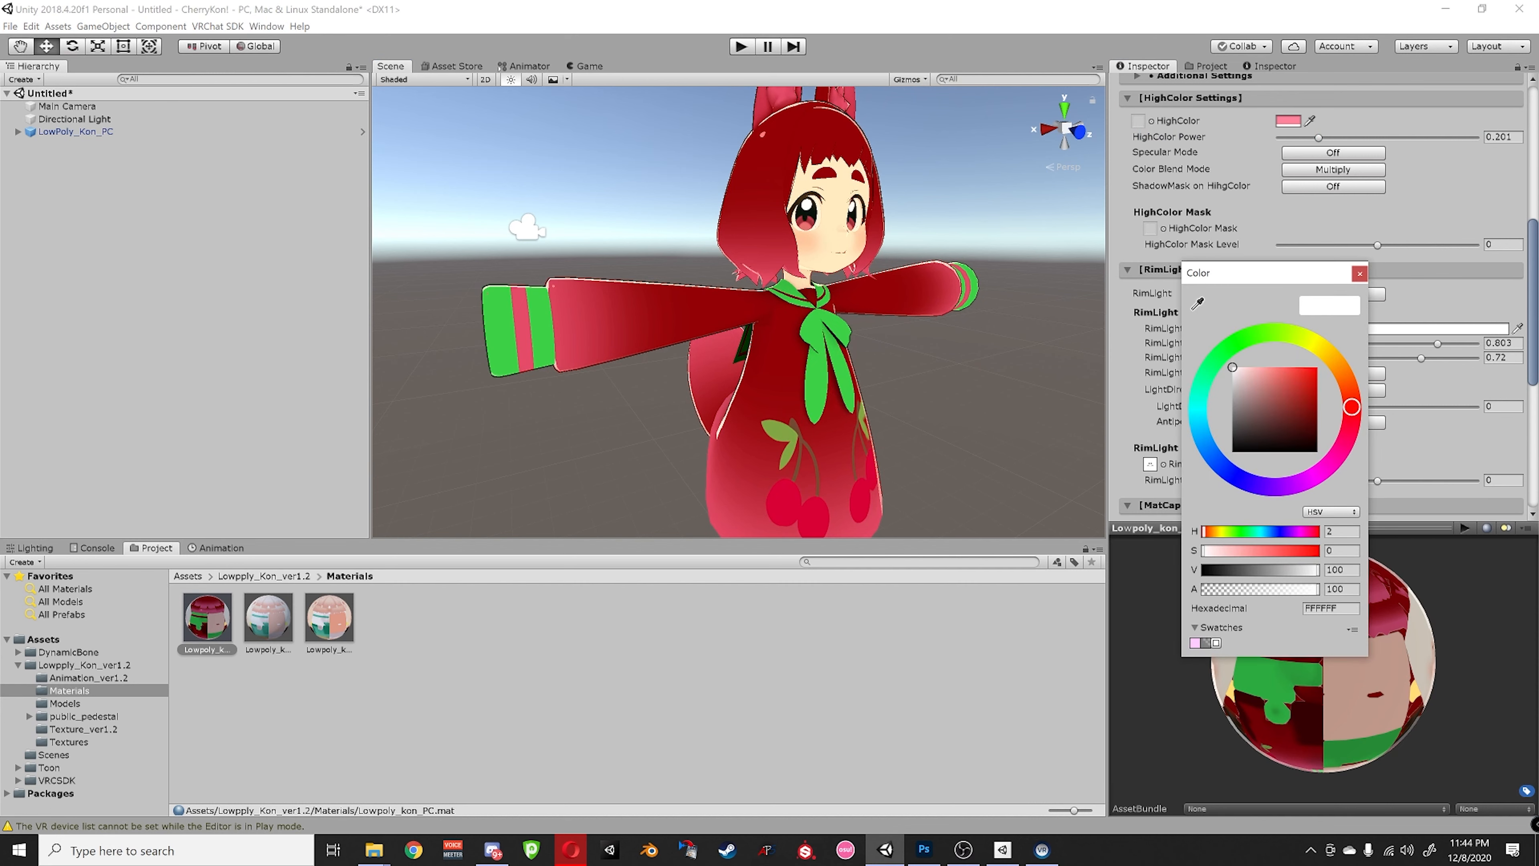
pyautogui.click(923, 849)
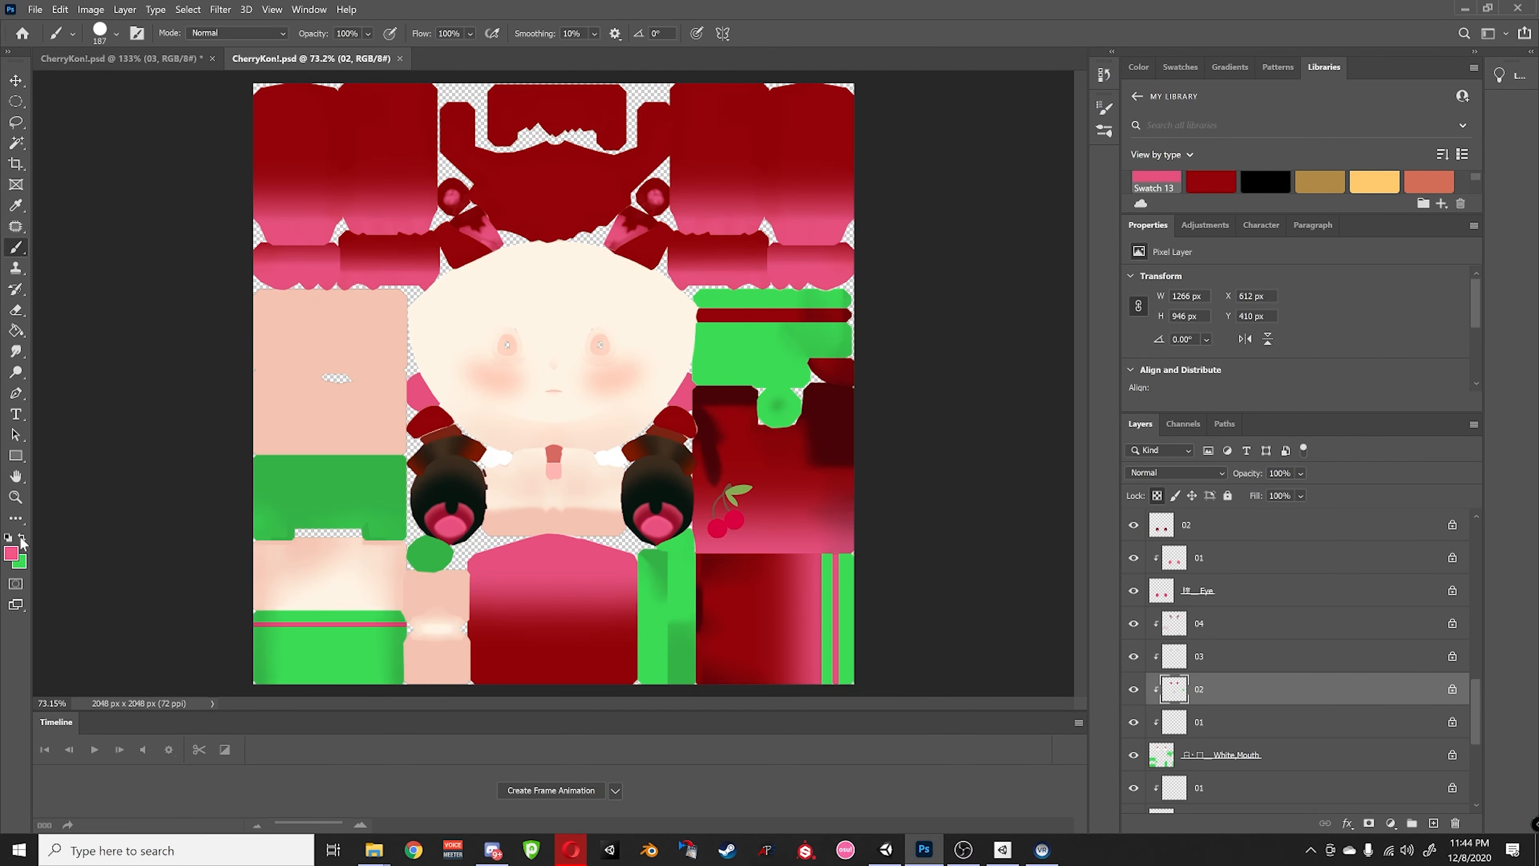
pyautogui.doubleClick(1157, 180)
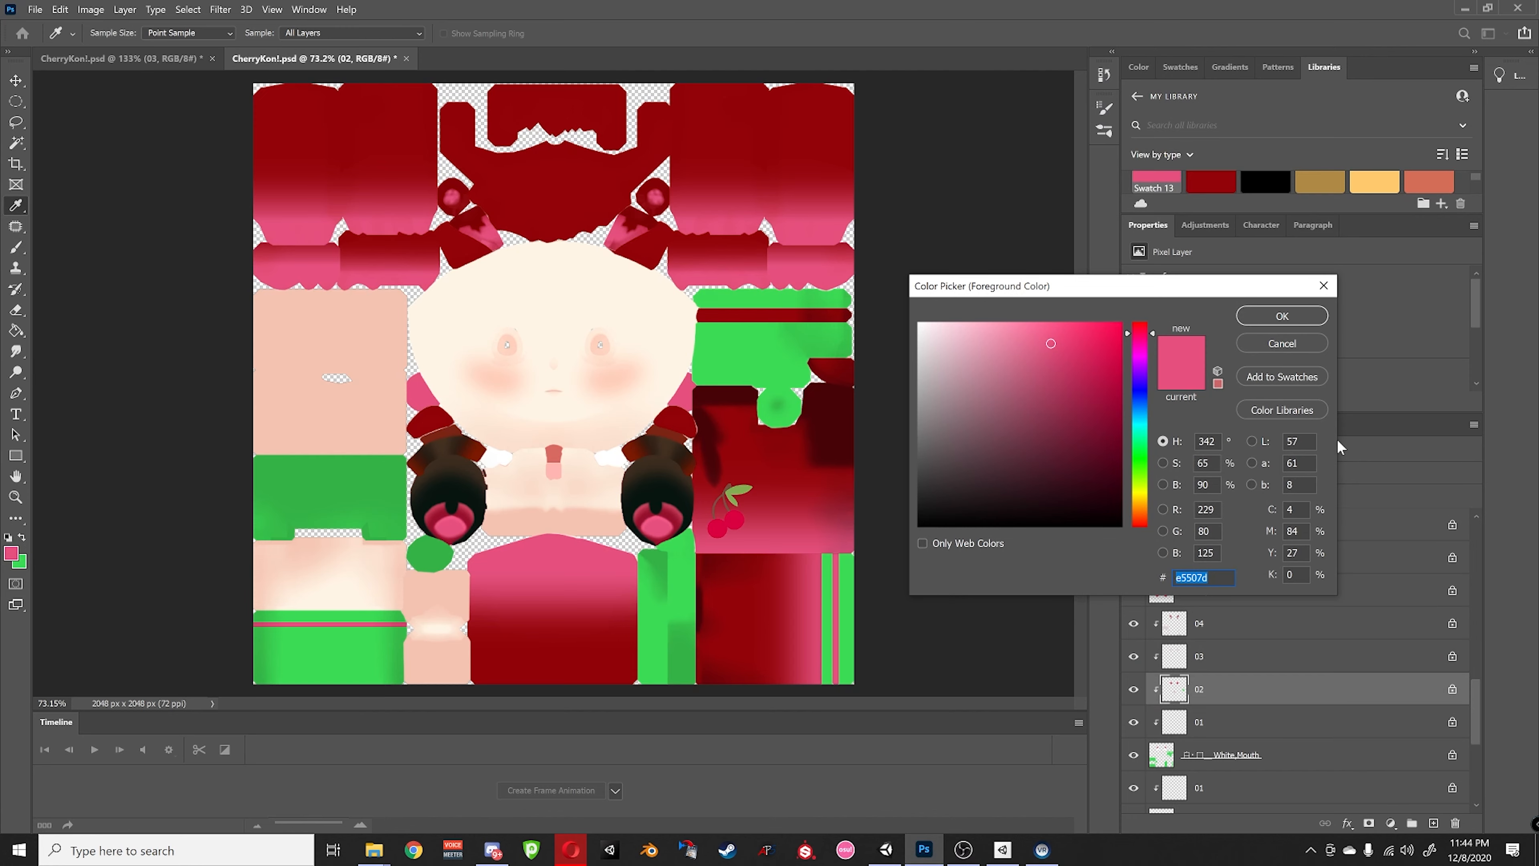
pyautogui.click(1281, 315)
pyautogui.click(1463, 7)
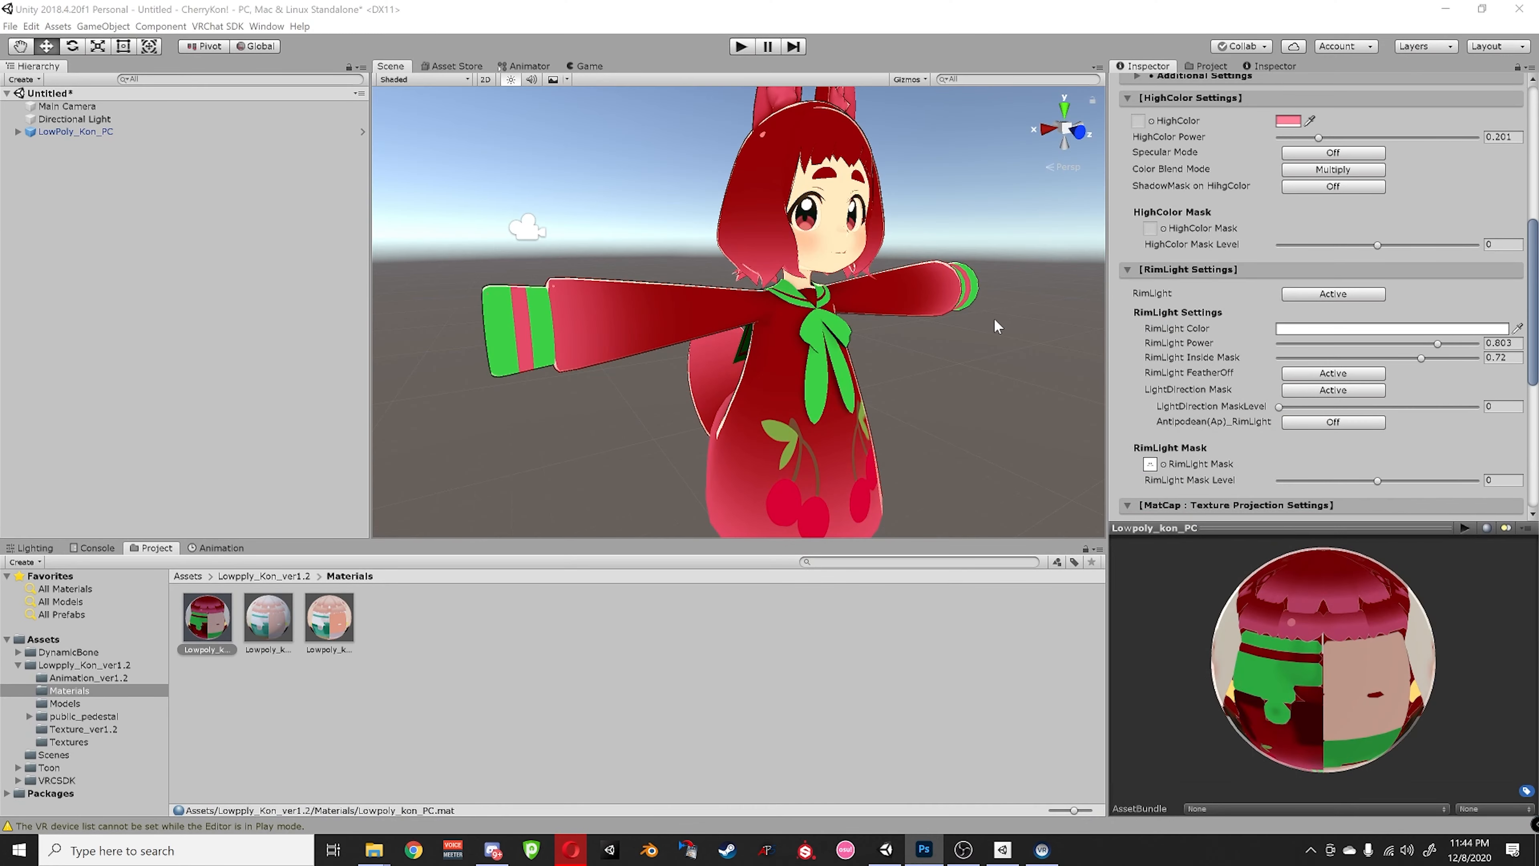
pyautogui.click(1282, 329)
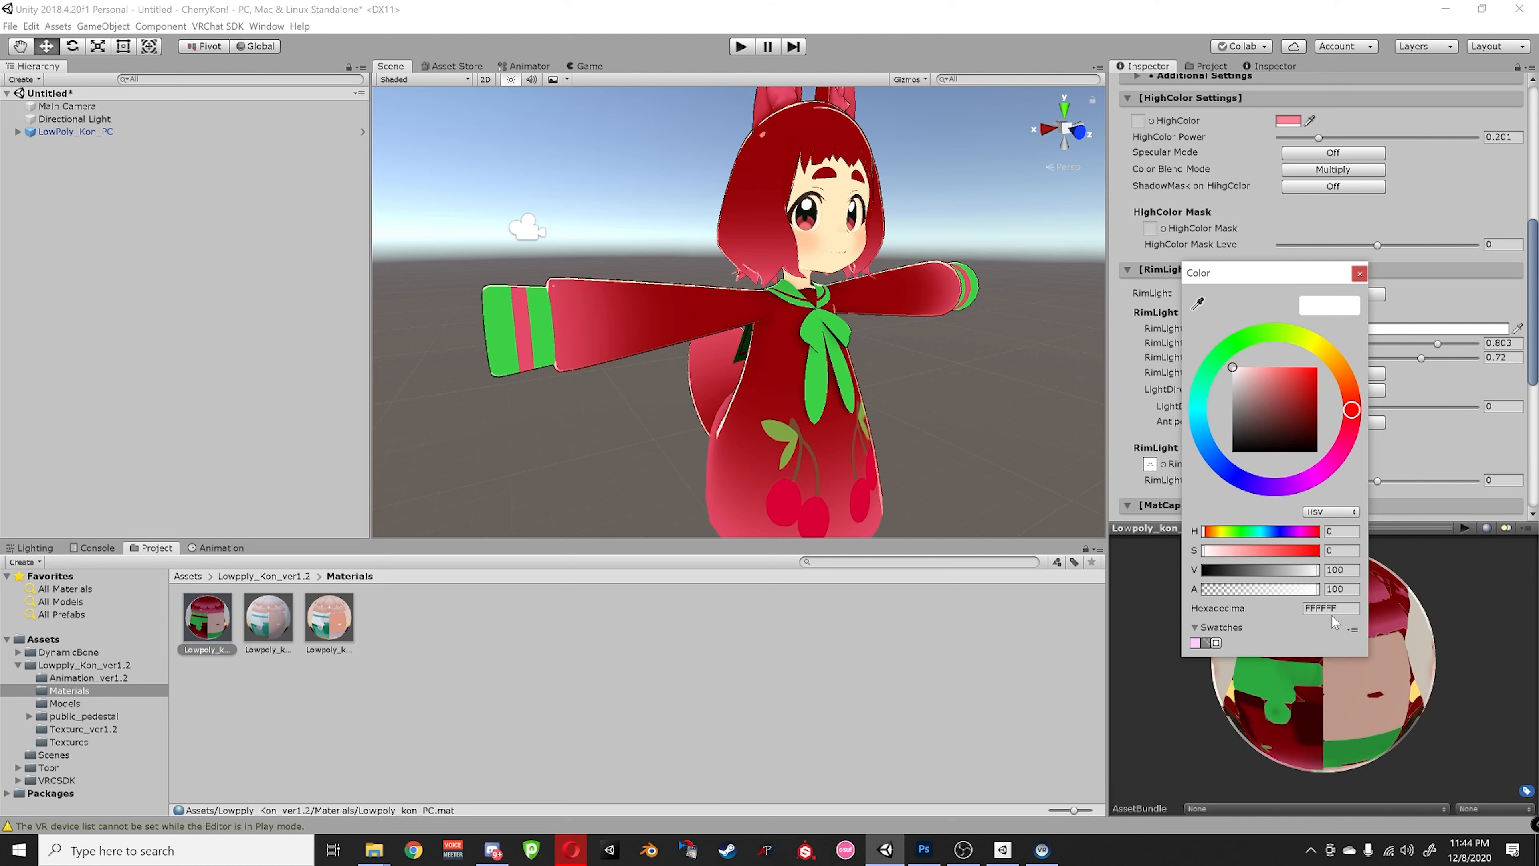
pyautogui.click(1331, 614)
pyautogui.write('E5507D')
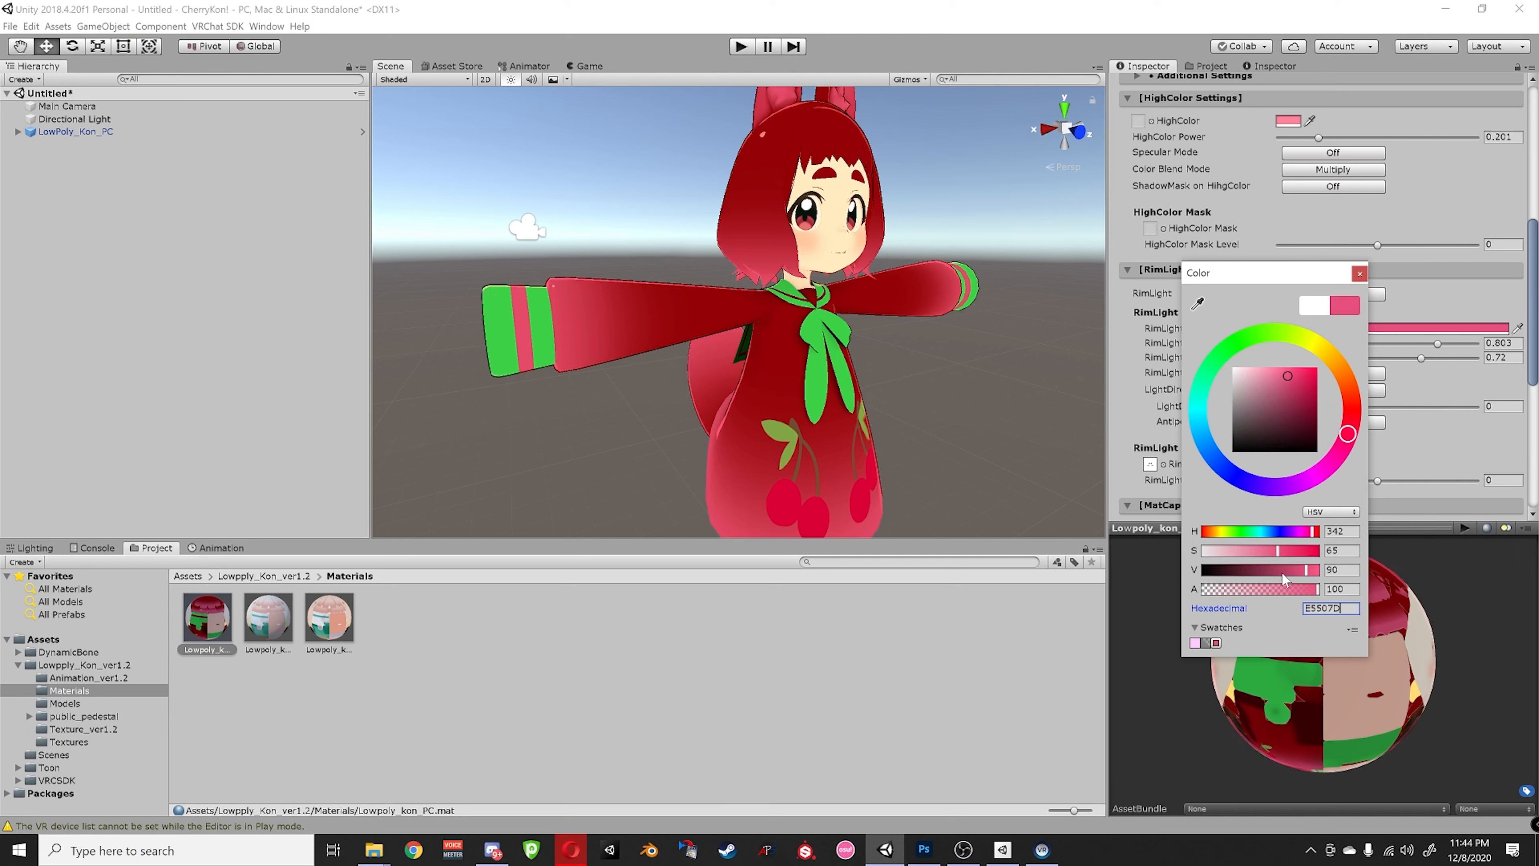
pyautogui.click(1360, 274)
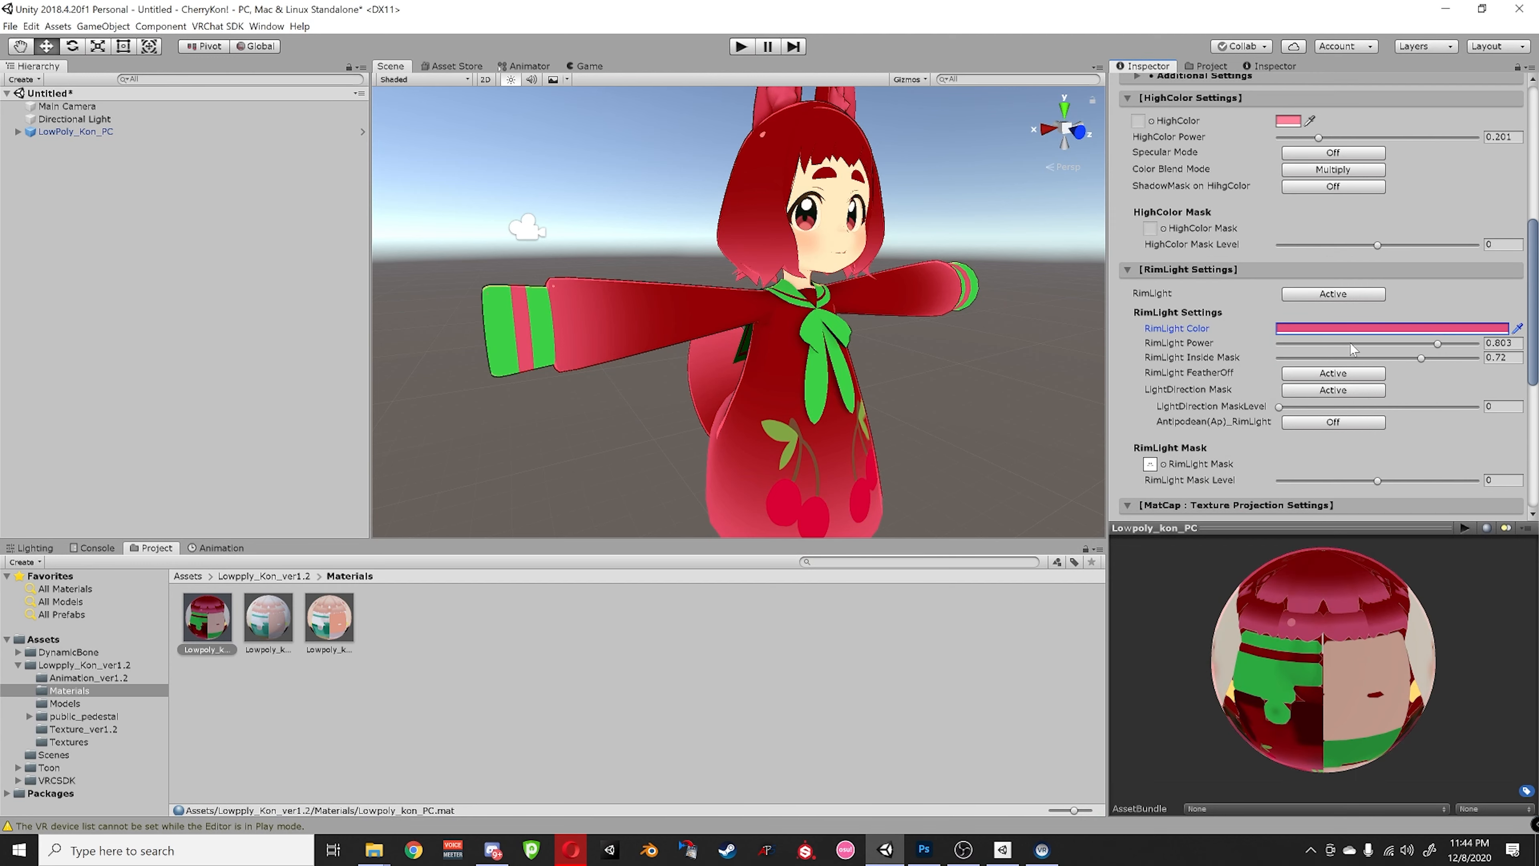
pyautogui.moveTo(891, 359); pyautogui.dragTo(692, 386, button='middle')
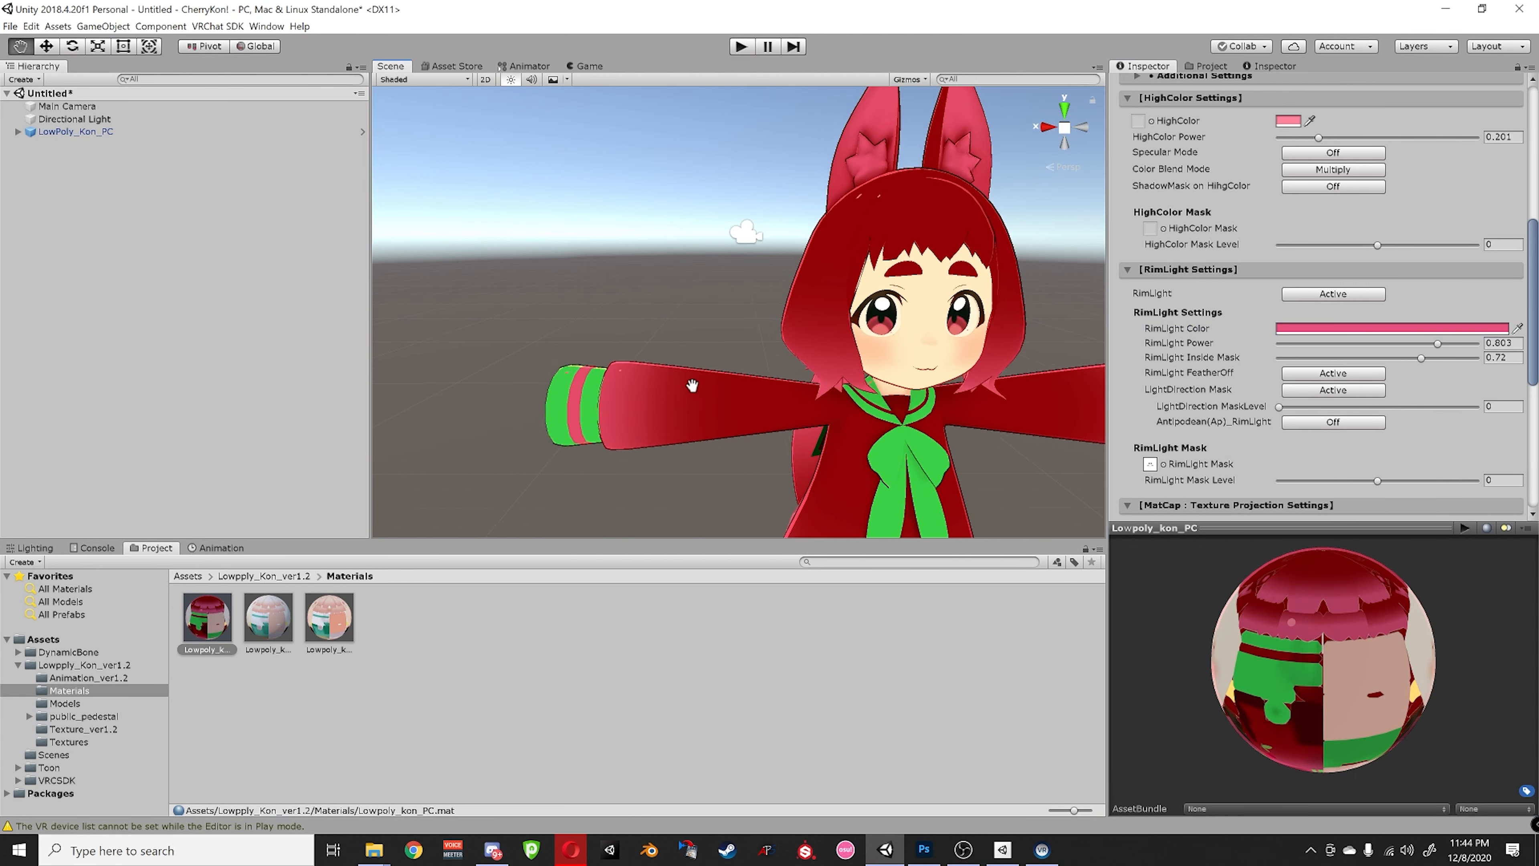
pyautogui.keyDown('alt'); pyautogui.moveTo(691, 385); pyautogui.dragTo(1018, 331); pyautogui.keyUp('alt')
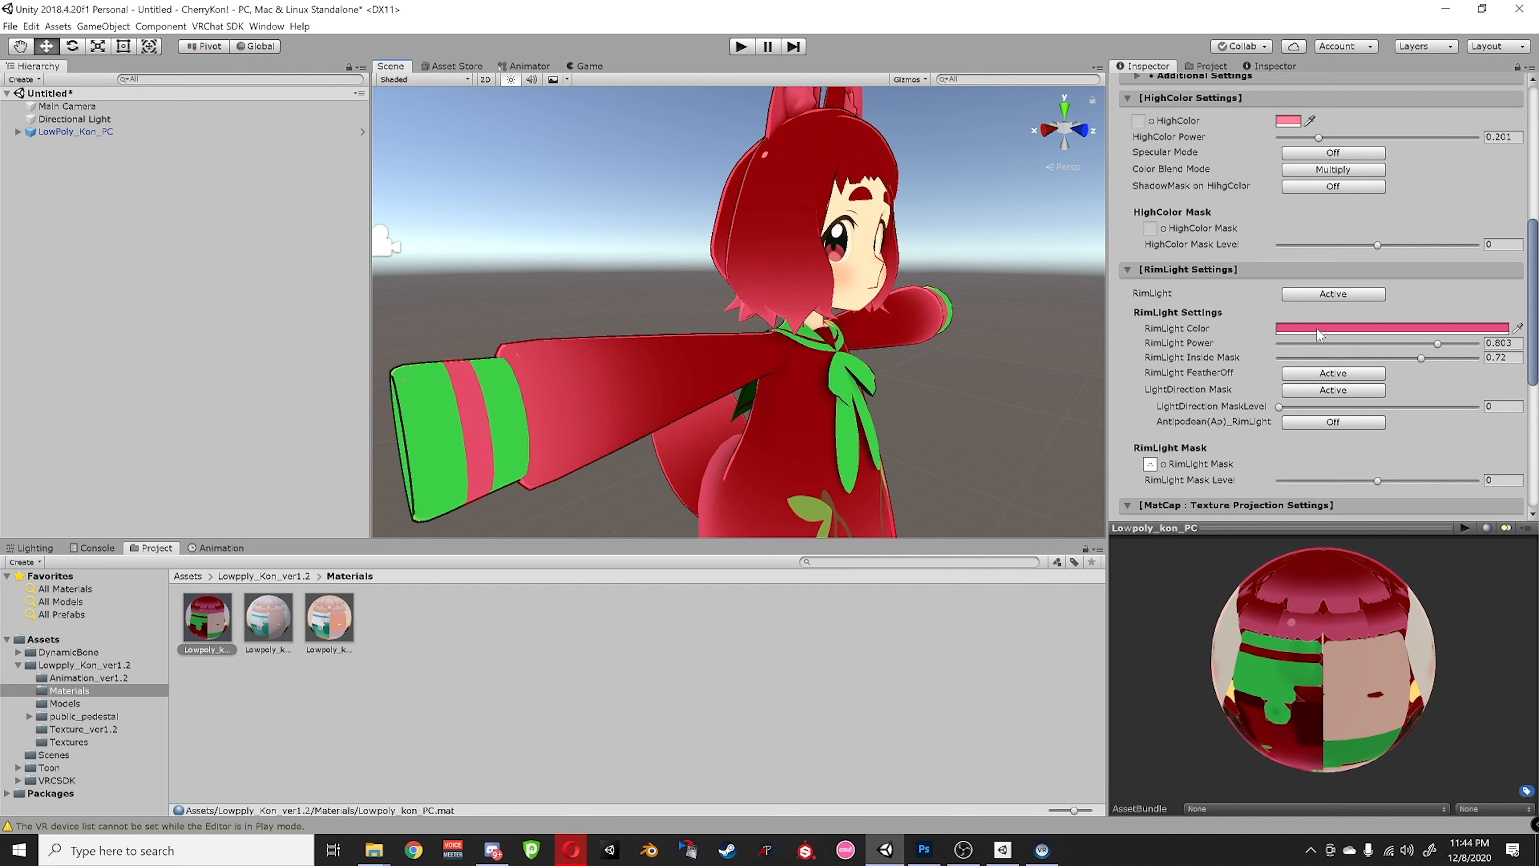
pyautogui.keyDown('alt'); pyautogui.moveTo(1034, 422); pyautogui.dragTo(825, 354); pyautogui.keyUp('alt')
pyautogui.scroll(3, 790, 334)
pyautogui.scroll(-2, 810, 333)
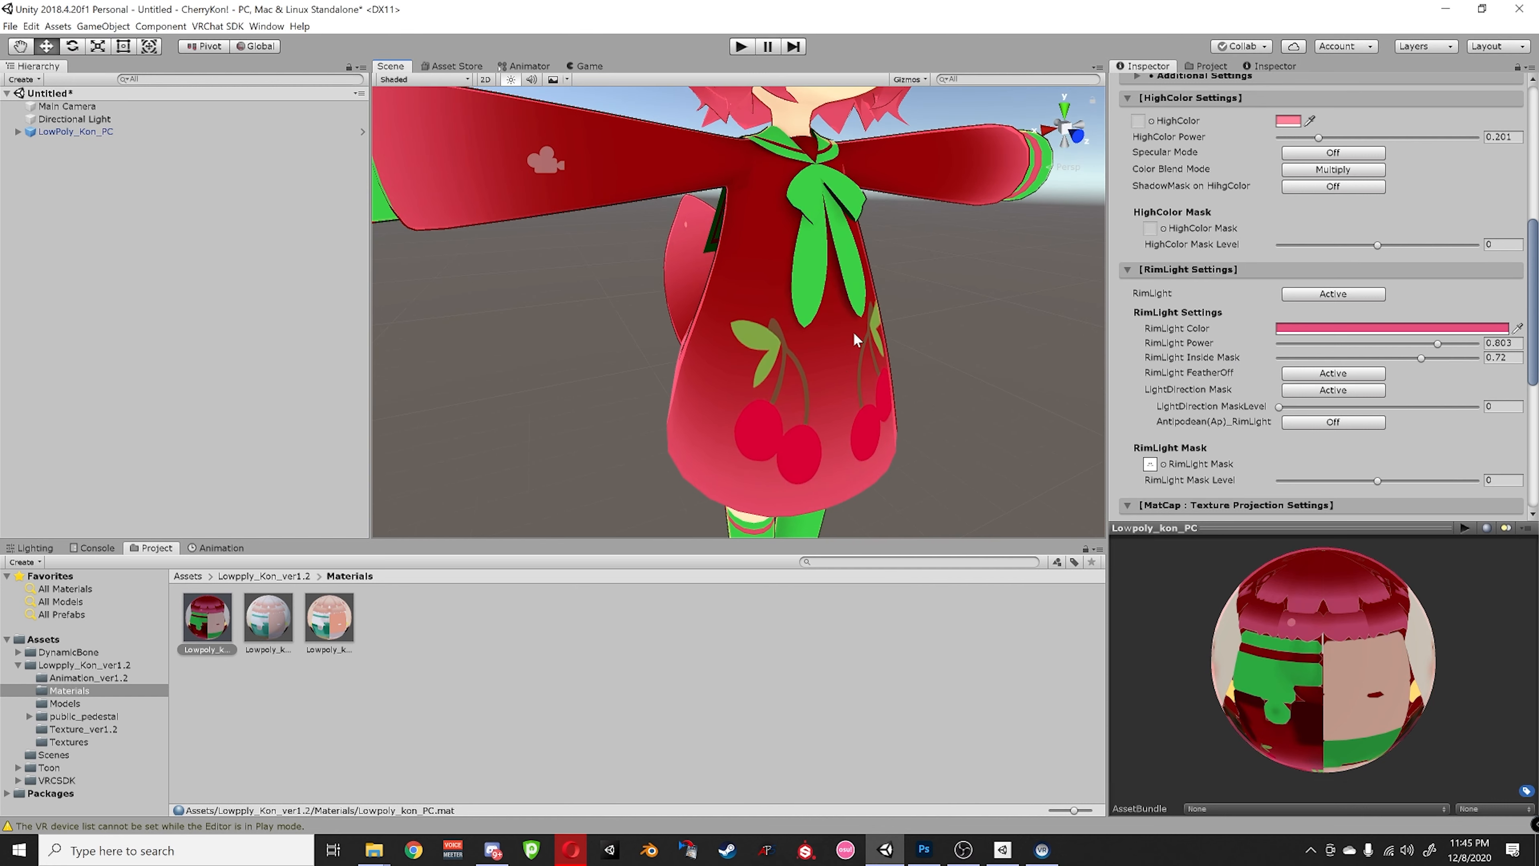
pyautogui.scroll(-3, 784, 380)
pyautogui.moveTo(784, 380); pyautogui.dragTo(861, 391, button='middle')
pyautogui.scroll(4, 862, 391)
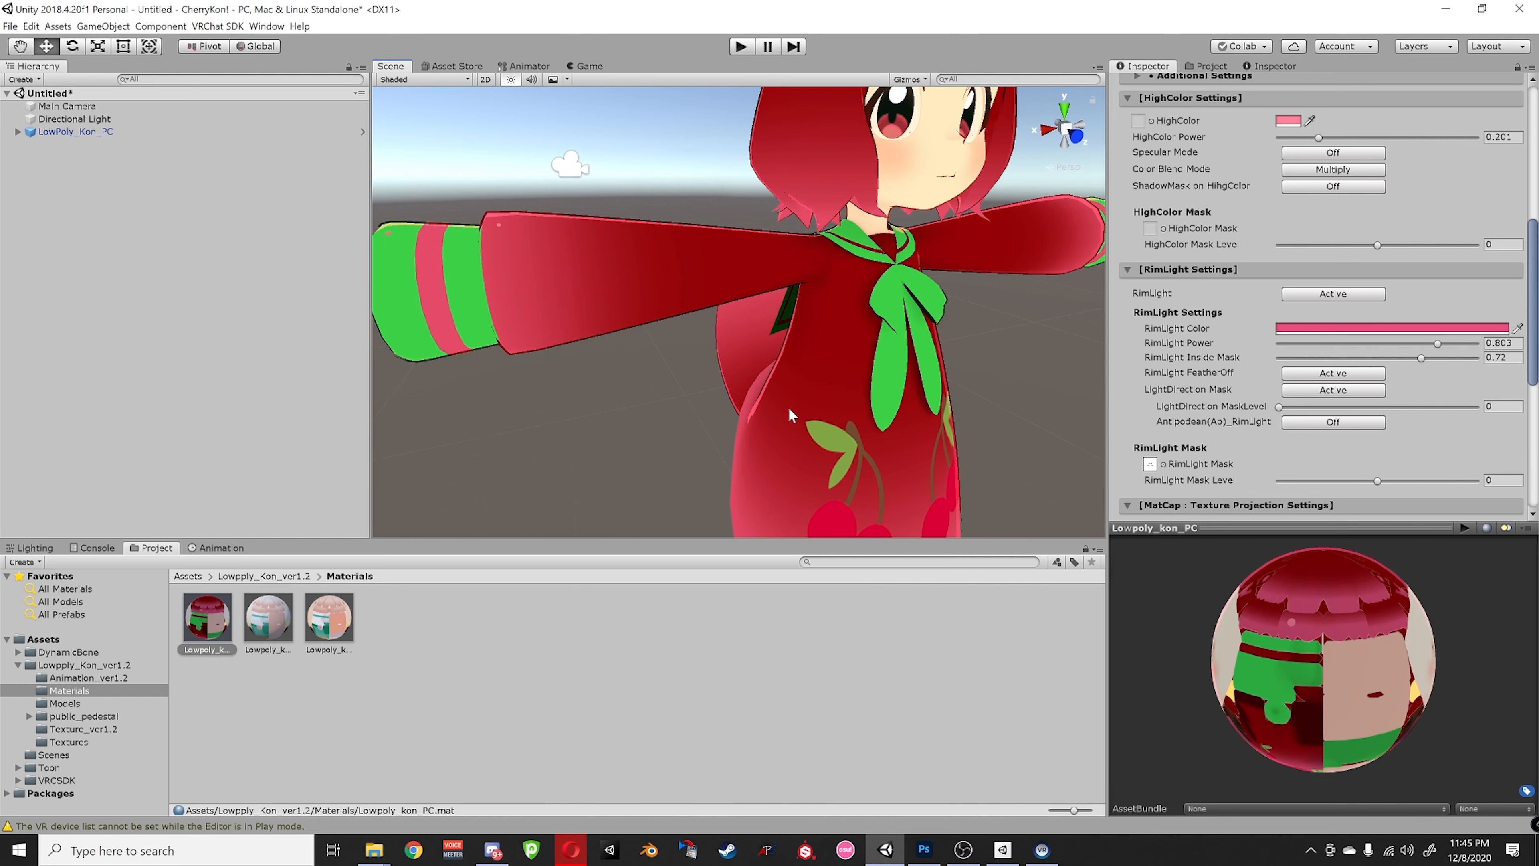
pyautogui.moveTo(887, 448); pyautogui.dragTo(868, 377, button='middle')
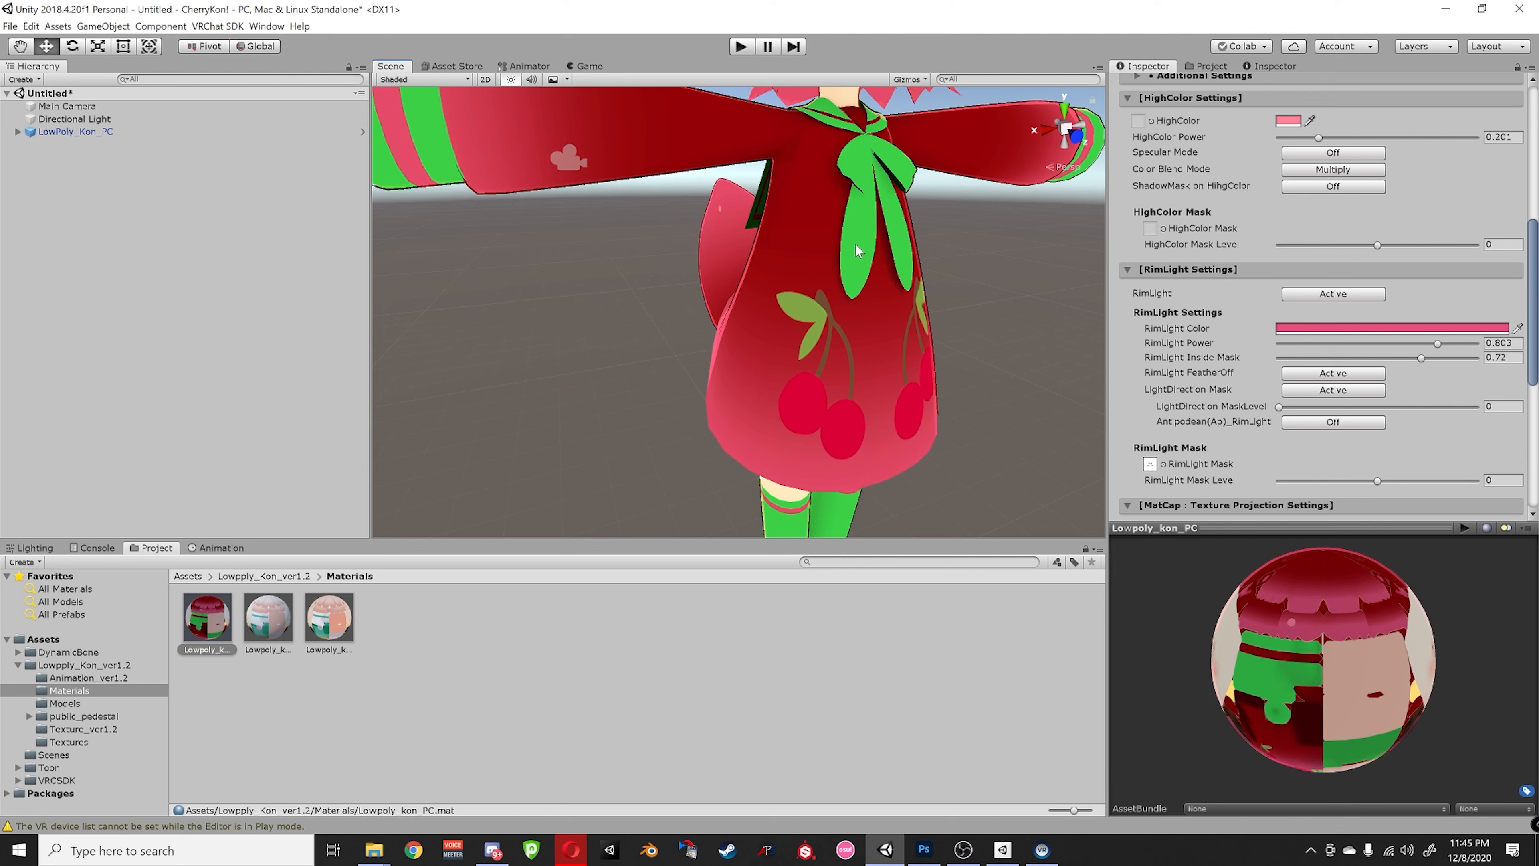
pyautogui.scroll(-5, 857, 250)
# - Zoom the CherryKon texture in Photoshop in on the cherry area
pyautogui.click(923, 849)
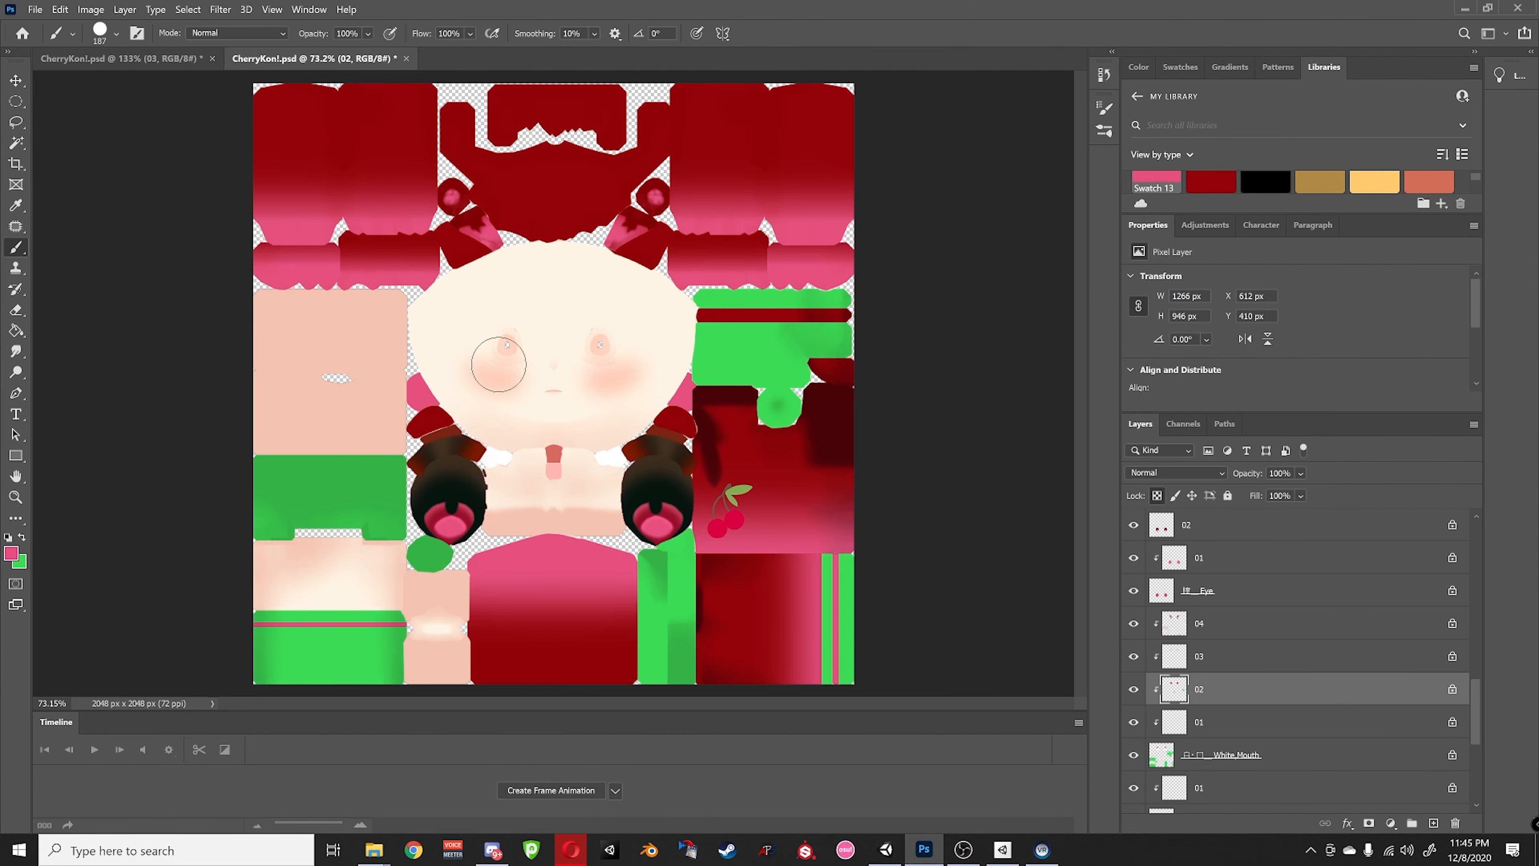
pyautogui.hotkey('ctrl', '+')
pyautogui.keyDown('alt'); pyautogui.scroll(2, 784, 569); pyautogui.keyUp('alt')
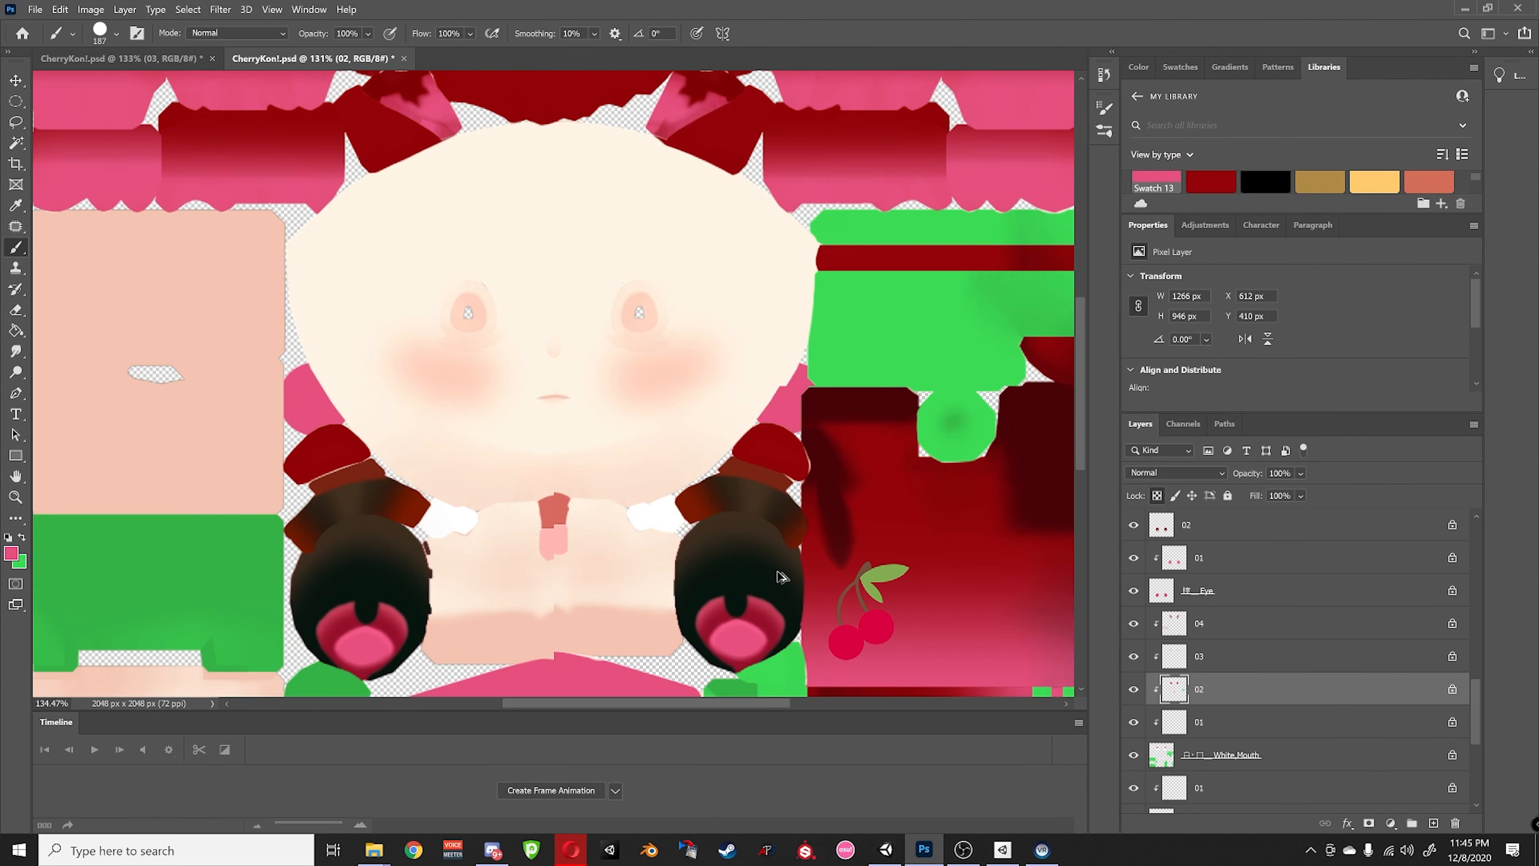
pyautogui.moveTo(933, 678); pyautogui.dragTo(765, 592)
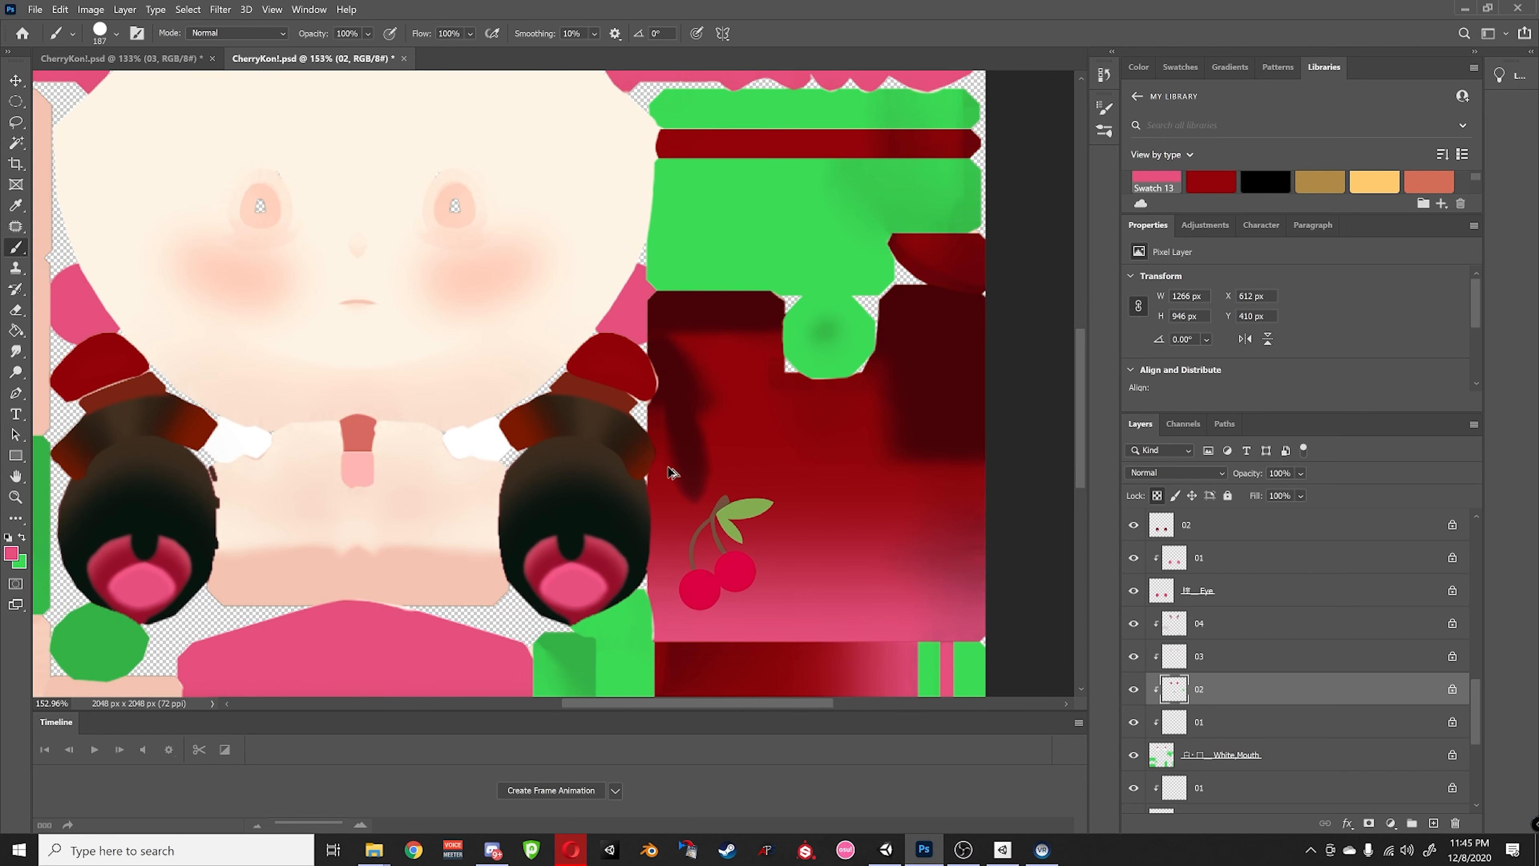
# - Make green the foreground colour and select the Paint Bucket tool, zooming closer on the cherry
pyautogui.click(22, 539)
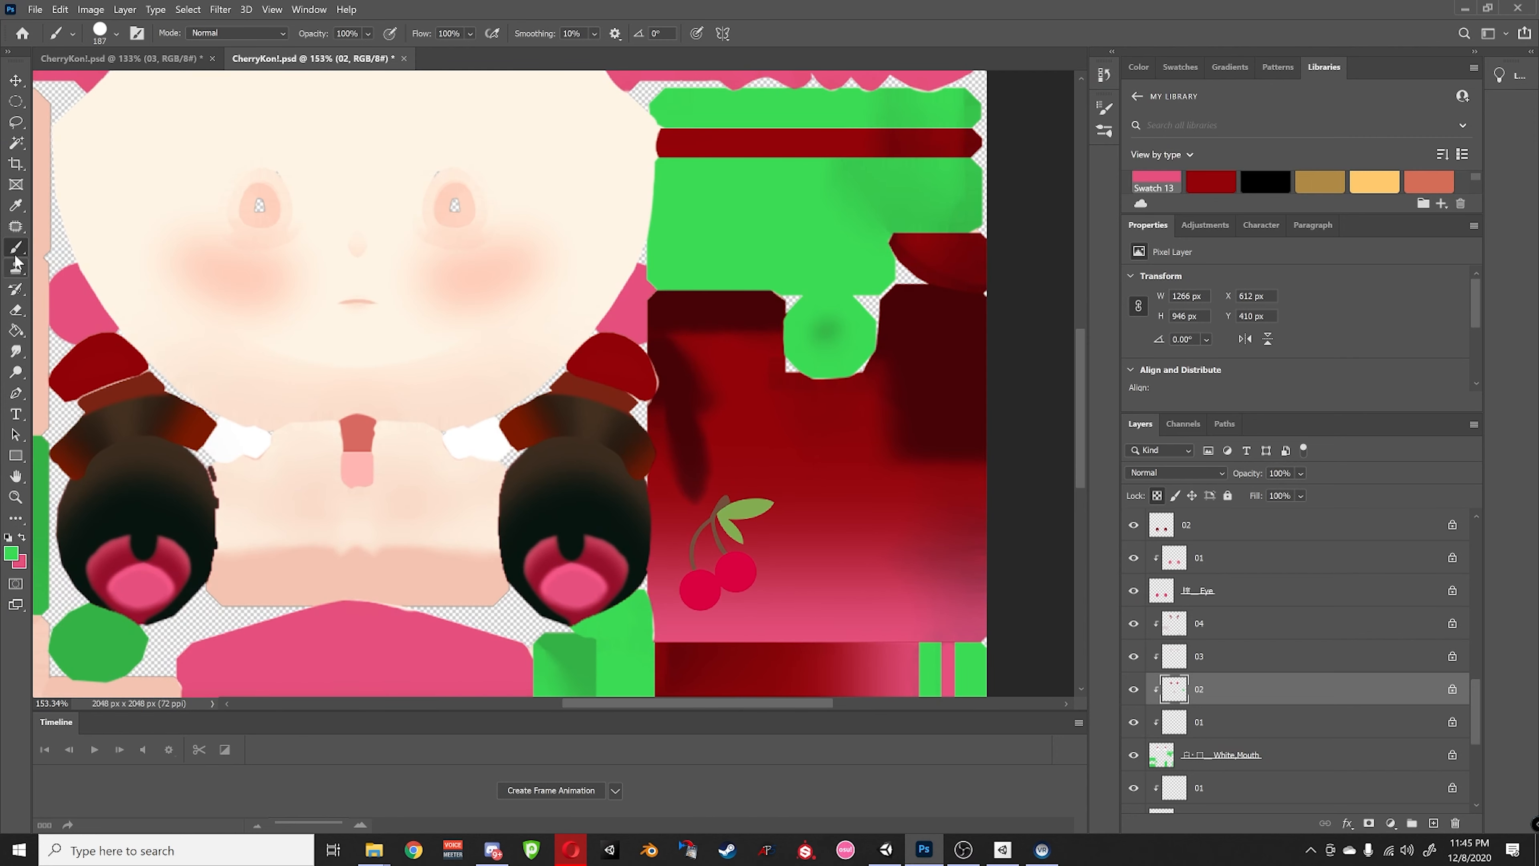
pyautogui.click(13, 331)
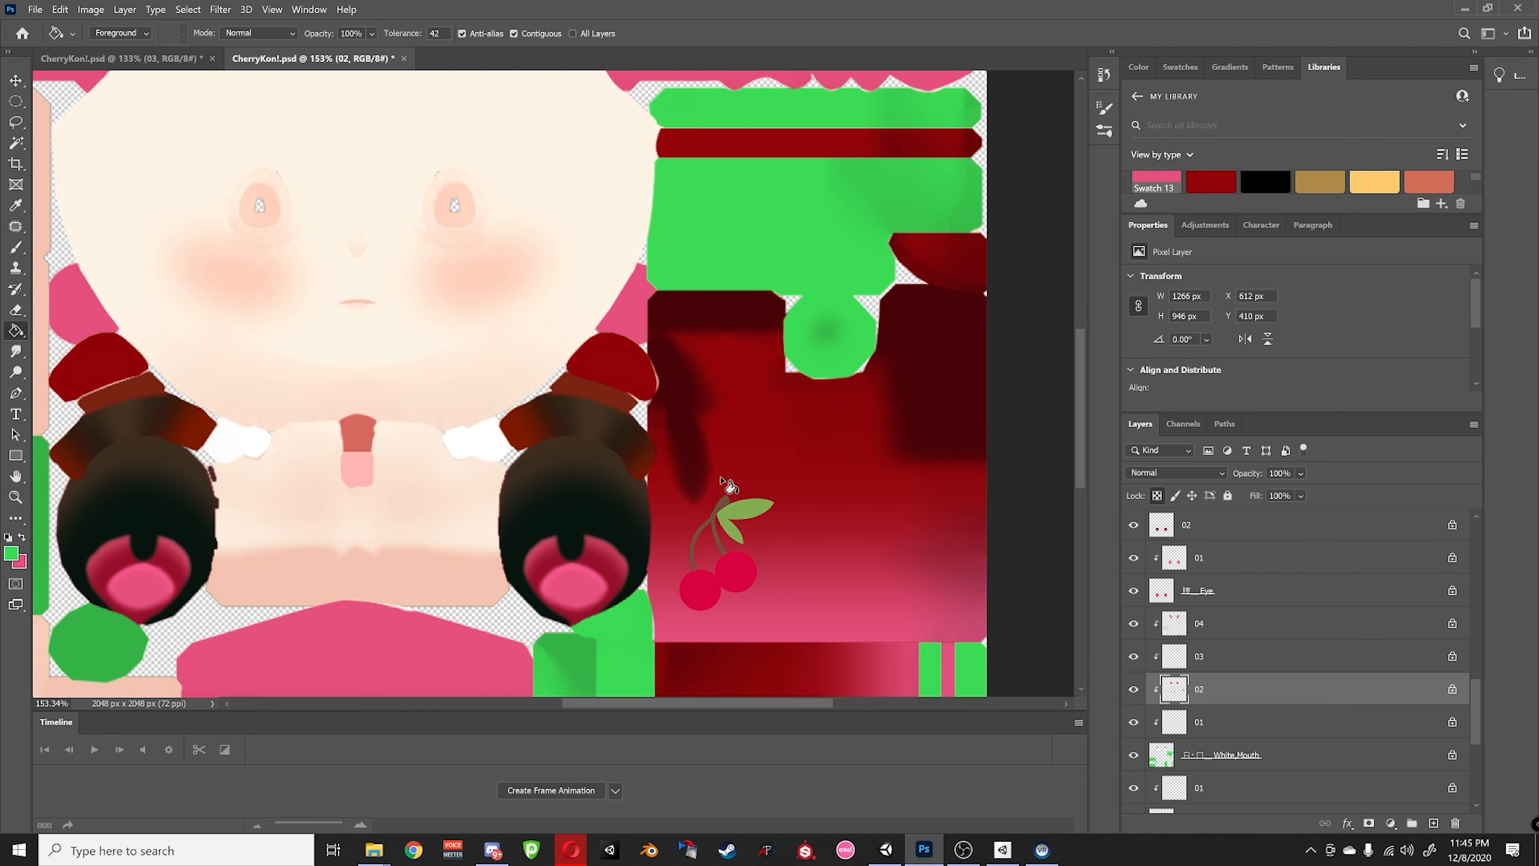
pyautogui.hotkey('ctrl', '+')
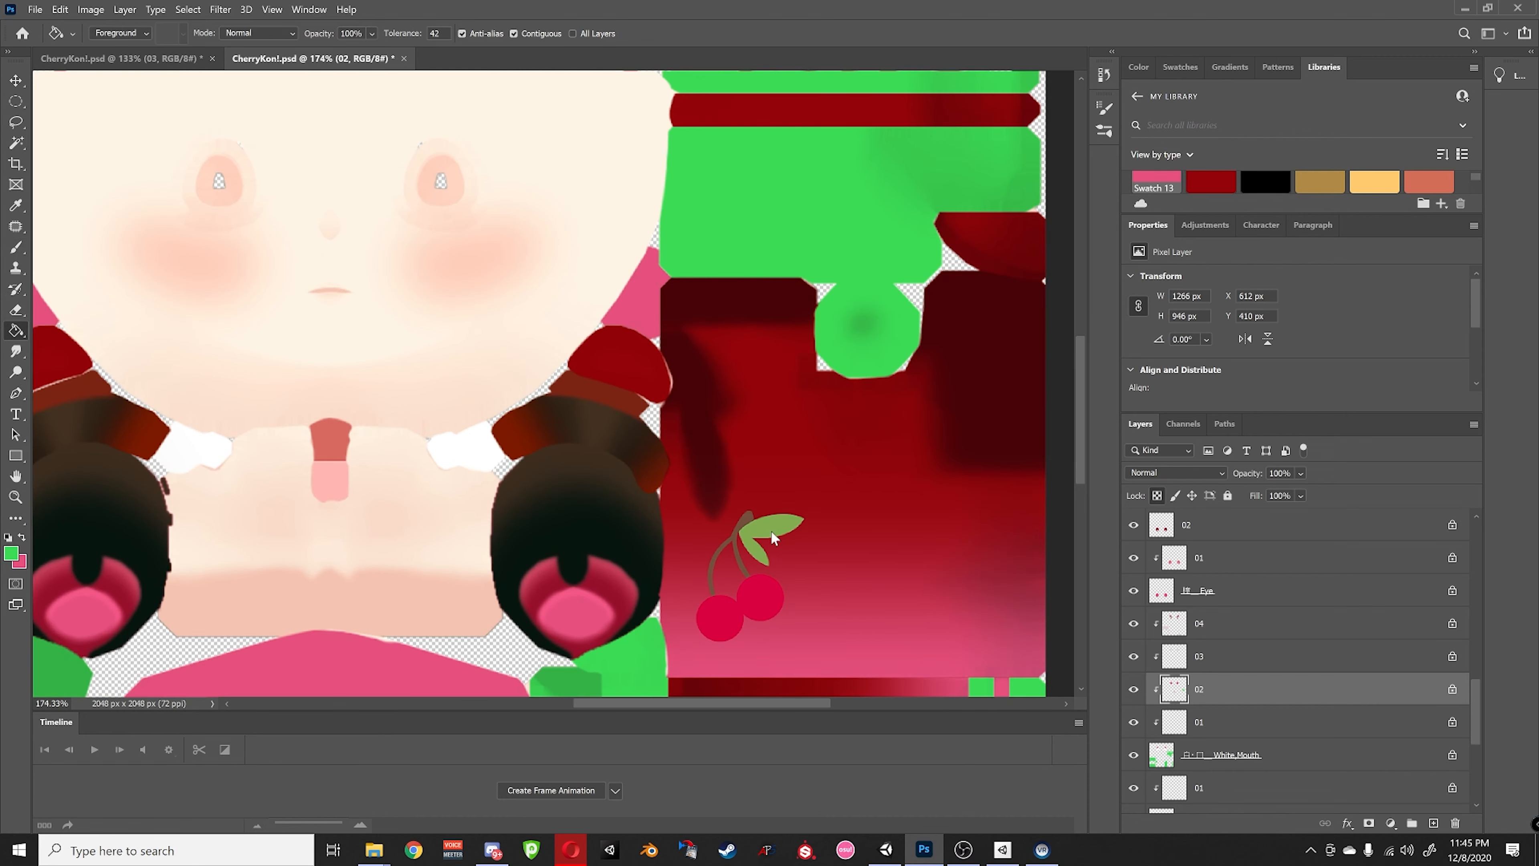
pyautogui.scroll(5, 1281, 675)
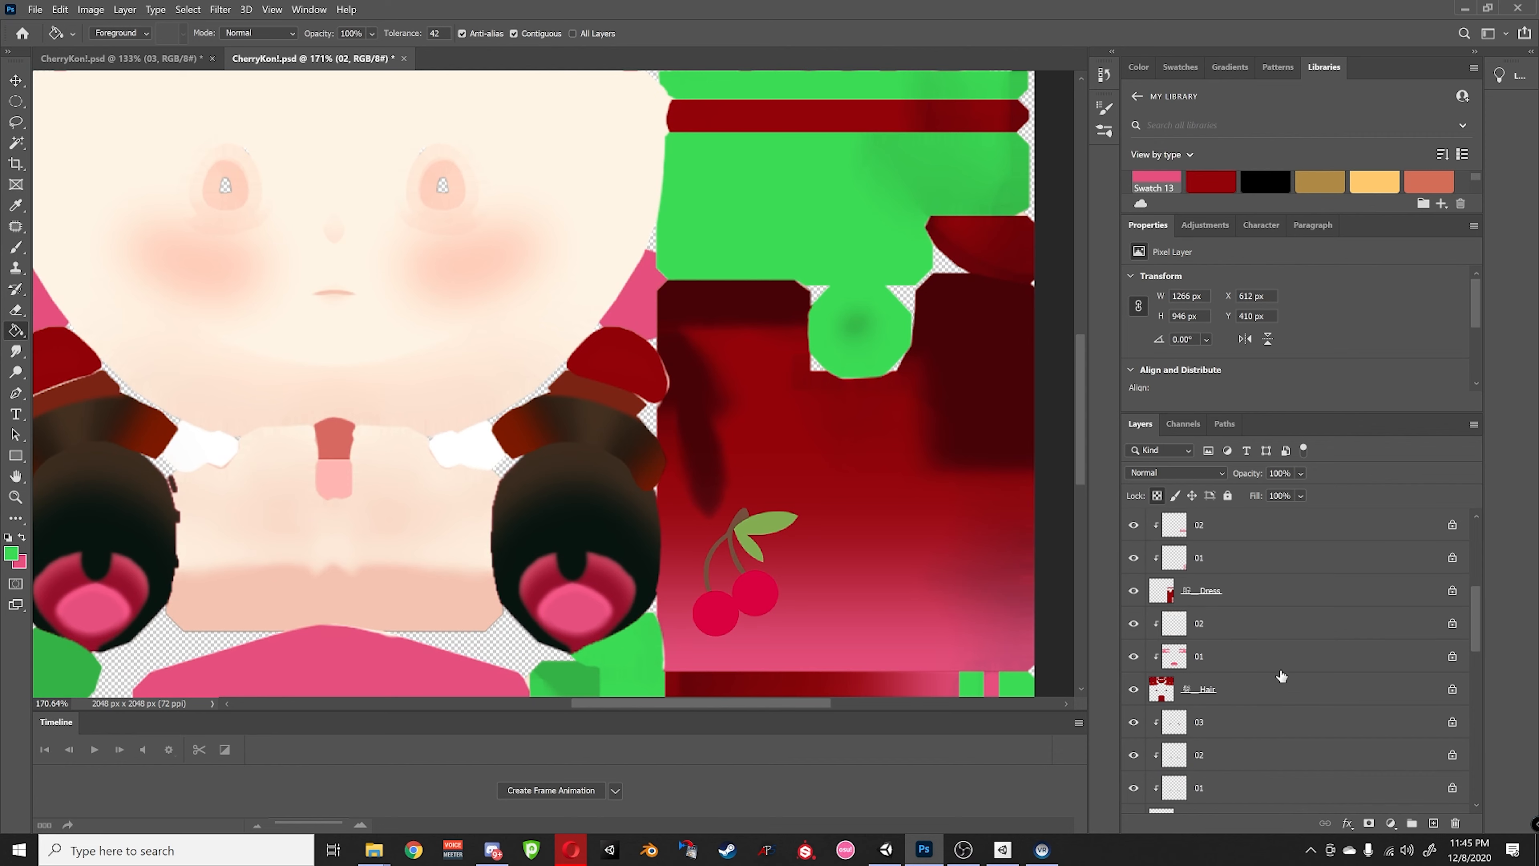
pyautogui.scroll(5, 1251, 655)
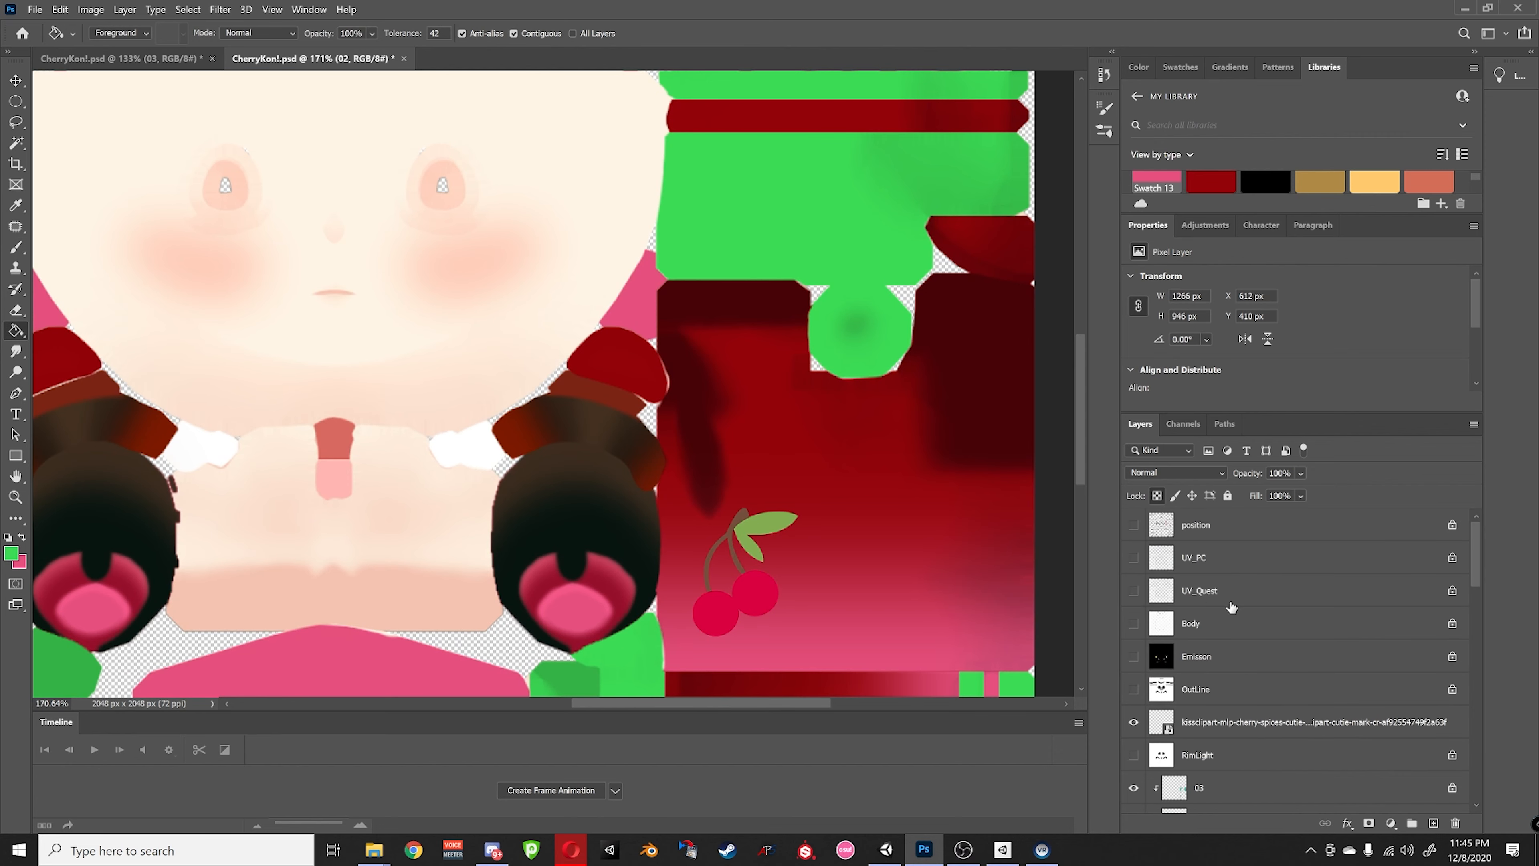
pyautogui.keyDown('alt'); pyautogui.scroll(-6, 880, 577); pyautogui.keyUp('alt')
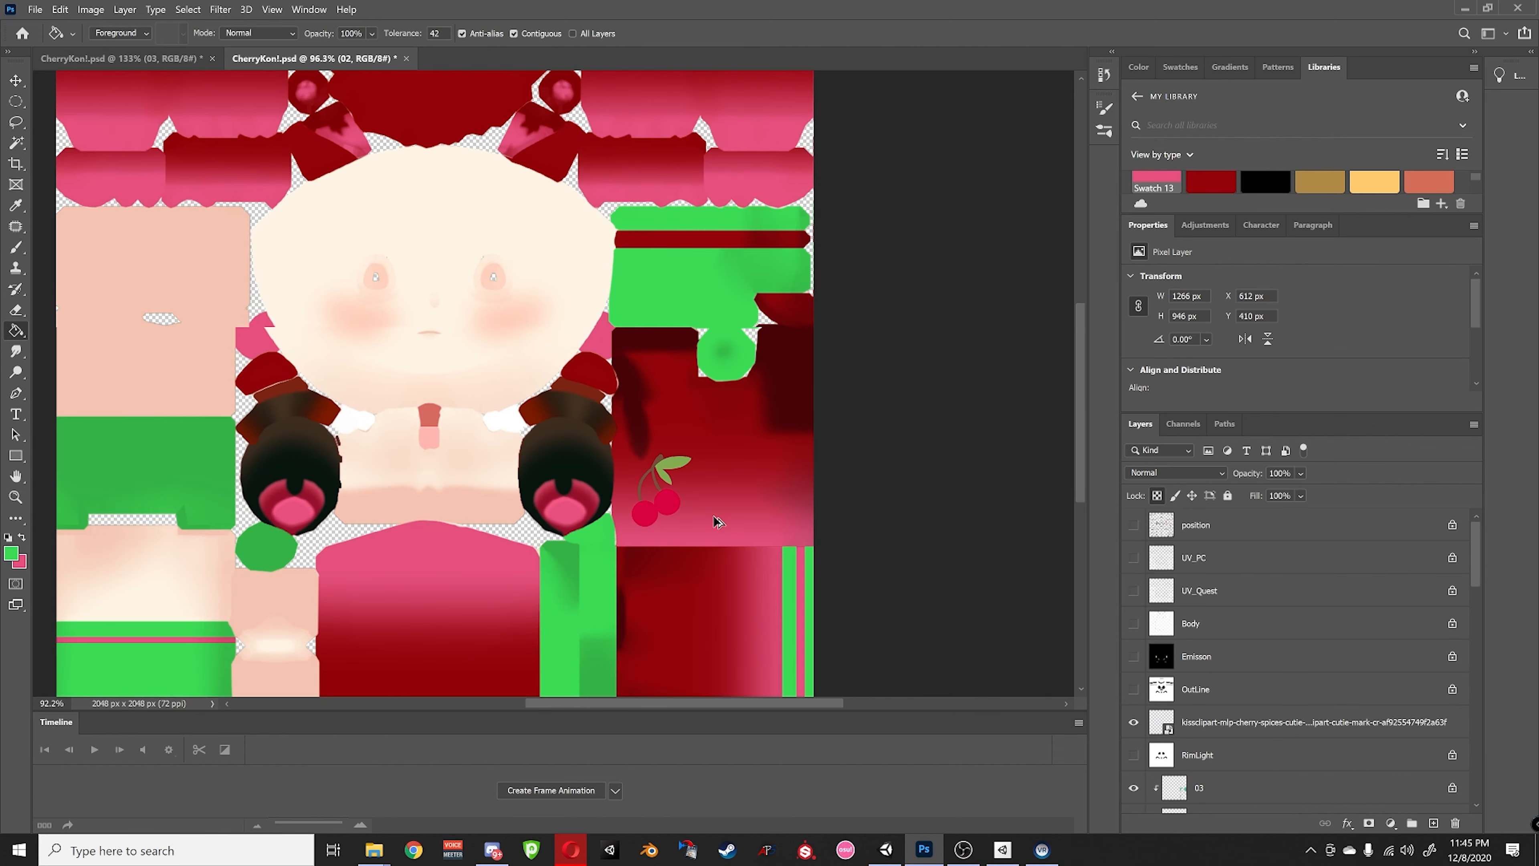
pyautogui.keyDown('alt'); pyautogui.scroll(6, 723, 525); pyautogui.keyUp('alt')
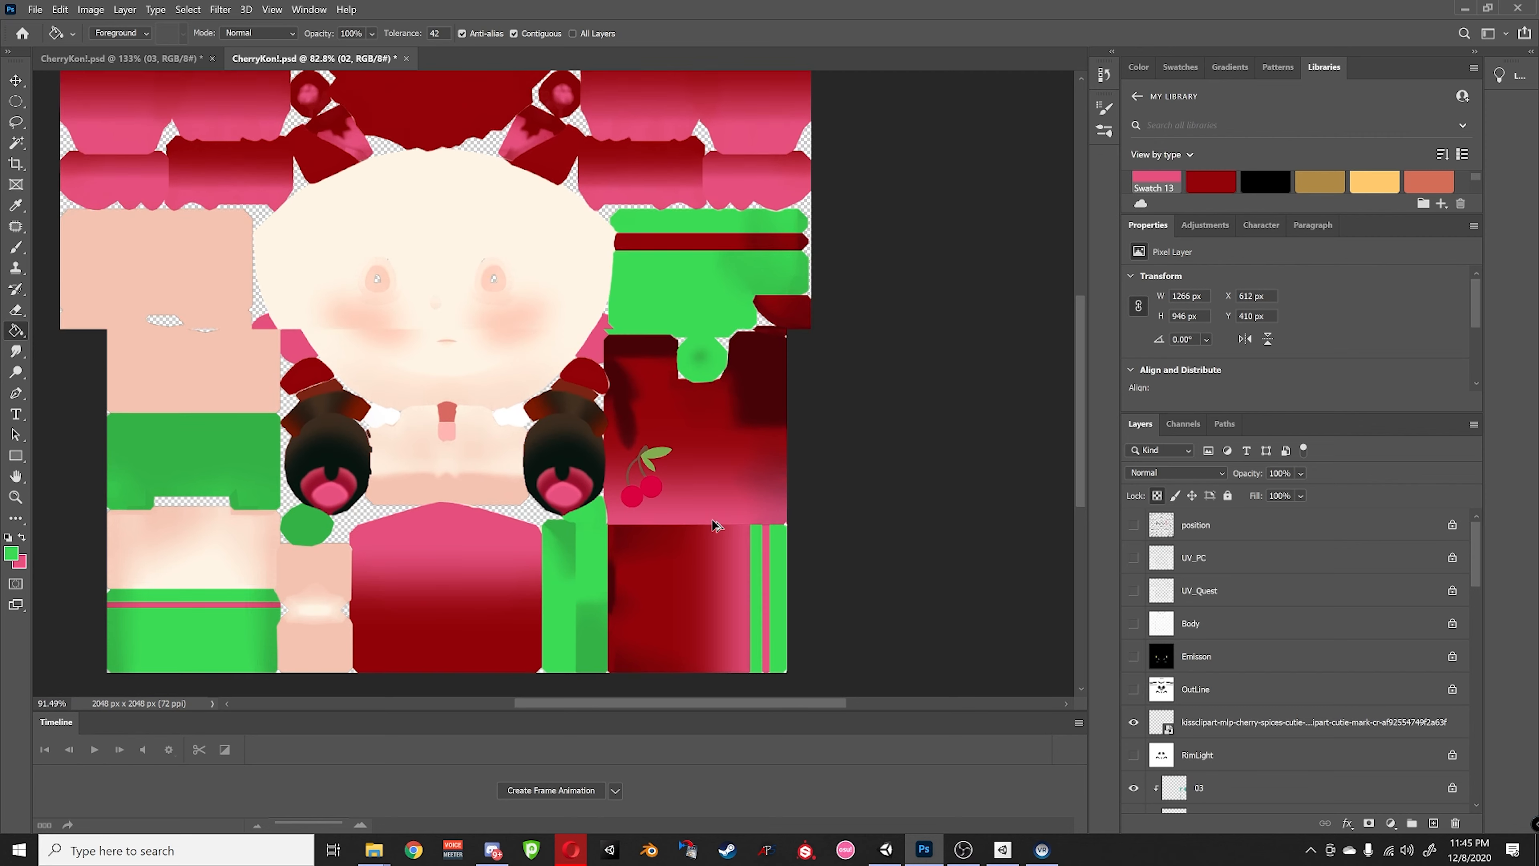
pyautogui.keyDown('alt'); pyautogui.scroll(3, 849, 538); pyautogui.keyUp('alt')
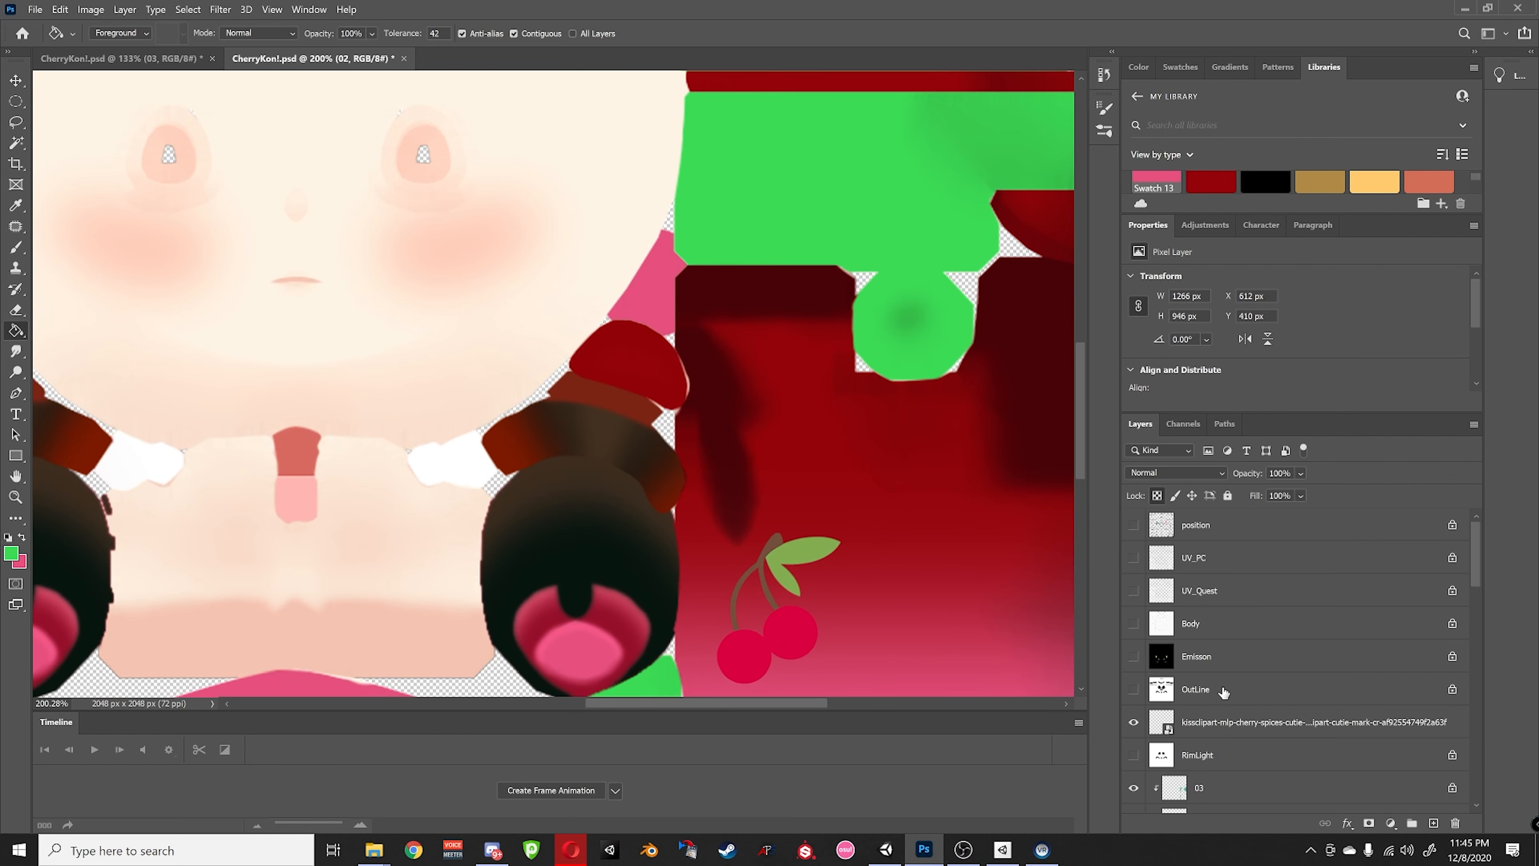
# - Rasterize the cherry clipart layer and fill its leaf bright green
pyautogui.click(1219, 725)
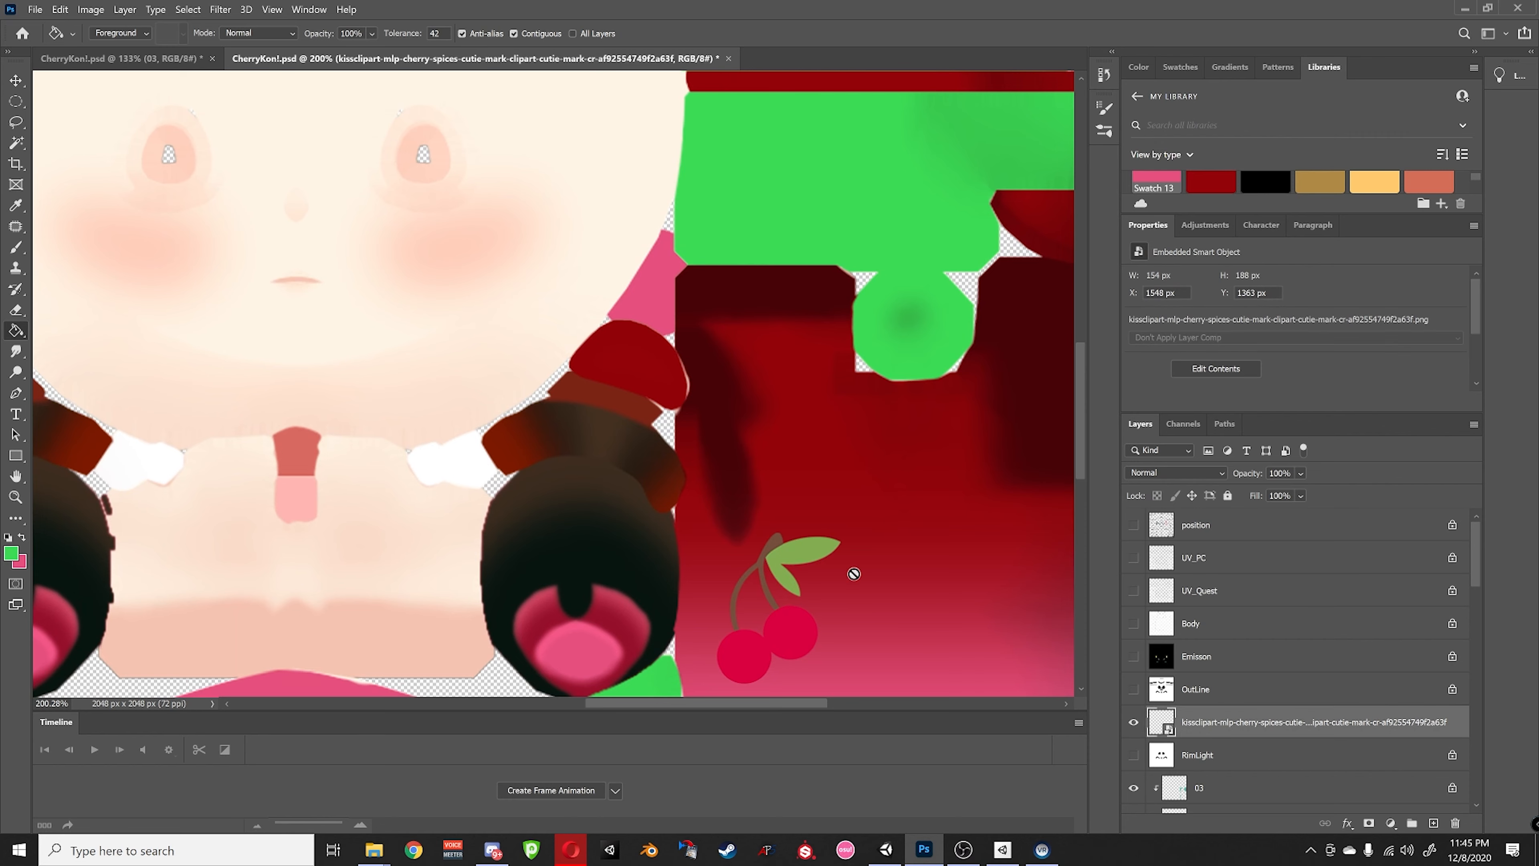
pyautogui.rightClick(1214, 725)
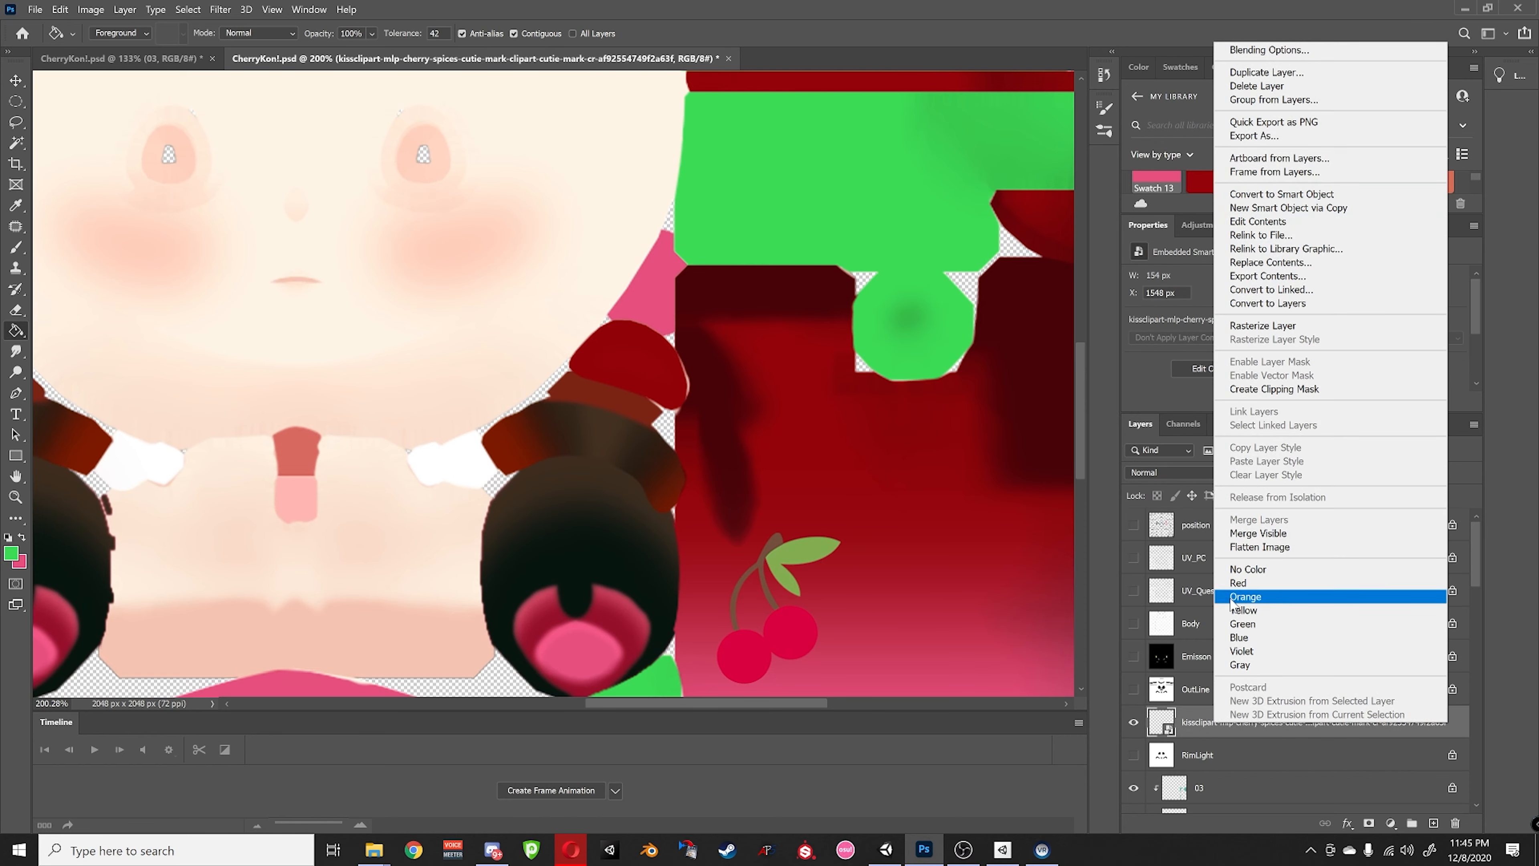
pyautogui.click(1183, 716)
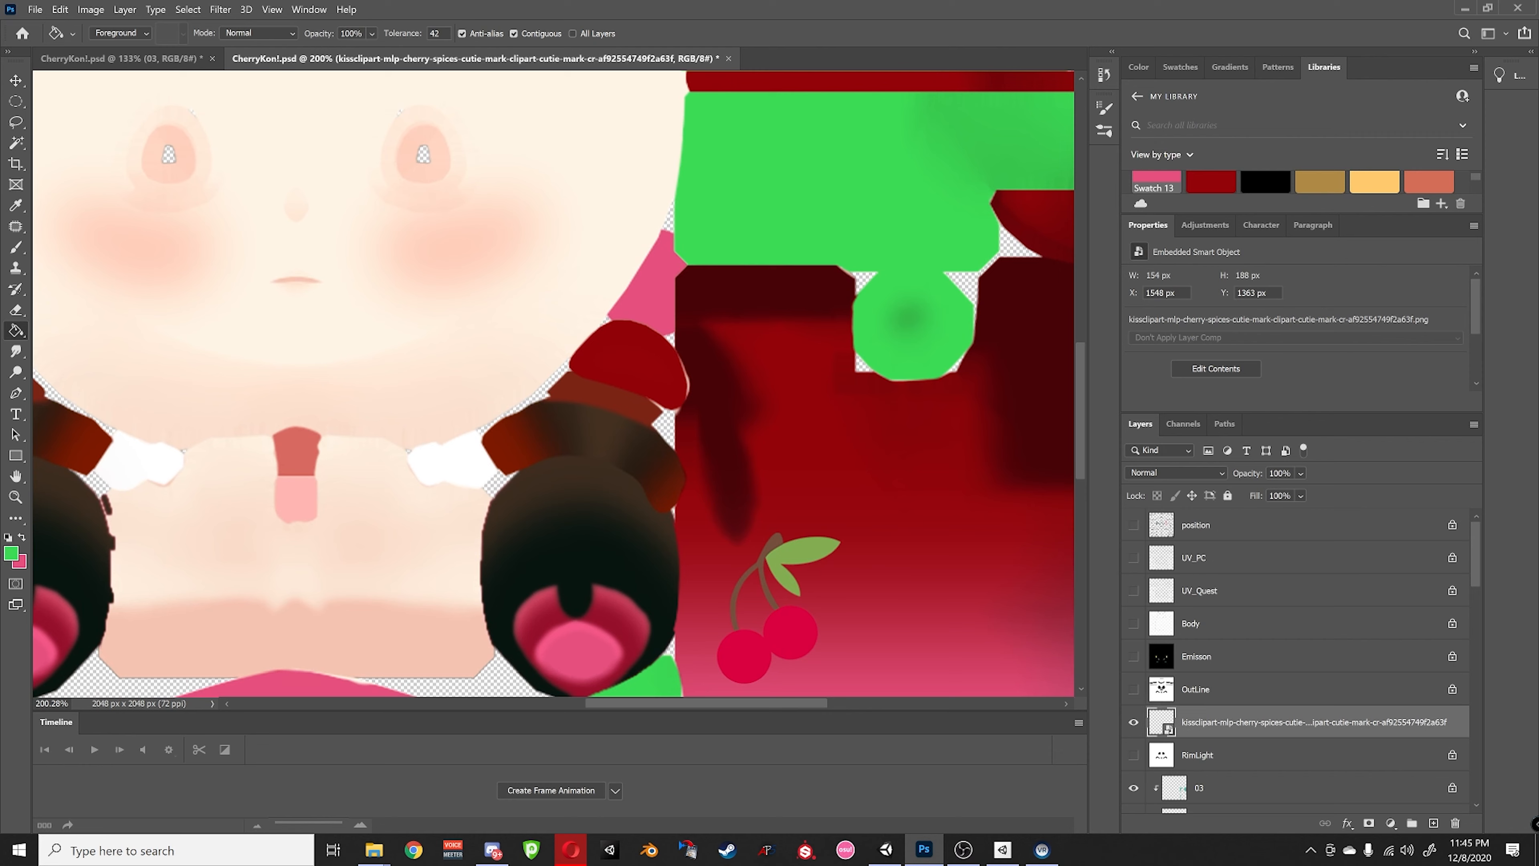
pyautogui.click(796, 553)
pyautogui.keyDown('alt'); pyautogui.scroll(-5, 841, 494); pyautogui.keyUp('alt')
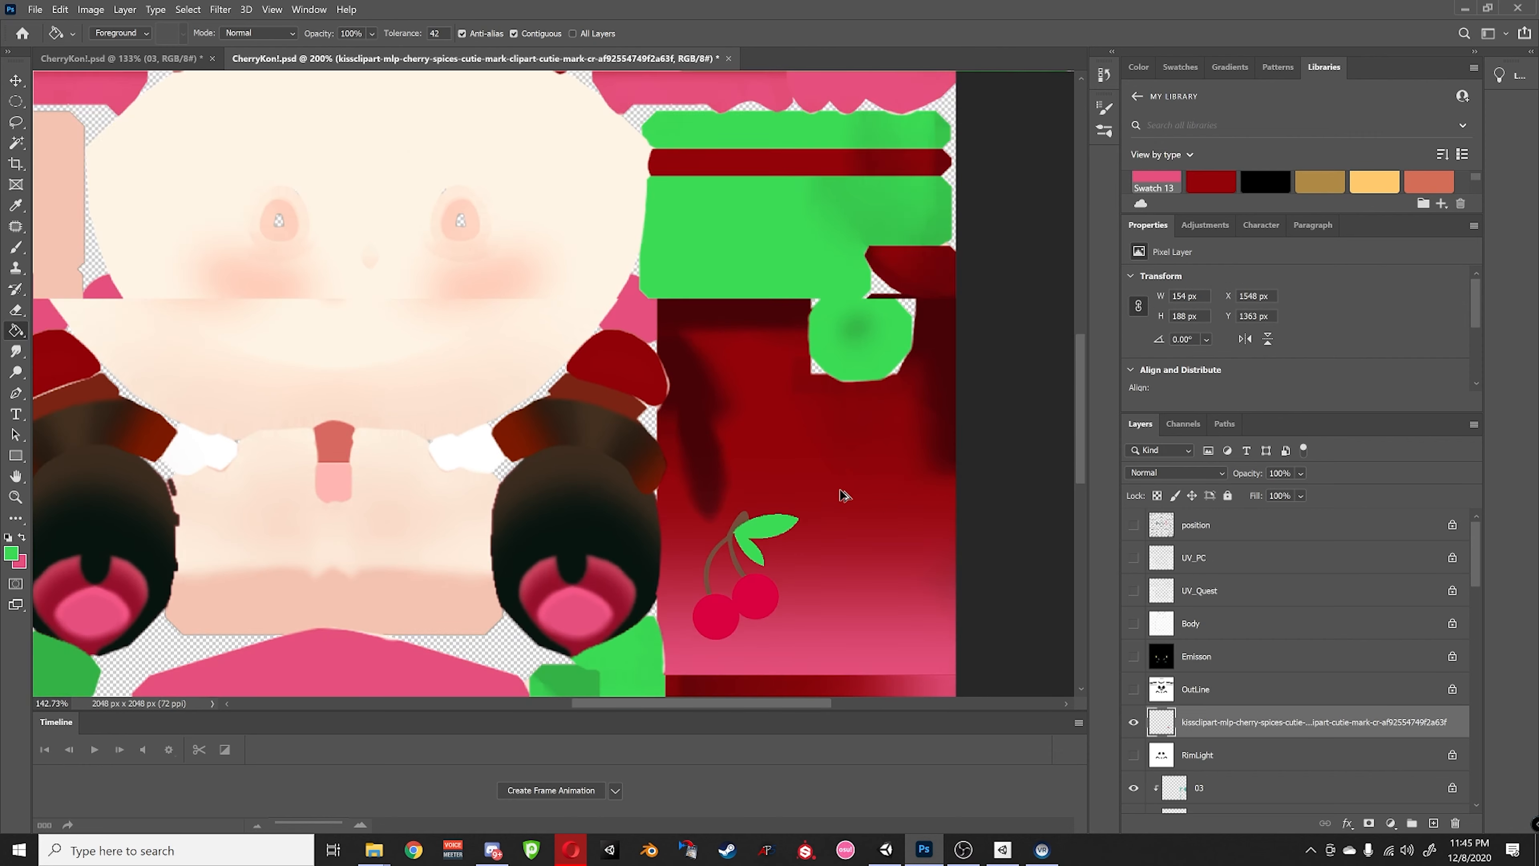
pyautogui.keyDown('alt'); pyautogui.scroll(-2, 844, 494); pyautogui.keyUp('alt')
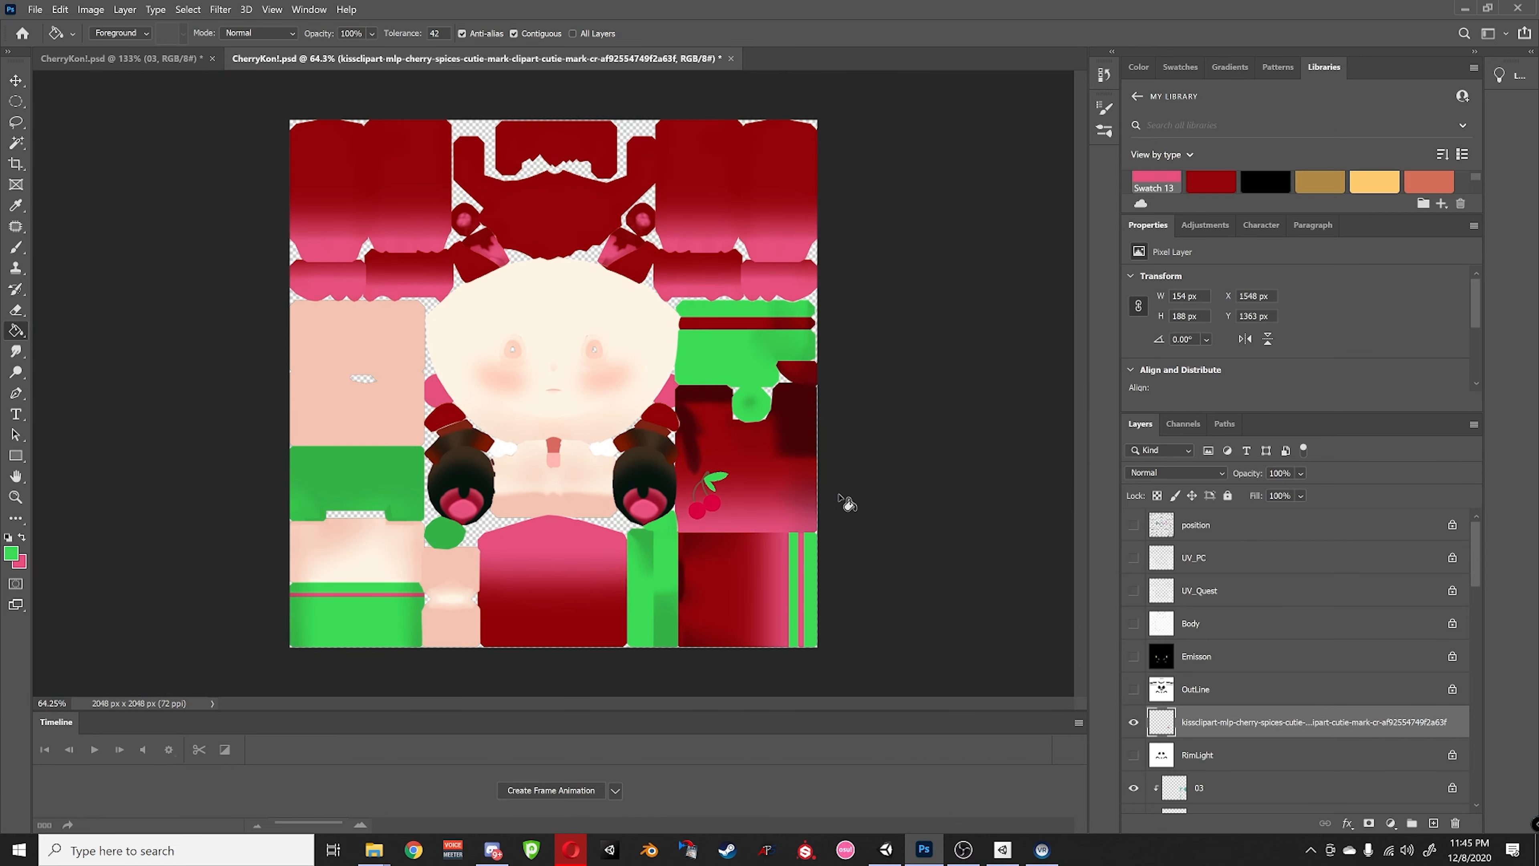
# - Quick-export the texture as a PNG, renaming CherryKon_Texturerev2 into a new revision
pyautogui.click(35, 10)
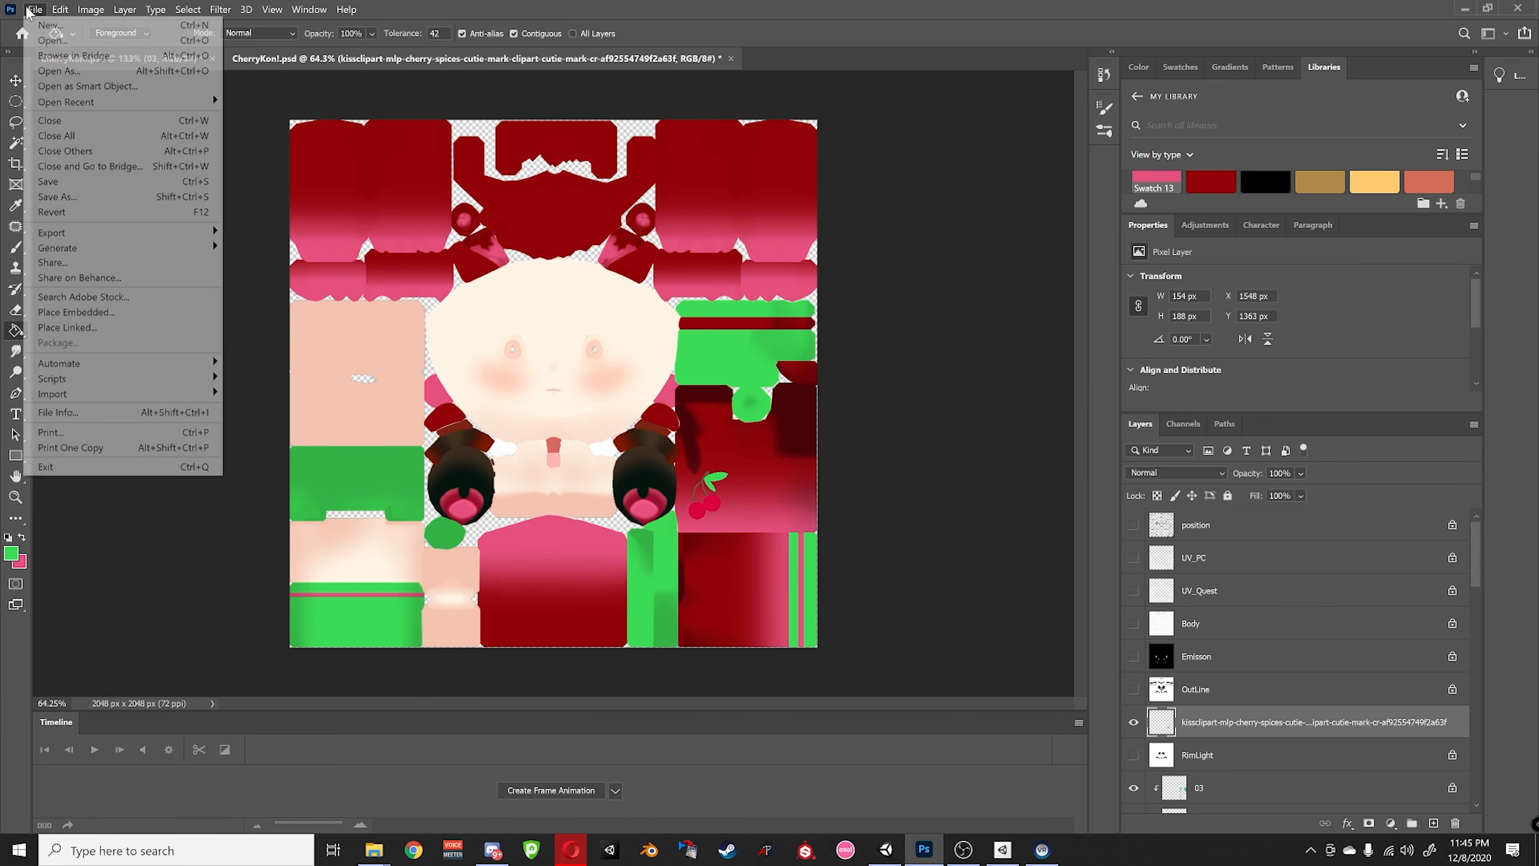
pyautogui.moveTo(124, 232)
pyautogui.click(327, 232)
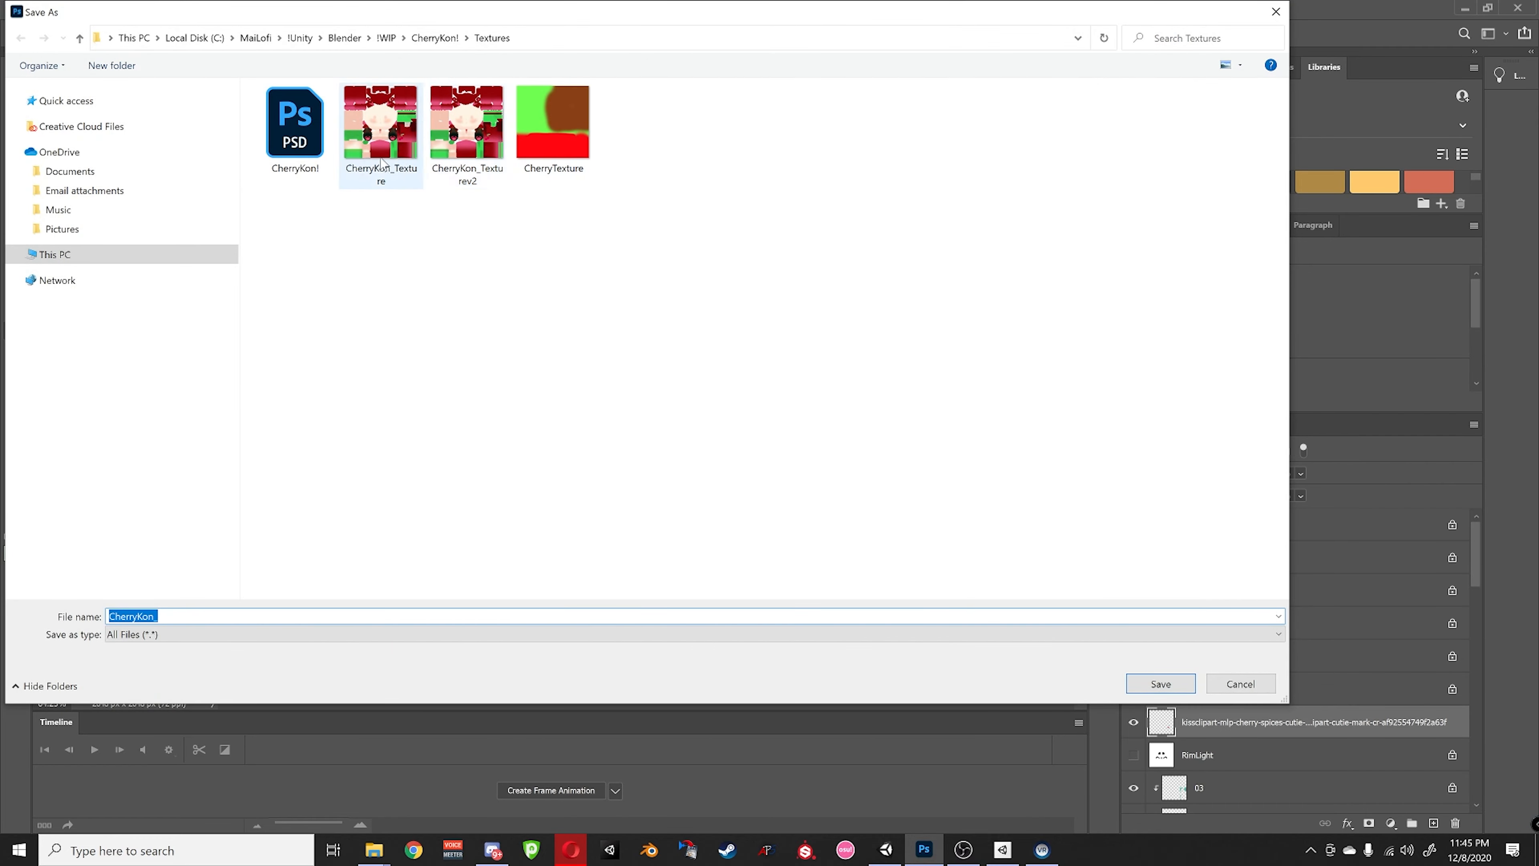
pyautogui.click(466, 159)
pyautogui.click(213, 615)
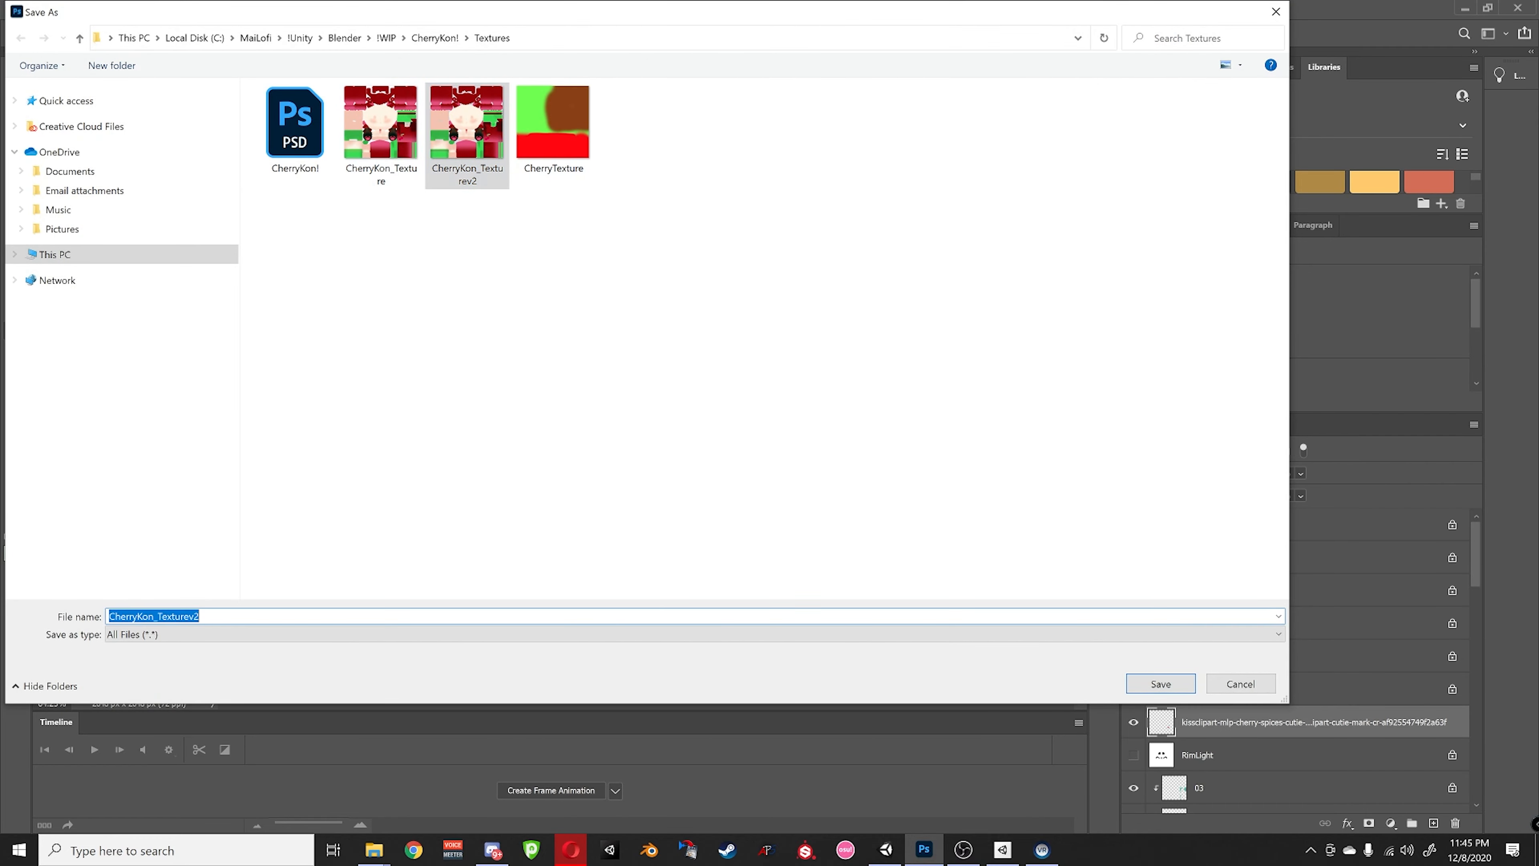
pyautogui.click(212, 614)
pyautogui.press('Return')
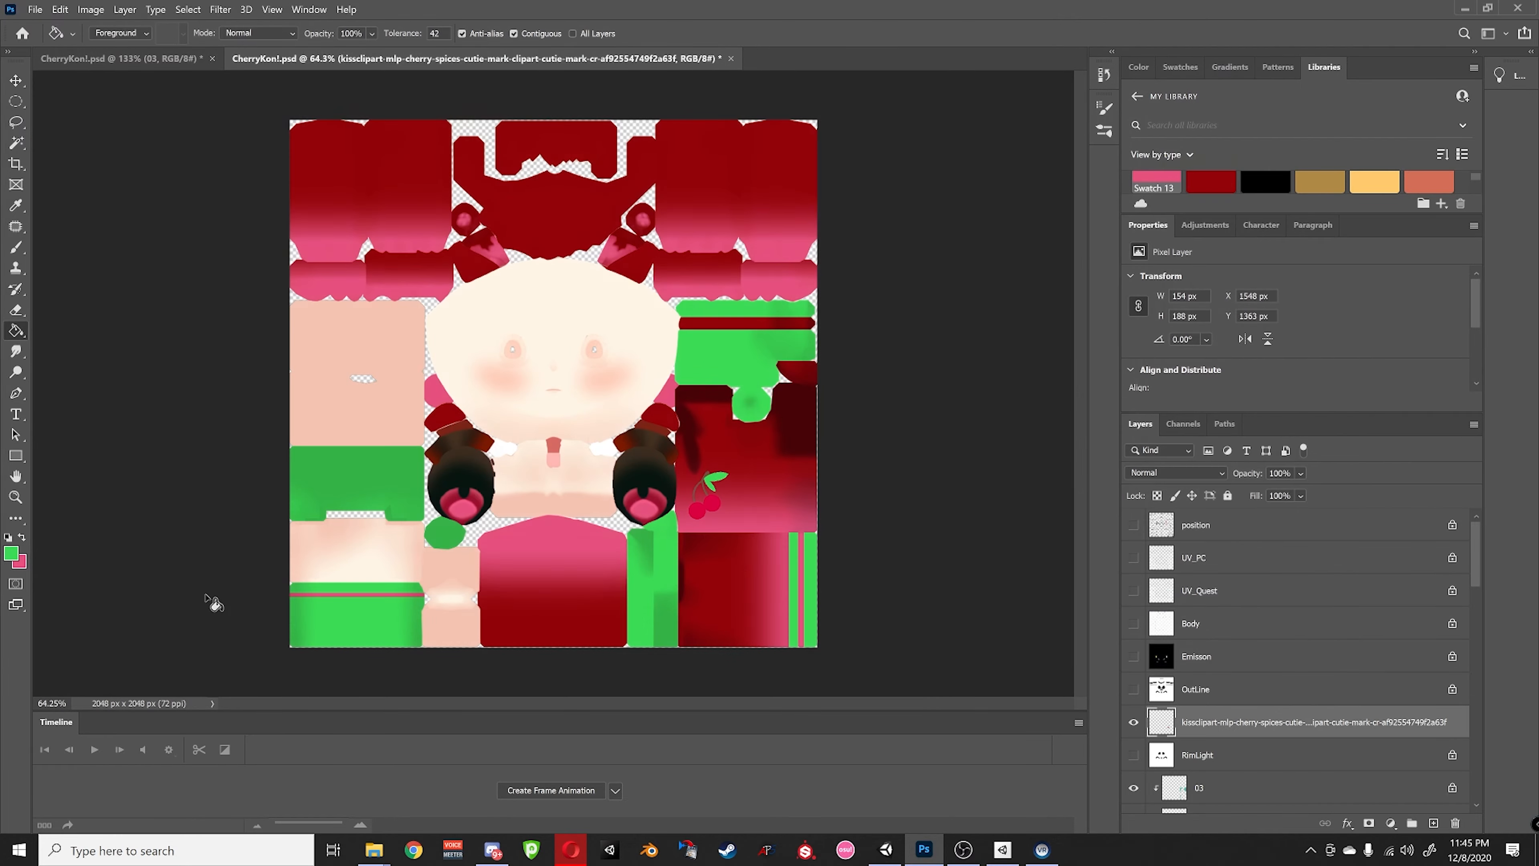
# - Import the new rev3 cherry texture PNG into Unity's Lowpply_Kon_ver1.2/Textures folder
pyautogui.click(1464, 8)
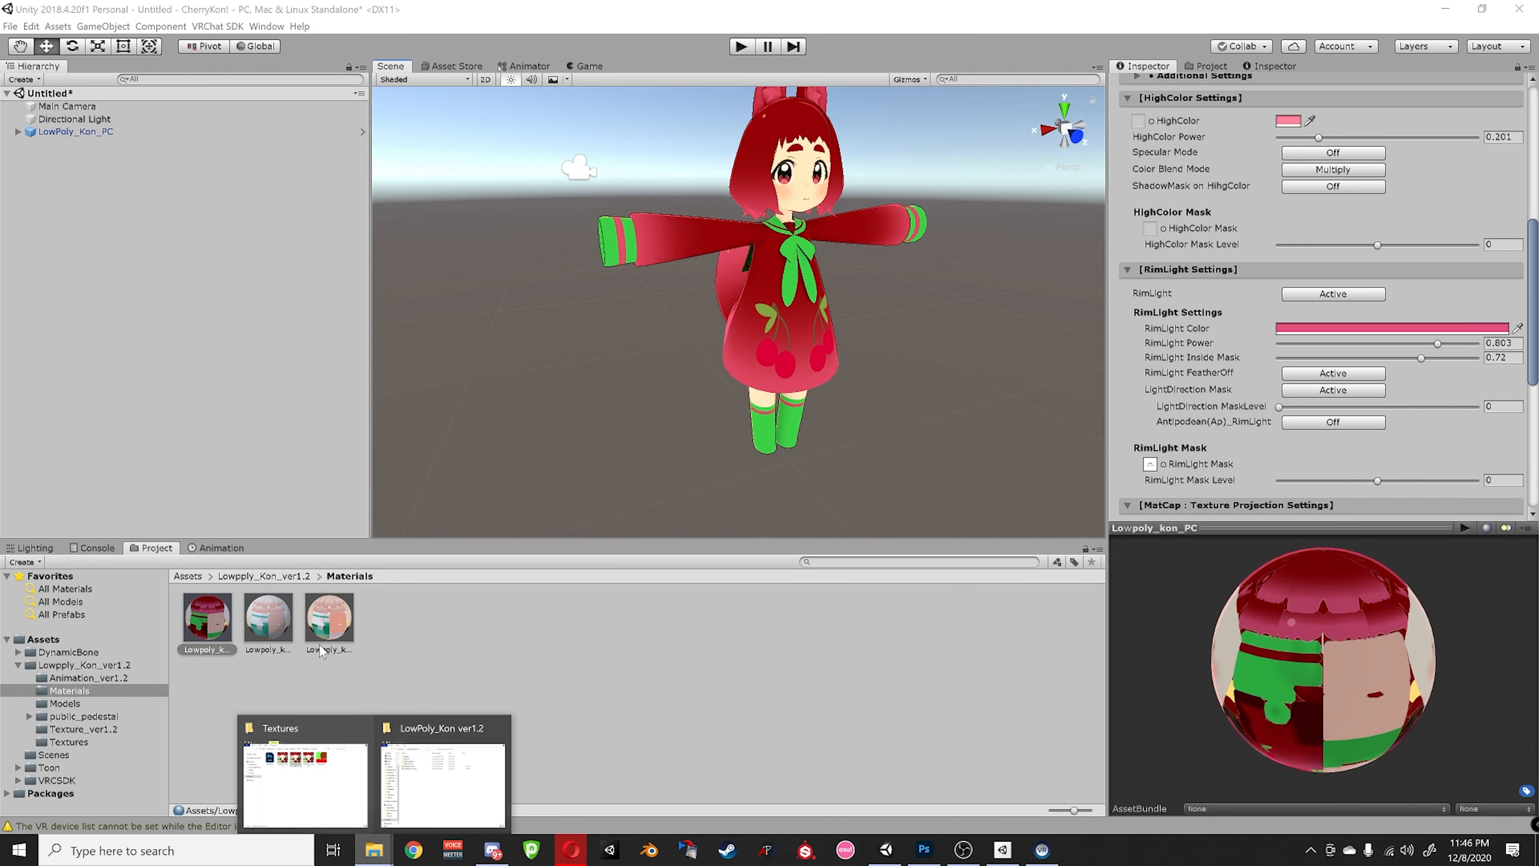
pyautogui.click(276, 576)
pyautogui.click(502, 614)
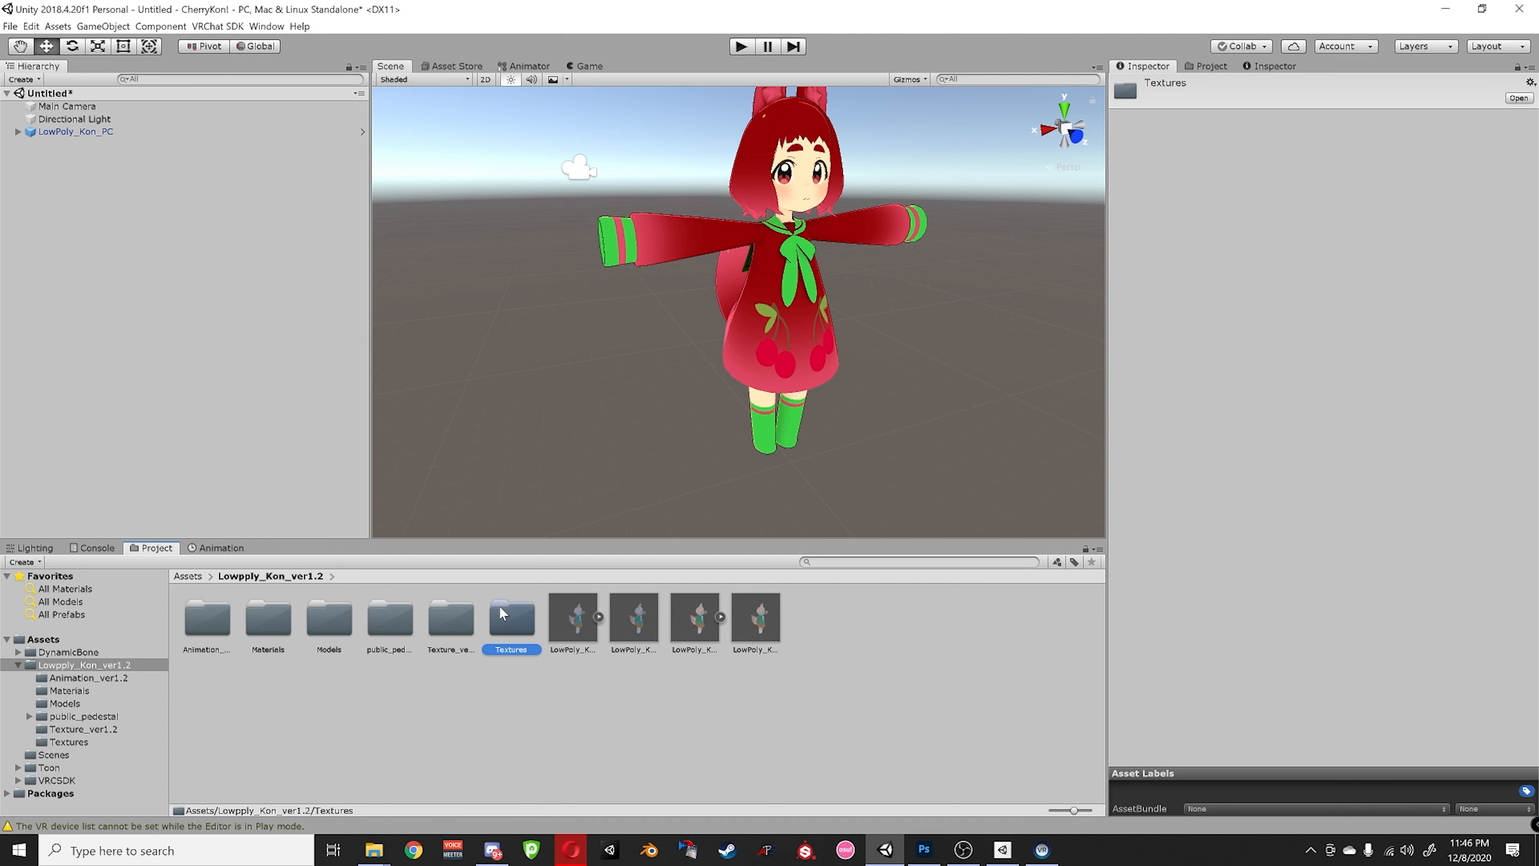
pyautogui.doubleClick(508, 624)
pyautogui.moveTo(375, 845)
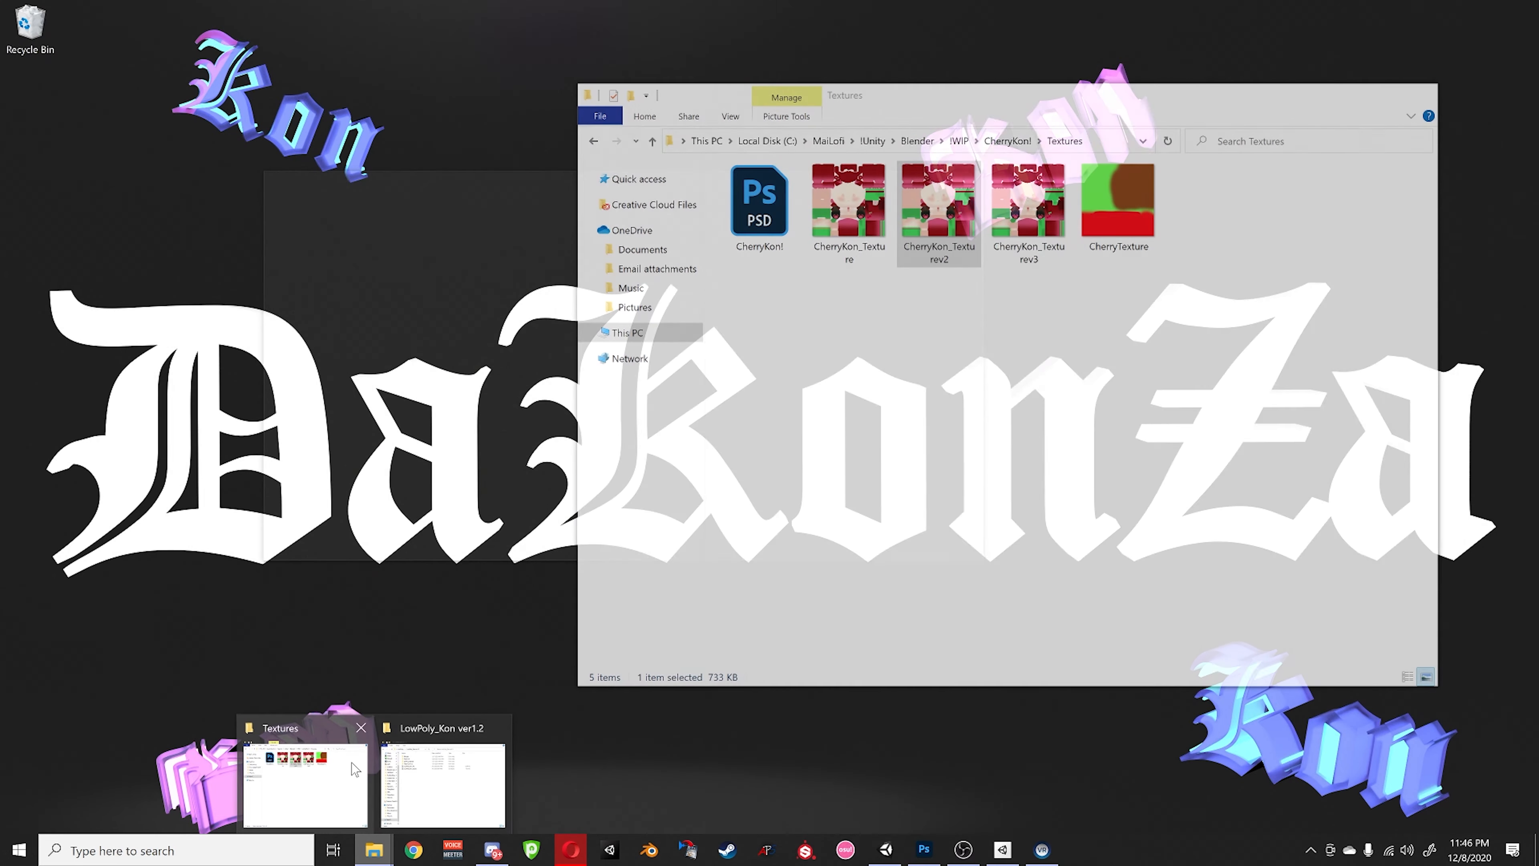
pyautogui.click(354, 786)
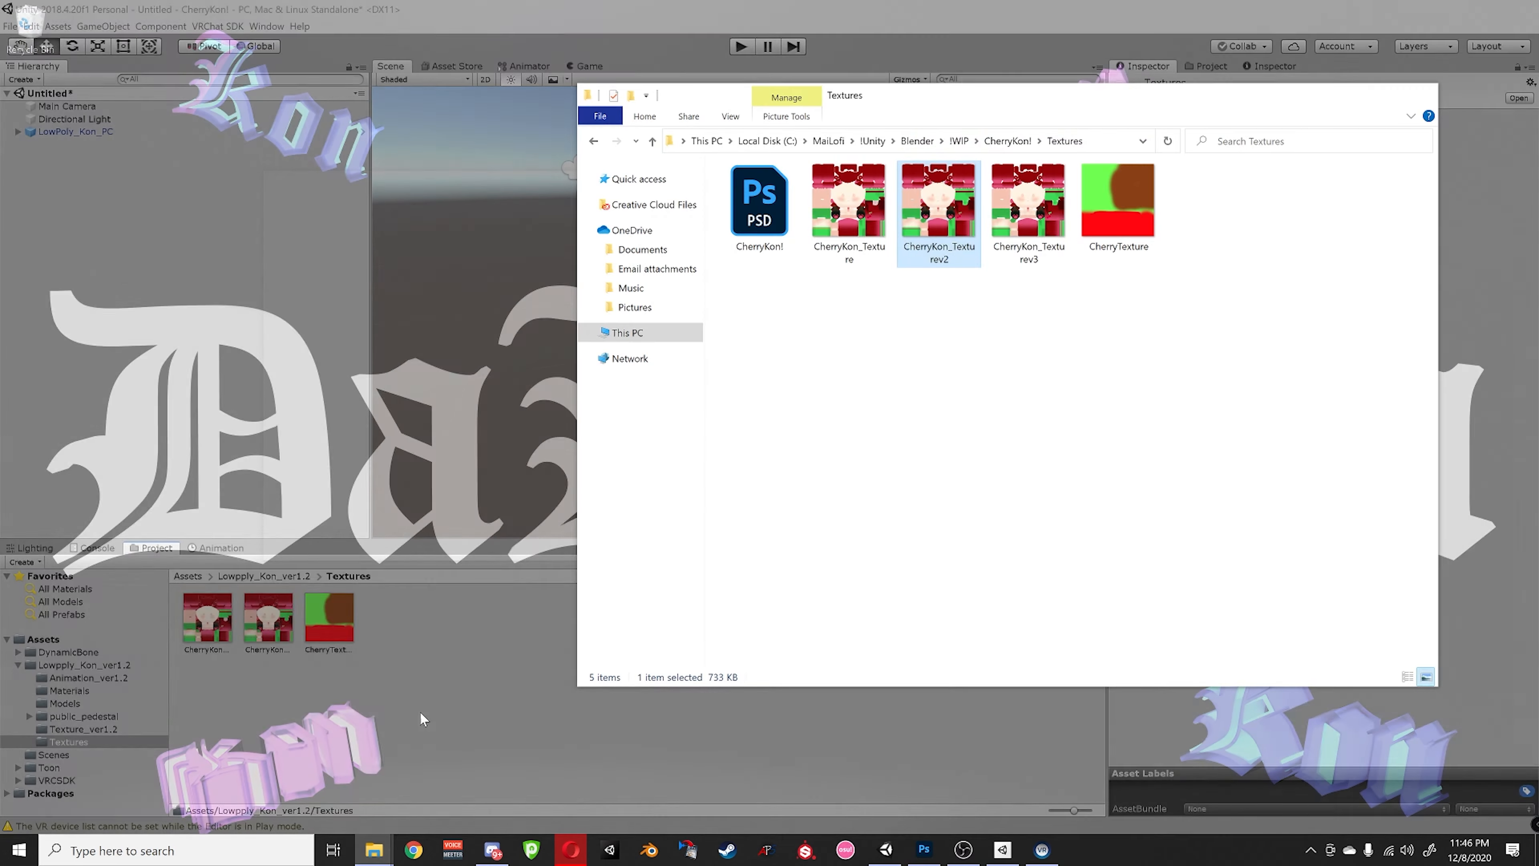
pyautogui.moveTo(1028, 203); pyautogui.dragTo(430, 679)
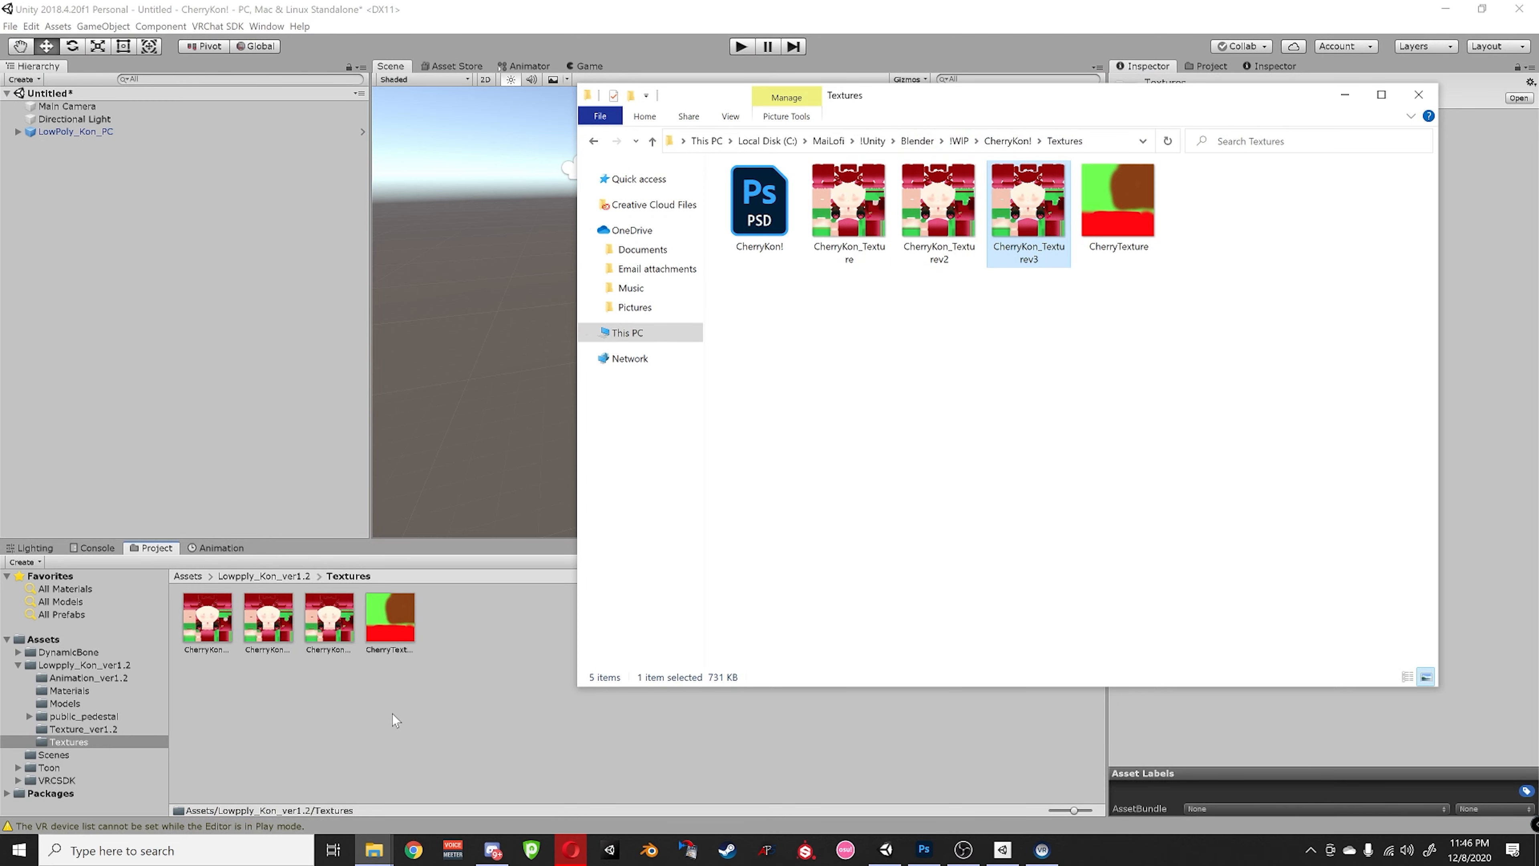
# - Delete the old CherryKon_Texture and CherryKon_Texturev2 textures
pyautogui.click(303, 700)
pyautogui.click(266, 618)
pyautogui.keyDown('ctrl'); pyautogui.click(204, 642); pyautogui.keyUp('ctrl')
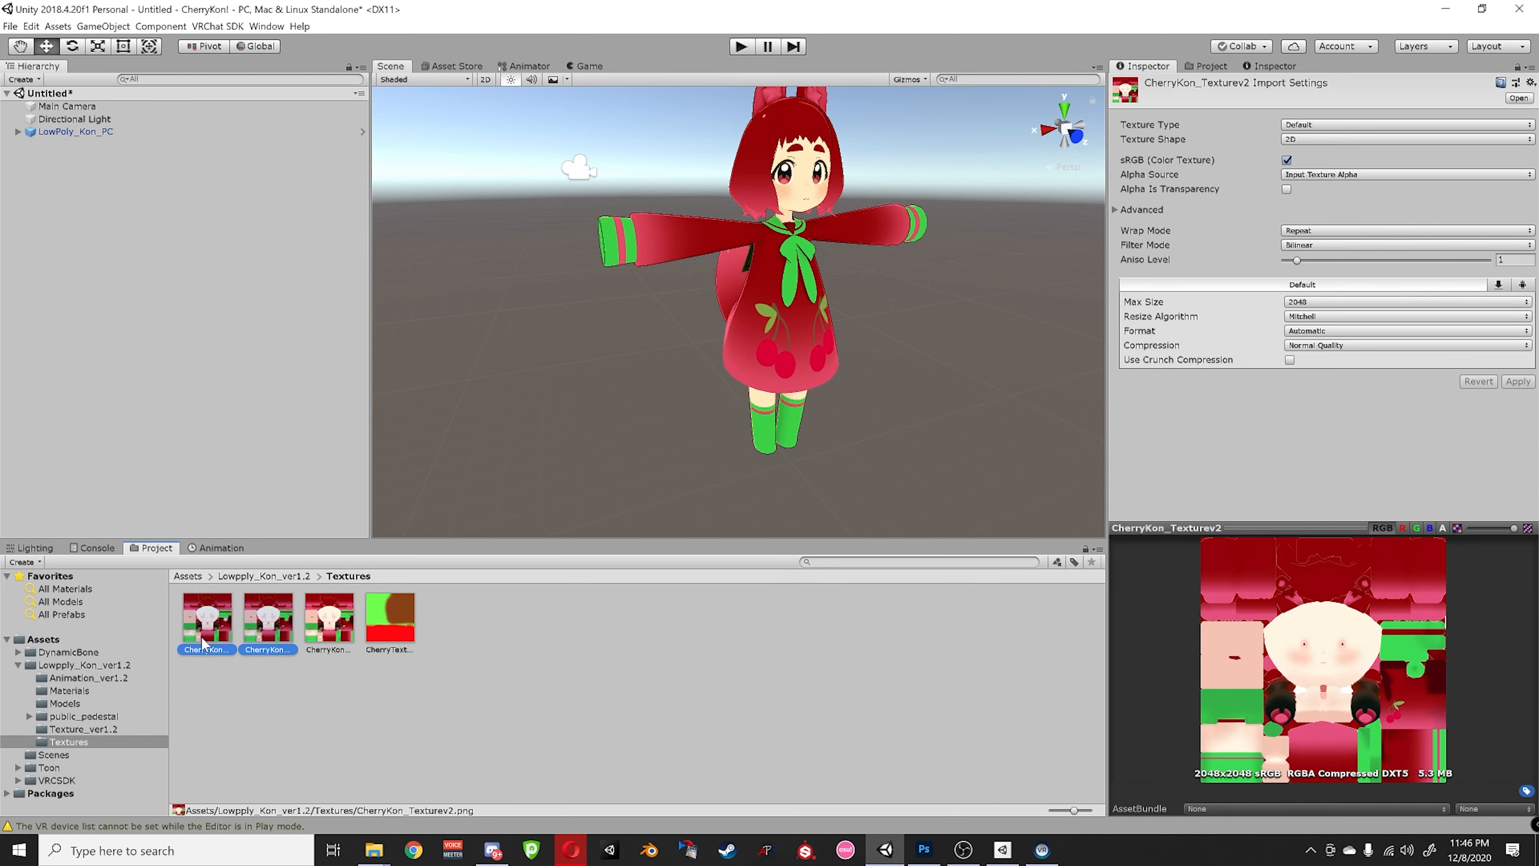
pyautogui.press('Delete')
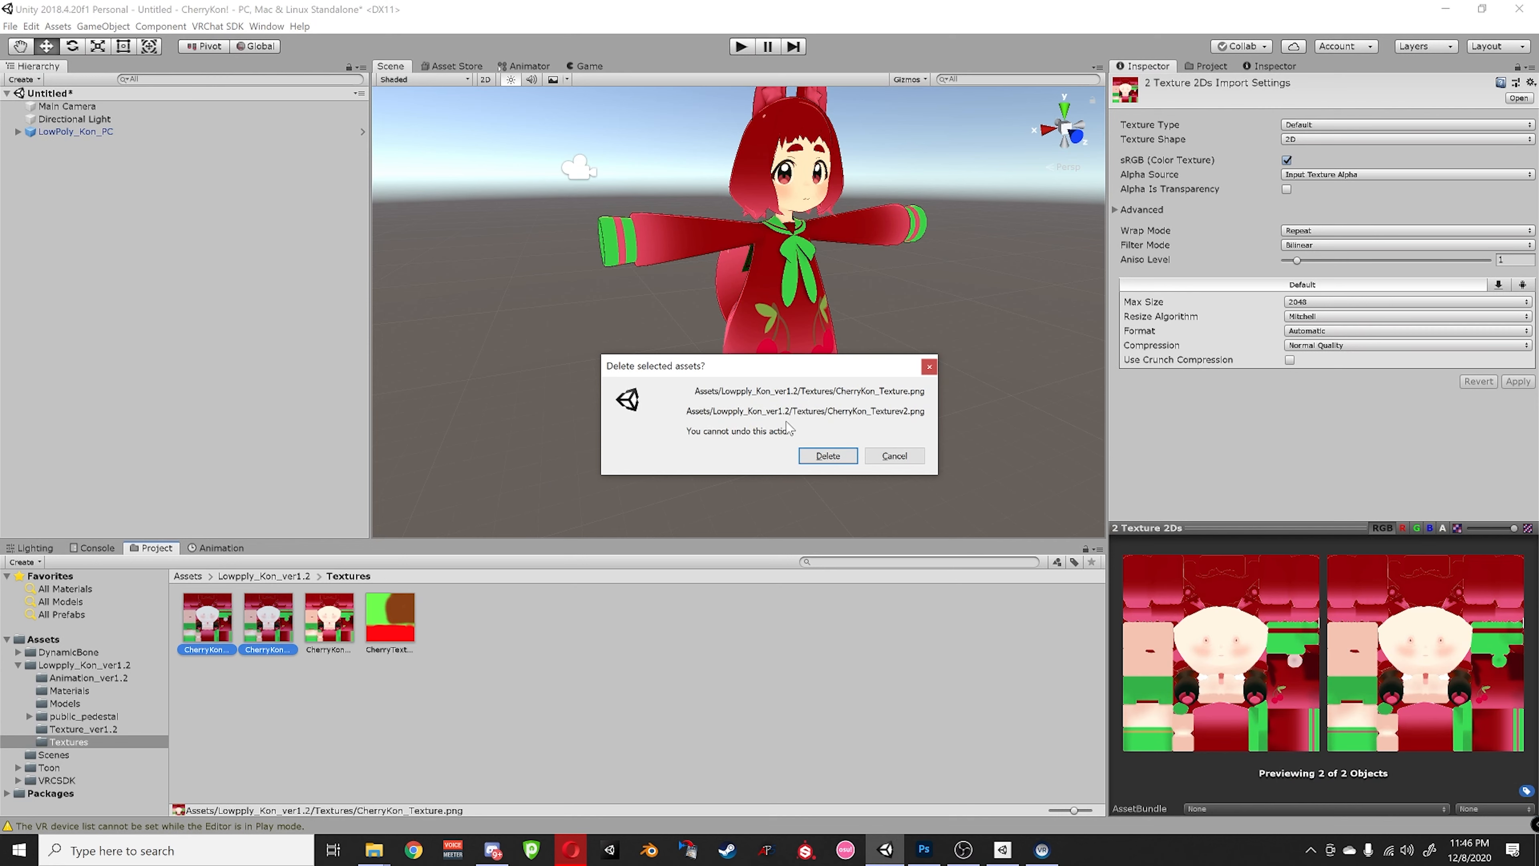
pyautogui.click(825, 455)
# - Assign the new cherry texture as the Lowpoly_kon_PC material's base map
pyautogui.click(280, 576)
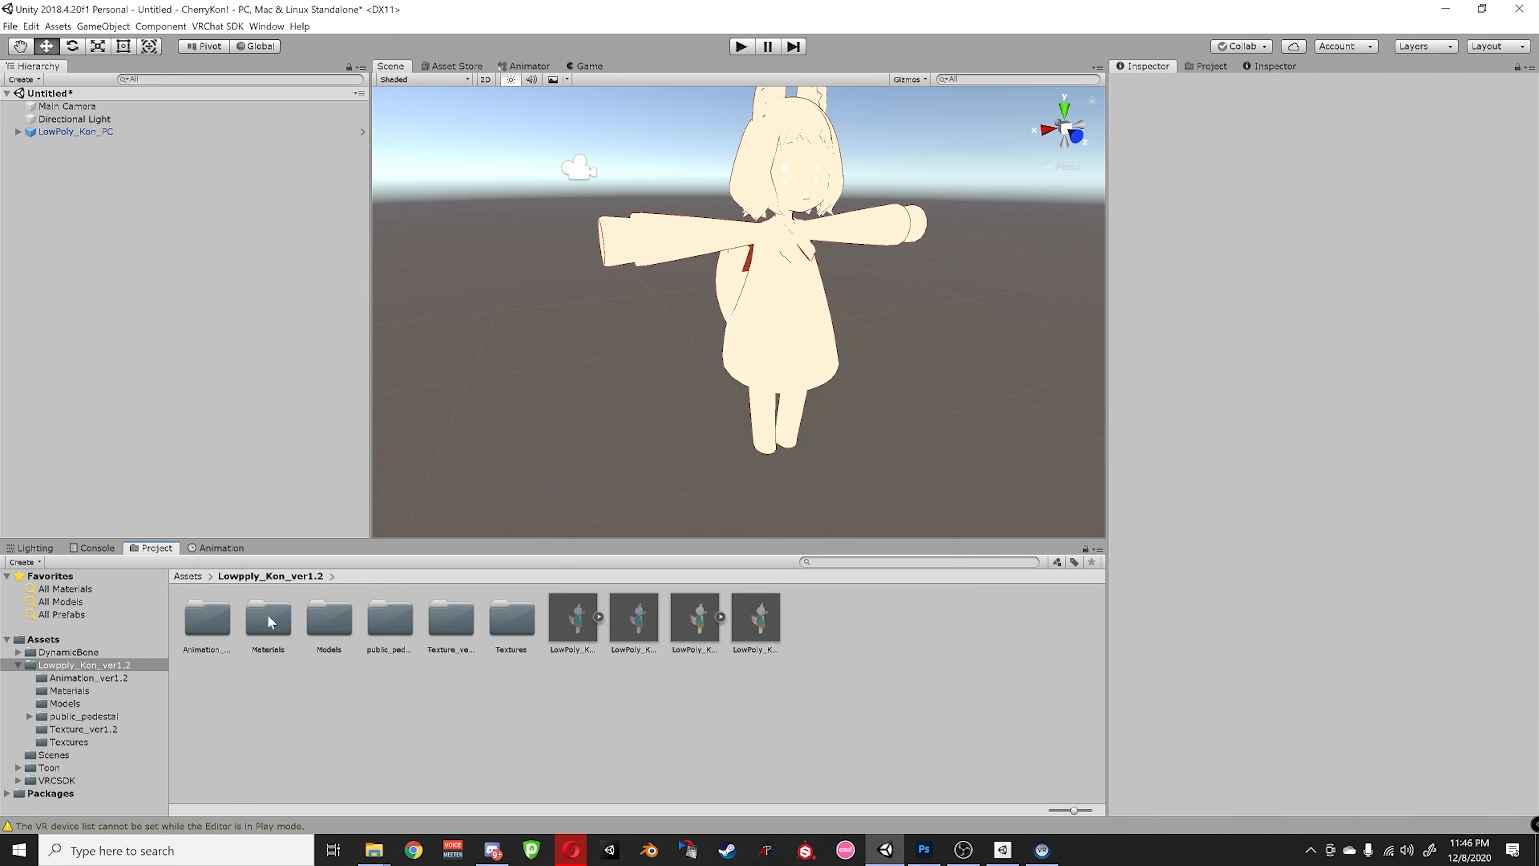
pyautogui.doubleClick(268, 619)
pyautogui.click(218, 617)
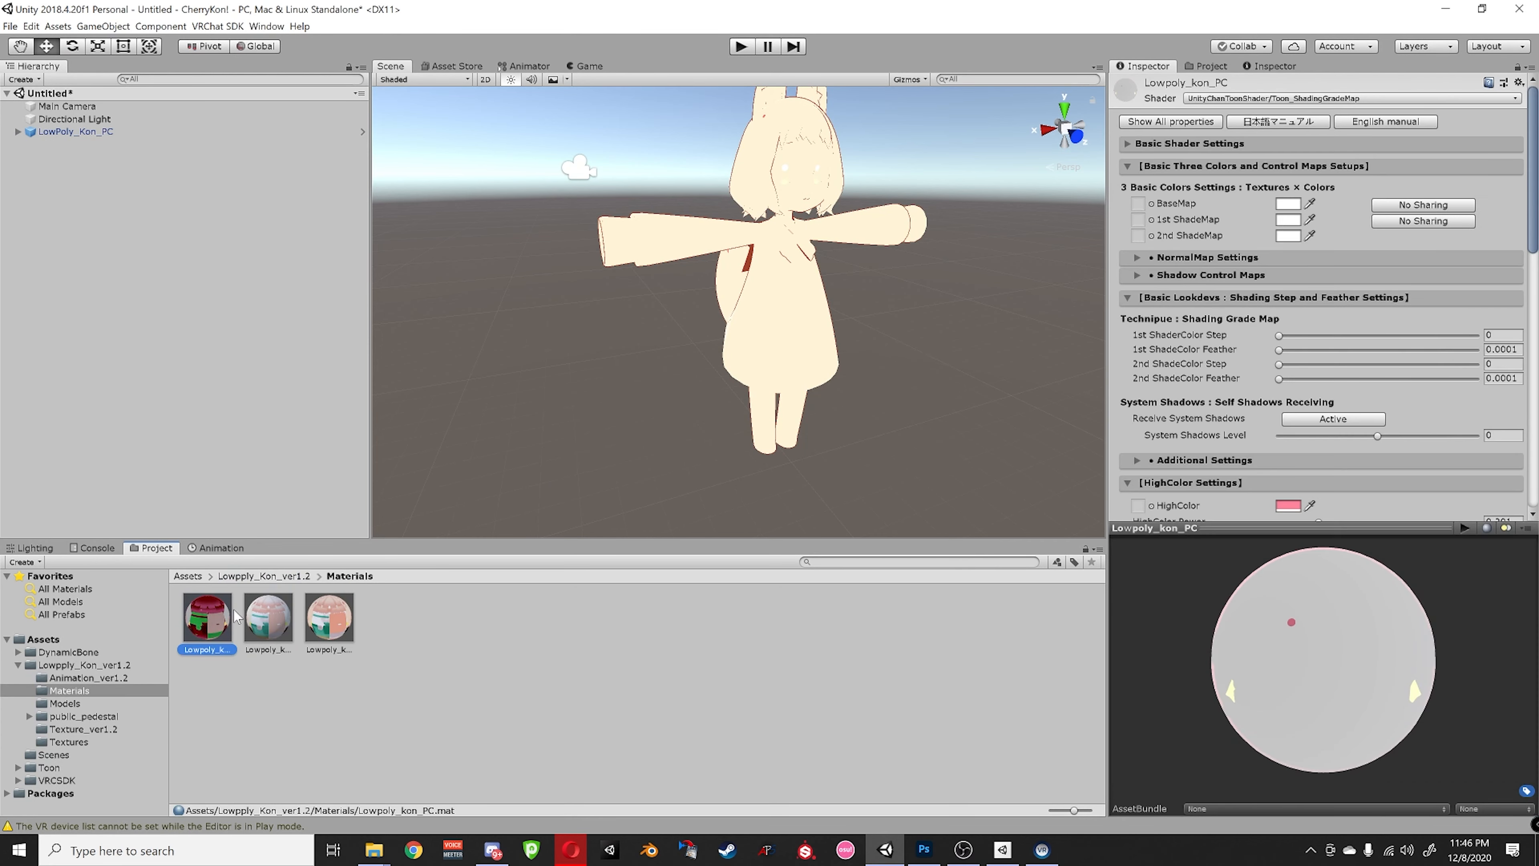
pyautogui.click(1150, 204)
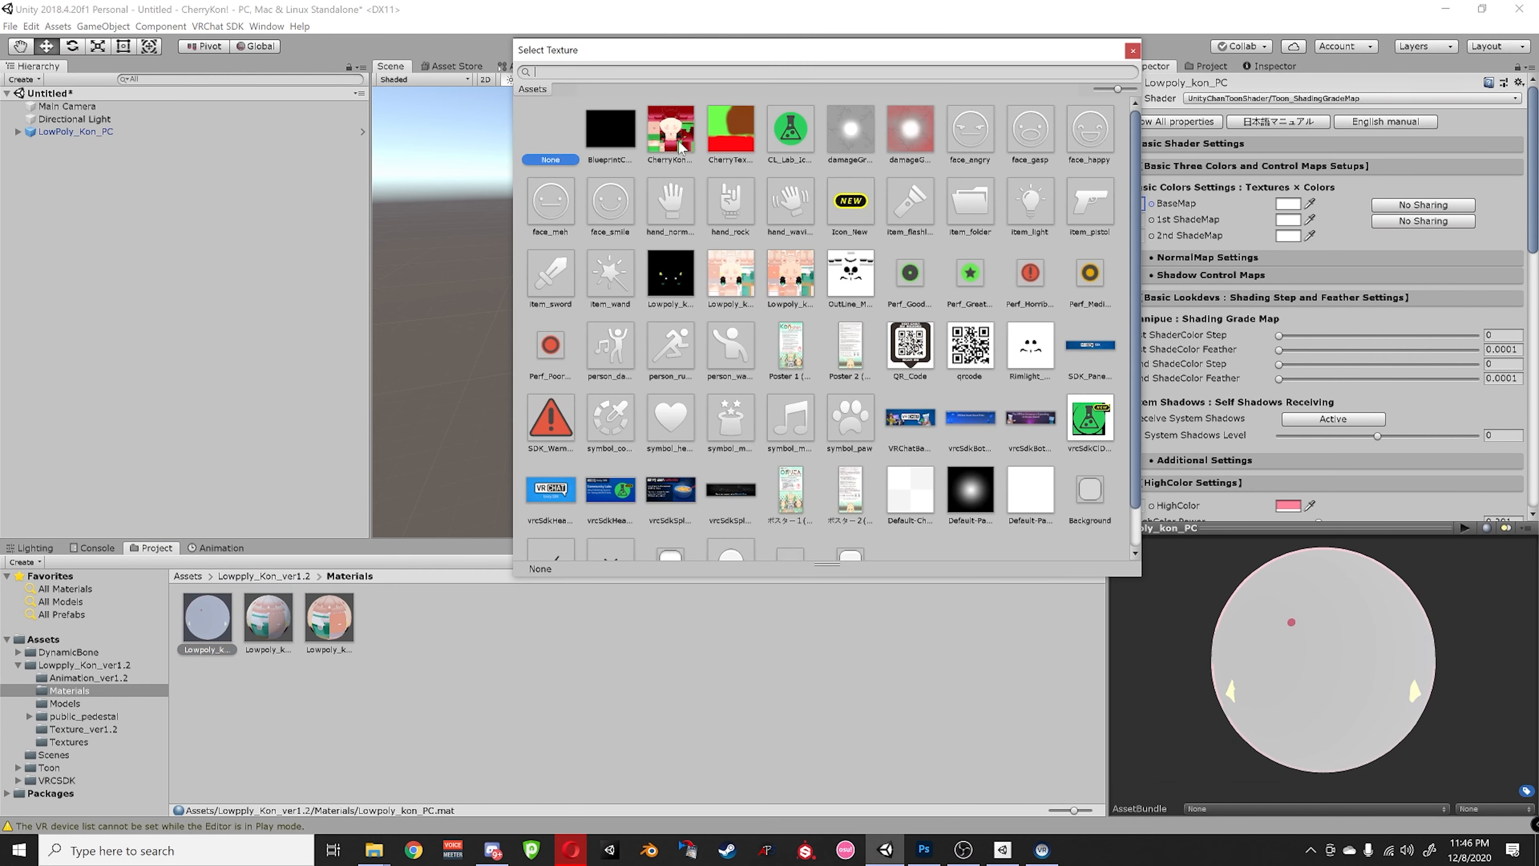
pyautogui.doubleClick(671, 131)
# - Fly and orbit around the avatar to inspect the cherry texture from several angles
pyautogui.scroll(2, 805, 307)
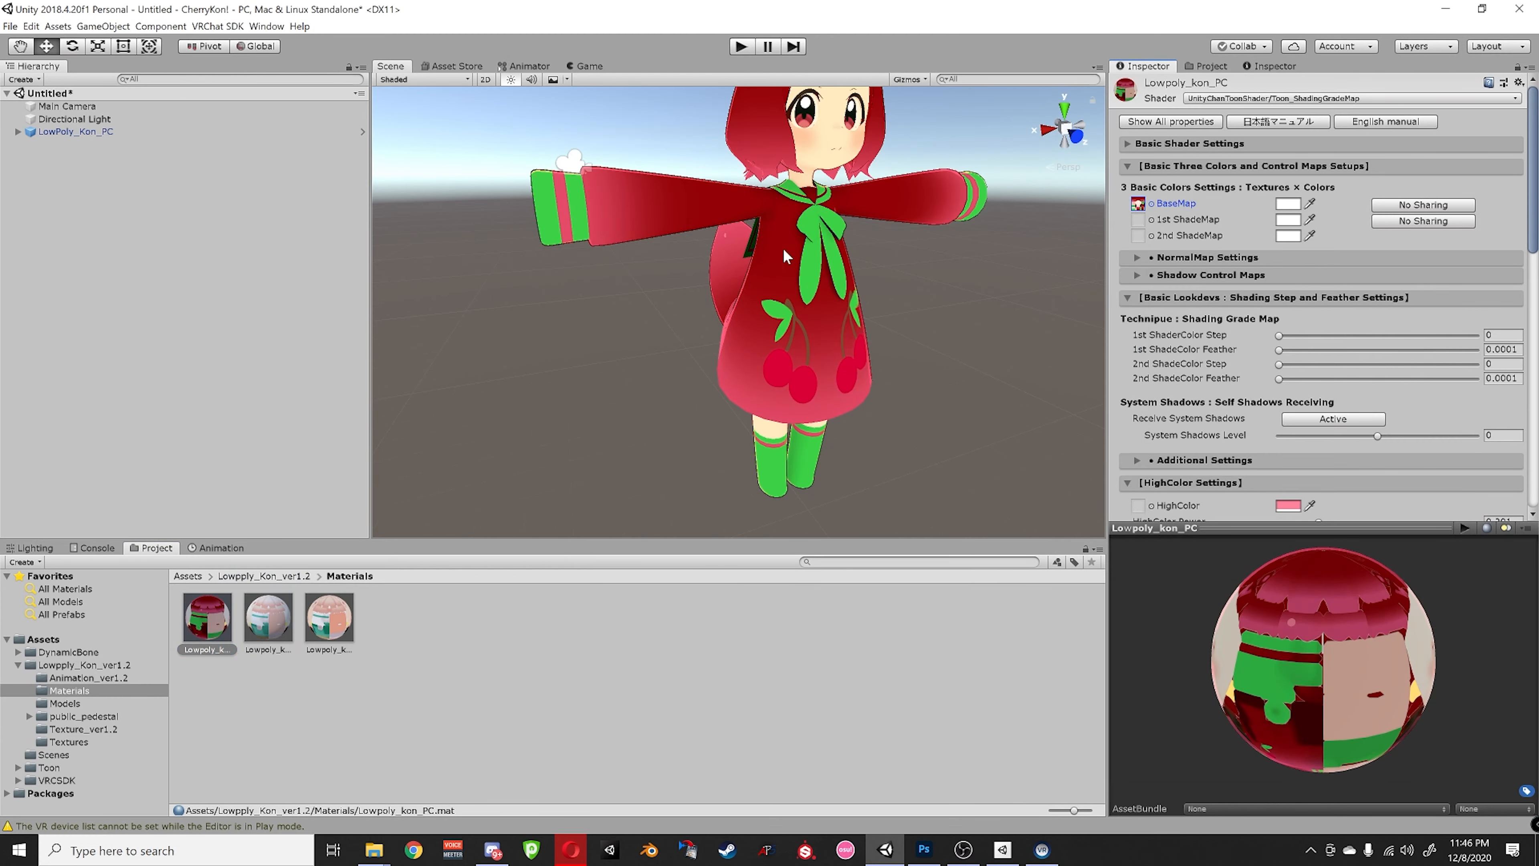
pyautogui.scroll(5, 782, 247)
pyautogui.scroll(-5, 729, 318)
pyautogui.press('a')
pyautogui.moveTo(630, 325); pyautogui.dragTo(662, 256, button='right')
pyautogui.press('w')
pyautogui.press('a')
pyautogui.press('d')
pyautogui.press('a')
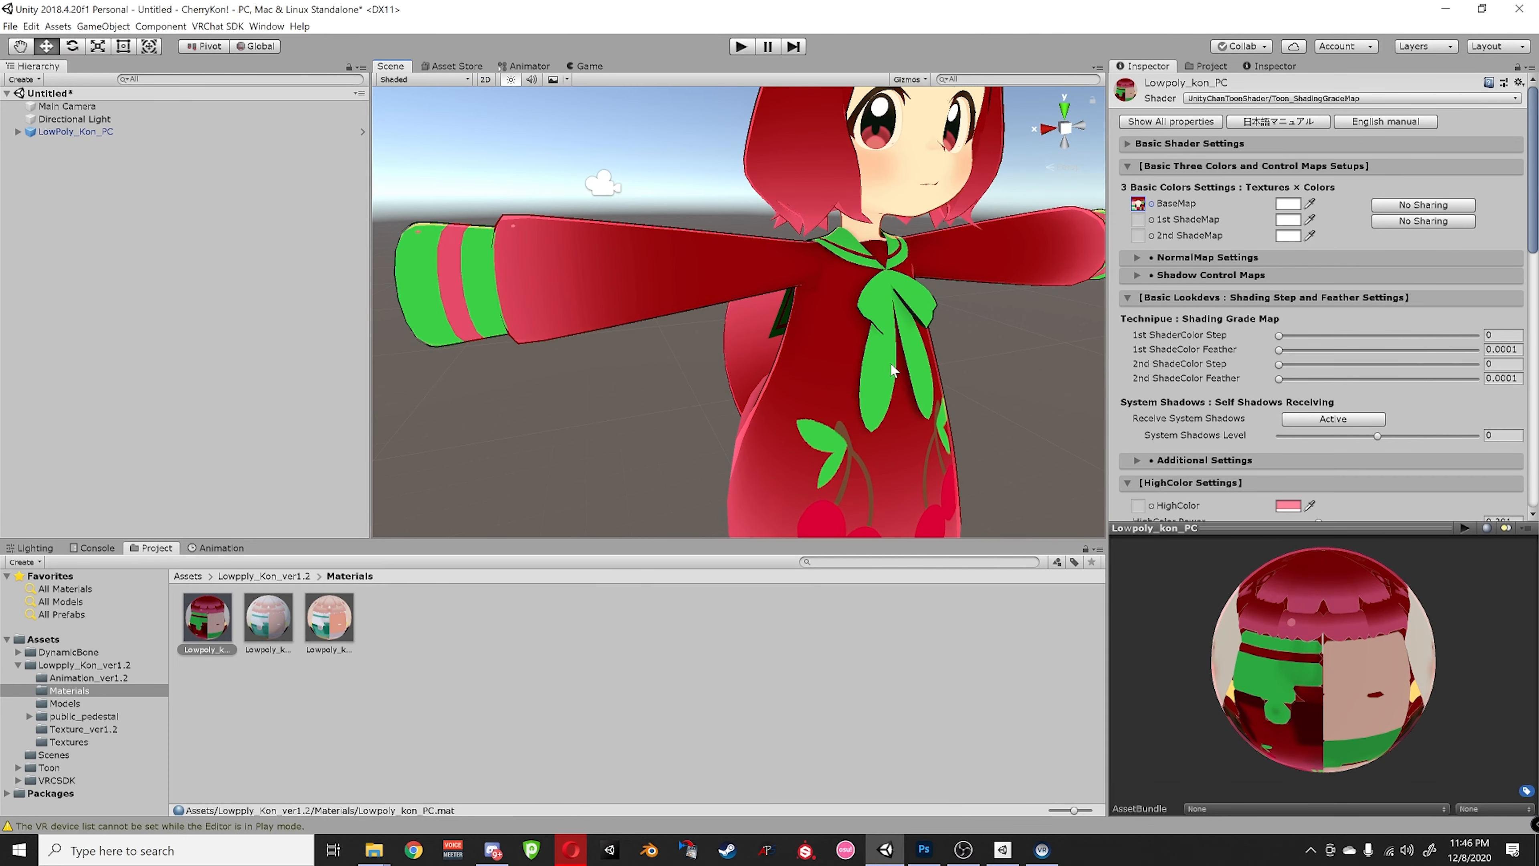
pyautogui.scroll(-5, 879, 364)
pyautogui.moveTo(806, 364); pyautogui.dragTo(818, 424, button='right')
pyautogui.scroll(-3, 836, 377)
pyautogui.scroll(3, 835, 377)
pyautogui.moveTo(818, 424); pyautogui.dragTo(841, 369, button='middle')
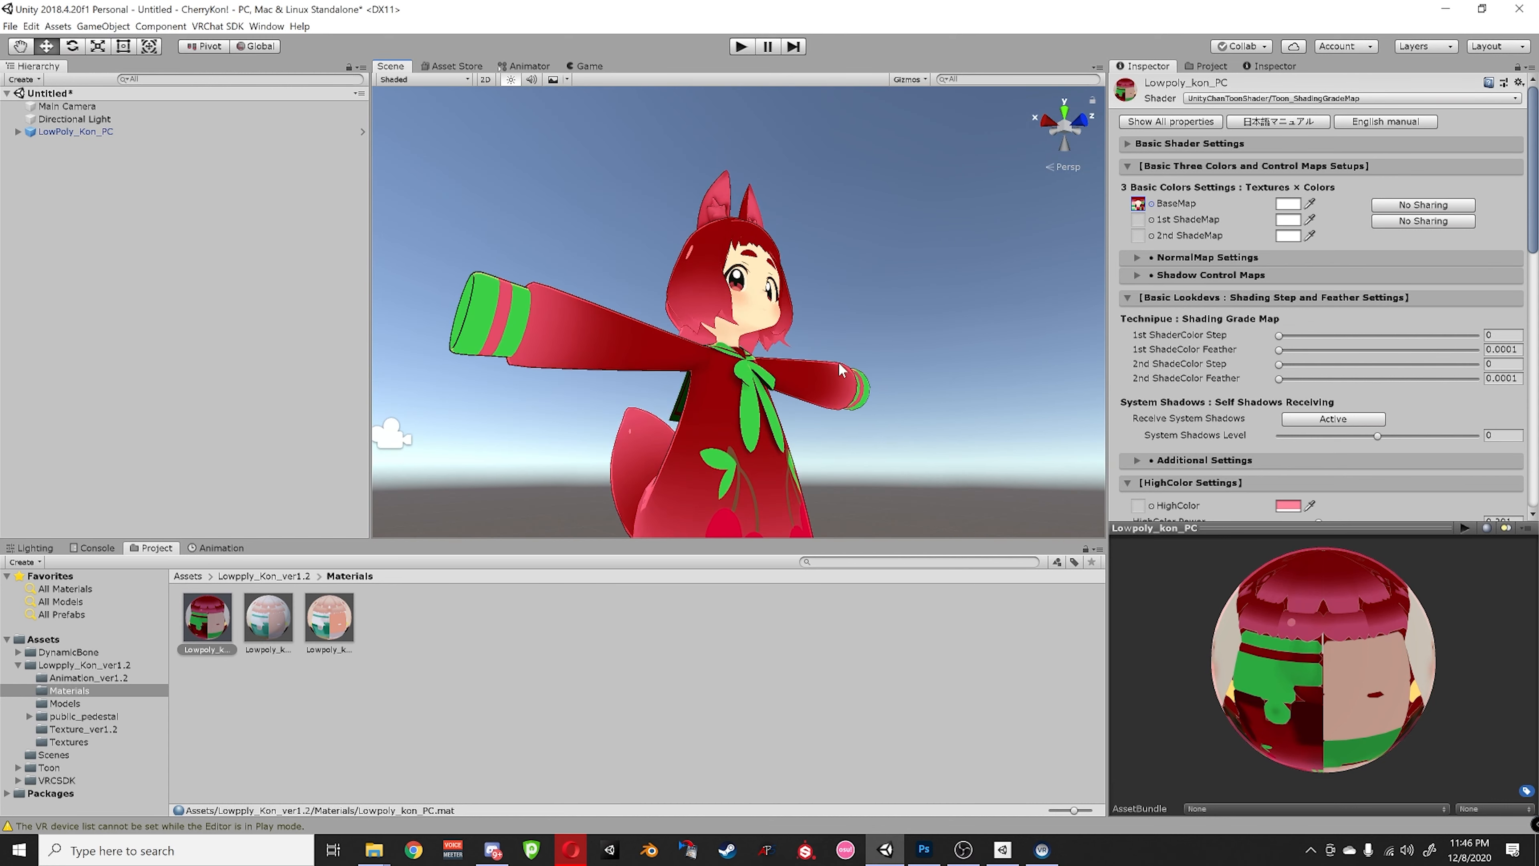
pyautogui.moveTo(840, 370); pyautogui.dragTo(830, 464, button='right')
pyautogui.moveTo(821, 351); pyautogui.dragTo(808, 395, button='middle')
pyautogui.scroll(4, 810, 390)
pyautogui.scroll(-5, 1202, 423)
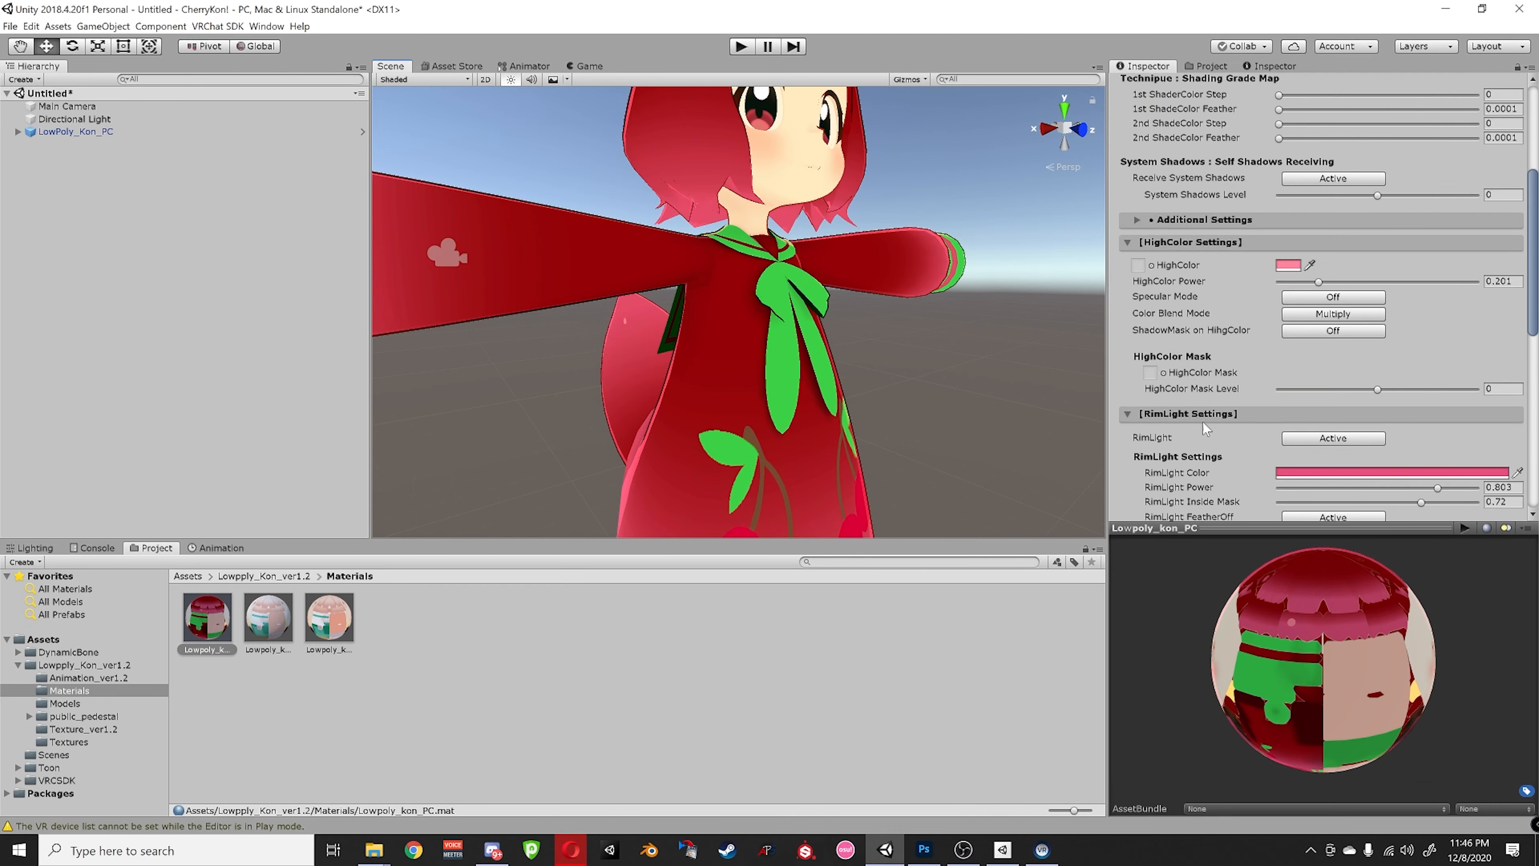
pyautogui.scroll(-8, 1199, 434)
pyautogui.scroll(-5, 771, 411)
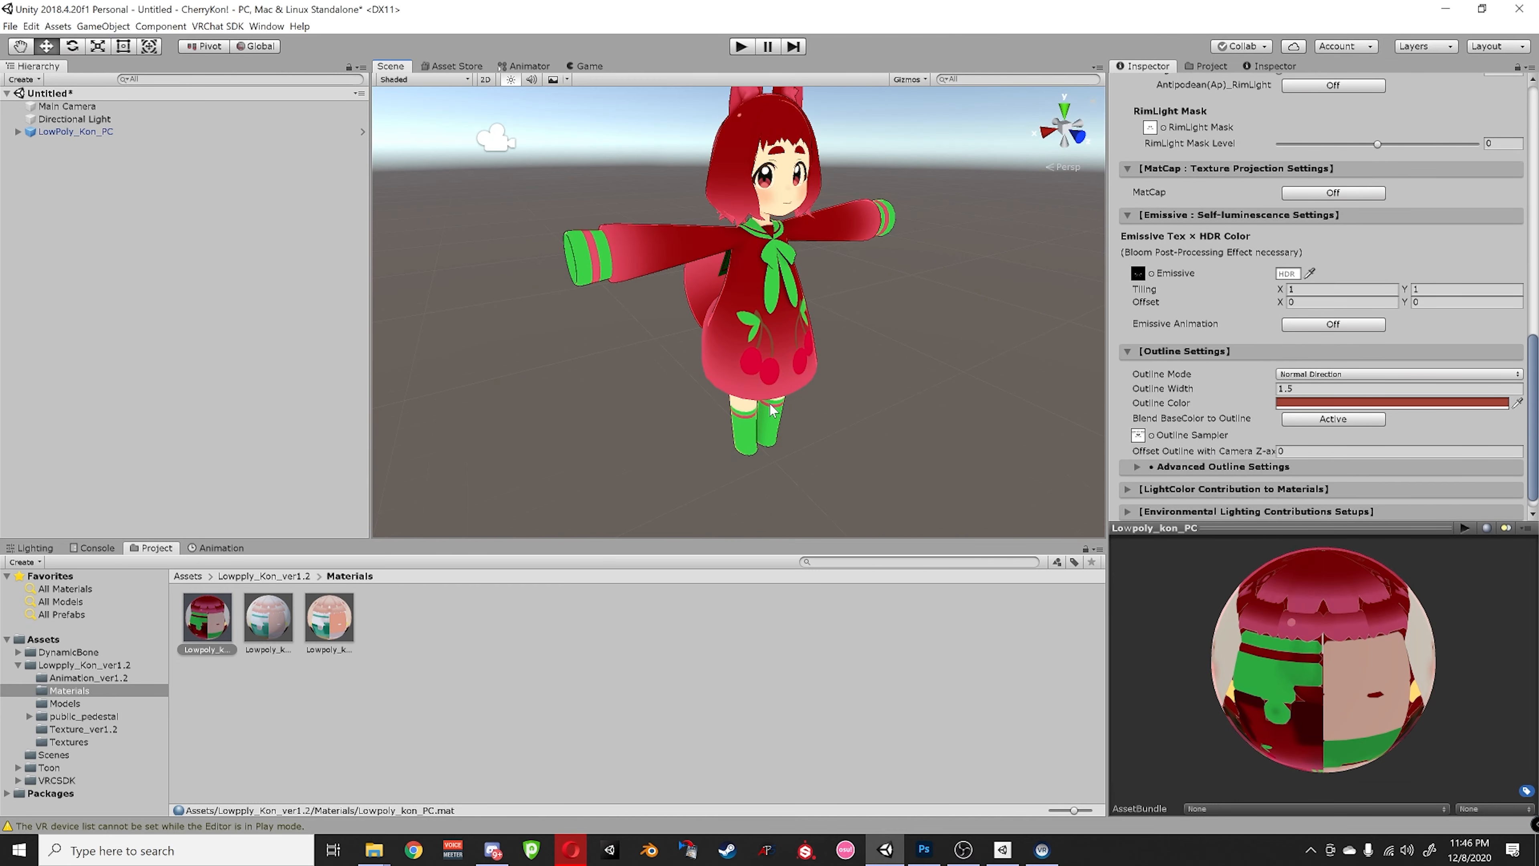
pyautogui.scroll(3, 769, 402)
pyautogui.moveTo(777, 387); pyautogui.dragTo(833, 415, button='middle')
pyautogui.scroll(3, 787, 403)
pyautogui.scroll(-4, 791, 405)
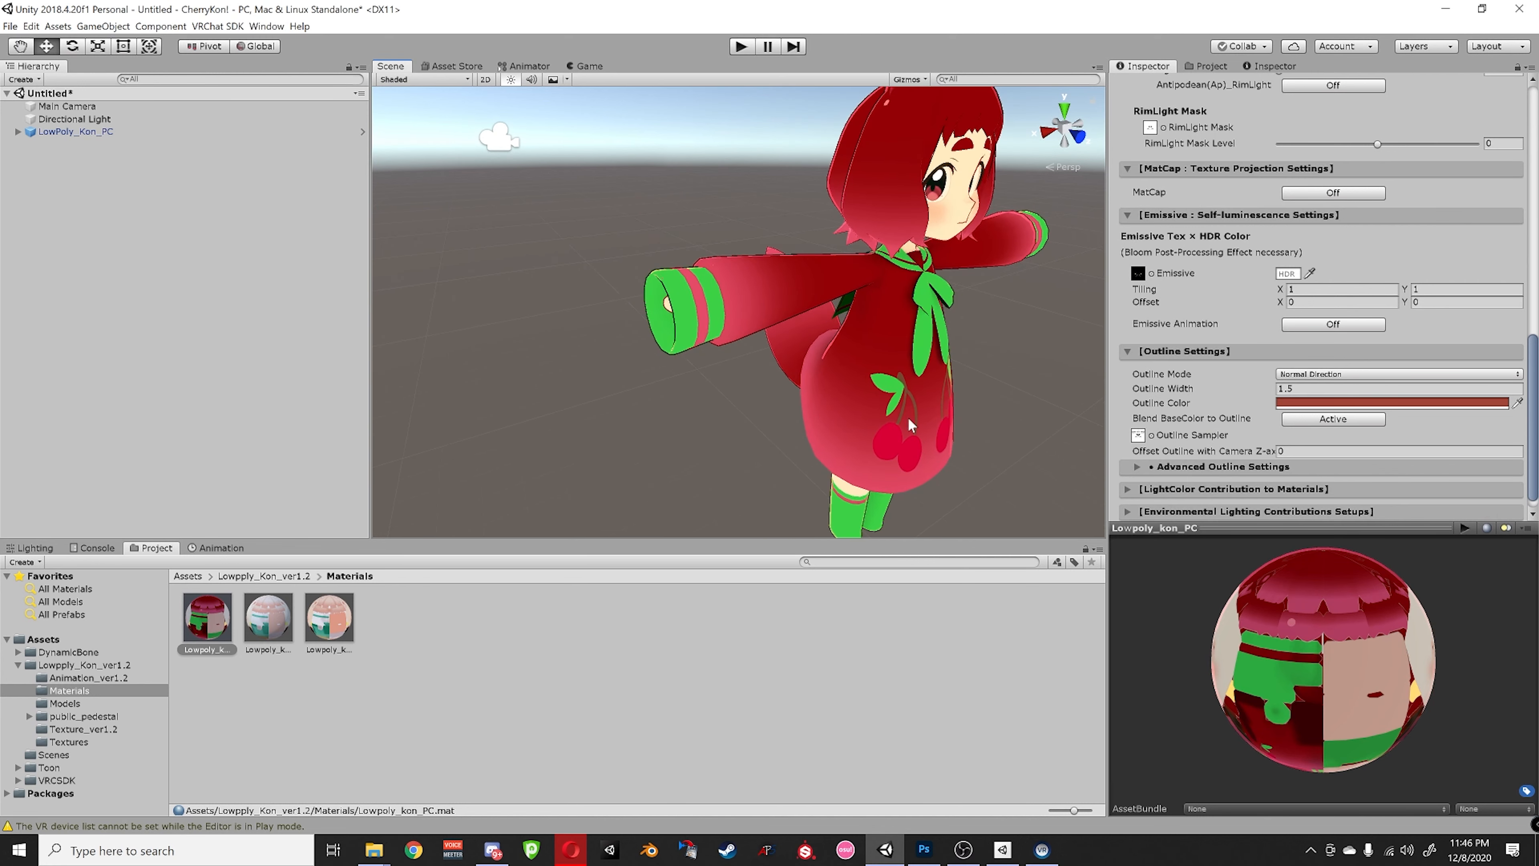
# - Try out different outline colours on the material, ending on black
pyautogui.click(1287, 404)
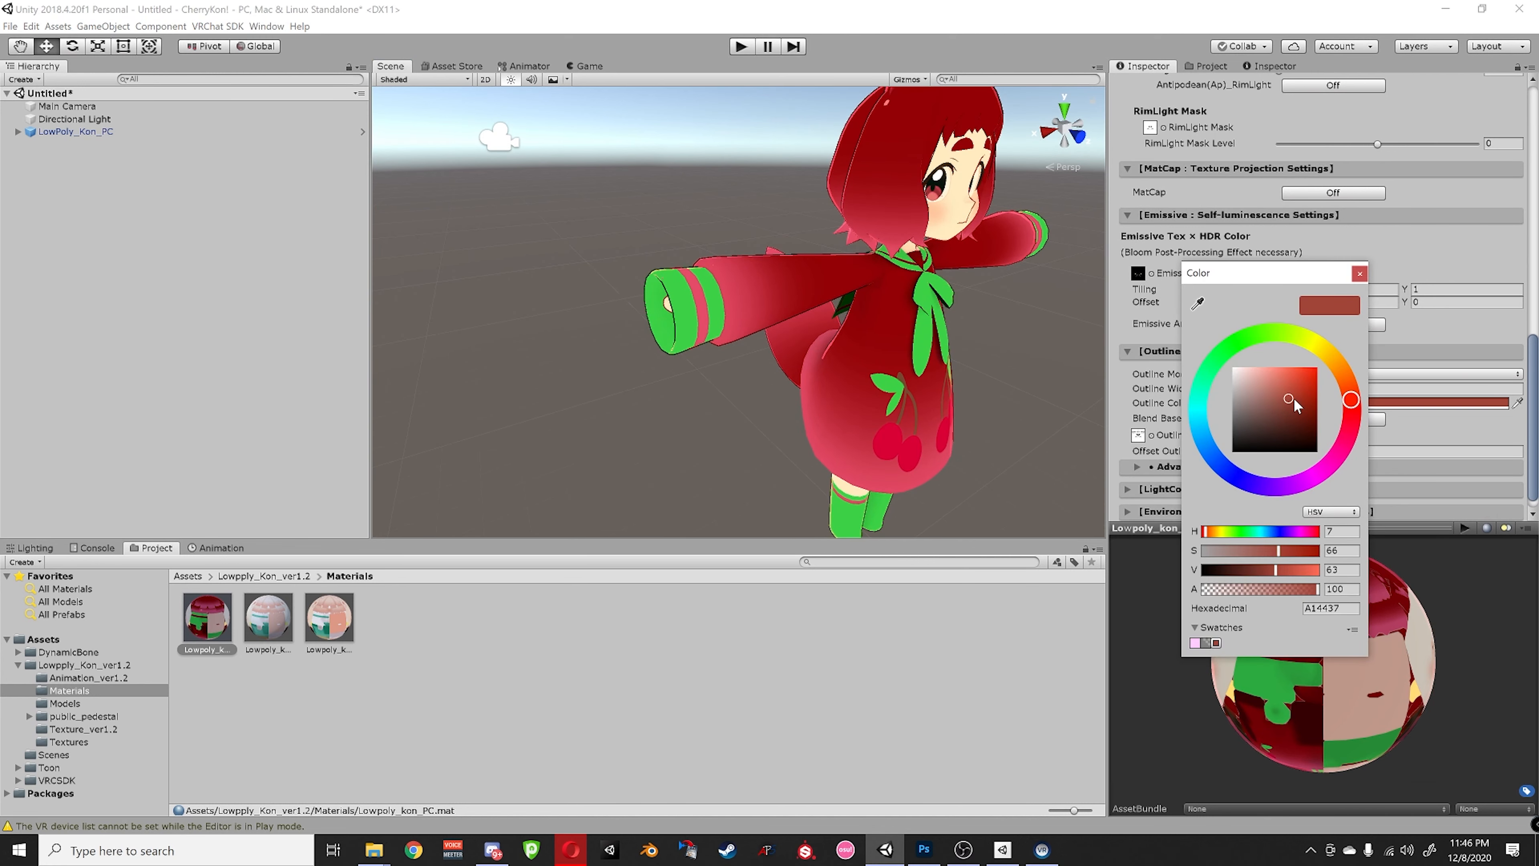
pyautogui.moveTo(1279, 418)
pyautogui.mouseDown()
pyautogui.moveTo(1347, 368)
pyautogui.moveTo(1202, 379)
pyautogui.mouseUp()
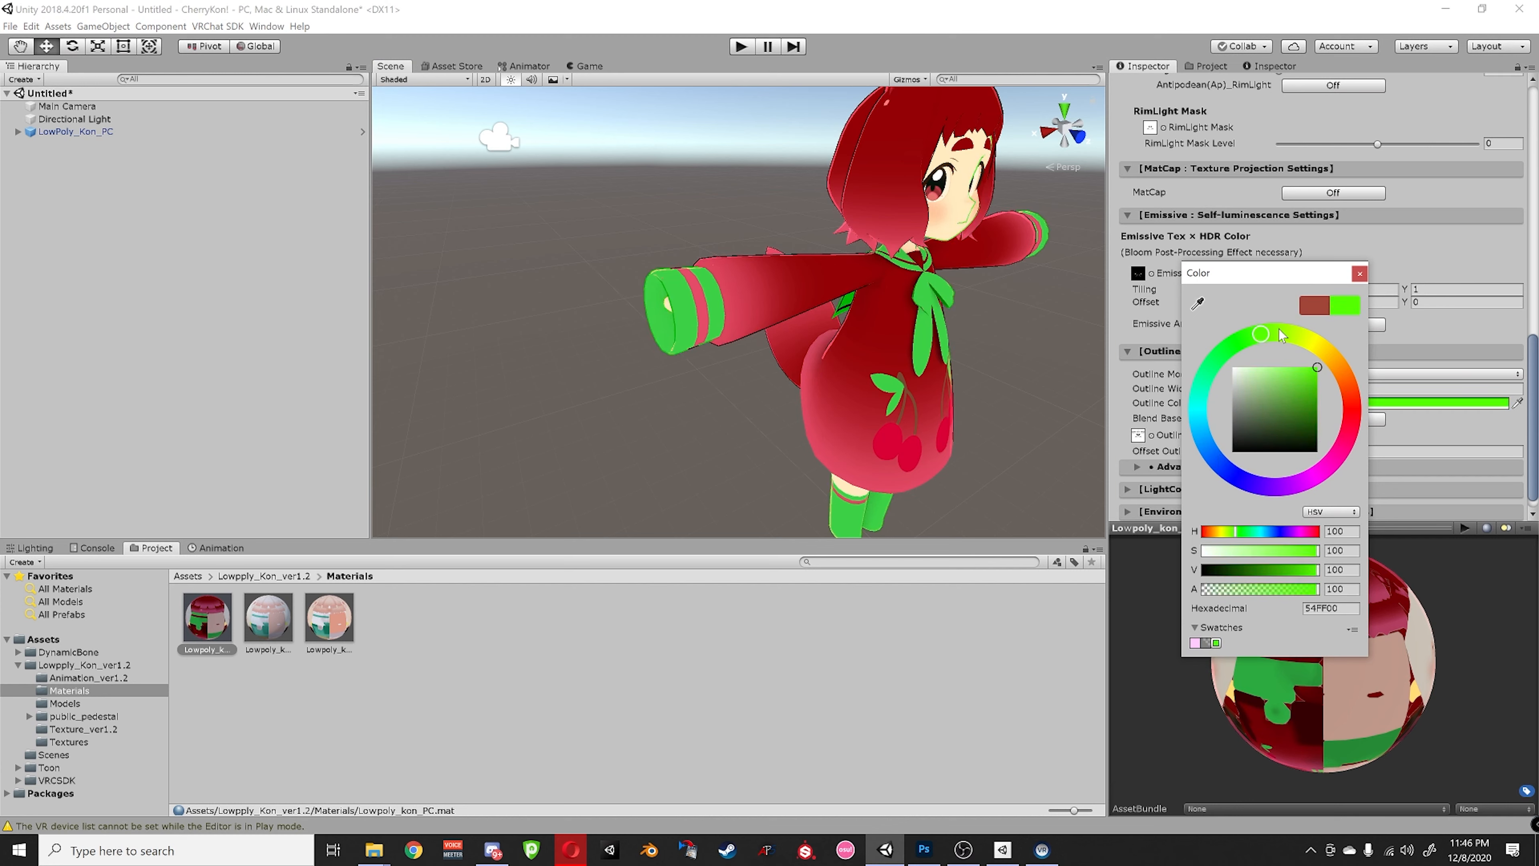
pyautogui.moveTo(1281, 333)
pyautogui.mouseDown()
pyautogui.moveTo(1351, 411)
pyautogui.moveTo(1249, 337)
pyautogui.moveTo(1342, 376)
pyautogui.moveTo(1243, 337)
pyautogui.mouseUp()
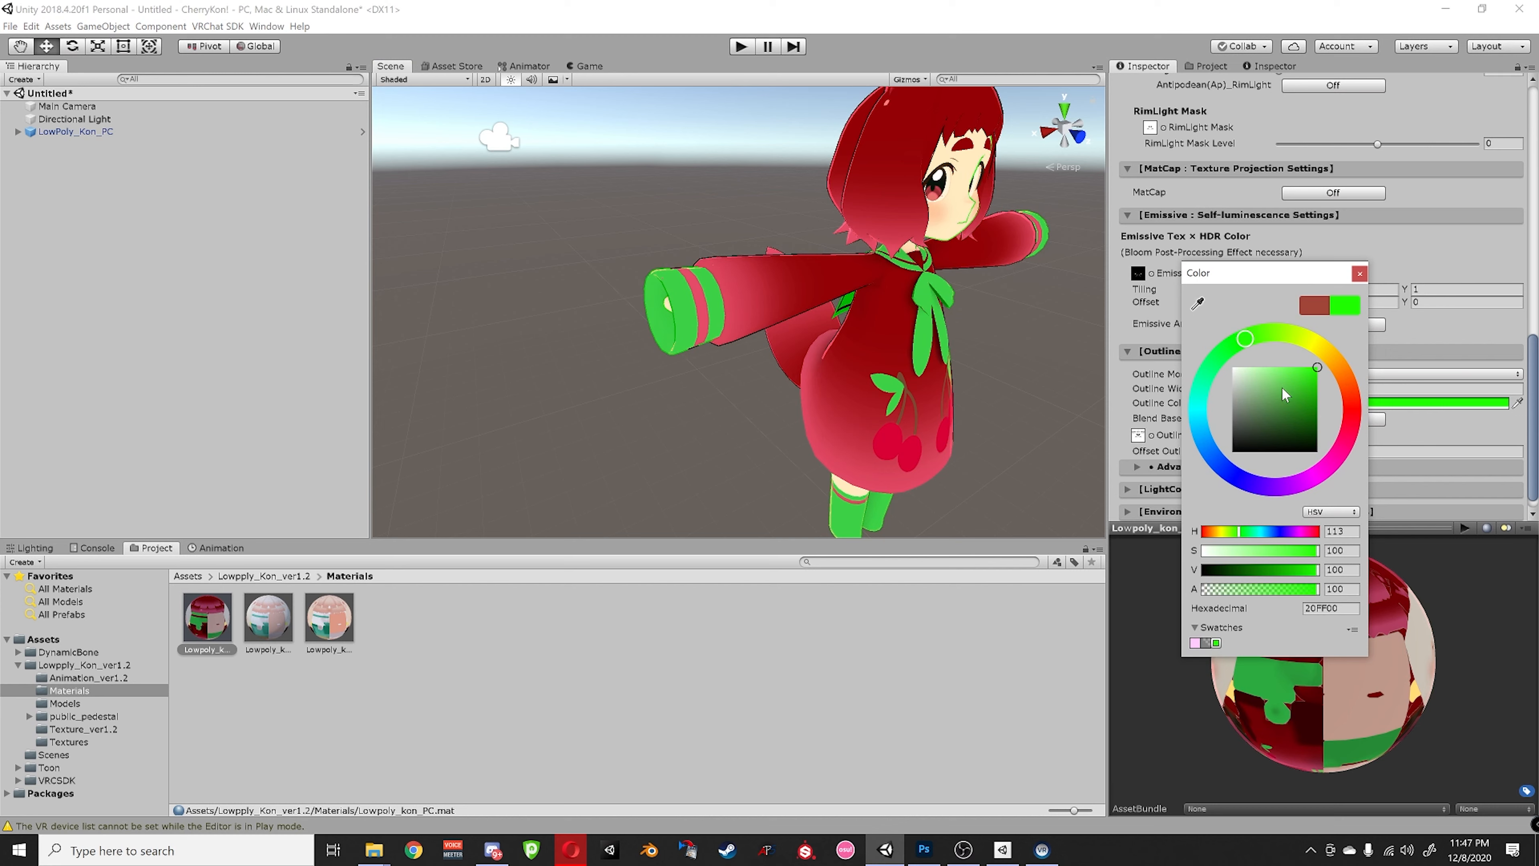
pyautogui.moveTo(1285, 395); pyautogui.dragTo(1221, 468)
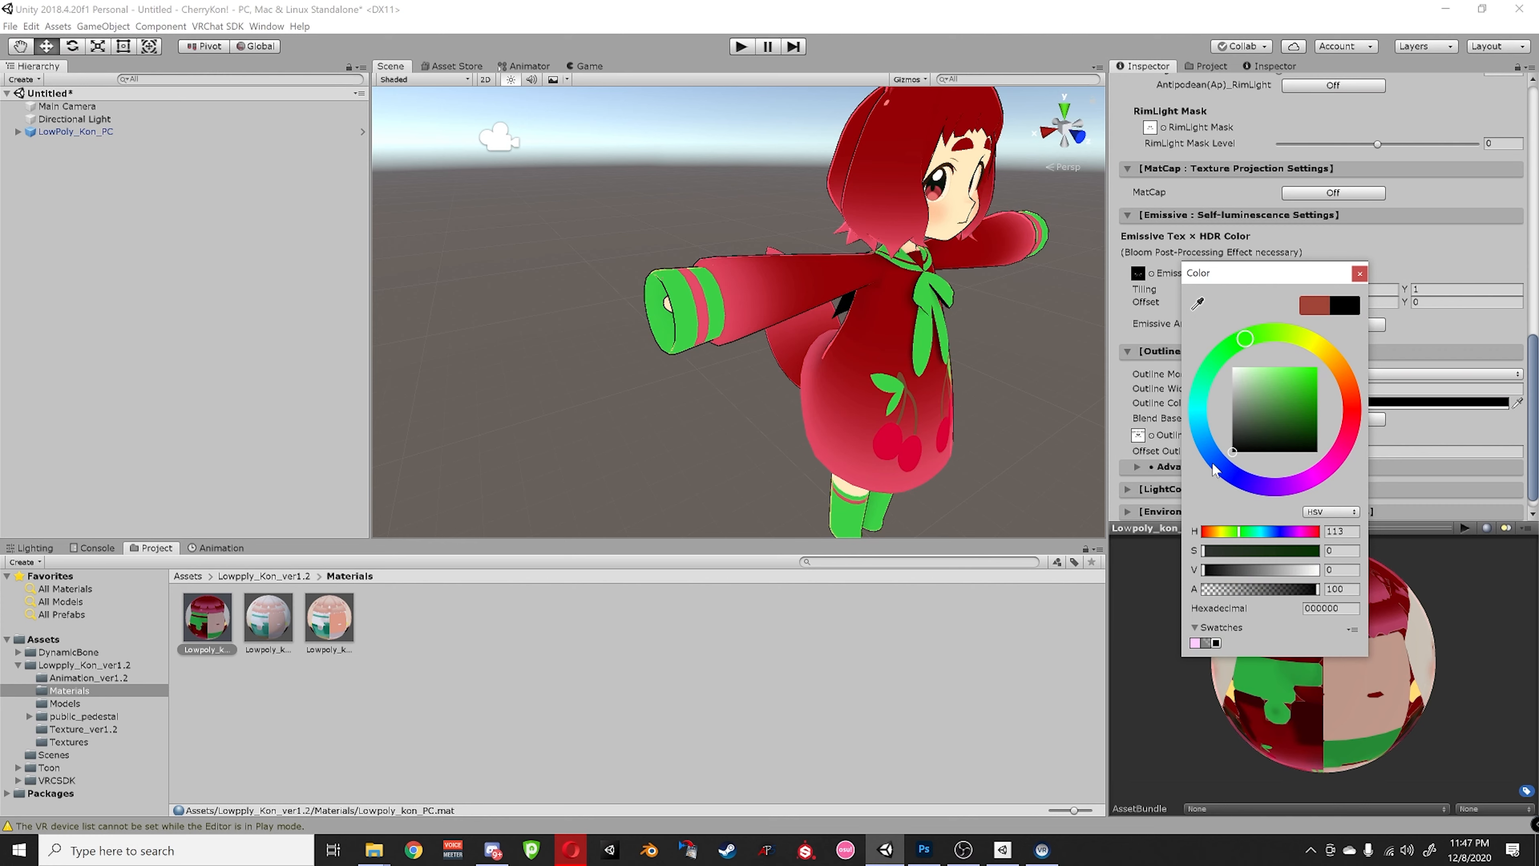
pyautogui.rightClick(982, 381)
# - Set the outline colour to the brown cherry-stem colour sampled from the scene
pyautogui.moveTo(932, 352); pyautogui.dragTo(835, 306, button='right')
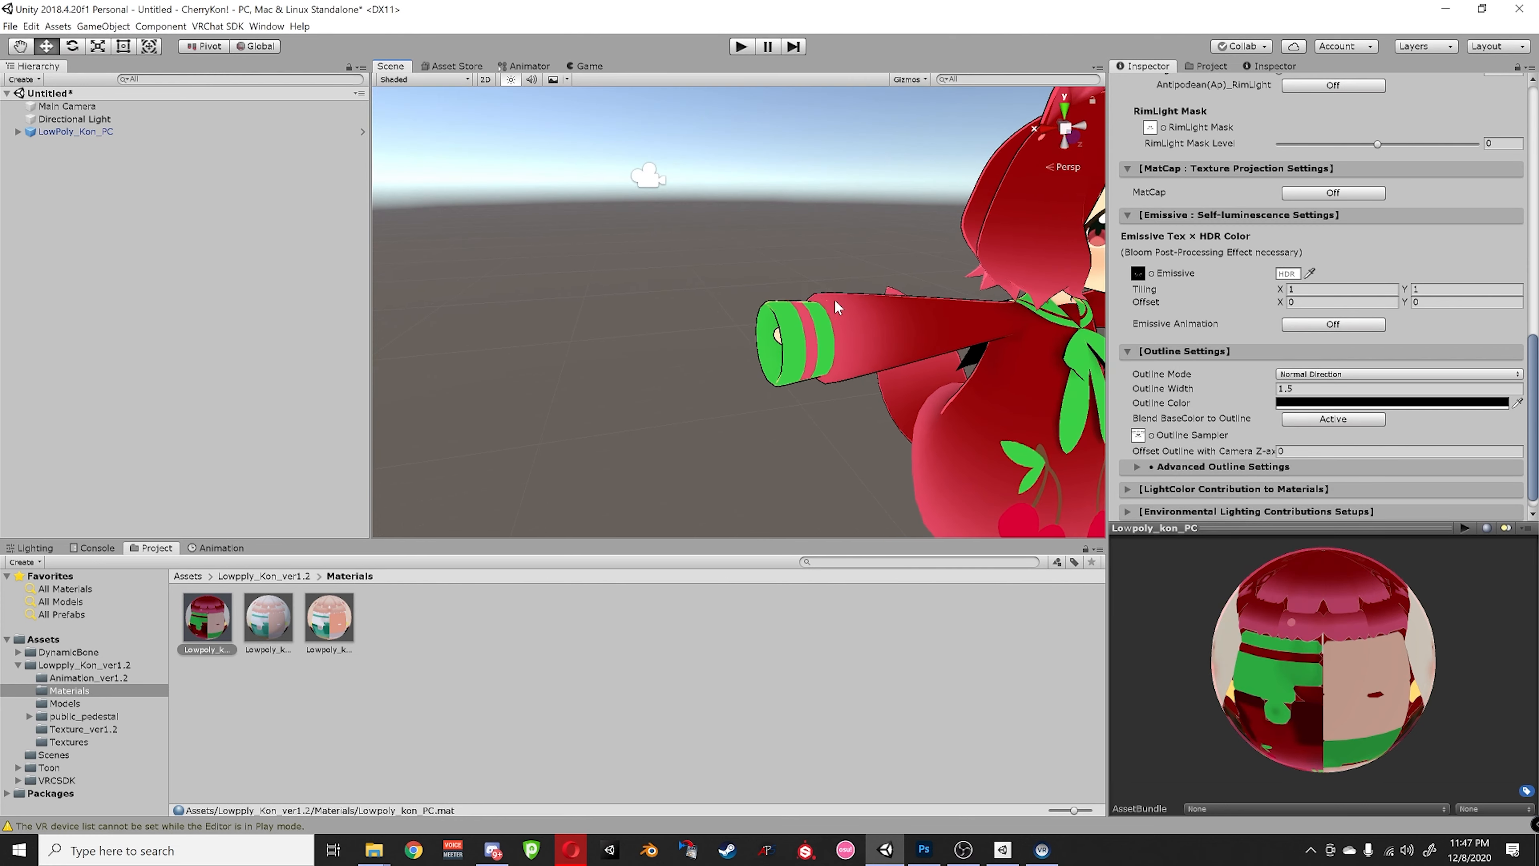
pyautogui.moveTo(835, 306)
pyautogui.mouseDown(button='middle')
pyautogui.moveTo(730, 280)
pyautogui.moveTo(816, 294)
pyautogui.mouseUp(button='middle')
pyautogui.moveTo(815, 293); pyautogui.dragTo(893, 293, button='right')
pyautogui.scroll(10, 888, 345)
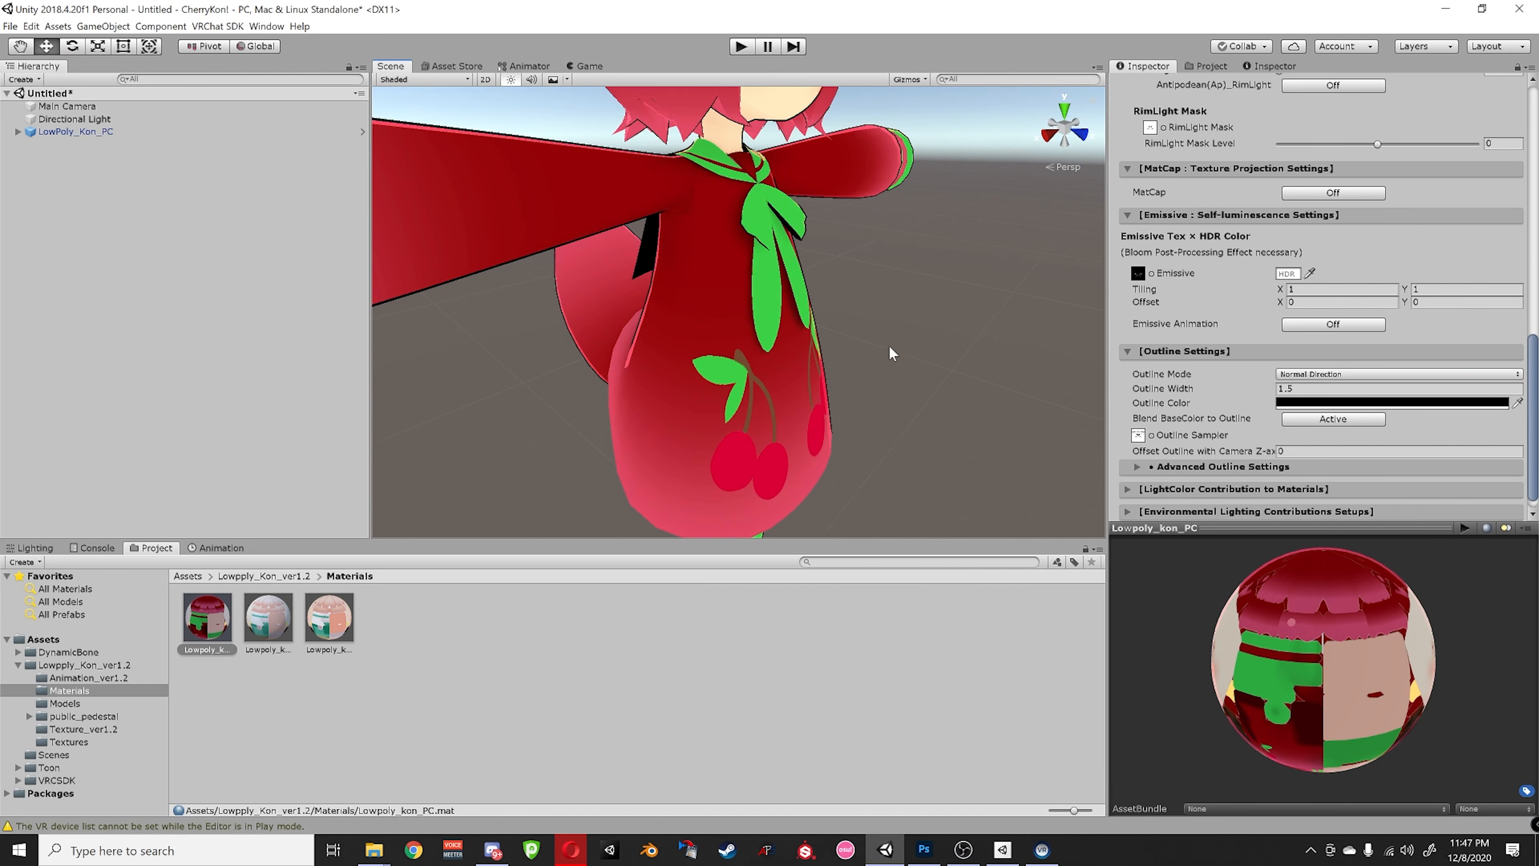
pyautogui.moveTo(843, 429); pyautogui.dragTo(648, 161, button='middle')
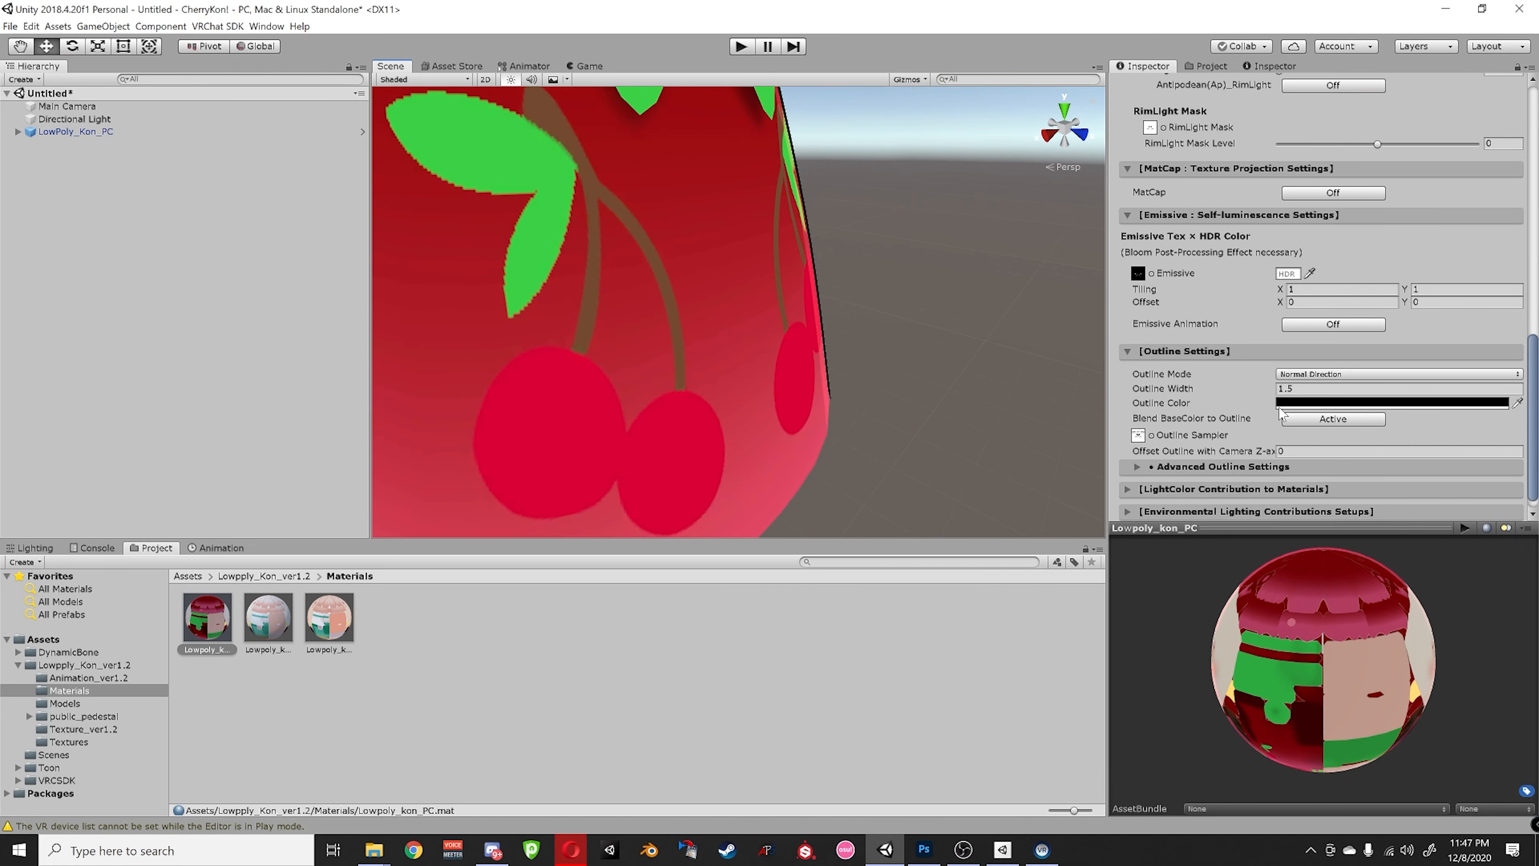
pyautogui.click(1288, 402)
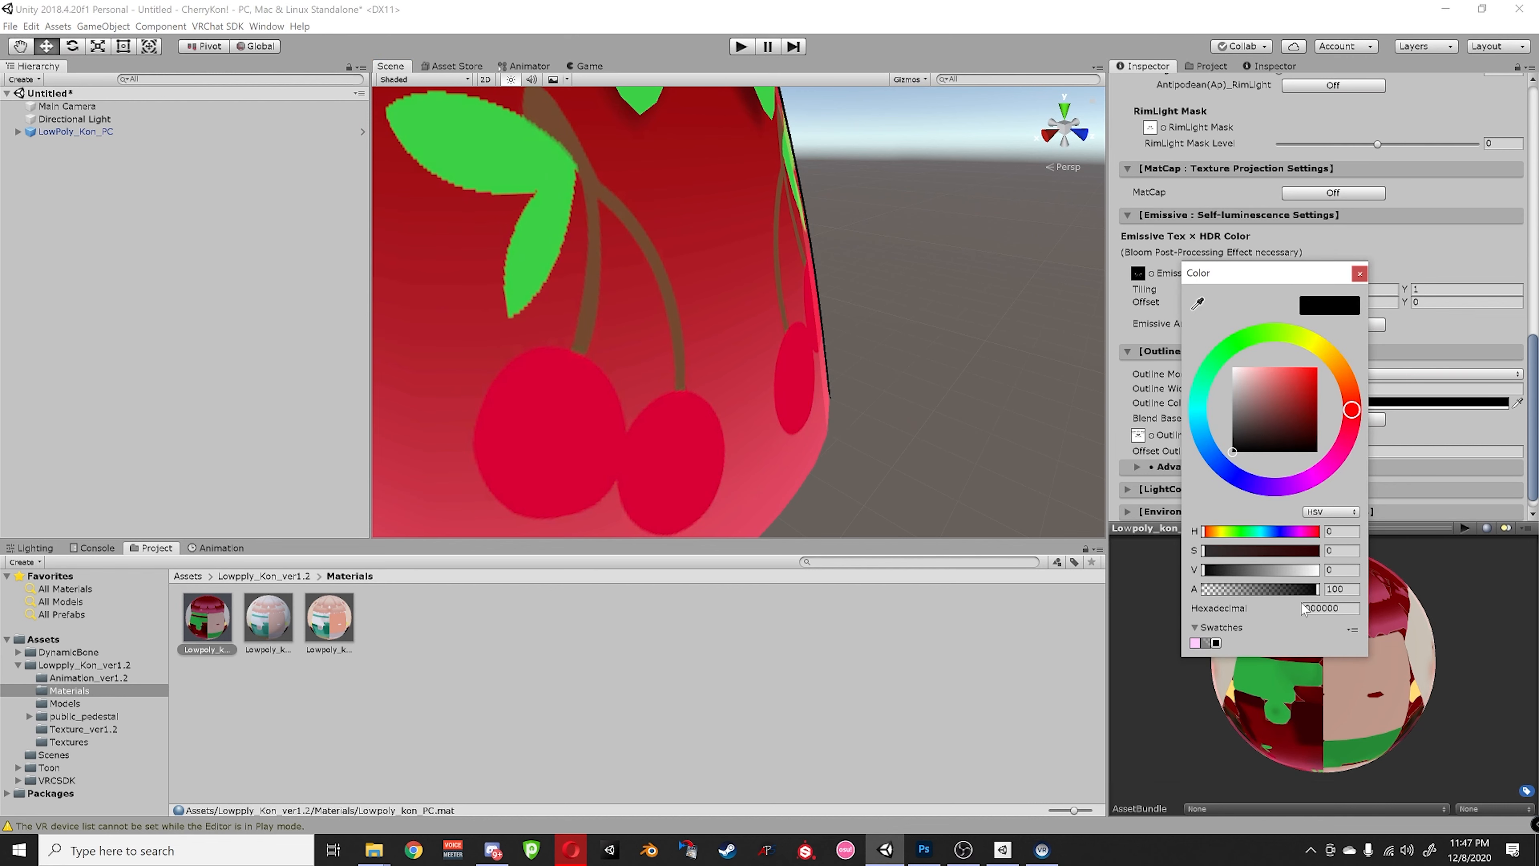
pyautogui.click(1197, 303)
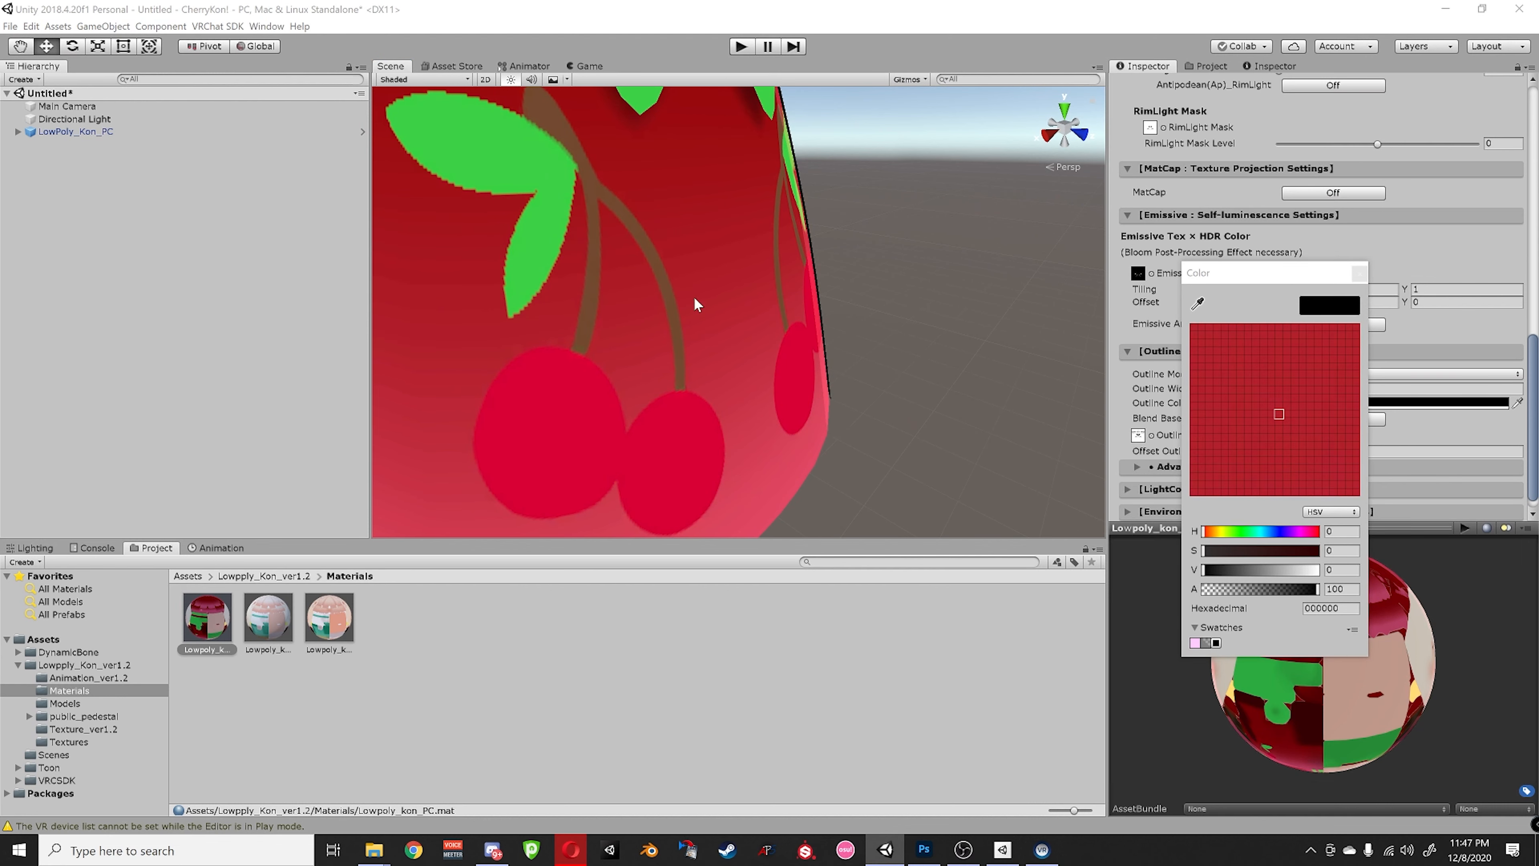
pyautogui.click(661, 280)
# - Inspect the brown-outlined avatar from several angles, then return to the Lowpply_Kon_ver1.2 folder
pyautogui.scroll(-10, 684, 306)
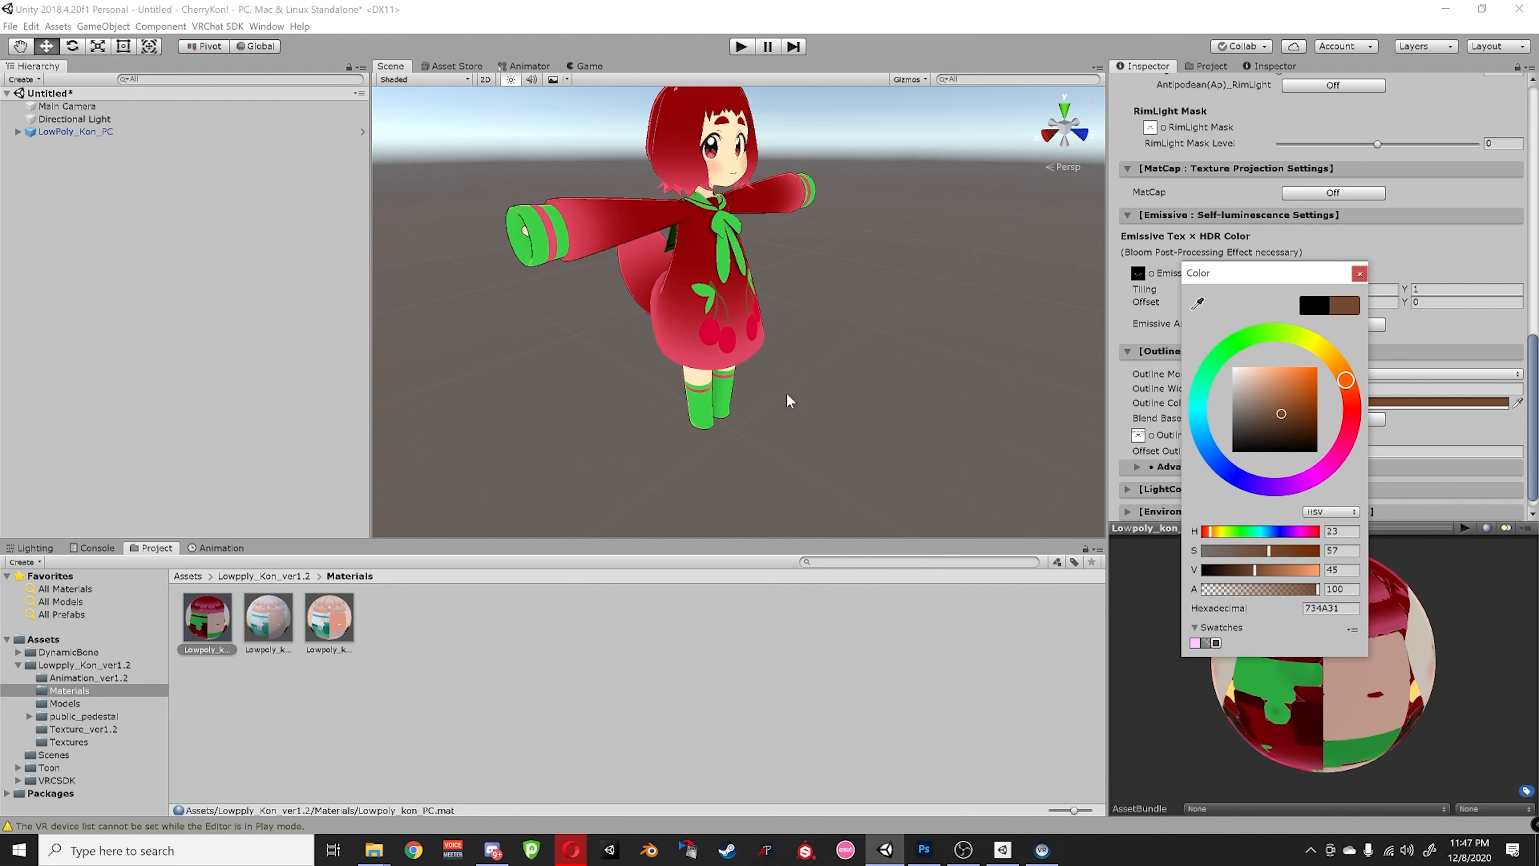
pyautogui.moveTo(879, 338); pyautogui.dragTo(839, 326, button='right')
pyautogui.scroll(3, 839, 326)
pyautogui.moveTo(839, 325); pyautogui.dragTo(888, 377, button='middle')
pyautogui.scroll(4, 888, 377)
pyautogui.moveTo(887, 377); pyautogui.dragTo(979, 357, button='right')
pyautogui.moveTo(978, 357); pyautogui.dragTo(939, 371, button='middle')
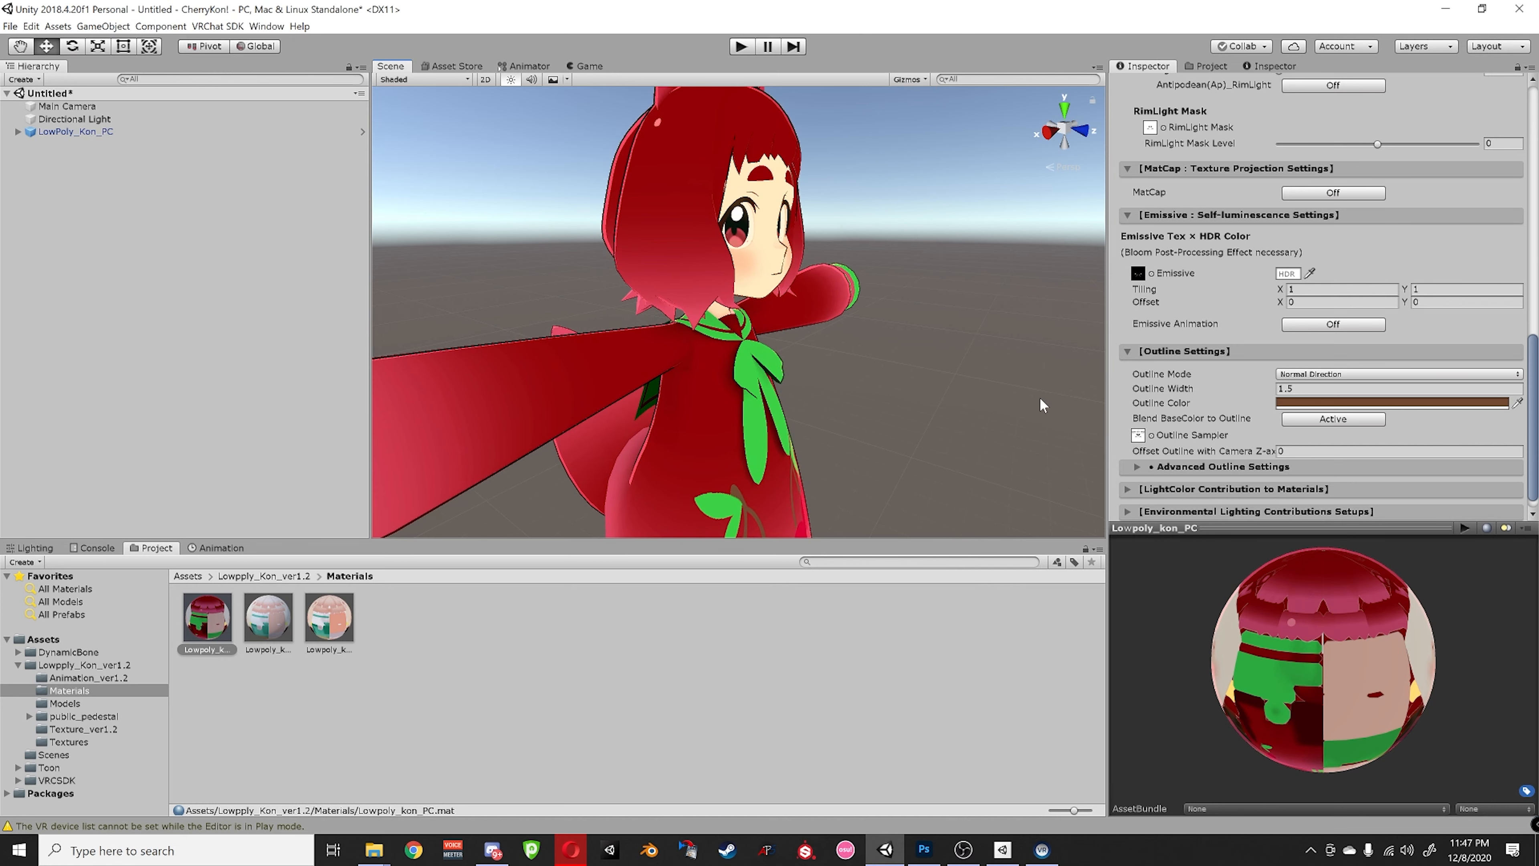
pyautogui.moveTo(1018, 408); pyautogui.dragTo(903, 429, button='right')
pyautogui.scroll(-3, 903, 430)
pyautogui.moveTo(968, 438); pyautogui.dragTo(967, 401, button='middle')
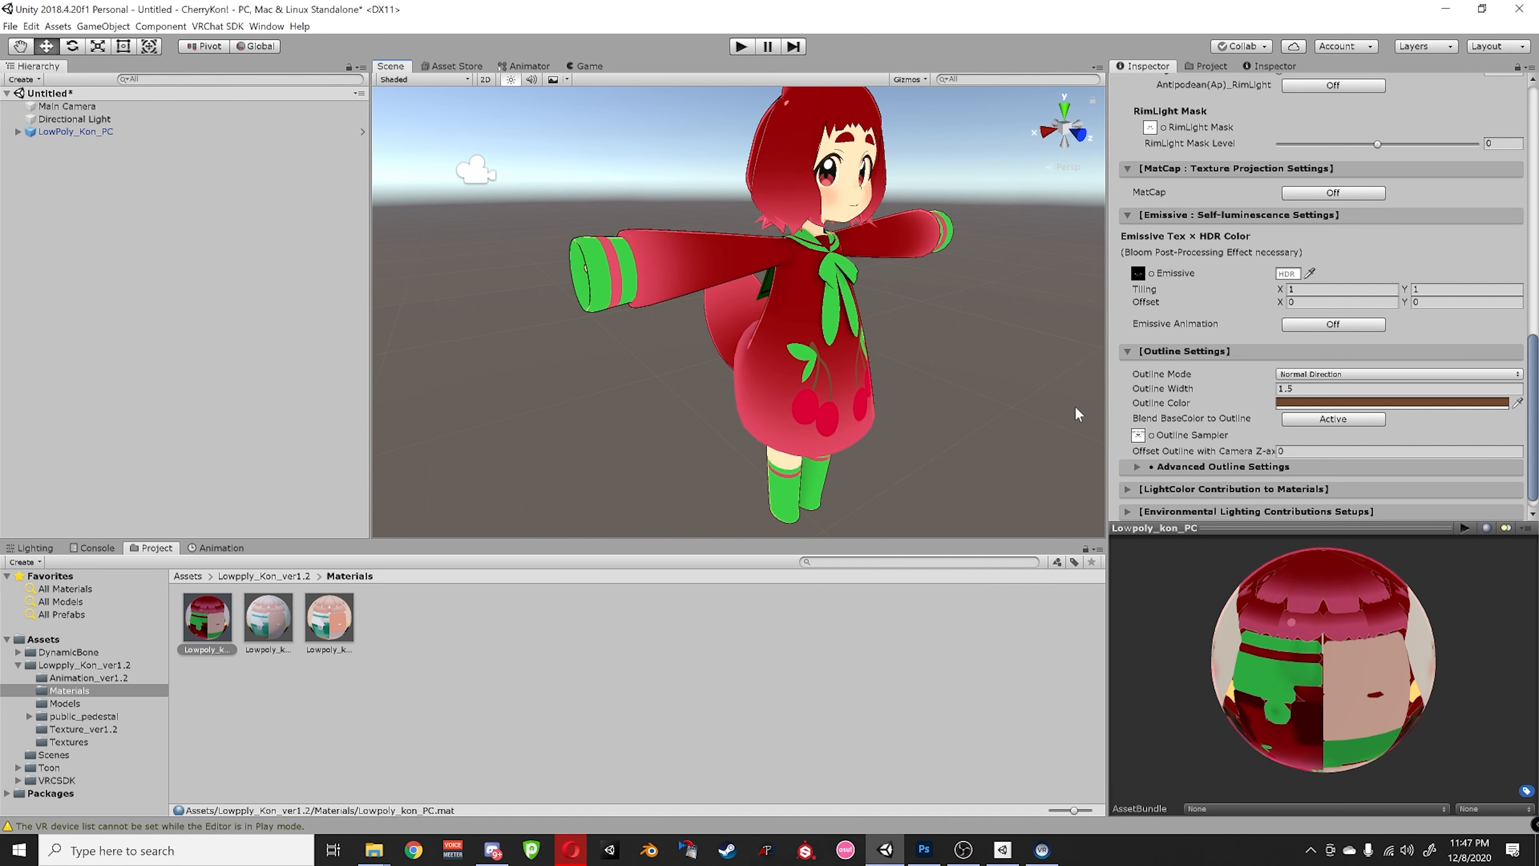
pyautogui.scroll(-1, 1181, 431)
pyautogui.moveTo(854, 372); pyautogui.dragTo(815, 392, button='middle')
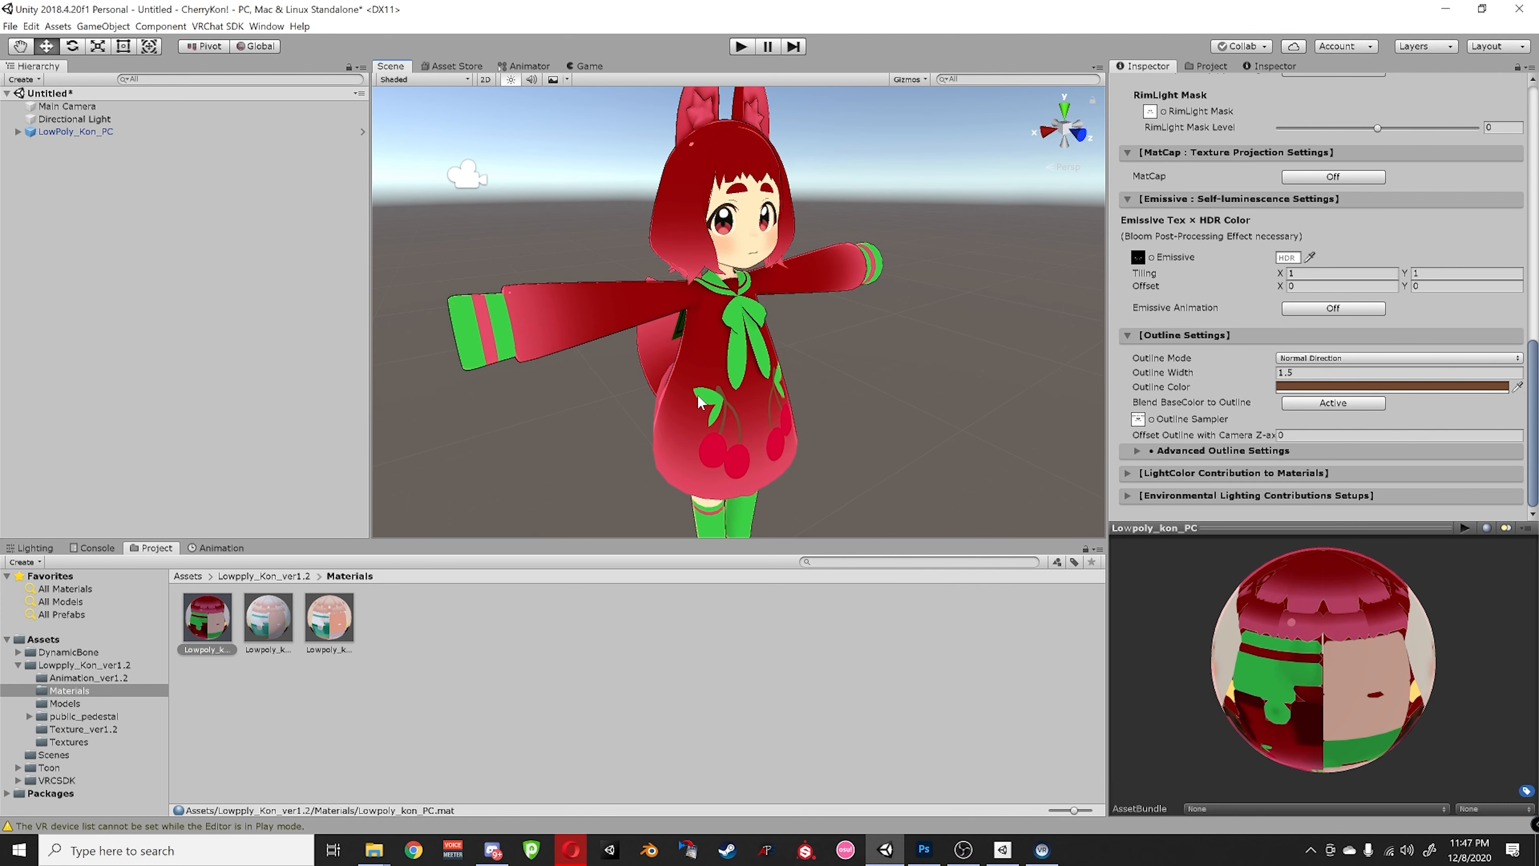
pyautogui.moveTo(699, 402); pyautogui.dragTo(750, 367, button='middle')
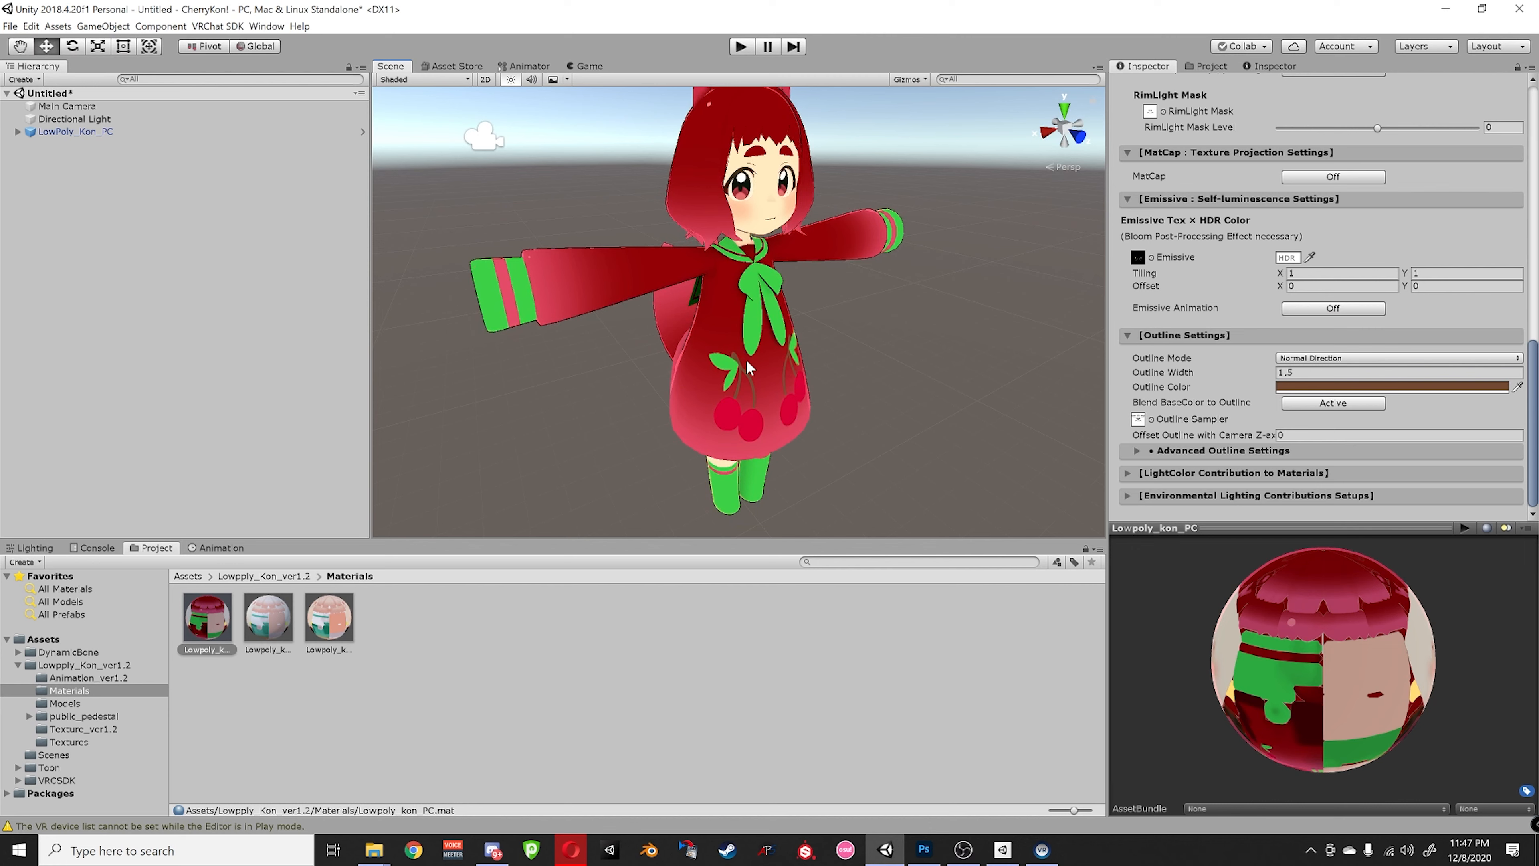
pyautogui.click(274, 577)
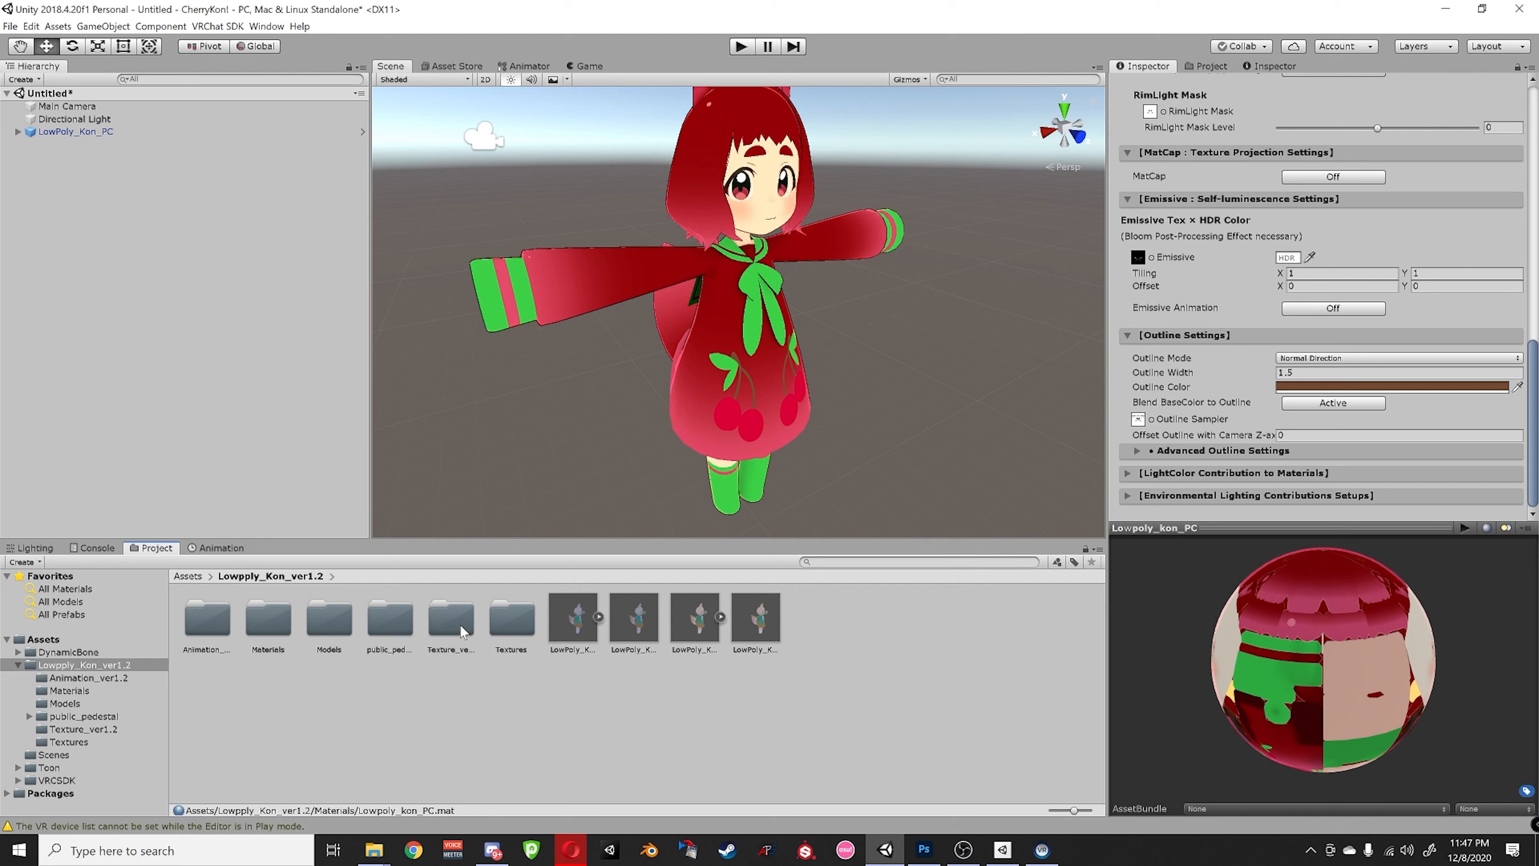
# - Drag the cherry hairclip model from Models into the Hierarchy, then select LowPoly_Kon_PC
pyautogui.doubleClick(342, 631)
pyautogui.moveTo(215, 631); pyautogui.dragTo(213, 386)
pyautogui.keyDown('alt'); pyautogui.moveTo(563, 403); pyautogui.dragTo(515, 400); pyautogui.keyUp('alt')
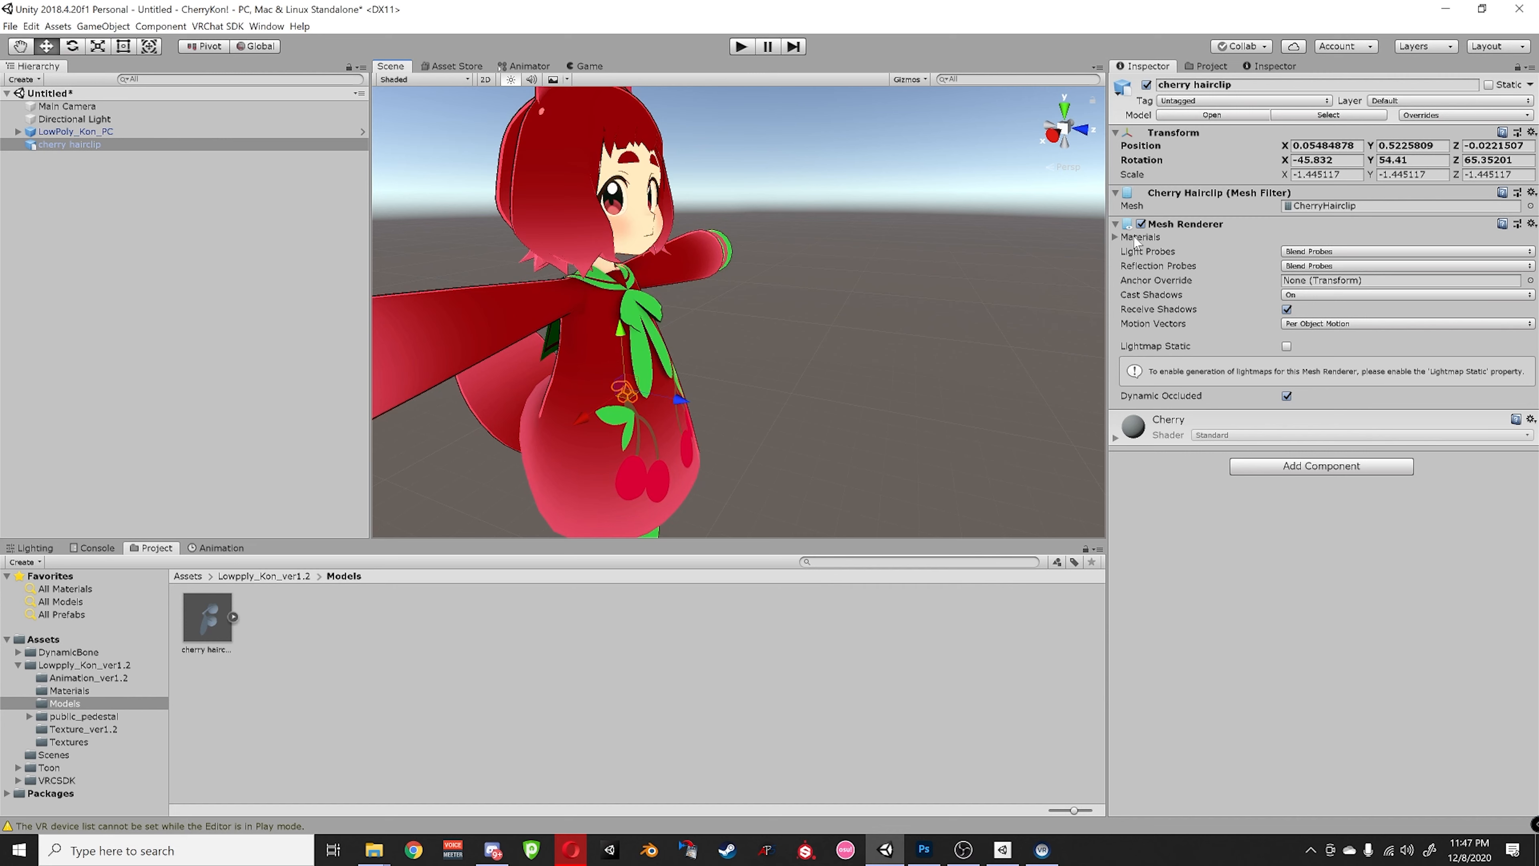
pyautogui.moveTo(697, 364)
pyautogui.keyDown('alt'); pyautogui.mouseDown()
pyautogui.moveTo(817, 347)
pyautogui.moveTo(697, 354)
pyautogui.mouseUp(); pyautogui.keyUp('alt')
pyautogui.scroll(2, 698, 354)
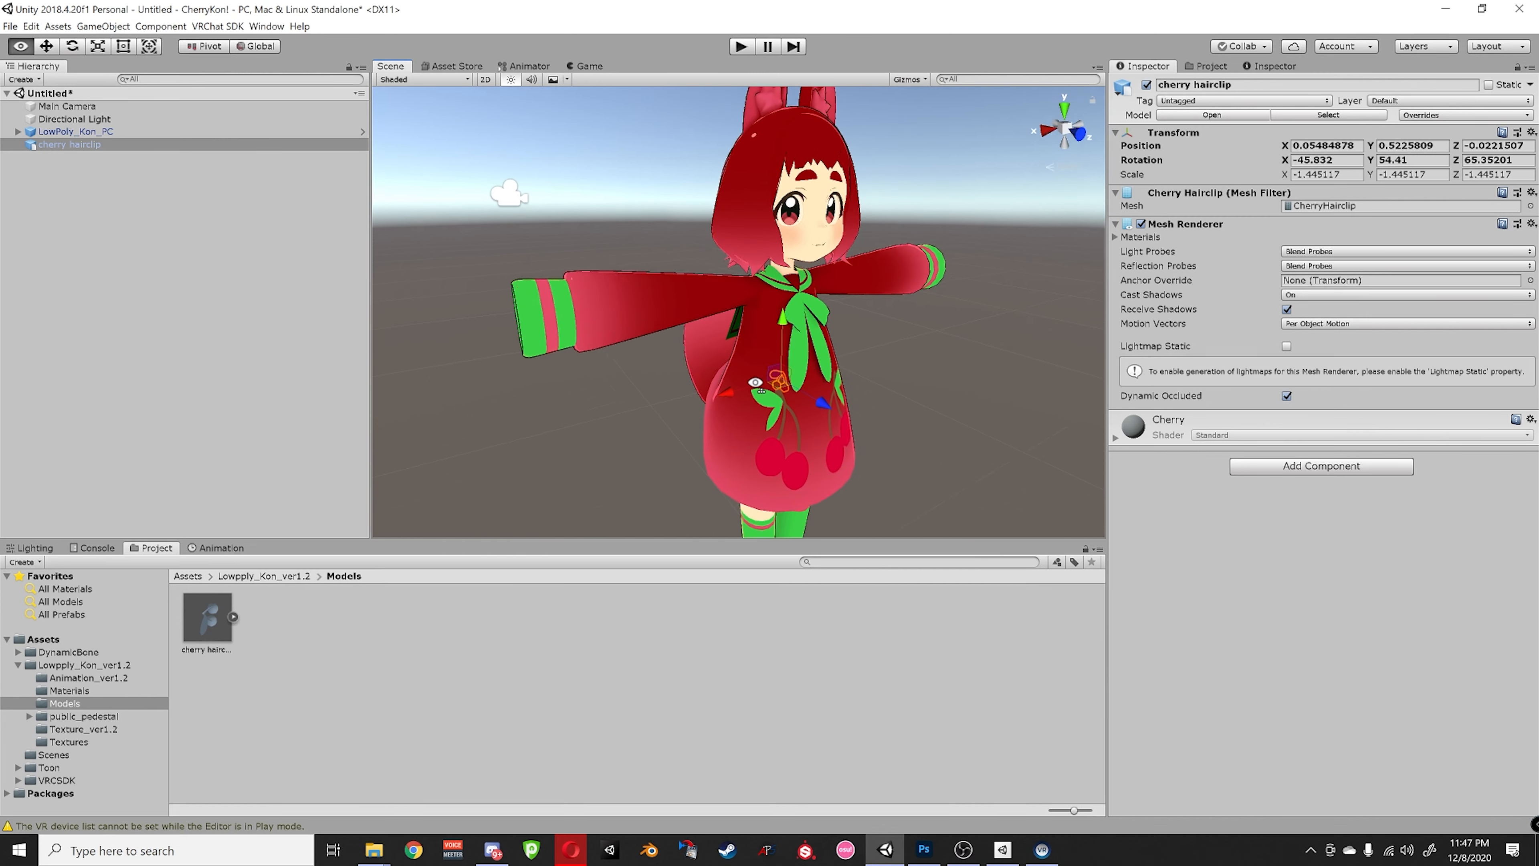
pyautogui.click(103, 131)
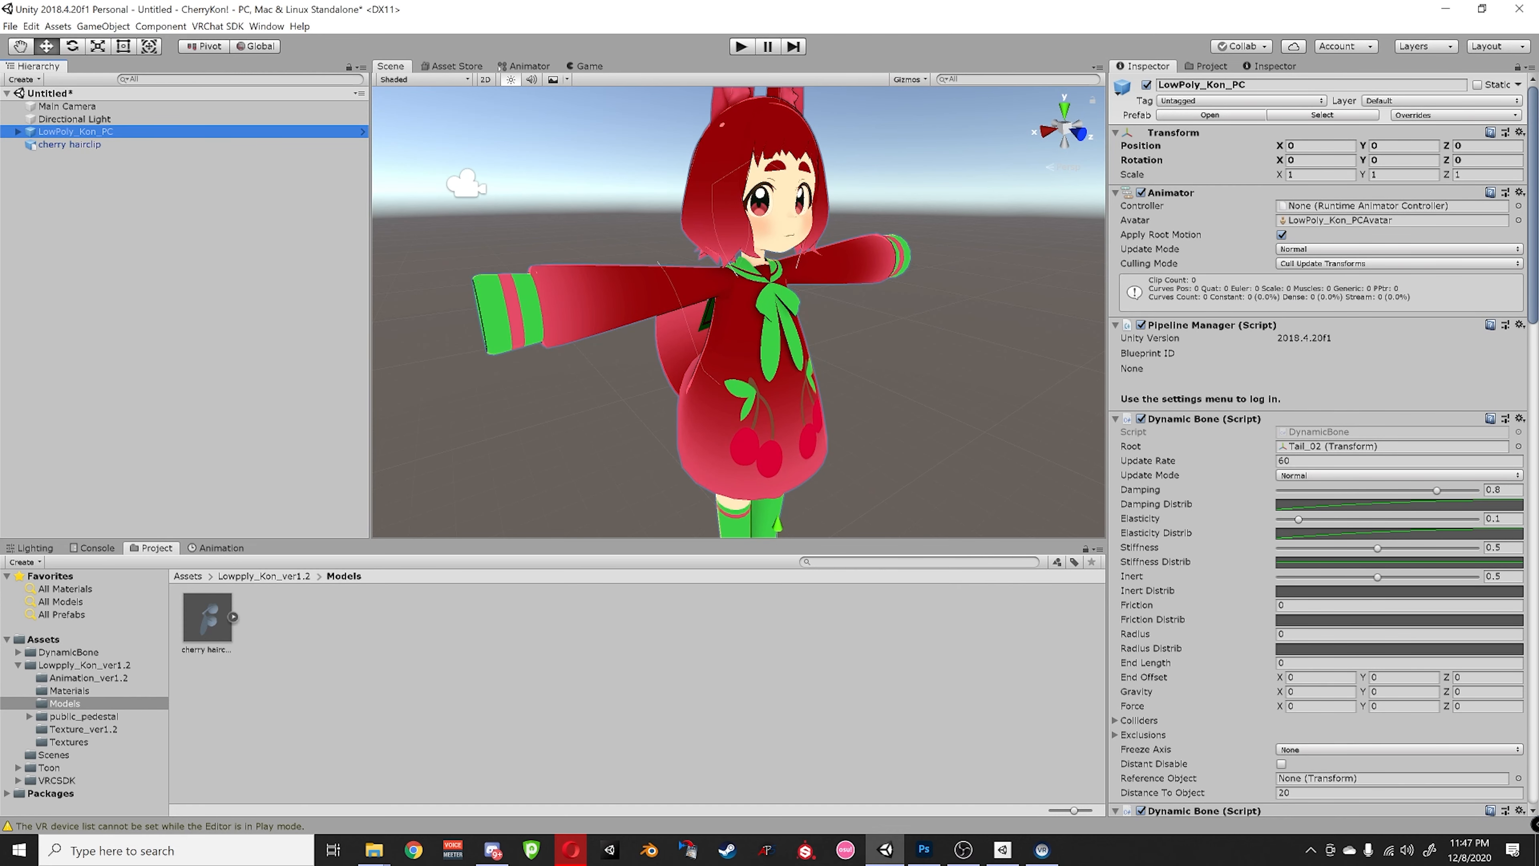
# - Set LowPoly_Kon_PC's X, Y and Z scale to .5454 and zoom in on the head
pyautogui.click(1299, 175)
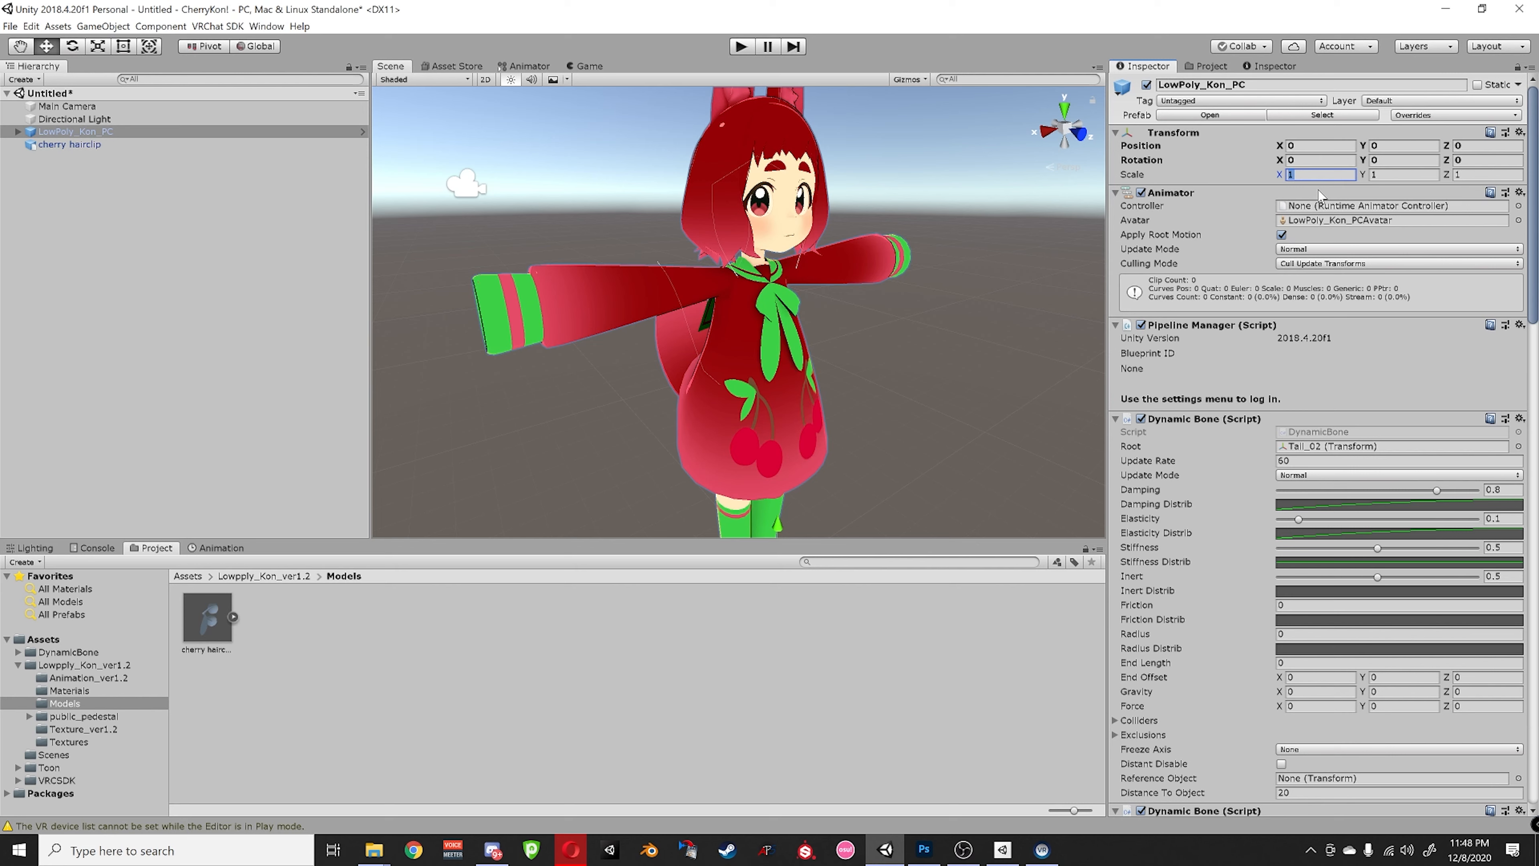
pyautogui.write('.54545454')
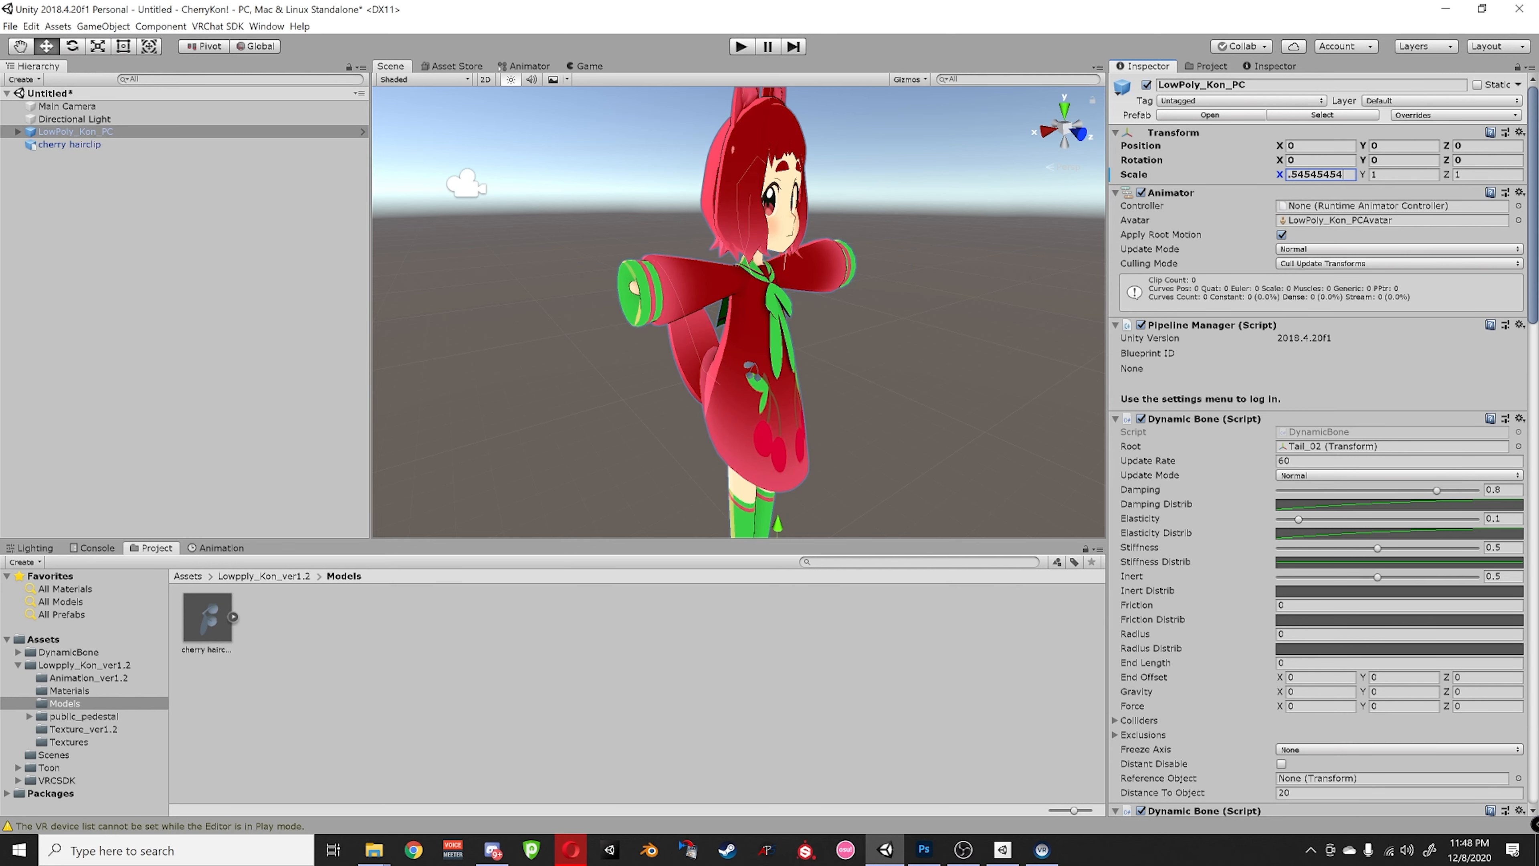
pyautogui.moveTo(1343, 174); pyautogui.dragTo(1277, 188)
pyautogui.hotkey('ctrl', 'c')
pyautogui.click(1390, 177)
pyautogui.hotkey('ctrl', 'v')
pyautogui.press('Tab')
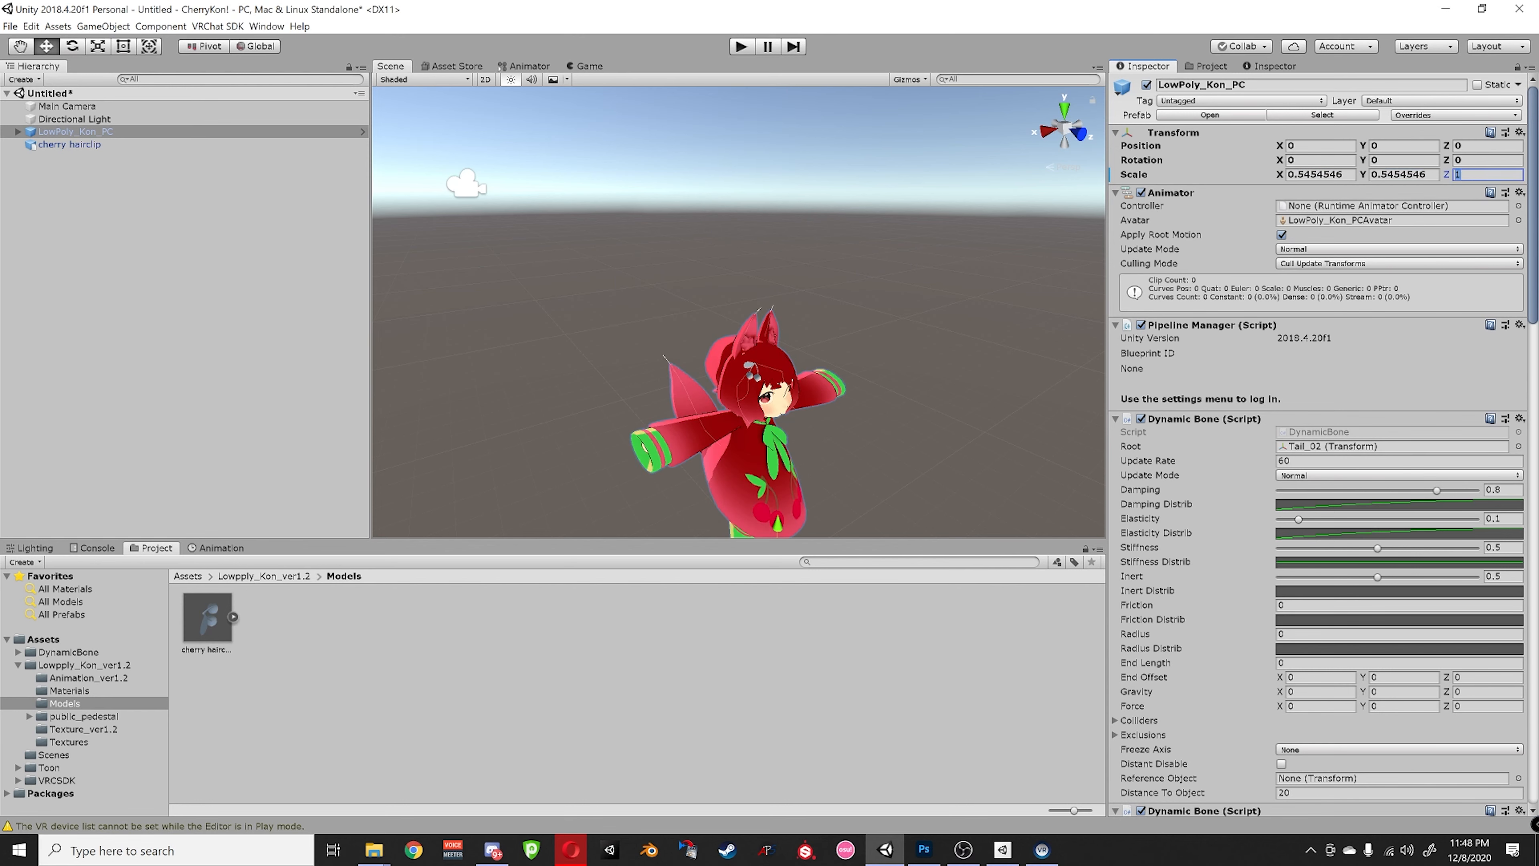
pyautogui.hotkey('ctrl', 'v')
pyautogui.scroll(5, 851, 436)
pyautogui.moveTo(851, 436); pyautogui.dragTo(882, 364, button='middle')
pyautogui.scroll(-5, 880, 400)
pyautogui.scroll(8, 880, 400)
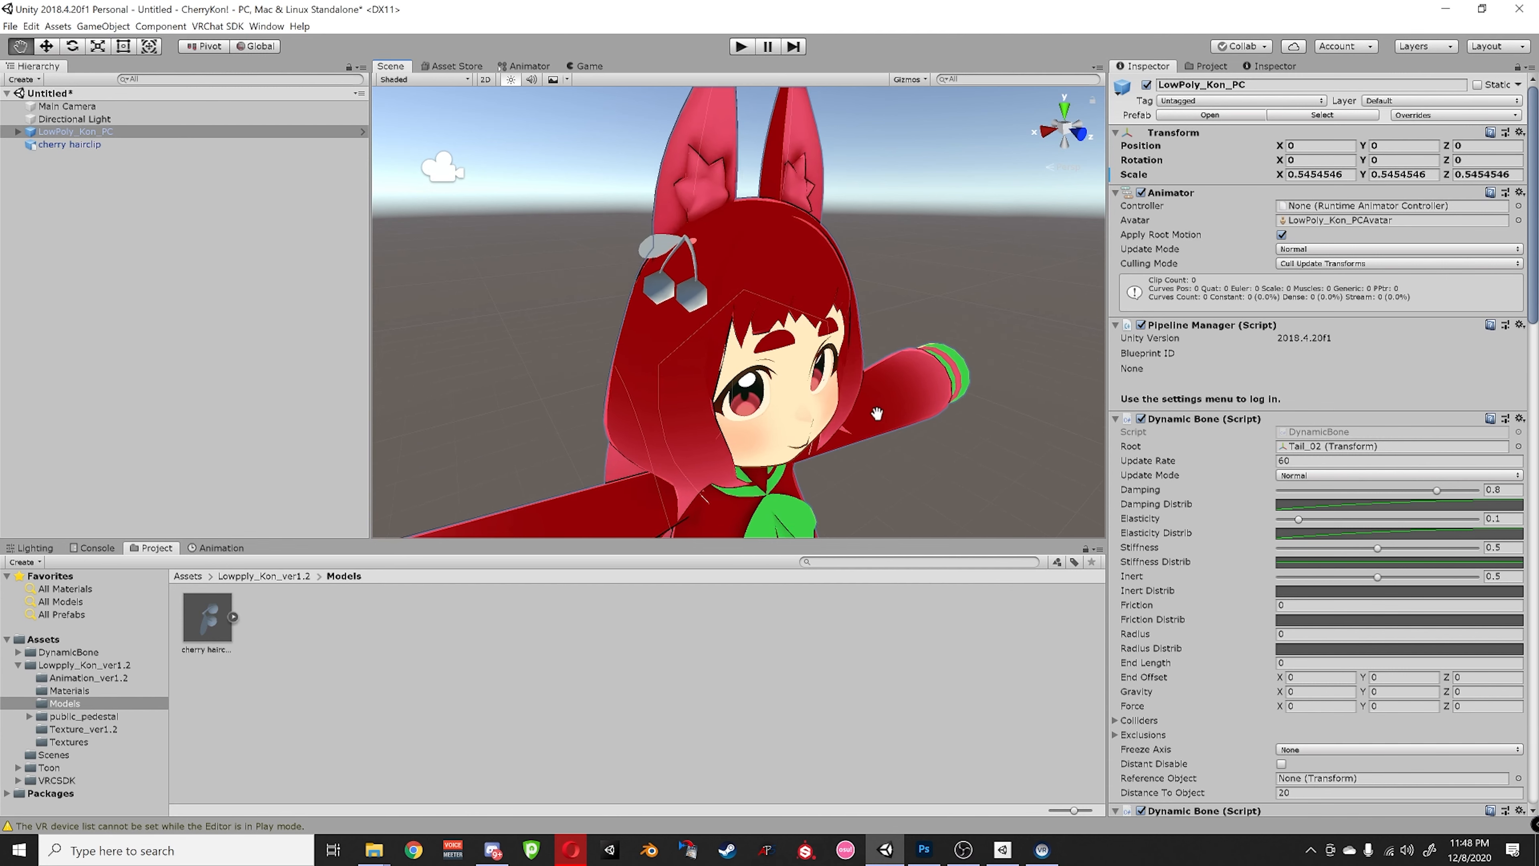
pyautogui.scroll(3, 811, 360)
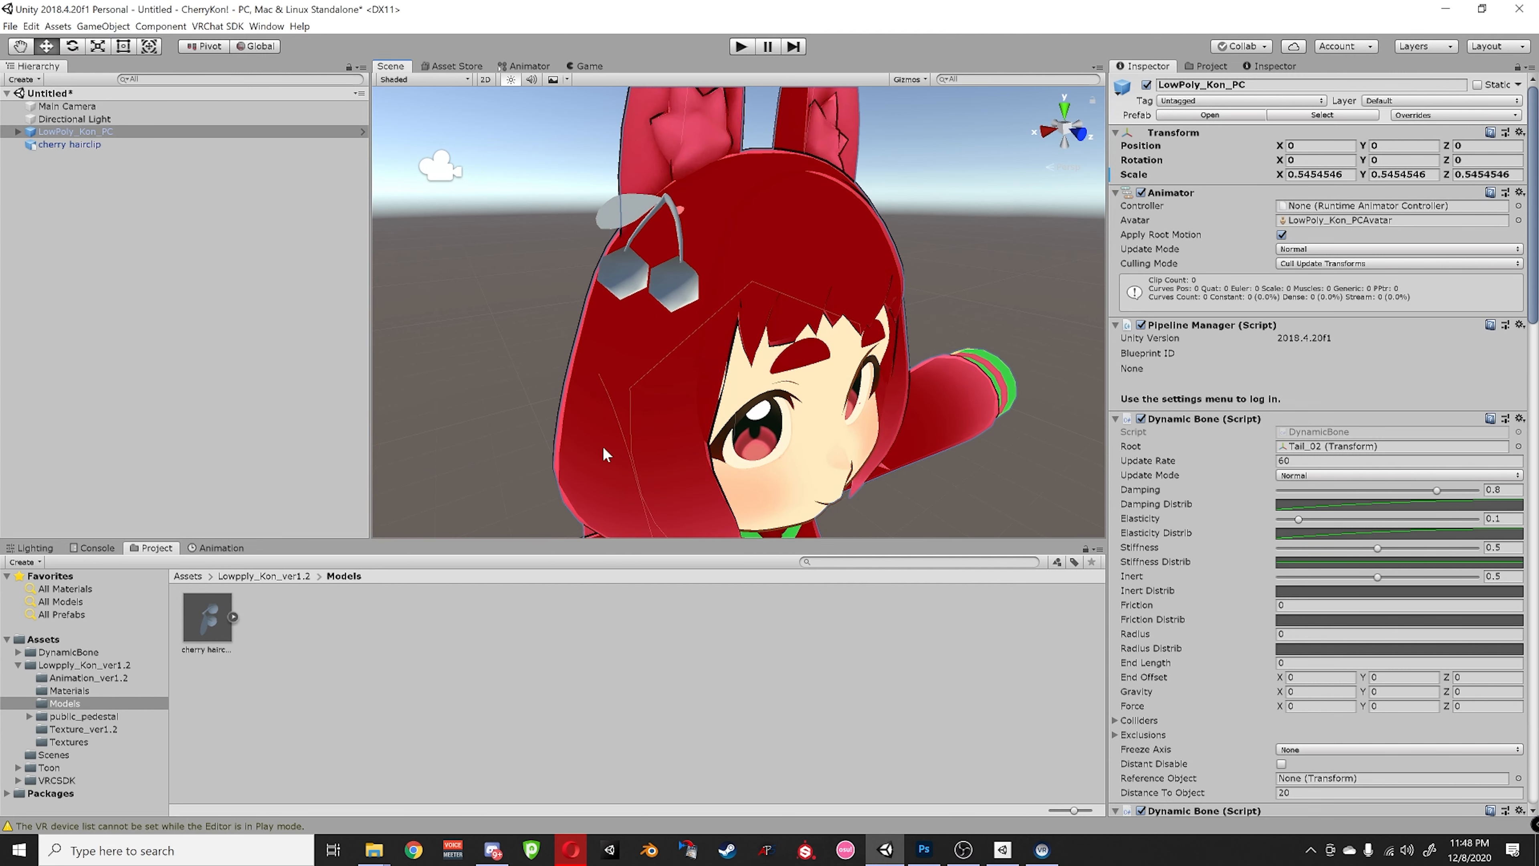
pyautogui.click(292, 576)
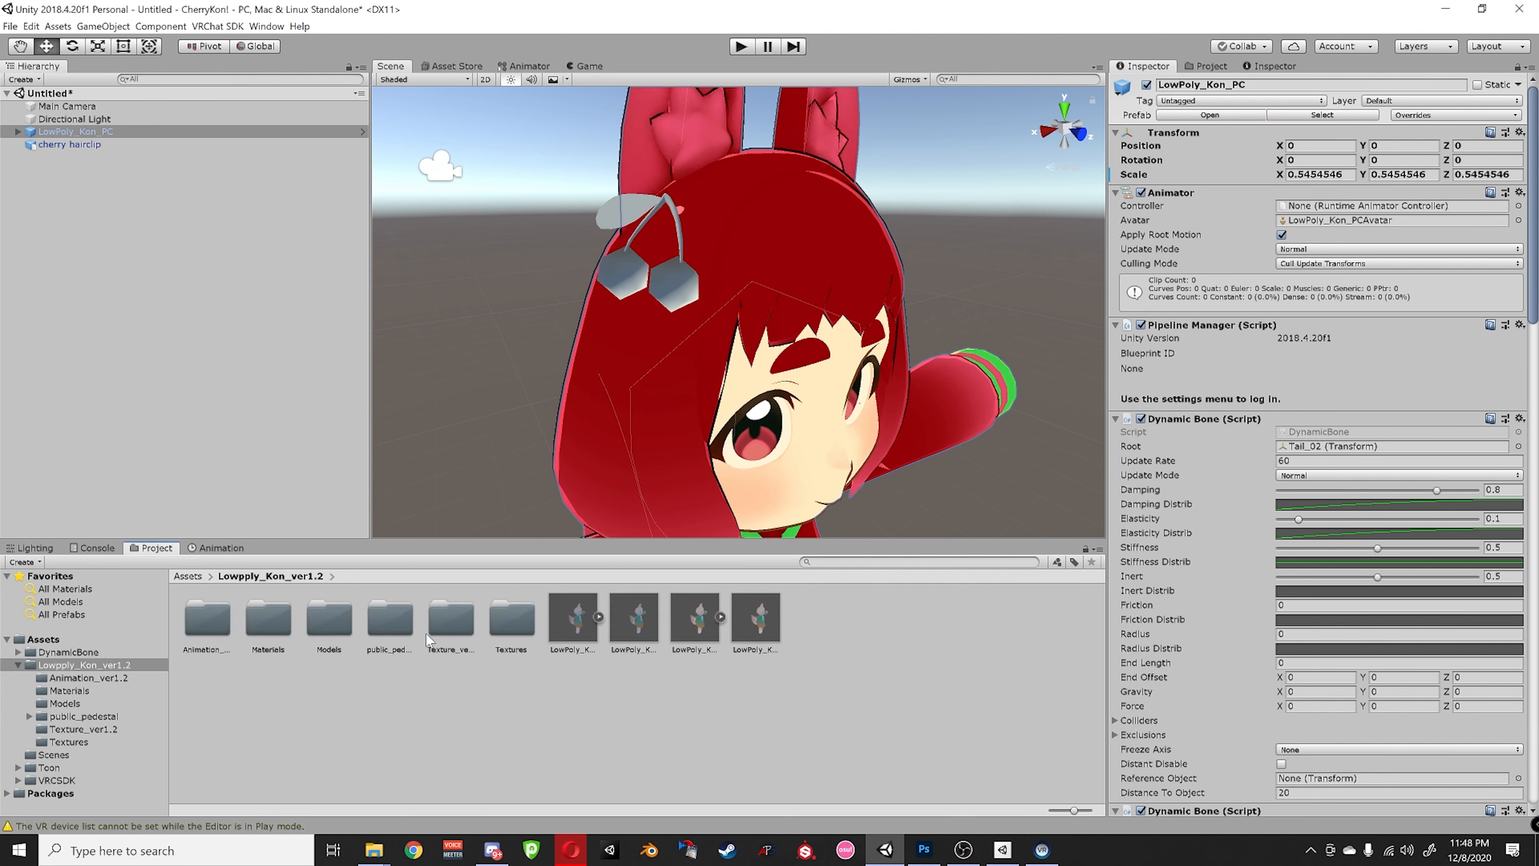
# - Delete the extra Lowpoly_kon_PC 1 material from the Materials folder
pyautogui.doubleClick(280, 634)
pyautogui.click(209, 635)
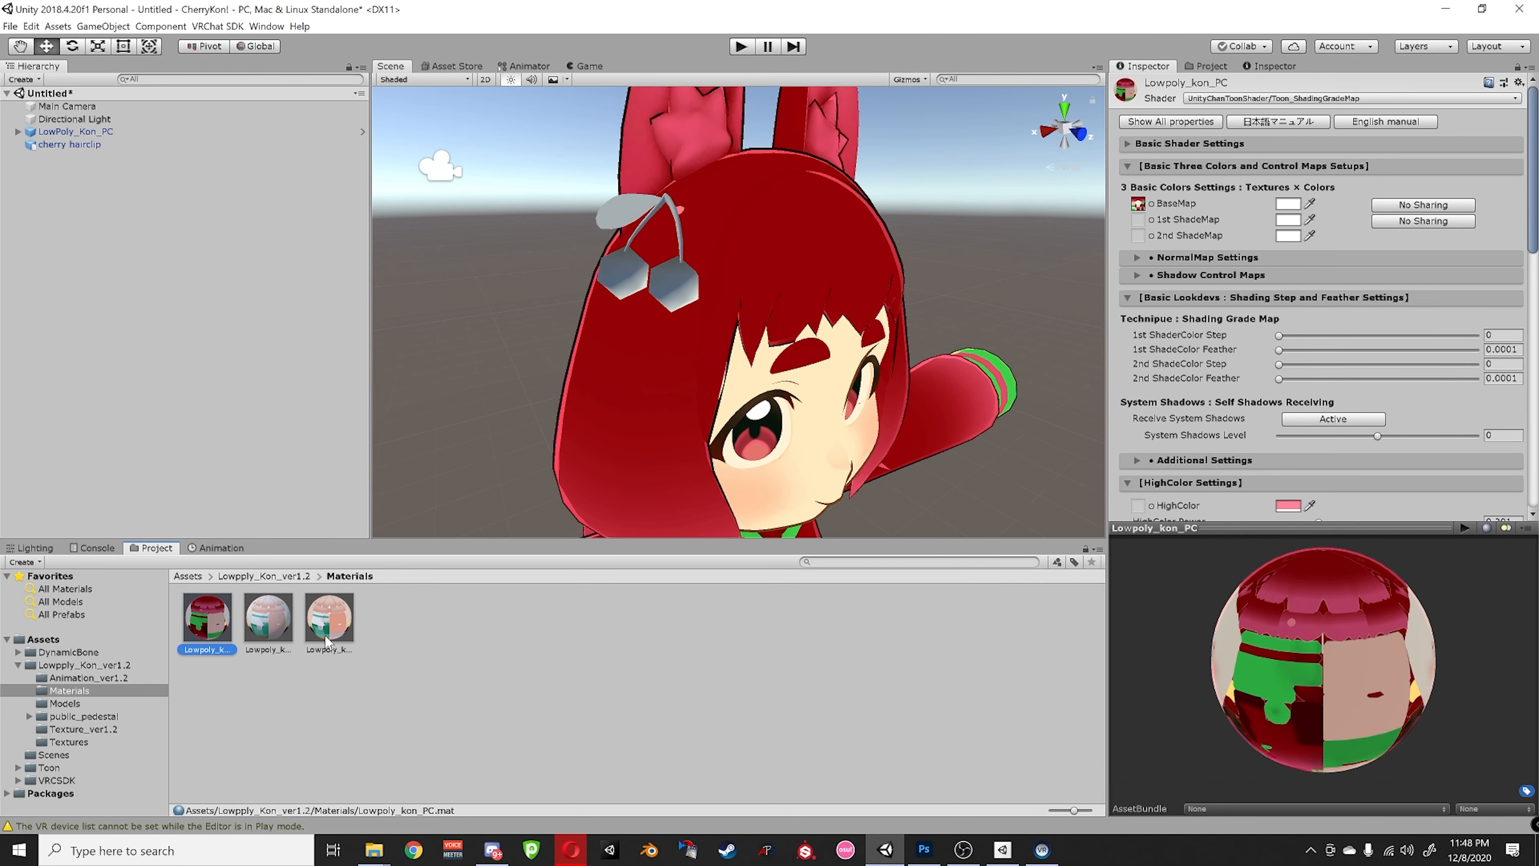
pyautogui.click(327, 640)
pyautogui.keyDown('shift'); pyautogui.click(277, 632); pyautogui.keyUp('shift')
pyautogui.click(275, 633)
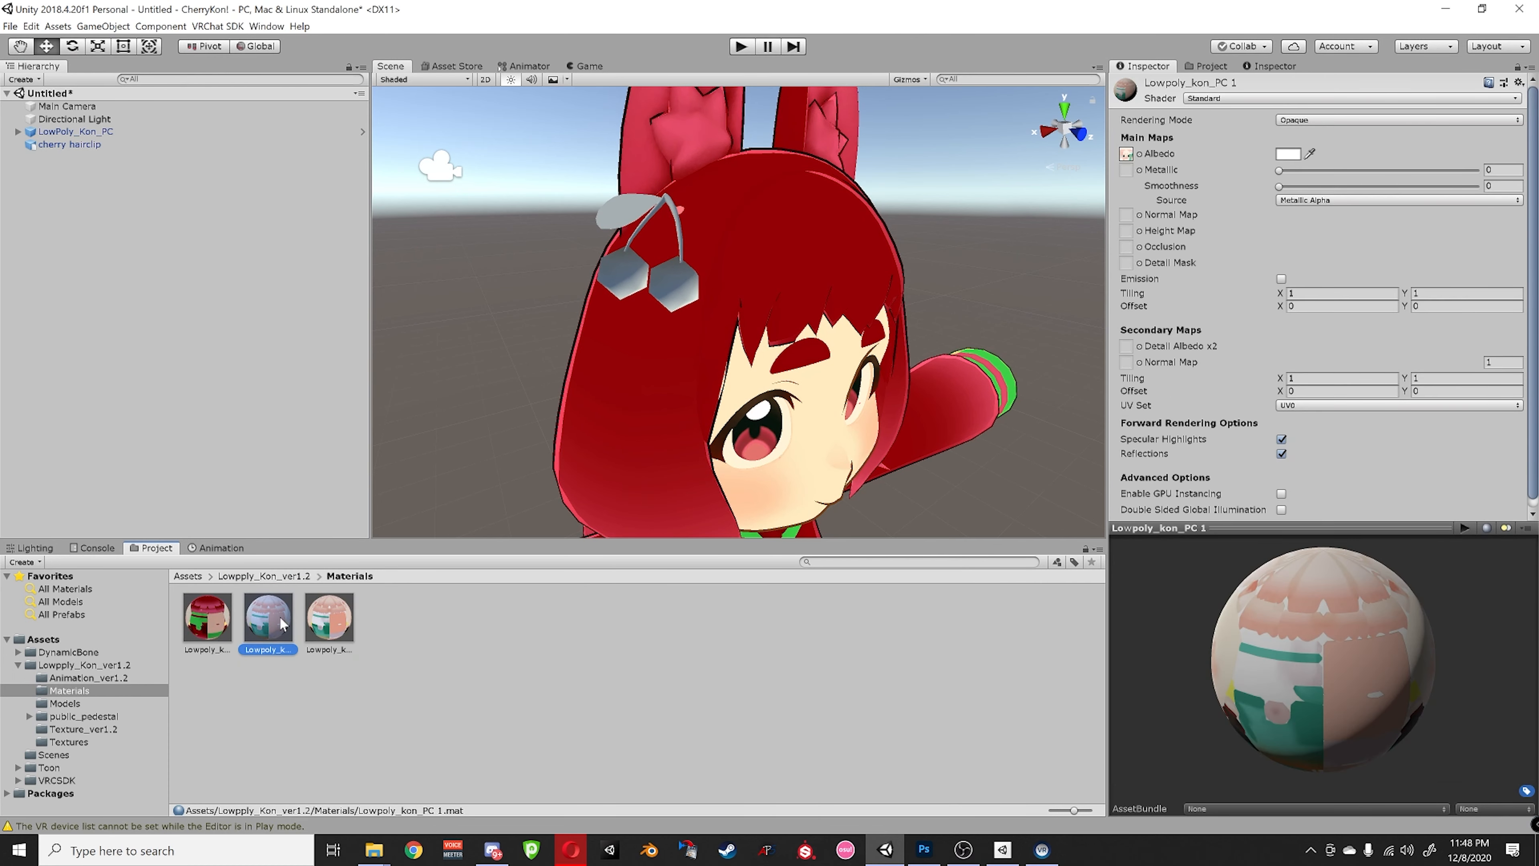
pyautogui.press('Delete')
pyautogui.click(814, 451)
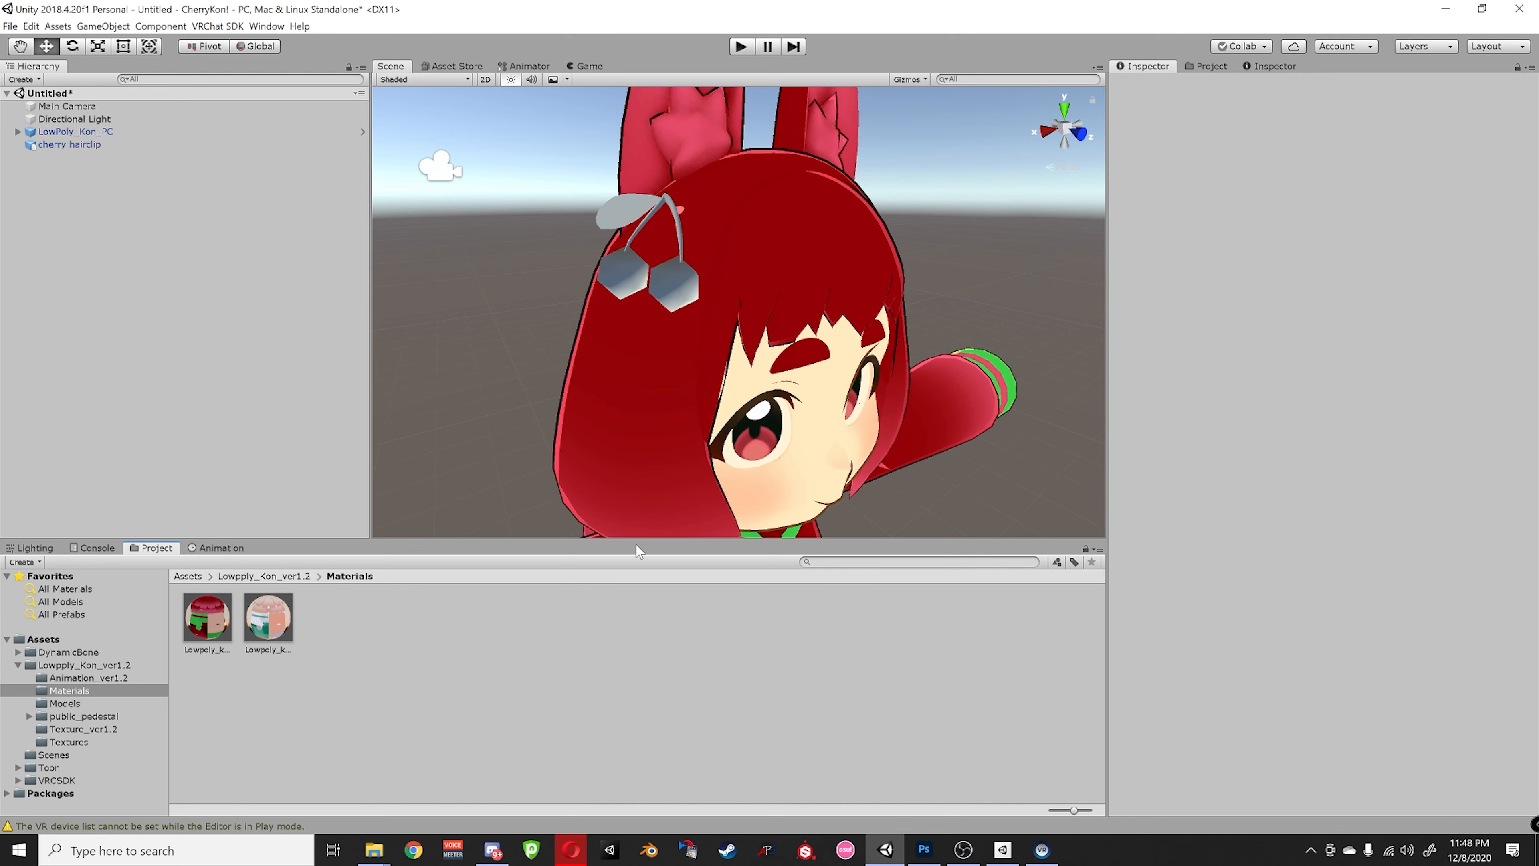
# - Duplicate the avatar's toon material and rename the copy cherry
pyautogui.click(232, 624)
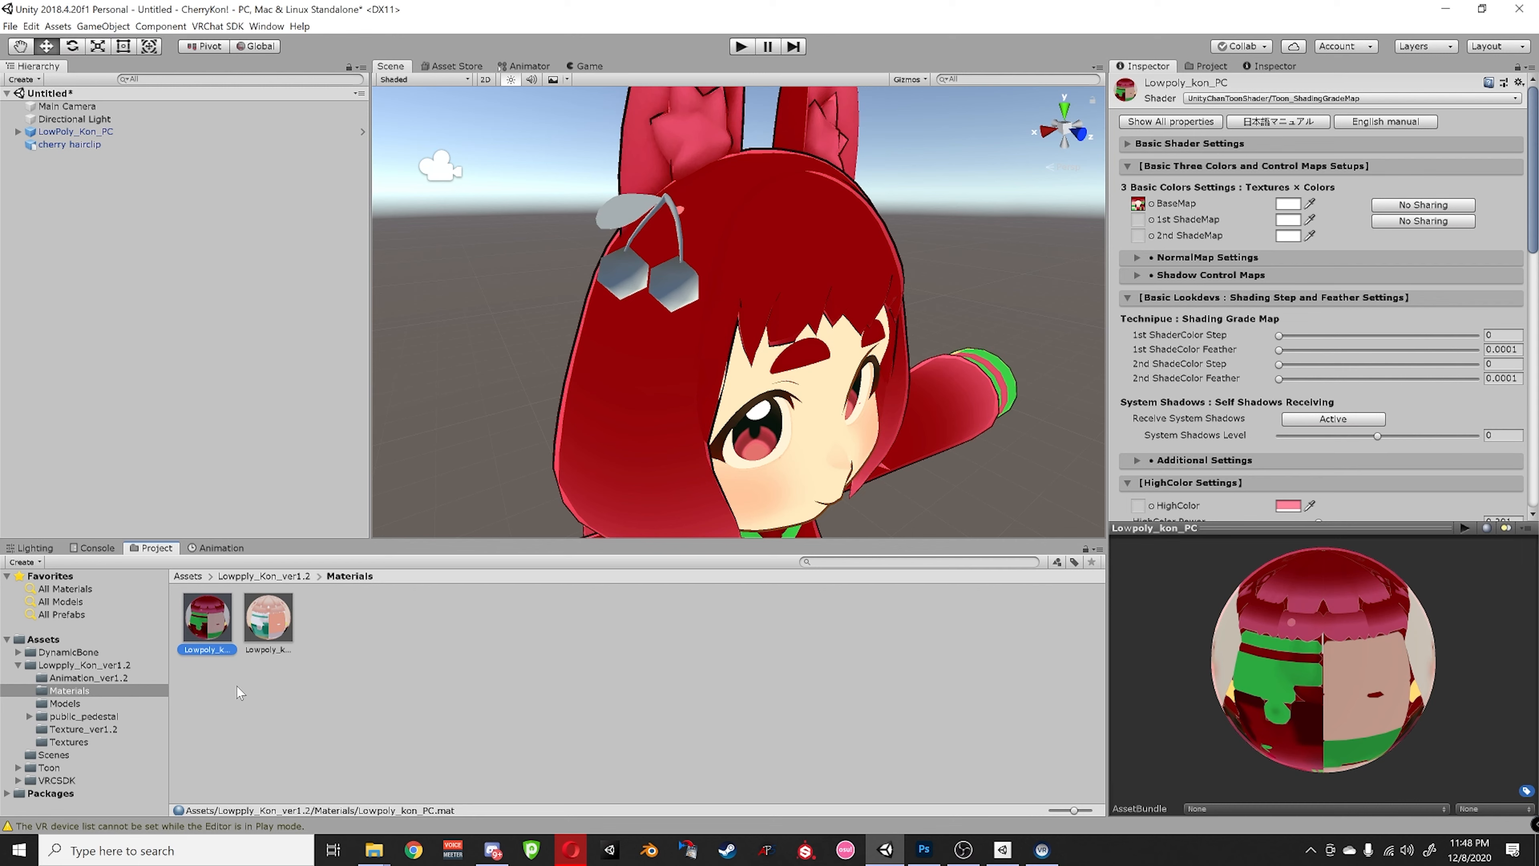
pyautogui.hotkey('ctrl', 'd')
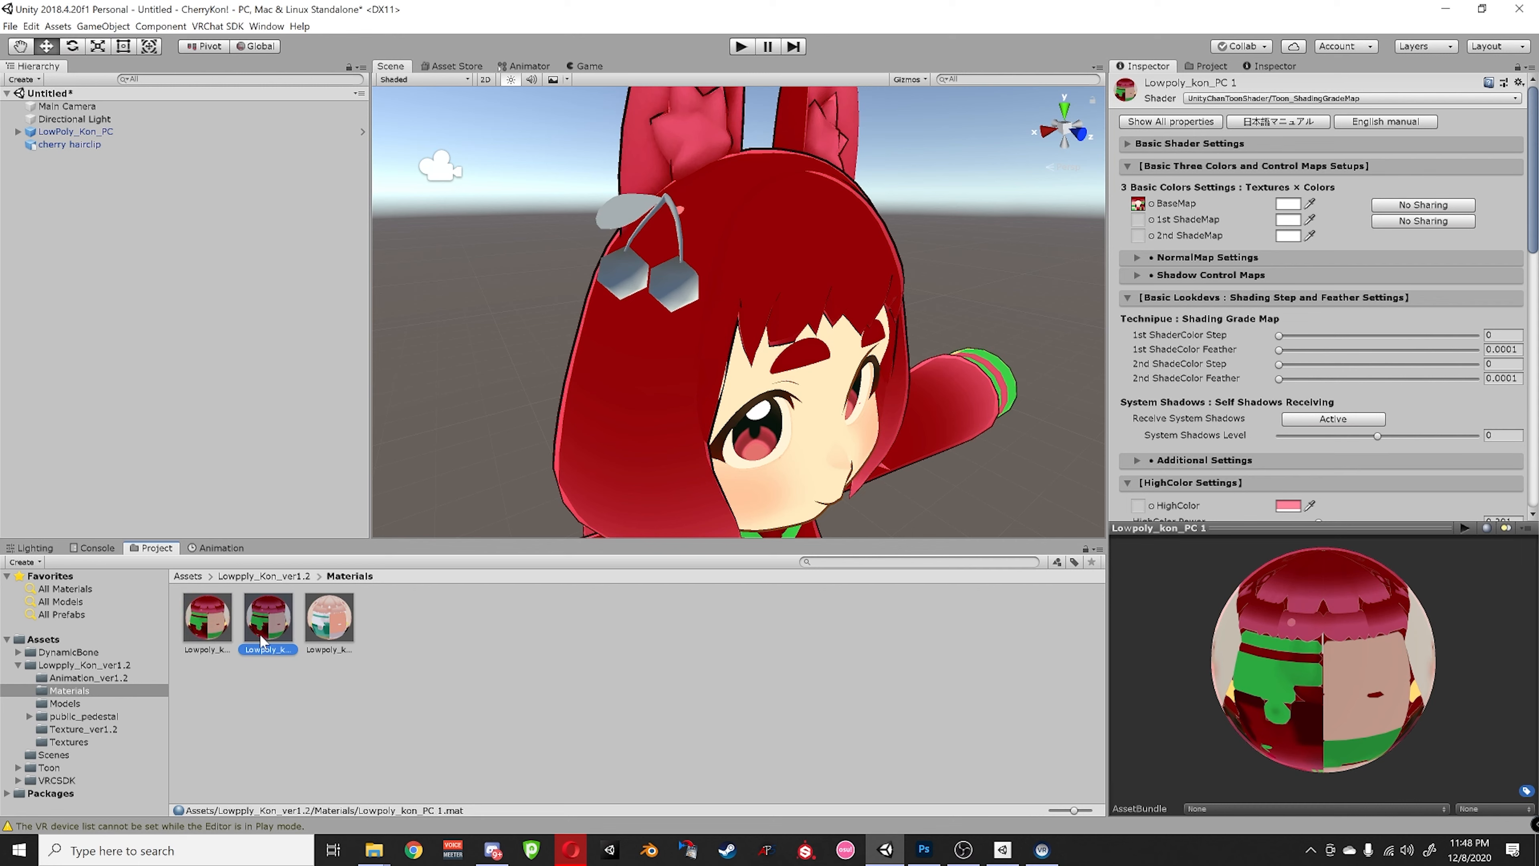
pyautogui.click(263, 641)
pyautogui.write('carrry')
pyautogui.press('Return')
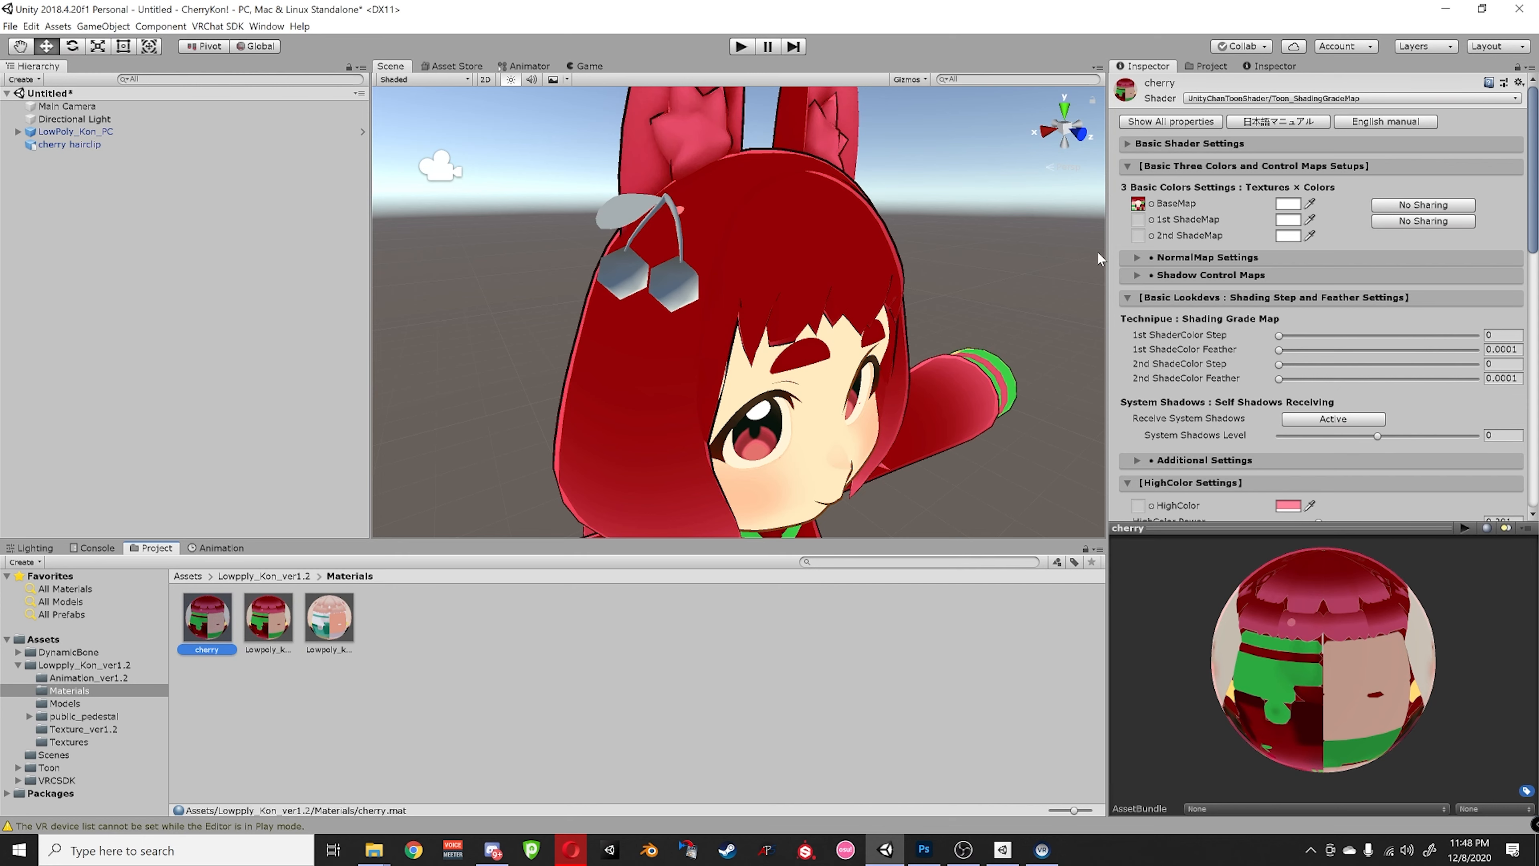
# - Set the cherry material's Emissive and Outline Sampler textures to None
pyautogui.scroll(-15, 1184, 369)
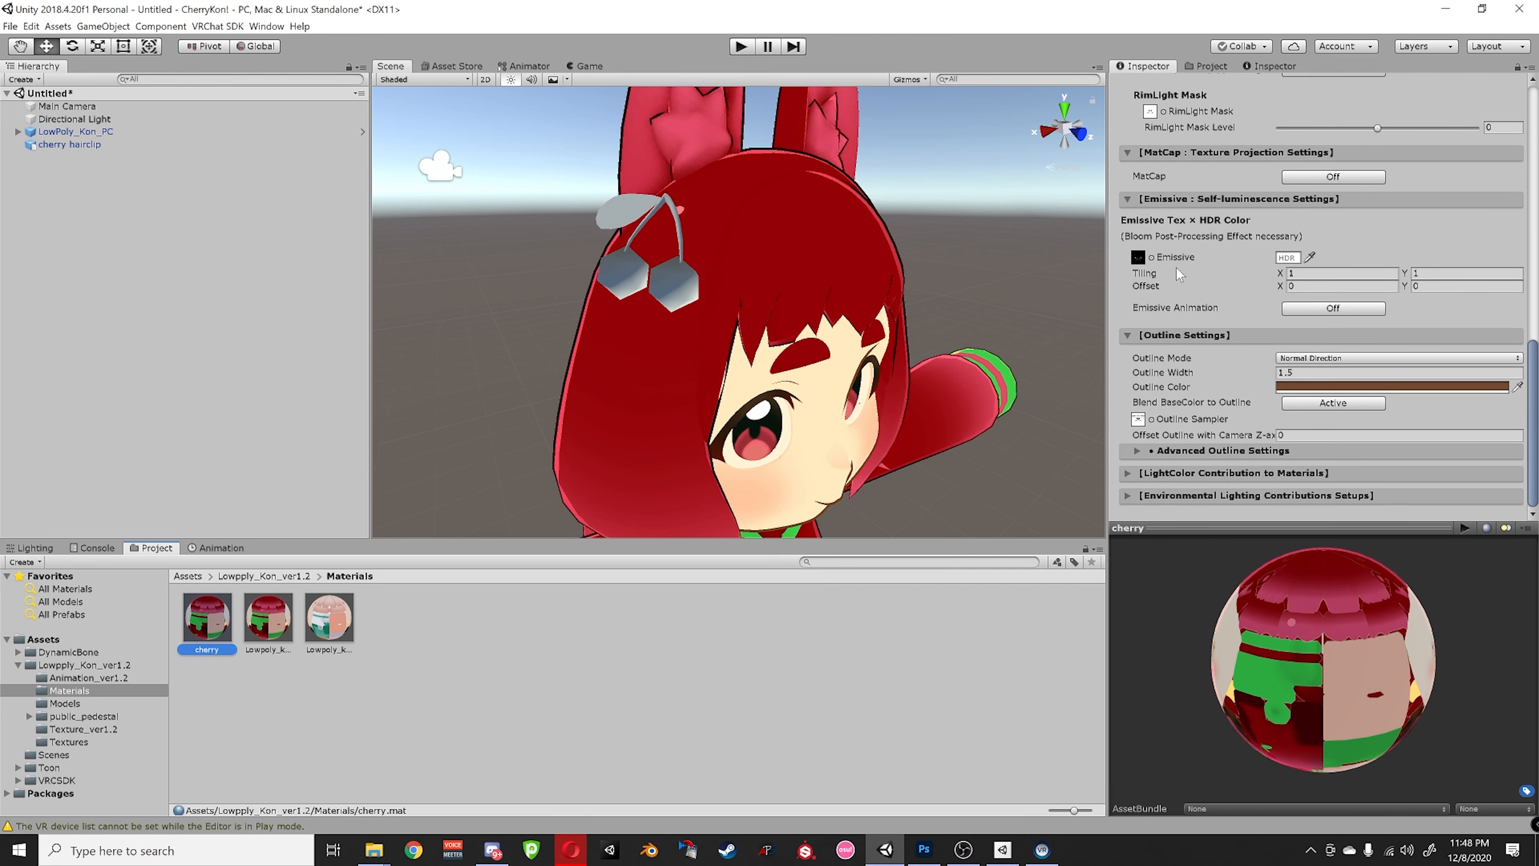
pyautogui.click(1151, 257)
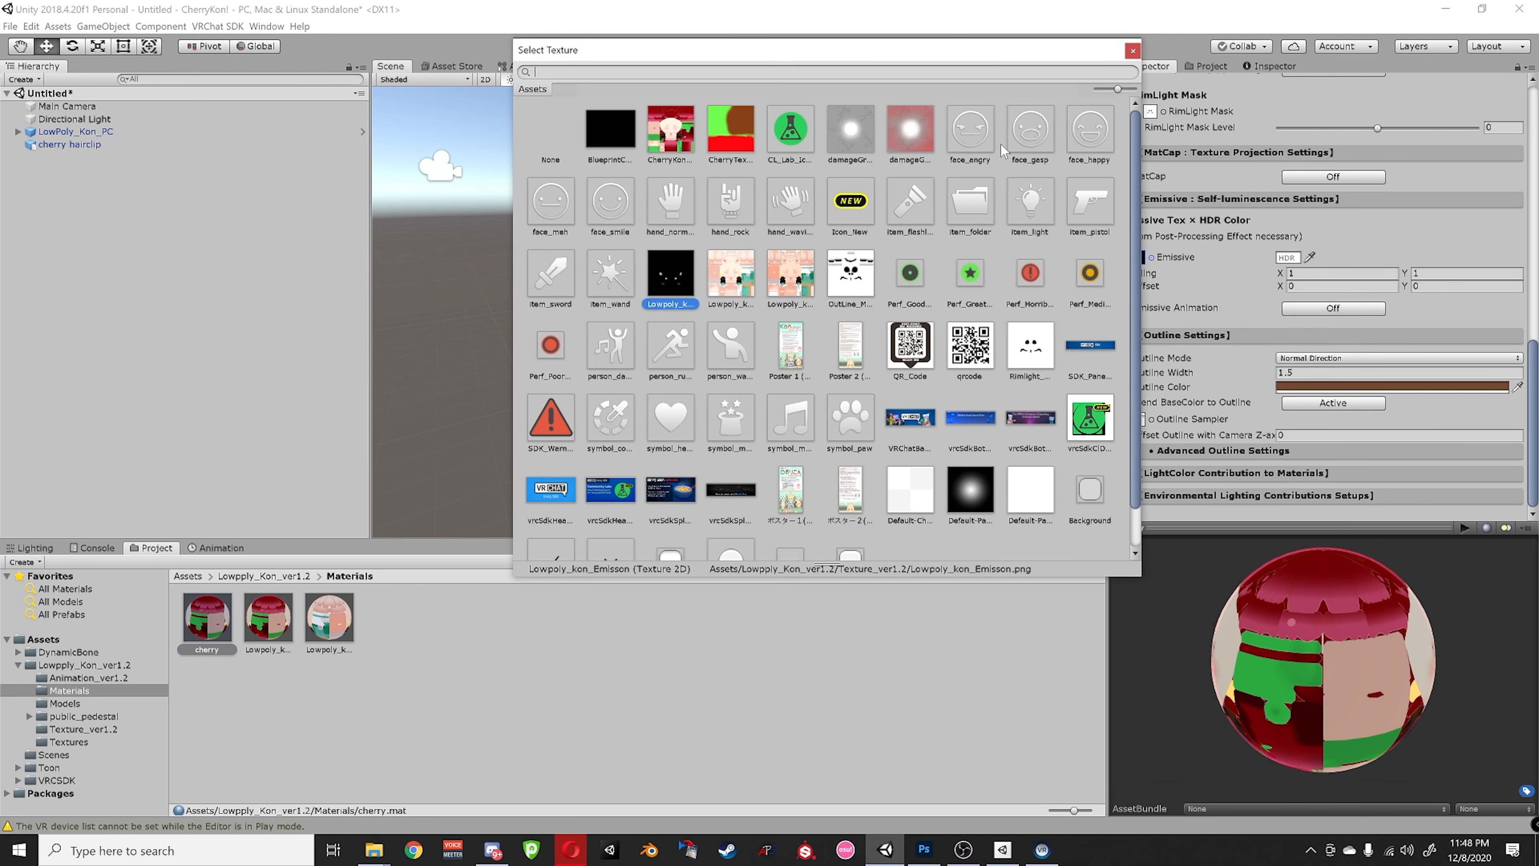
pyautogui.doubleClick(541, 138)
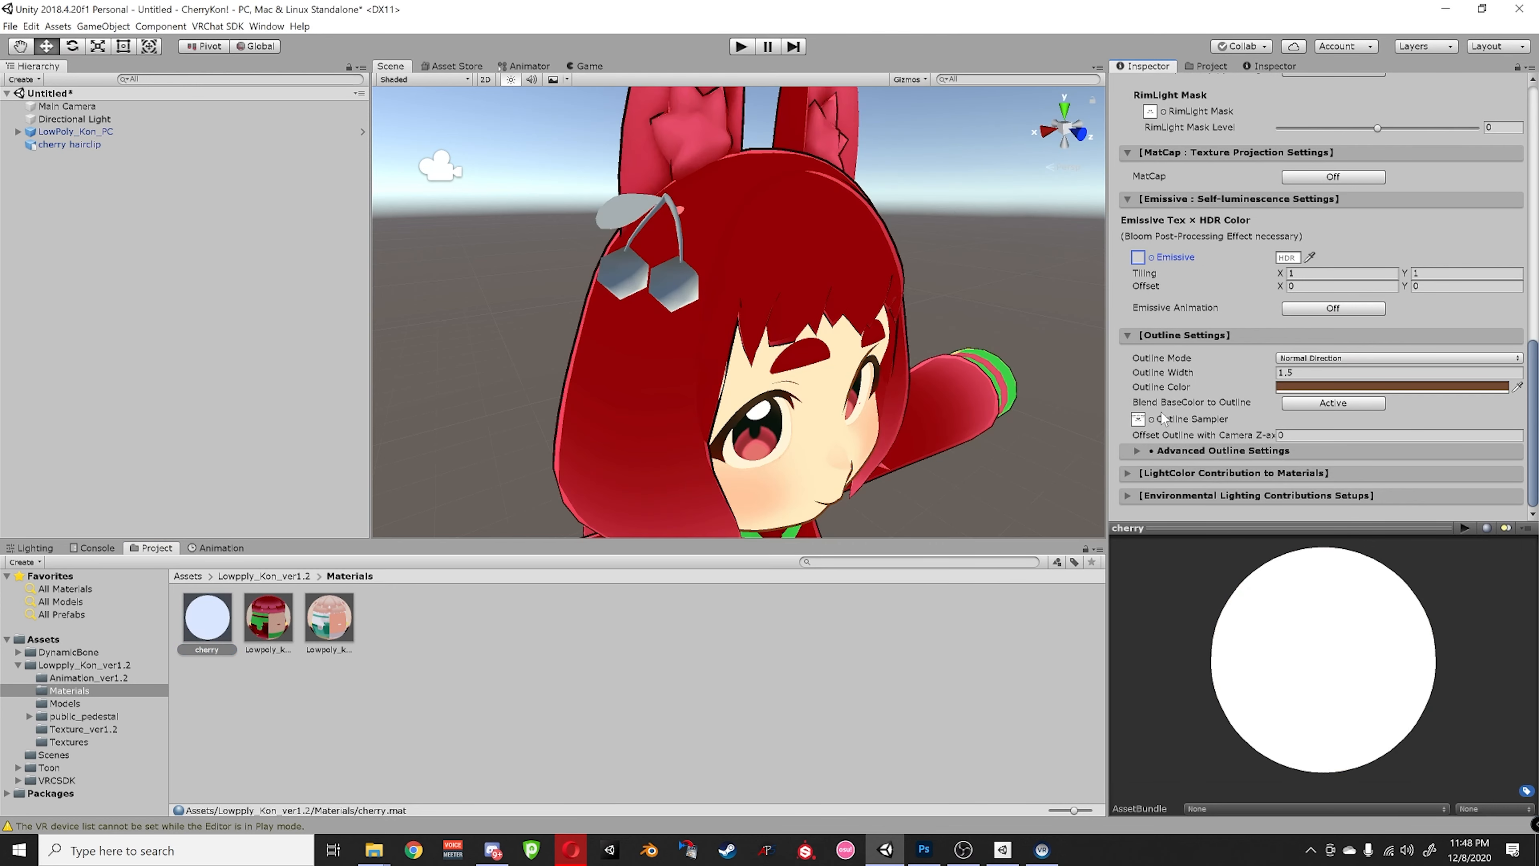
pyautogui.click(1151, 419)
pyautogui.doubleClick(557, 138)
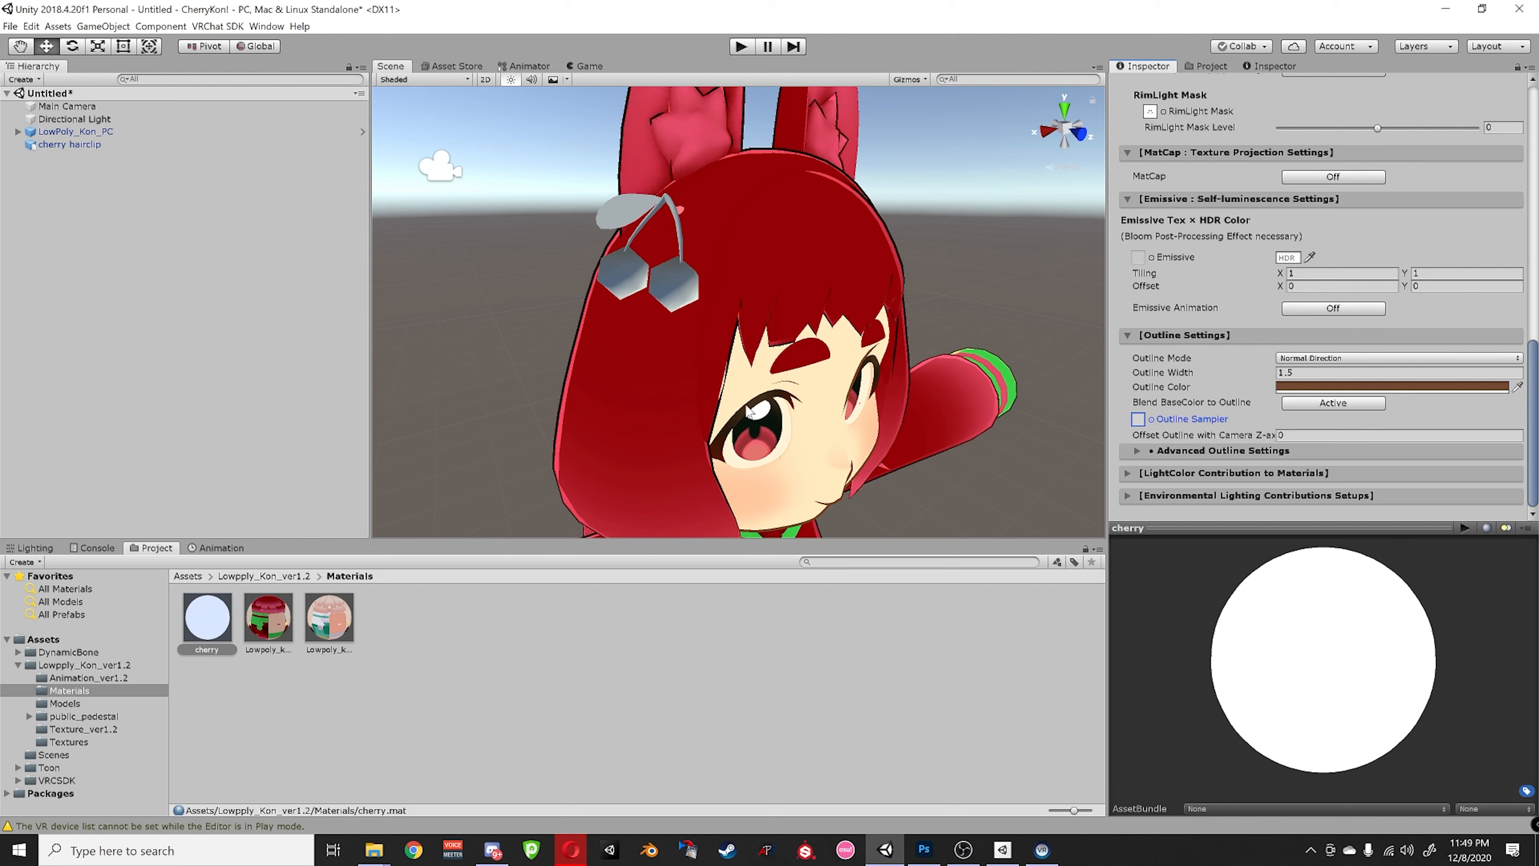
# - Drop the cherry material onto the hairclip so its cherries turn red with a green leaf
pyautogui.moveTo(198, 627); pyautogui.dragTo(623, 279)
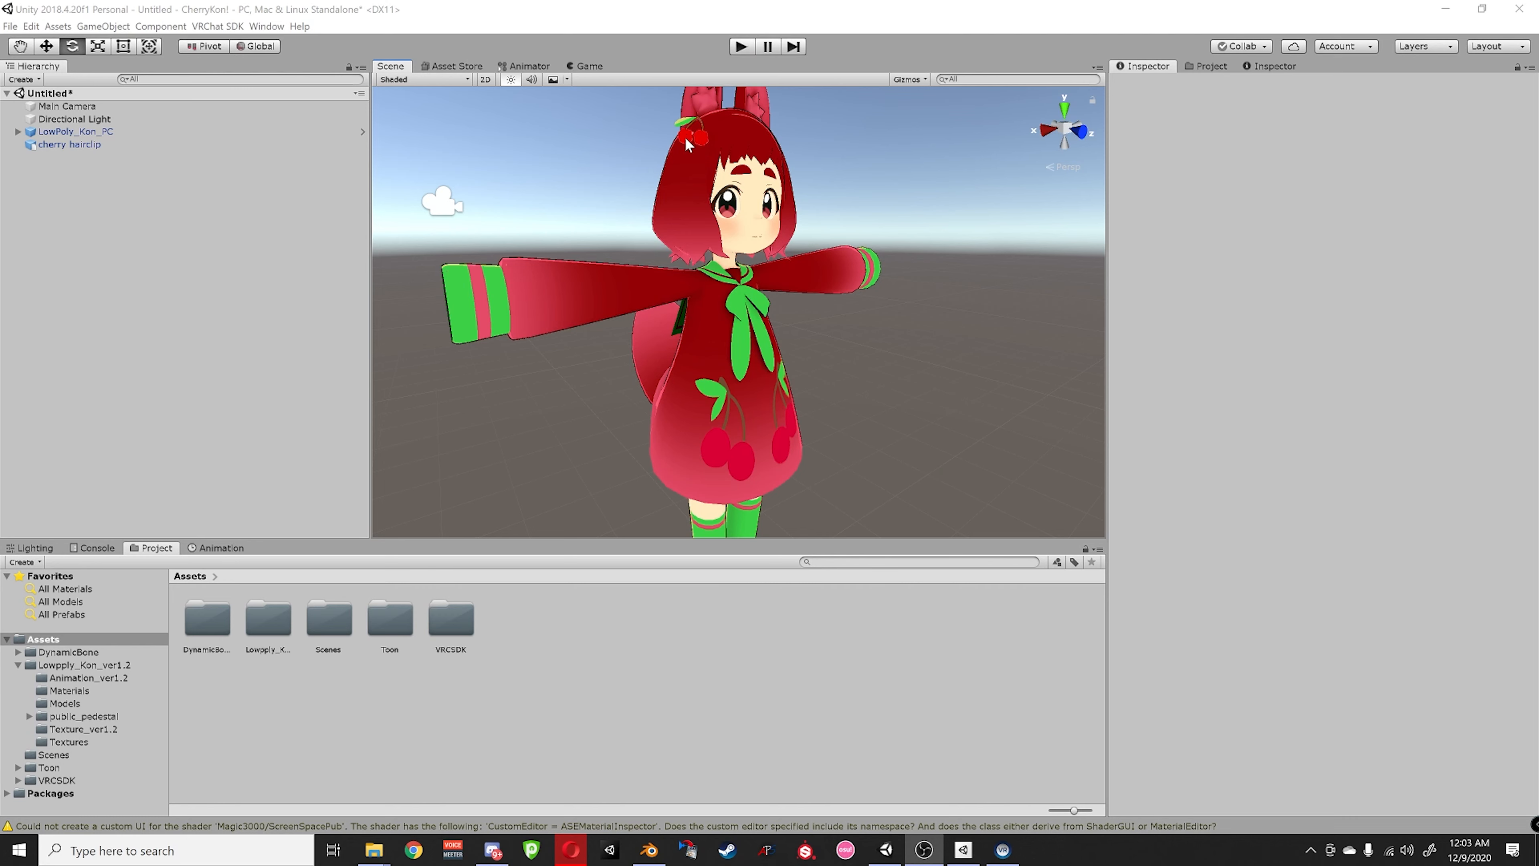
pyautogui.scroll(5, 694, 175)
pyautogui.scroll(-2, 697, 206)
pyautogui.moveTo(698, 205); pyautogui.dragTo(755, 578, button='middle')
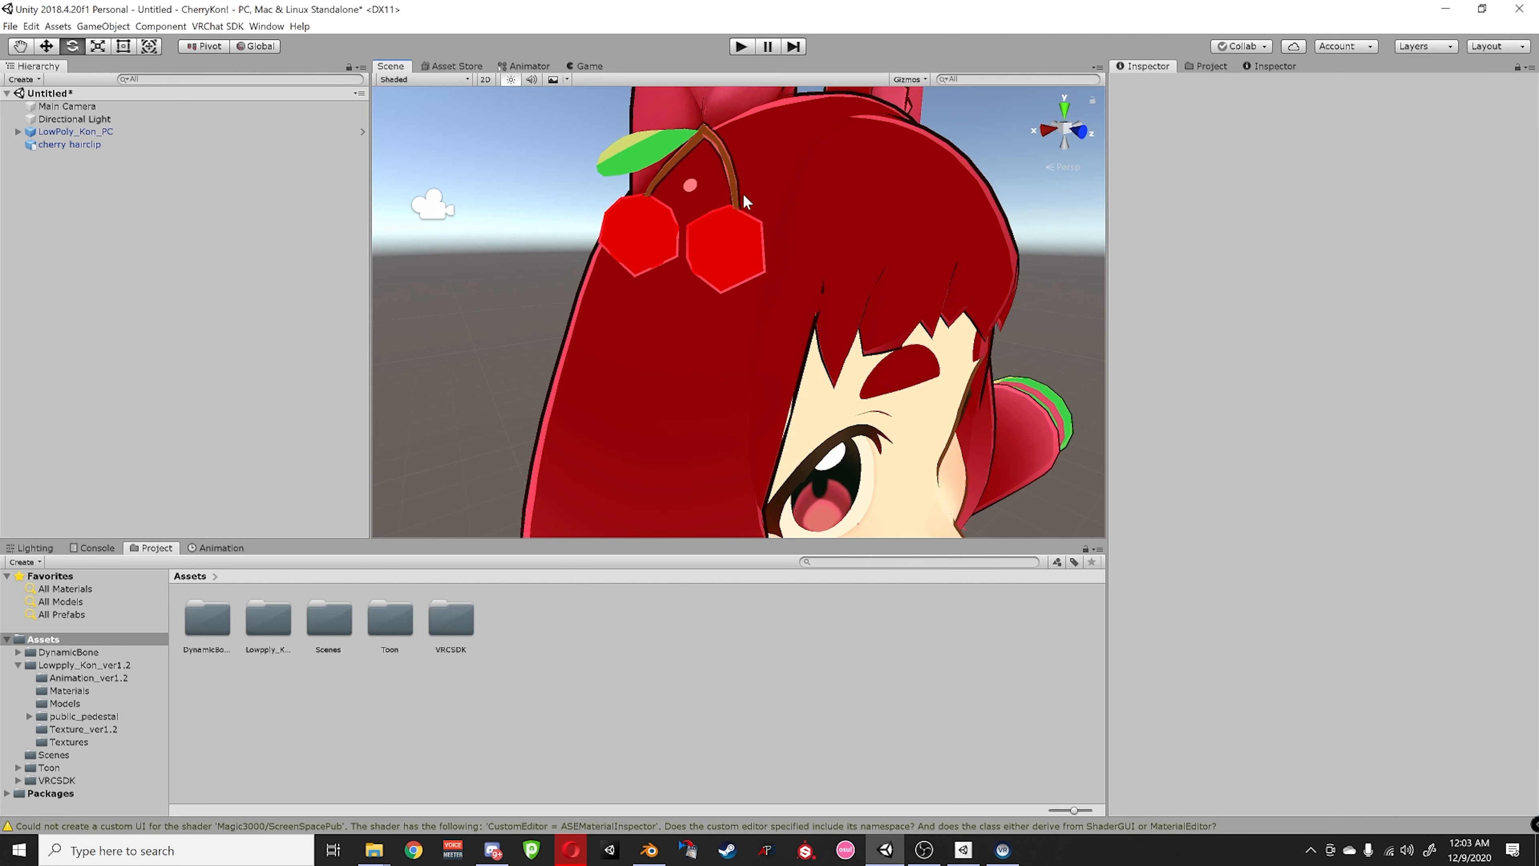
pyautogui.scroll(-6, 765, 444)
pyautogui.moveTo(765, 444); pyautogui.dragTo(706, 405, button='middle')
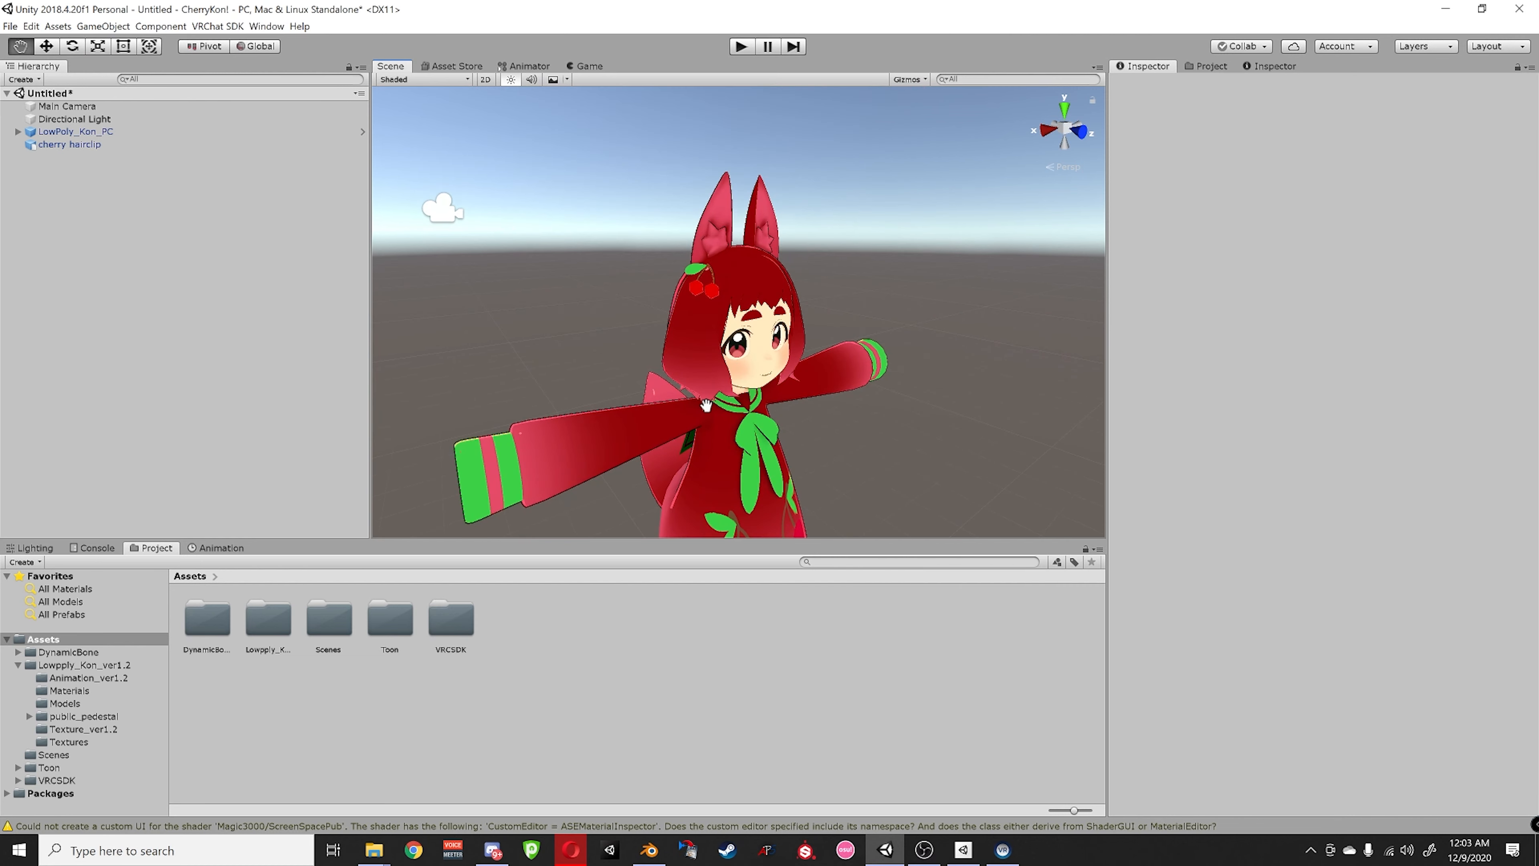
pyautogui.scroll(6, 705, 404)
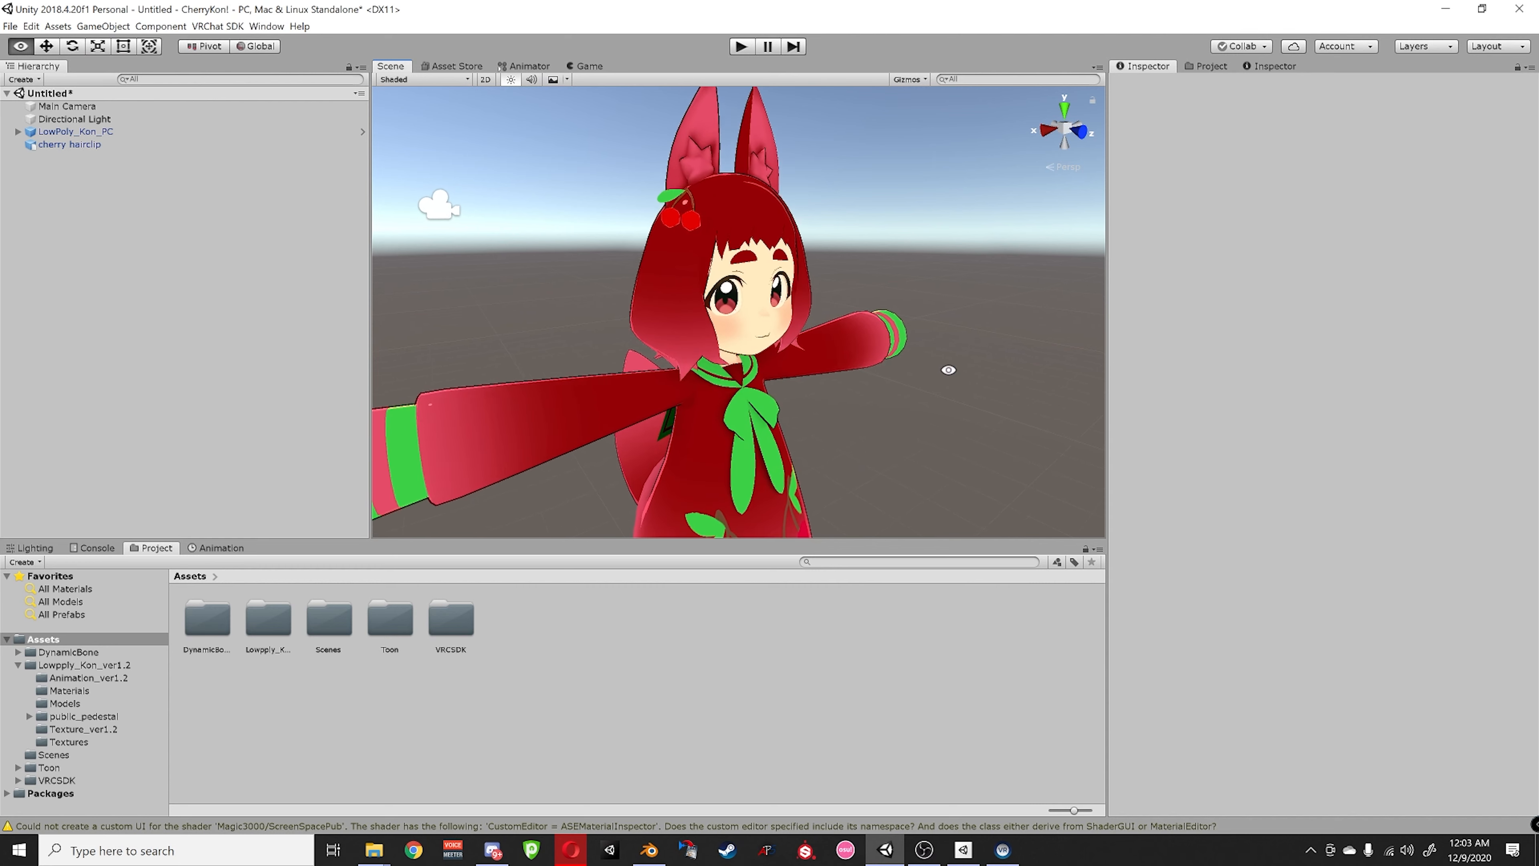
pyautogui.scroll(2, 846, 385)
pyautogui.scroll(-3, 845, 395)
pyautogui.press('e')
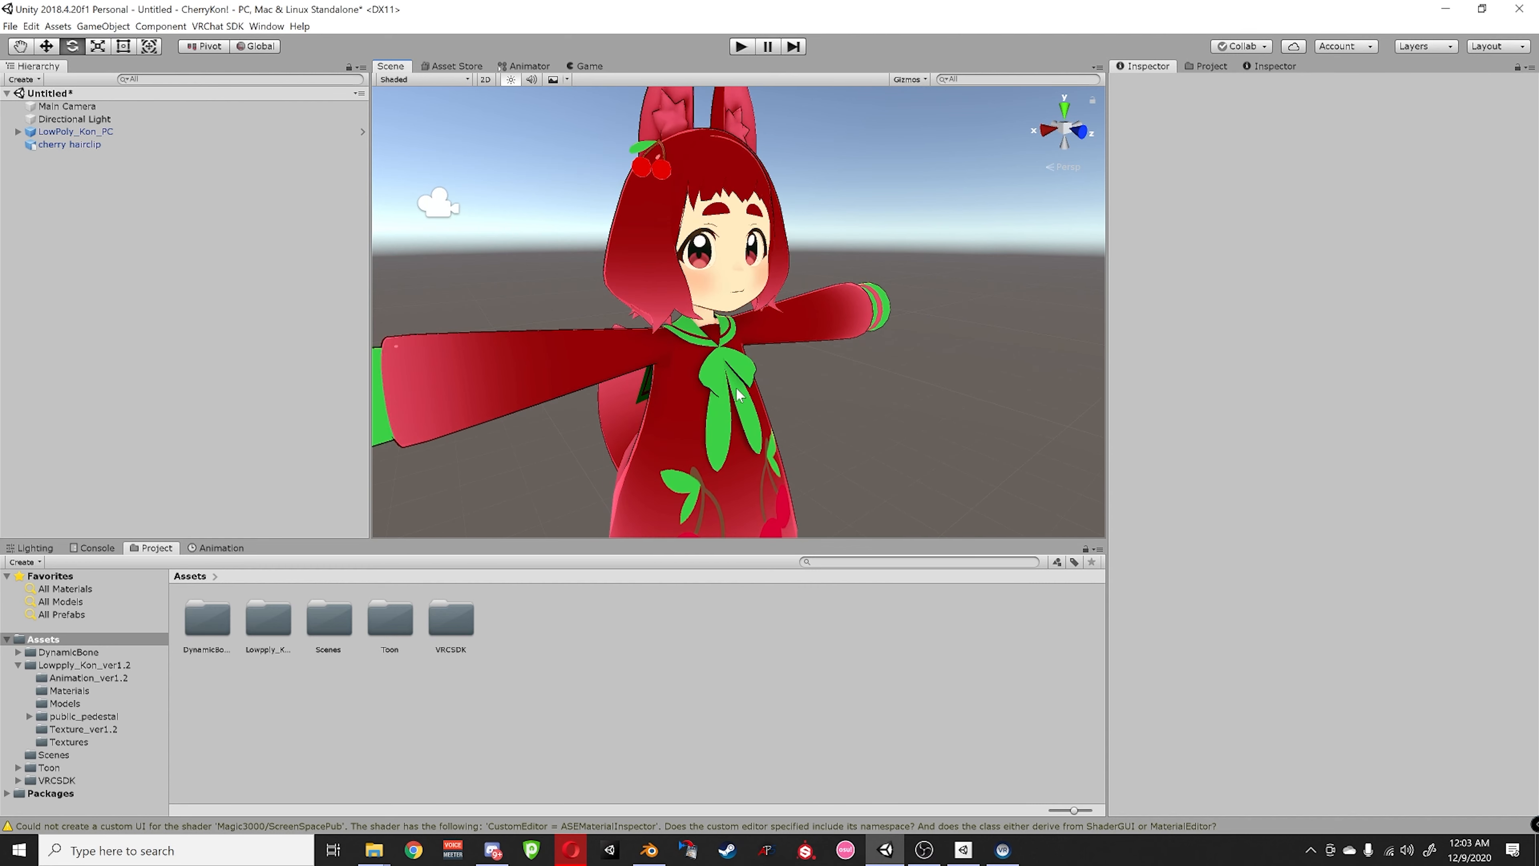
pyautogui.keyDown('alt'); pyautogui.moveTo(884, 402); pyautogui.dragTo(910, 383); pyautogui.keyUp('alt')
pyautogui.keyDown('alt'); pyautogui.moveTo(798, 412); pyautogui.dragTo(814, 422); pyautogui.keyUp('alt')
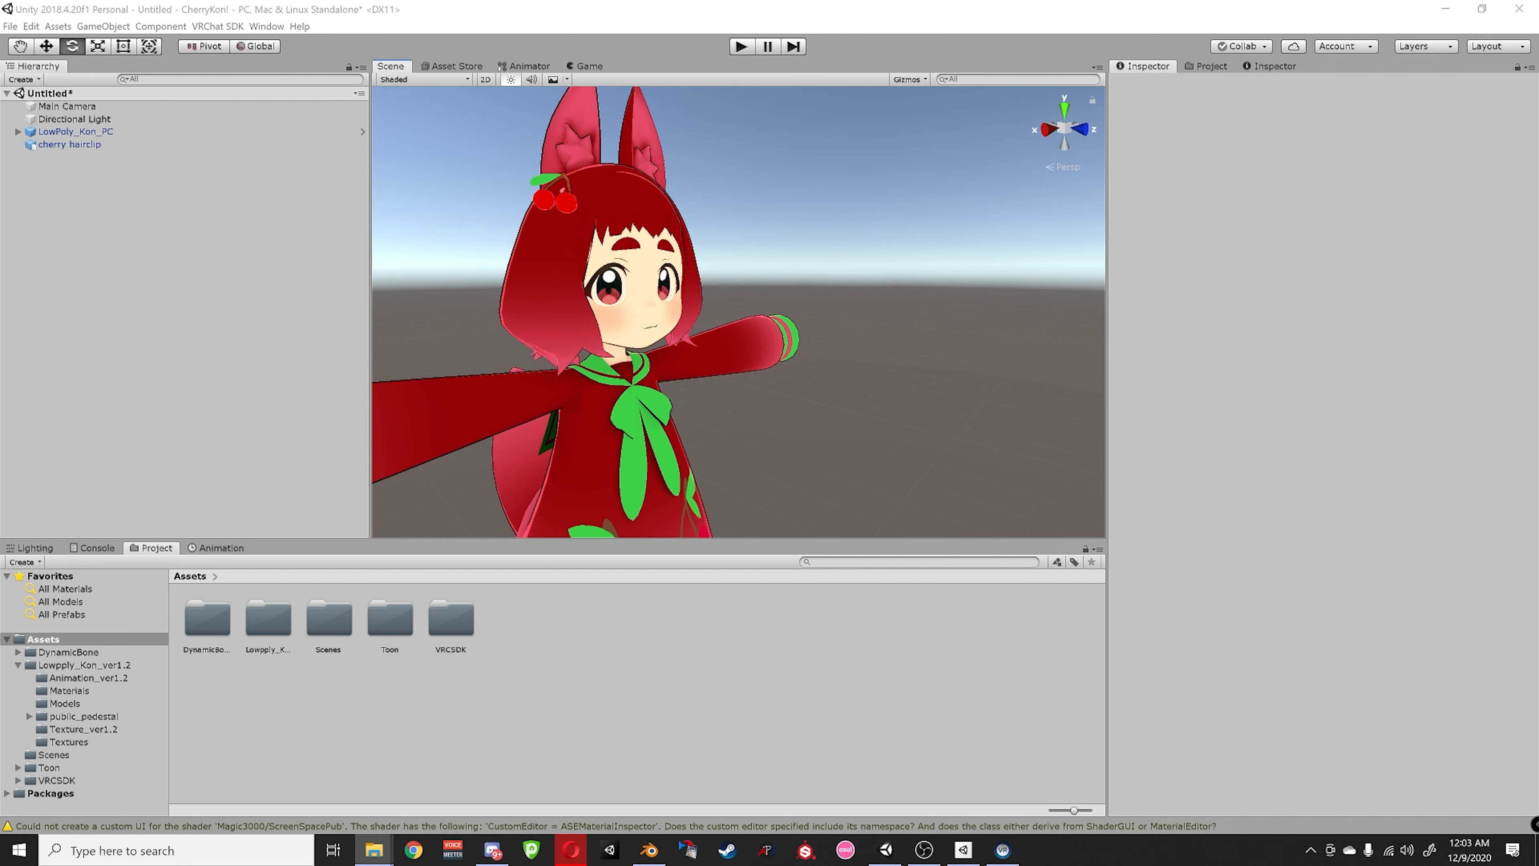
# - Import MaiGlasses!.unitypackage from the Items folder into the Unity project with all its files
pyautogui.click(374, 850)
pyautogui.moveTo(1000, 220); pyautogui.dragTo(965, 161)
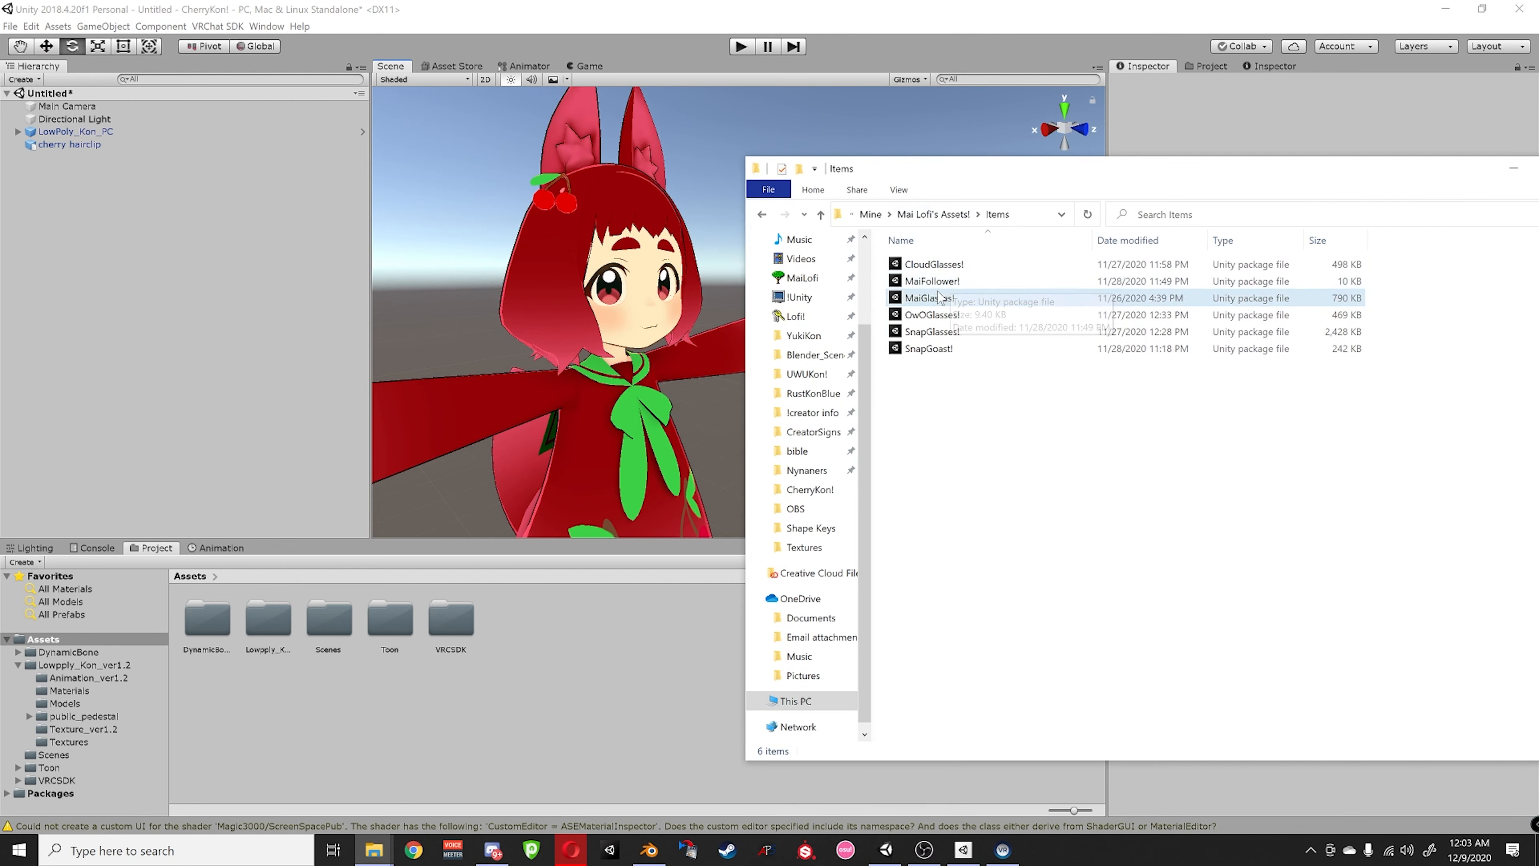
pyautogui.click(918, 298)
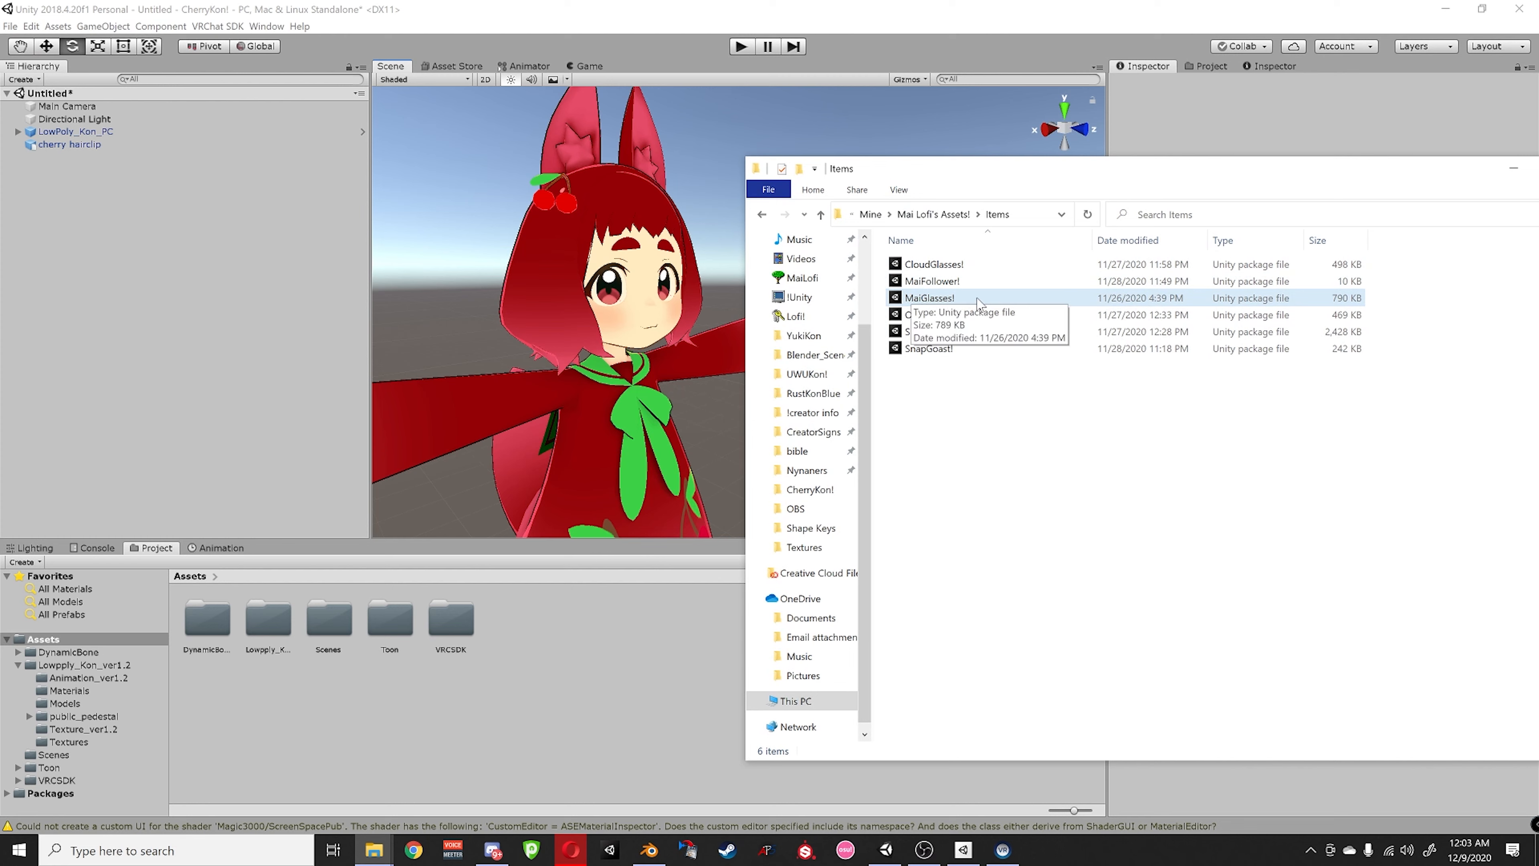
pyautogui.click(969, 299)
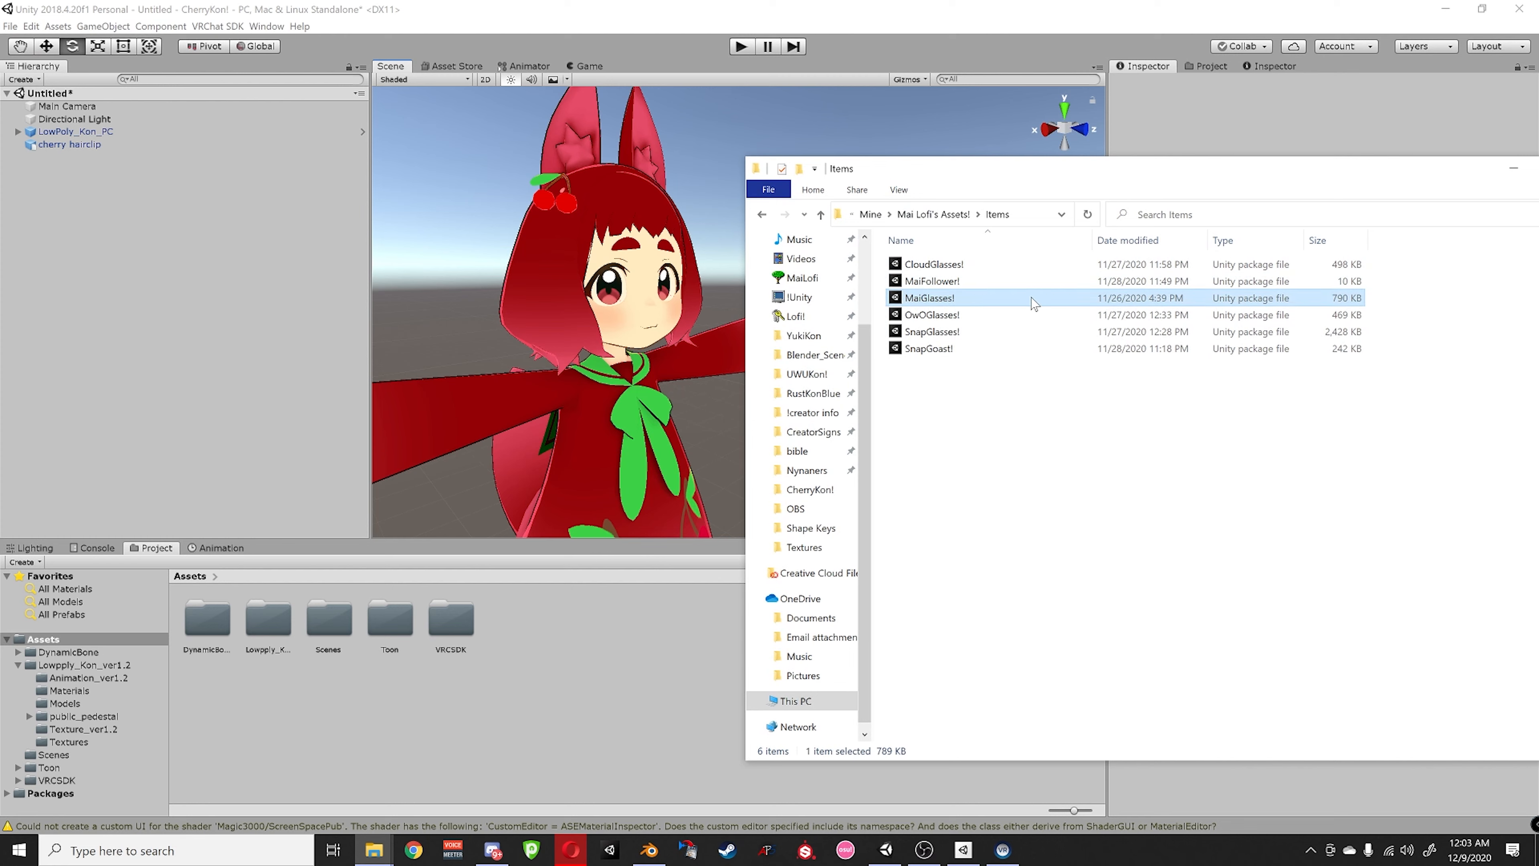
pyautogui.moveTo(1033, 303); pyautogui.dragTo(576, 653)
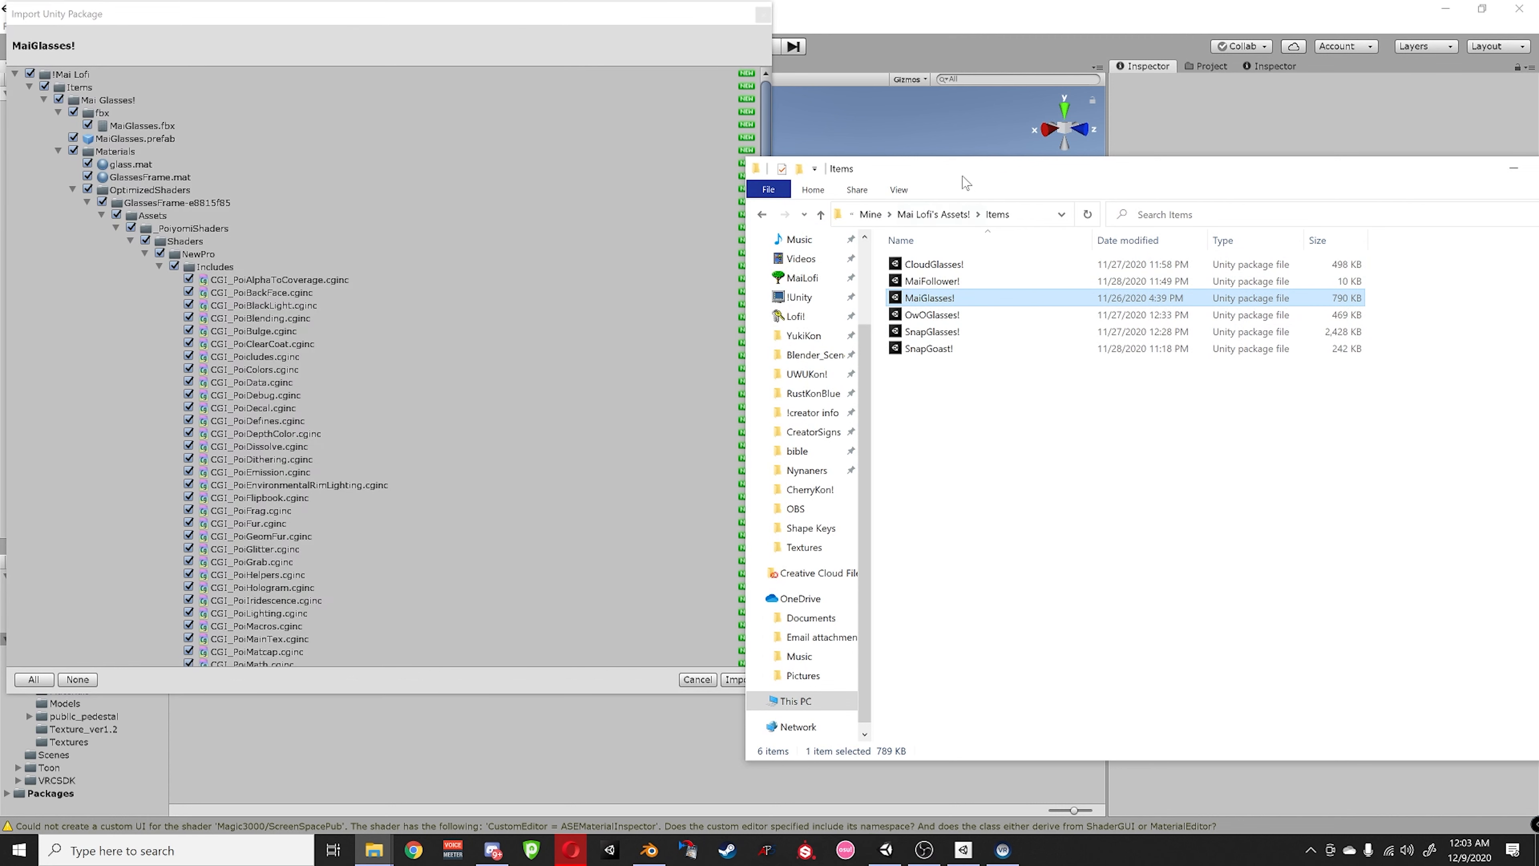
pyautogui.click(728, 688)
pyautogui.click(736, 680)
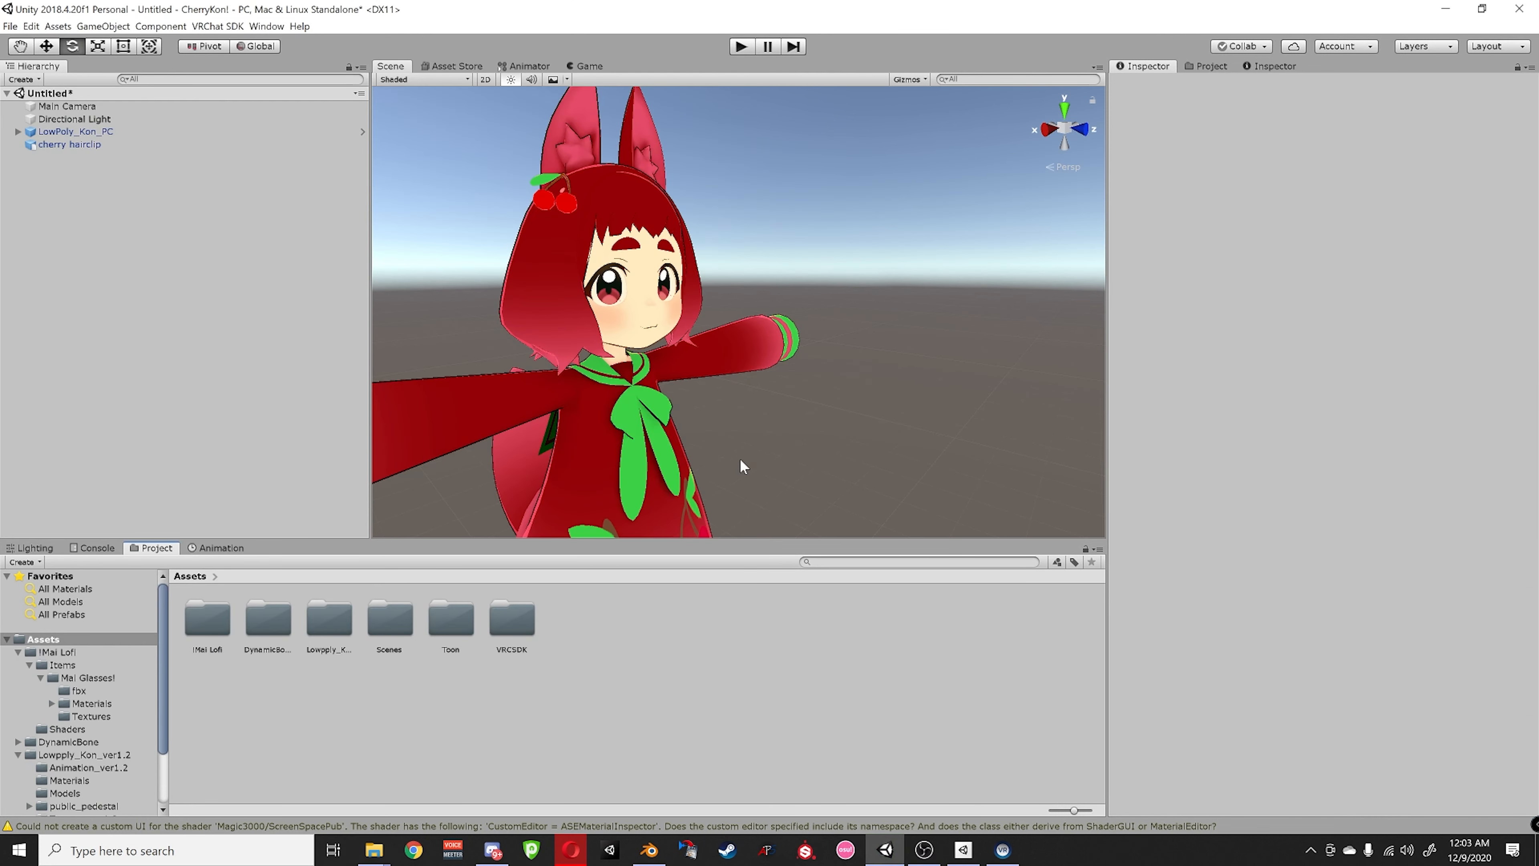
# - Add the MaiGlasses prefab from !Mai Lofi > Items > Mai Glasses! to the Hierarchy
pyautogui.doubleClick(195, 618)
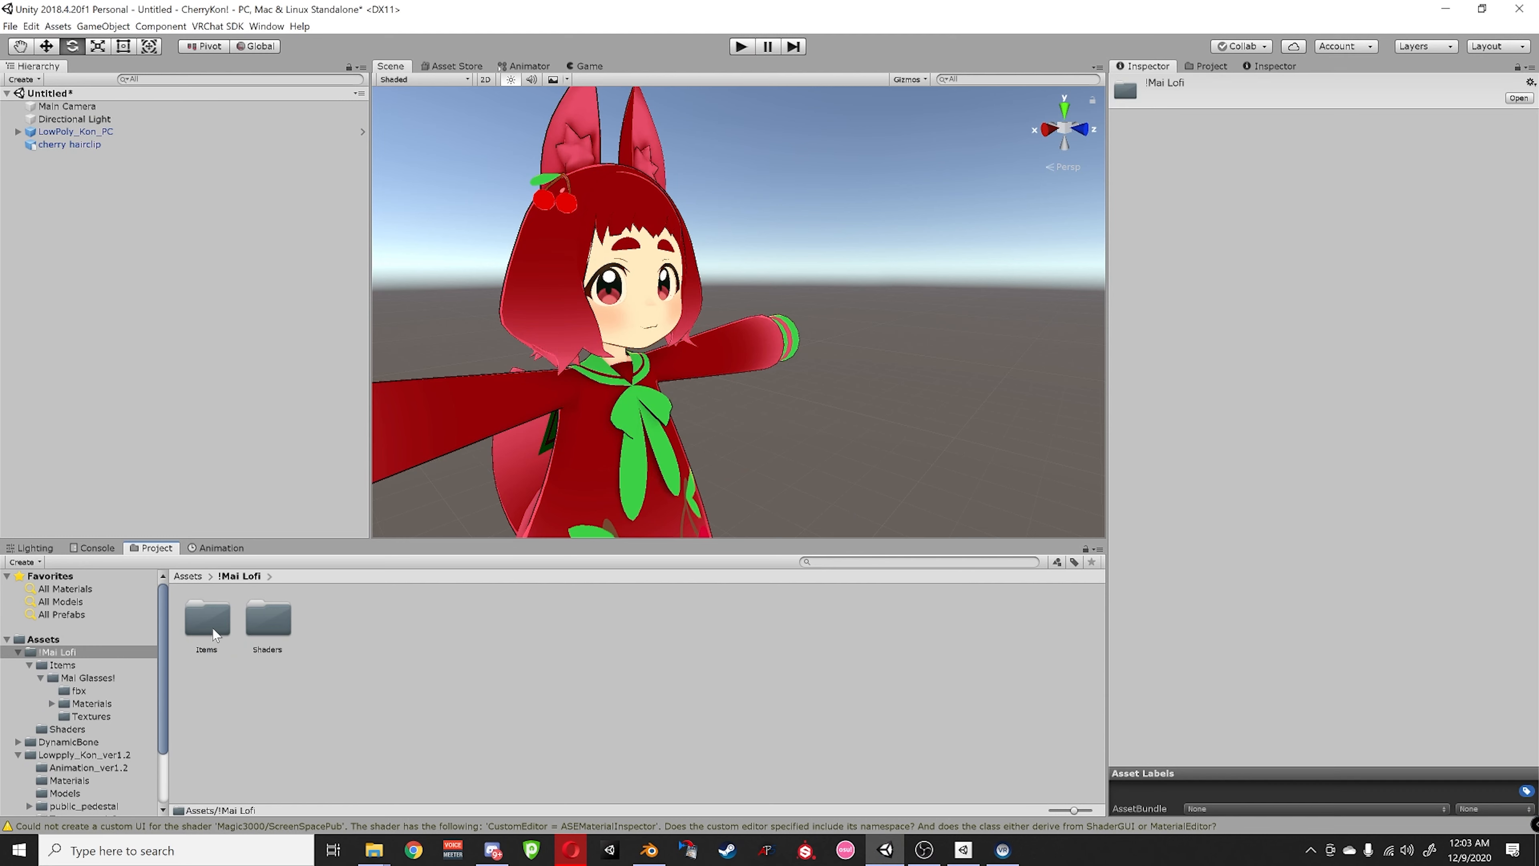
pyautogui.doubleClick(211, 616)
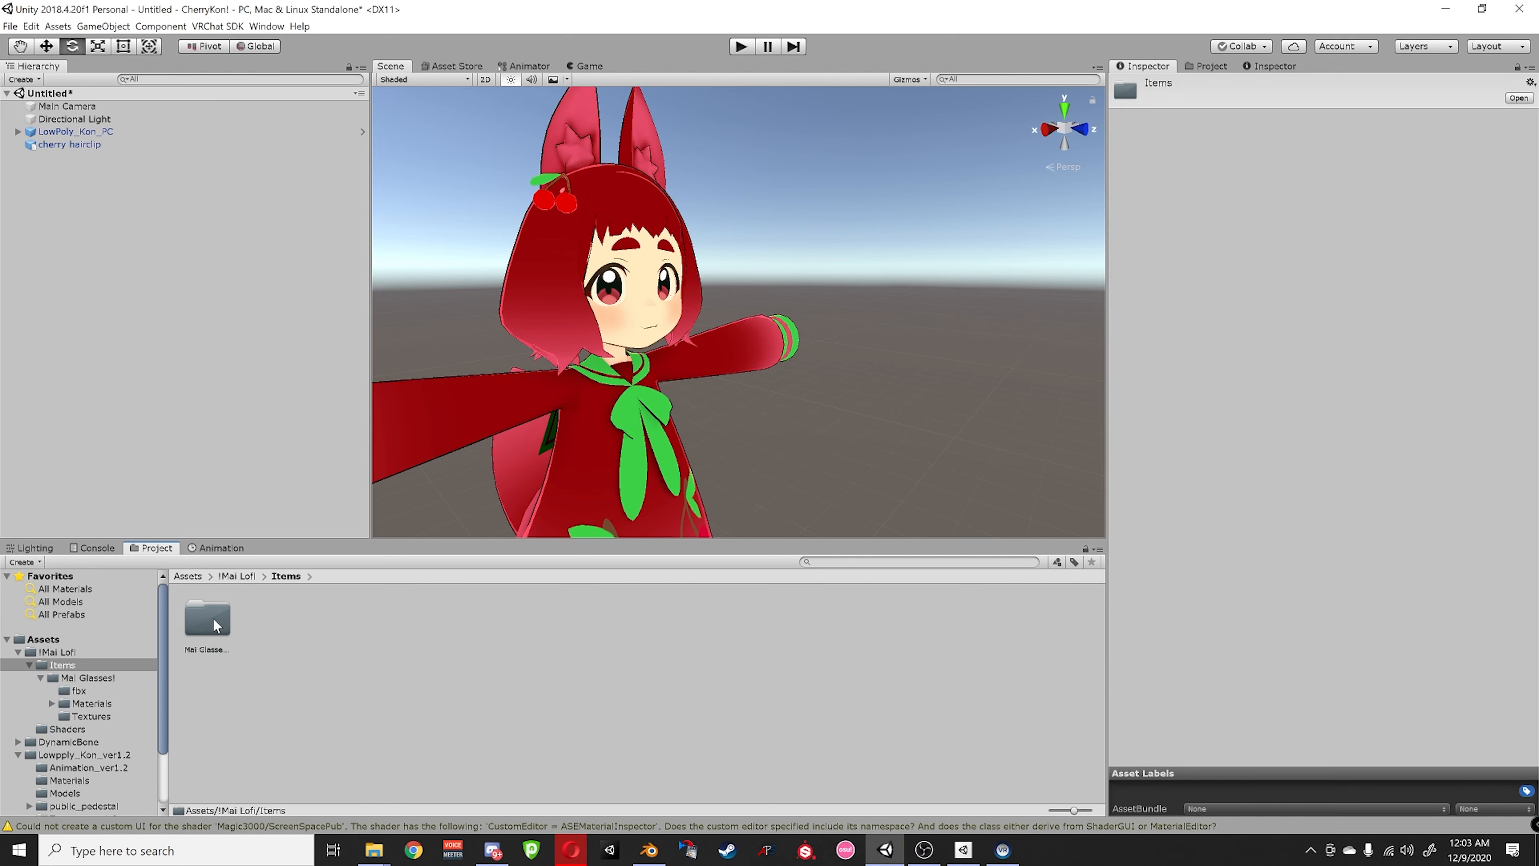
pyautogui.doubleClick(208, 618)
pyautogui.moveTo(394, 617); pyautogui.dragTo(145, 370)
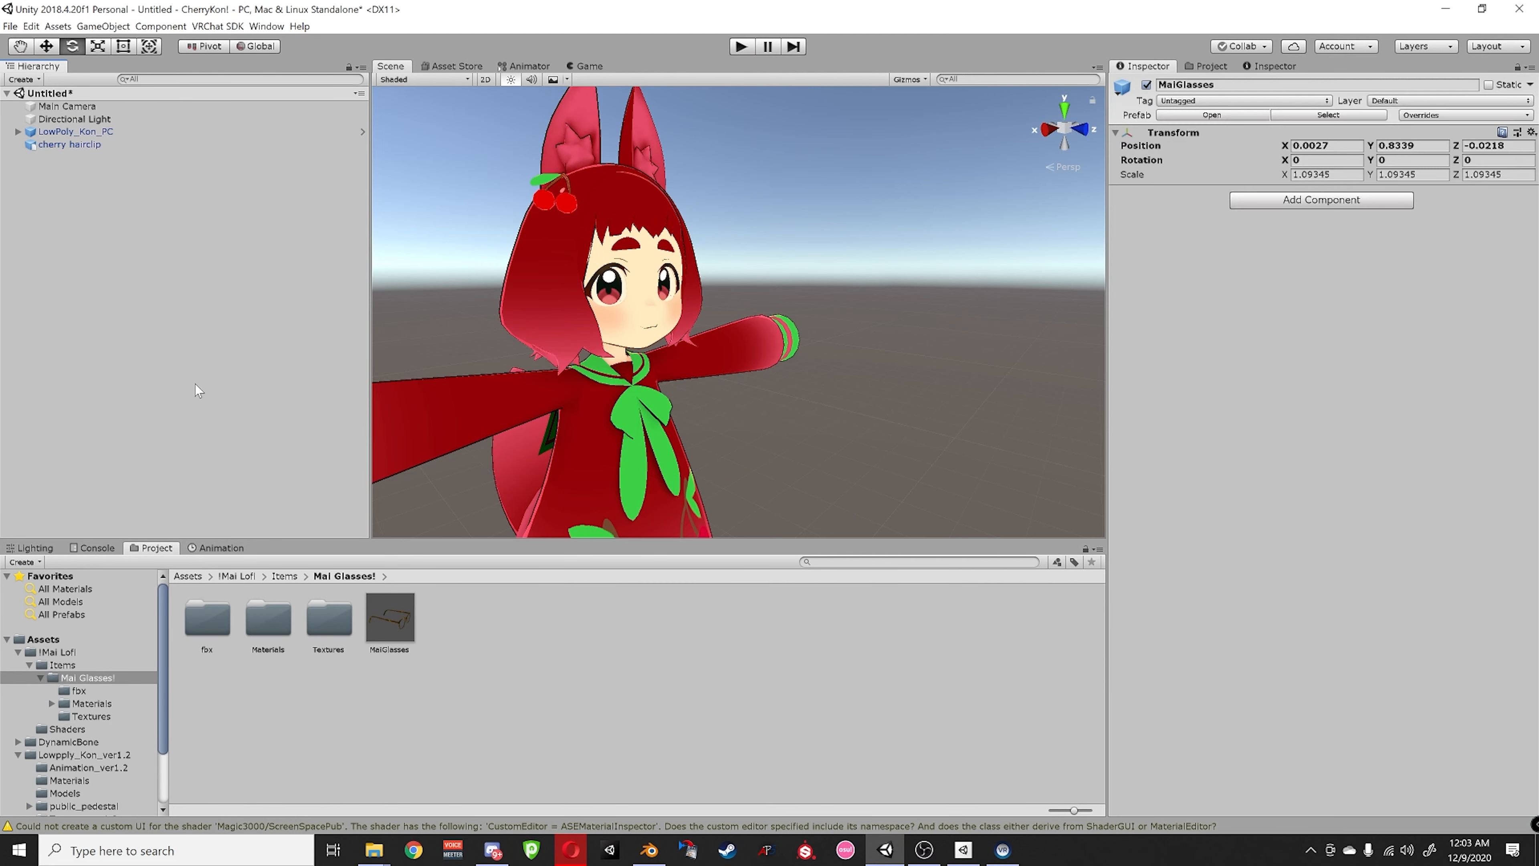
# - Set the MaiGlasses scale to .54
pyautogui.keyDown('alt'); pyautogui.moveTo(655, 391); pyautogui.dragTo(721, 451); pyautogui.keyUp('alt')
pyautogui.scroll(-10, 722, 451)
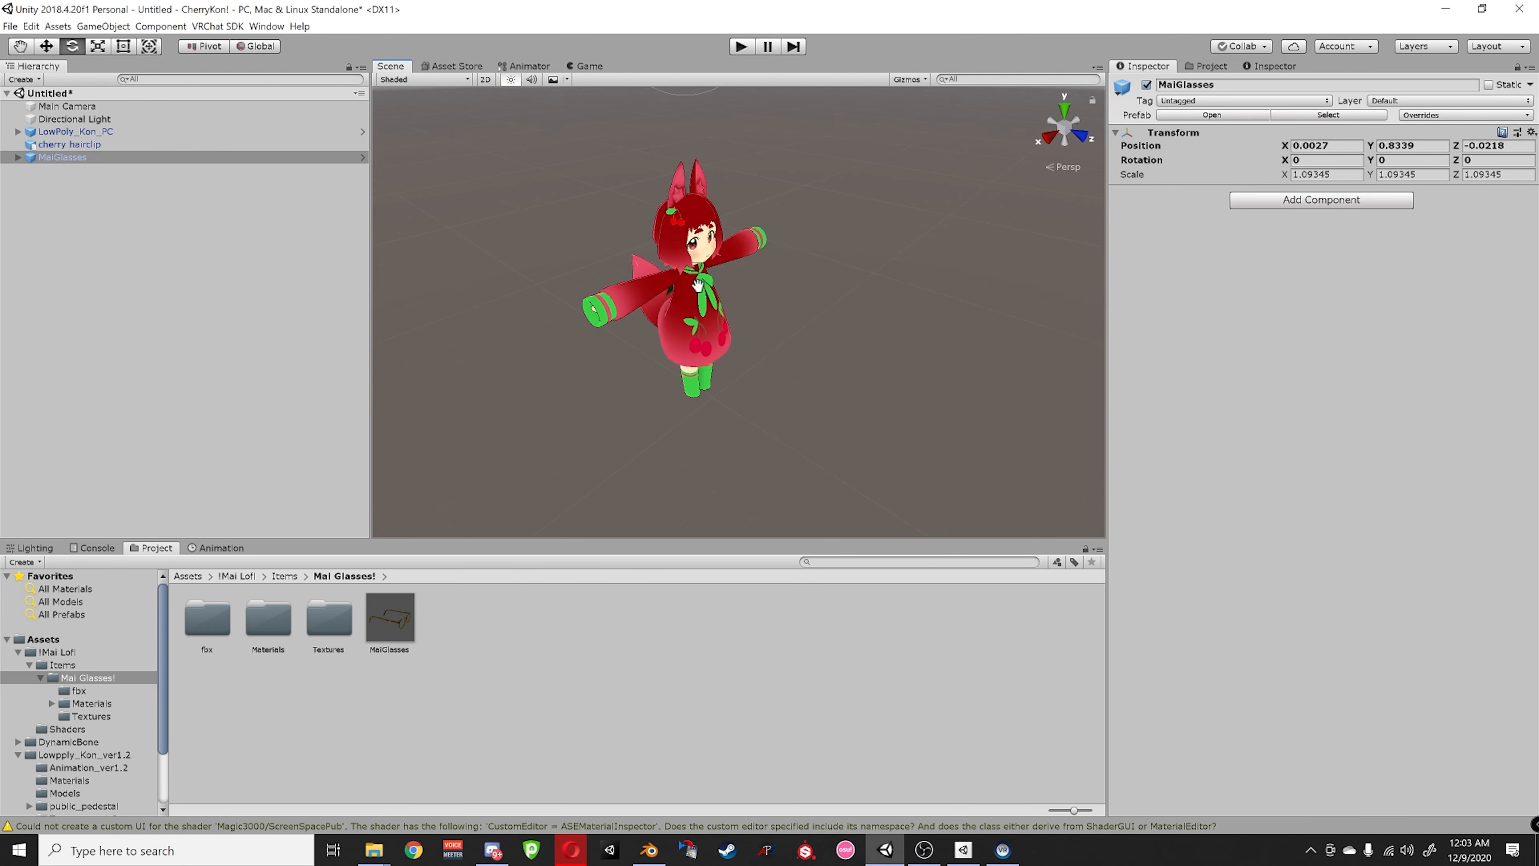
pyautogui.press('e')
pyautogui.click(1287, 174)
pyautogui.write('.54')
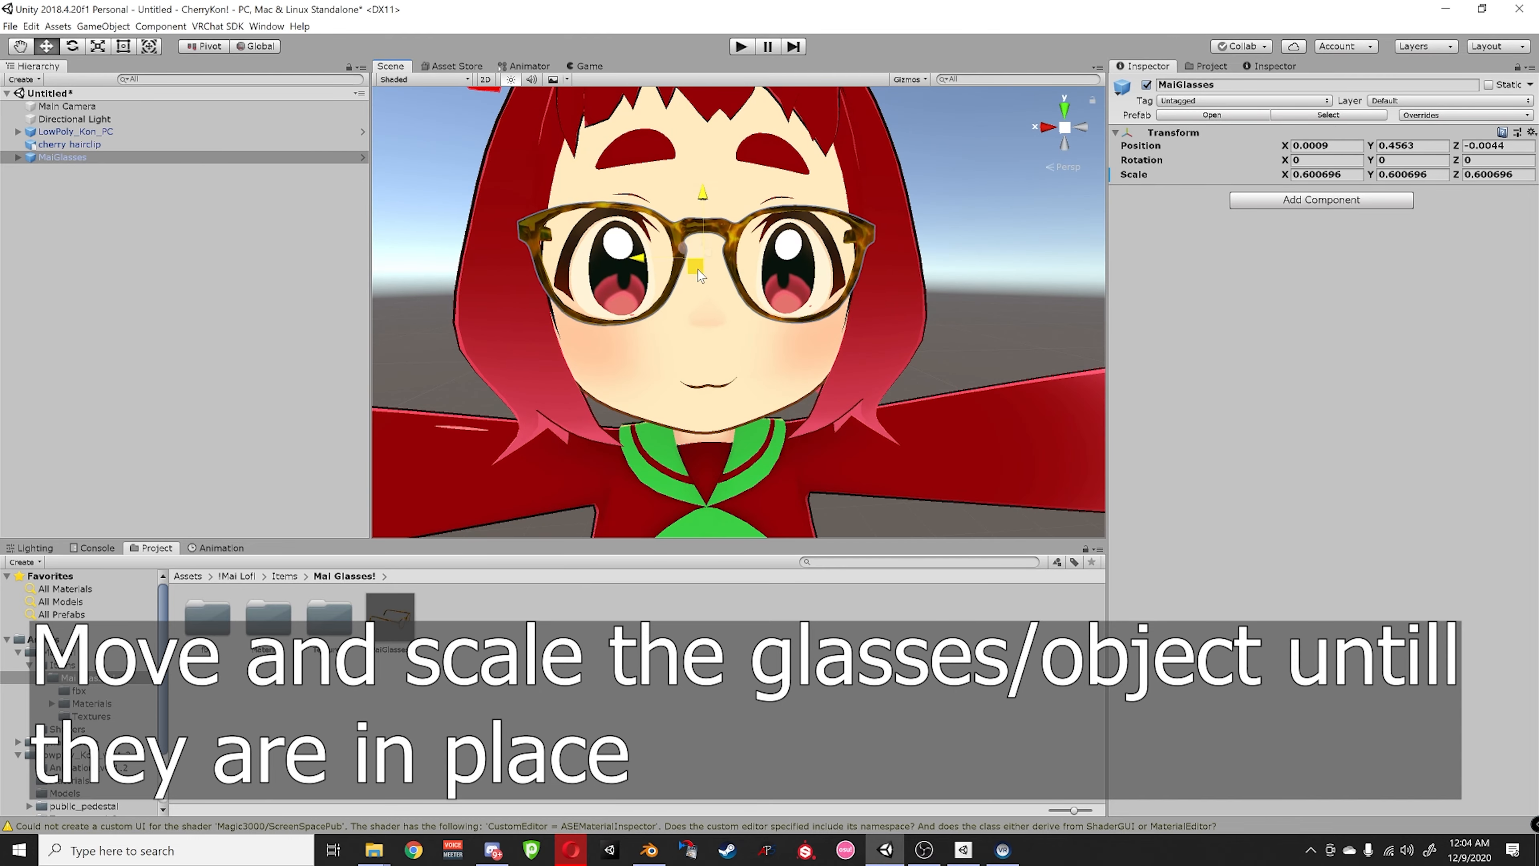
# - Move and scale the glasses onto the avatar's face, tilted over the eyes
pyautogui.keyDown('alt'); pyautogui.moveTo(700, 276); pyautogui.dragTo(671, 225); pyautogui.keyUp('alt')
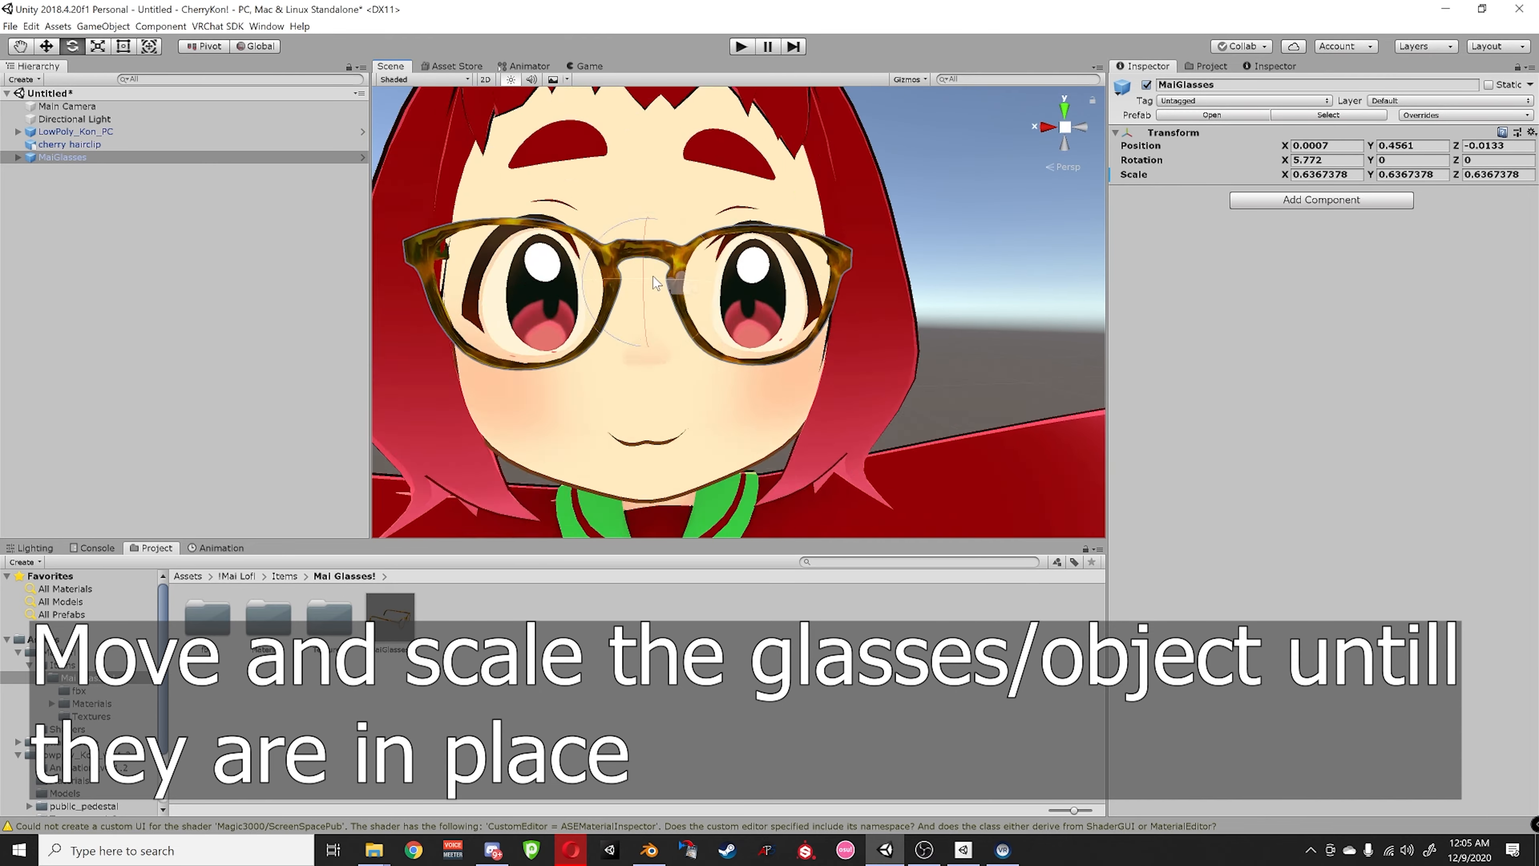
pyautogui.keyDown('alt'); pyautogui.moveTo(653, 277); pyautogui.dragTo(637, 289); pyautogui.keyUp('alt')
pyautogui.scroll(-2, 637, 289)
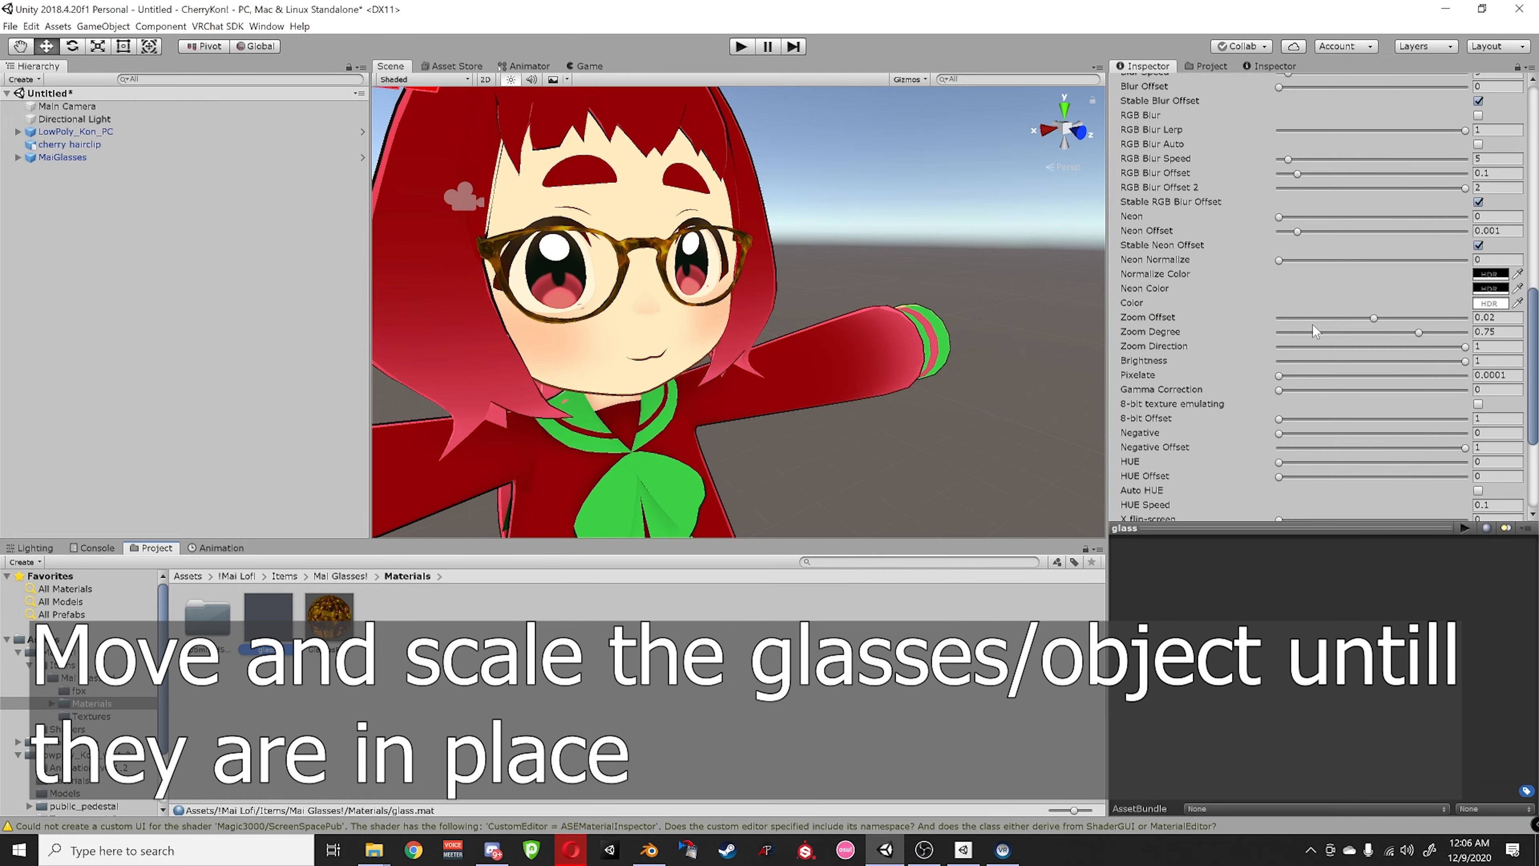
pyautogui.scroll(-3, 1314, 330)
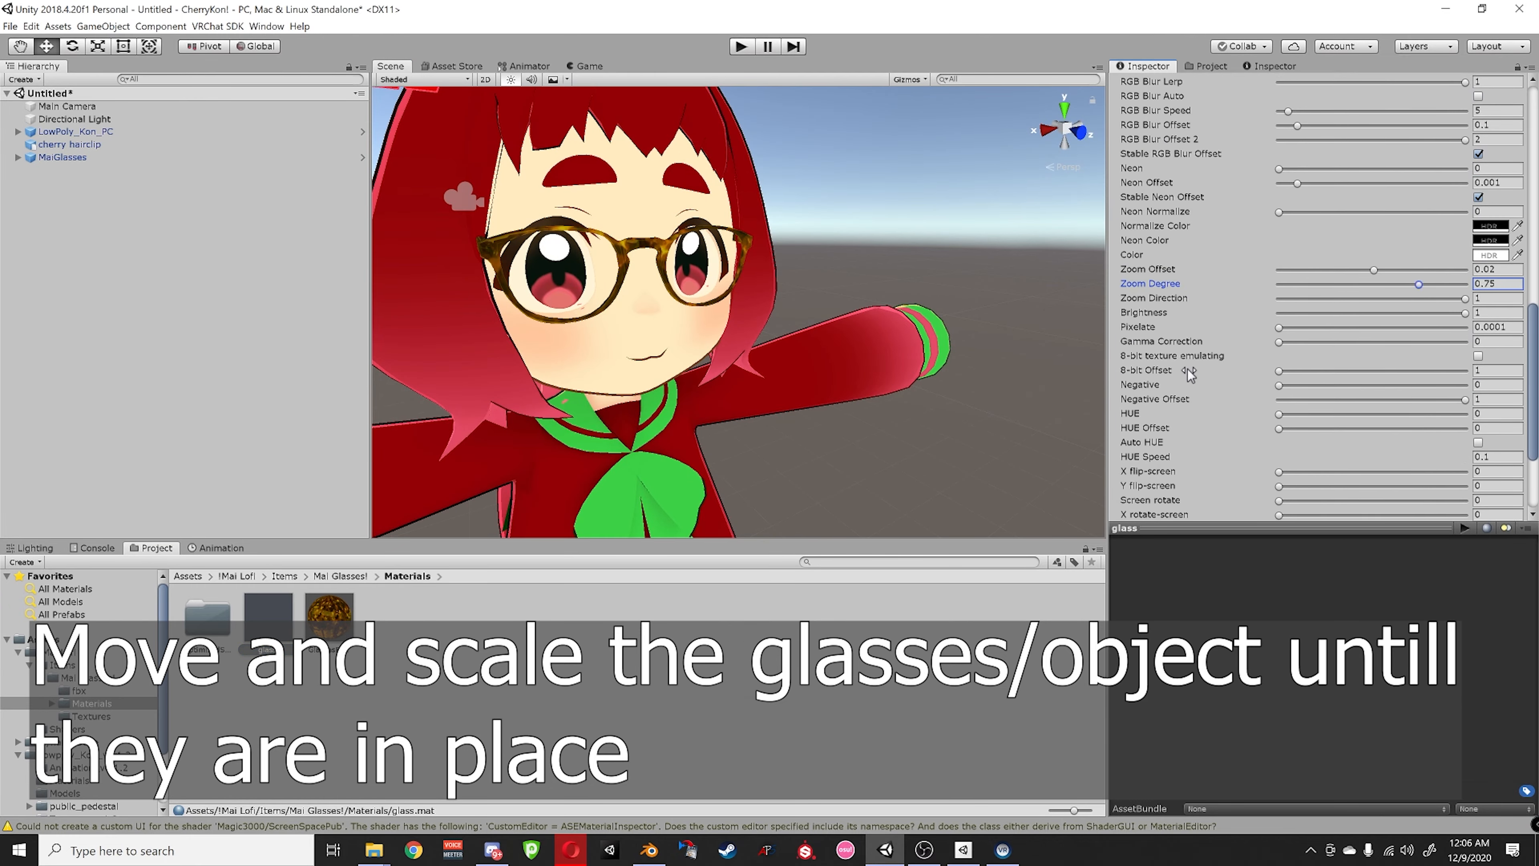
pyautogui.keyDown('alt'); pyautogui.moveTo(697, 303); pyautogui.dragTo(725, 224); pyautogui.keyUp('alt')
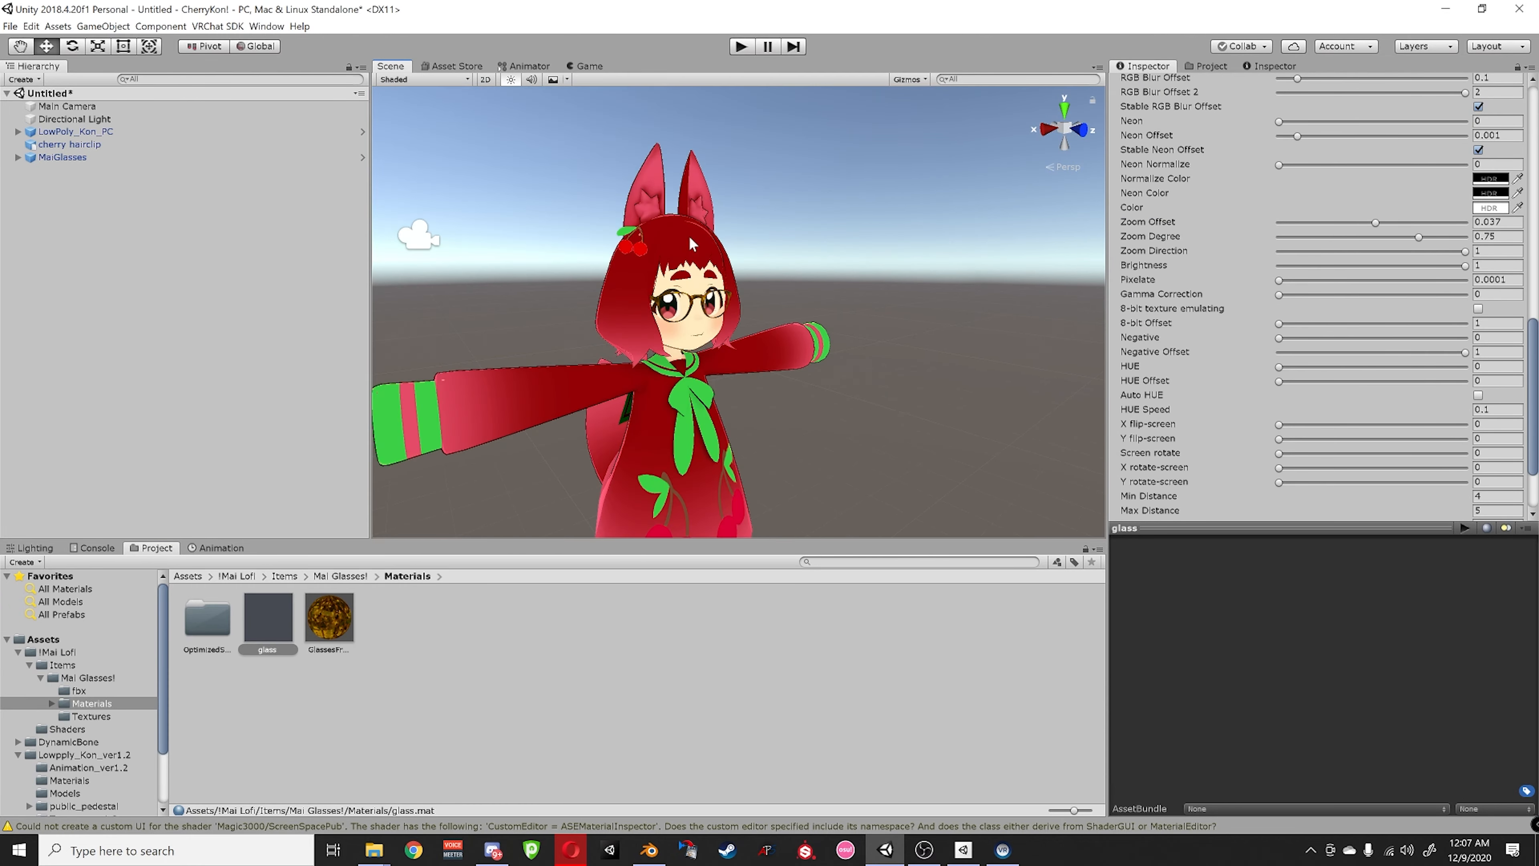
pyautogui.click(886, 297)
pyautogui.keyDown('alt'); pyautogui.moveTo(886, 297); pyautogui.dragTo(603, 276); pyautogui.keyUp('alt')
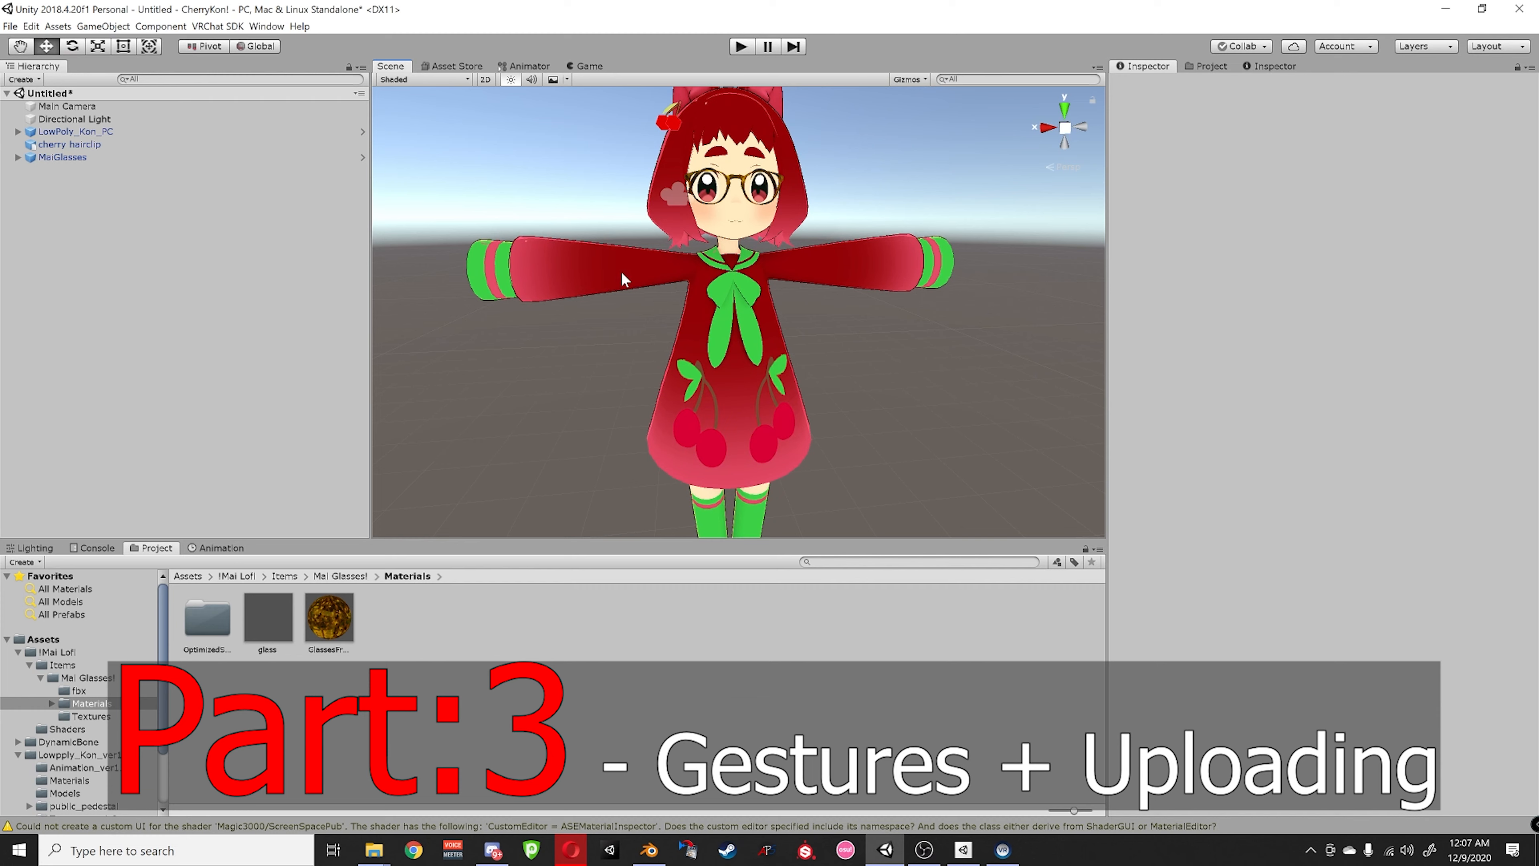
# - Orbit and pan around the avatar to inspect it wearing the glasses and cherry hairclip
pyautogui.moveTo(685, 264)
pyautogui.mouseDown(button='right')
pyautogui.moveTo(752, 255)
pyautogui.moveTo(711, 260)
pyautogui.mouseUp(button='right')
pyautogui.moveTo(705, 212); pyautogui.dragTo(774, 286, button='middle')
pyautogui.moveTo(764, 365); pyautogui.dragTo(786, 137, button='middle')
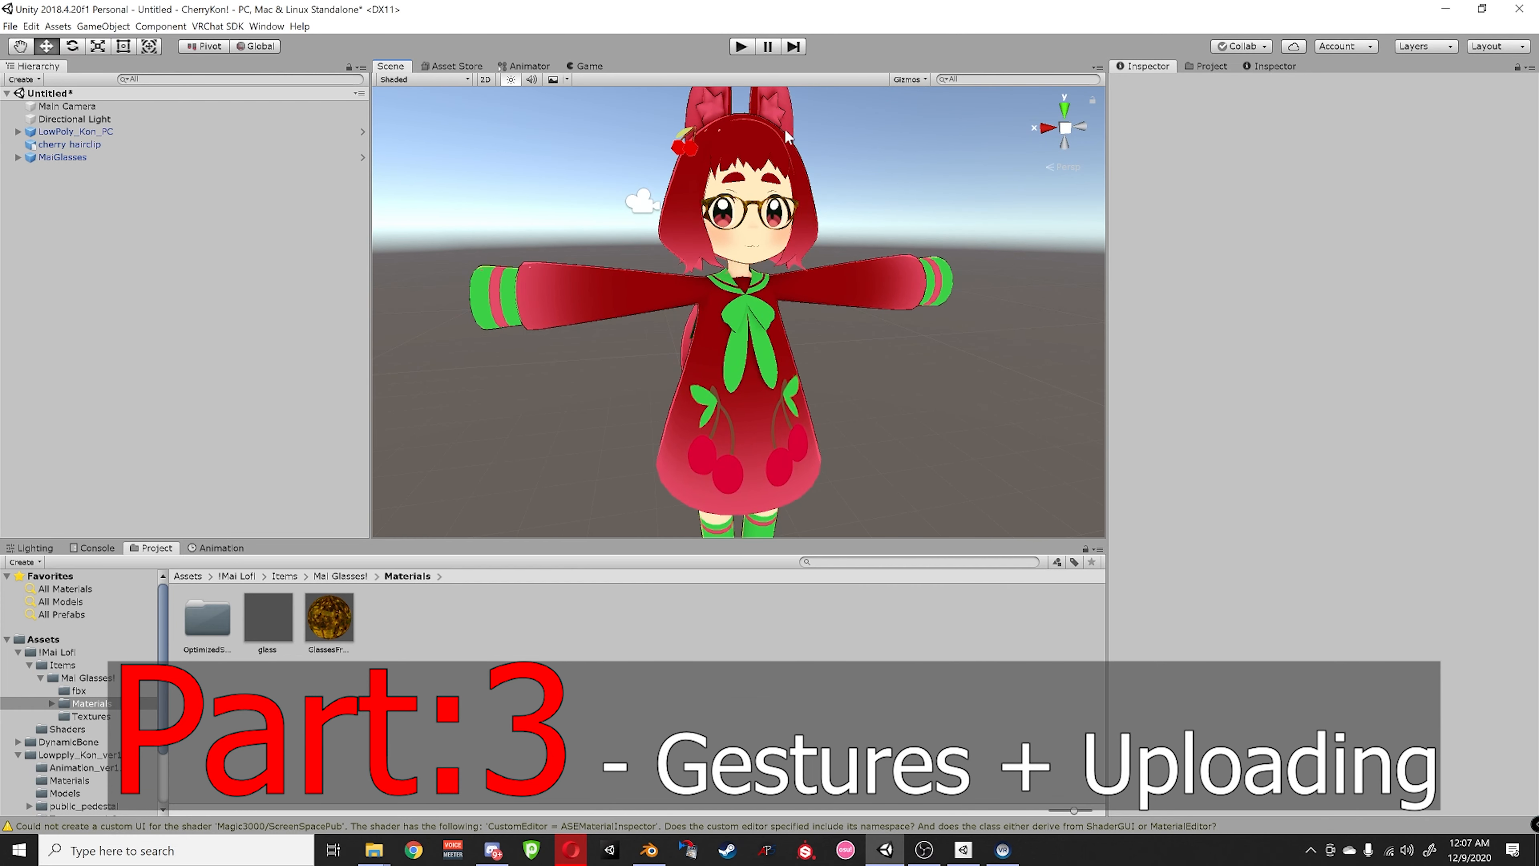
pyautogui.moveTo(675, 400); pyautogui.dragTo(697, 370, button='right')
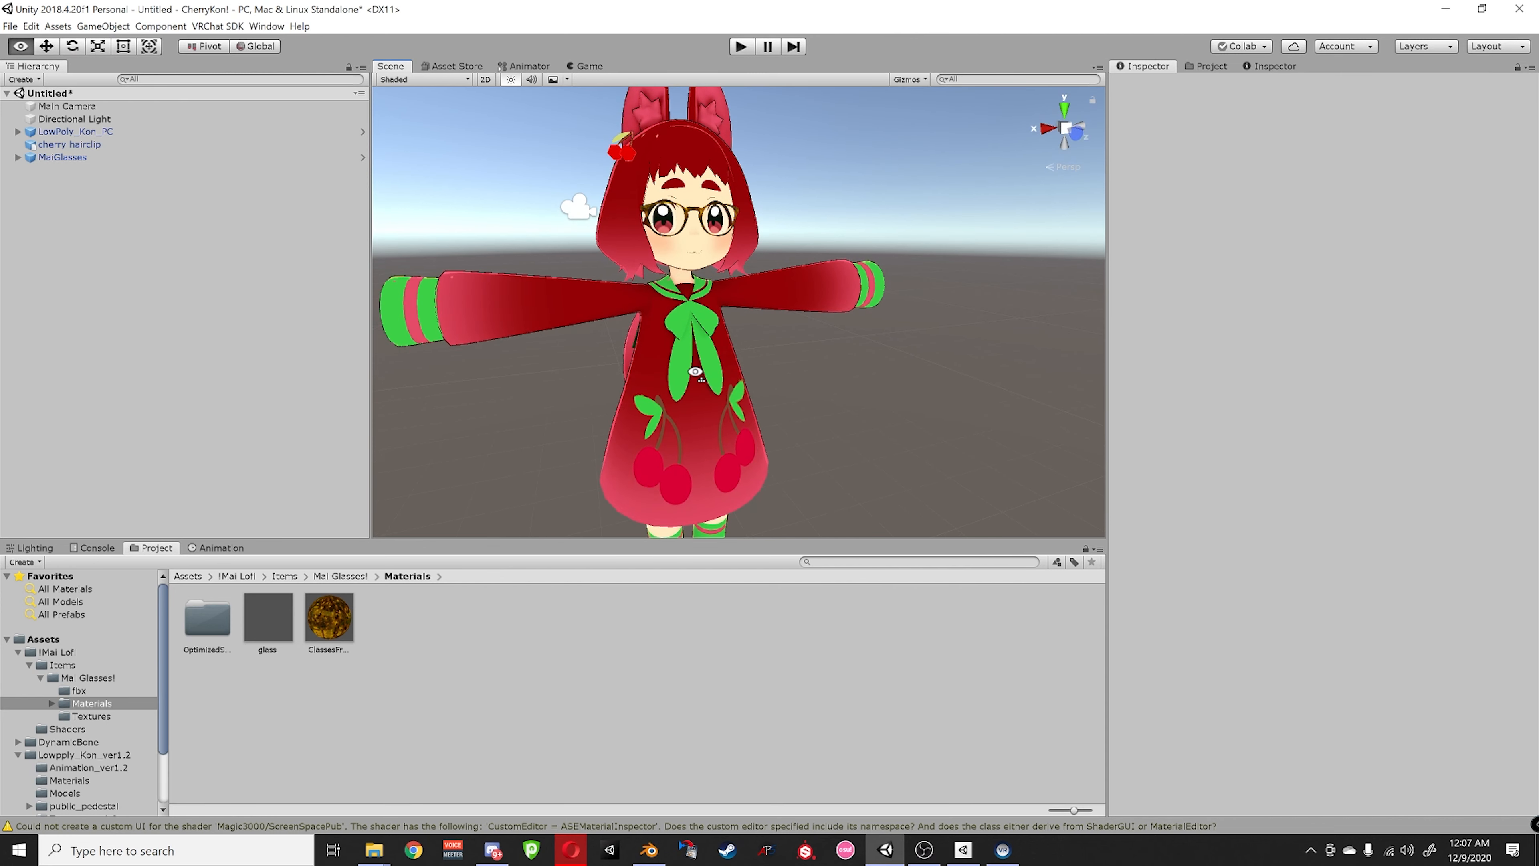
pyautogui.moveTo(694, 330); pyautogui.dragTo(731, 364, button='middle')
pyautogui.scroll(5, 709, 361)
pyautogui.scroll(-5, 730, 364)
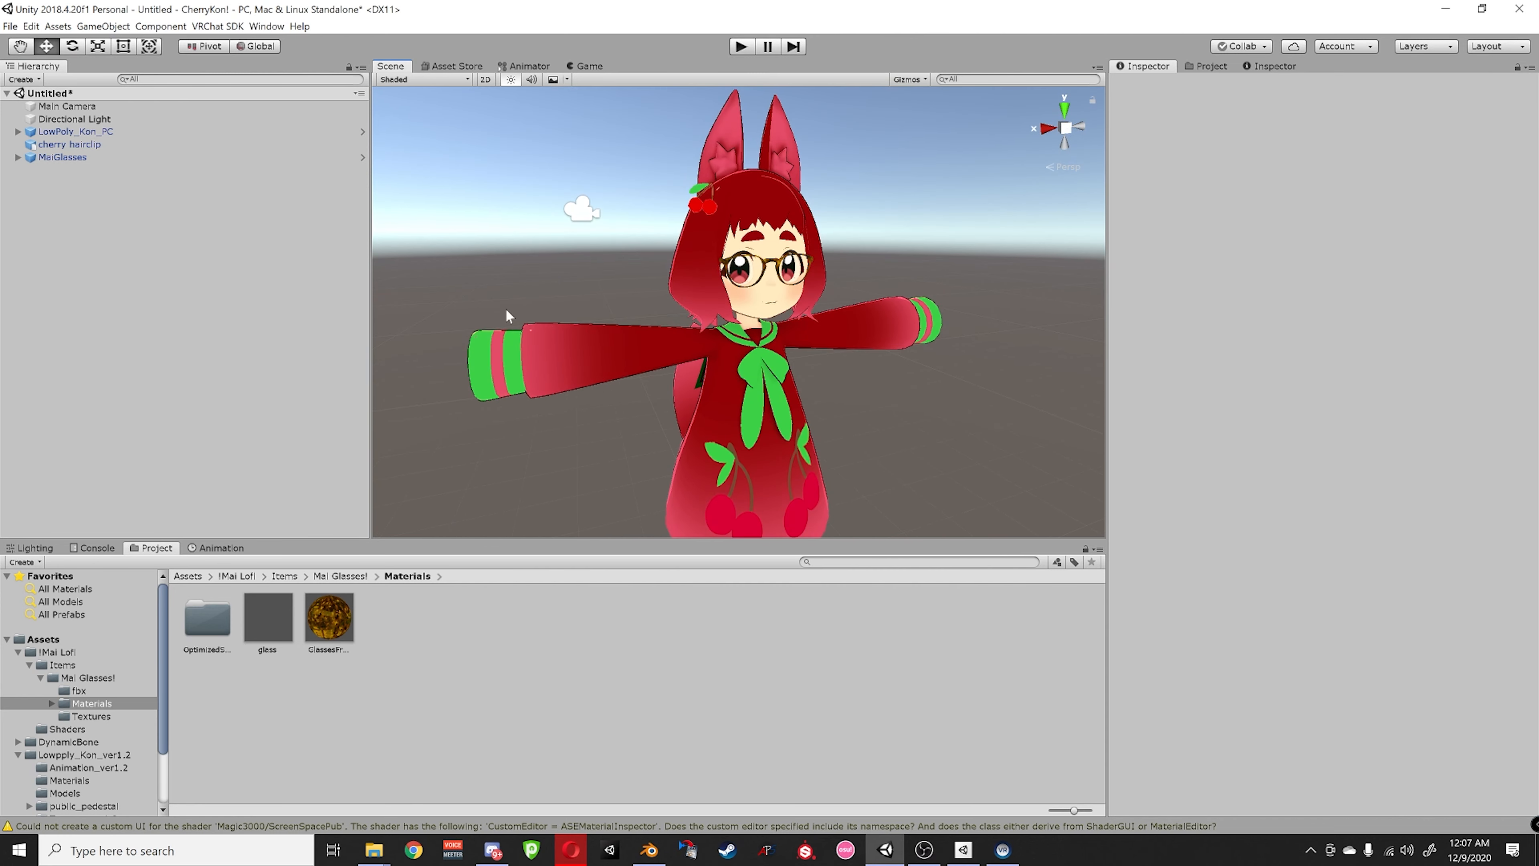
# - Expand LowPoly_Kon_PC in the Hierarchy and check the cherry hairclip and MaiGlasses objects
pyautogui.click(88, 132)
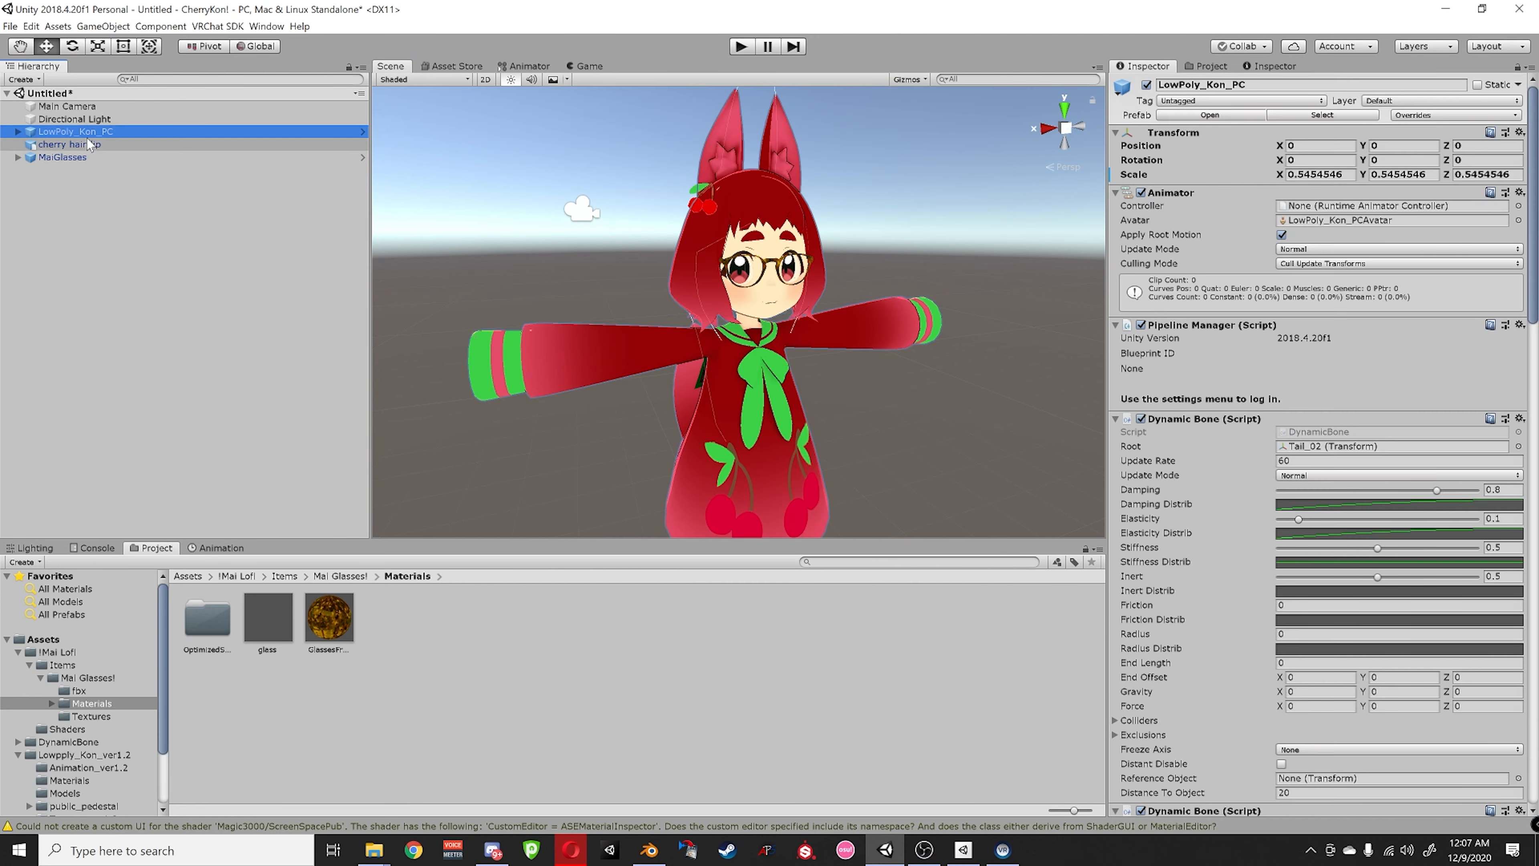
pyautogui.click(17, 132)
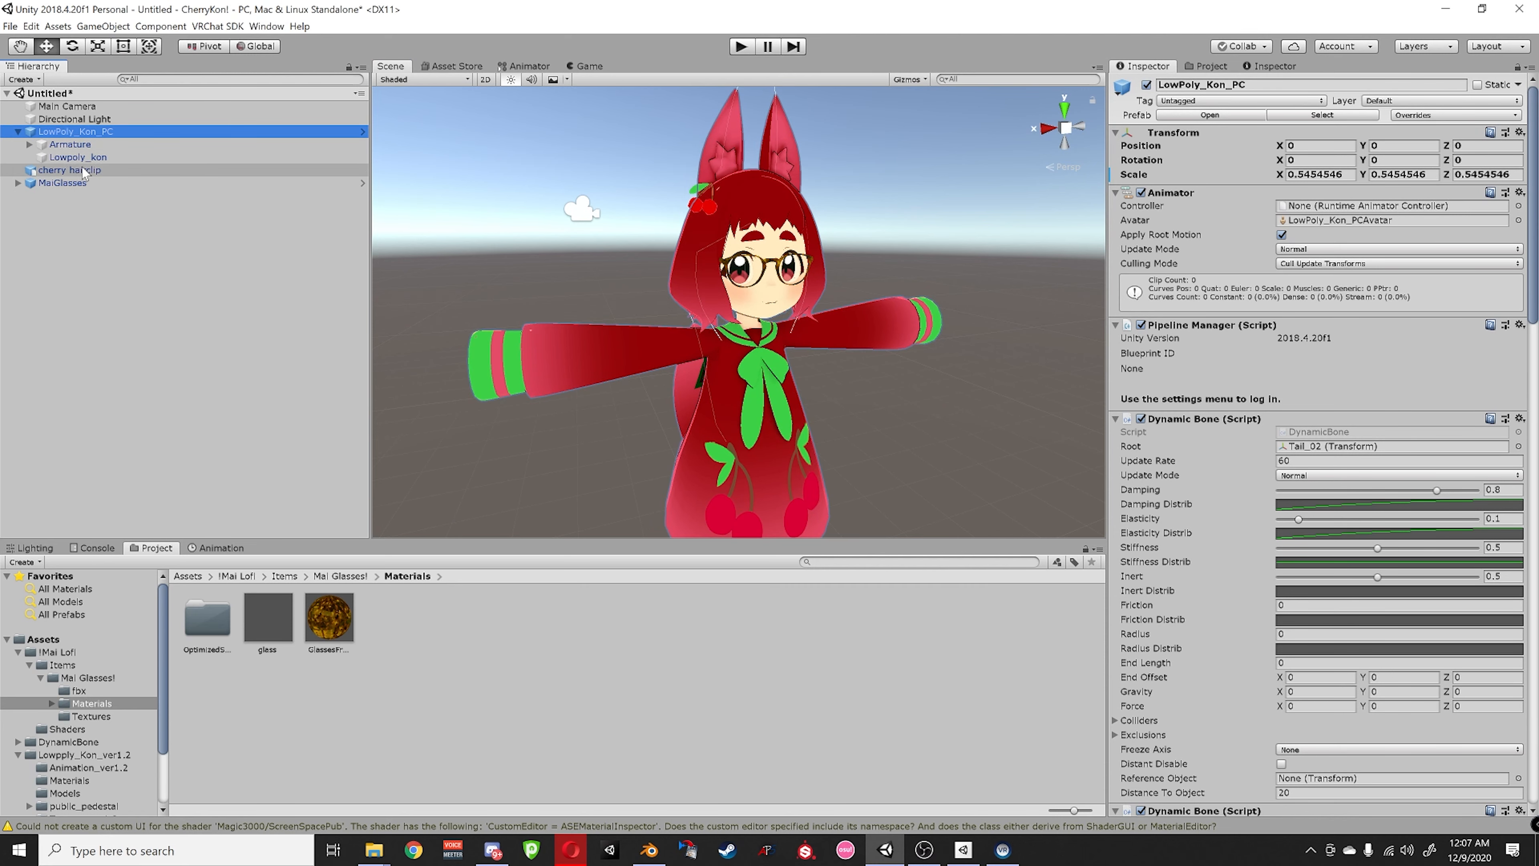
pyautogui.click(69, 171)
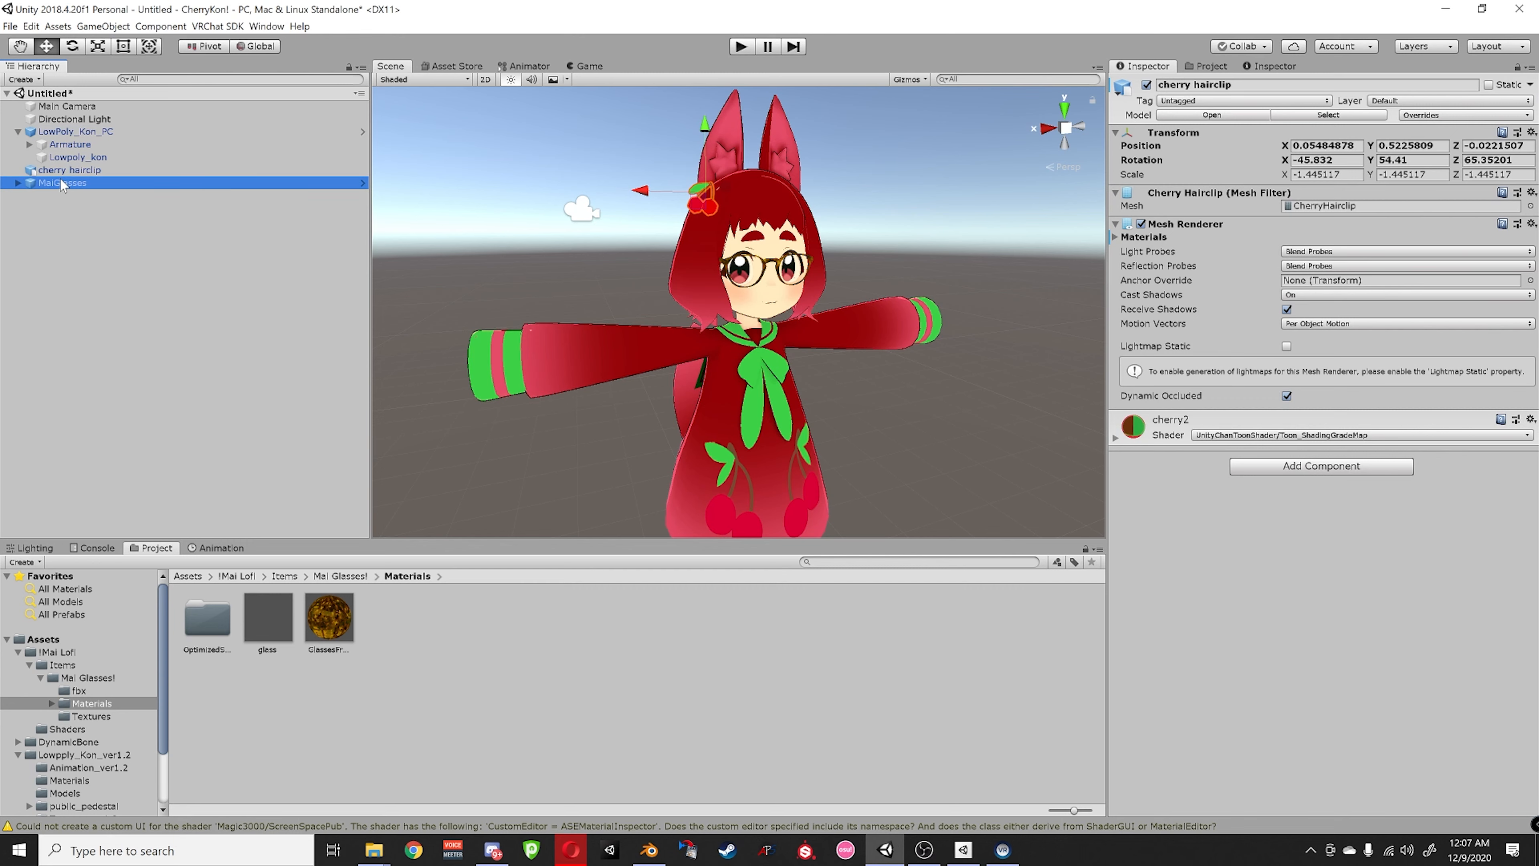
pyautogui.click(68, 183)
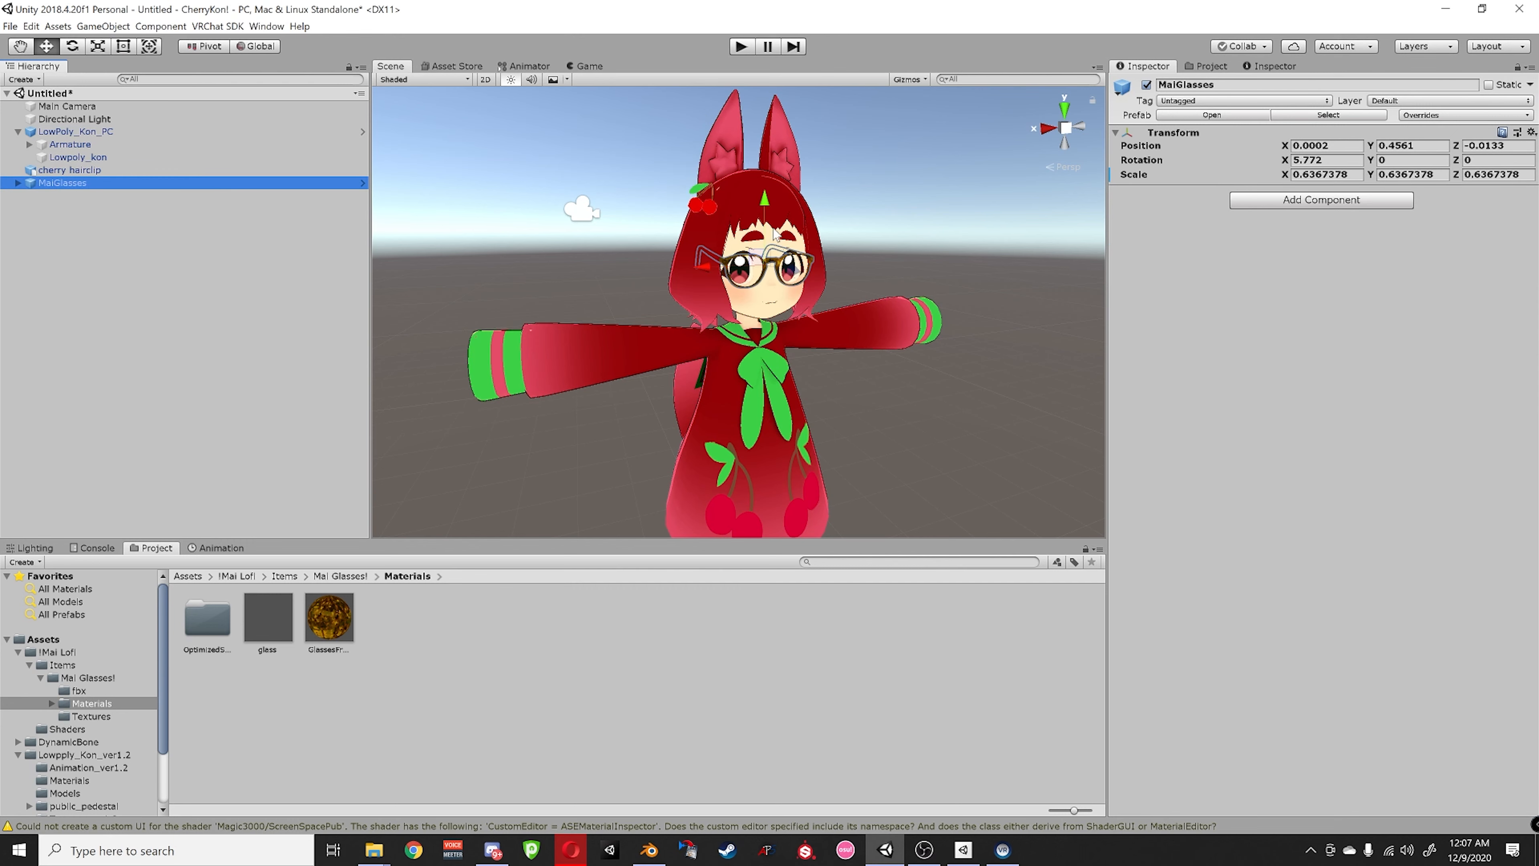
pyautogui.click(920, 222)
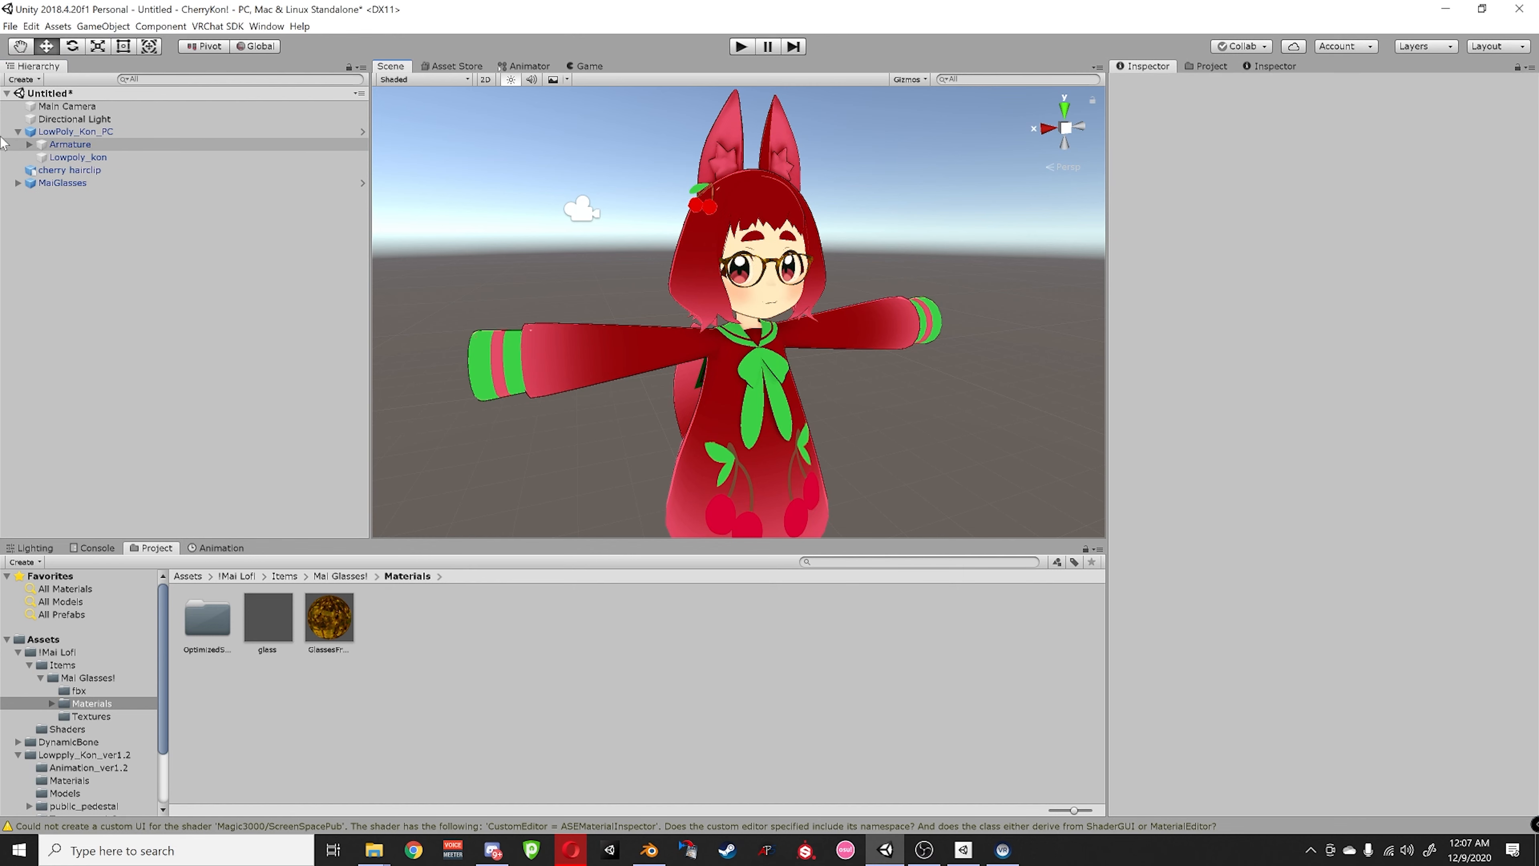
# - Unfold the Armature through Hips, Spine, Chest and Neck down to the Head bone
pyautogui.click(28, 145)
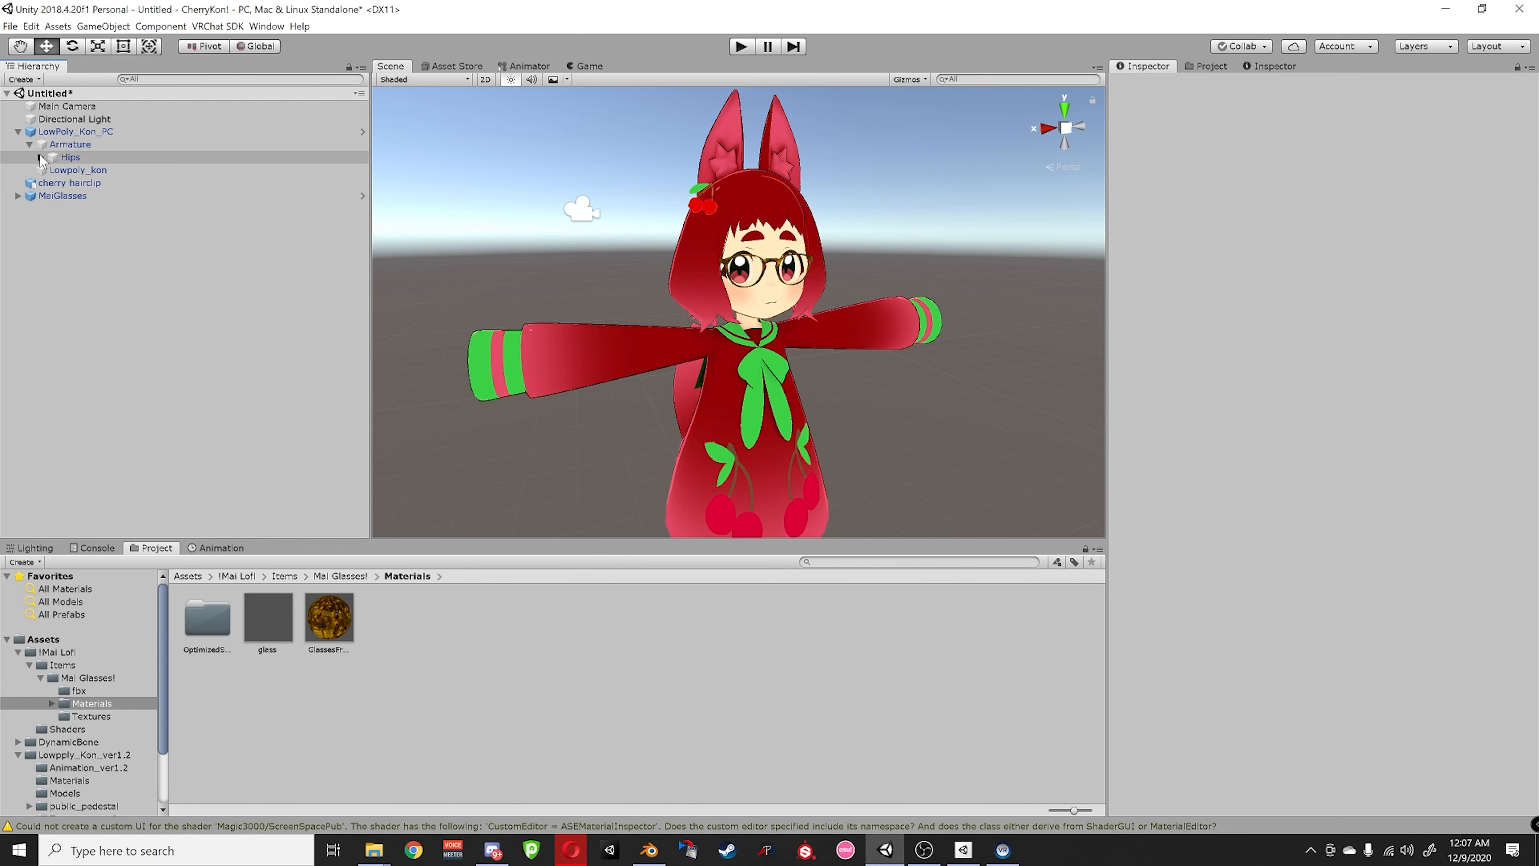
pyautogui.click(40, 157)
pyautogui.click(52, 170)
pyautogui.click(62, 183)
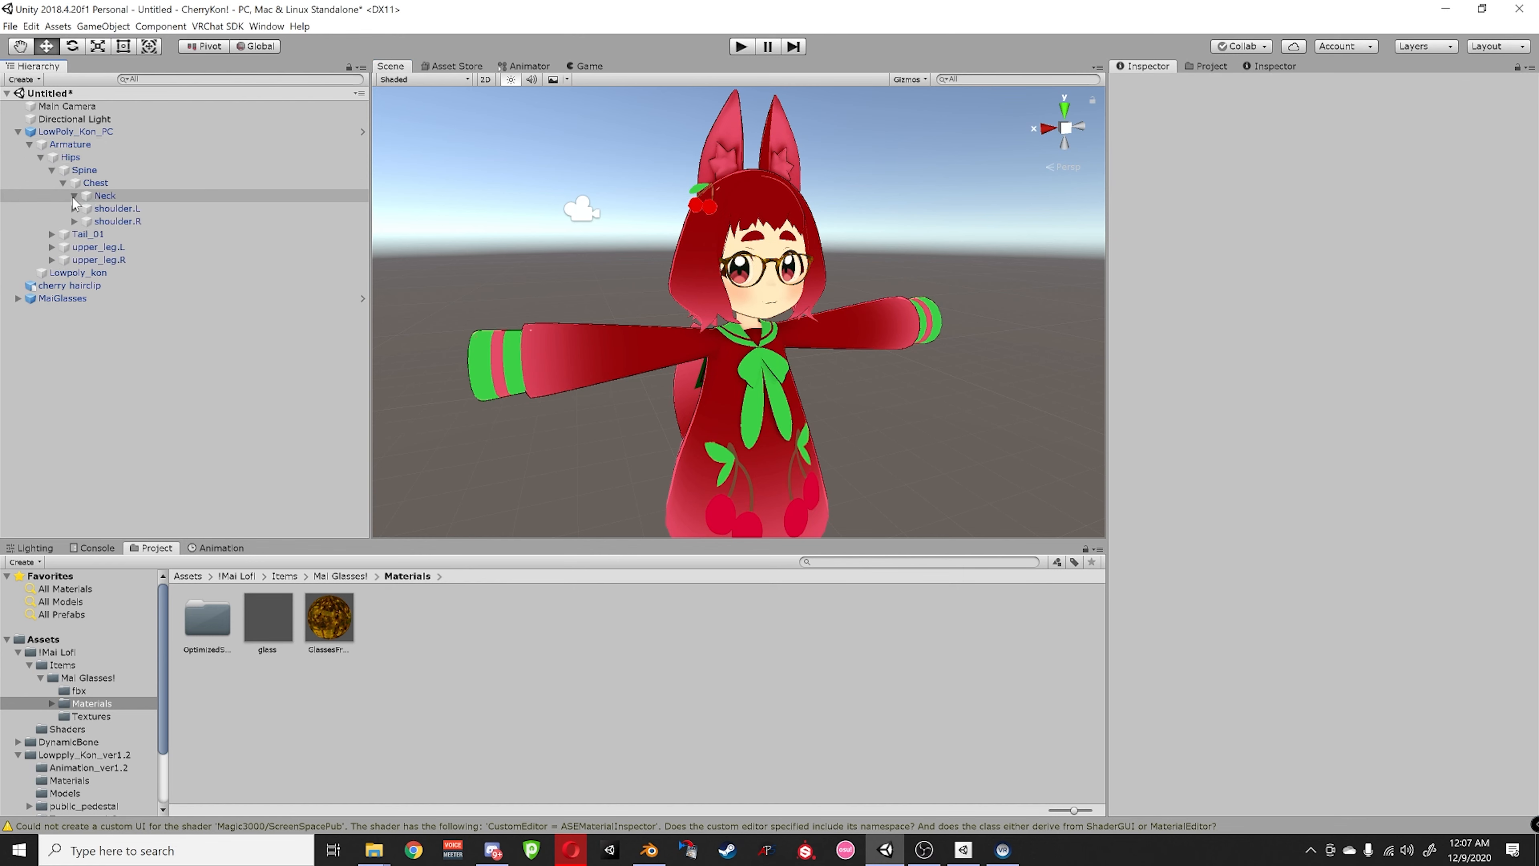
pyautogui.click(74, 196)
pyautogui.click(85, 208)
# - Parent the cherry hairclip and MaiGlasses under the Head bone
pyautogui.click(66, 376)
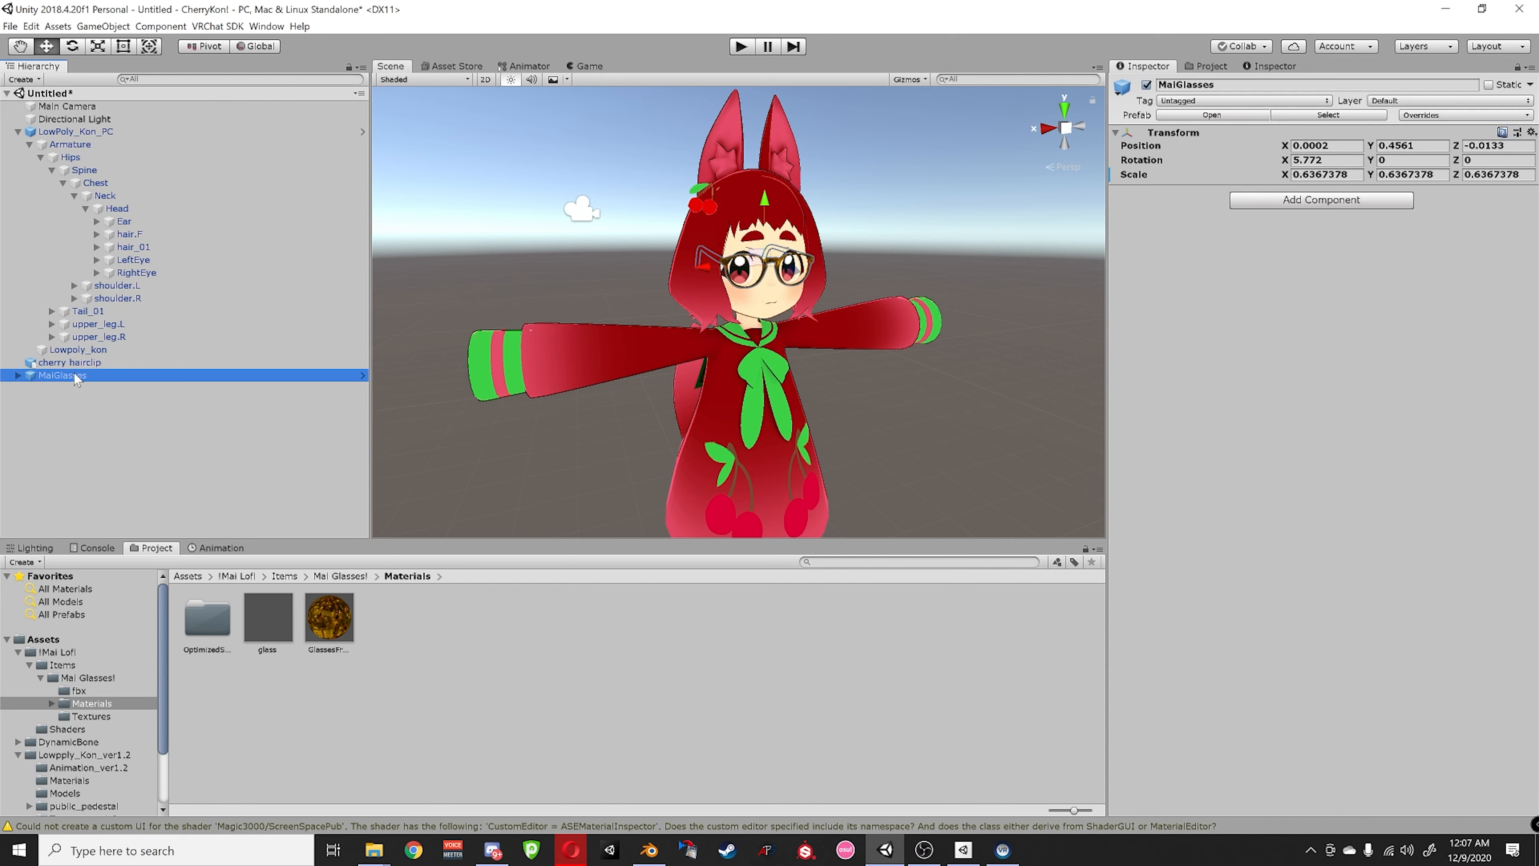
pyautogui.keyDown('ctrl'); pyautogui.click(67, 361); pyautogui.keyUp('ctrl')
pyautogui.moveTo(66, 362); pyautogui.dragTo(121, 212)
pyautogui.click(610, 277)
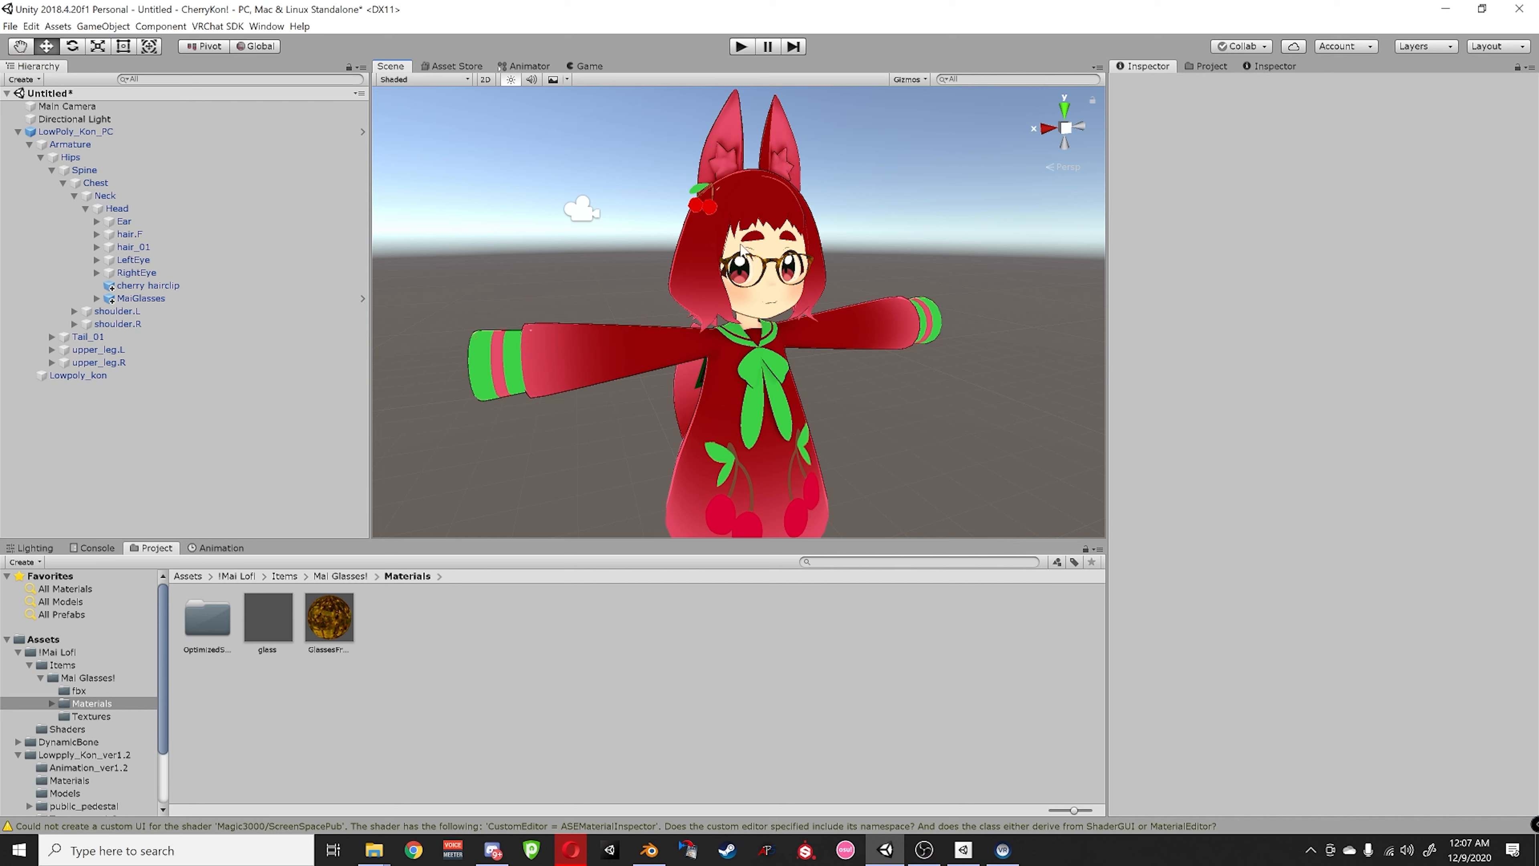
pyautogui.keyDown('alt'); pyautogui.moveTo(751, 236); pyautogui.dragTo(801, 255); pyautogui.keyUp('alt')
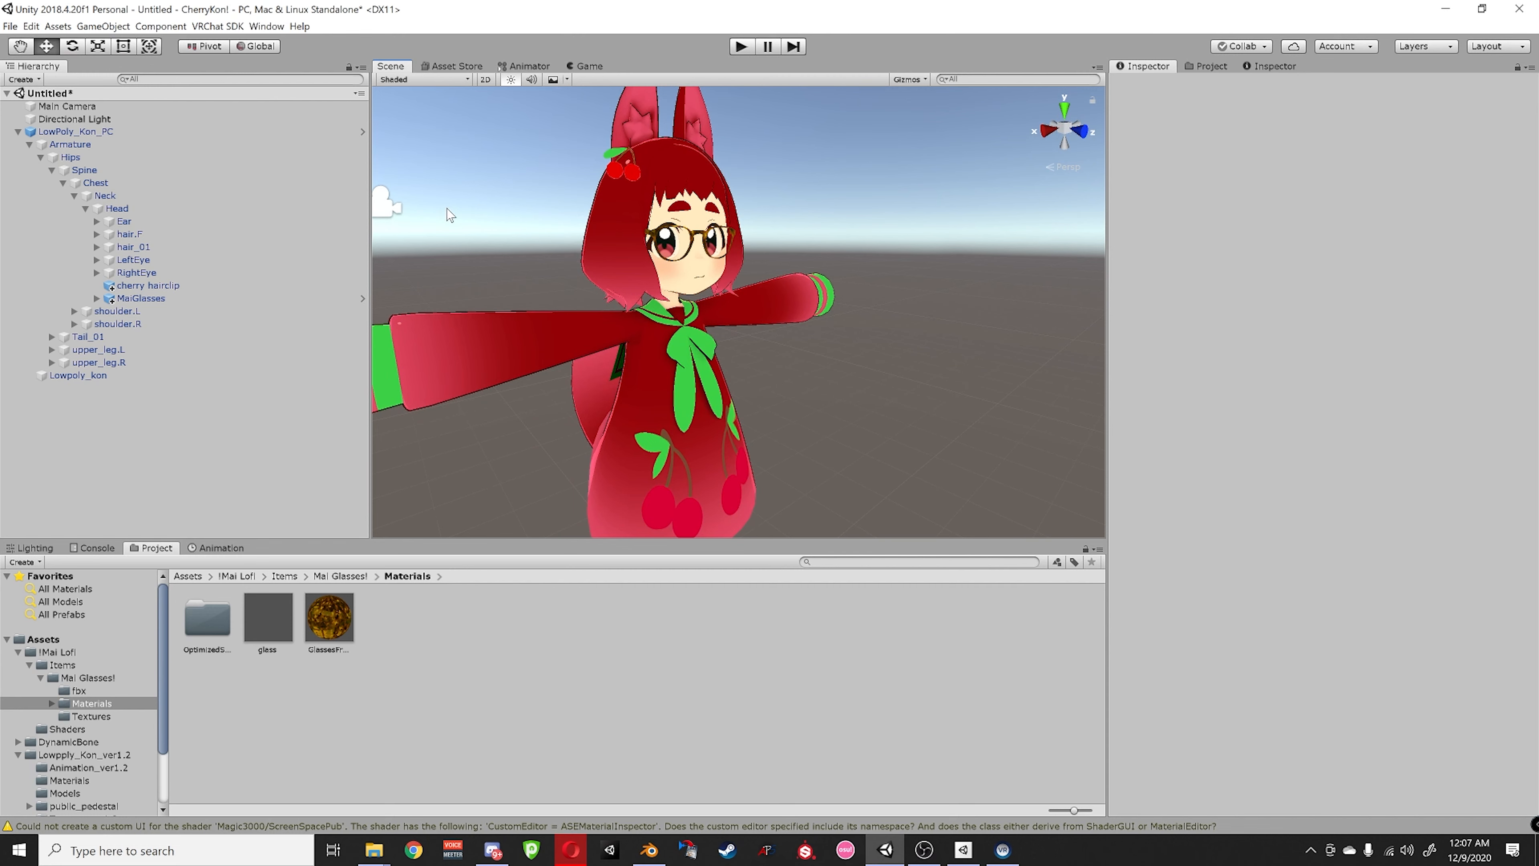
# - Browse to the VRCSDK/Examples3/Animation/Controllers folder in the Project window
pyautogui.click(197, 578)
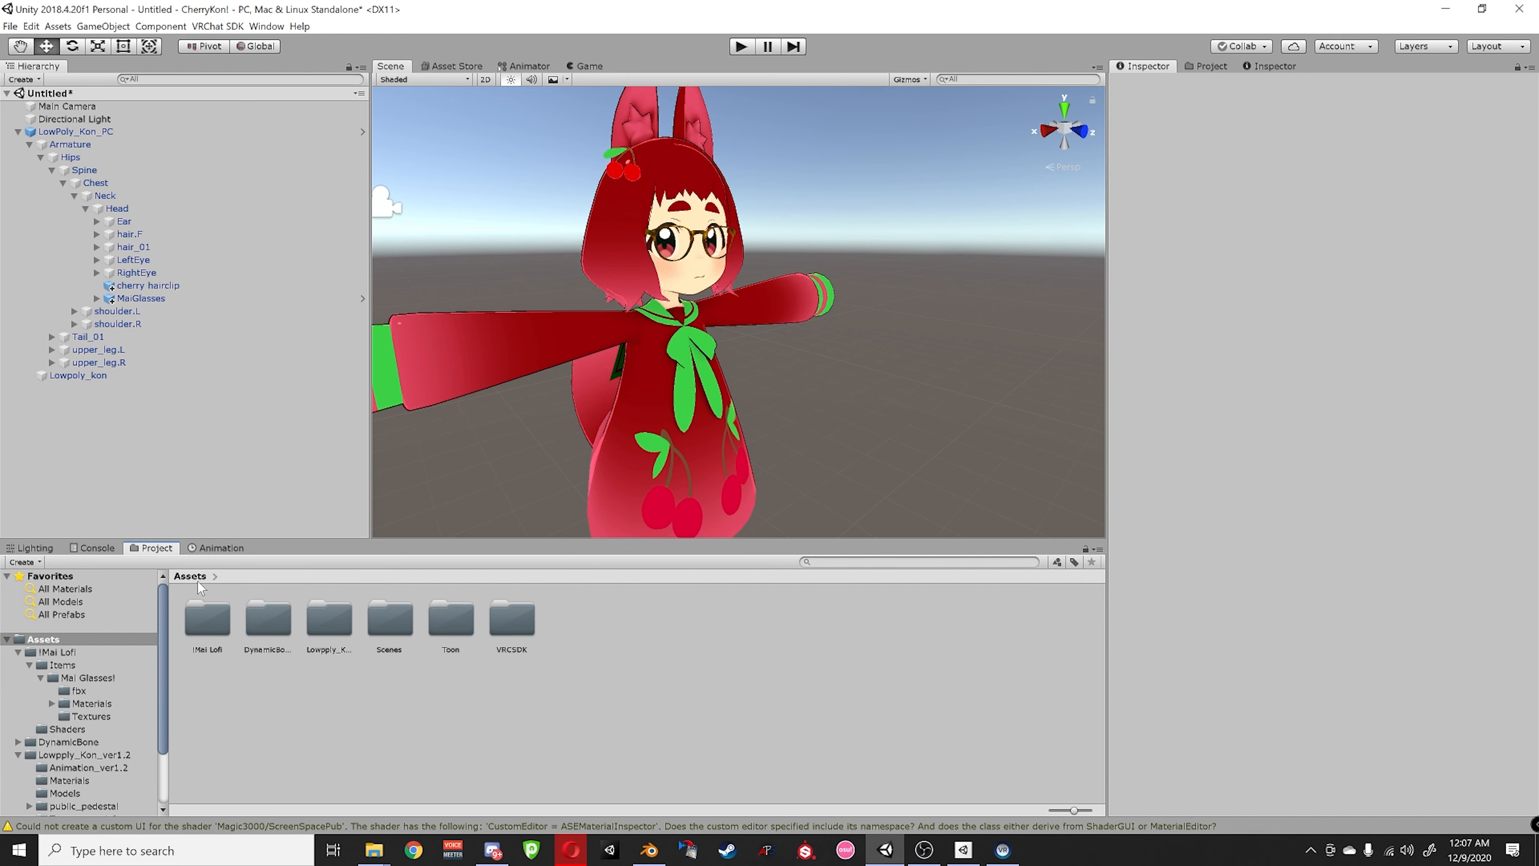
pyautogui.doubleClick(522, 617)
pyautogui.doubleClick(284, 623)
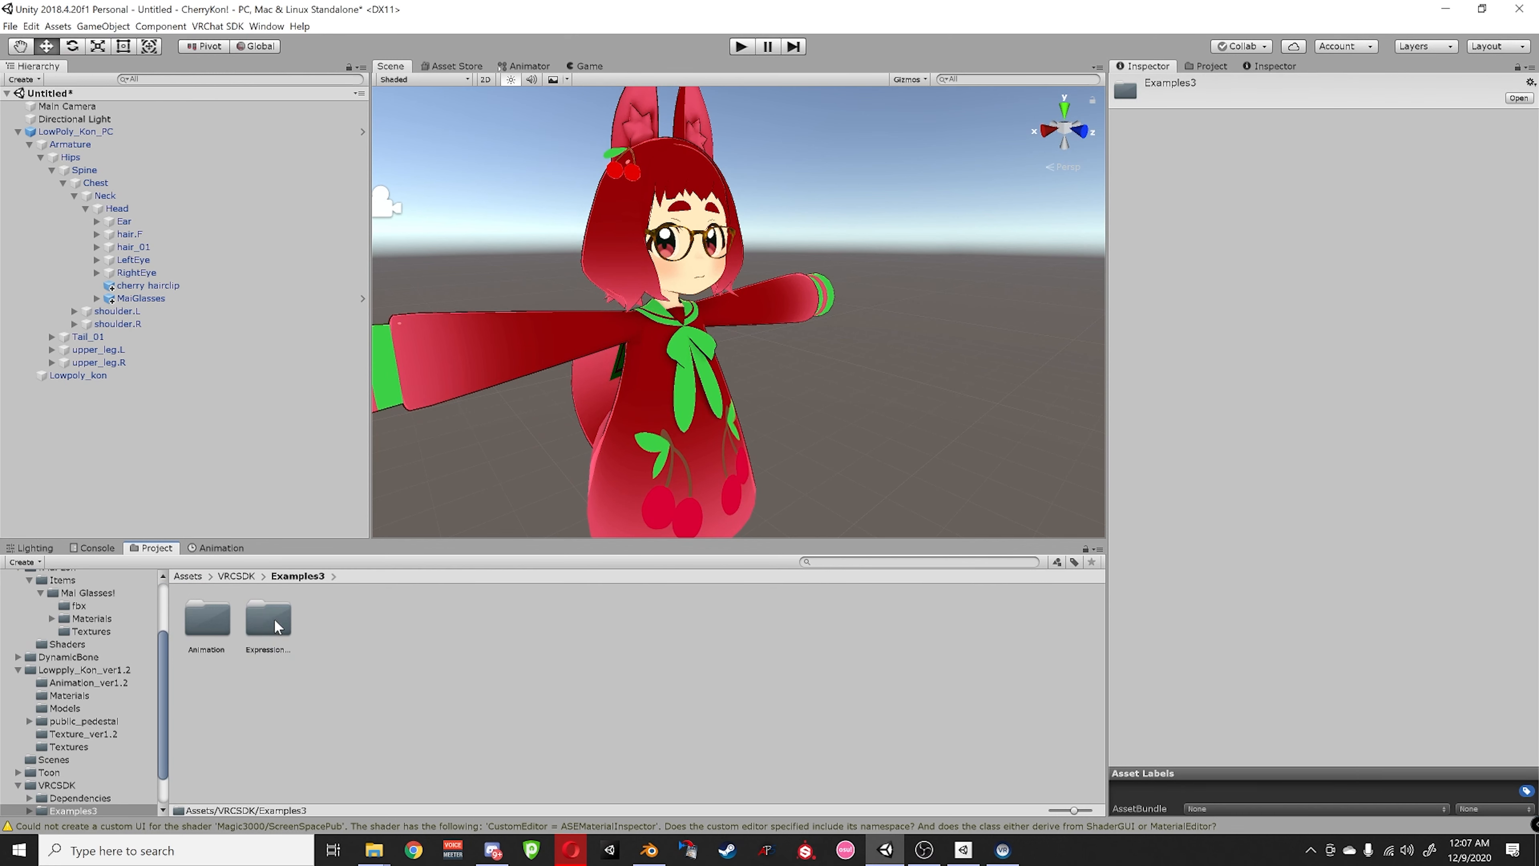
pyautogui.doubleClick(274, 619)
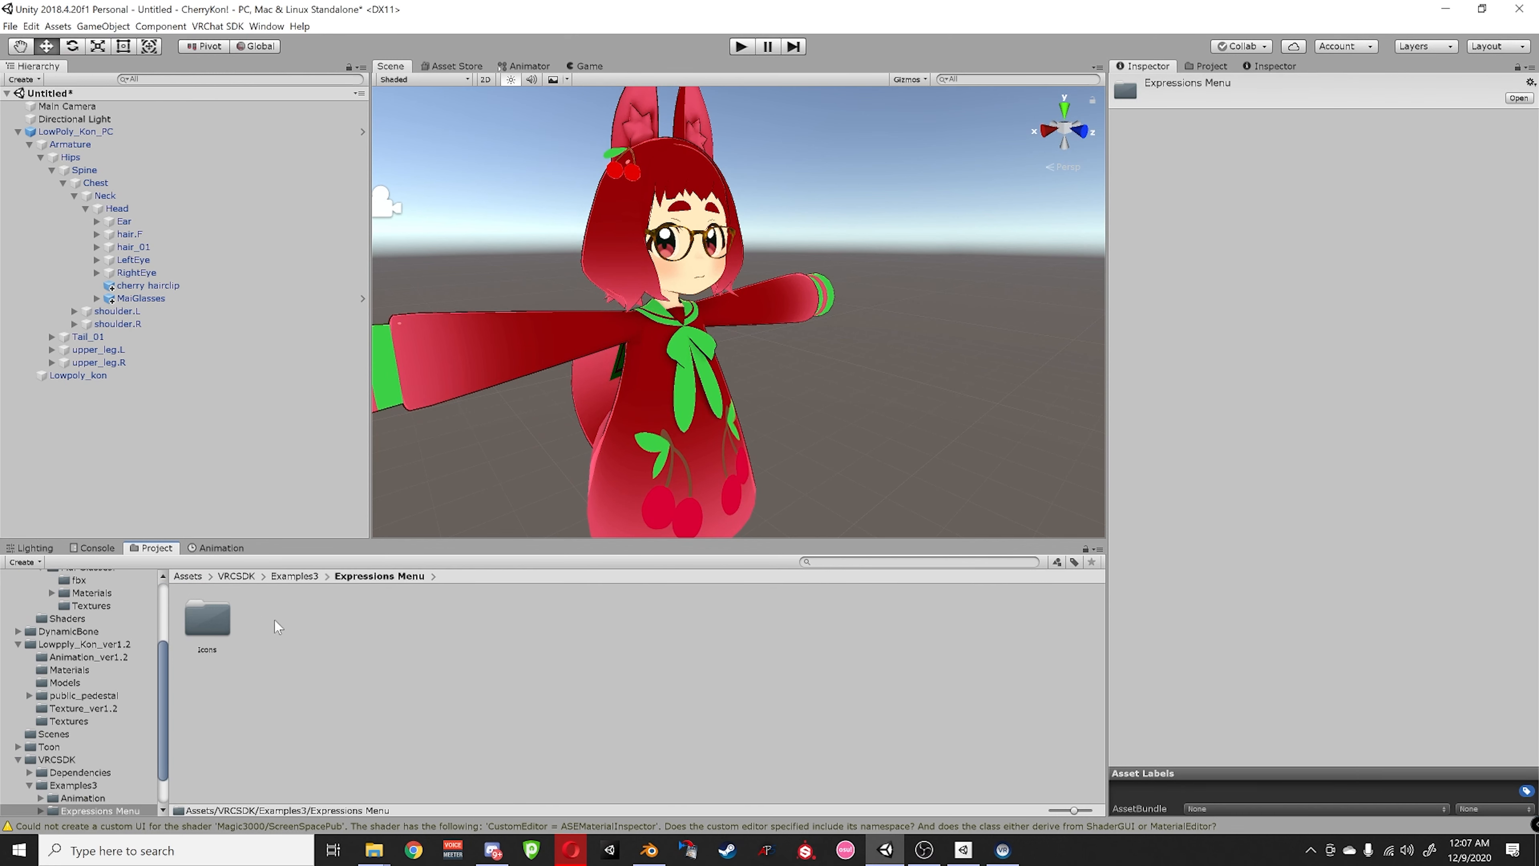
pyautogui.click(341, 577)
pyautogui.click(294, 577)
pyautogui.doubleClick(226, 625)
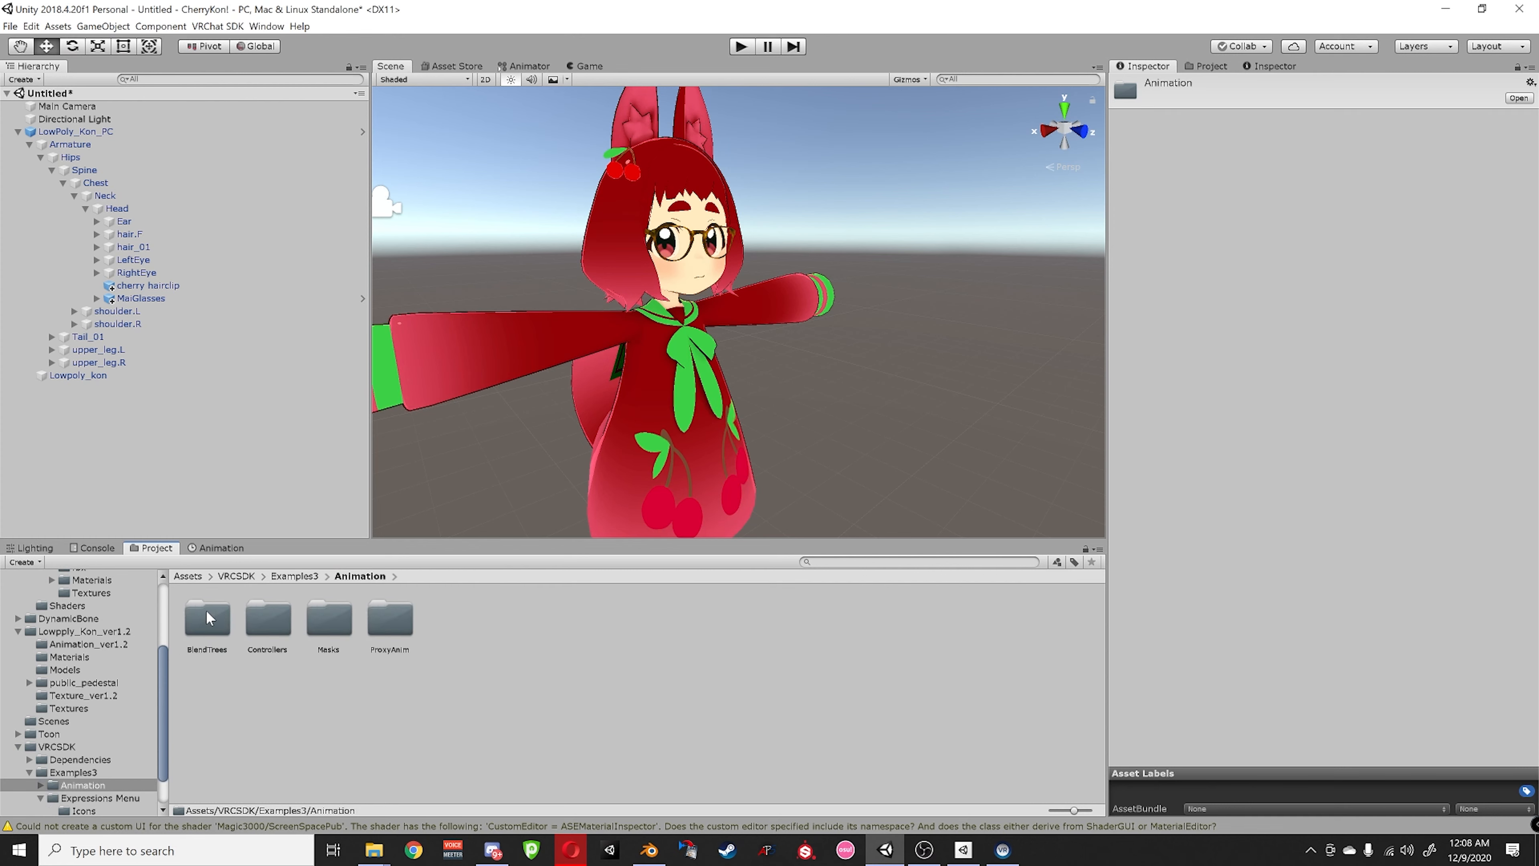
pyautogui.doubleClick(209, 619)
pyautogui.click(350, 577)
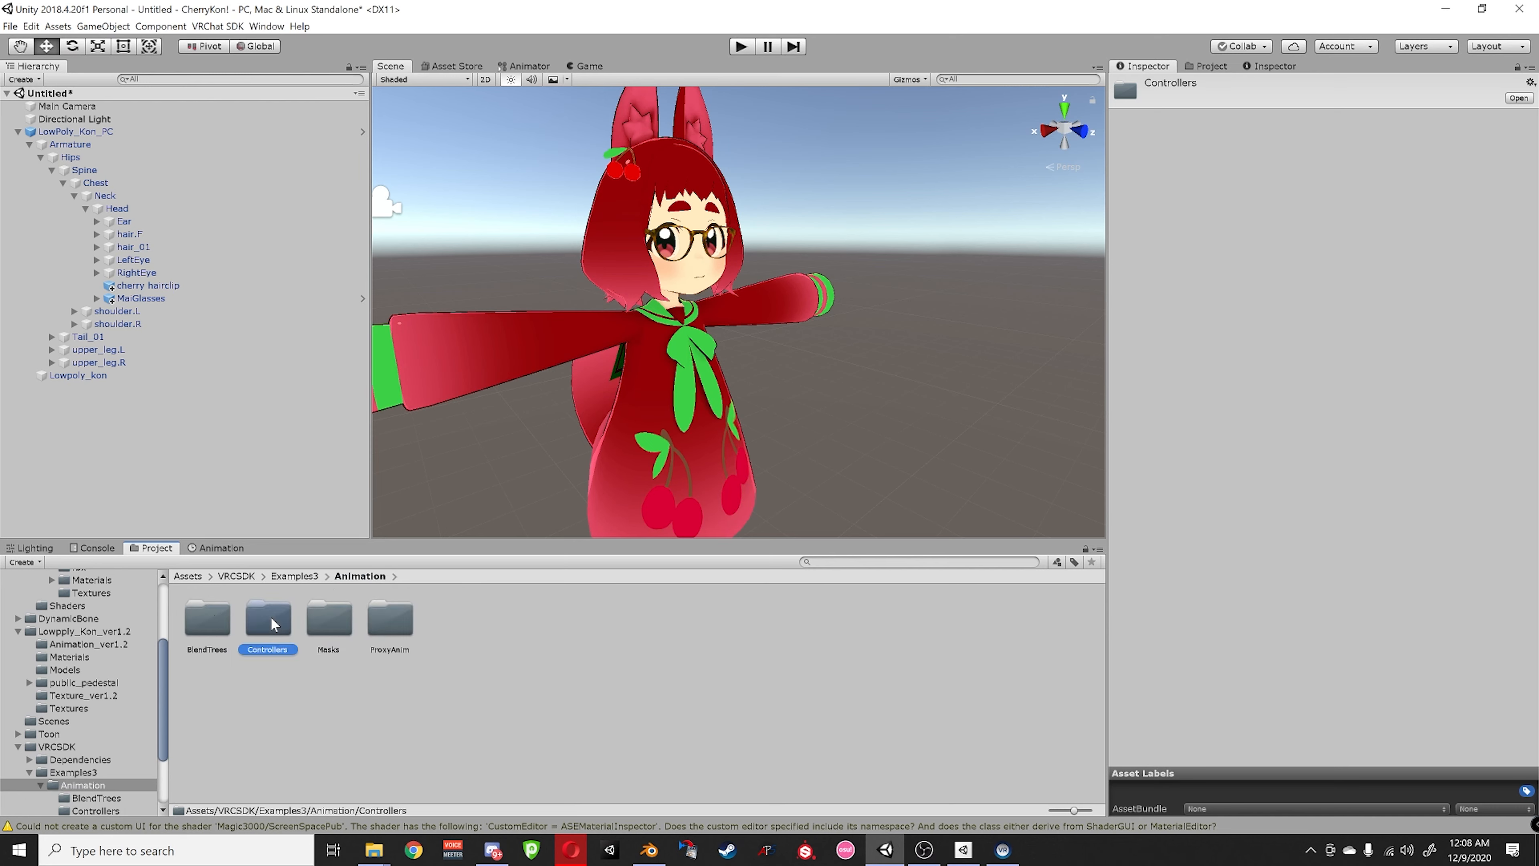
pyautogui.doubleClick(270, 621)
# - Duplicate the vrc_AvatarV3HandsLayer controller and move the copy into the Assets root
pyautogui.click(270, 619)
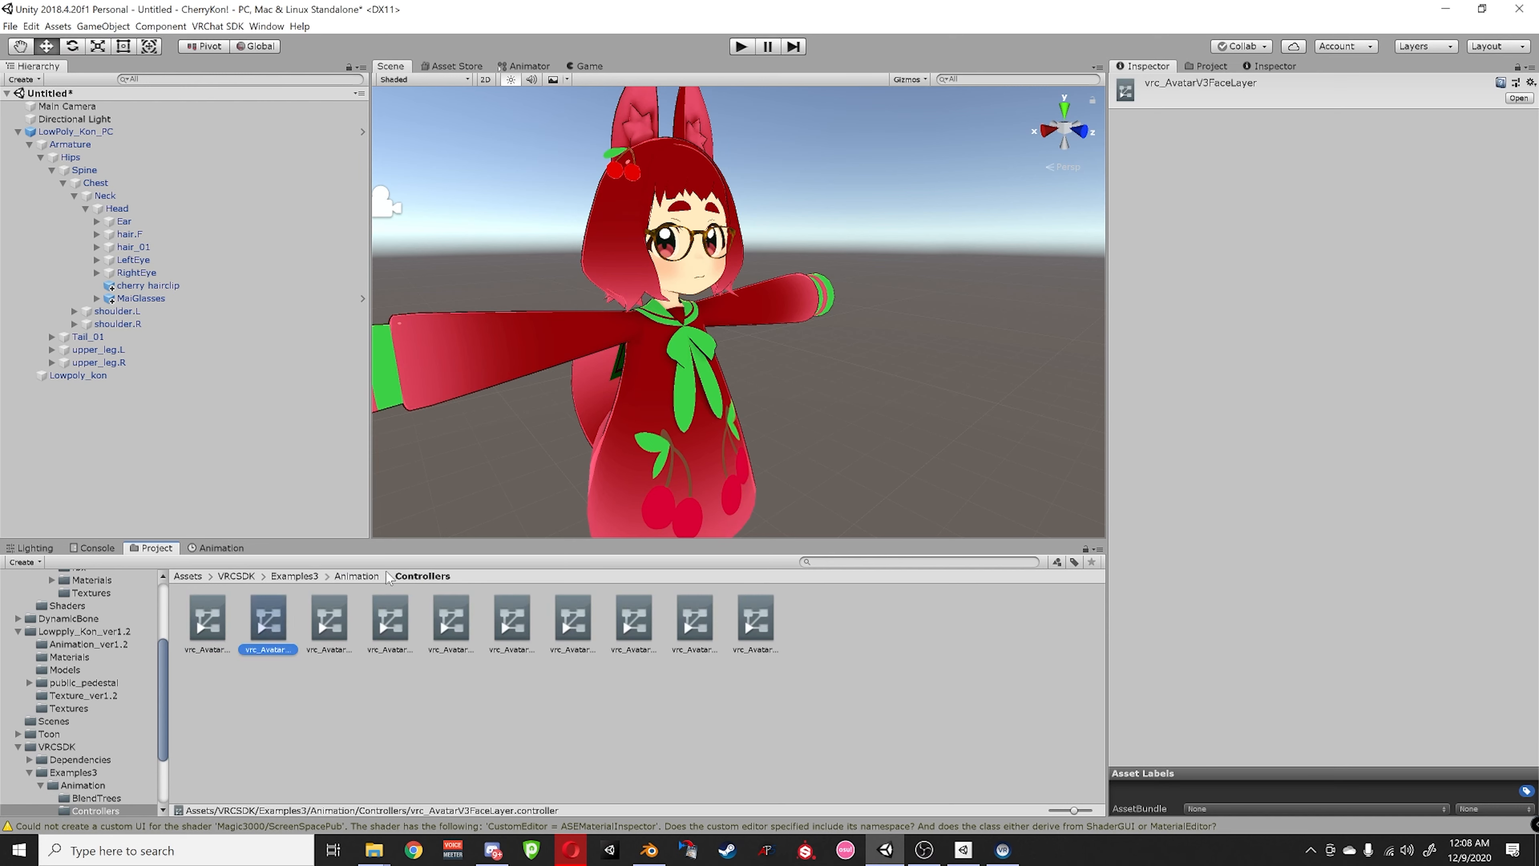
pyautogui.click(325, 627)
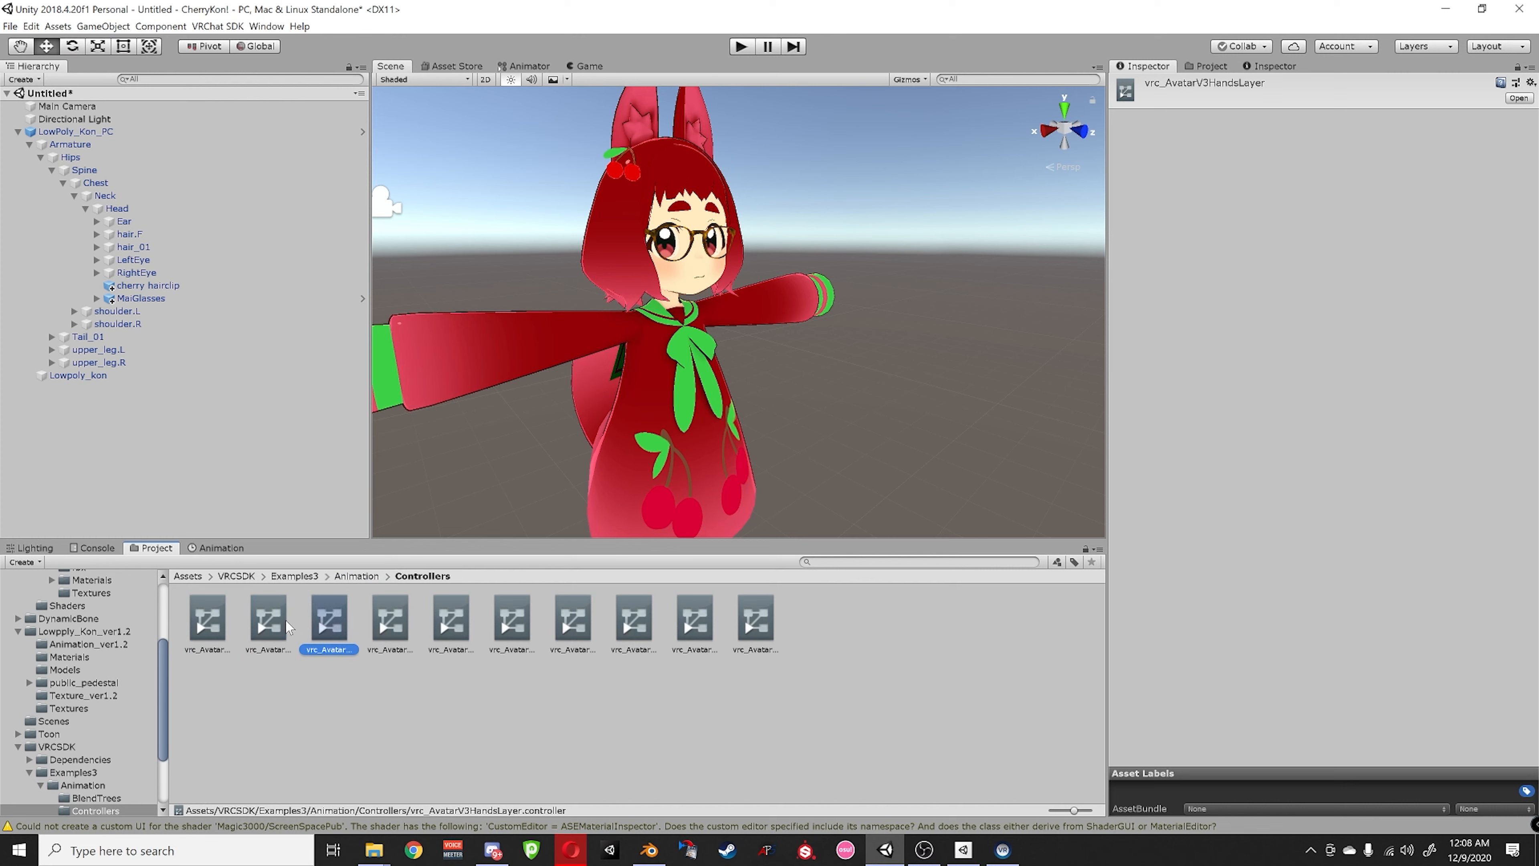
pyautogui.click(218, 616)
pyautogui.click(276, 616)
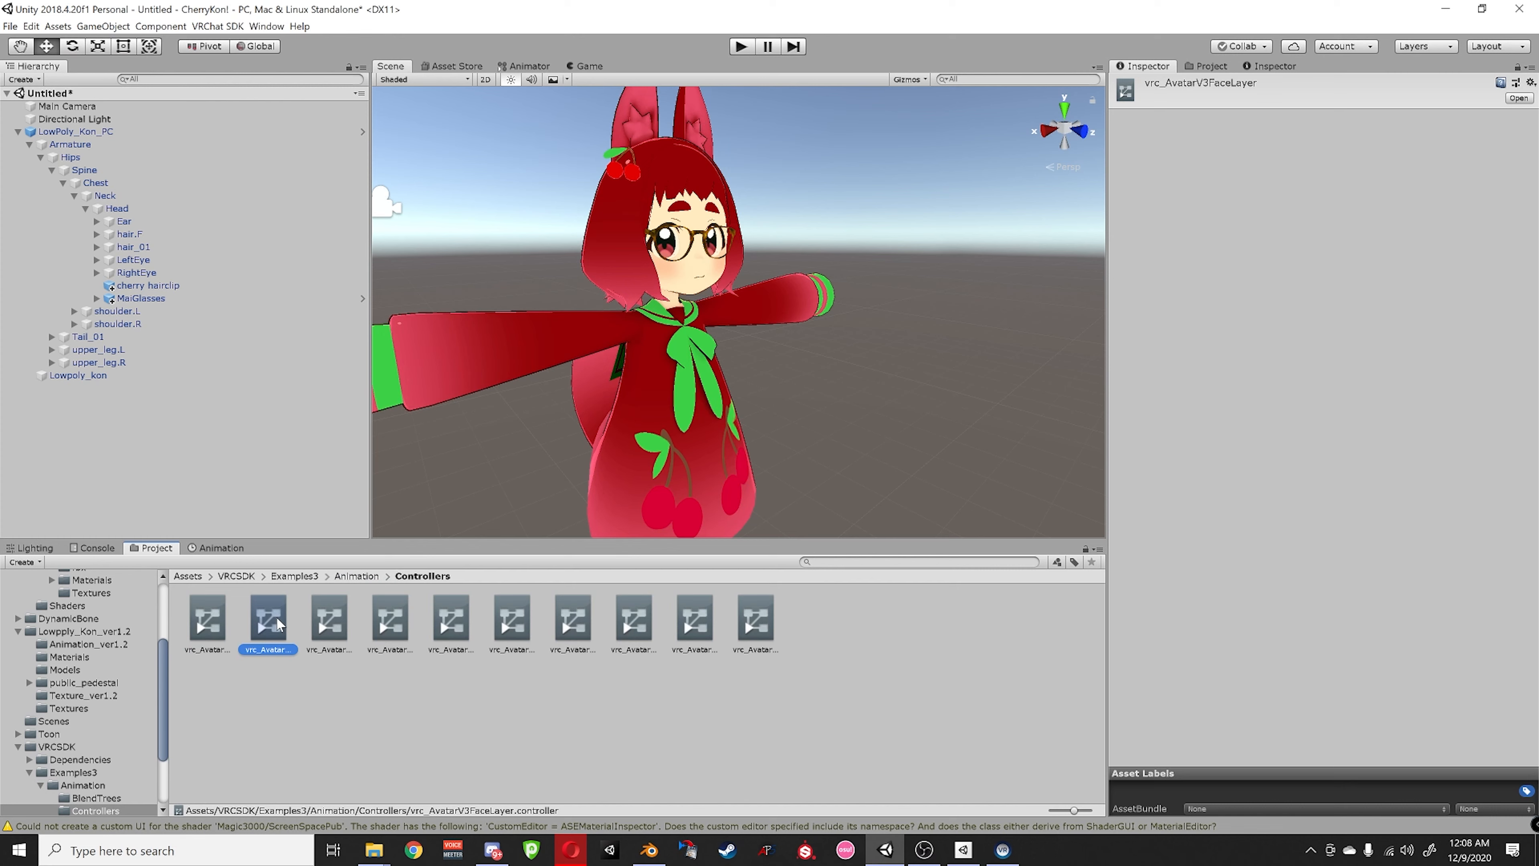
pyautogui.click(319, 616)
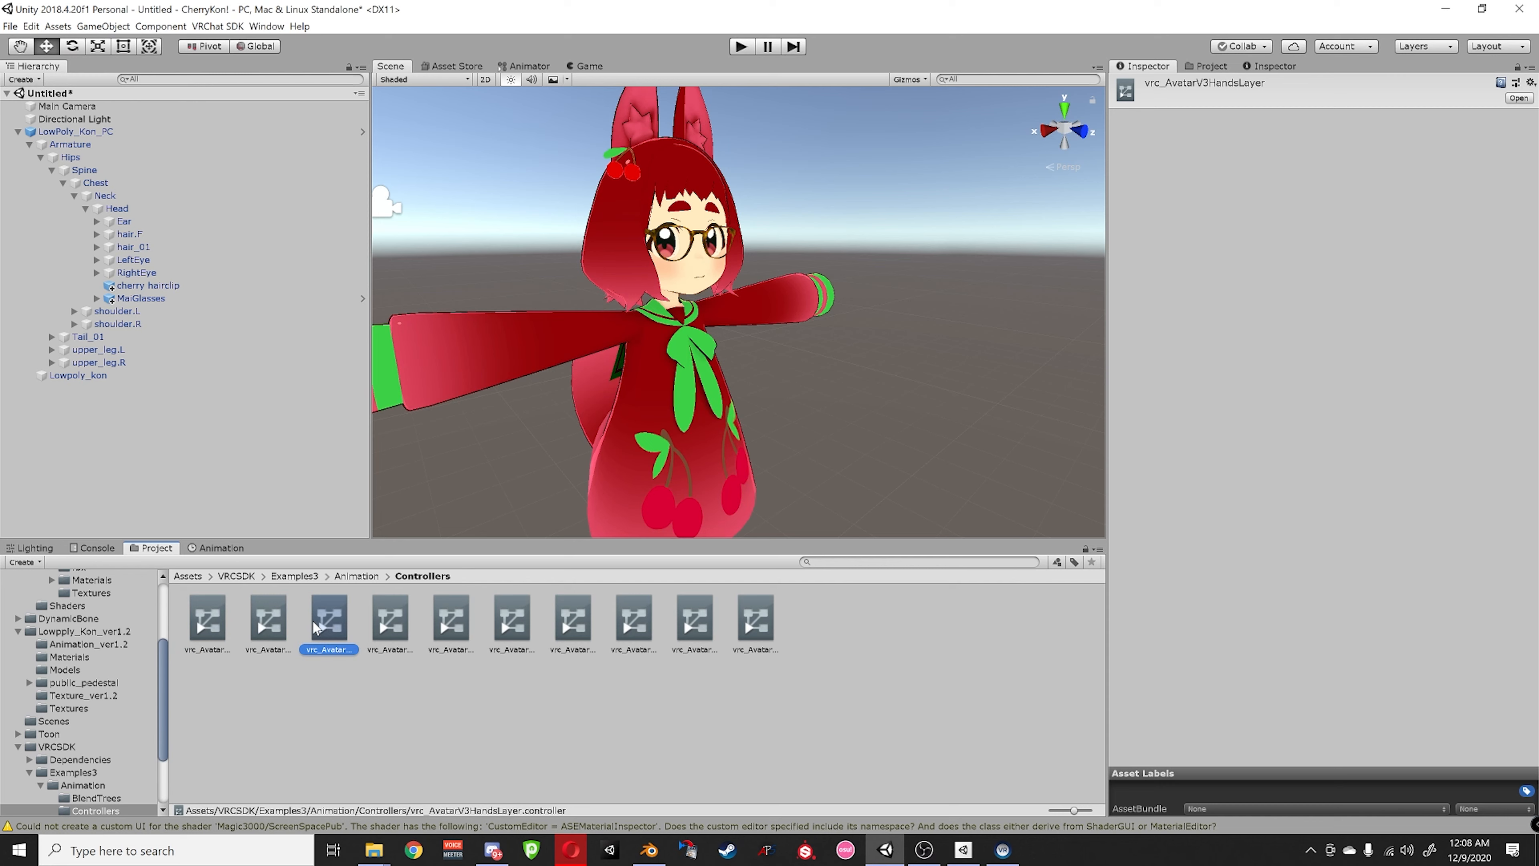
pyautogui.hotkey('ctrl', 'd')
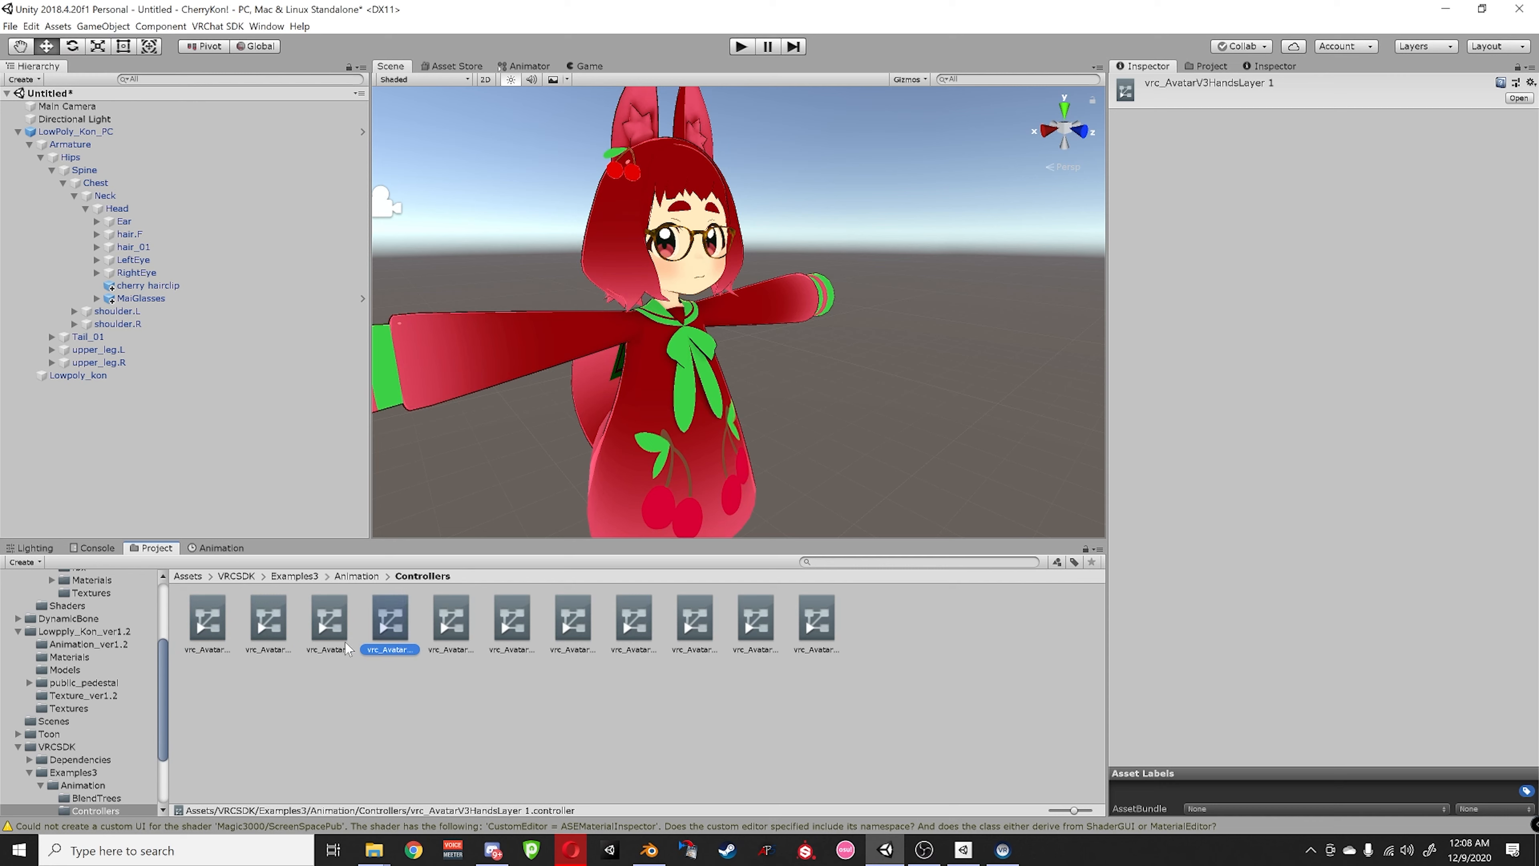
pyautogui.scroll(5, 100, 654)
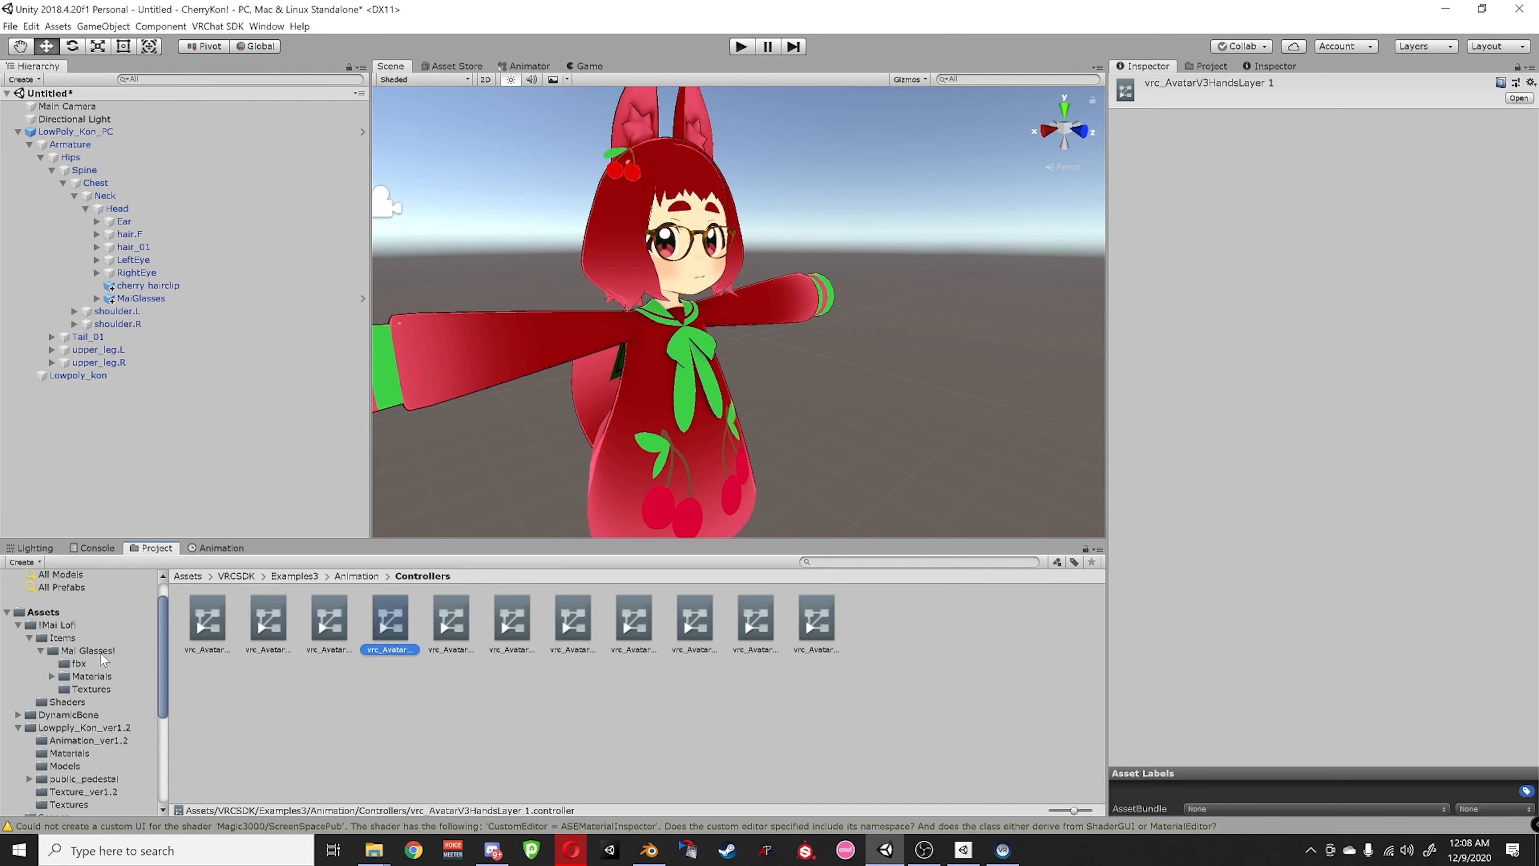
pyautogui.moveTo(390, 619); pyautogui.dragTo(82, 637)
# - Rename the copied controller to HAND_OVERRIDES
pyautogui.click(86, 639)
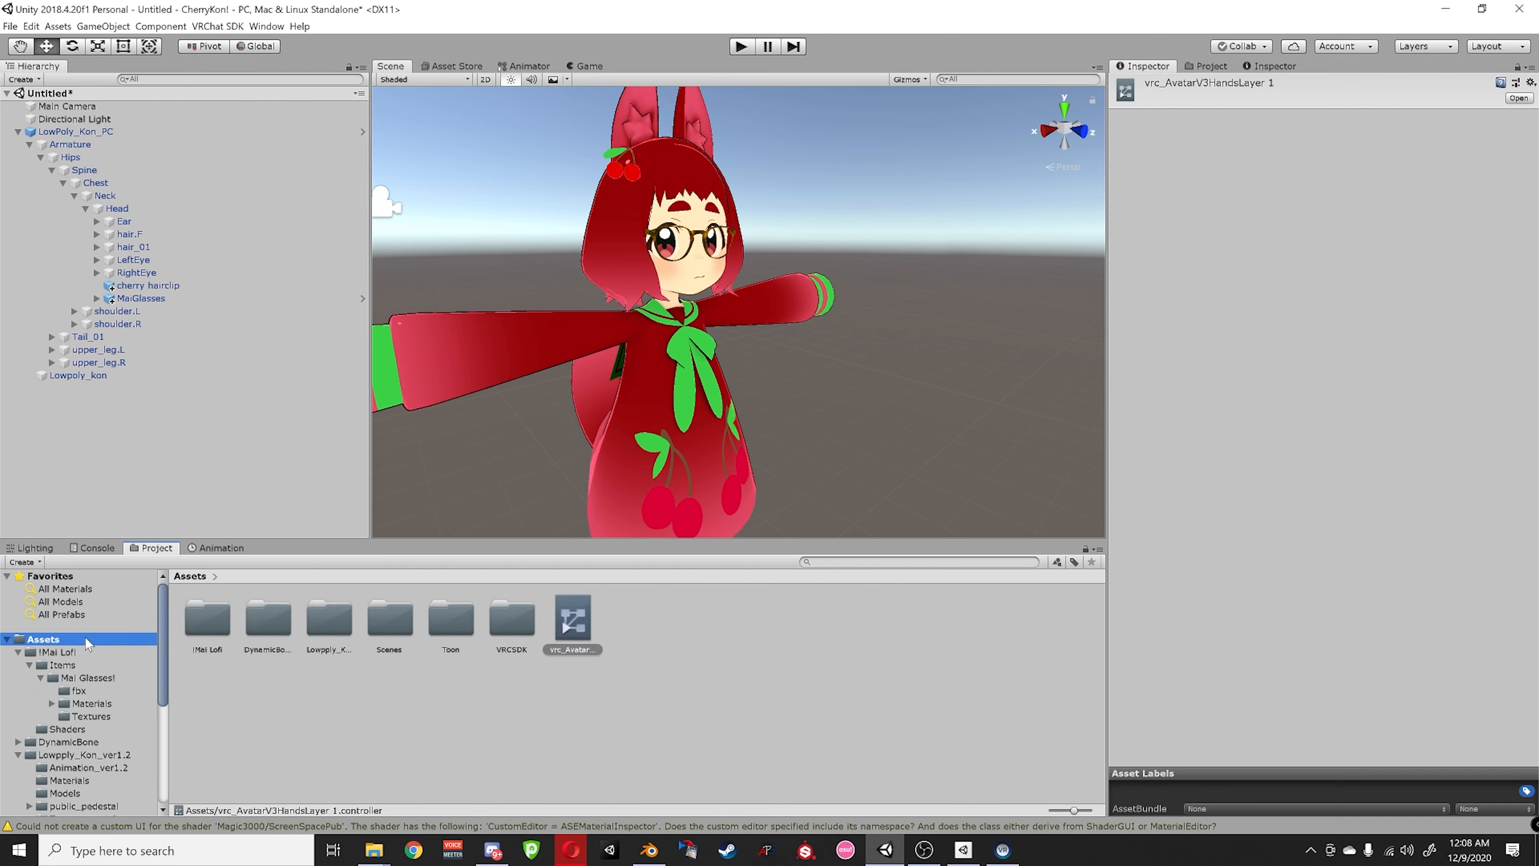
pyautogui.click(569, 647)
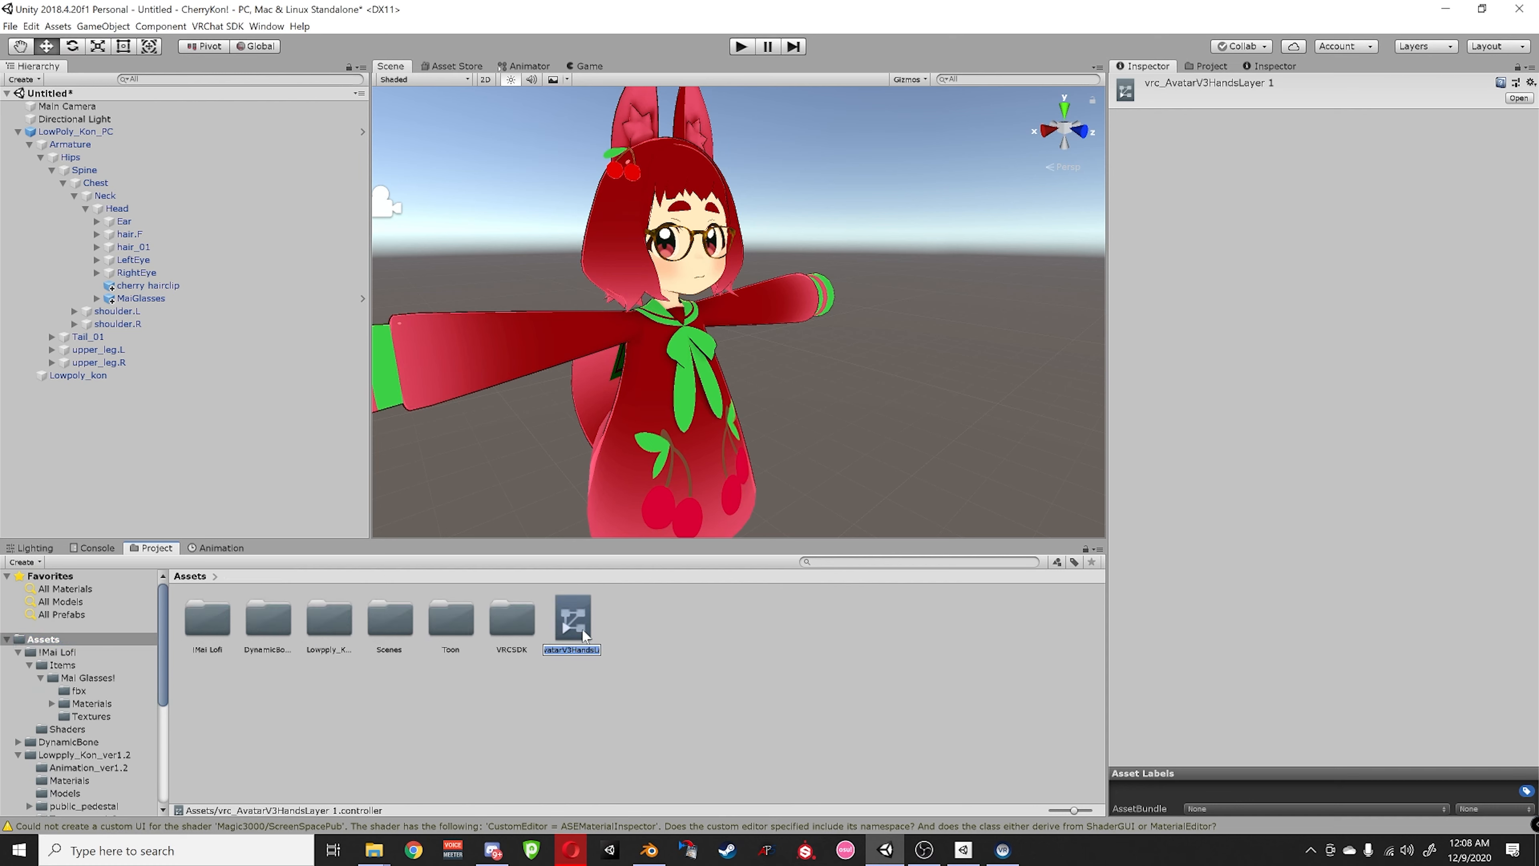
pyautogui.write('/')
pyautogui.press('BackSpace')
pyautogui.write('HAND_OVWE')
pyautogui.press('BackSpace')
pyautogui.press('BackSpace')
pyautogui.write('ERRIDES')
pyautogui.press('Return')
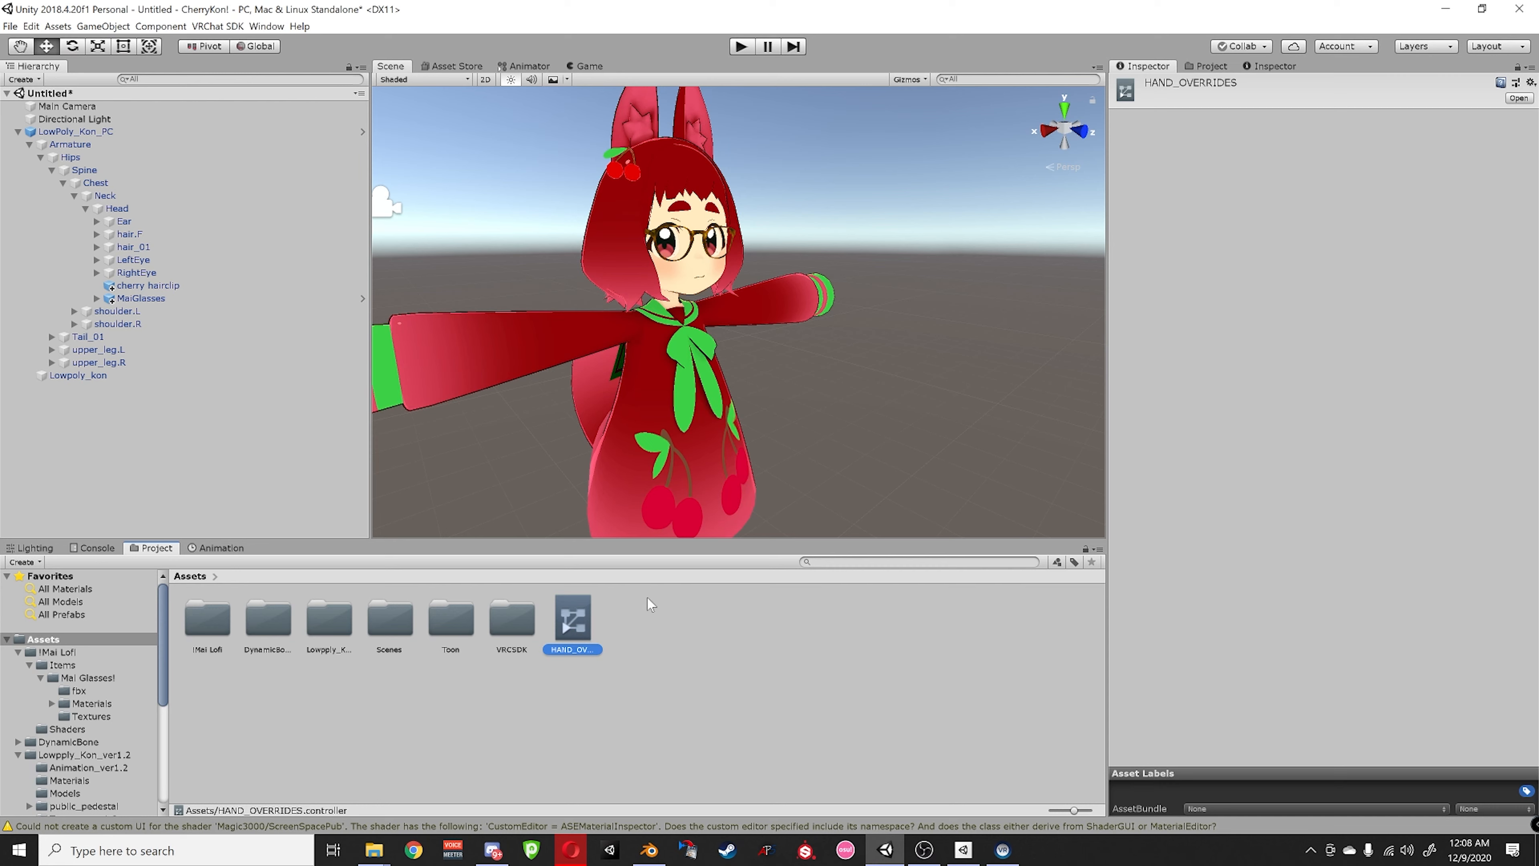
# - Create a new material in Assets by mistake, then delete it
pyautogui.rightClick(422, 705)
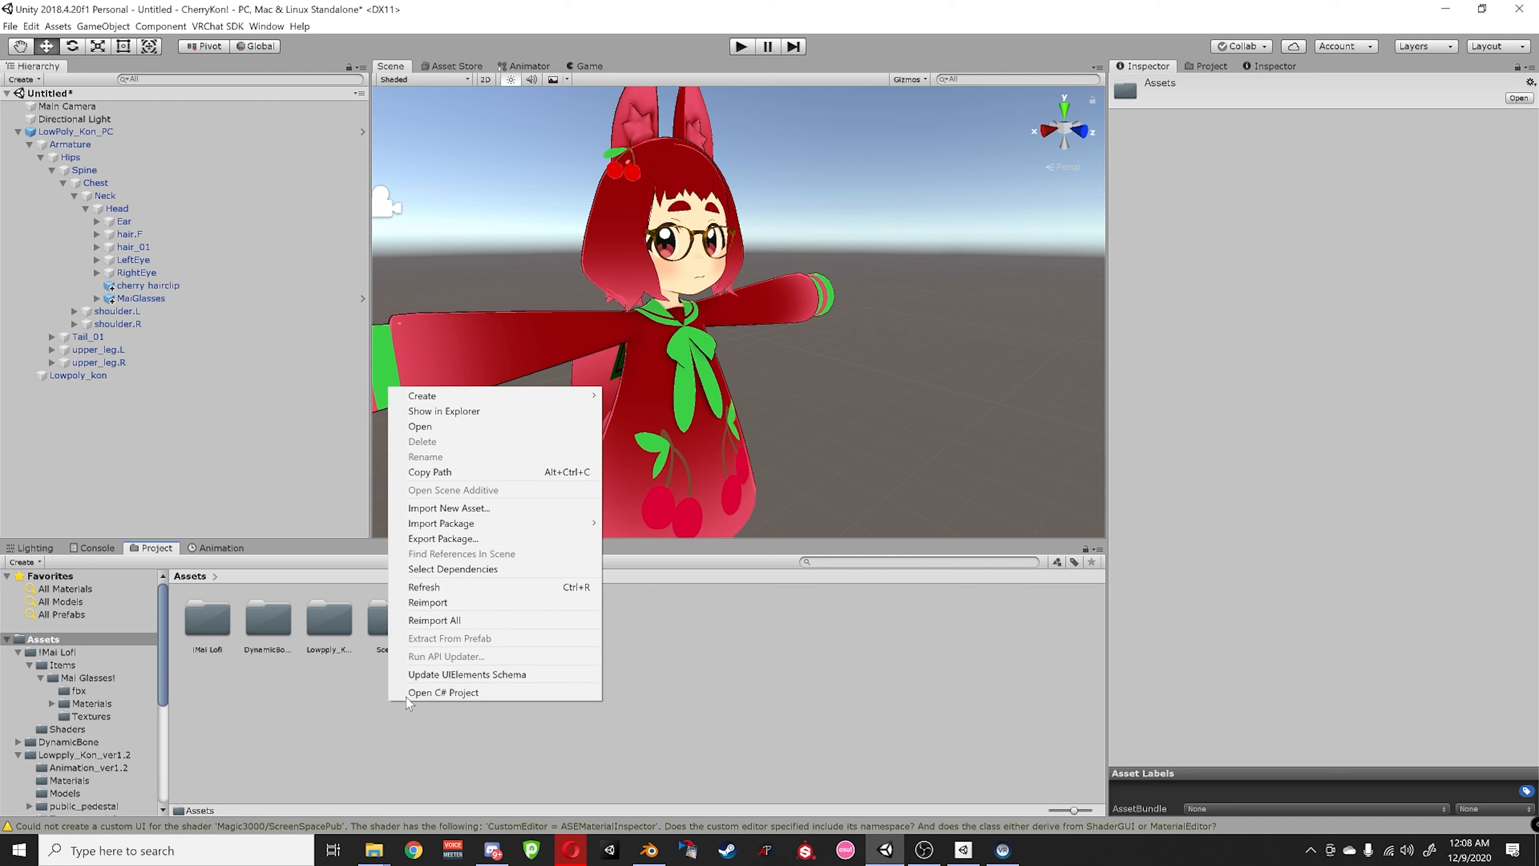
pyautogui.moveTo(534, 395)
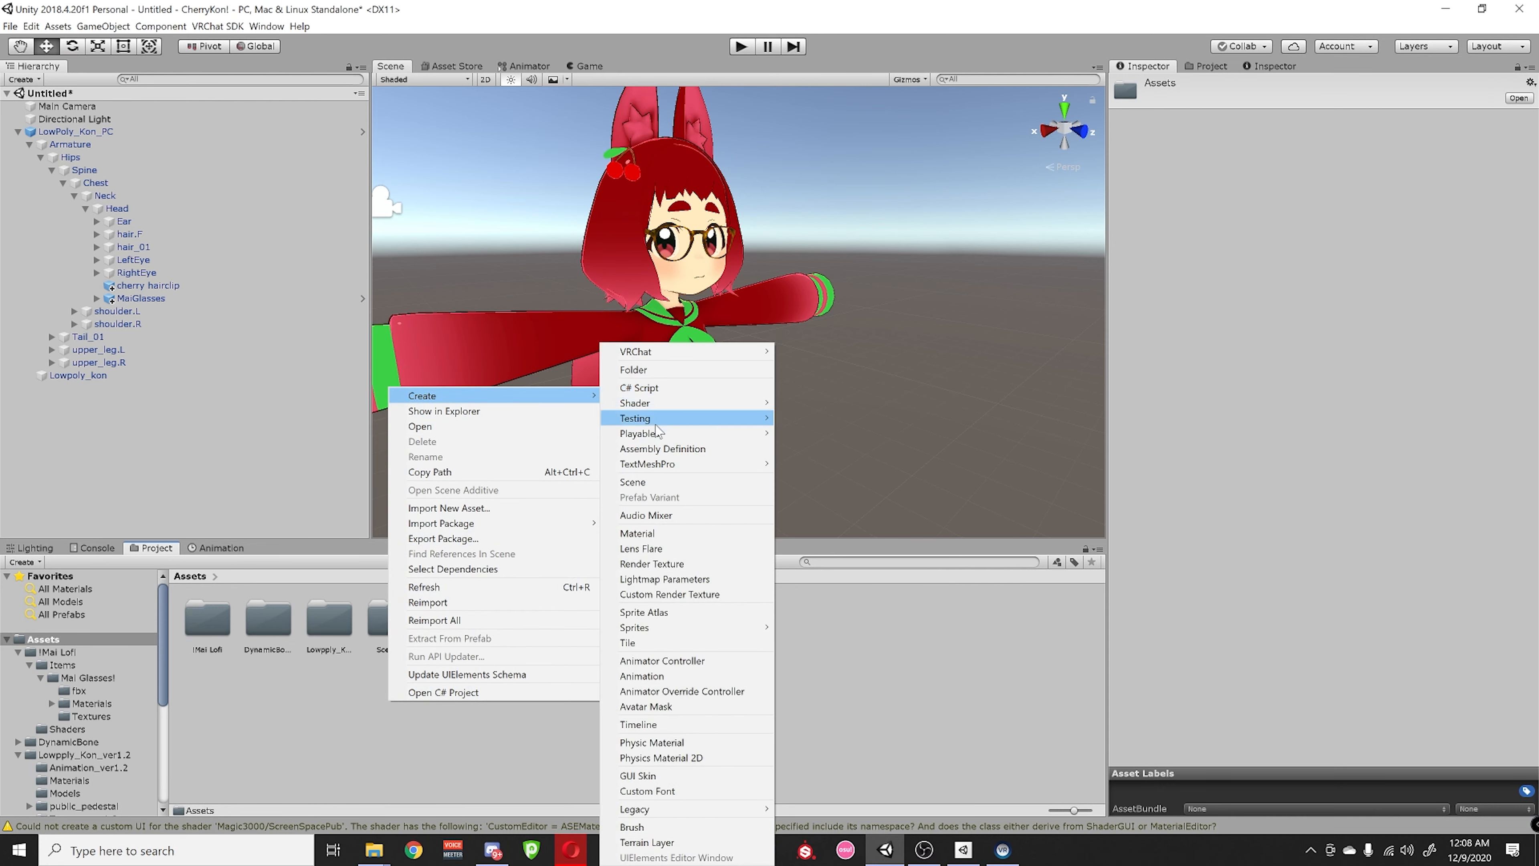
pyautogui.click(642, 533)
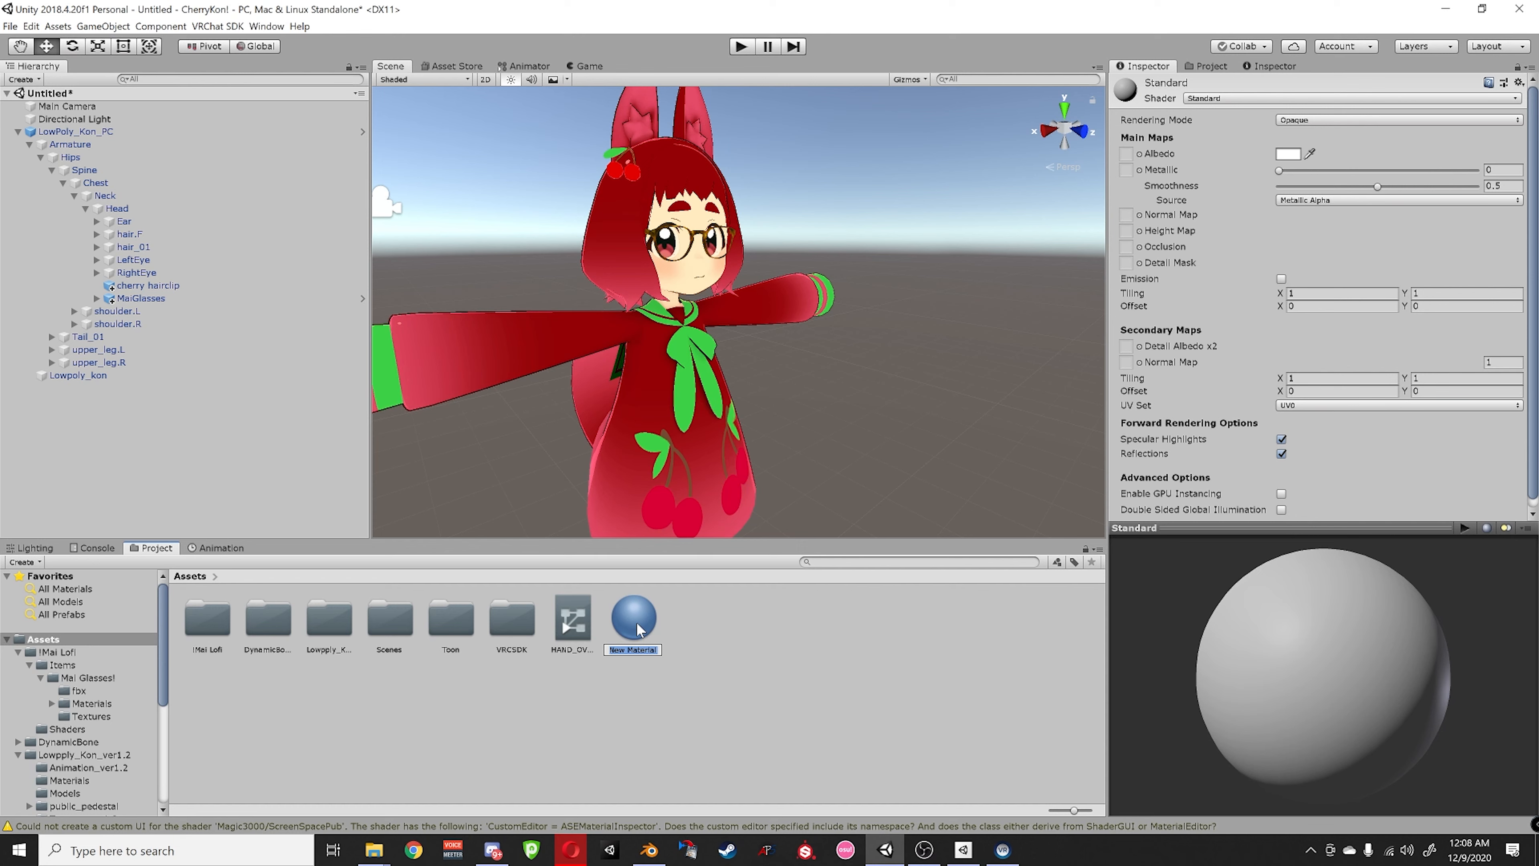
pyautogui.click(634, 624)
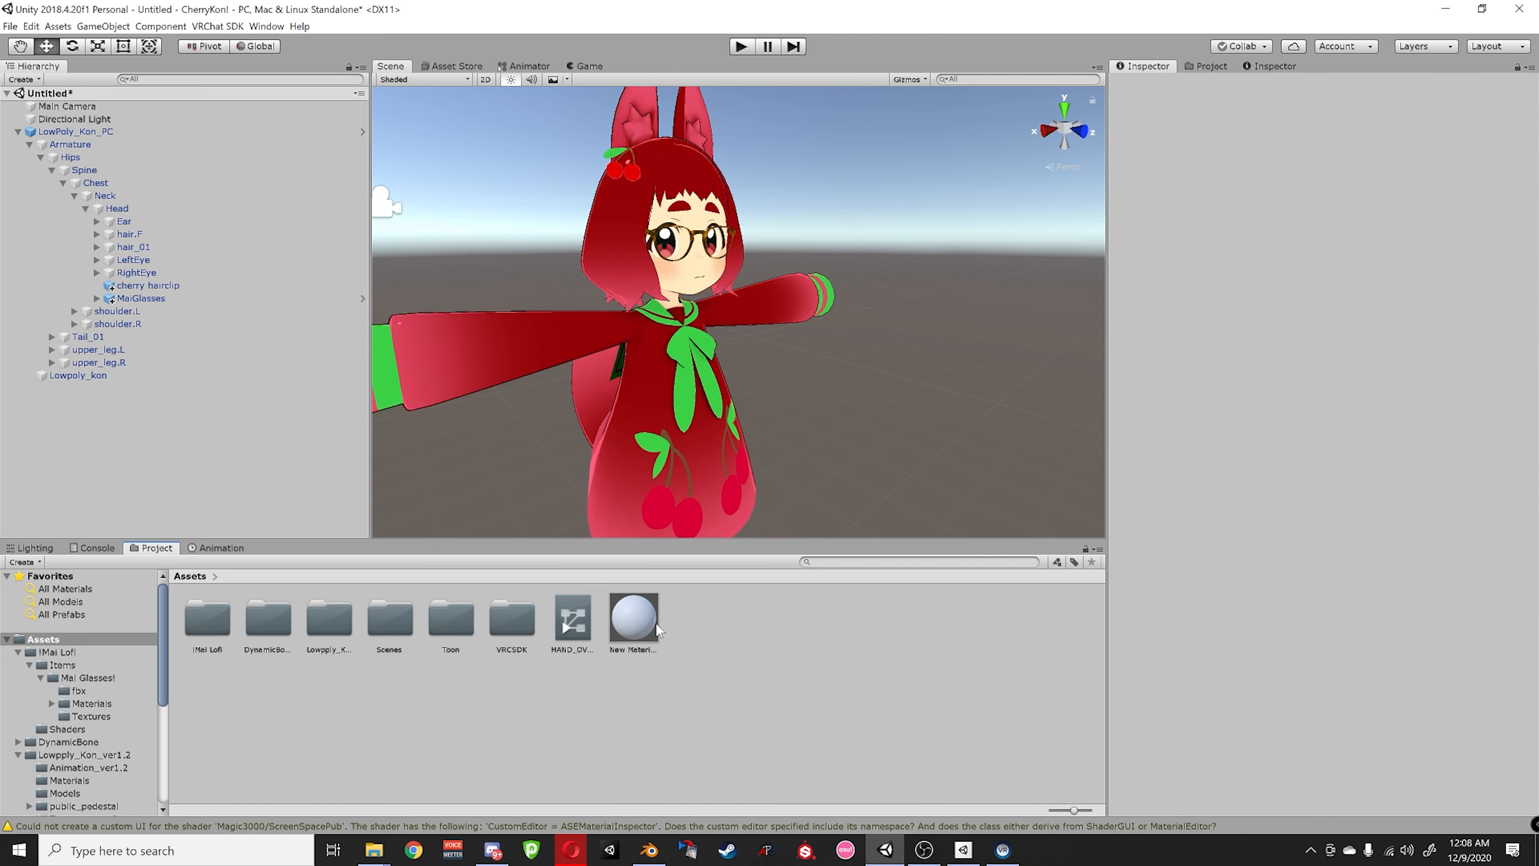
pyautogui.click(636, 627)
pyautogui.press('Delete')
pyautogui.press('Return')
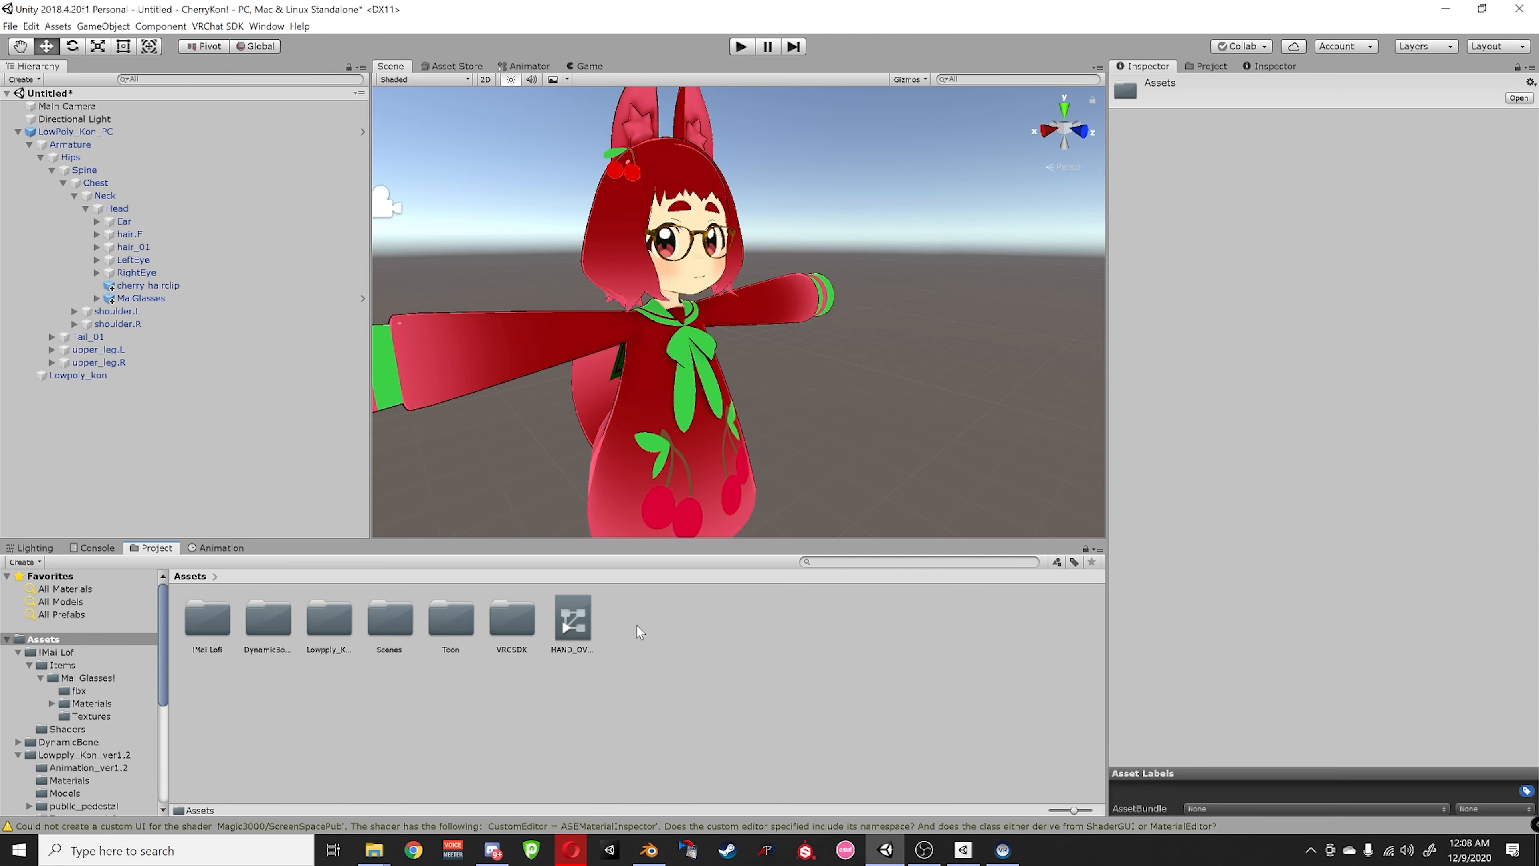
# - Create a !Controllers folder in Assets and move HAND_OVERRIDES into it
pyautogui.rightClick(637, 634)
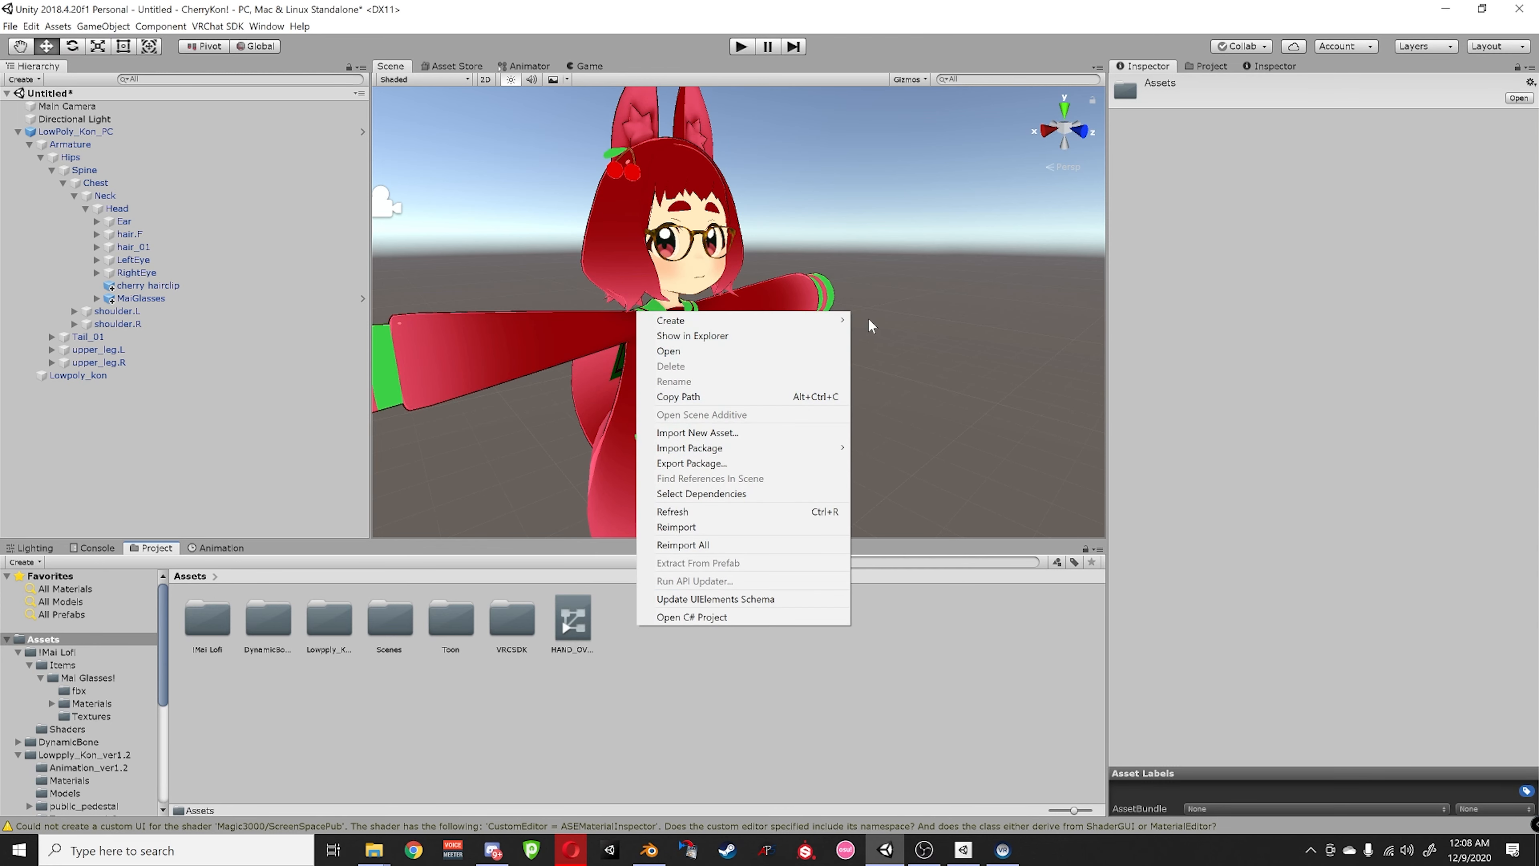
pyautogui.moveTo(845, 320)
pyautogui.click(880, 338)
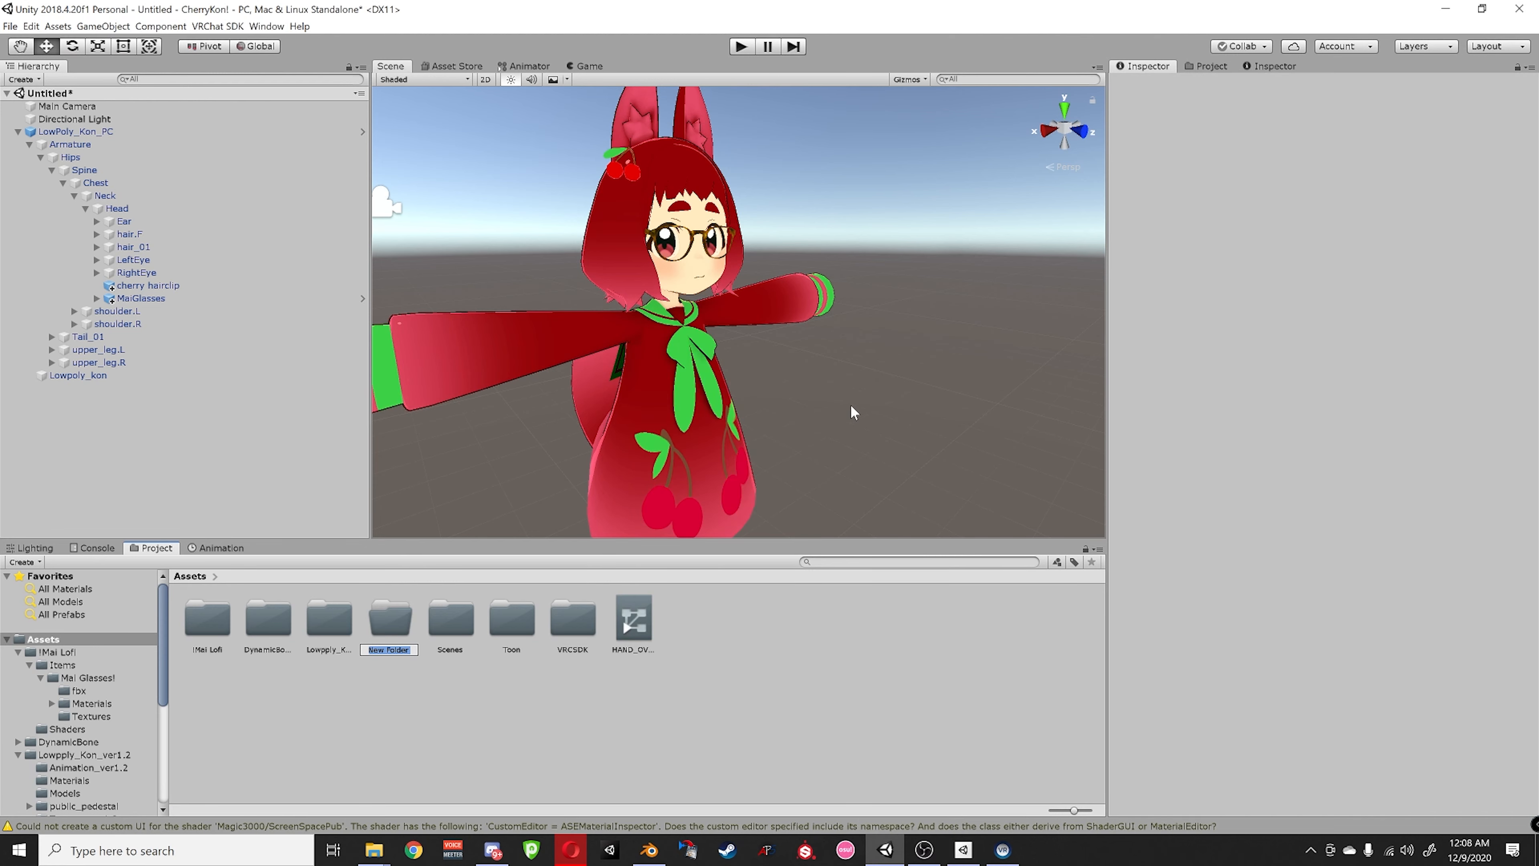
pyautogui.write('!Contro')
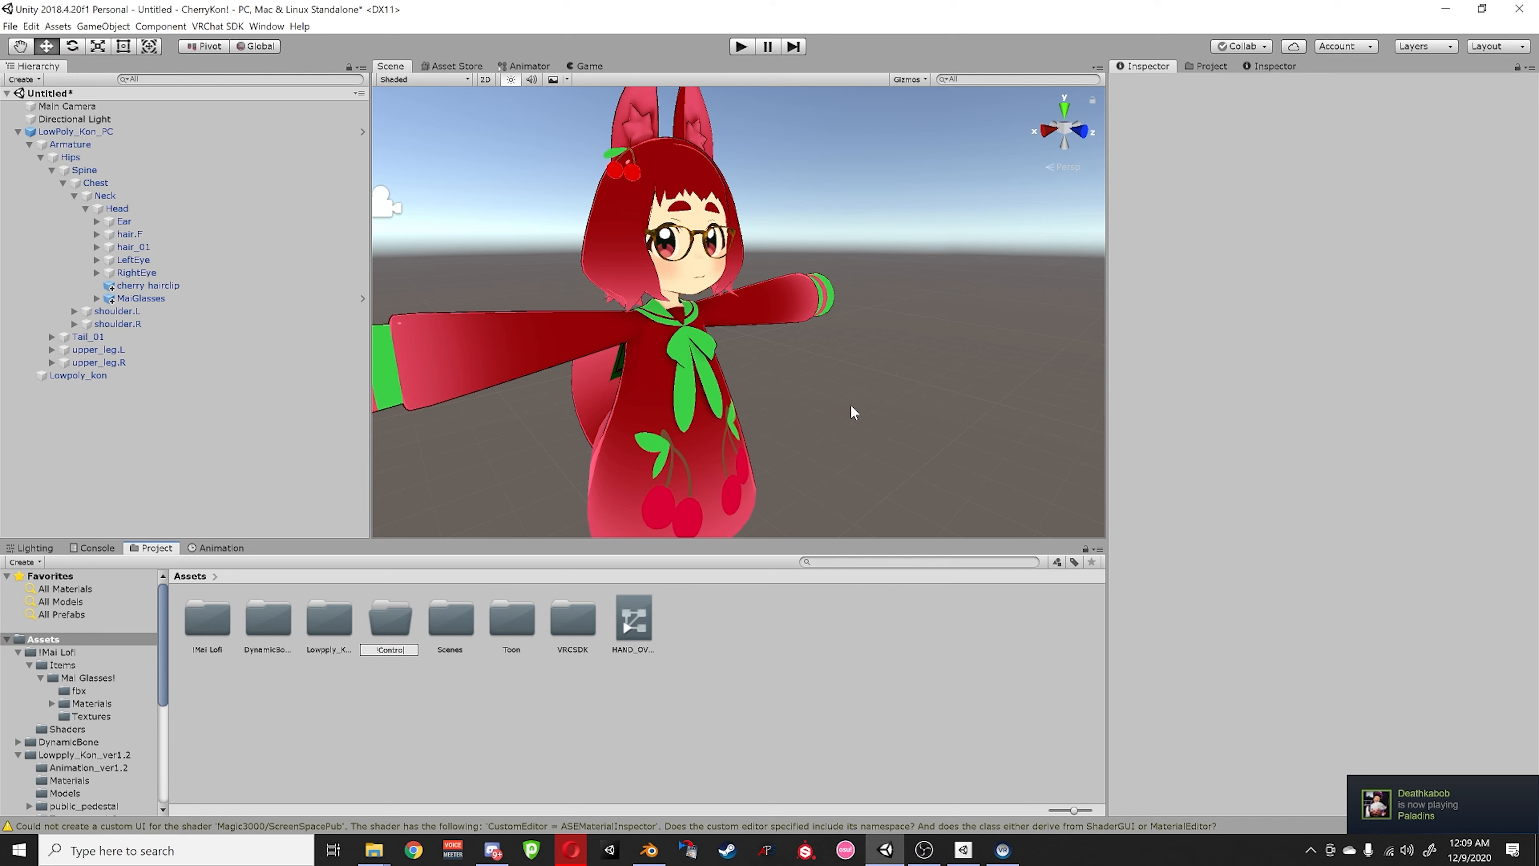
pyautogui.write('llers')
pyautogui.press('Return')
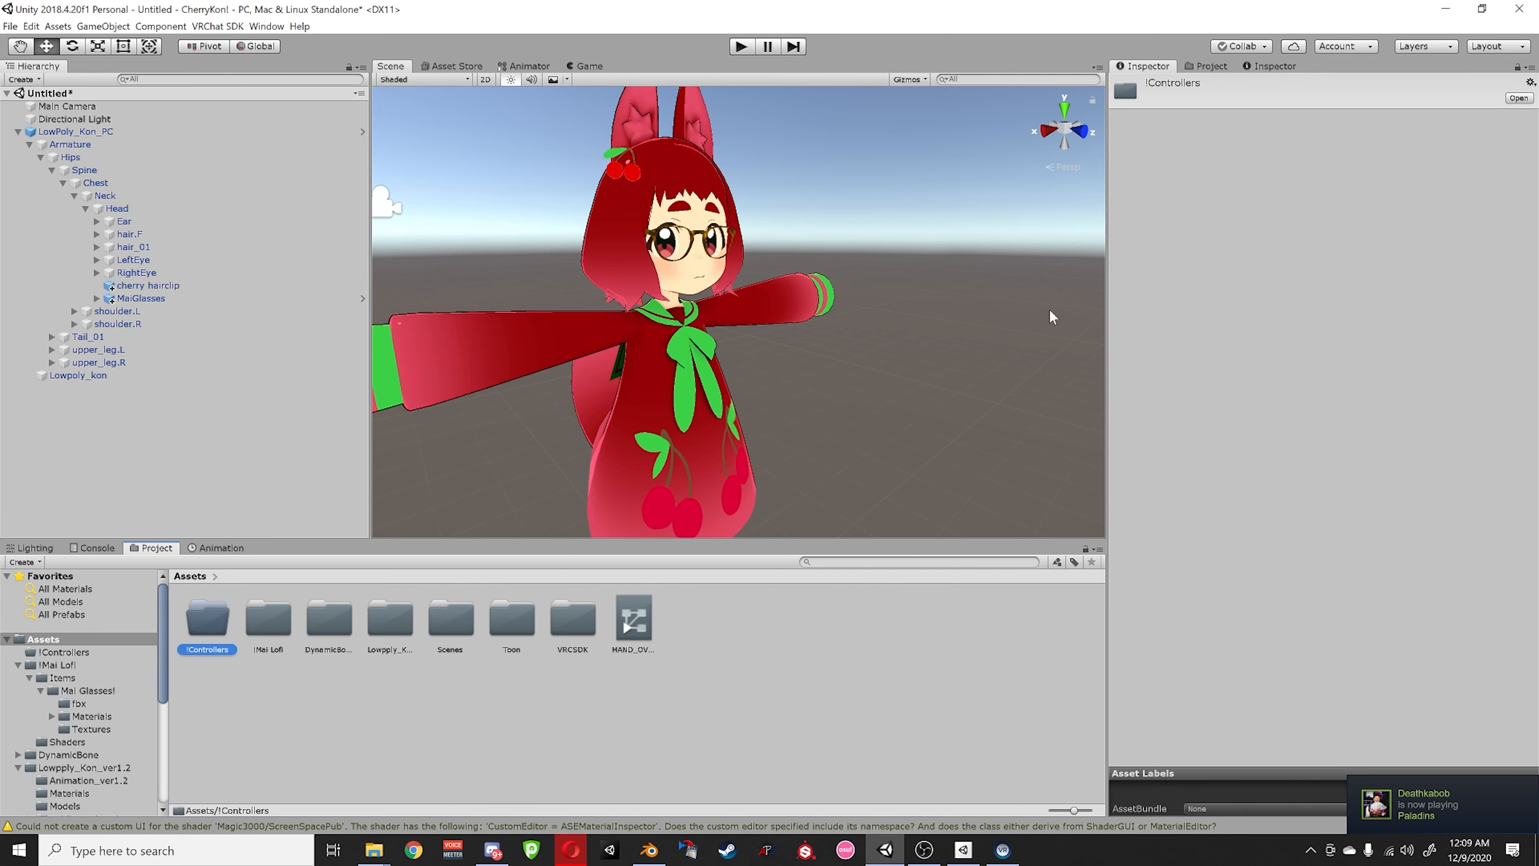
pyautogui.moveTo(639, 631); pyautogui.dragTo(212, 635)
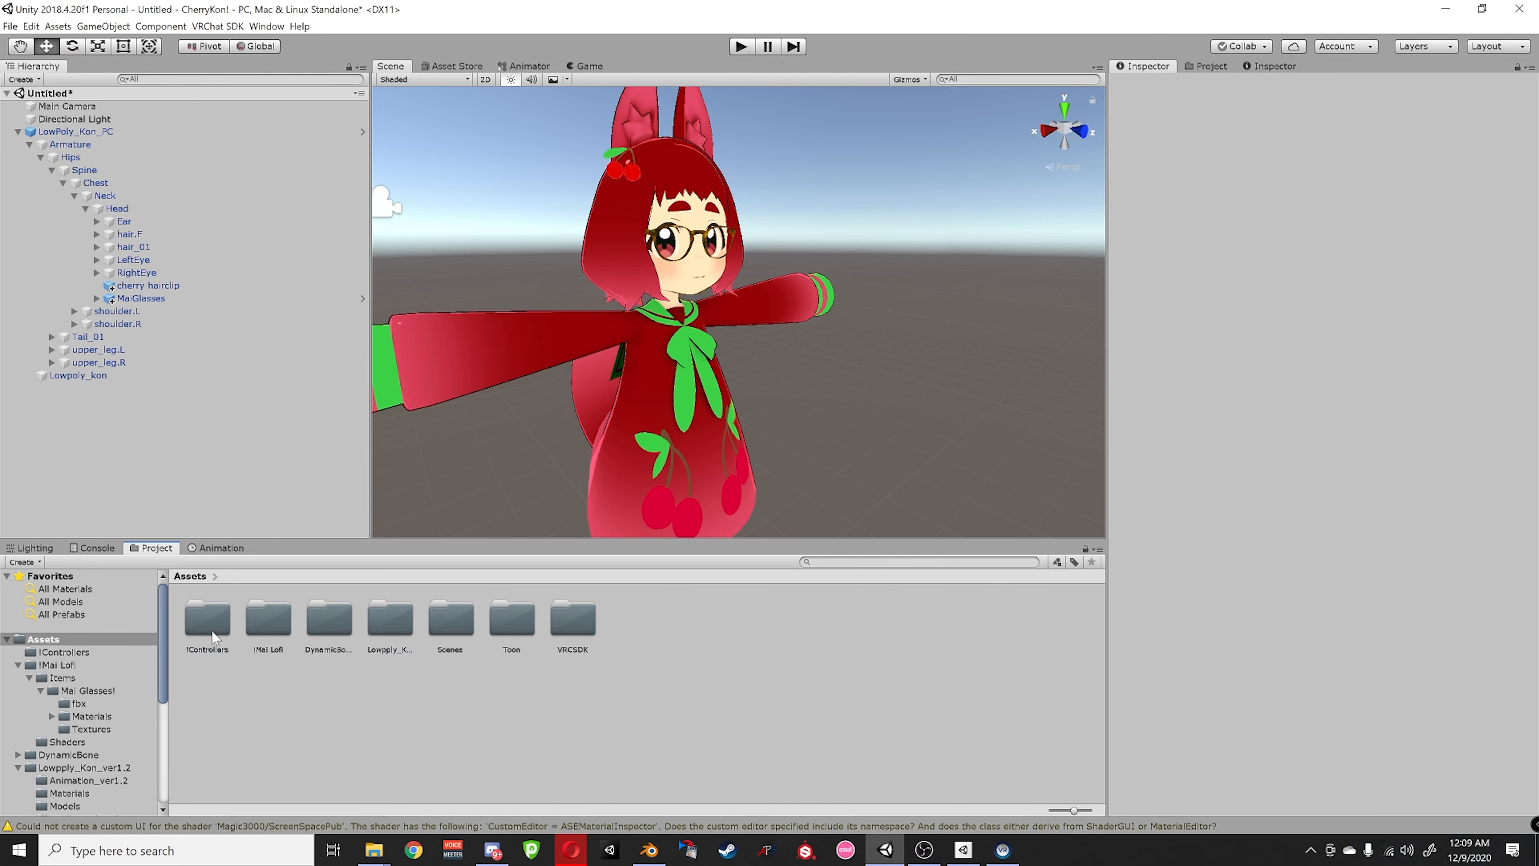
# - Check HAND_OVERRIDES.controller inside !Controllers, then return to the top-level Assets folder
pyautogui.doubleClick(208, 621)
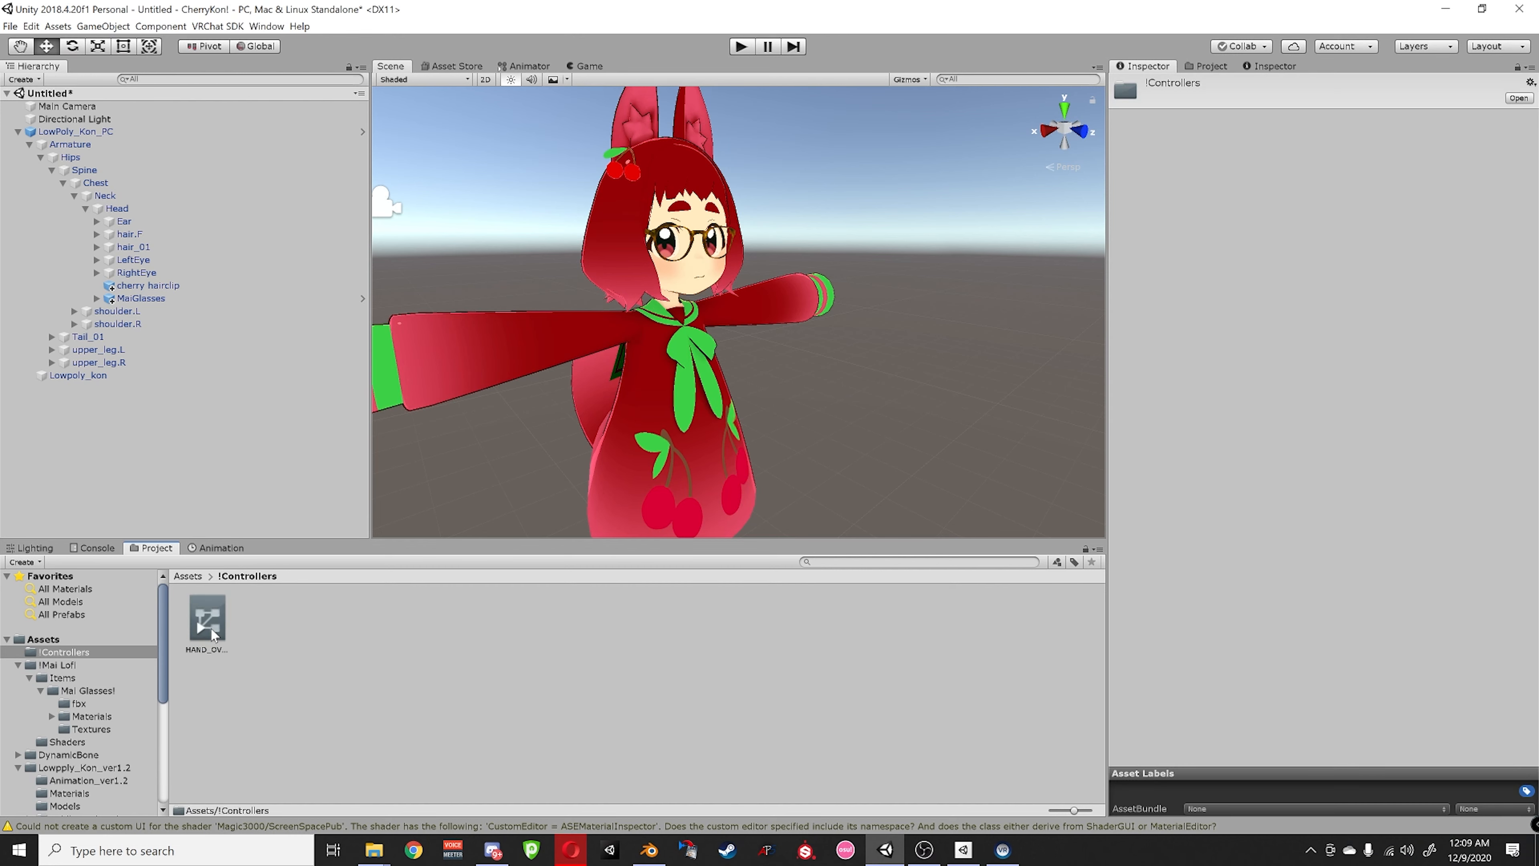
pyautogui.click(217, 615)
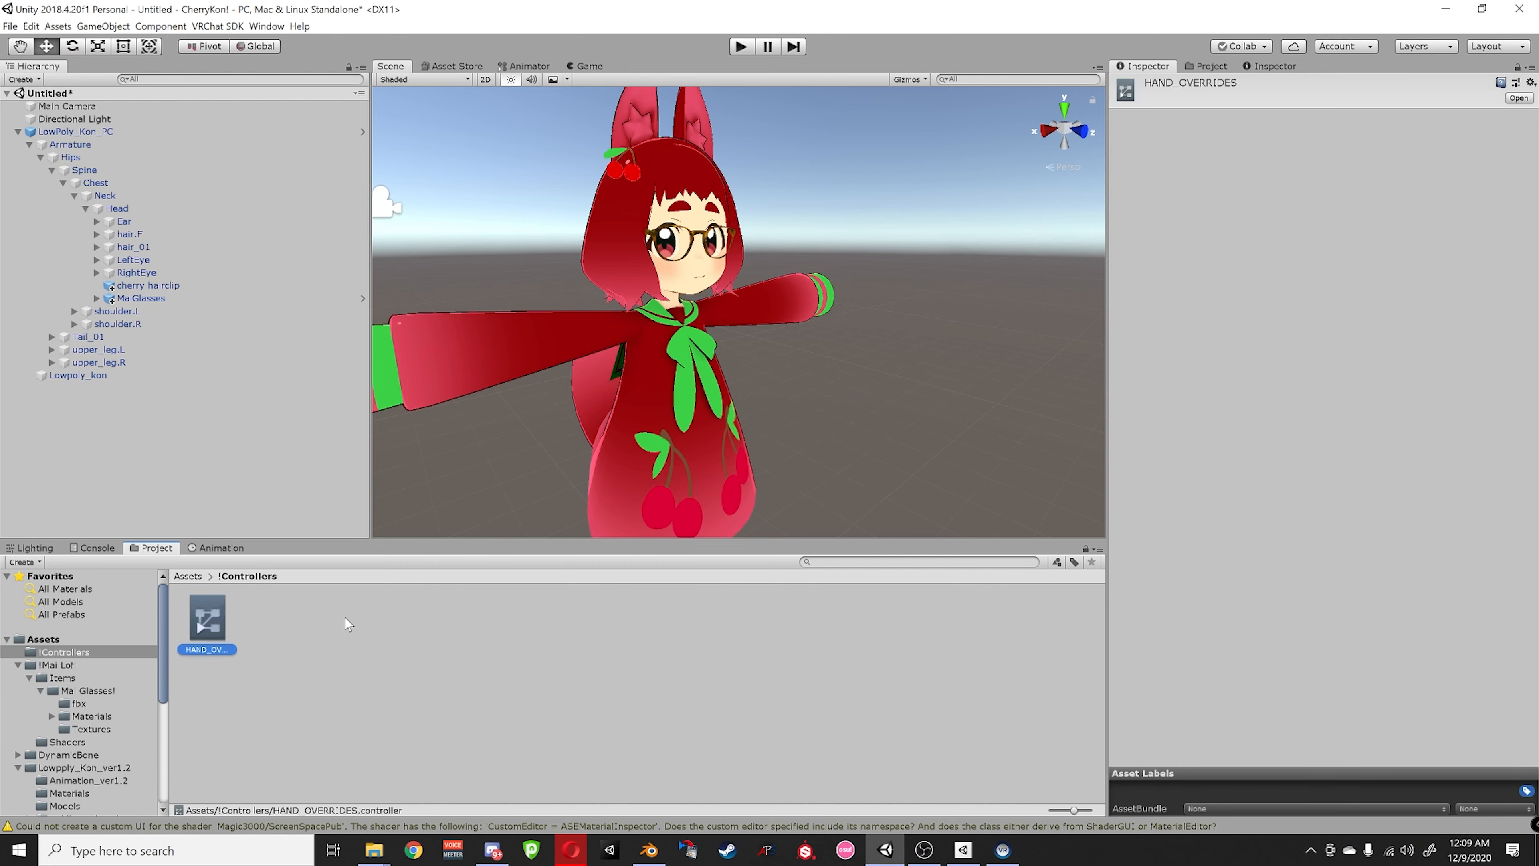
pyautogui.click(187, 578)
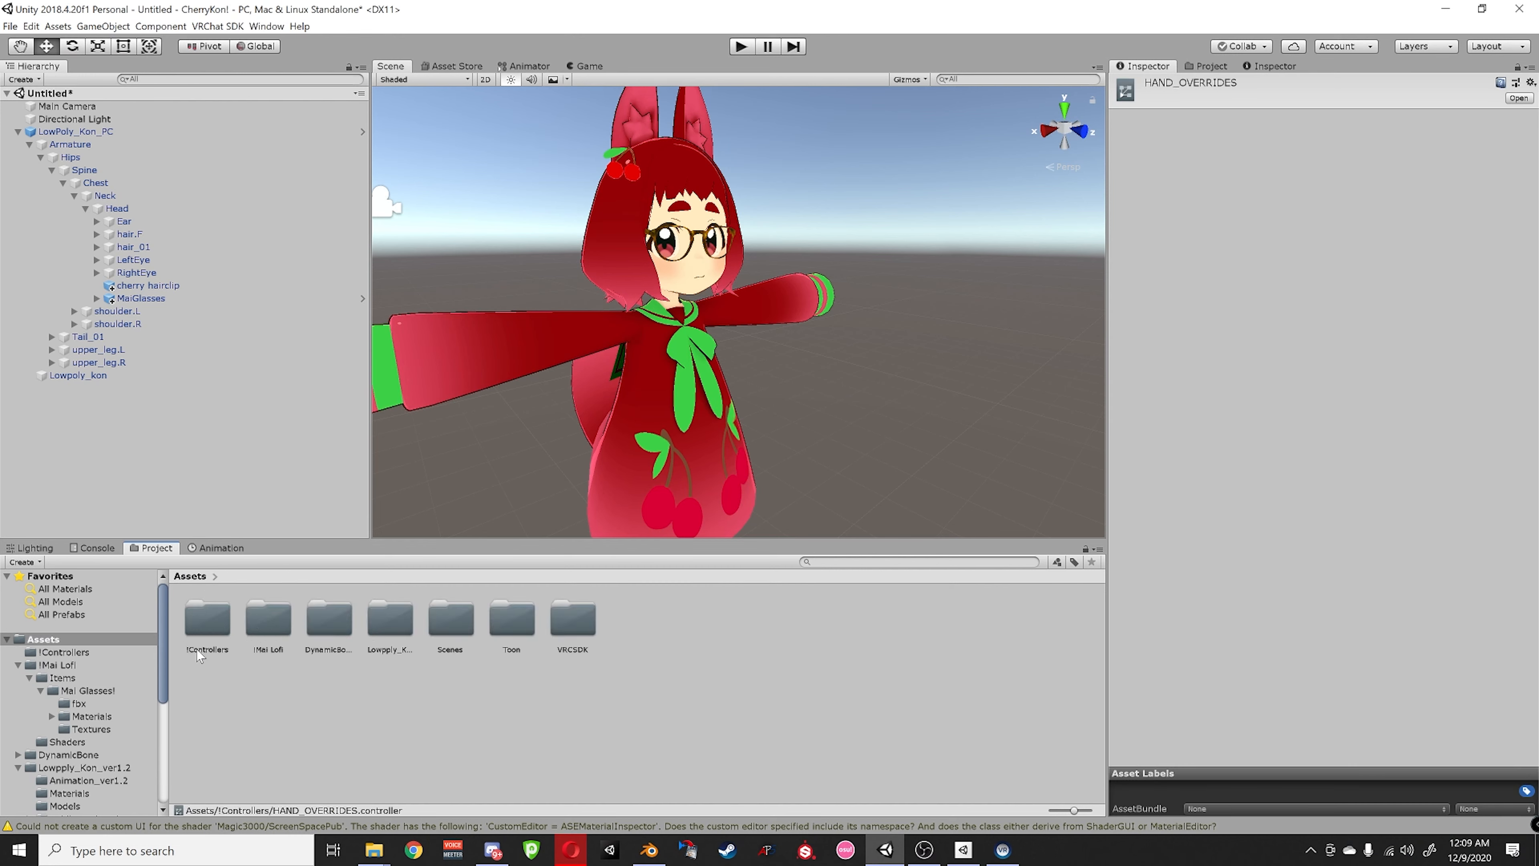
pyautogui.click(234, 676)
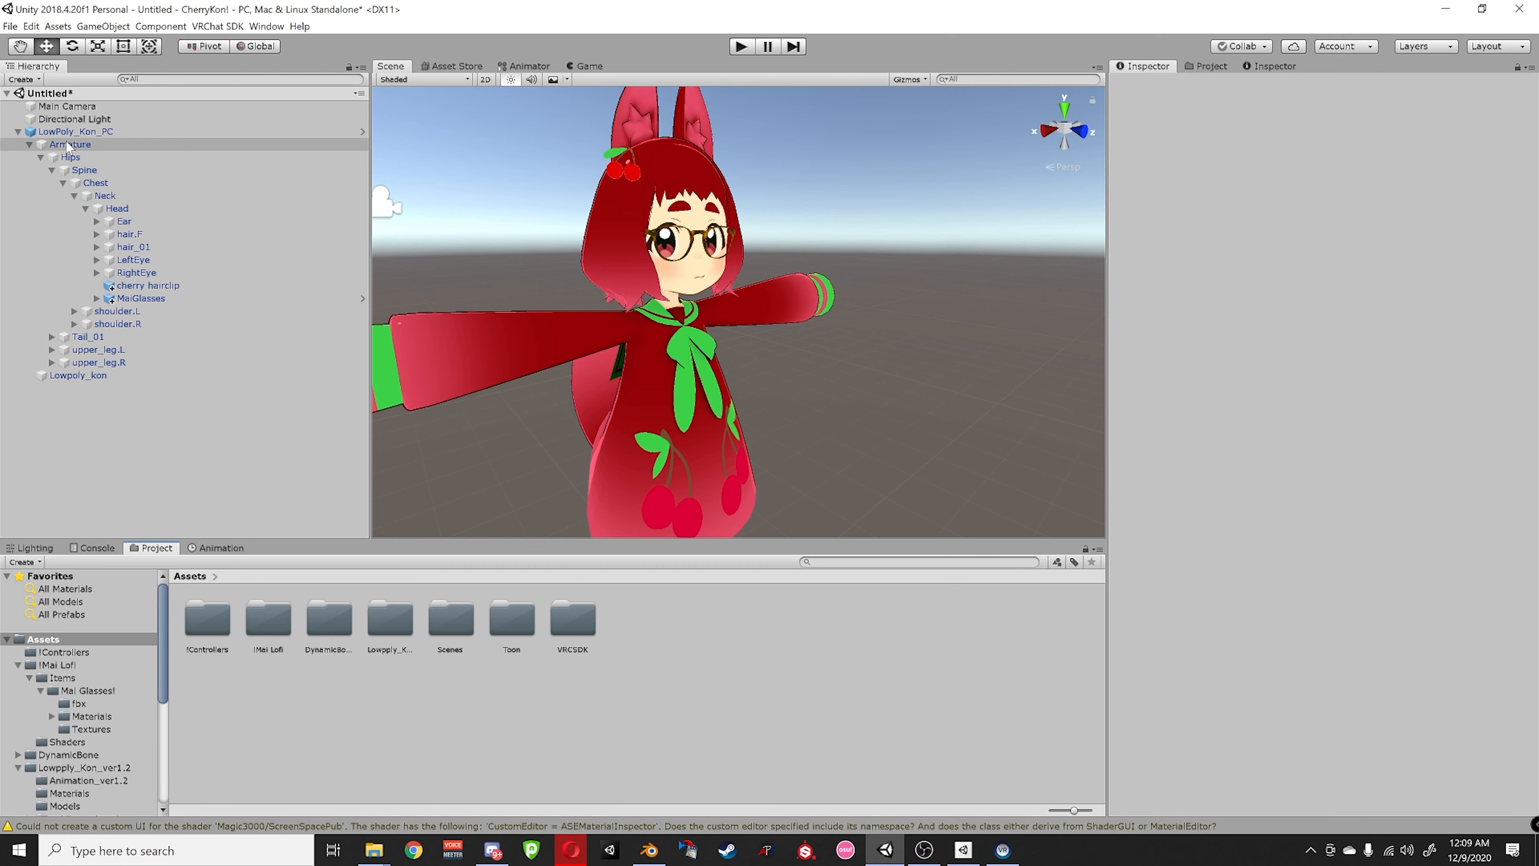
# - Search 'vrc' in Add Component on LowPoly_Kon_PC and add VRC Avatar Descriptor
pyautogui.click(76, 132)
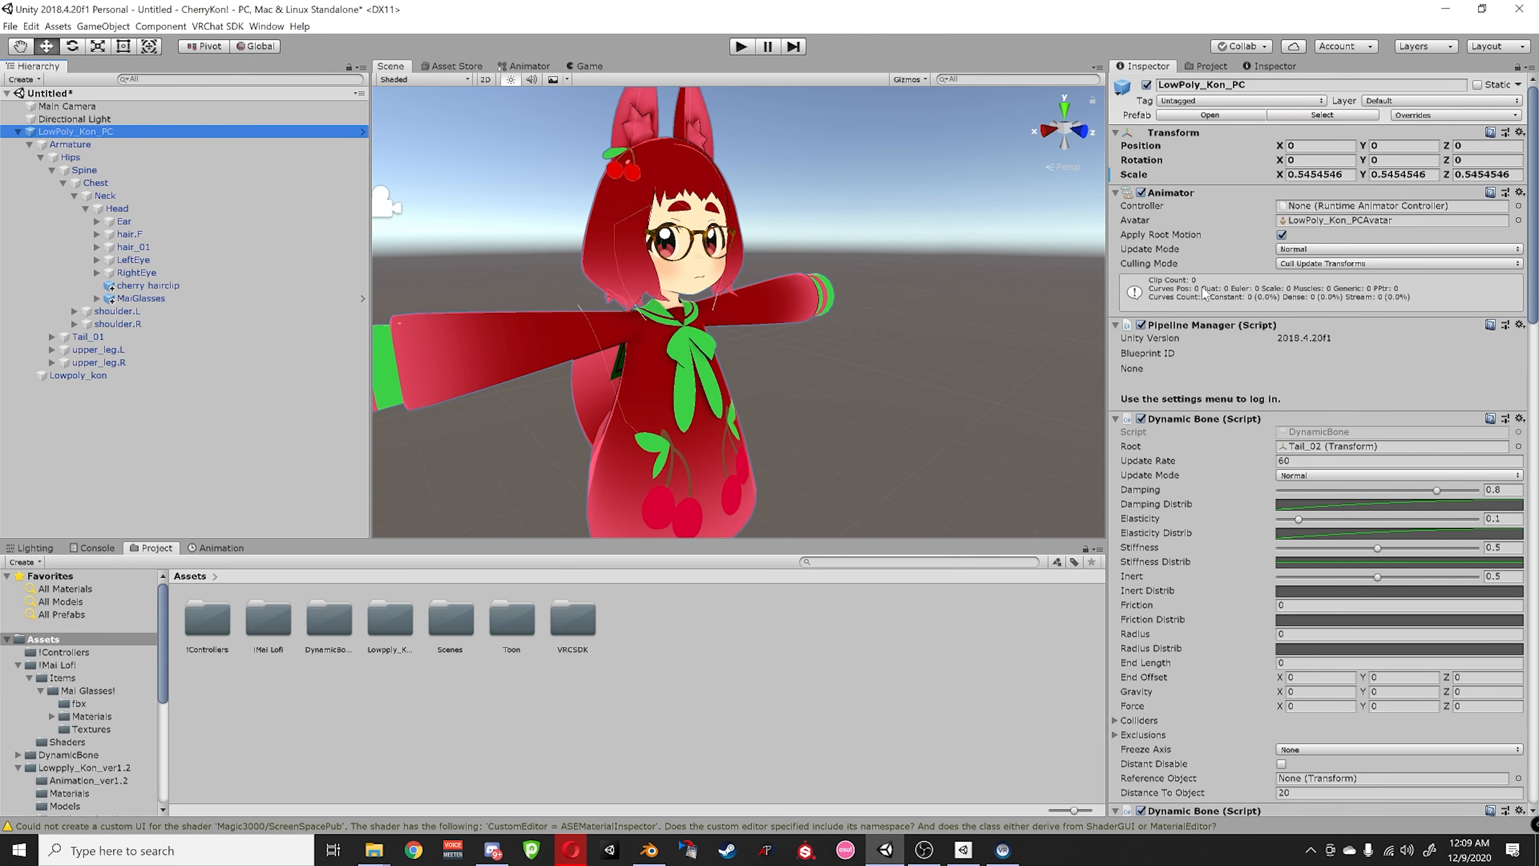
pyautogui.scroll(-20, 1186, 576)
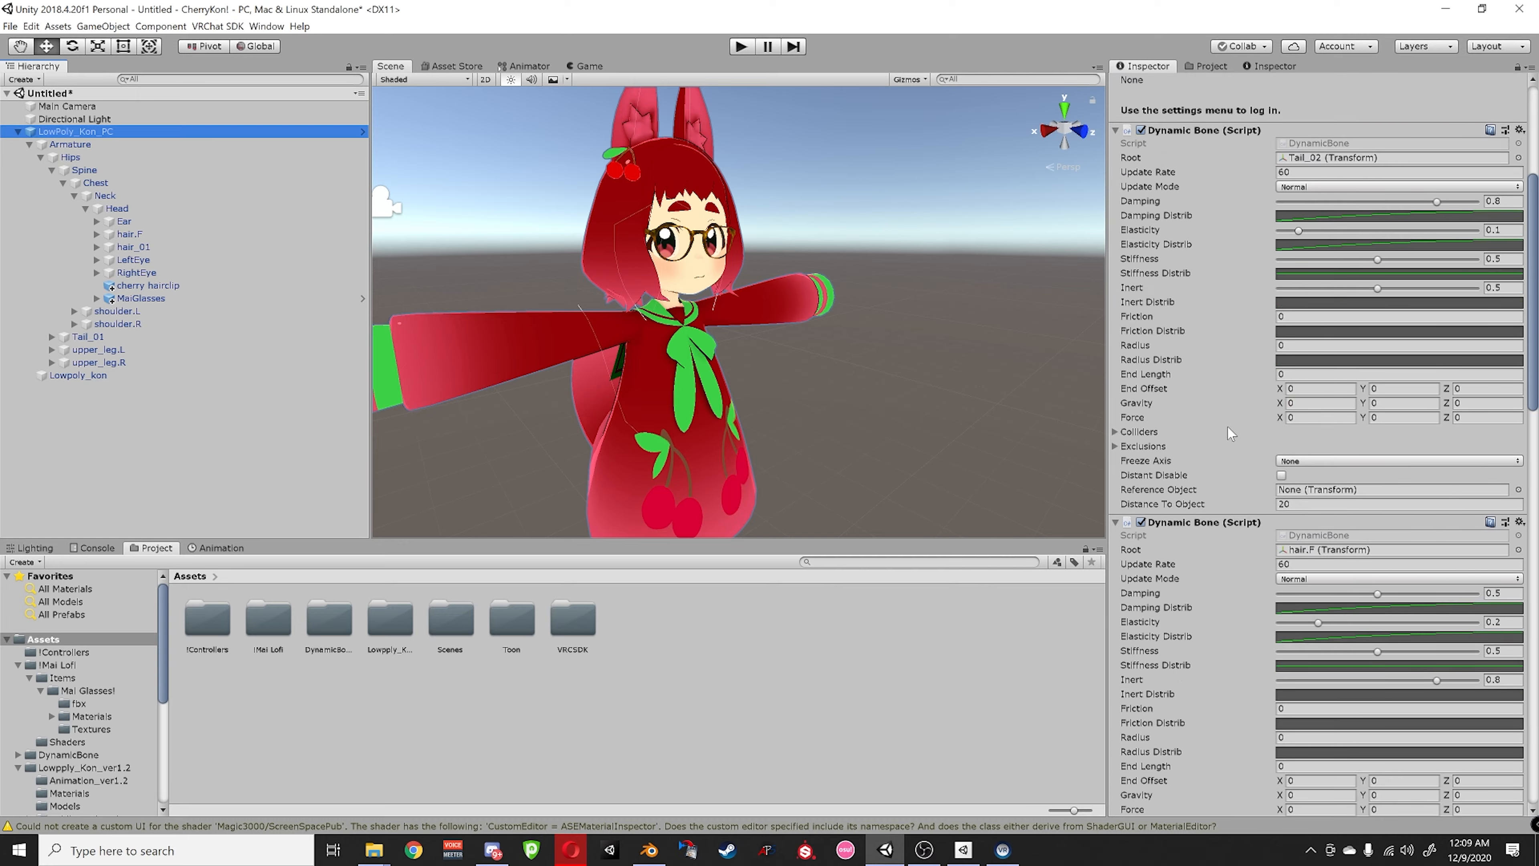
pyautogui.click(1273, 795)
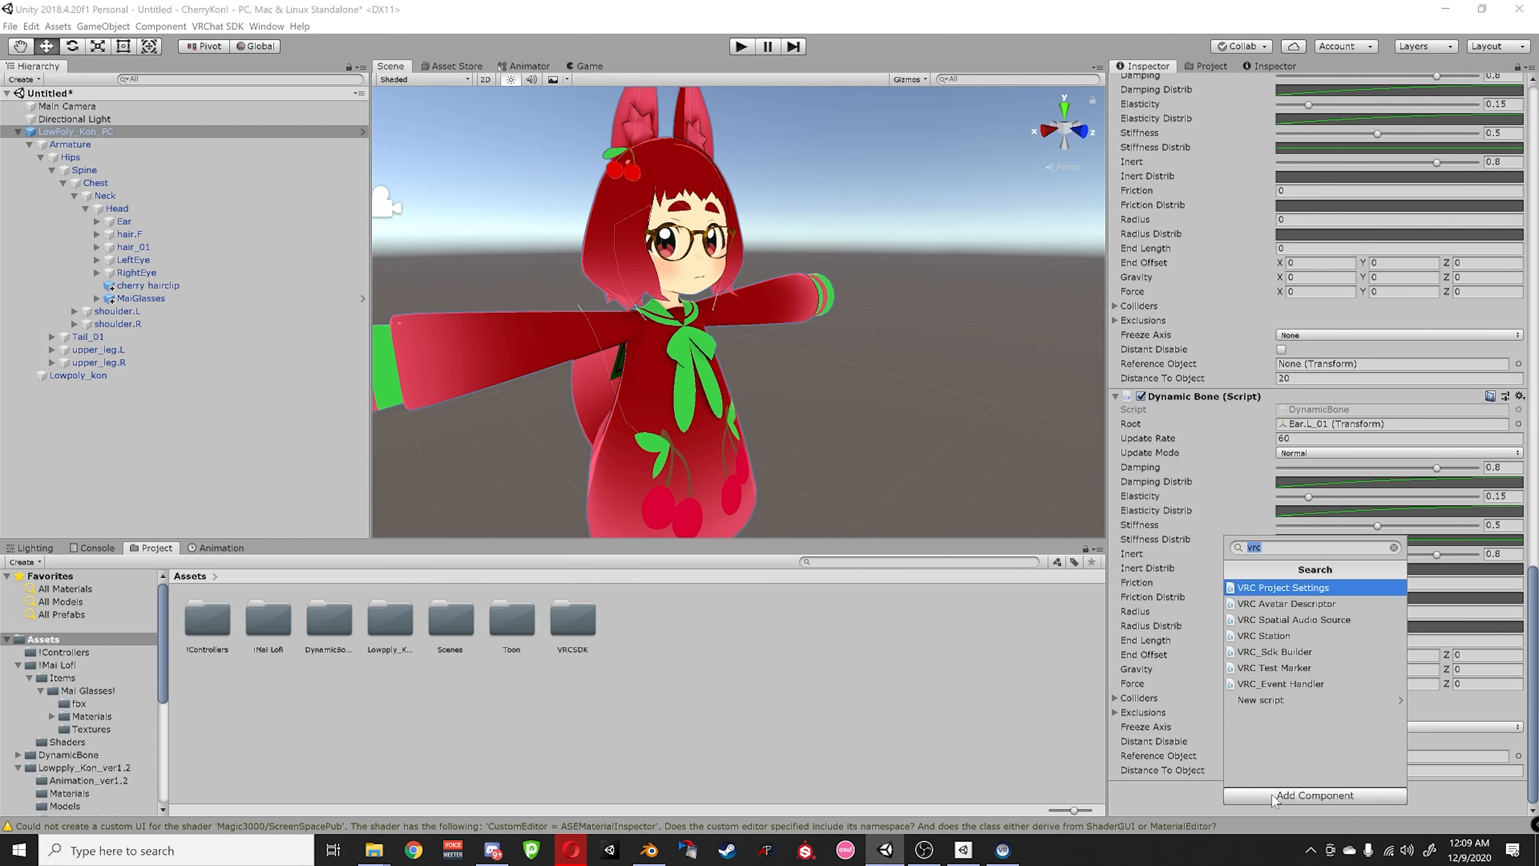
pyautogui.write('vrx')
pyautogui.press('BackSpace')
pyautogui.write('c')
pyautogui.click(1280, 604)
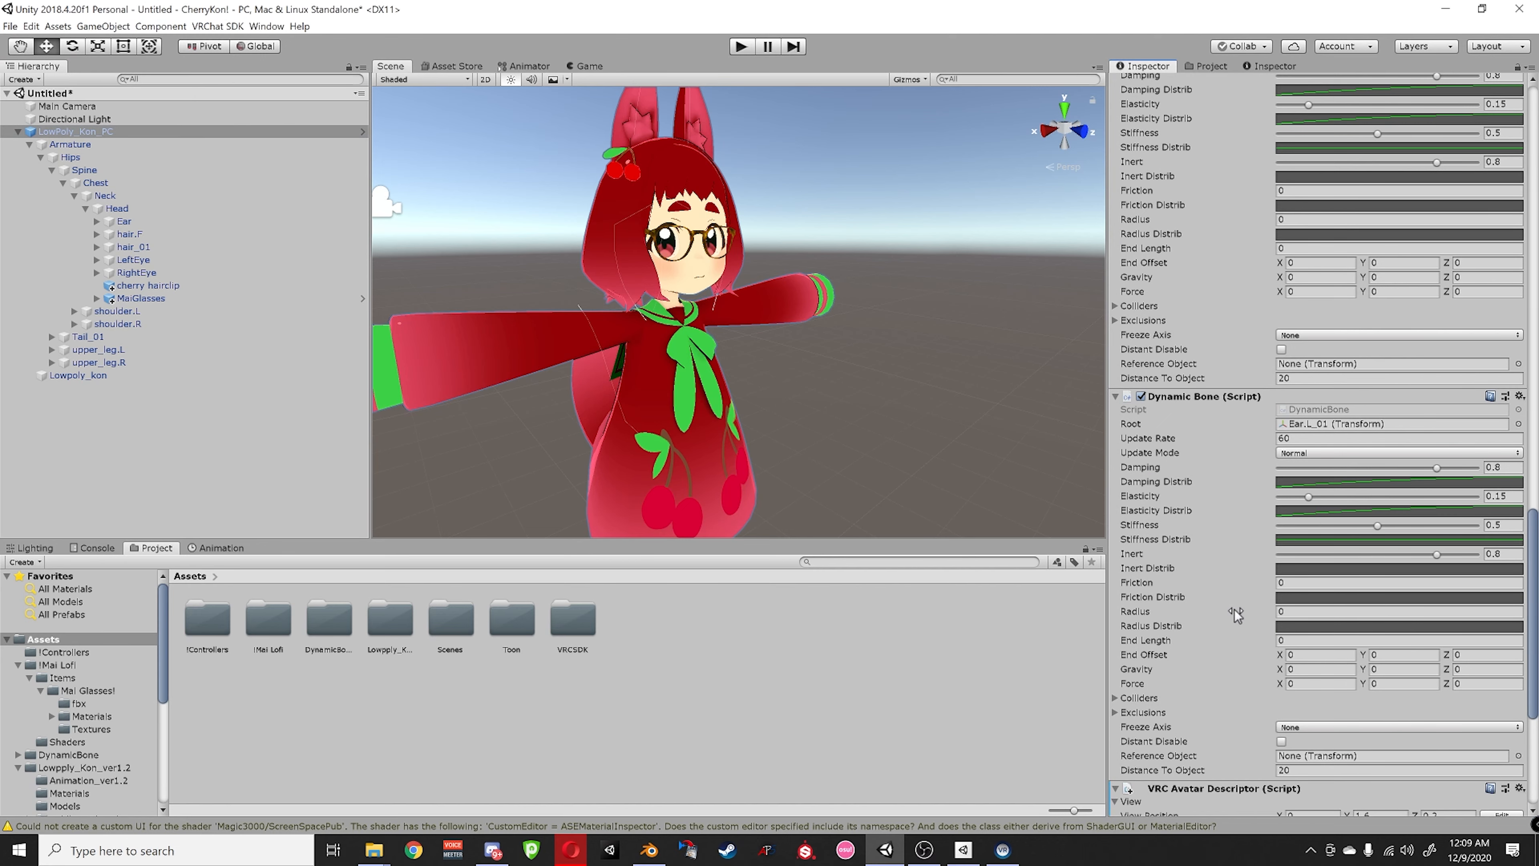
pyautogui.scroll(-10, 1211, 606)
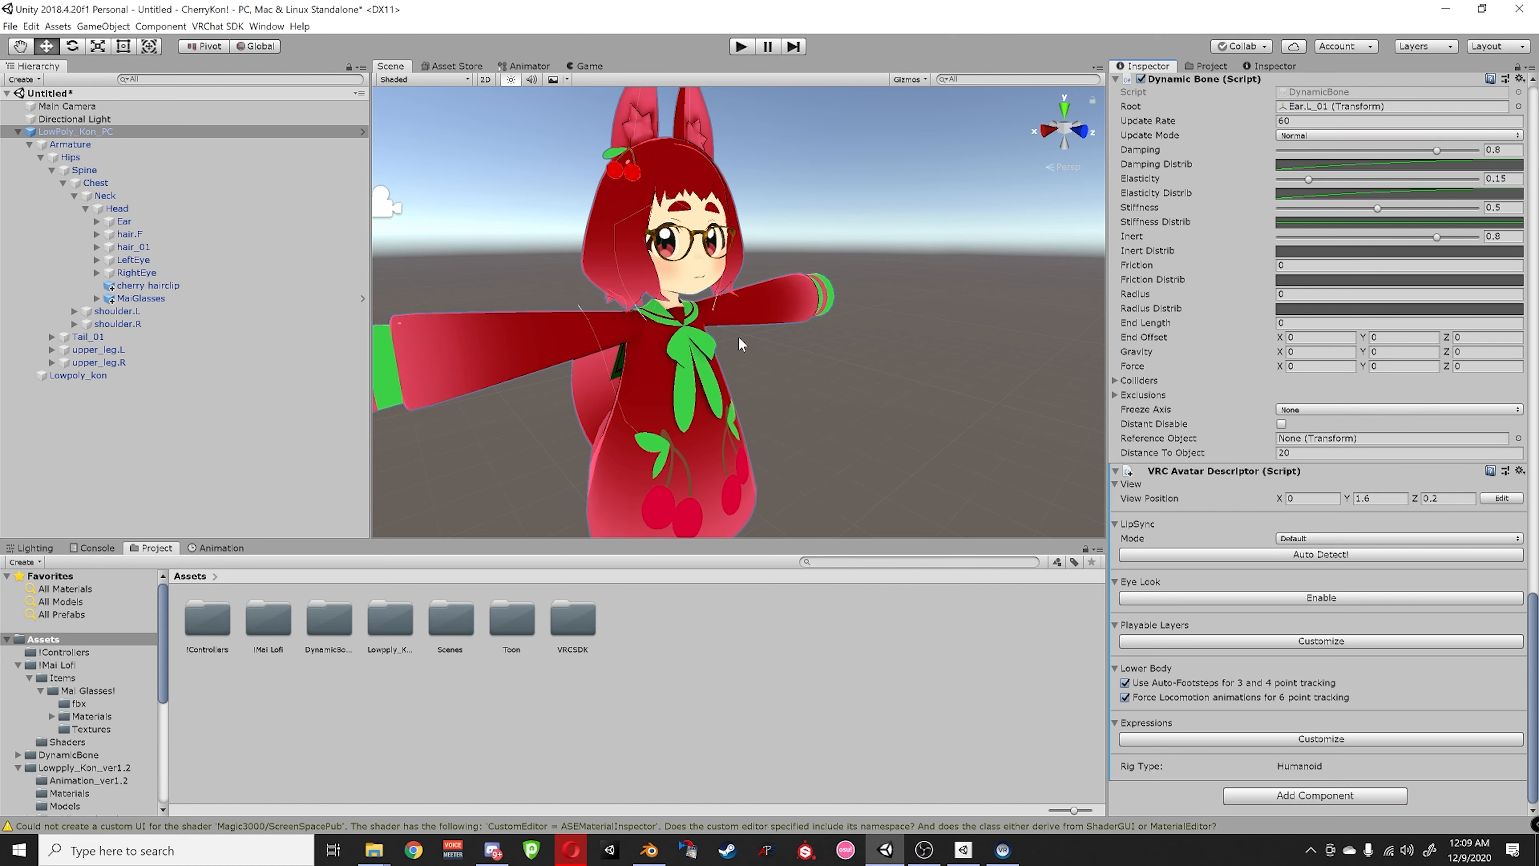
# - Start editing the descriptor's View Position and frame the avatar's head in the Scene view
pyautogui.keyDown('alt'); pyautogui.moveTo(740, 344); pyautogui.dragTo(985, 350); pyautogui.keyUp('alt')
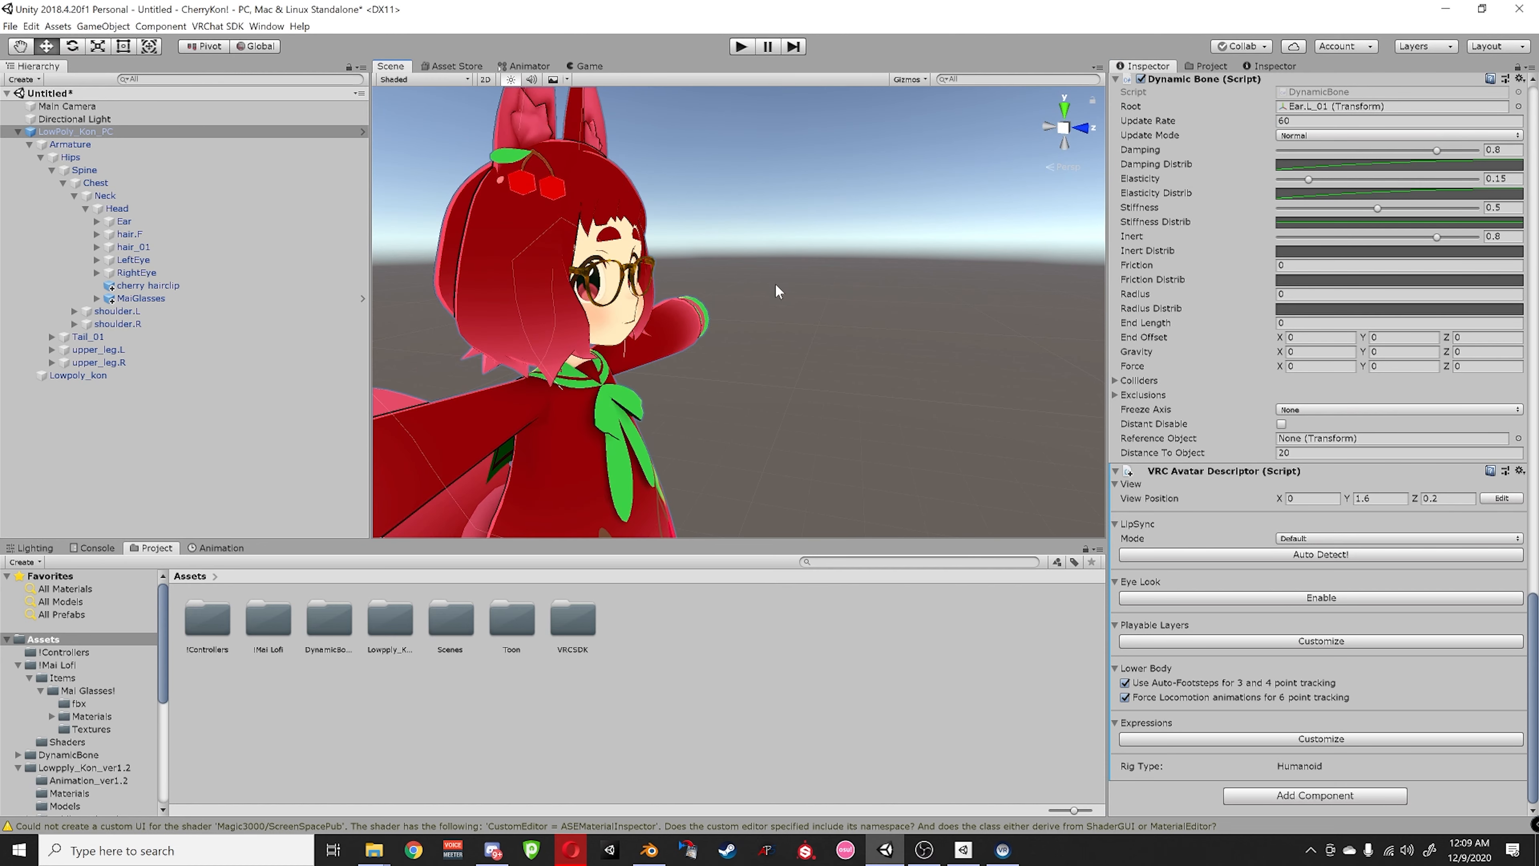
pyautogui.click(1501, 498)
pyautogui.scroll(-8, 735, 308)
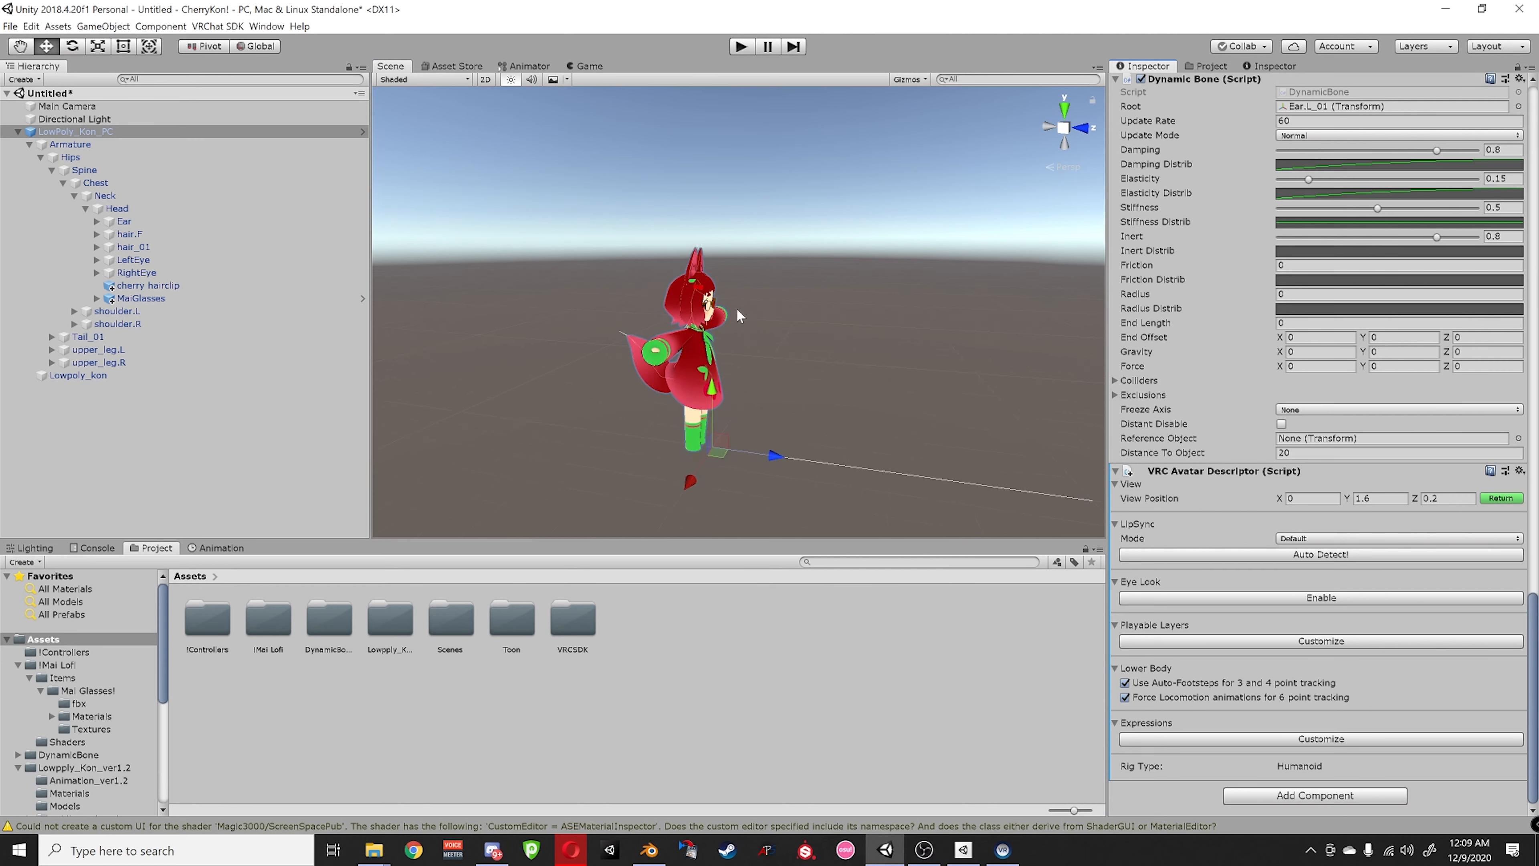
pyautogui.scroll(3, 707, 436)
pyautogui.moveTo(691, 522); pyautogui.dragTo(776, 432, button='middle')
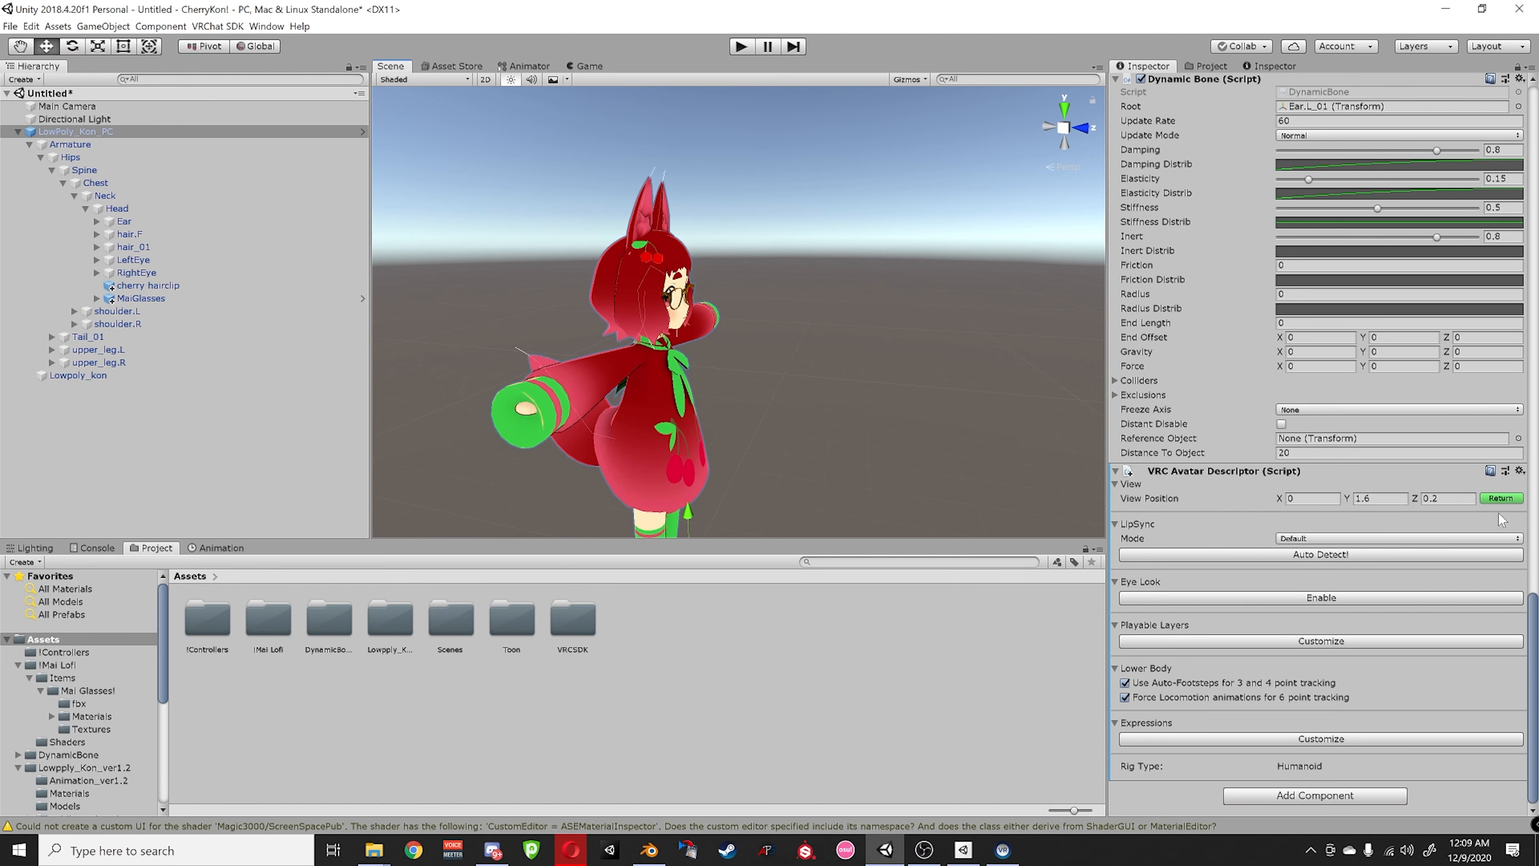
pyautogui.click(1501, 498)
pyautogui.click(1501, 498)
pyautogui.scroll(-3, 812, 346)
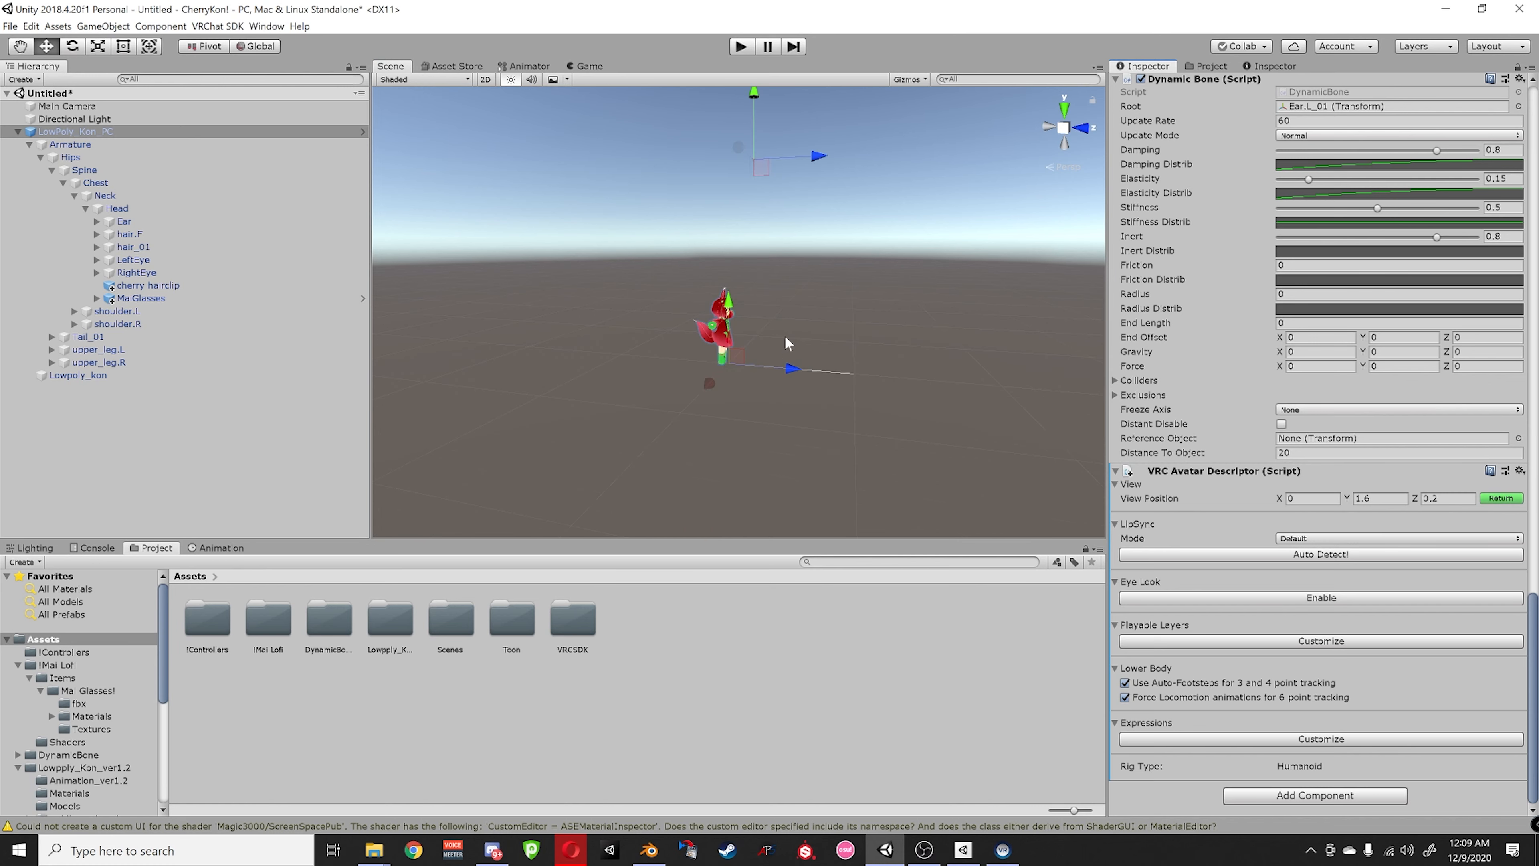
pyautogui.moveTo(744, 290); pyautogui.dragTo(733, 350, button='middle')
# - Drag the view position gizmo down and forward until it sits between the avatar's eyes
pyautogui.moveTo(737, 182); pyautogui.dragTo(723, 334)
pyautogui.scroll(5, 775, 426)
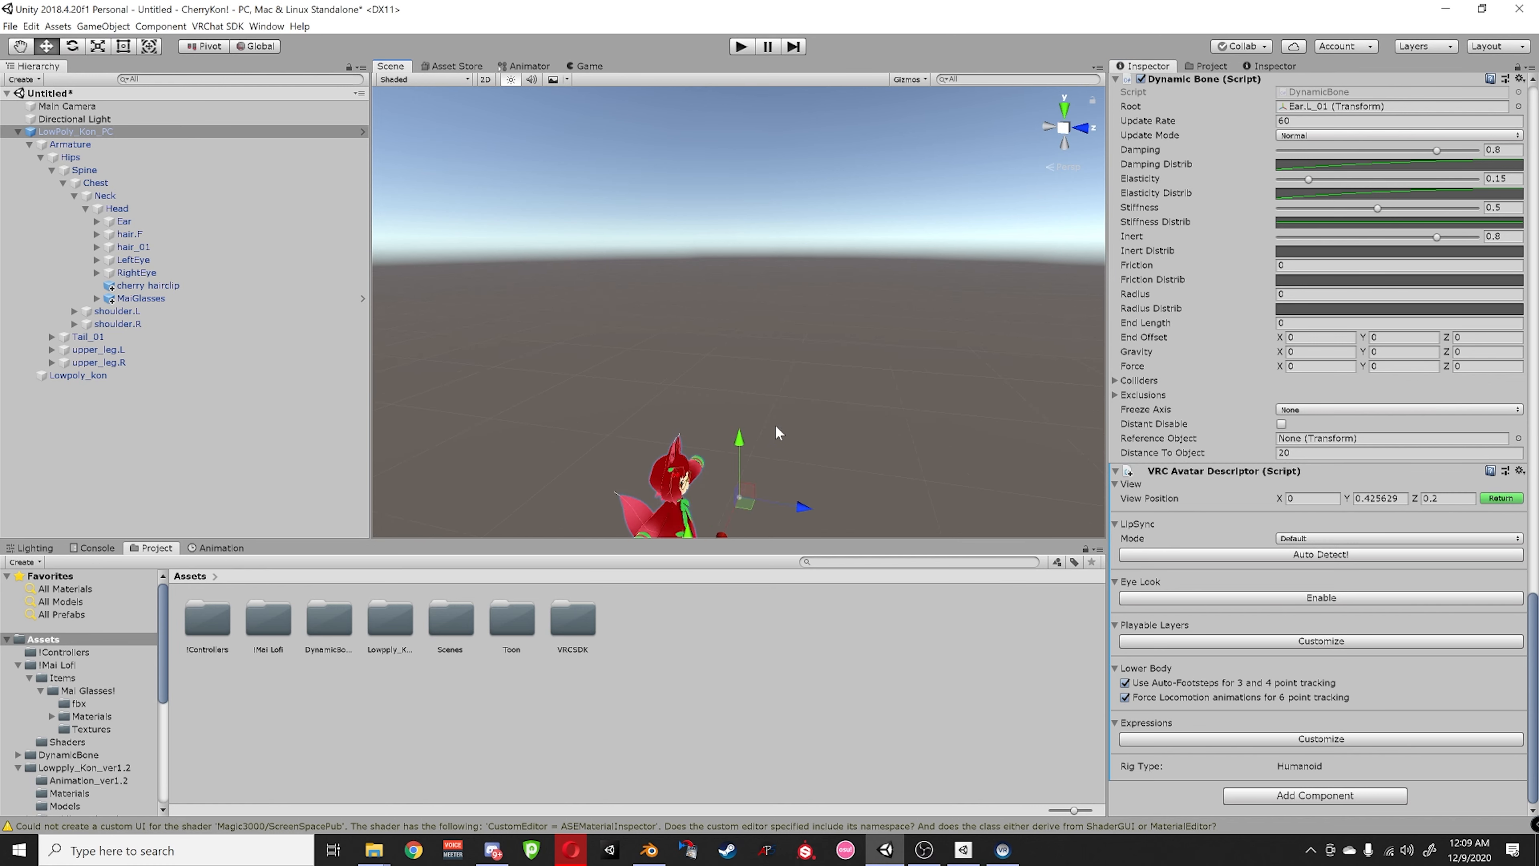
pyautogui.scroll(5, 797, 258)
pyautogui.moveTo(775, 427); pyautogui.dragTo(761, 330, button='middle')
pyautogui.scroll(-2, 797, 259)
pyautogui.moveTo(866, 282); pyautogui.dragTo(763, 285)
pyautogui.scroll(5, 701, 321)
pyautogui.keyDown('alt'); pyautogui.moveTo(632, 321); pyautogui.dragTo(894, 253, button='right'); pyautogui.keyUp('alt')
pyautogui.moveTo(893, 253); pyautogui.dragTo(949, 282, button='middle')
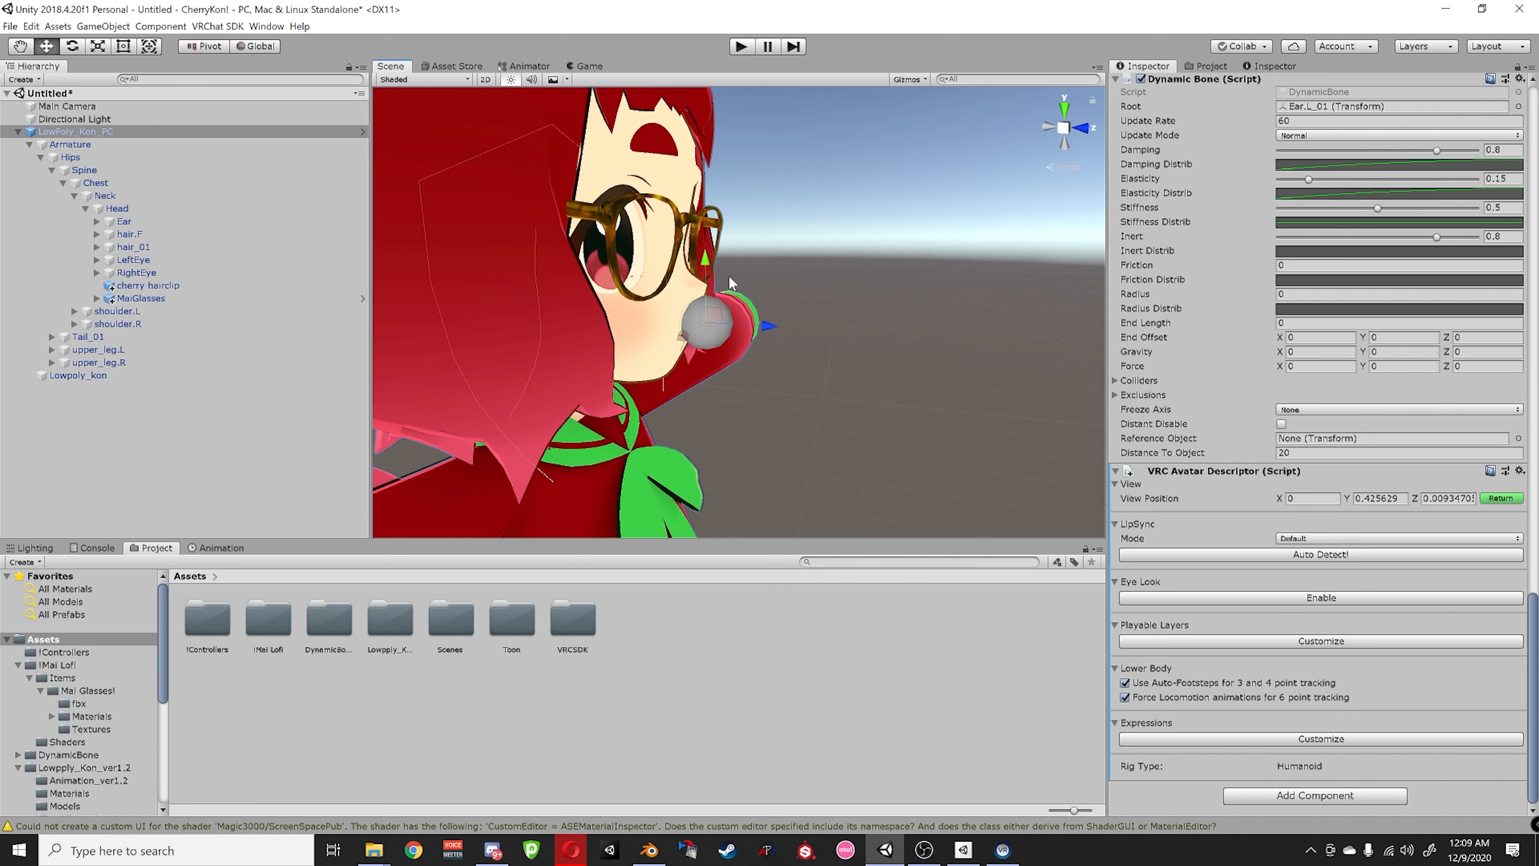
pyautogui.moveTo(705, 303); pyautogui.dragTo(701, 224)
pyautogui.moveTo(701, 223); pyautogui.dragTo(850, 301, button='middle')
pyautogui.moveTo(724, 245); pyautogui.dragTo(607, 321)
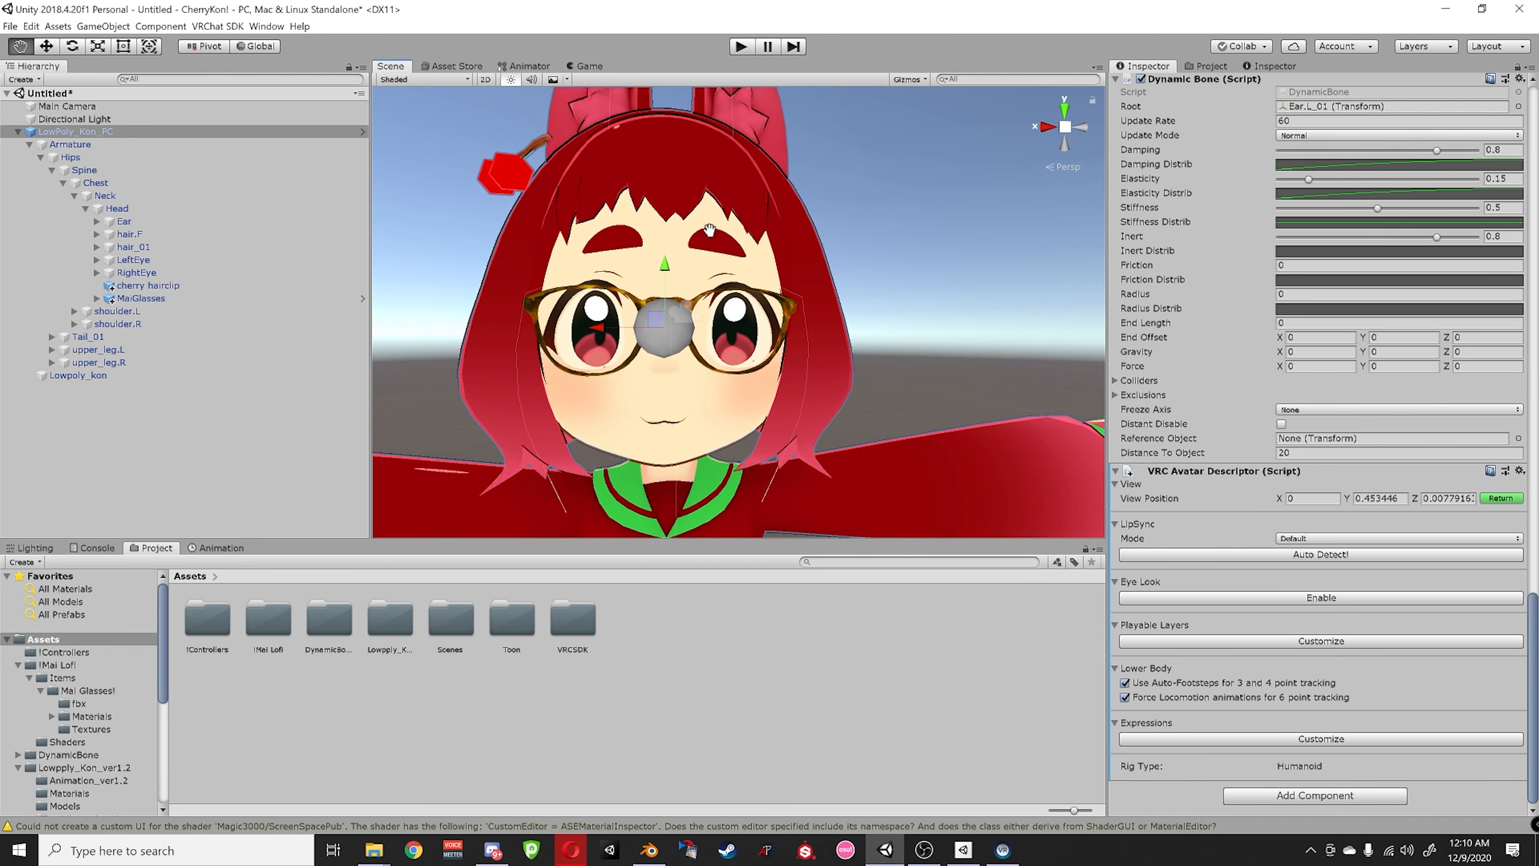
# - Reselect LowPoly_Kon_PC and finish editing, leaving view position 0, 0.453446, 0.0077916
pyautogui.click(352, 338)
pyautogui.click(72, 131)
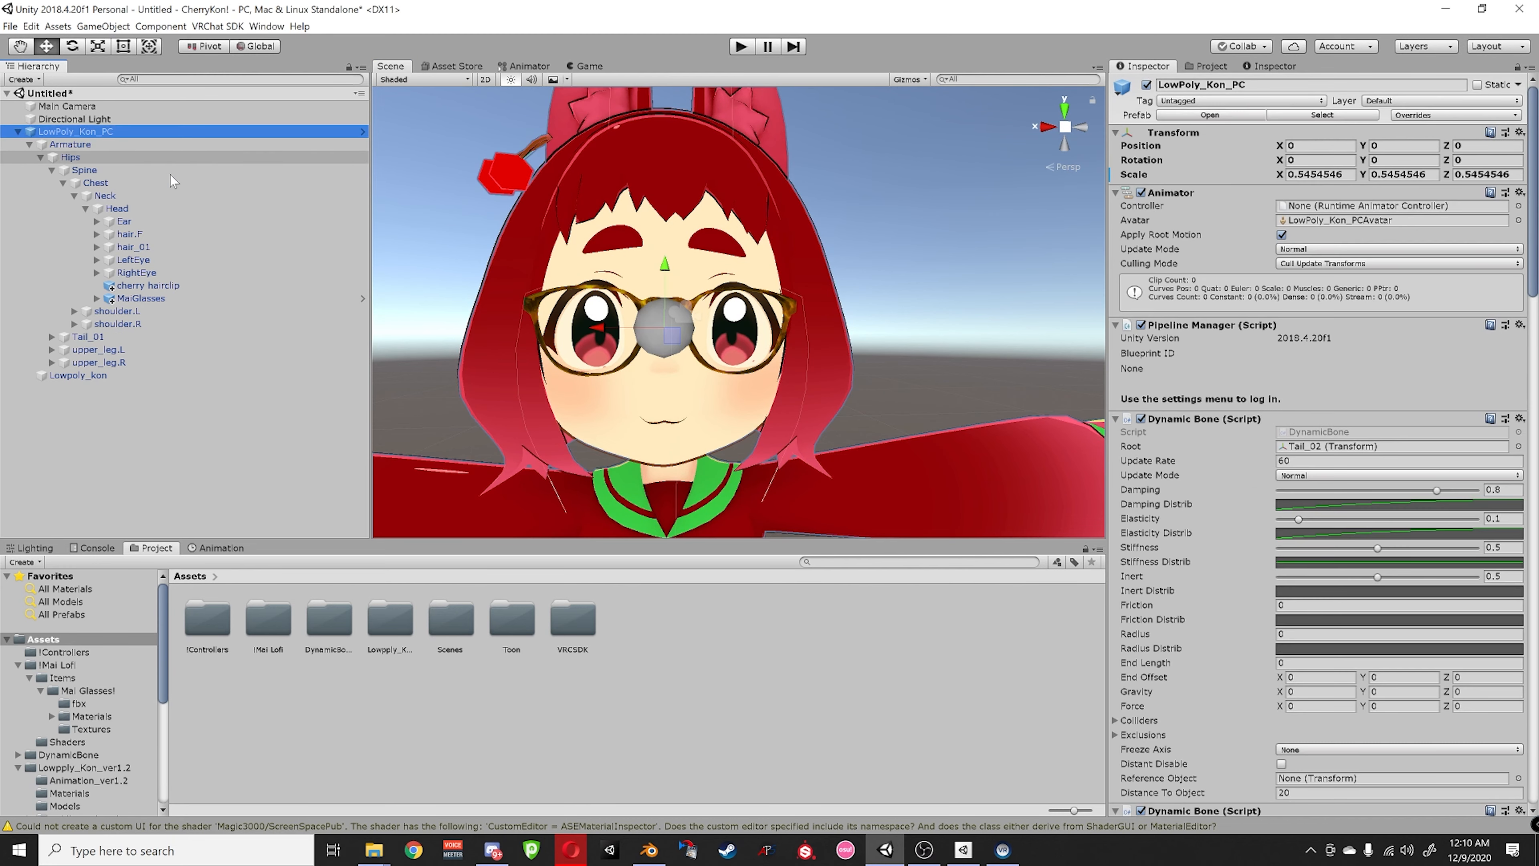
pyautogui.scroll(-15, 1218, 461)
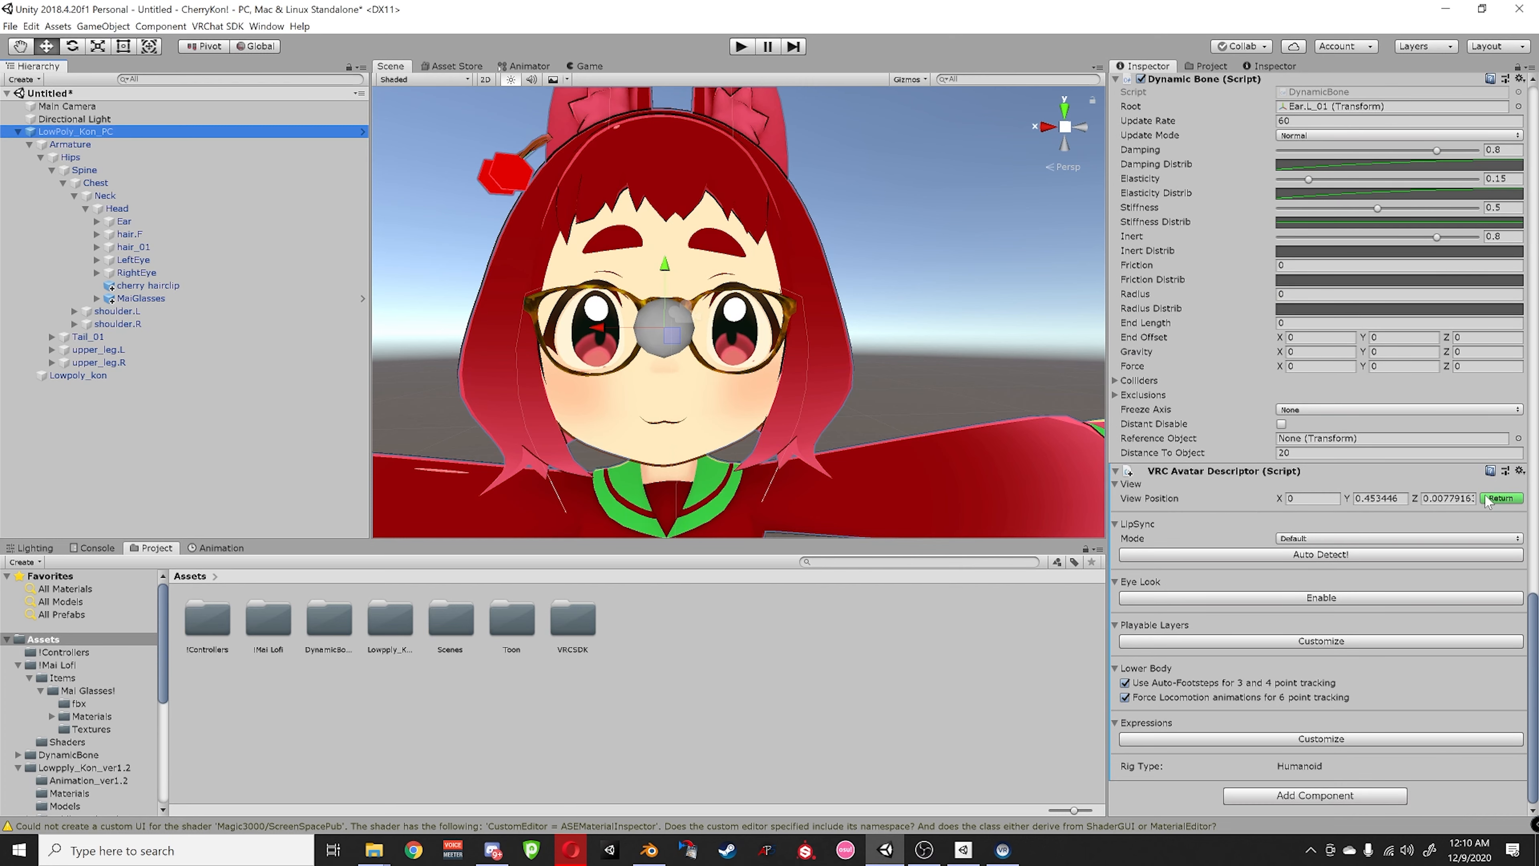
pyautogui.click(1500, 497)
pyautogui.moveTo(882, 357); pyautogui.dragTo(939, 347, button='middle')
pyautogui.scroll(-6, 939, 347)
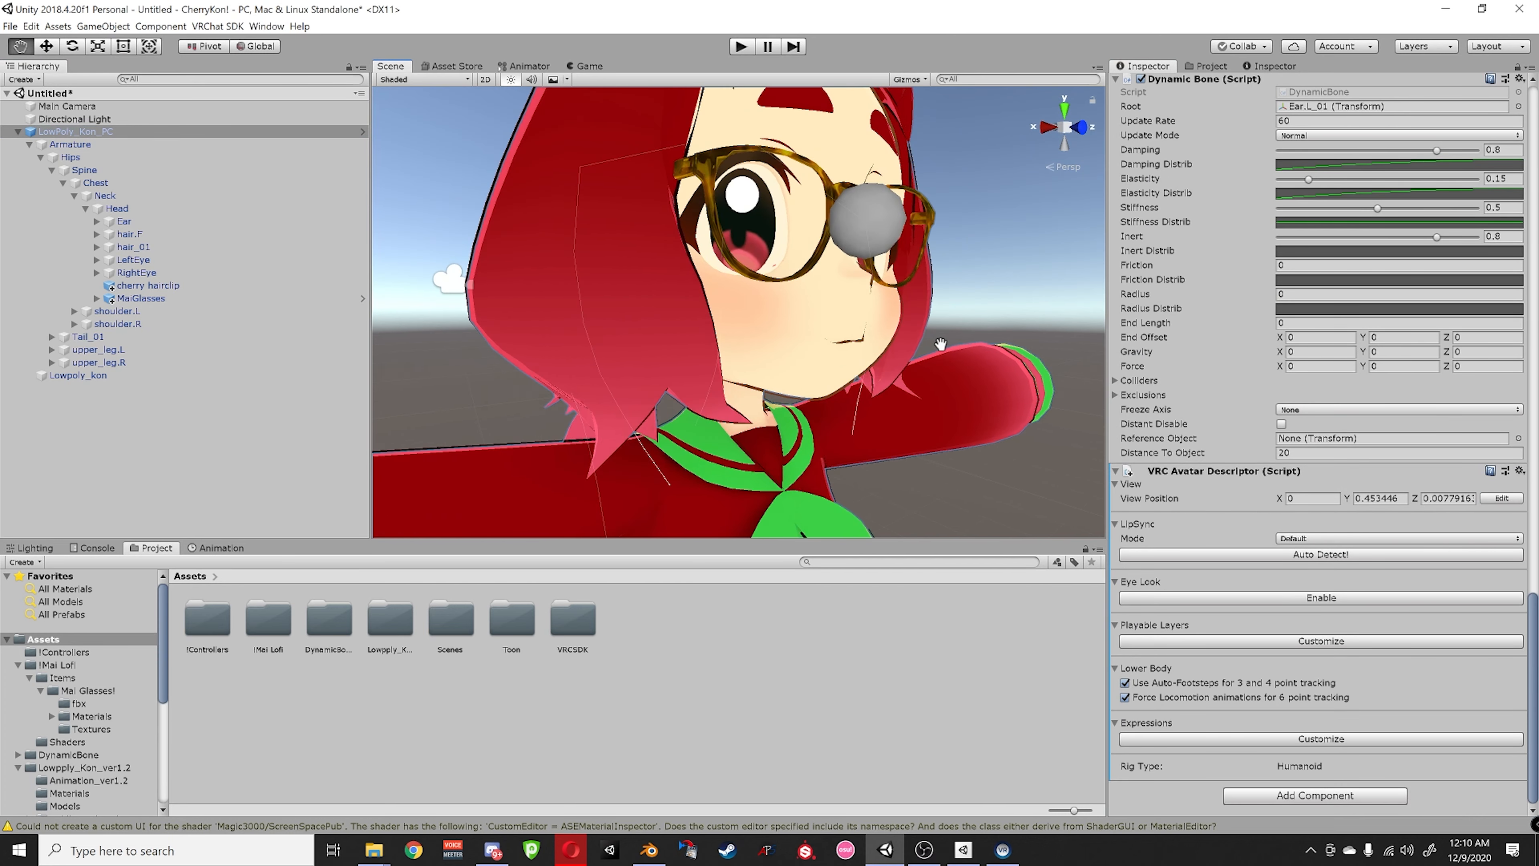
pyautogui.scroll(5, 938, 348)
pyautogui.scroll(-1, 941, 349)
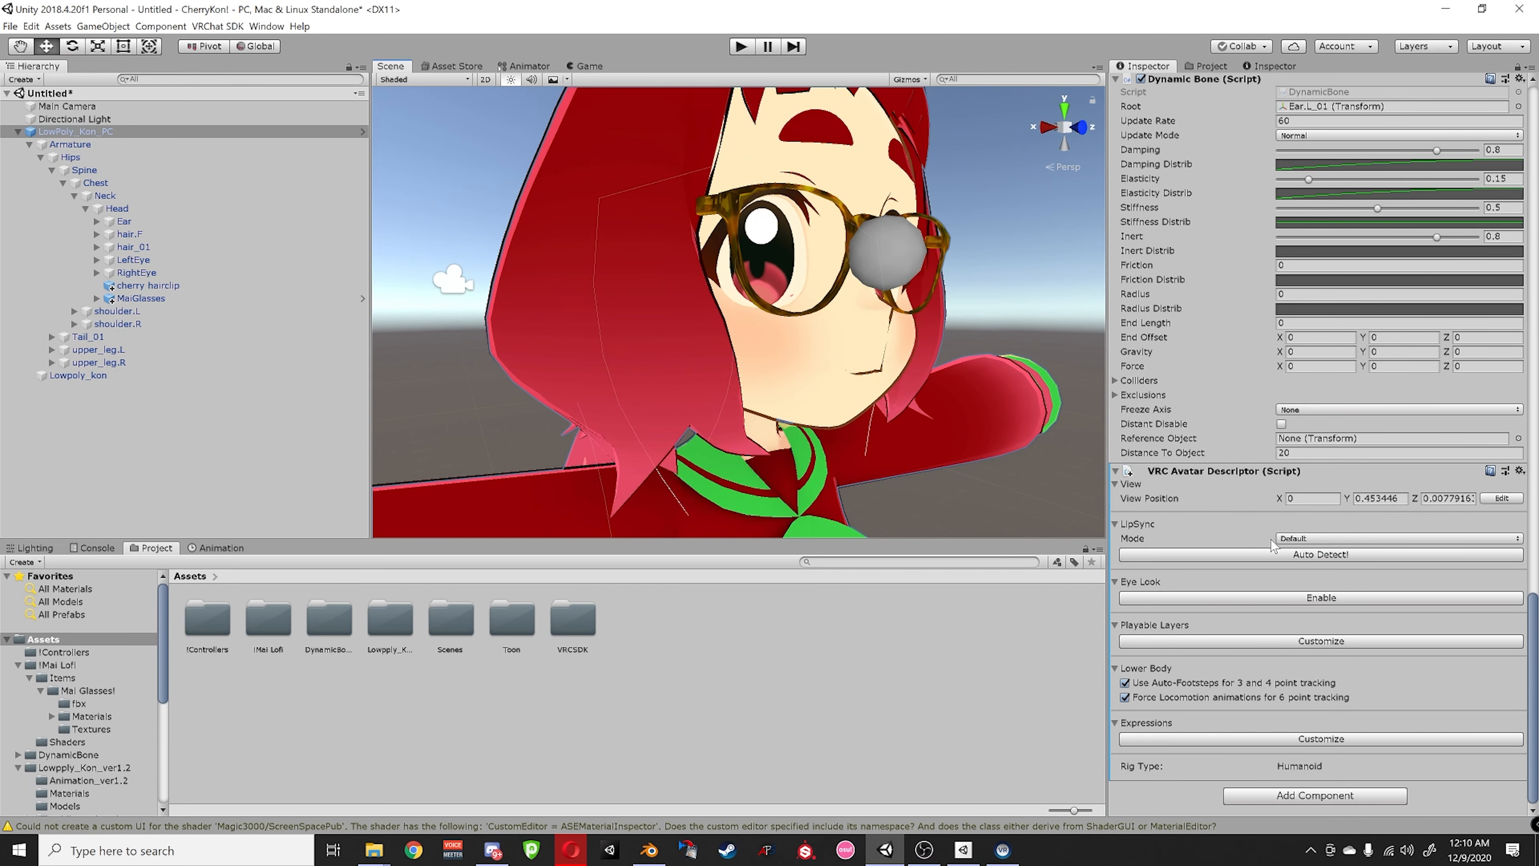
# - Set LipSync Mode to Viseme Blend Shape with Lowpoly_kon as the face mesh
pyautogui.click(1299, 539)
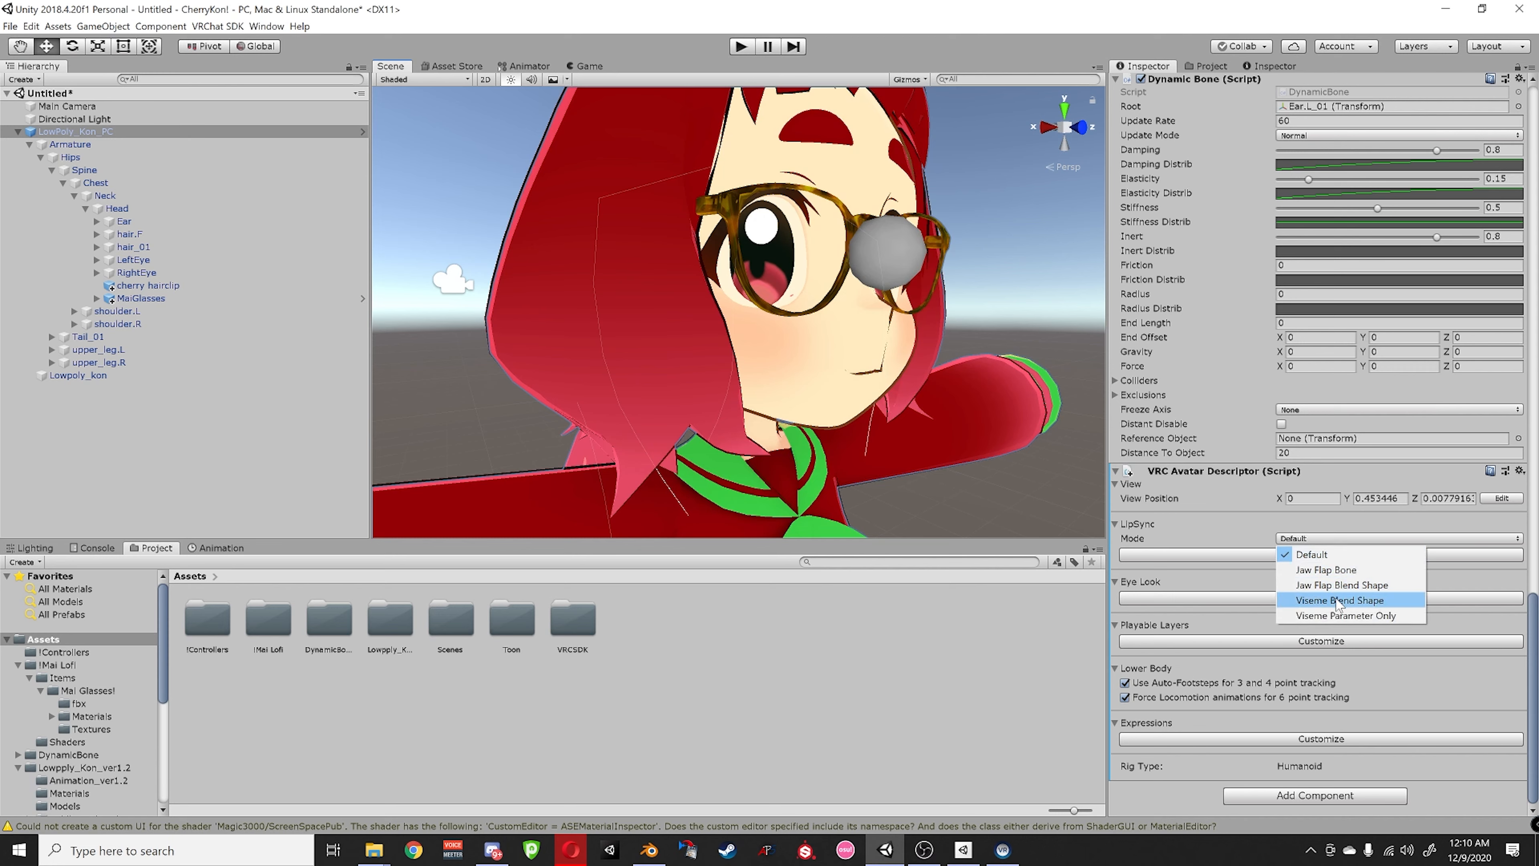
pyautogui.click(1373, 601)
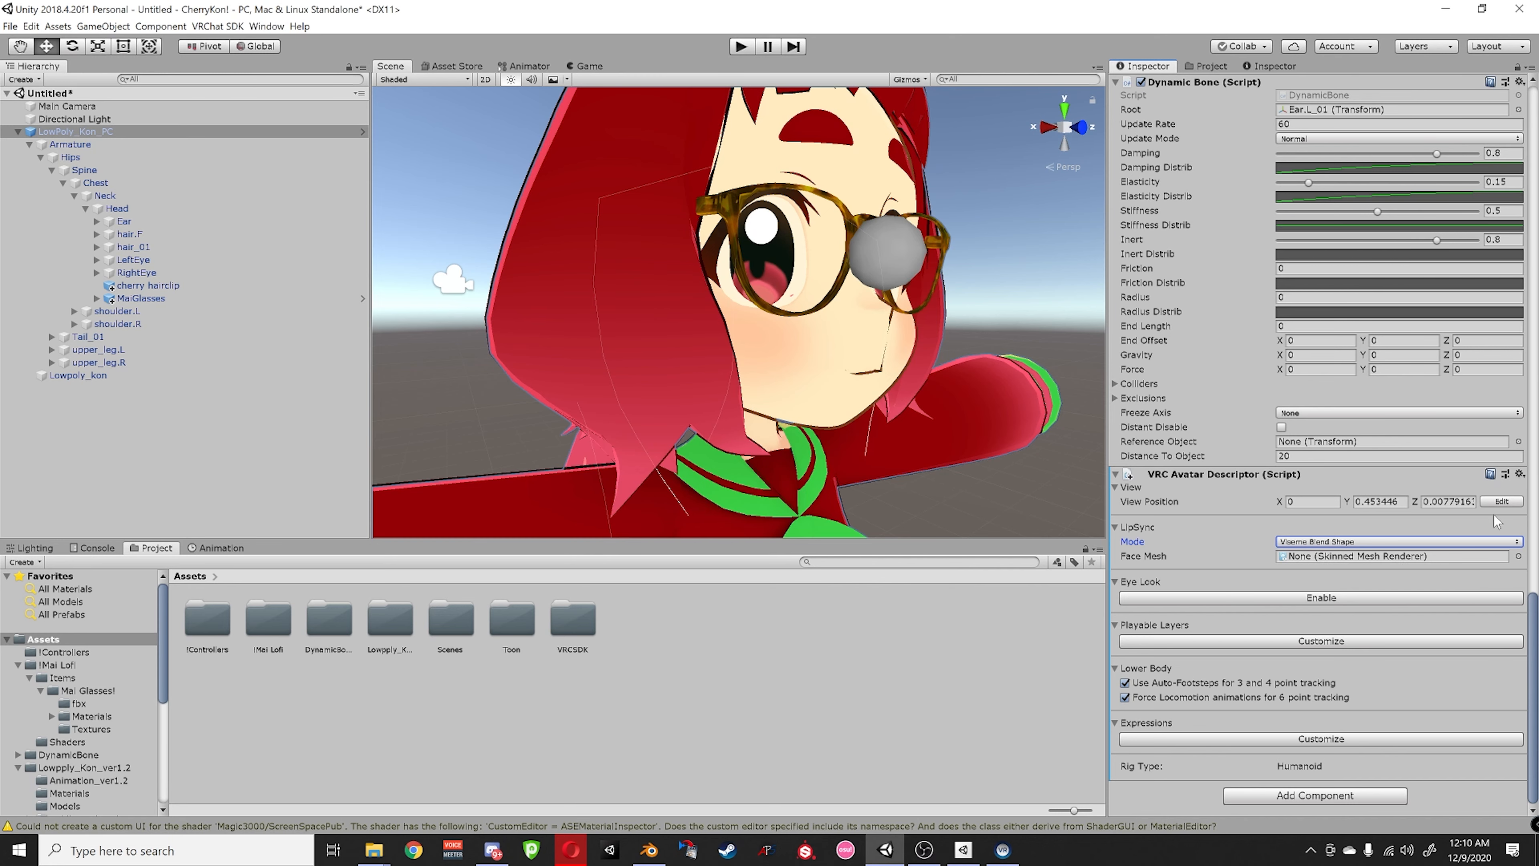
pyautogui.click(1518, 556)
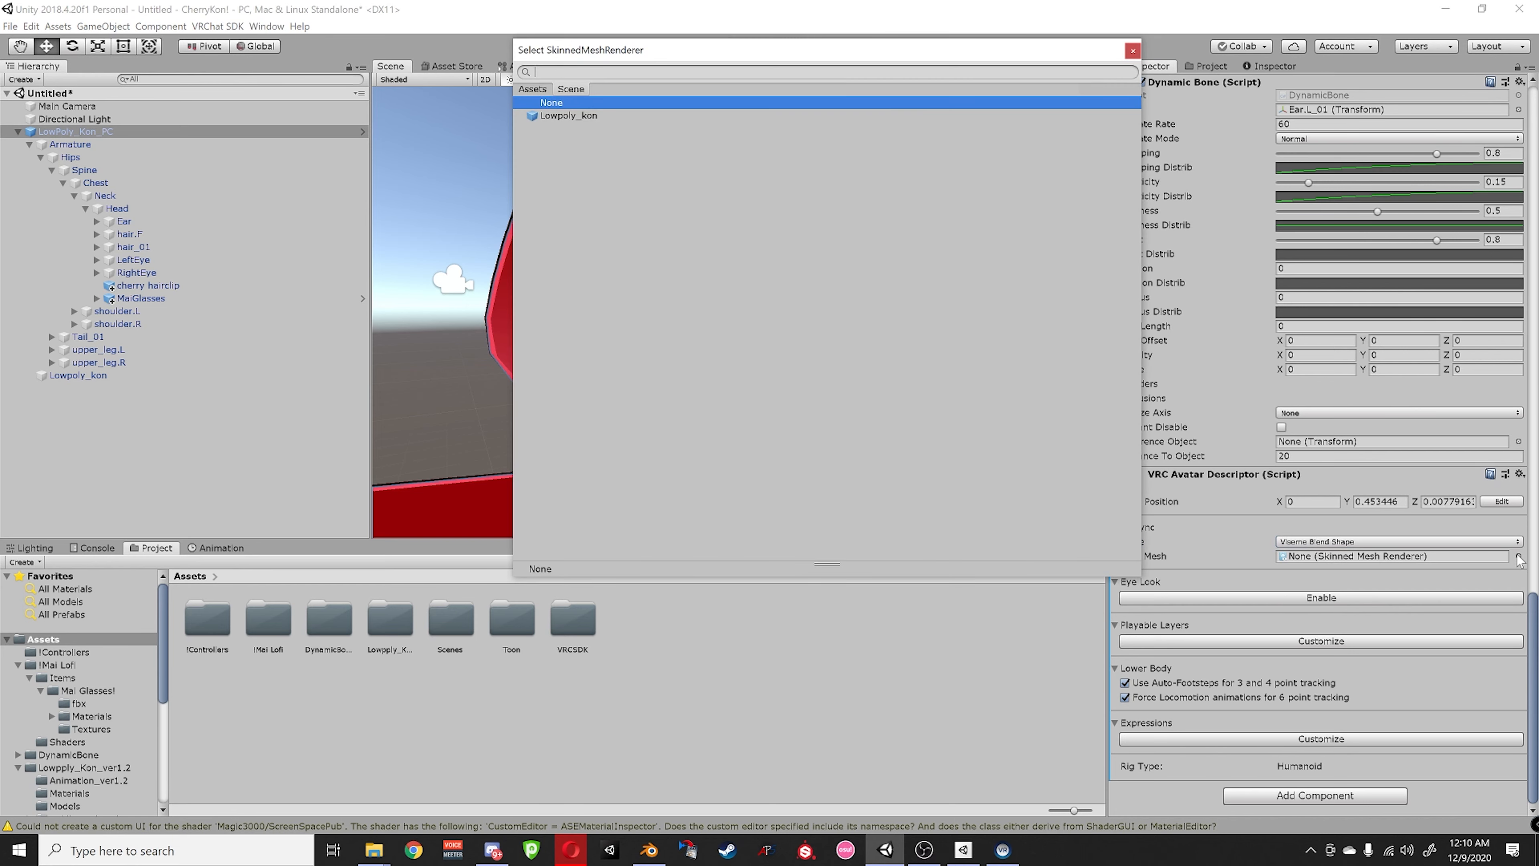
pyautogui.doubleClick(553, 116)
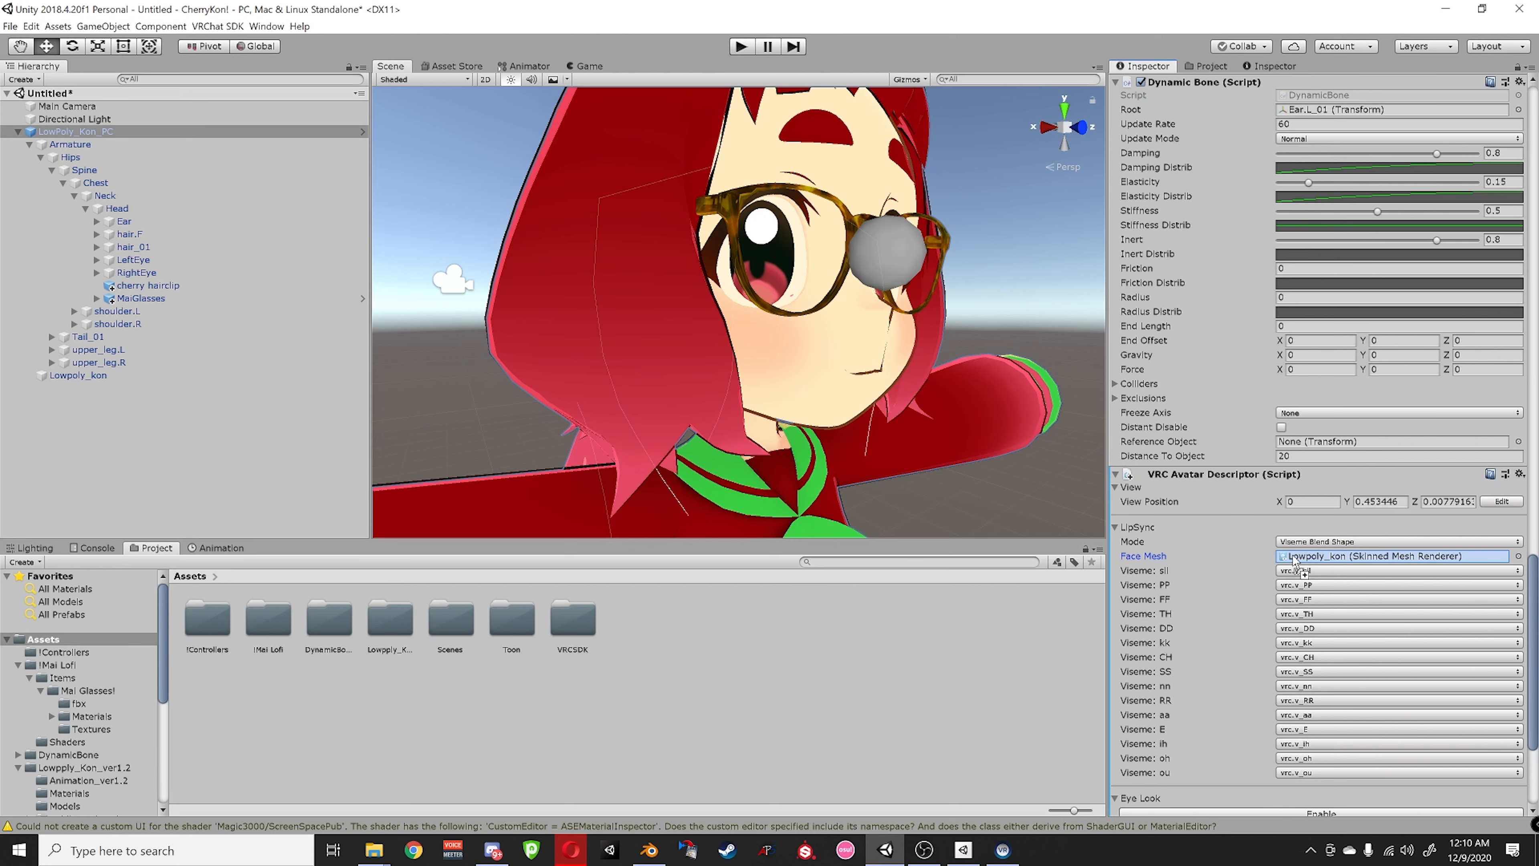
pyautogui.scroll(-5, 1304, 570)
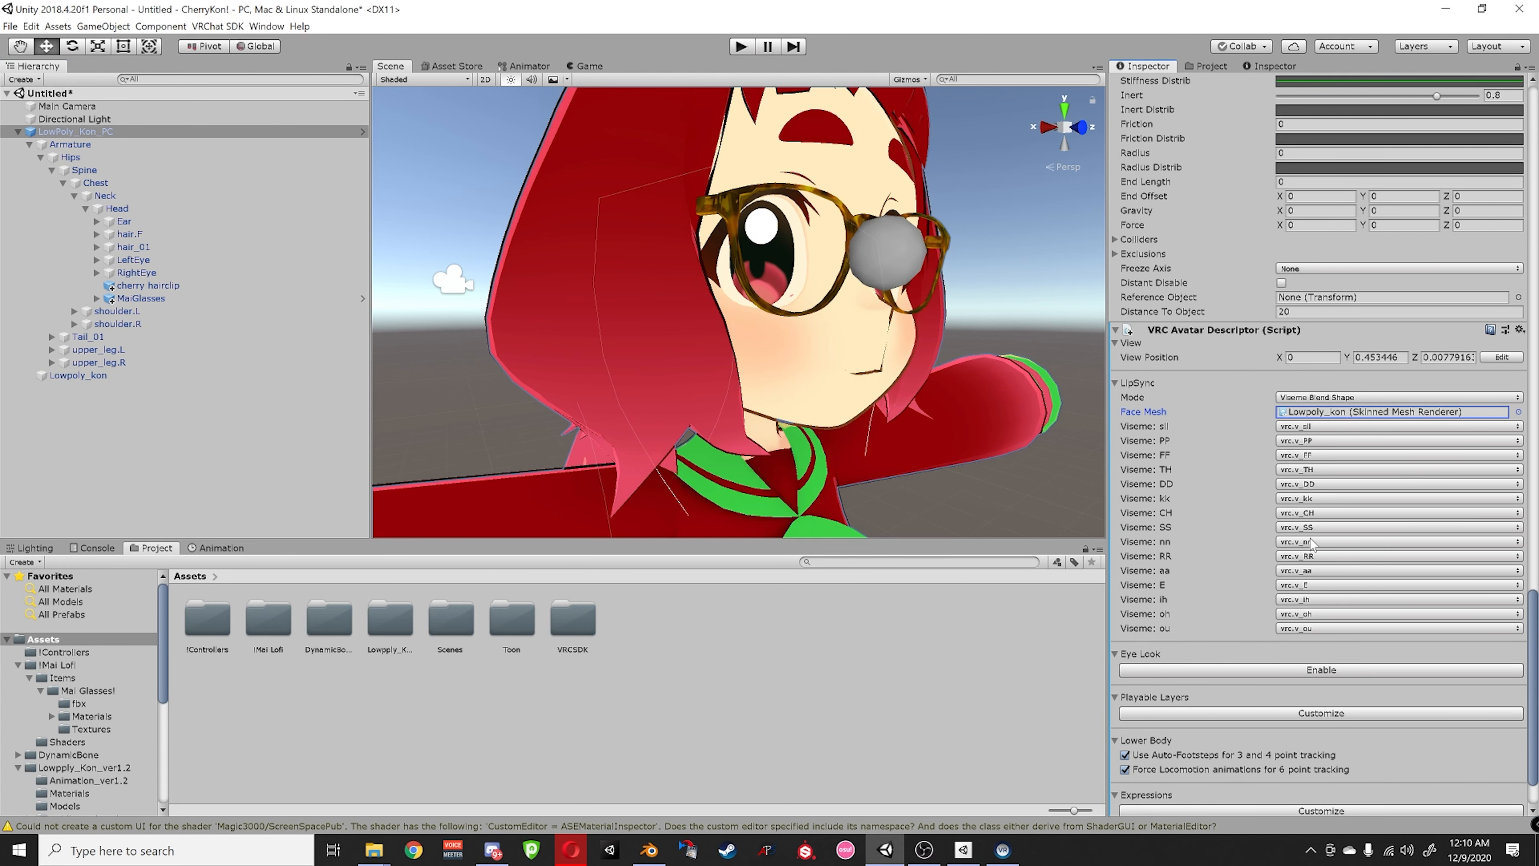
pyautogui.scroll(-3, 1310, 484)
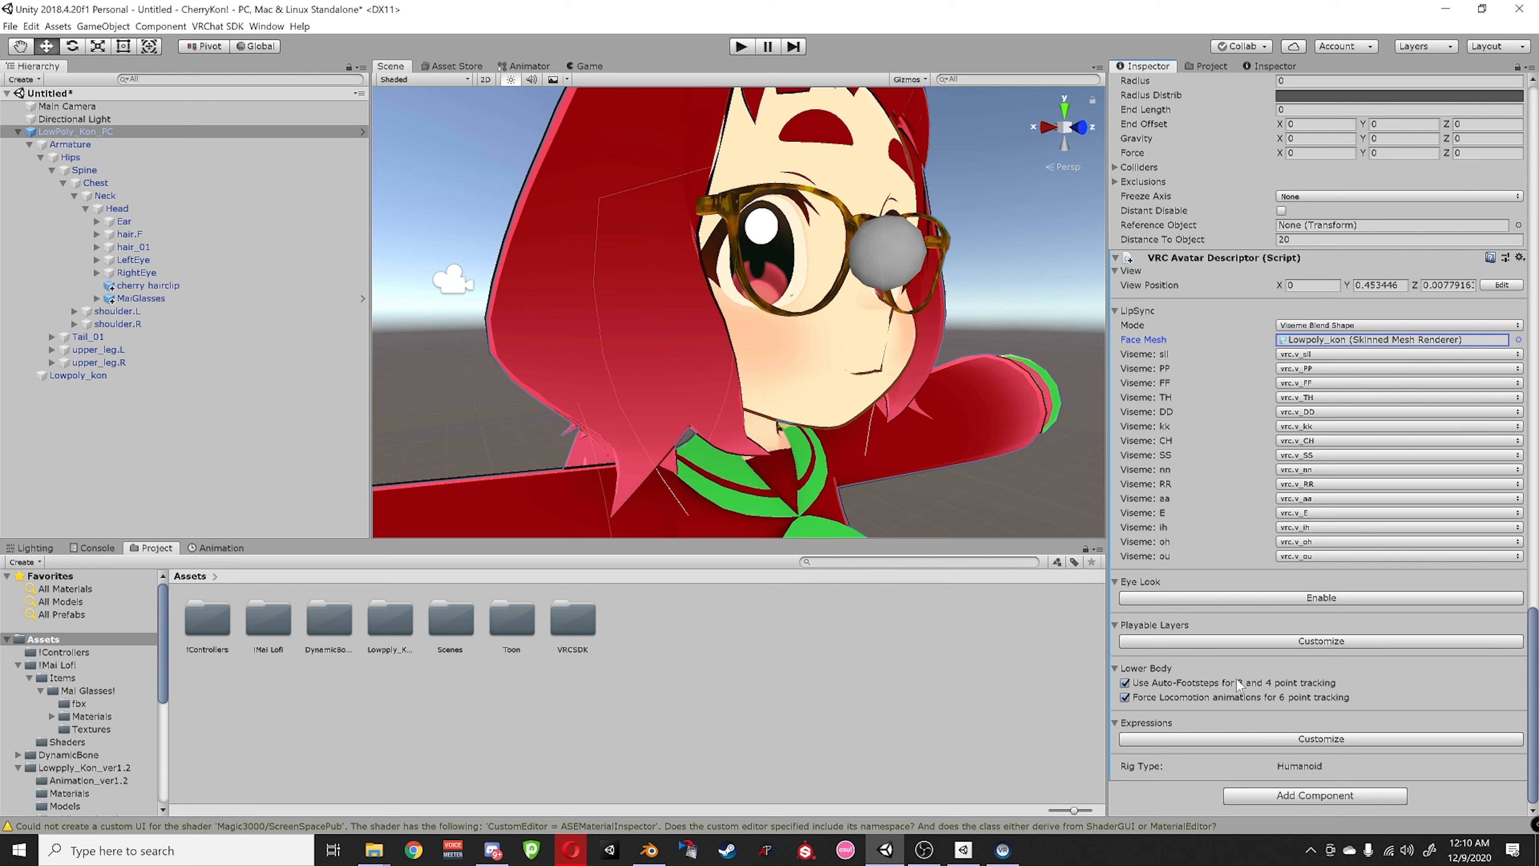
# - Turn on Expressions Customize and reset the expressions to default
pyautogui.click(1200, 739)
pyautogui.scroll(-1, 1208, 719)
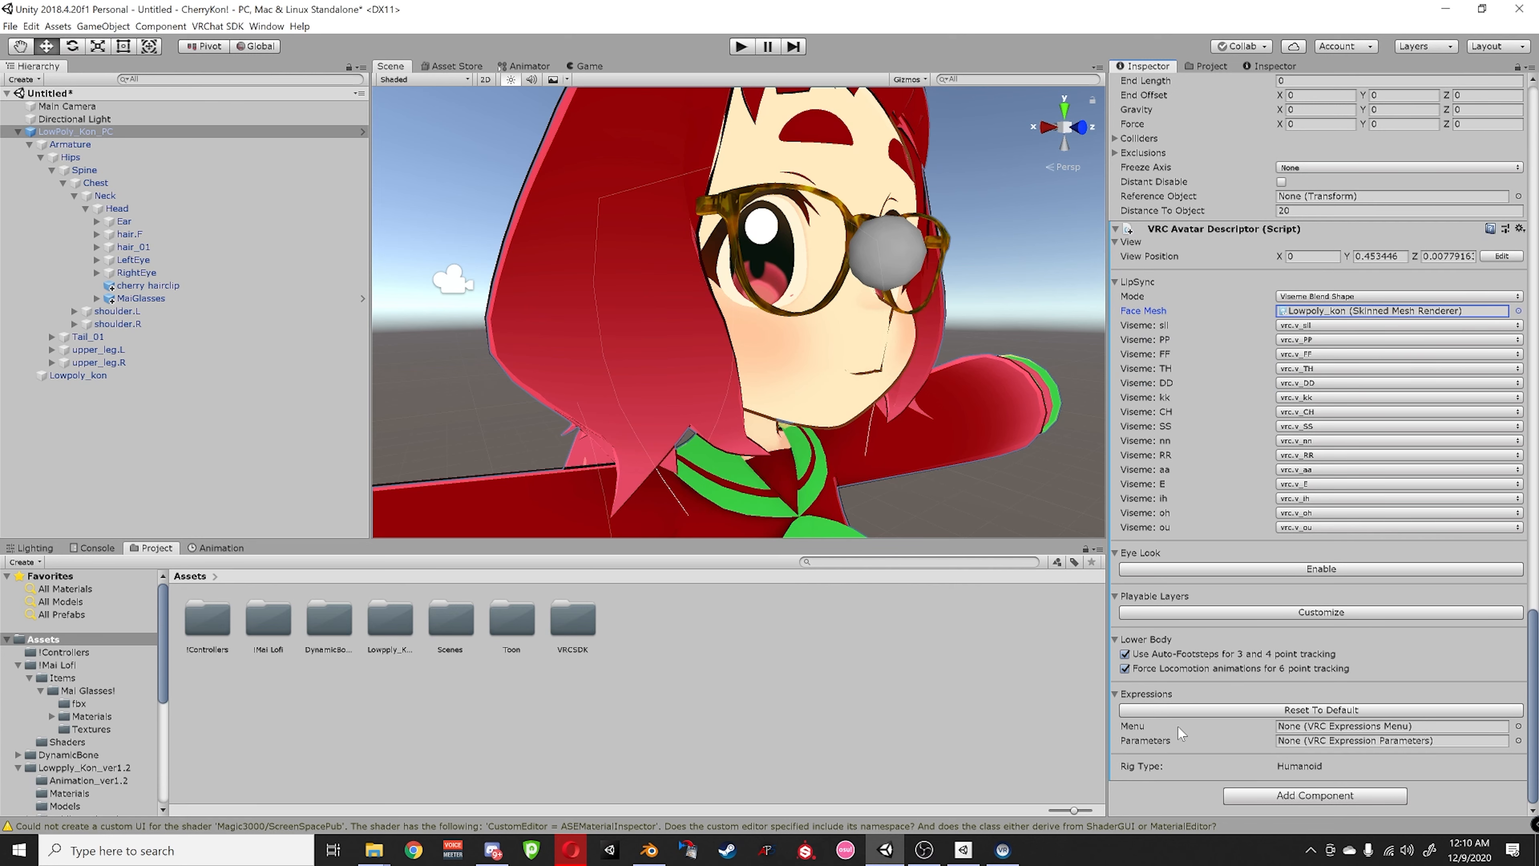
pyautogui.click(1197, 711)
pyautogui.click(815, 446)
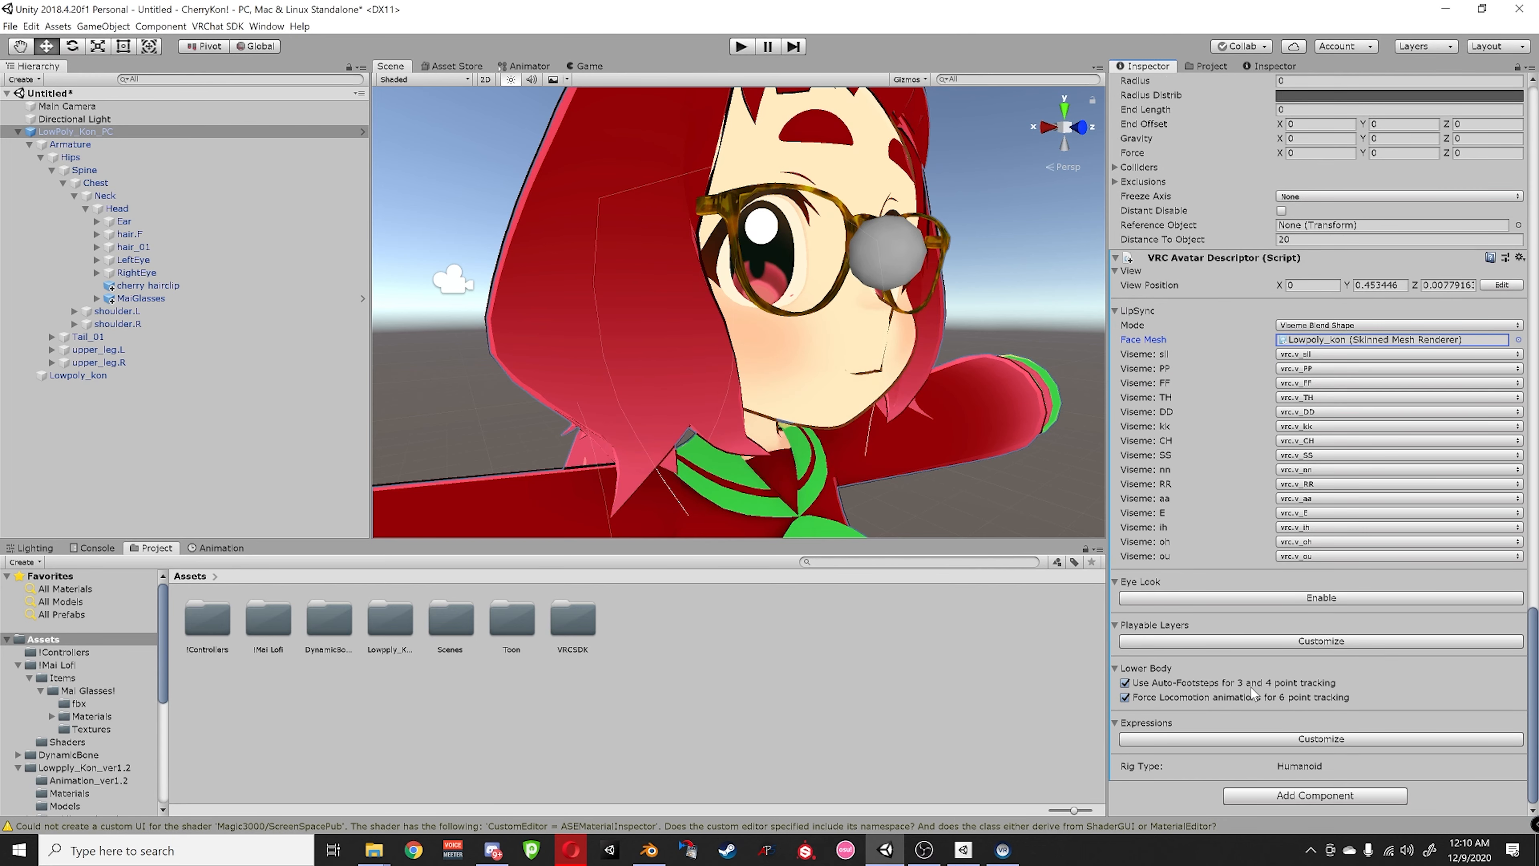
# - Customize the playable layers, restoring the default Action layer and clearing the Gesture controller
pyautogui.click(1199, 642)
pyautogui.scroll(-4, 1151, 662)
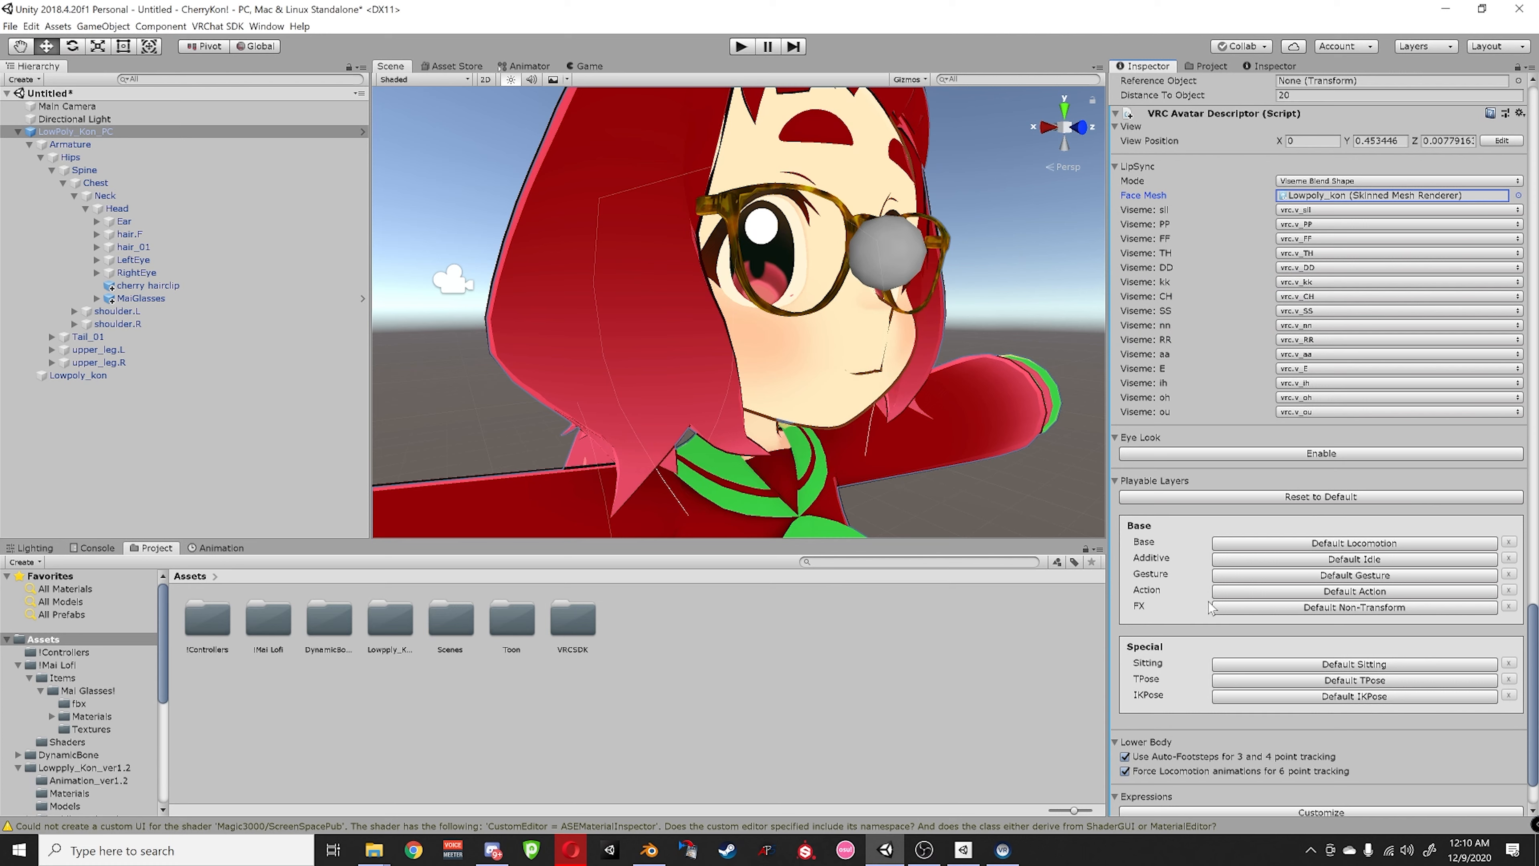
pyautogui.click(1230, 591)
pyautogui.click(1242, 608)
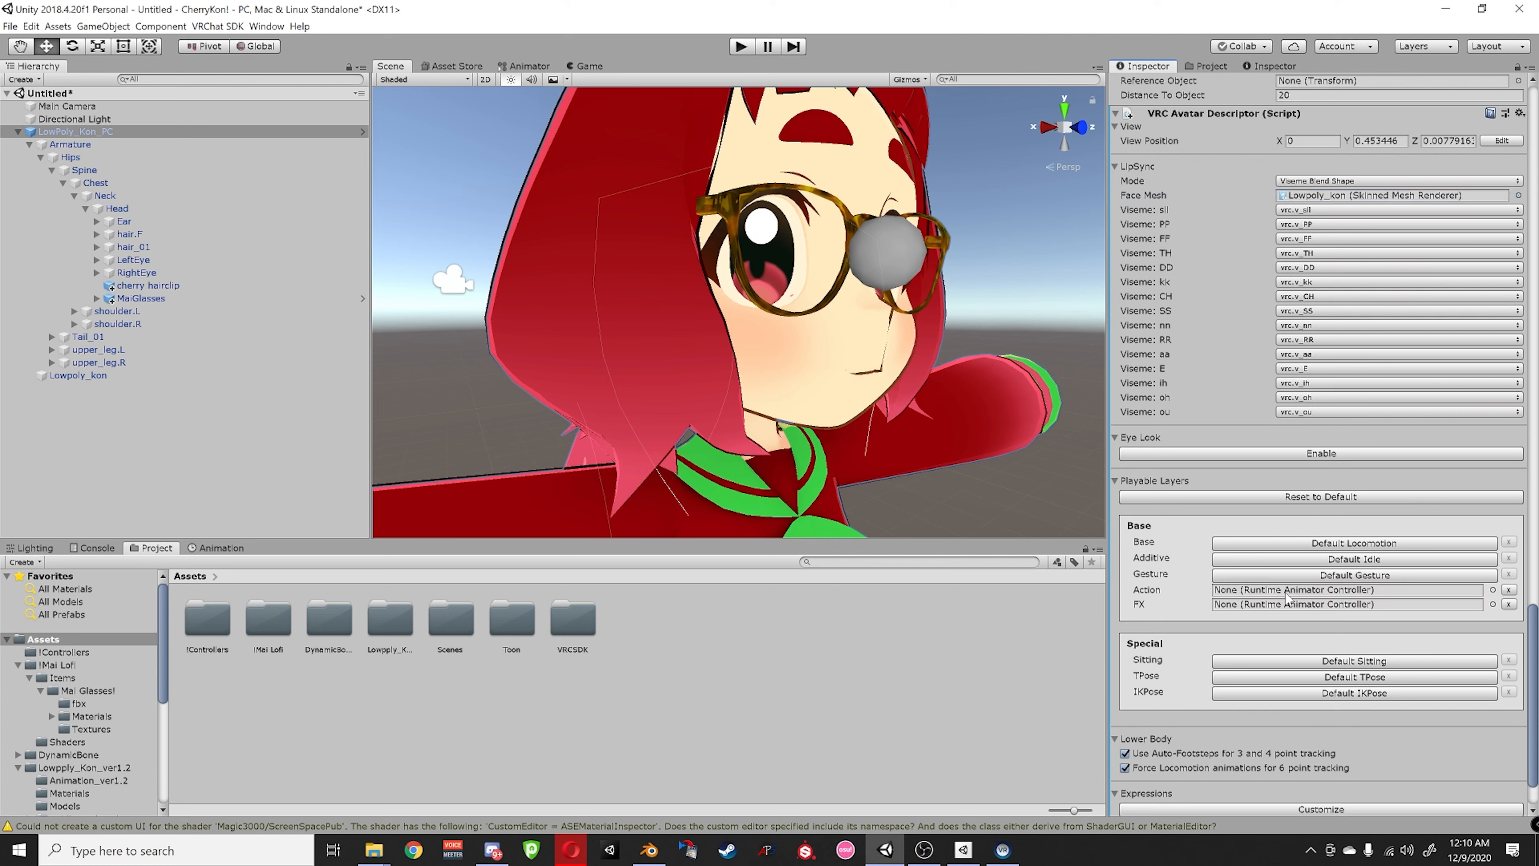
pyautogui.click(1509, 590)
pyautogui.click(1396, 574)
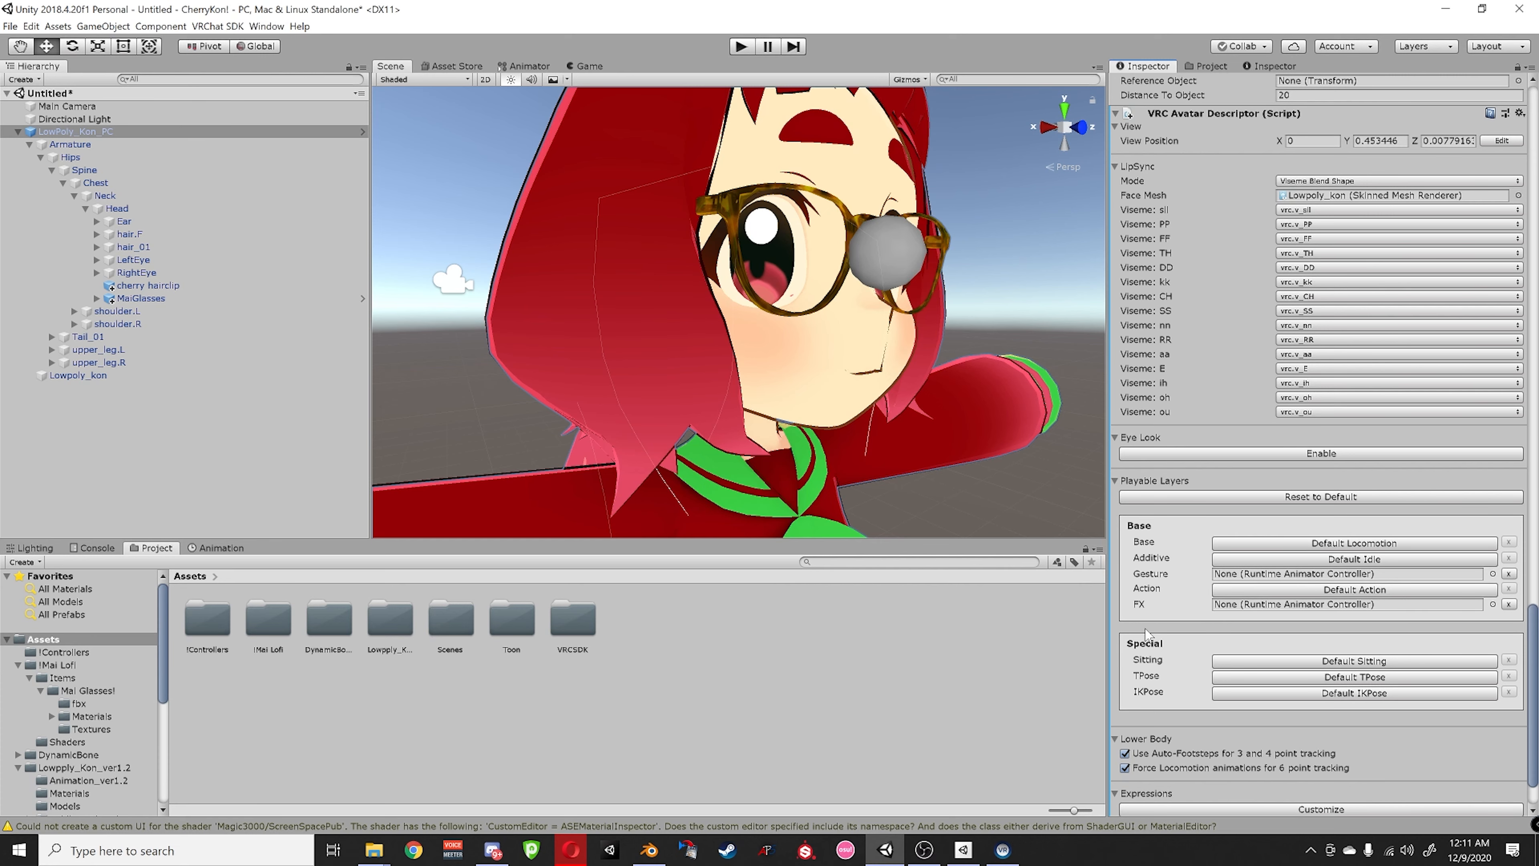
# - Assign HAND_OVERRIDES from the !Controllers folder to the Gesture and FX layers
pyautogui.doubleClick(207, 619)
pyautogui.moveTo(207, 618); pyautogui.dragTo(59, 134)
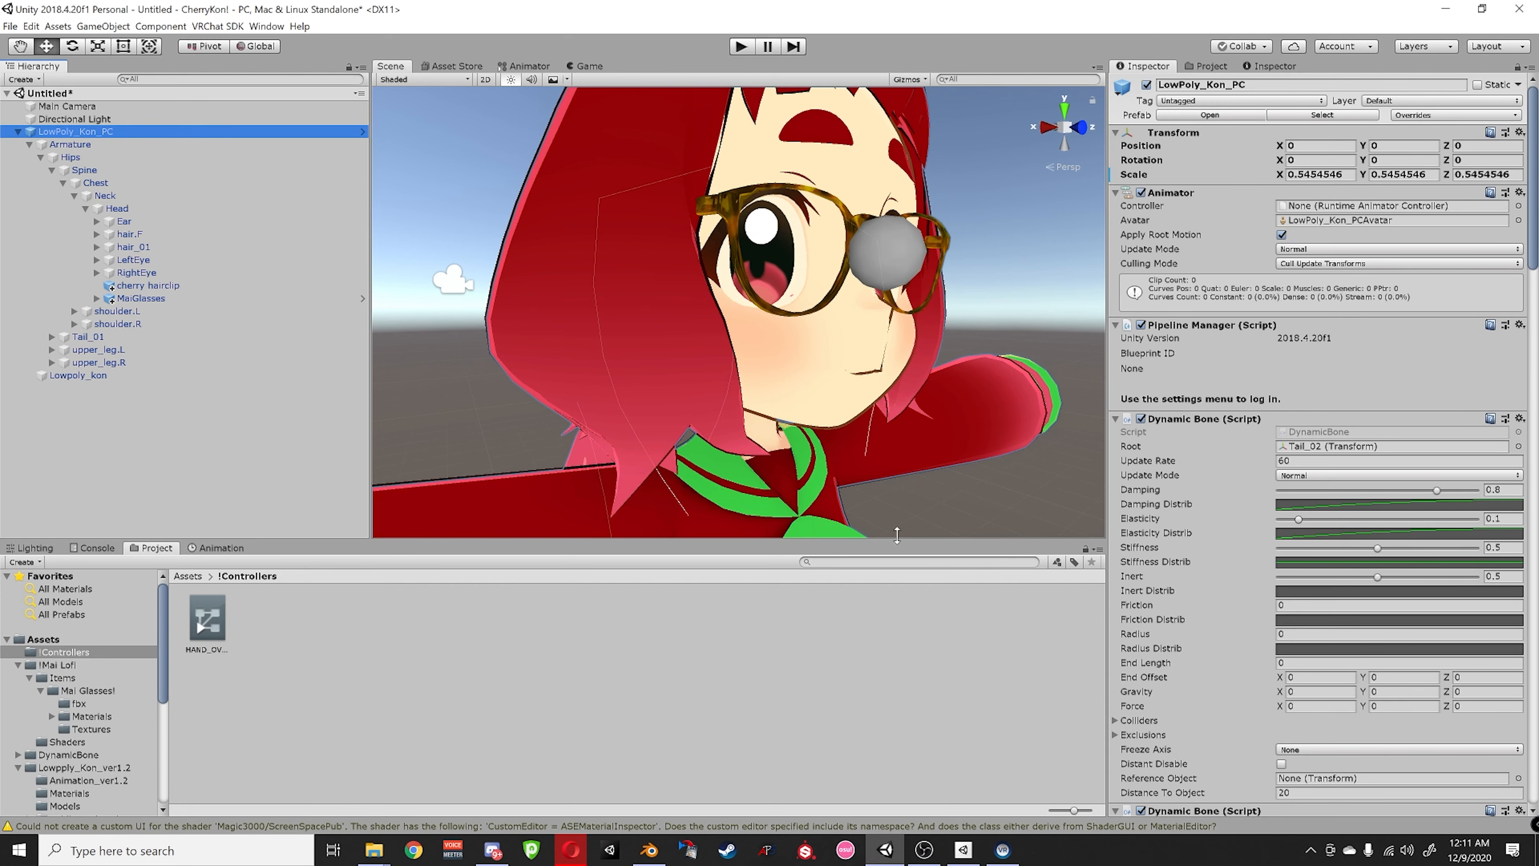
pyautogui.scroll(-20, 1224, 515)
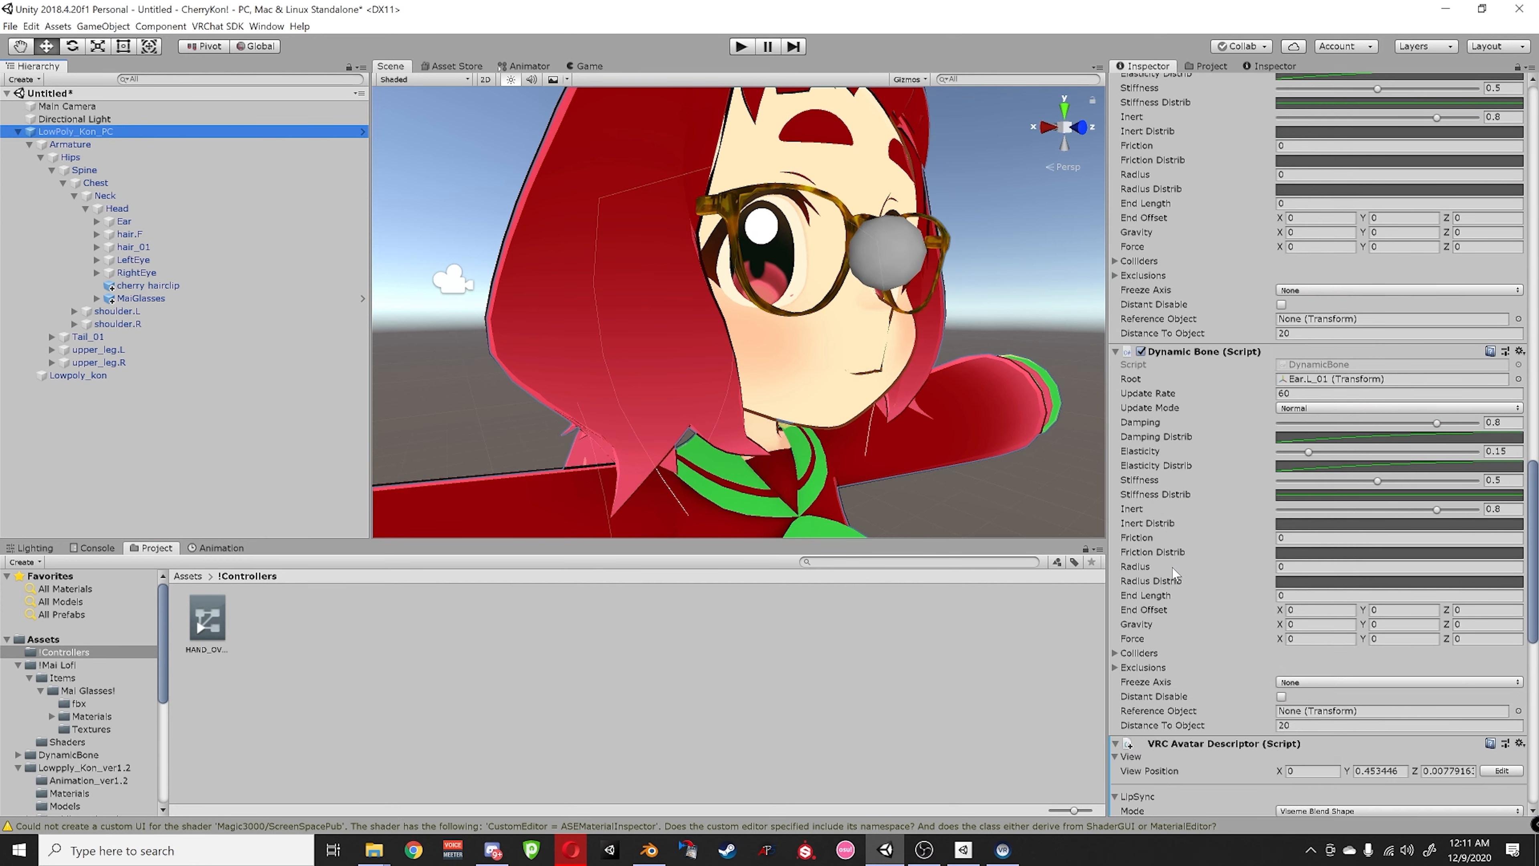
pyautogui.scroll(-15, 1174, 573)
pyautogui.moveTo(209, 621); pyautogui.dragTo(1333, 579)
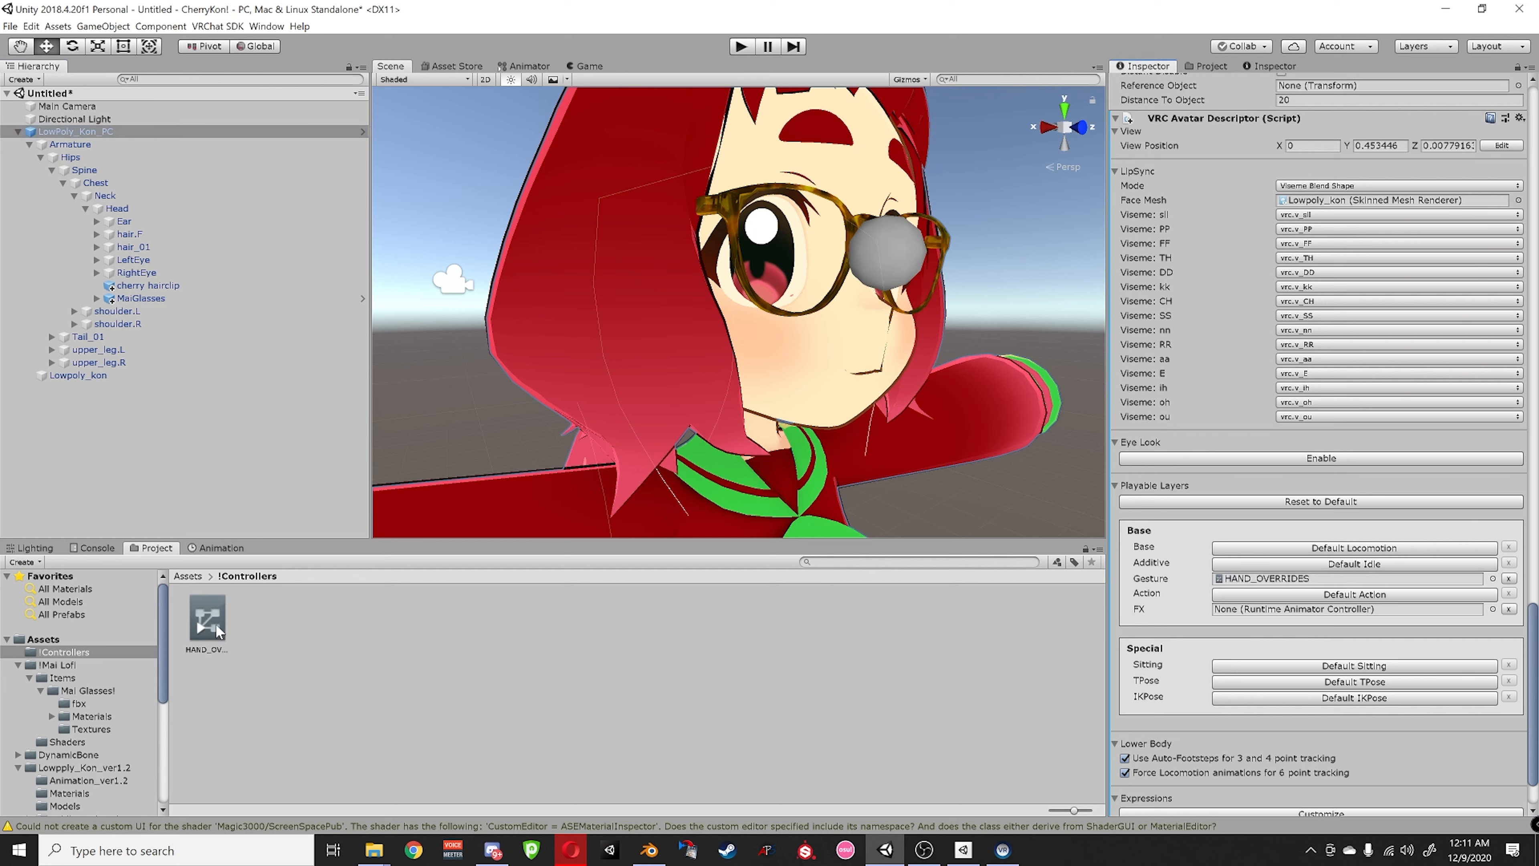
pyautogui.moveTo(218, 631); pyautogui.dragTo(1297, 613)
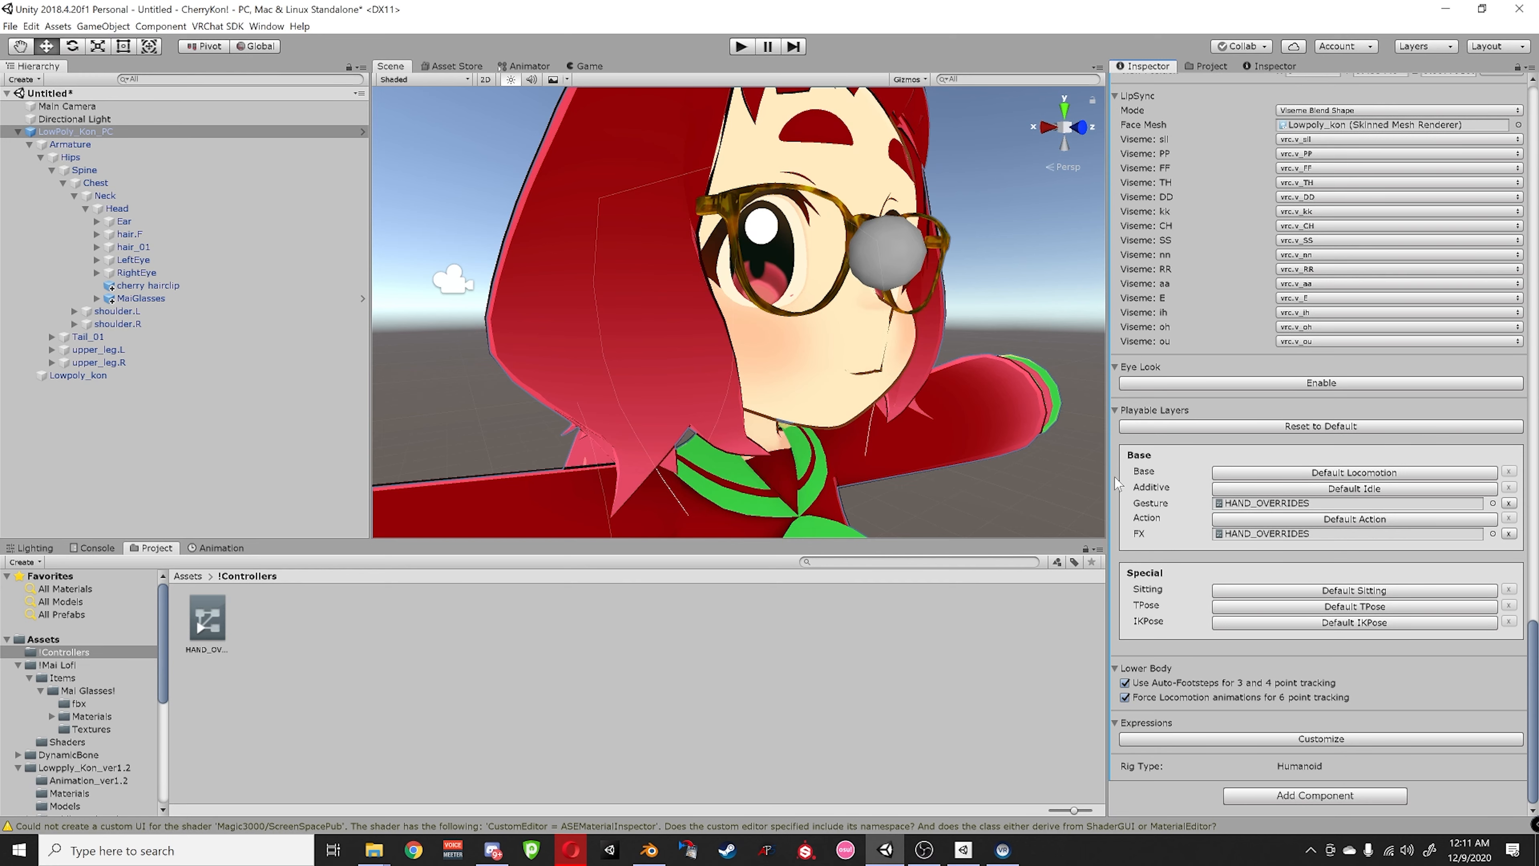
# - Select the HAND_OVERRIDES controller asset so its Left Hand states appear in the Animator
pyautogui.moveTo(1105, 478); pyautogui.dragTo(1111, 479)
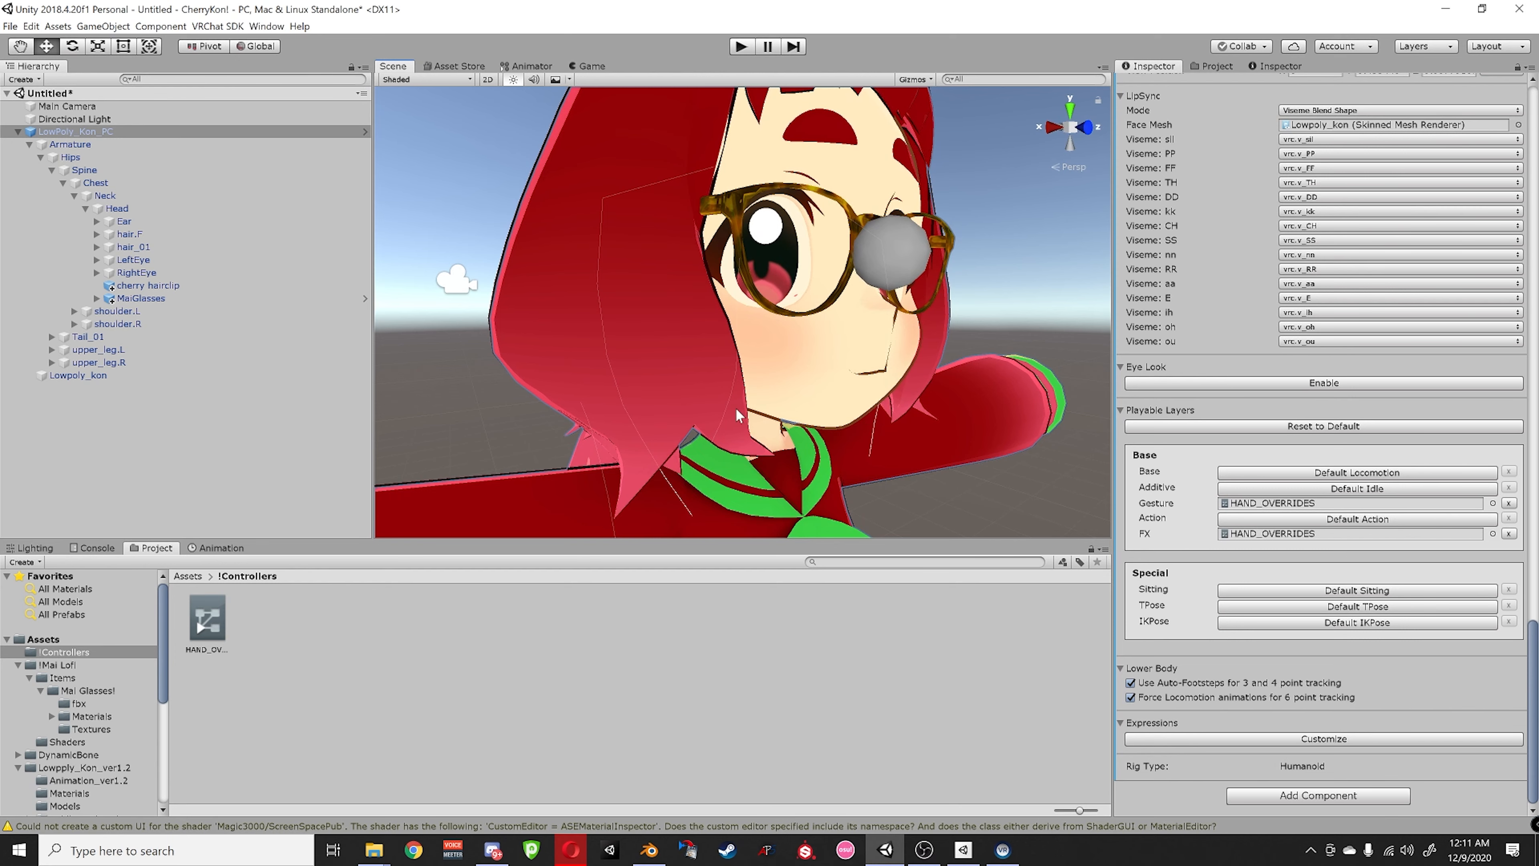
pyautogui.scroll(10, 1161, 334)
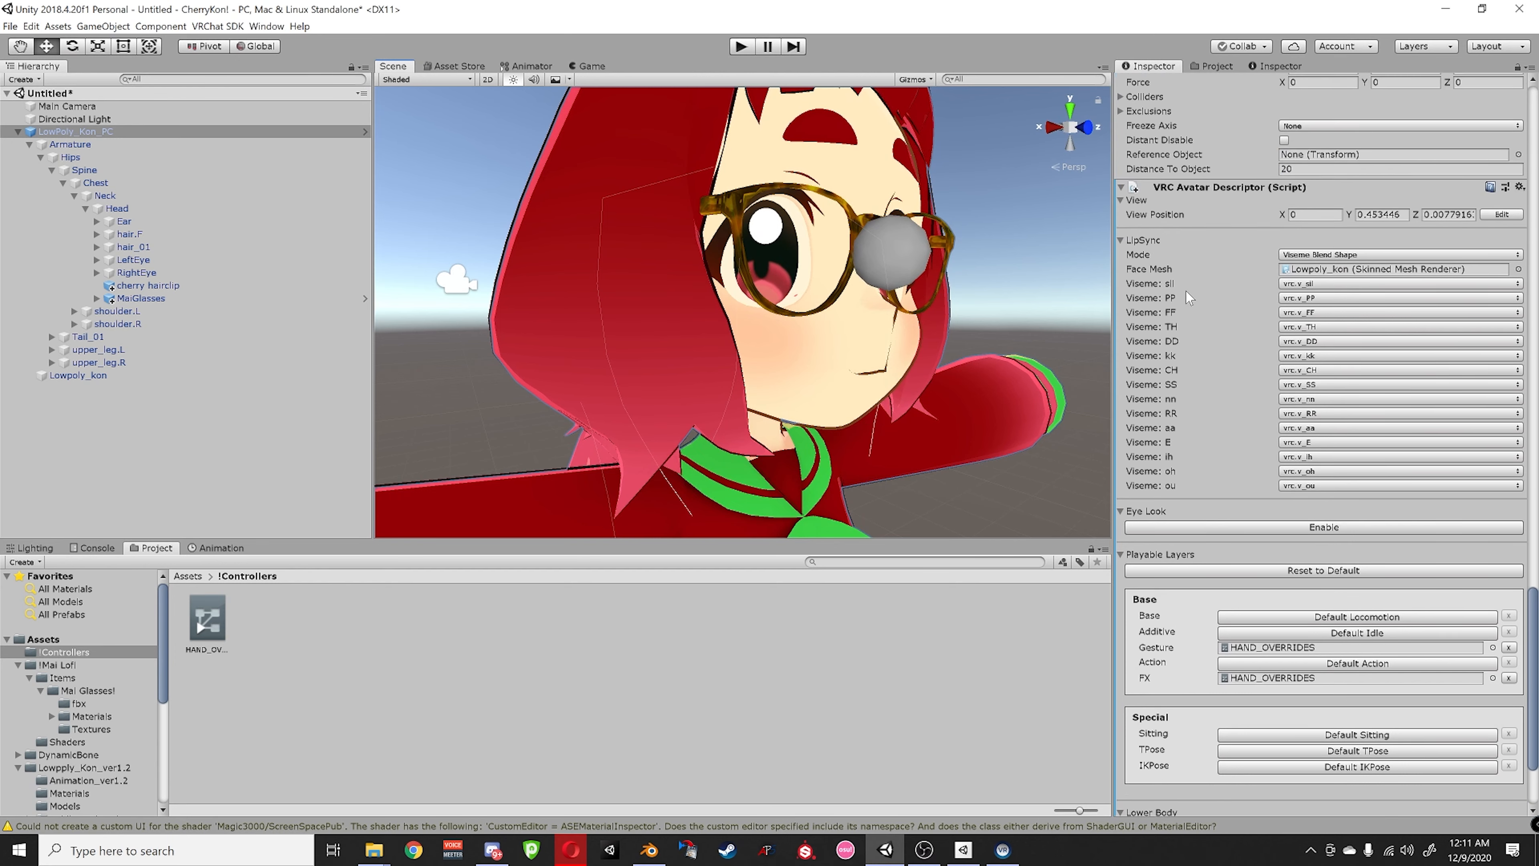
pyautogui.scroll(4, 1175, 344)
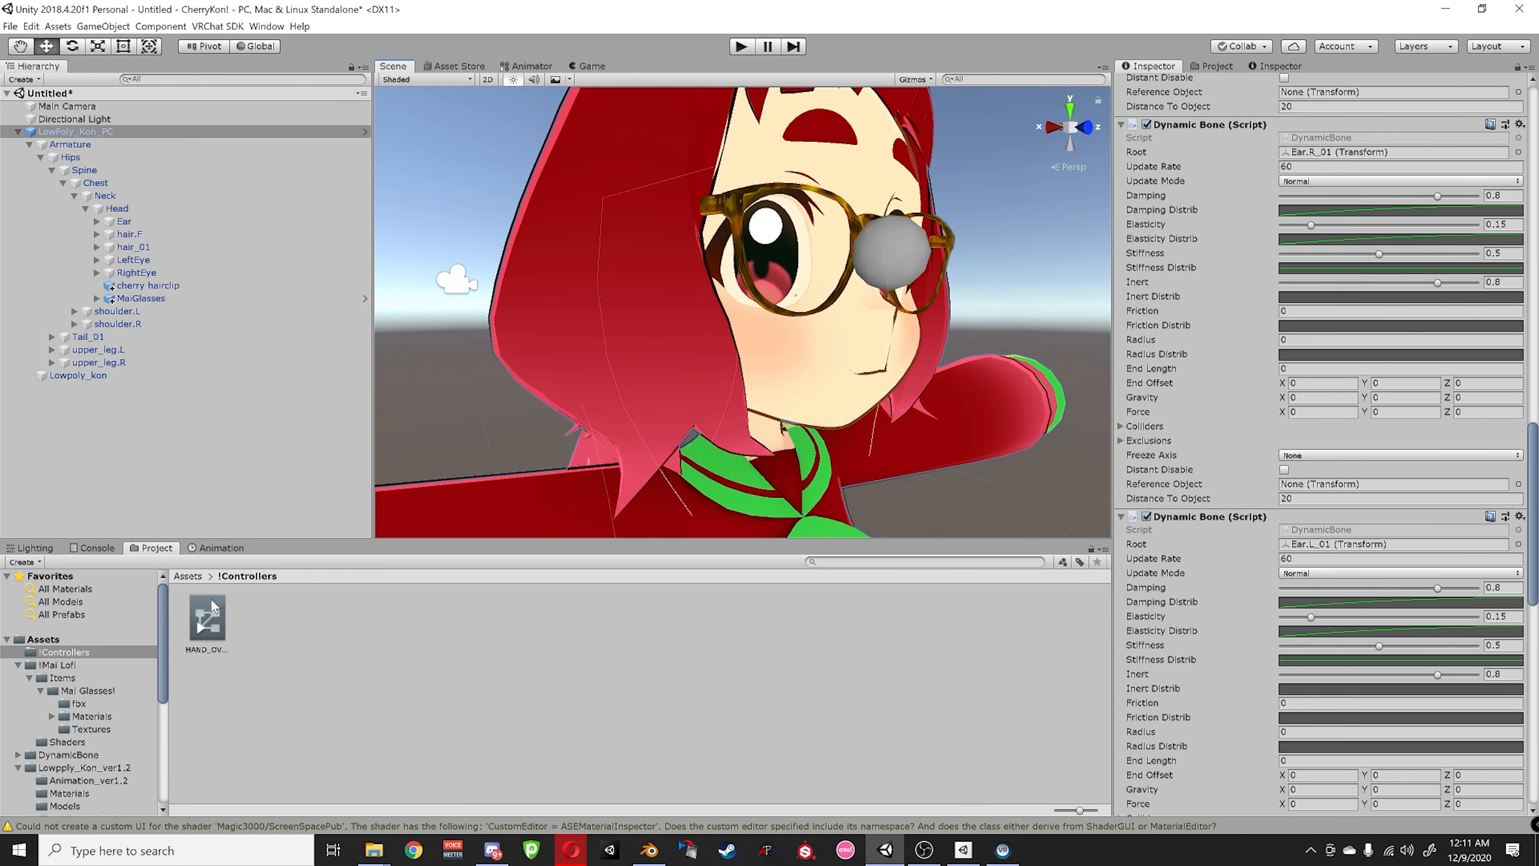
pyautogui.click(212, 607)
# - Show the HAND_OVERRIDES state graph with Entry and Any State in view
pyautogui.click(529, 66)
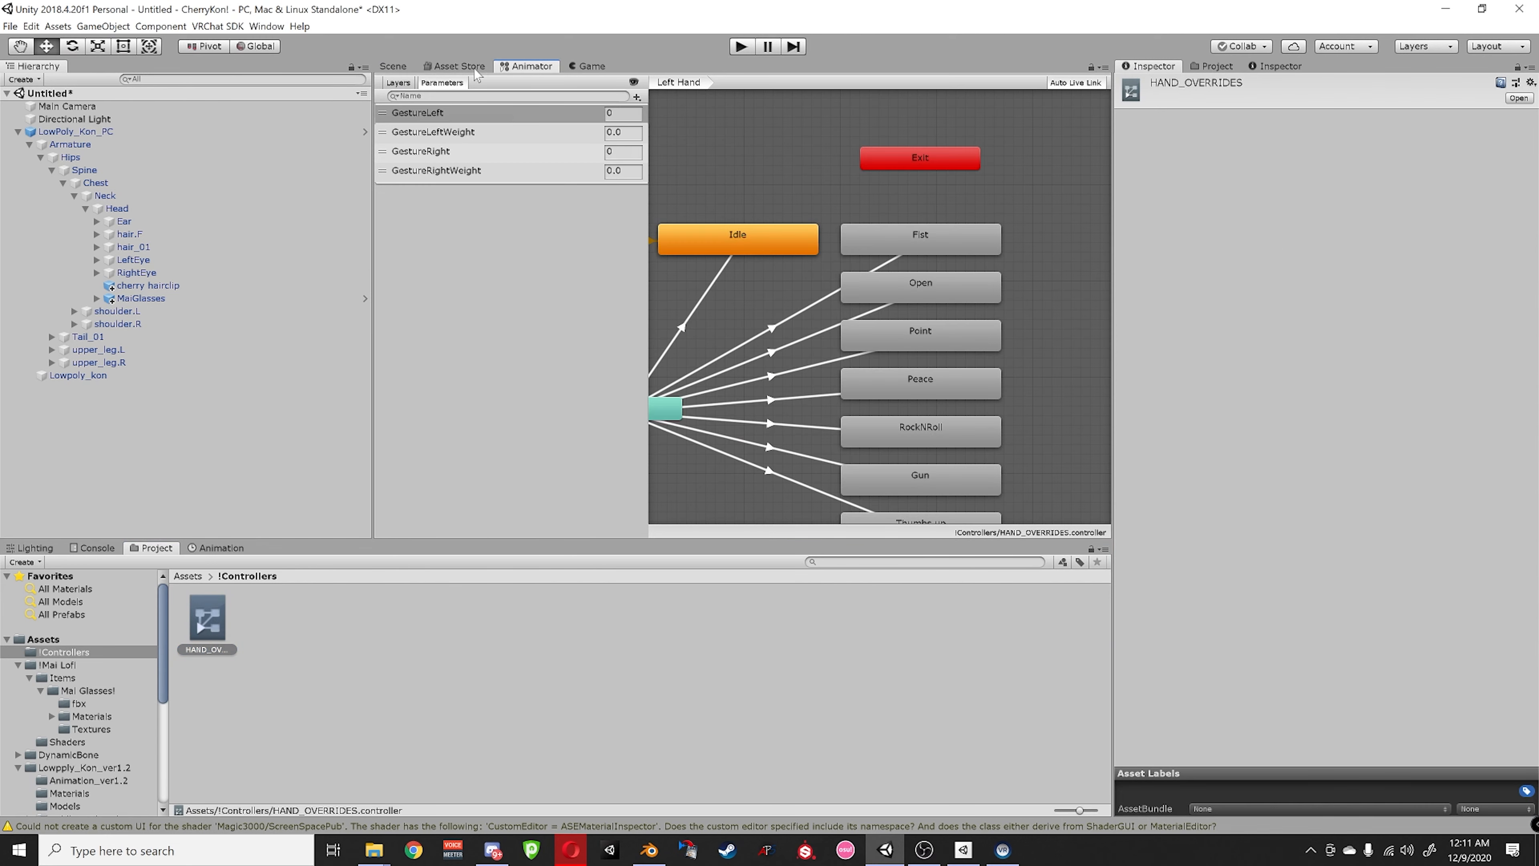
pyautogui.scroll(-4, 811, 316)
pyautogui.moveTo(823, 395); pyautogui.dragTo(839, 368, button='middle')
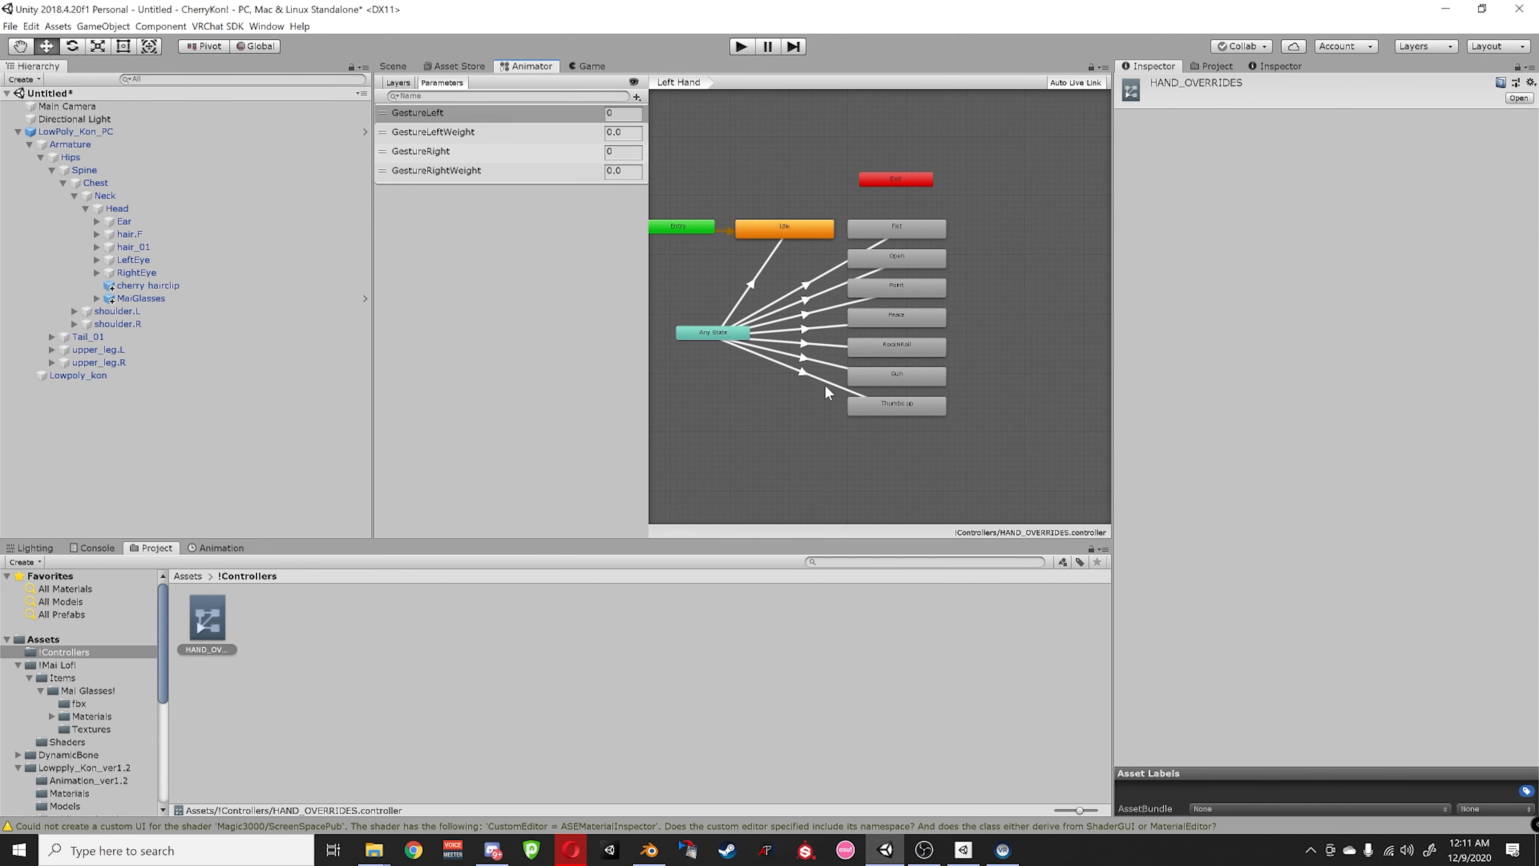
pyautogui.scroll(3, 812, 388)
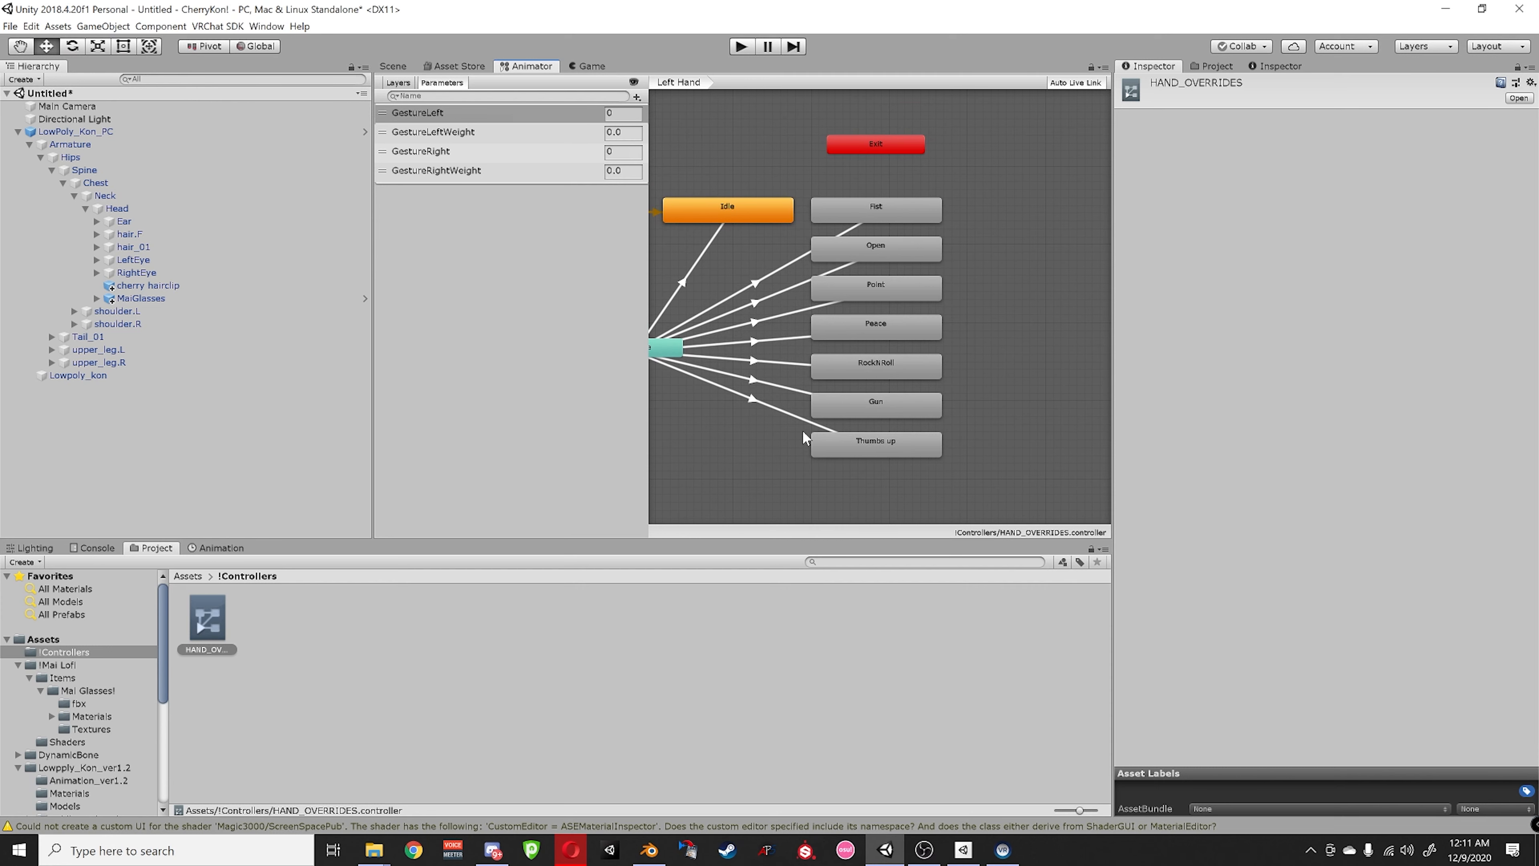
# - Inspect the Right Hand layer's Fist, Open, Point, Peace, RockNRoll, Gun and Thumbs up states
pyautogui.click(397, 83)
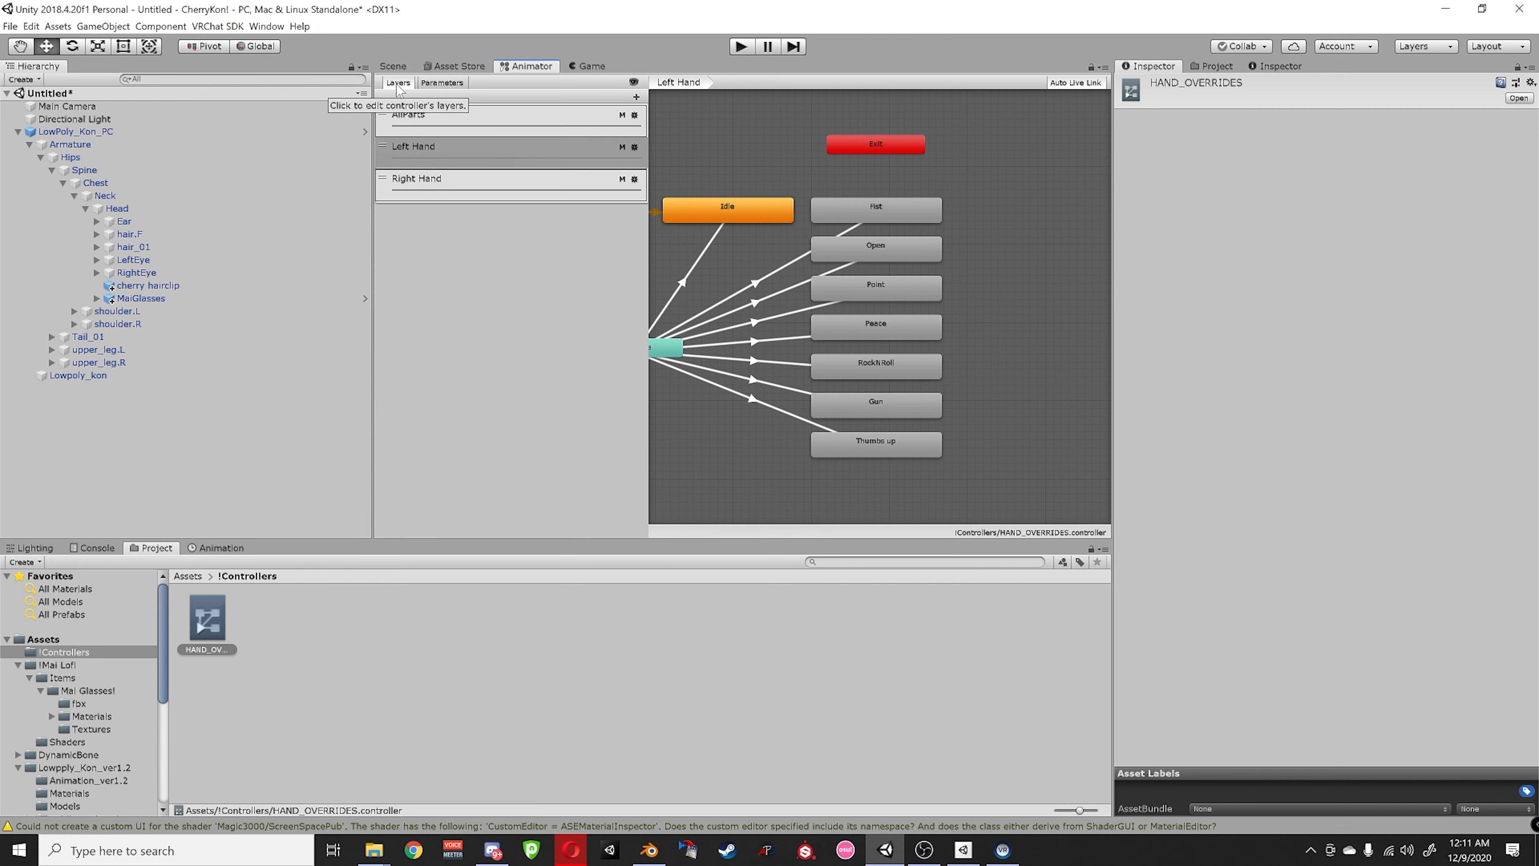
pyautogui.click(449, 181)
pyautogui.scroll(-2, 830, 295)
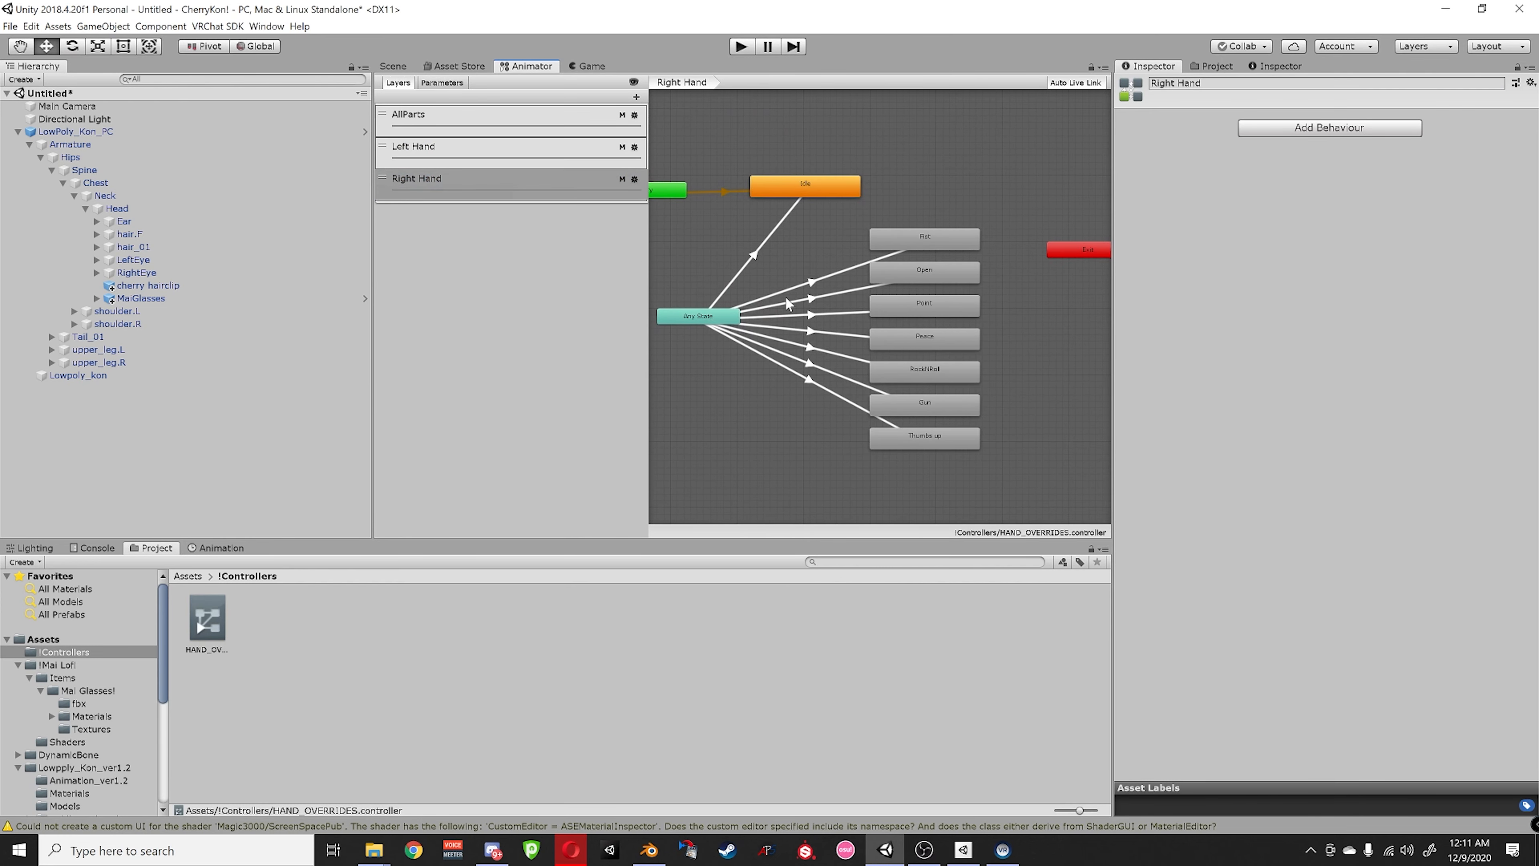
pyautogui.click(913, 235)
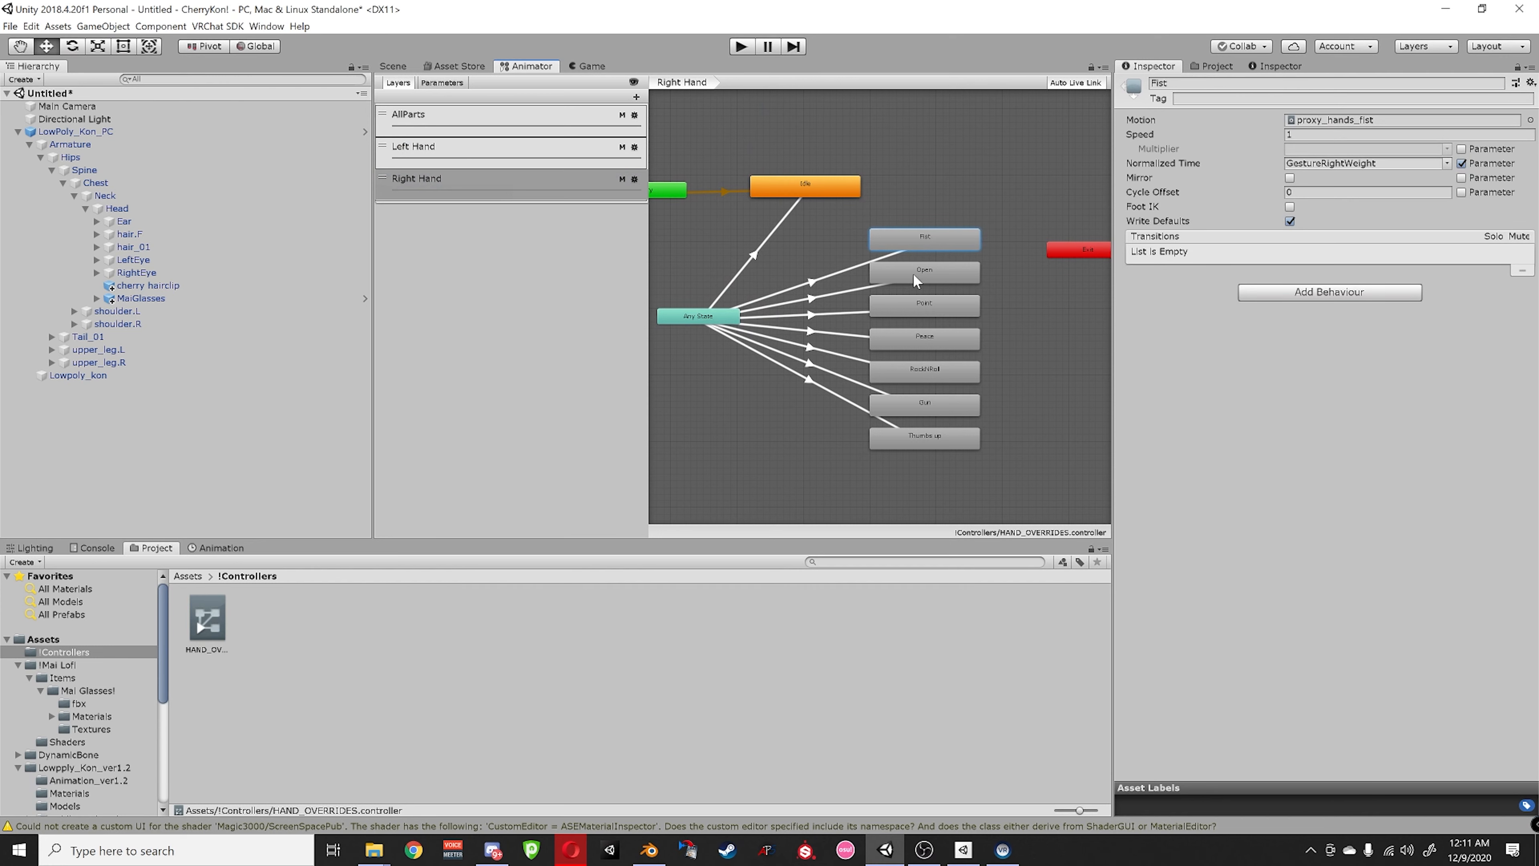
pyautogui.click(912, 272)
pyautogui.click(925, 309)
pyautogui.click(934, 338)
pyautogui.click(917, 369)
pyautogui.click(924, 403)
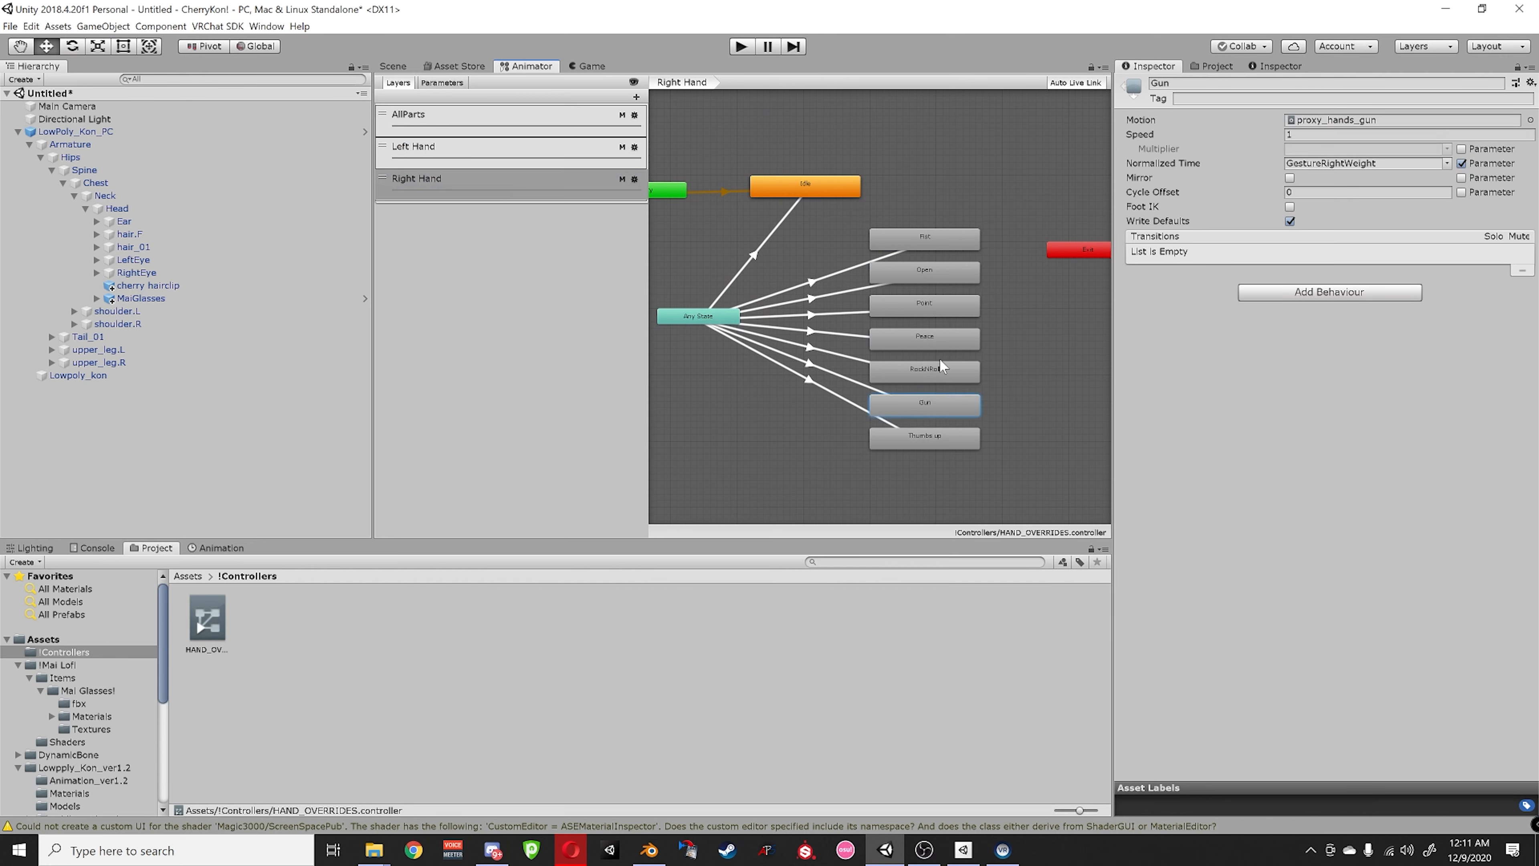
pyautogui.click(921, 445)
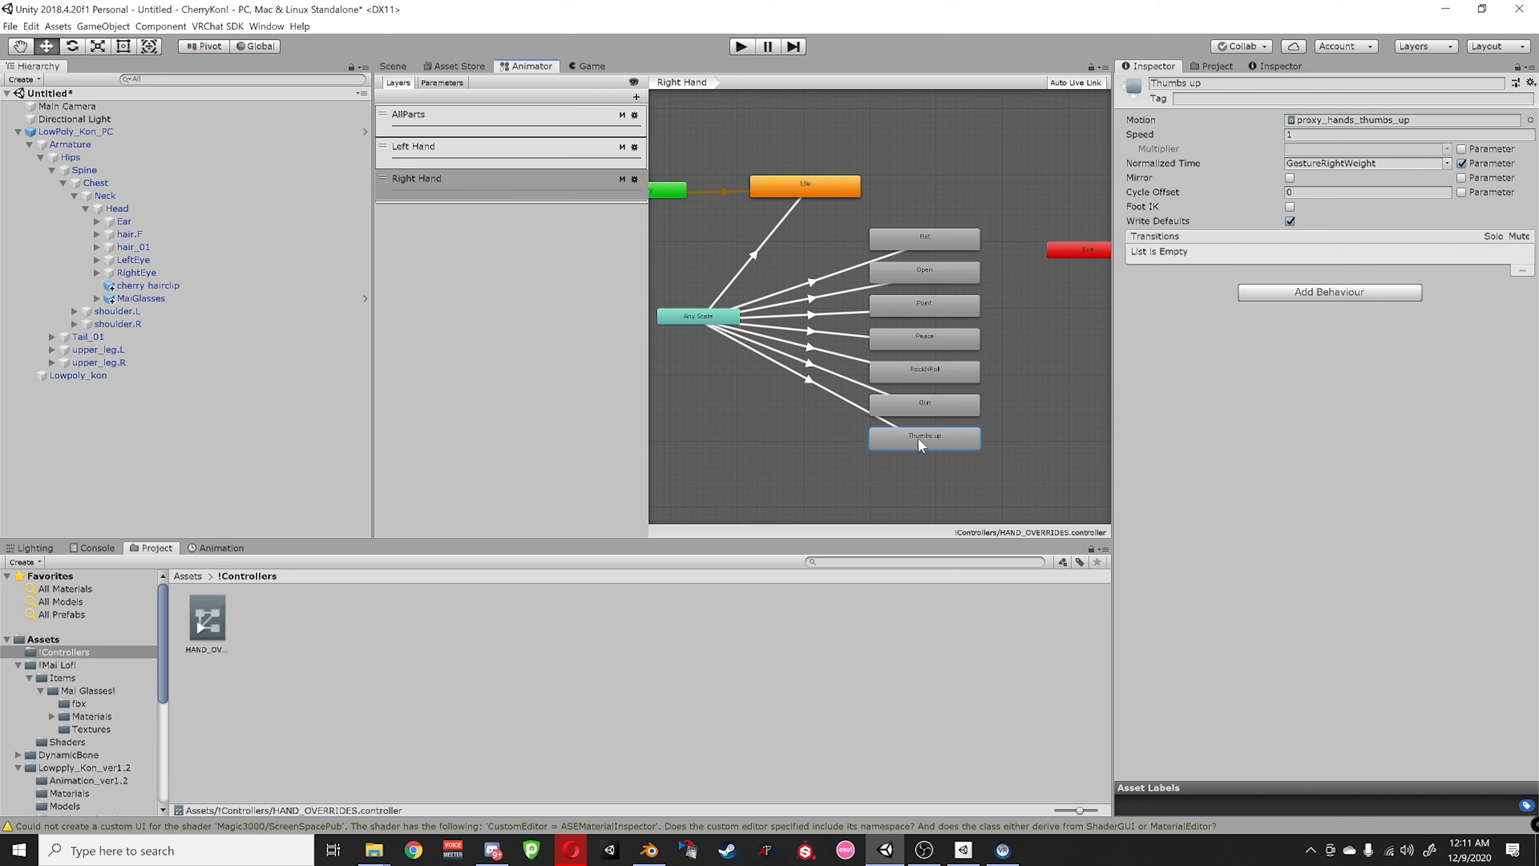
pyautogui.click(962, 241)
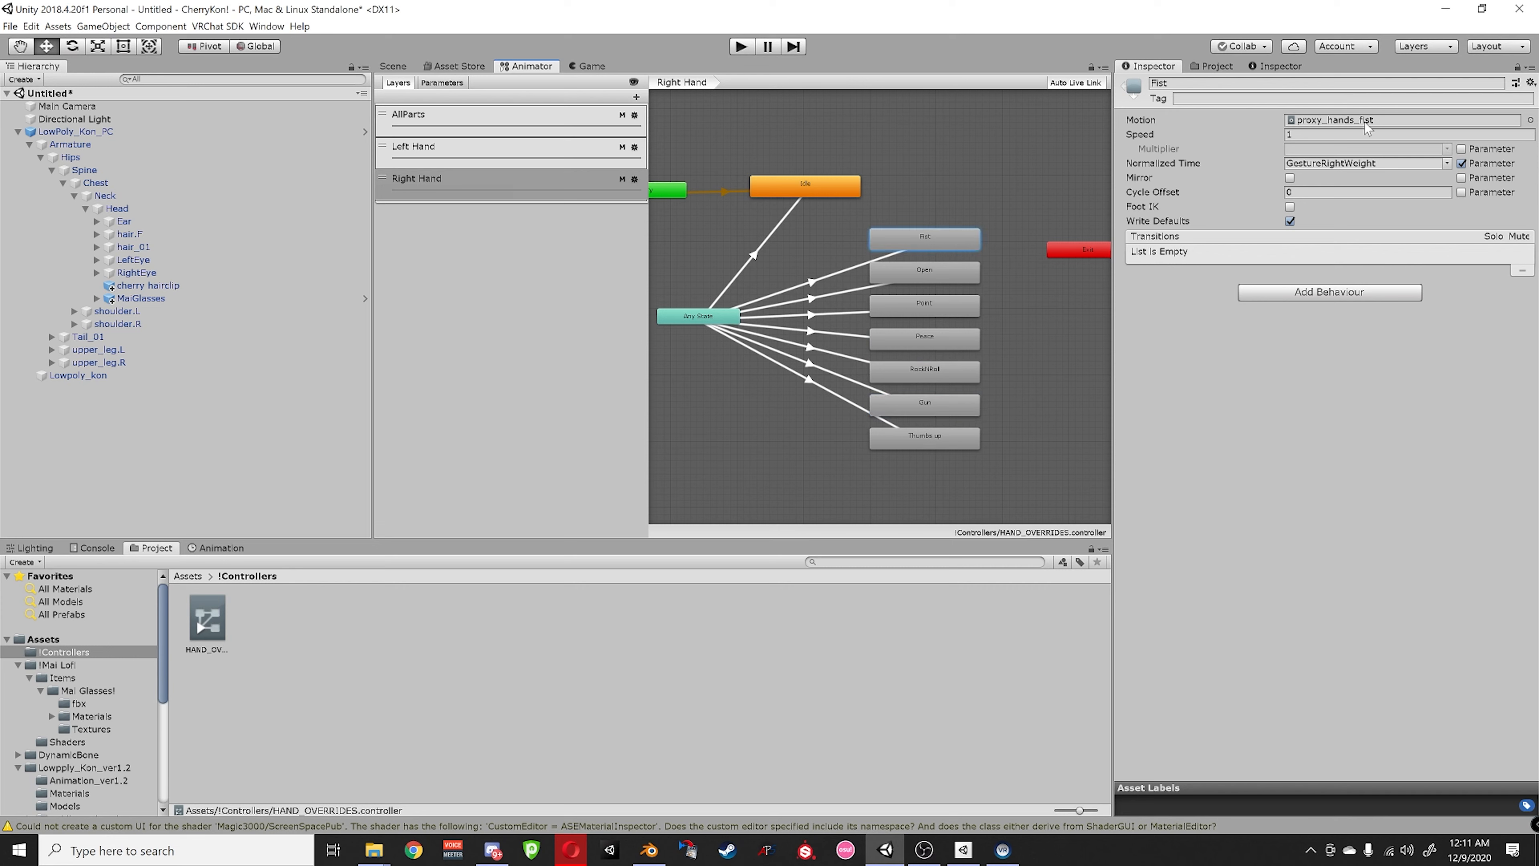
pyautogui.click(940, 280)
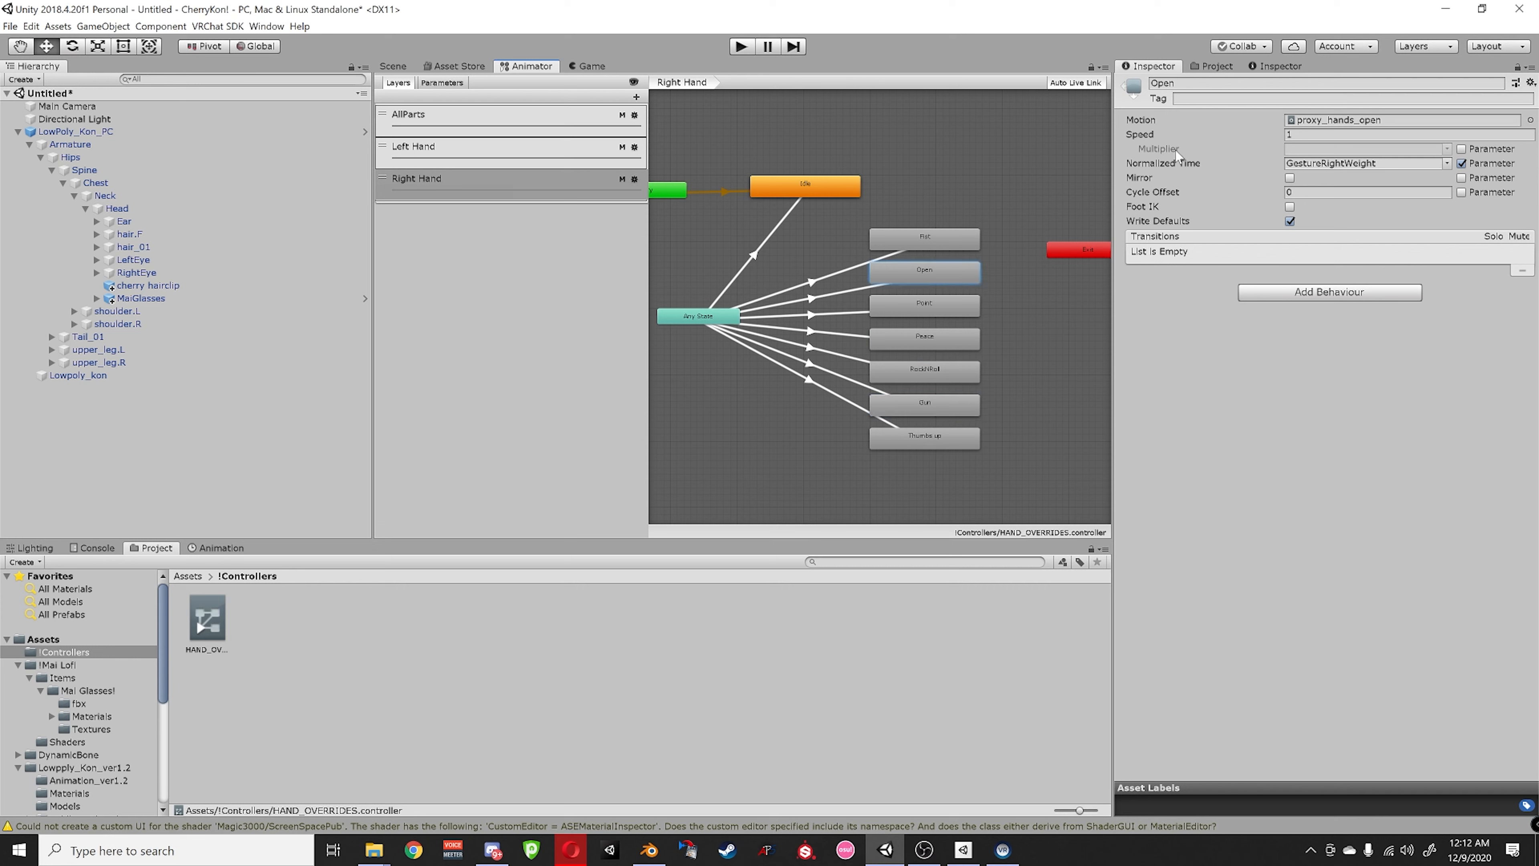
# - Inspect the Left Hand Fist state and return the project browser to Assets
pyautogui.click(461, 145)
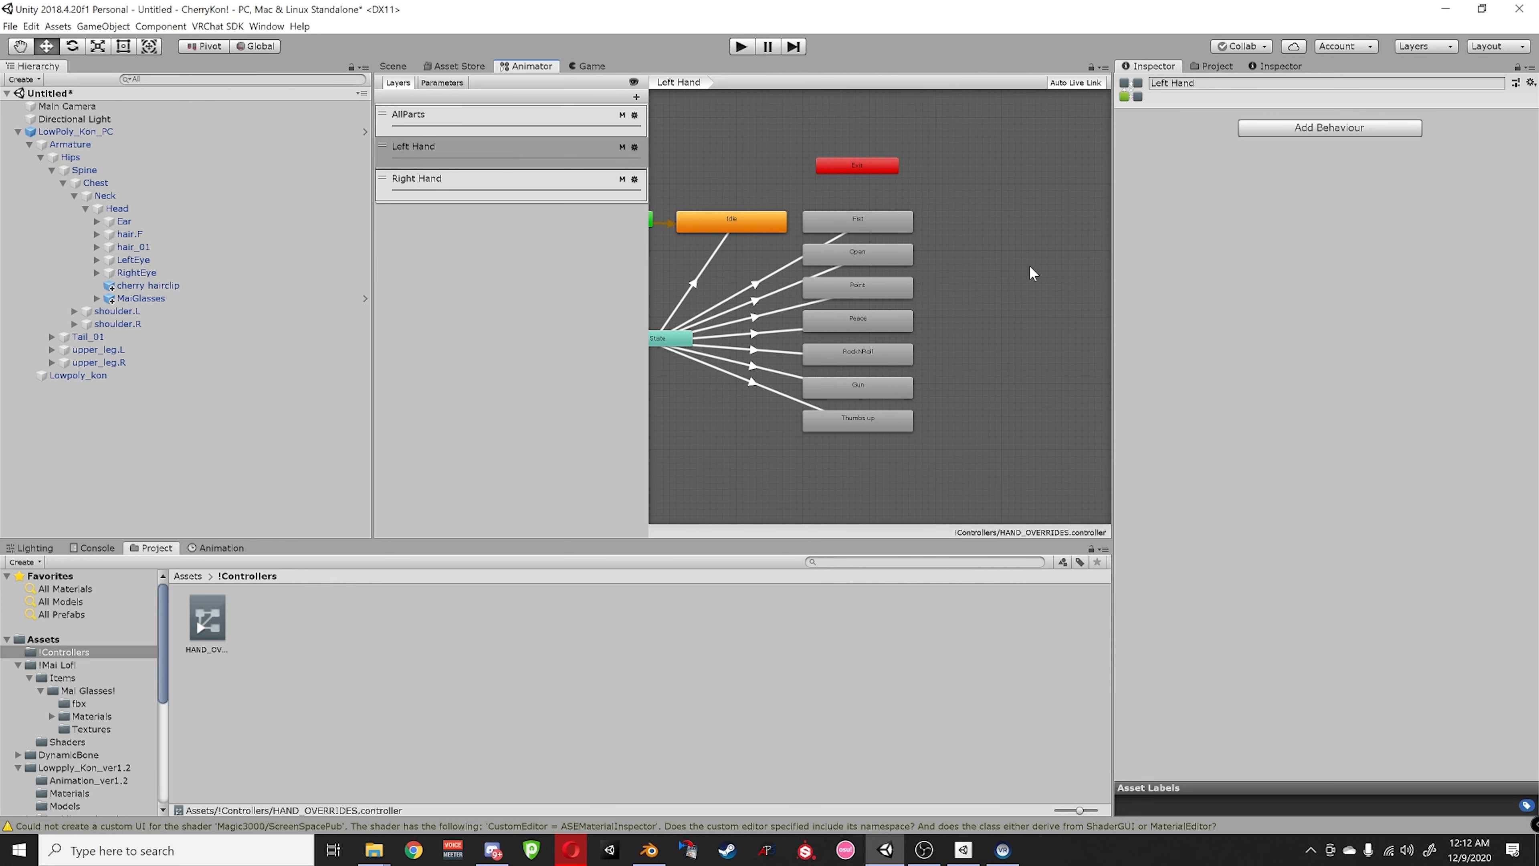
pyautogui.click(856, 231)
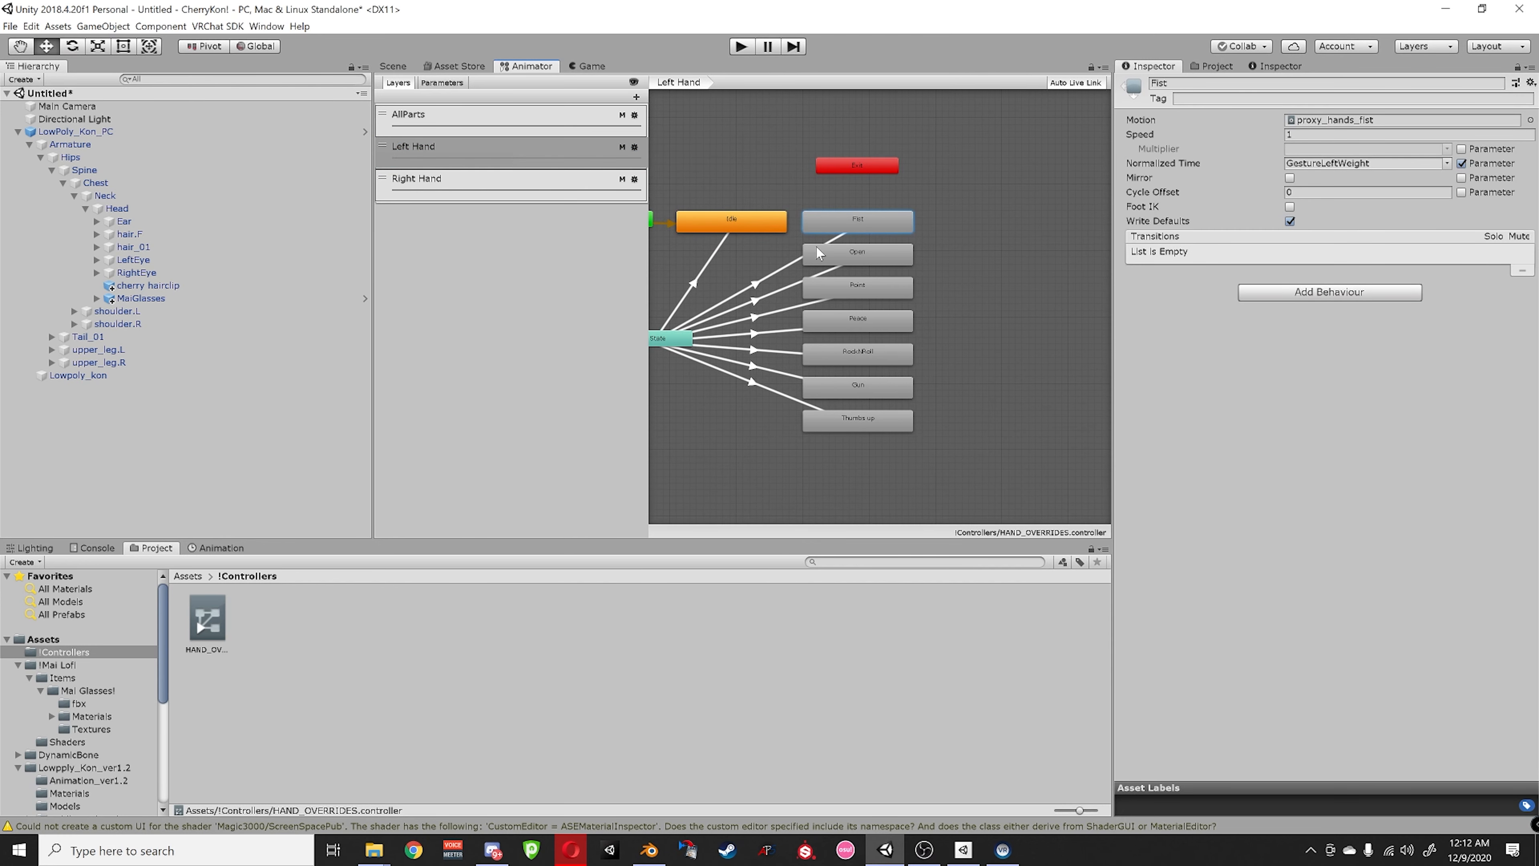
pyautogui.click(188, 576)
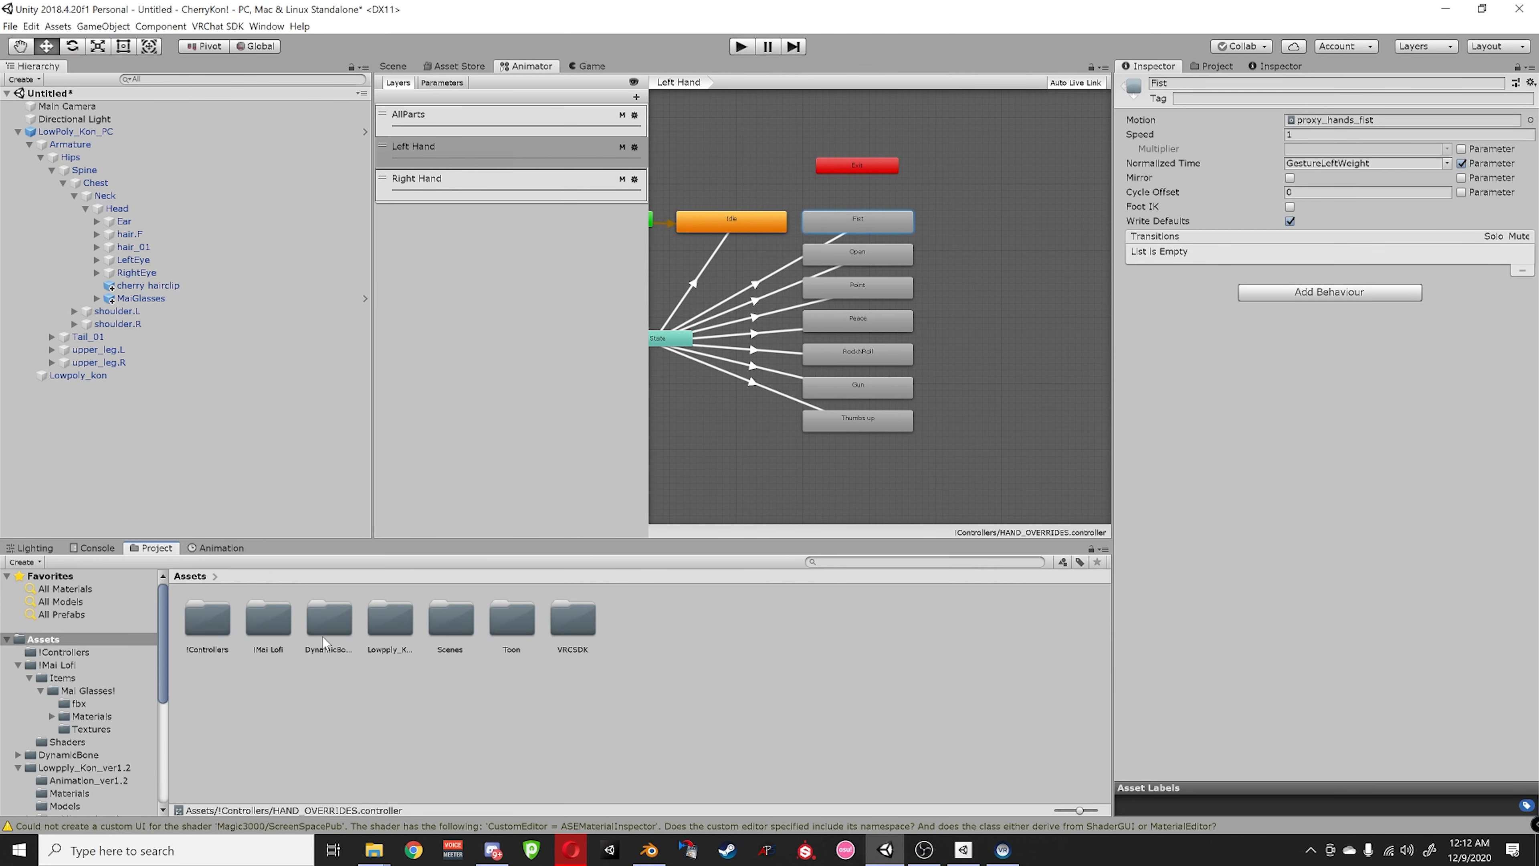
# - Browse into the Lowpply_Kon_ver1.2 > Animation_ver1.2 folder of expression clips
pyautogui.doubleClick(401, 624)
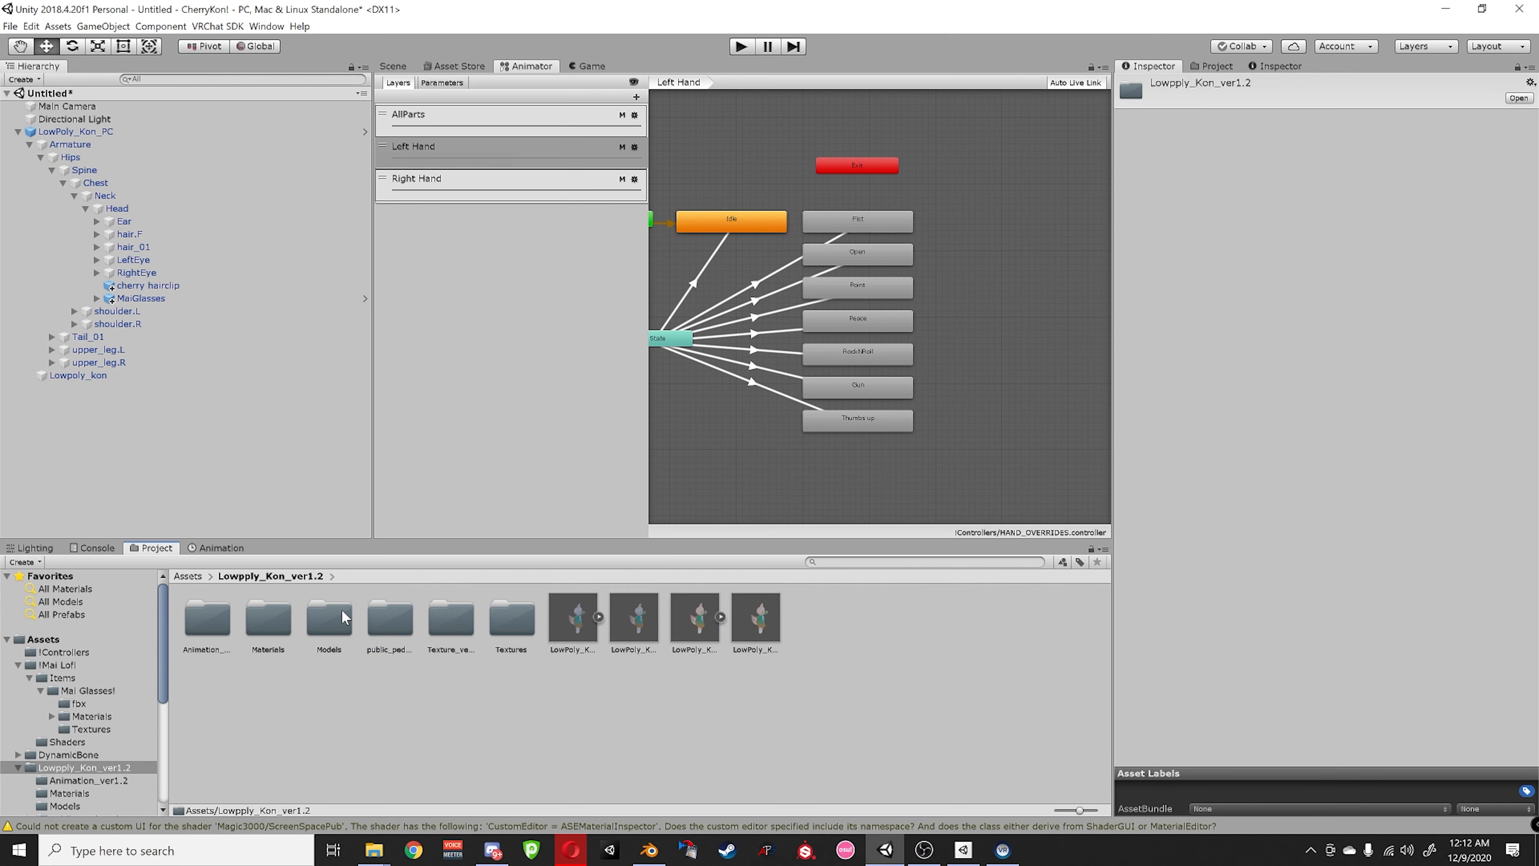
pyautogui.doubleClick(193, 619)
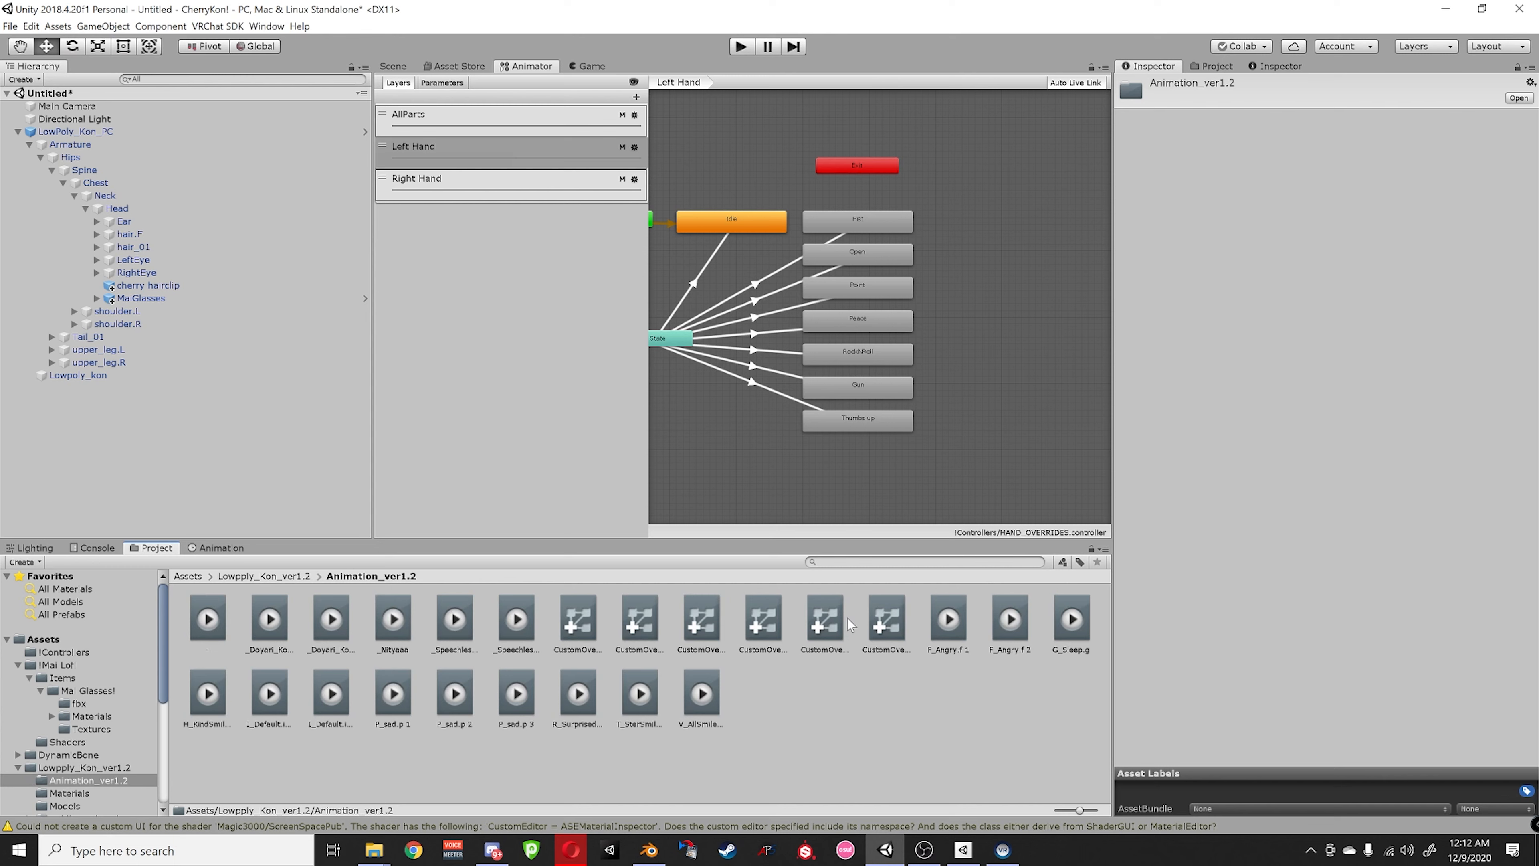
pyautogui.scroll(5, 885, 291)
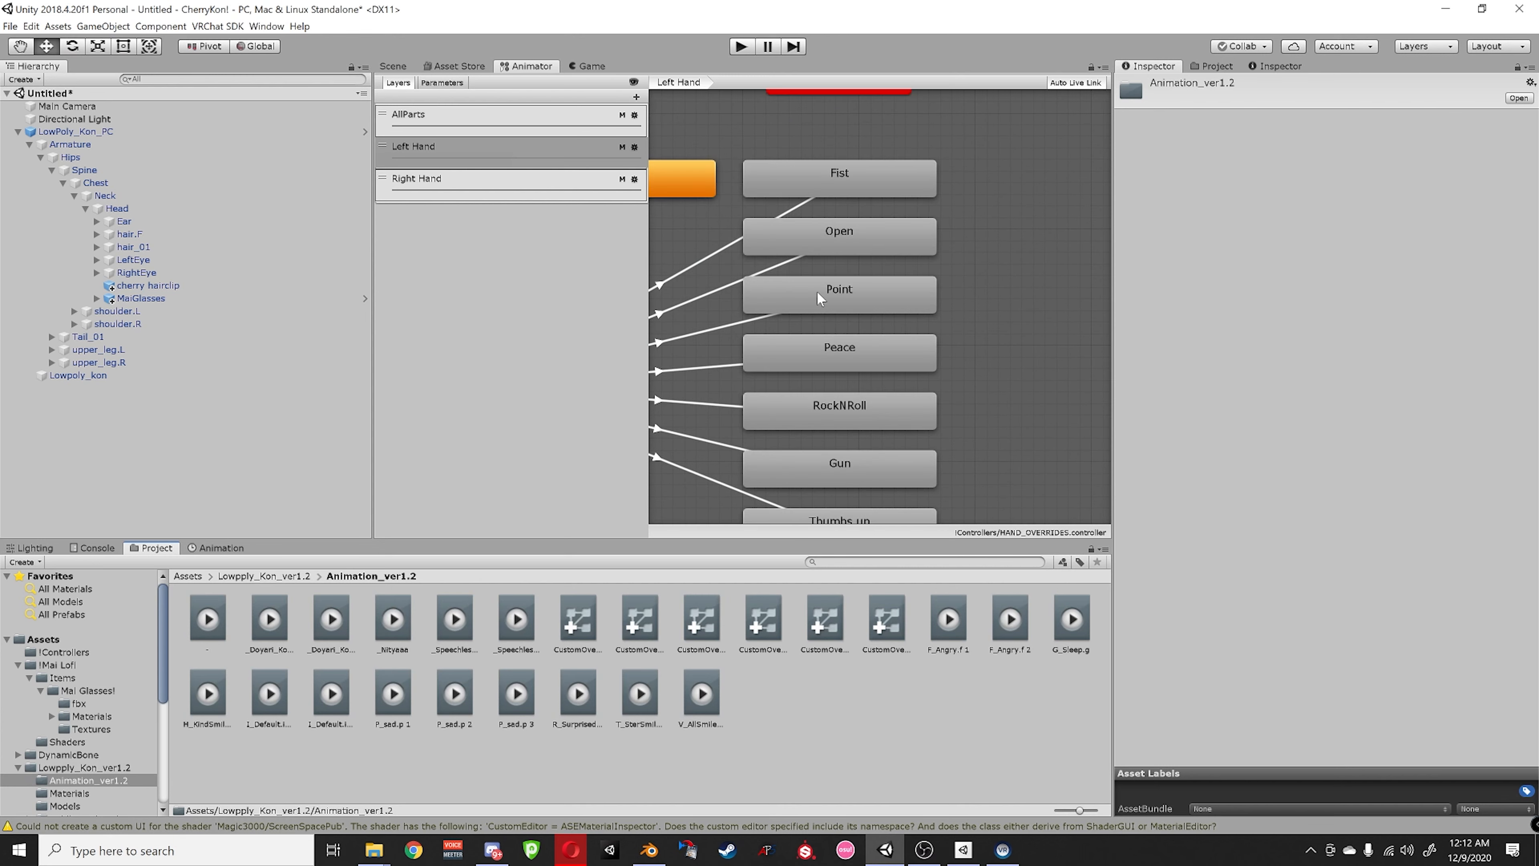
# - Give the Fist gesture state the F_Angry.f 1 clip, landing it on the Right Hand layer
pyautogui.click(882, 180)
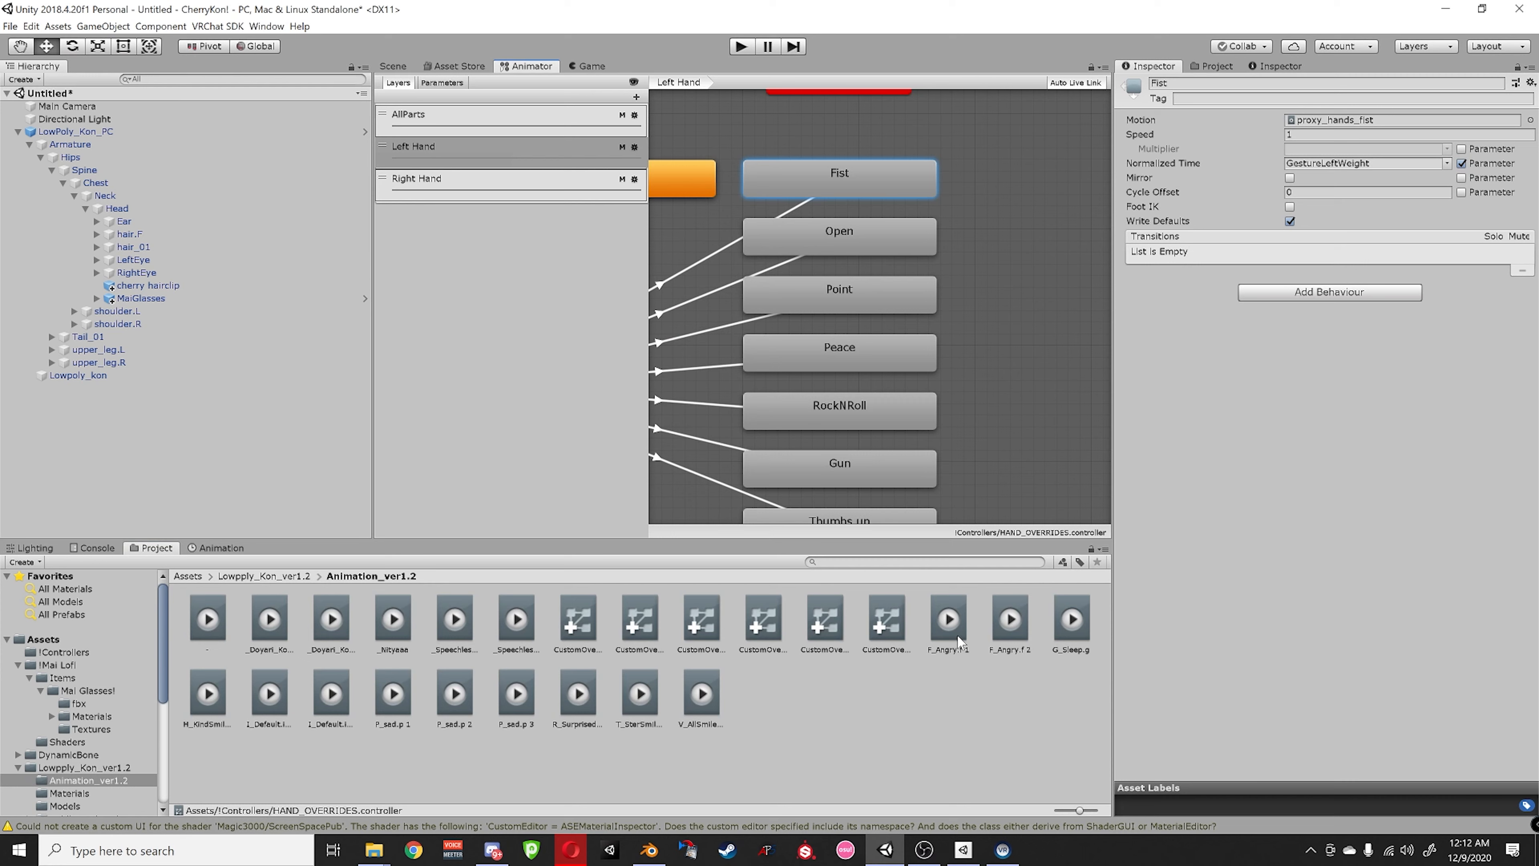
pyautogui.moveTo(959, 642); pyautogui.dragTo(1363, 120)
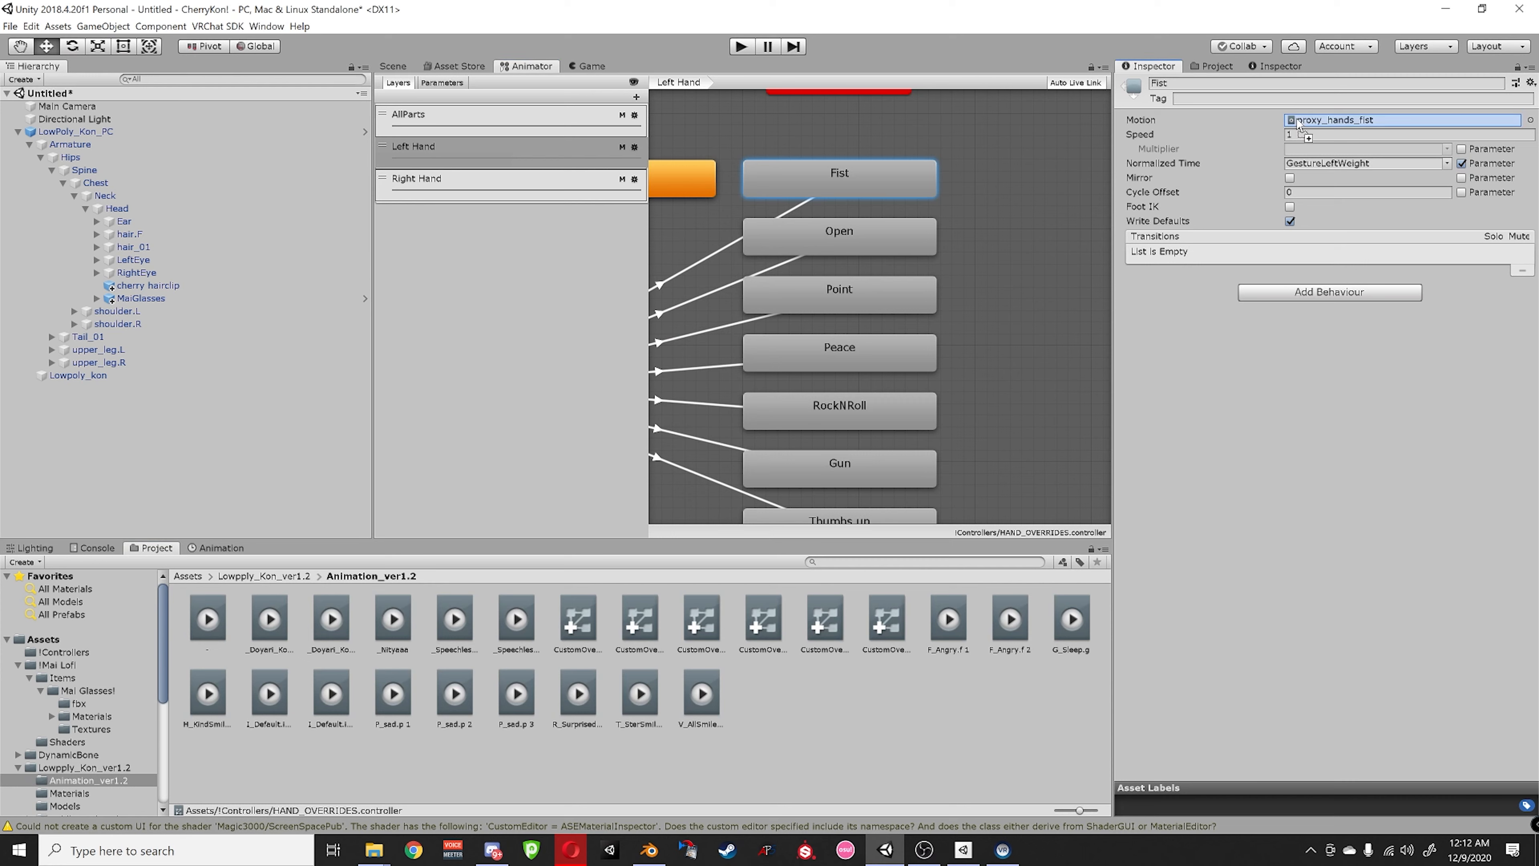
pyautogui.click(501, 182)
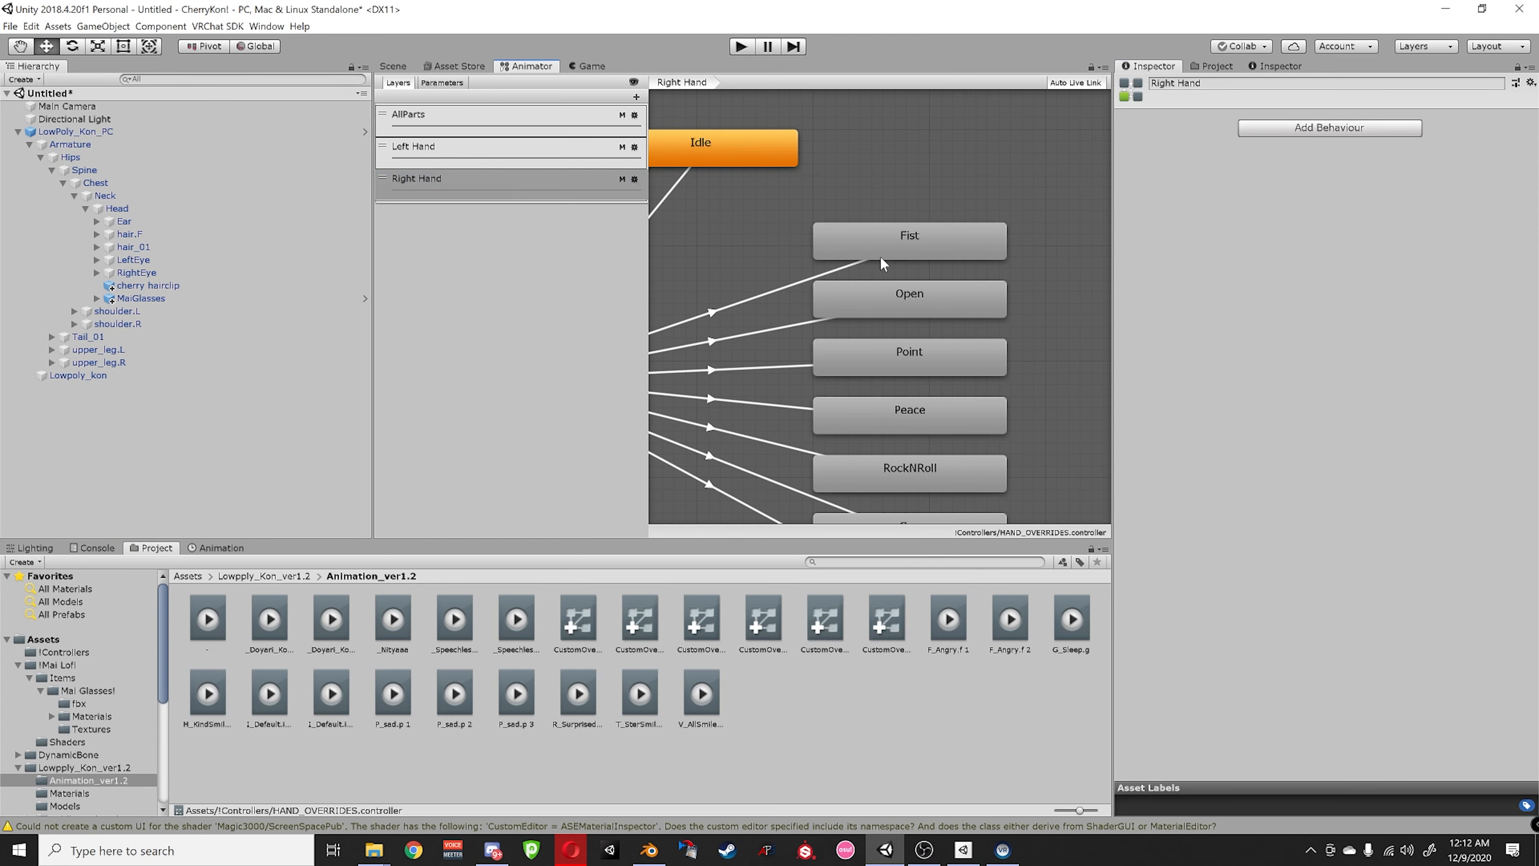
pyautogui.click(890, 251)
pyautogui.moveTo(948, 618); pyautogui.dragTo(1284, 119)
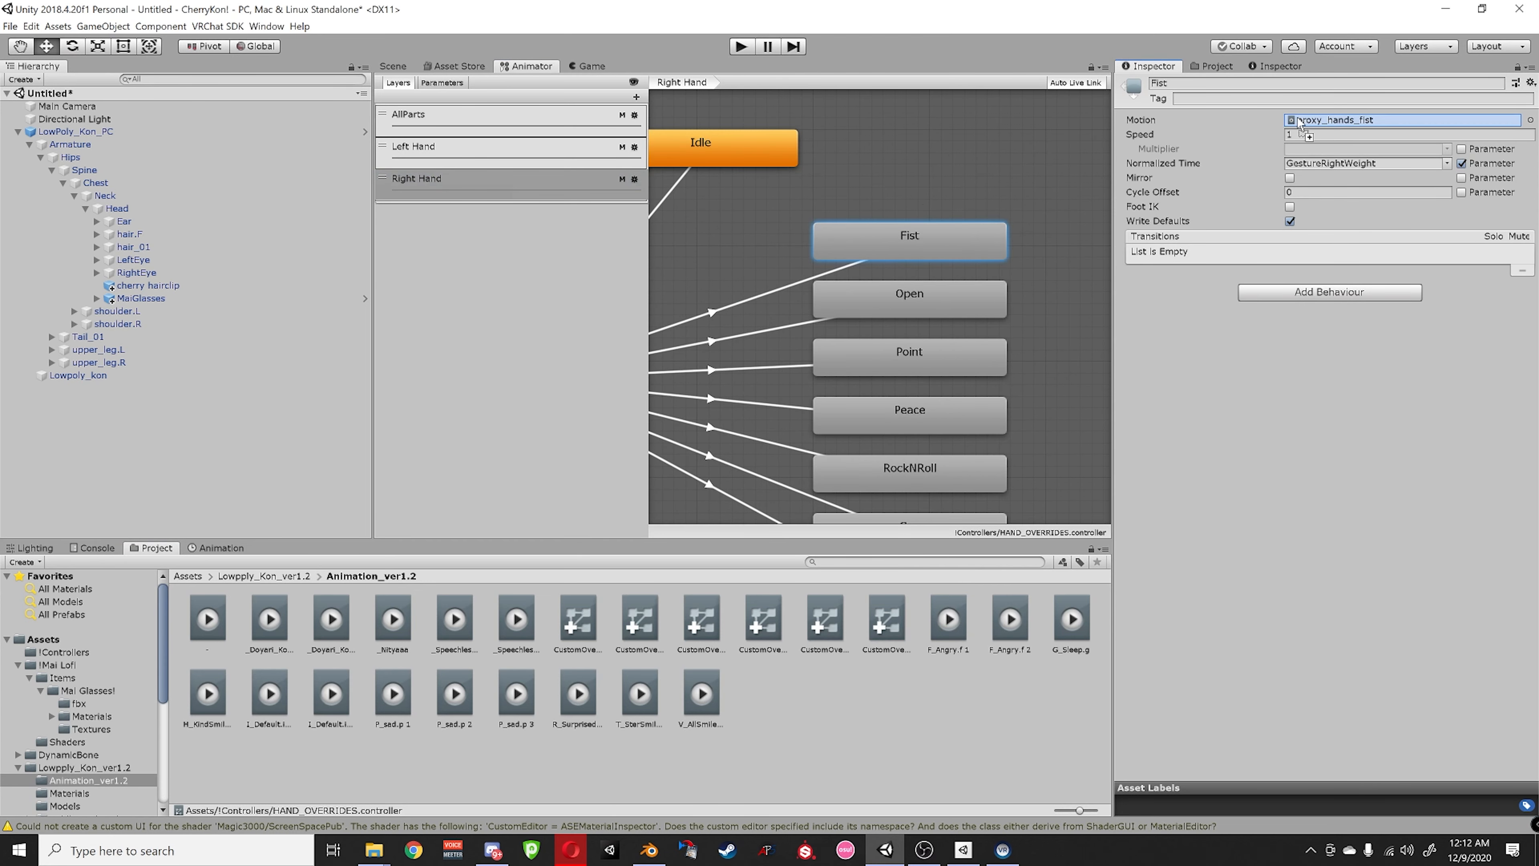
# - Preview idle clips, then set H_KindSmile as the Left Hand Open state's motion
pyautogui.click(519, 147)
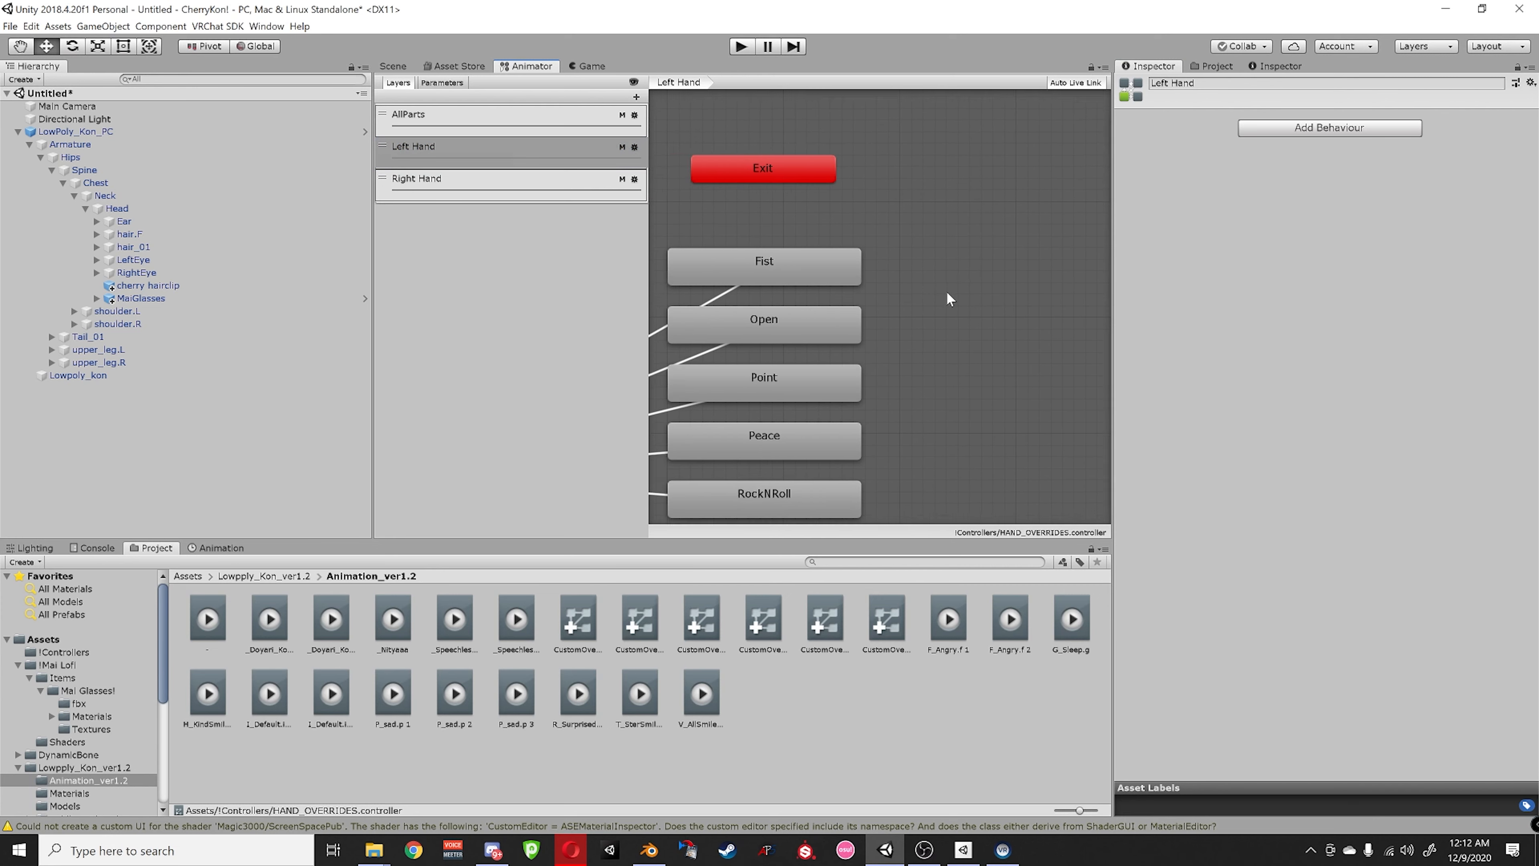
pyautogui.click(812, 330)
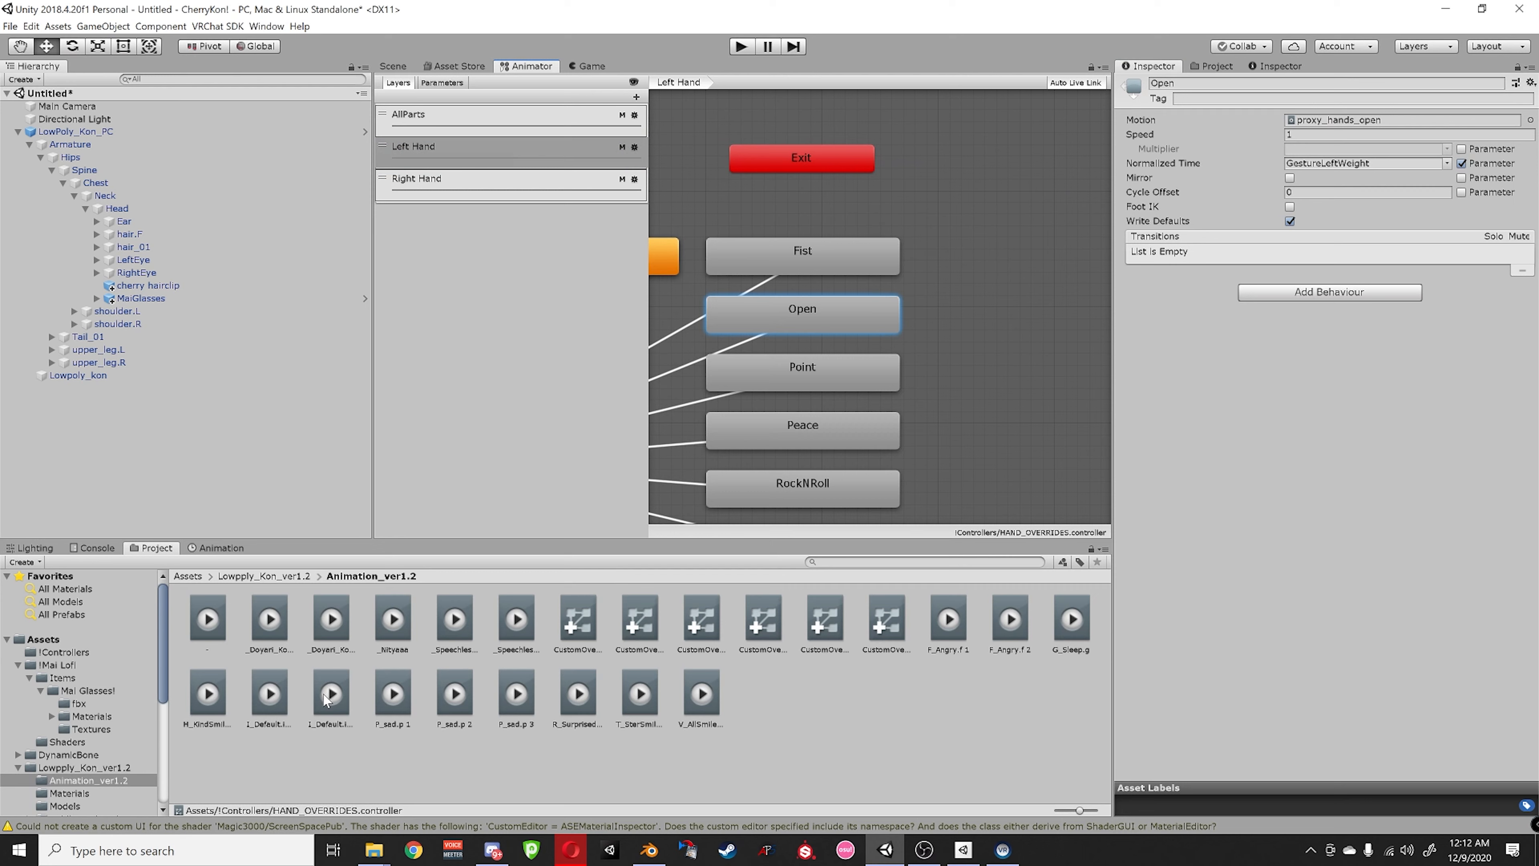
pyautogui.click(268, 700)
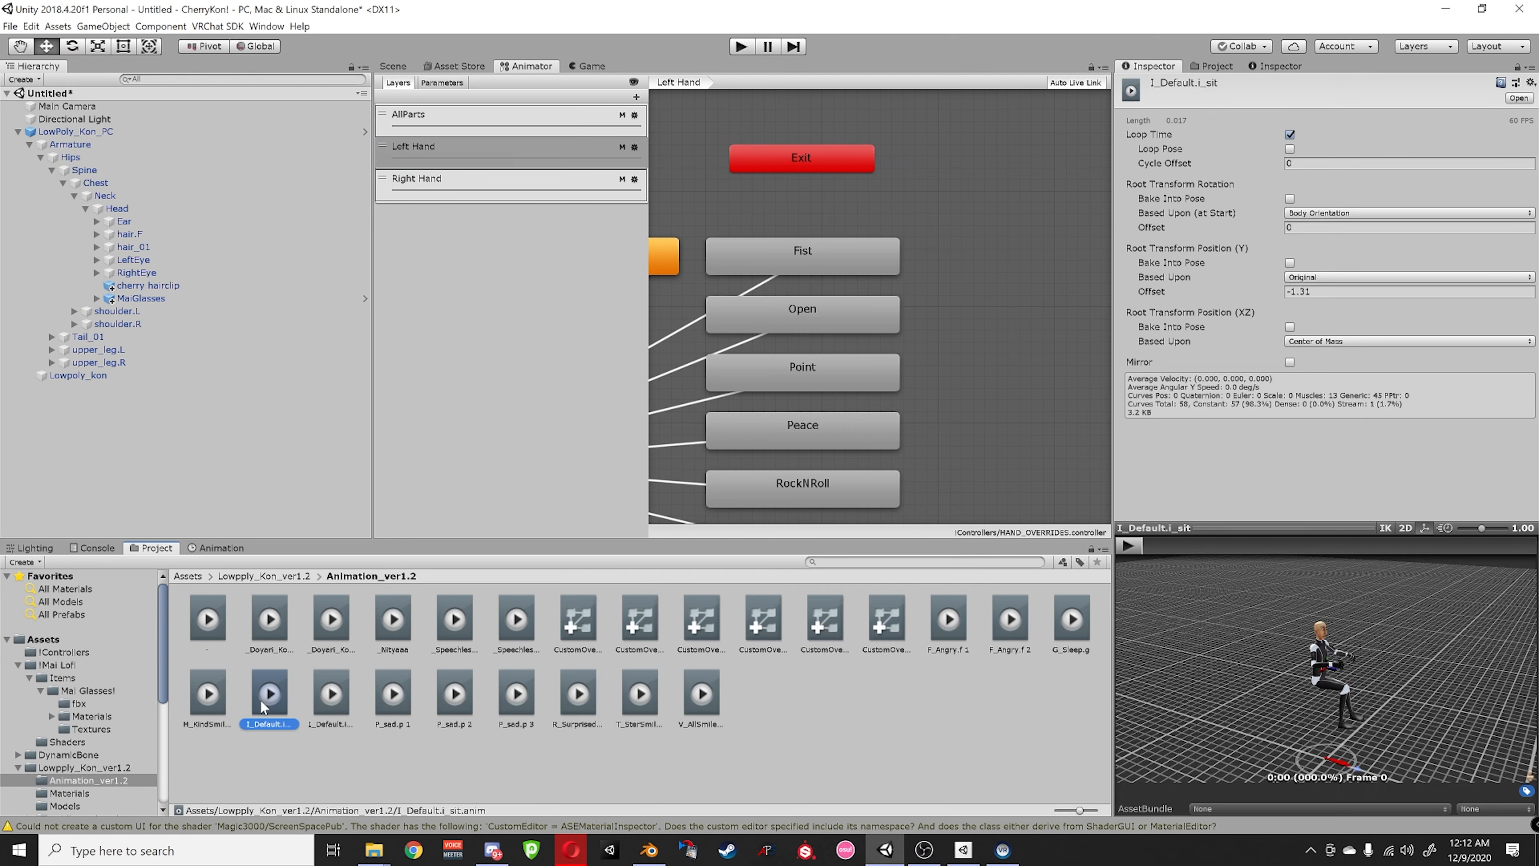
pyautogui.click(326, 703)
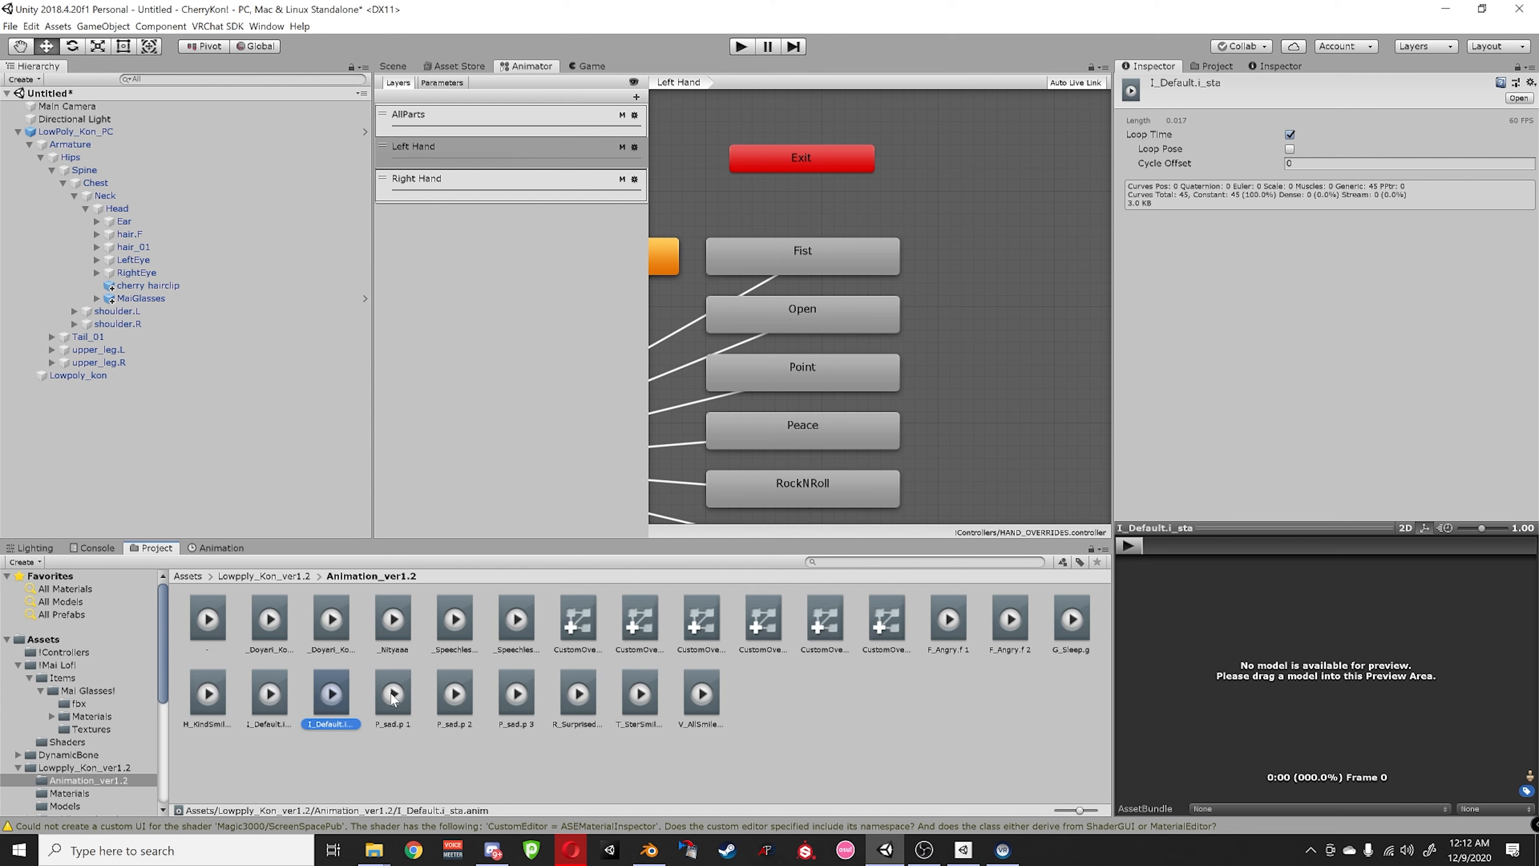
pyautogui.click(202, 703)
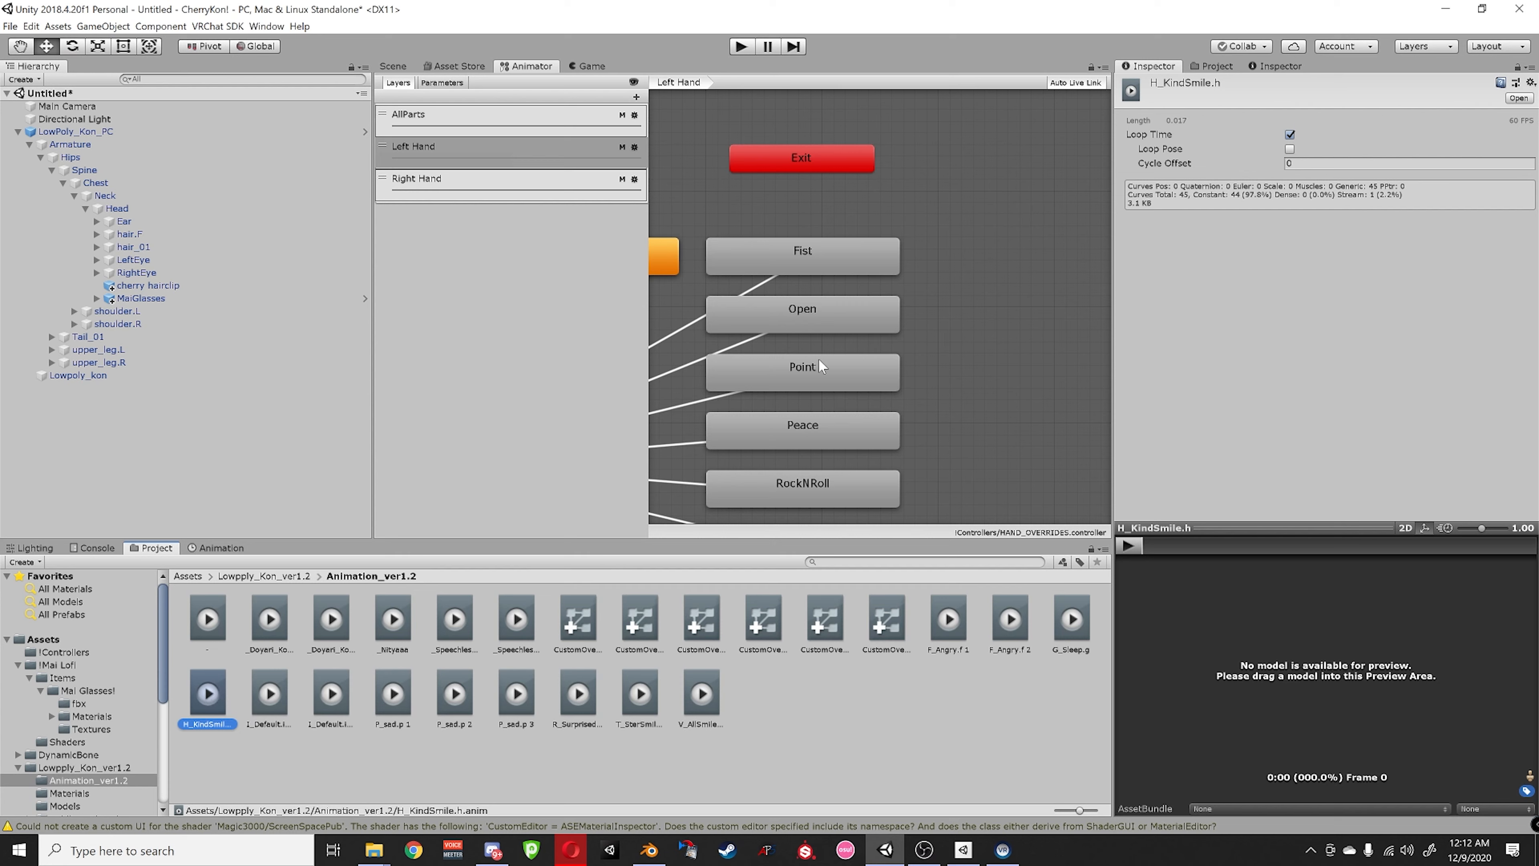
pyautogui.click(803, 313)
pyautogui.moveTo(216, 699); pyautogui.dragTo(1303, 127)
# - Set H_KindSmile as the Right Hand Open state's motion
pyautogui.click(439, 185)
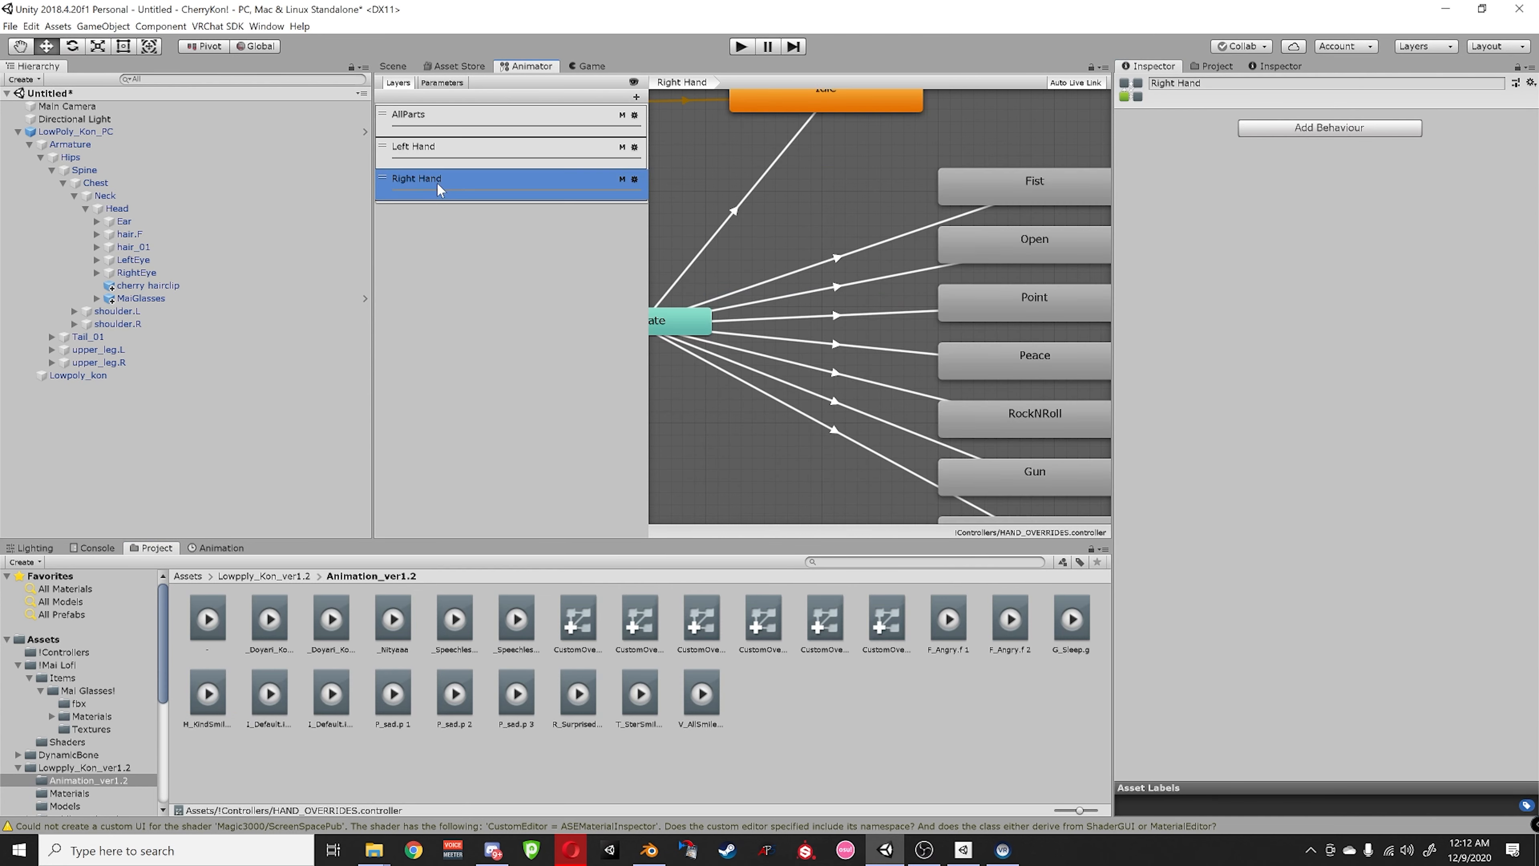
pyautogui.moveTo(834, 378); pyautogui.dragTo(695, 390, button='middle')
pyautogui.click(908, 261)
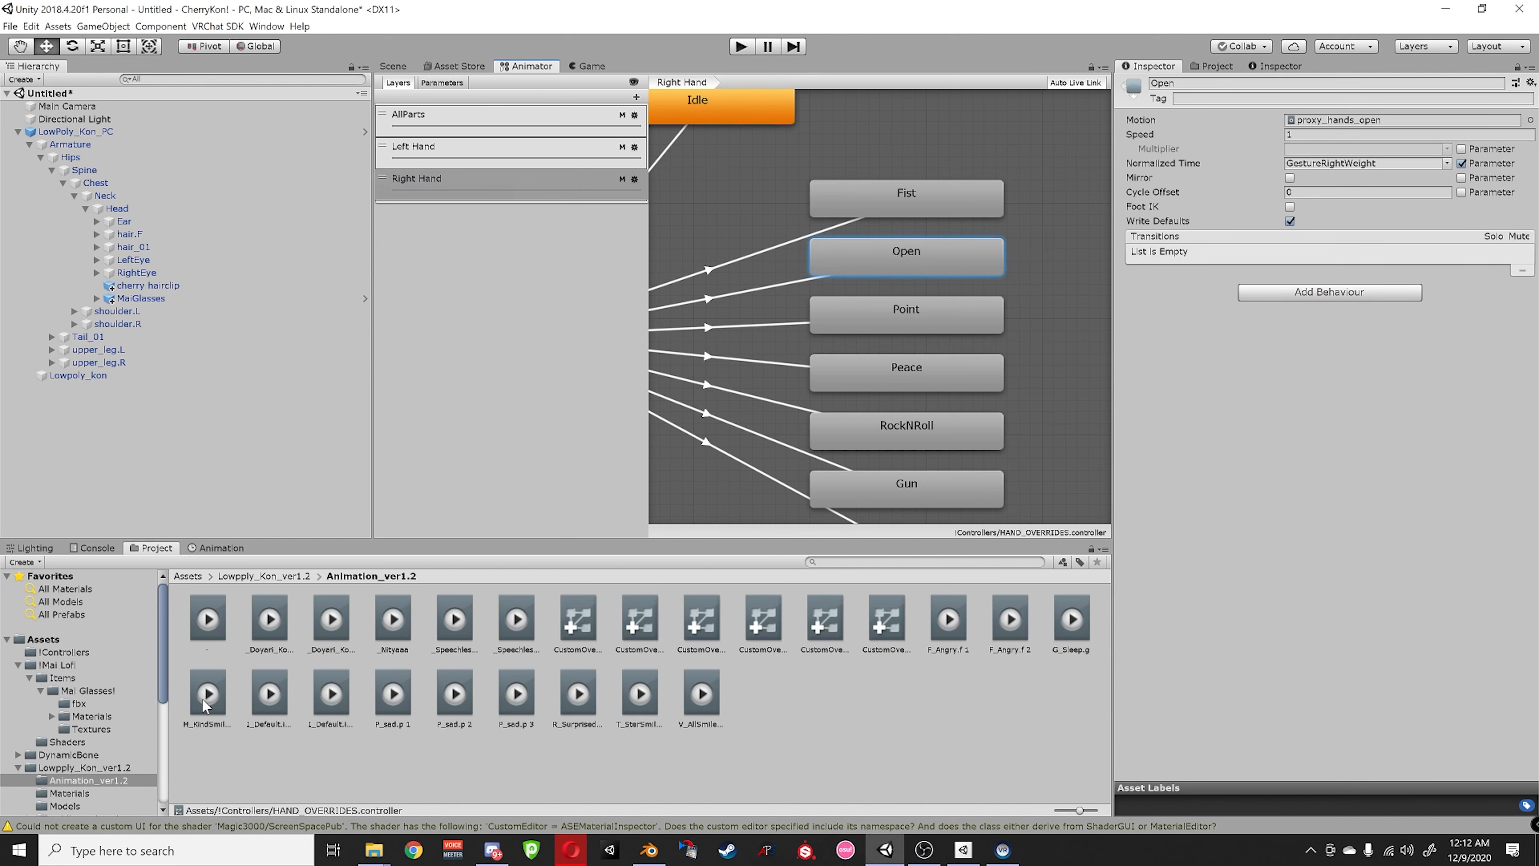
pyautogui.moveTo(206, 705); pyautogui.dragTo(1306, 126)
# - Select Point and Thumbs up, previewing V_AllSmile, P_sad.p 3 and R_Surprised on the avatar's face
pyautogui.click(879, 295)
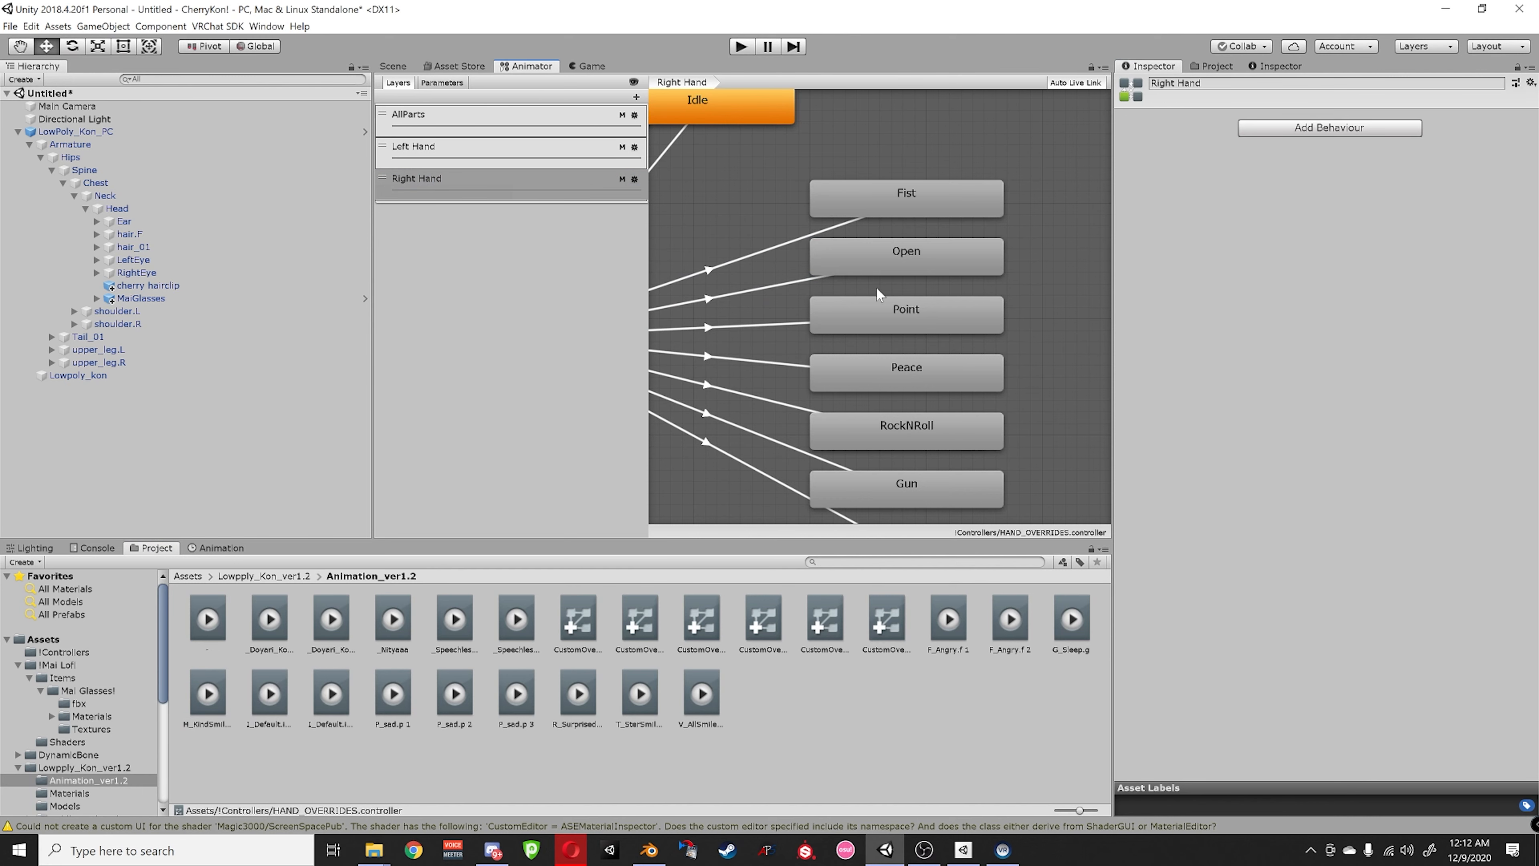
pyautogui.click(888, 312)
pyautogui.moveTo(895, 404); pyautogui.dragTo(882, 393, button='middle')
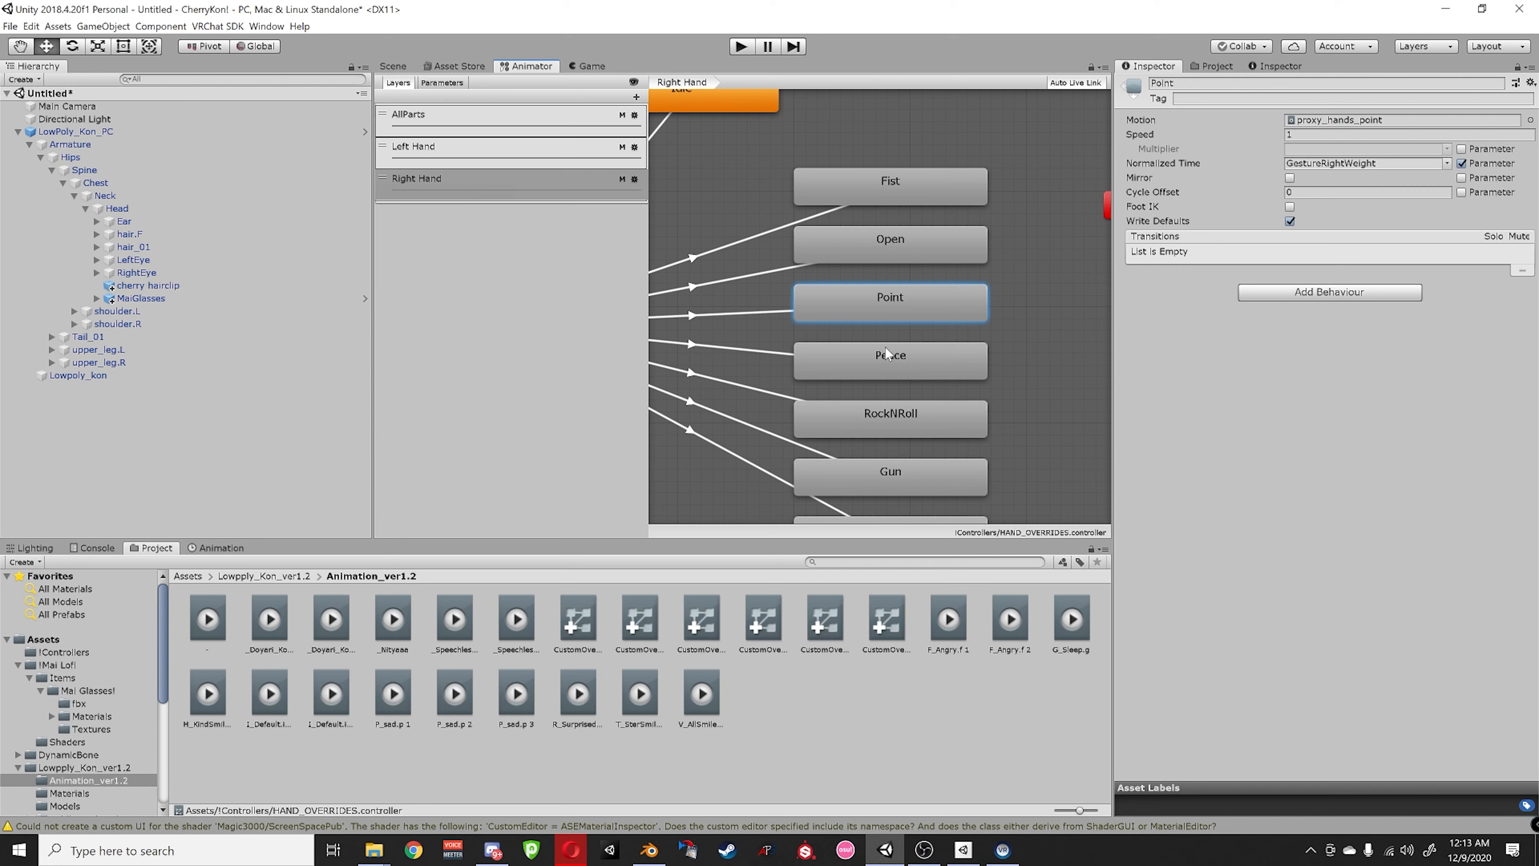
pyautogui.scroll(-3, 885, 346)
pyautogui.click(882, 466)
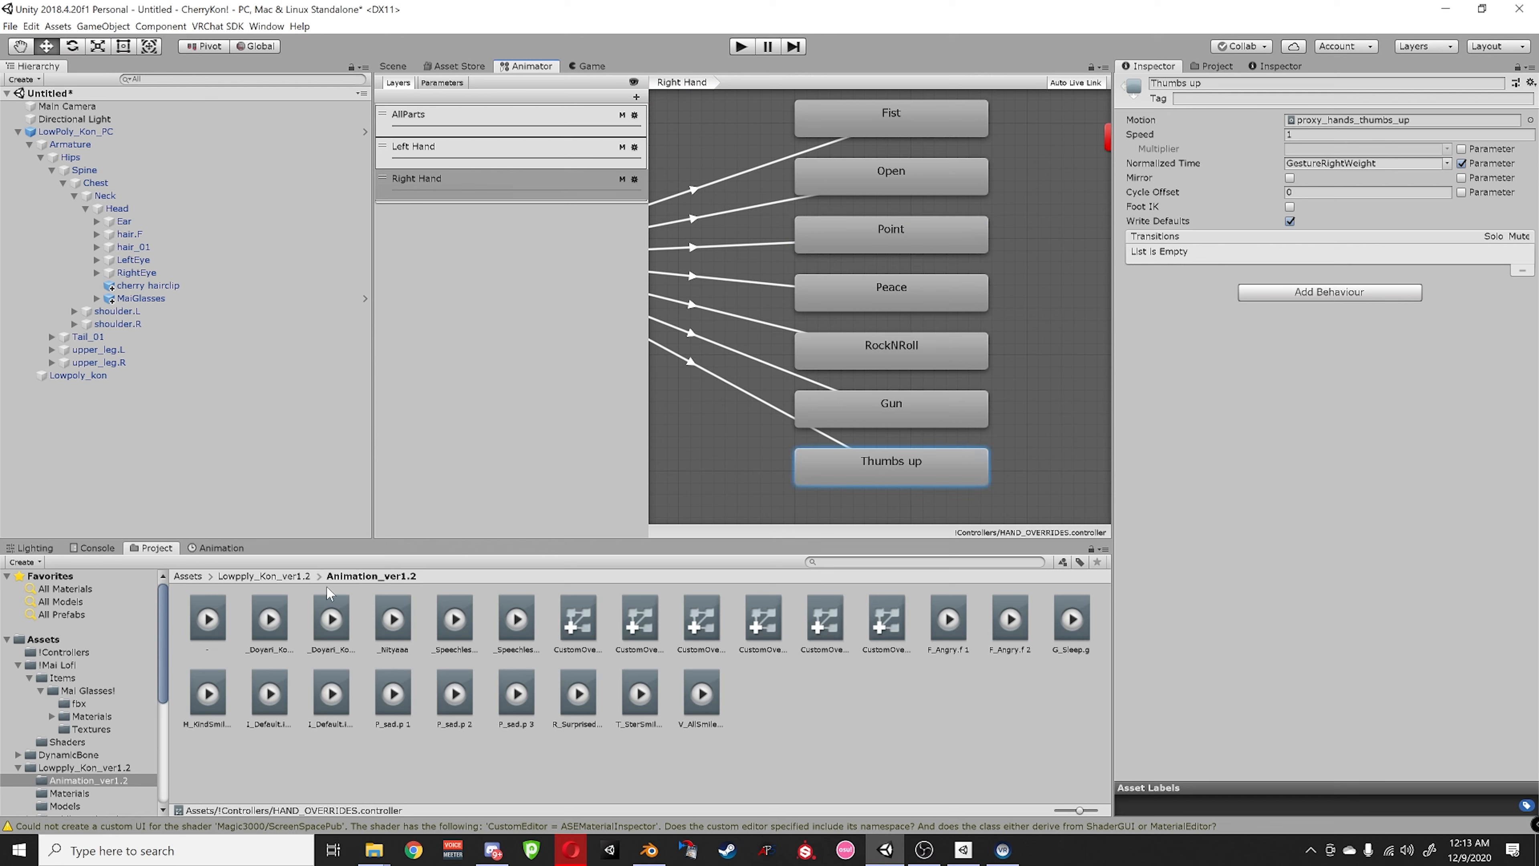
pyautogui.click(701, 697)
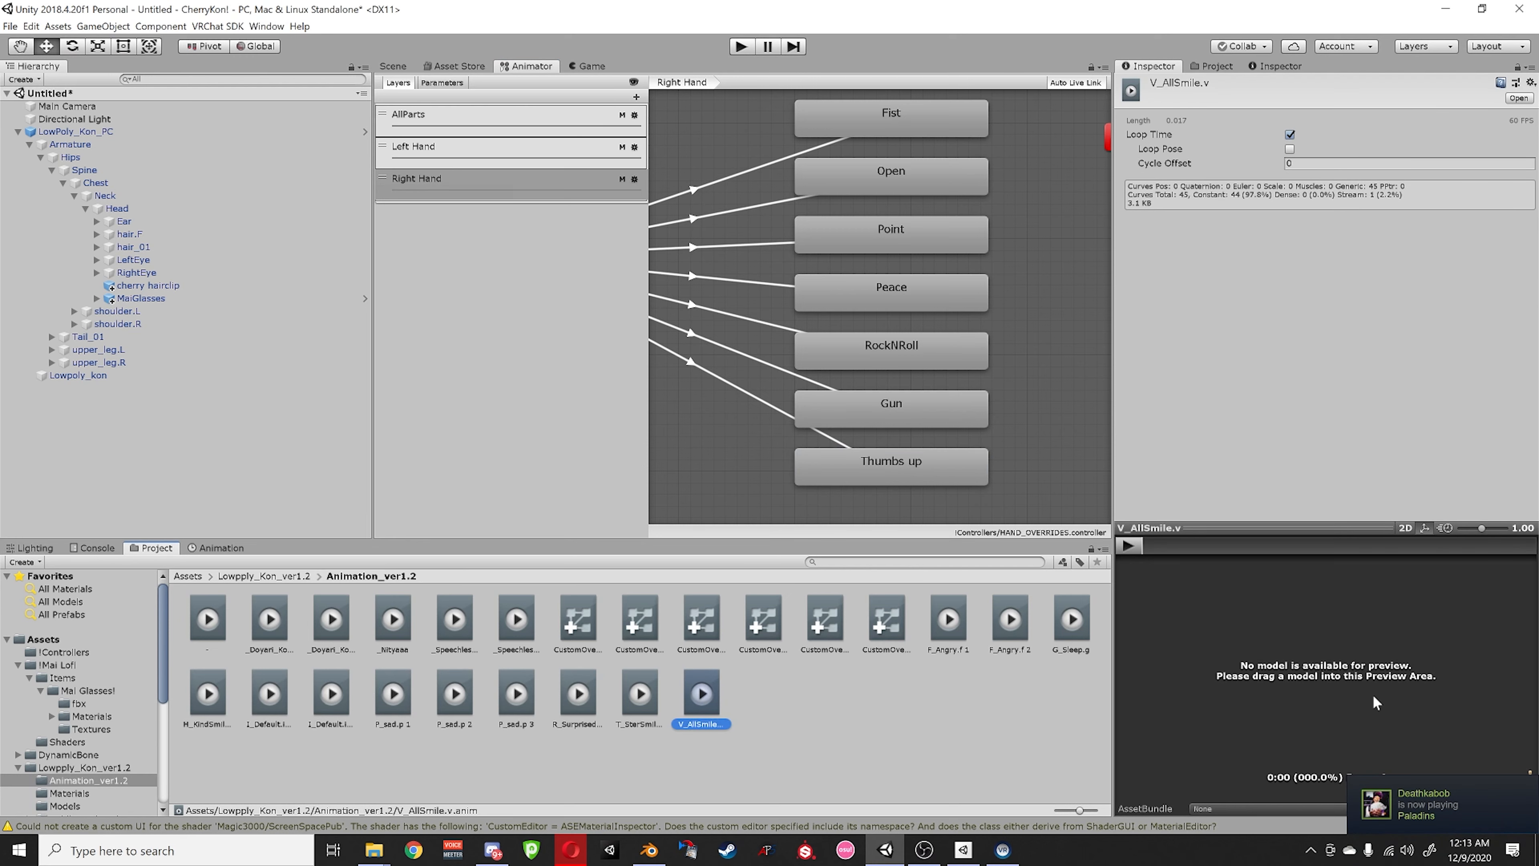
pyautogui.moveTo(701, 697); pyautogui.dragTo(209, 133)
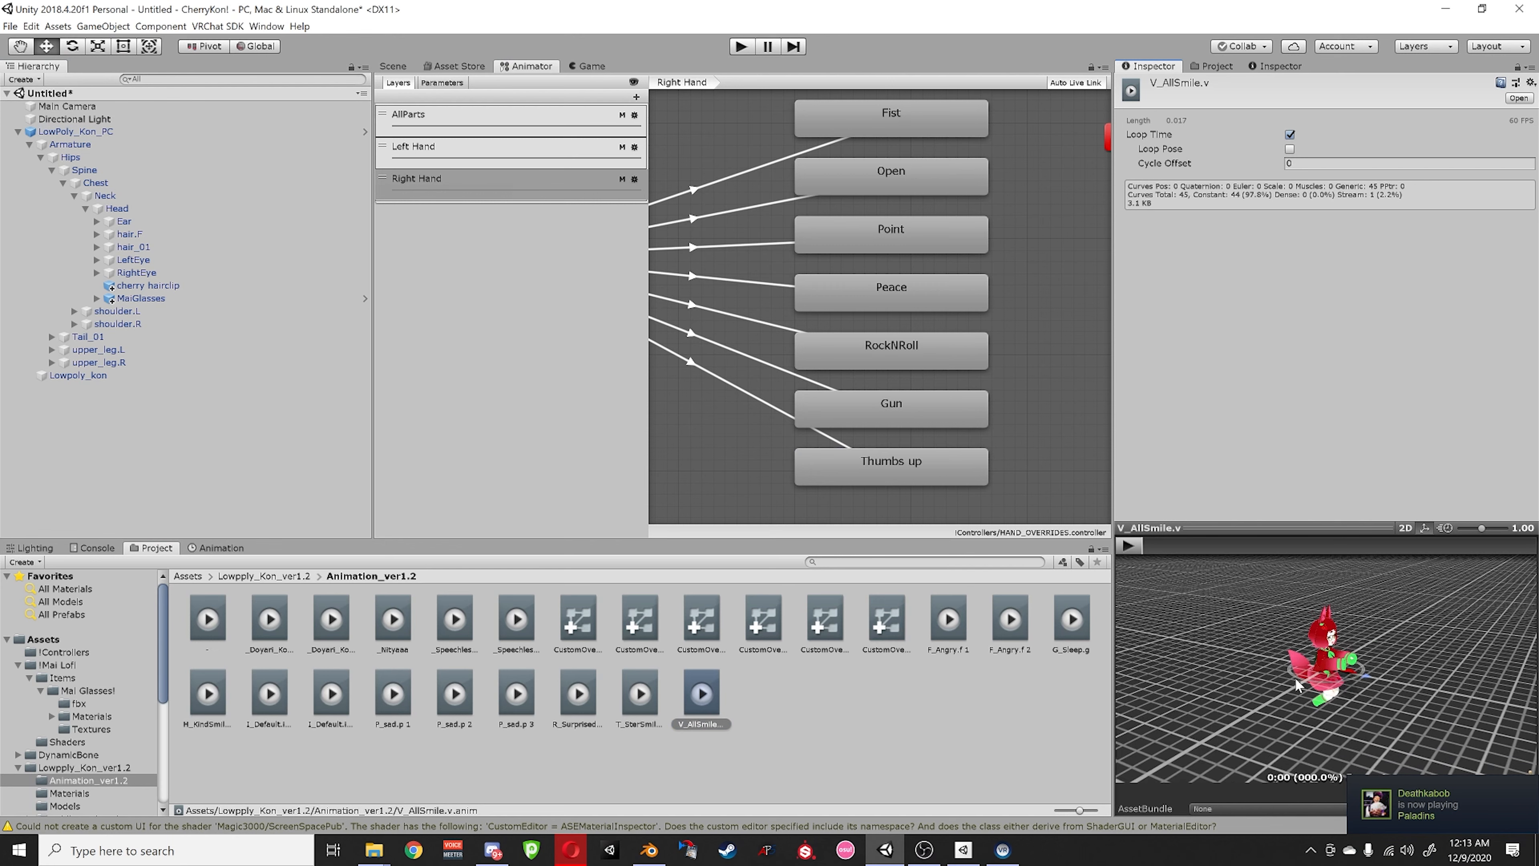
pyautogui.scroll(10, 1295, 684)
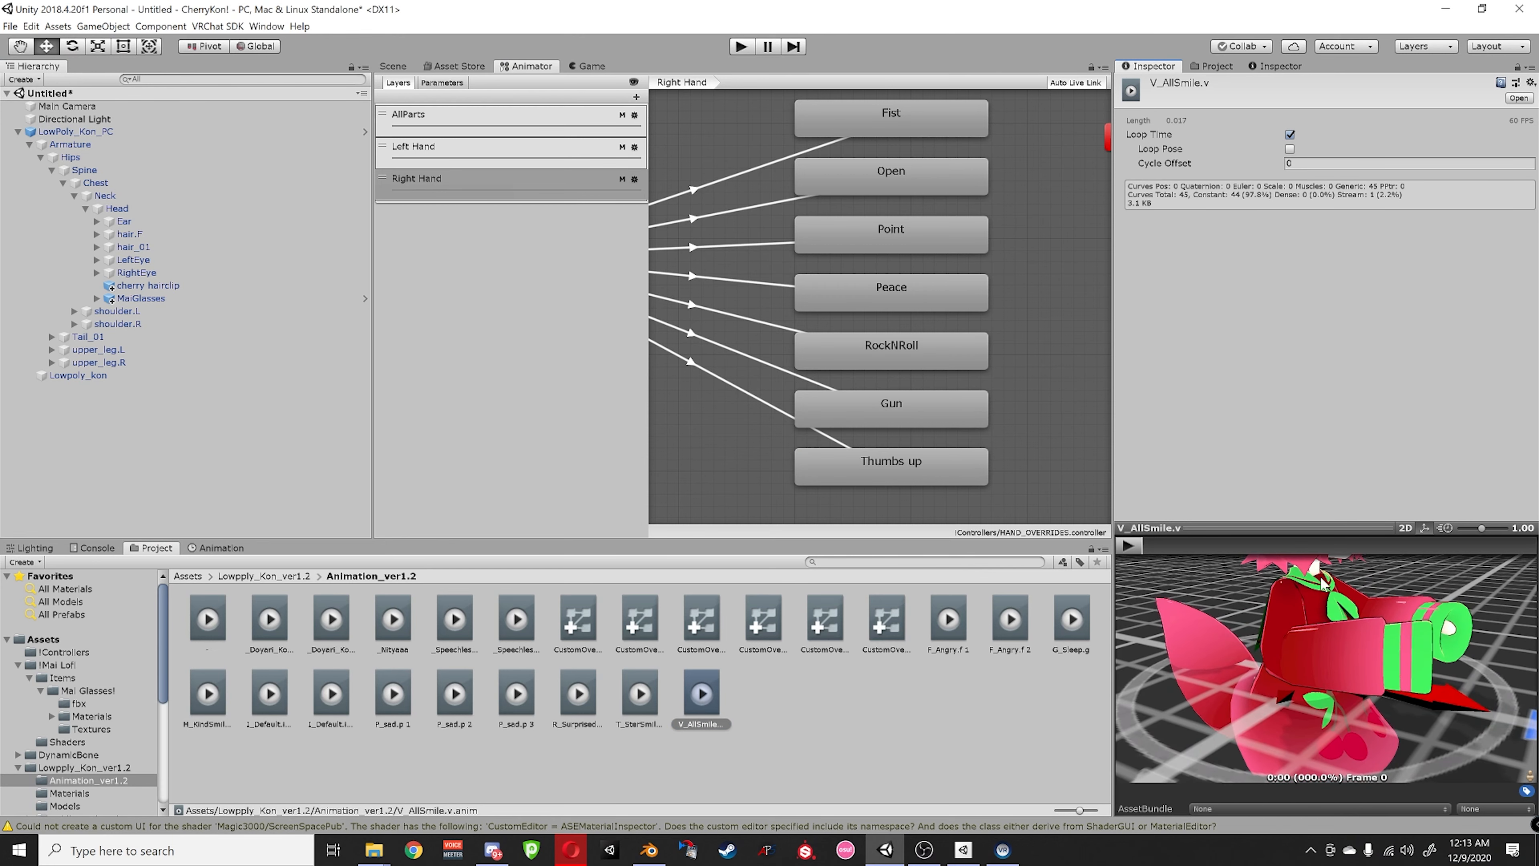
pyautogui.moveTo(1323, 581); pyautogui.dragTo(1312, 638)
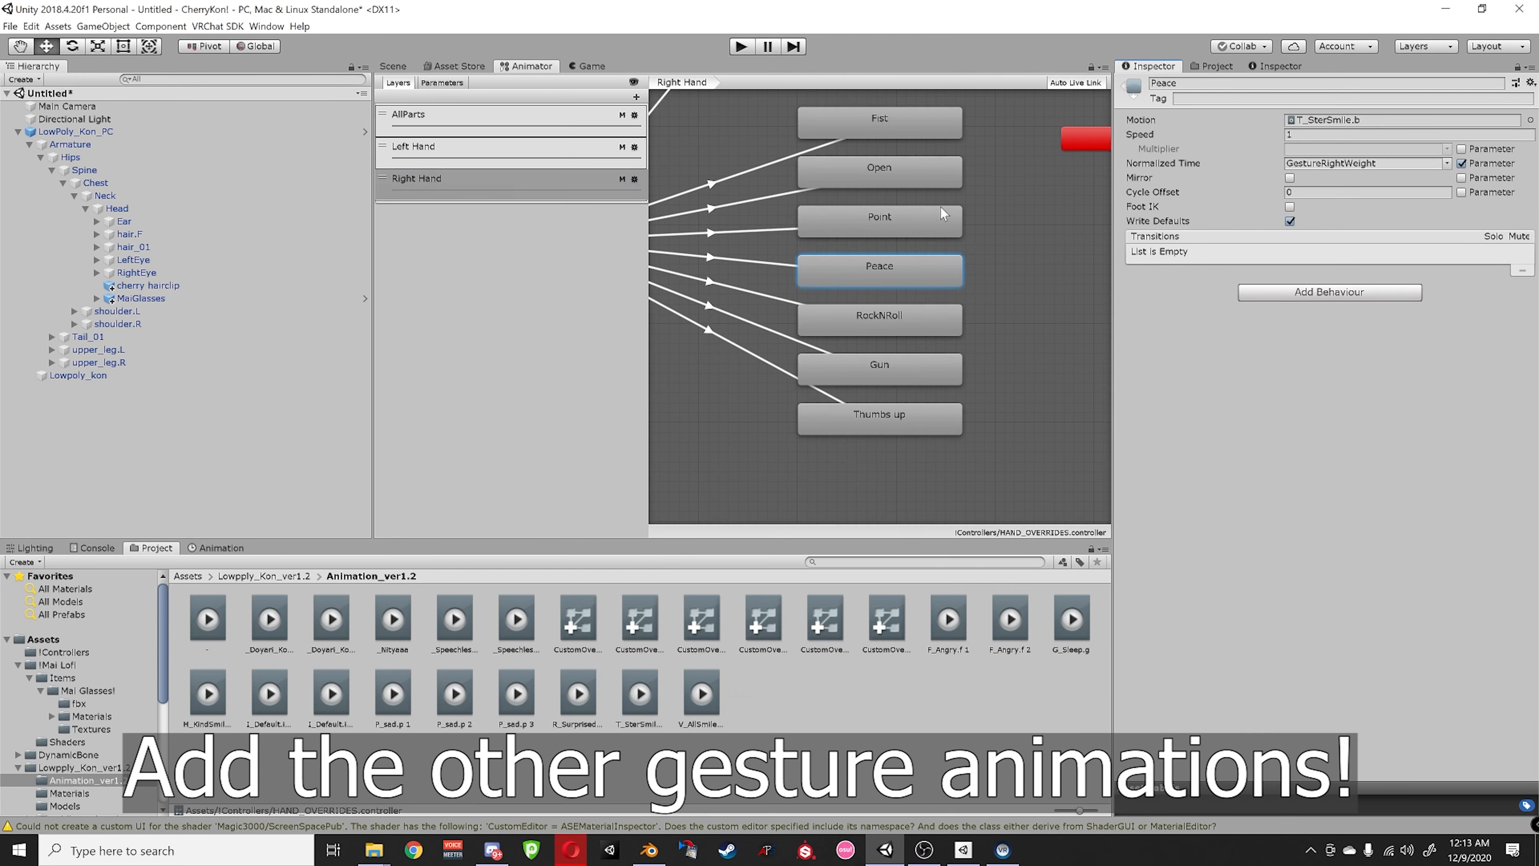
pyautogui.click(516, 693)
pyautogui.click(577, 693)
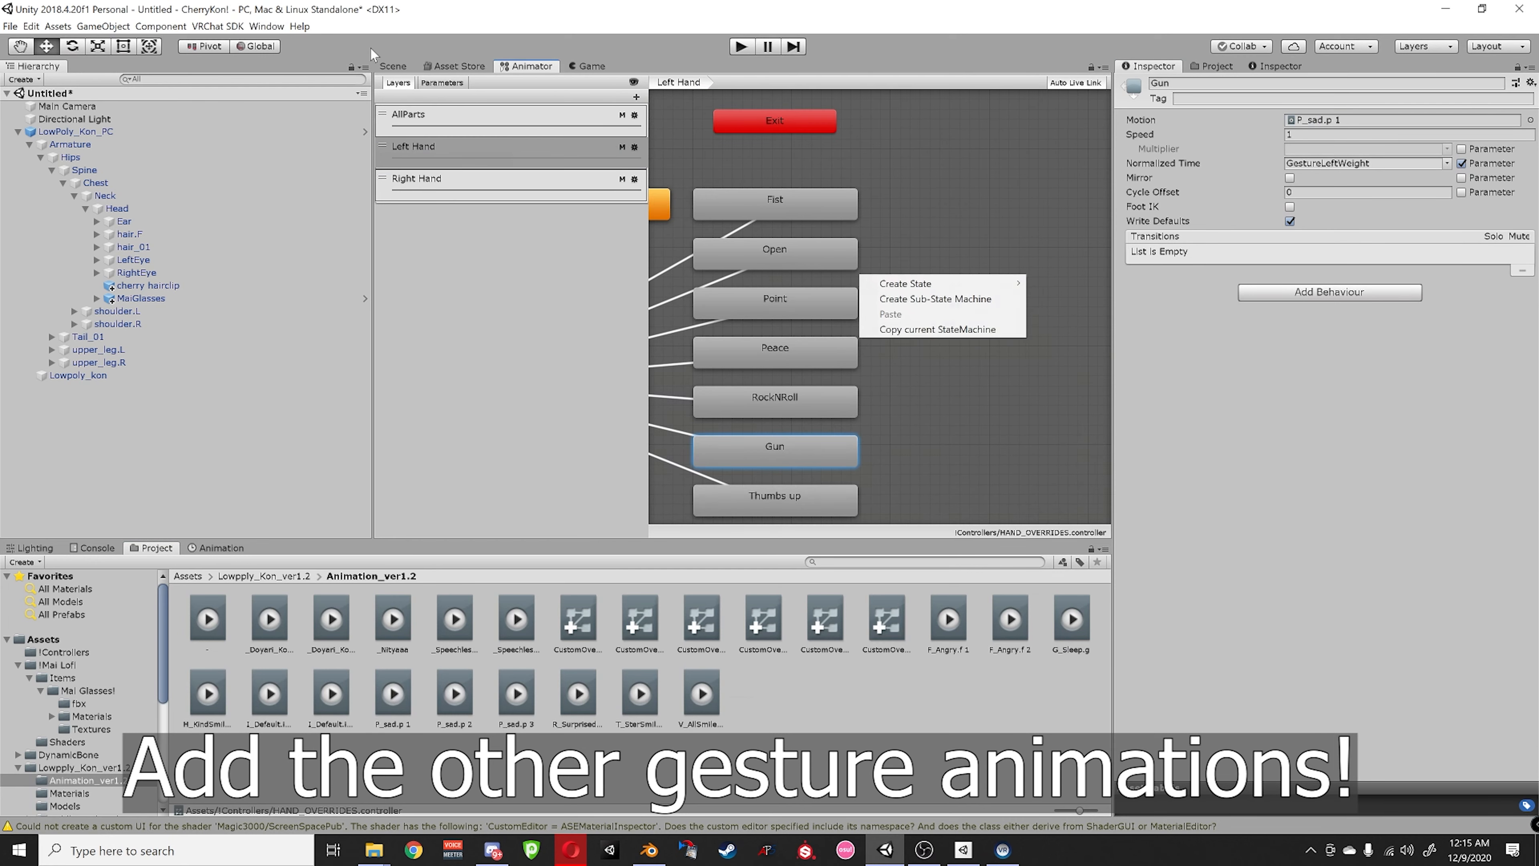
# - Return to the Scene view and select the LowPoly_Kon_PC avatar
pyautogui.click(391, 65)
pyautogui.moveTo(626, 281); pyautogui.dragTo(599, 240, button='middle')
pyautogui.moveTo(600, 240); pyautogui.dragTo(607, 298, button='right')
pyautogui.click(137, 133)
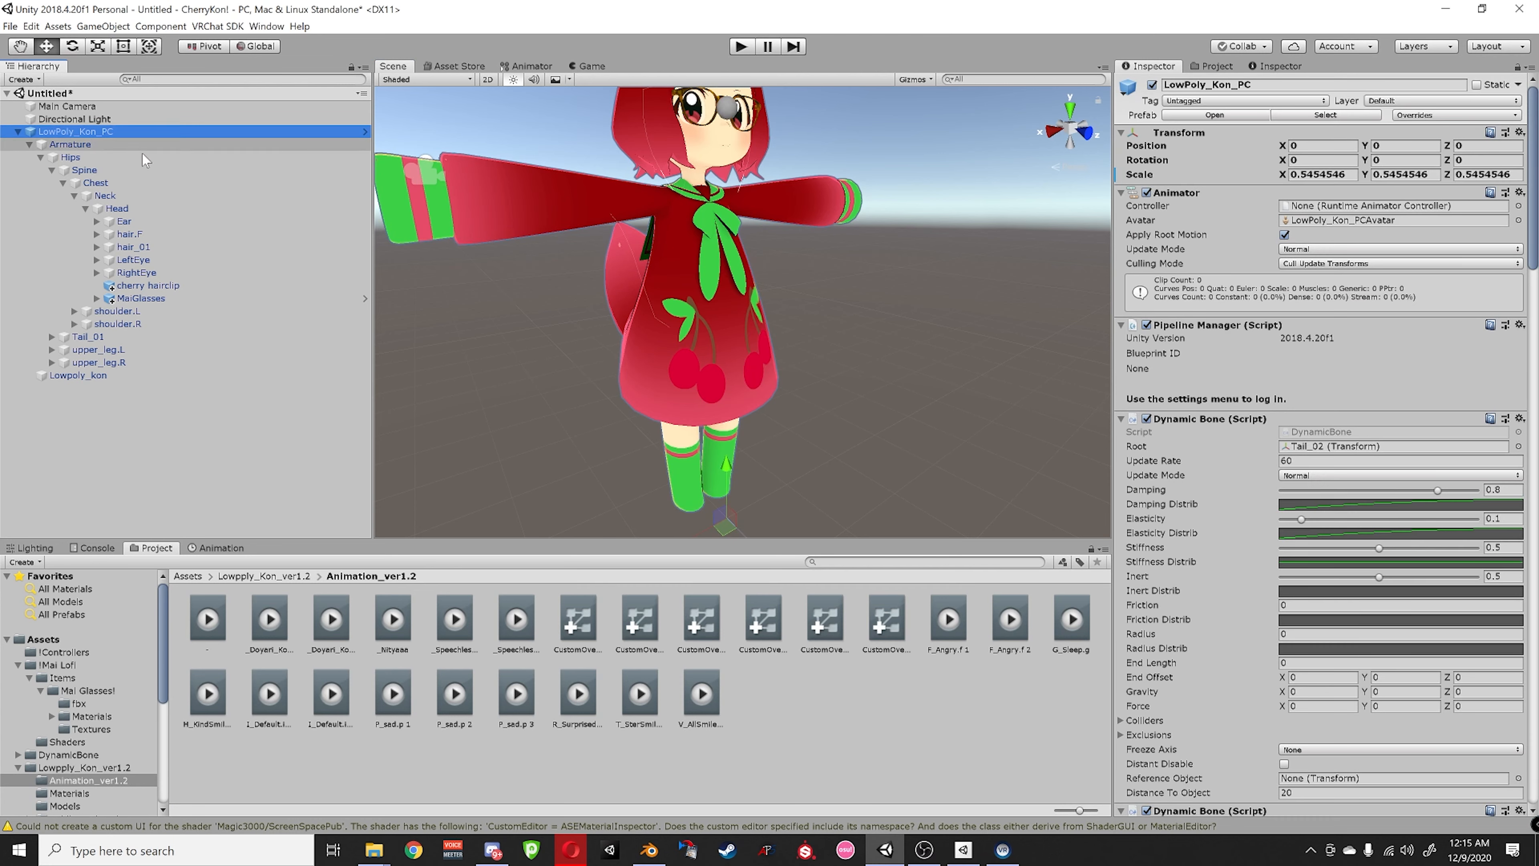
# - Scroll the Inspector to Playable Layers to verify Gesture and FX use HAND_OVERRIDES
pyautogui.scroll(-15, 1177, 361)
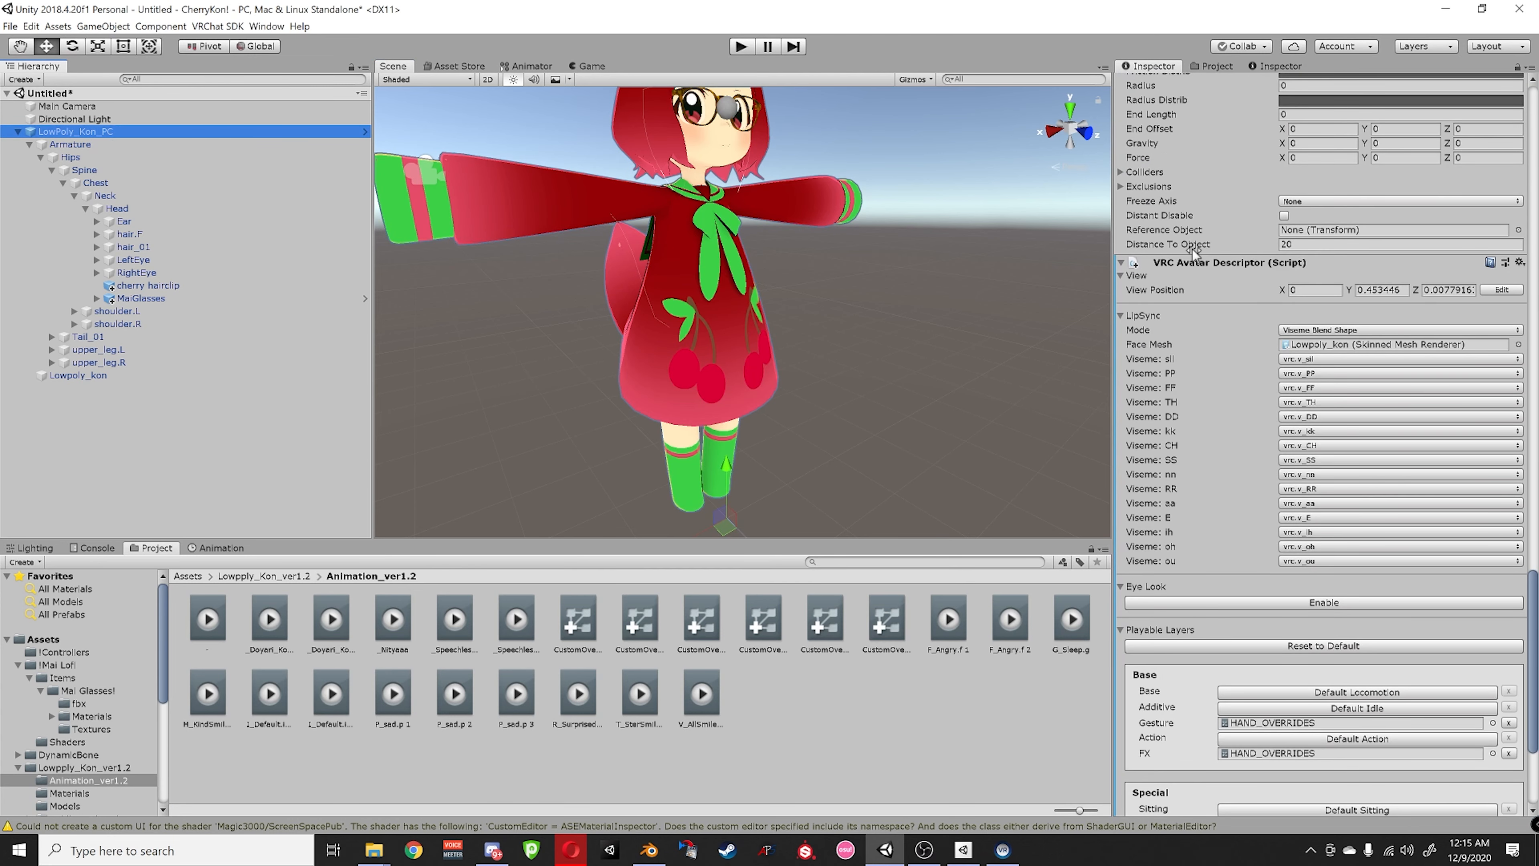
pyautogui.scroll(-5, 1230, 528)
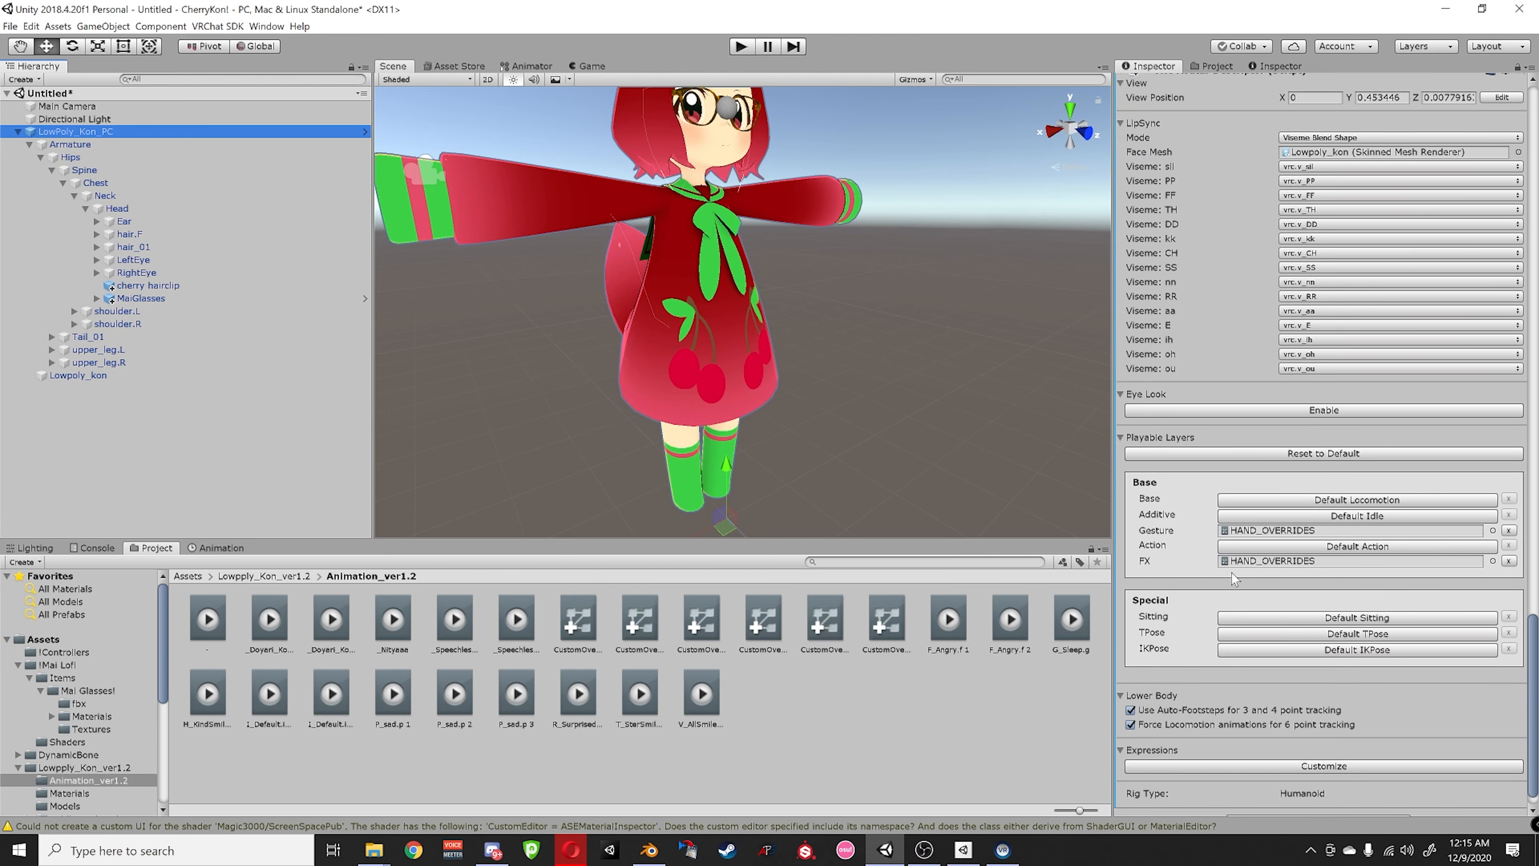
pyautogui.scroll(-1, 1224, 612)
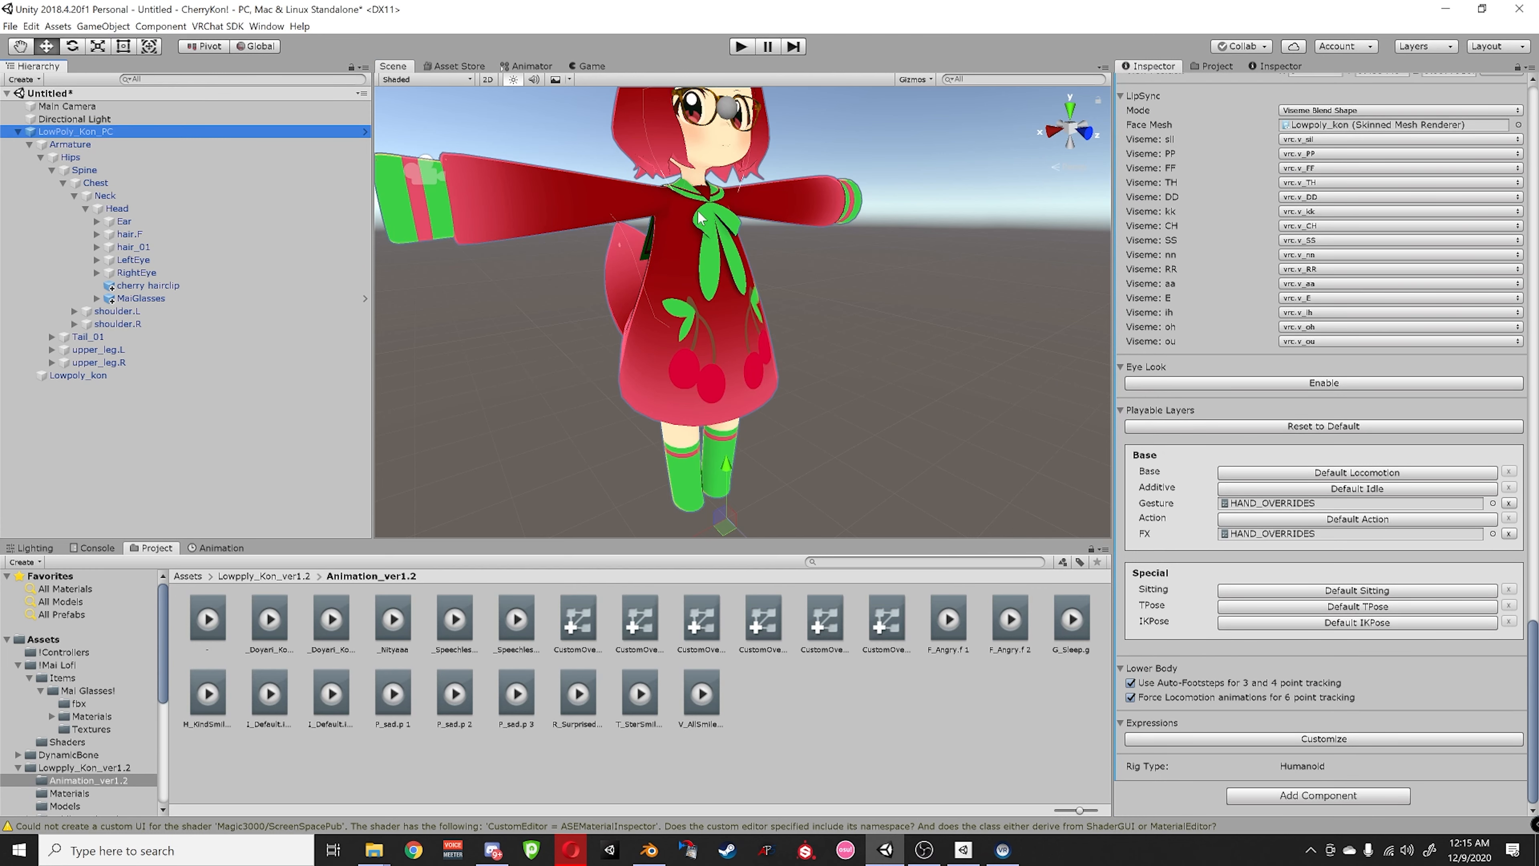
# - Frame the avatar, enter Play mode and apply the HAND_OVERRIDES controller to it
pyautogui.press('f')
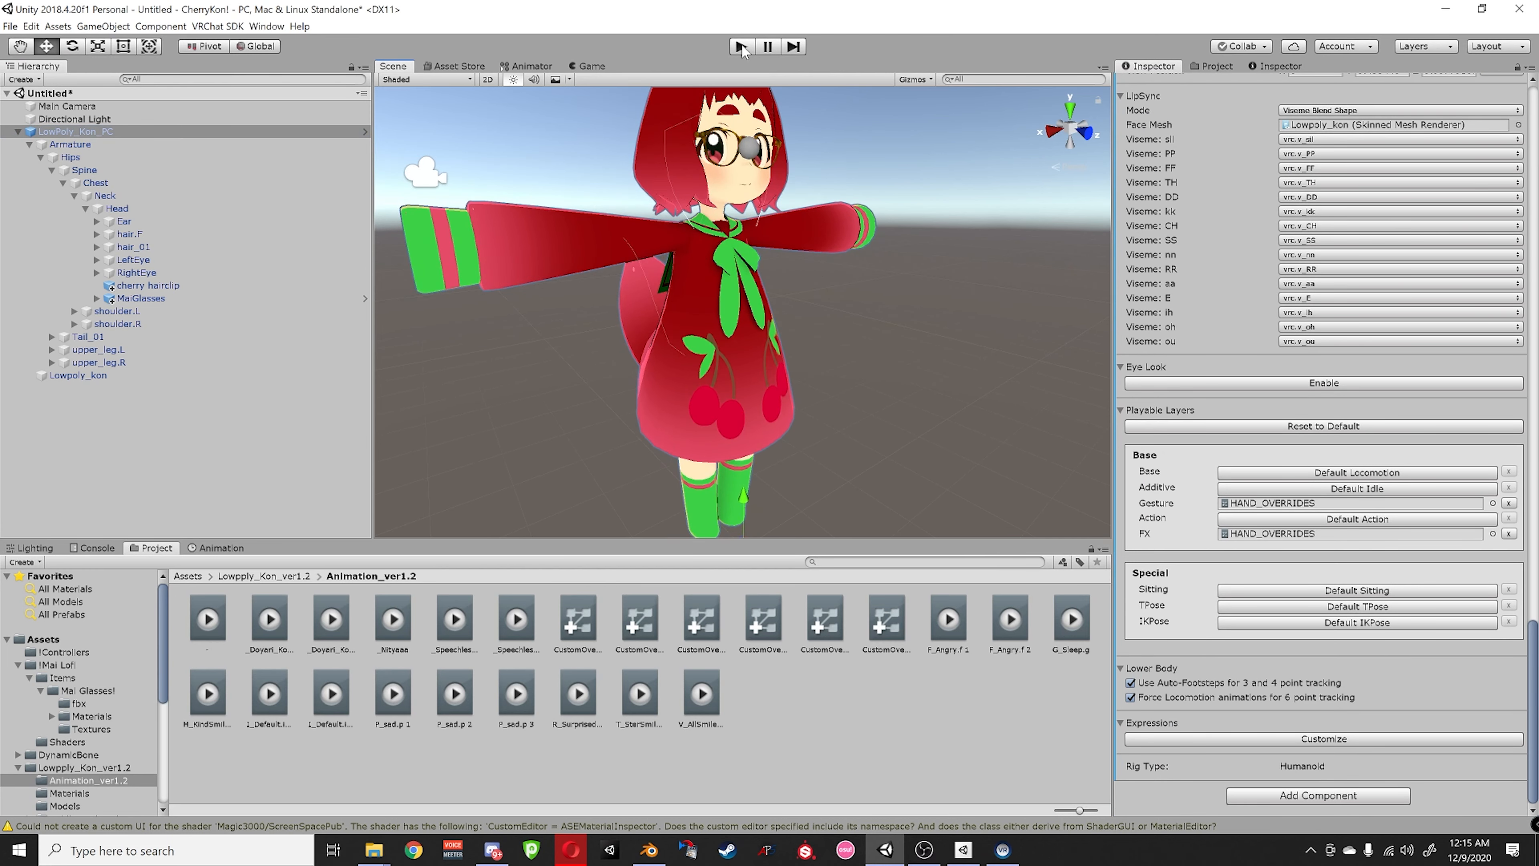
pyautogui.click(742, 48)
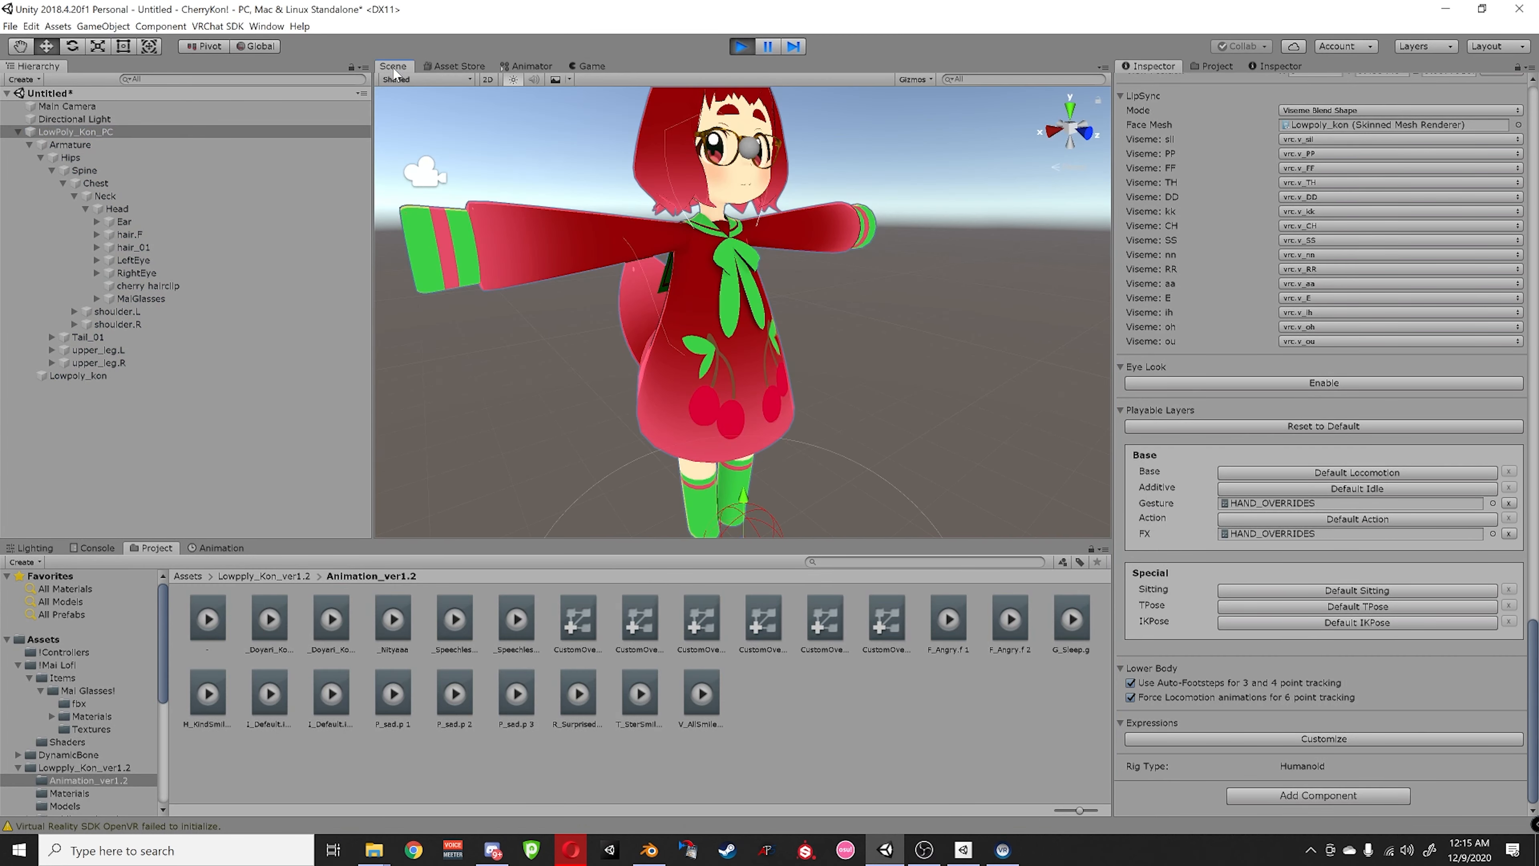
pyautogui.click(187, 576)
pyautogui.doubleClick(206, 623)
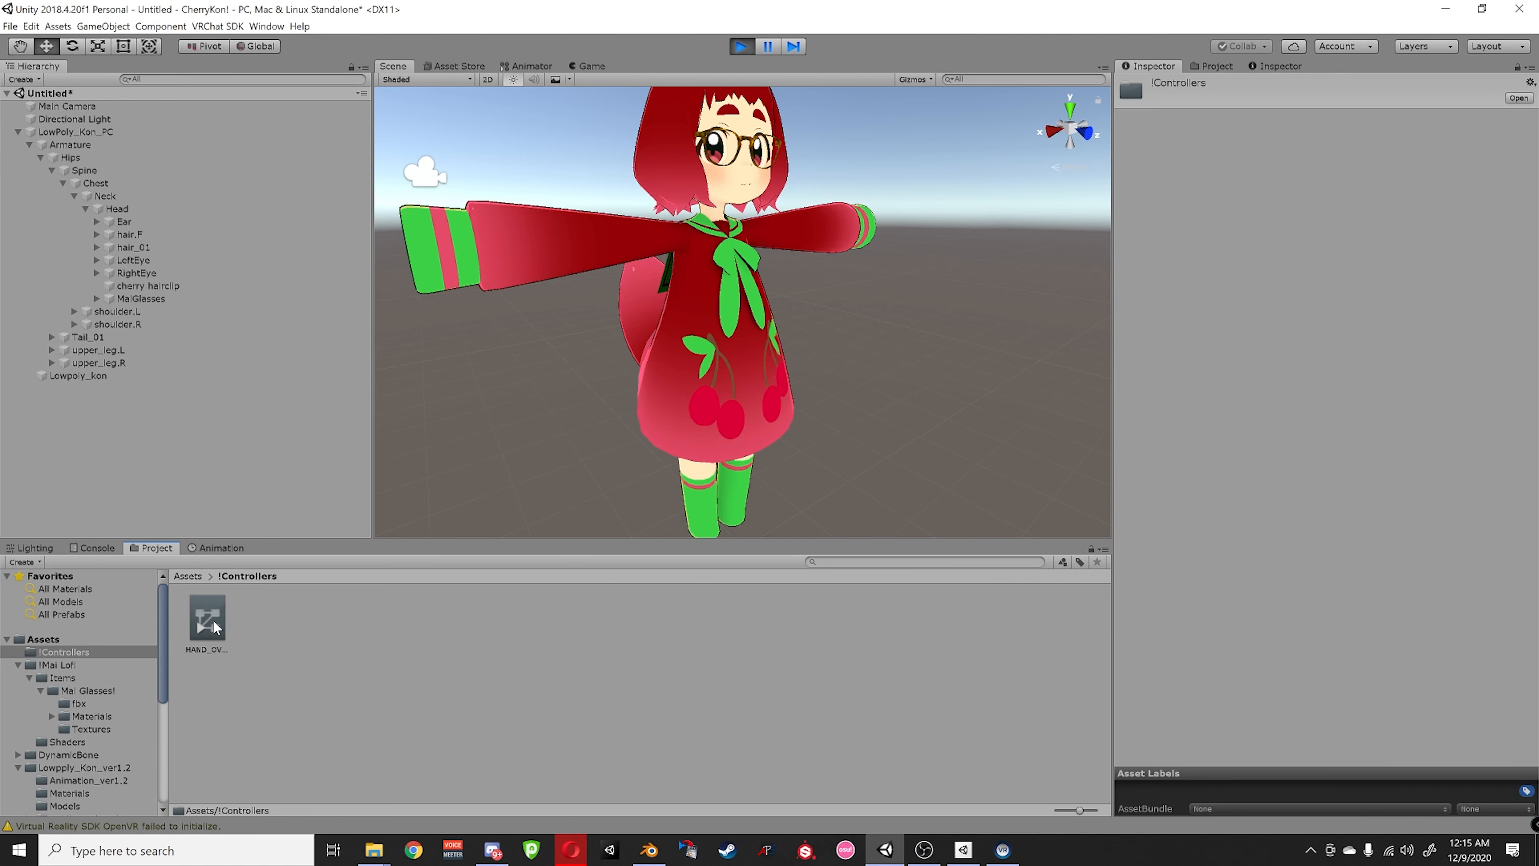
pyautogui.moveTo(213, 622); pyautogui.dragTo(97, 132)
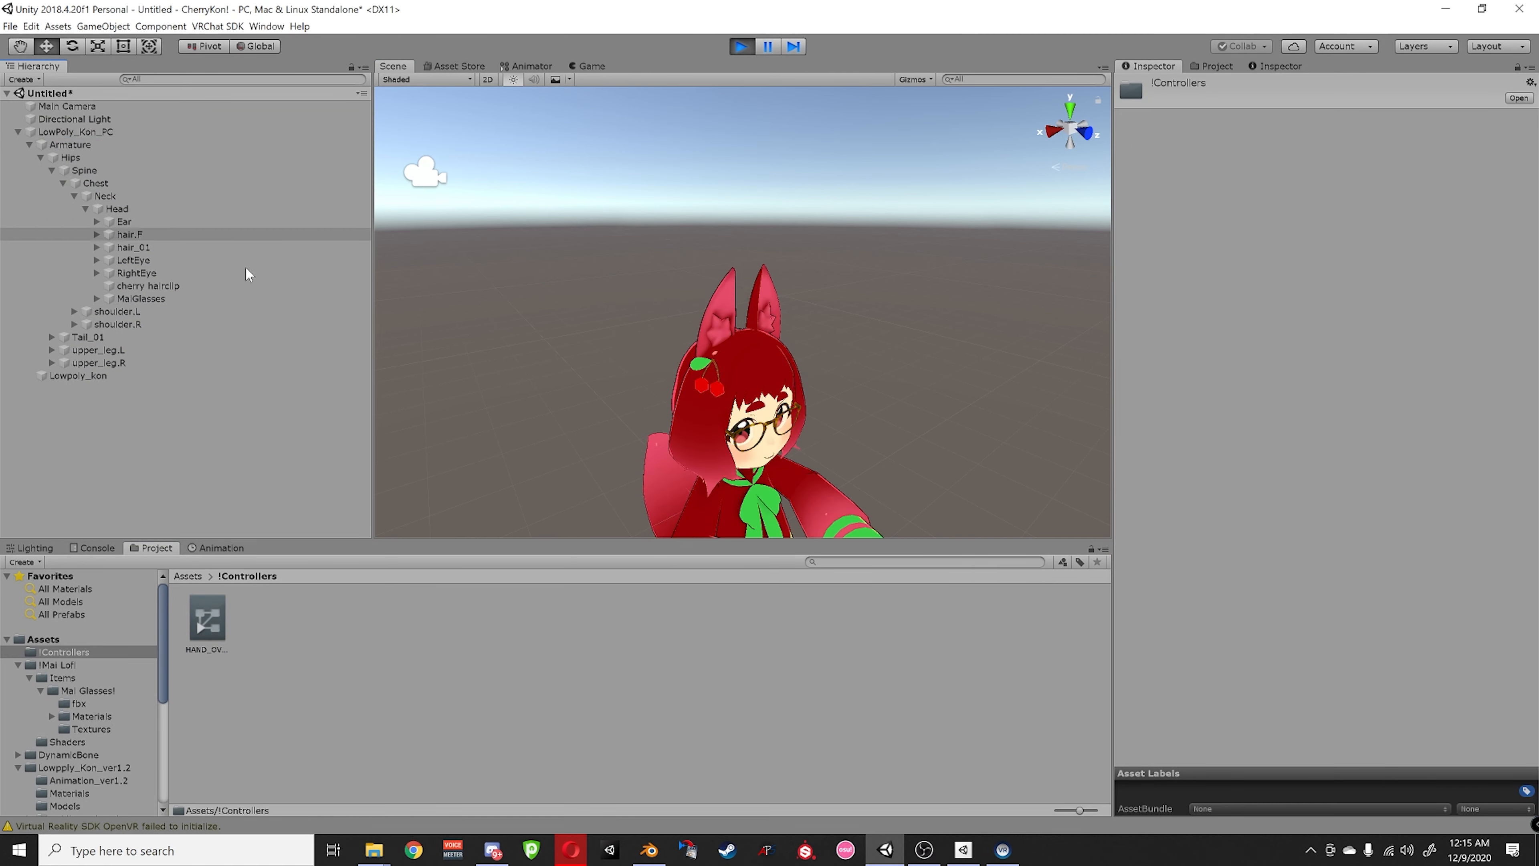
# - Show the Animator gesture parameters and check the avatar's hand pose in Scene and Game views
pyautogui.moveTo(649, 423); pyautogui.dragTo(618, 346, button='middle')
pyautogui.scroll(5, 614, 344)
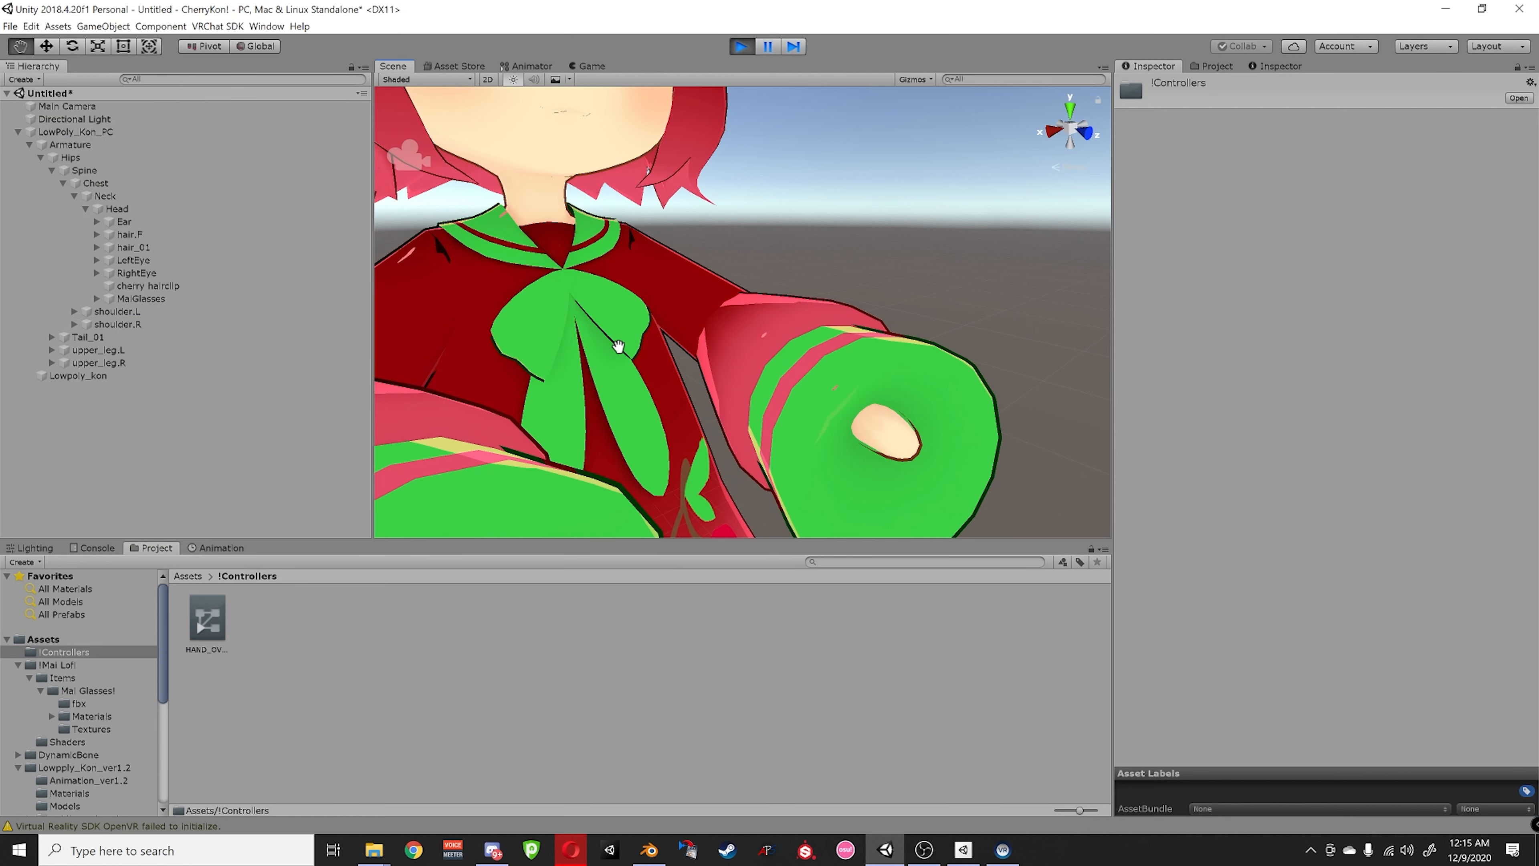
pyautogui.scroll(-5, 618, 346)
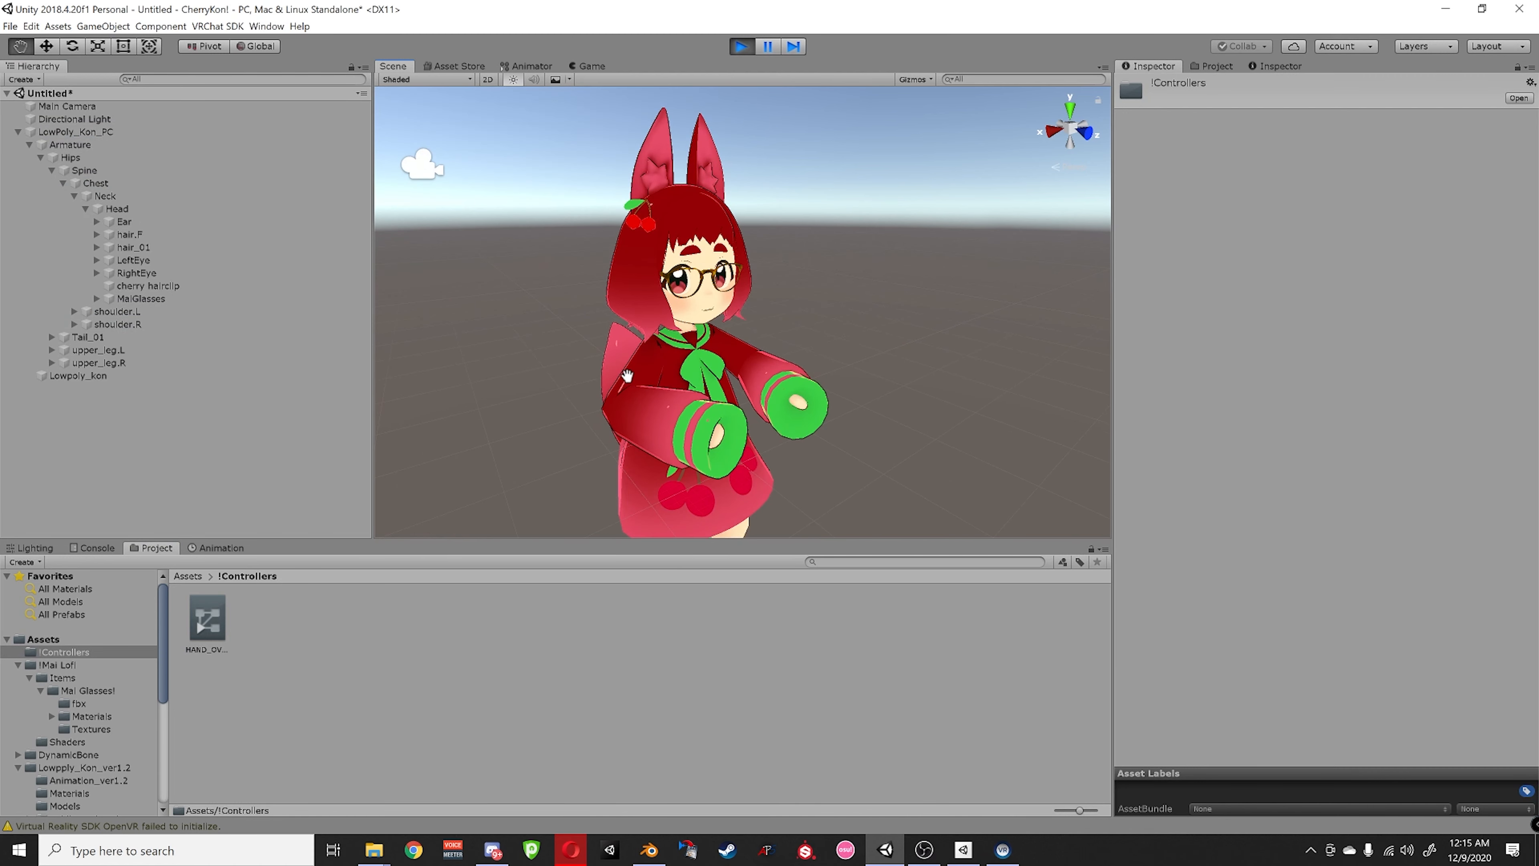
pyautogui.click(532, 66)
pyautogui.click(442, 83)
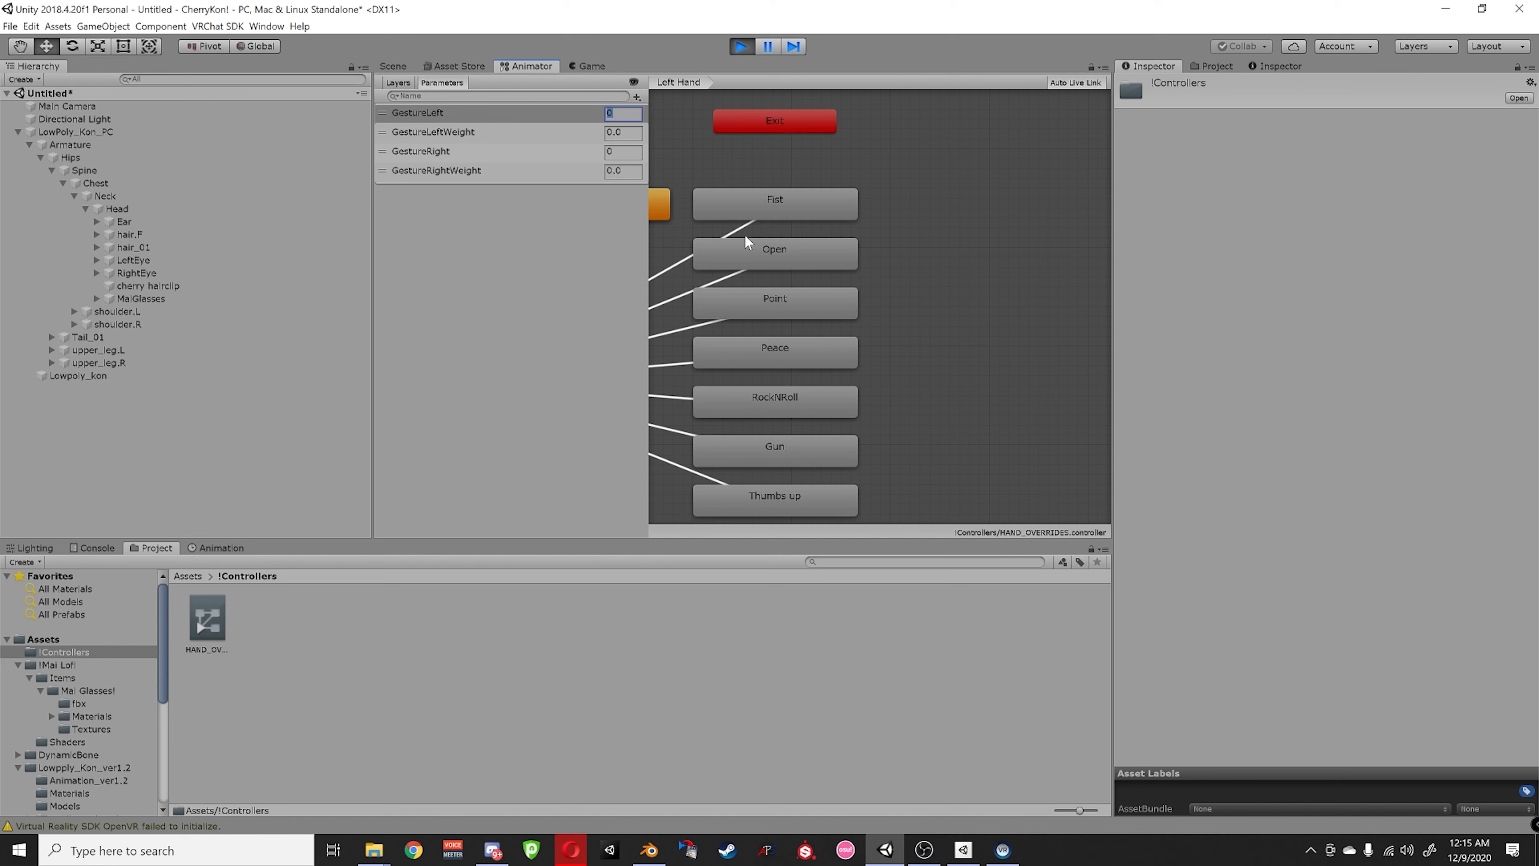
pyautogui.click(394, 68)
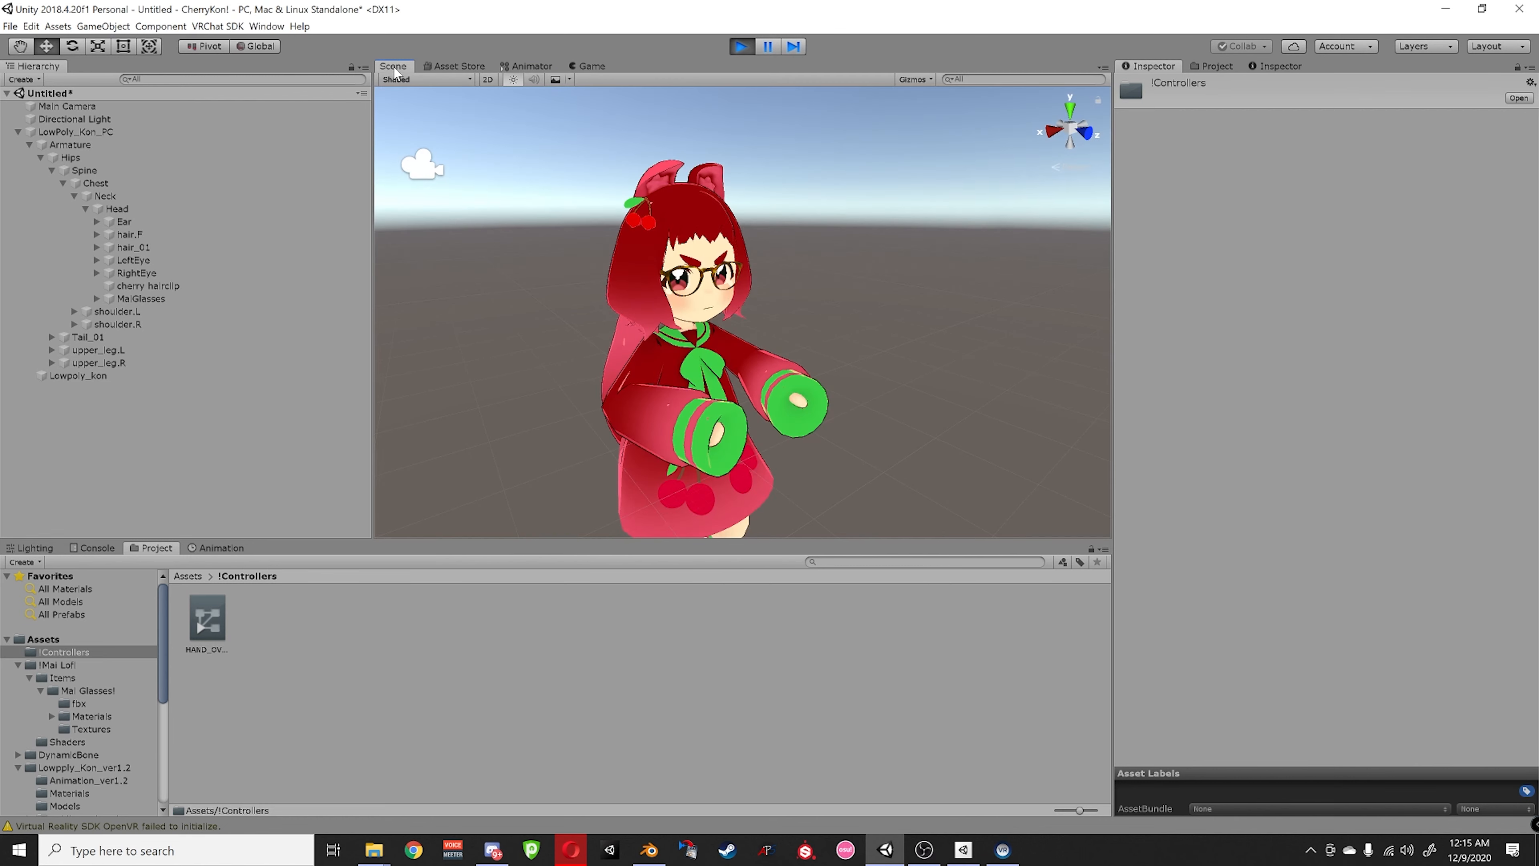
pyautogui.click(529, 65)
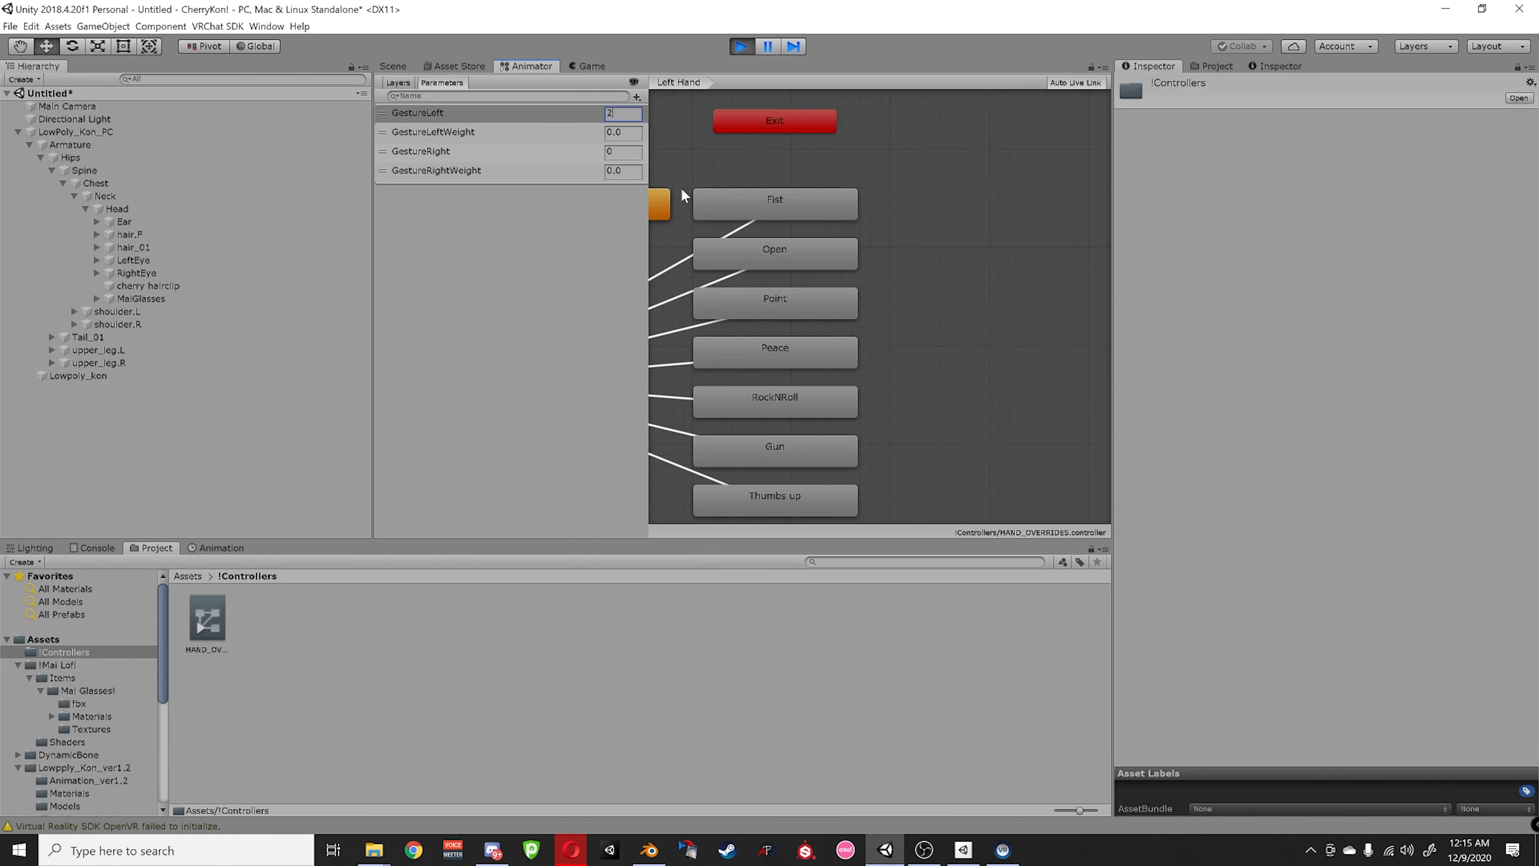
pyautogui.click(389, 70)
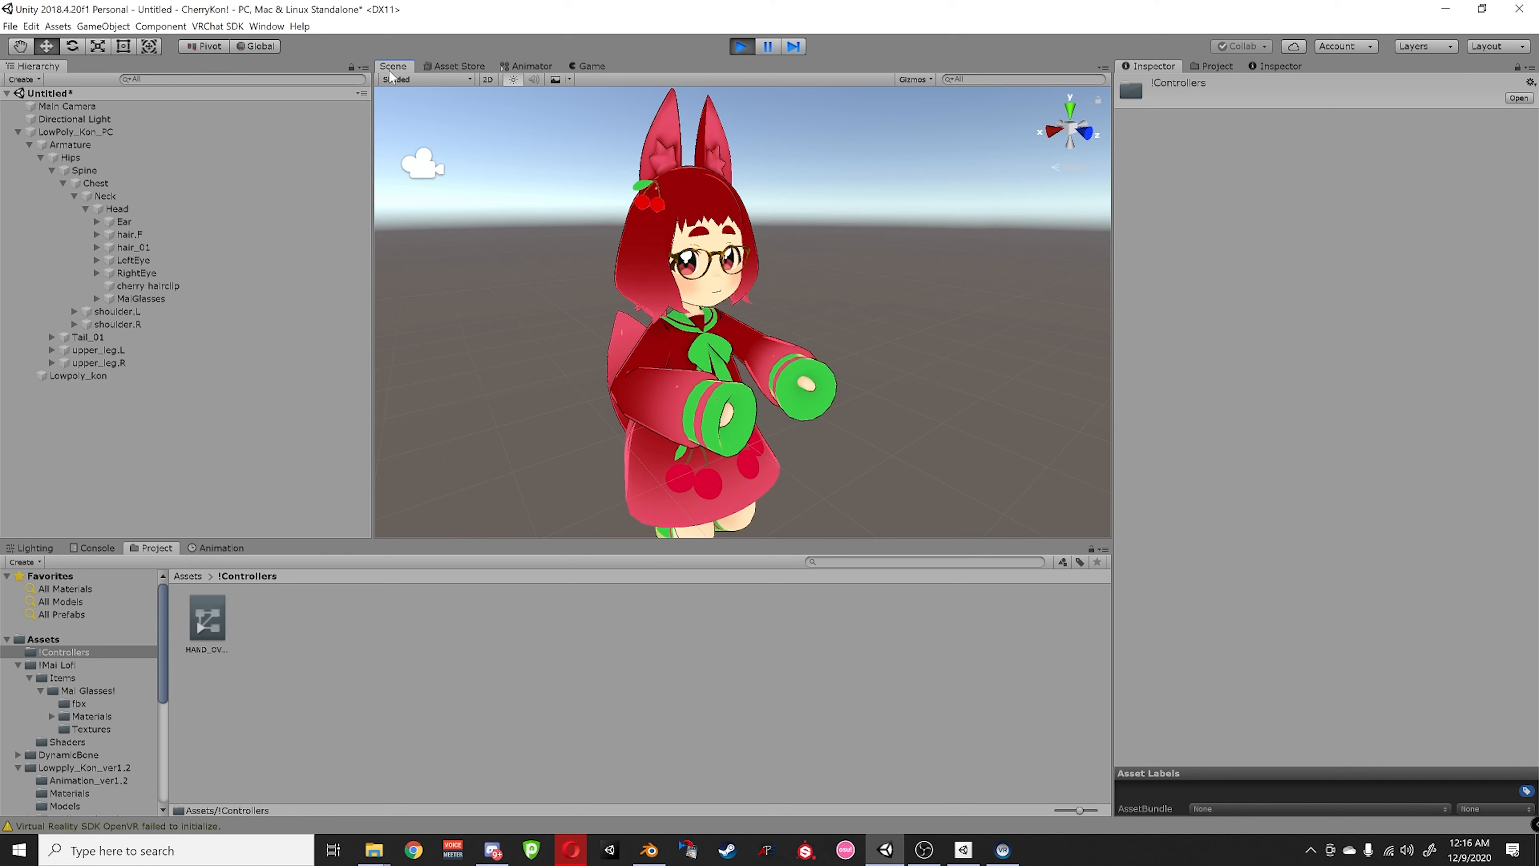
pyautogui.click(585, 66)
pyautogui.click(528, 67)
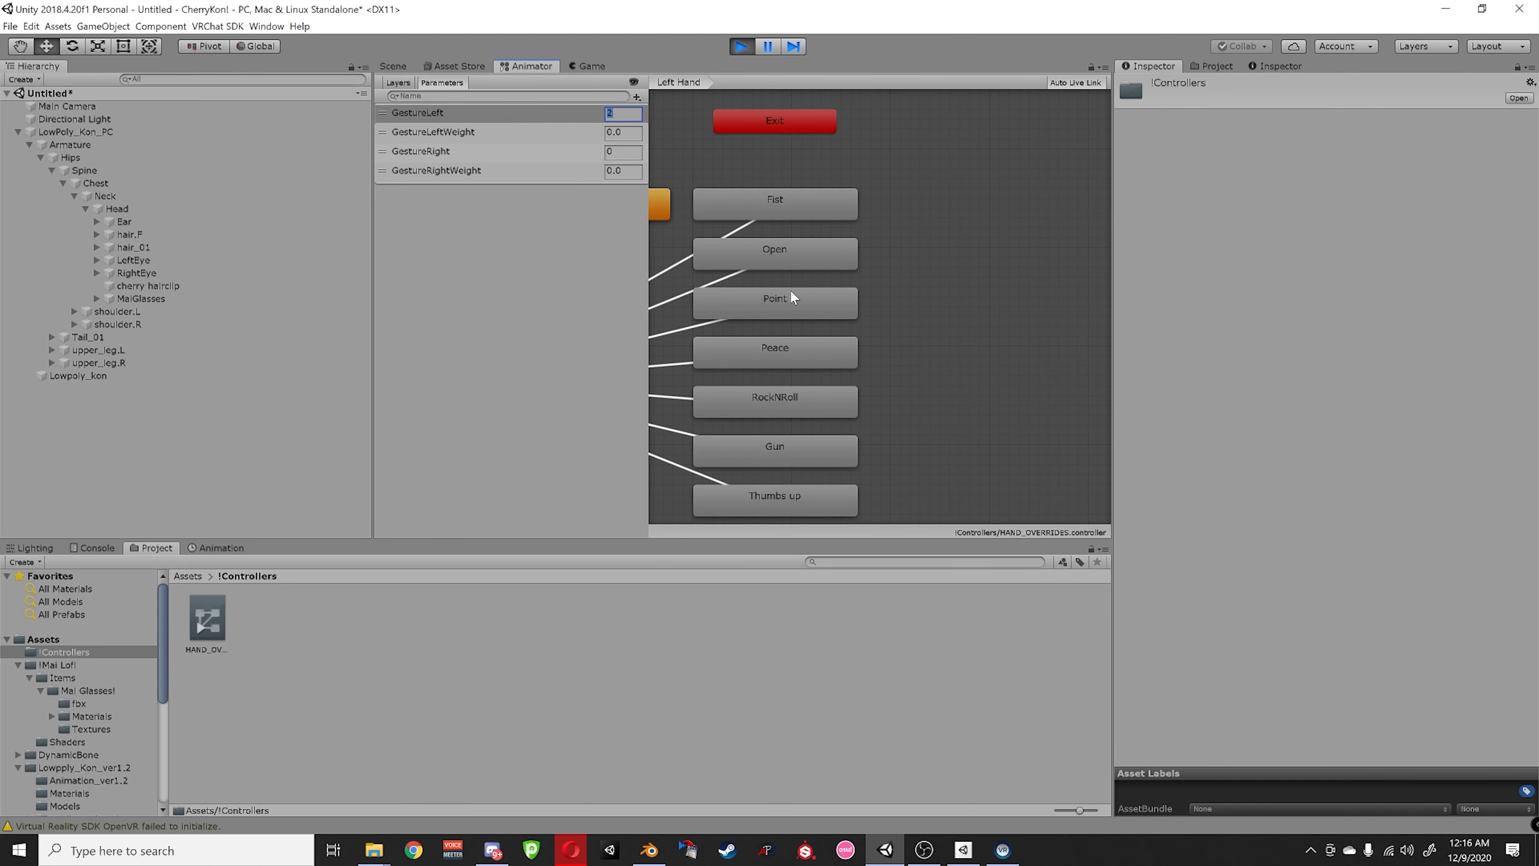
# - Set GestureLeft to 2 and watch the avatar's smiling, eyes-closed expression
pyautogui.moveTo(791, 286); pyautogui.dragTo(795, 256, button='middle')
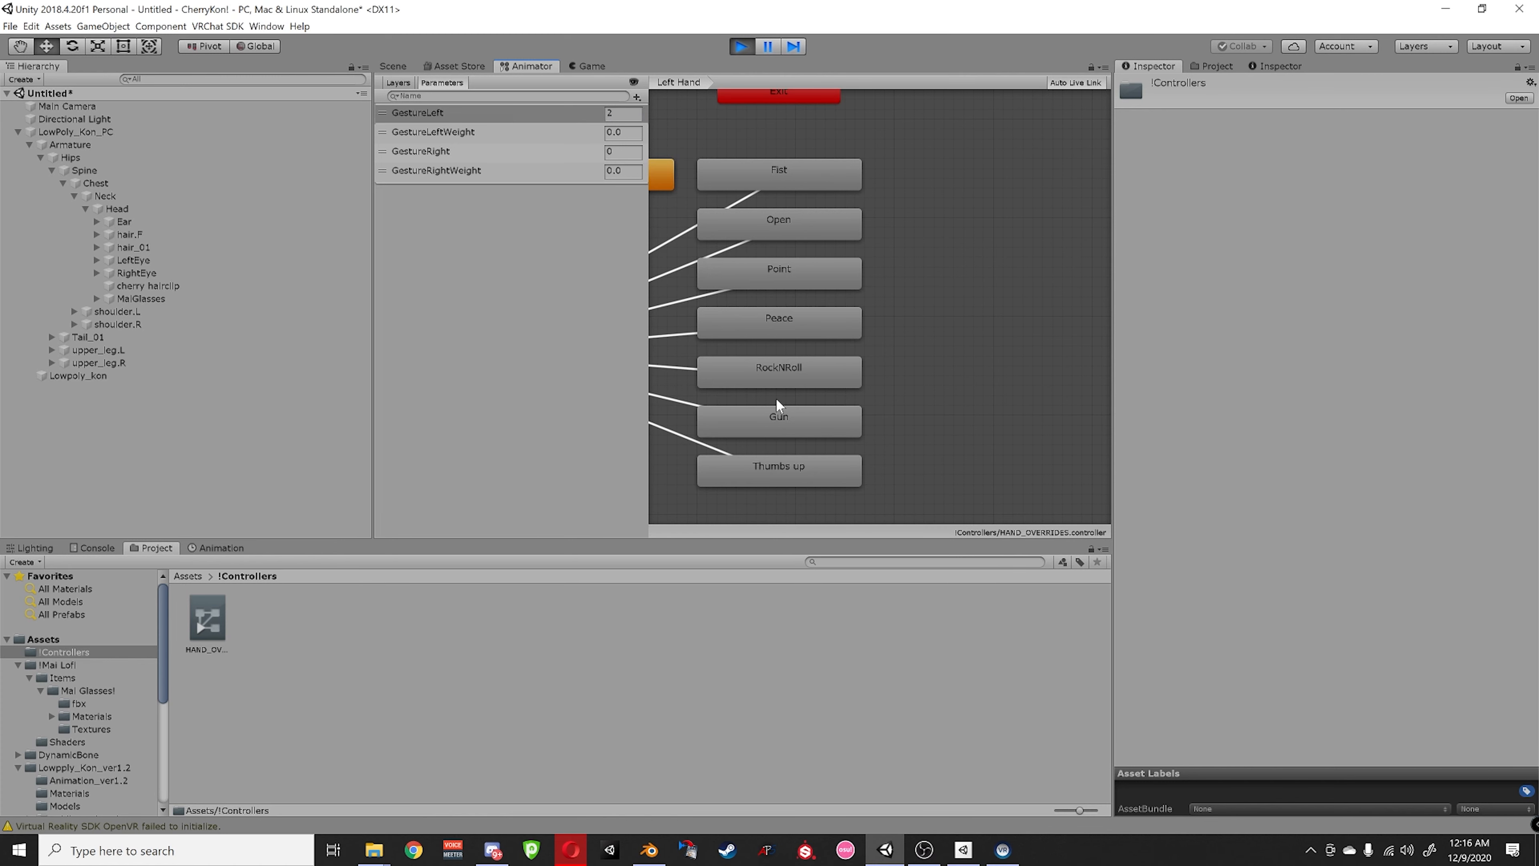
pyautogui.click(610, 113)
pyautogui.click(393, 66)
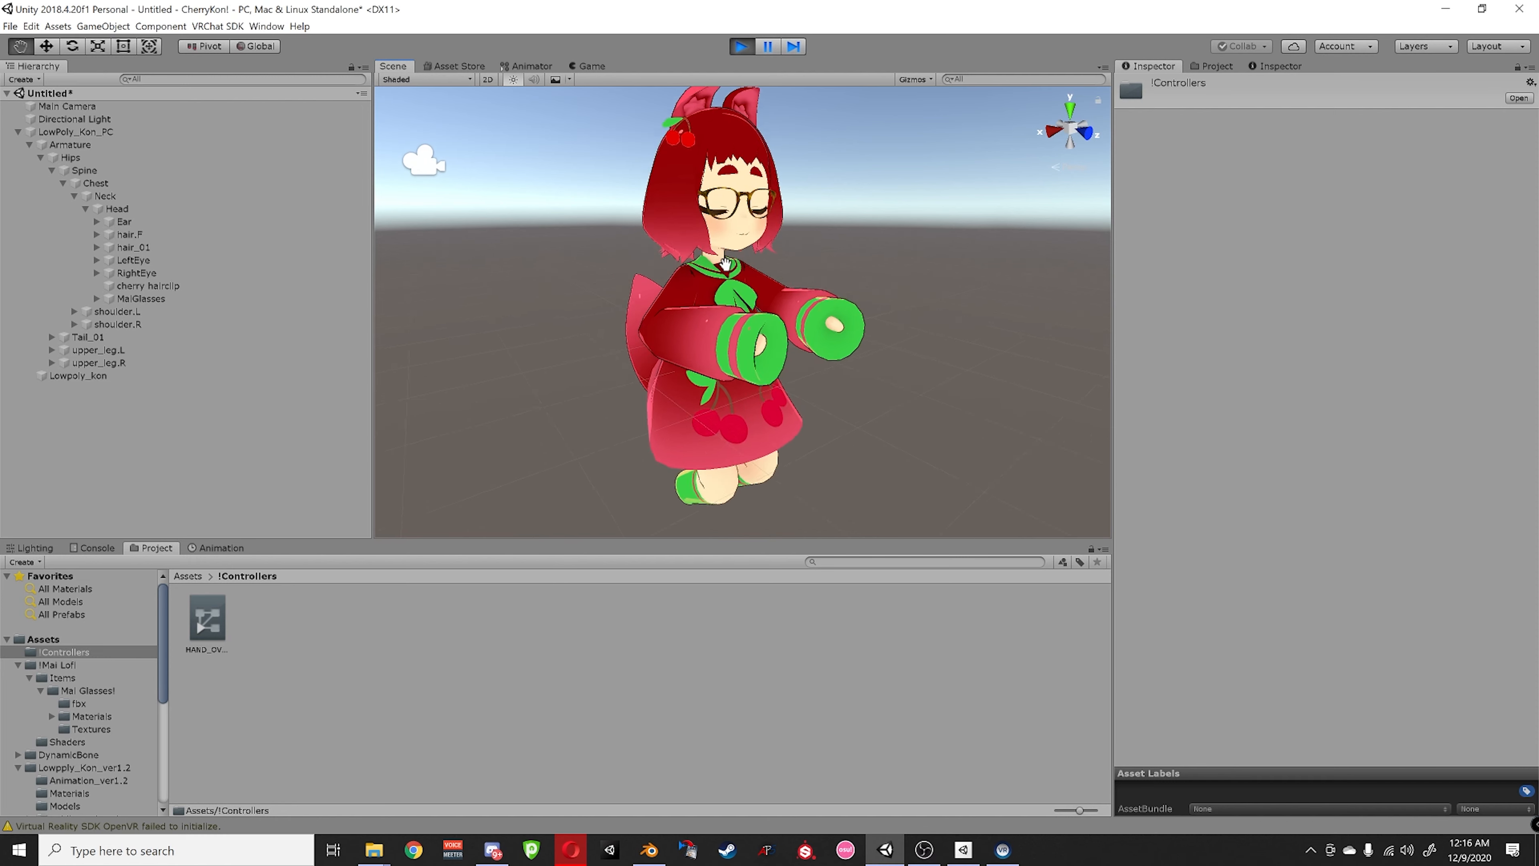
# - Stop Play mode and select and frame the LowPoly_Kon_PC avatar
pyautogui.click(743, 47)
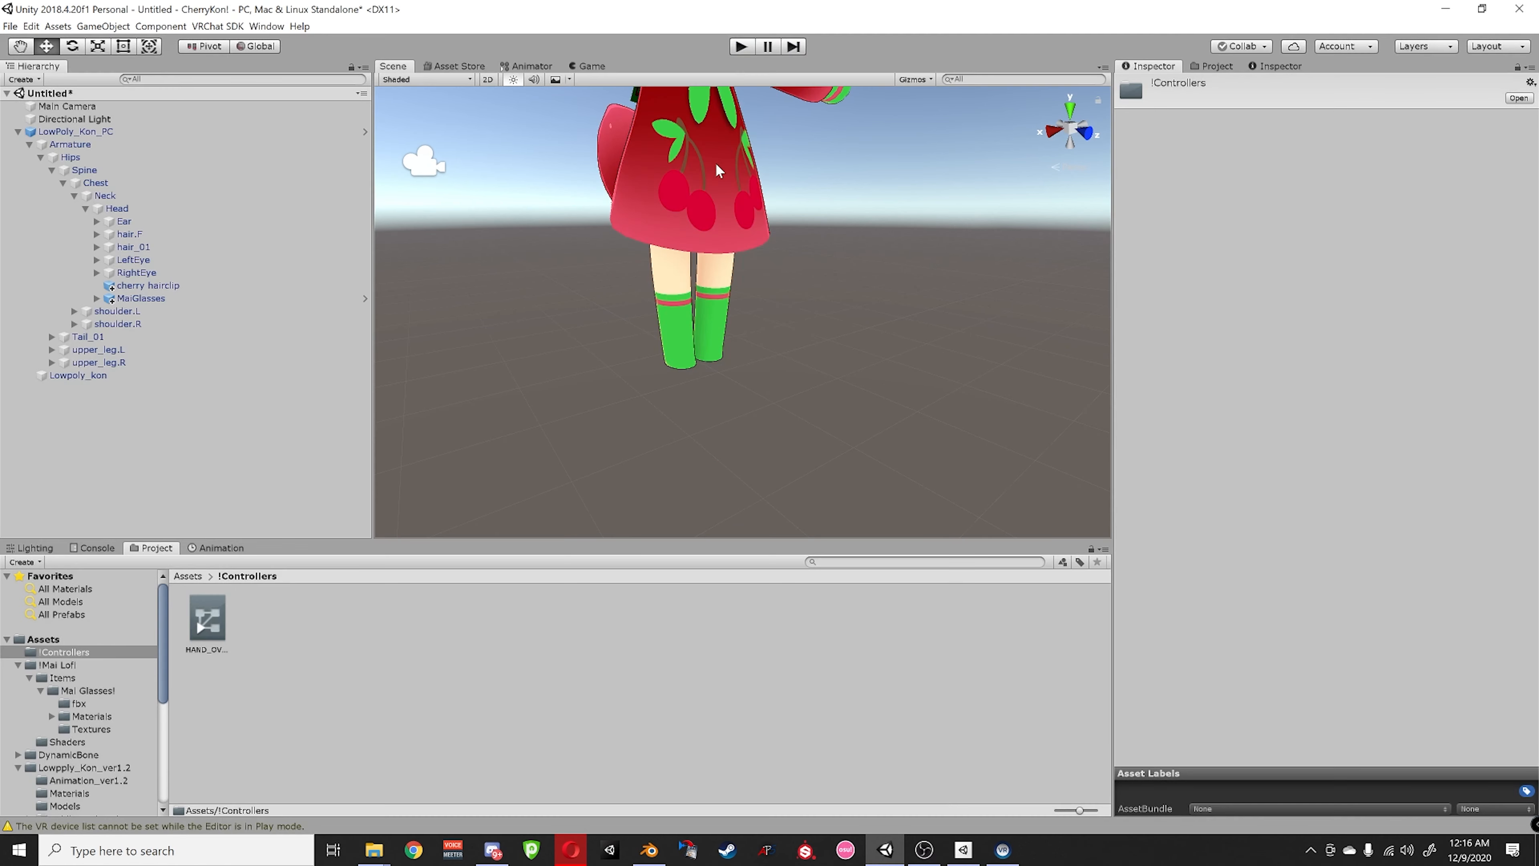
pyautogui.moveTo(712, 190); pyautogui.dragTo(688, 333, button='middle')
pyautogui.doubleClick(76, 131)
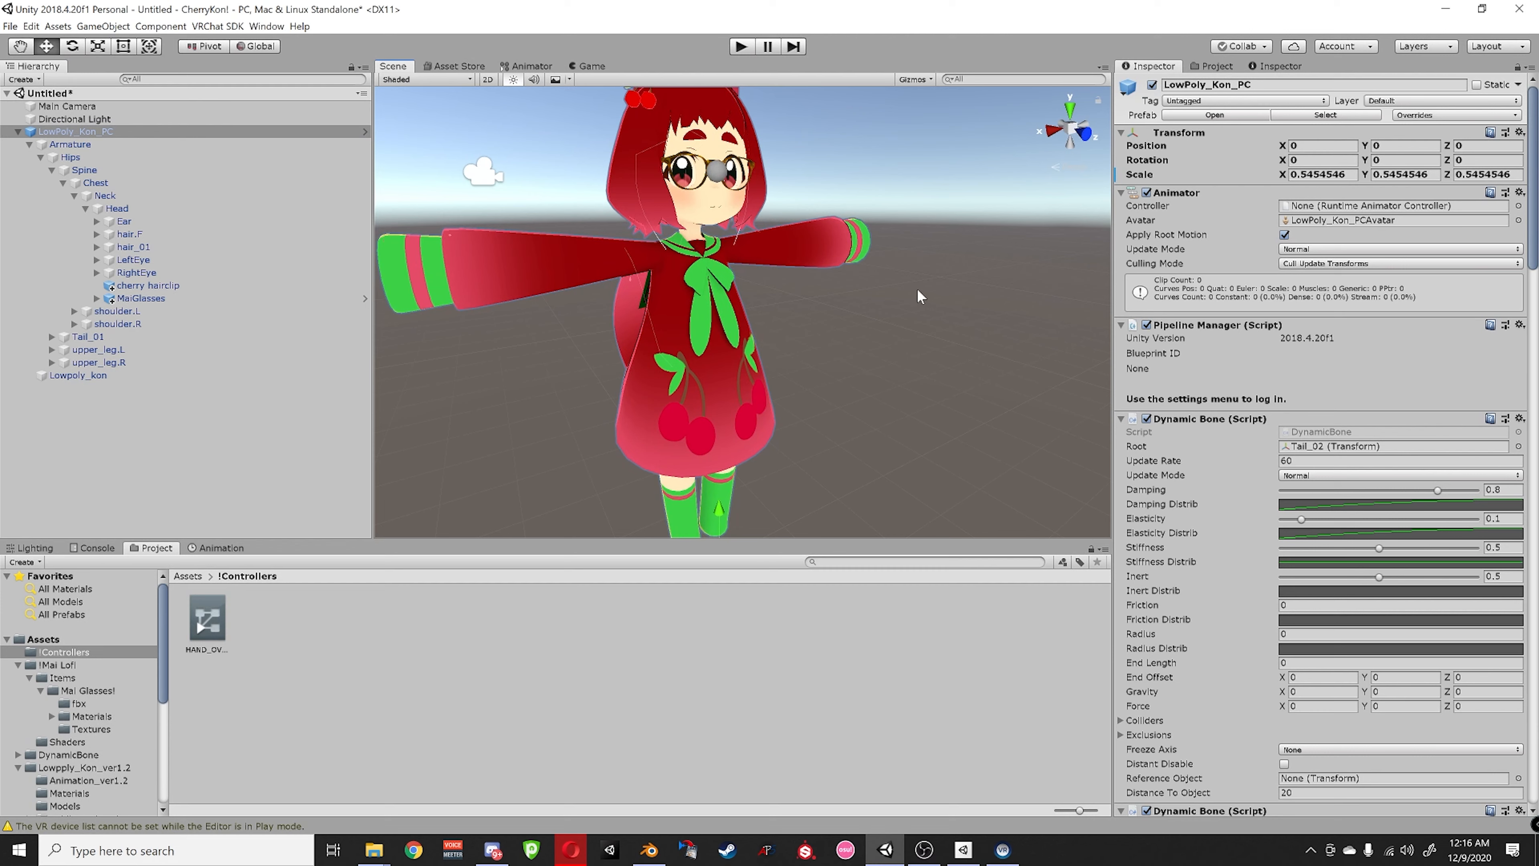
pyautogui.moveTo(920, 295); pyautogui.dragTo(831, 264, button='middle')
# - Sign in via the VRChat SDK control panel and auto-fix the blendshape-normals and mipmap errors
pyautogui.click(218, 26)
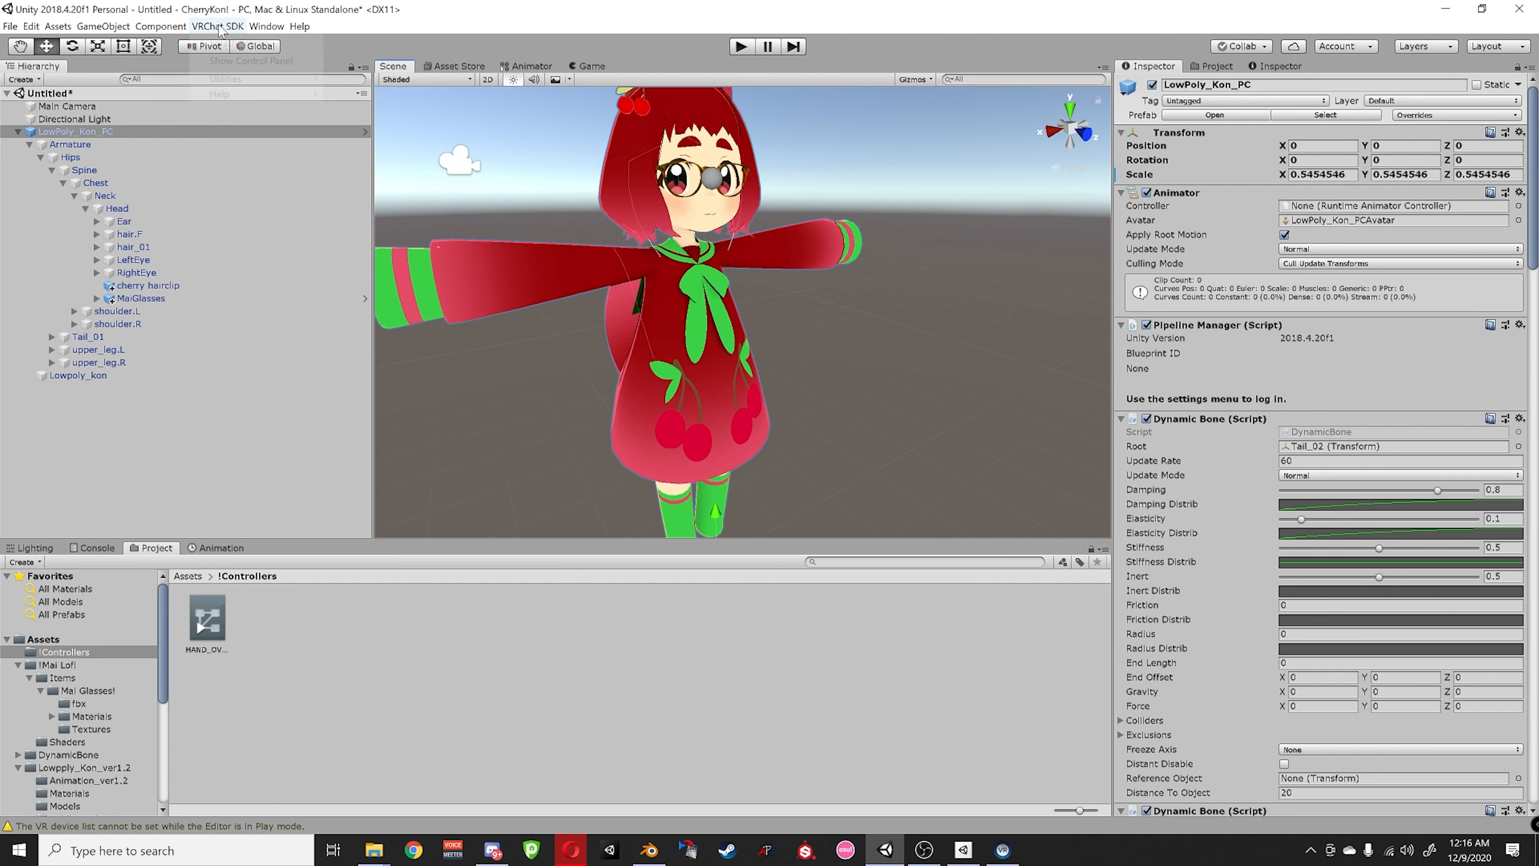
pyautogui.click(221, 60)
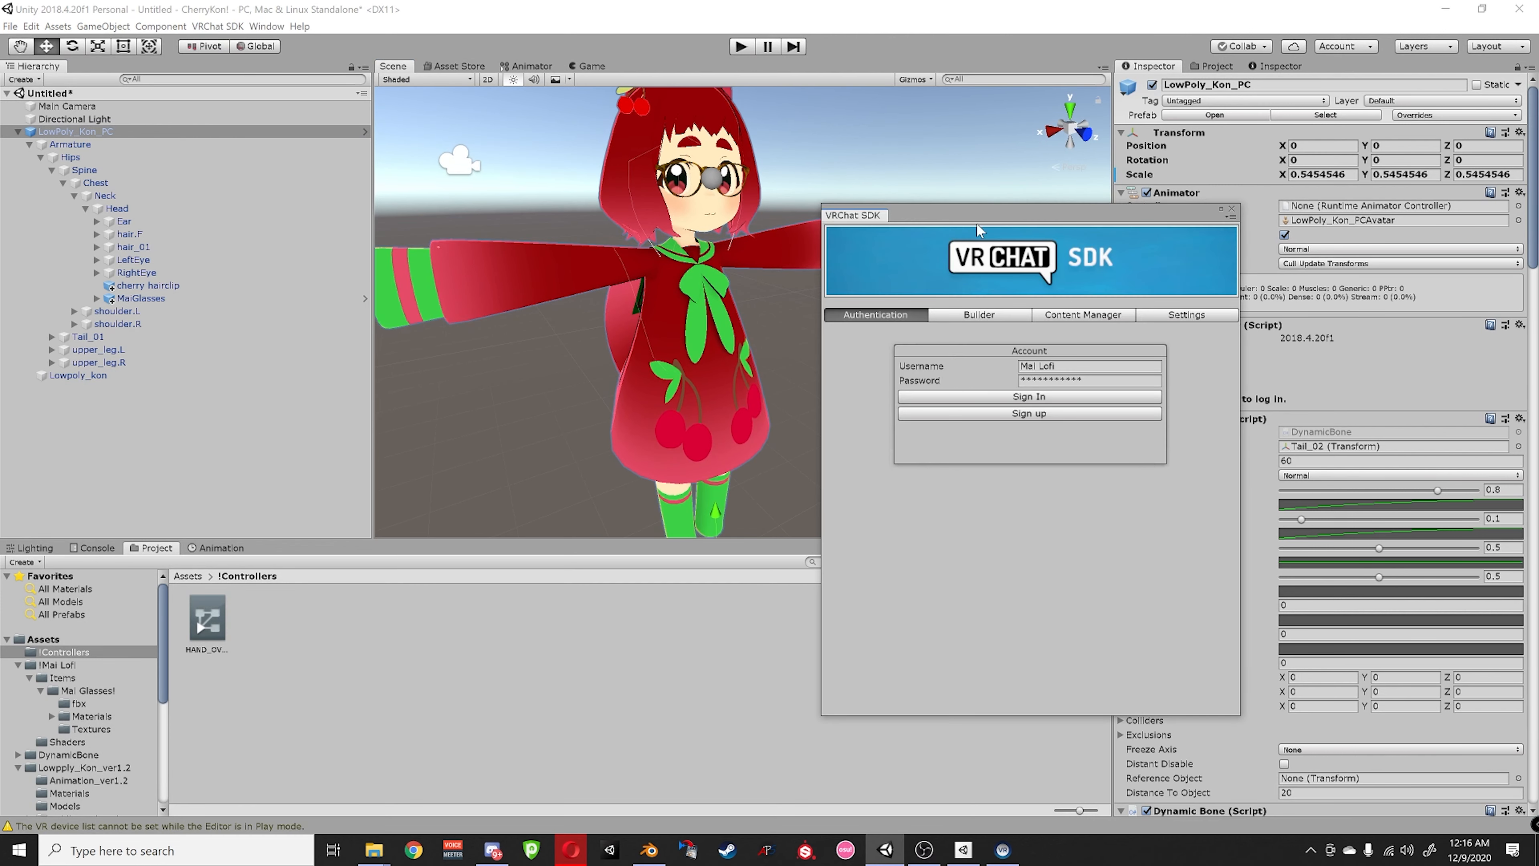
pyautogui.click(915, 358)
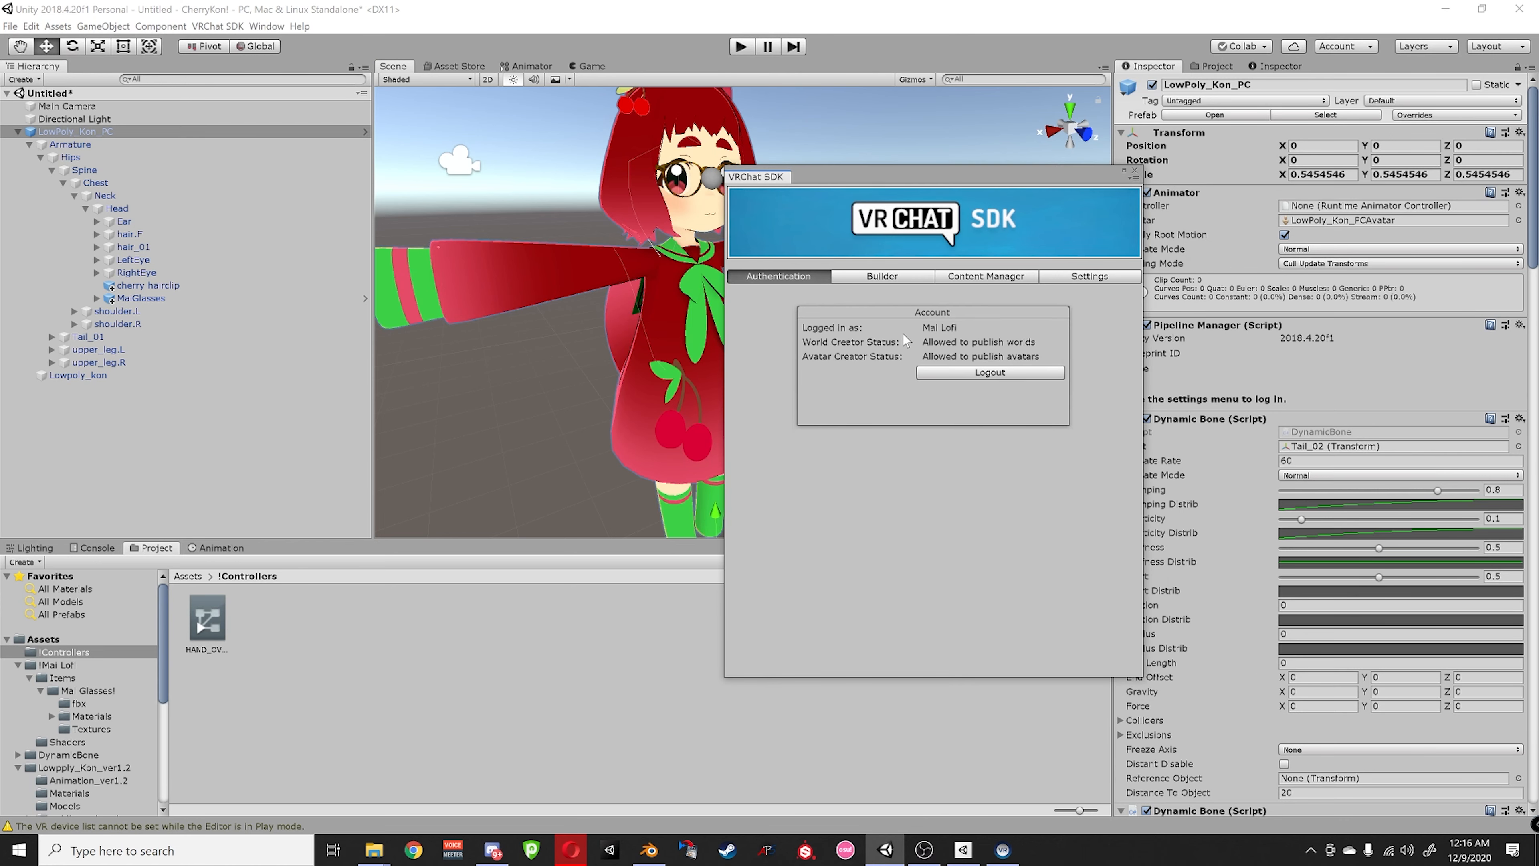
pyautogui.click(867, 278)
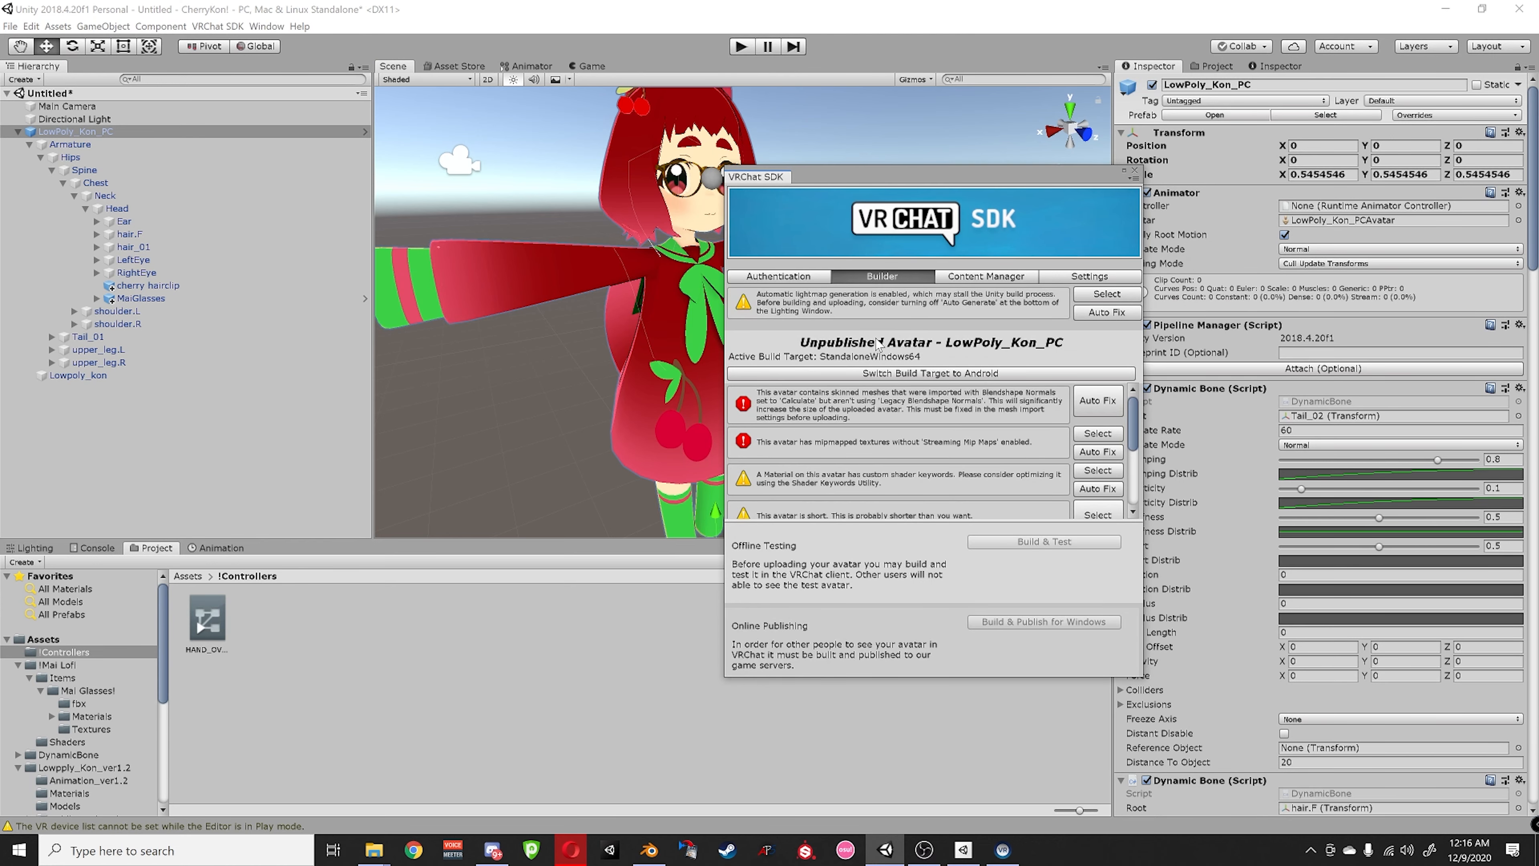
pyautogui.moveTo(871, 178); pyautogui.dragTo(753, 141)
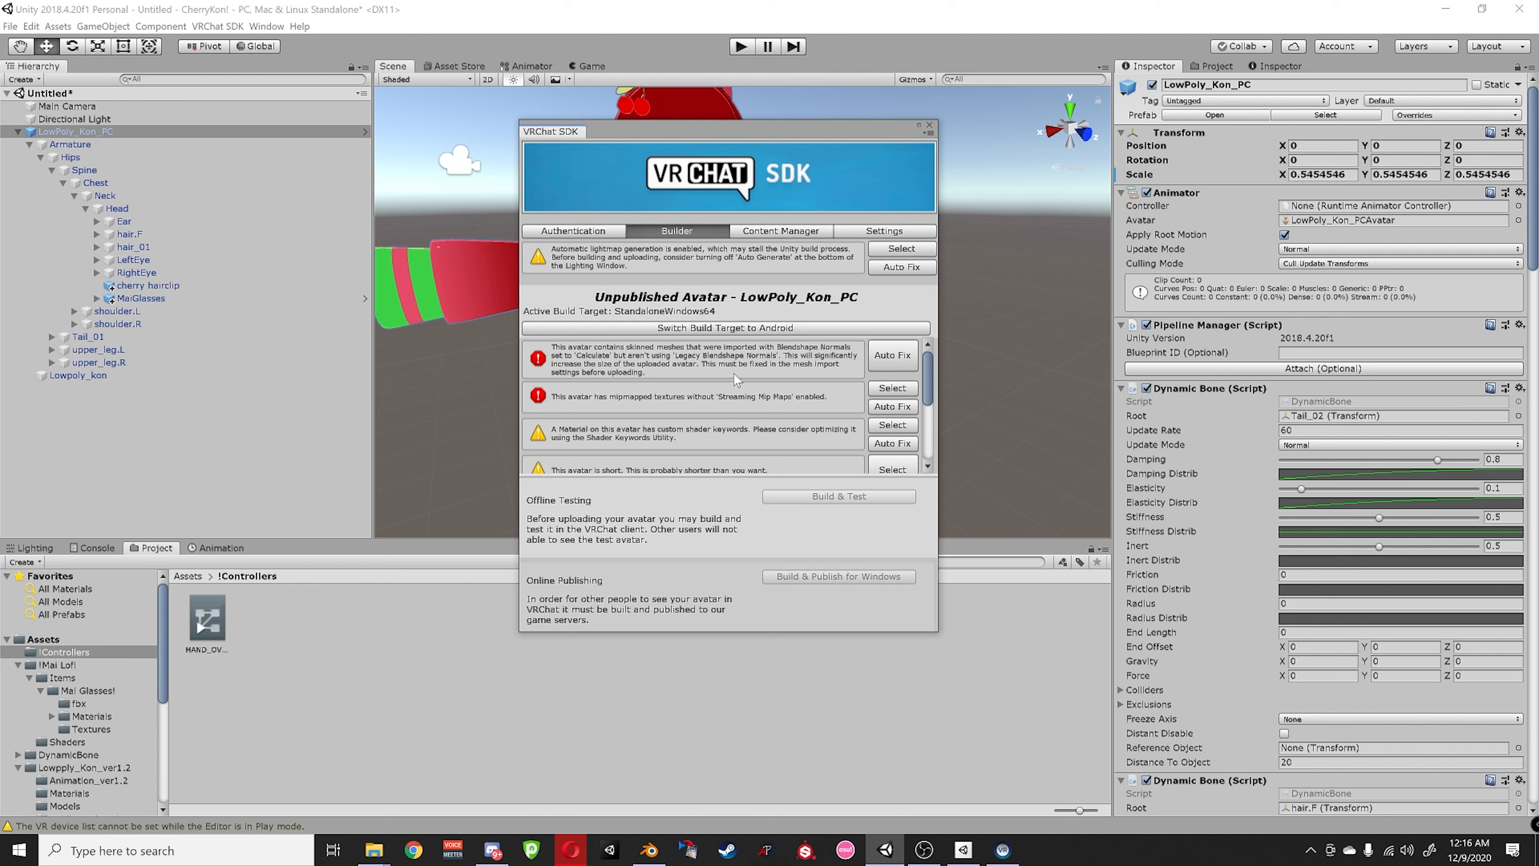
pyautogui.click(880, 356)
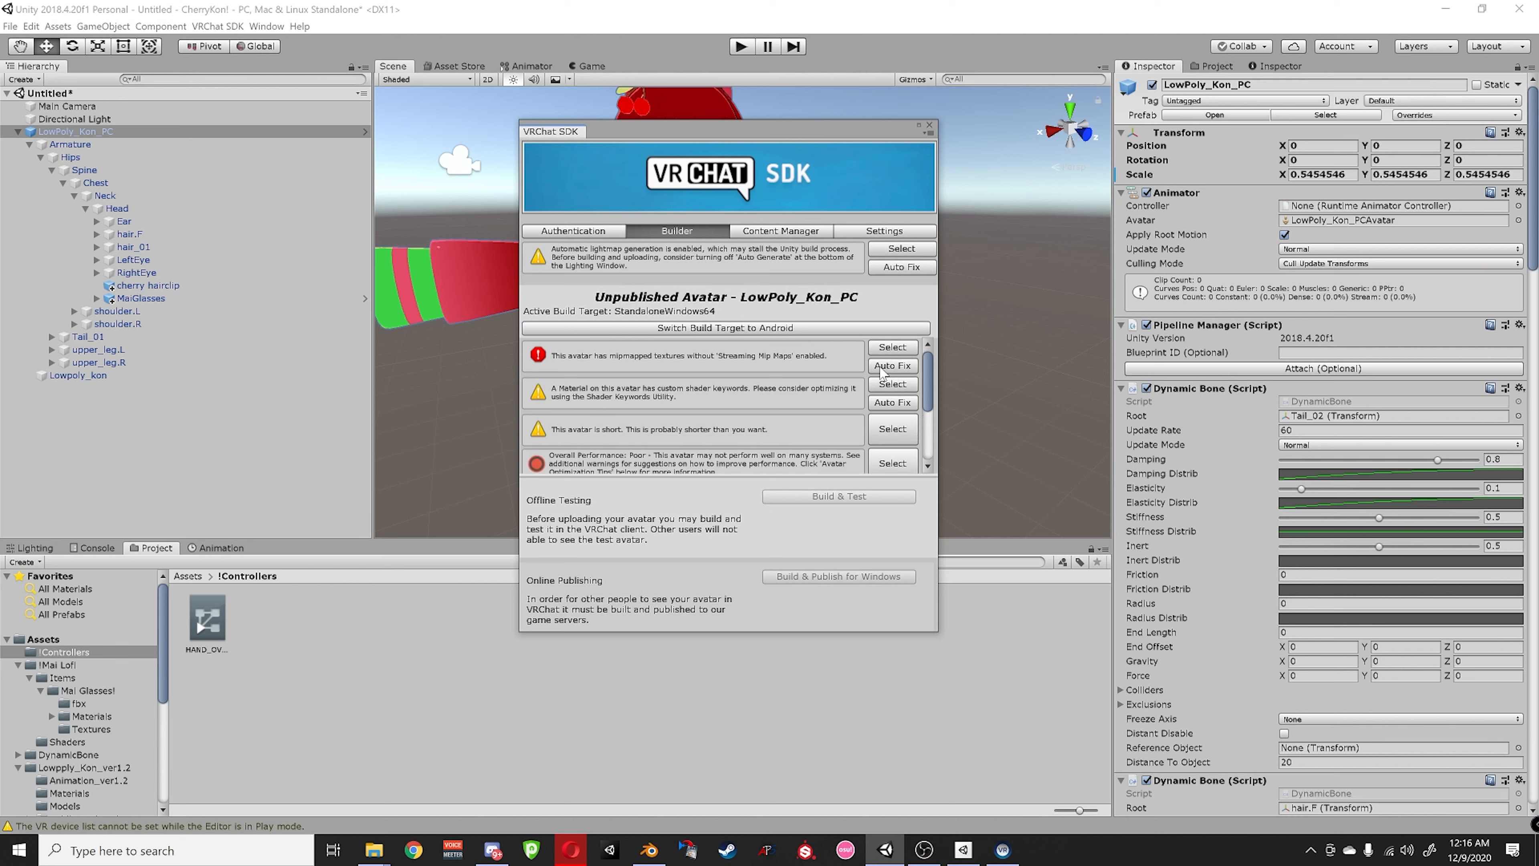
pyautogui.click(882, 367)
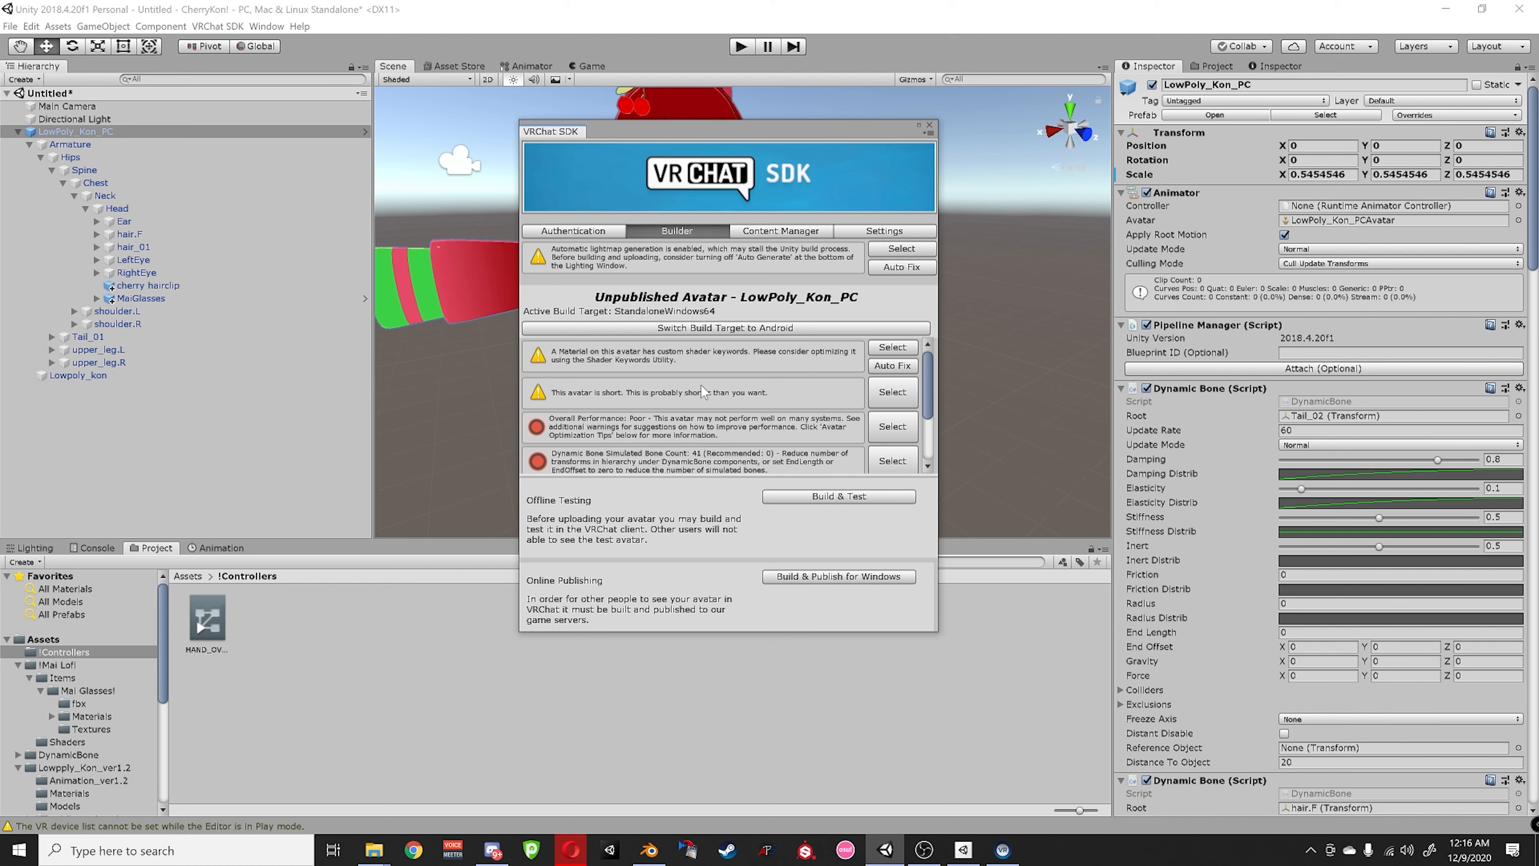
# - Build & Publish for Windows, saving the scene as cherrykon! first
pyautogui.click(826, 577)
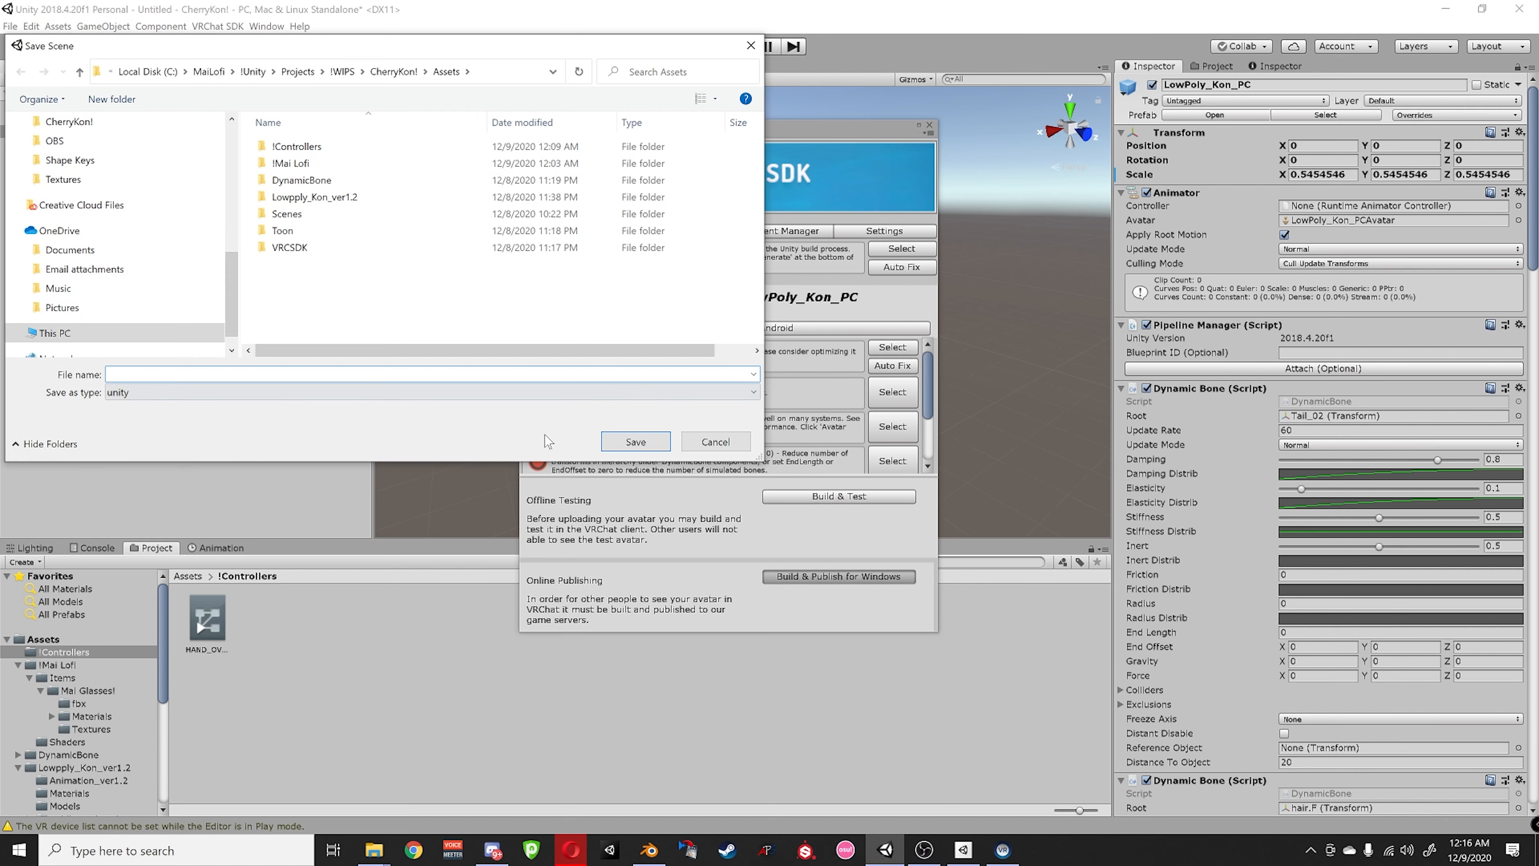
pyautogui.click(676, 443)
pyautogui.write('herrykon!')
pyautogui.press('Return')
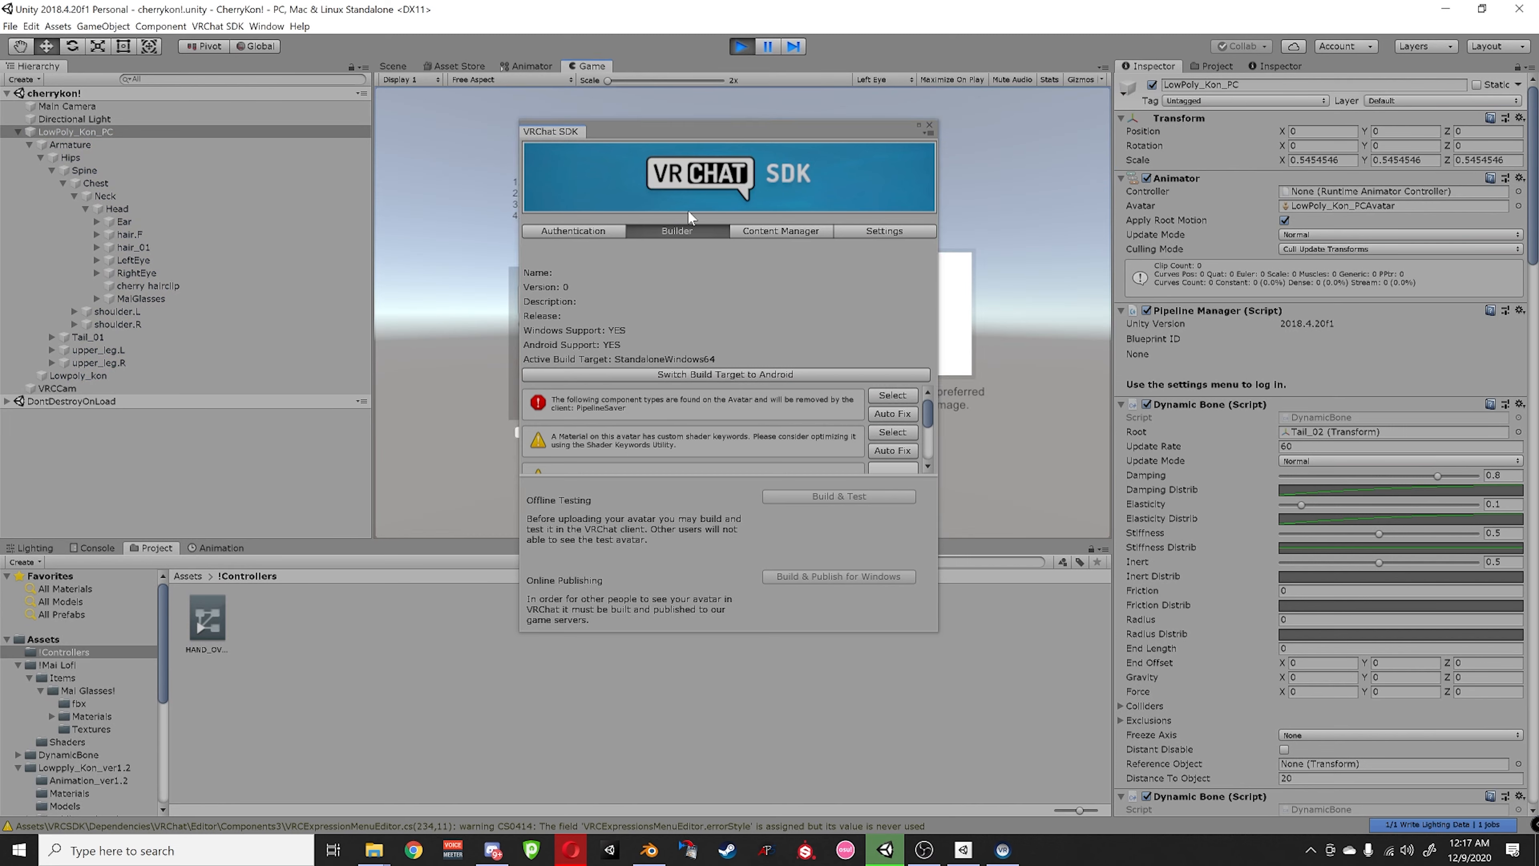
# - Name the avatar CherryKon!, set sharing to Private and confirm upload rights
pyautogui.moveTo(679, 126); pyautogui.dragTo(107, 197)
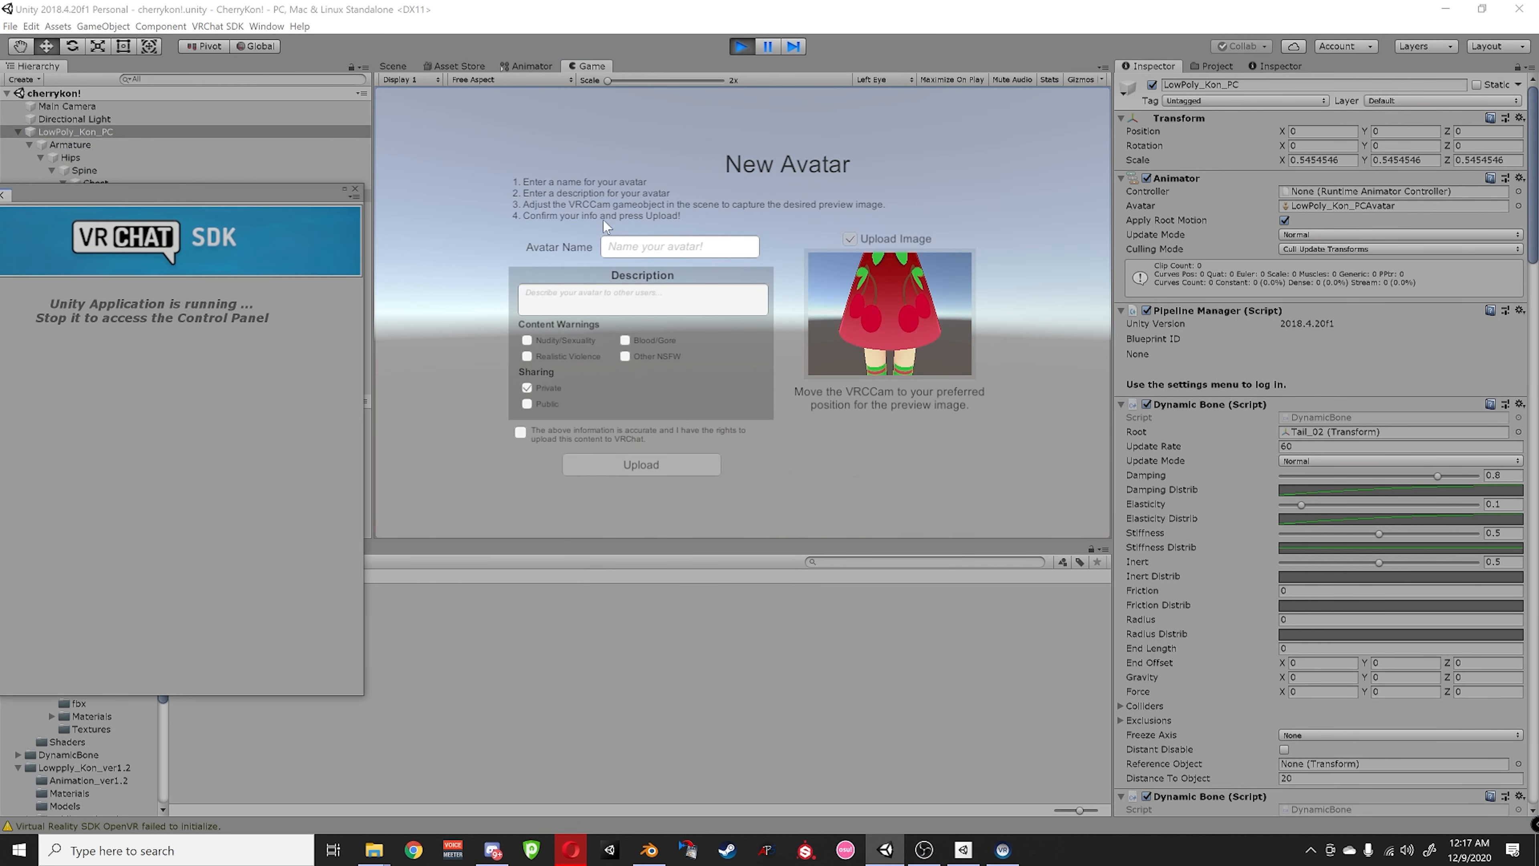
pyautogui.click(627, 250)
pyautogui.write('Cherry')
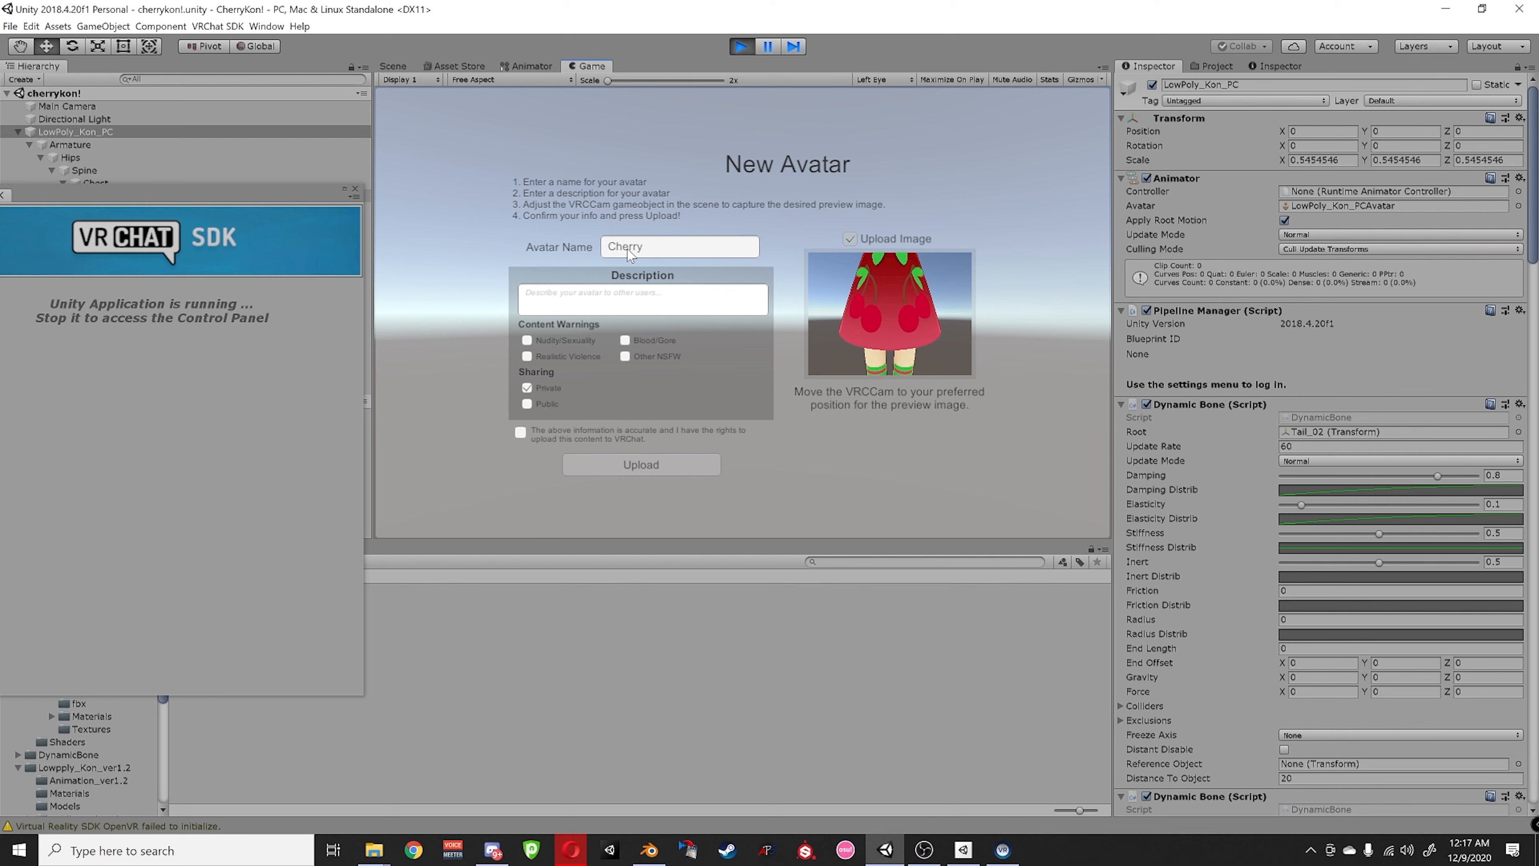
pyautogui.write('Kon!')
pyautogui.click(525, 404)
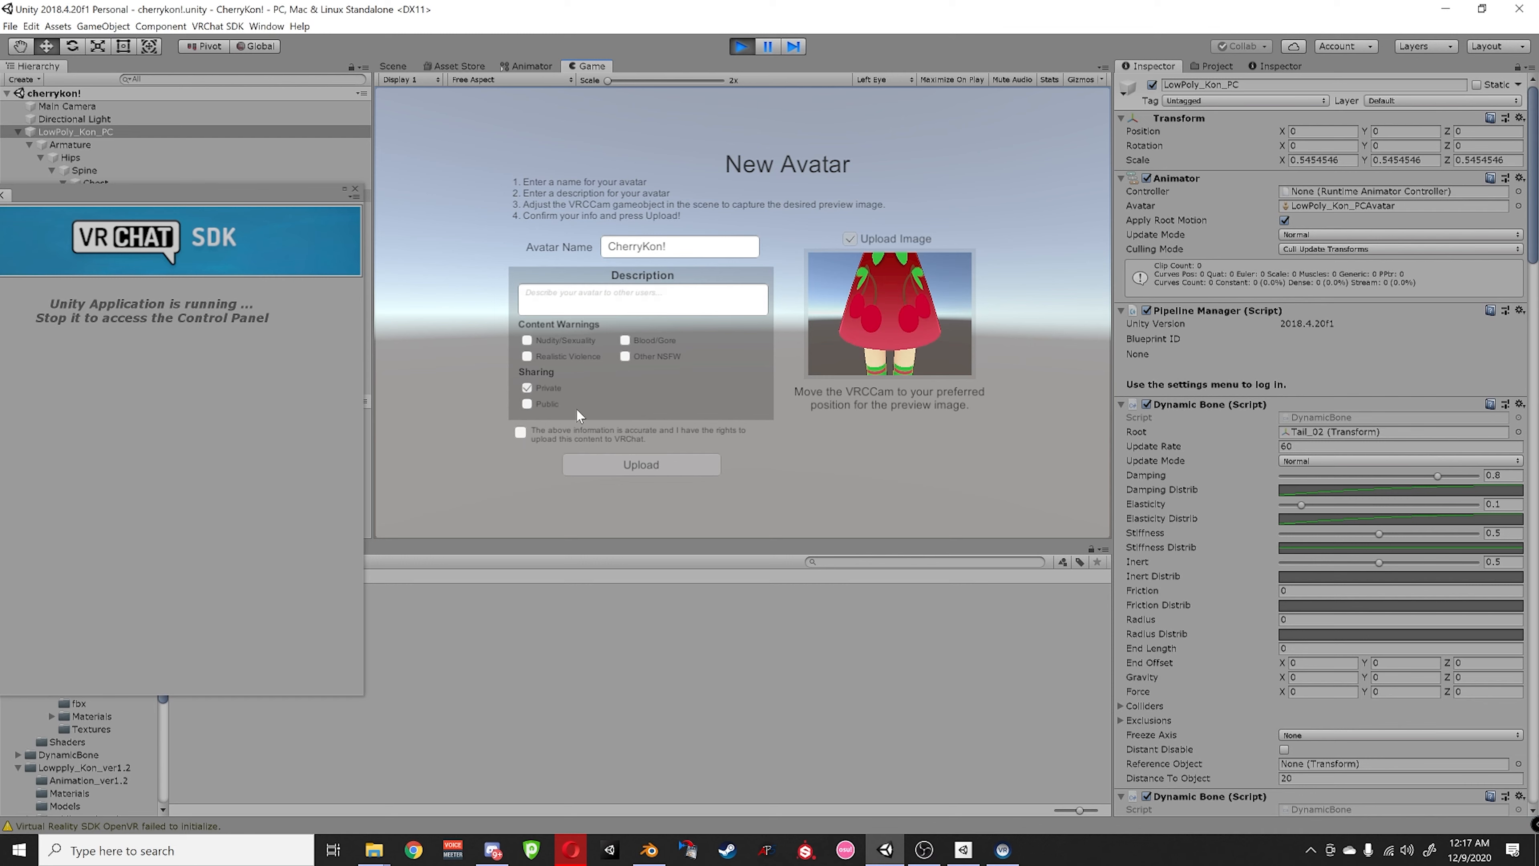
pyautogui.click(520, 432)
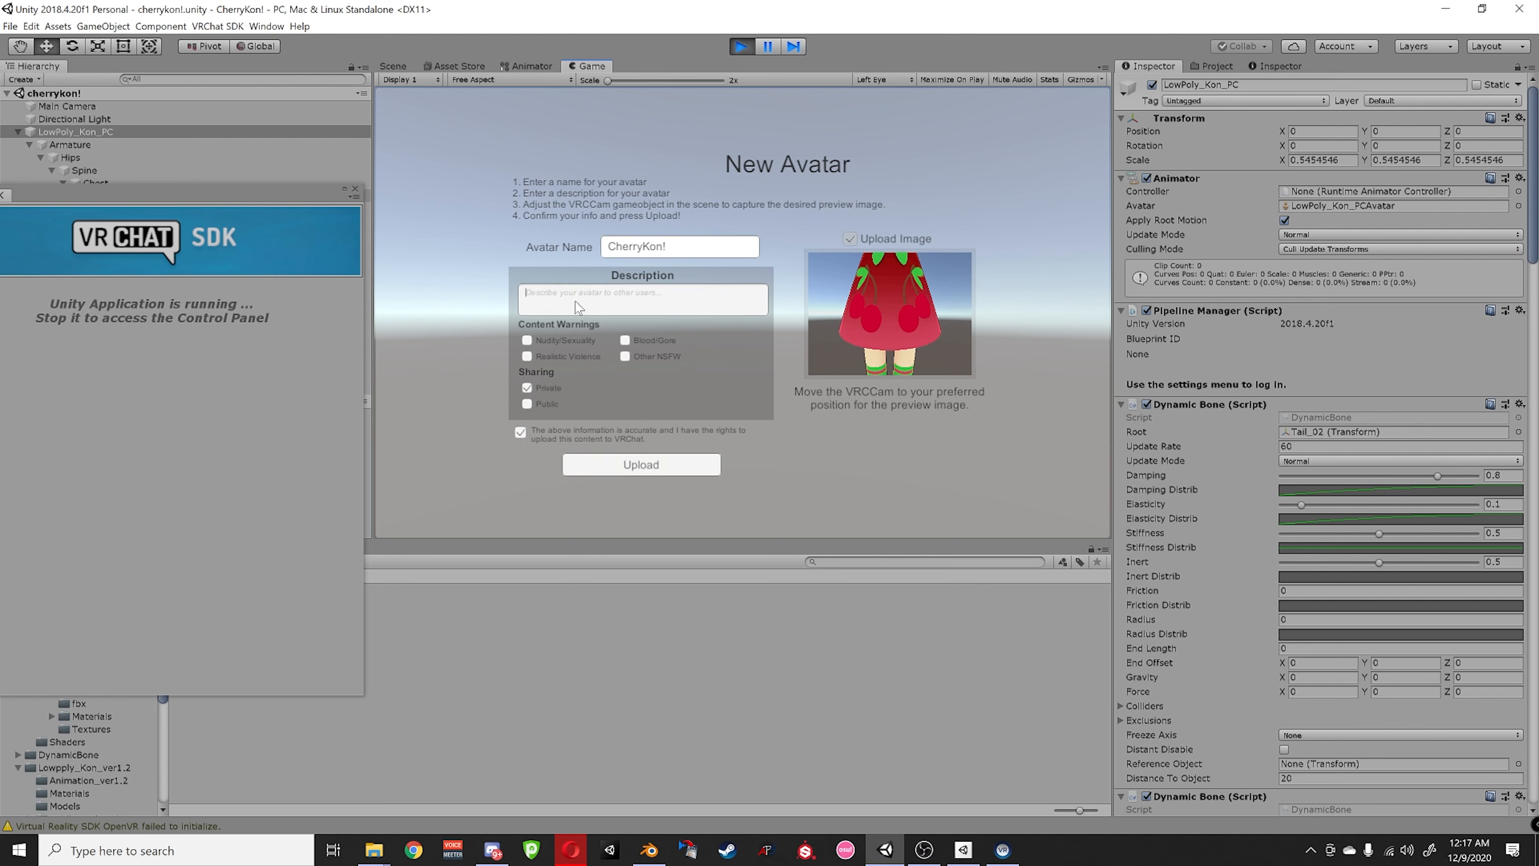
# - Glance at the avatar in the Scene and move the SDK panel aside
pyautogui.click(392, 66)
pyautogui.click(585, 67)
pyautogui.moveTo(206, 197); pyautogui.dragTo(545, 406)
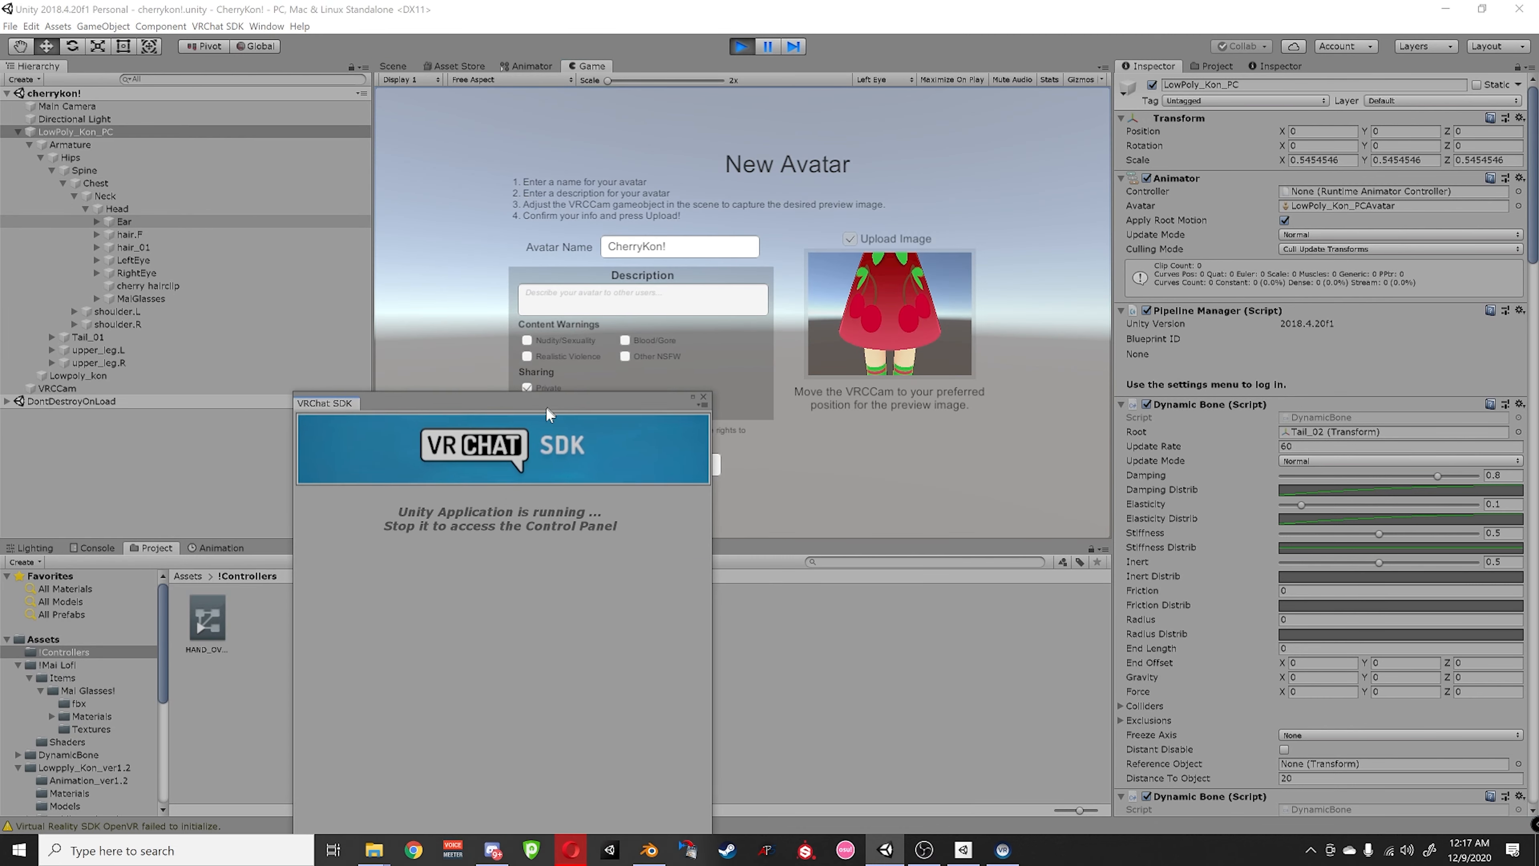
# - Select VRCCam and raise it to the avatar's face height in the Scene view
pyautogui.click(95, 389)
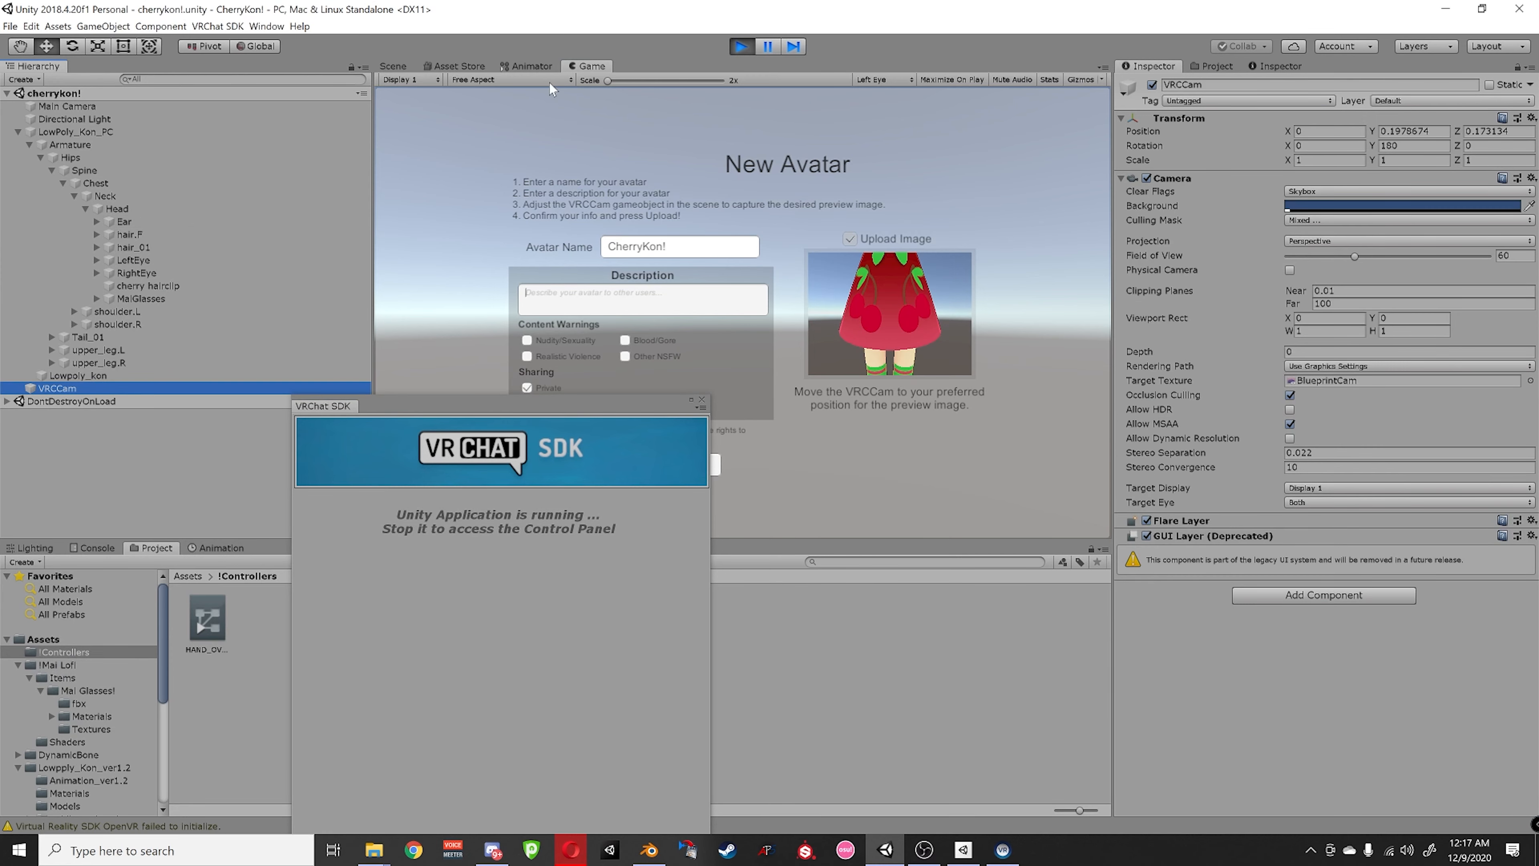
pyautogui.click(395, 67)
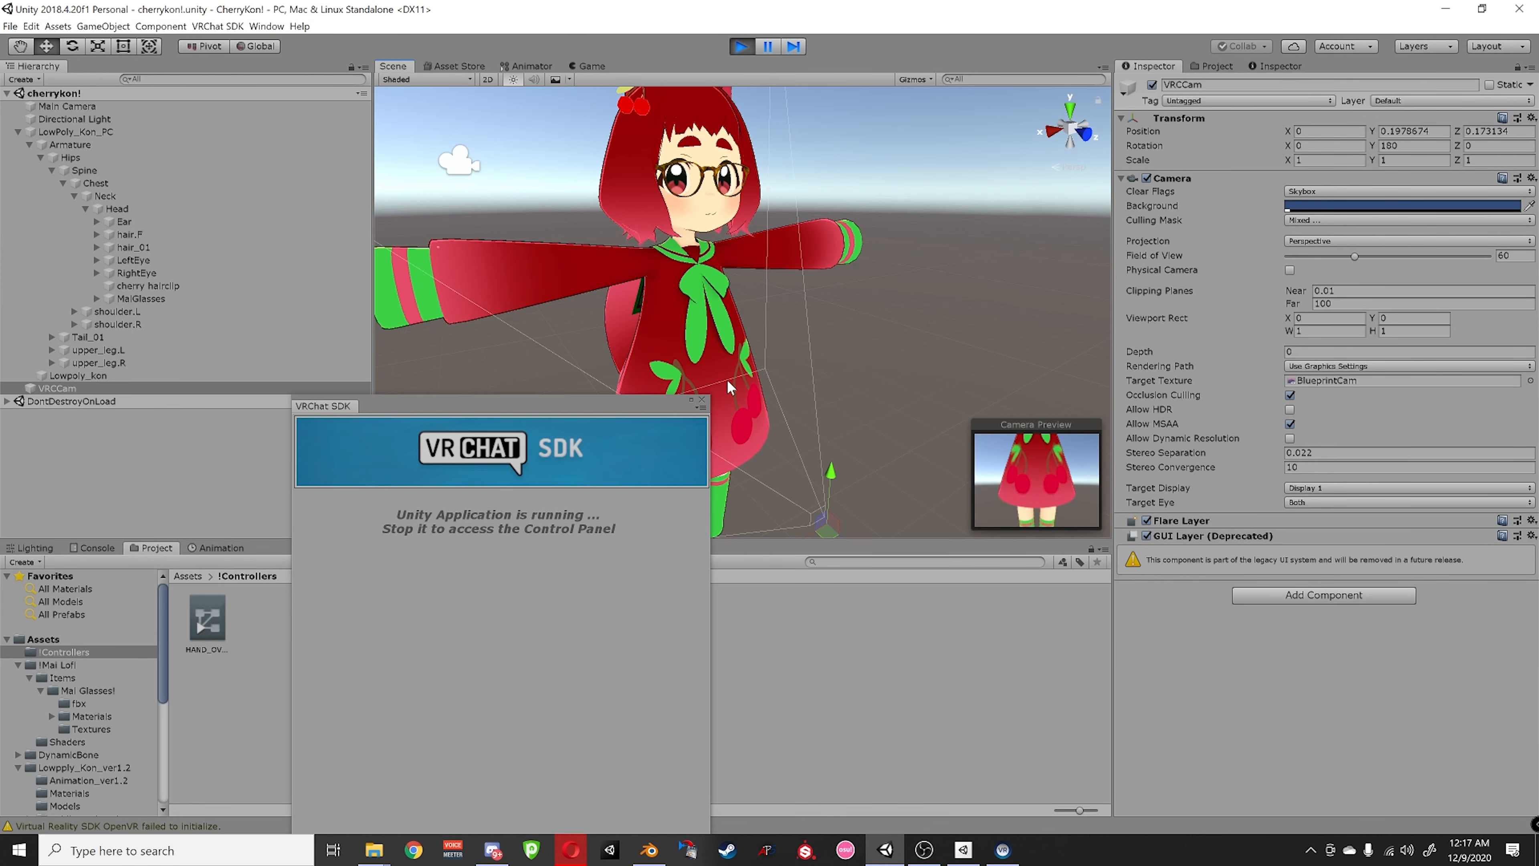
pyautogui.moveTo(822, 523); pyautogui.dragTo(808, 330)
pyautogui.moveTo(808, 330); pyautogui.dragTo(846, 324, button='middle')
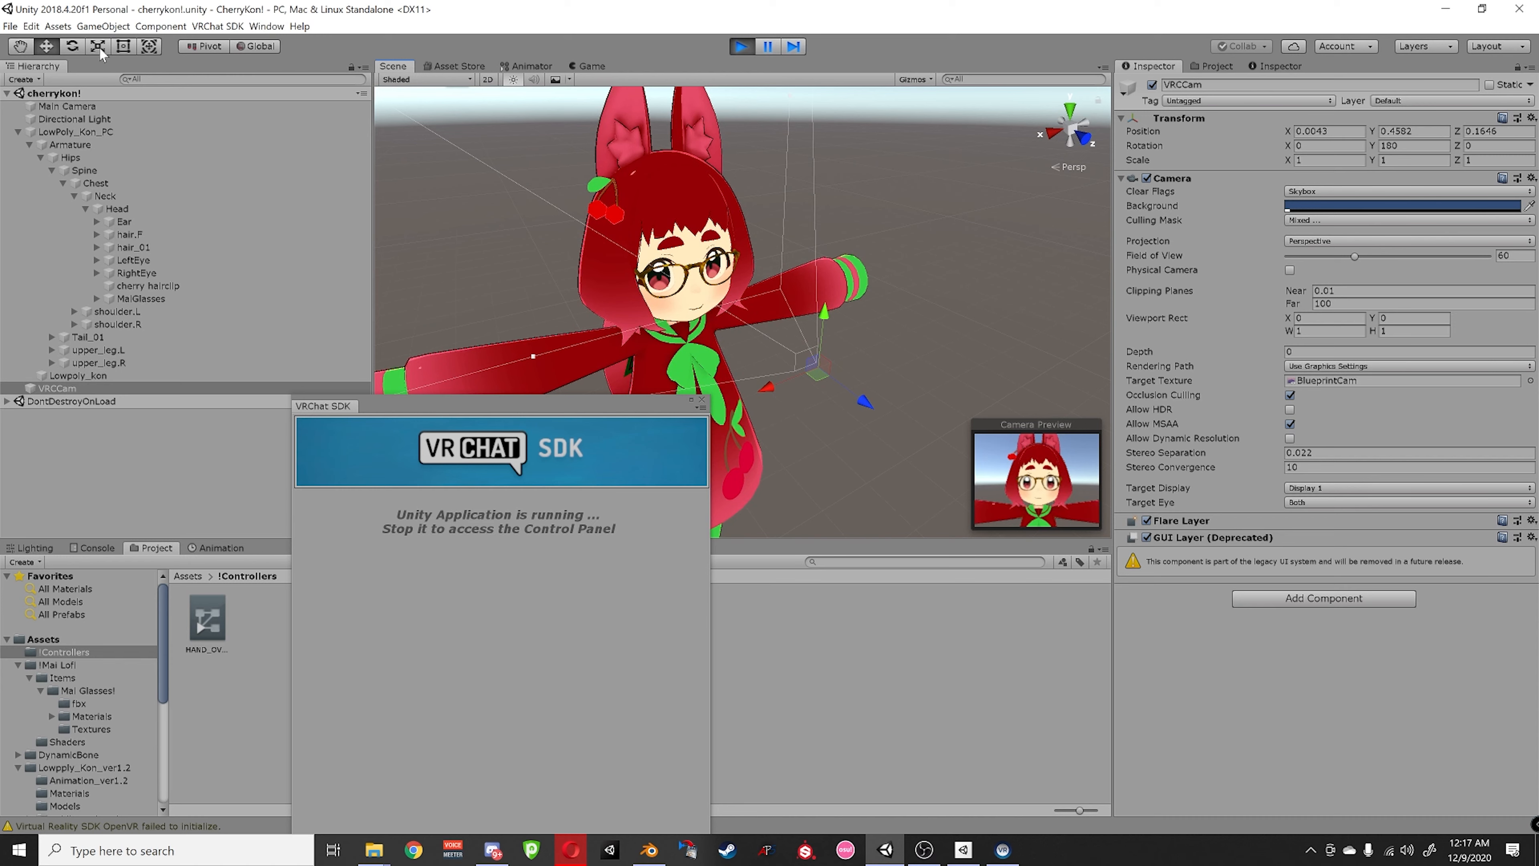
# - Rotate and move VRCCam closer until it frames the face at 0.045, 0.4556, 0.0446
pyautogui.press('e')
pyautogui.moveTo(823, 418)
pyautogui.mouseDown()
pyautogui.moveTo(762, 404)
pyautogui.moveTo(808, 402)
pyautogui.mouseUp()
pyautogui.press('q')
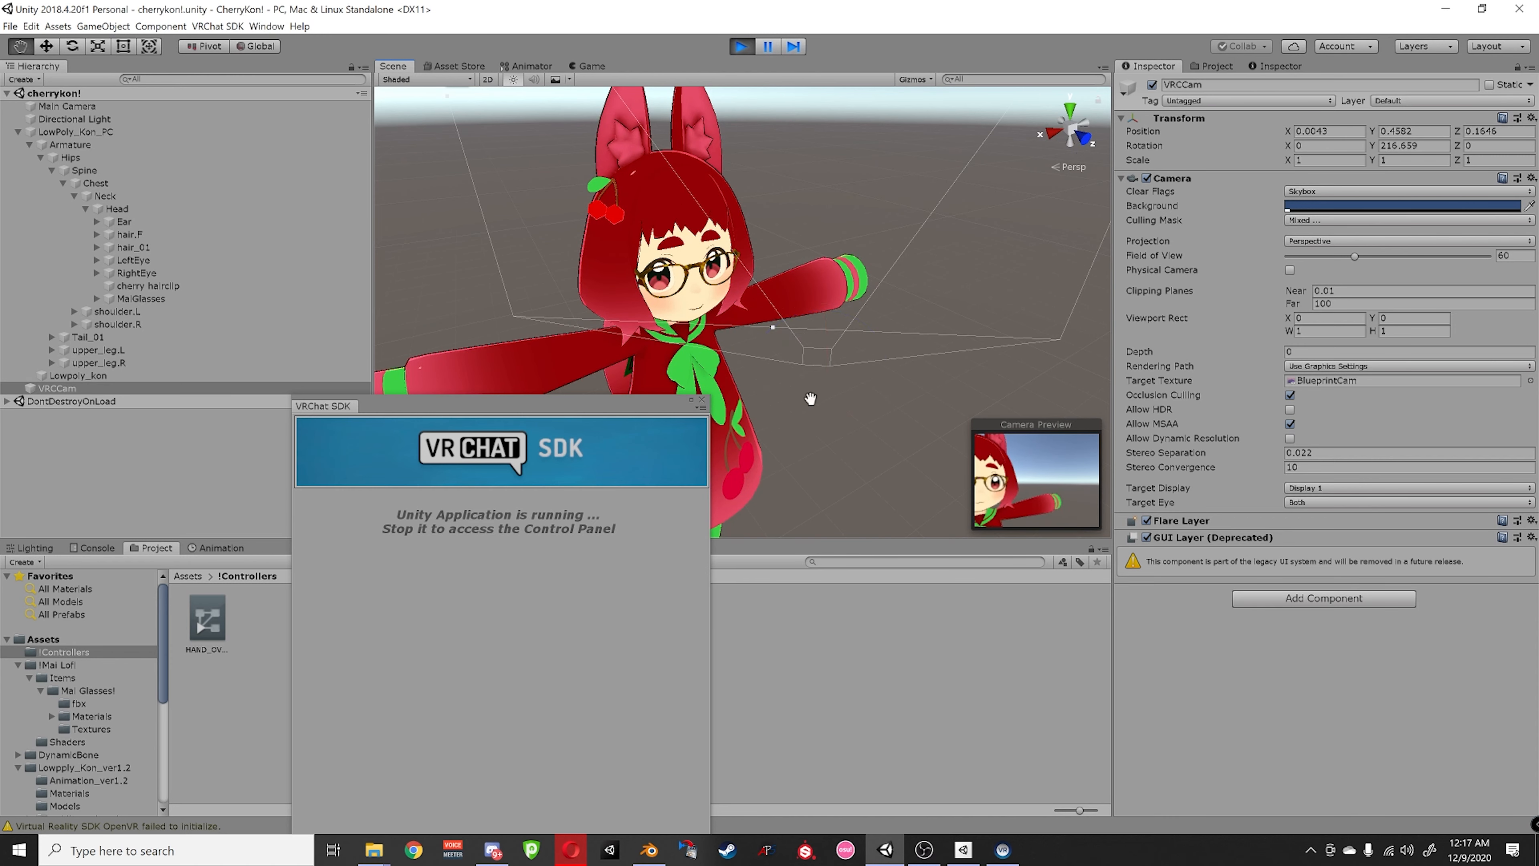
pyautogui.press('w')
pyautogui.moveTo(817, 375); pyautogui.dragTo(661, 336)
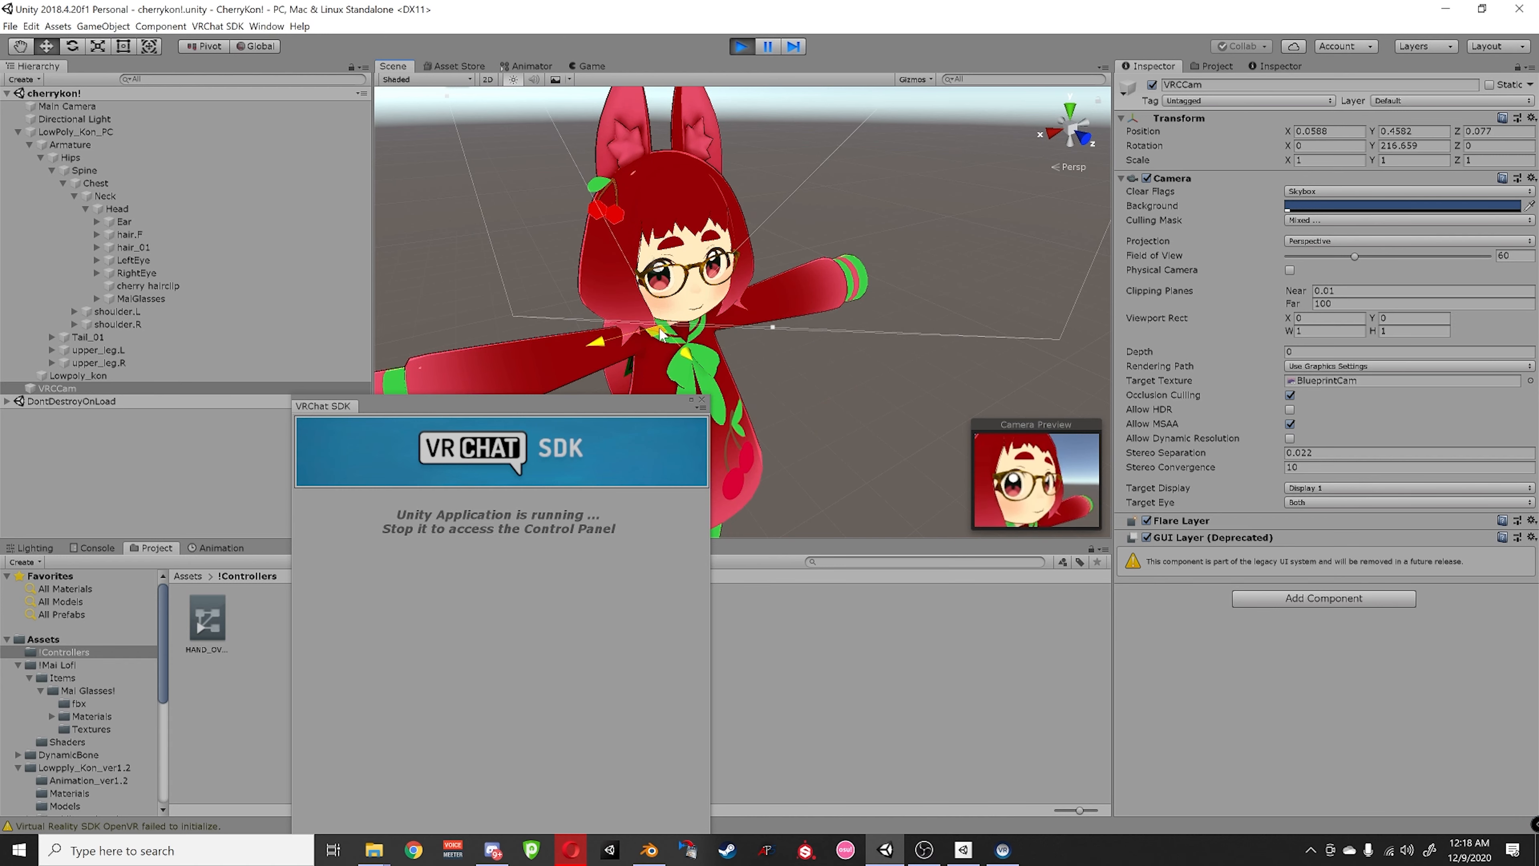
pyautogui.press('q')
pyautogui.press('w')
pyautogui.press('e')
pyautogui.moveTo(661, 360); pyautogui.dragTo(655, 313)
pyautogui.press('w')
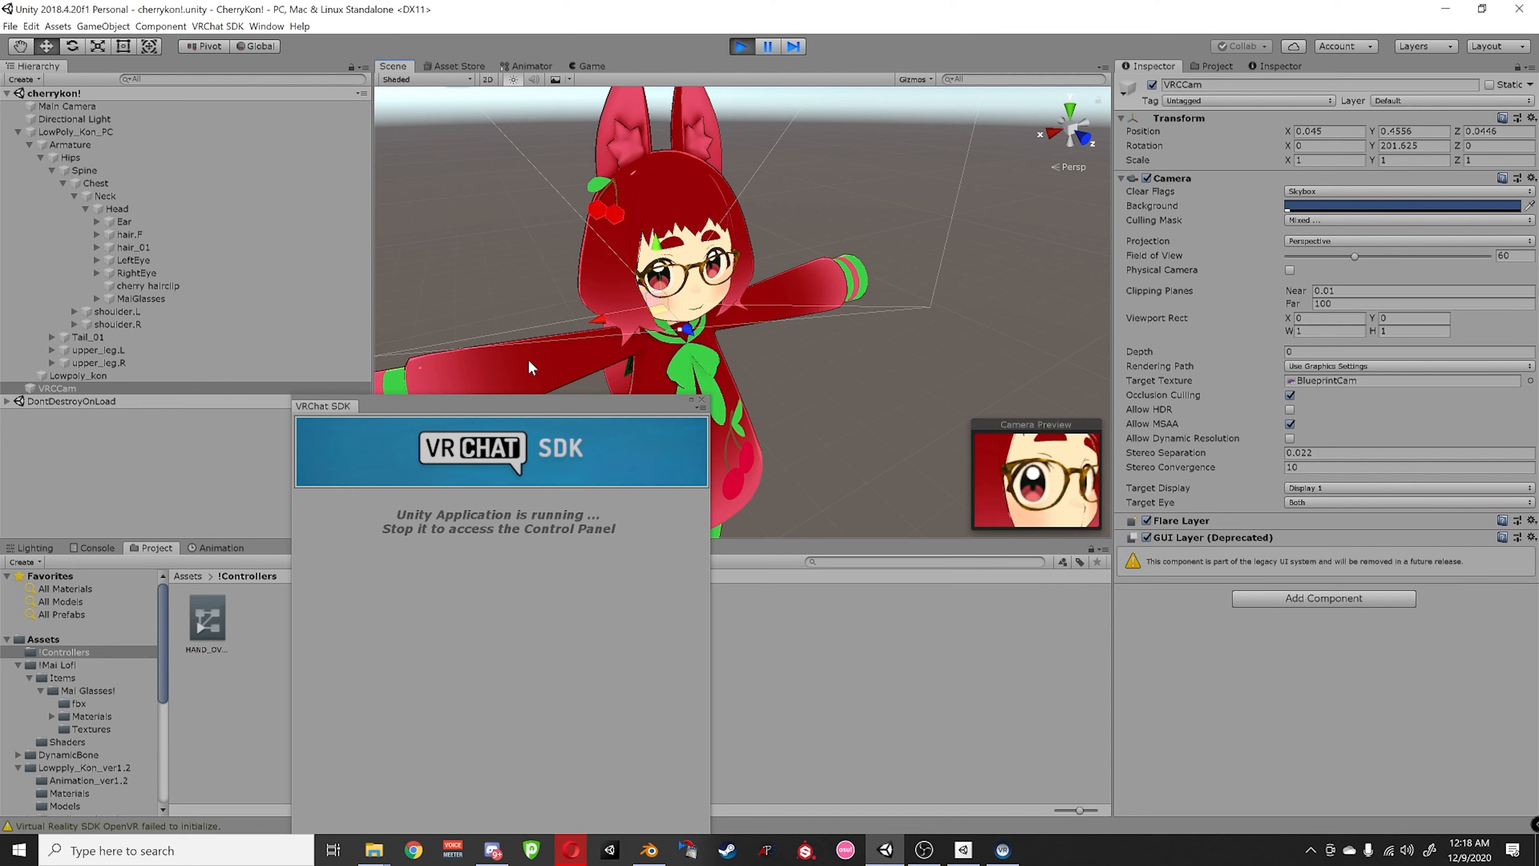
# - Bring back the New Avatar form with its face close-up preview, moving the SDK window off Upload
pyautogui.click(513, 67)
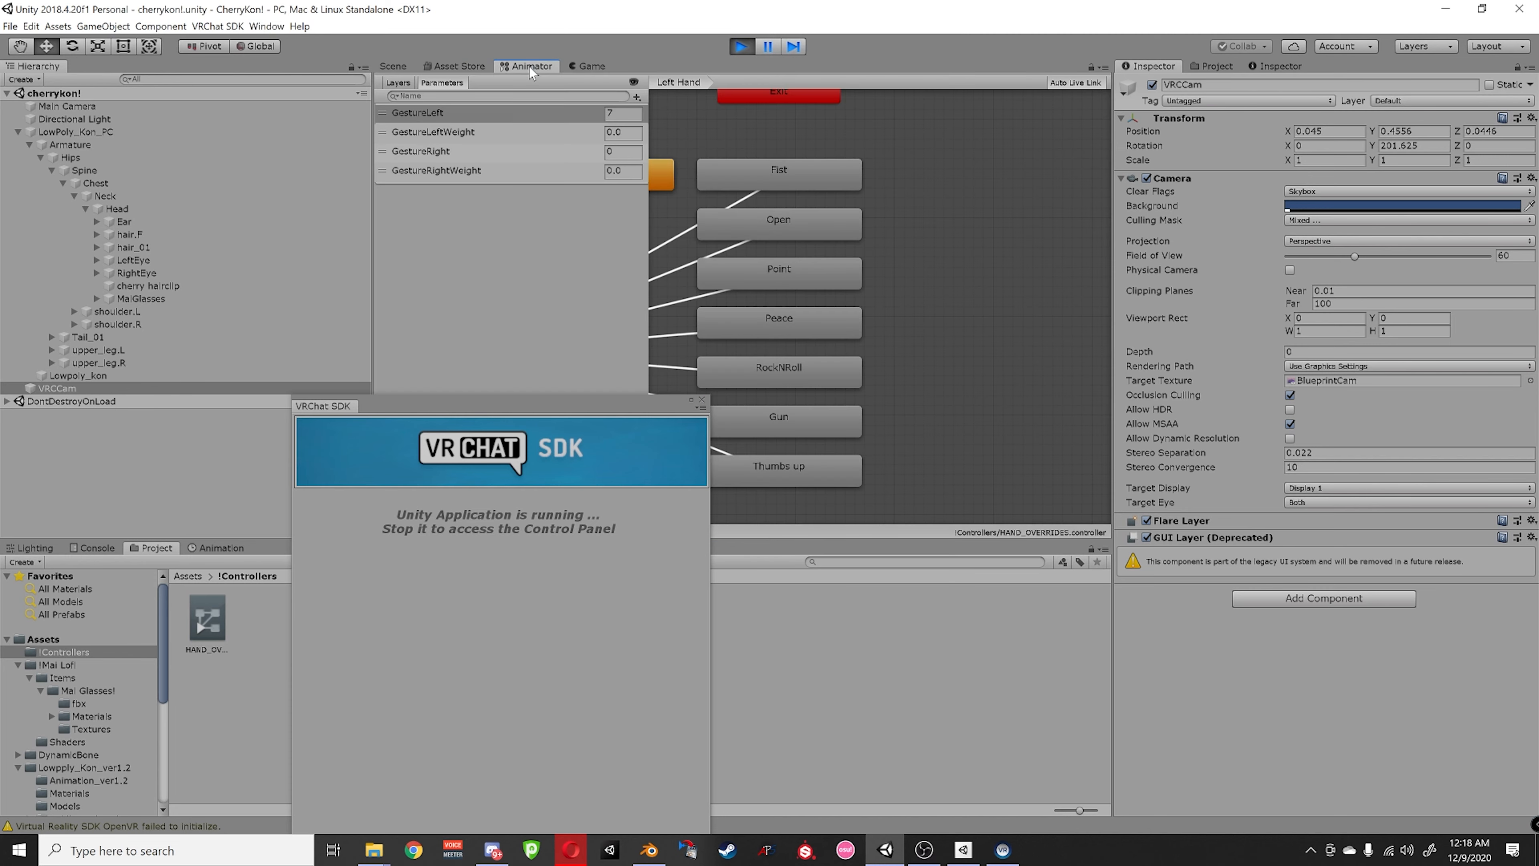
pyautogui.click(588, 67)
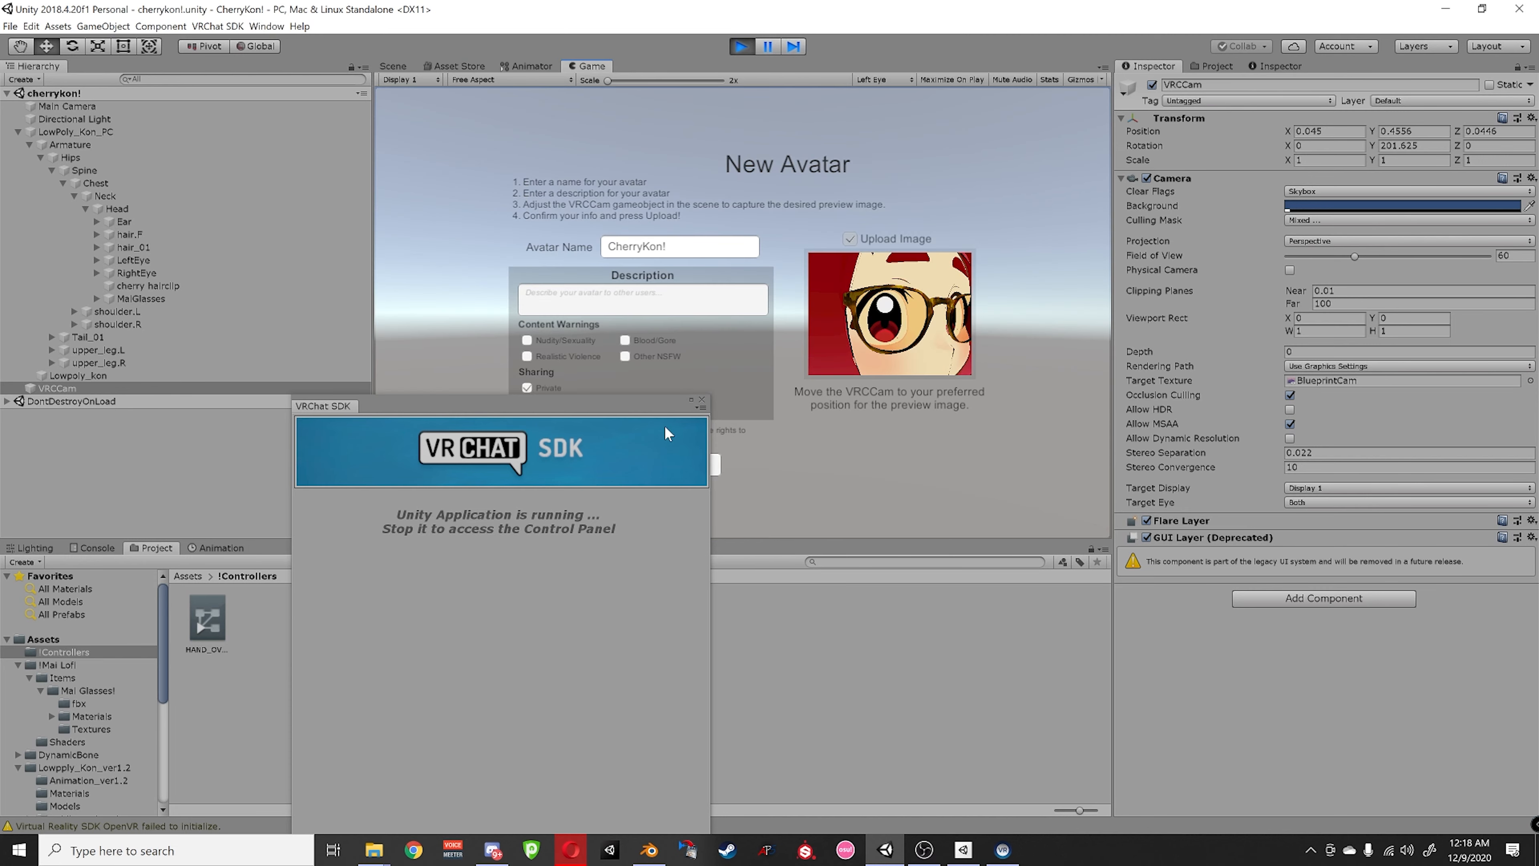
pyautogui.moveTo(673, 411); pyautogui.dragTo(394, 298)
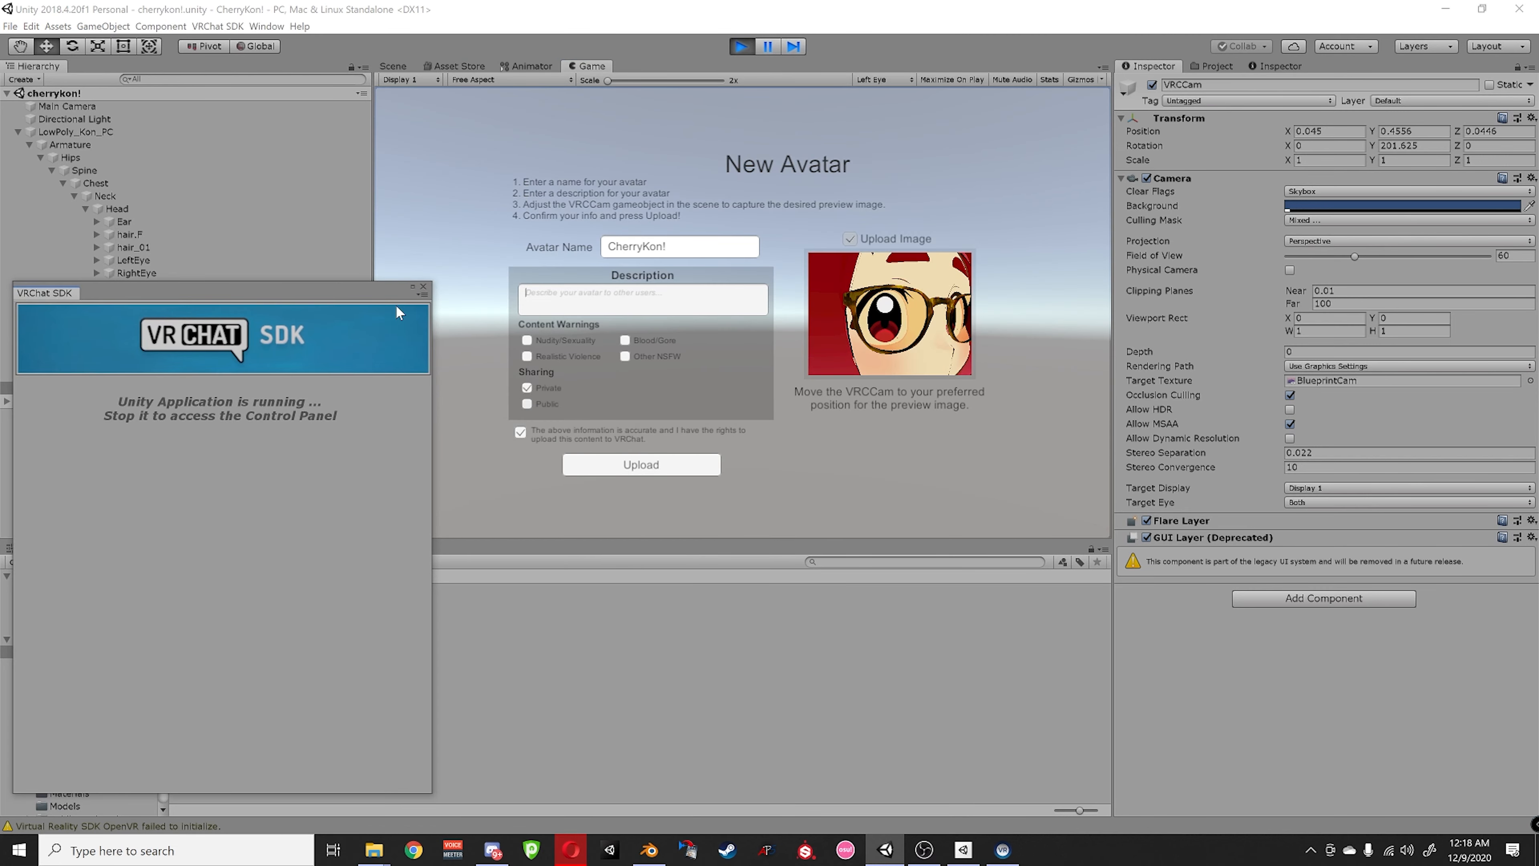